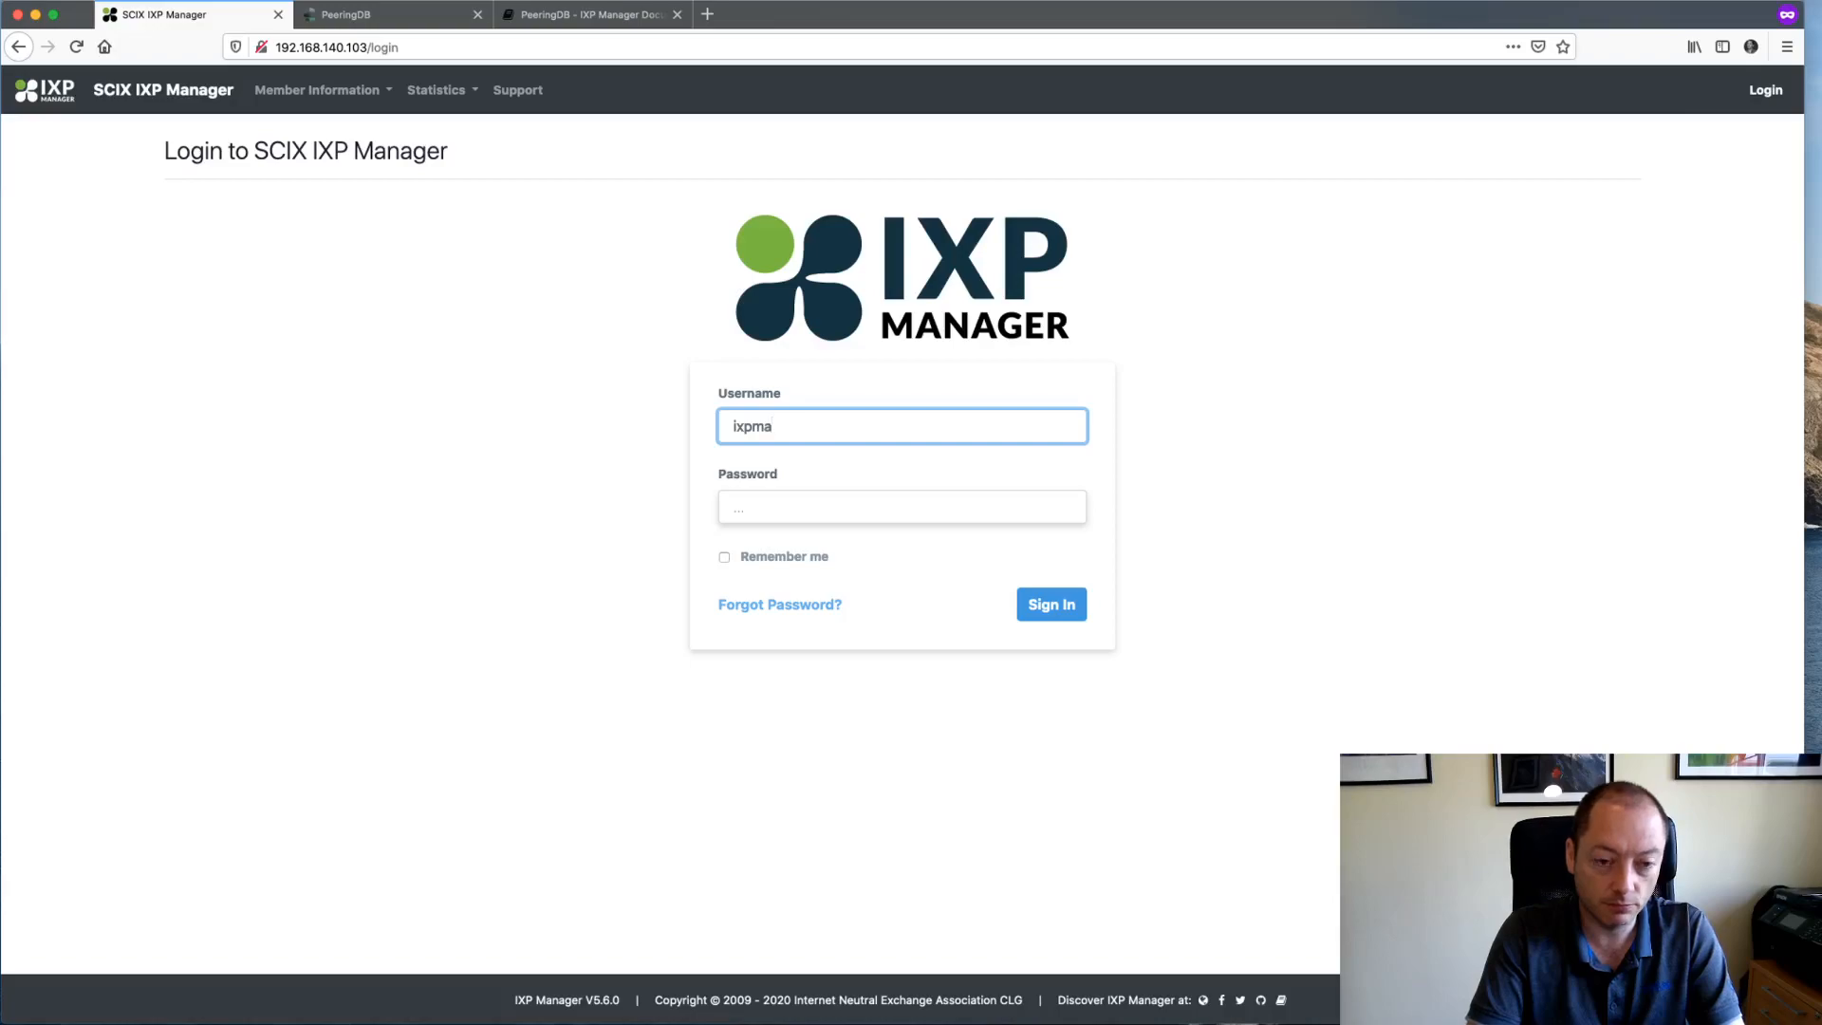
- Sign in to SCIX IXP Manager with the admin username and account password
type("ger")
key("Tab")
type("**********")
key("Return")
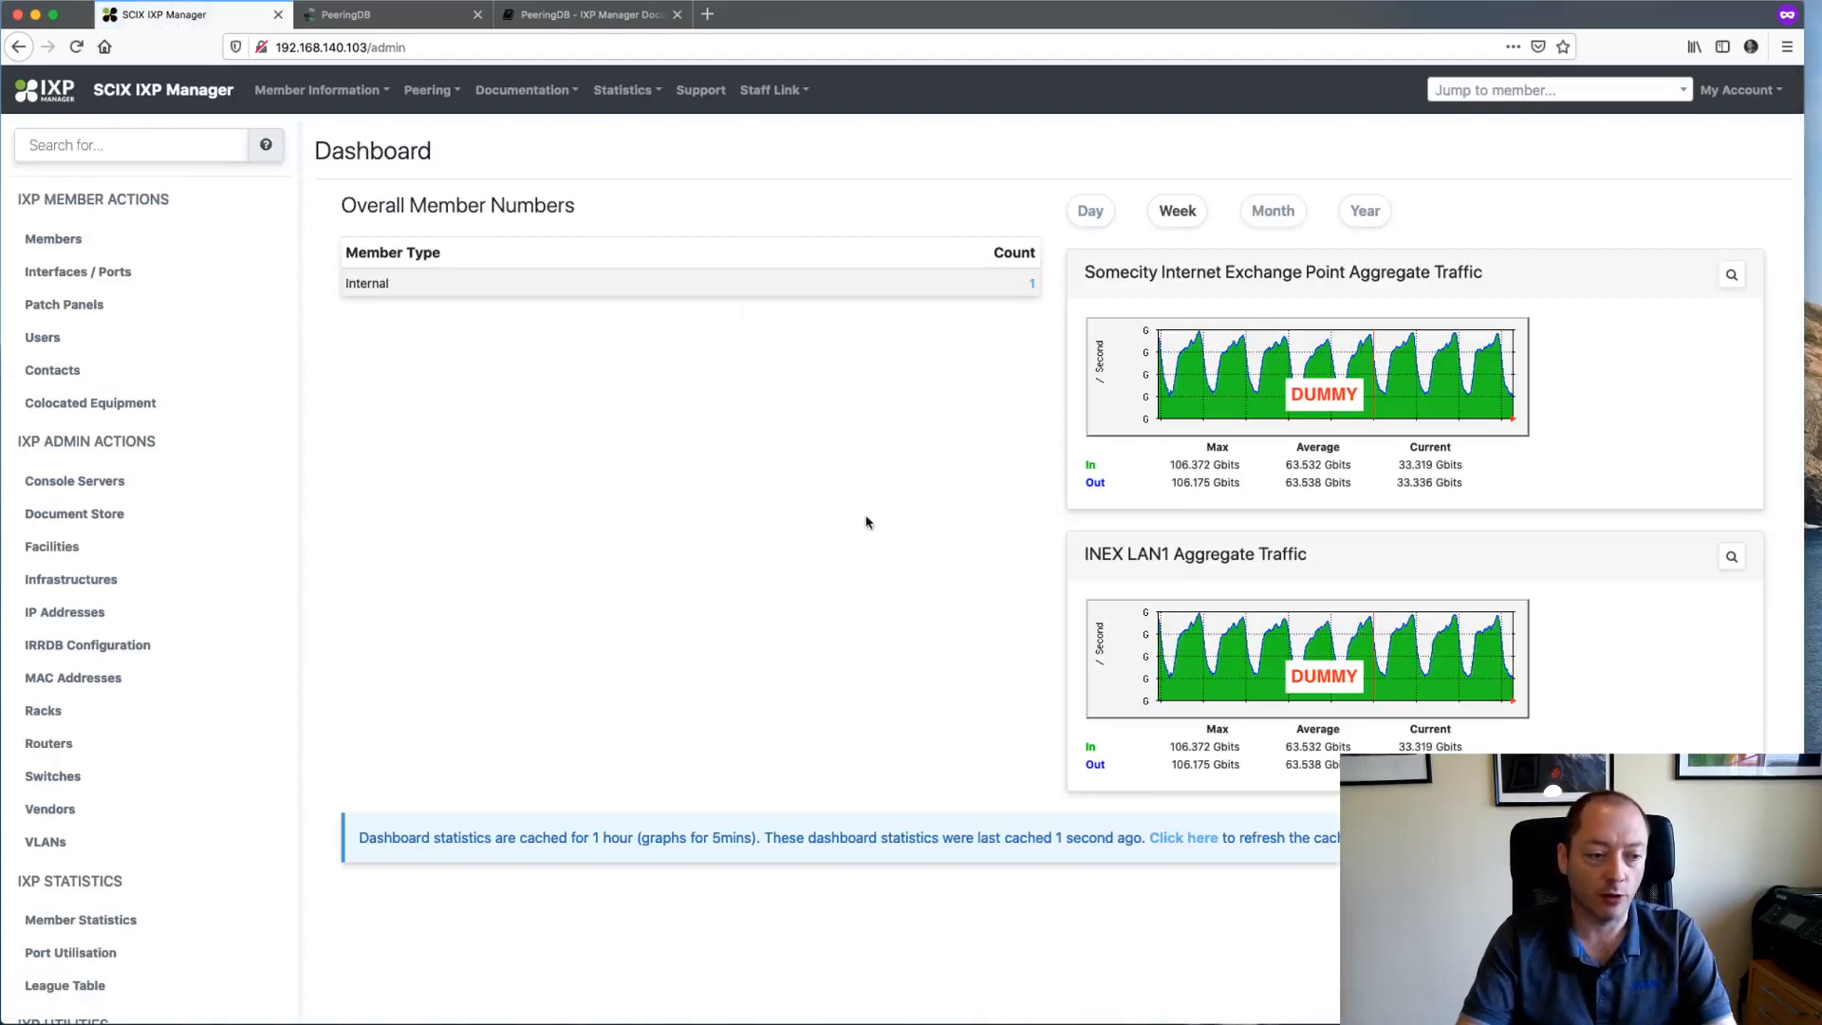
- Look at the Racks list, then show the Members list with the single AS65535 entry
left_click(74, 711)
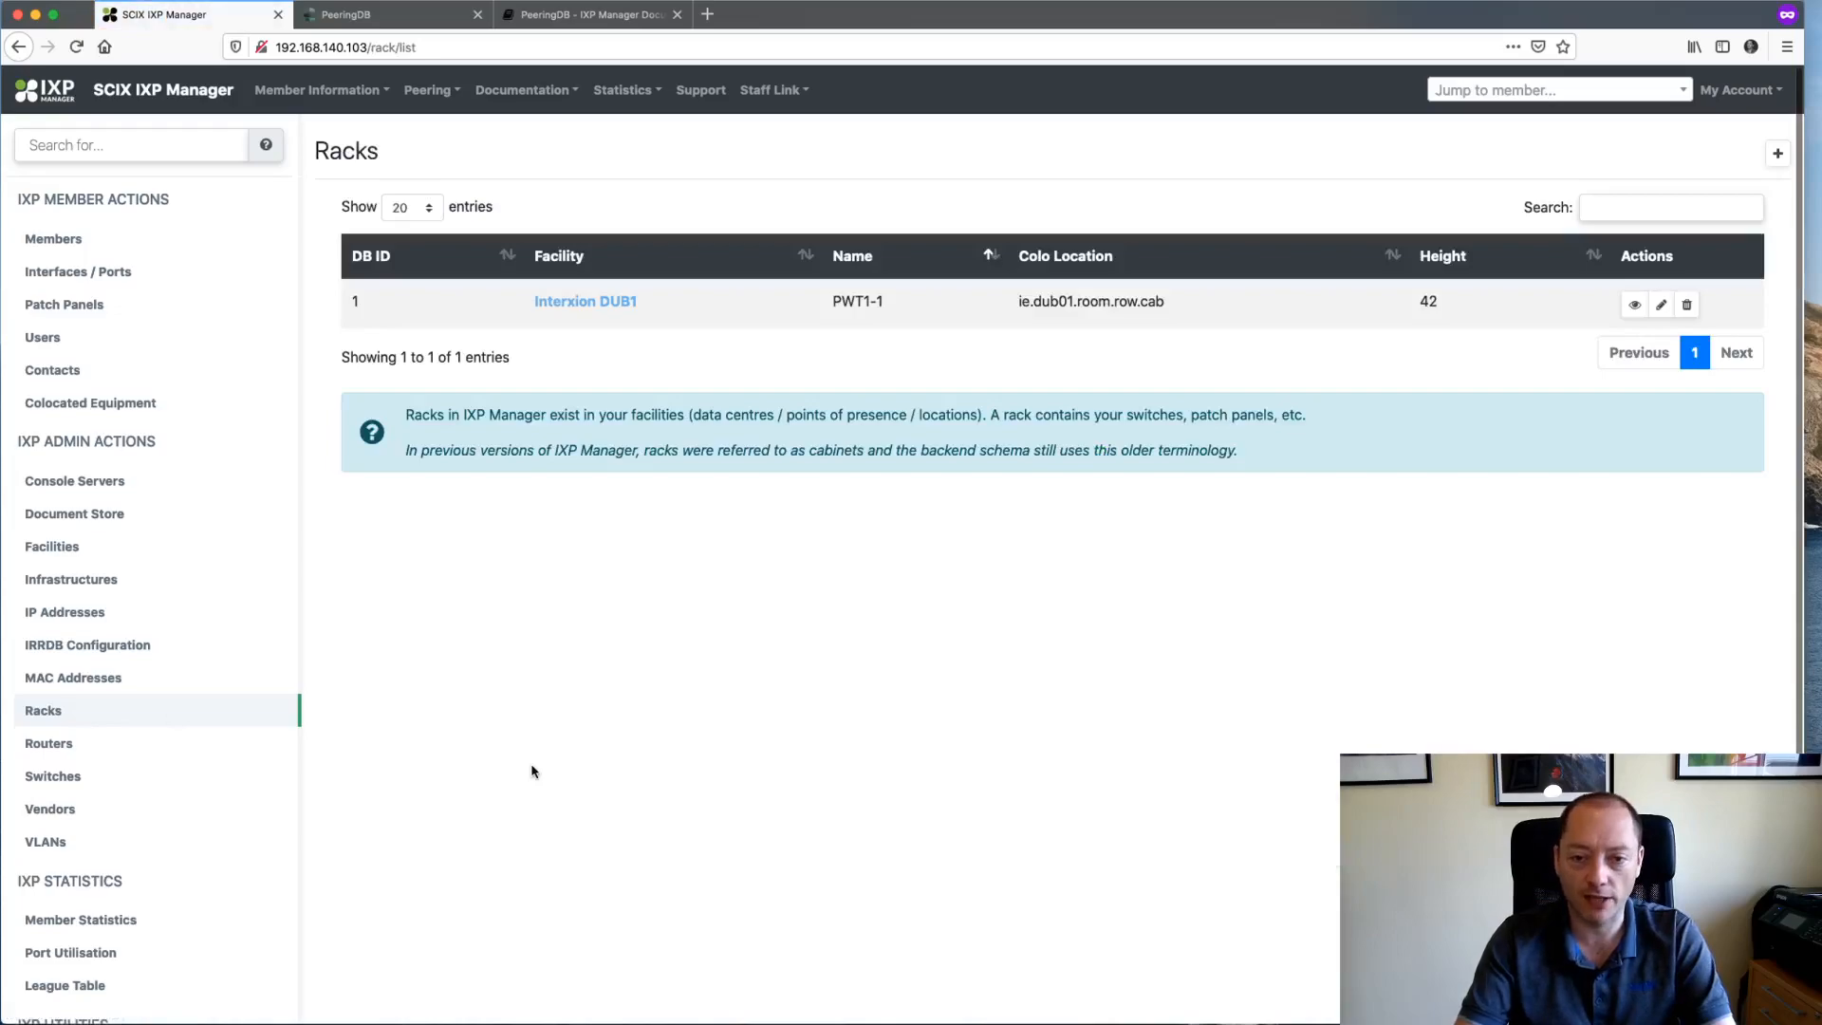
left_click(76, 243)
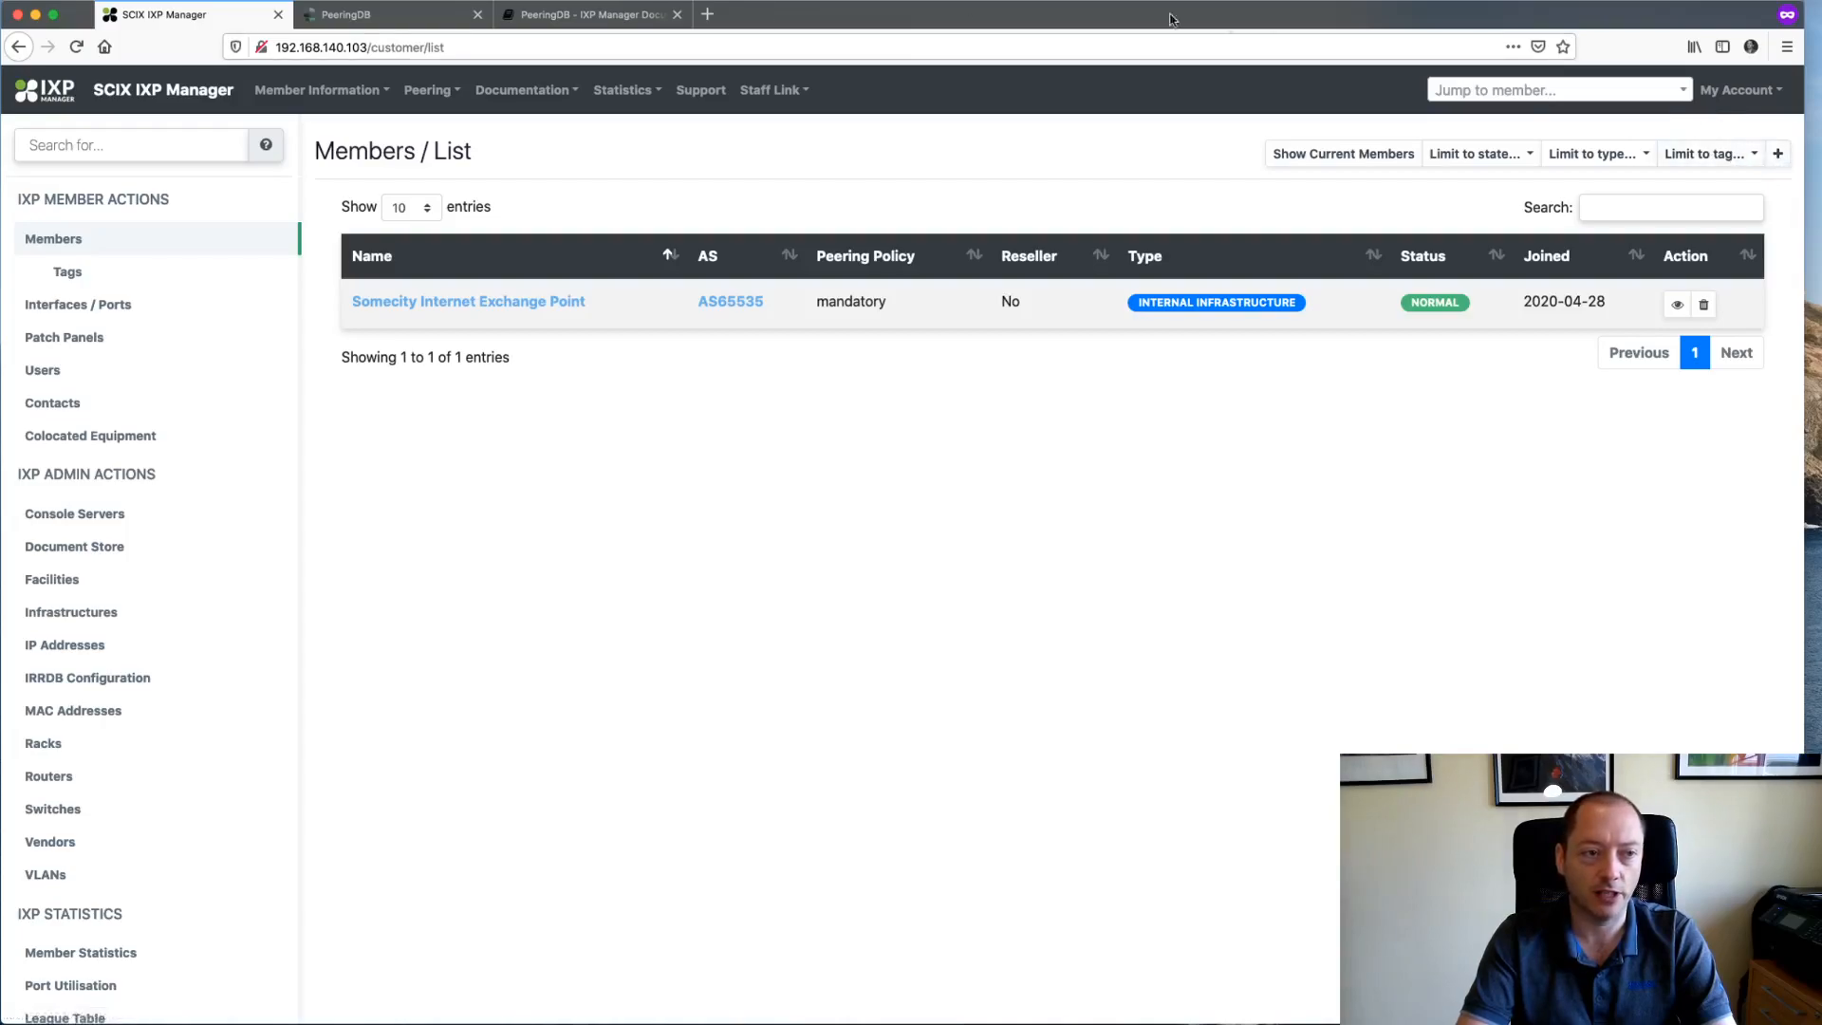
- Go from the dashboard to Members and start adding a new customer
left_click(49, 97)
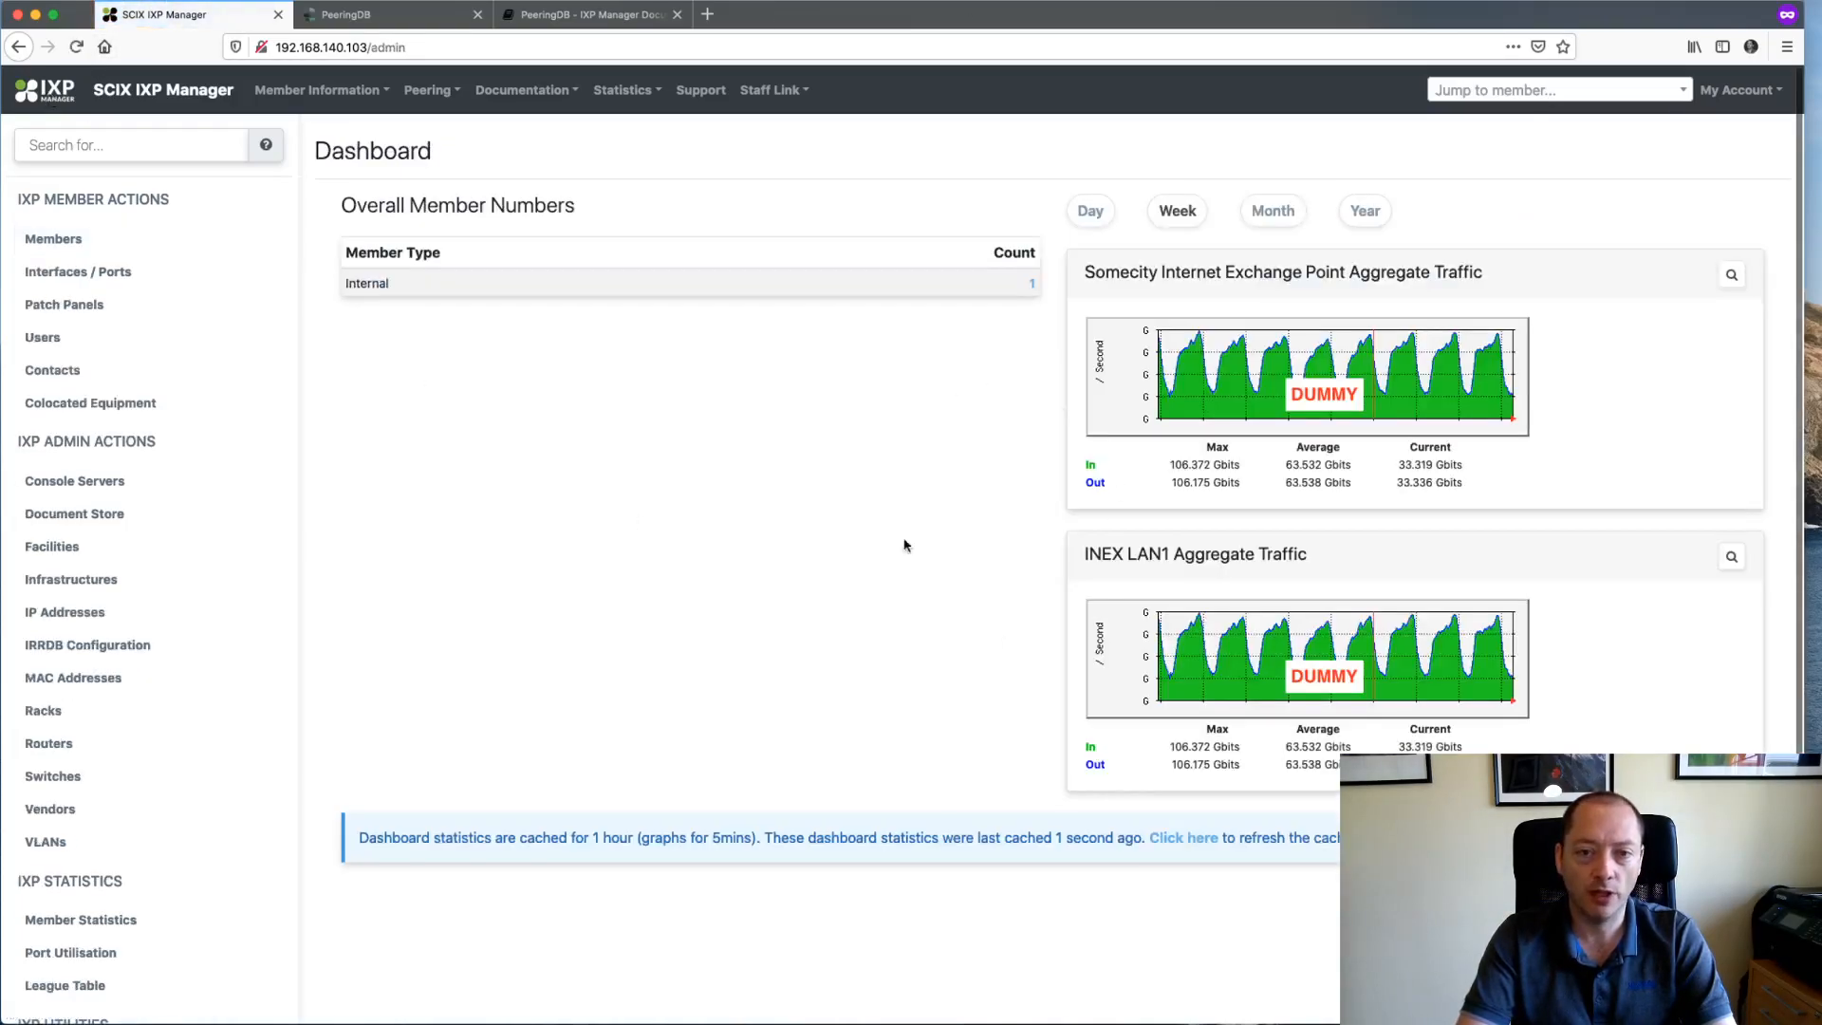
left_click(70, 240)
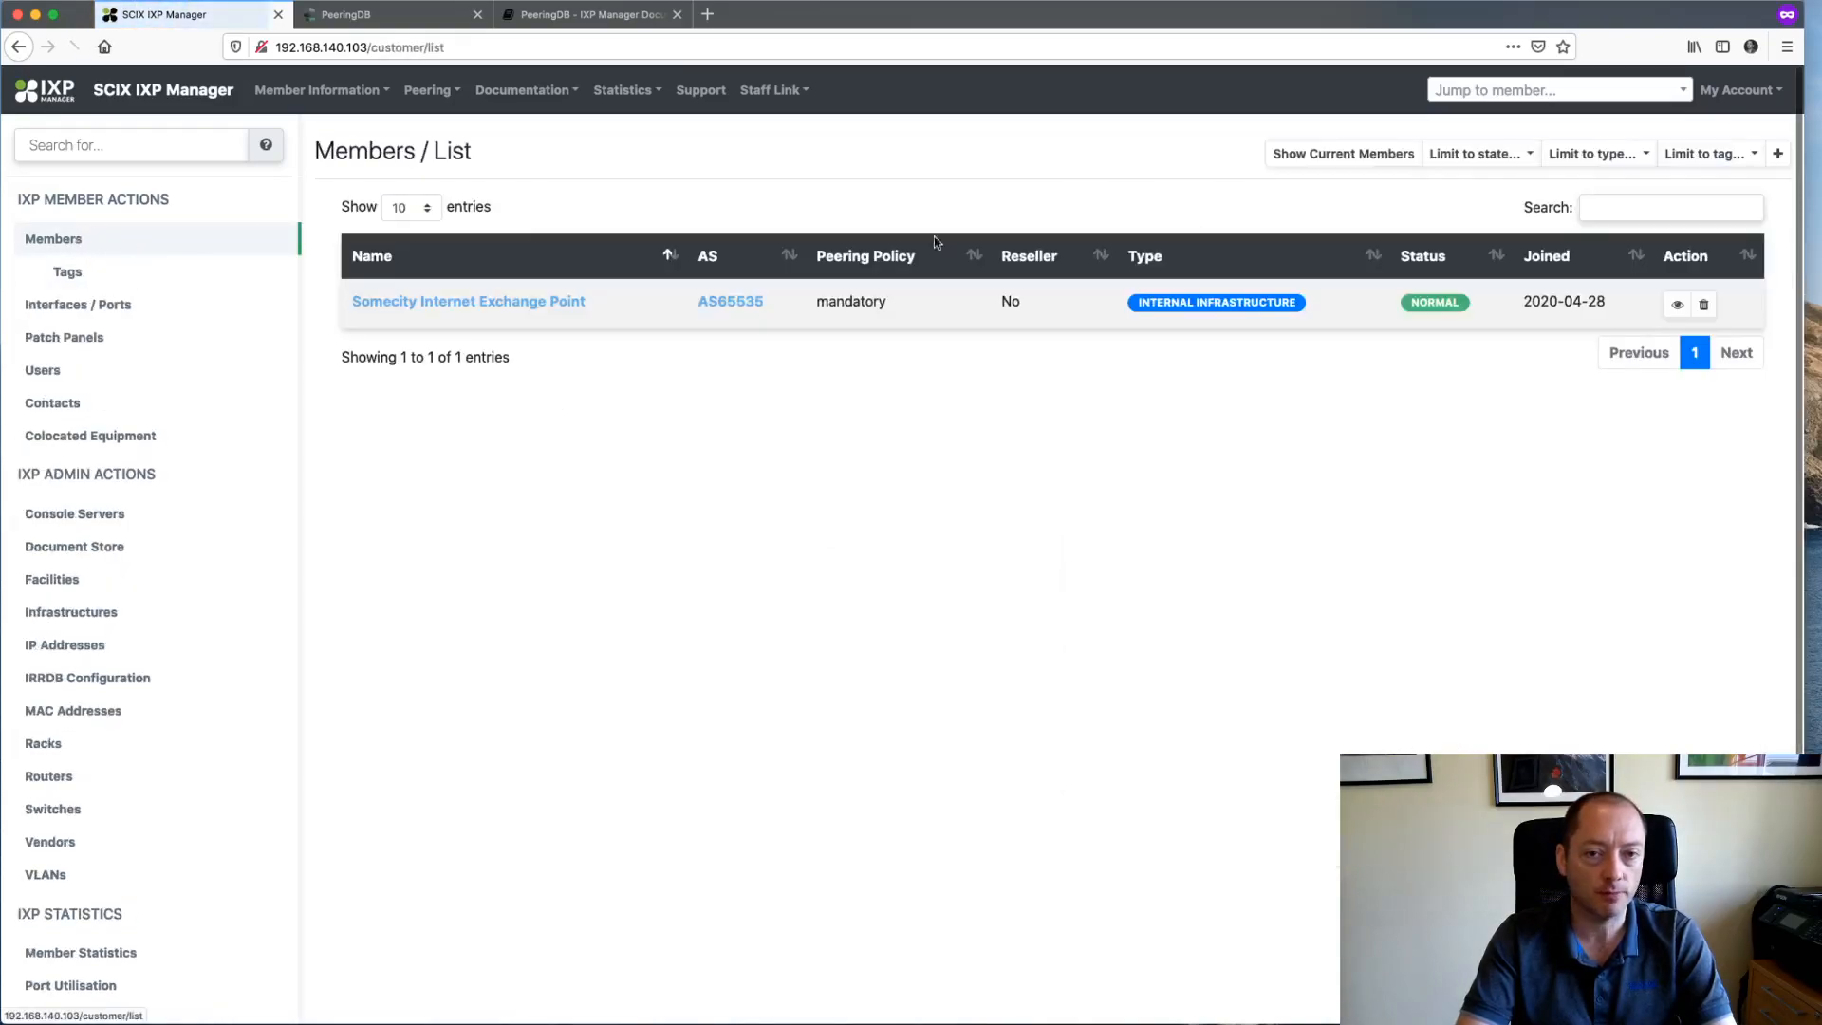
left_click(1778, 152)
- Close both PeeringDB browser tabs and scroll through the empty Customers / Add form
left_click(477, 14)
left_click(477, 15)
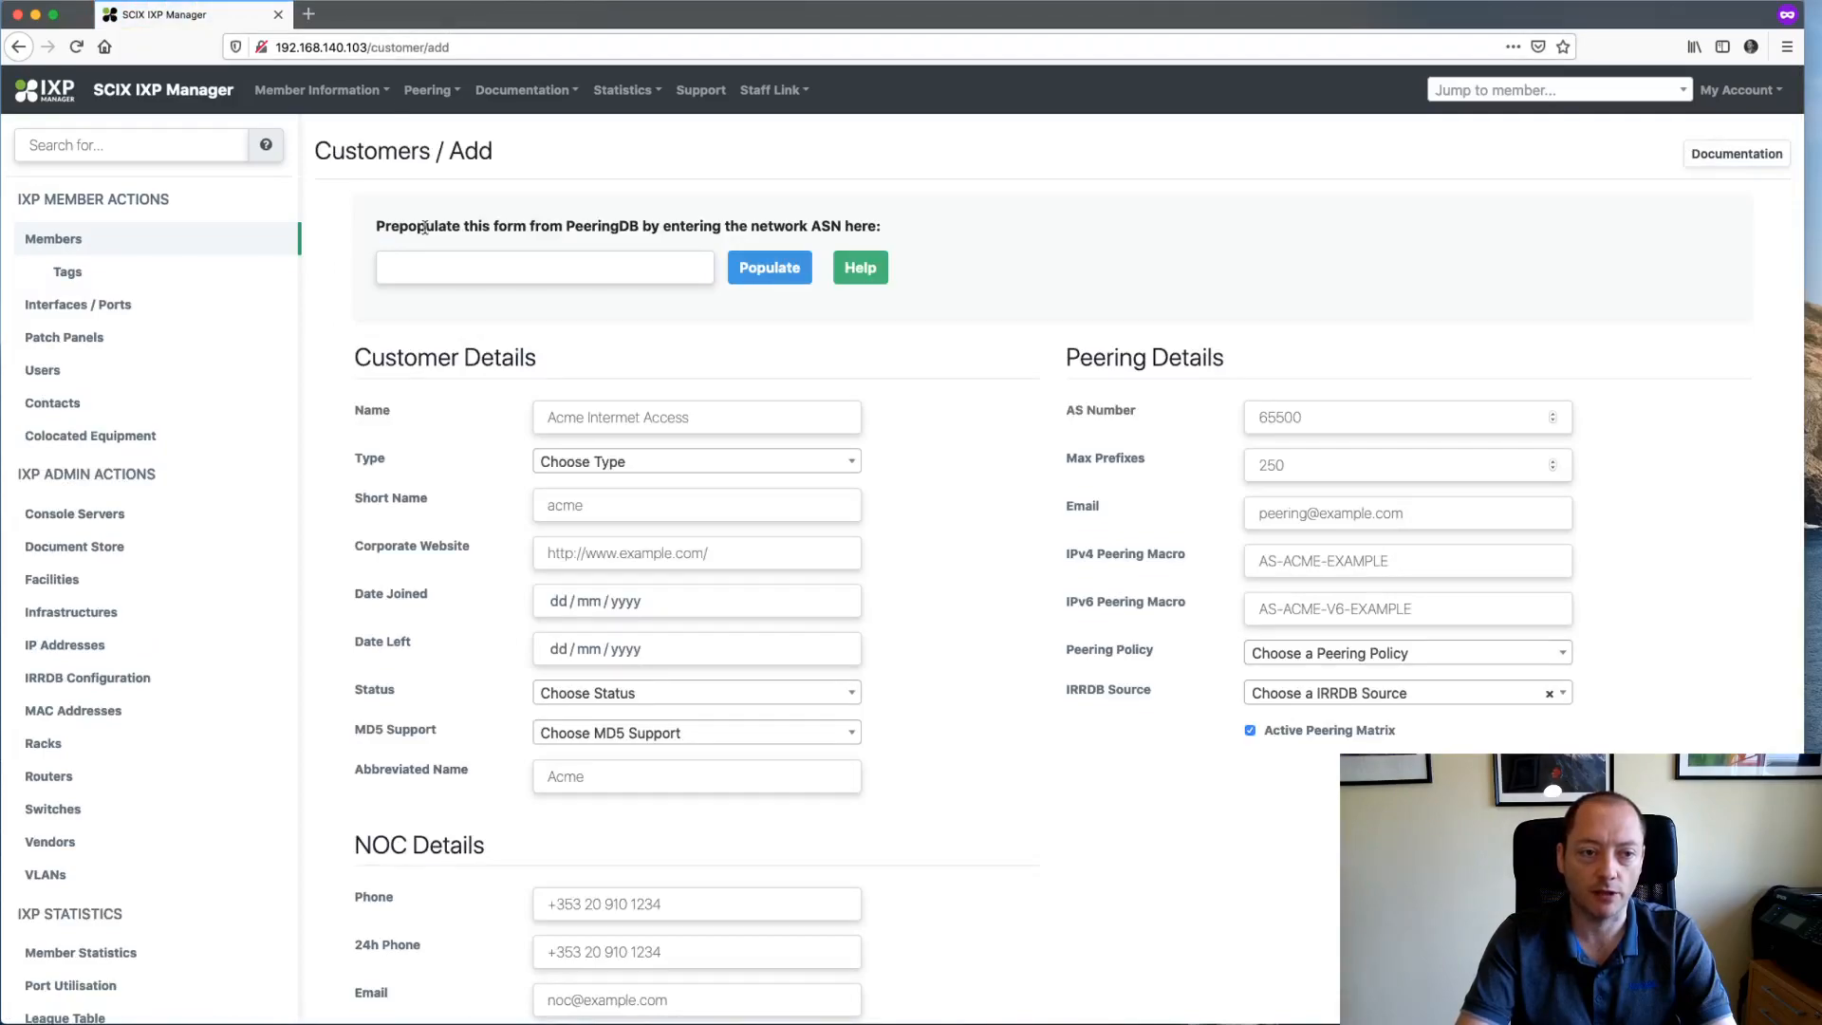
scroll(948, 683, "down", 1)
scroll(949, 687, "up", 1)
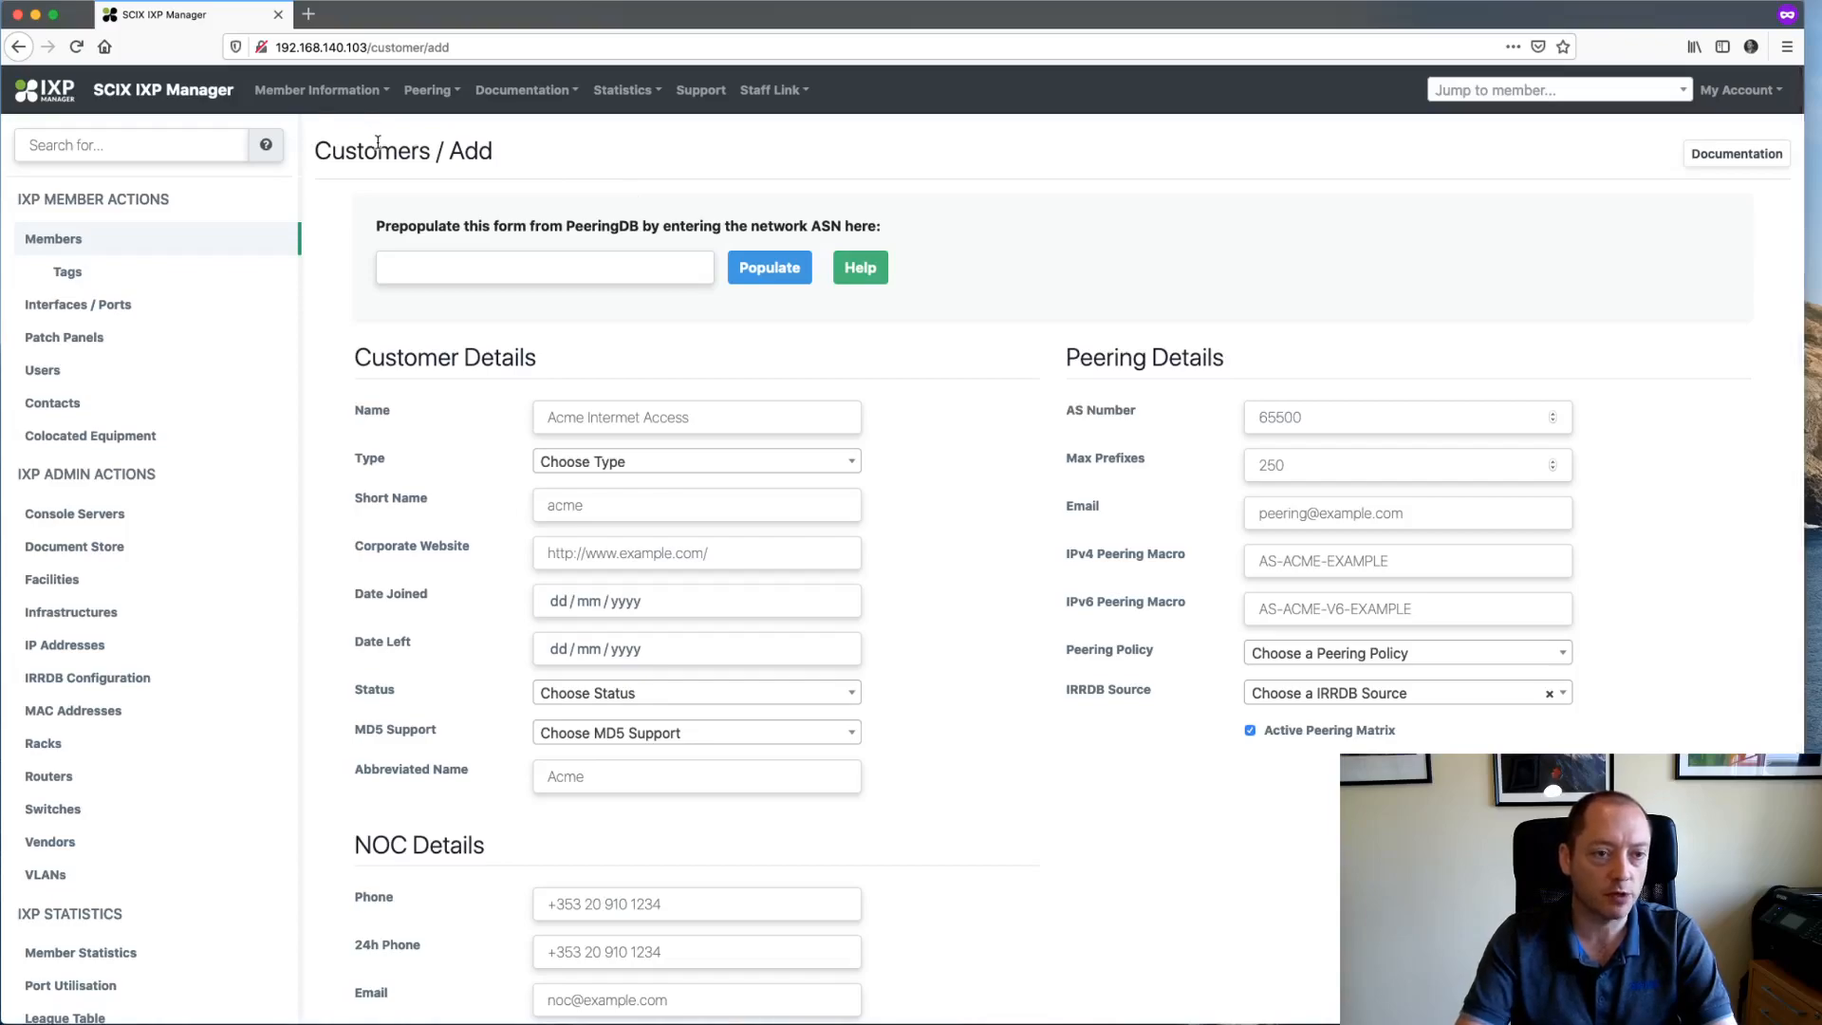
scroll(932, 651, "down", 1)
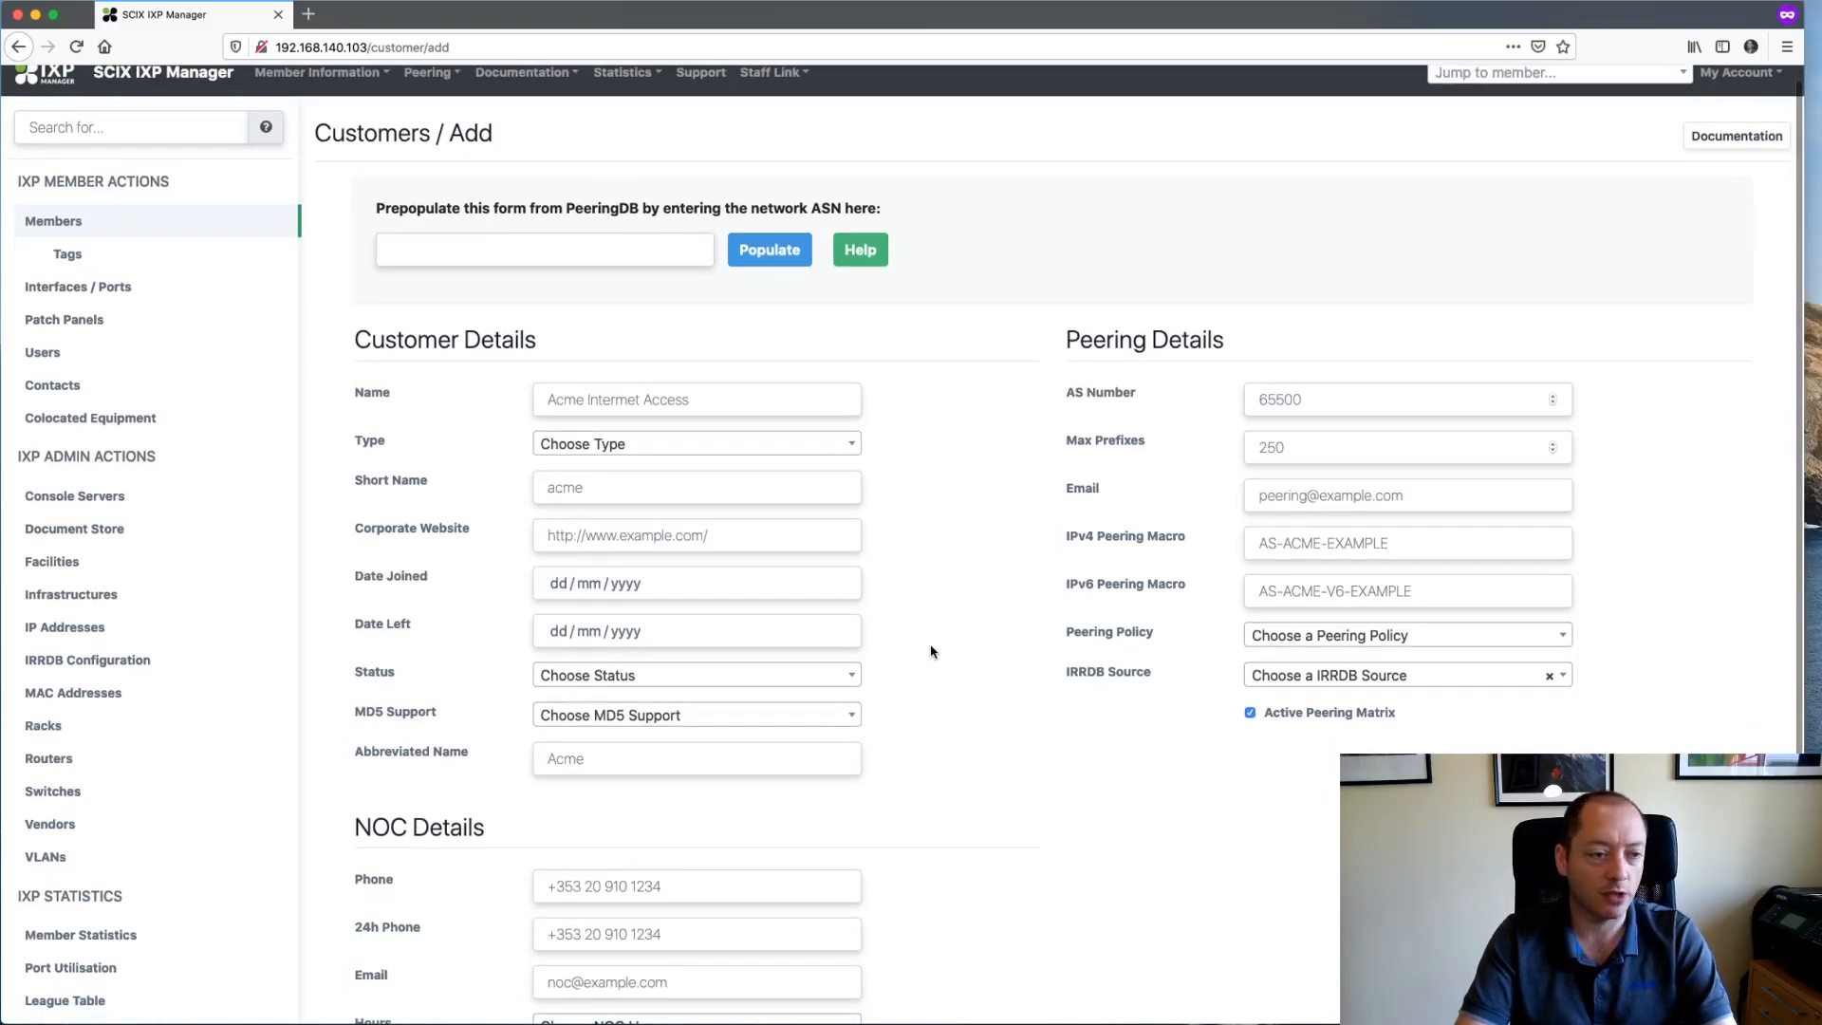
- In Terminal, open the .env file in the joe editor
key("super+Tab")
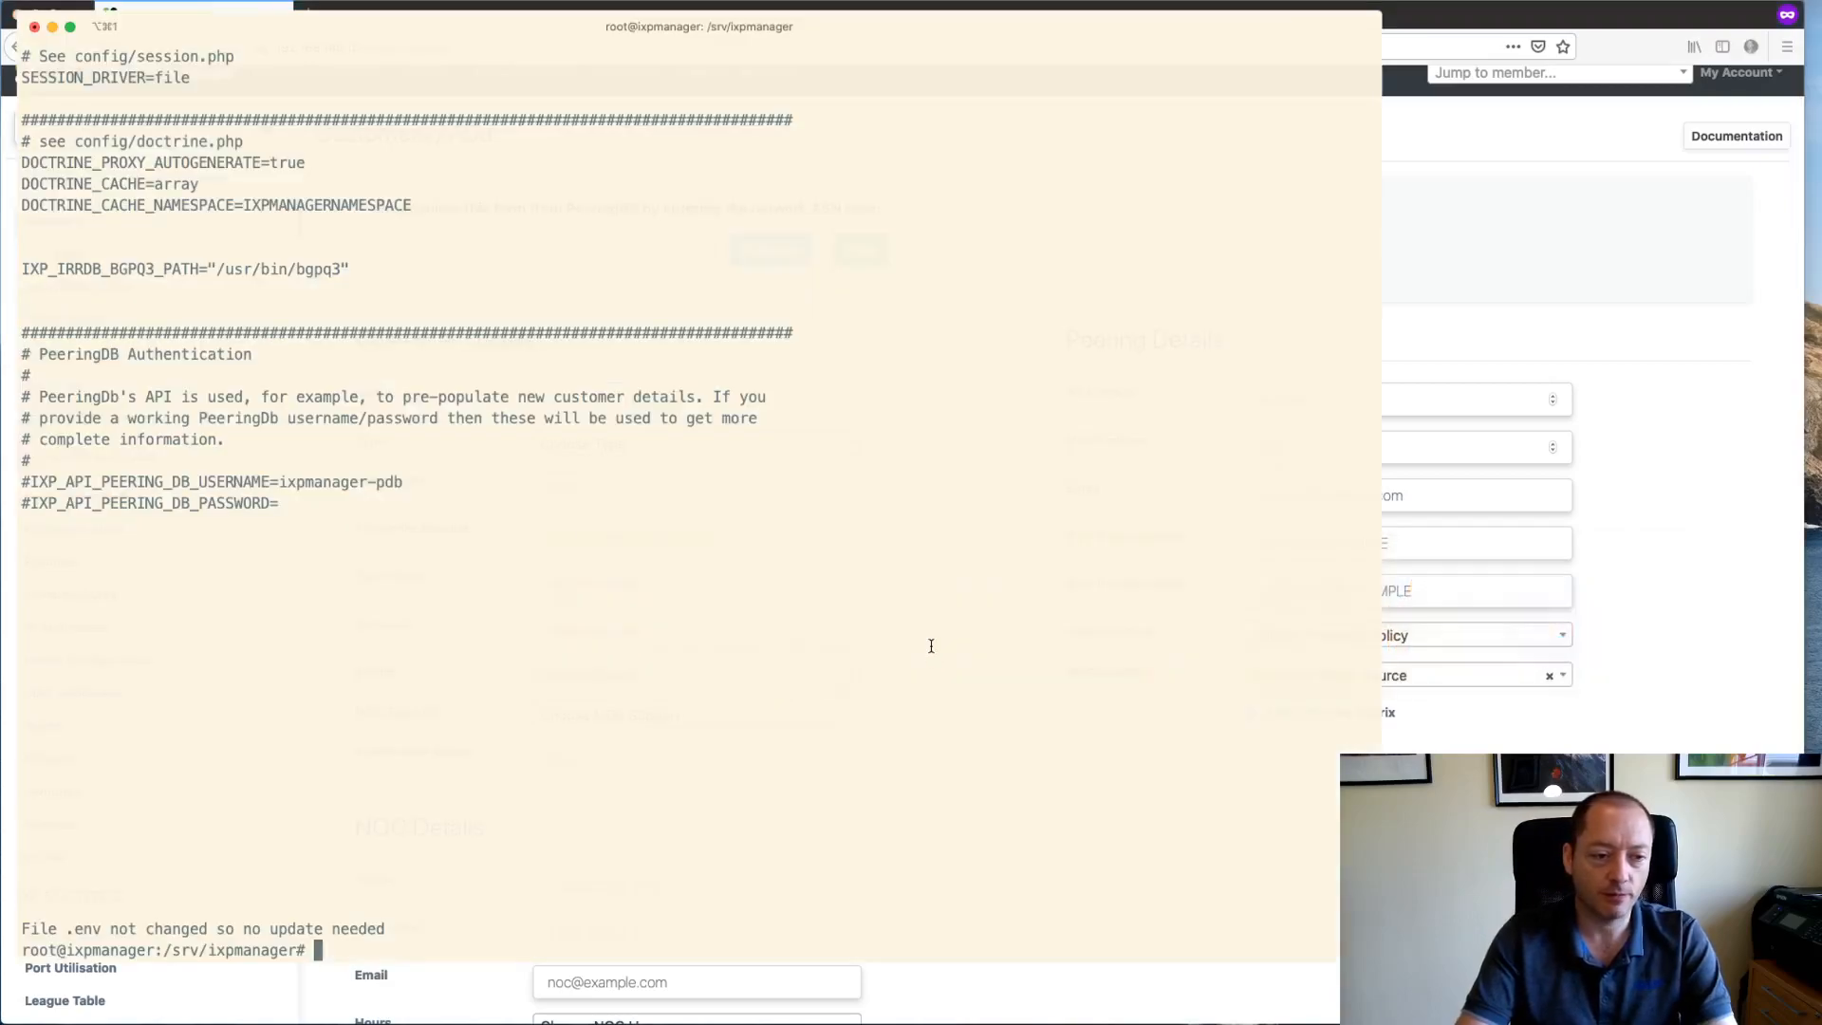
key("Return")
key("Return")
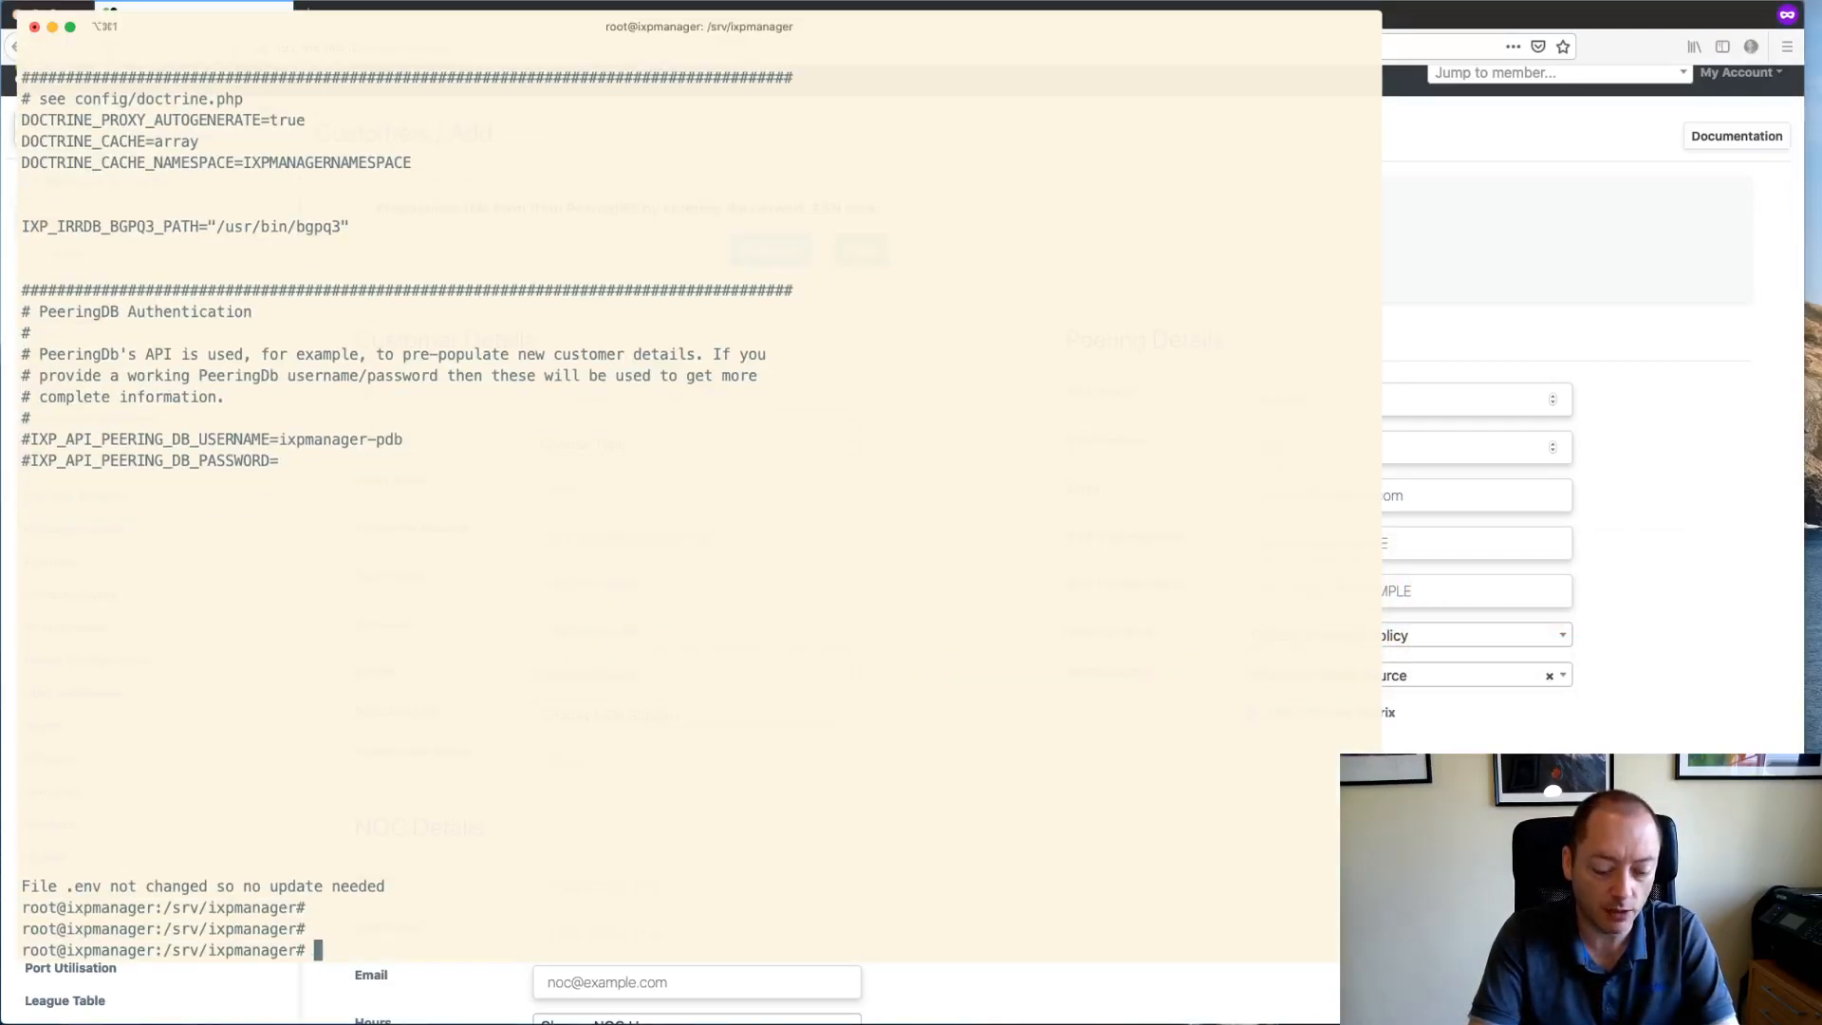
key("Return")
key("Return")
type("j")
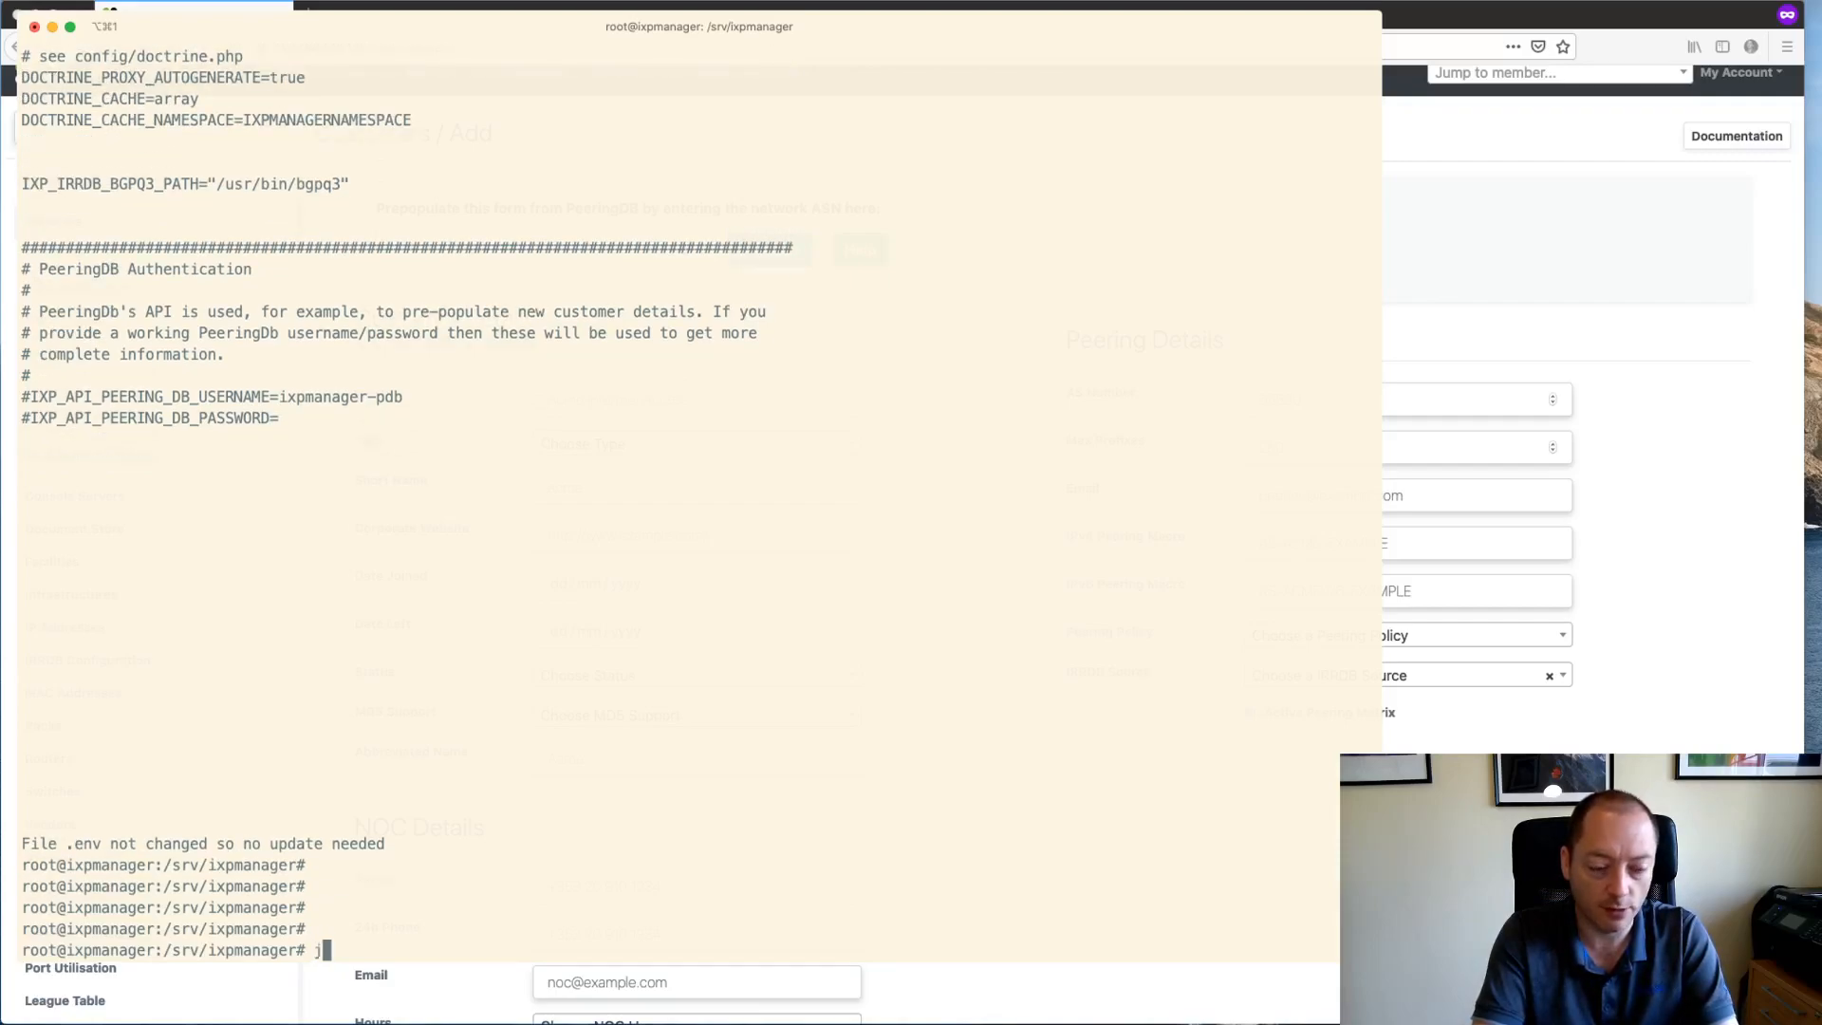
type("oe .env")
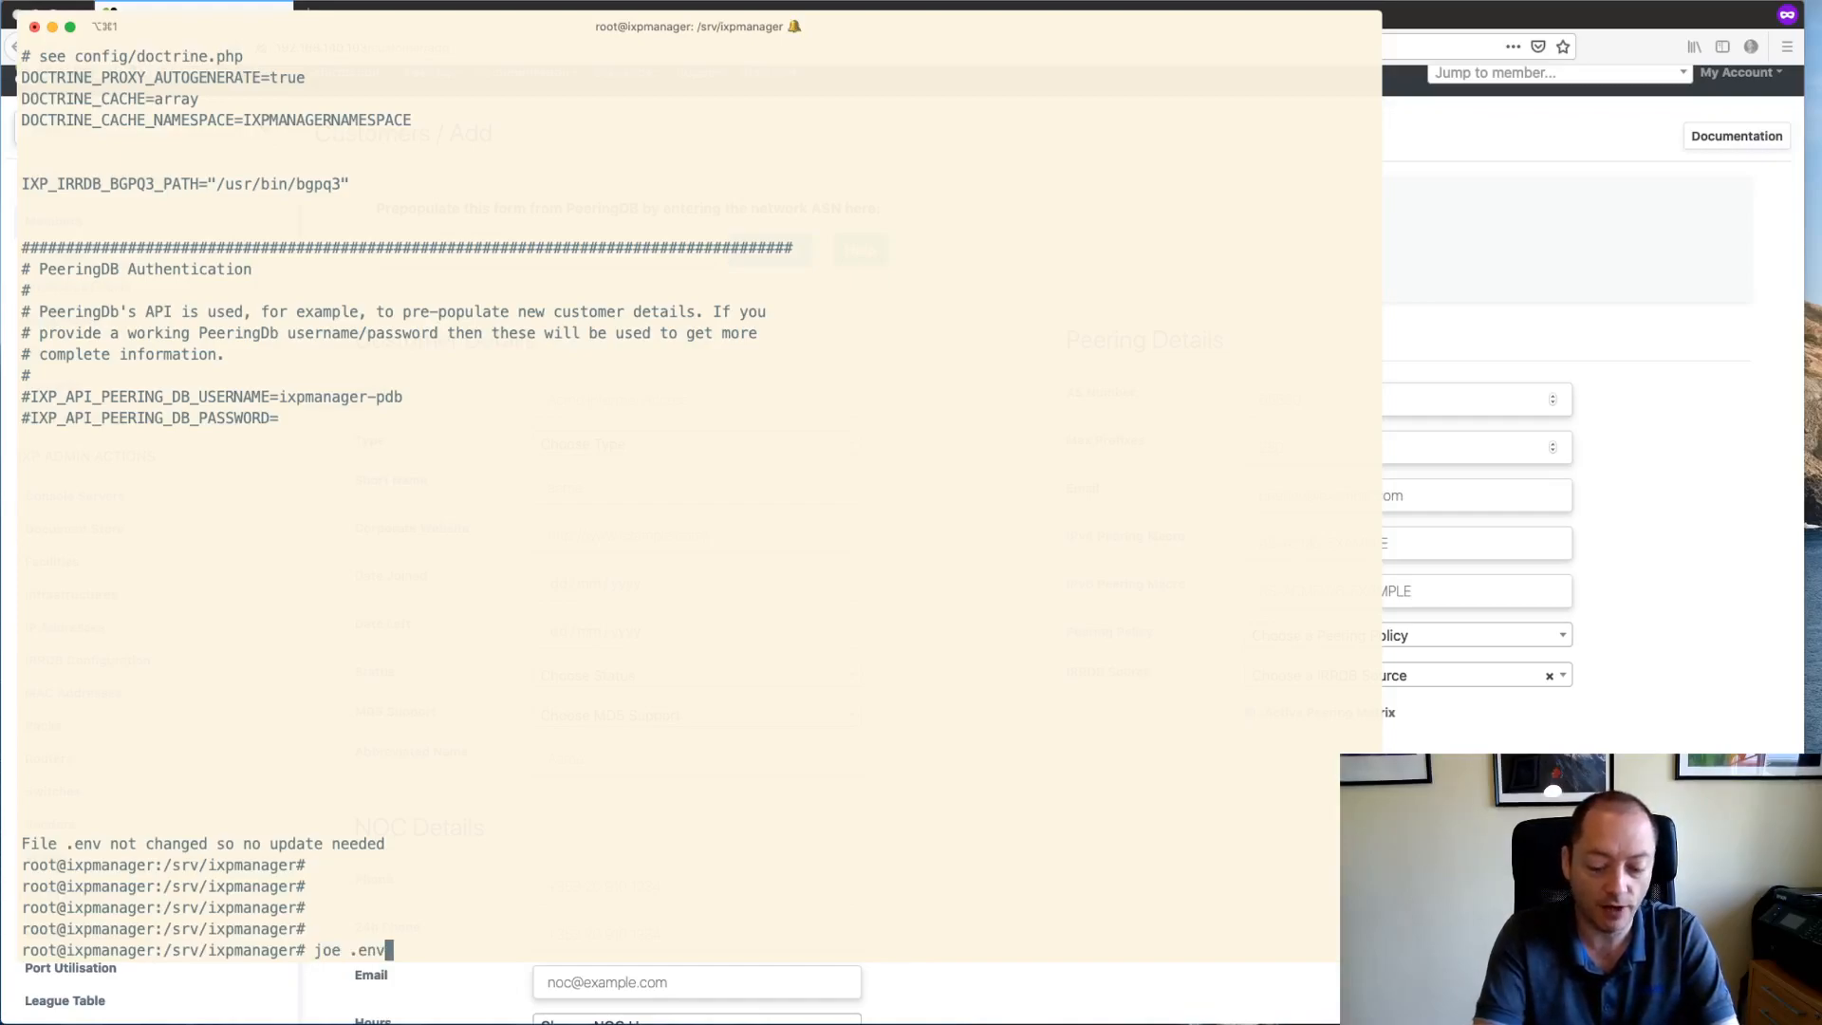
key("XF86AudioRaiseVolume")
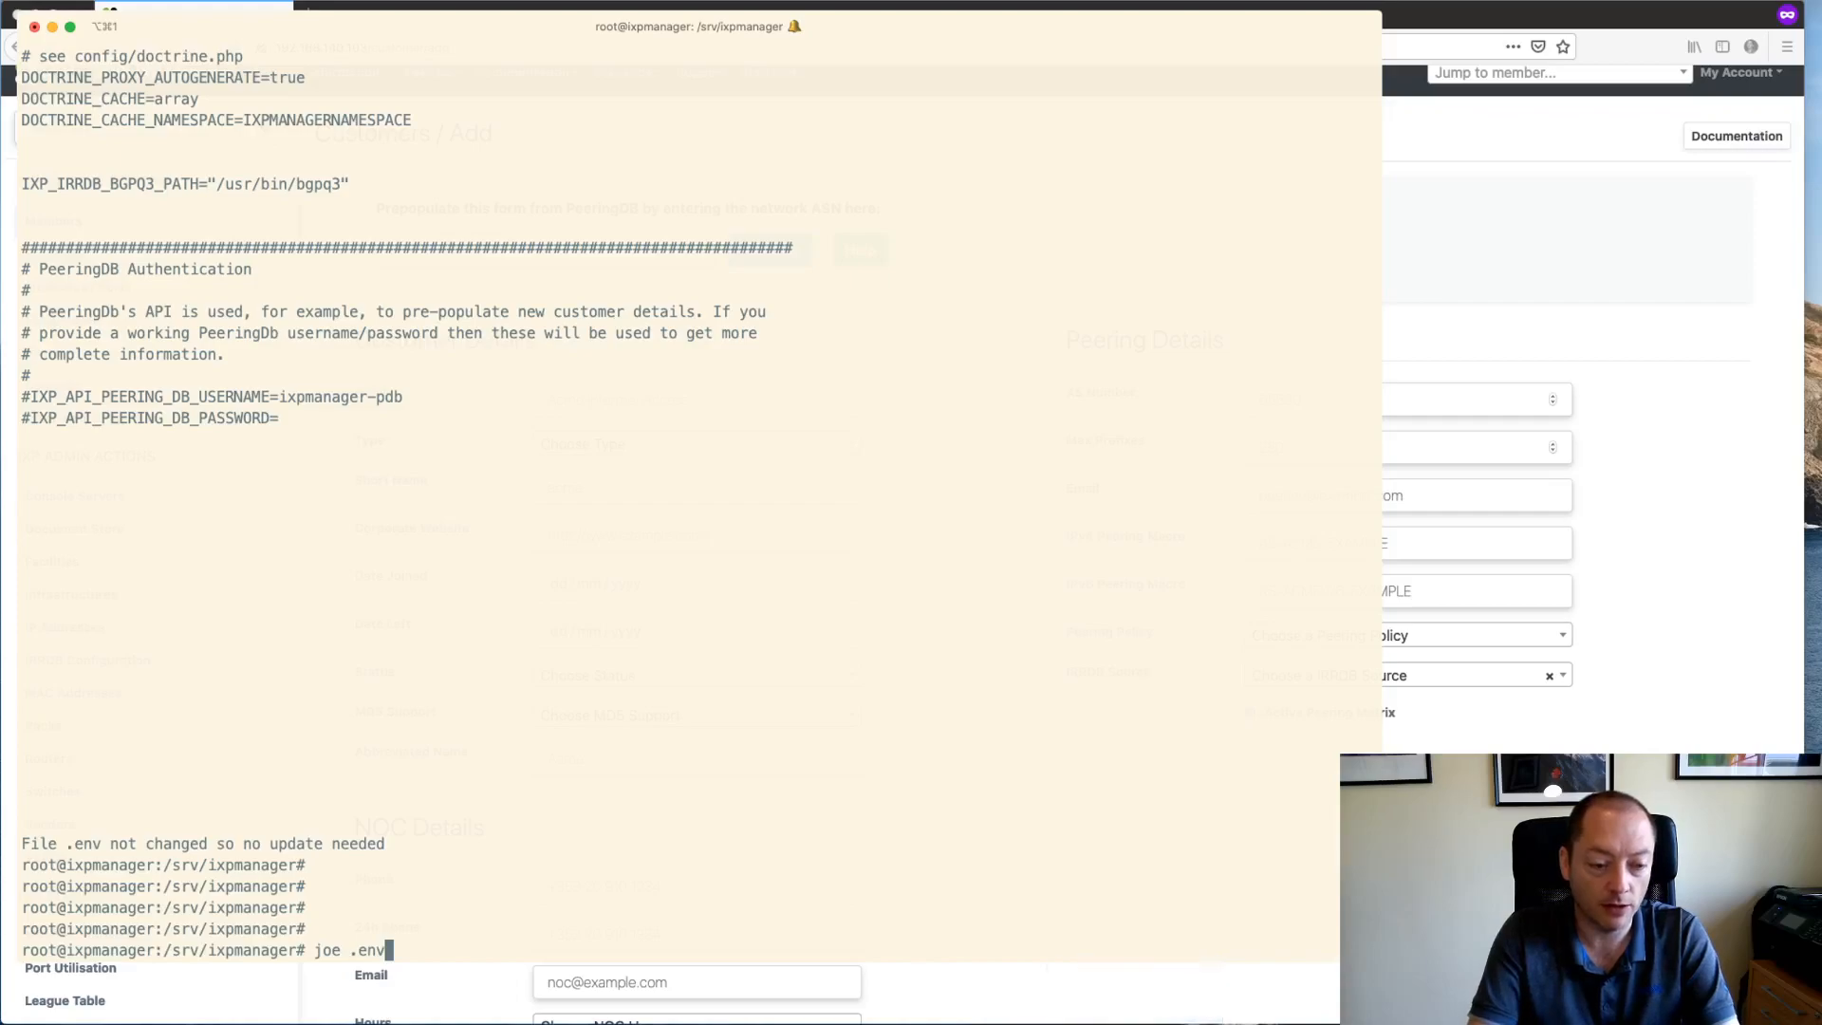
key("Return")
- Page through .env from the top and exit joe without saving
key("Page_Up")
key("Page_Up")
key("Page_Up")
key("Page_Up")
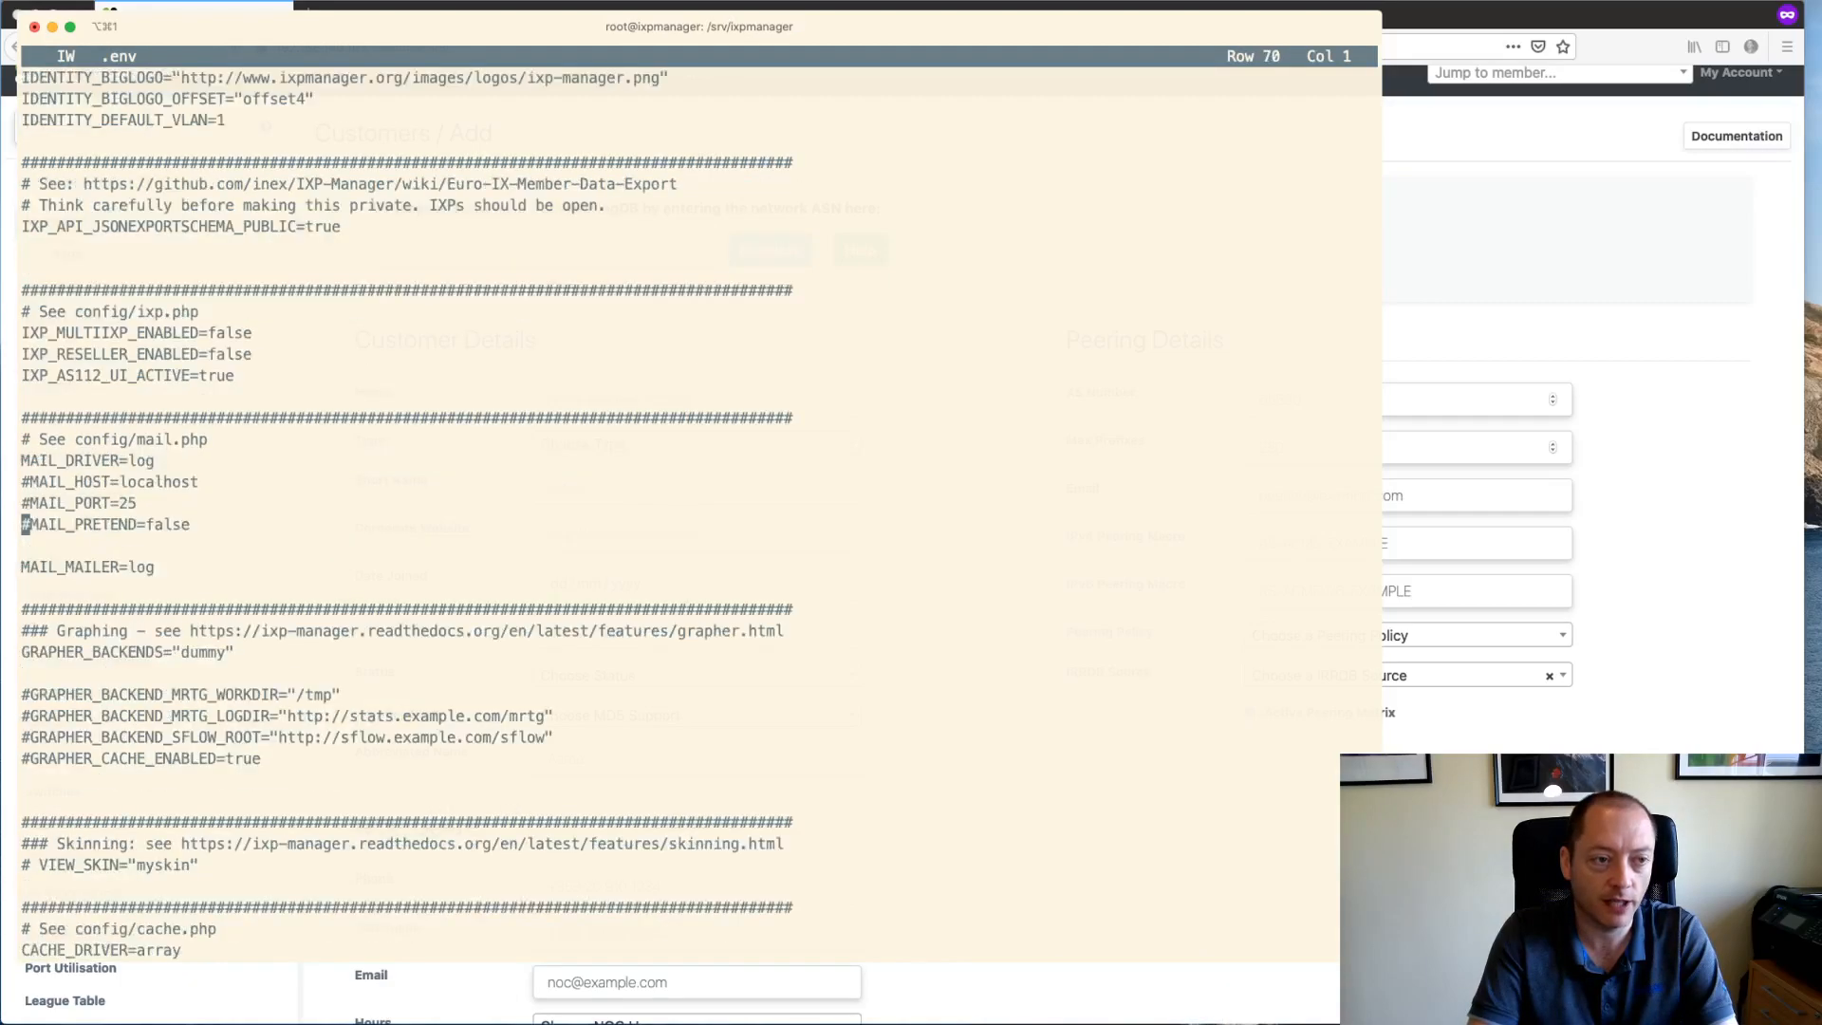
key("Page_Up")
key("Down")
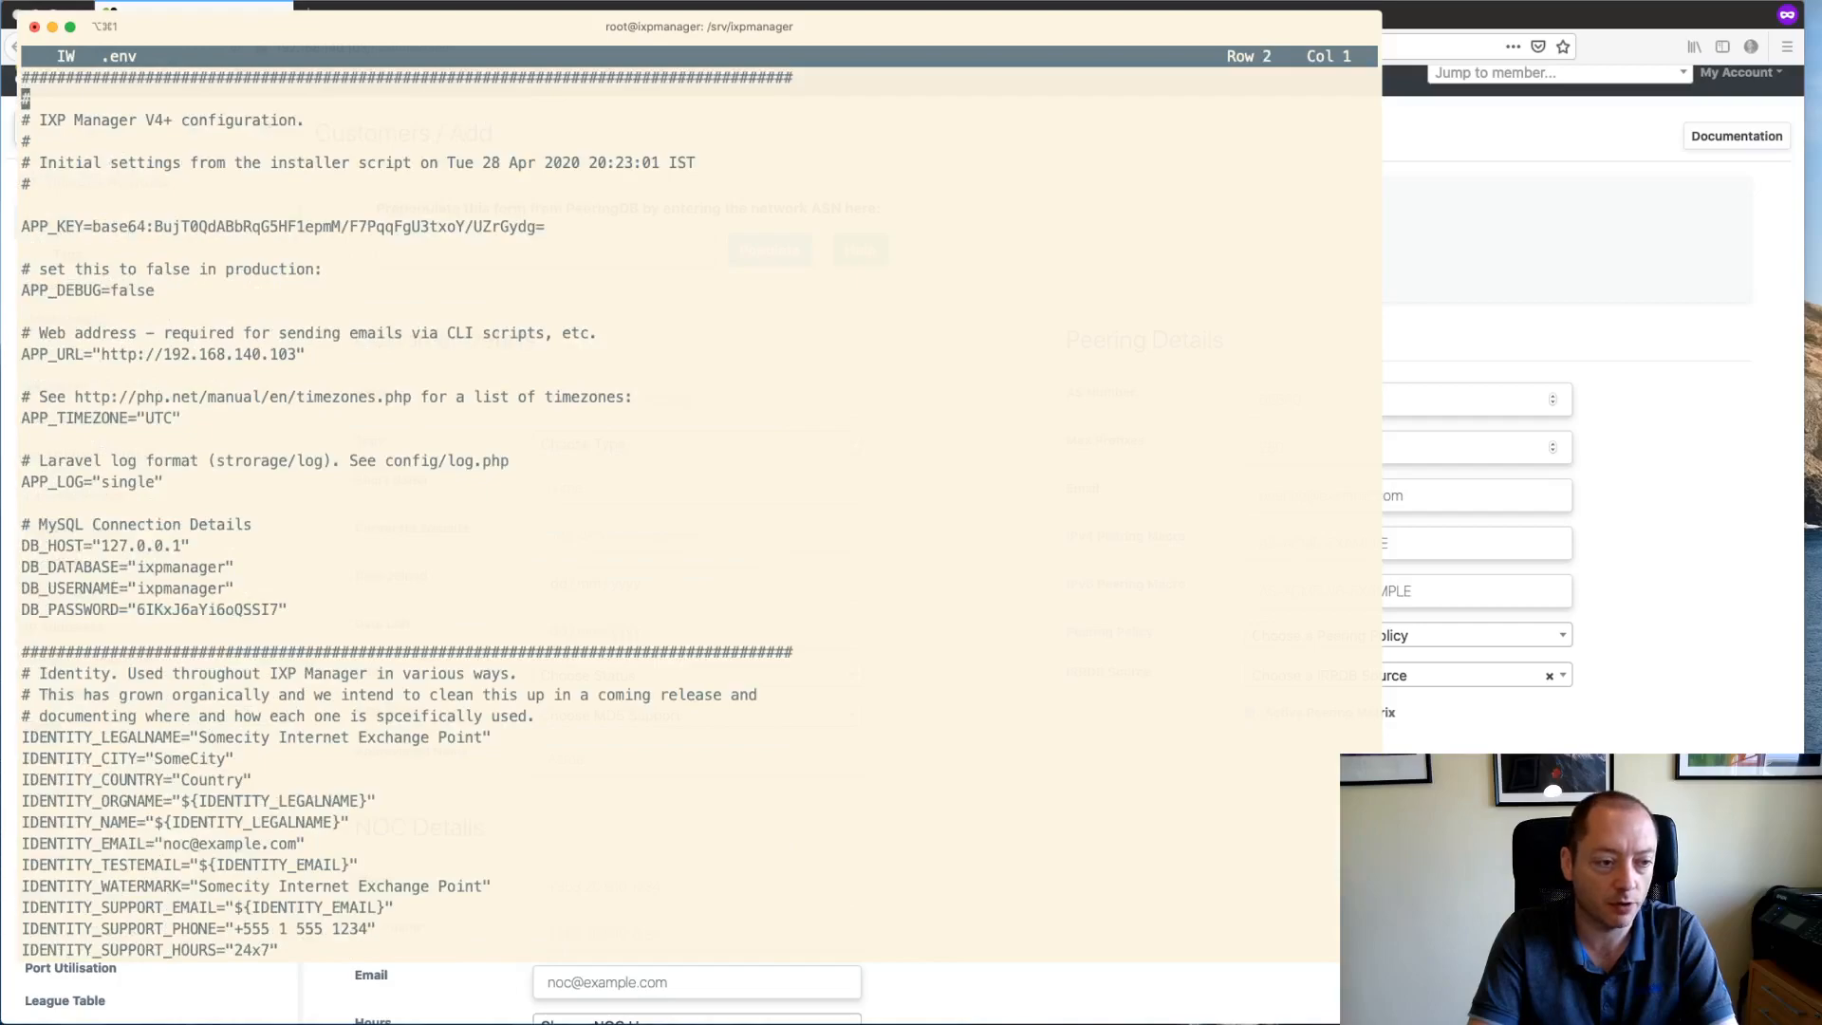
key("Page_Down")
key("Down")
key("Down")
key("Page_Down")
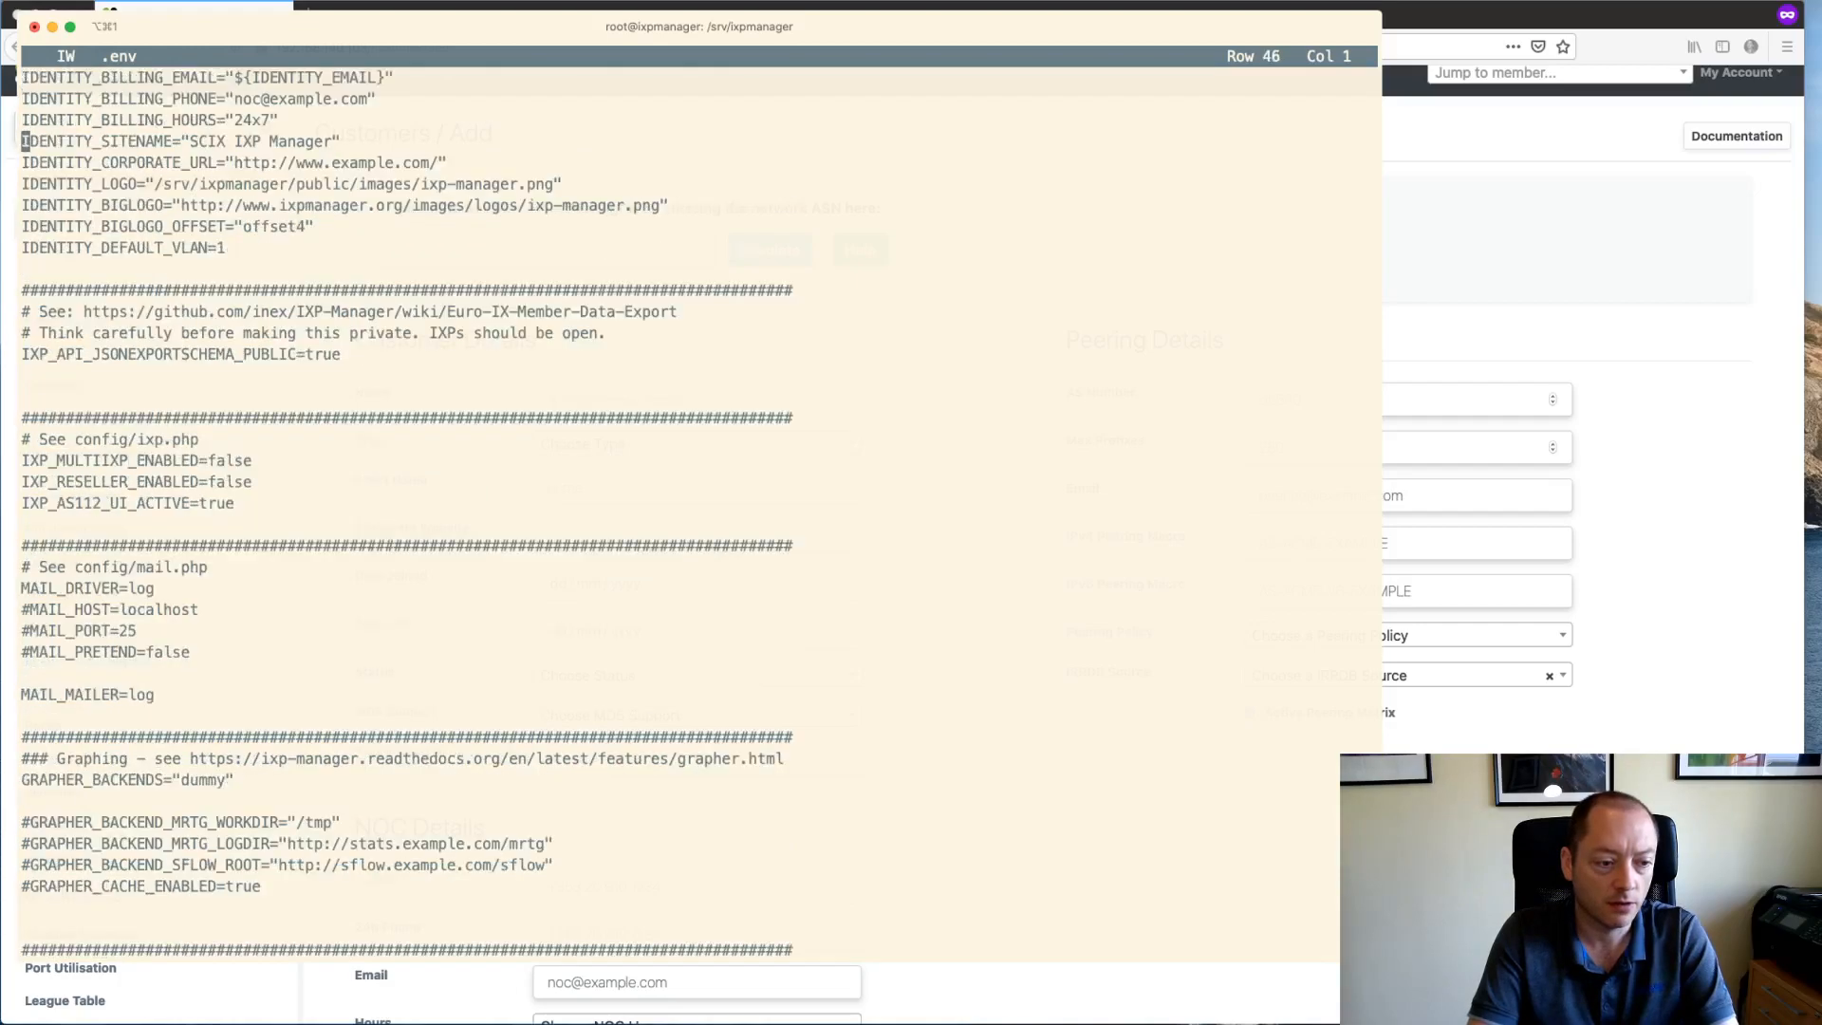
key("Page_Down")
key("Page_Down")
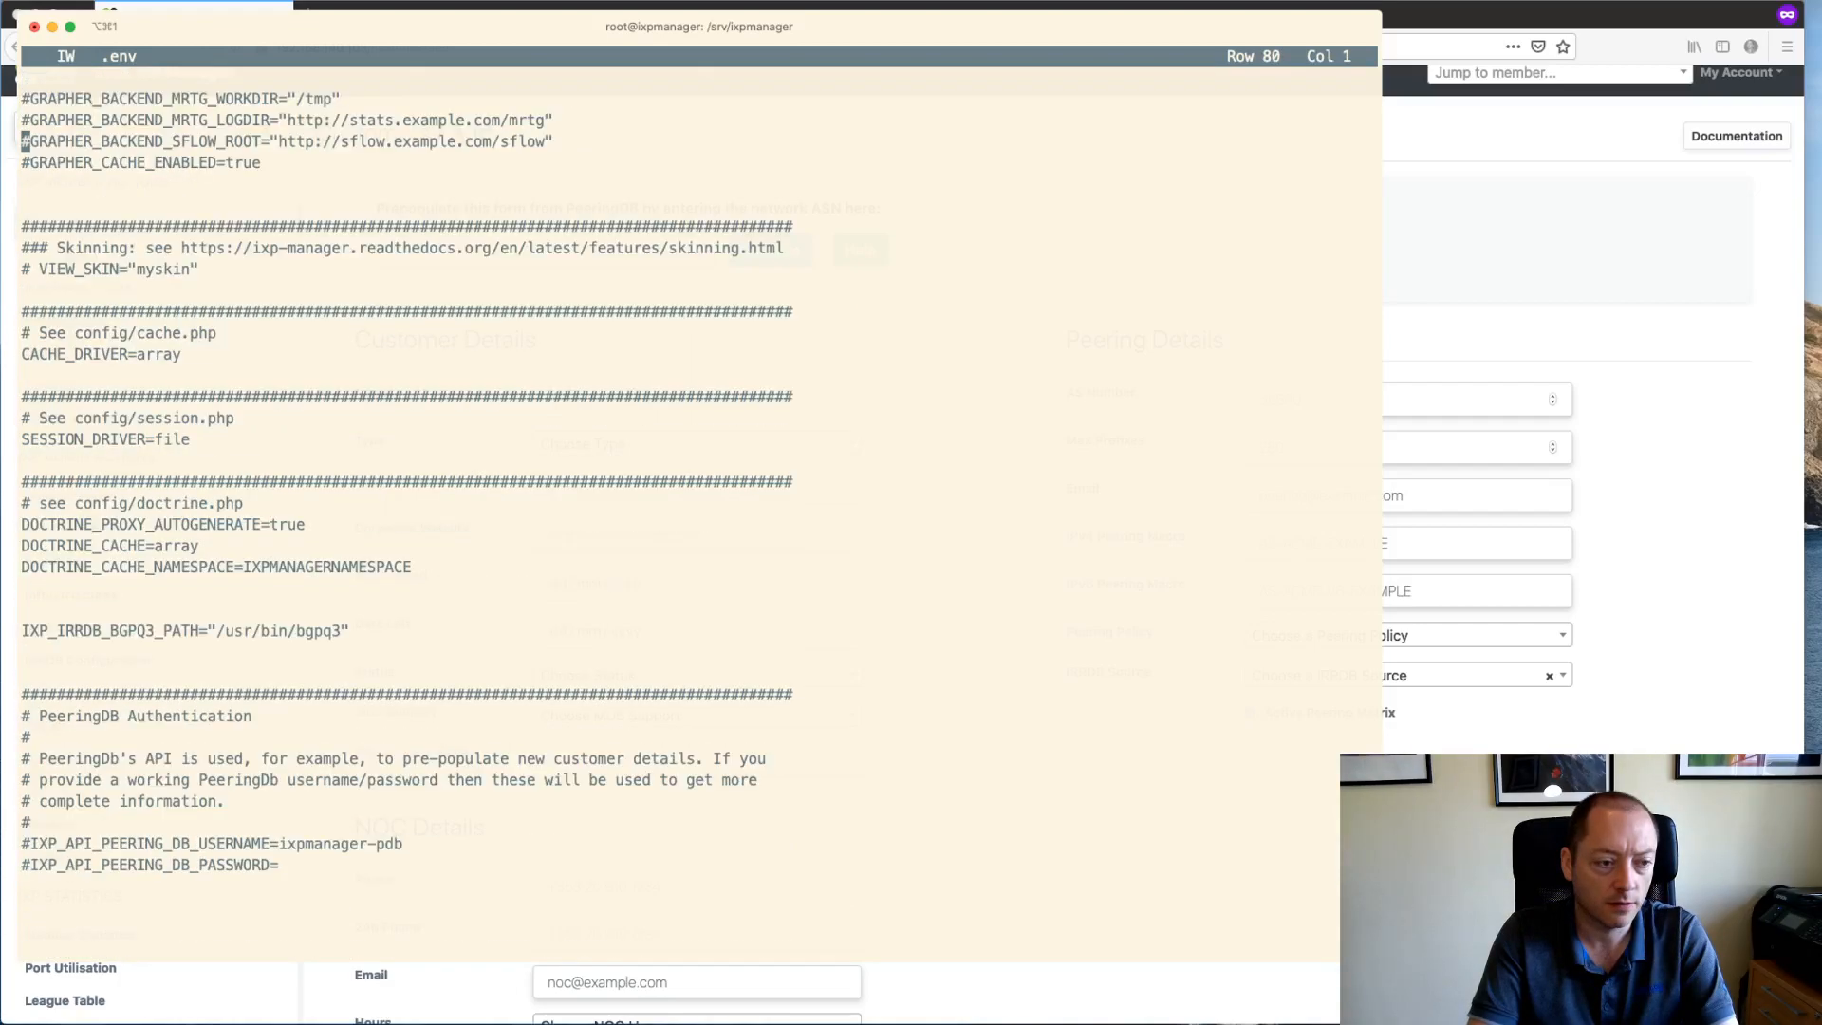
key("ctrl+k")
type("x")
type("joe .env.example")
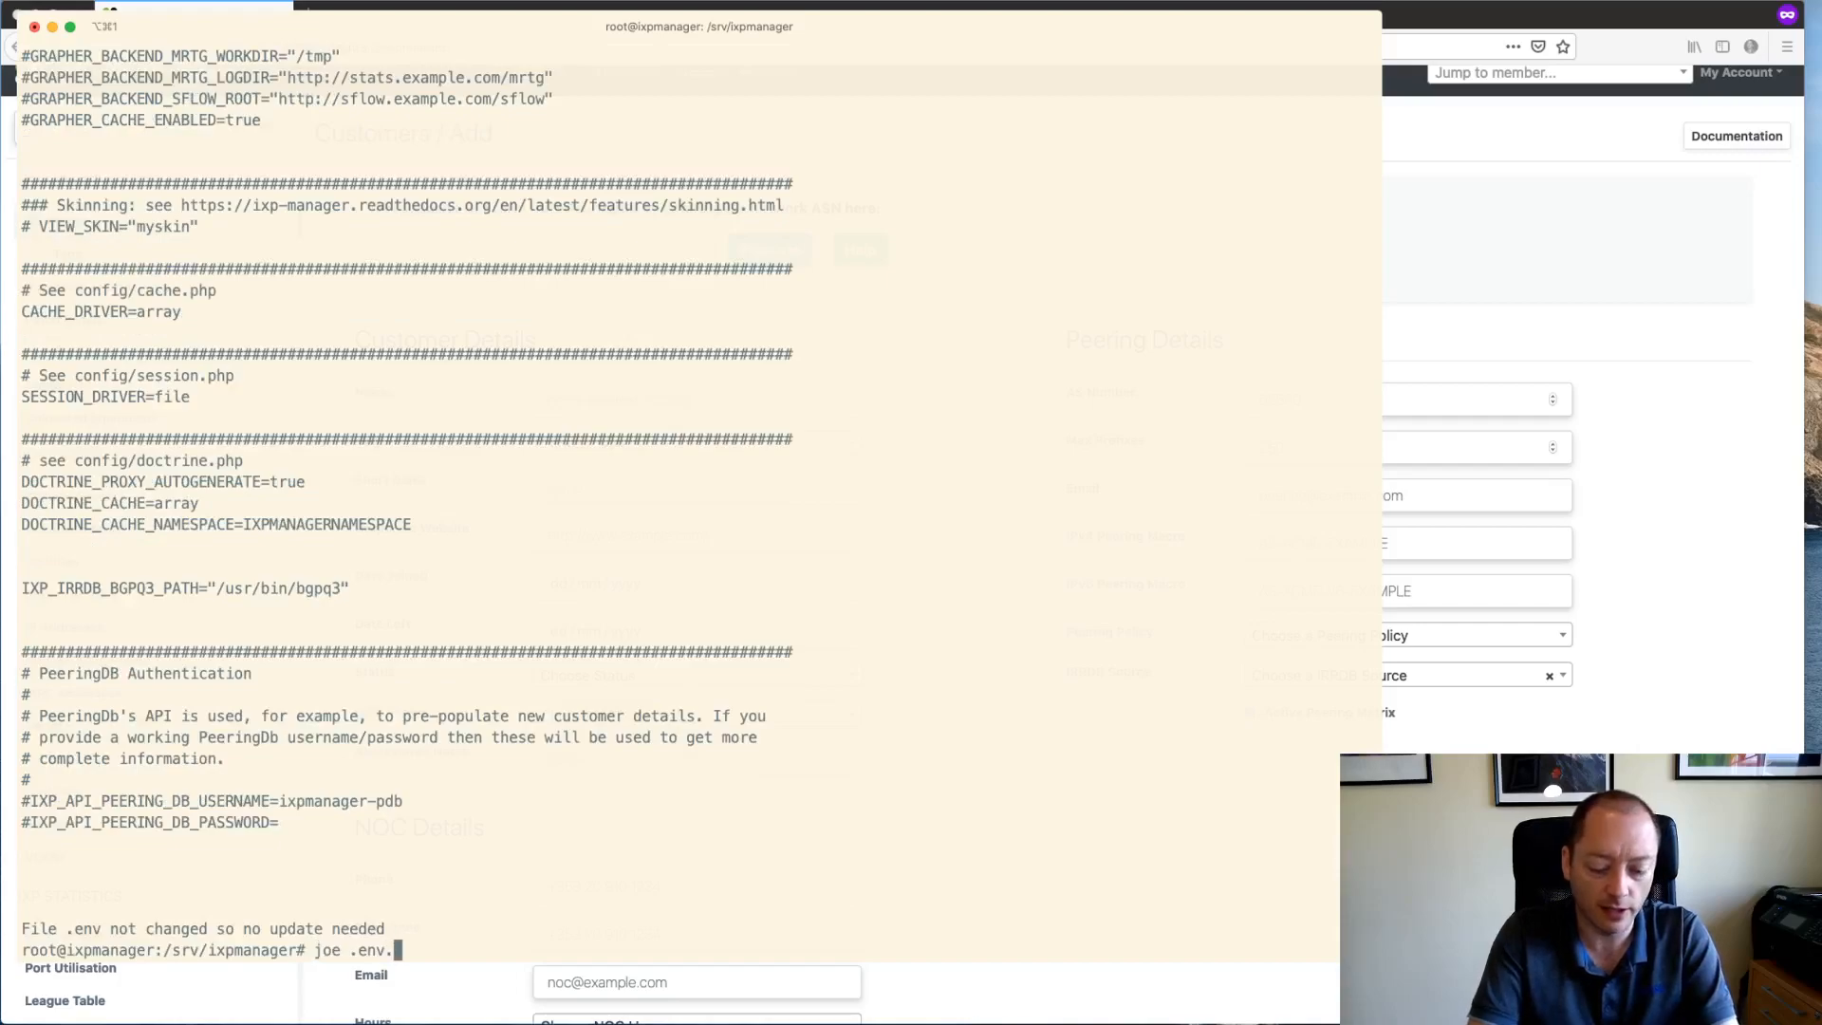
- Open .env.example in joe and read down to the Member vs. Customer section
key("Return")
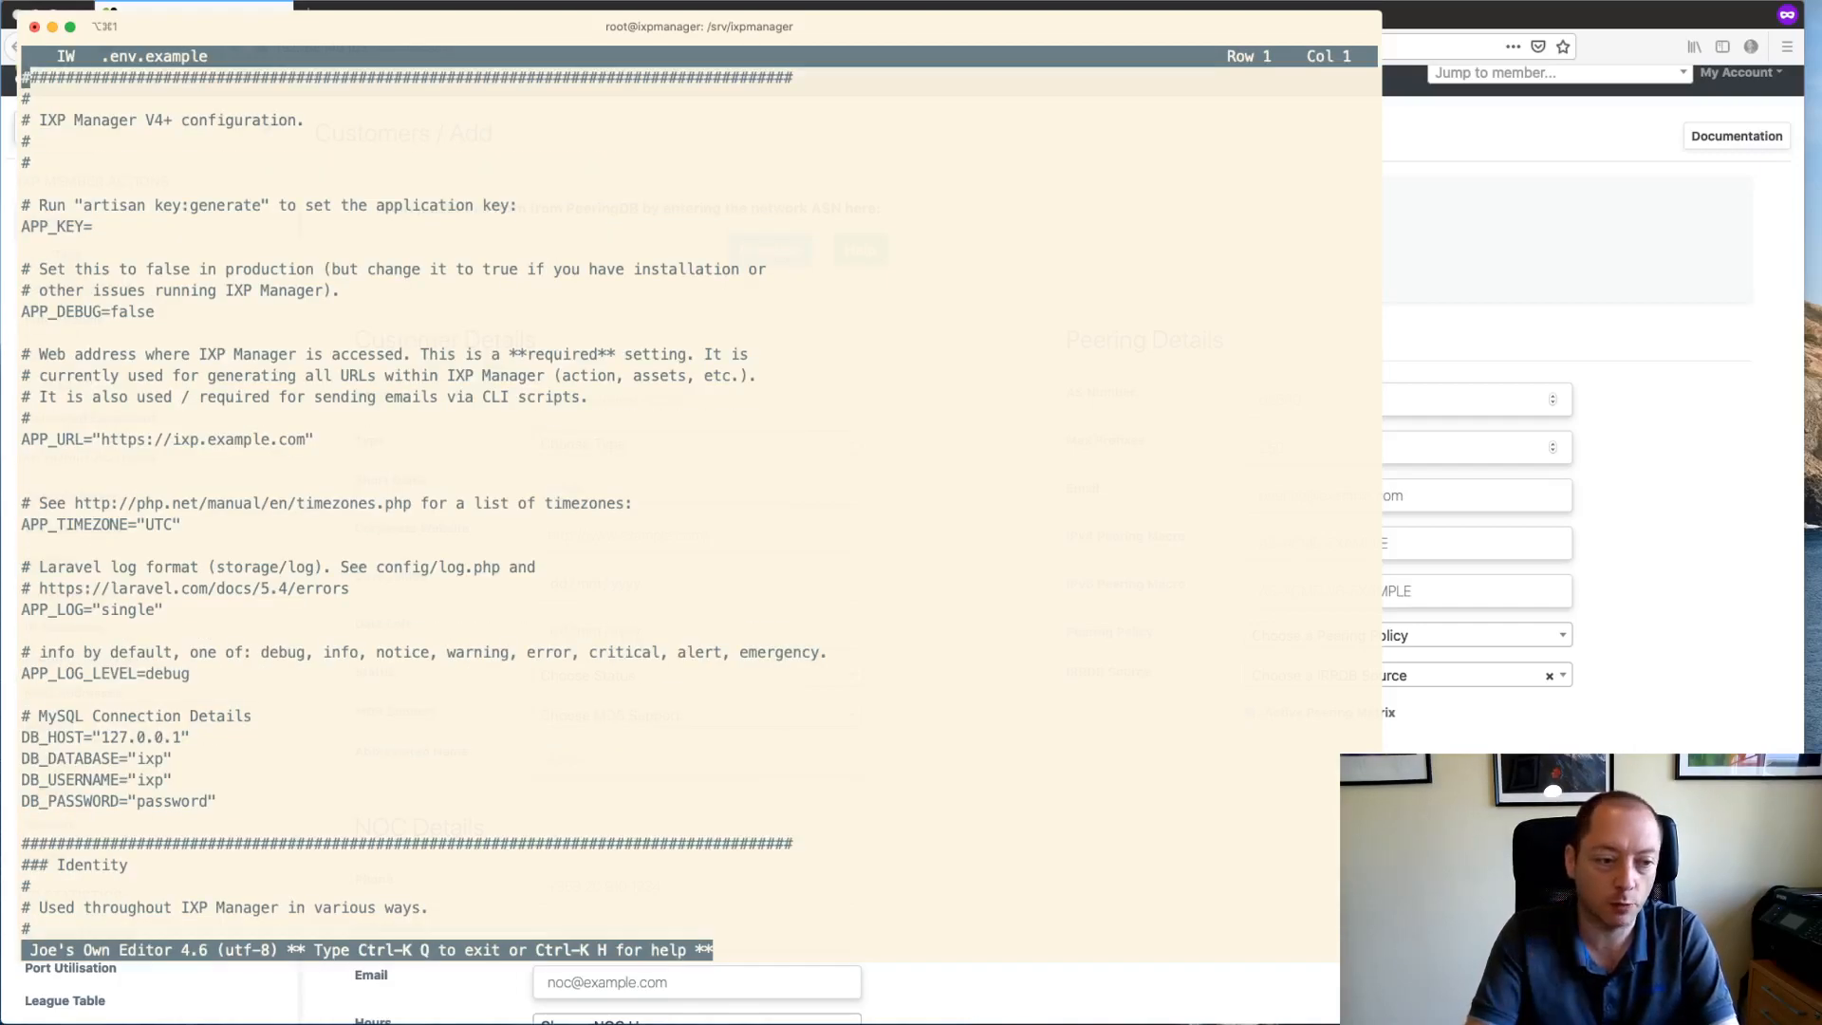
key("Page_Down")
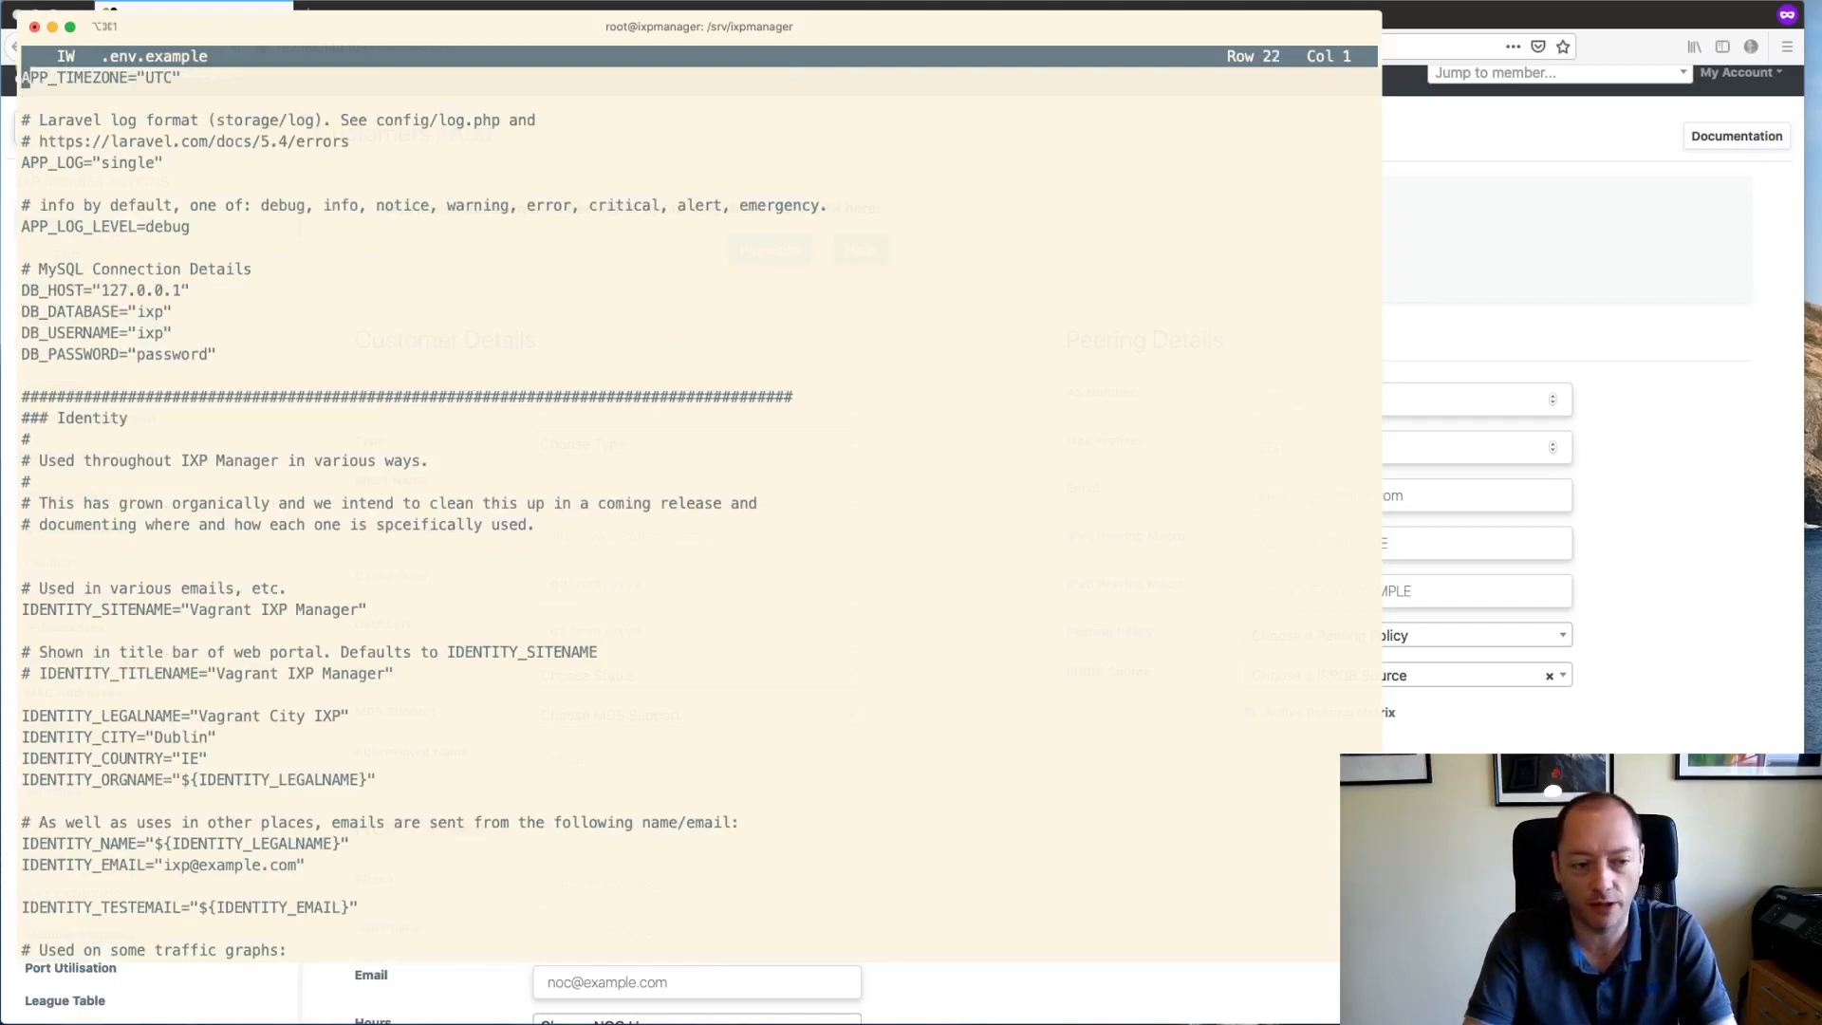
key("Down")
key("Down")
key("Down")
key("Down")
key("Down")
key("Down")
key("Down")
key("Down")
key("Down")
key("Down")
key("Down")
key("Down")
key("Down")
key("Down")
key("Down")
key("Down")
key("Down")
key("Down")
key("Down")
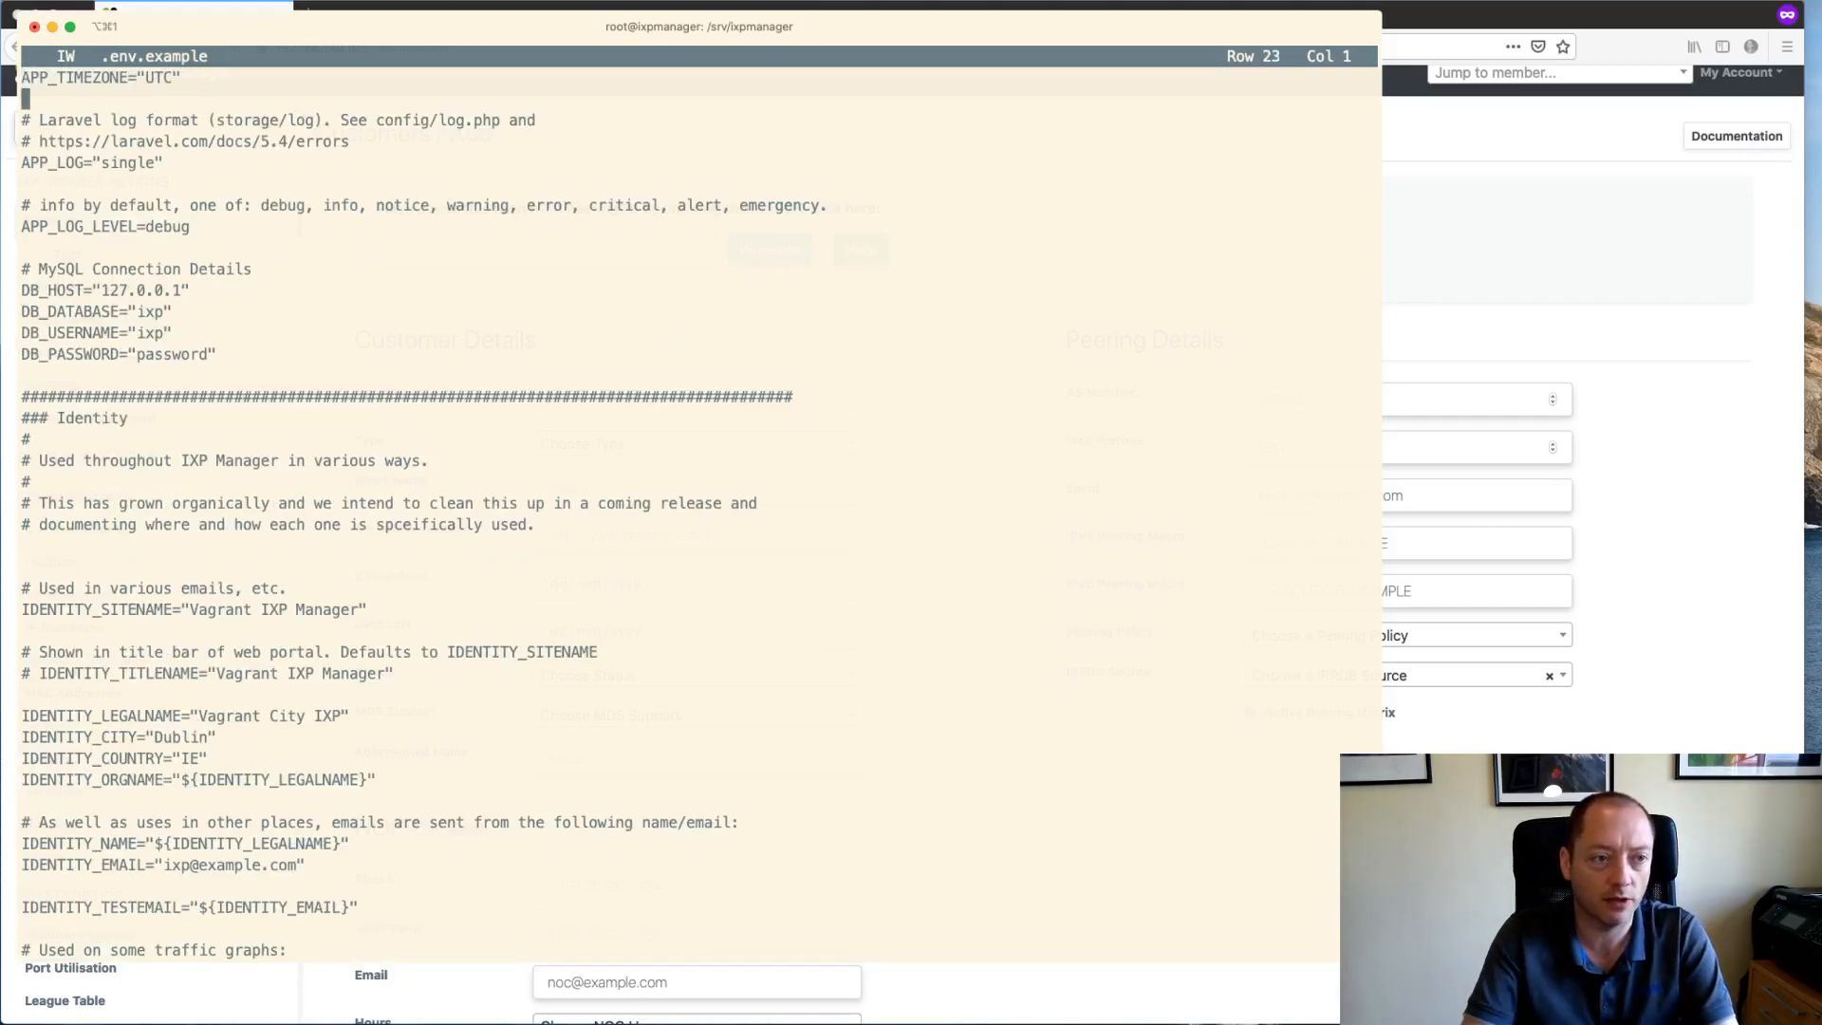
key("Down")
key("Down")
key("Down")
key("Down")
key("Down")
key("Down")
key("Down")
key("Down")
key("Down")
key("Down")
key("Down")
key("Down")
key("Down")
key("Down")
key("Down")
key("Down")
key("Down")
key("Down")
key("Down")
key("Down")
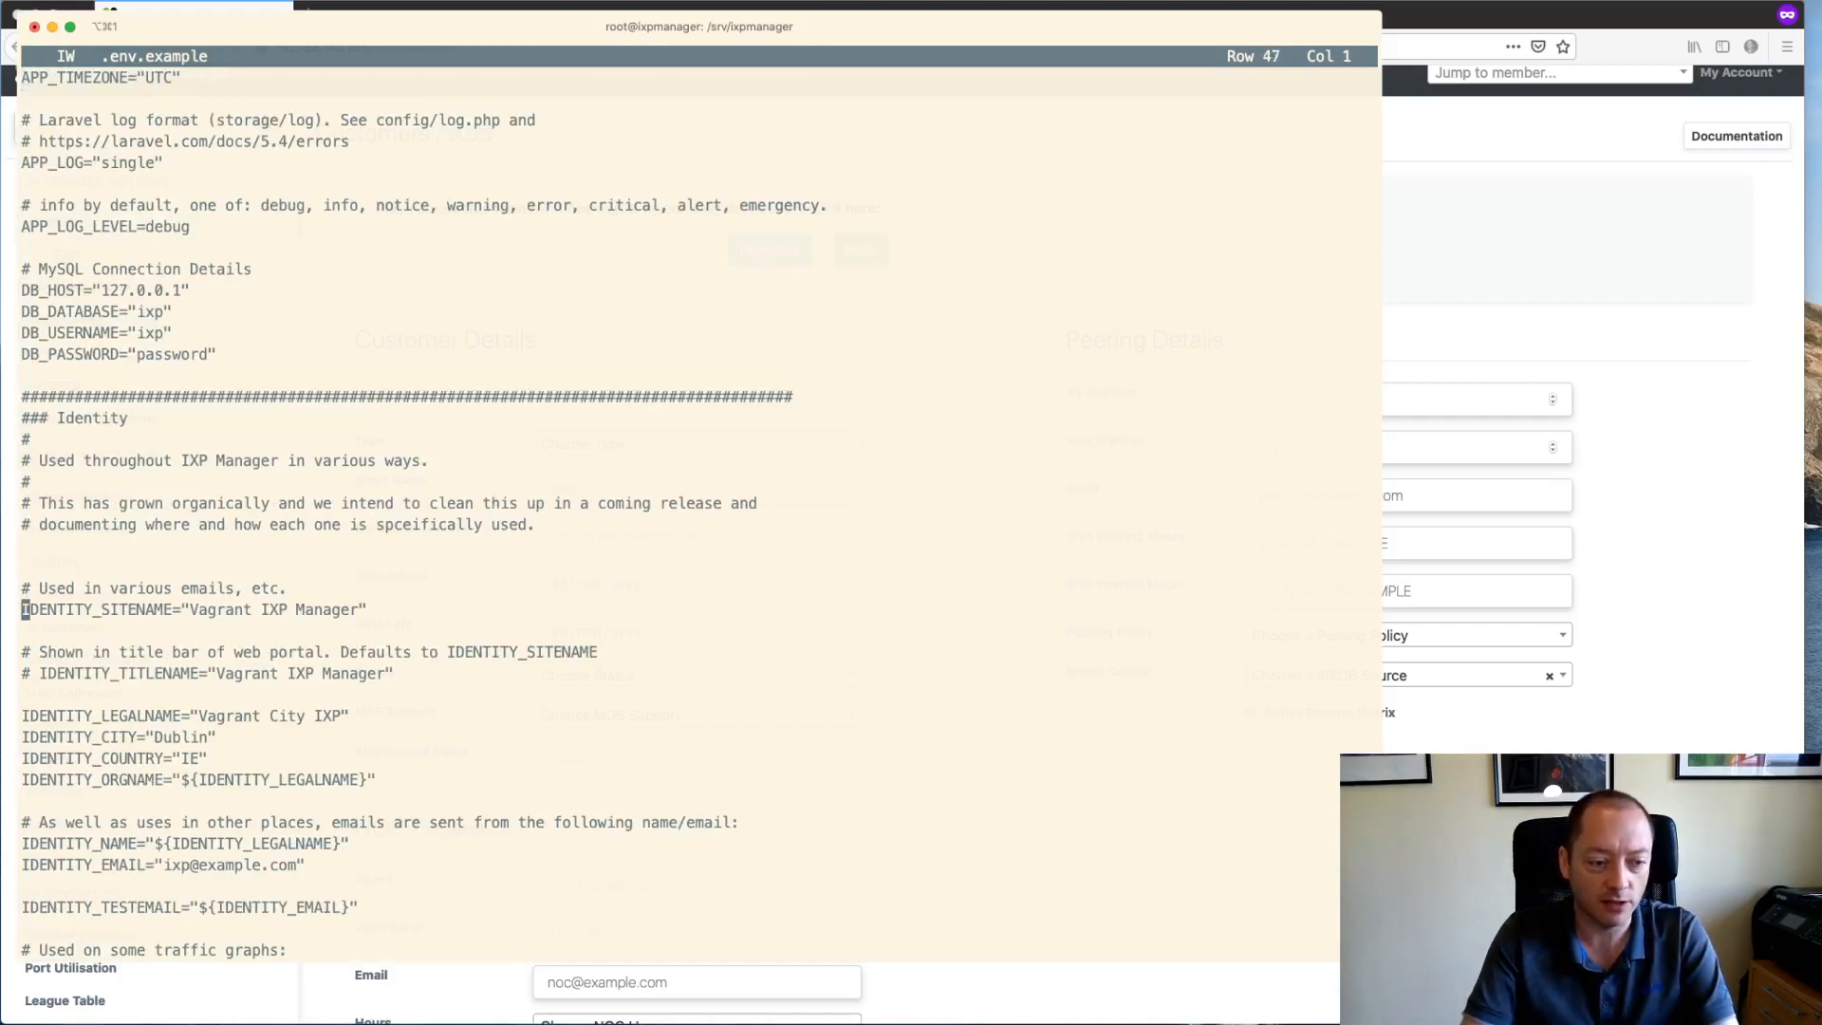
key("Down")
key("Down")
key("Down")
key("Down")
key("Down")
key("Down")
key("Down")
key("Down")
key("Down")
key("Down")
key("Down")
key("Down")
key("Down")
key("Down")
key("Down")
key("Down")
key("Down")
key("Down")
key("Down")
key("Down")
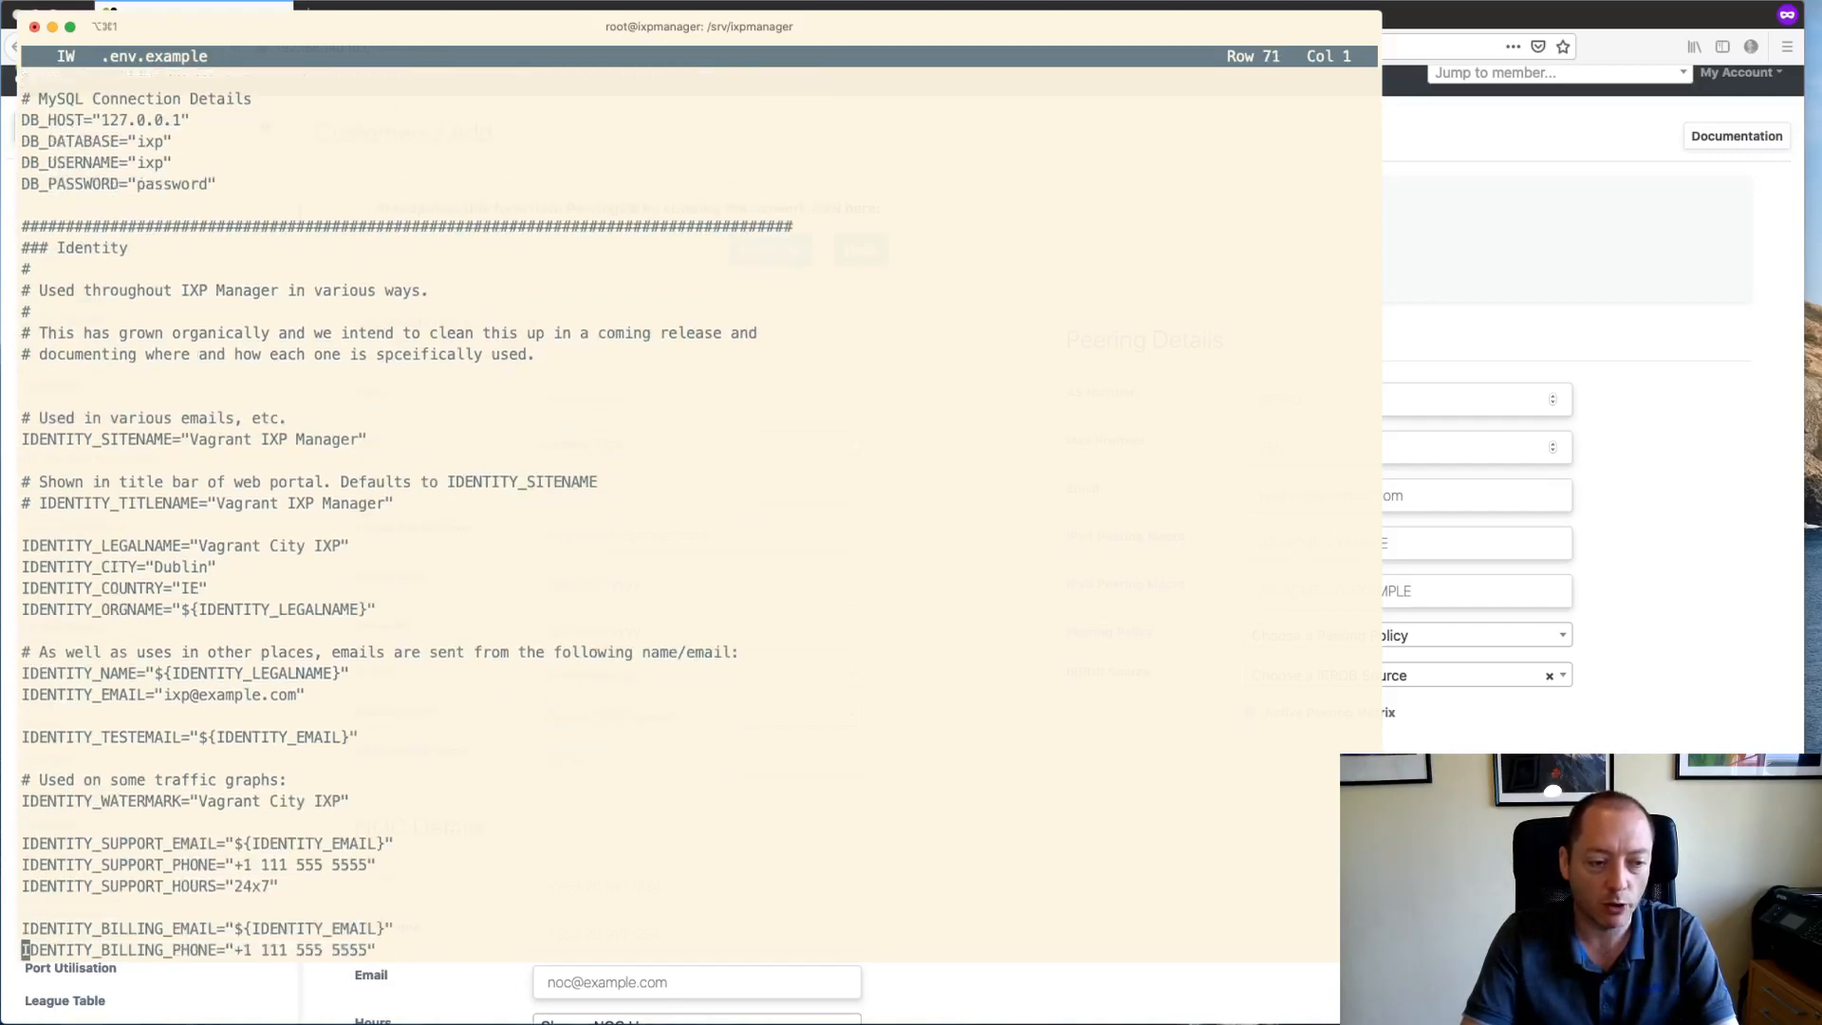
key("Down")
key("Down")
key("Down")
key("Down")
key("Down")
key("Down")
key("Down")
key("Down")
key("Down")
key("Down")
key("Down")
key("Down")
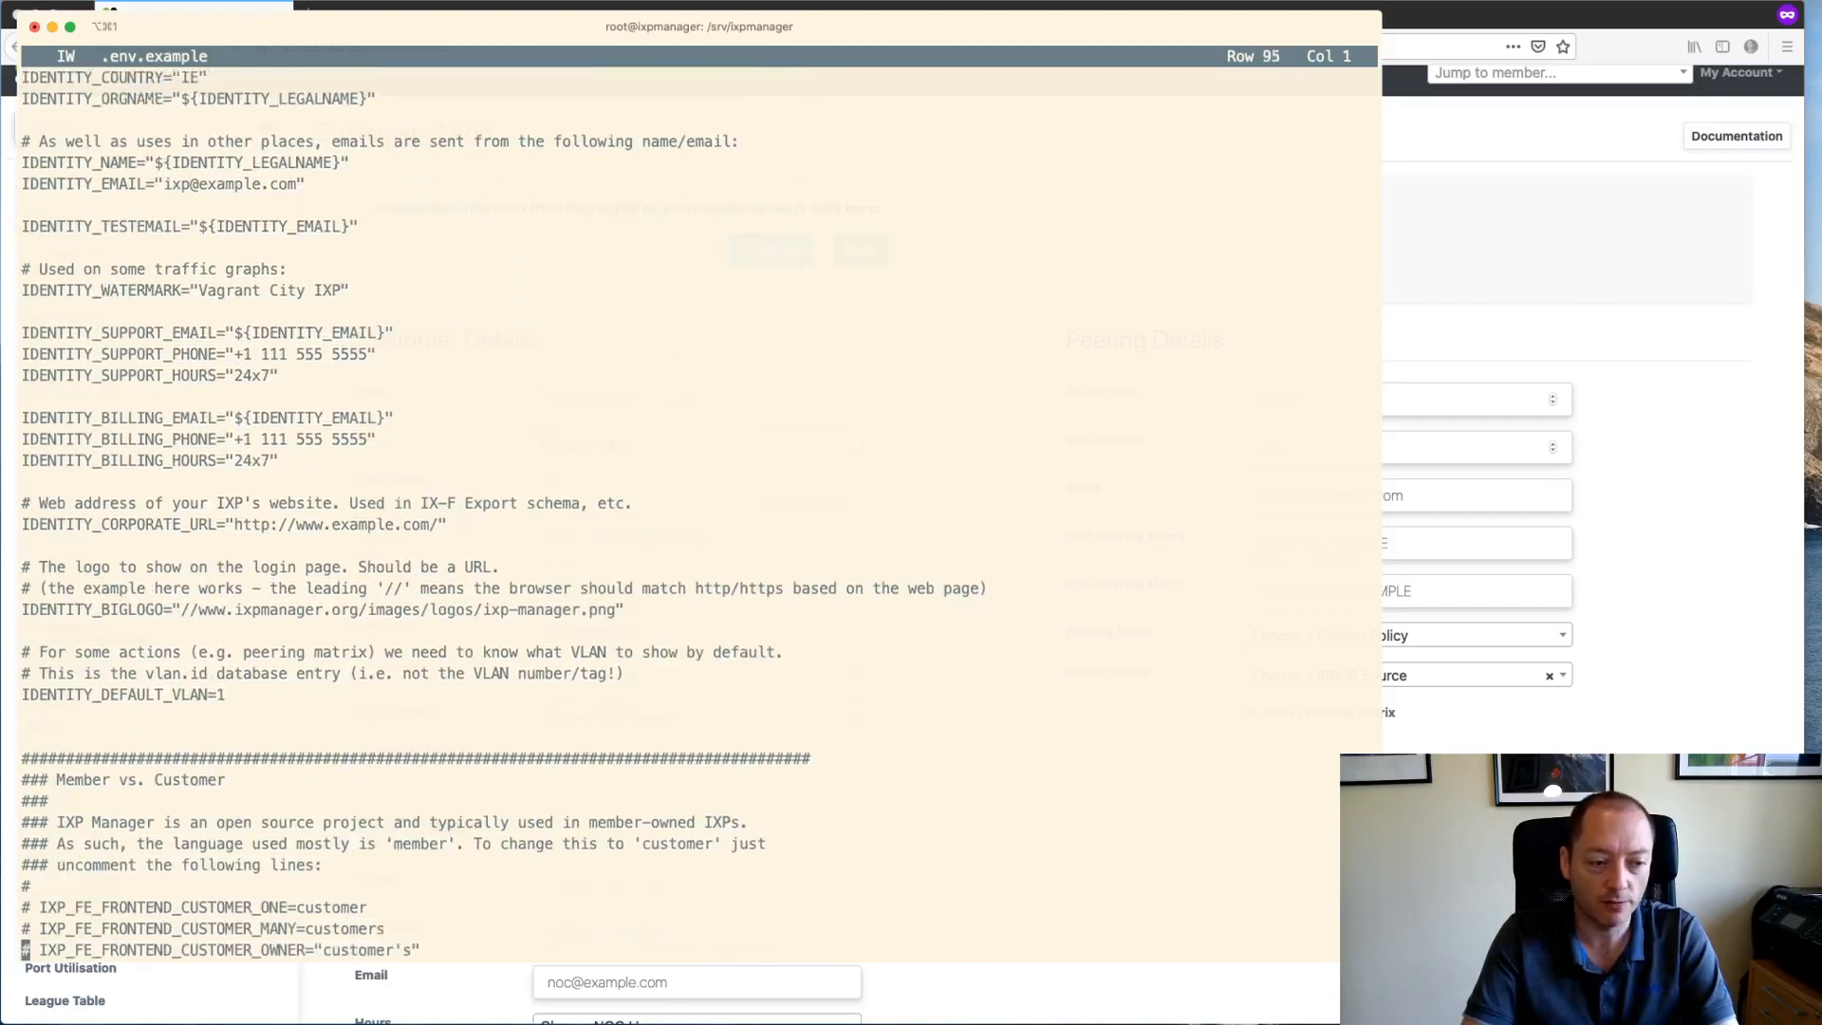
key("Up")
key("Up")
key("Up")
key("Up")
key("Up")
key("Up")
key("Up")
key("Up")
key("Up")
key("Up")
key("Up")
key("Up")
key("Up")
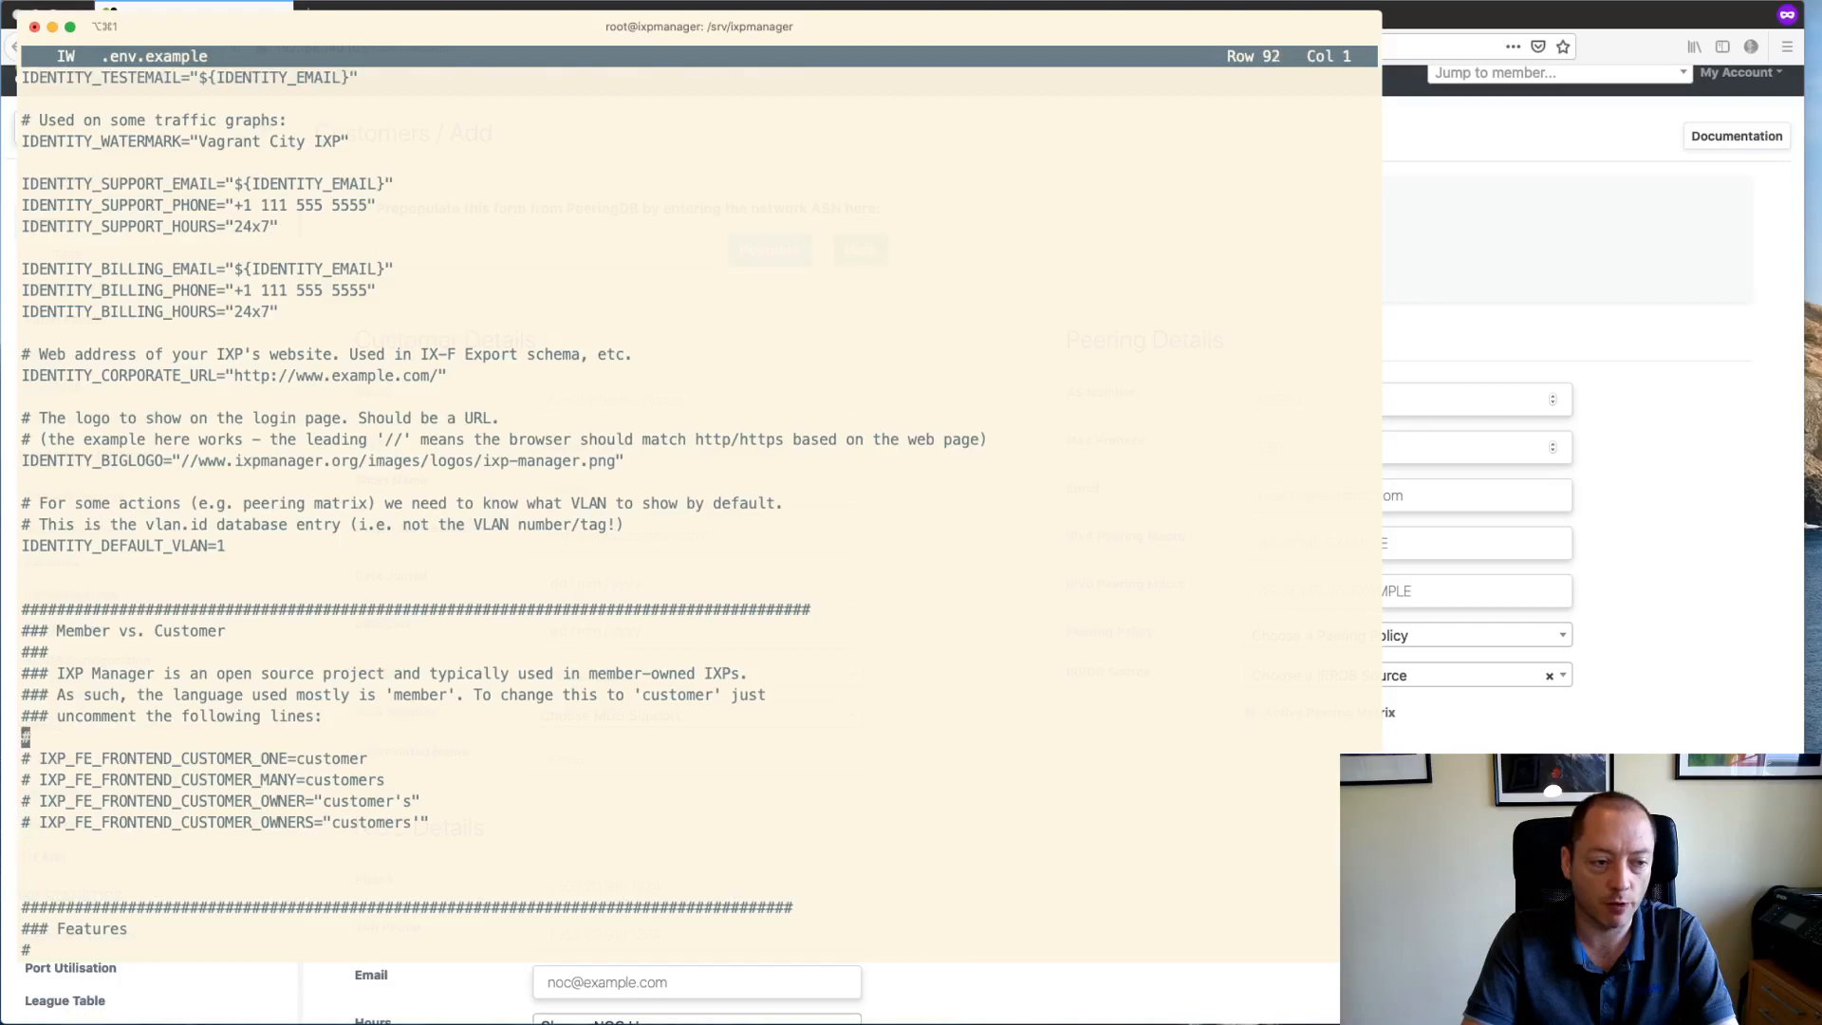
key("Down")
key("Right")
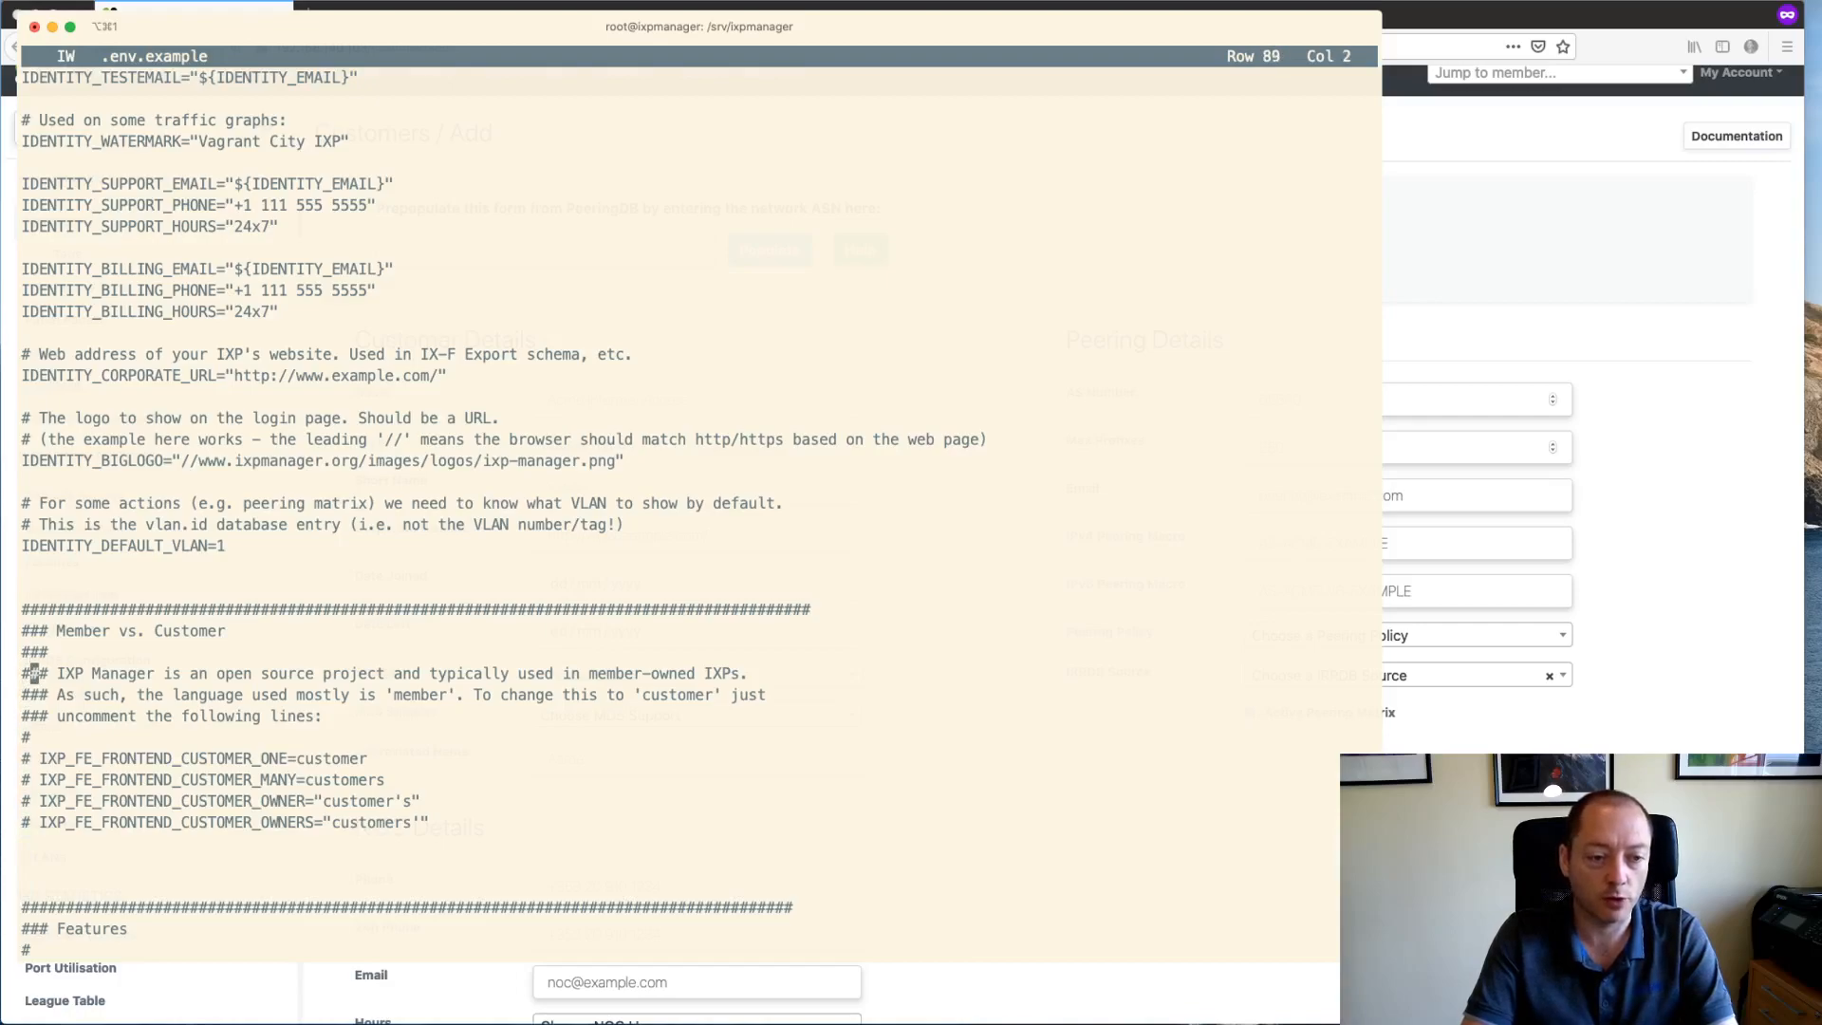
key("Down")
key("Down")
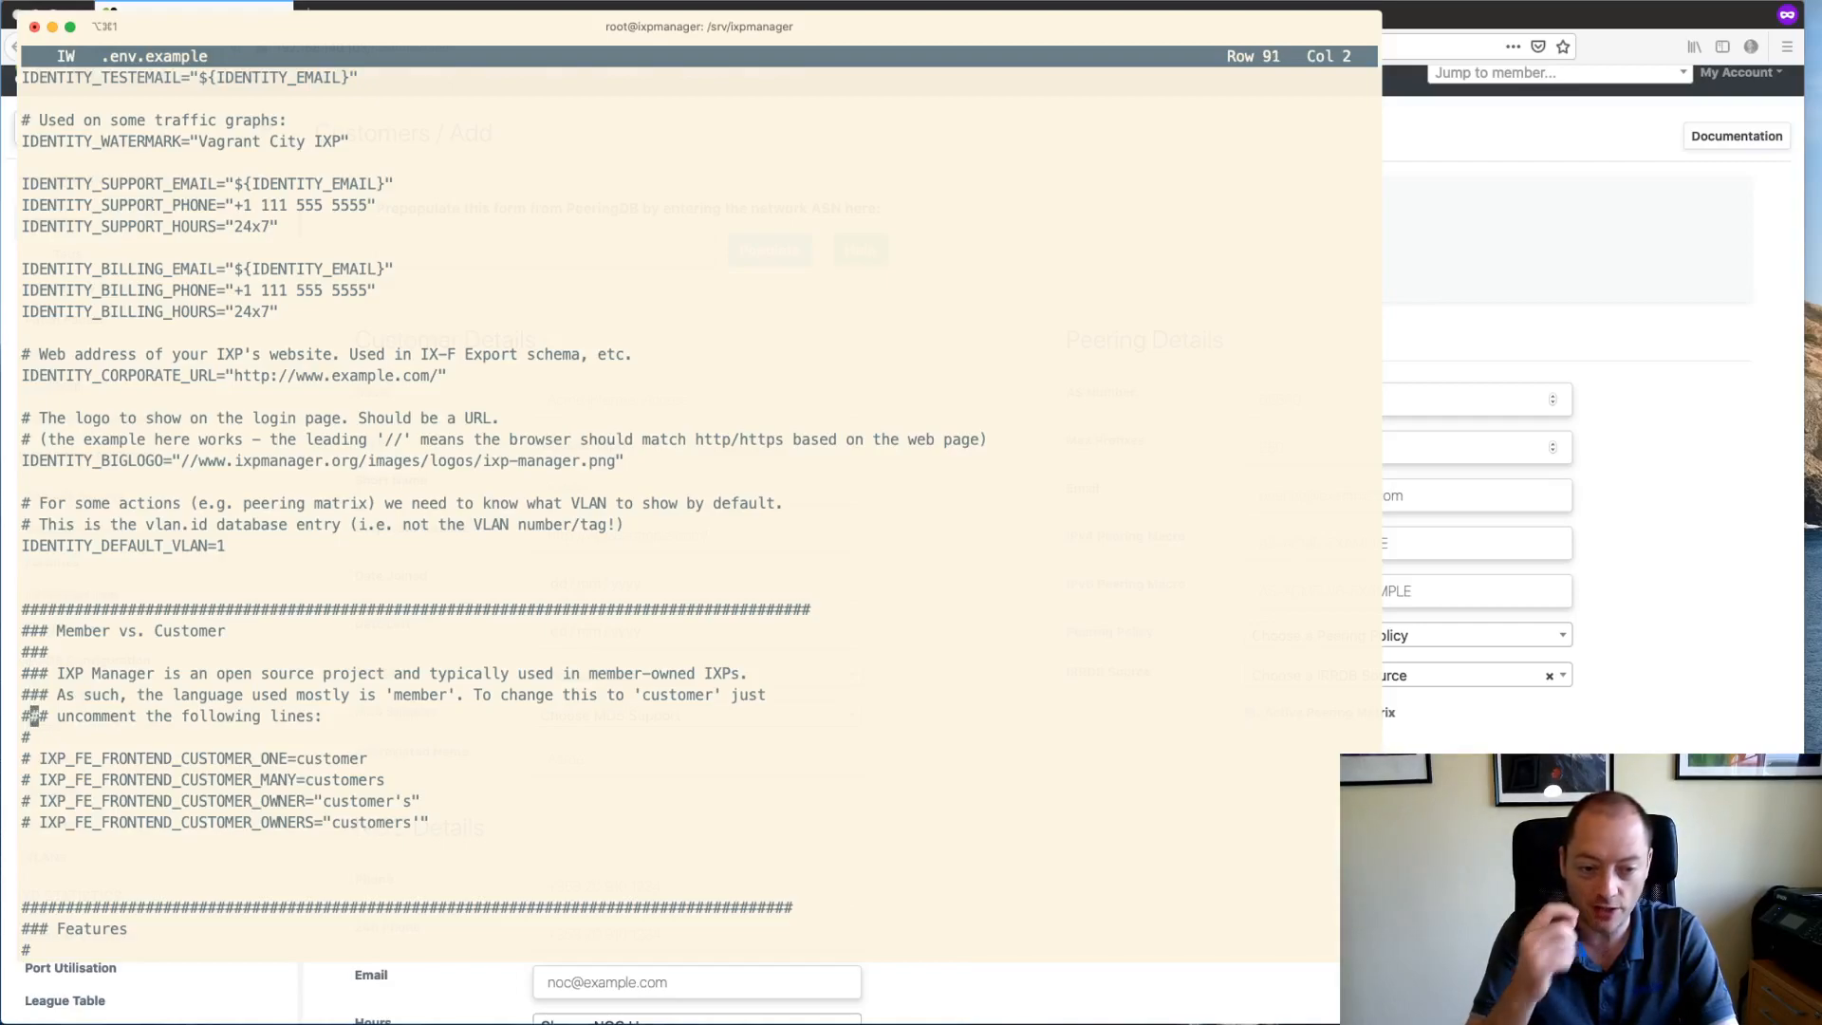
key("Down")
key("Down")
key("Down")
key("Down")
key("Down")
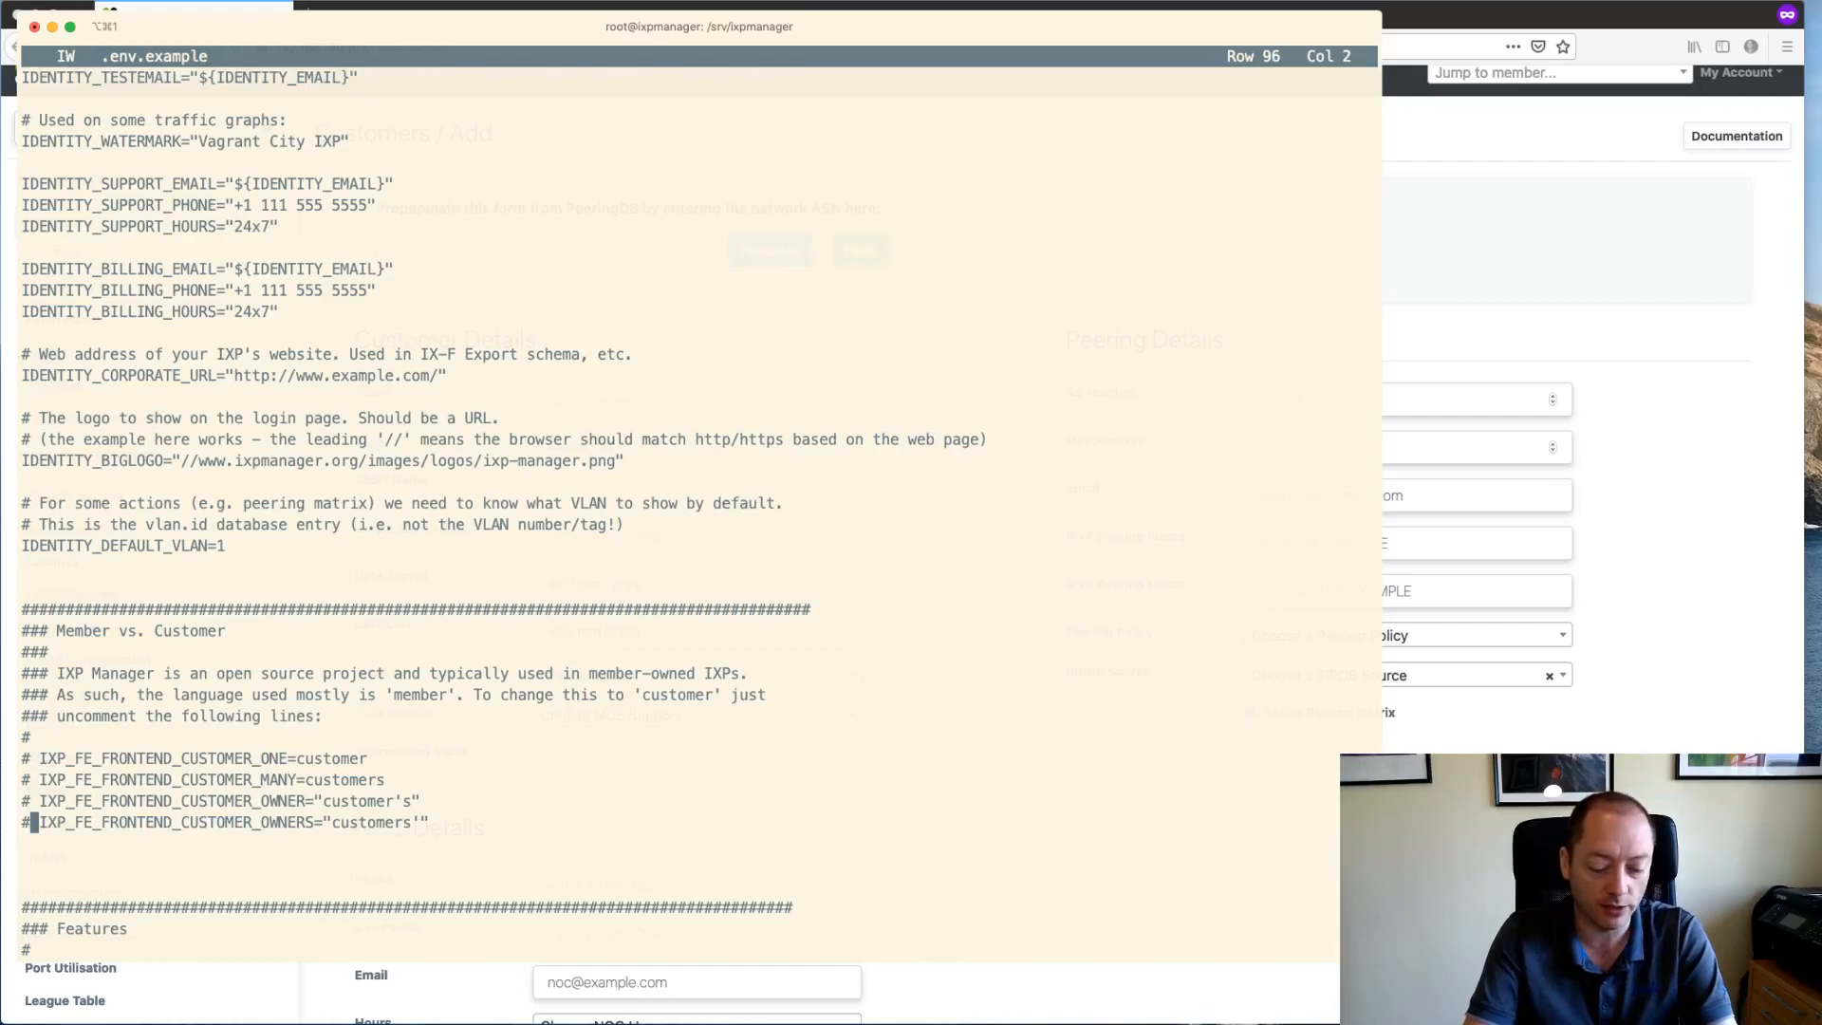
- Exit joe unchanged and return to the IXP Manager add-customer form
key("ctrl+k")
key("x")
key("super+Tab")
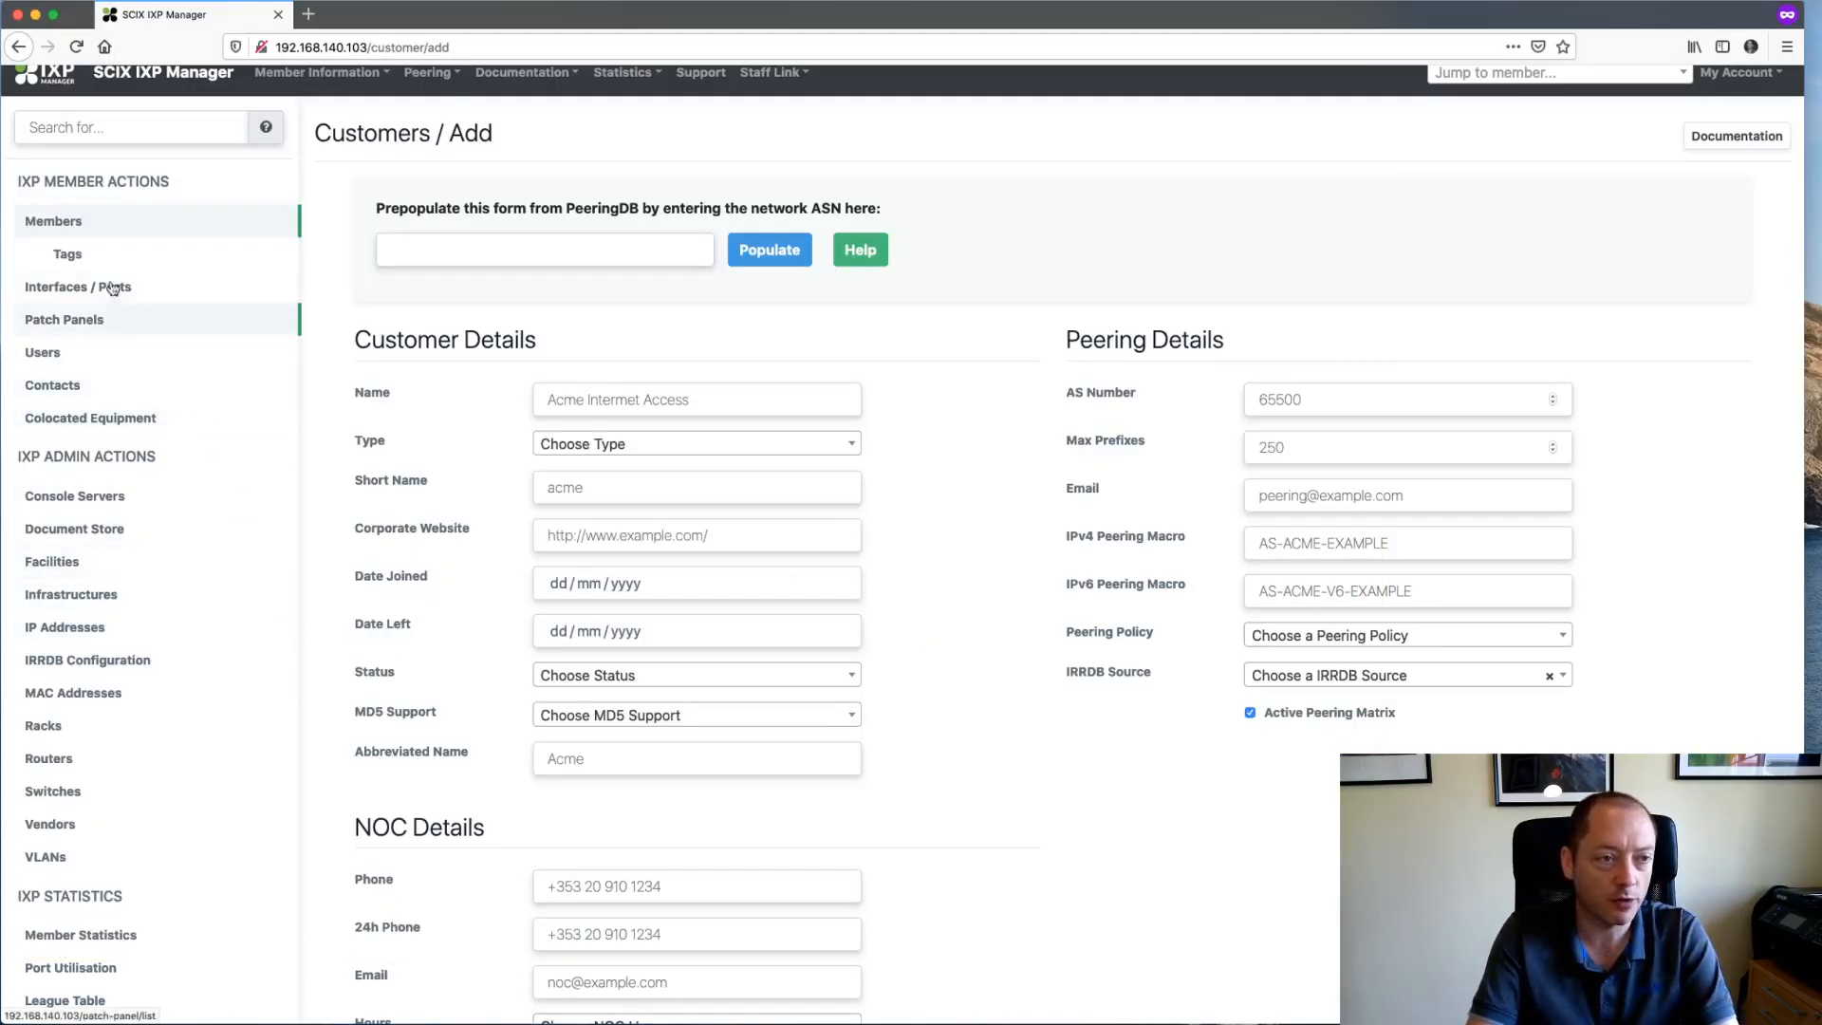
double_click(341, 138)
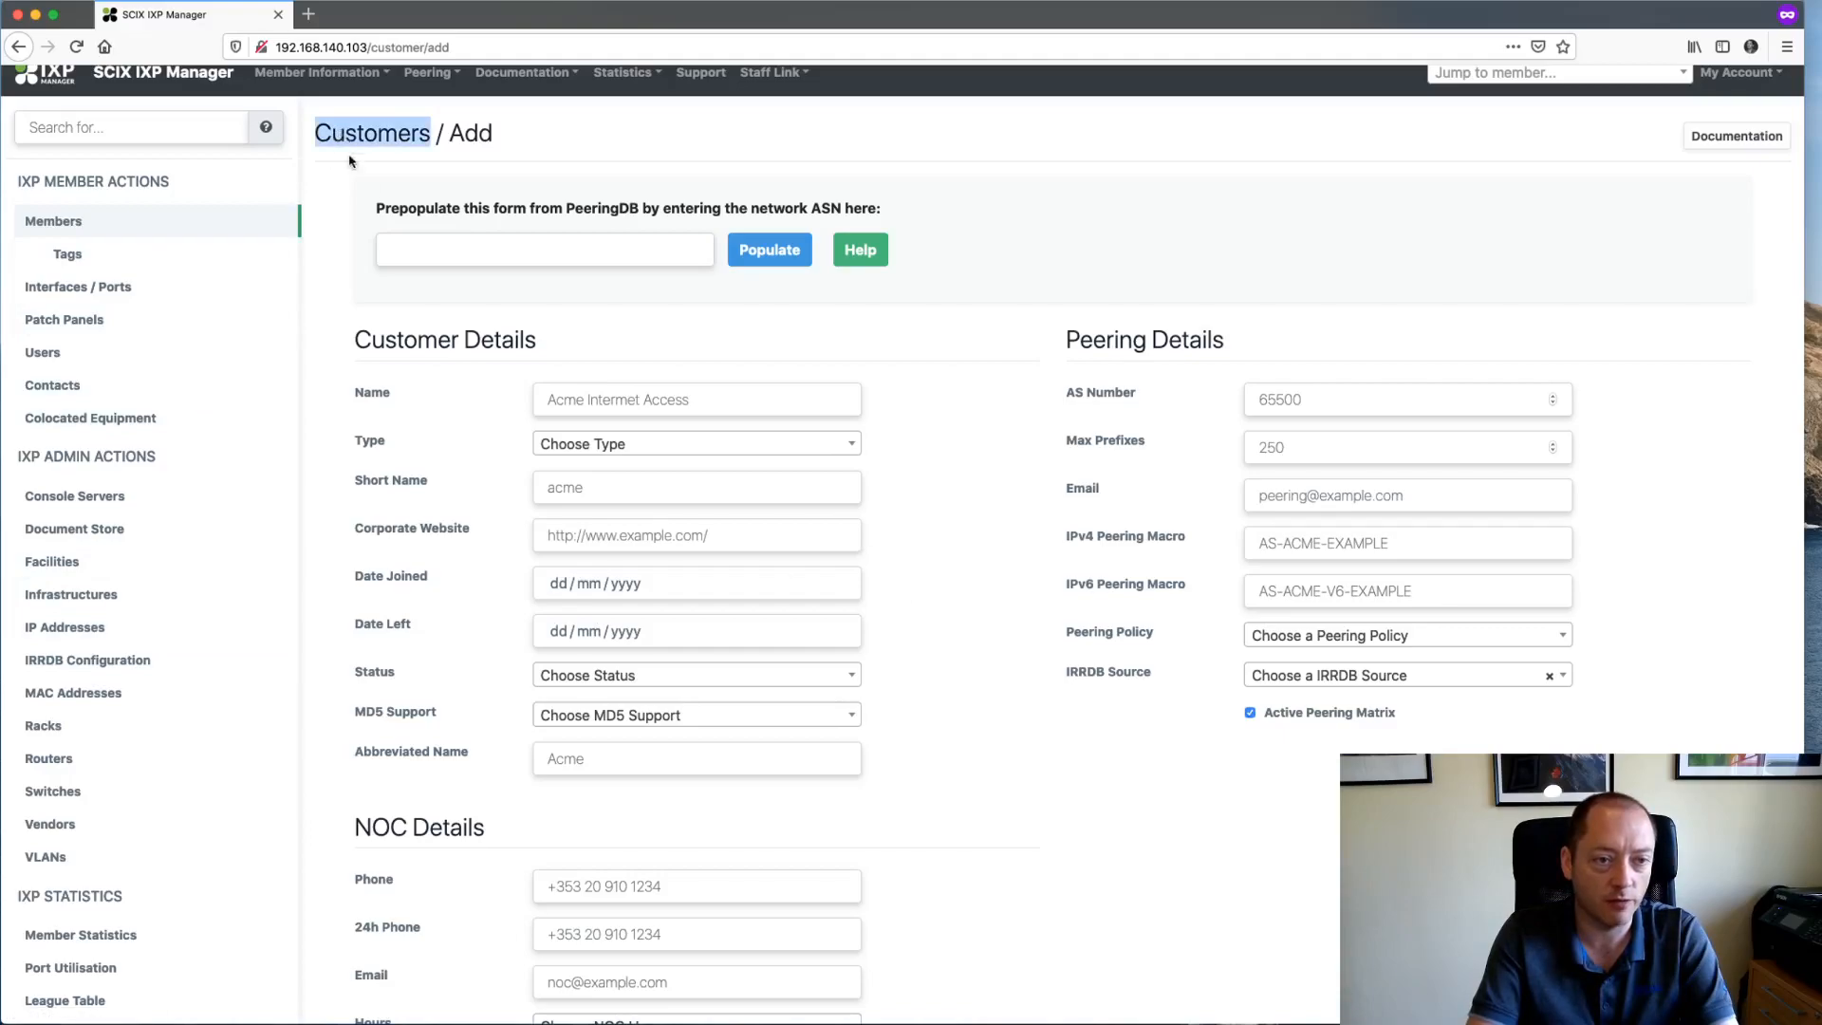
double_click(393, 338)
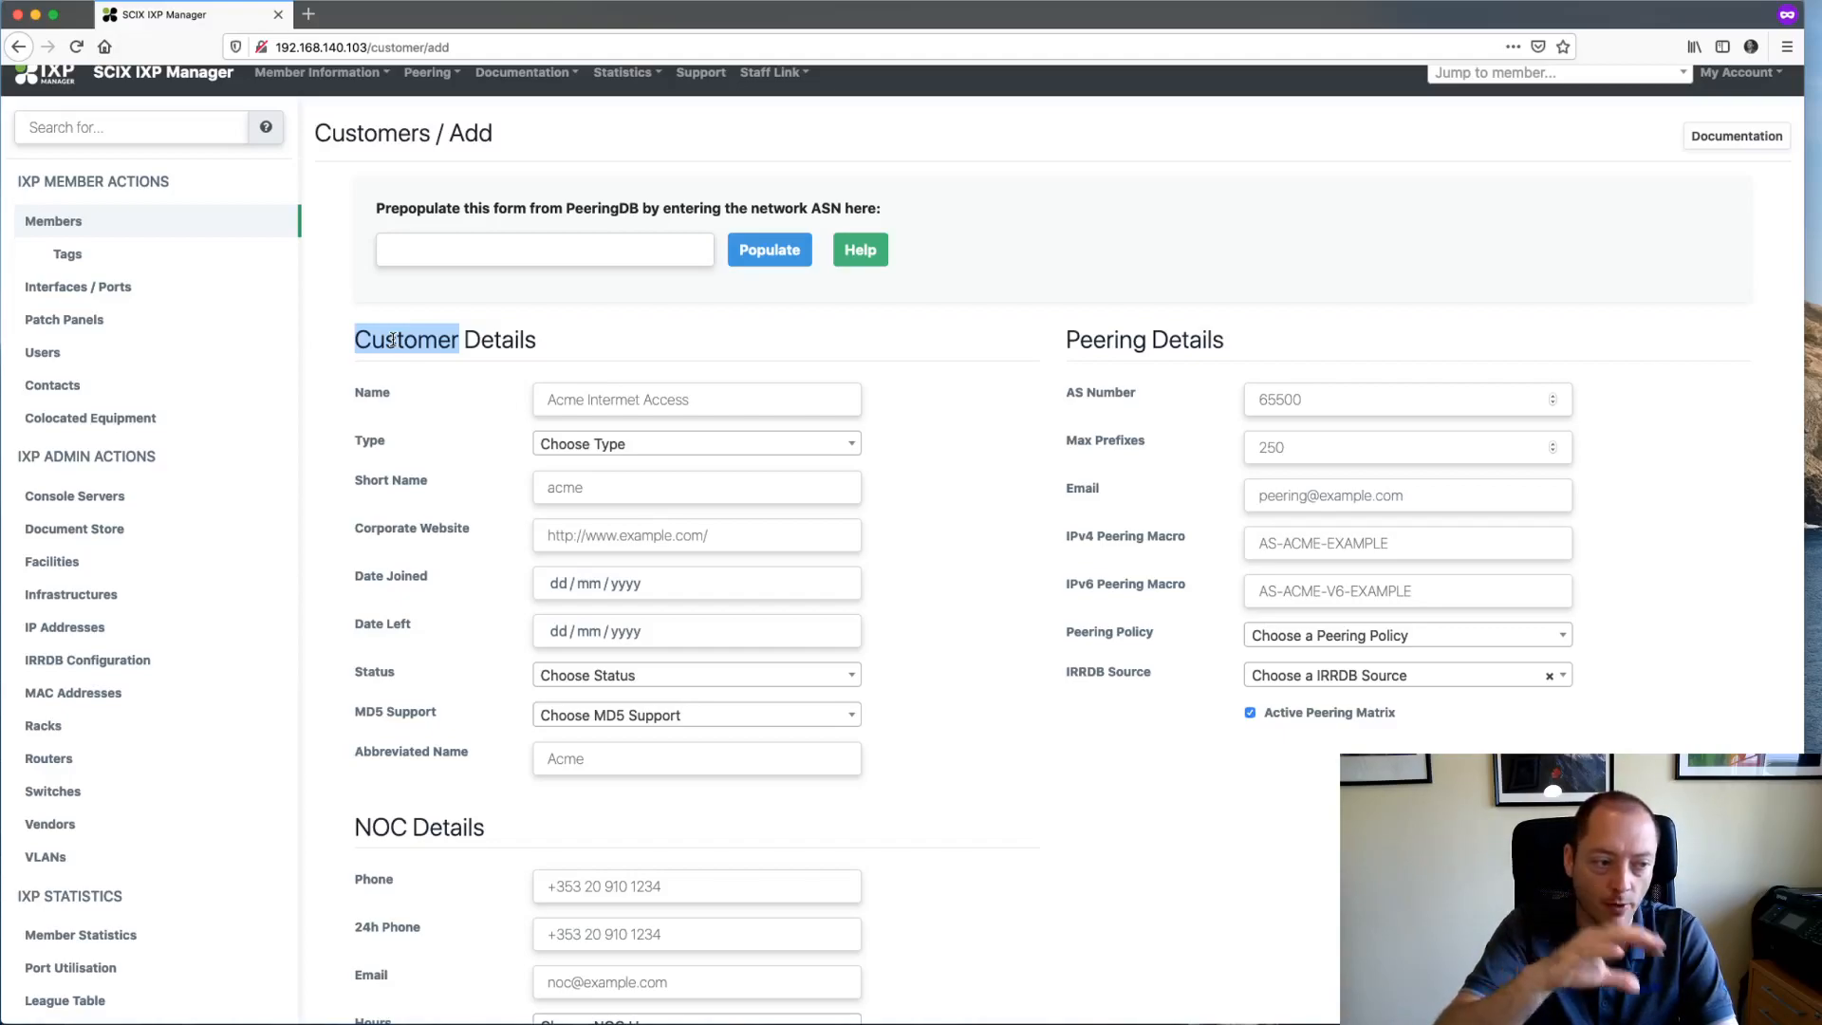
left_click(459, 366)
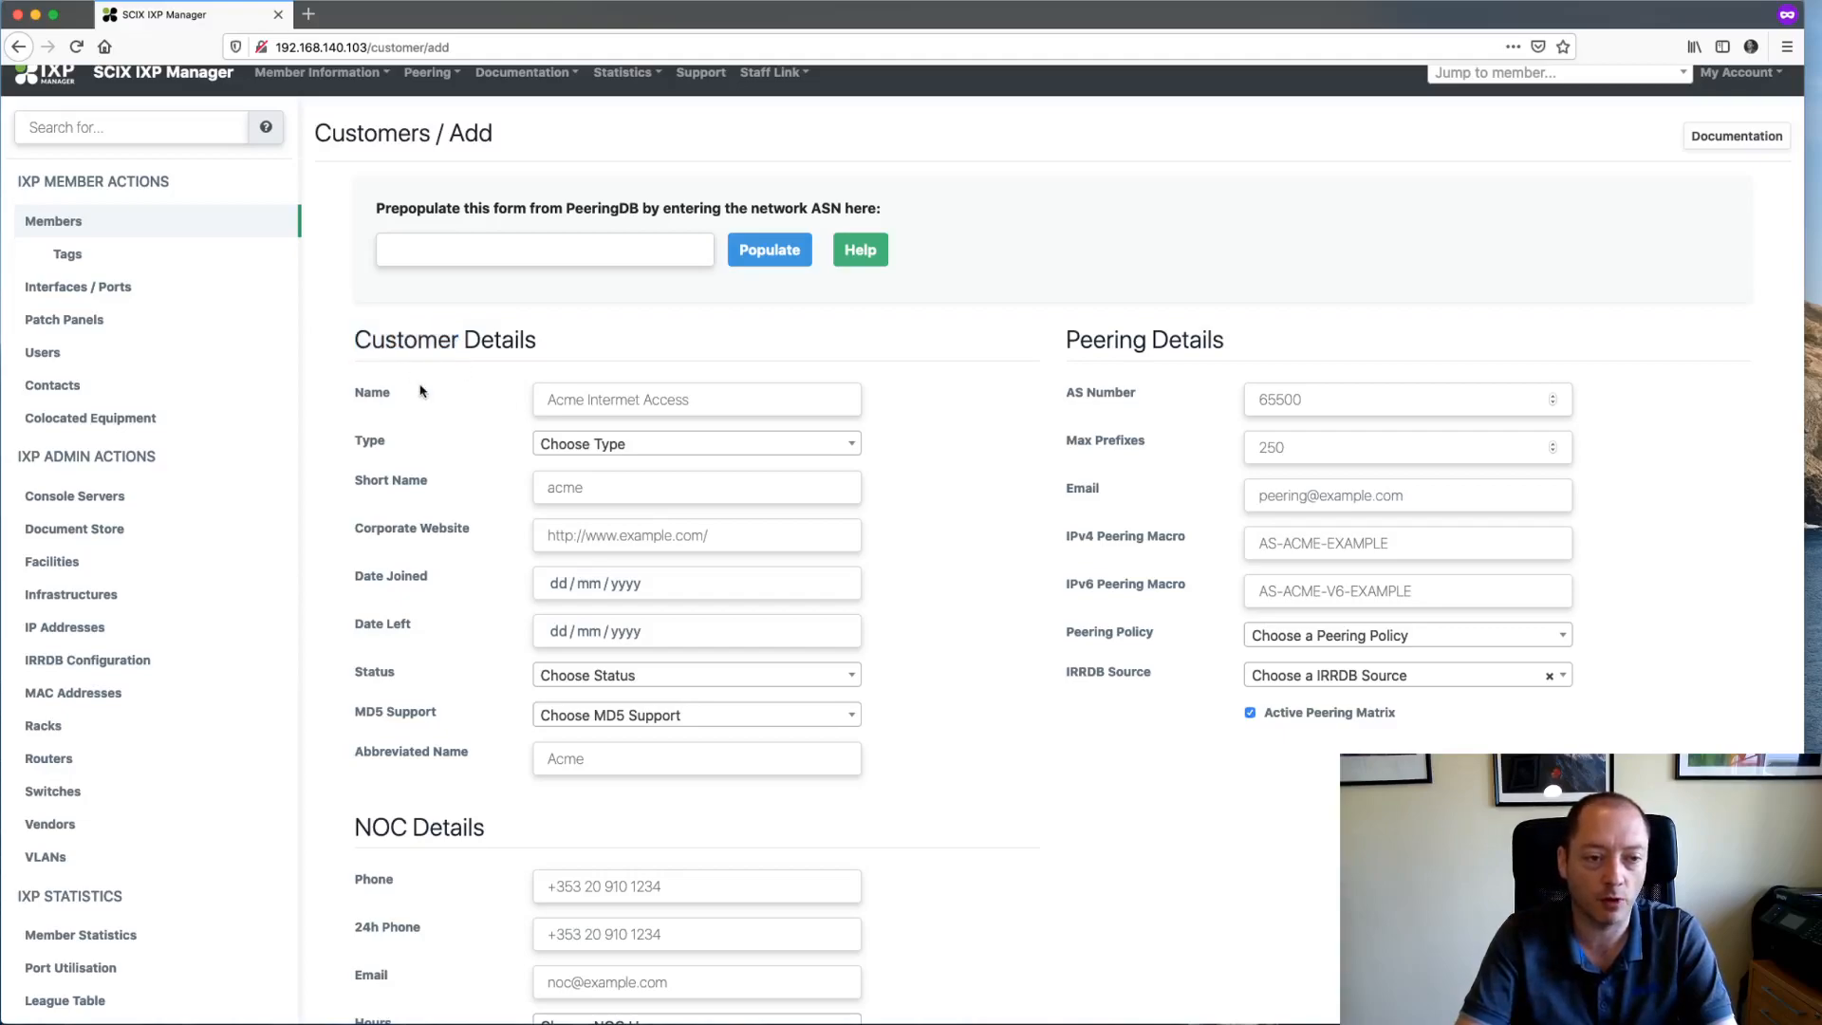
scroll(440, 453, "down", 2)
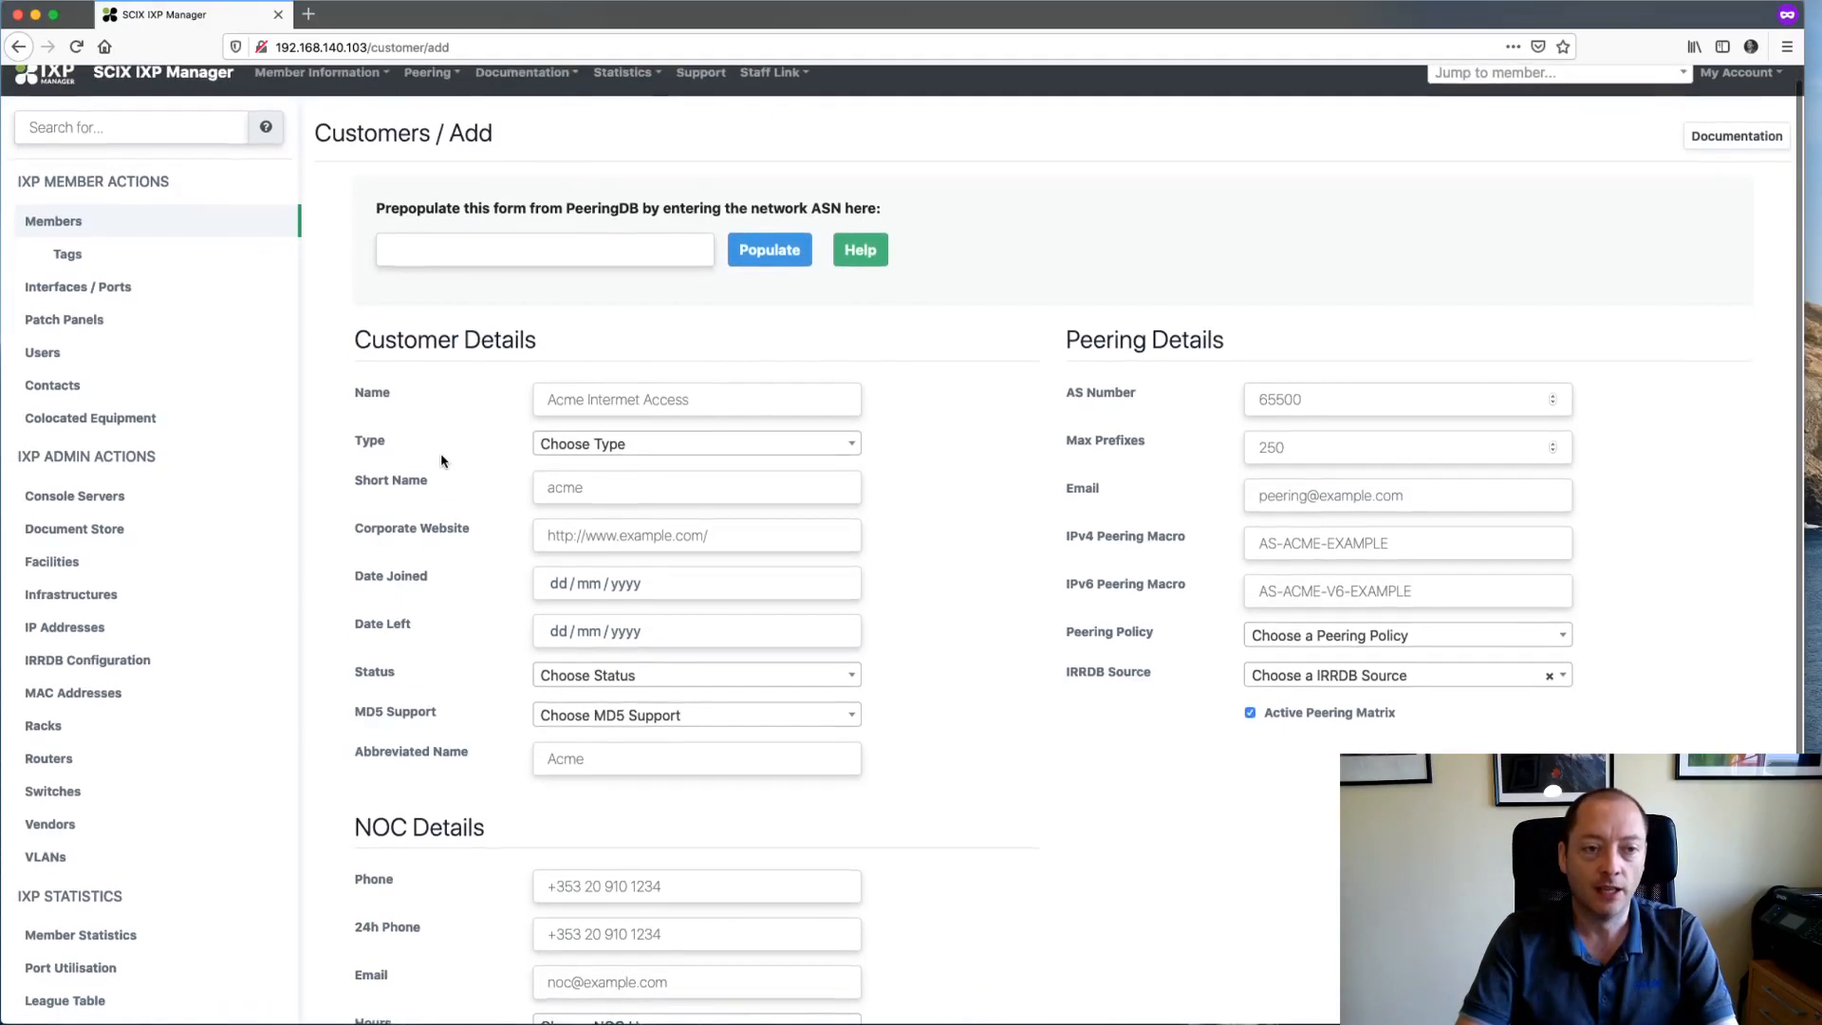
scroll(441, 460, "down", 3)
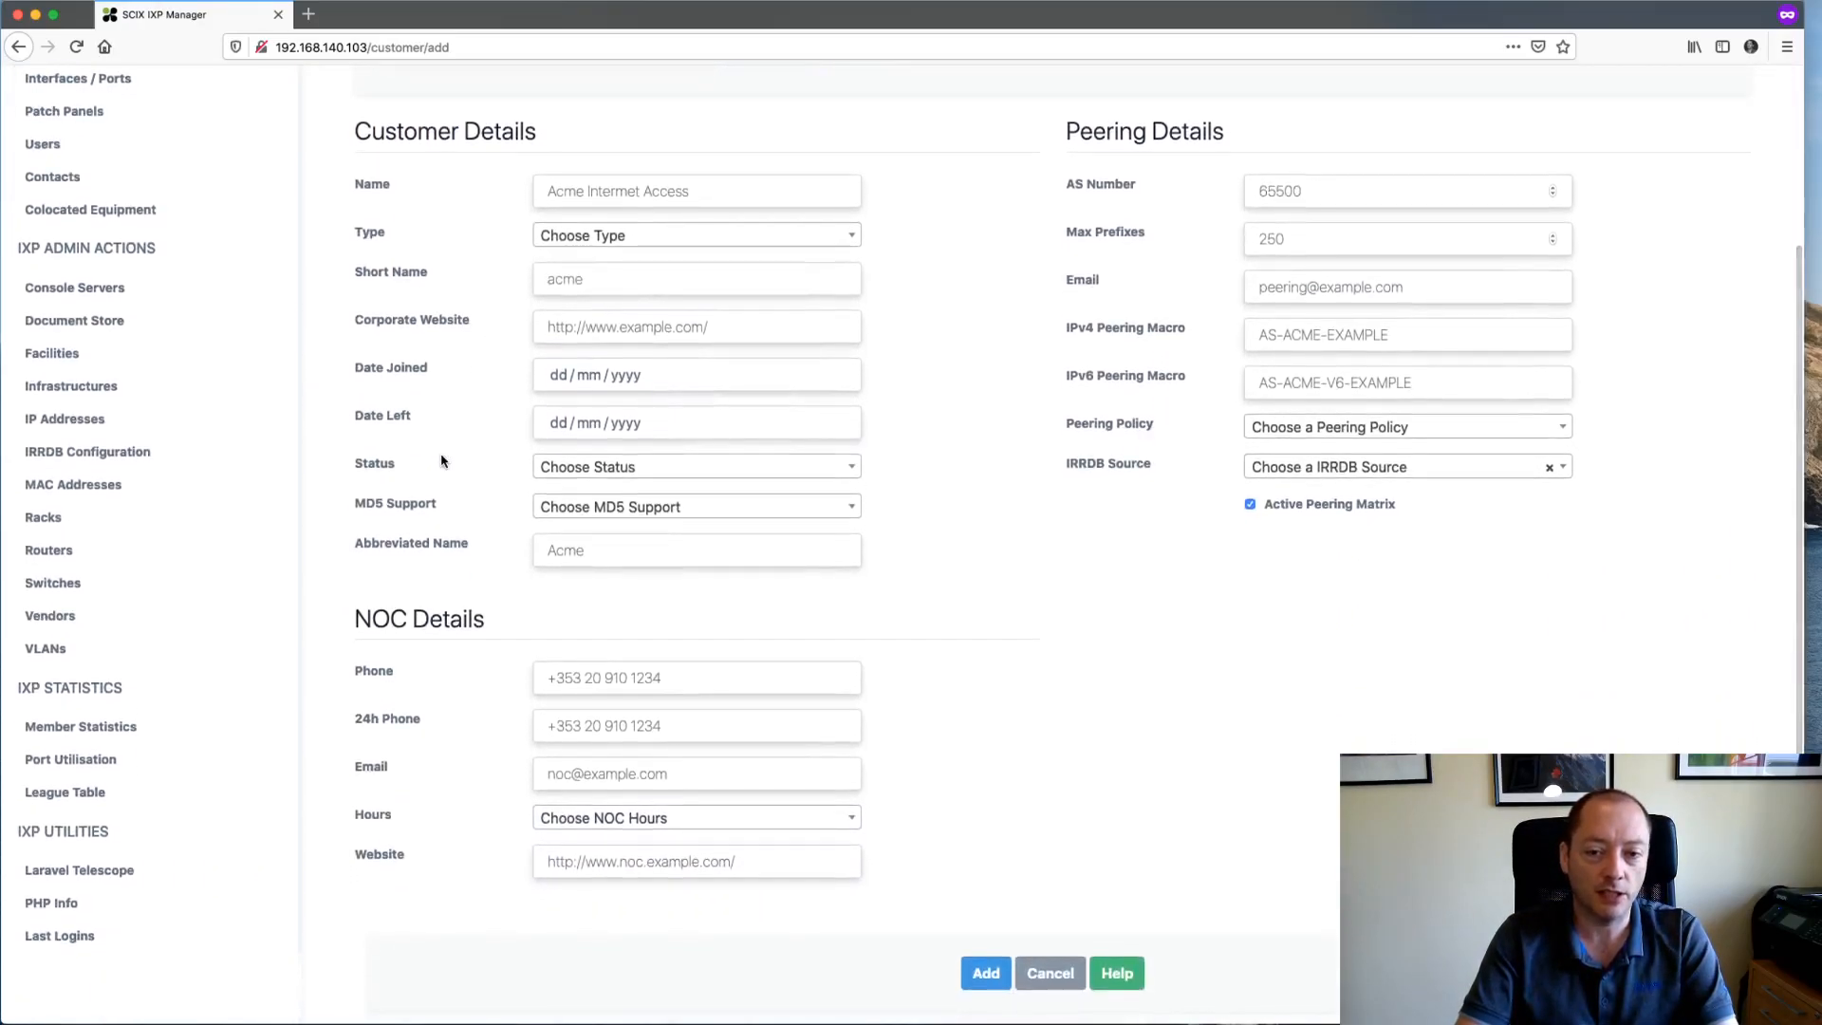
scroll(440, 488, "up", 5)
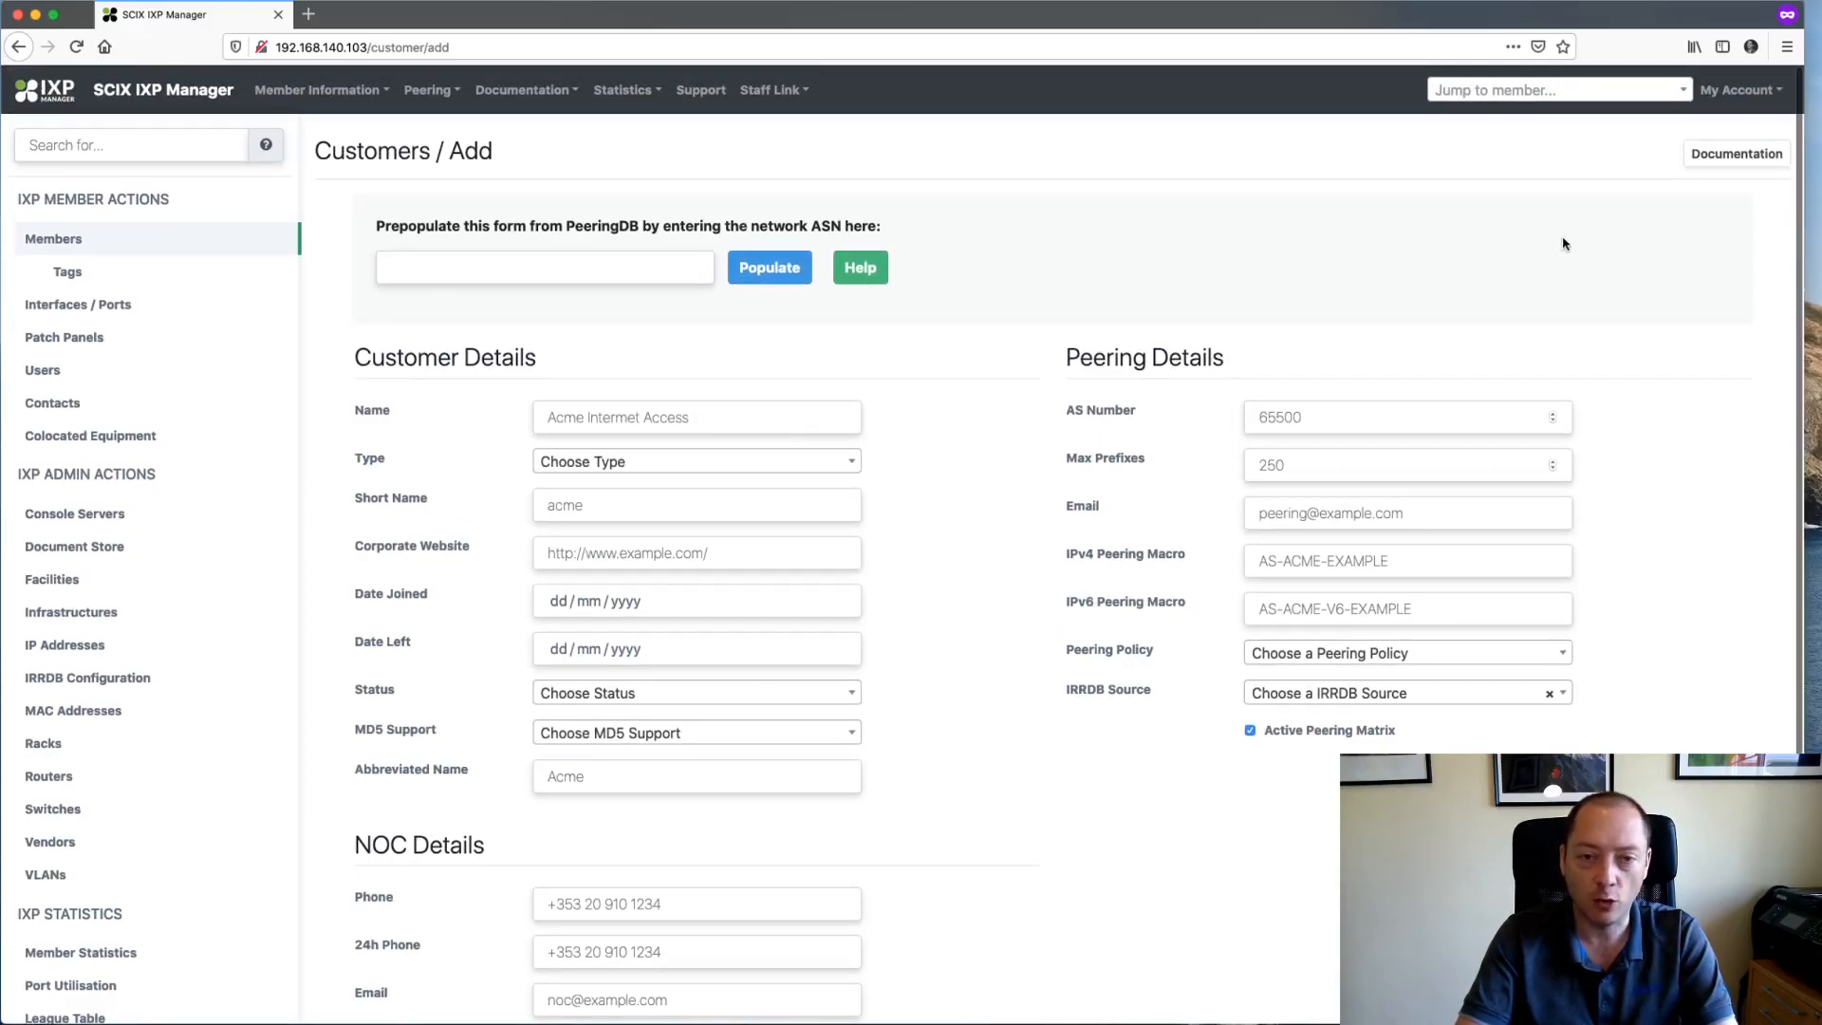
- Open the Customers / Members documentation in a new tab, read it through, and return to the add form
right_click(1740, 165)
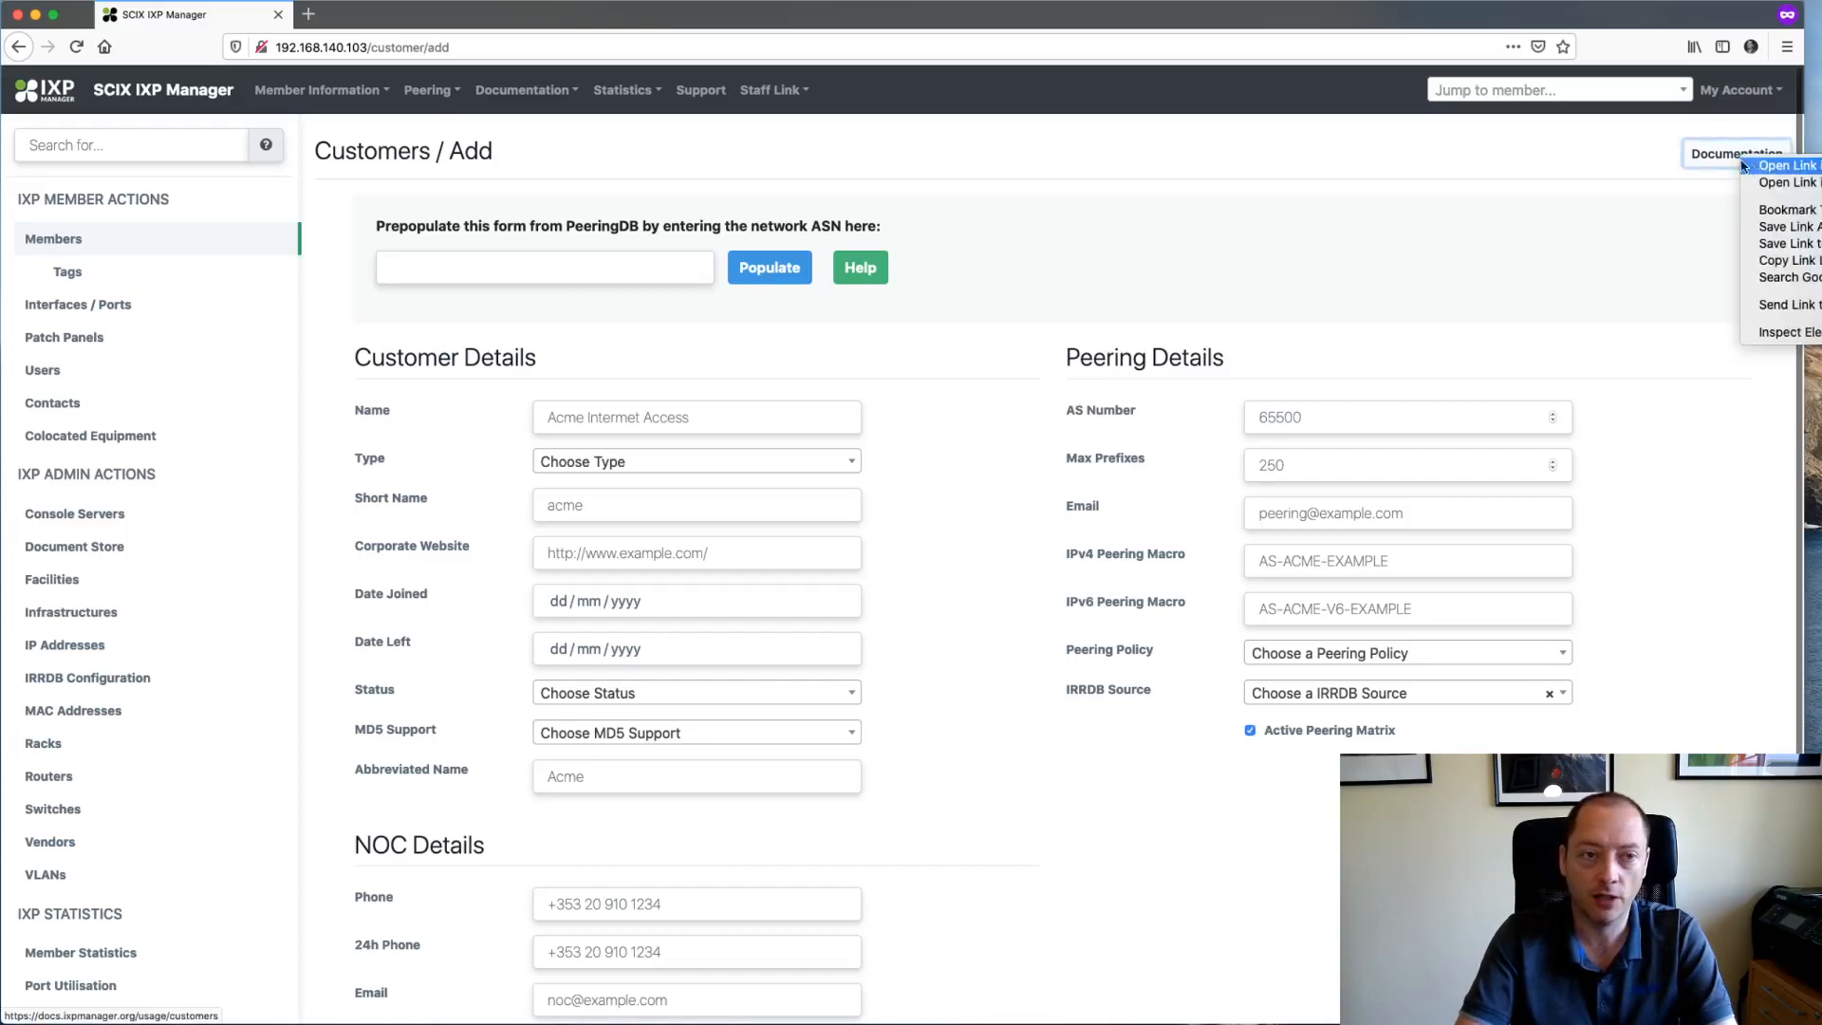
left_click(1767, 171)
left_click(384, 15)
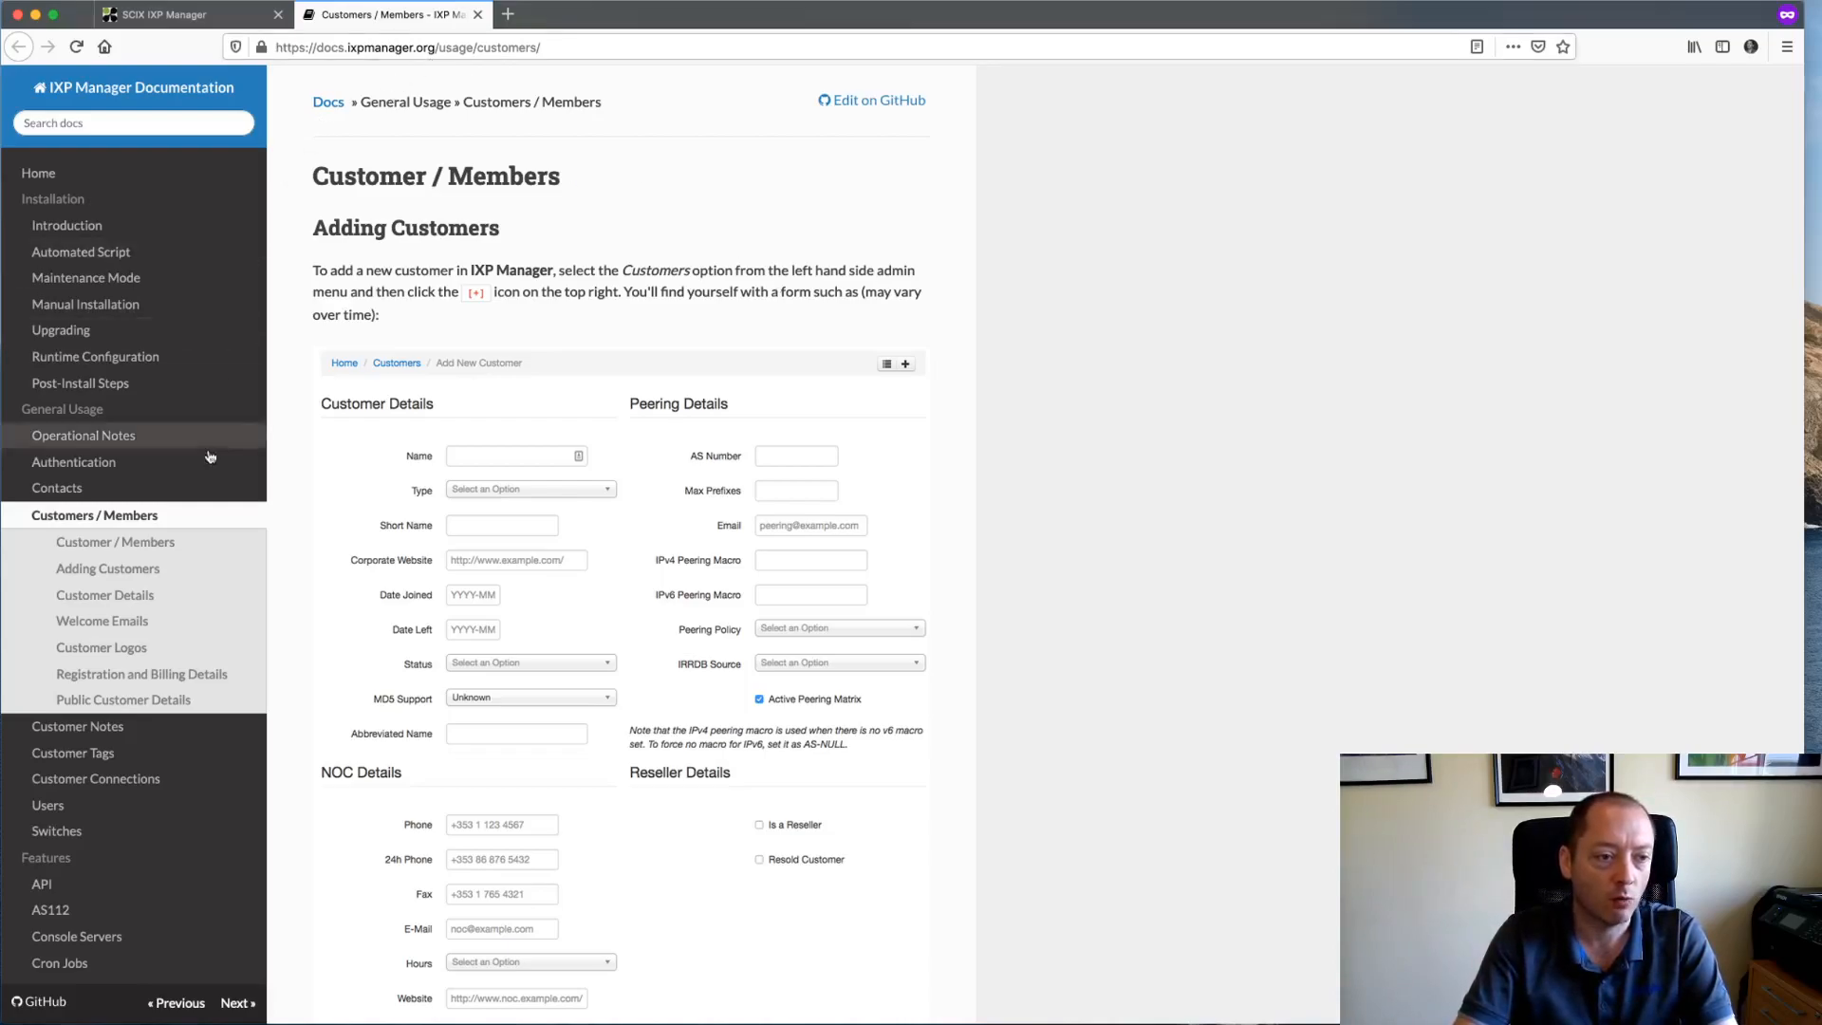
scroll(1084, 595, "down", 15)
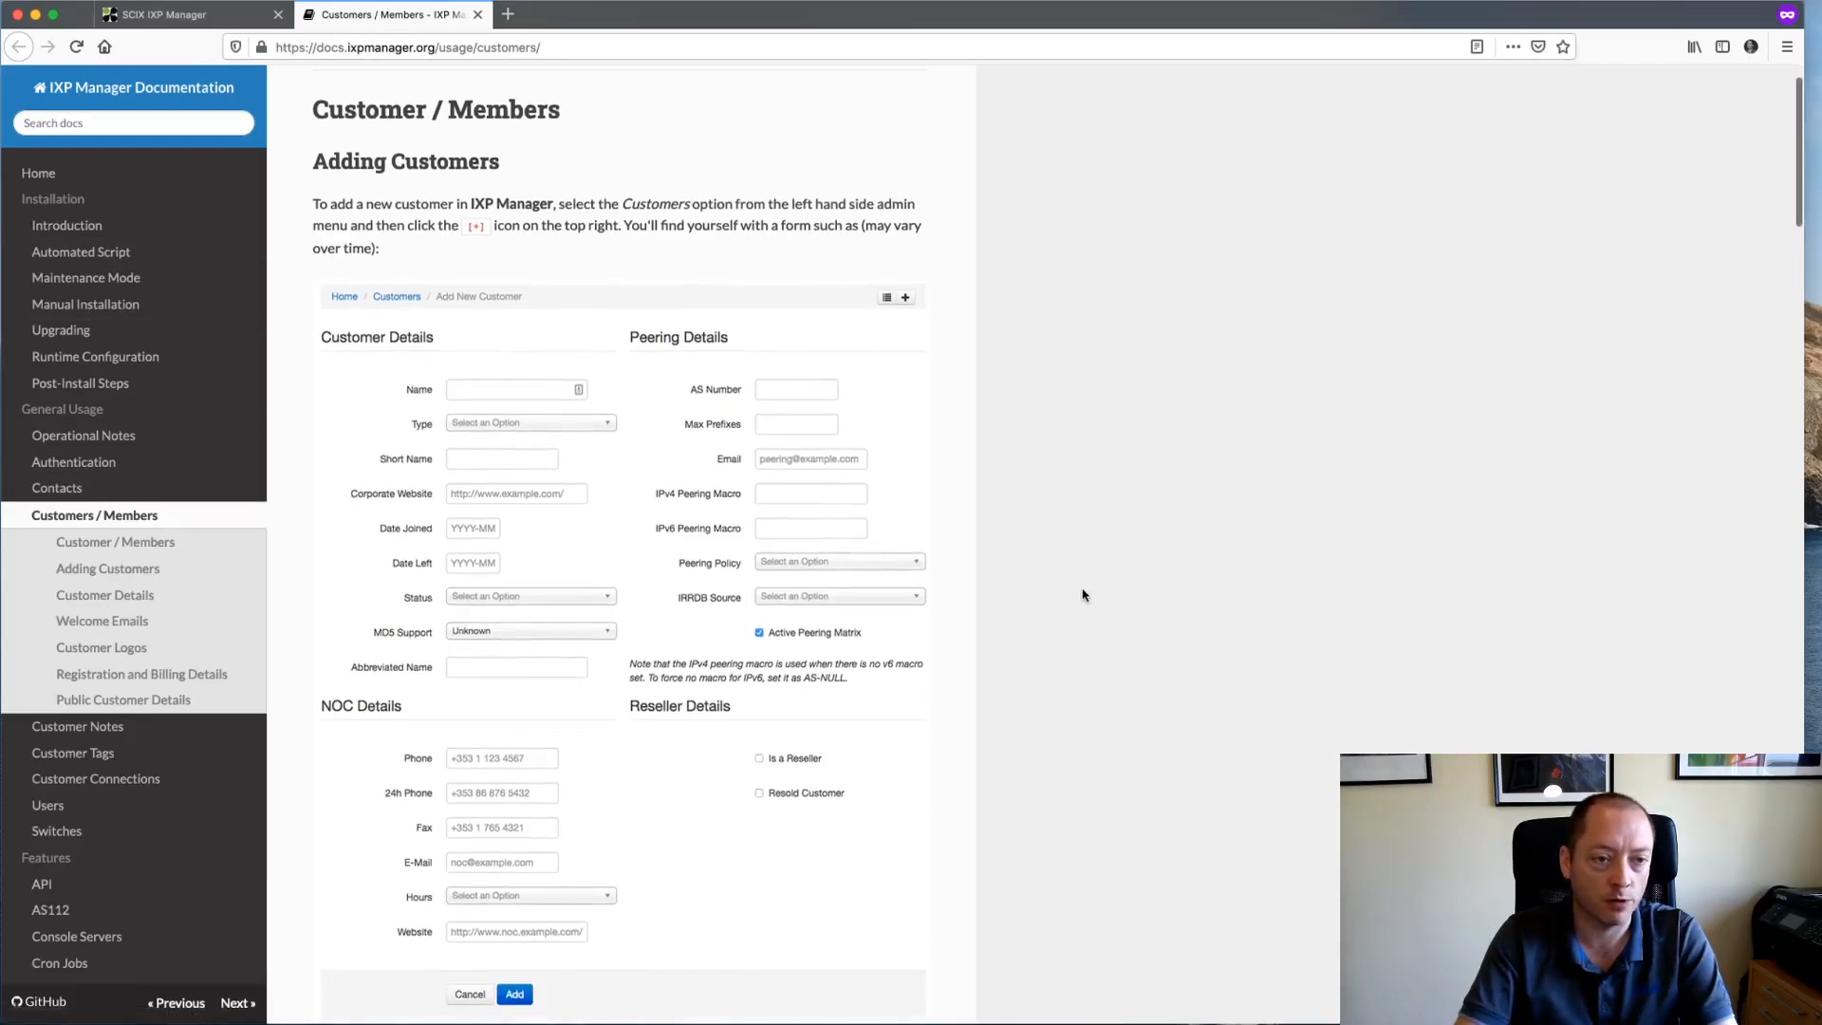
scroll(1084, 595, "down", 15)
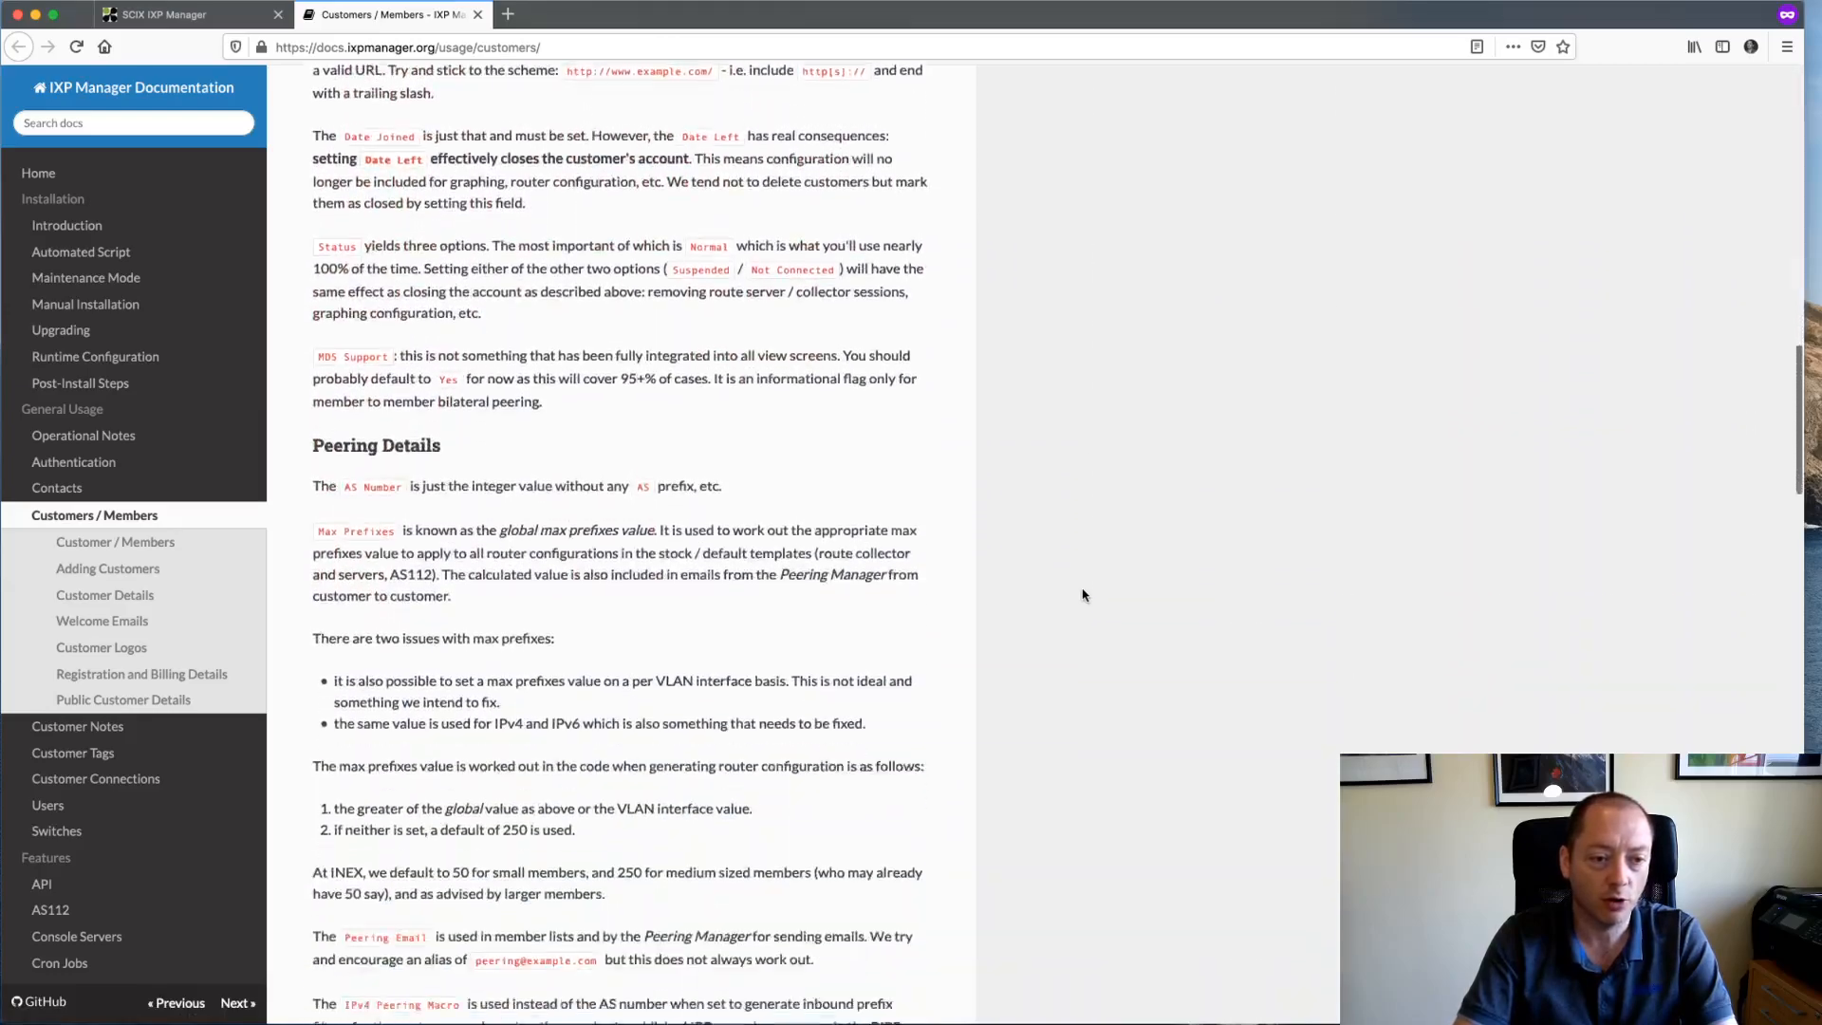
scroll(1084, 595, "down", 10)
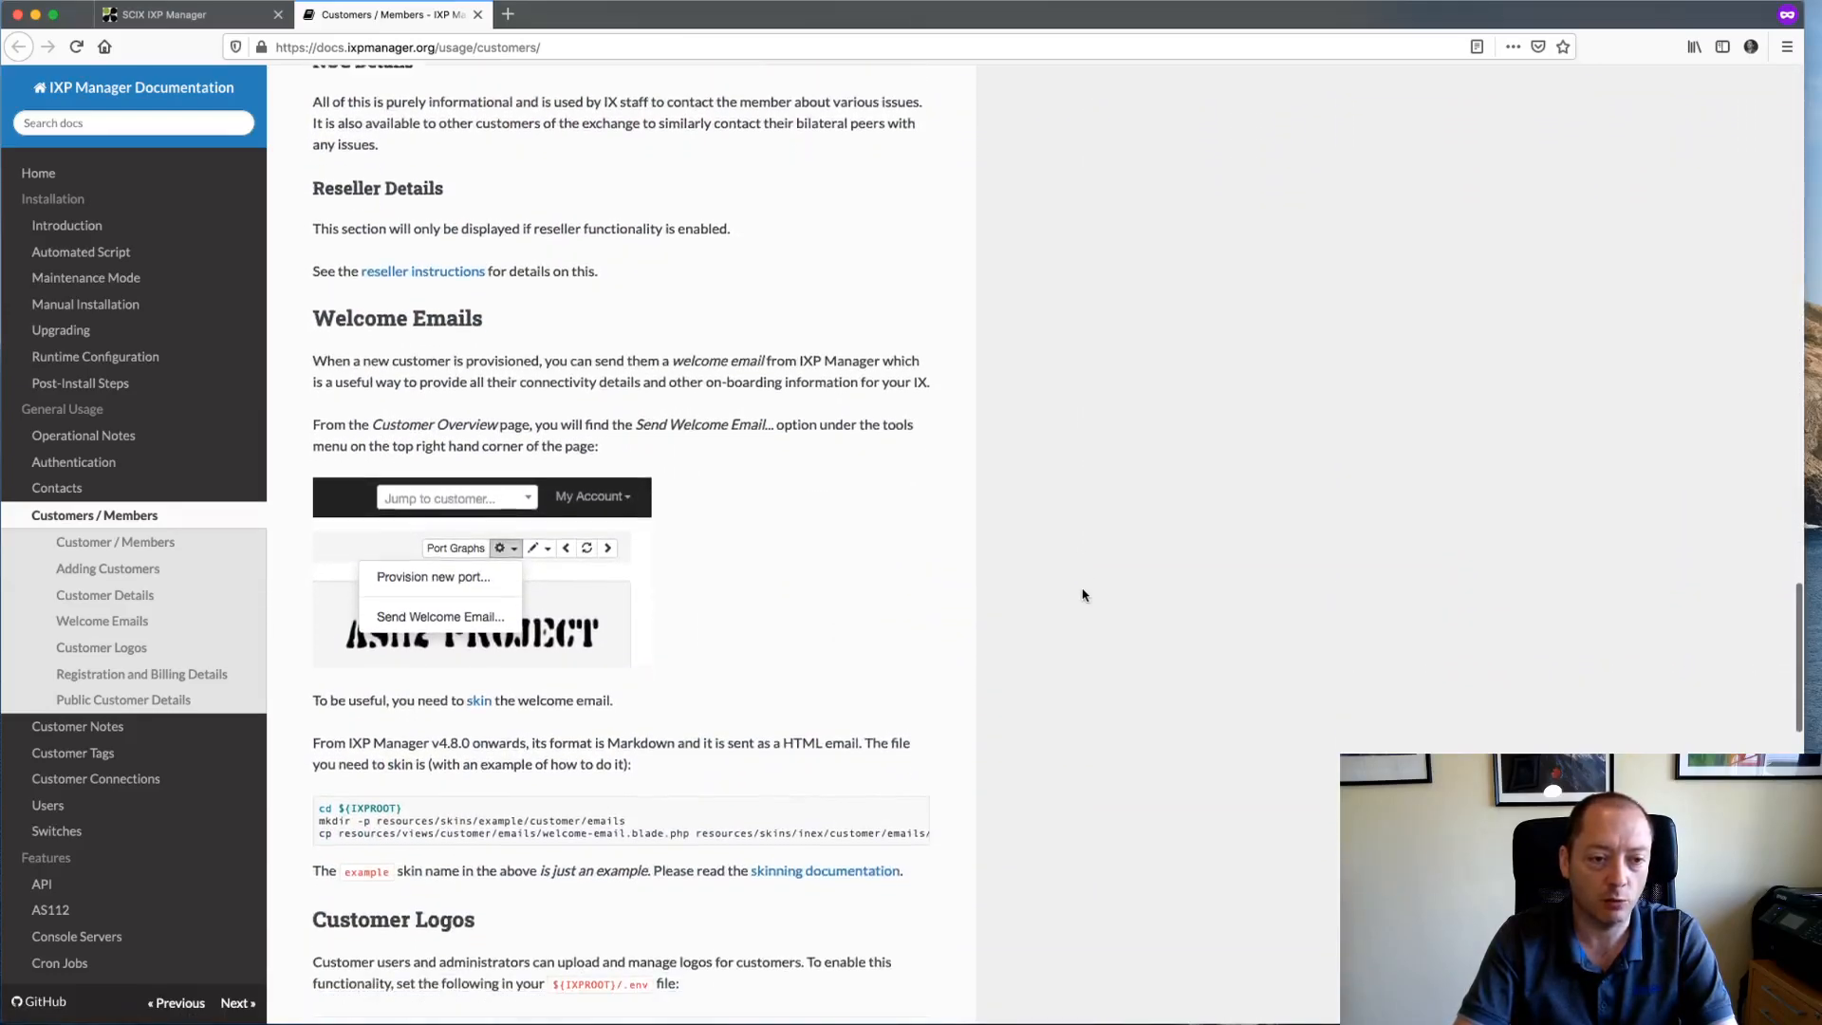
scroll(1083, 595, "down", 10)
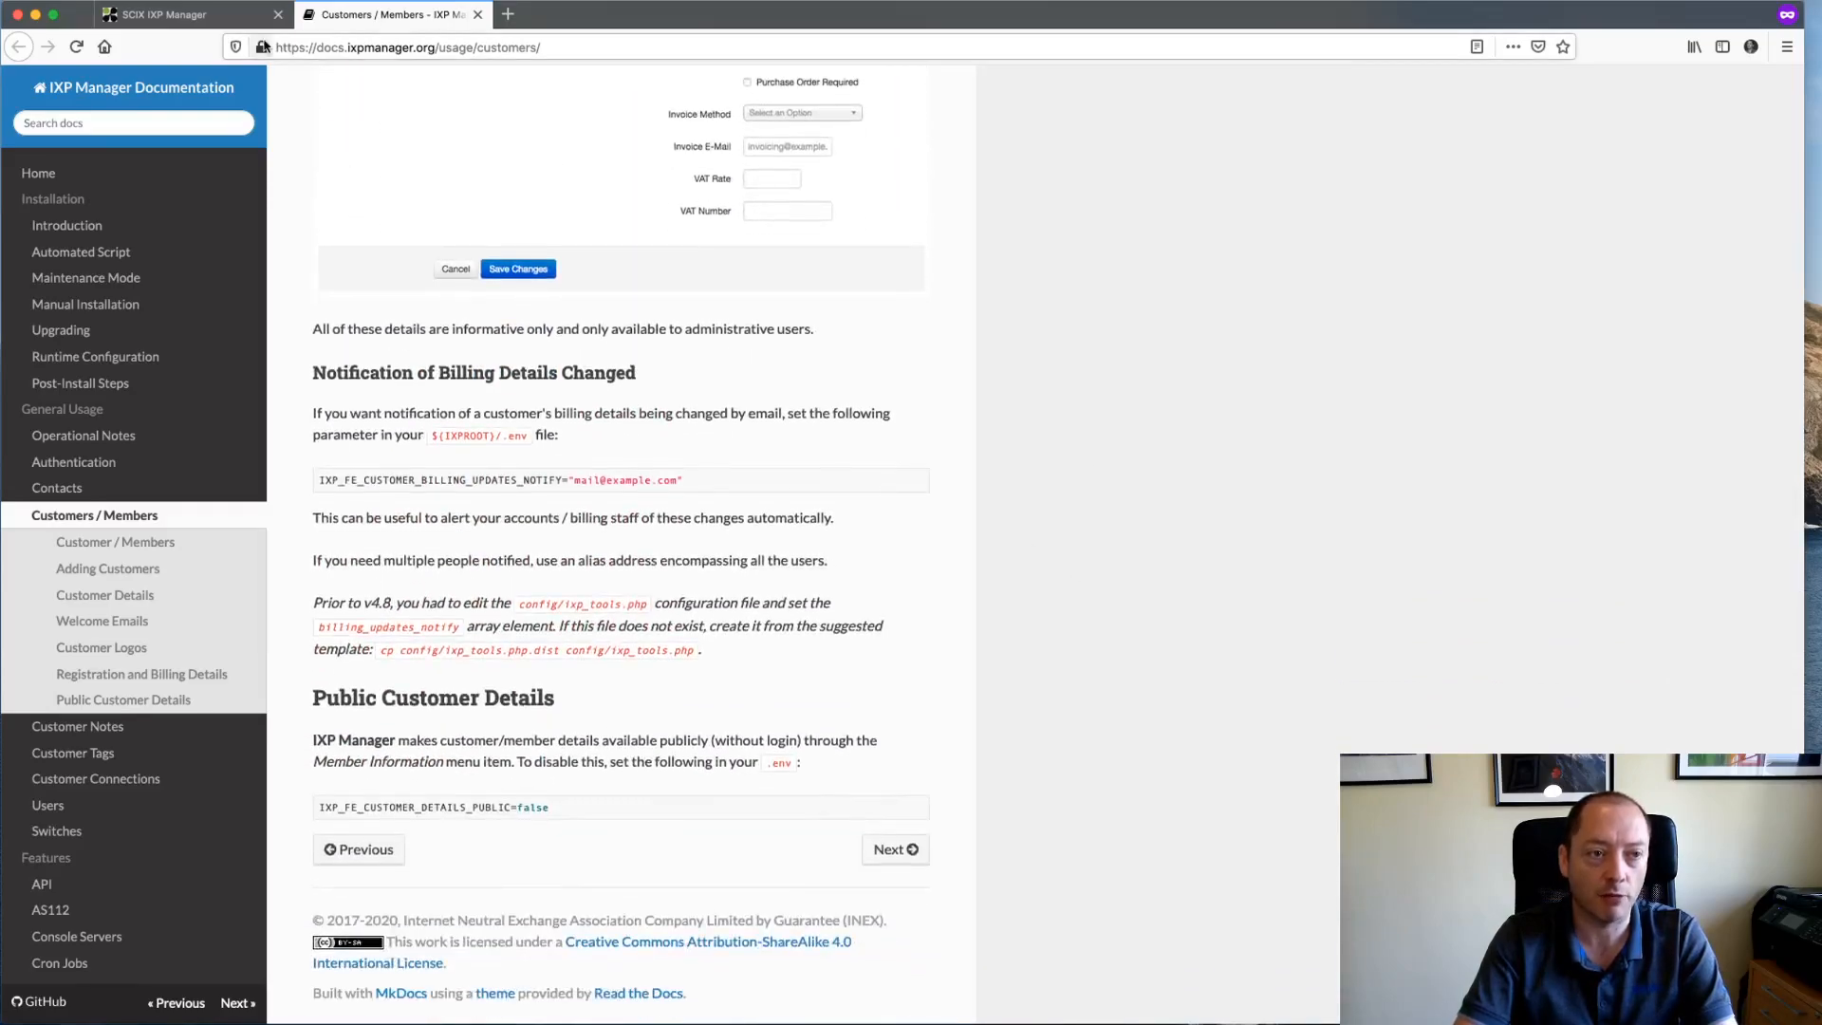
left_click(170, 16)
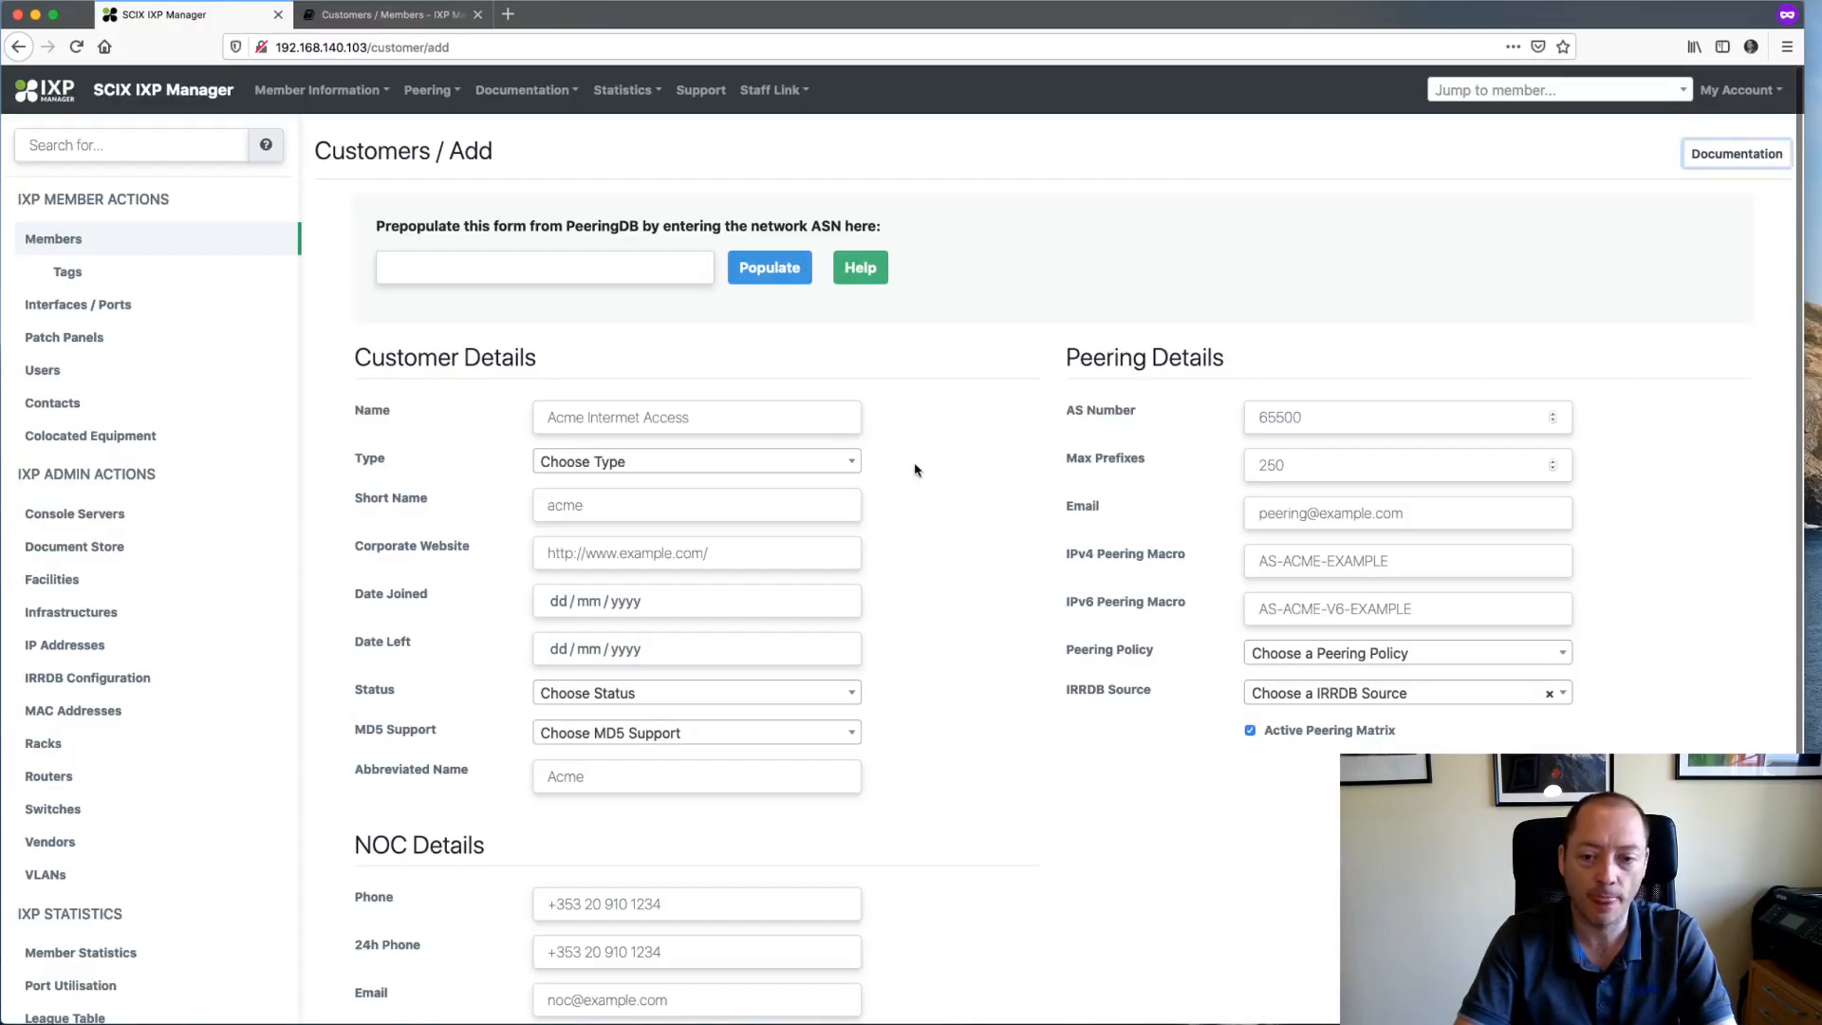
scroll(955, 703, "down", 5)
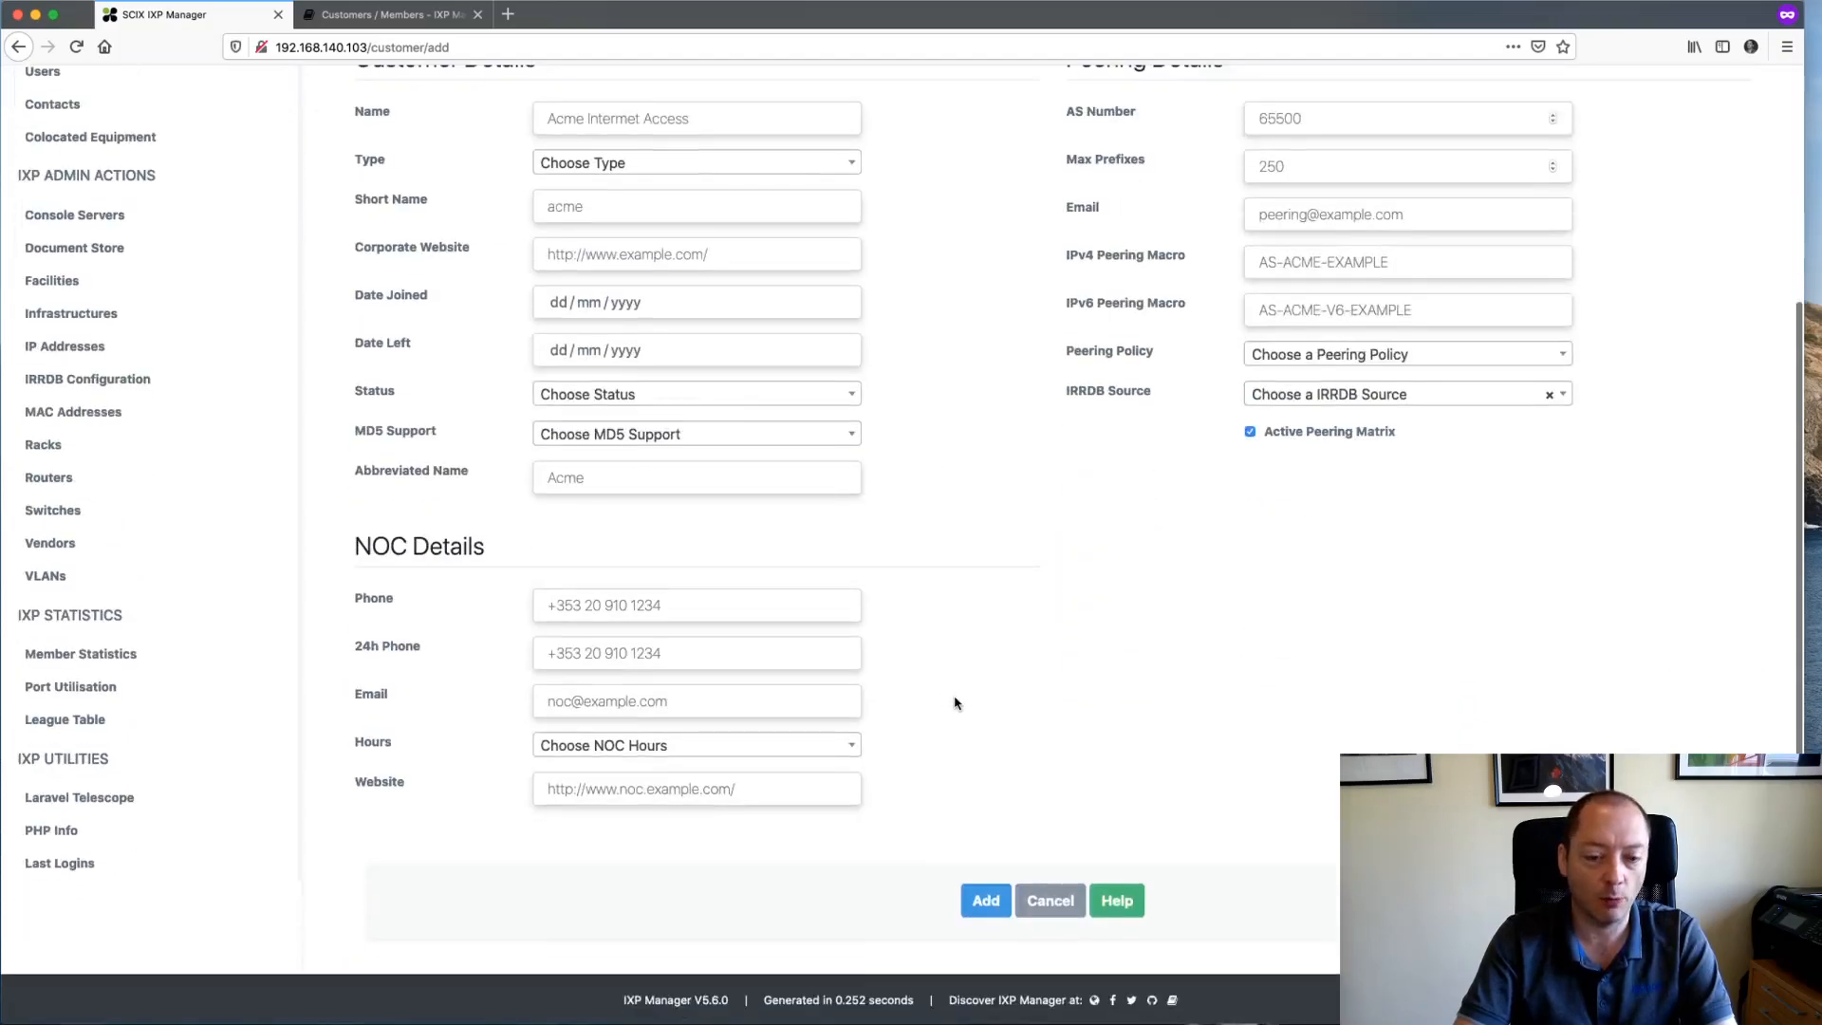
scroll(955, 703, "up", 5)
scroll(978, 500, "down", 5)
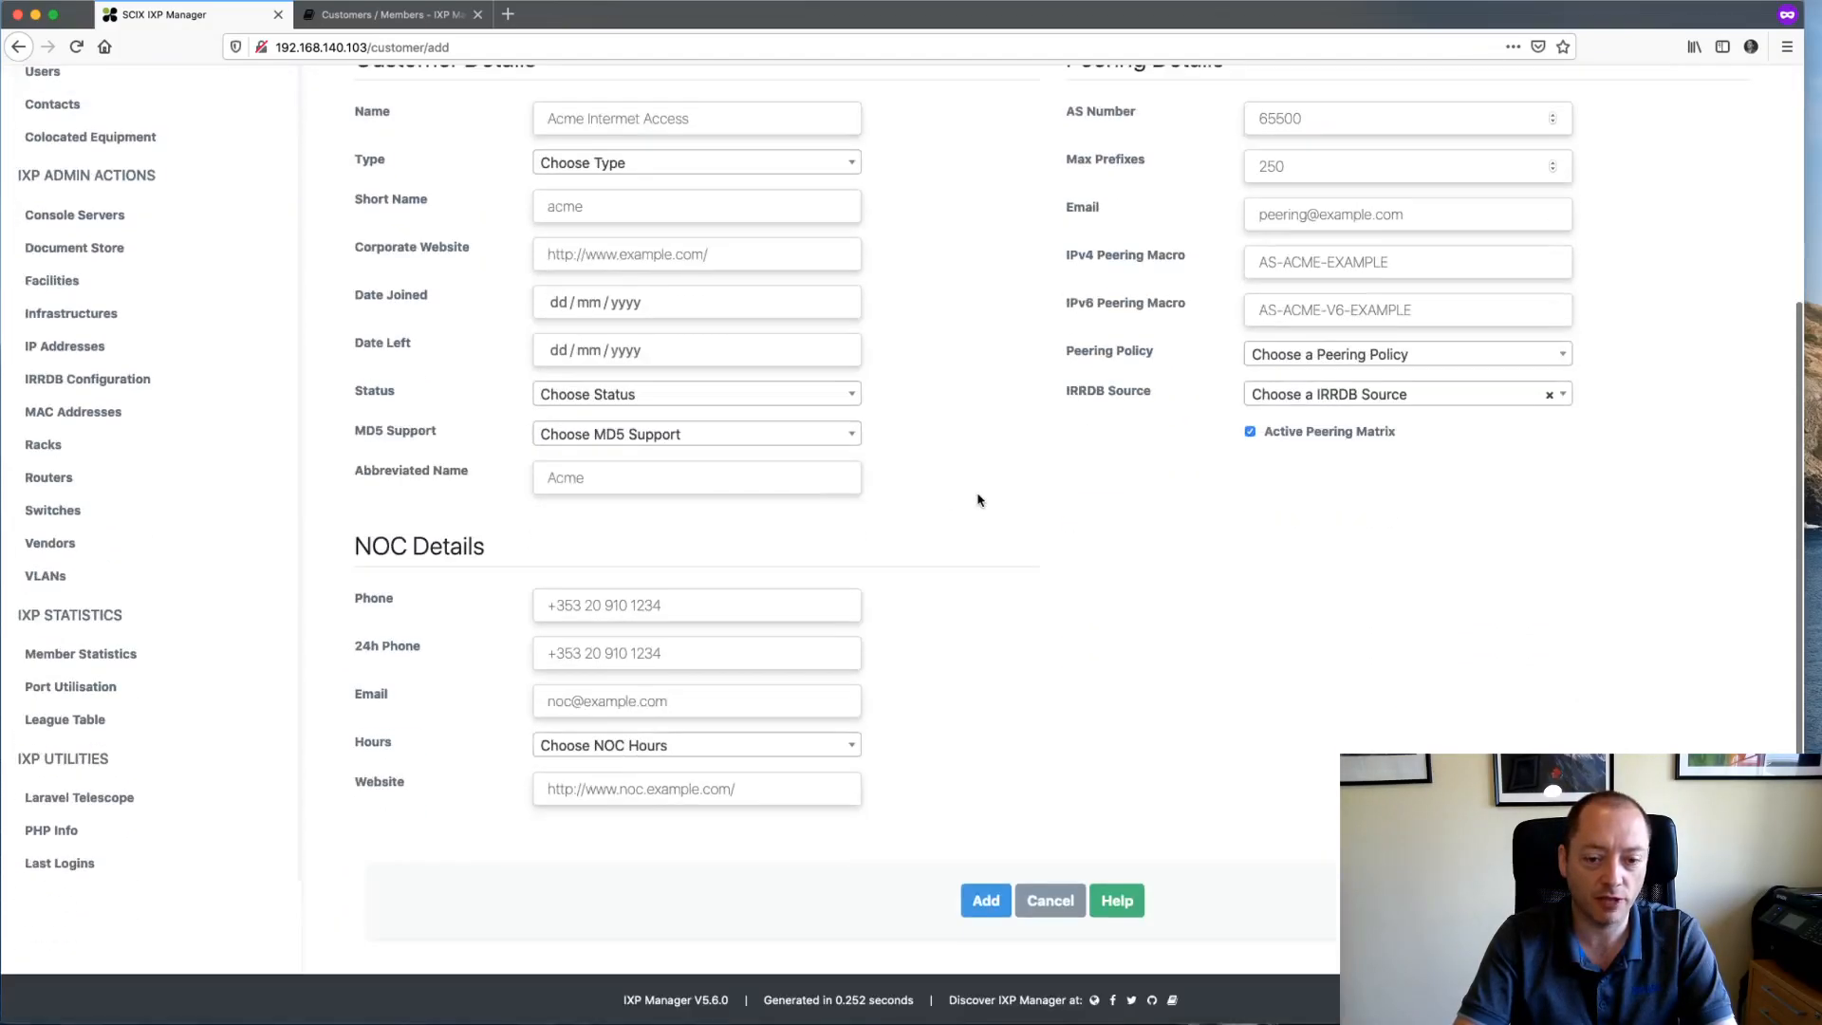
left_click(1118, 900)
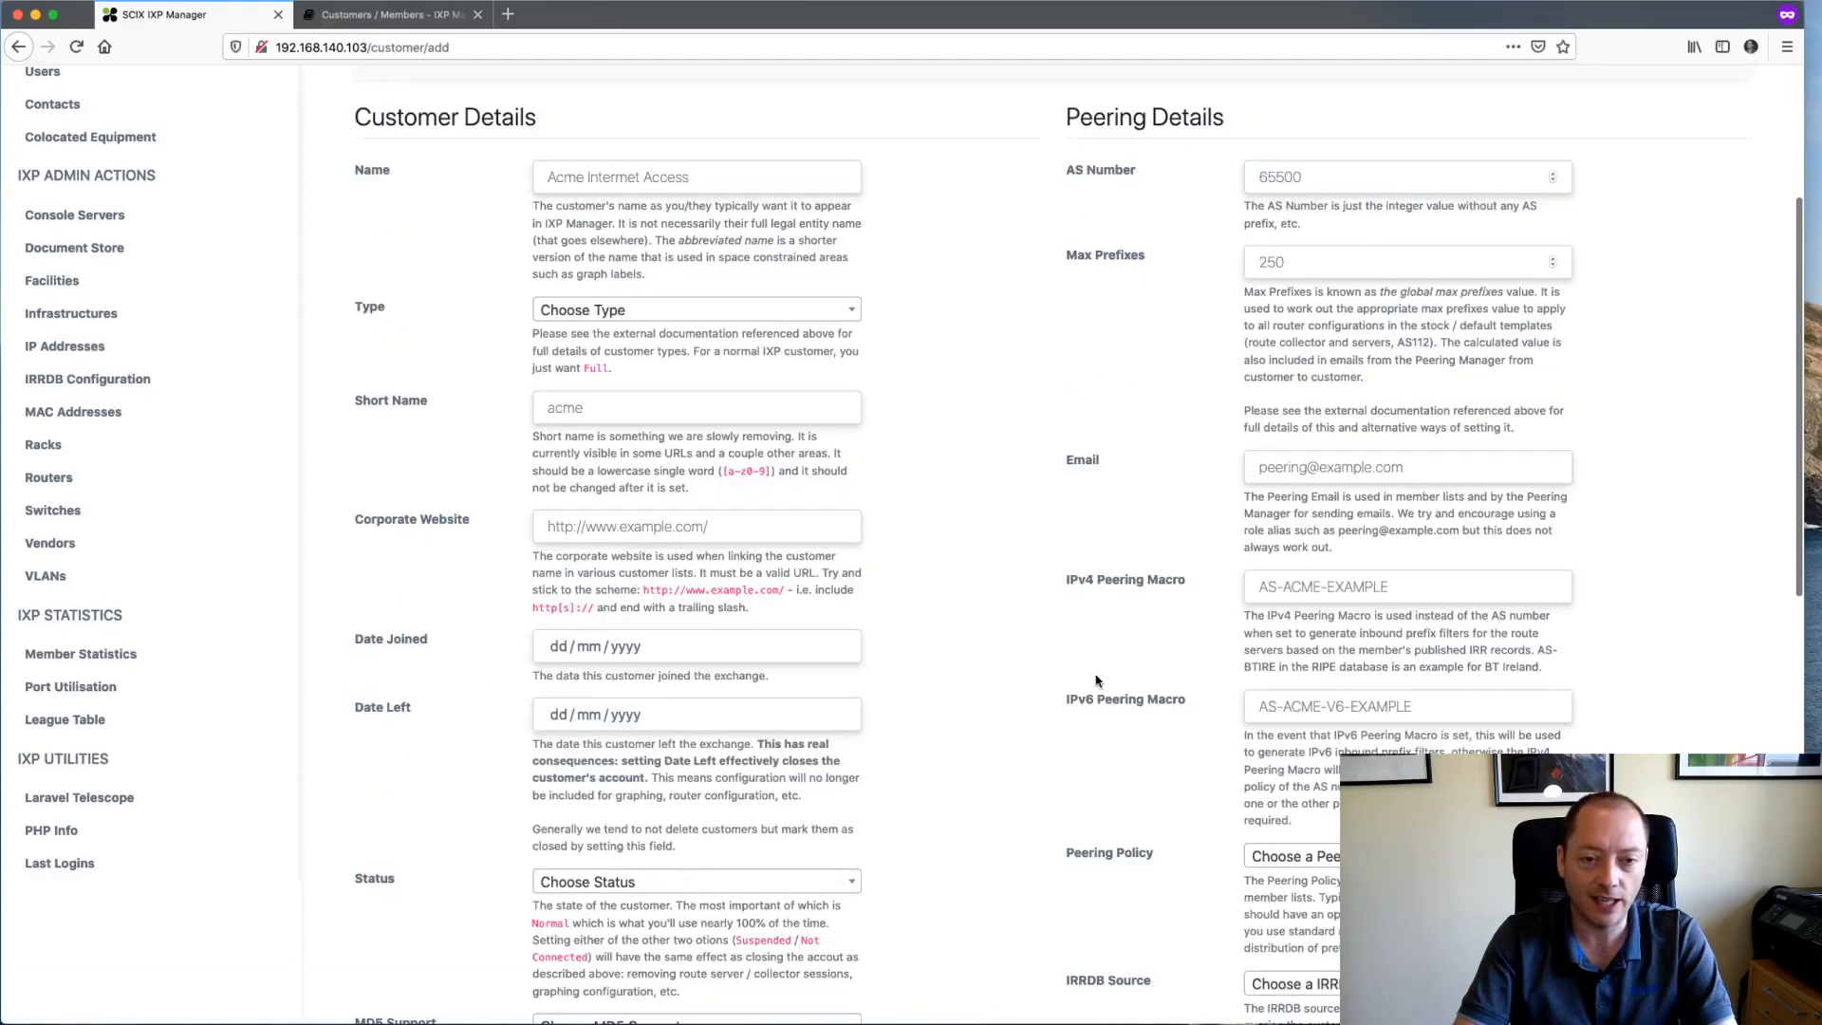
scroll(1096, 681, "down", 10)
scroll(1094, 680, "up", 10)
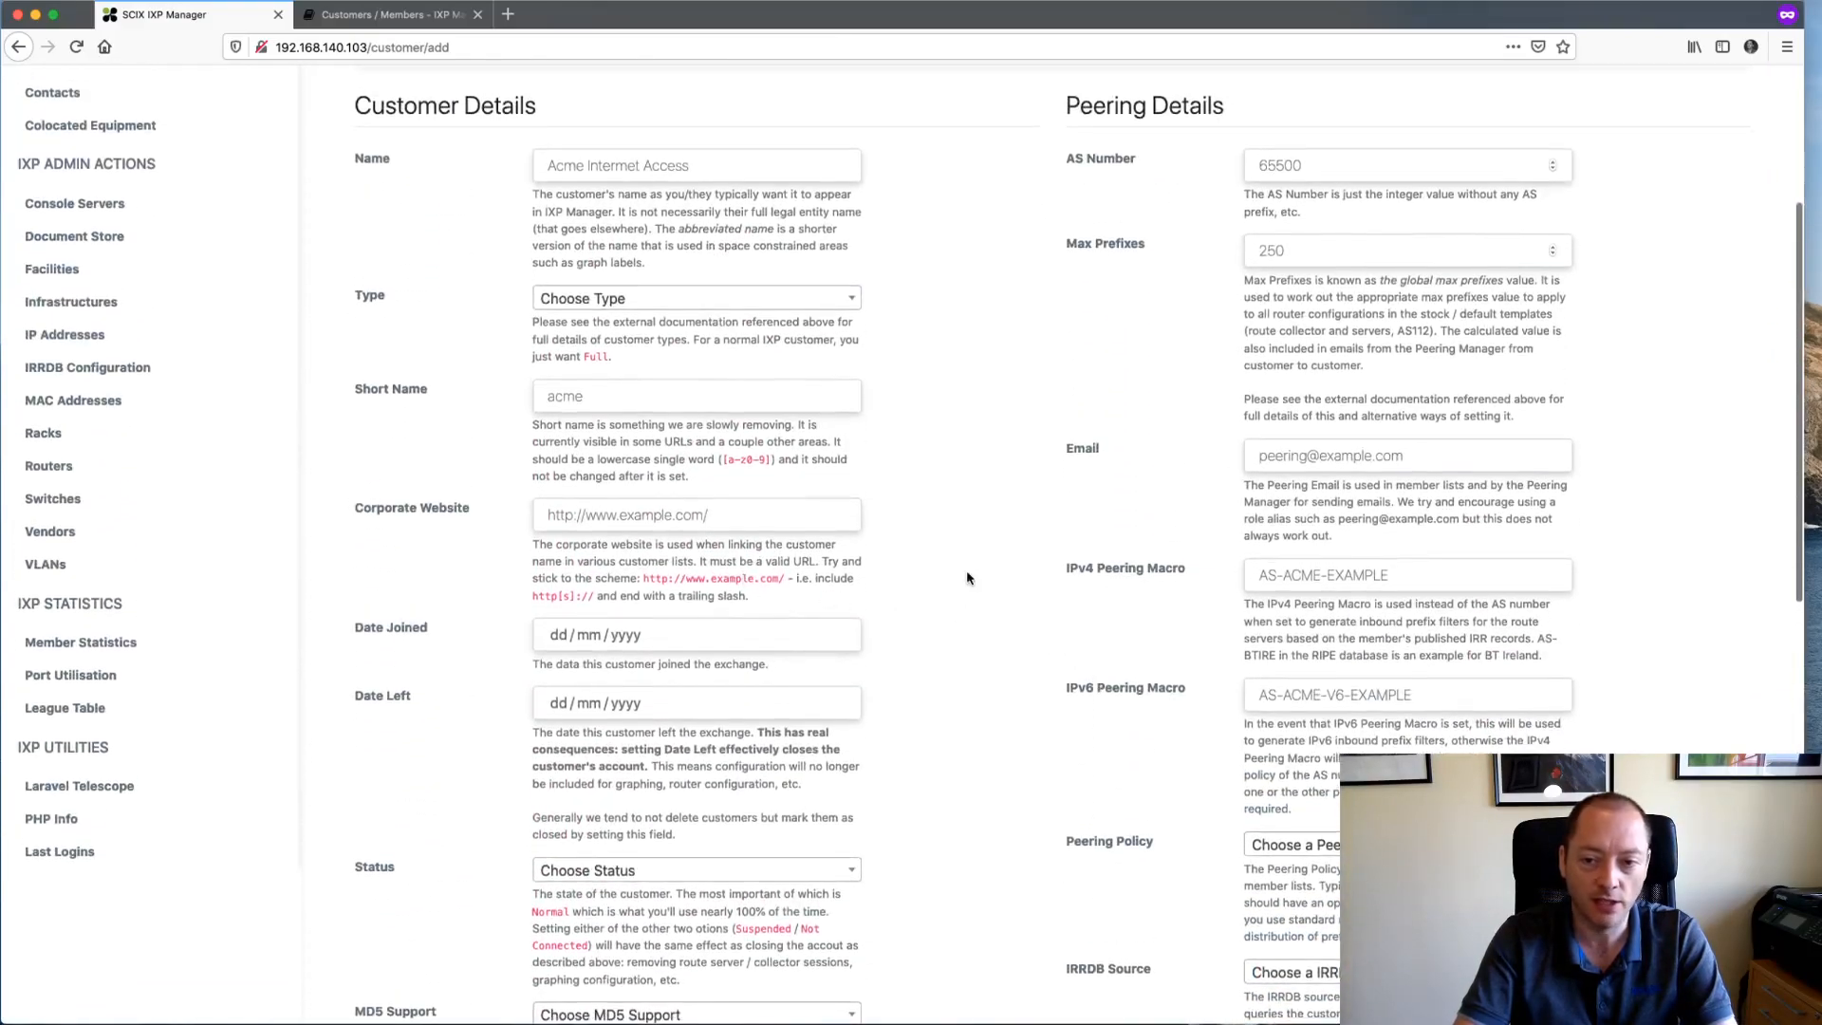
scroll(968, 573, "up", 1)
left_click(1346, 537)
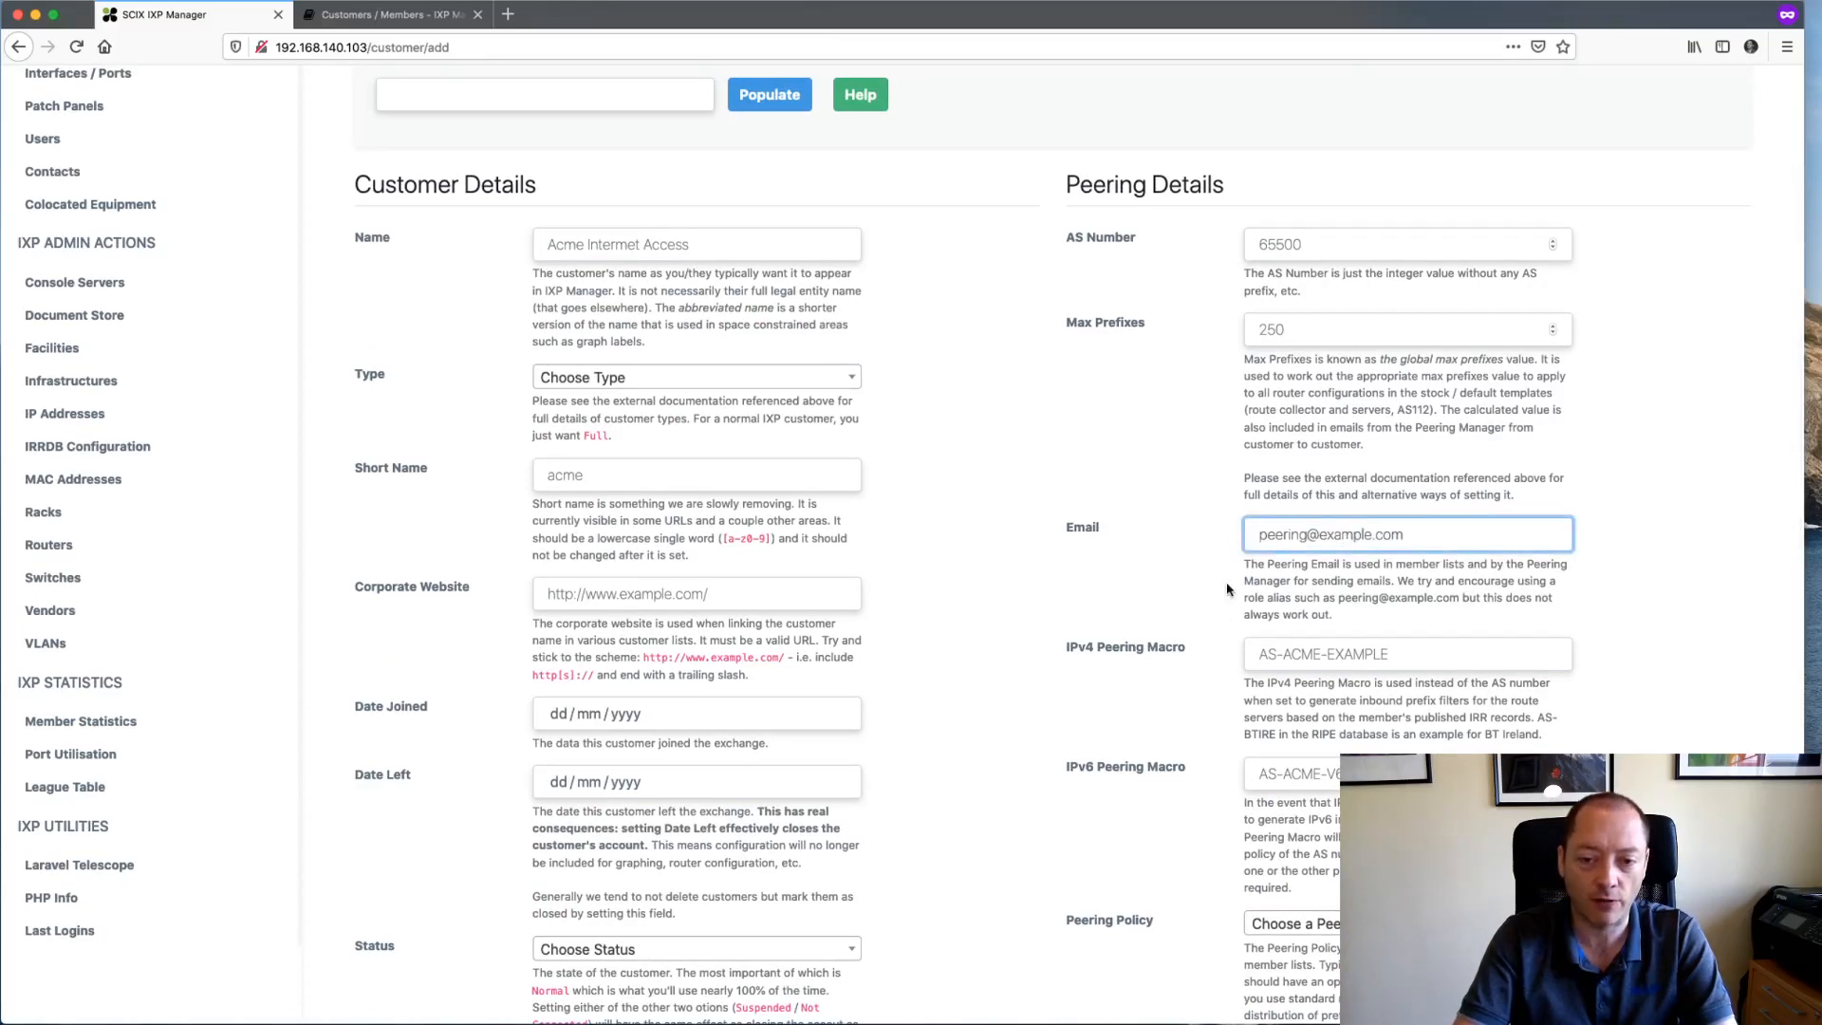
scroll(1227, 588, "down", 8)
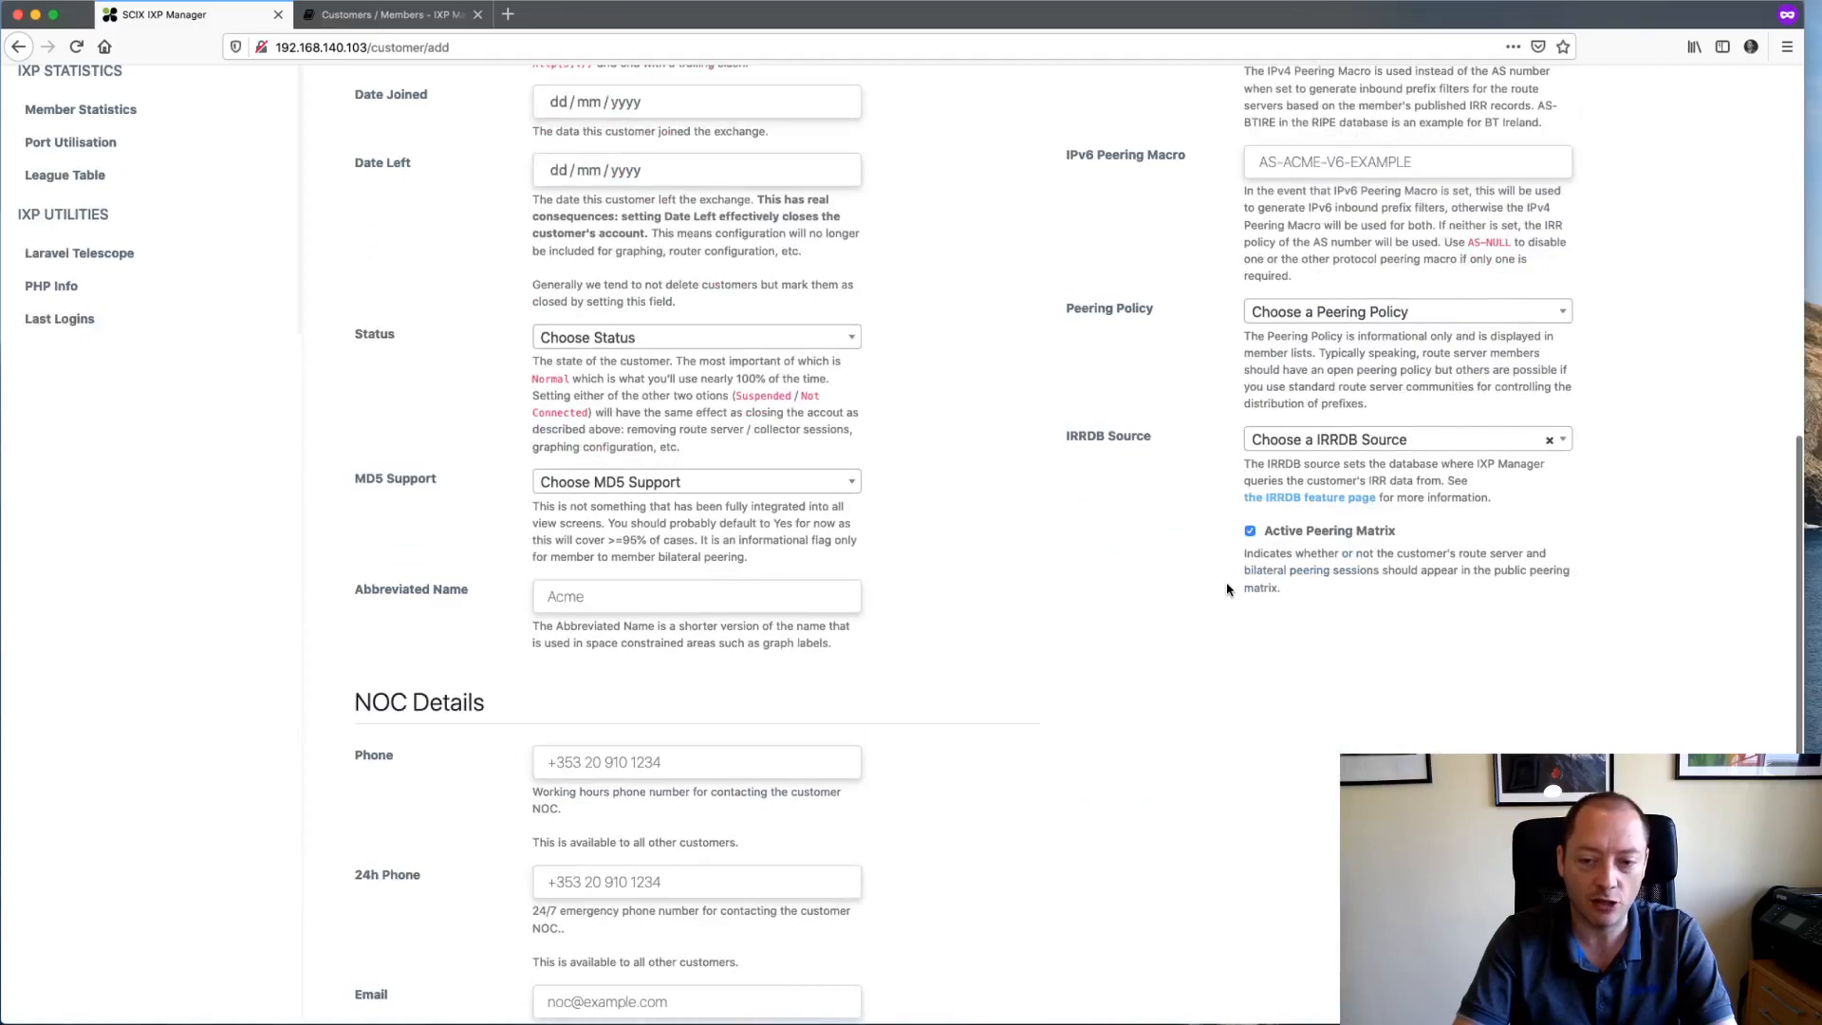
scroll(1047, 754, "down", 2)
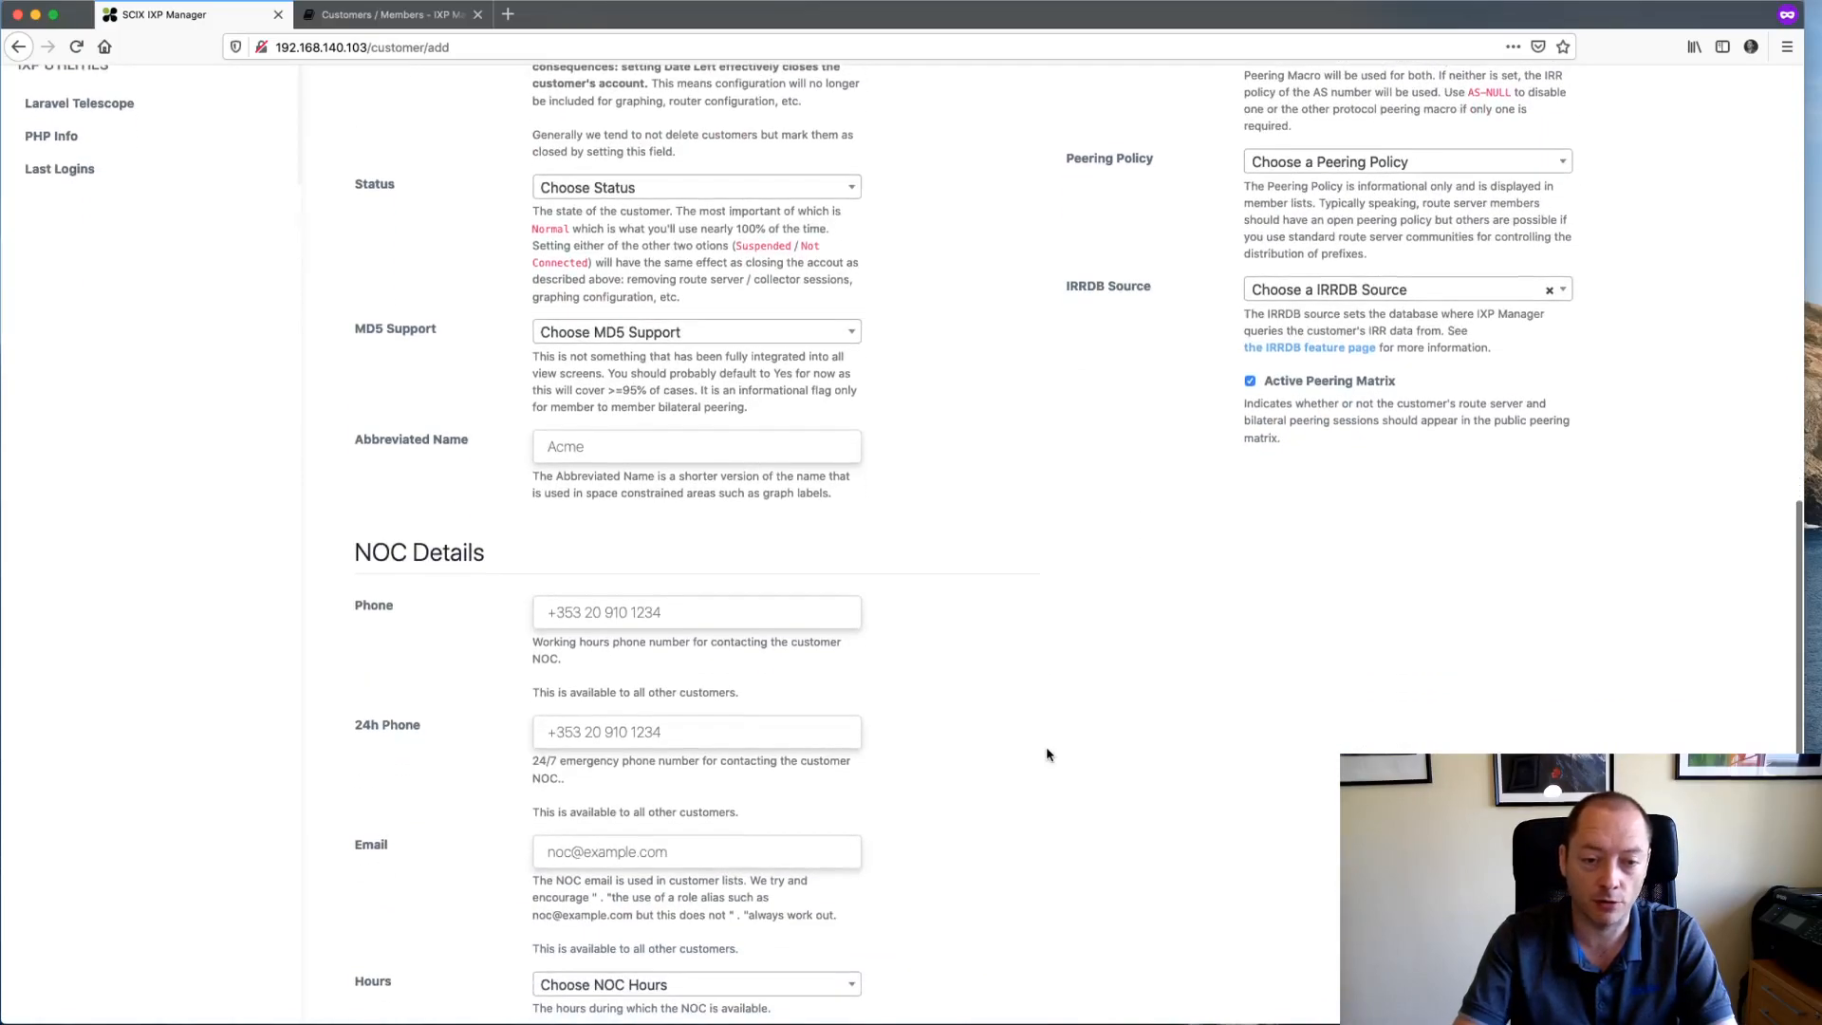
scroll(1047, 755, "down", 4)
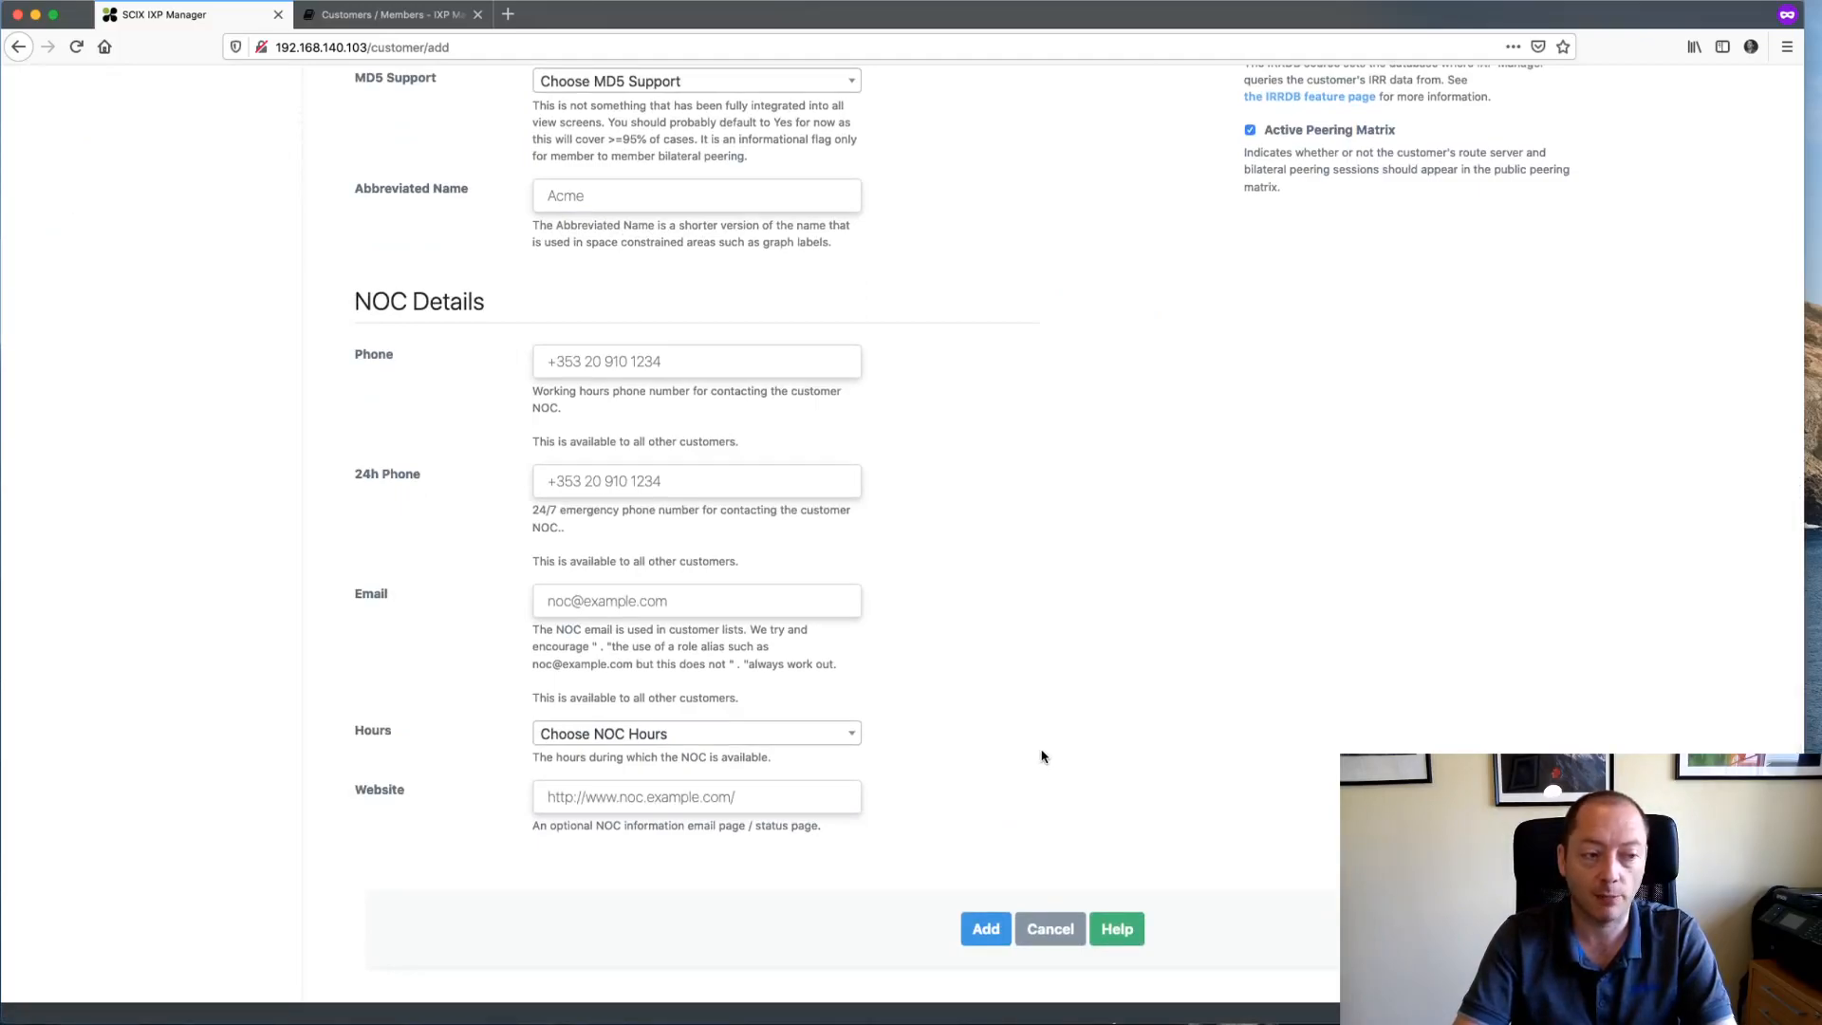
scroll(1042, 756, "down", 1)
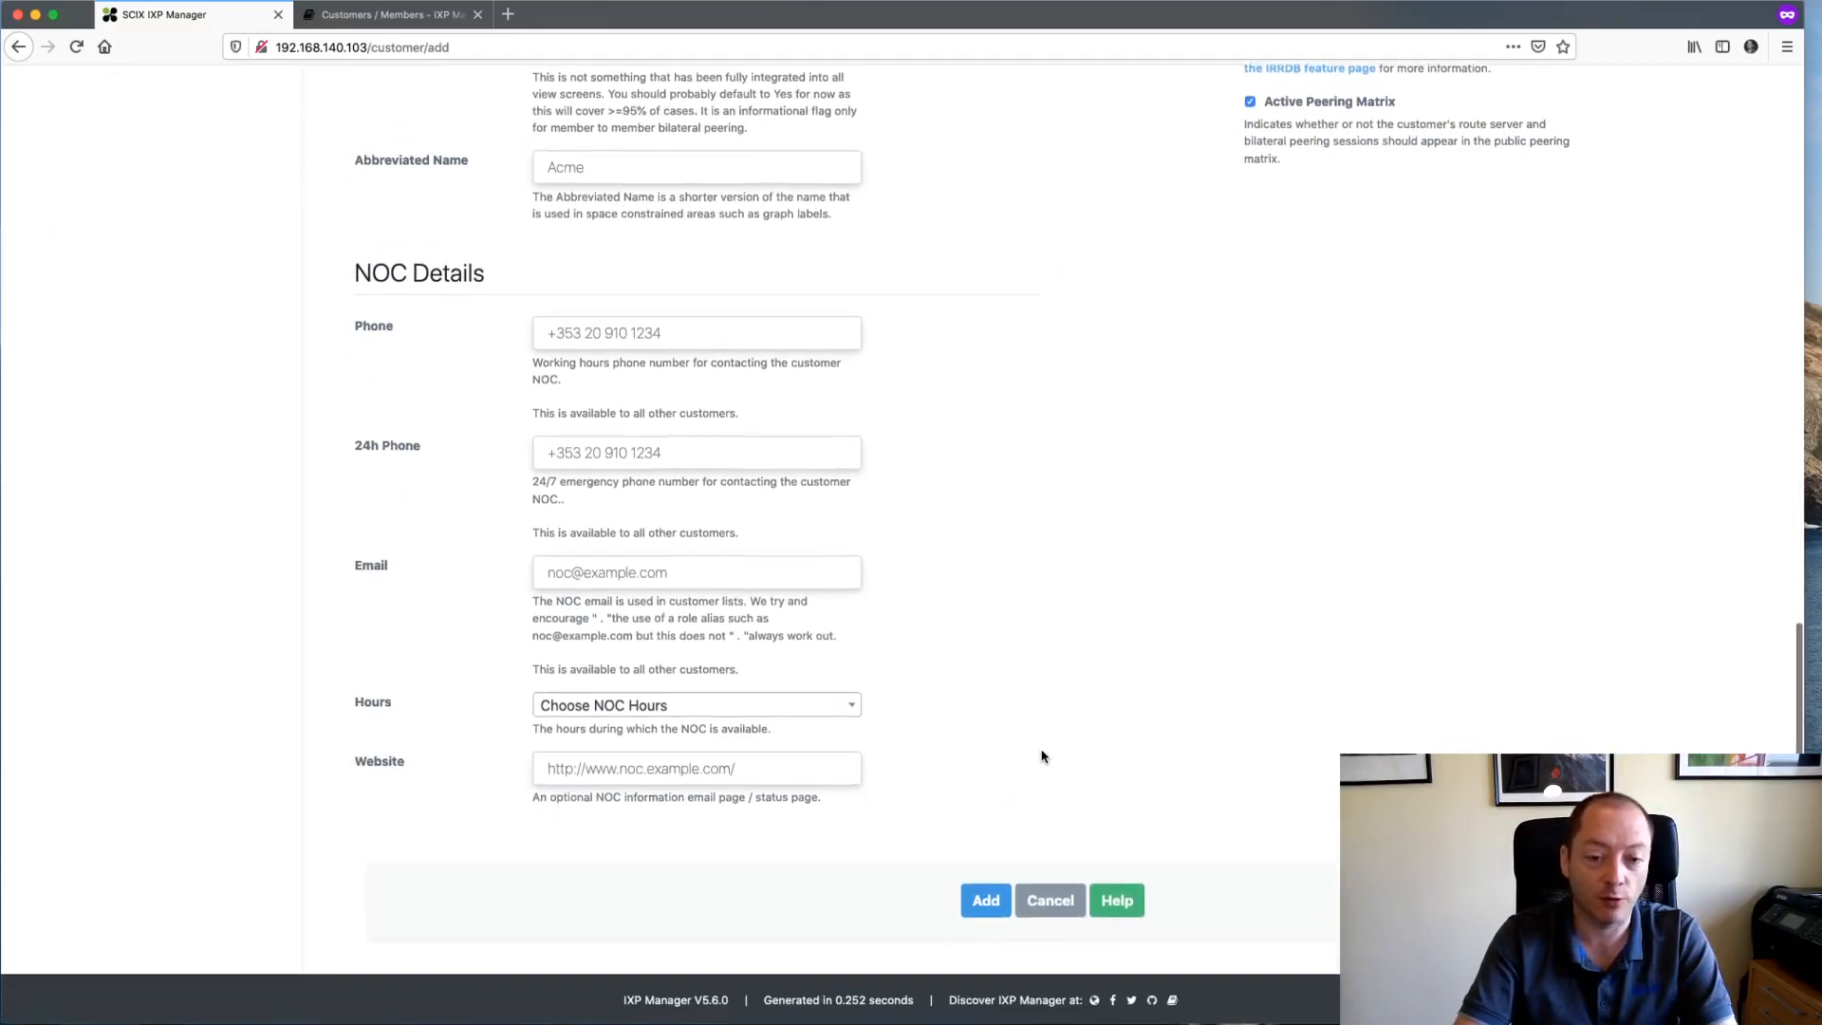
left_click(1118, 900)
scroll(952, 528, "up", 5)
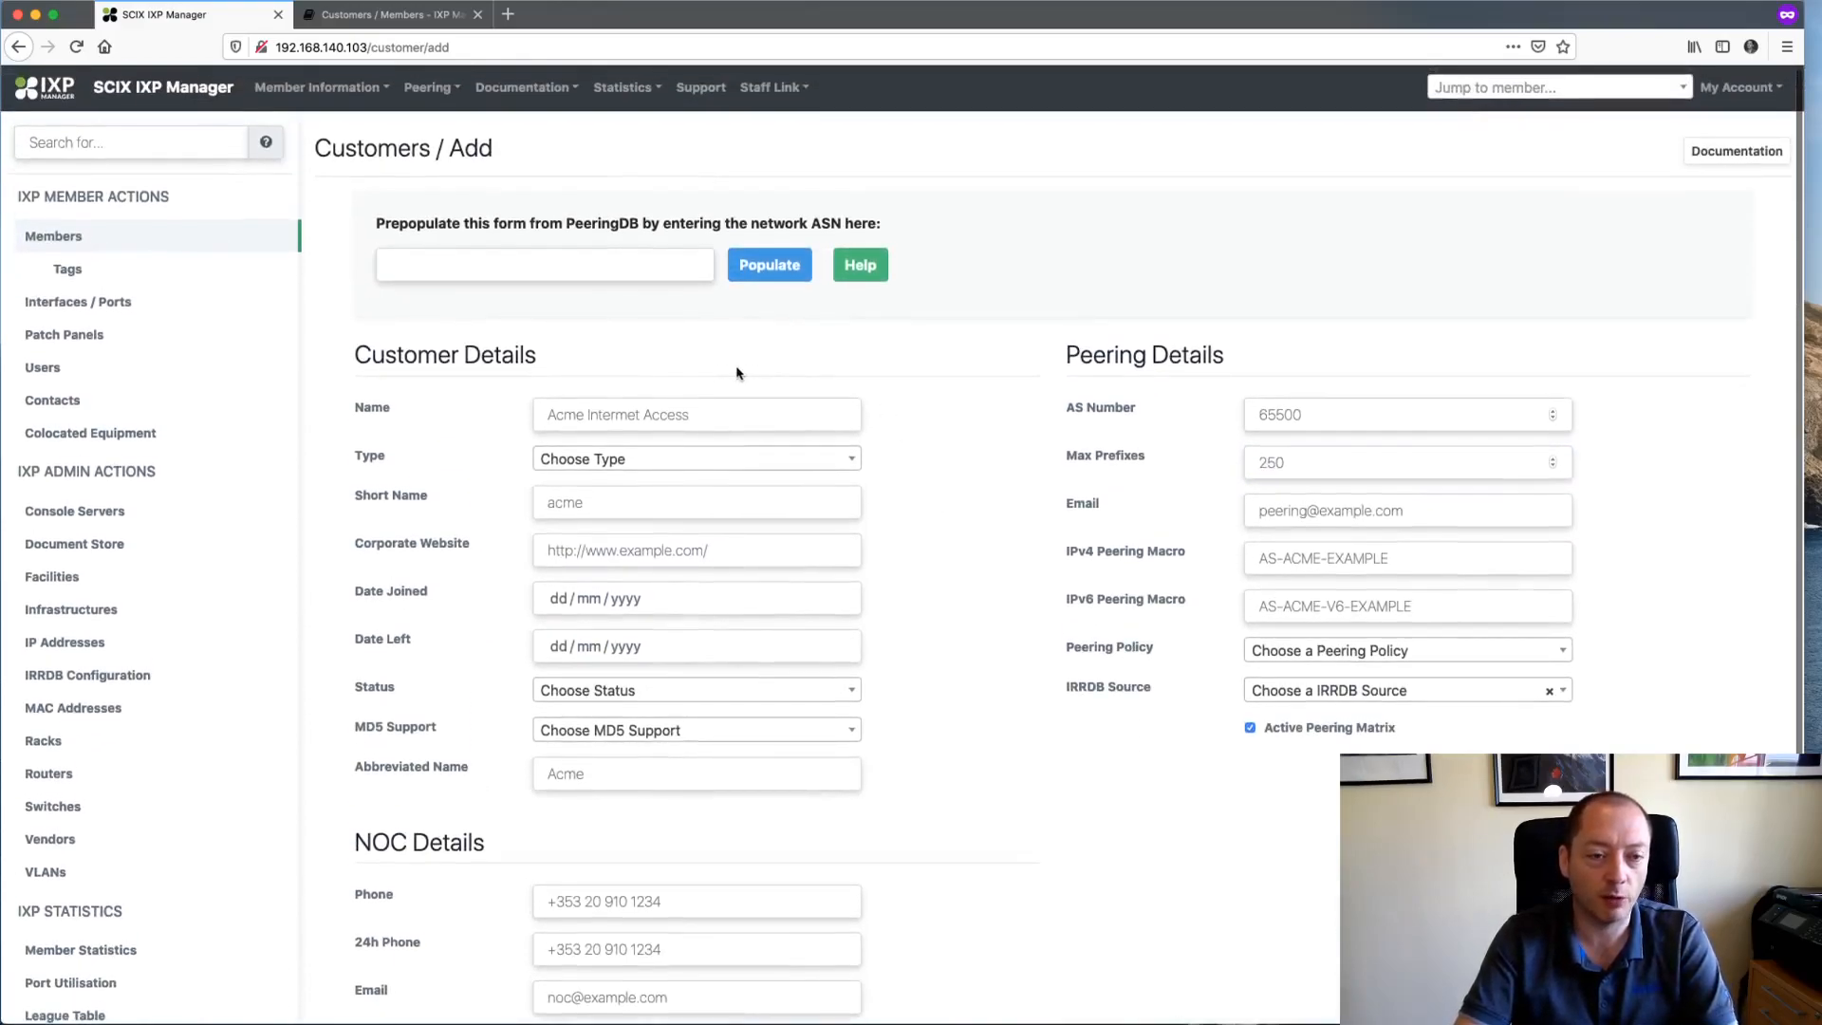
triple_click(524, 221)
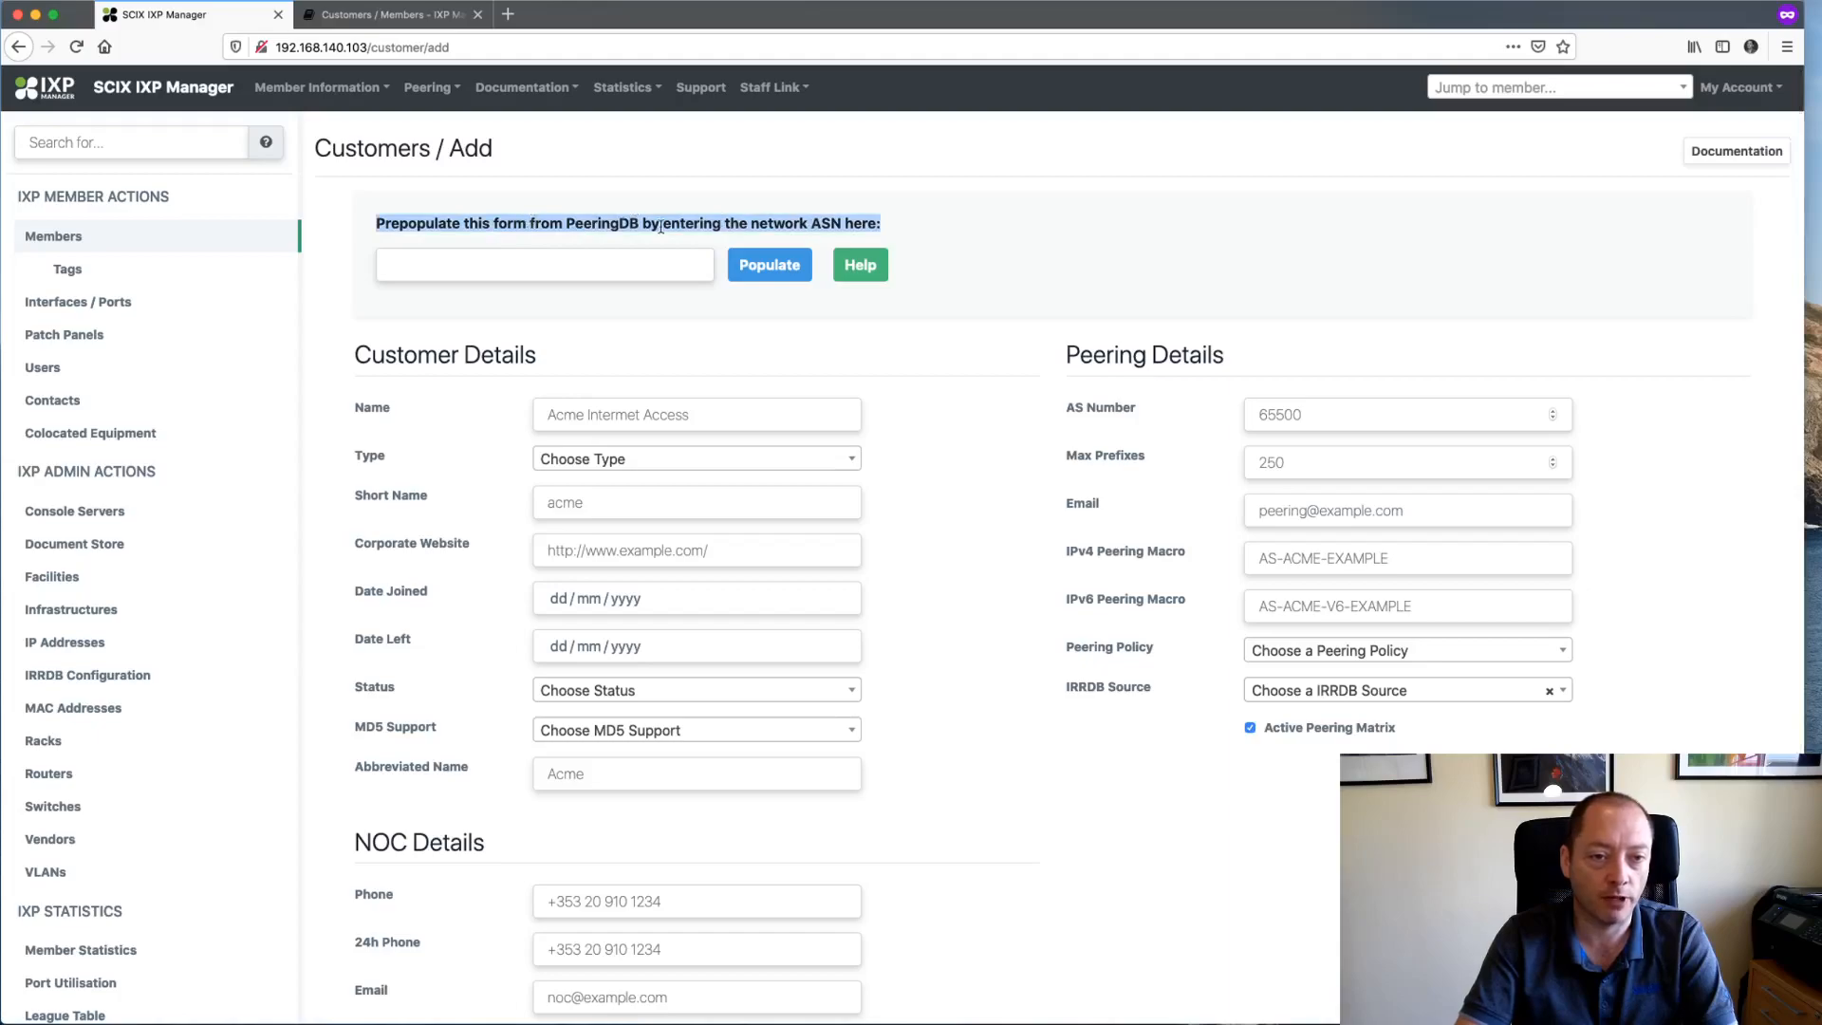
left_click(512, 268)
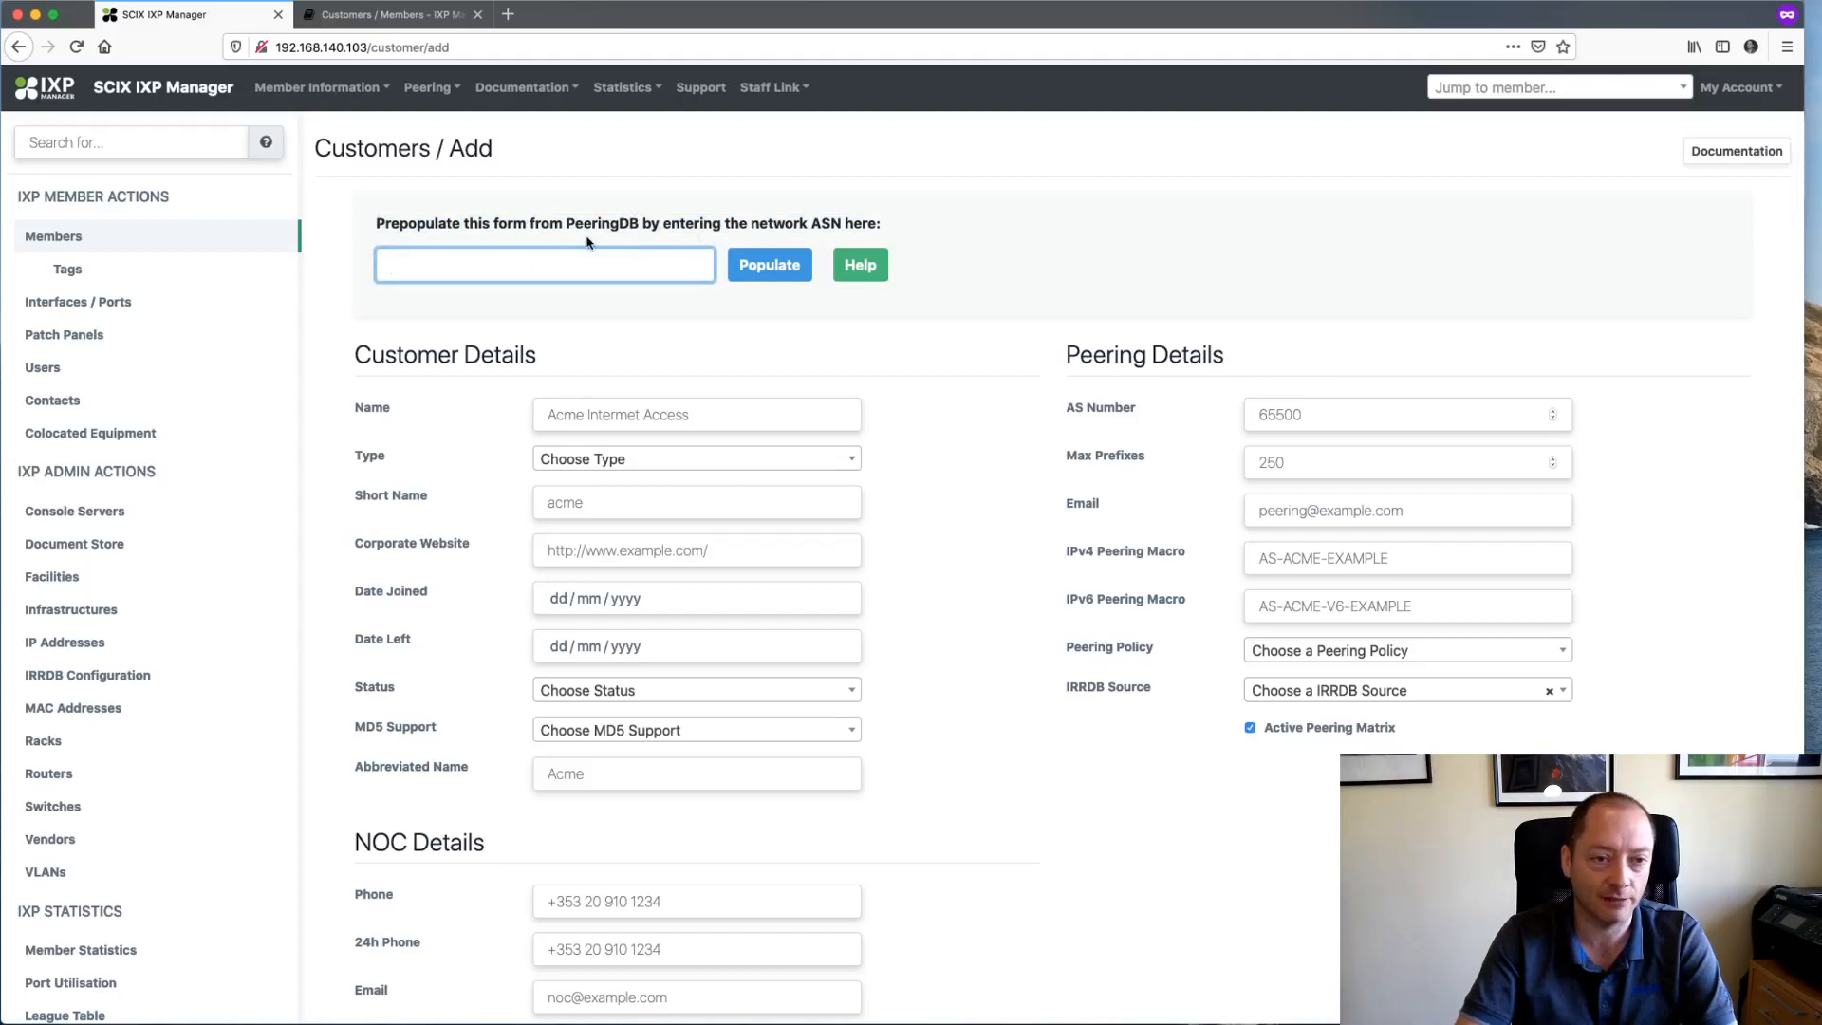
- In a new tab, find Facebook Inc on peeringdb.com and copy its primary ASN 32934
left_click(508, 13)
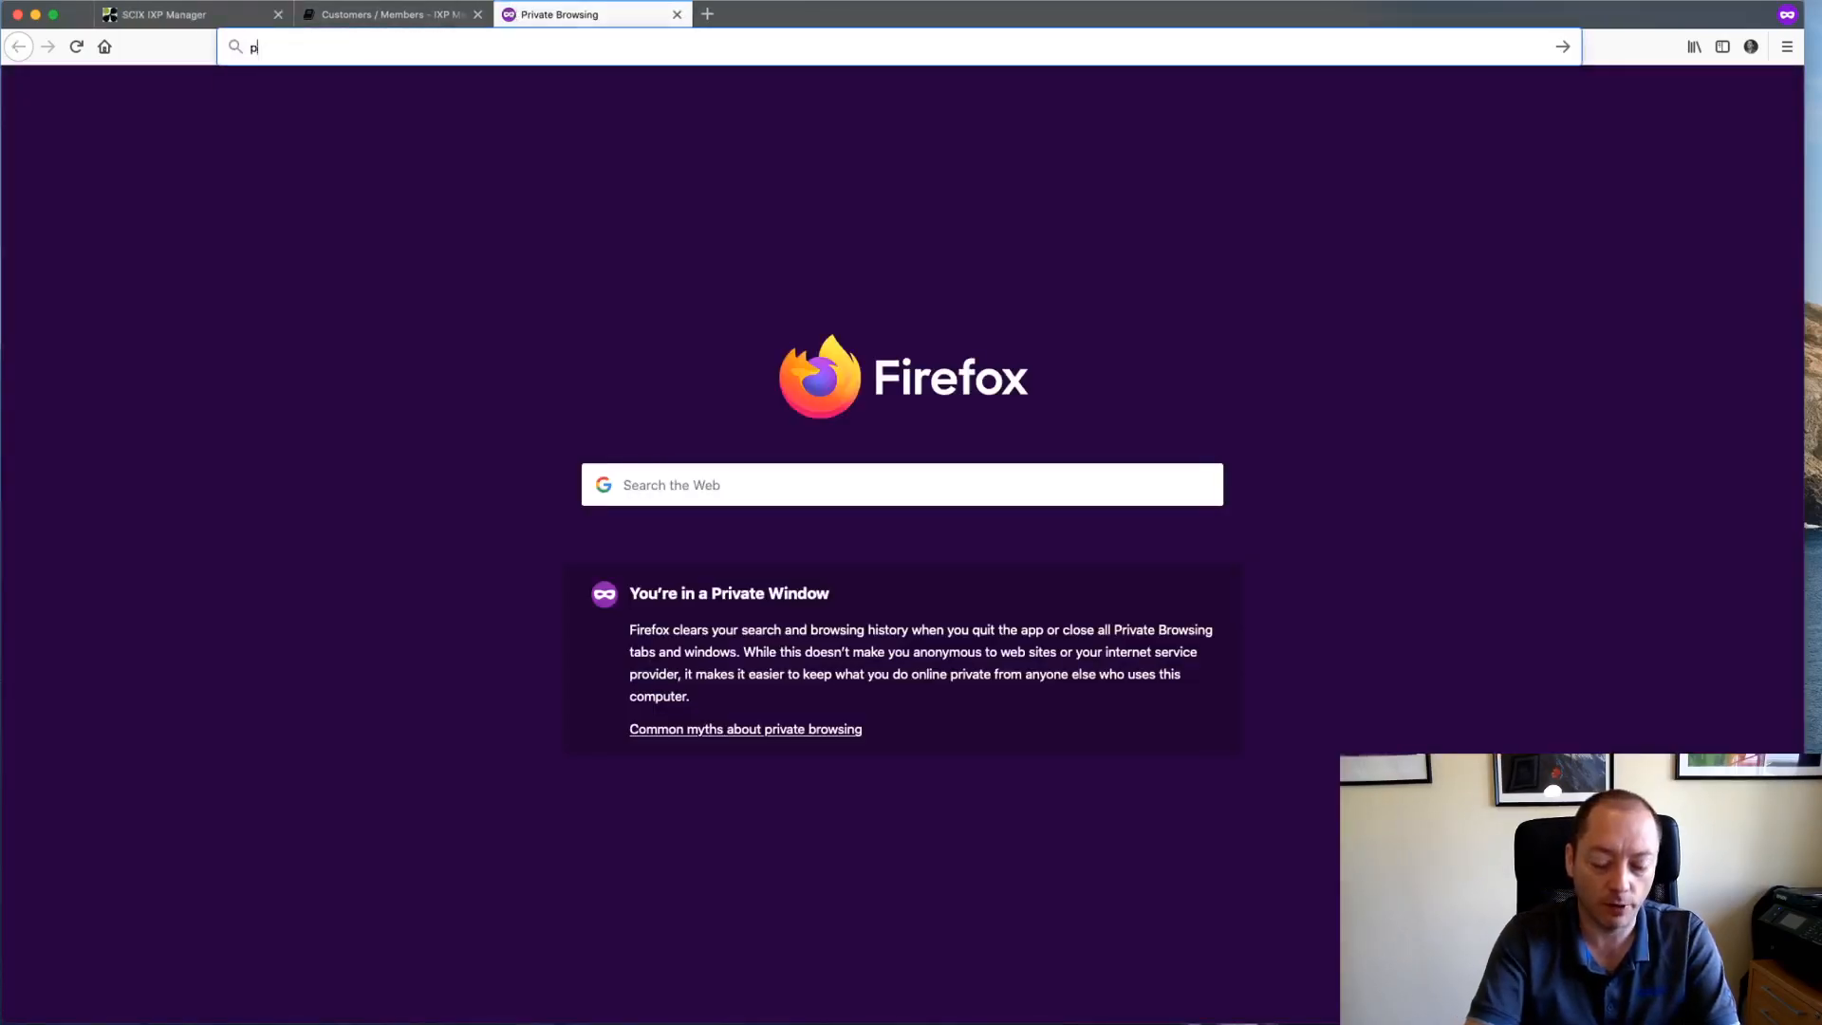
type("perr")
key("BackSpace")
key("BackSpace")
type("er")
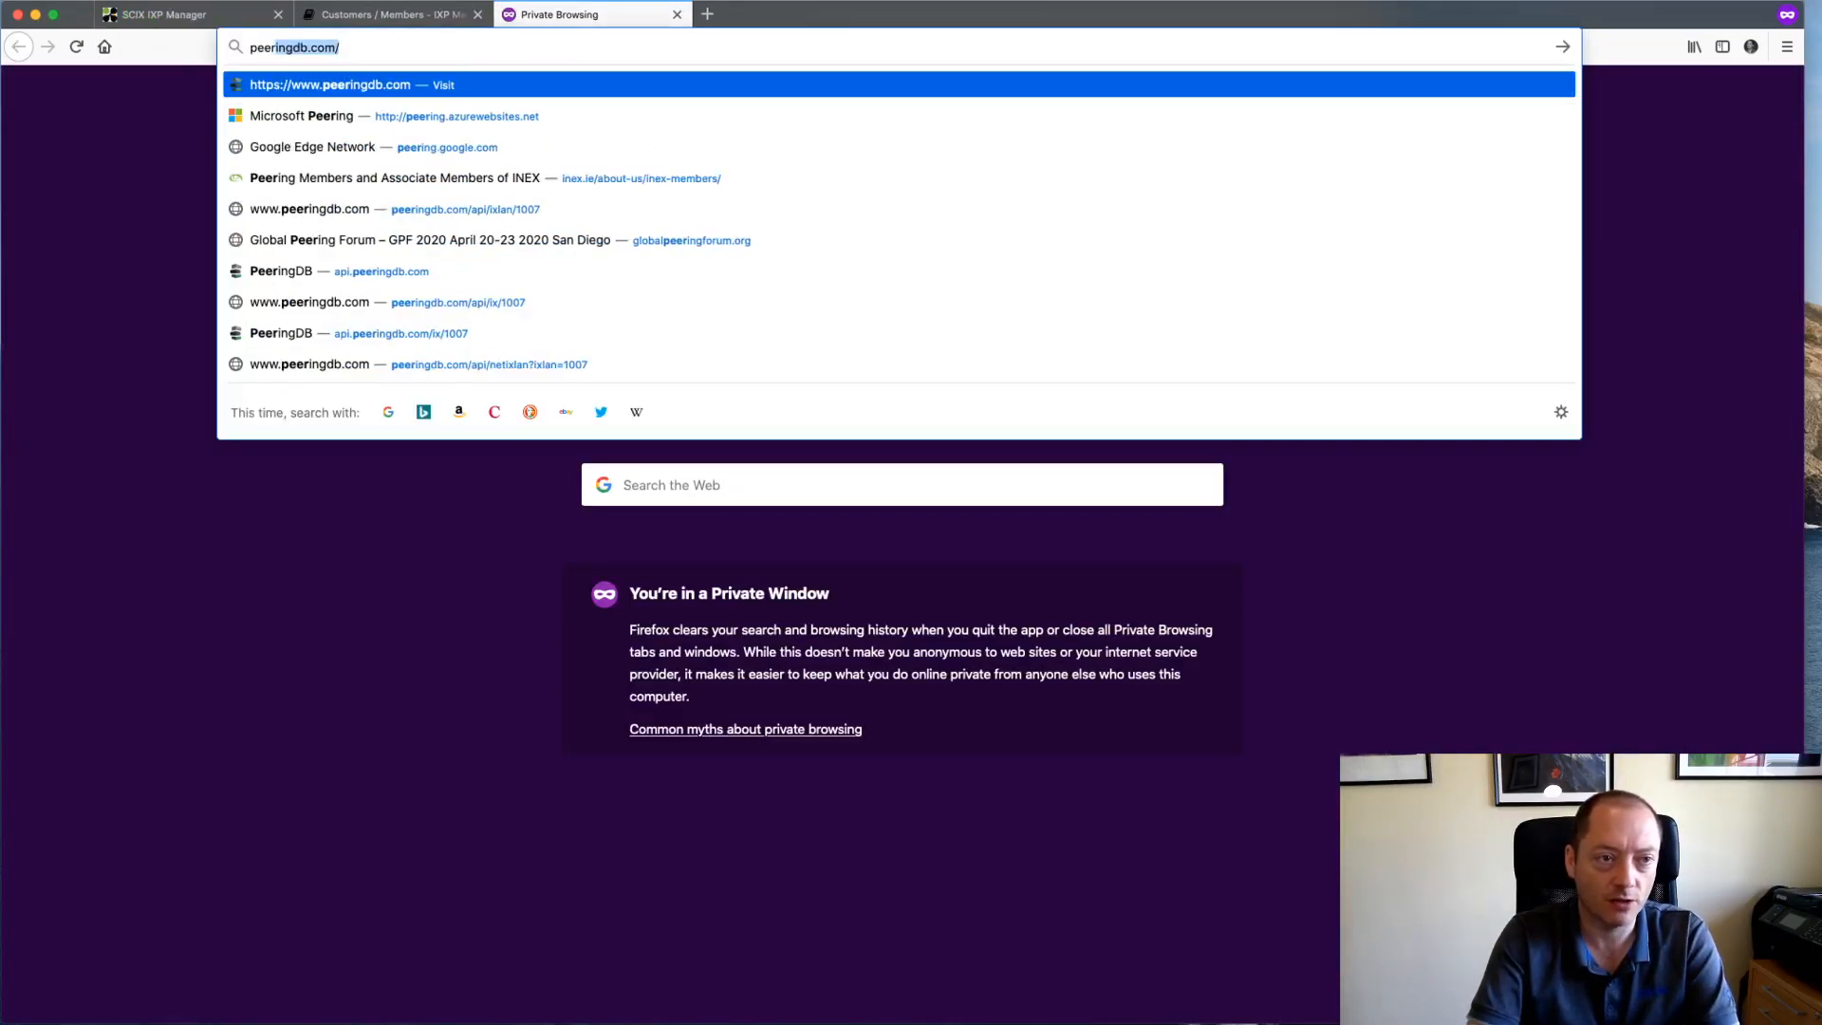
key("Return")
left_click(703, 85)
type("facebook")
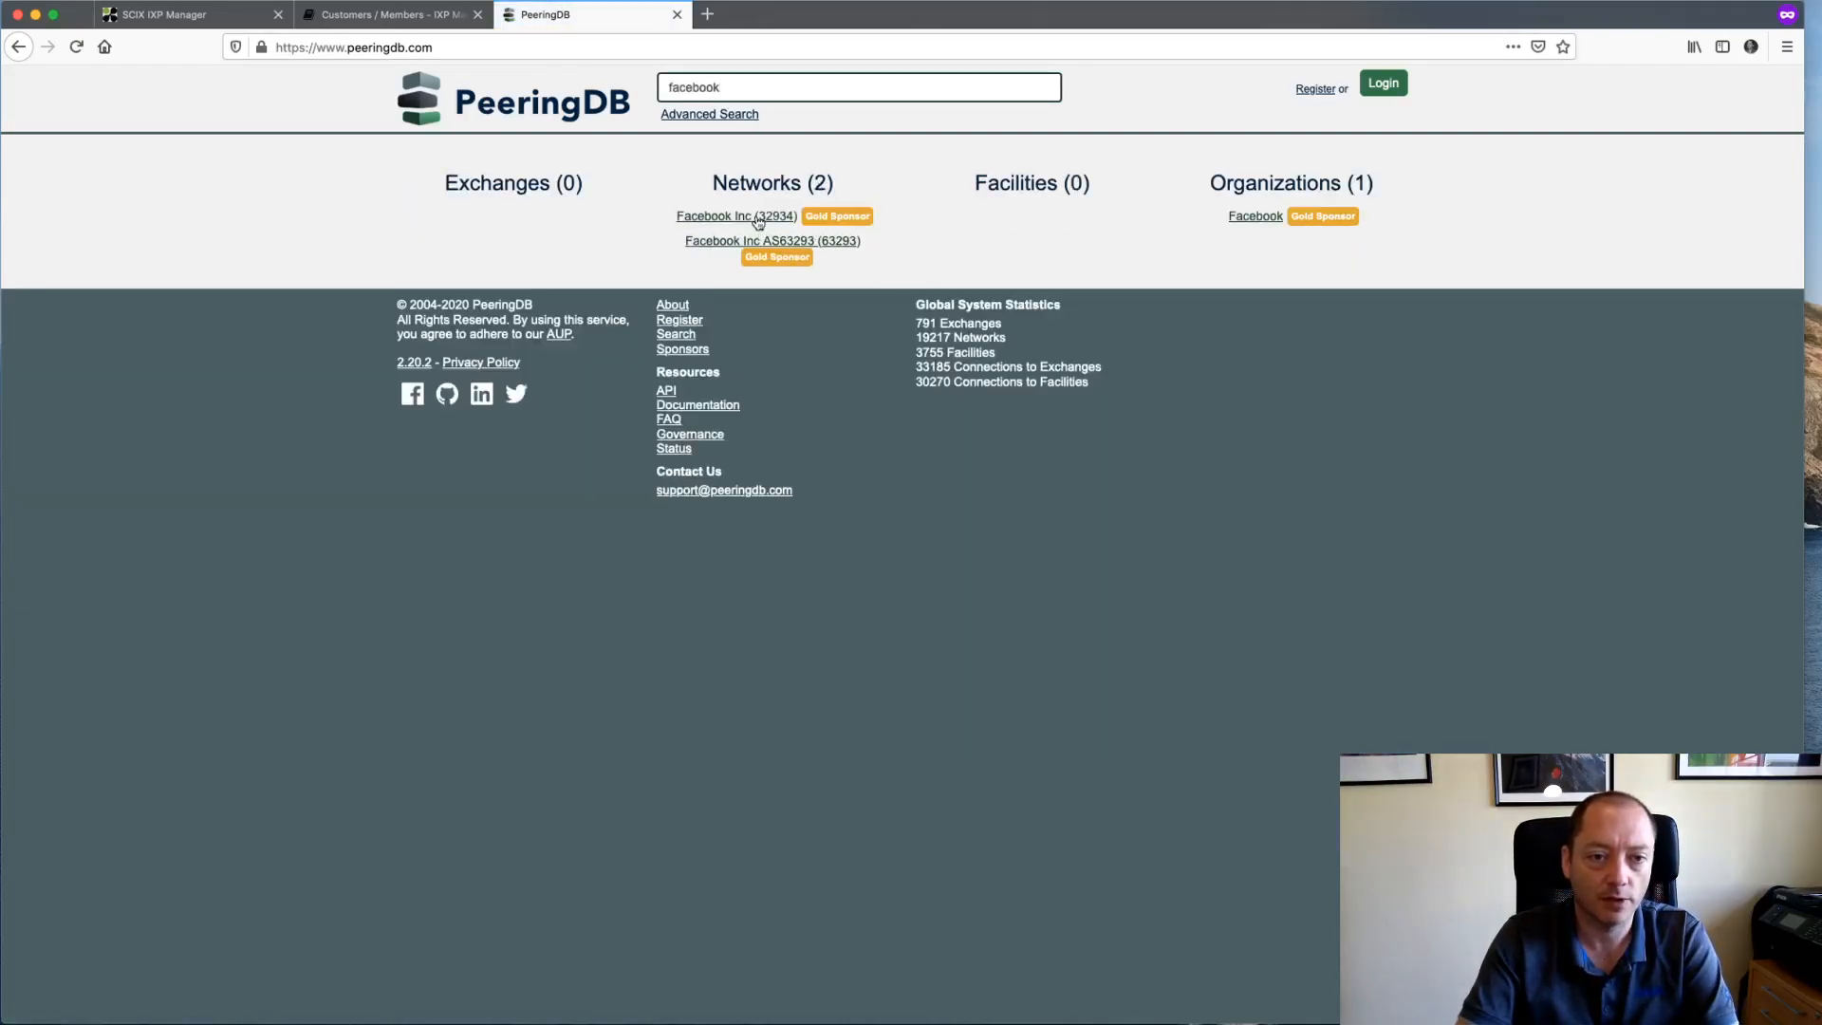
left_click(759, 220)
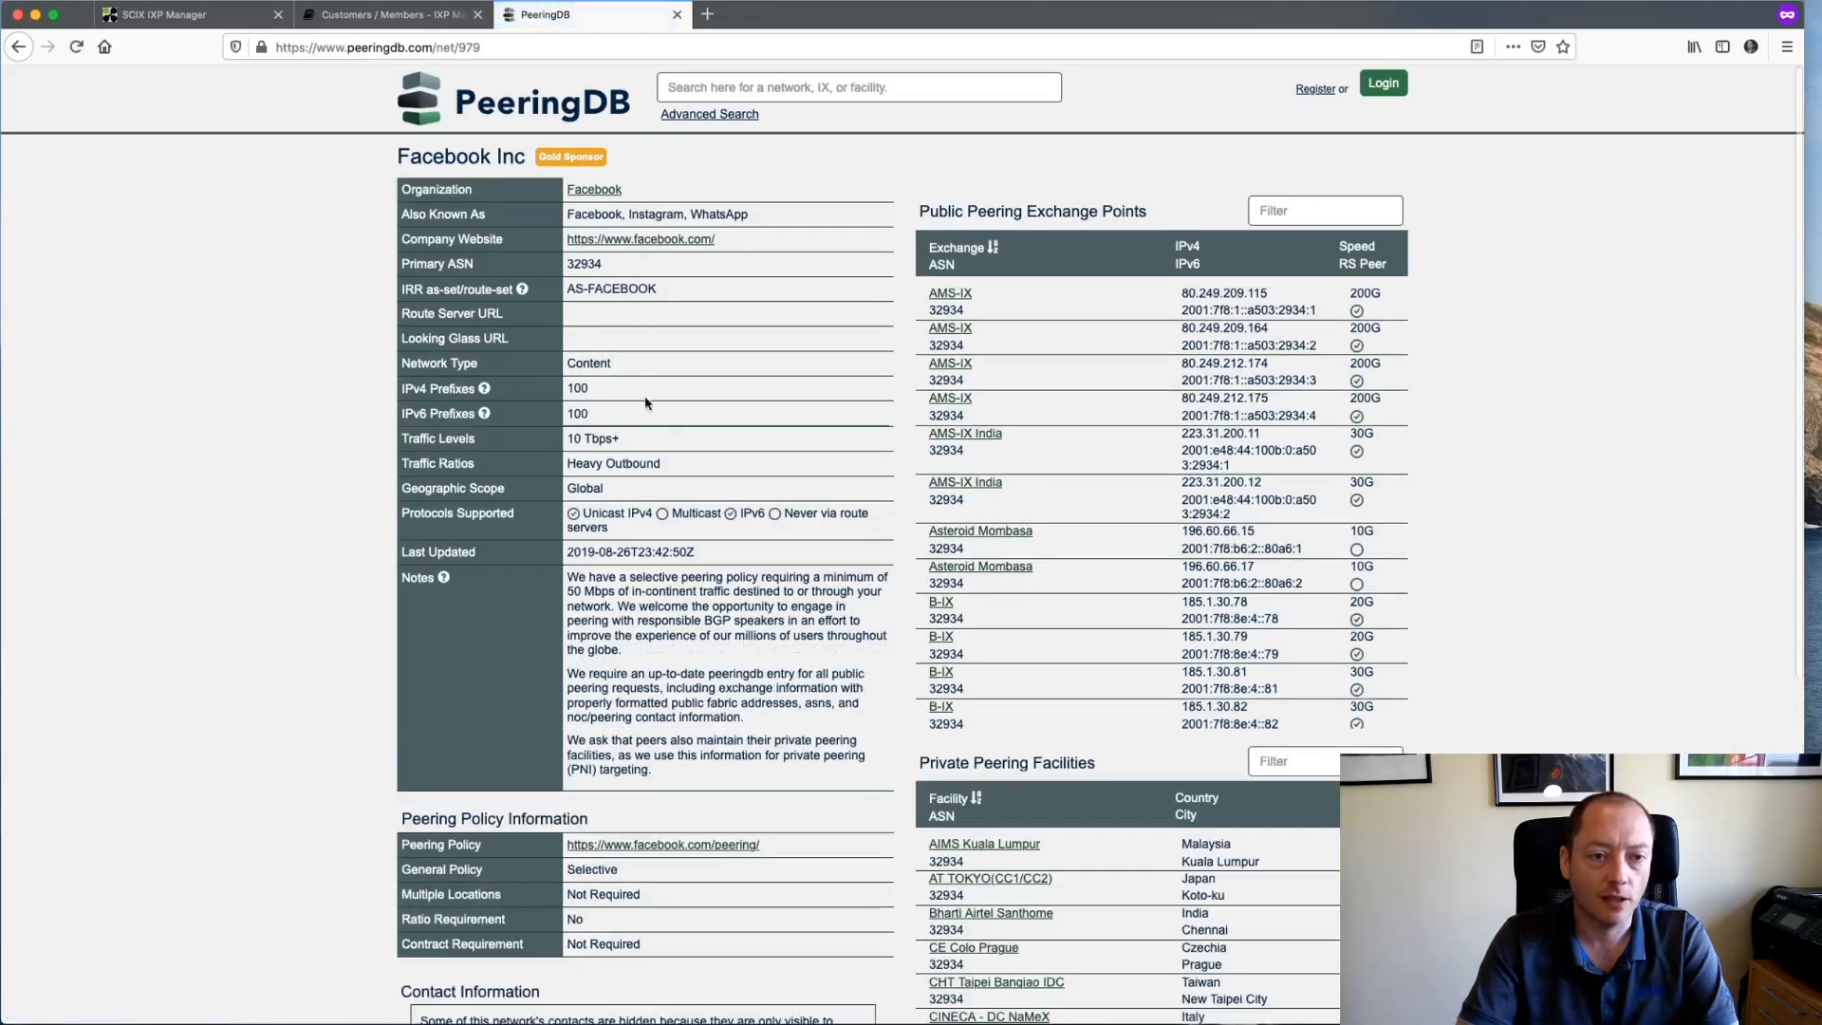
double_click(584, 264)
key("super+c")
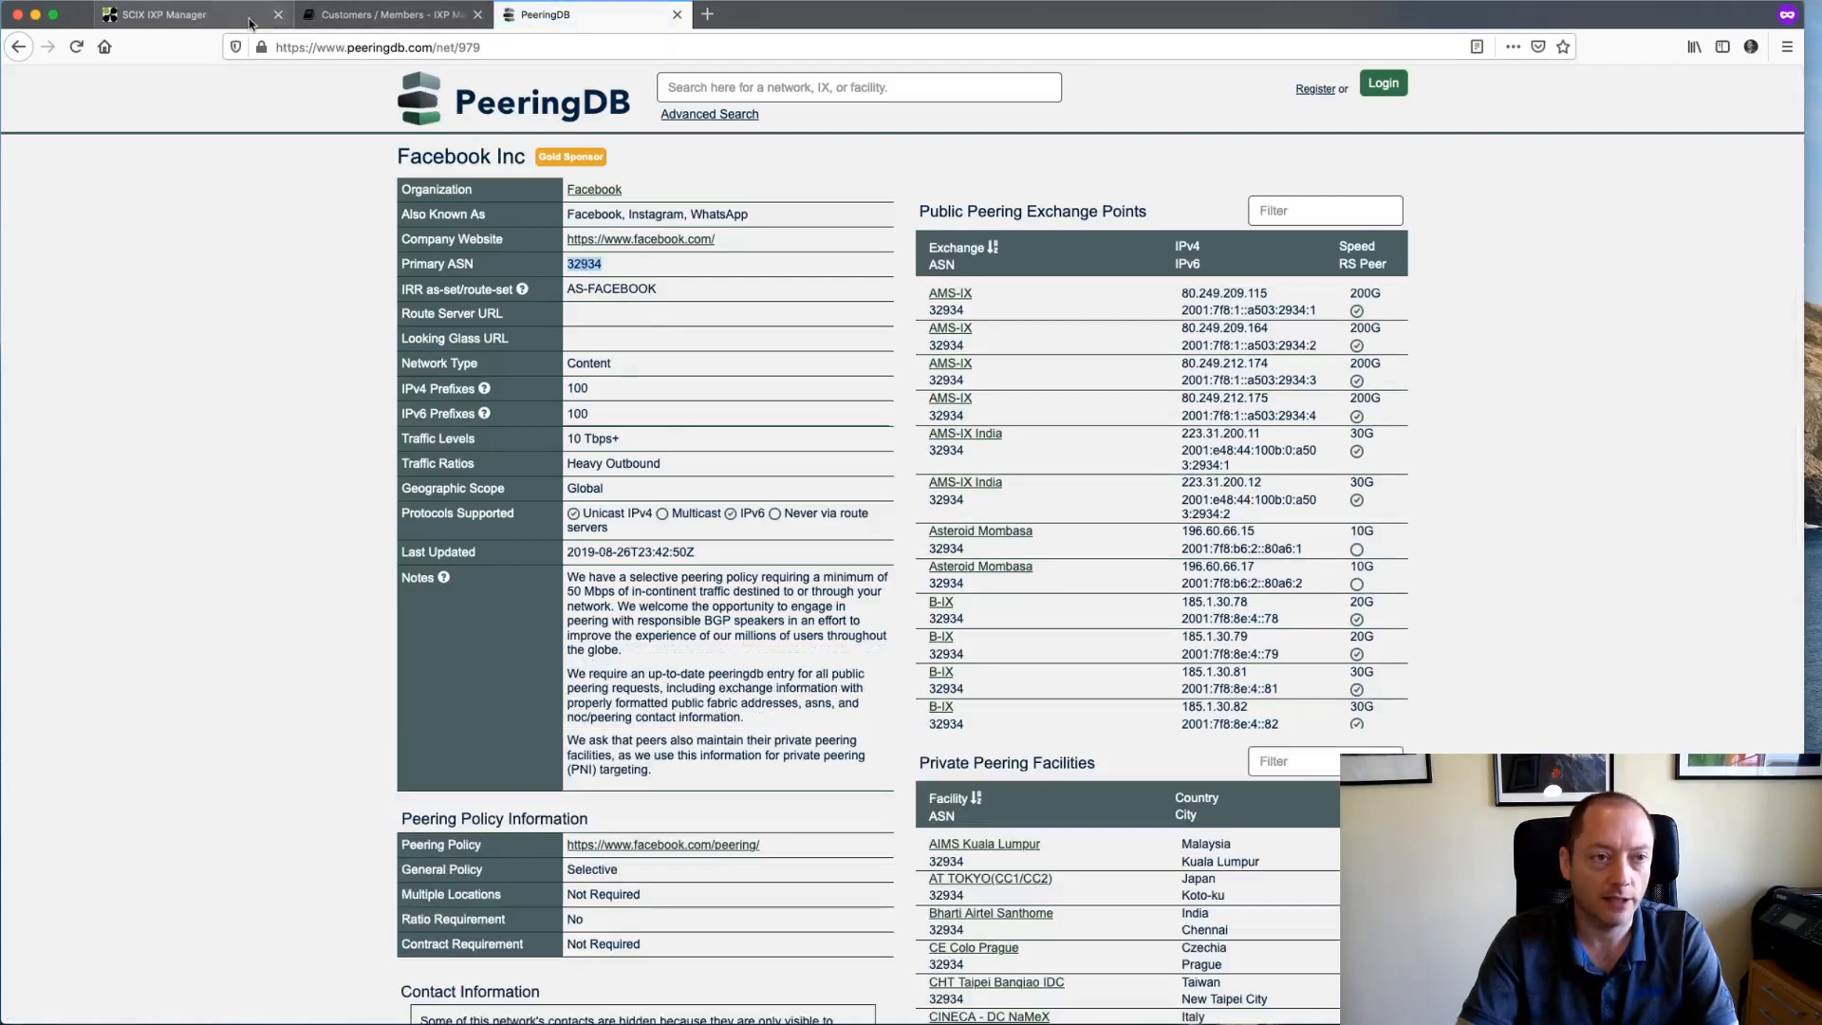
- Paste 32934 into IXP Manager's PeeringDB prepopulate box and populate the form
left_click(201, 19)
key("super+v")
left_click(766, 275)
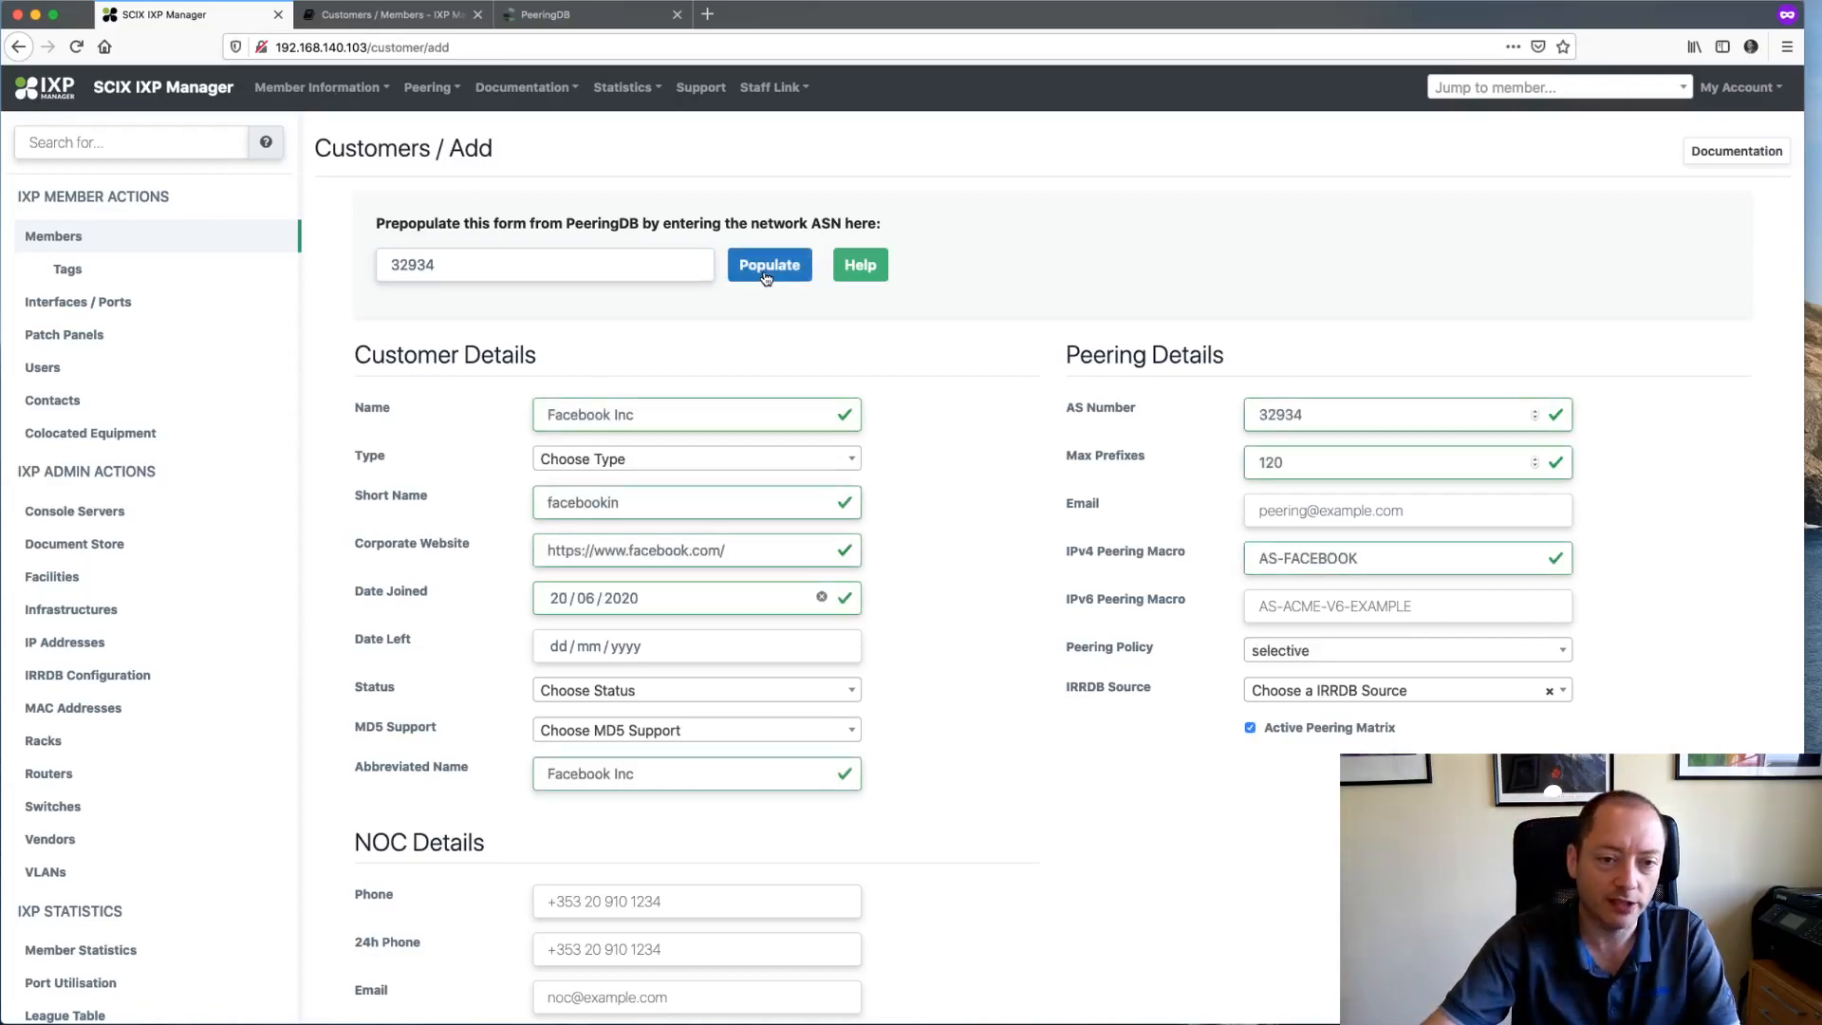
- Scroll down the prefilled form to check short name facebookin, website and date joined 20/06/2020
scroll(1123, 857, "down", 1)
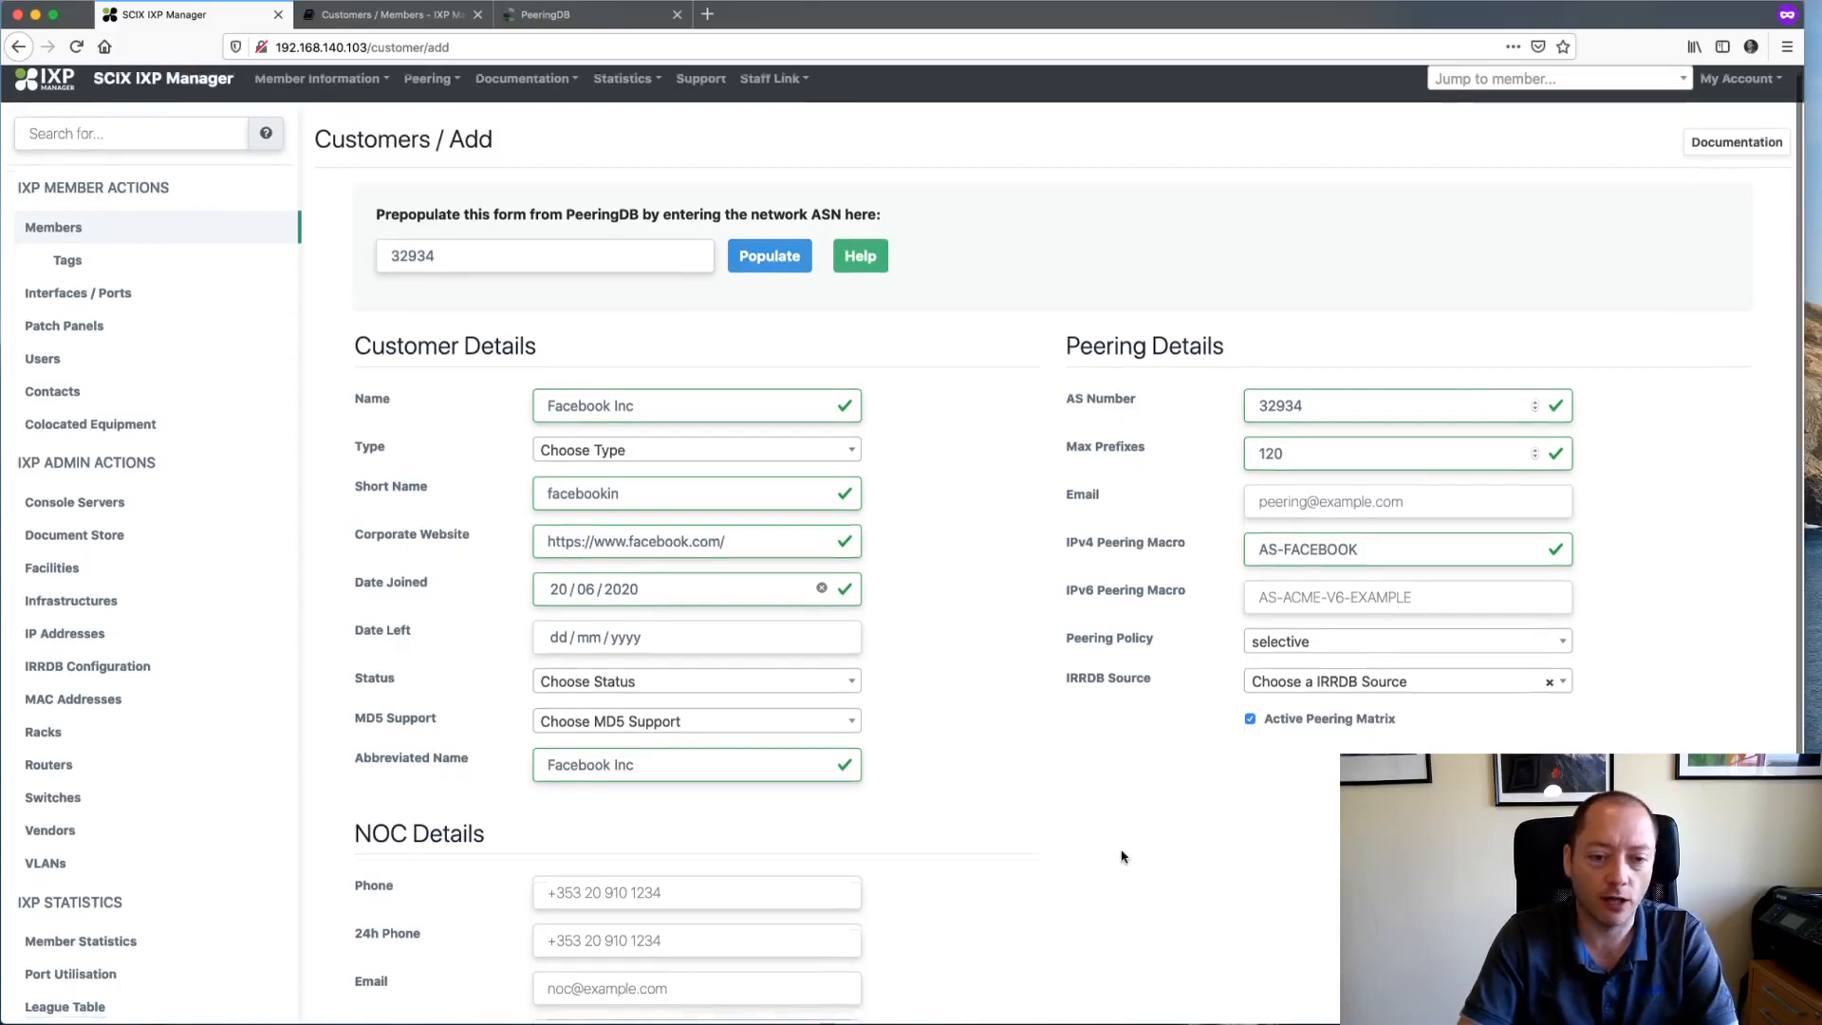
scroll(1123, 857, "down", 4)
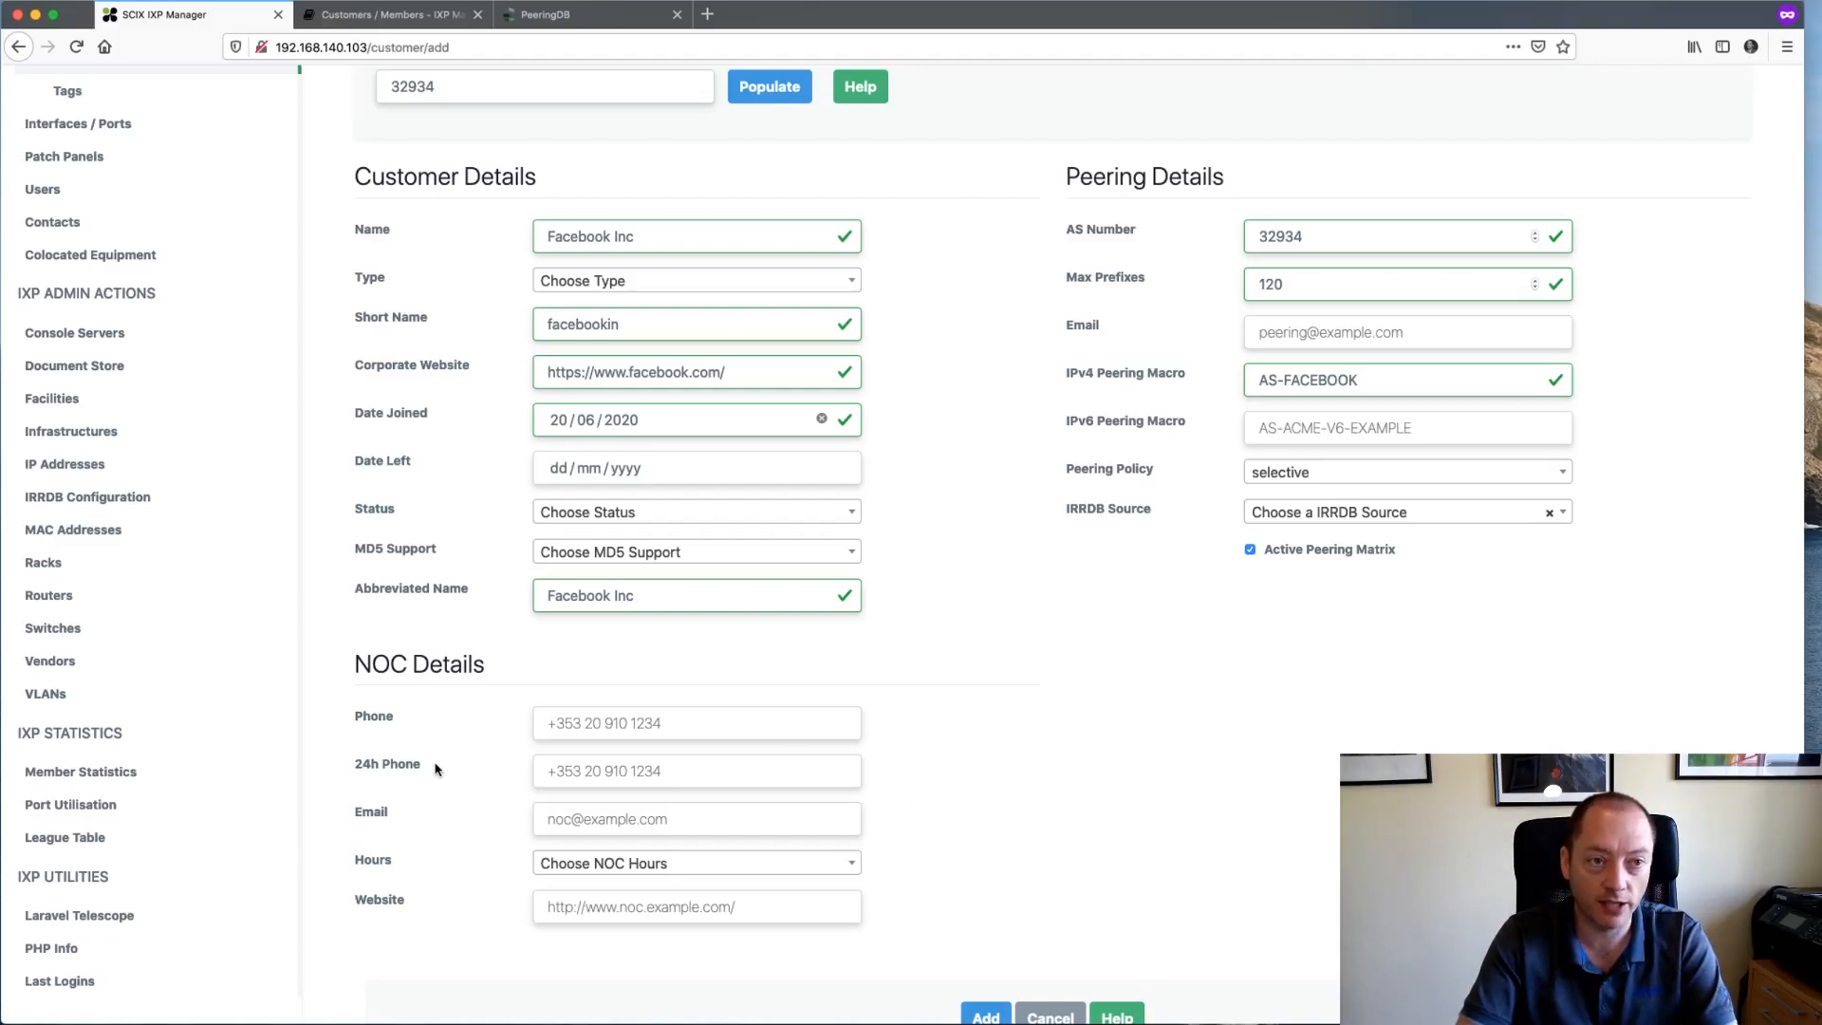
- Open the PeeringDB documentation page and select 'PeeringDB' in its .env authentication code block
left_click(389, 19)
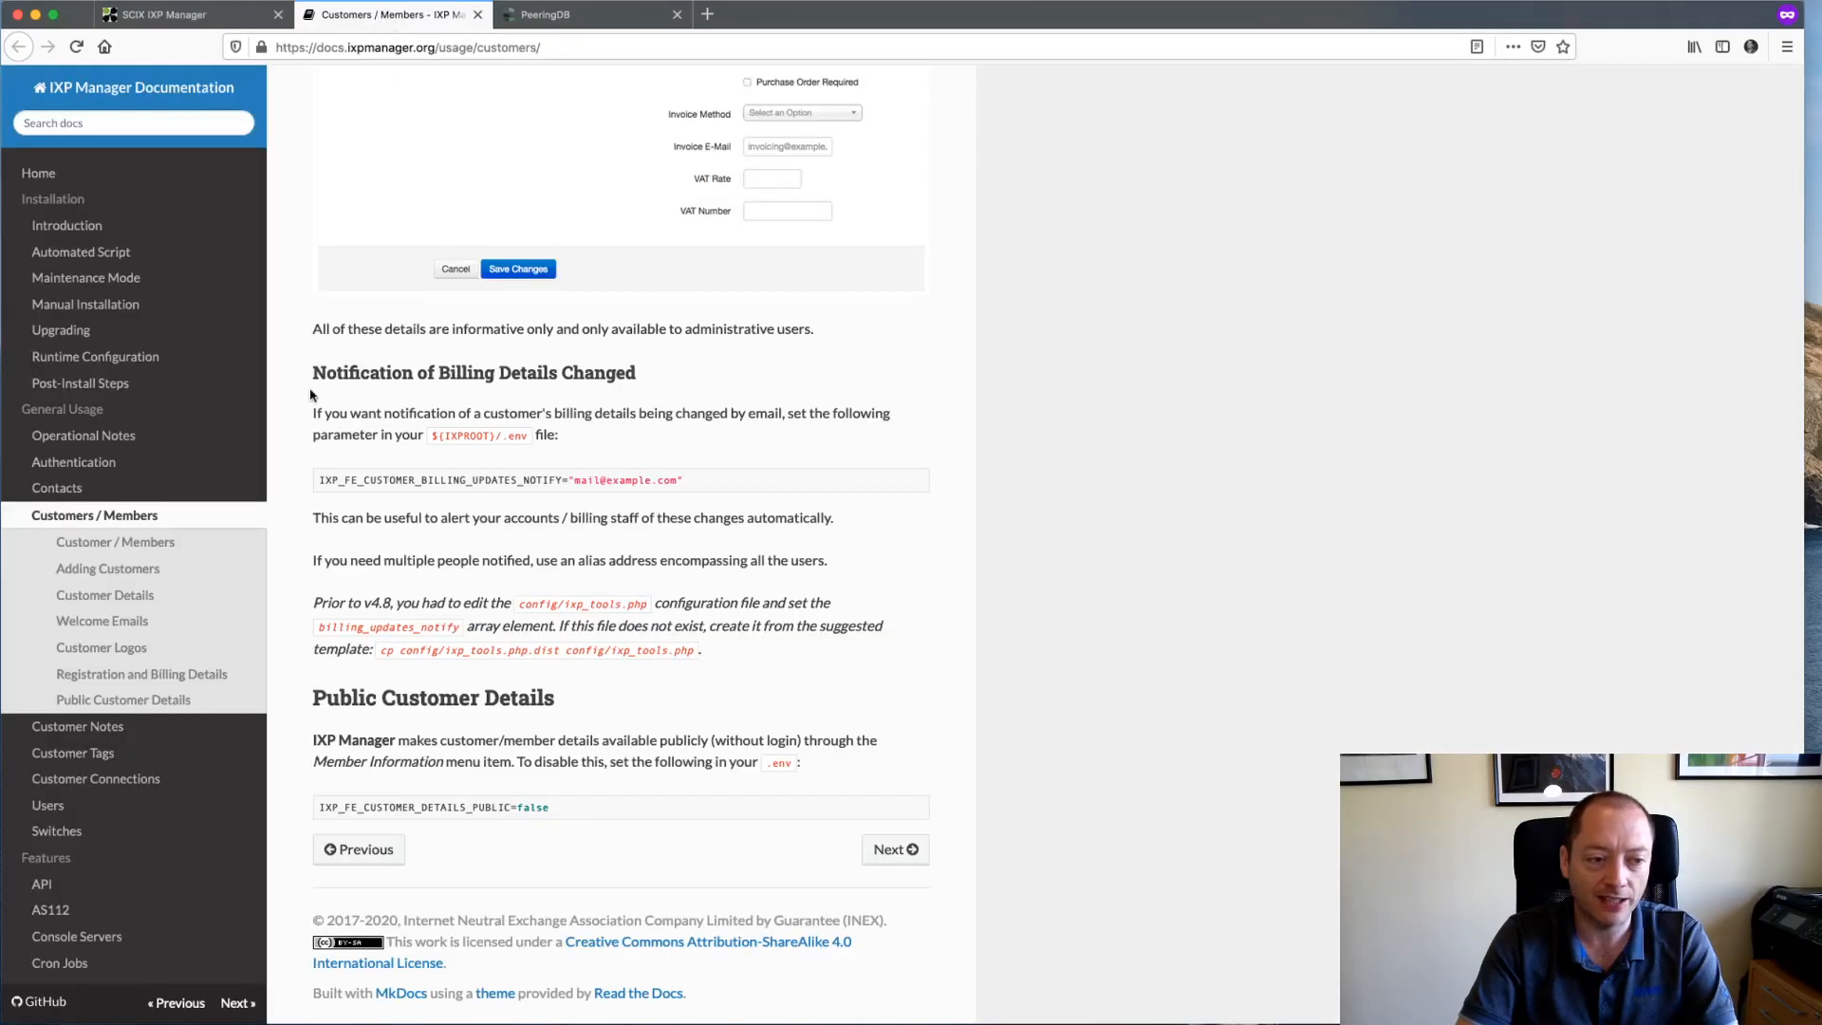
scroll(129, 723, "down", 10)
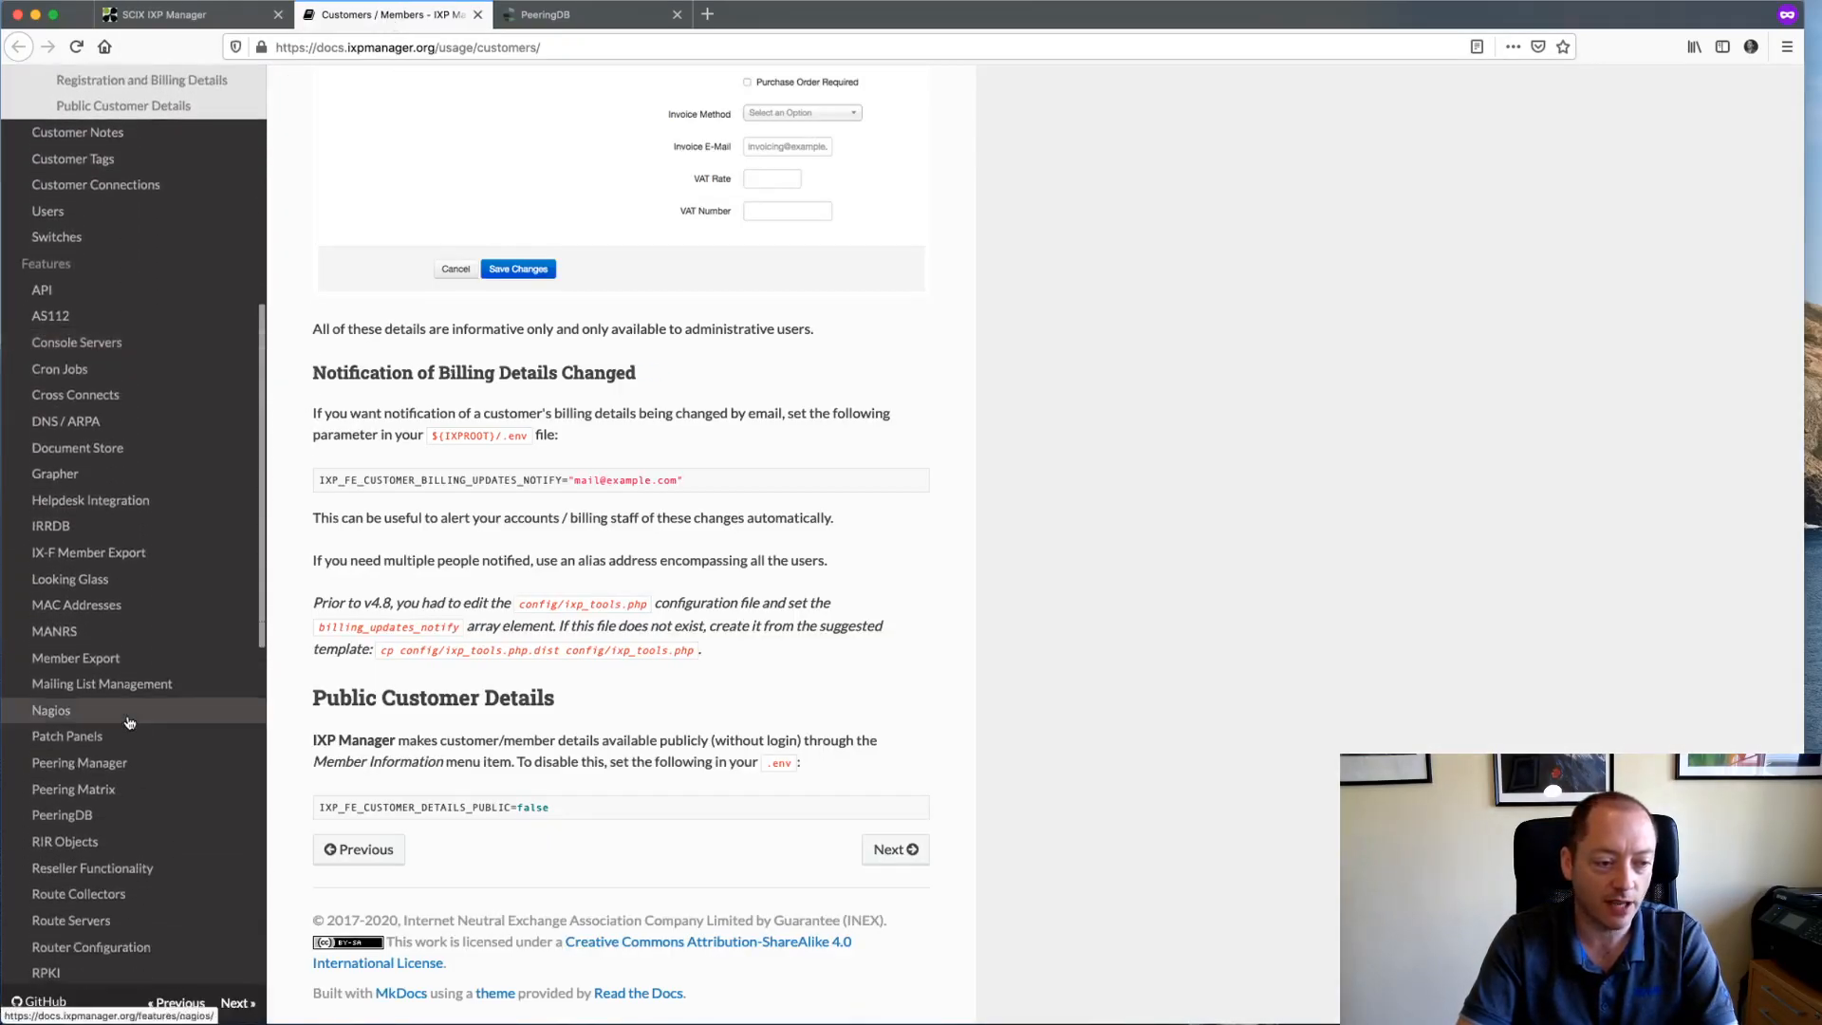
scroll(114, 721, "down", 1)
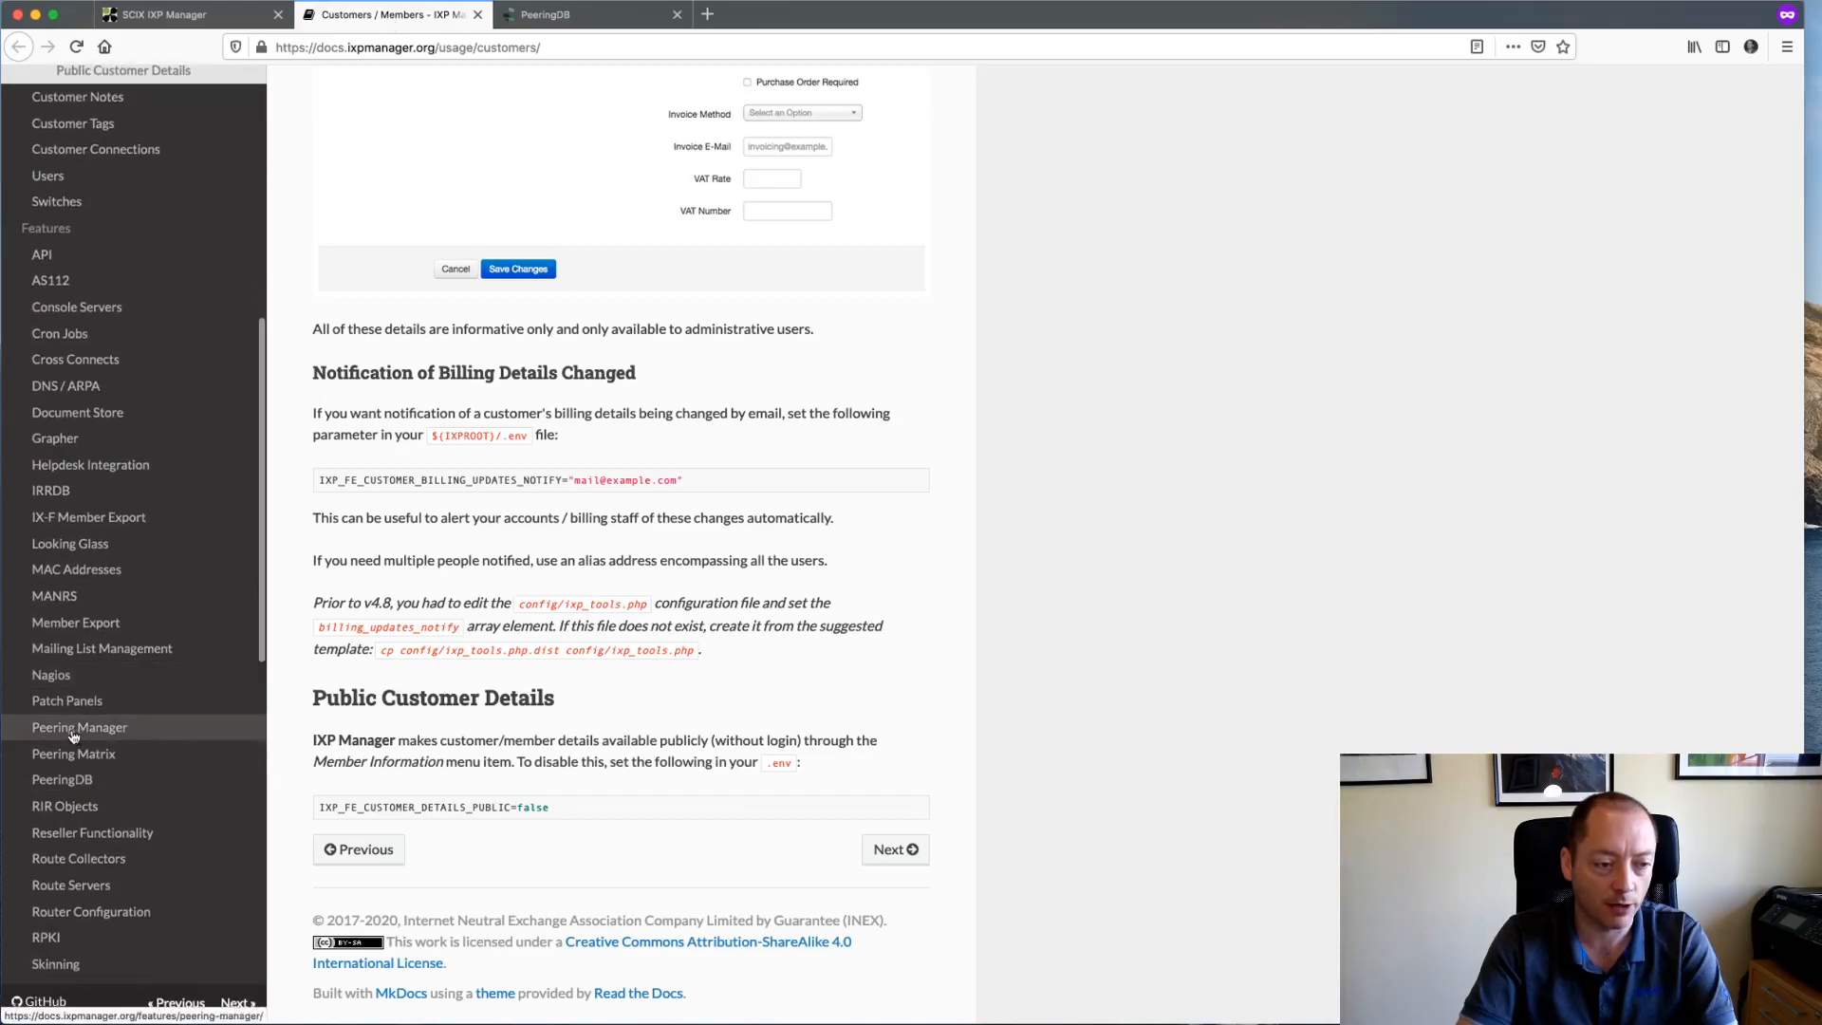
left_click(73, 781)
scroll(621, 588, "down", 4)
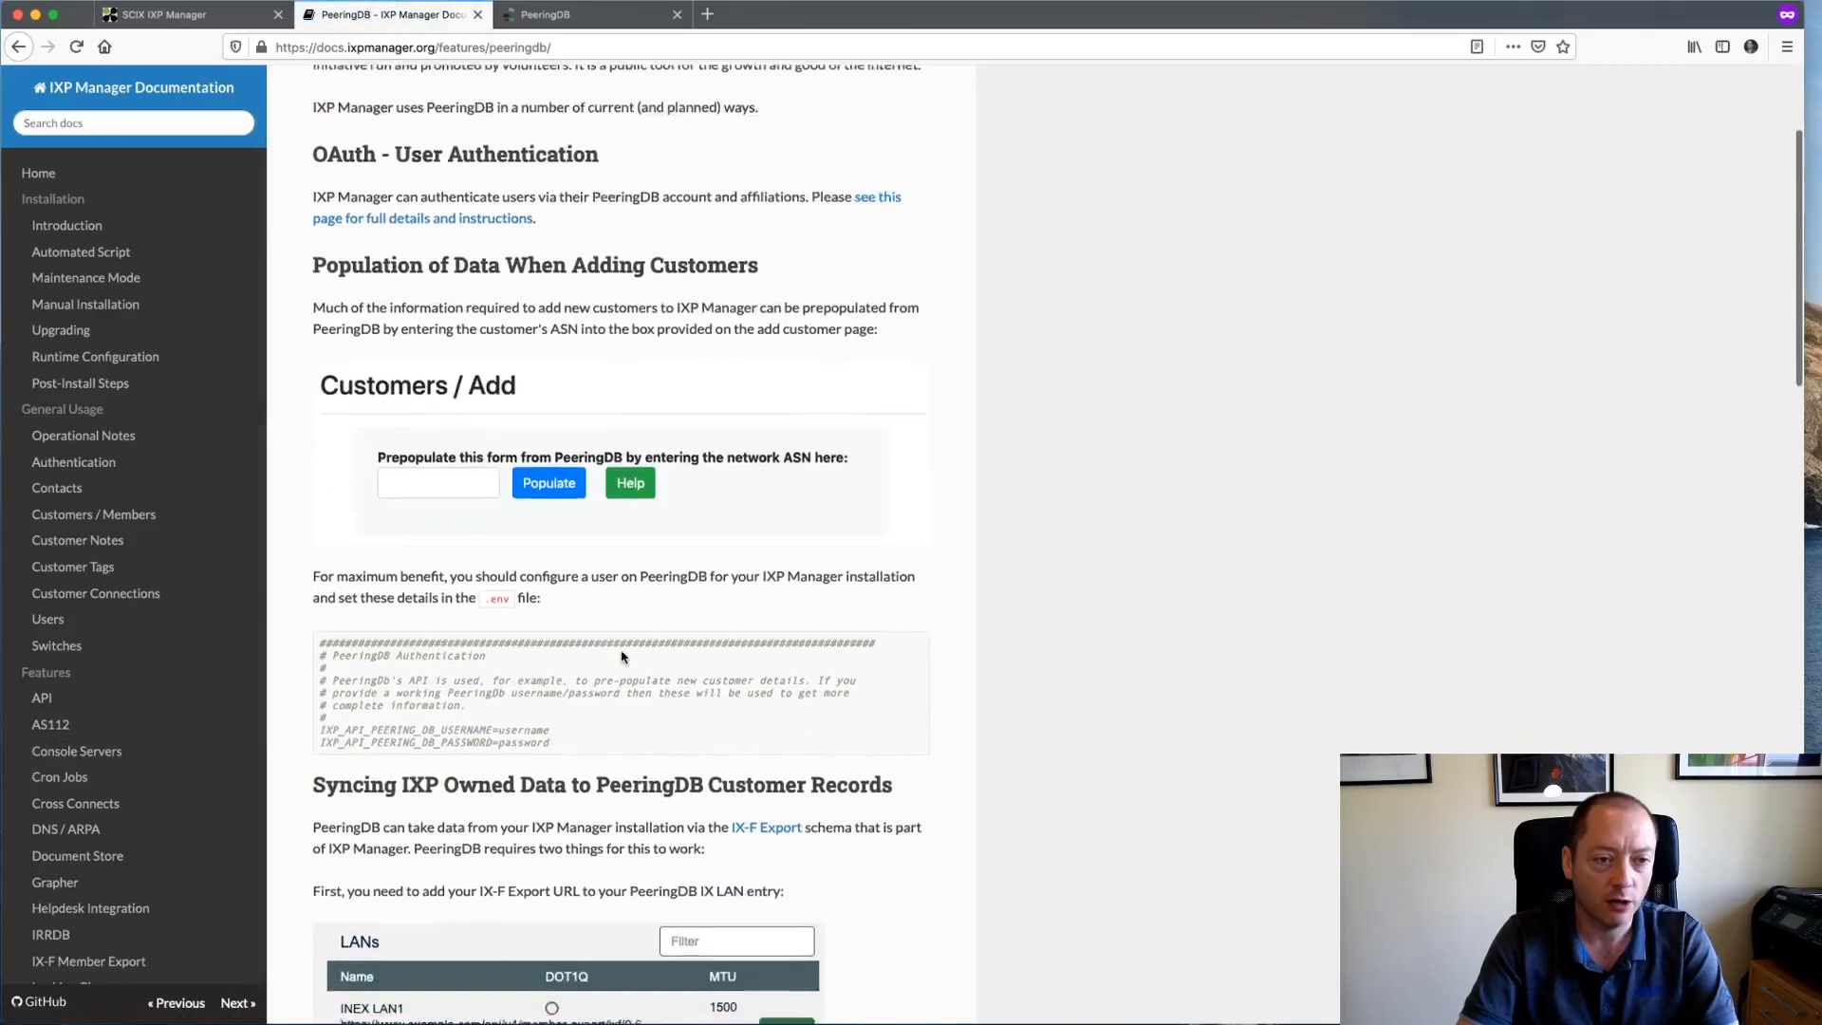
scroll(621, 655, "down", 1)
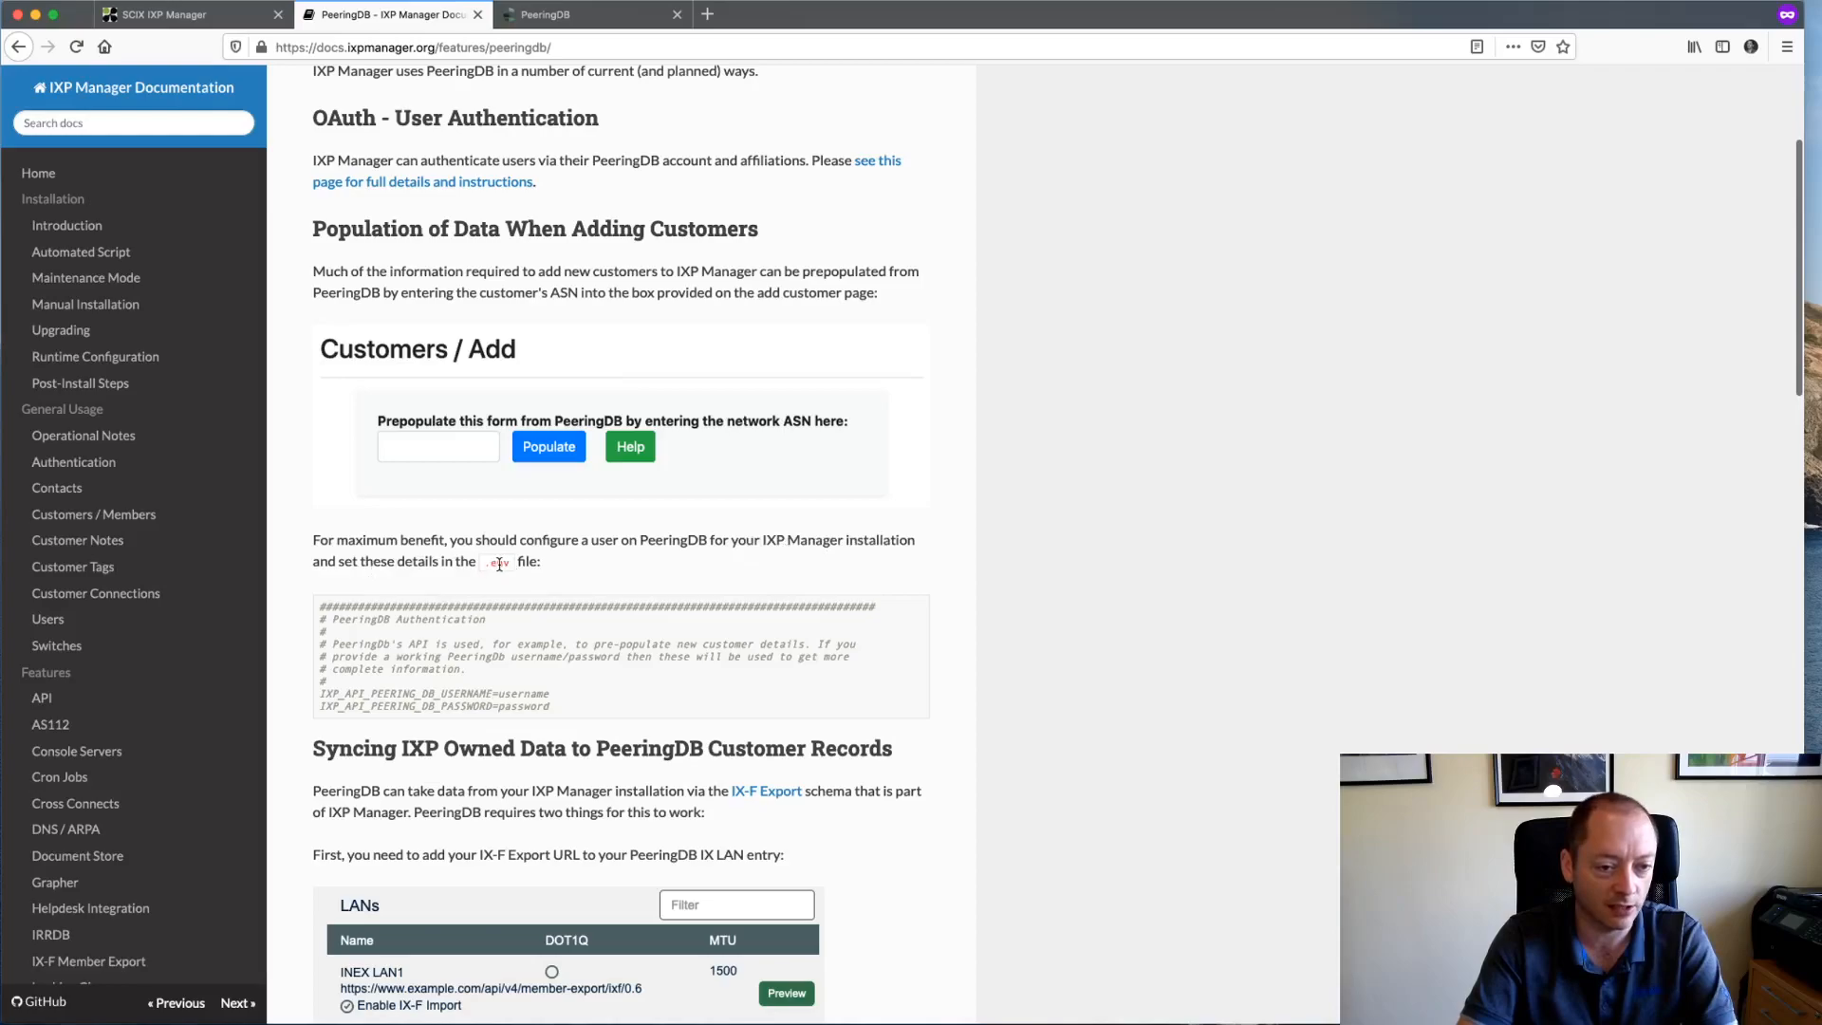
double_click(358, 618)
key("super+c")
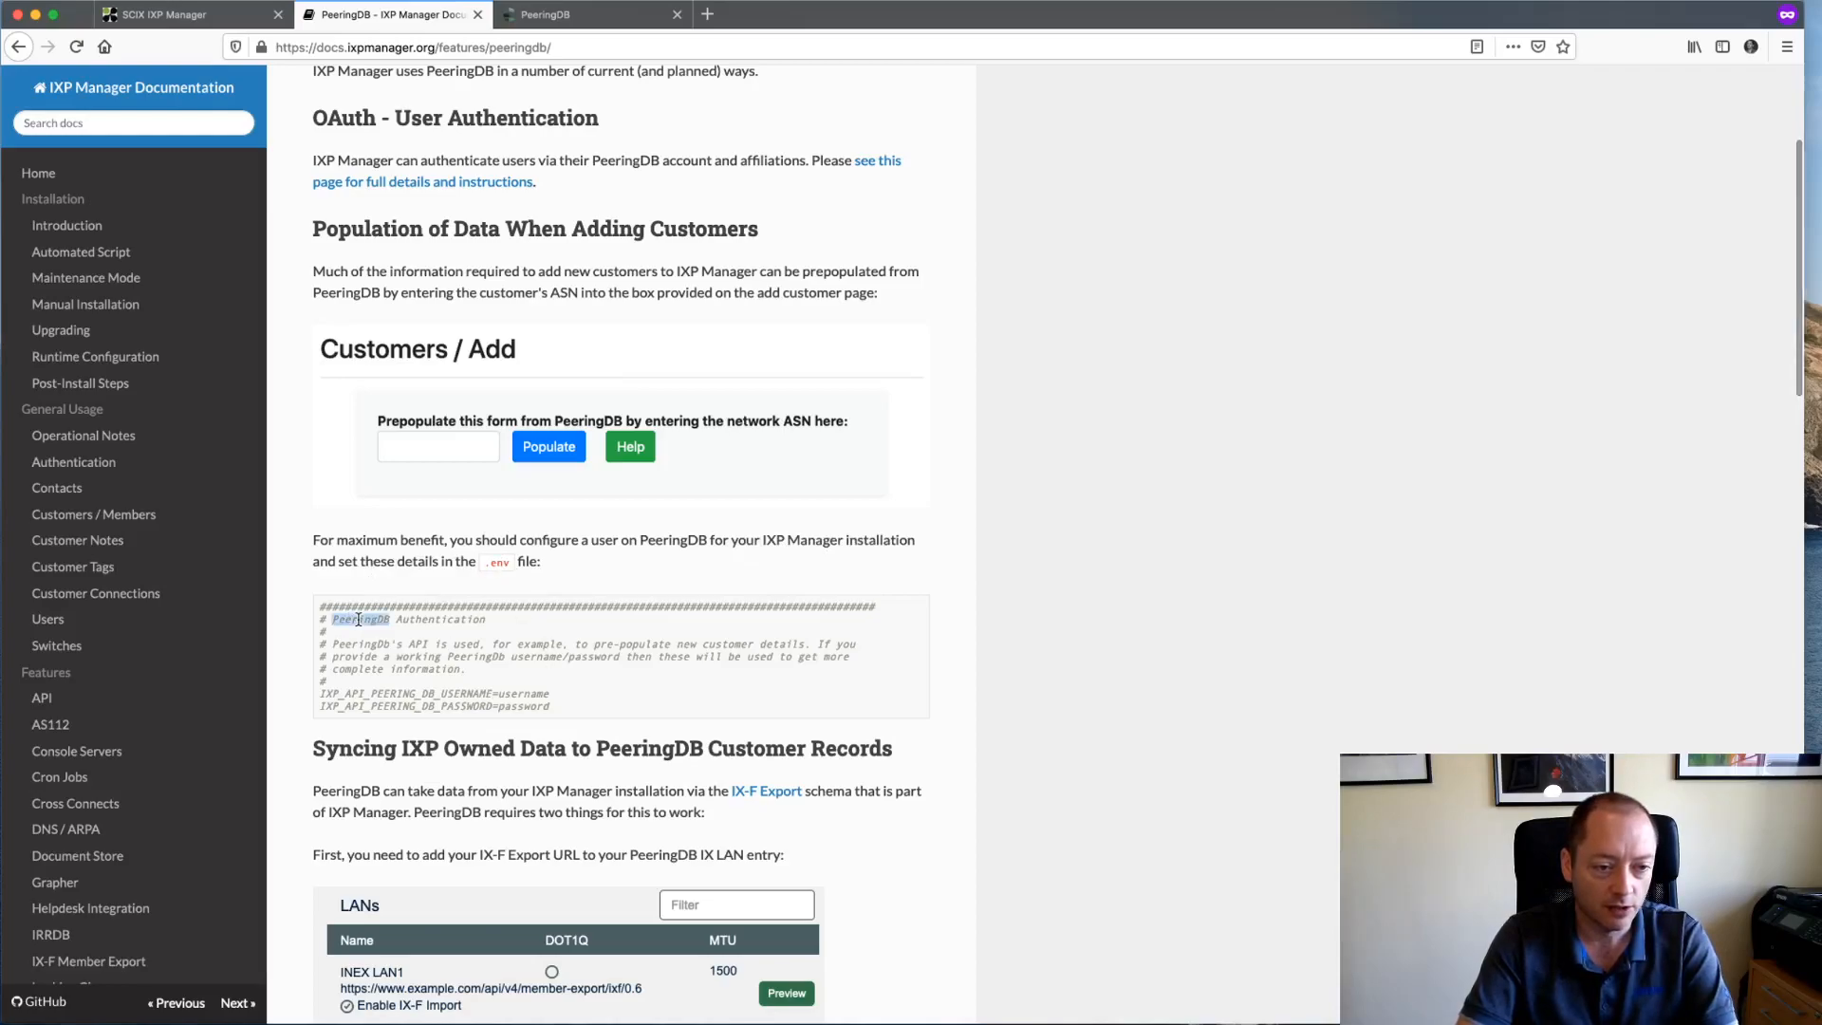
- Reopen .env.example in joe and search it for 'PeeringDB'
key("super+Tab")
key("Up")
key("Return")
key("Page_Up")
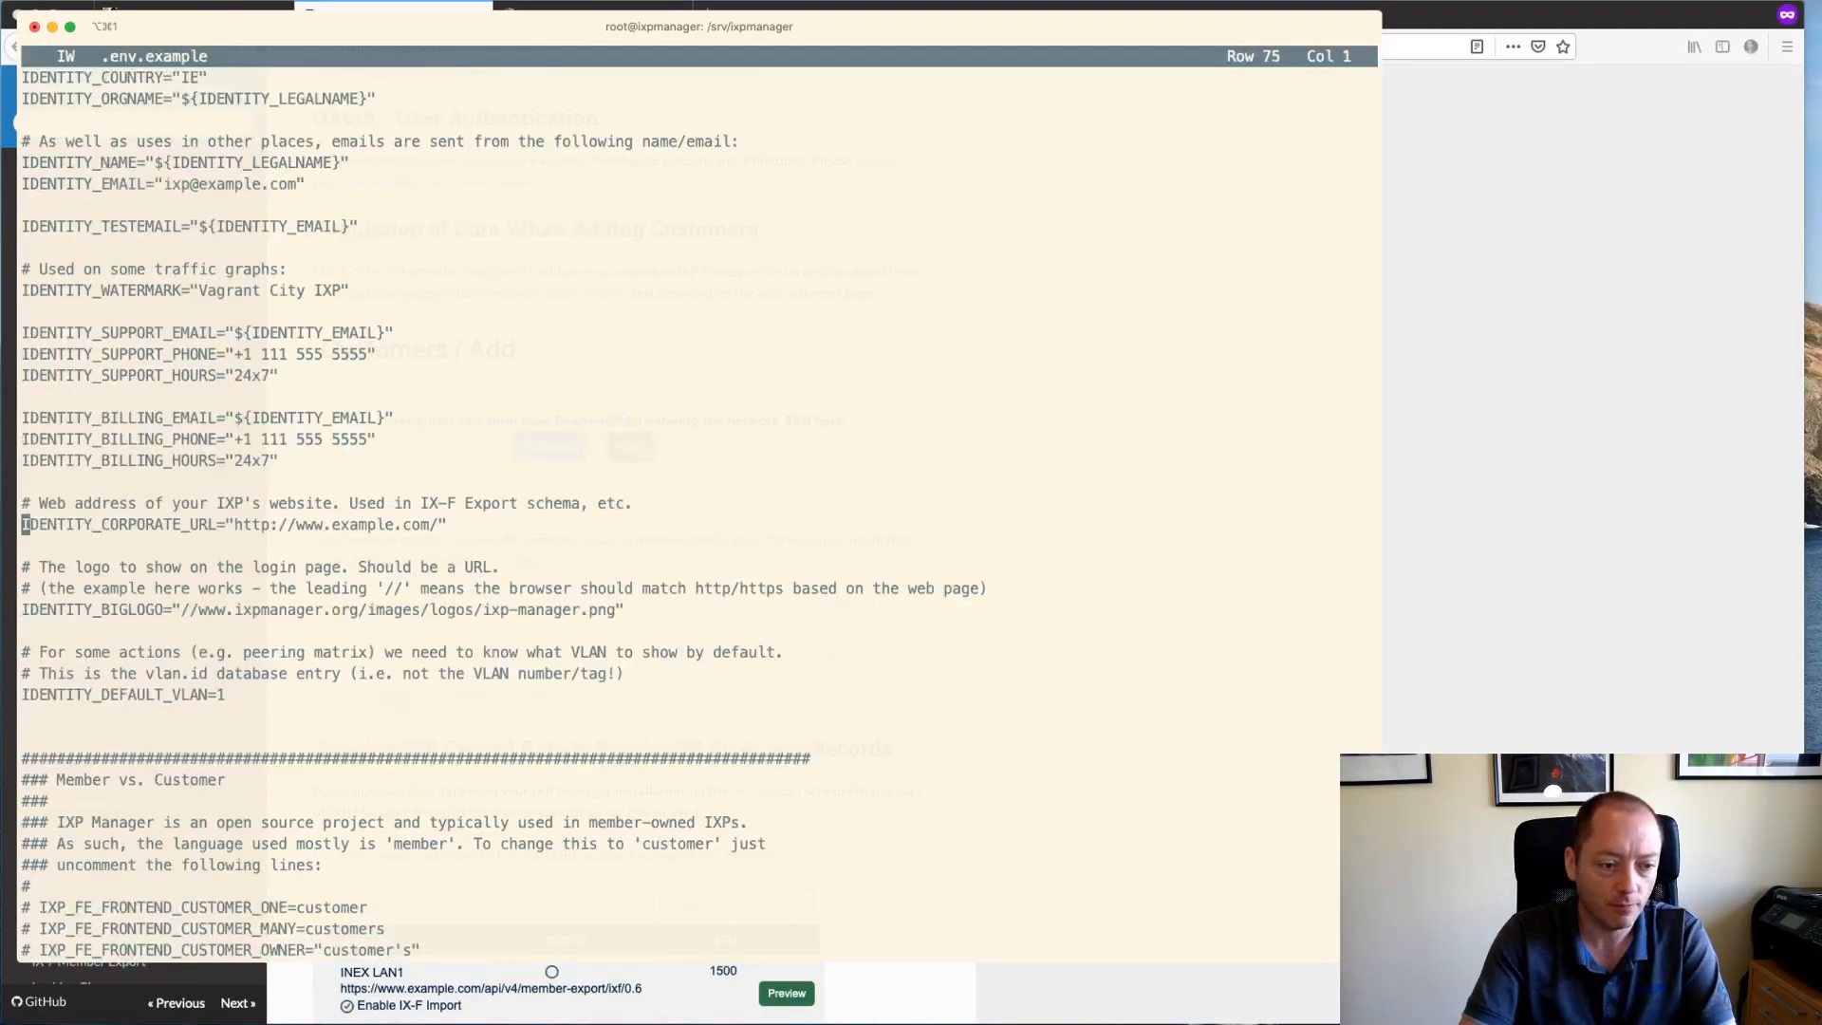
key("Page_Up")
key("Page_Up")
key("ctrl+k")
key("f")
key("super+v")
key("Return")
key("Return")
- Toggle the # on both IXP_API_PEERING_DB username and password lines, leaving them commented out
key("Down")
key("Down")
key("Down")
key("Down")
key("Down")
key("Down")
key("Home")
key("Delete")
key("Delete")
key("Down")
key("Delete")
key("Delete")
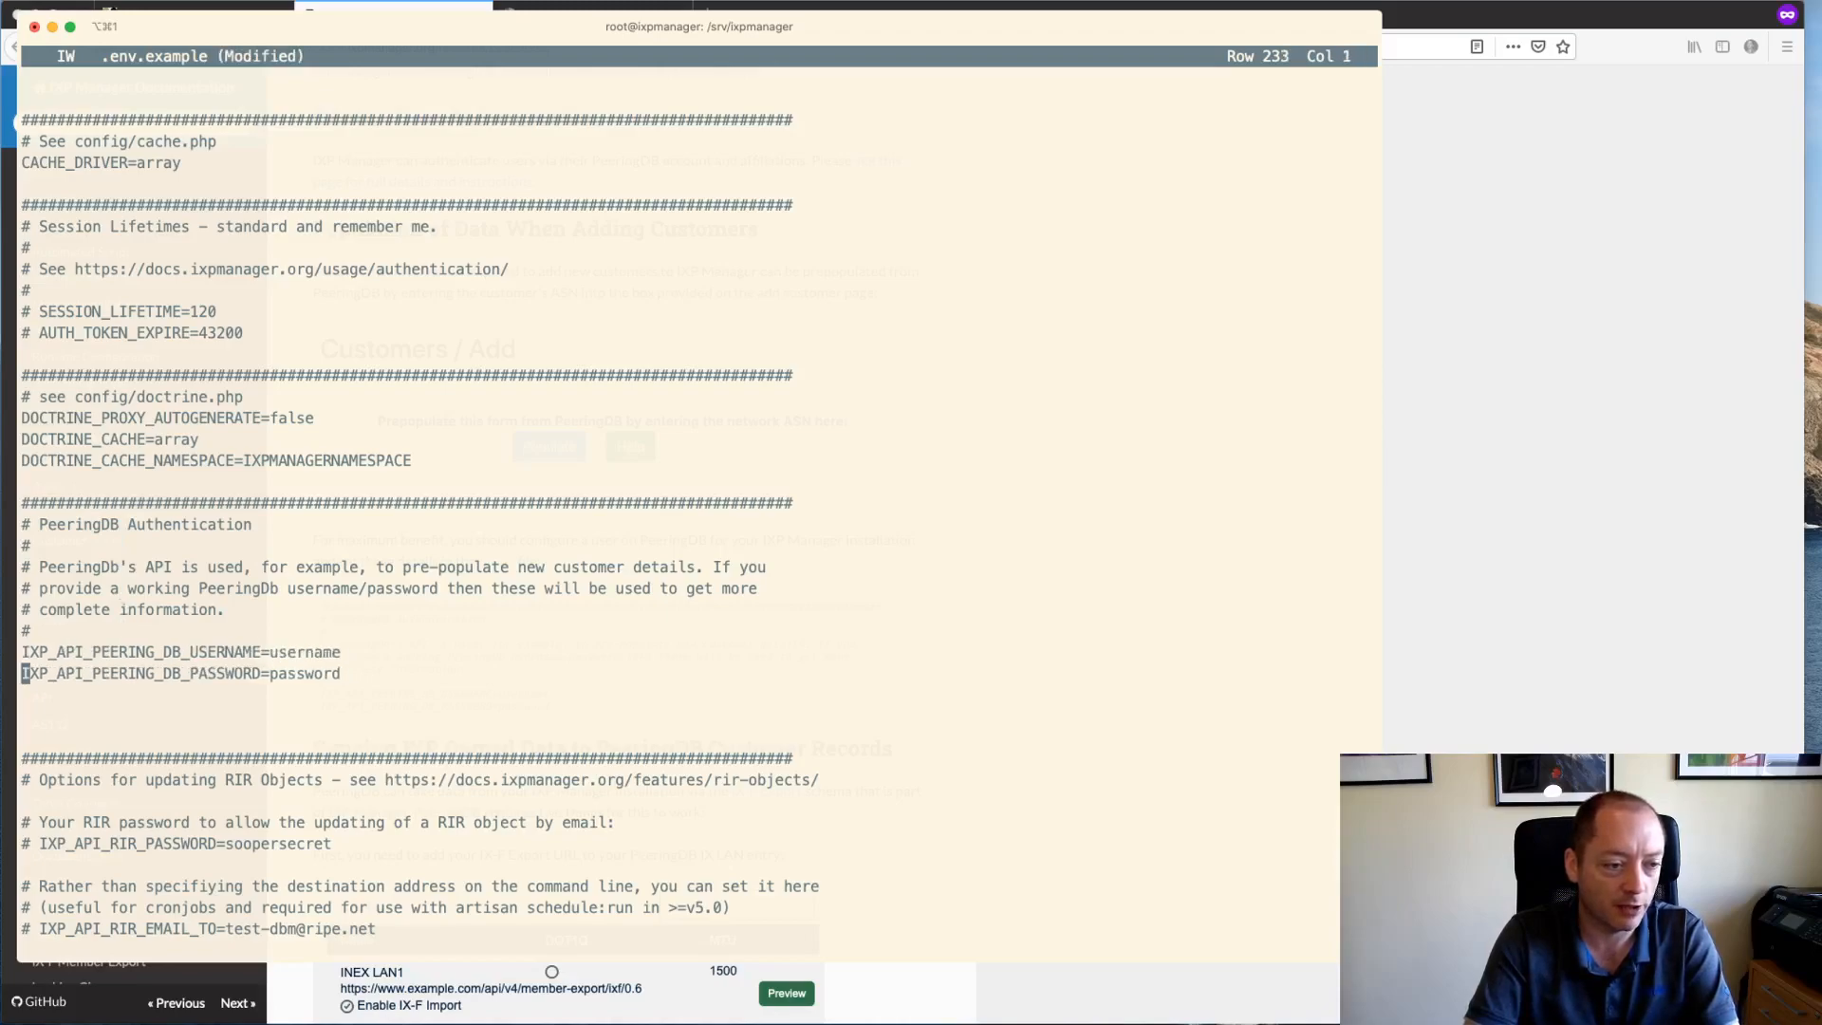
key("Up")
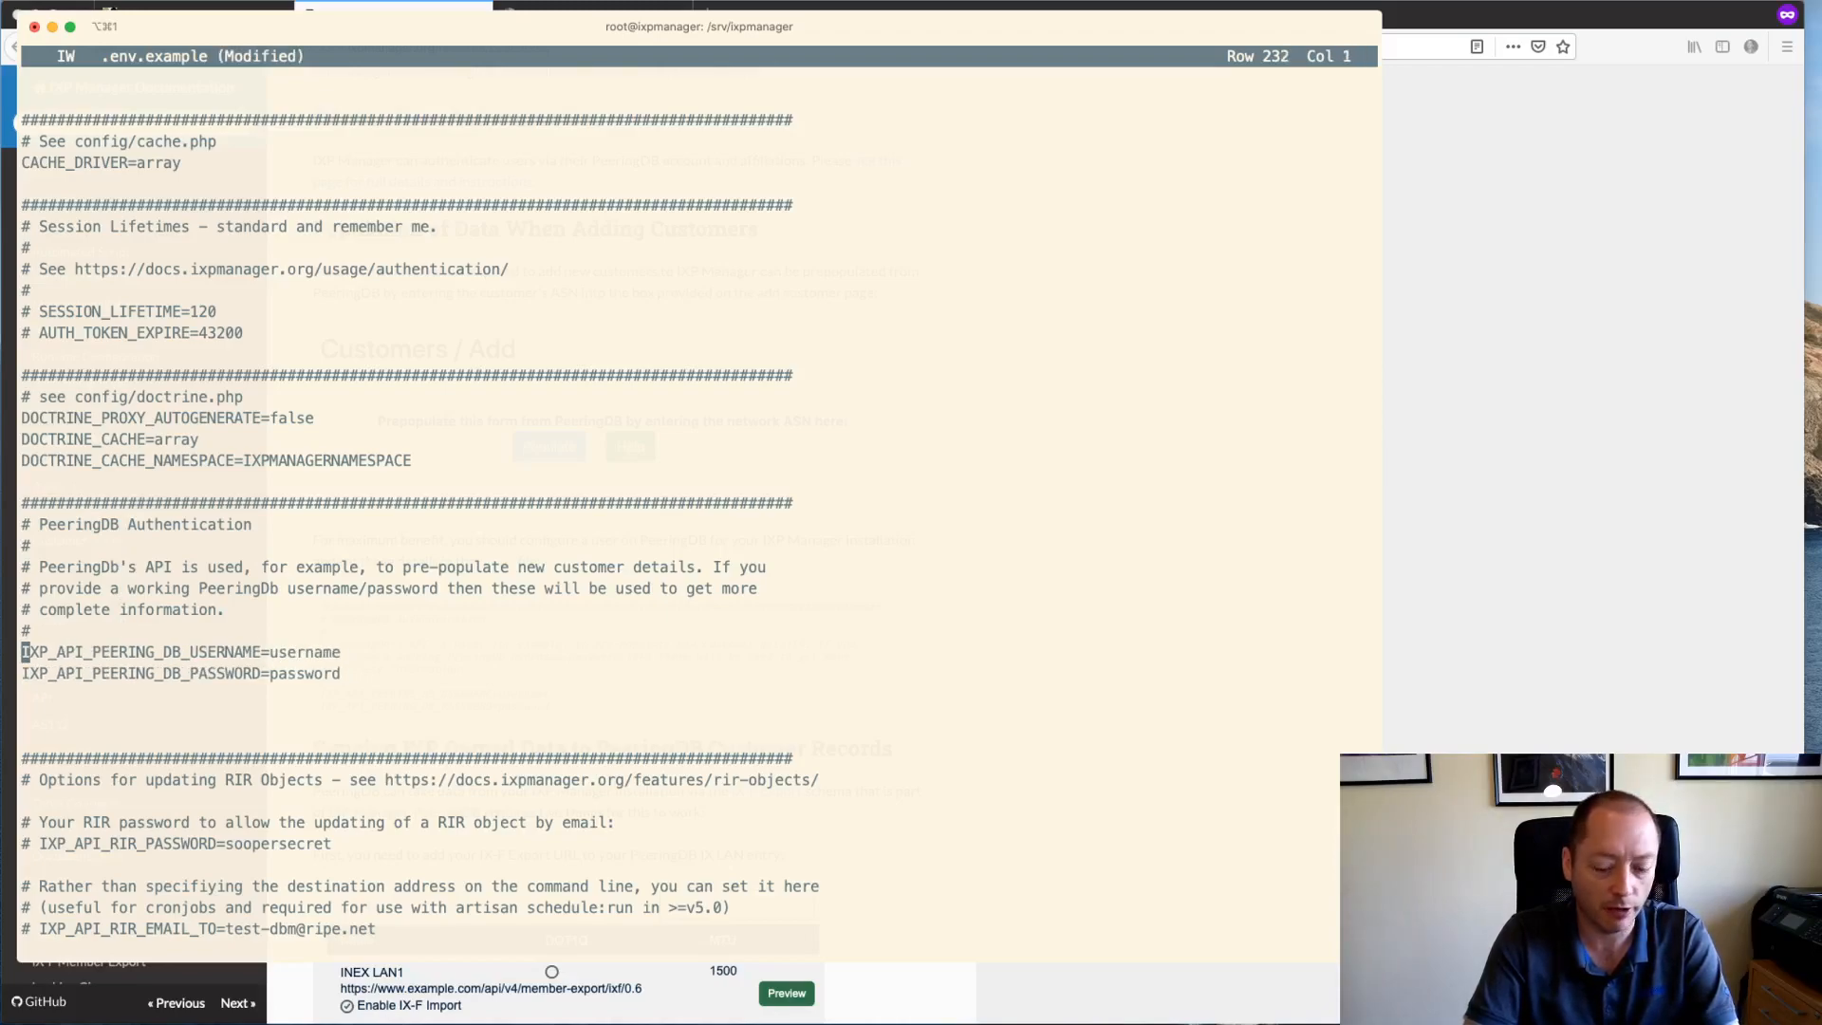
key("Down")
key("Up")
type("#")
key("Down")
key("Home")
type("#")
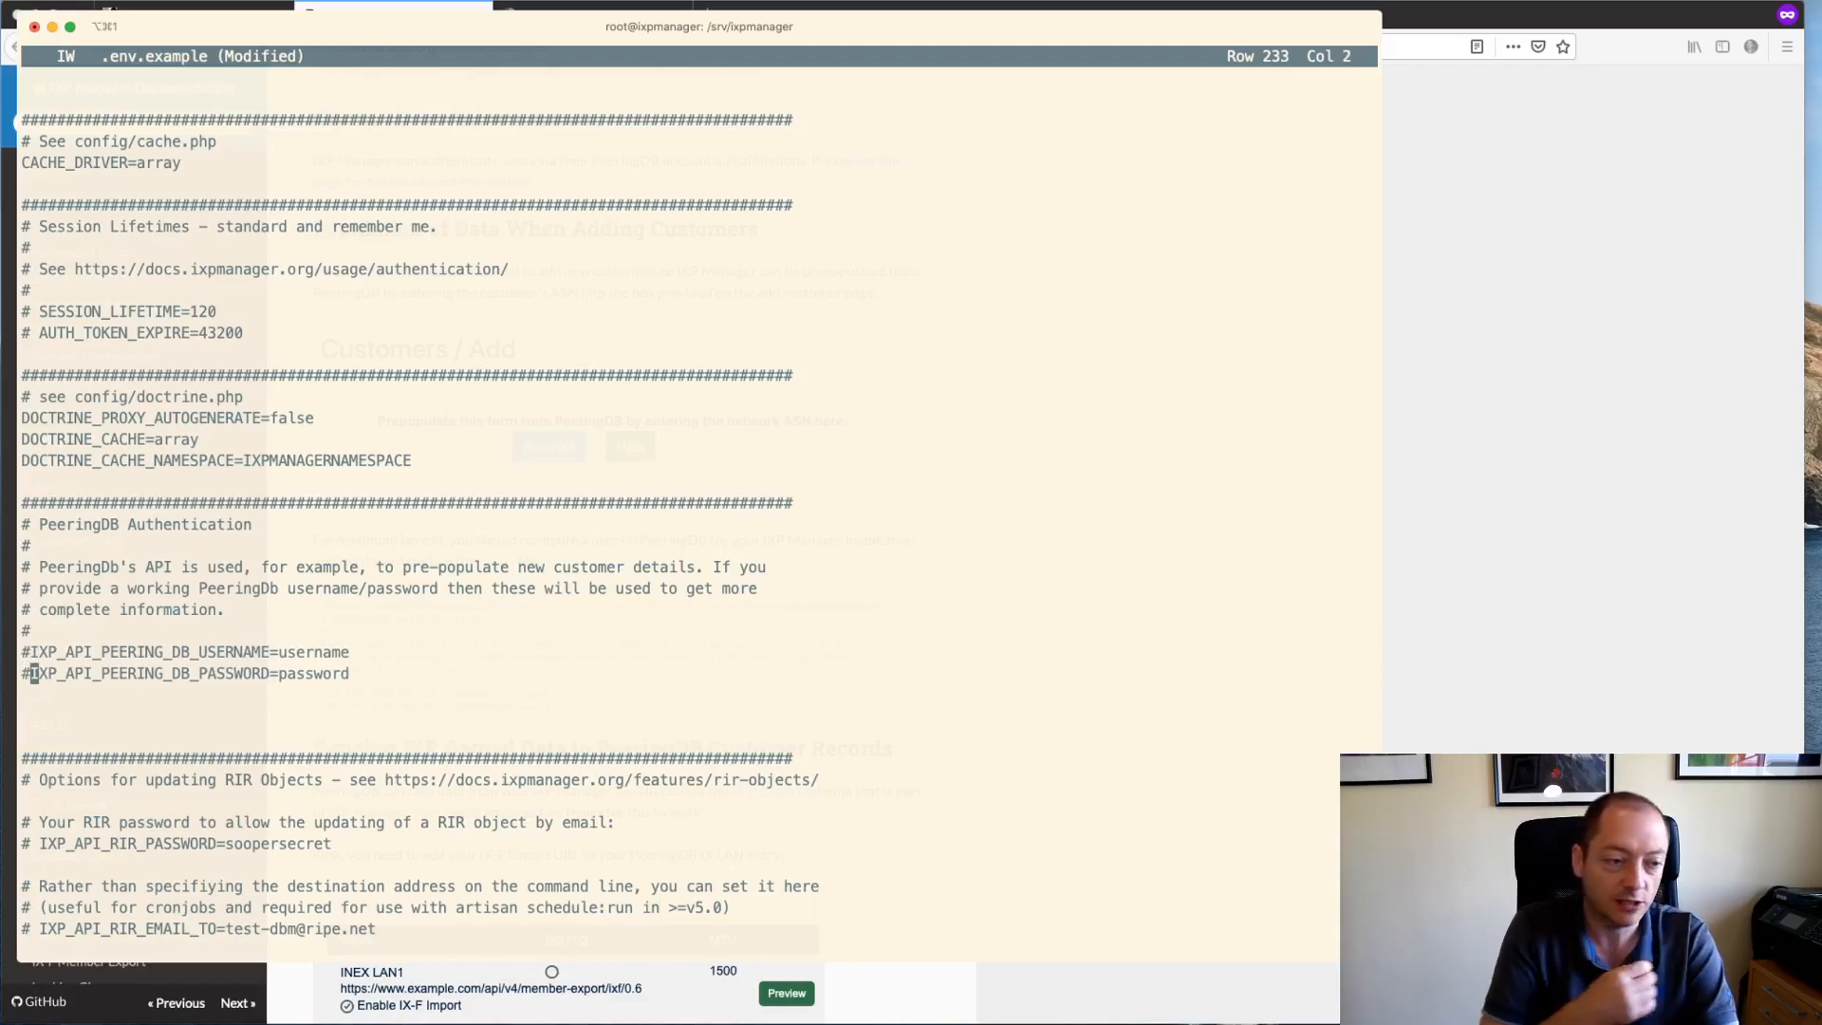
- Save .env.example, quit joe, and return to the browser
key("ctrl+k")
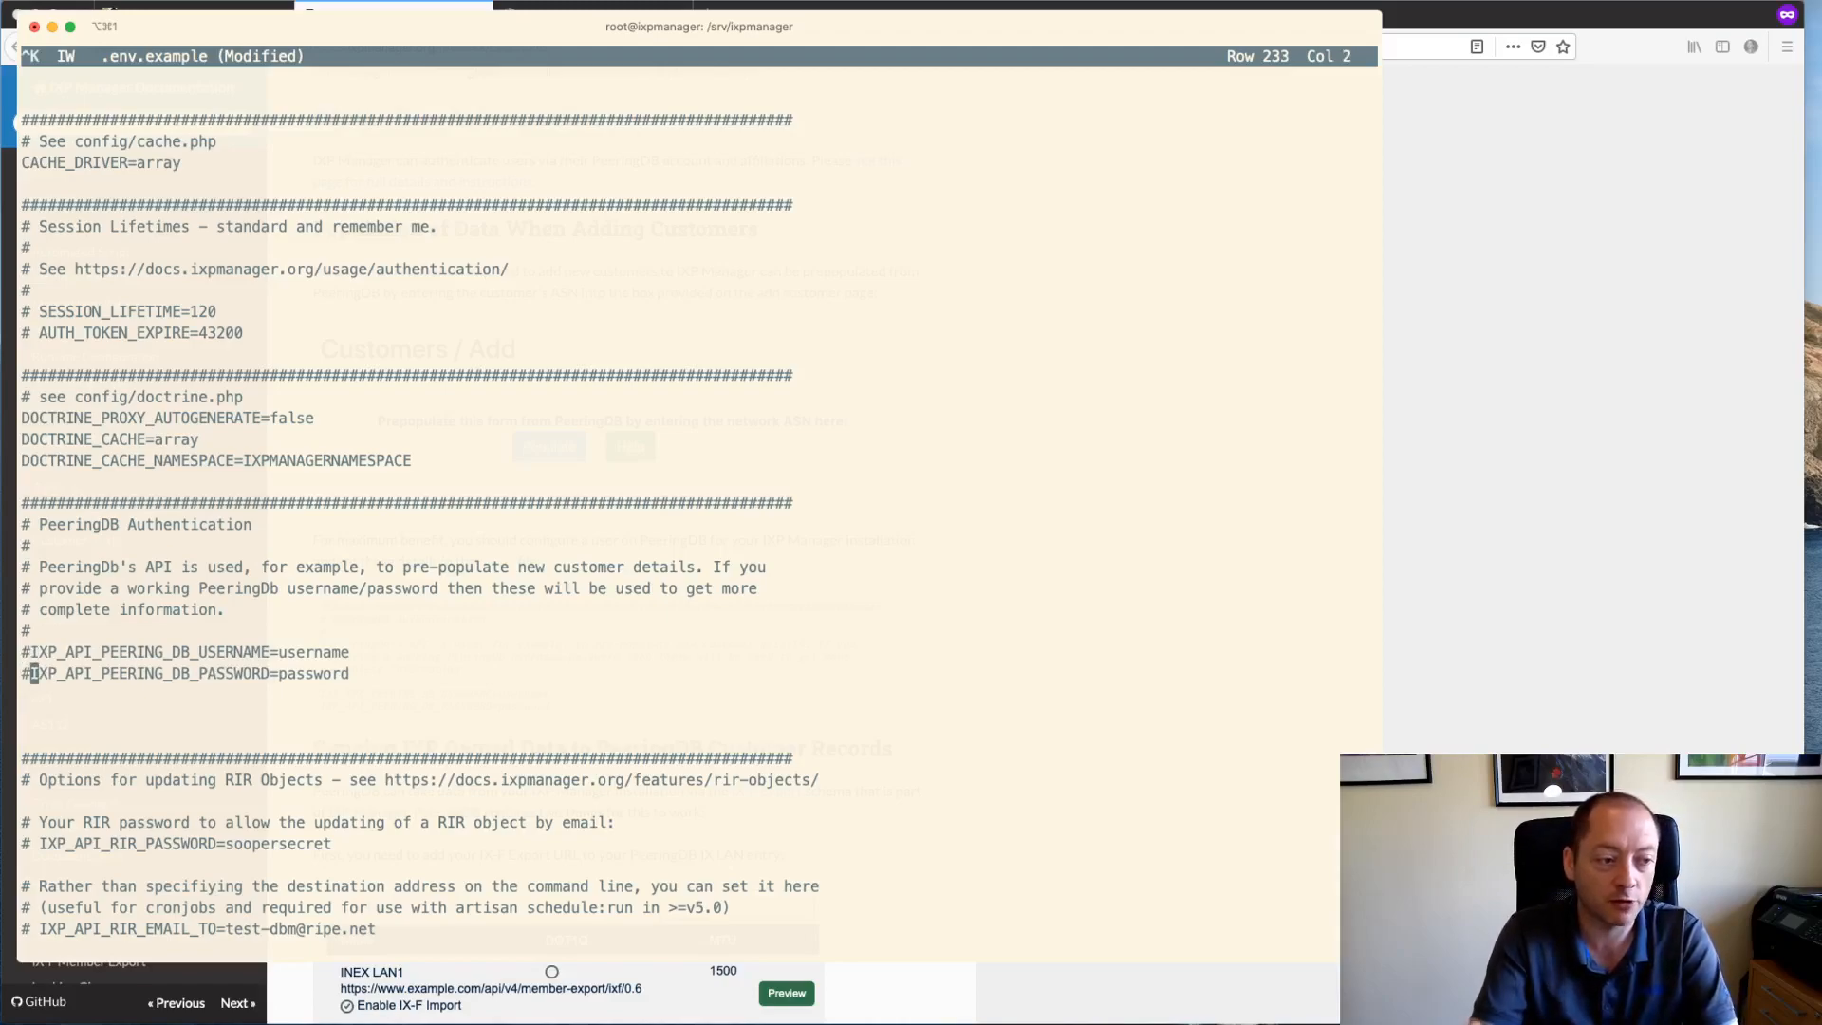
key("x")
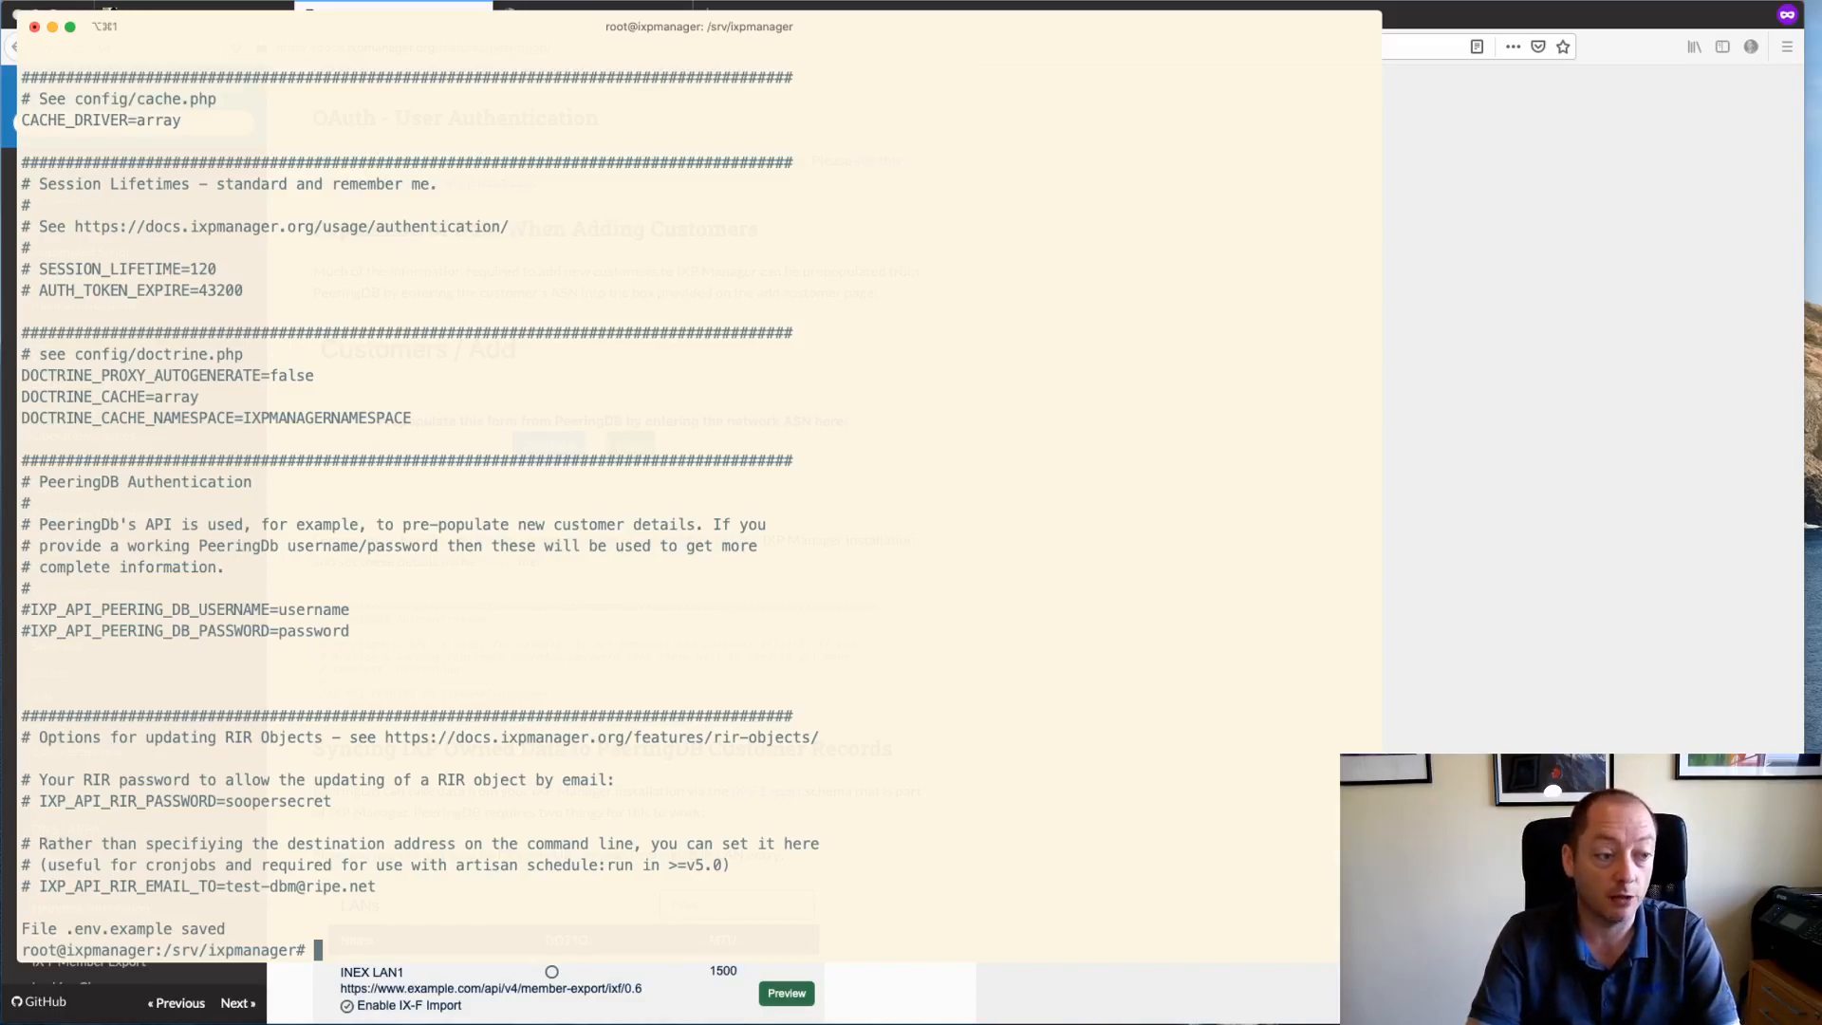
key("super+Tab")
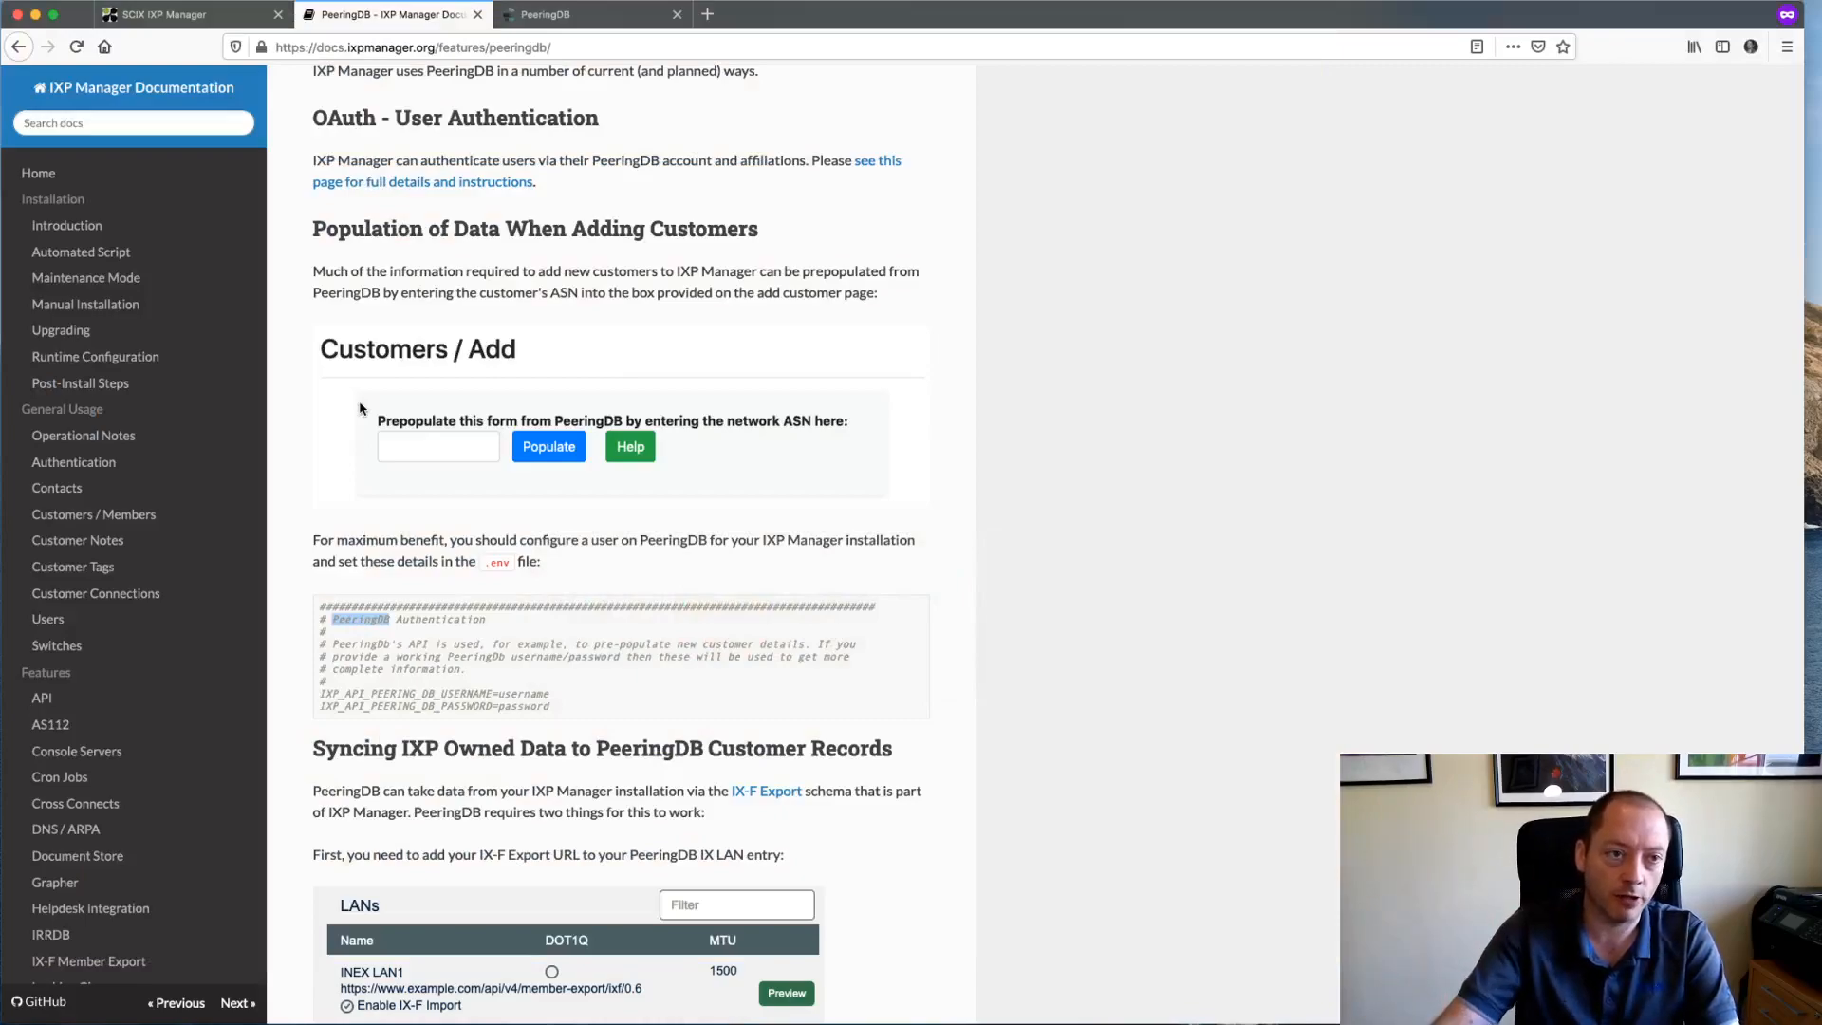
- Return to the SCIX add-customer form for Facebook Inc, AS 32934, and turn on field help text
key("ctrl+shift+Tab")
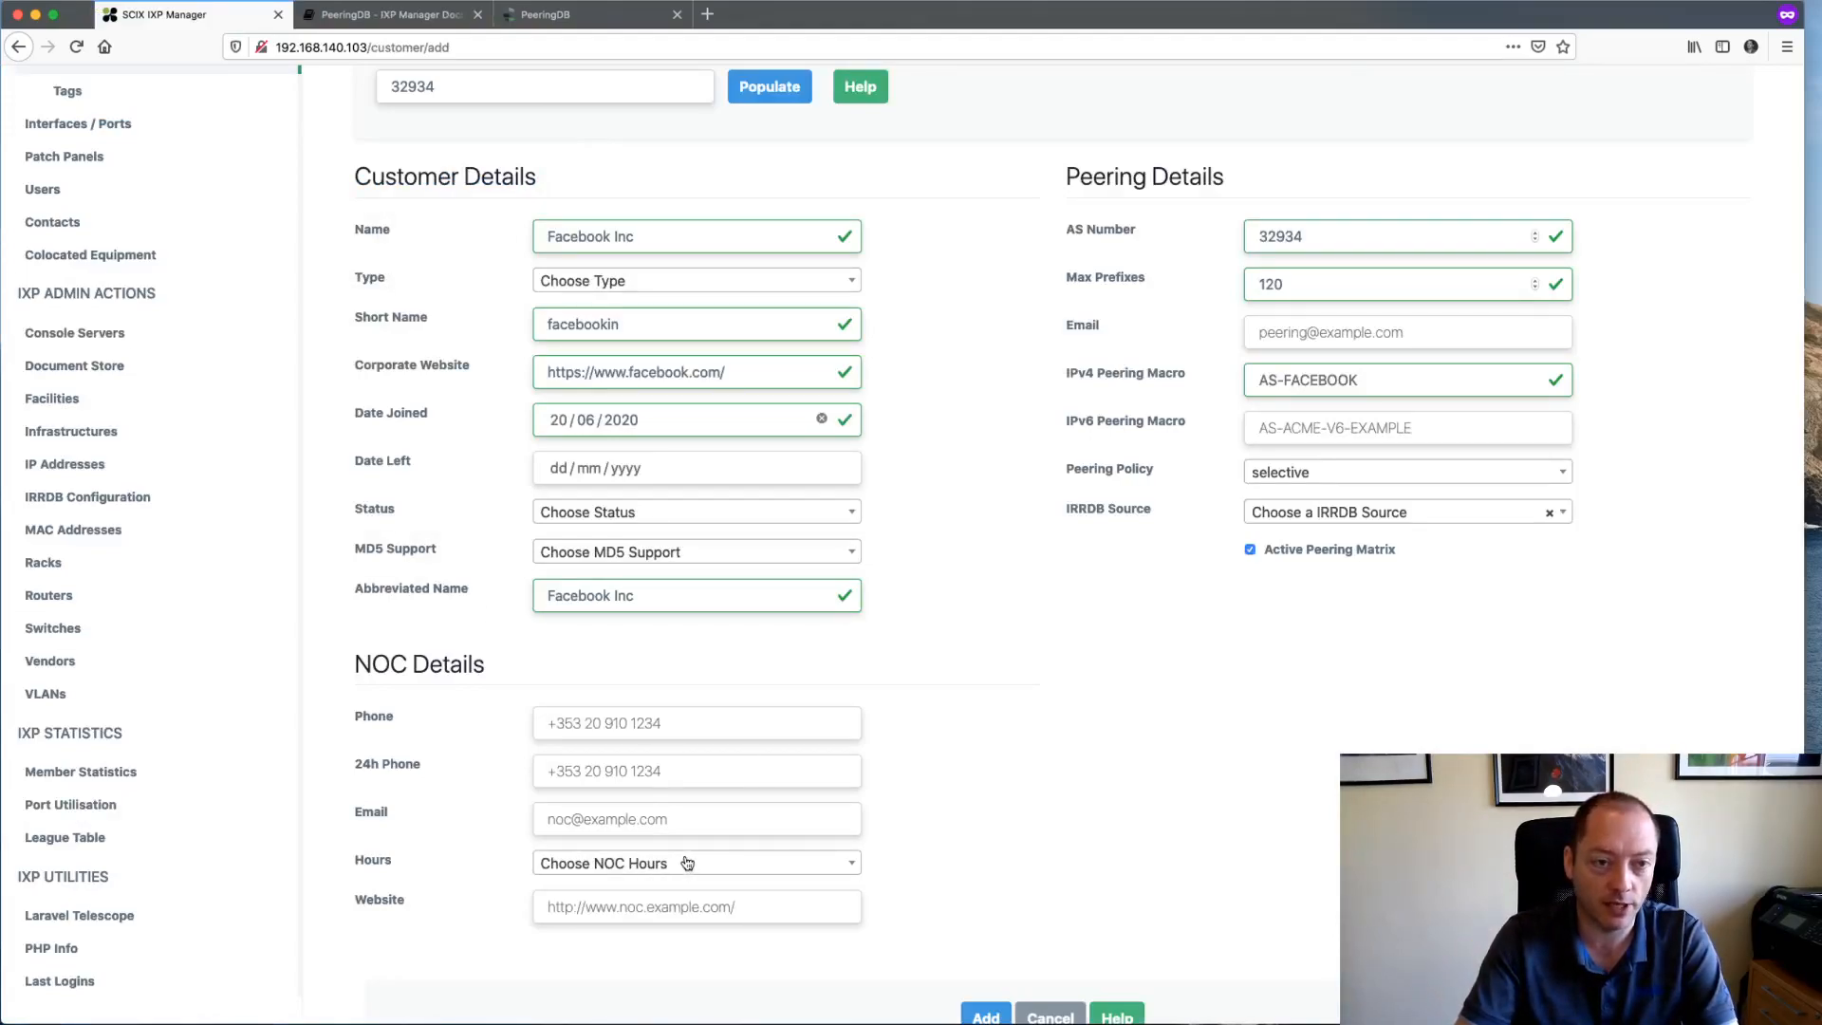
scroll(977, 671, "up", 1)
scroll(974, 671, "down", 2)
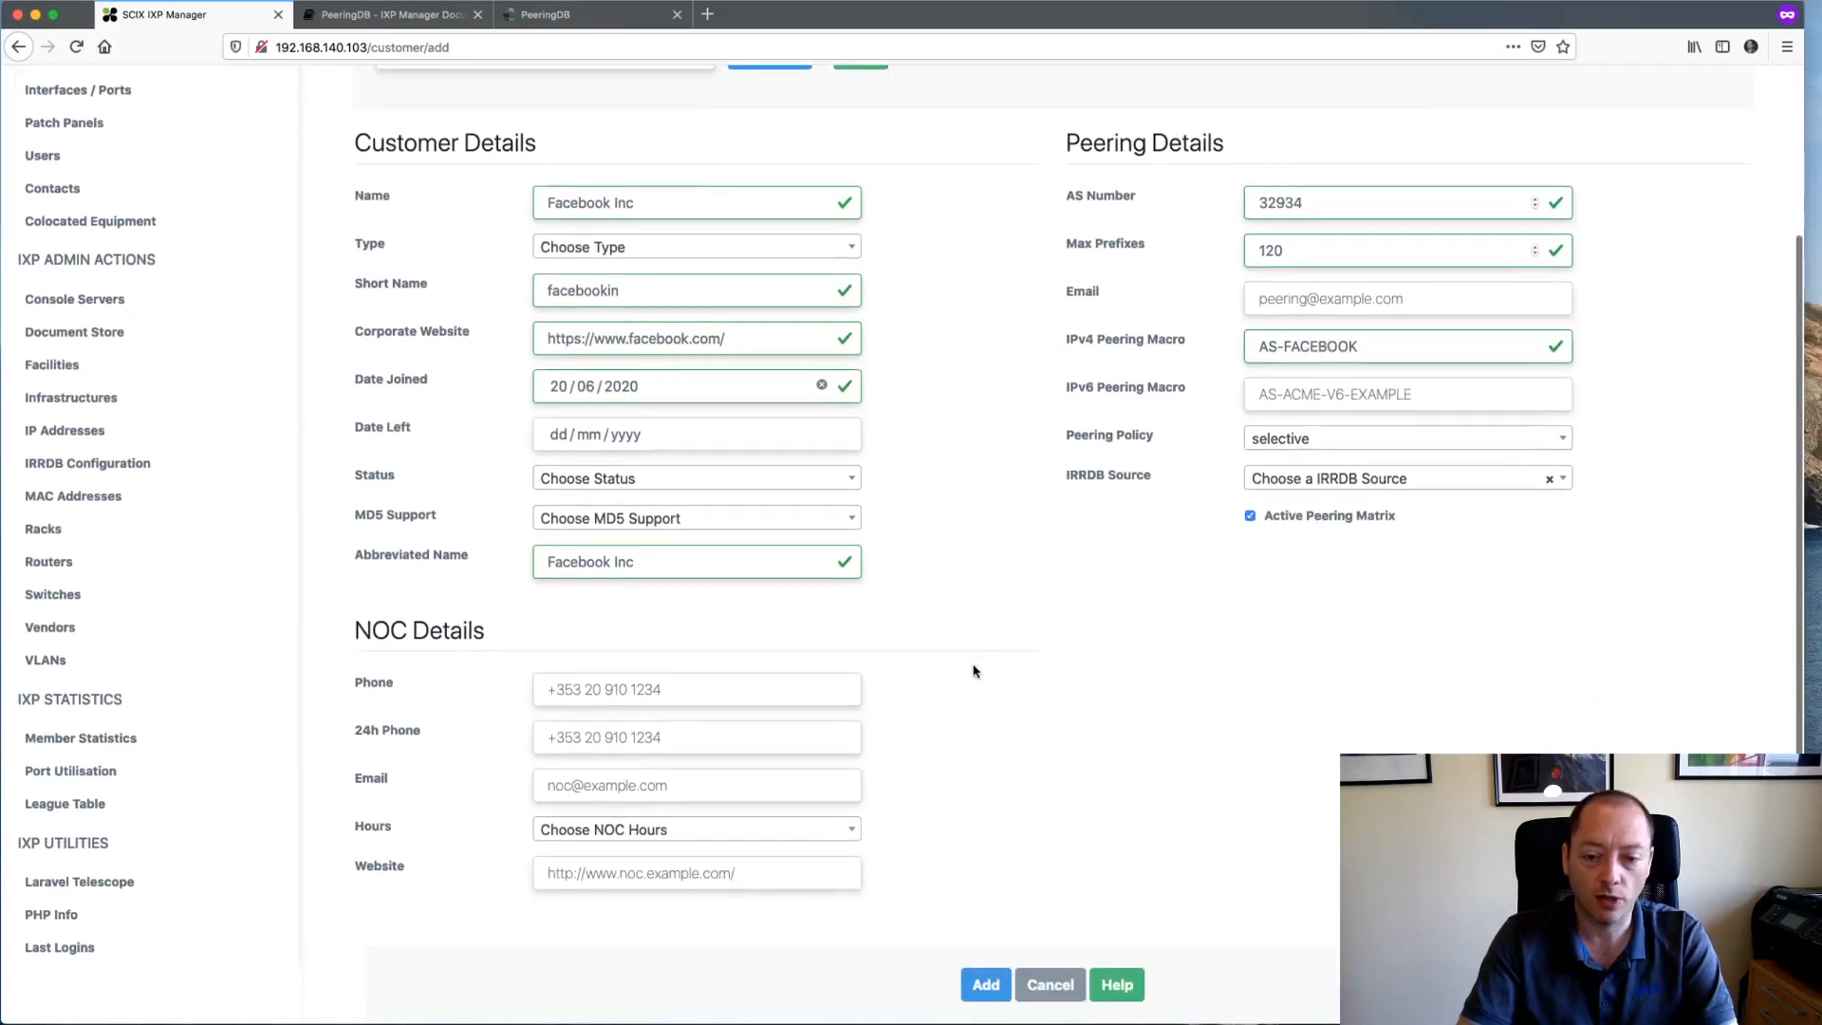
scroll(973, 671, "down", 1)
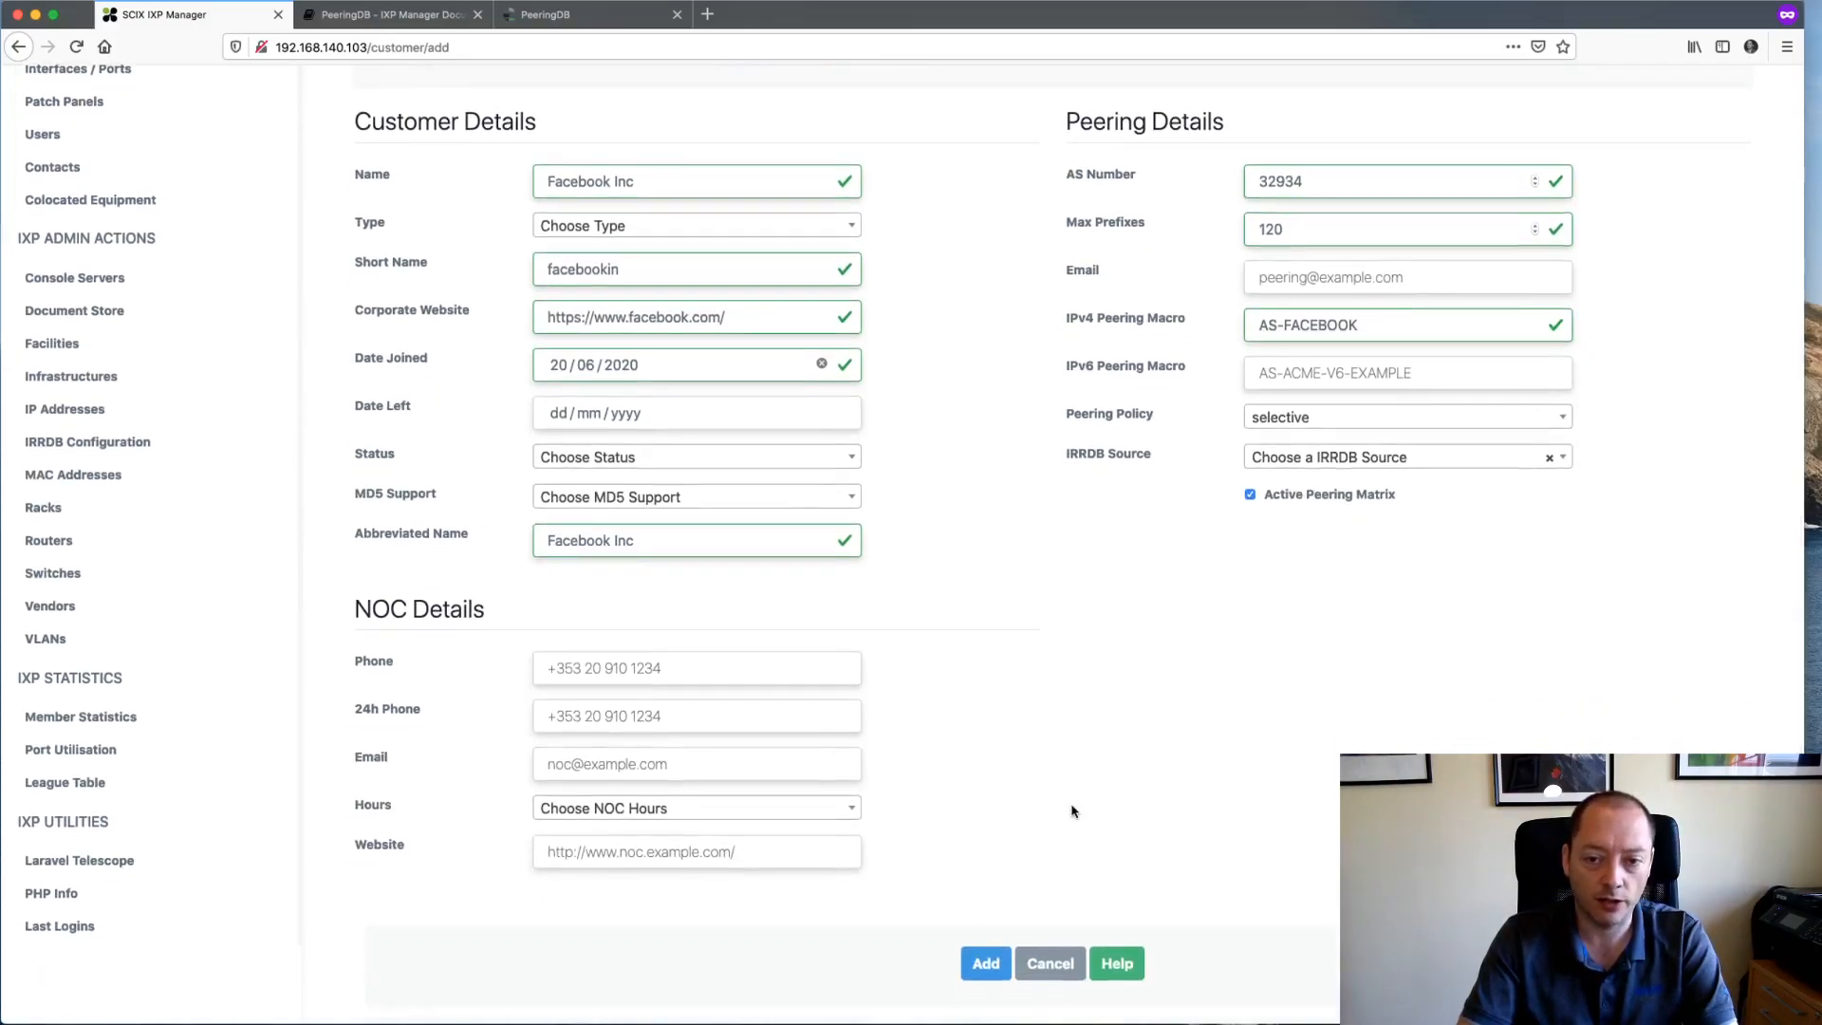
left_click(1123, 971)
scroll(1016, 747, "up", 2)
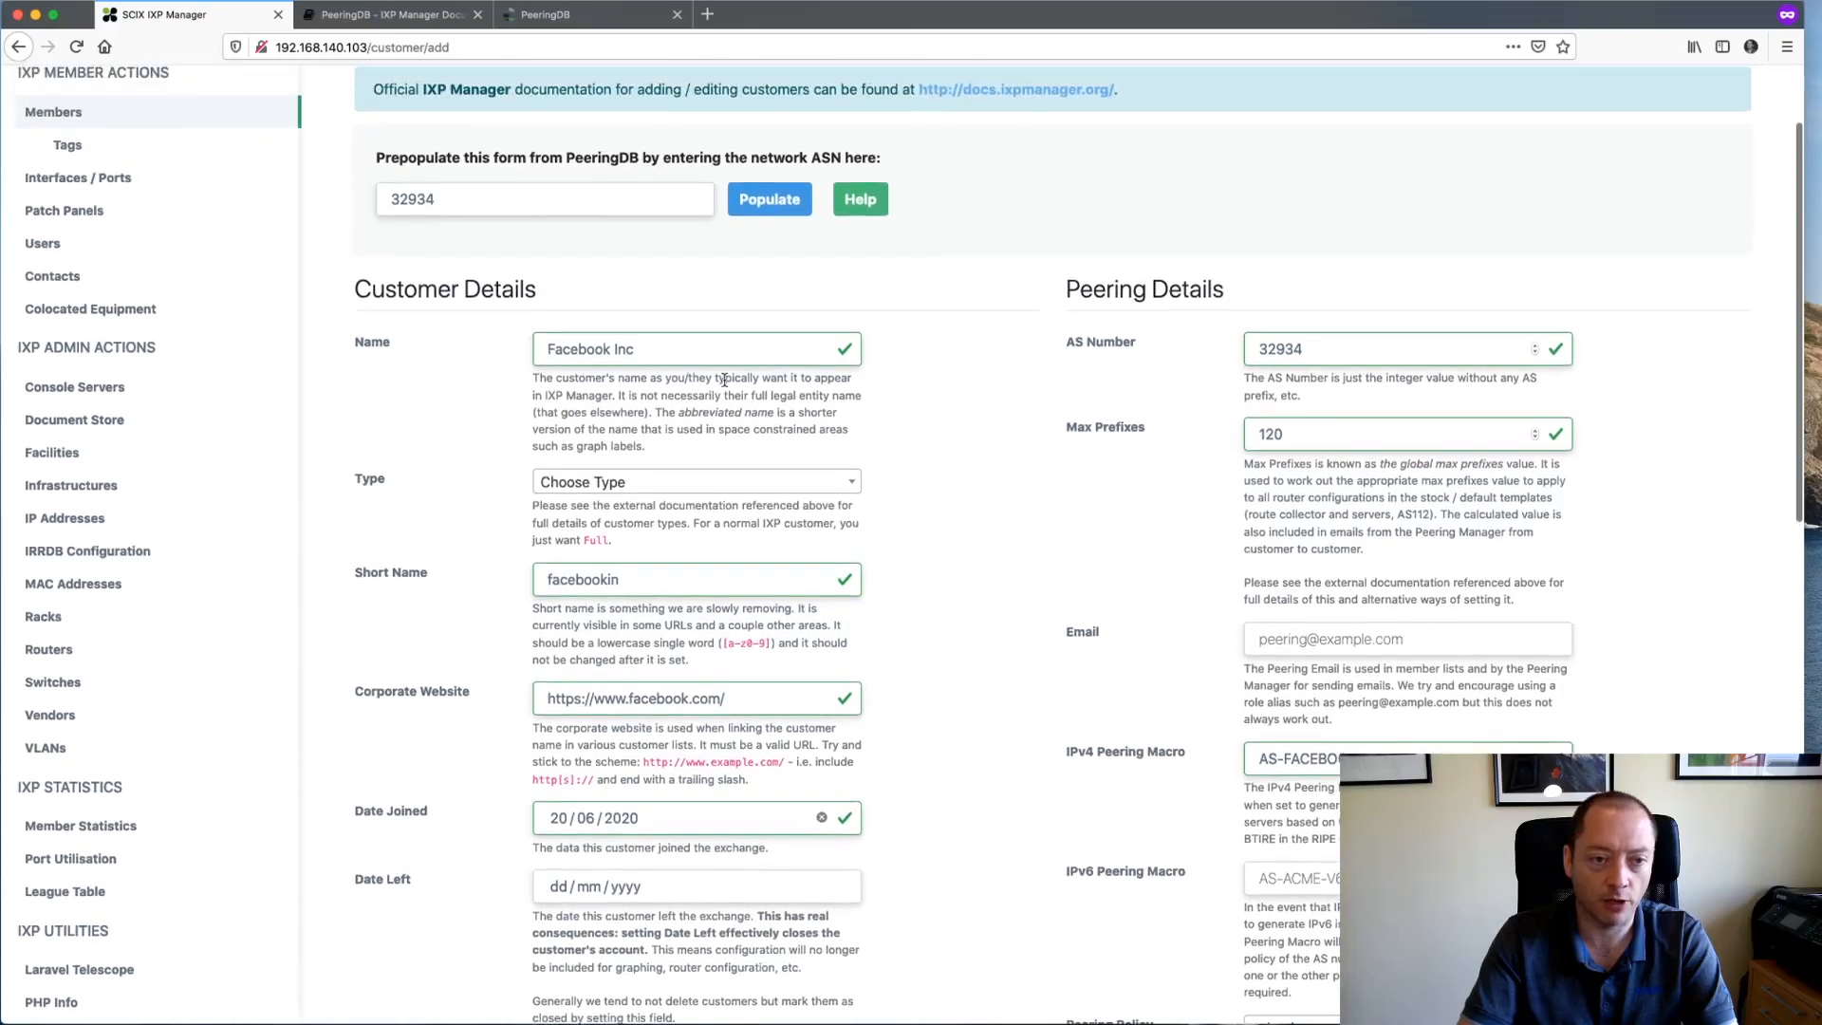
- Shorten the customer Name to Facebook and set the Type to Full
double_click(626, 349)
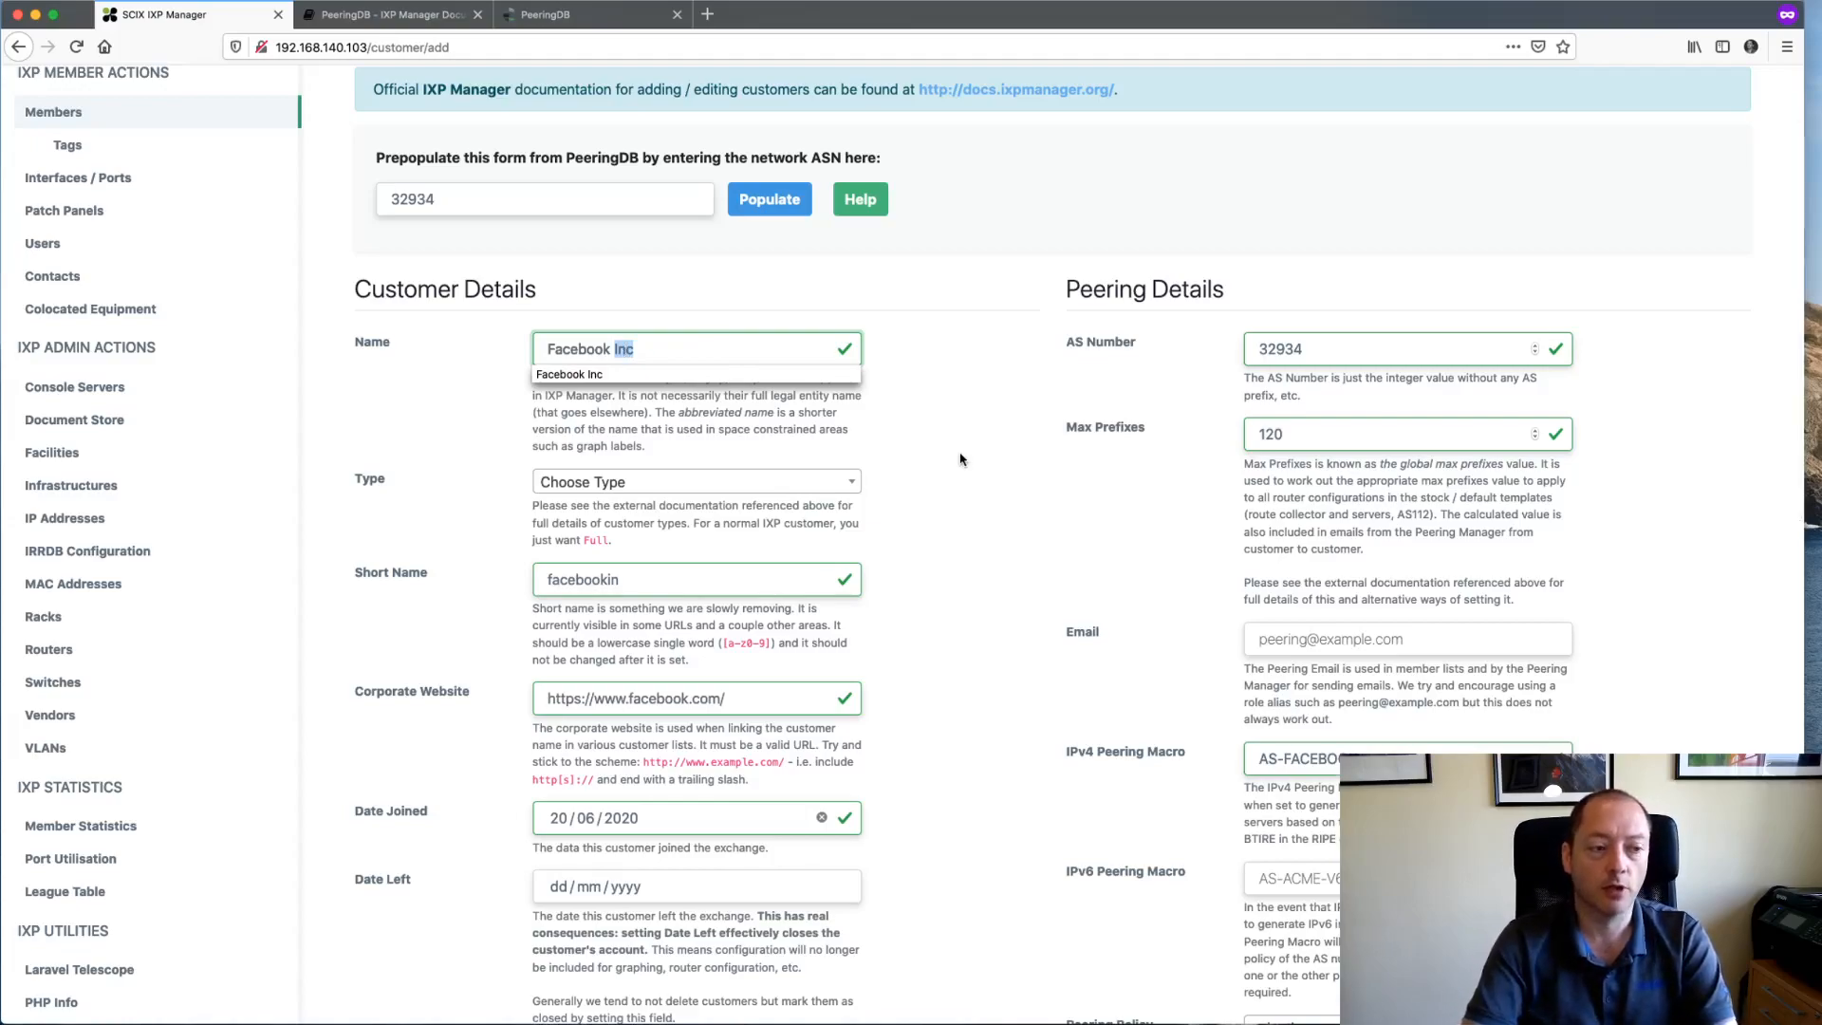
key("BackSpace")
key("BackSpace")
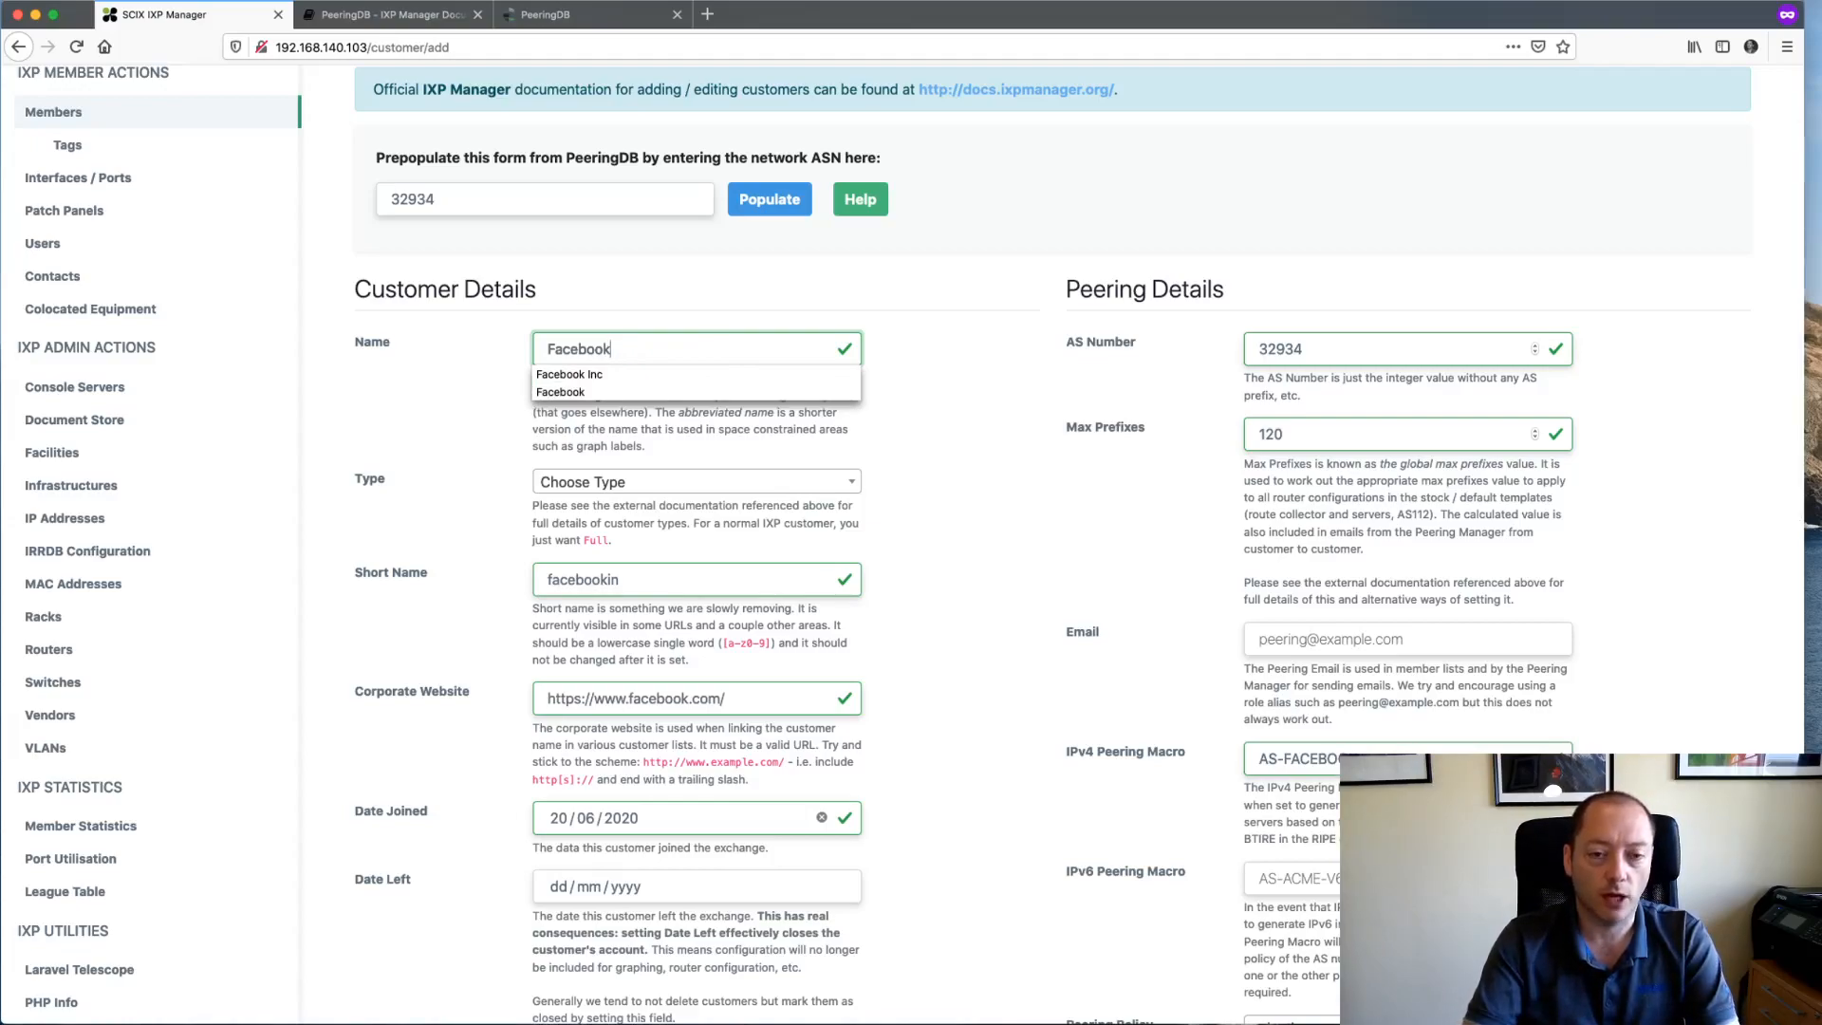
key("Tab")
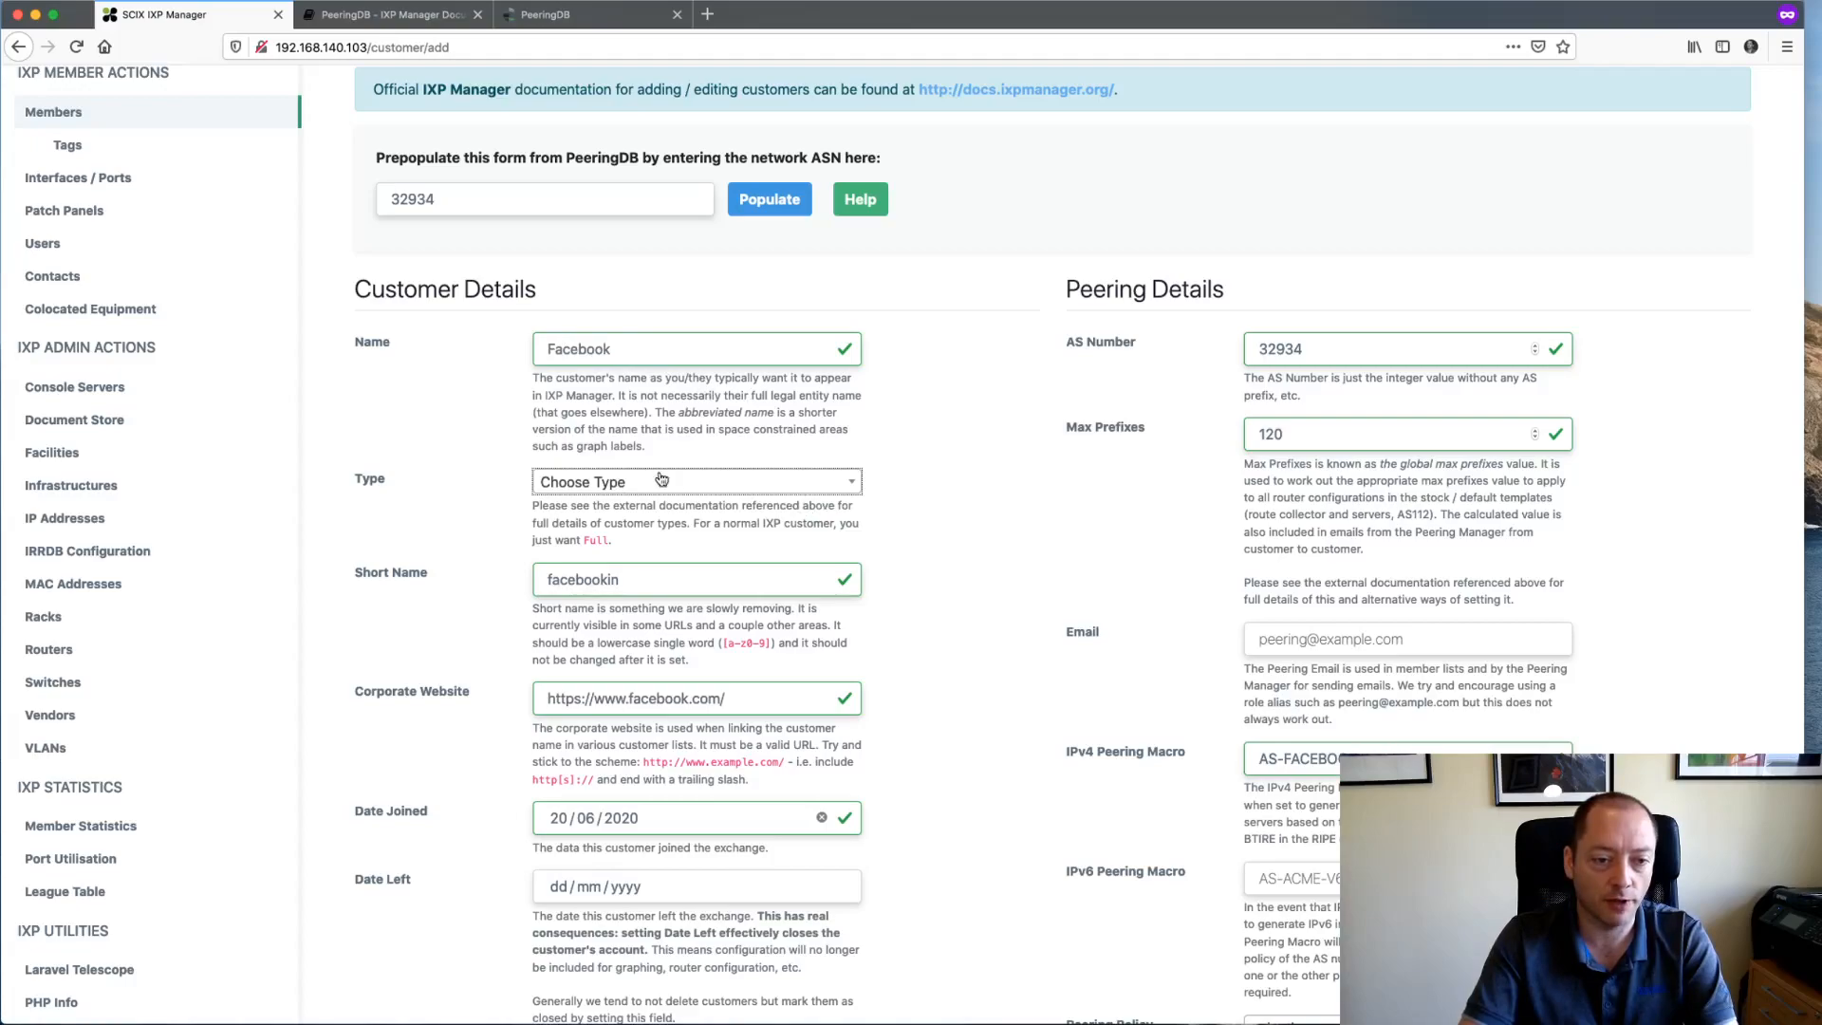
left_click(629, 485)
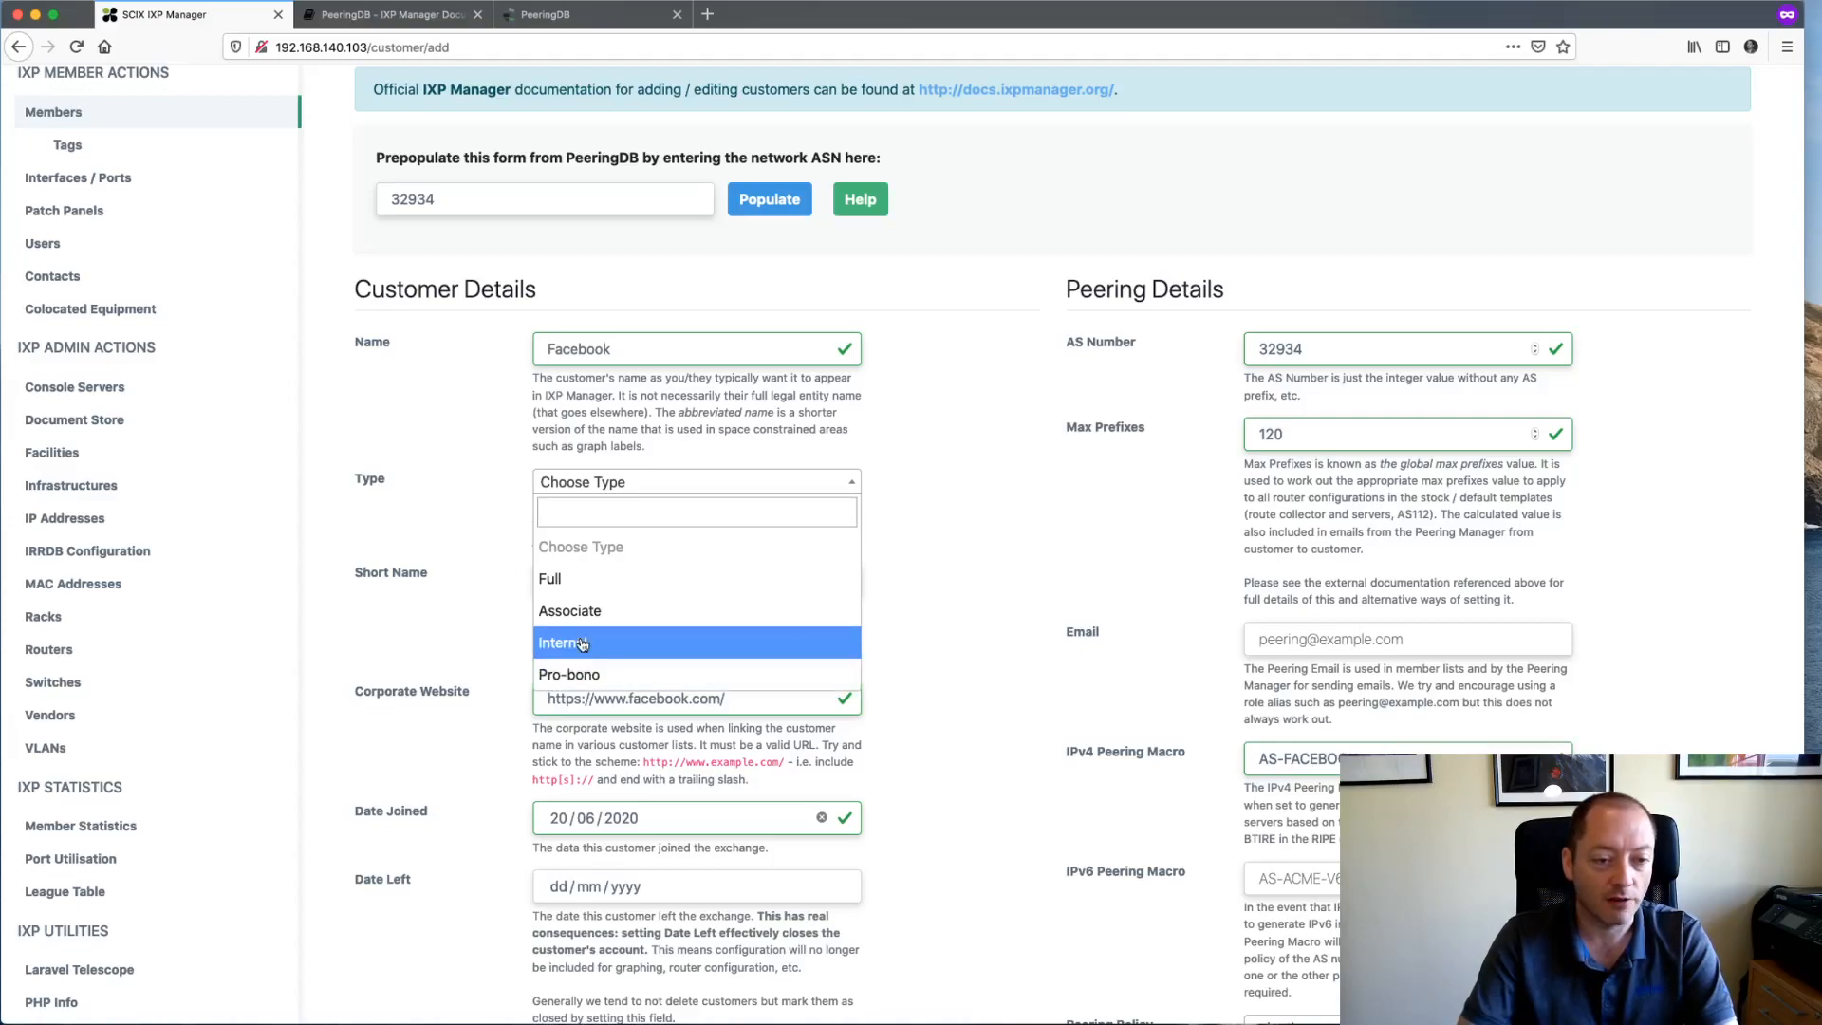
left_click(586, 591)
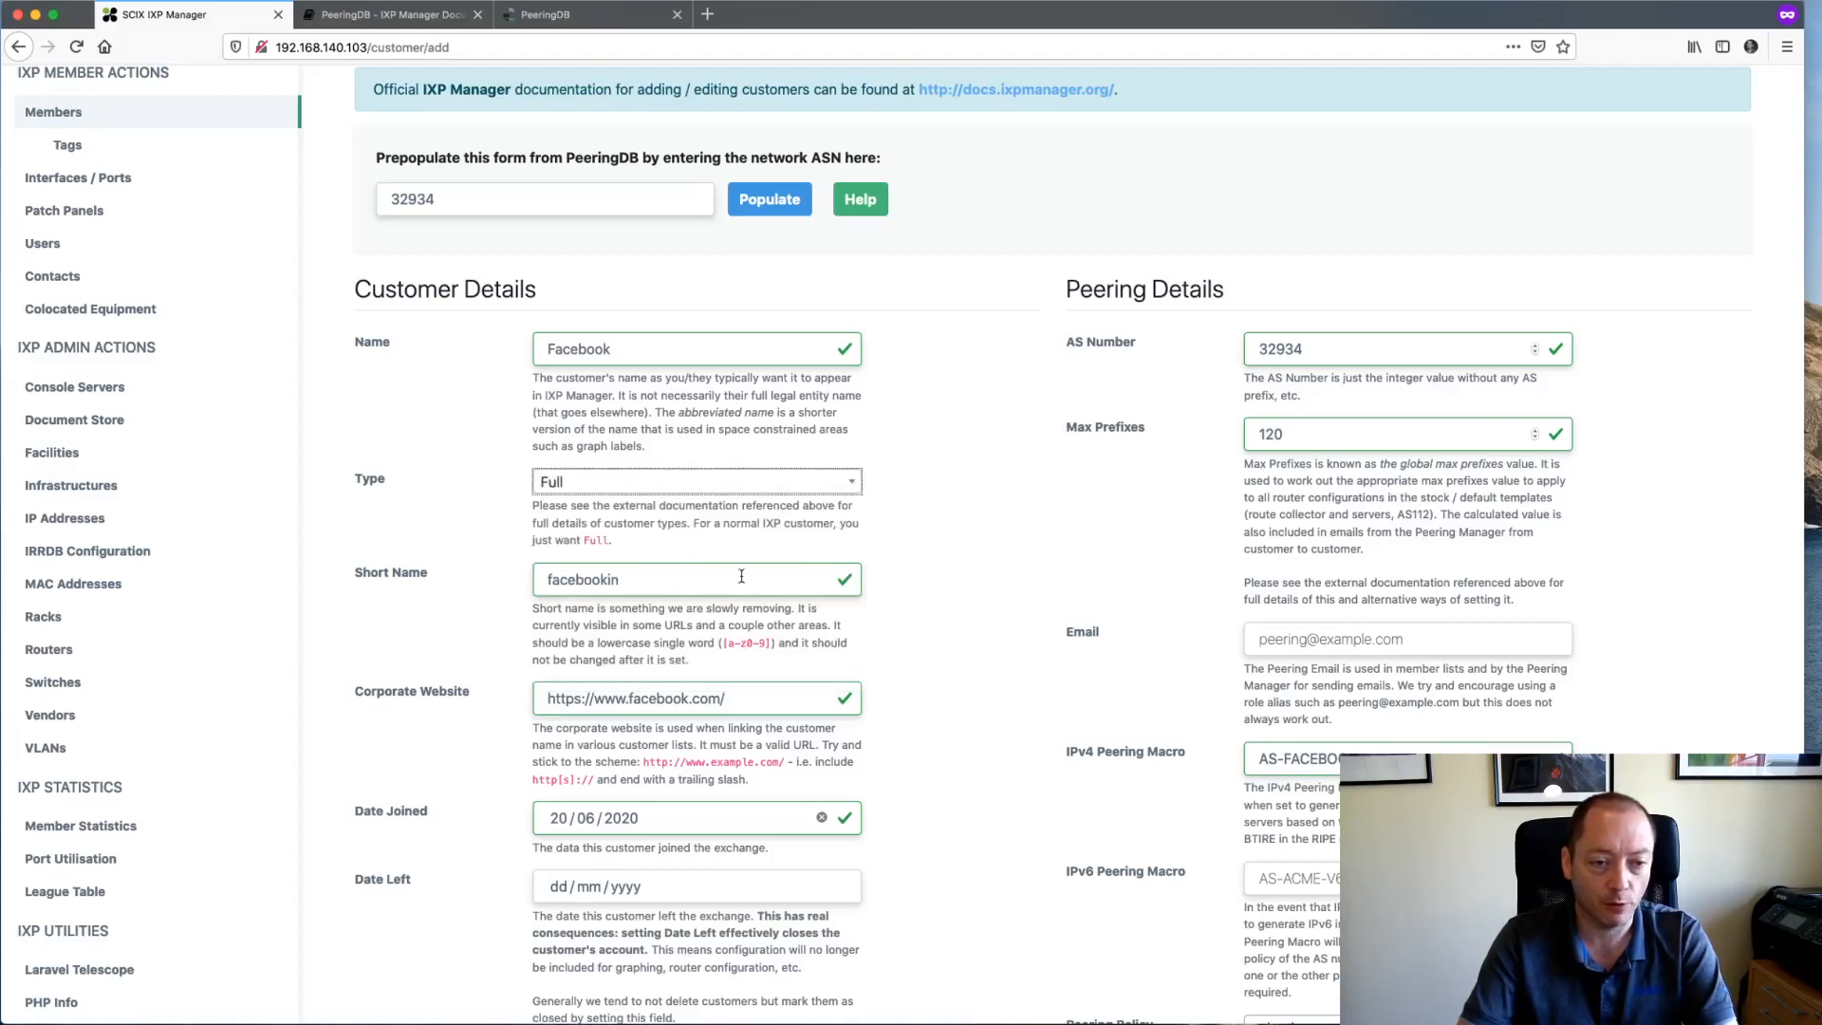
- Trim the Short Name to facebook, leaving the Corporate Website unchanged
scroll(472, 554, "down", 1)
left_click(700, 553)
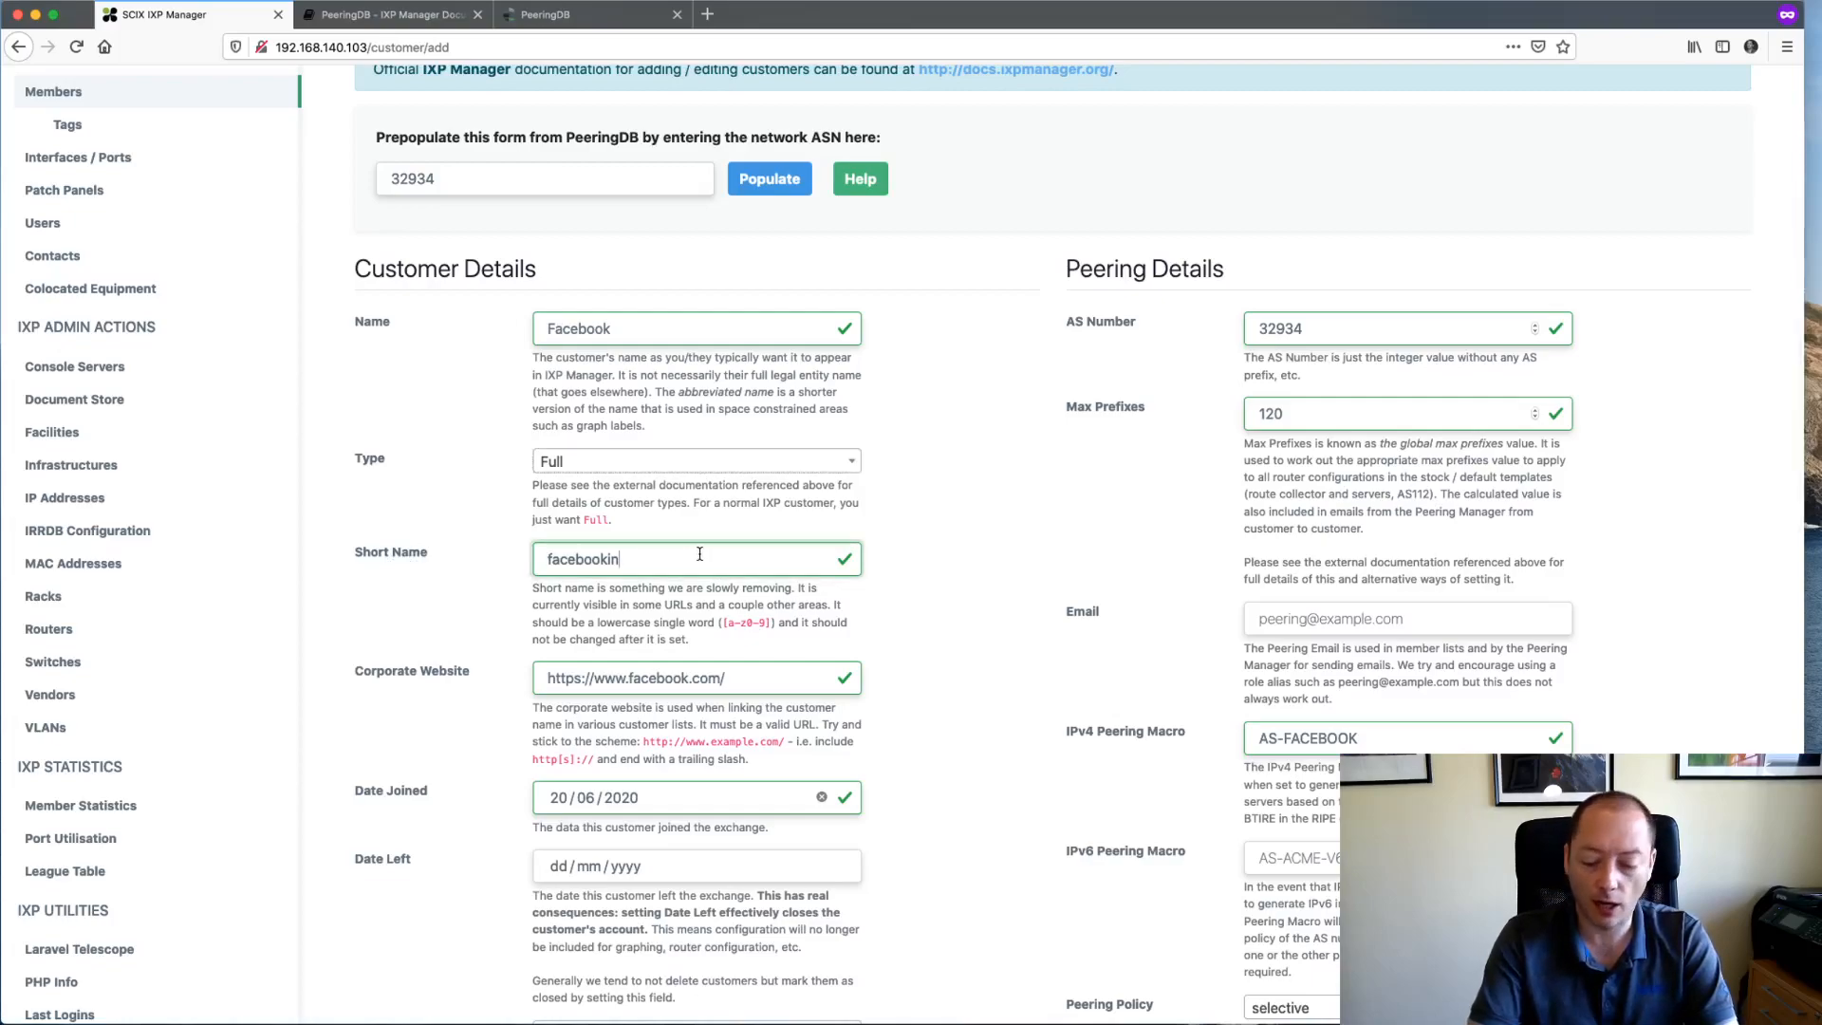
key("BackSpace")
key("BackSpace")
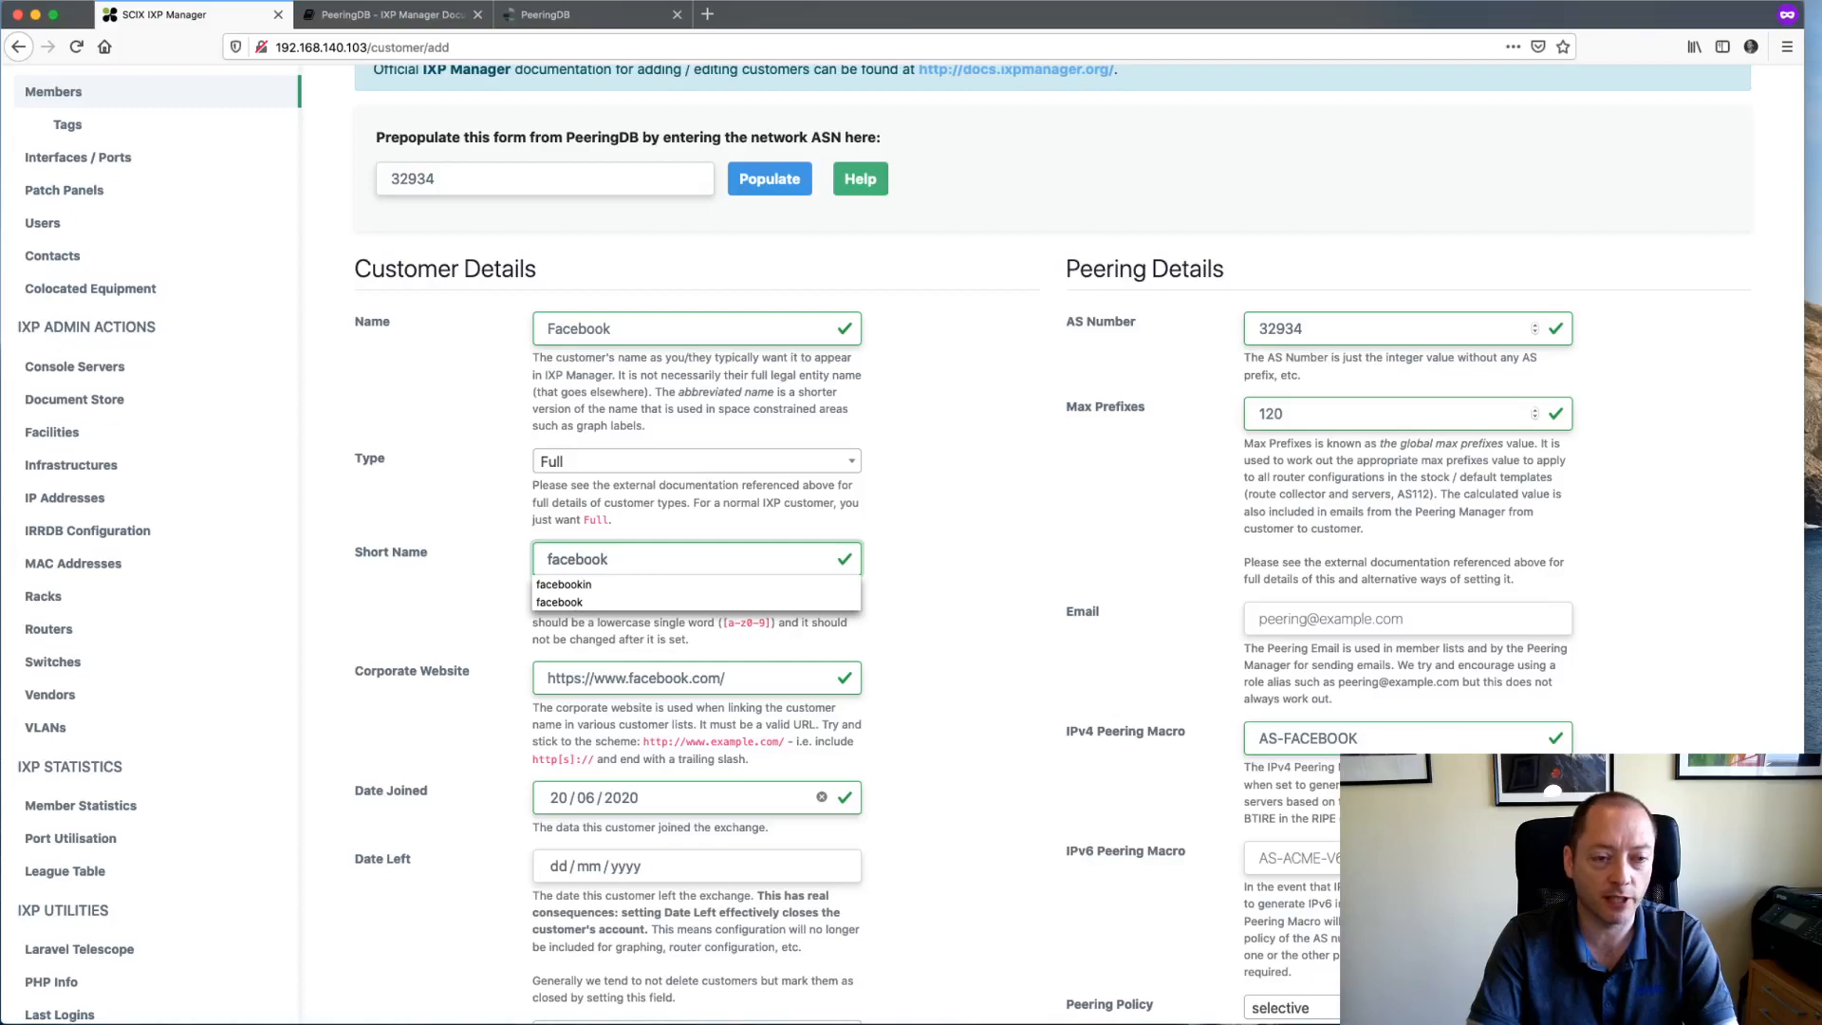
key("Tab")
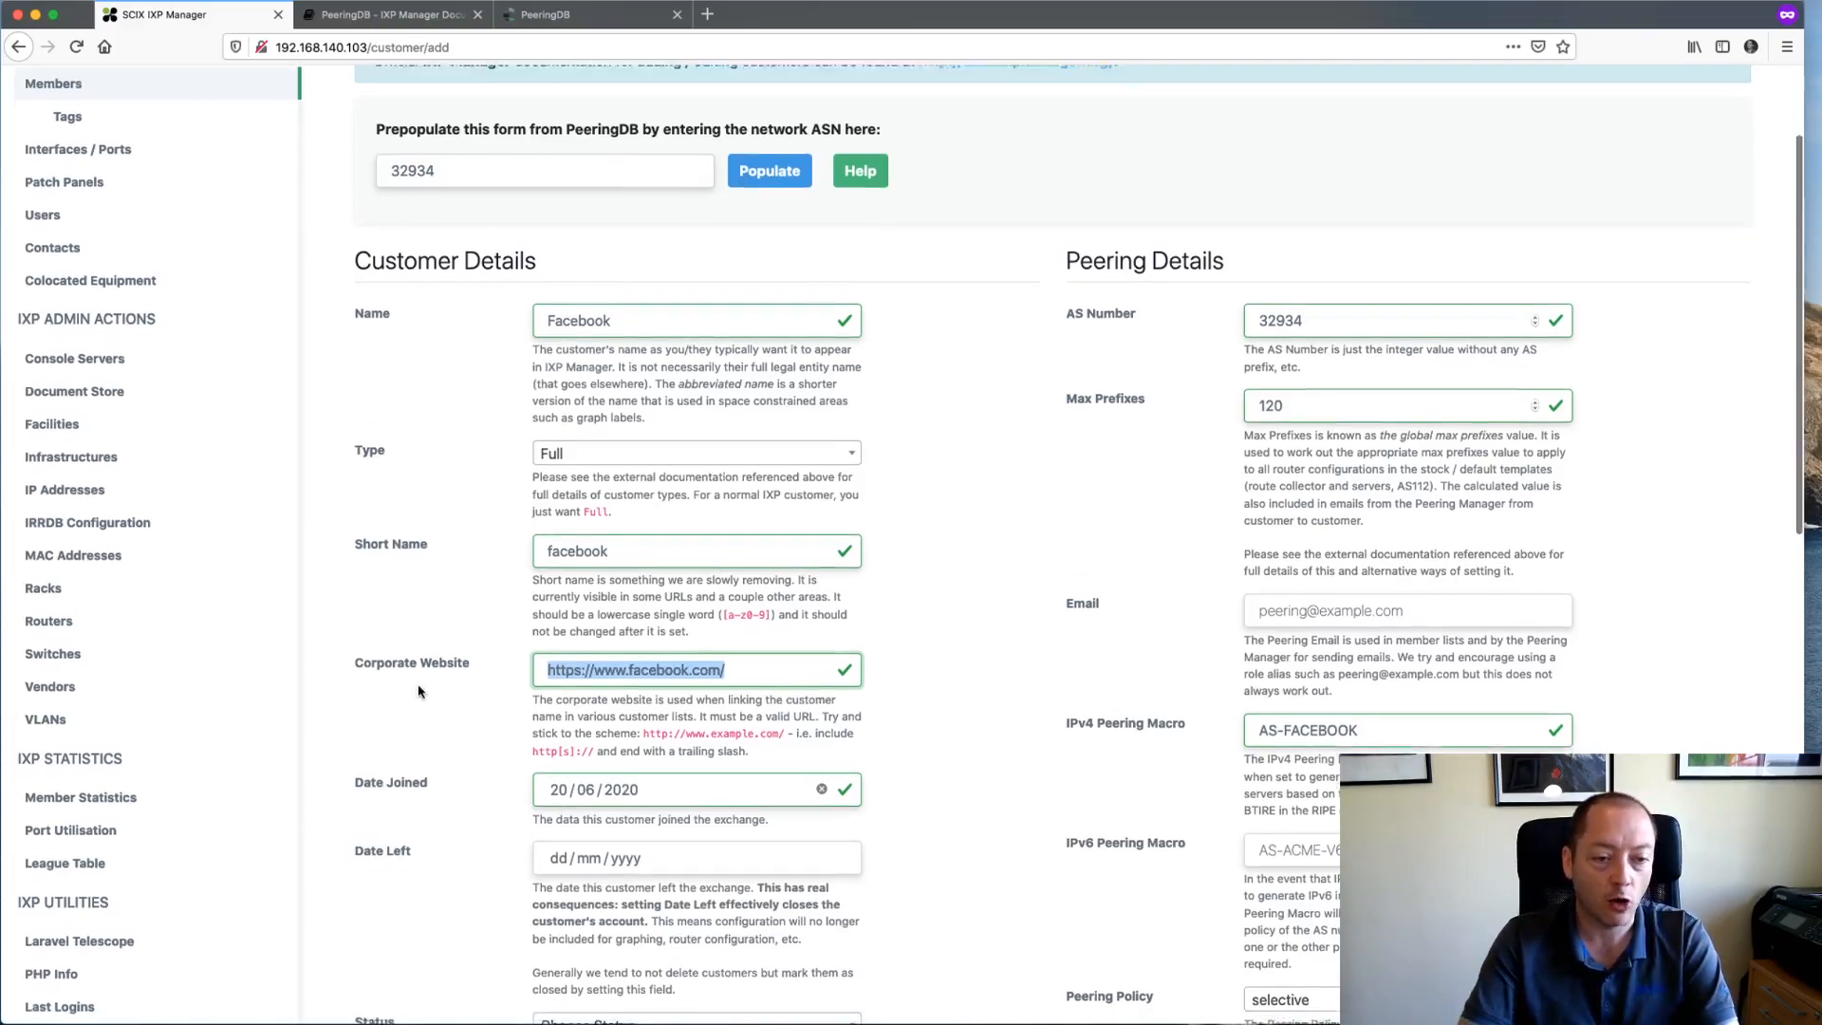
scroll(421, 693, "down", 1)
left_click(744, 662)
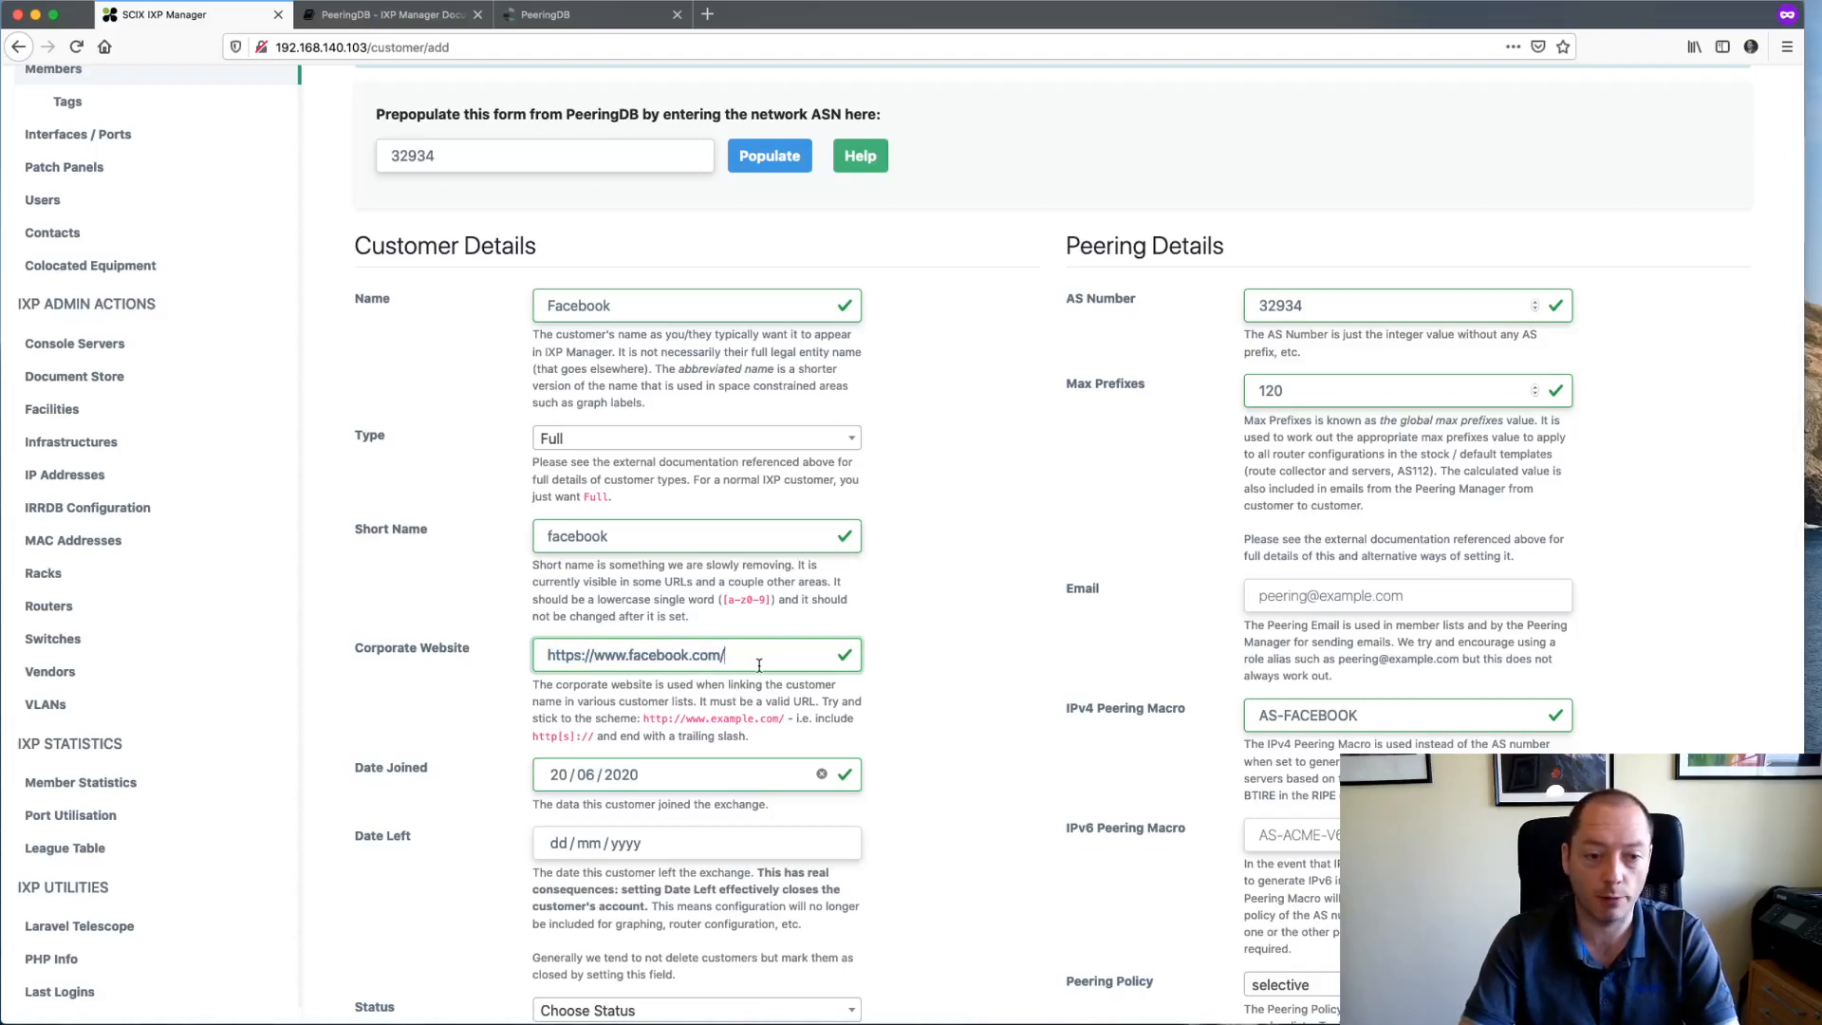
scroll(726, 832, "down", 2)
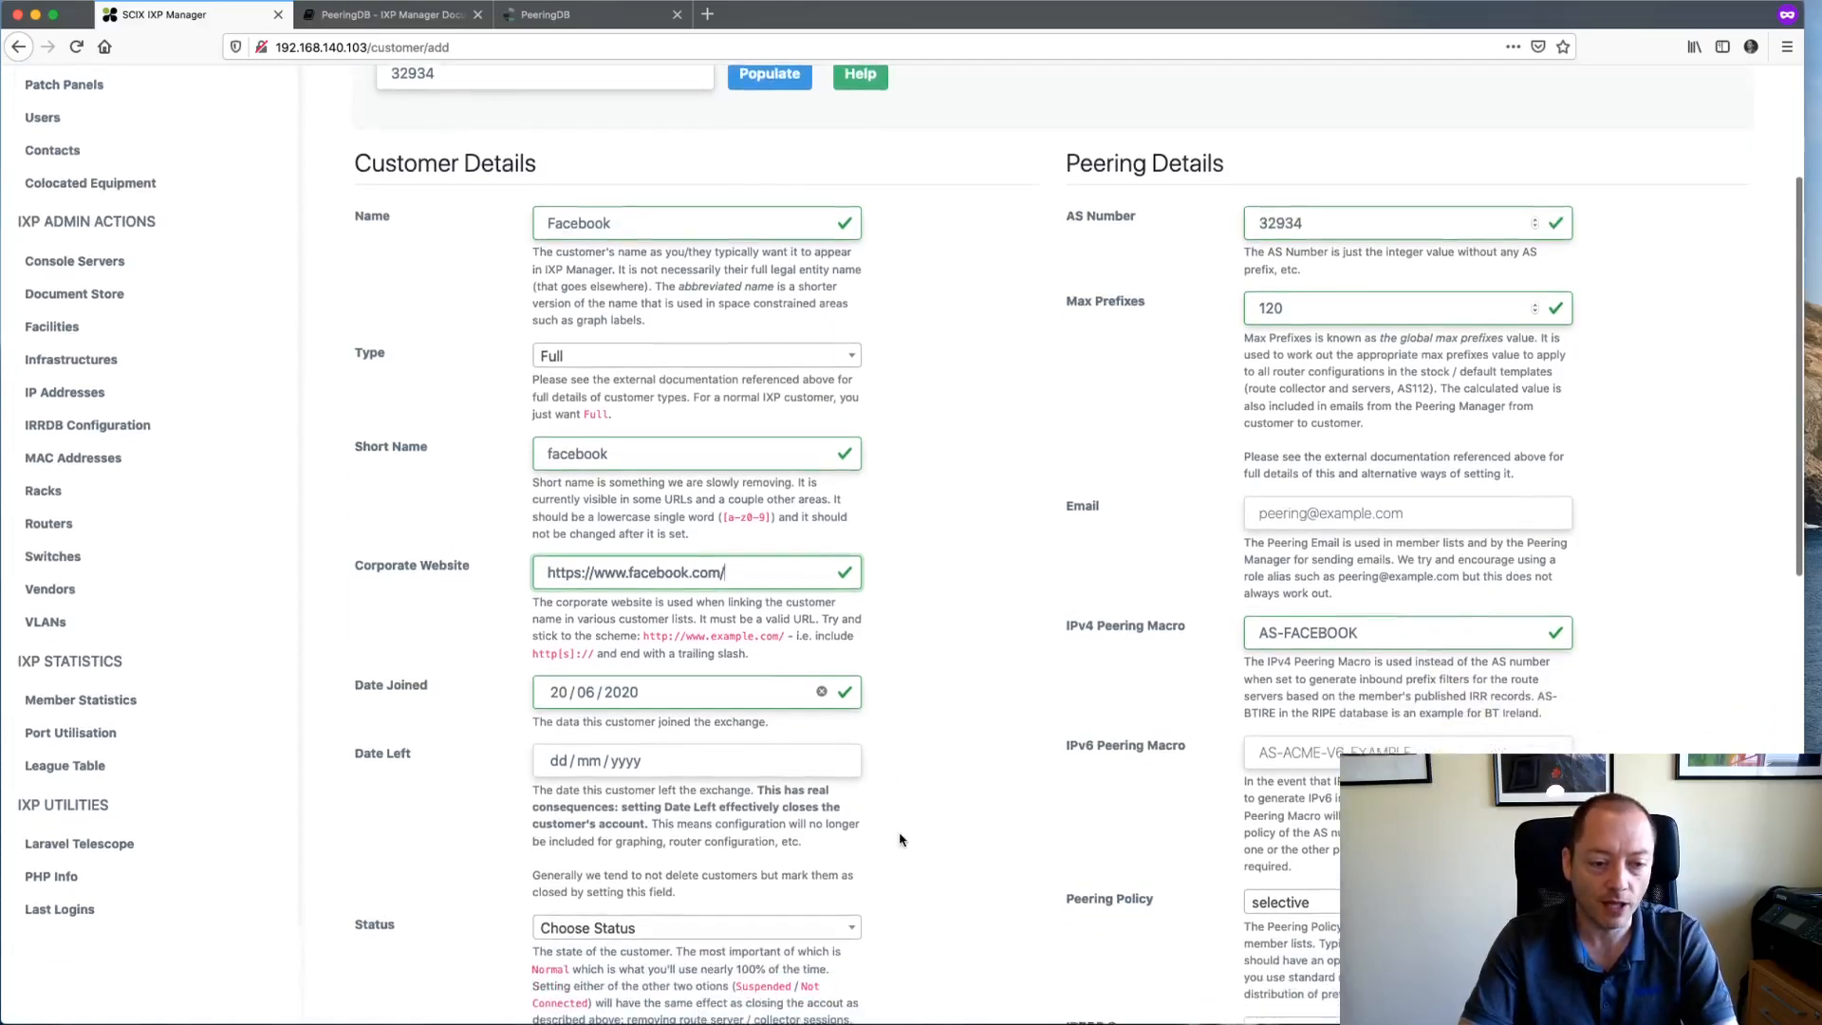
scroll(939, 742, "down", 3)
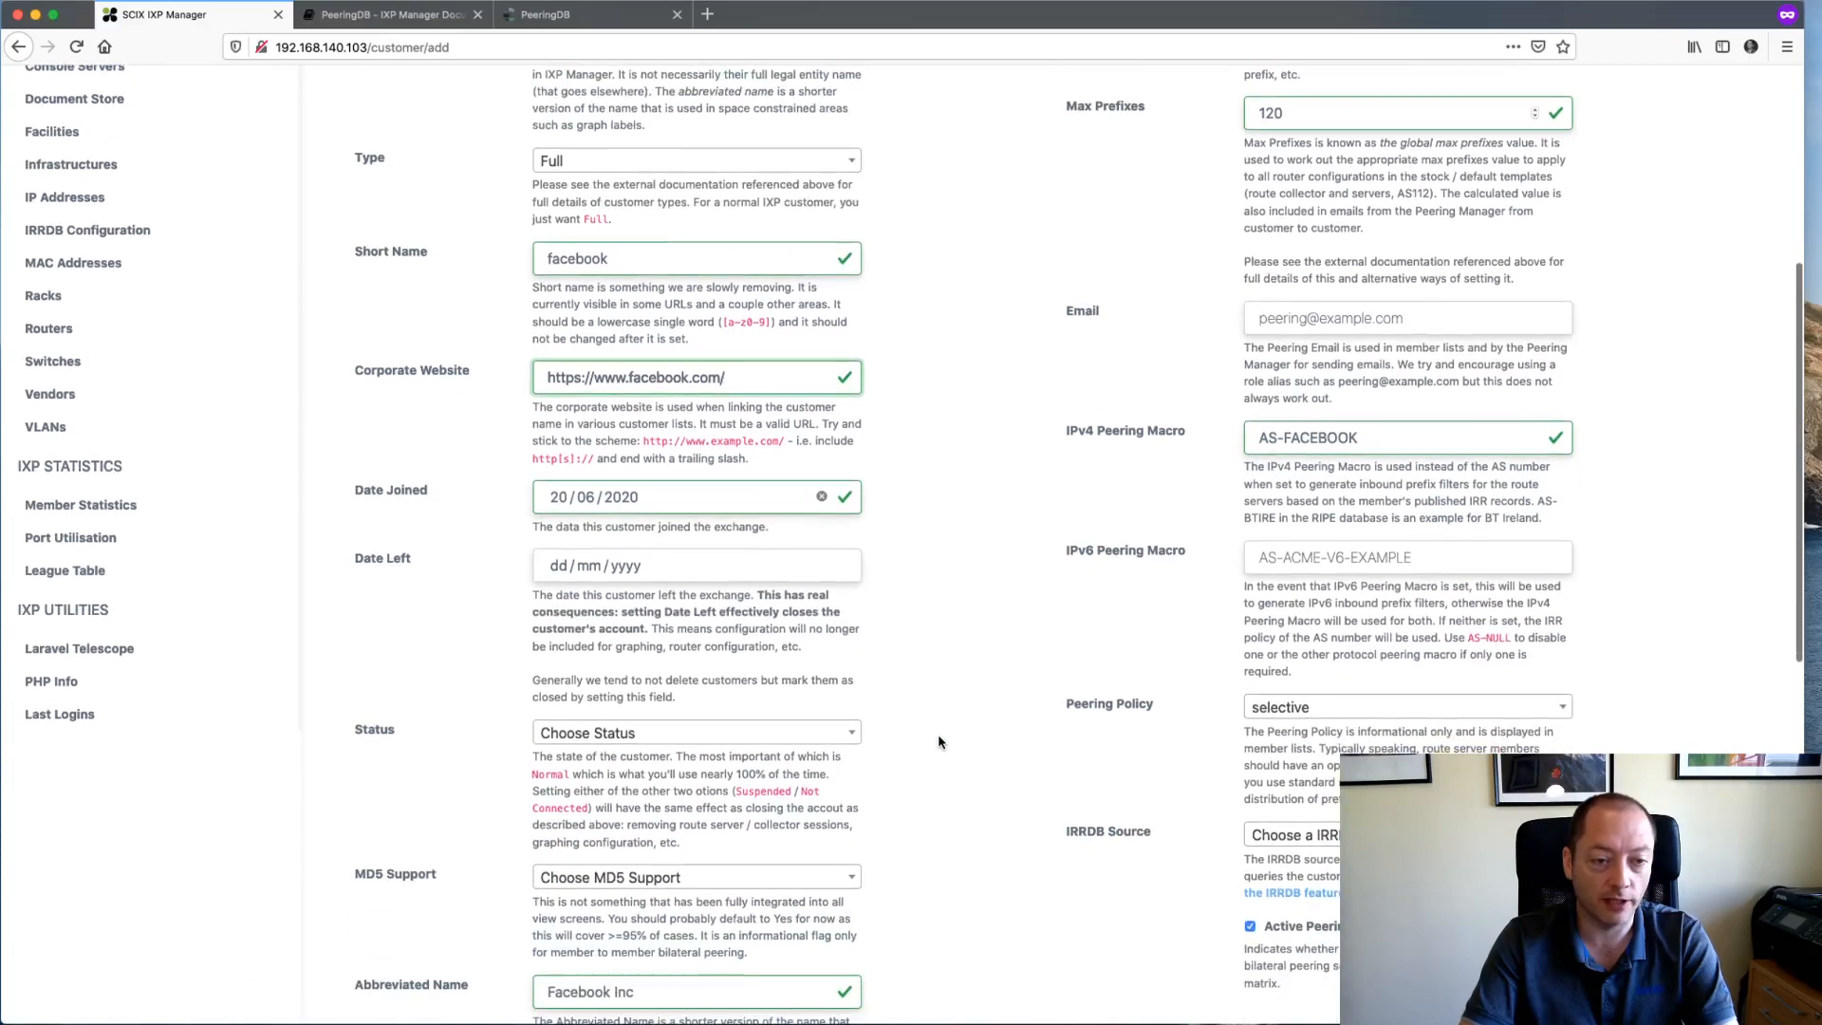
scroll(952, 595, "down", 1)
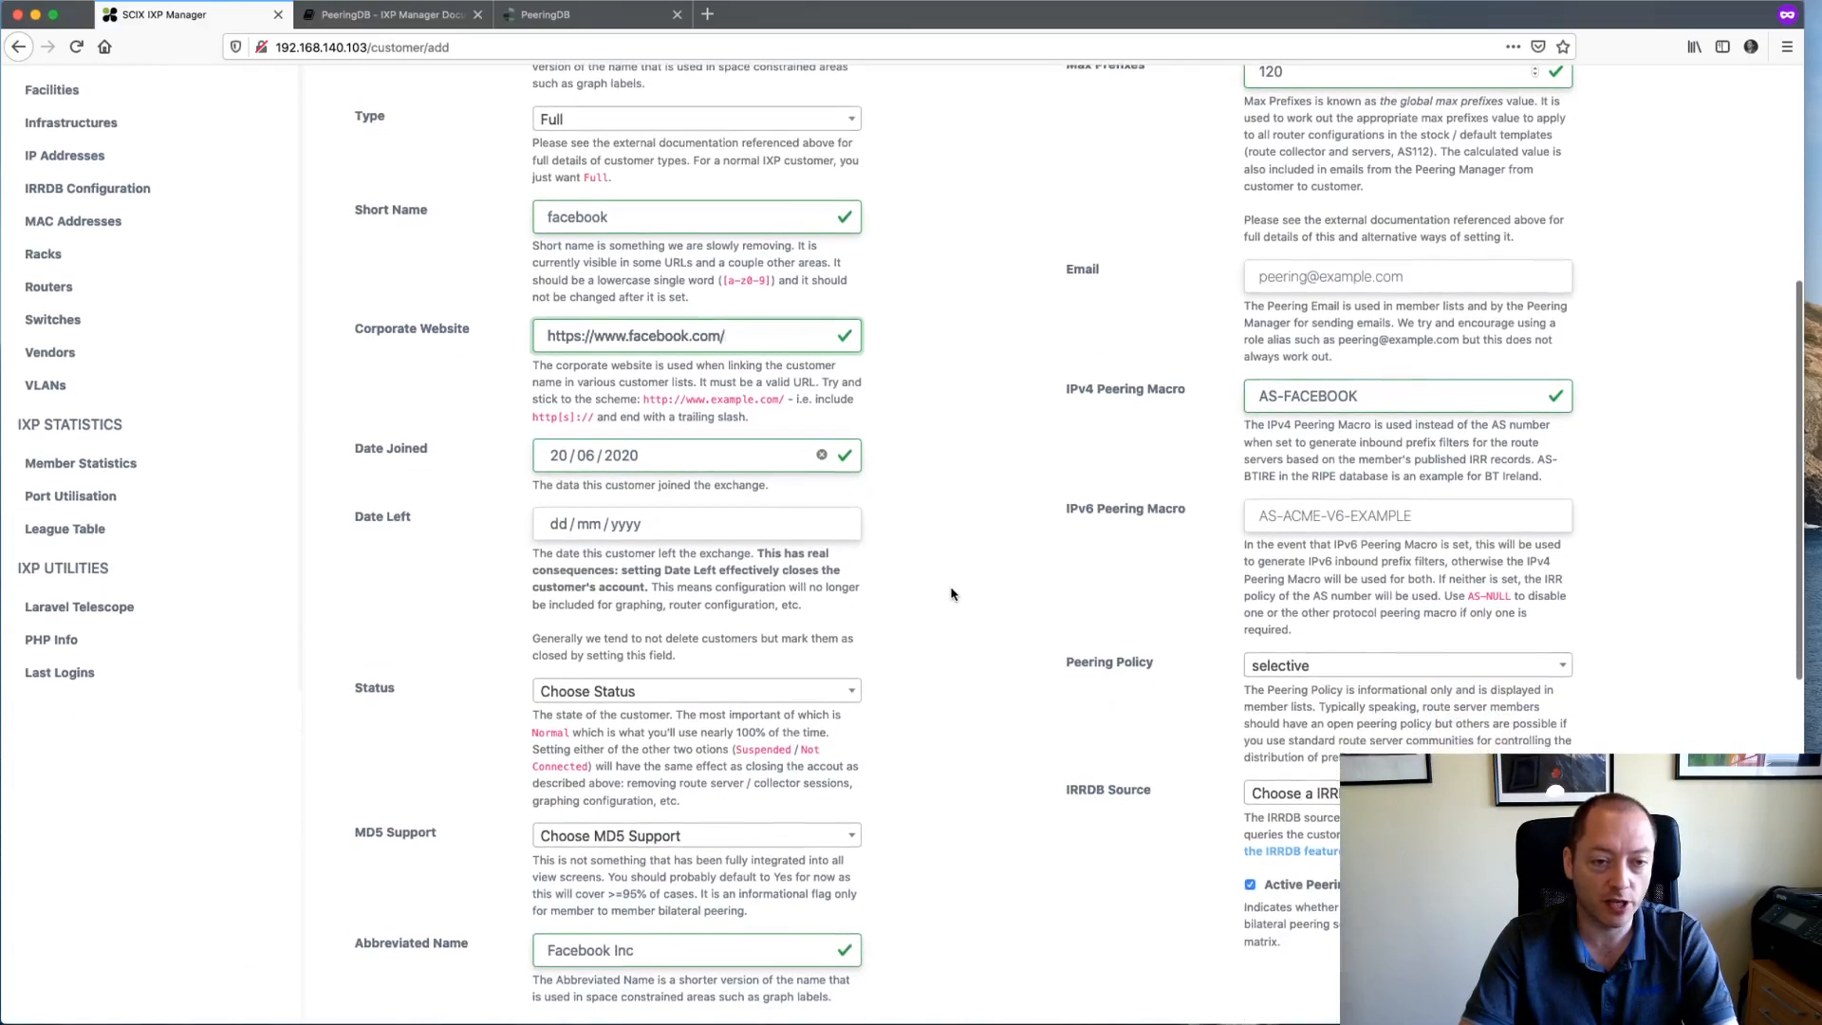
- Set Date Joined to 19/06/2020 and the customer Status to Normal
left_click(557, 456)
type("19")
left_click(869, 503)
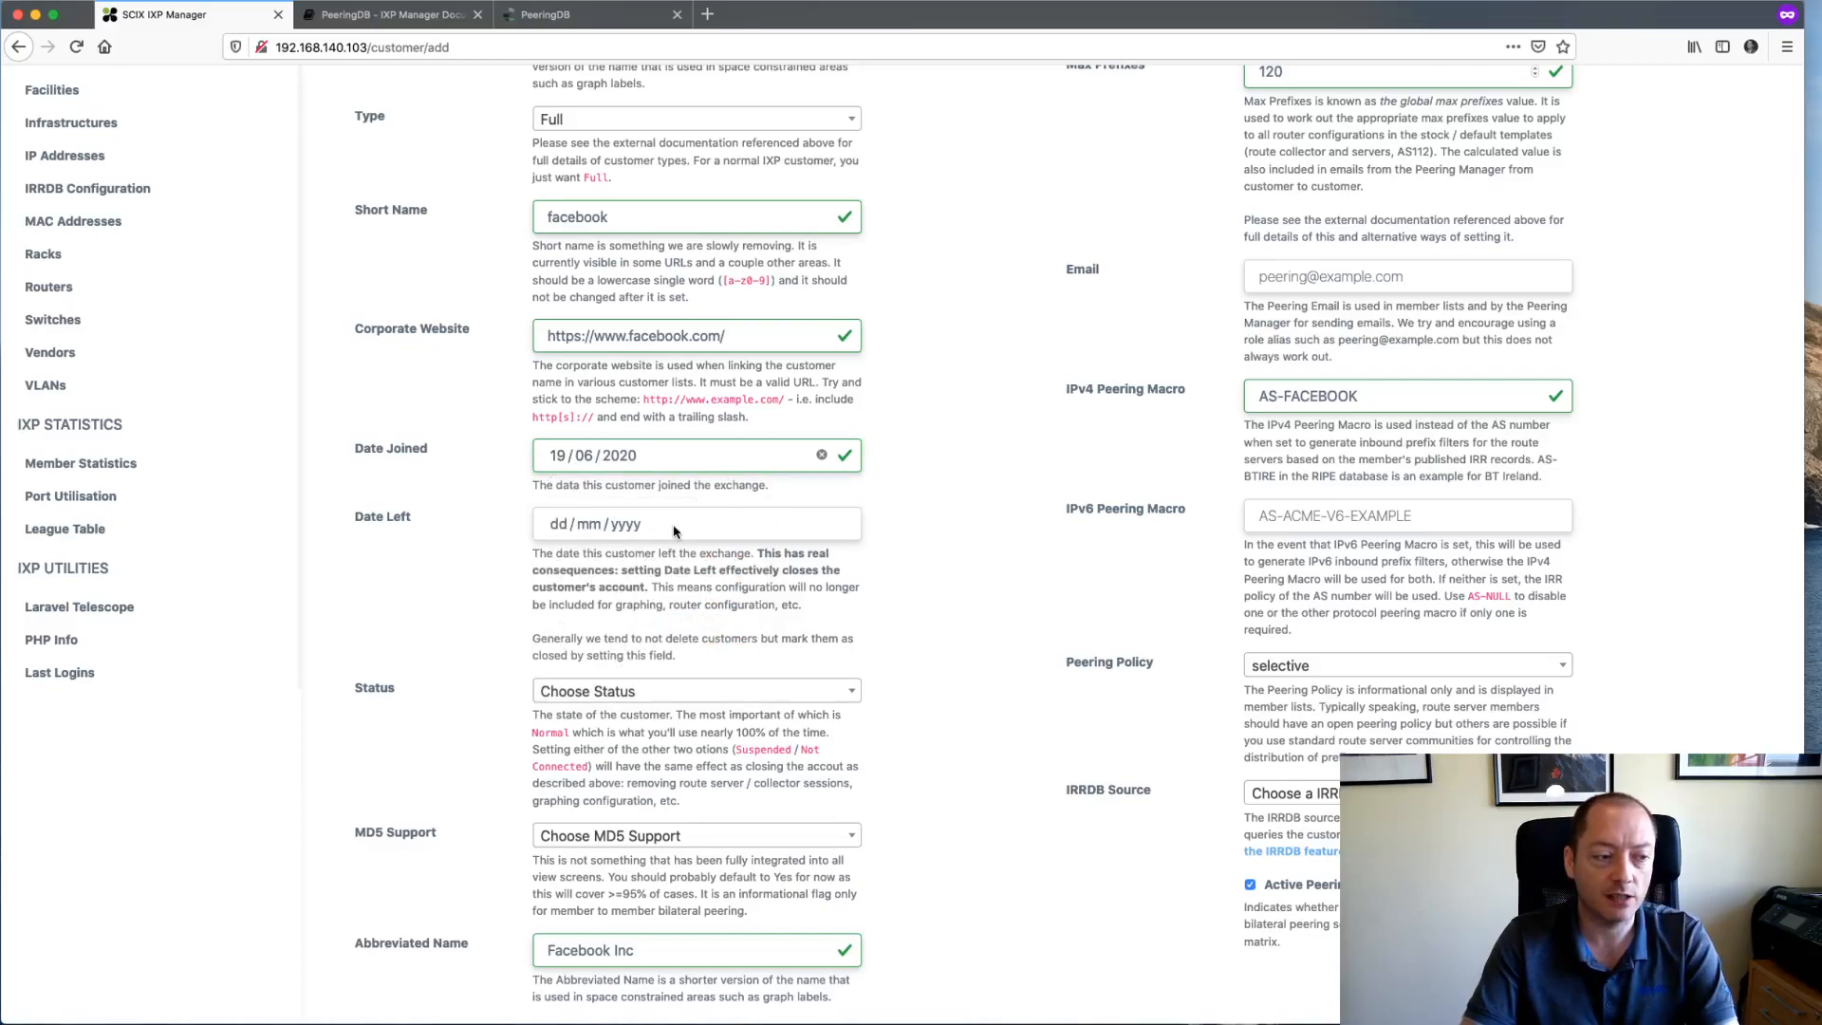
scroll(934, 634, "down", 2)
left_click(781, 617)
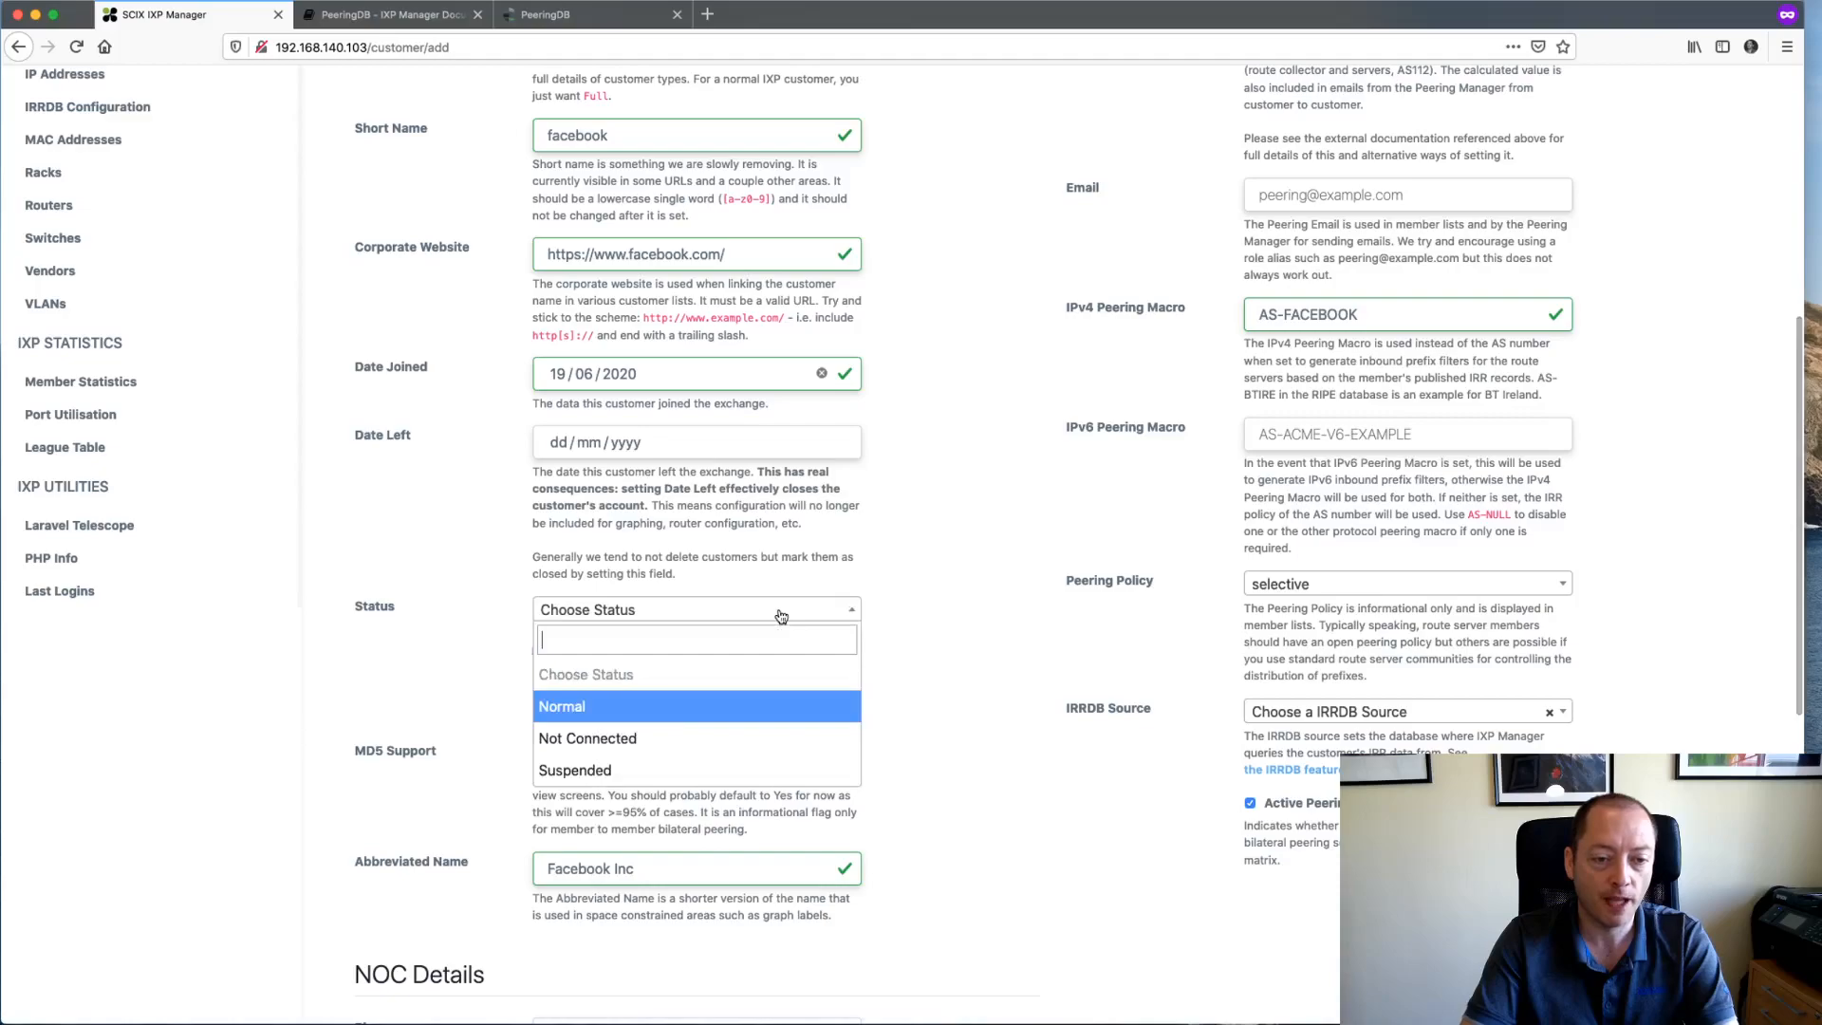
left_click(588, 713)
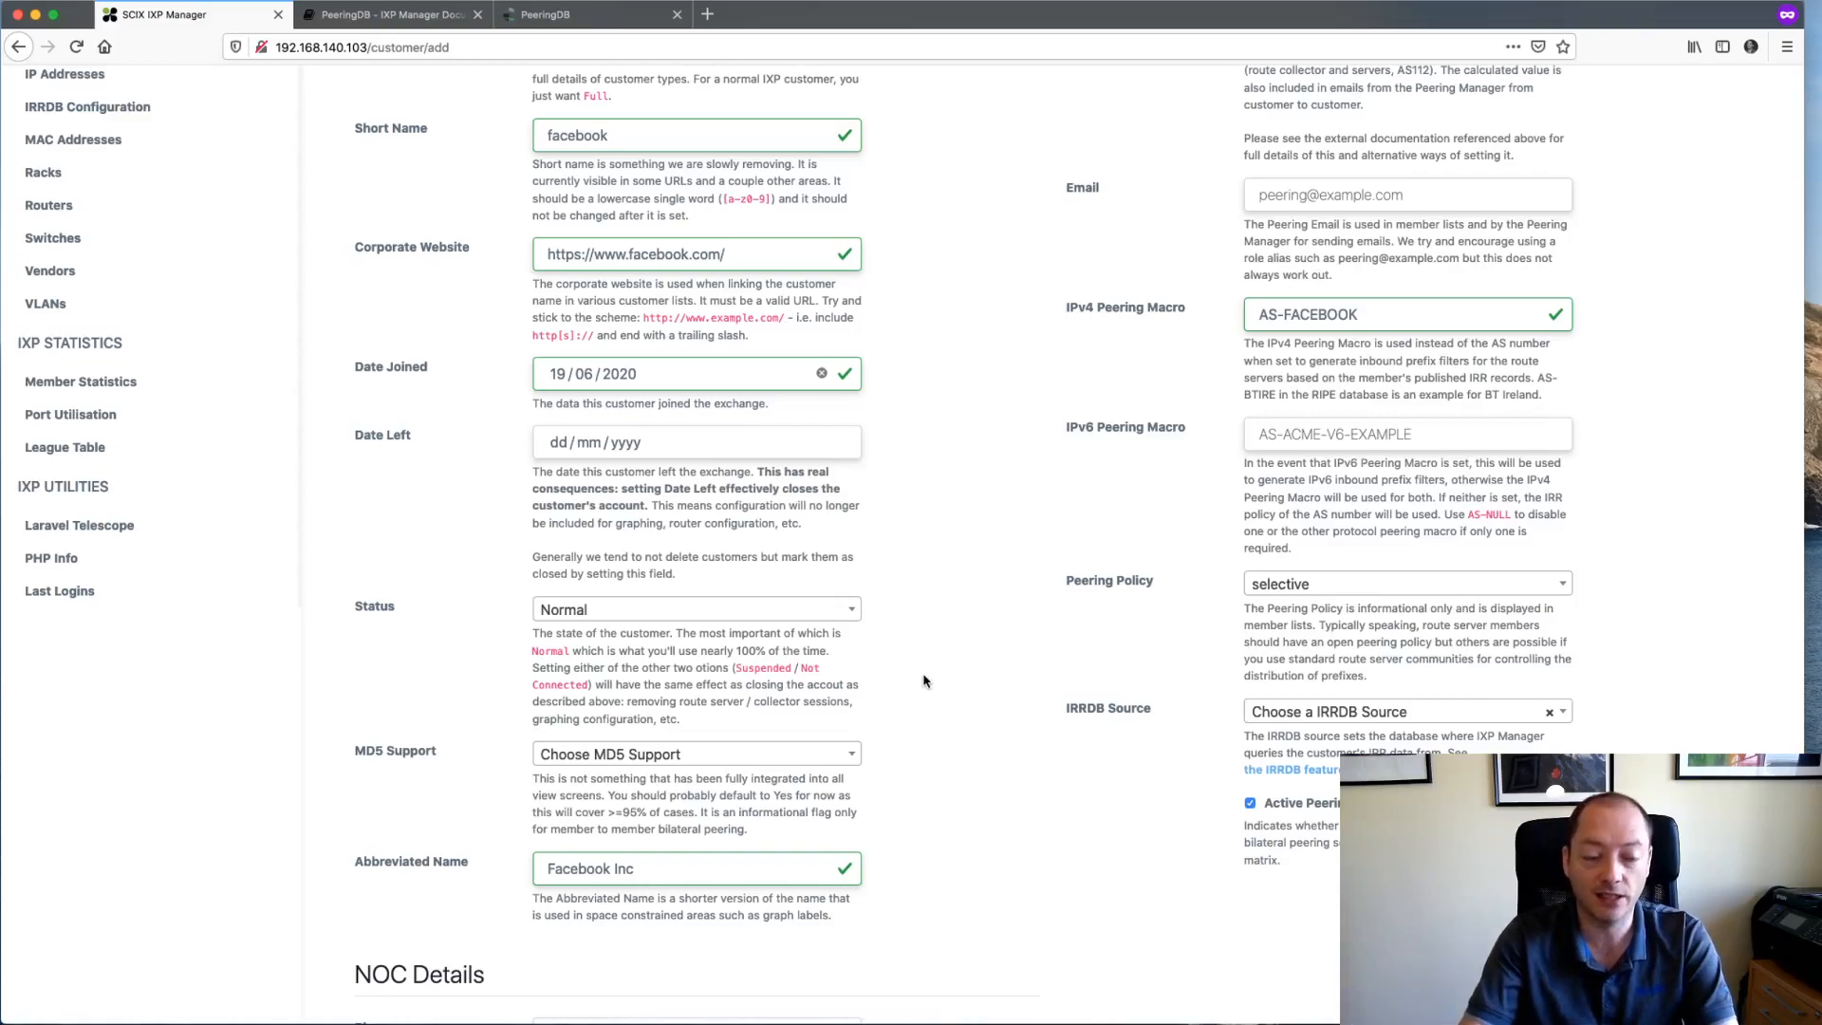
- Set MD5 Support to Unknown and select 'Inc' in the Abbreviated Name
scroll(926, 722, "down", 1)
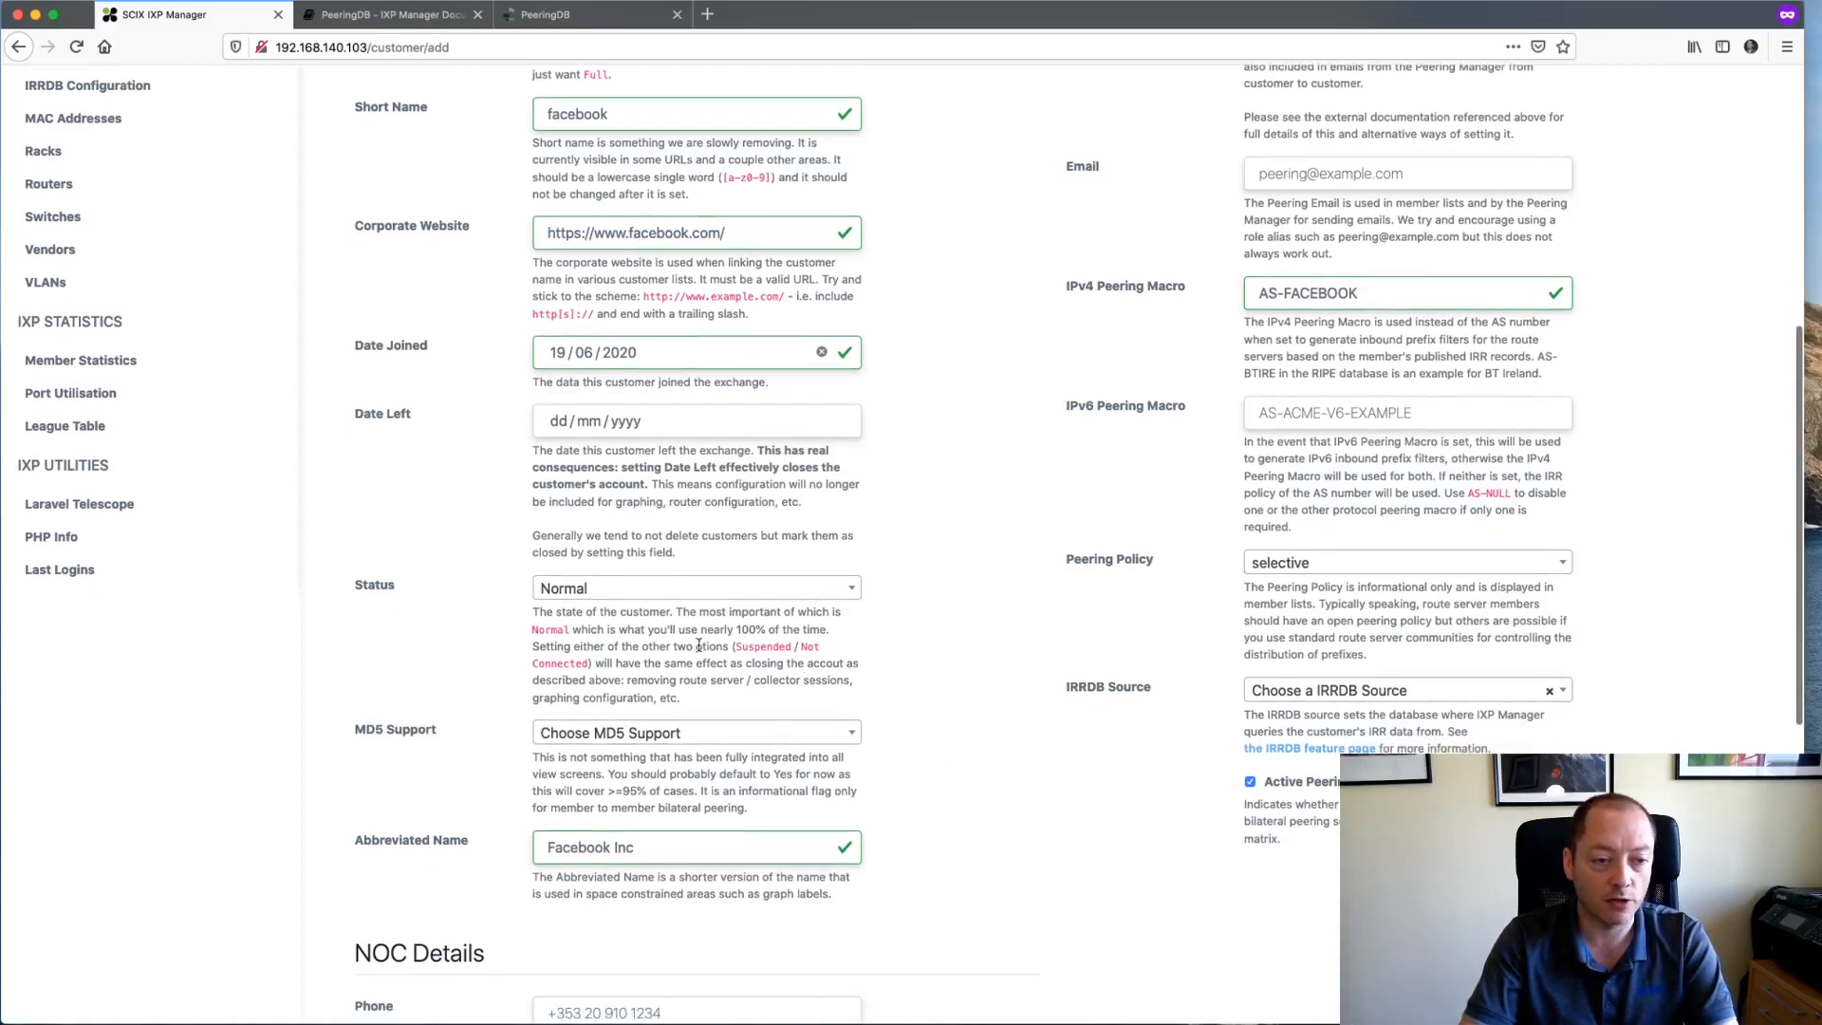
scroll(408, 679, "down", 3)
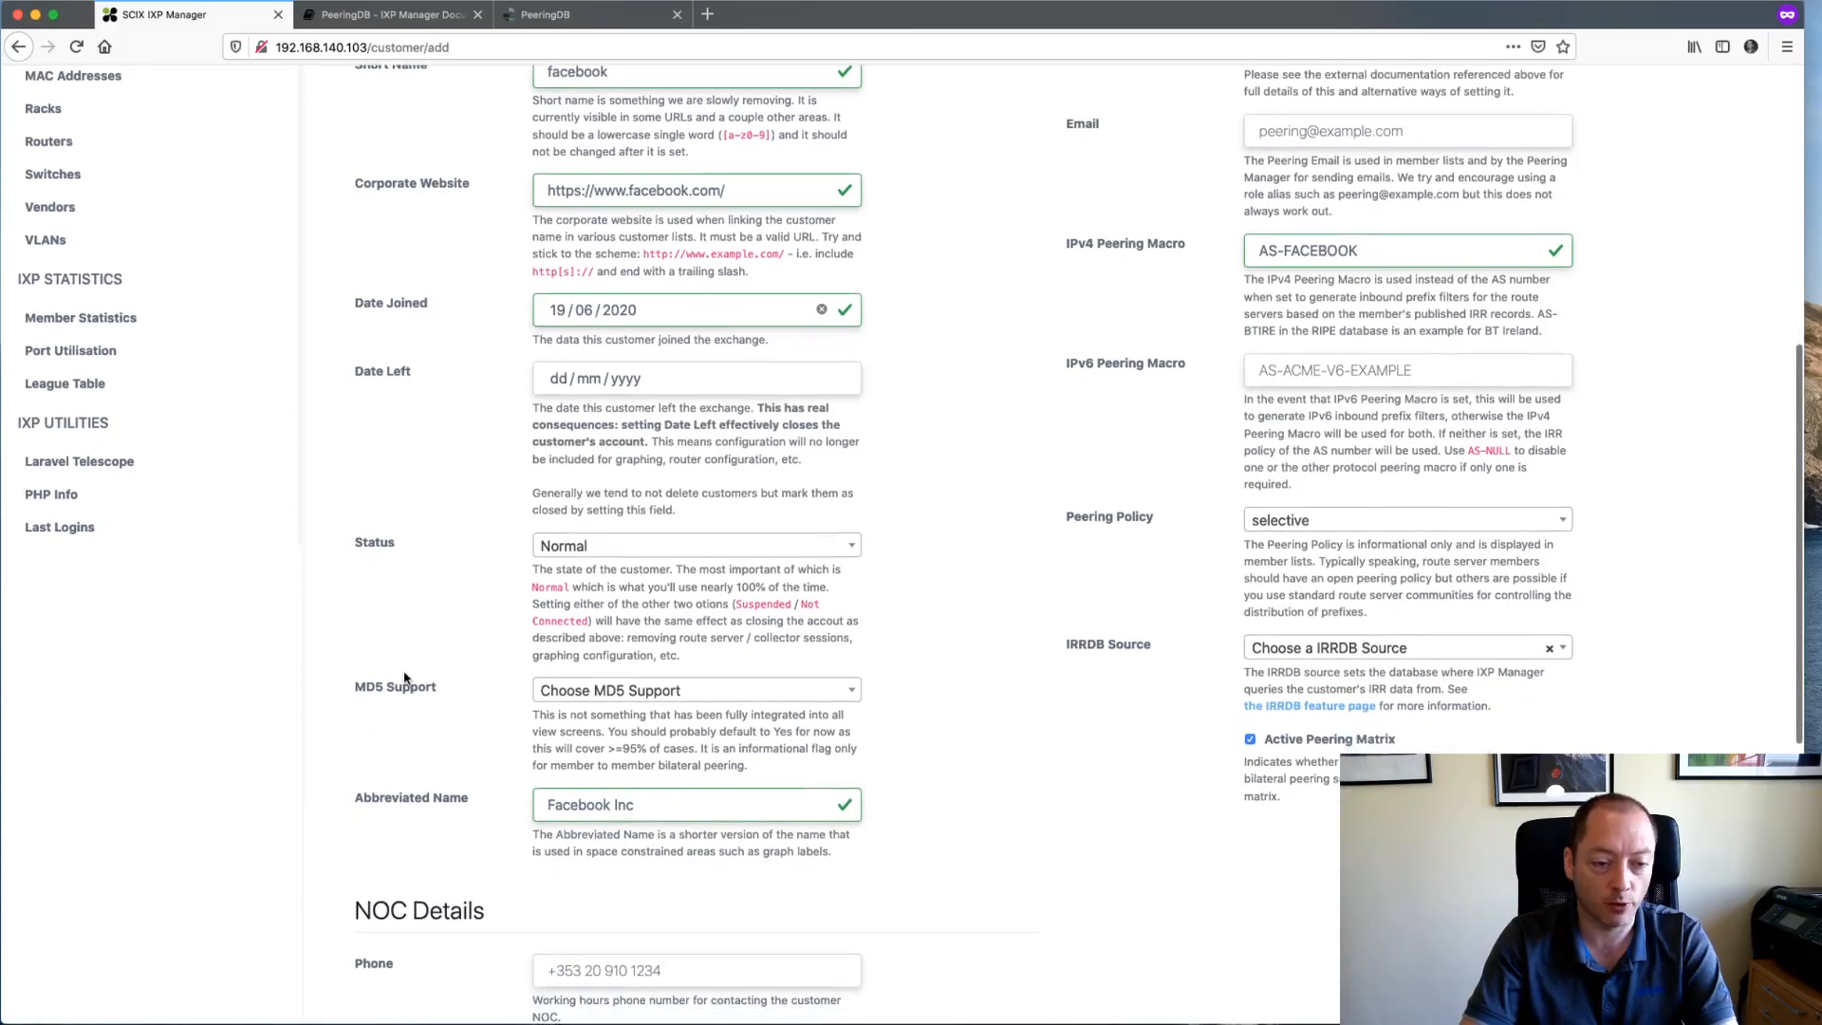
scroll(415, 727, "down", 1)
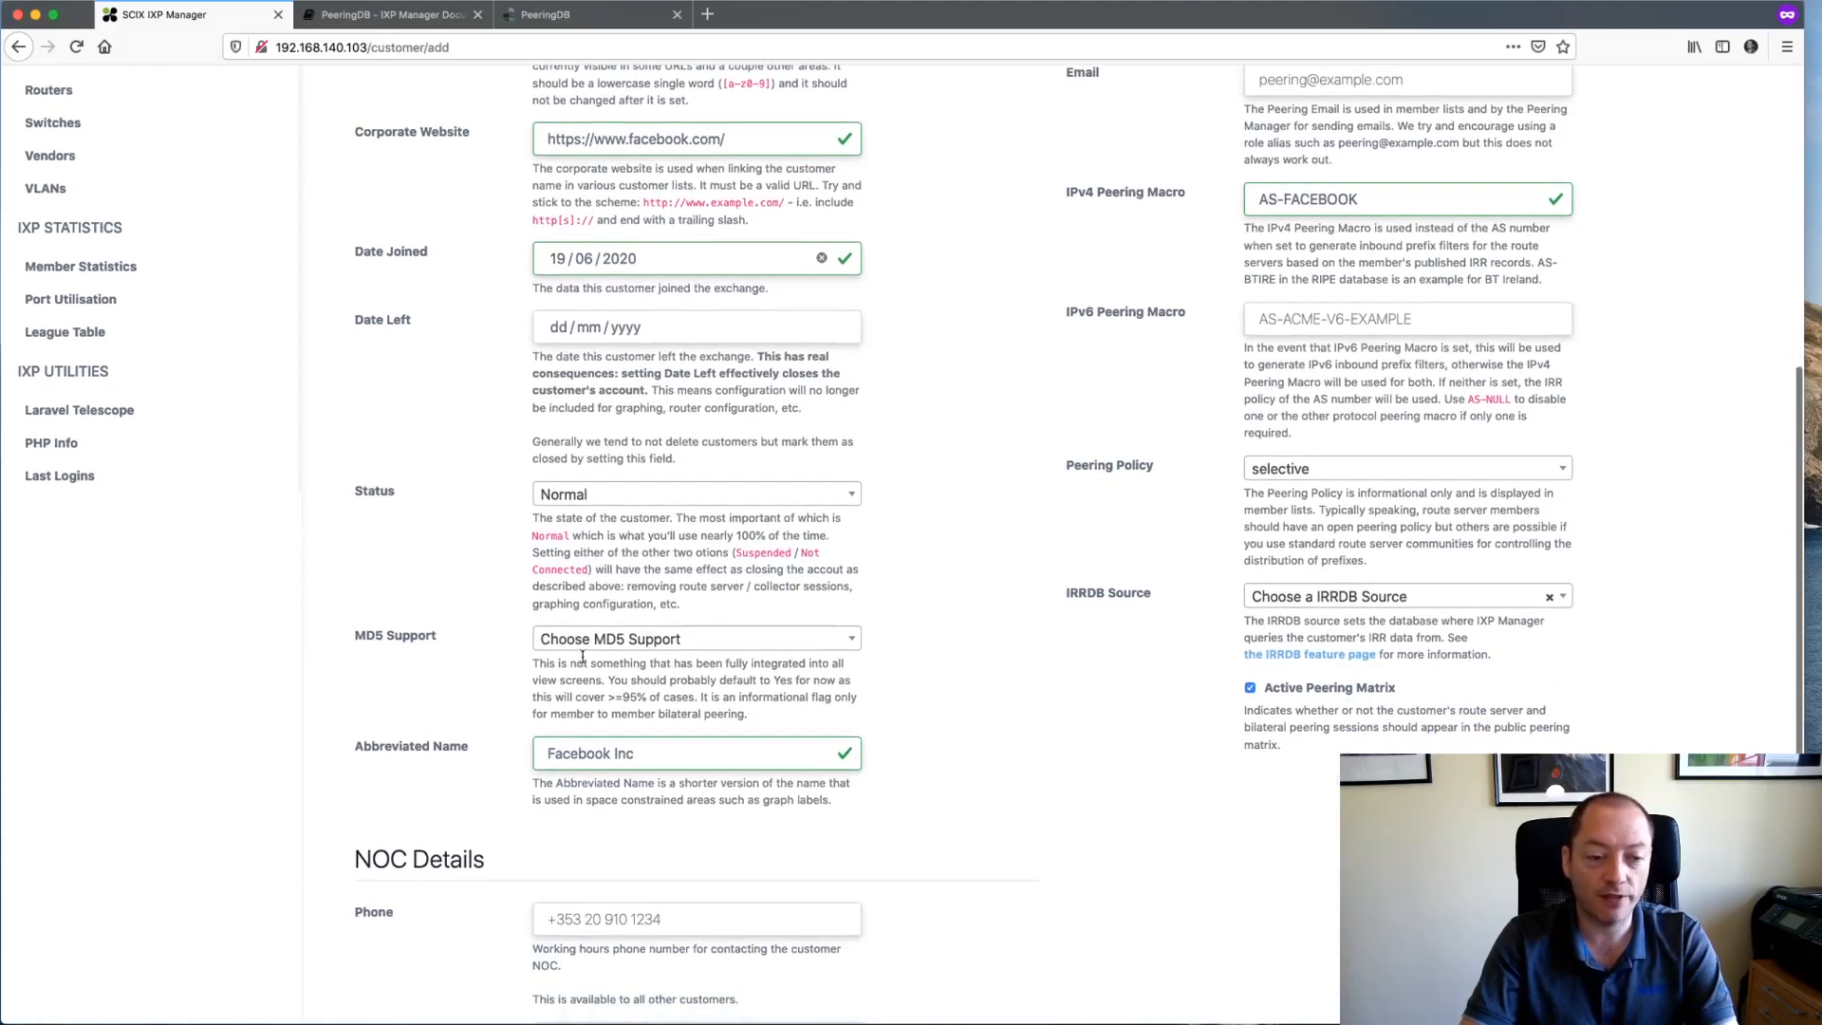
left_click(599, 642)
scroll(645, 821, "down", 1)
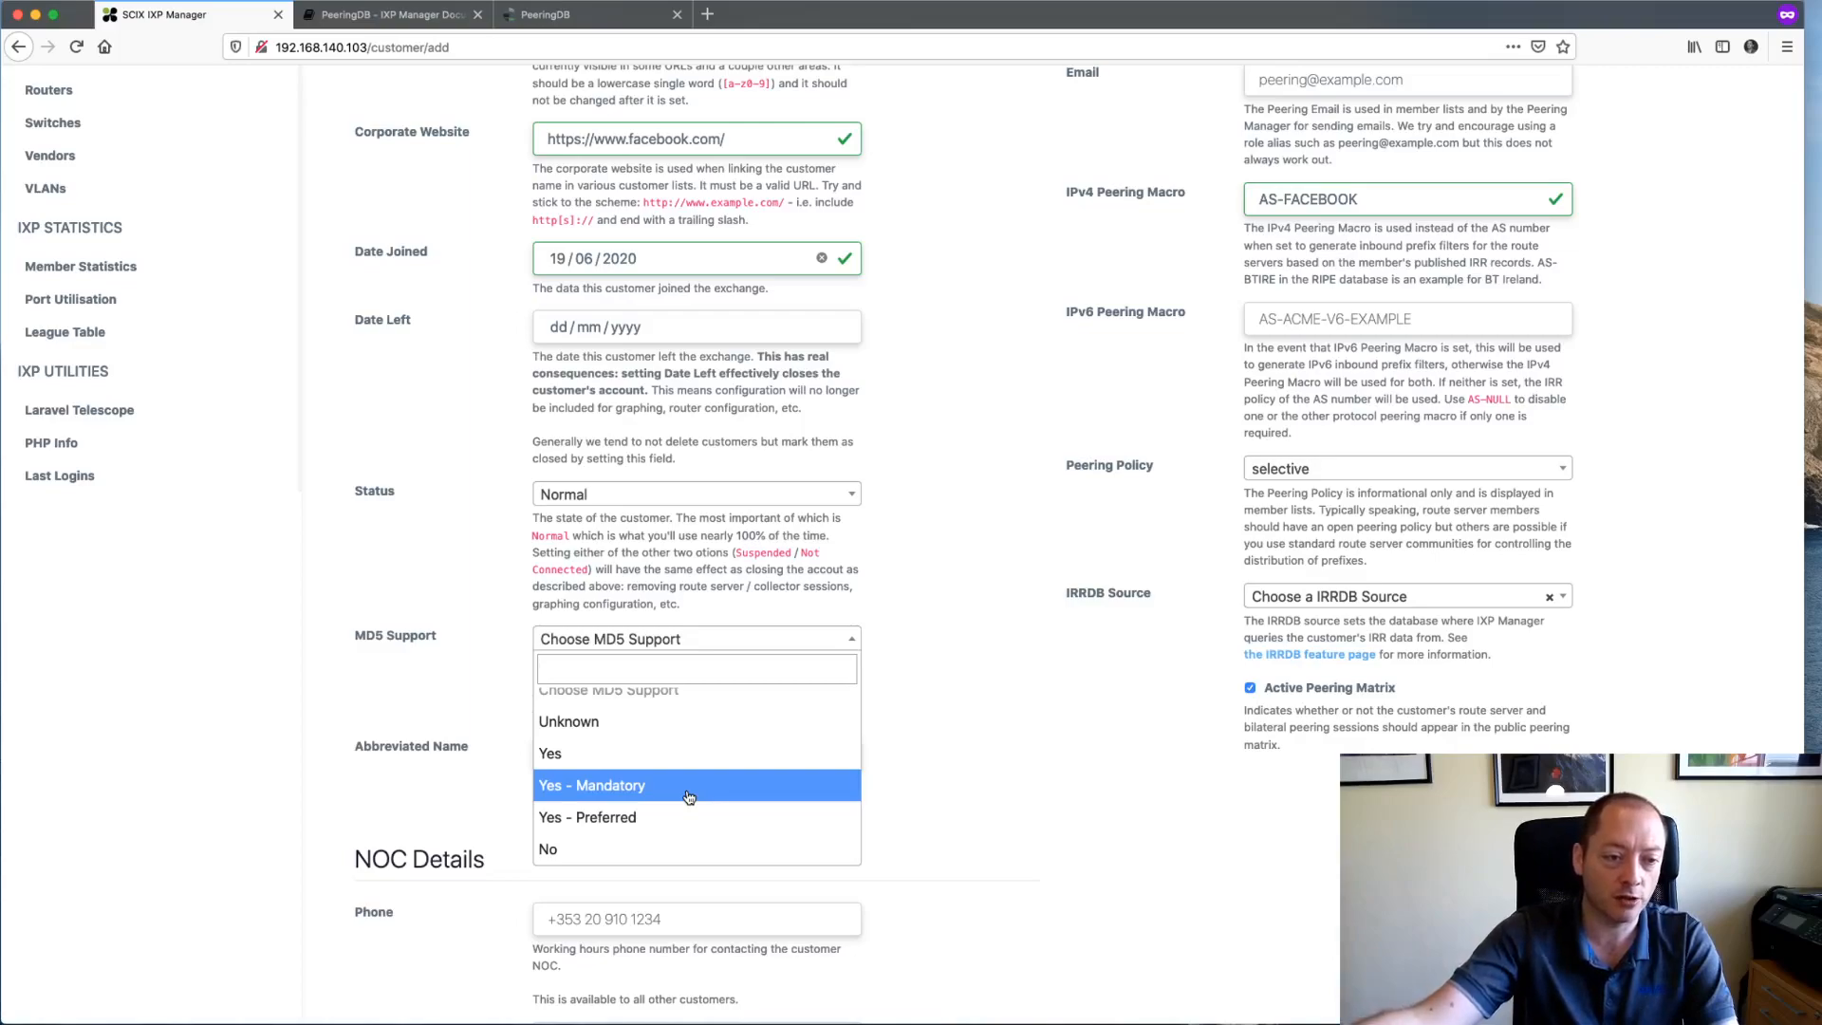
left_click(654, 726)
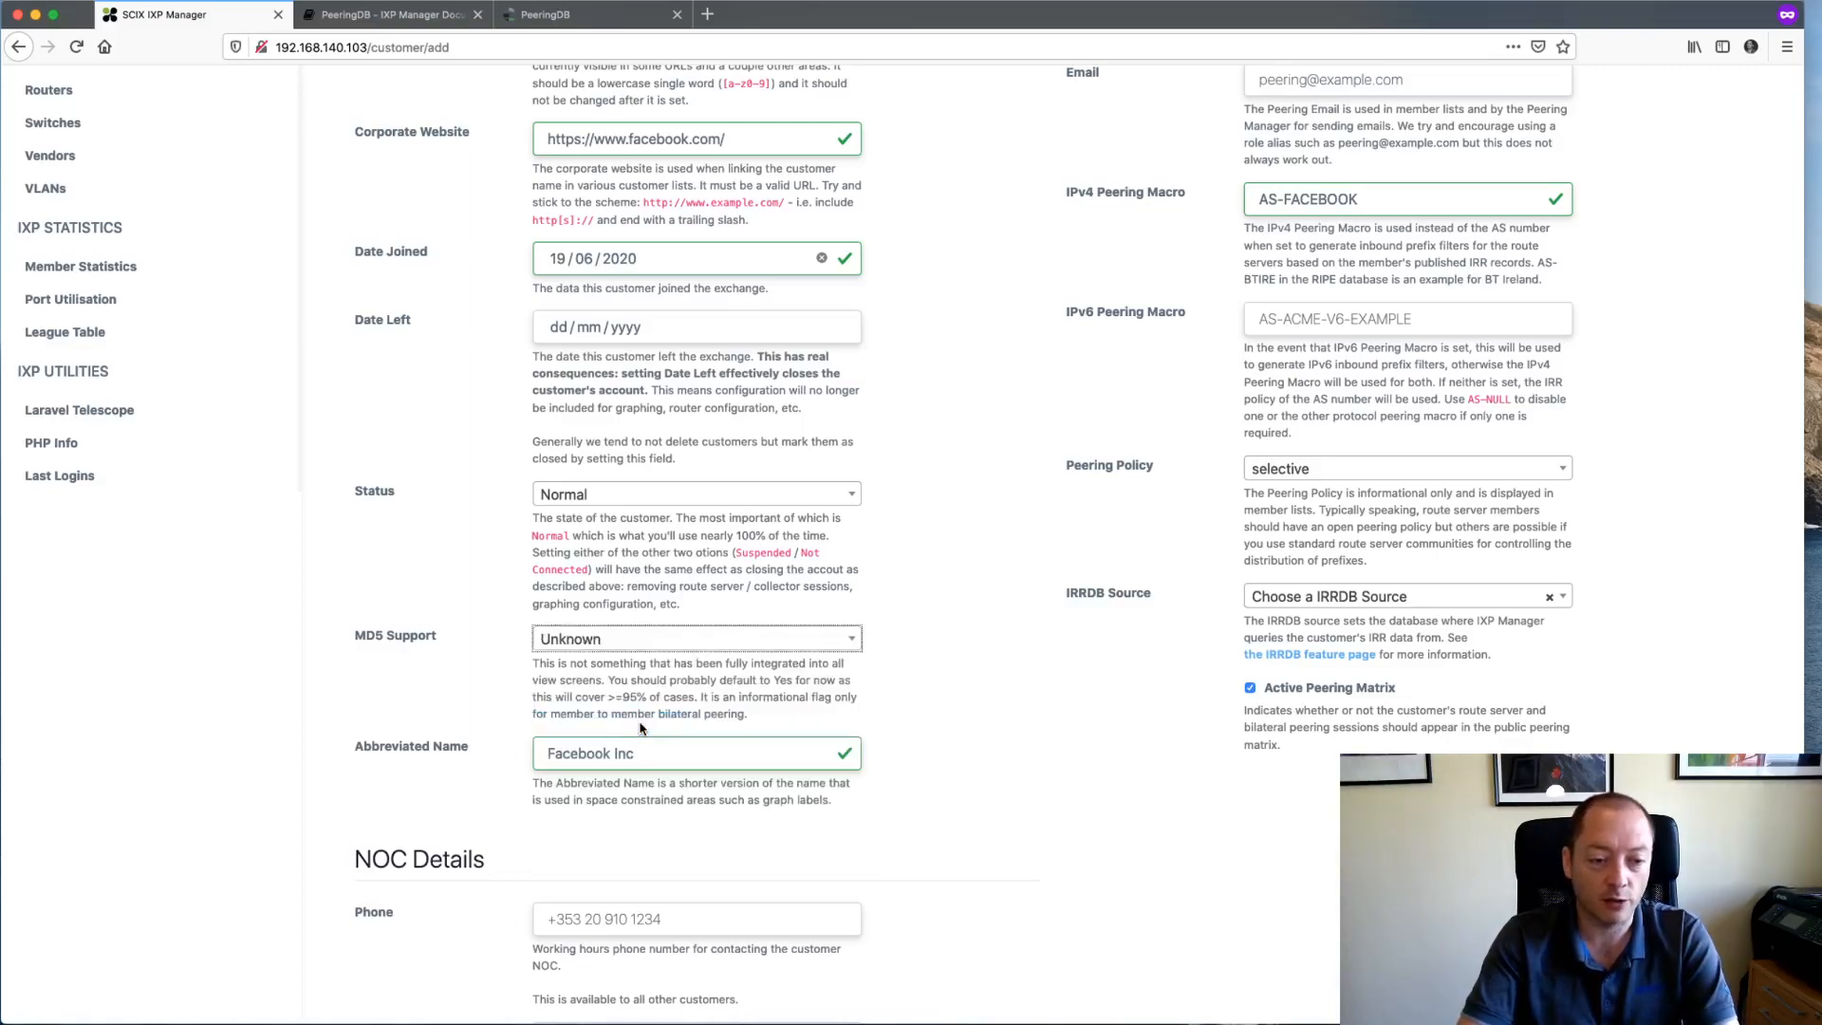
scroll(415, 771, "down", 1)
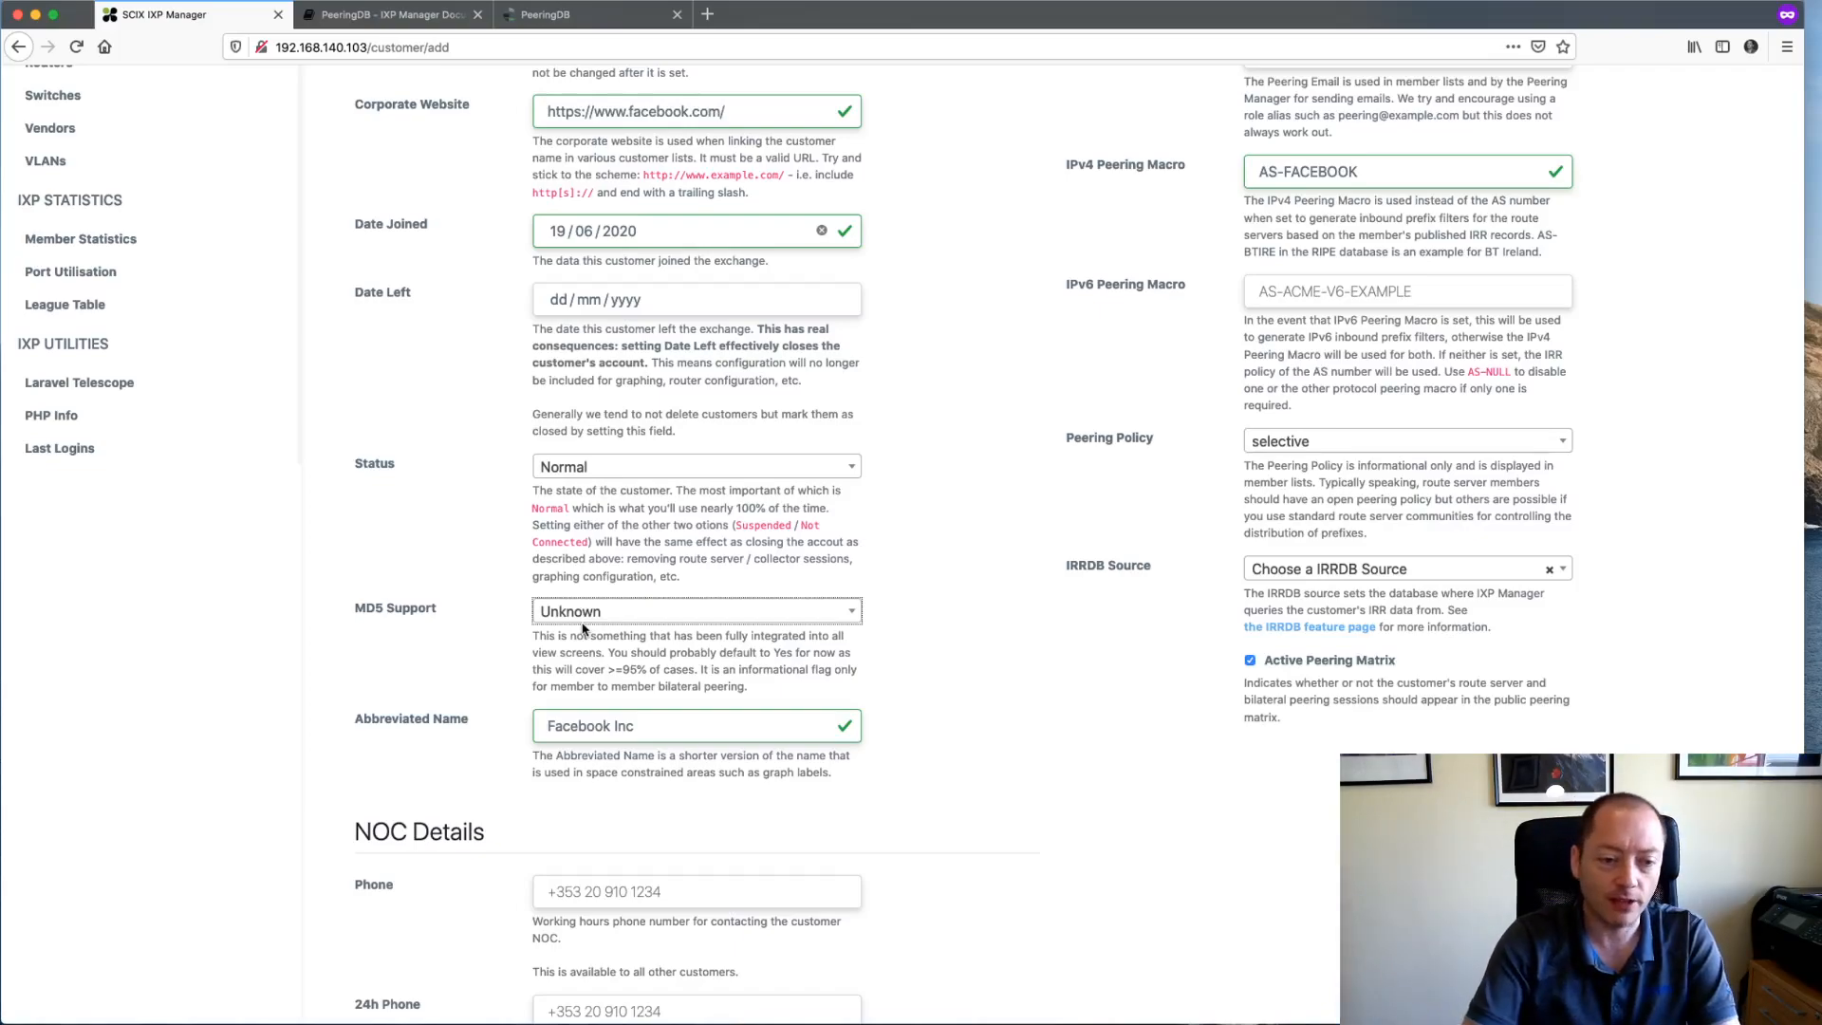
double_click(626, 725)
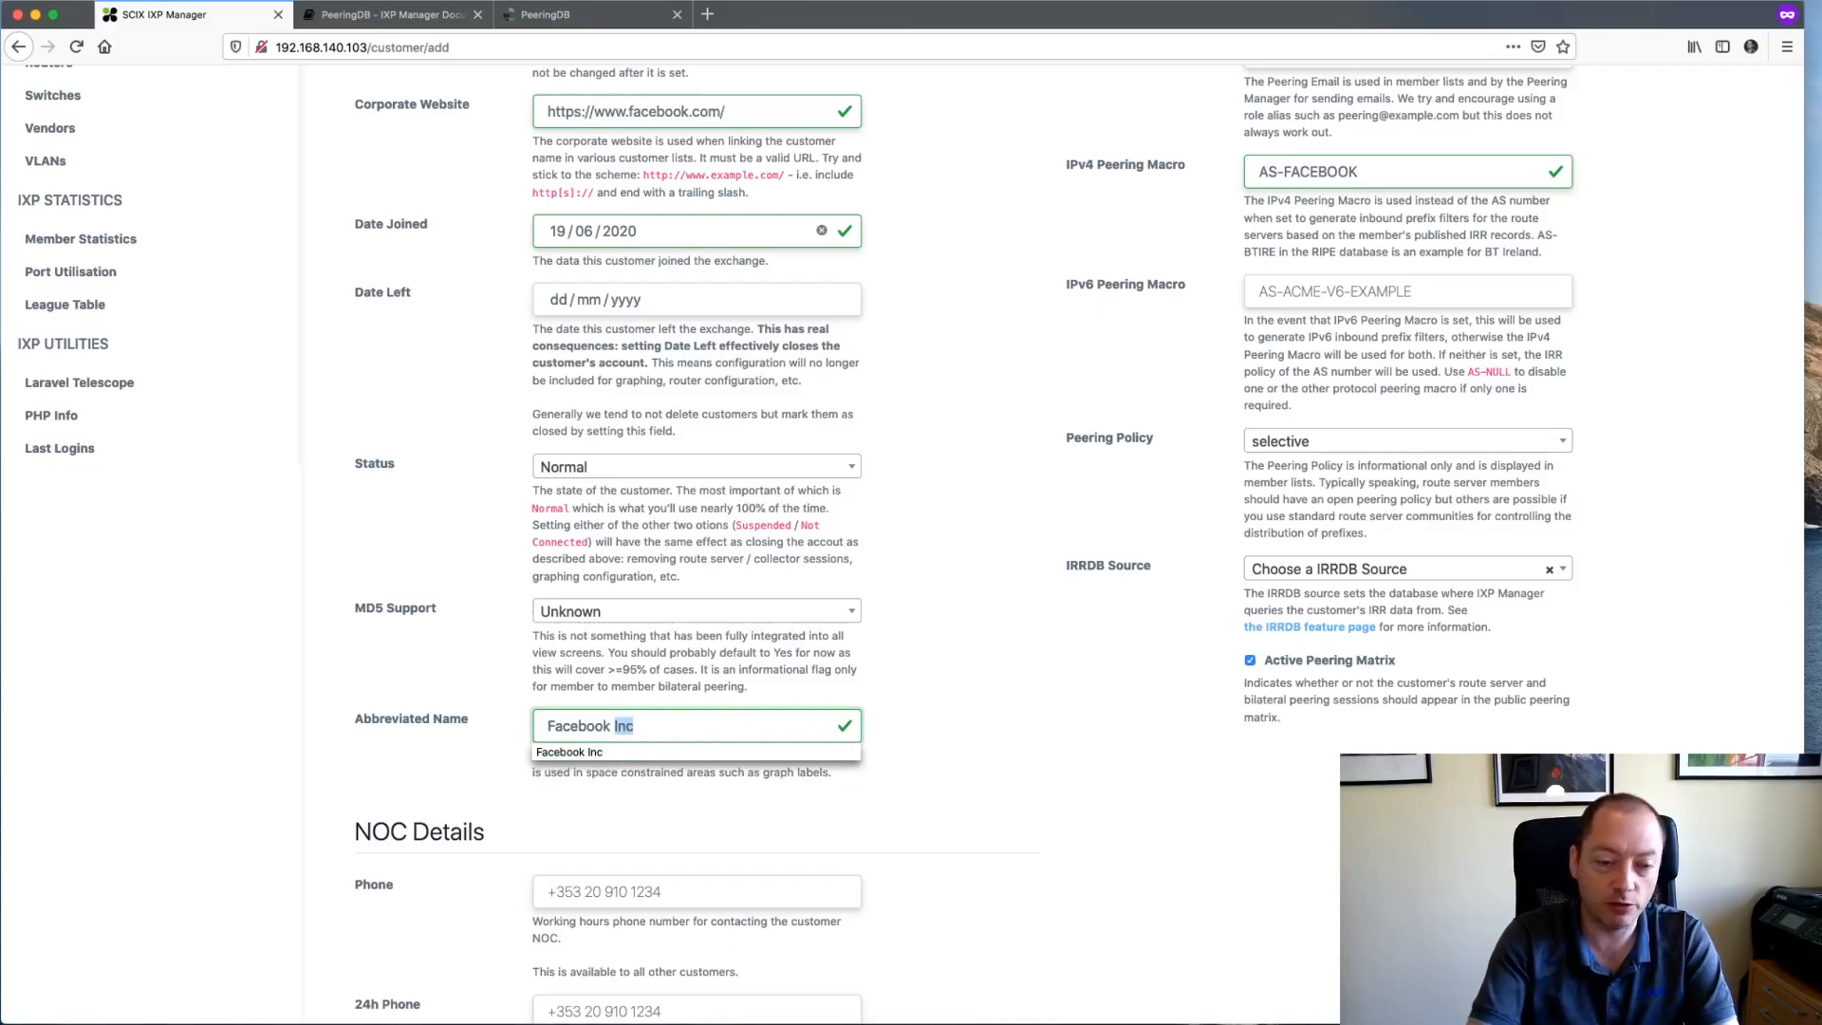
- Delete 'Inc' so the Abbreviated Name reads Facebook, and confirm Max Prefixes shows 120
key("BackSpace")
scroll(639, 683, "up", 5)
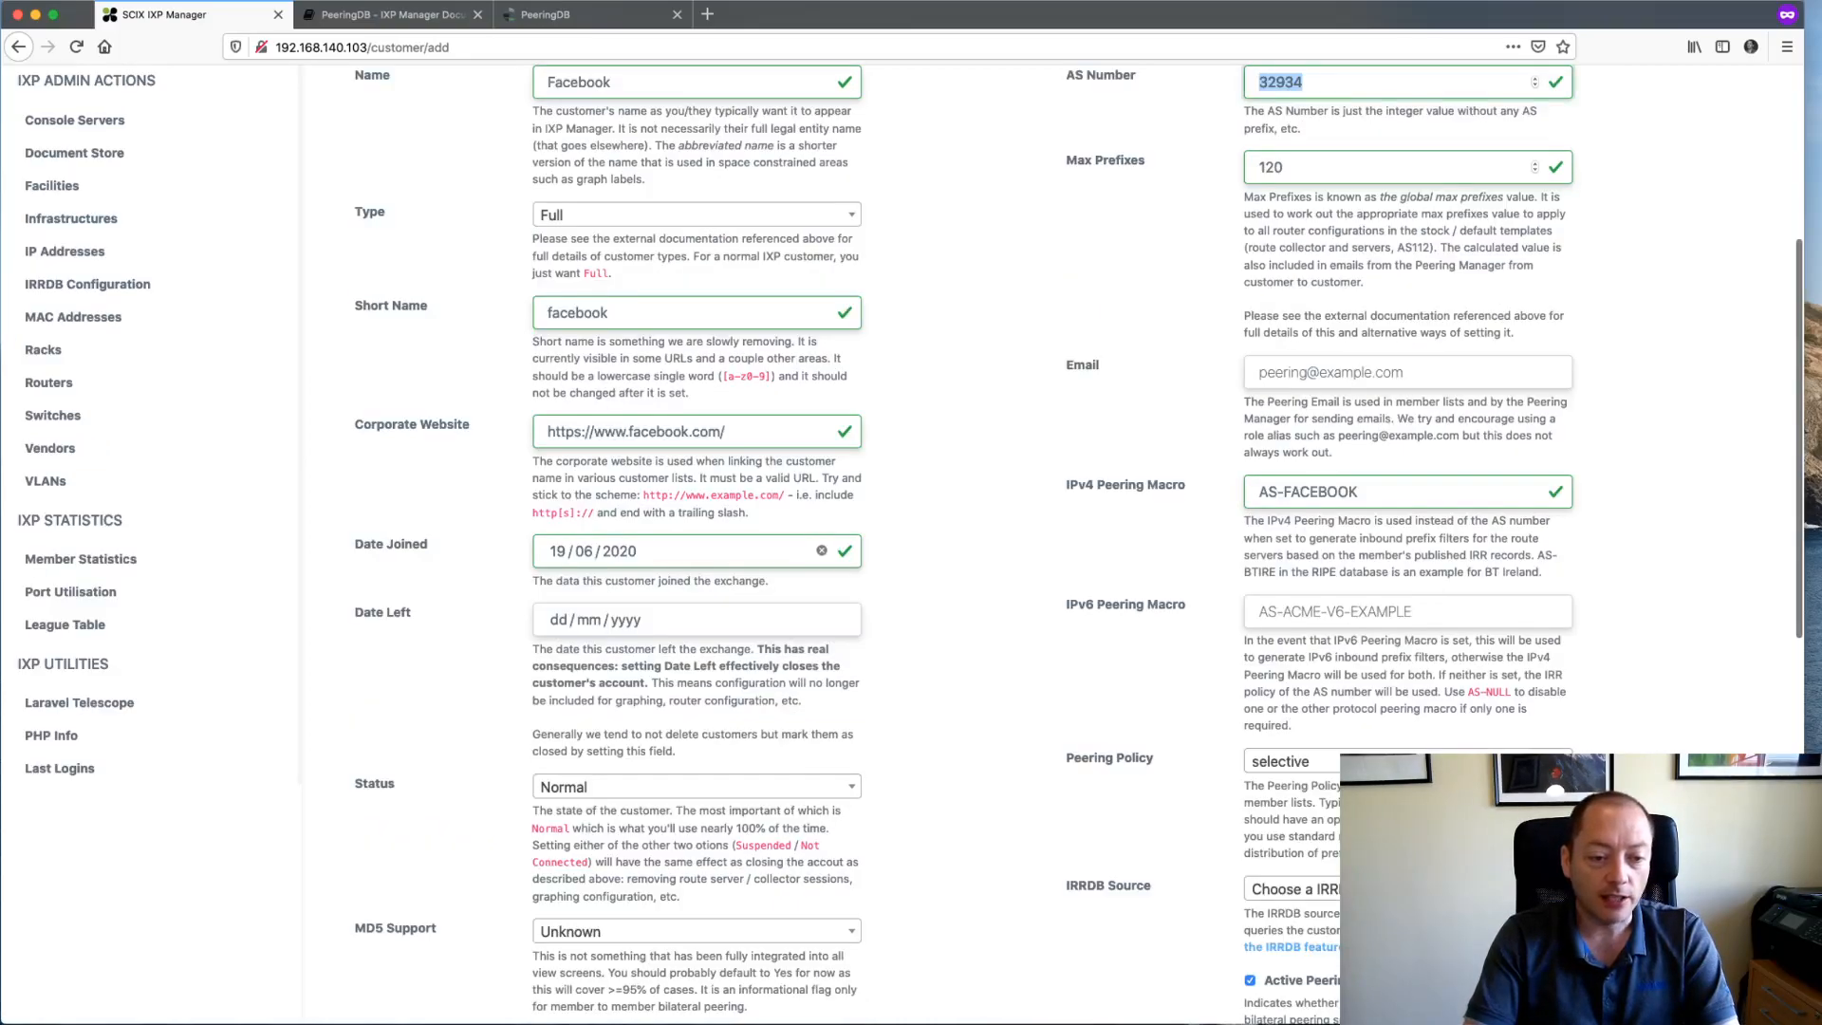
scroll(638, 683, "down", 6)
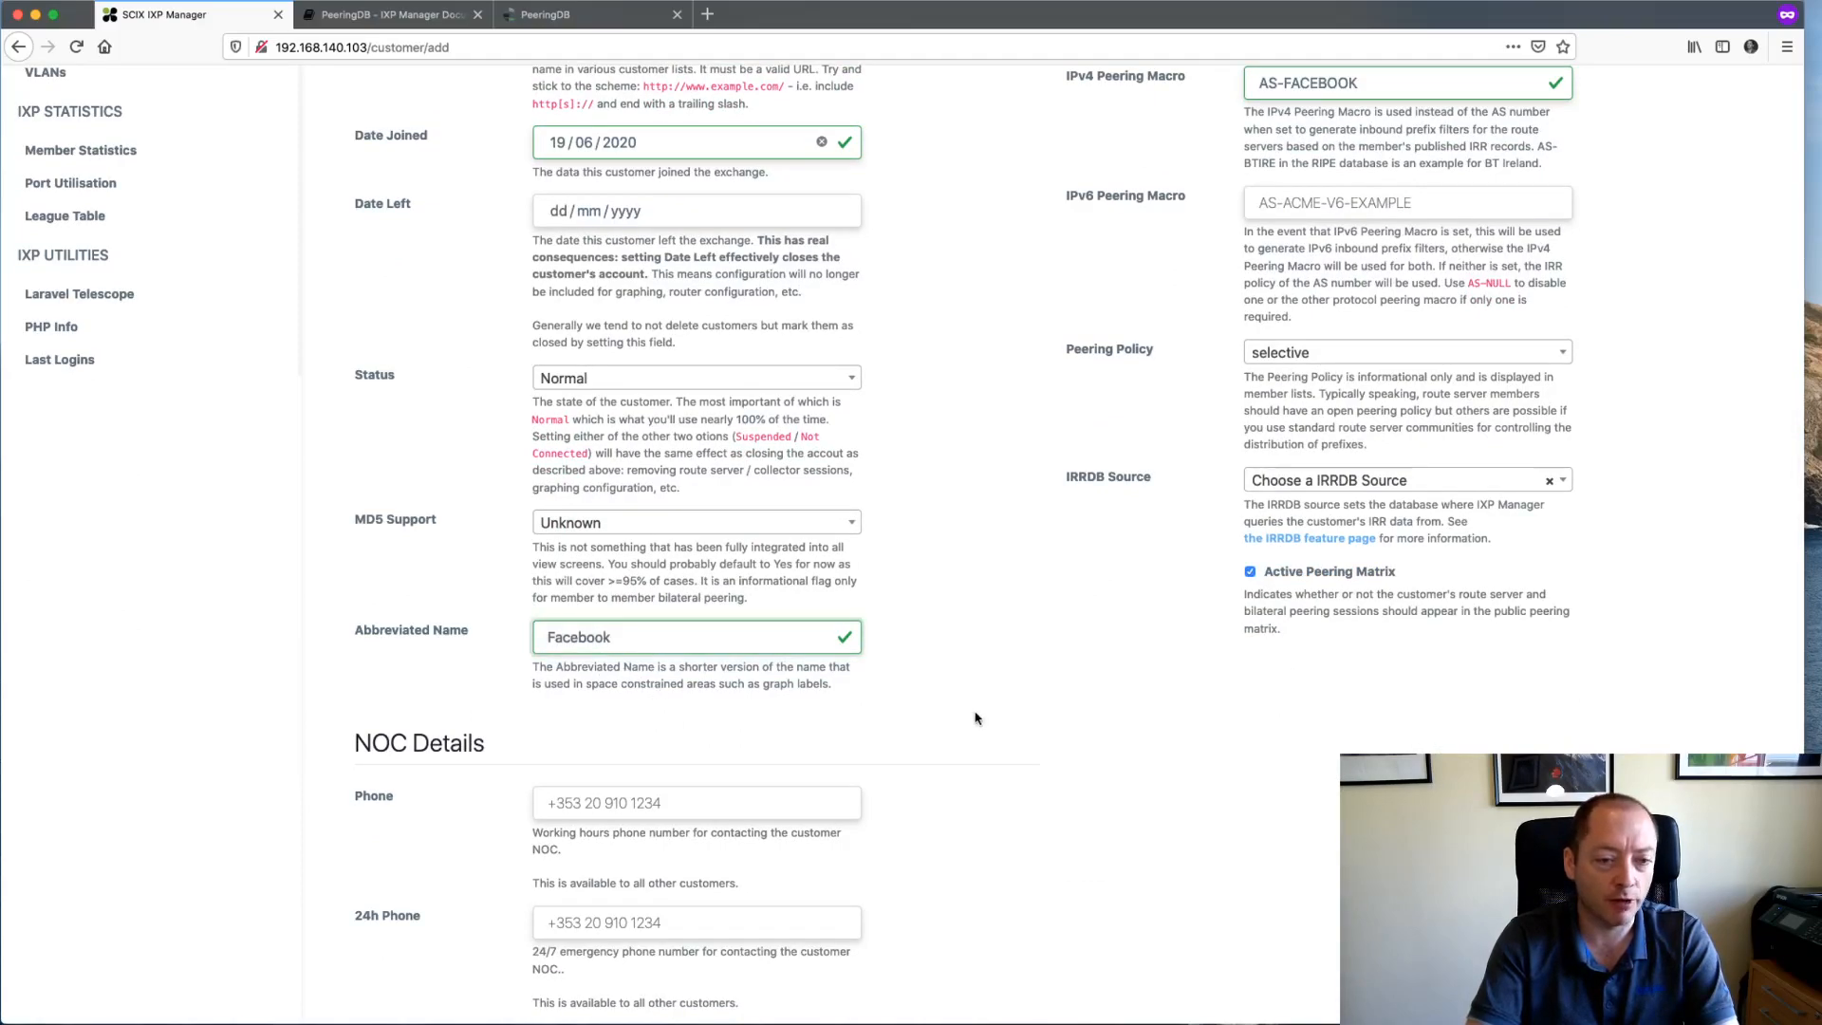
scroll(974, 718, "up", 8)
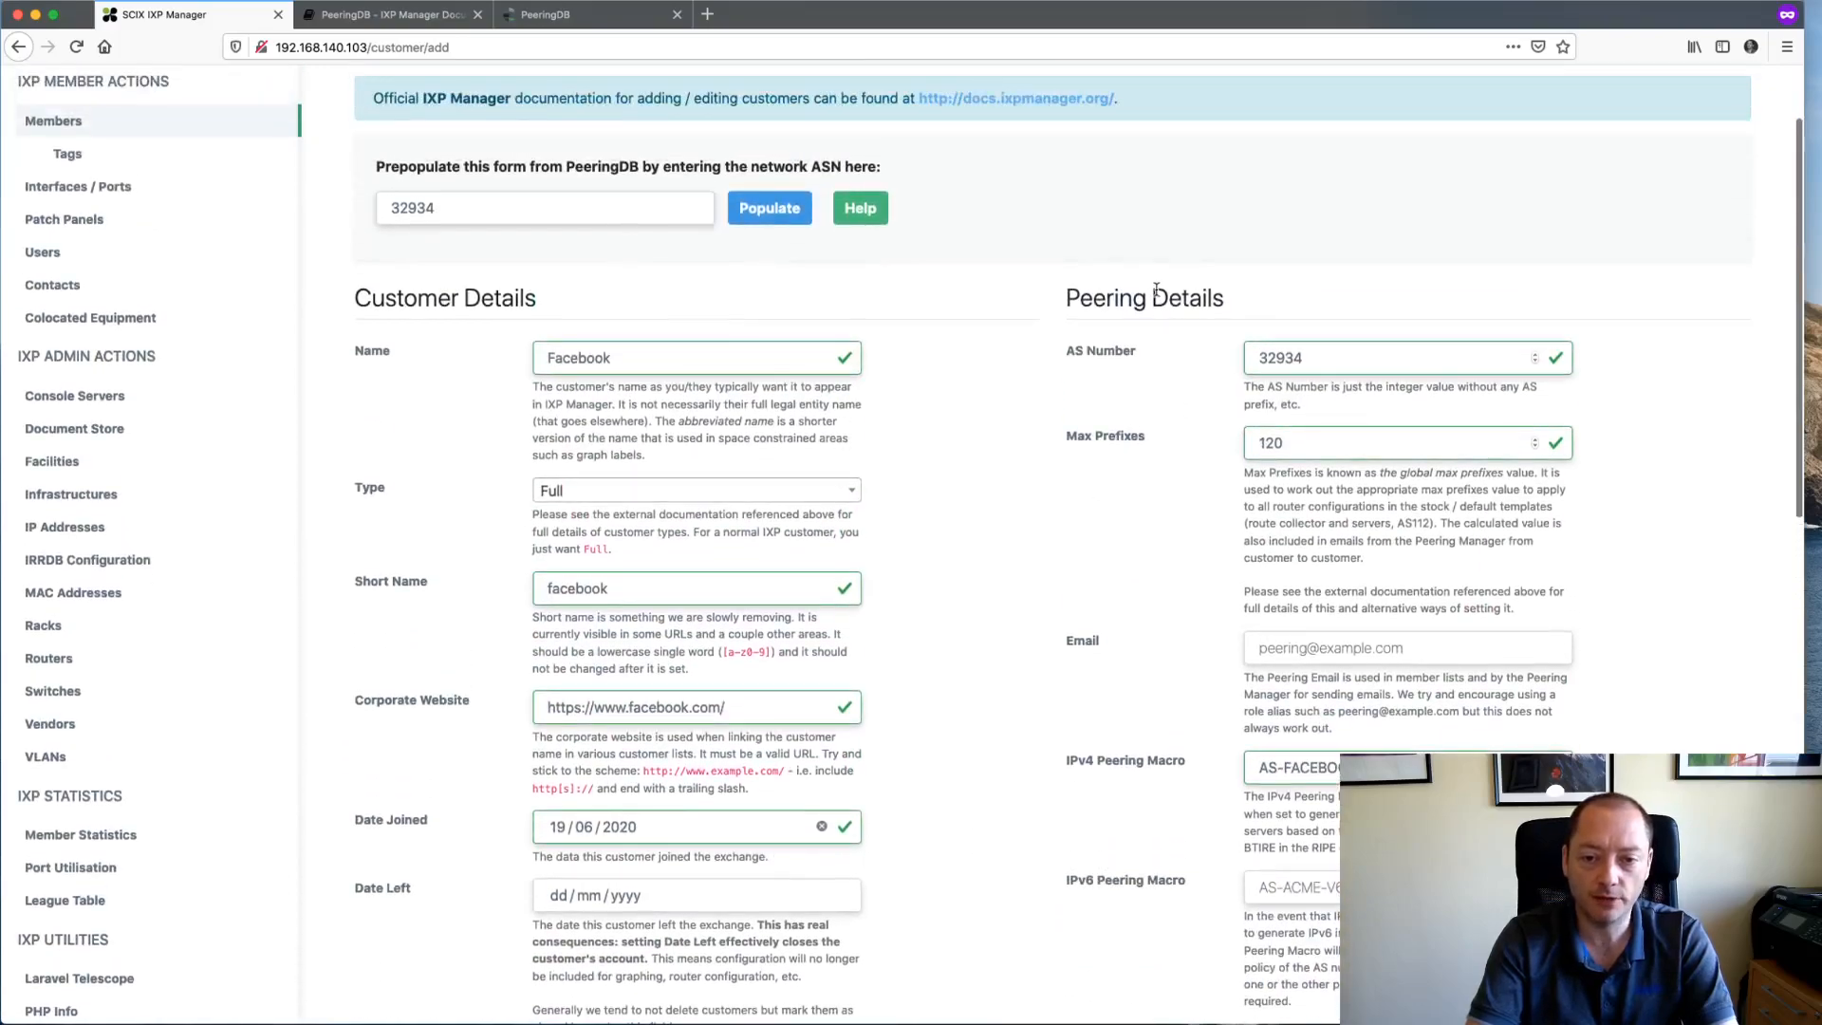
scroll(1142, 397, "down", 1)
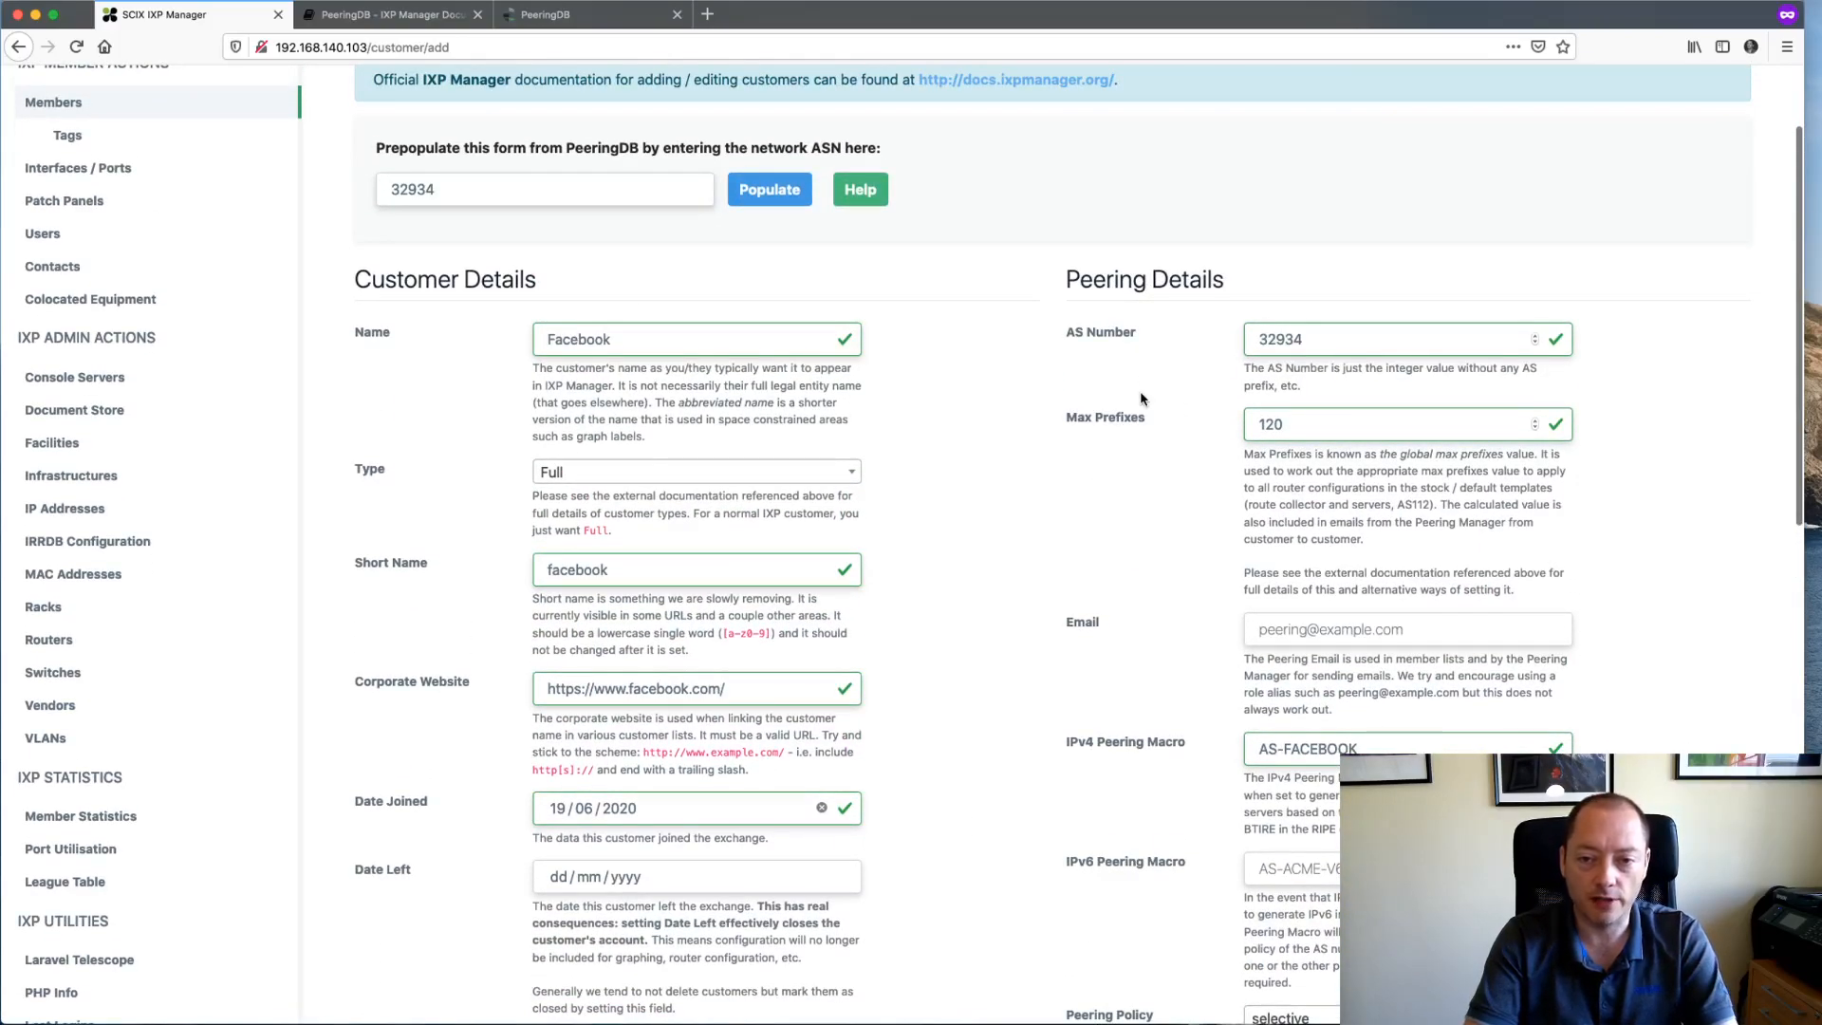
scroll(1141, 396, "down", 2)
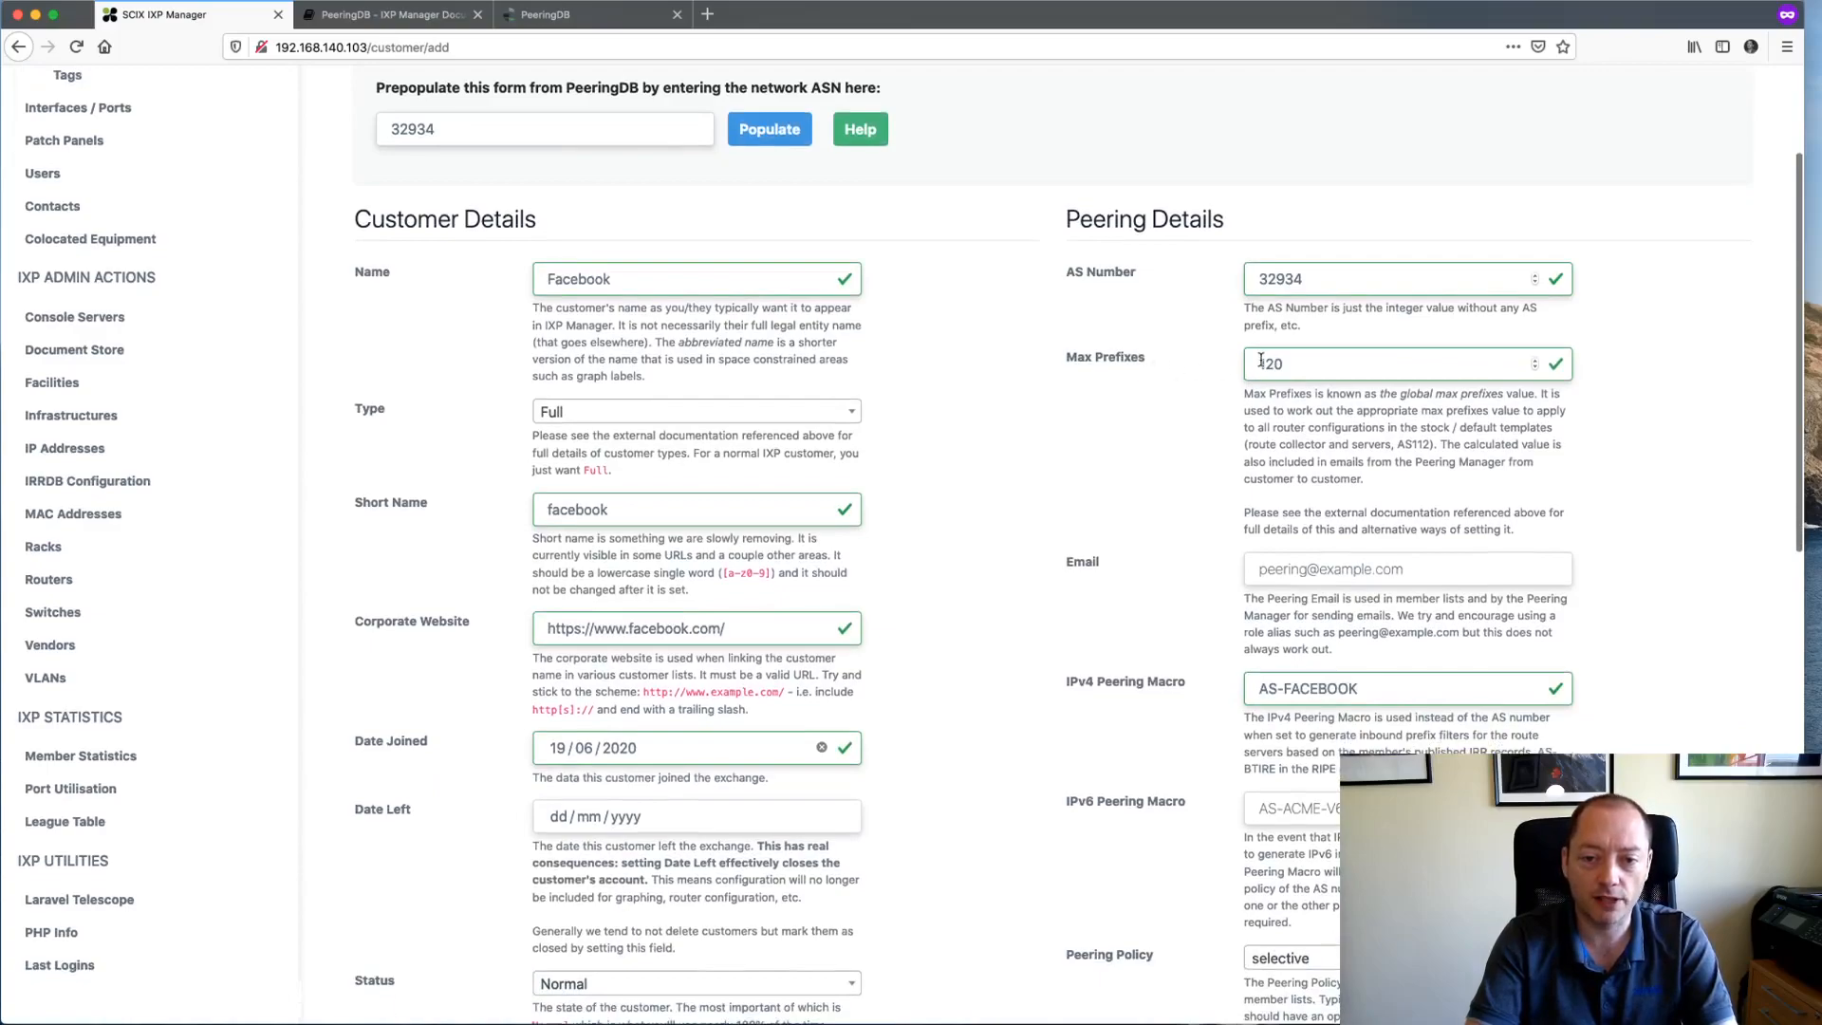
double_click(1262, 362)
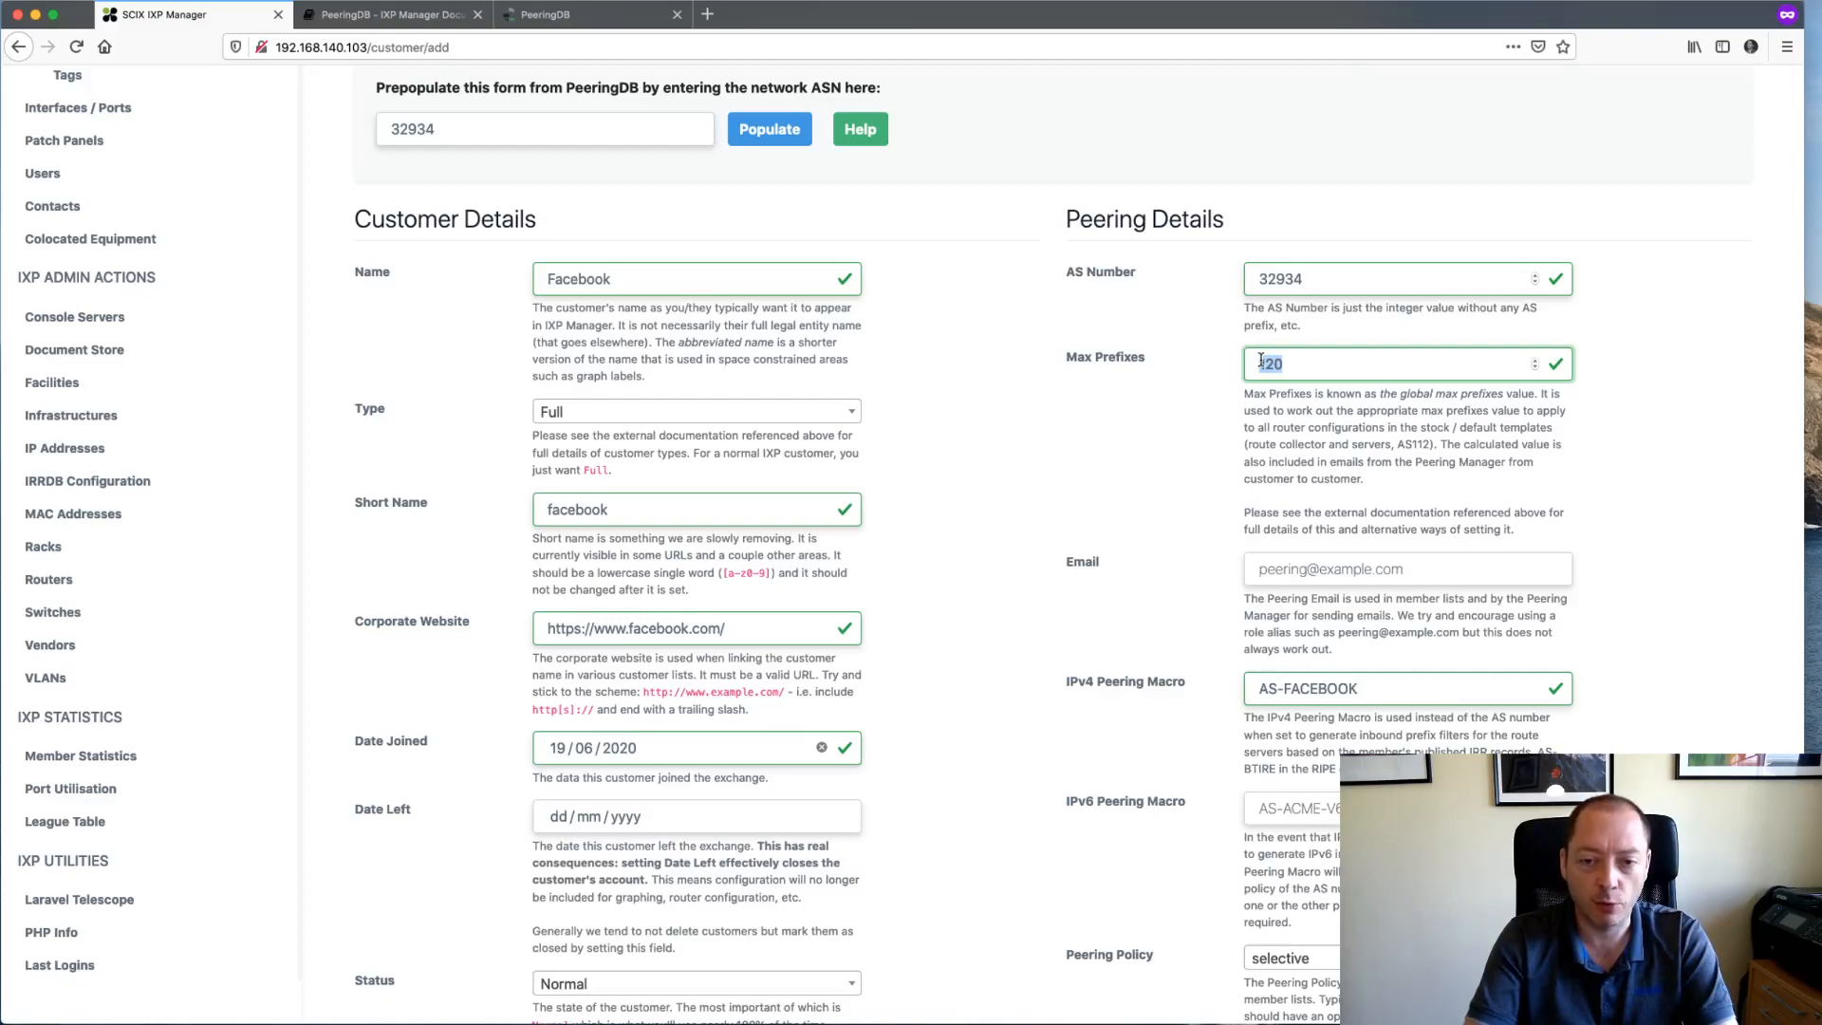
scroll(1300, 341, "down", 1)
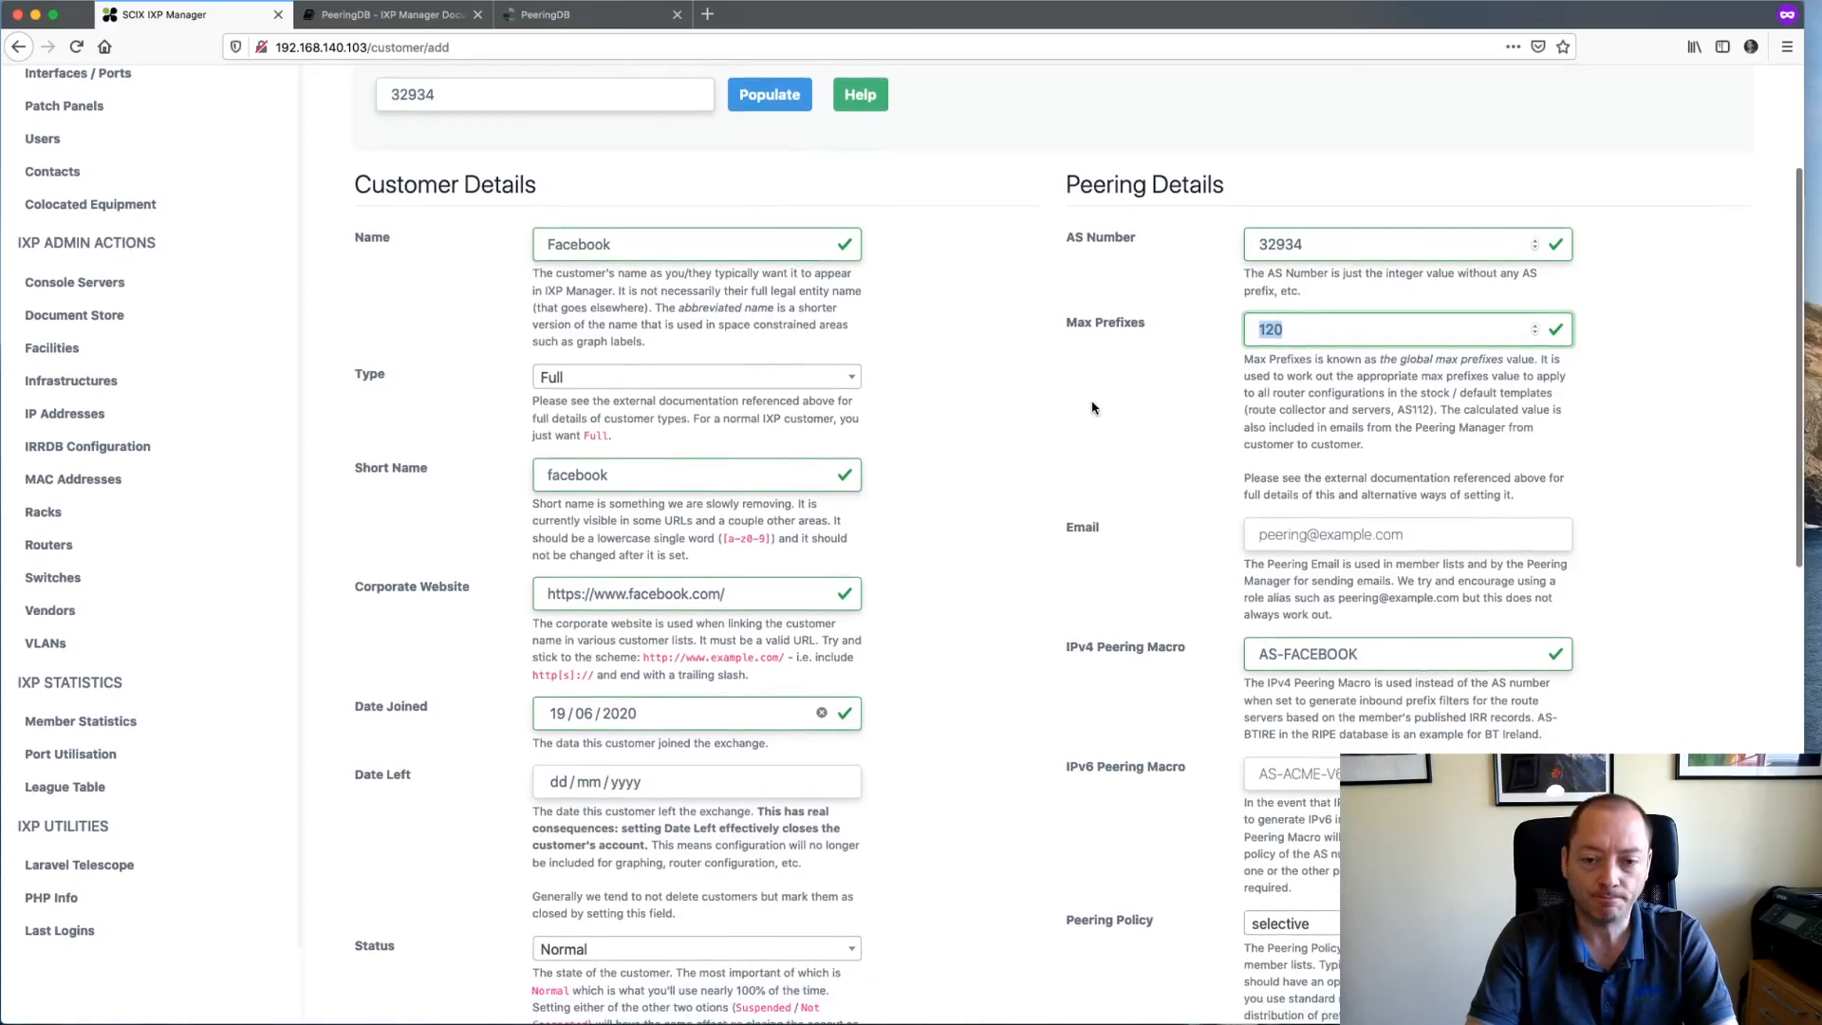
left_click(1287, 336)
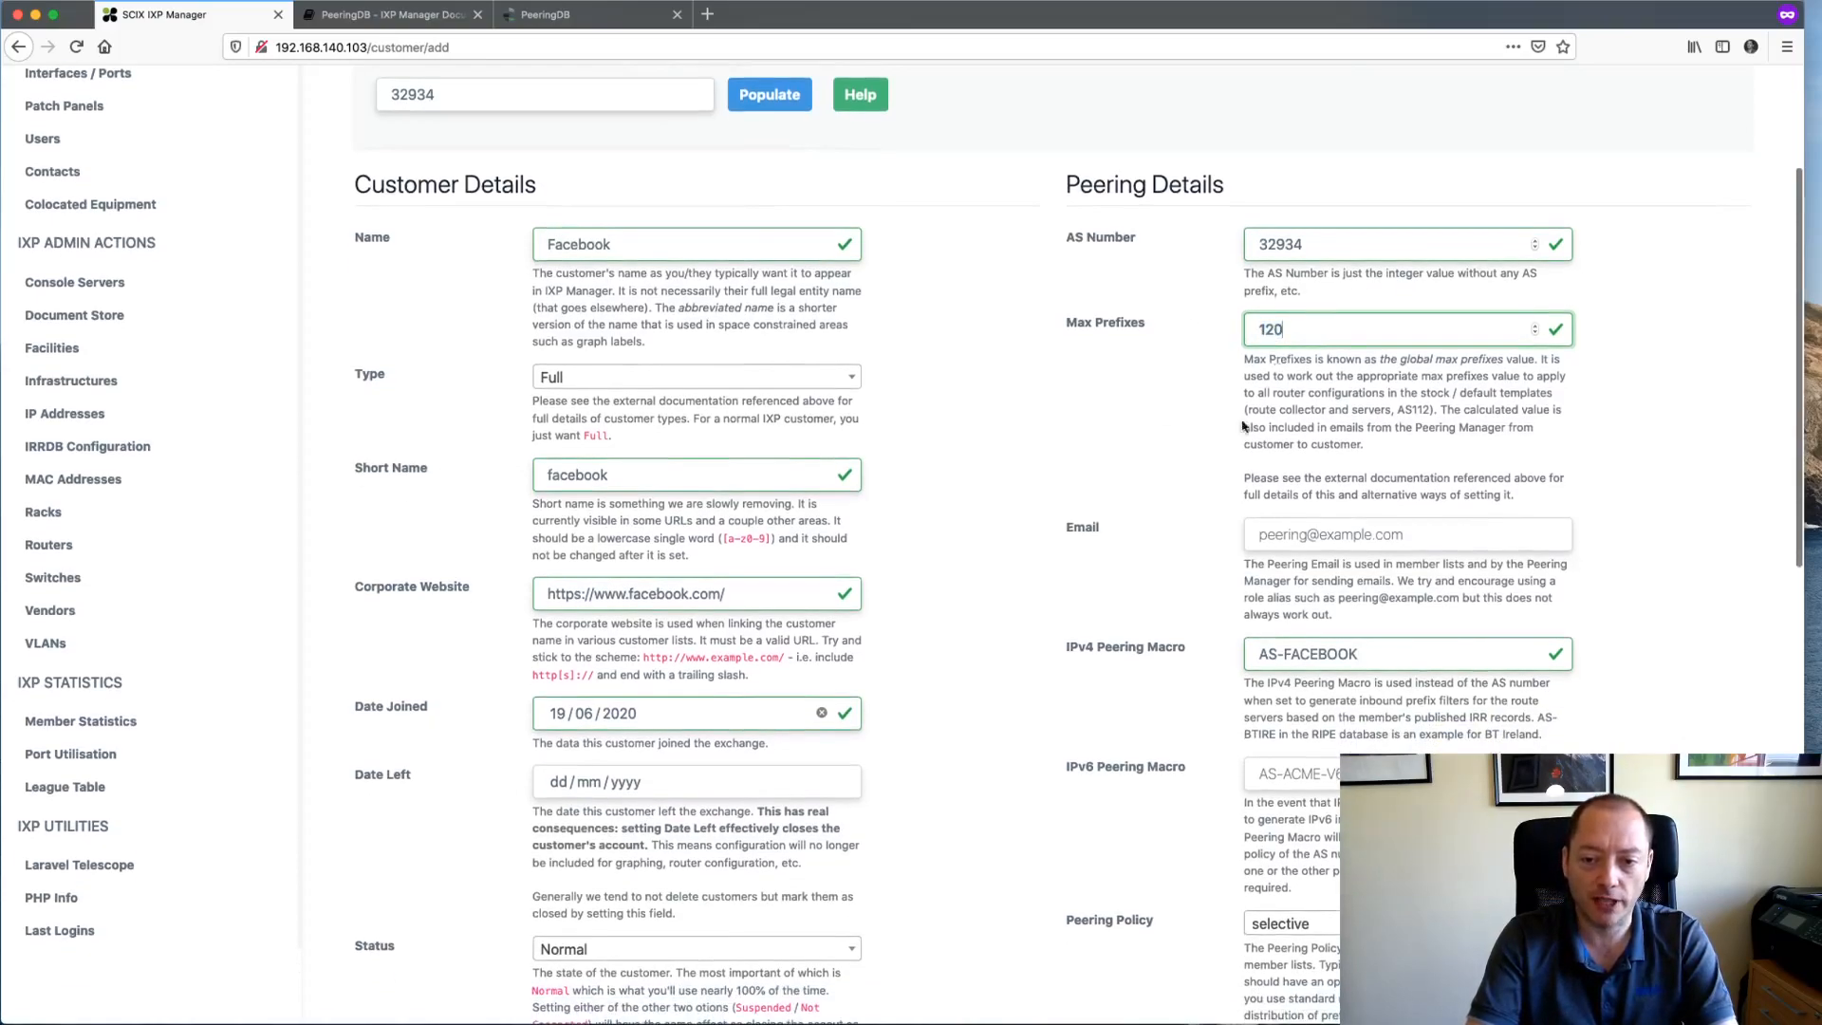
scroll(1268, 381, "down", 1)
- Enter Facebook's peering e-mail address, then review the IPv4 Peering Macro and Max Prefixes values
left_click(1263, 506)
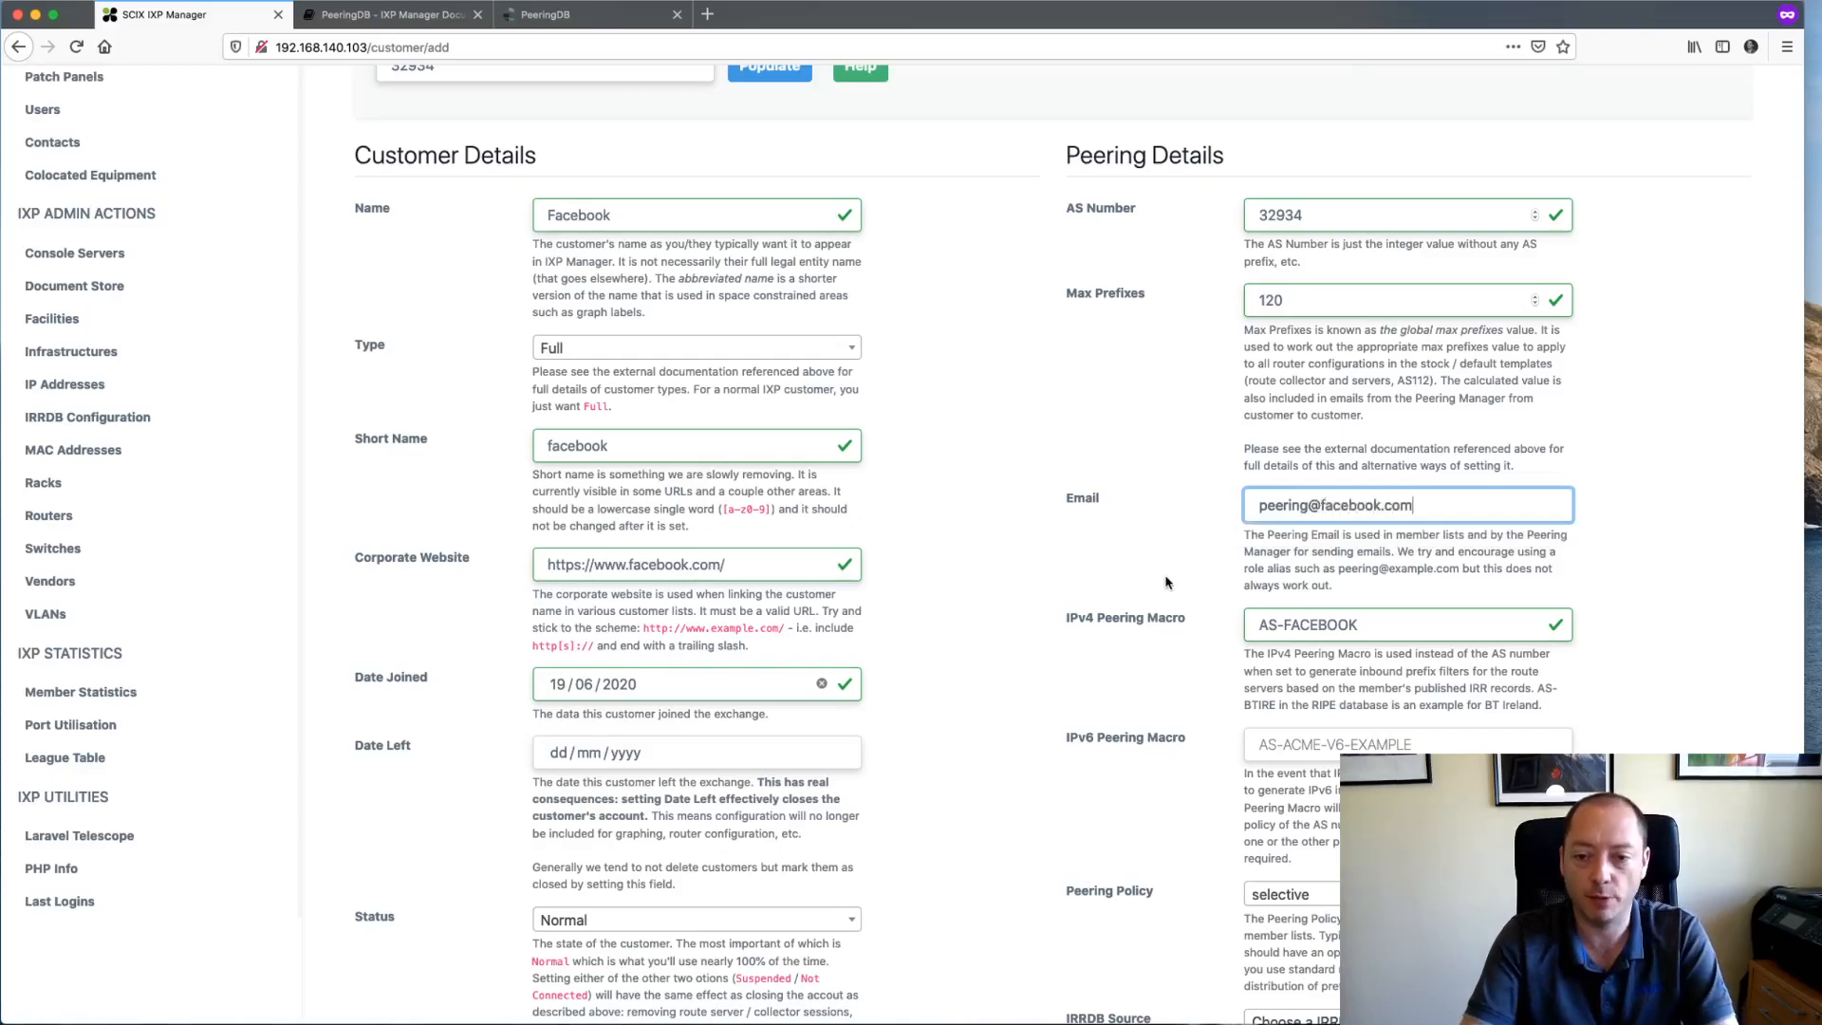
scroll(1166, 582, "down", 2)
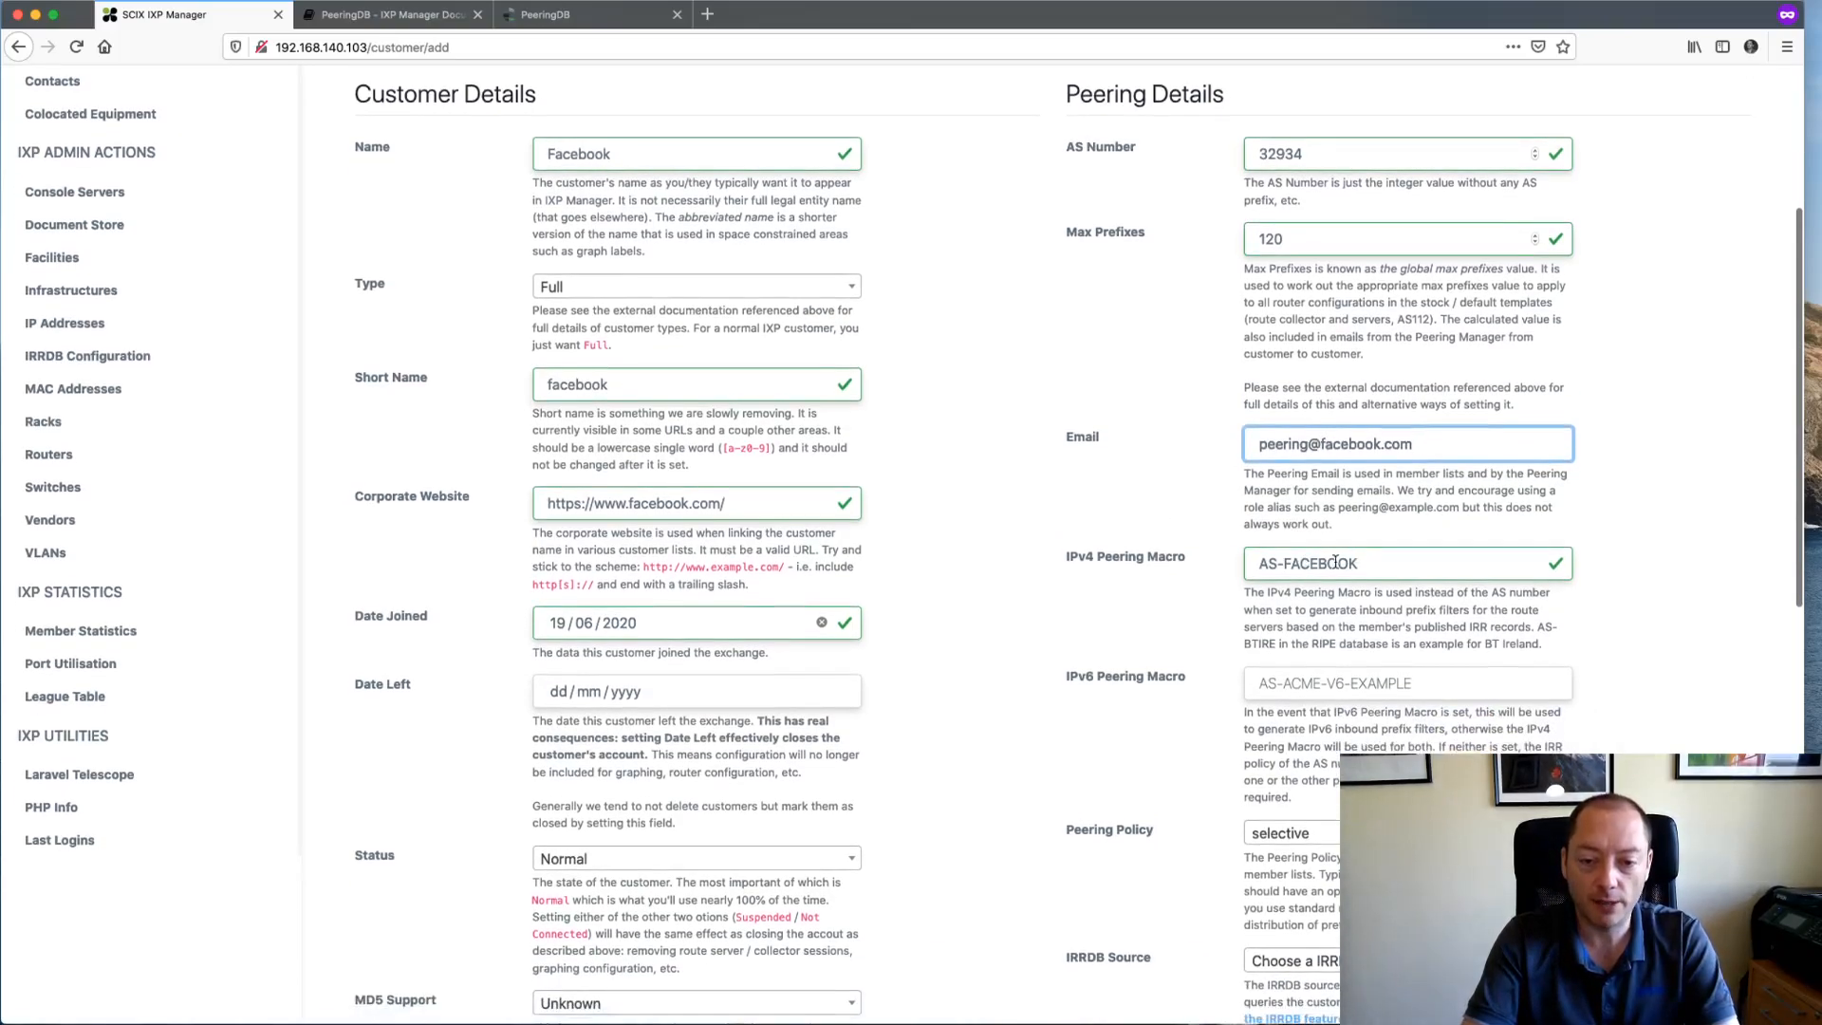
left_click(1375, 564)
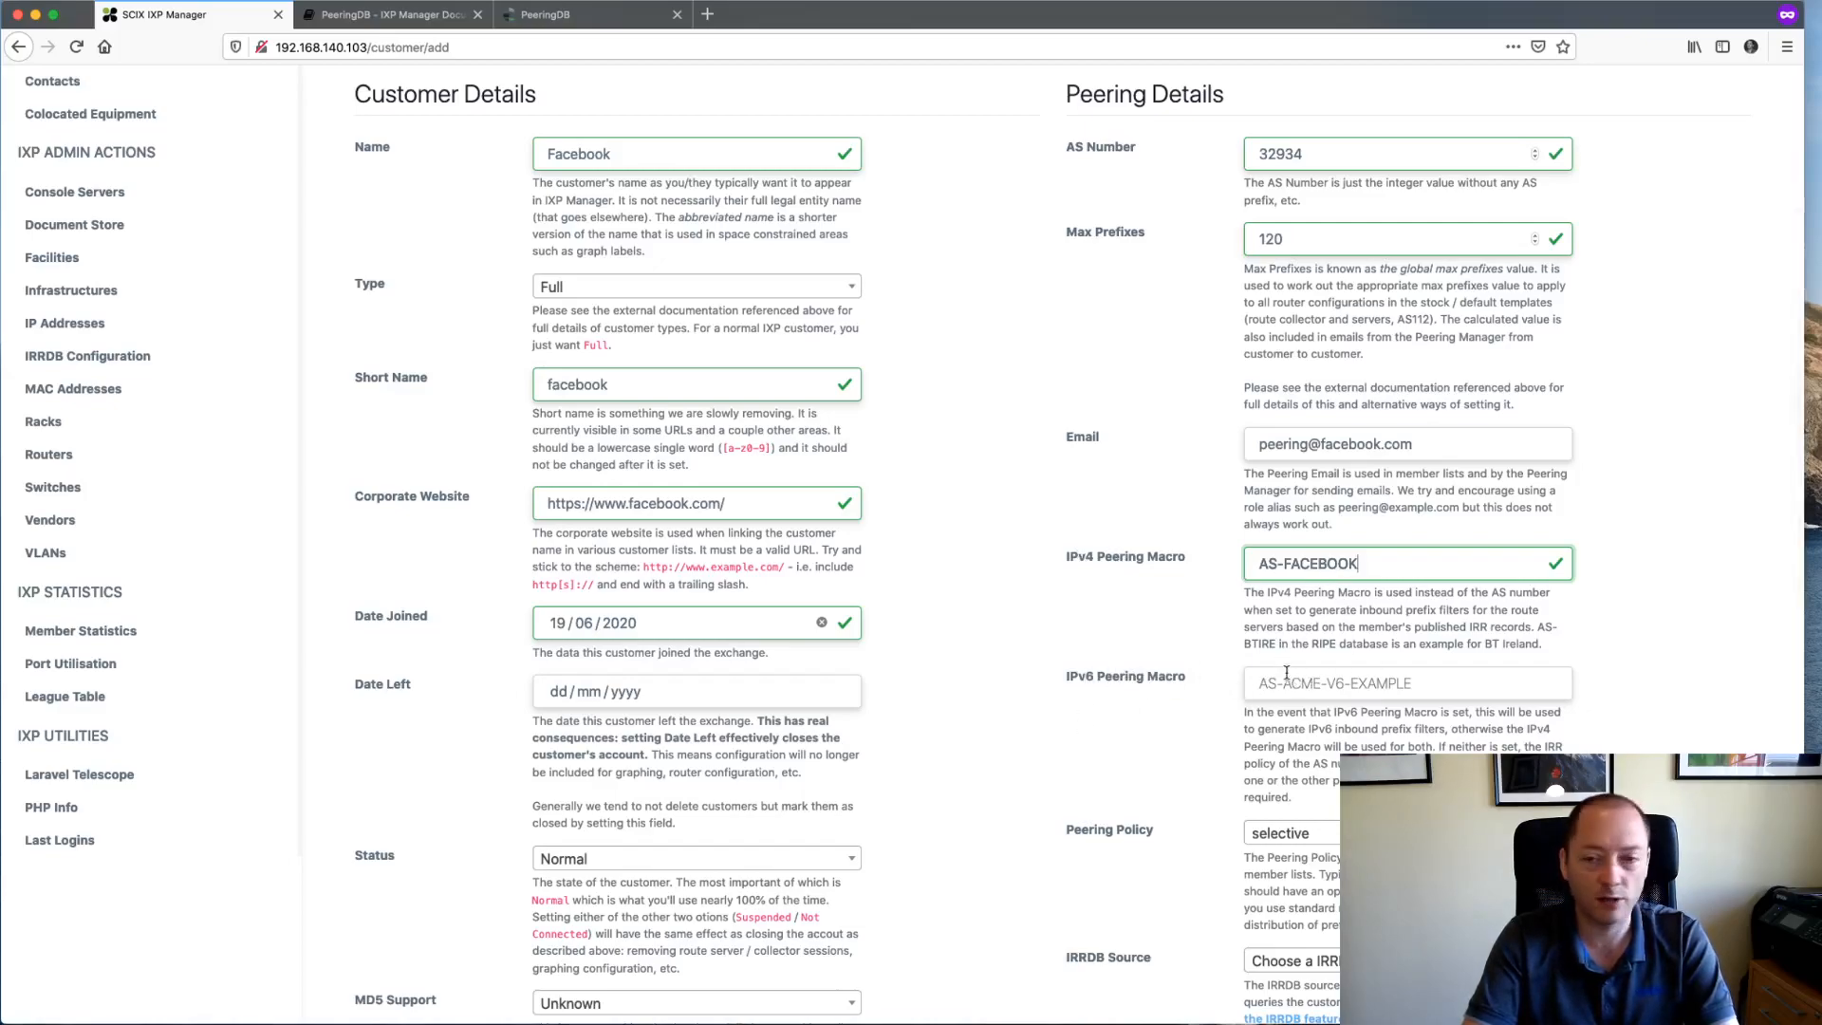
left_click(1313, 235)
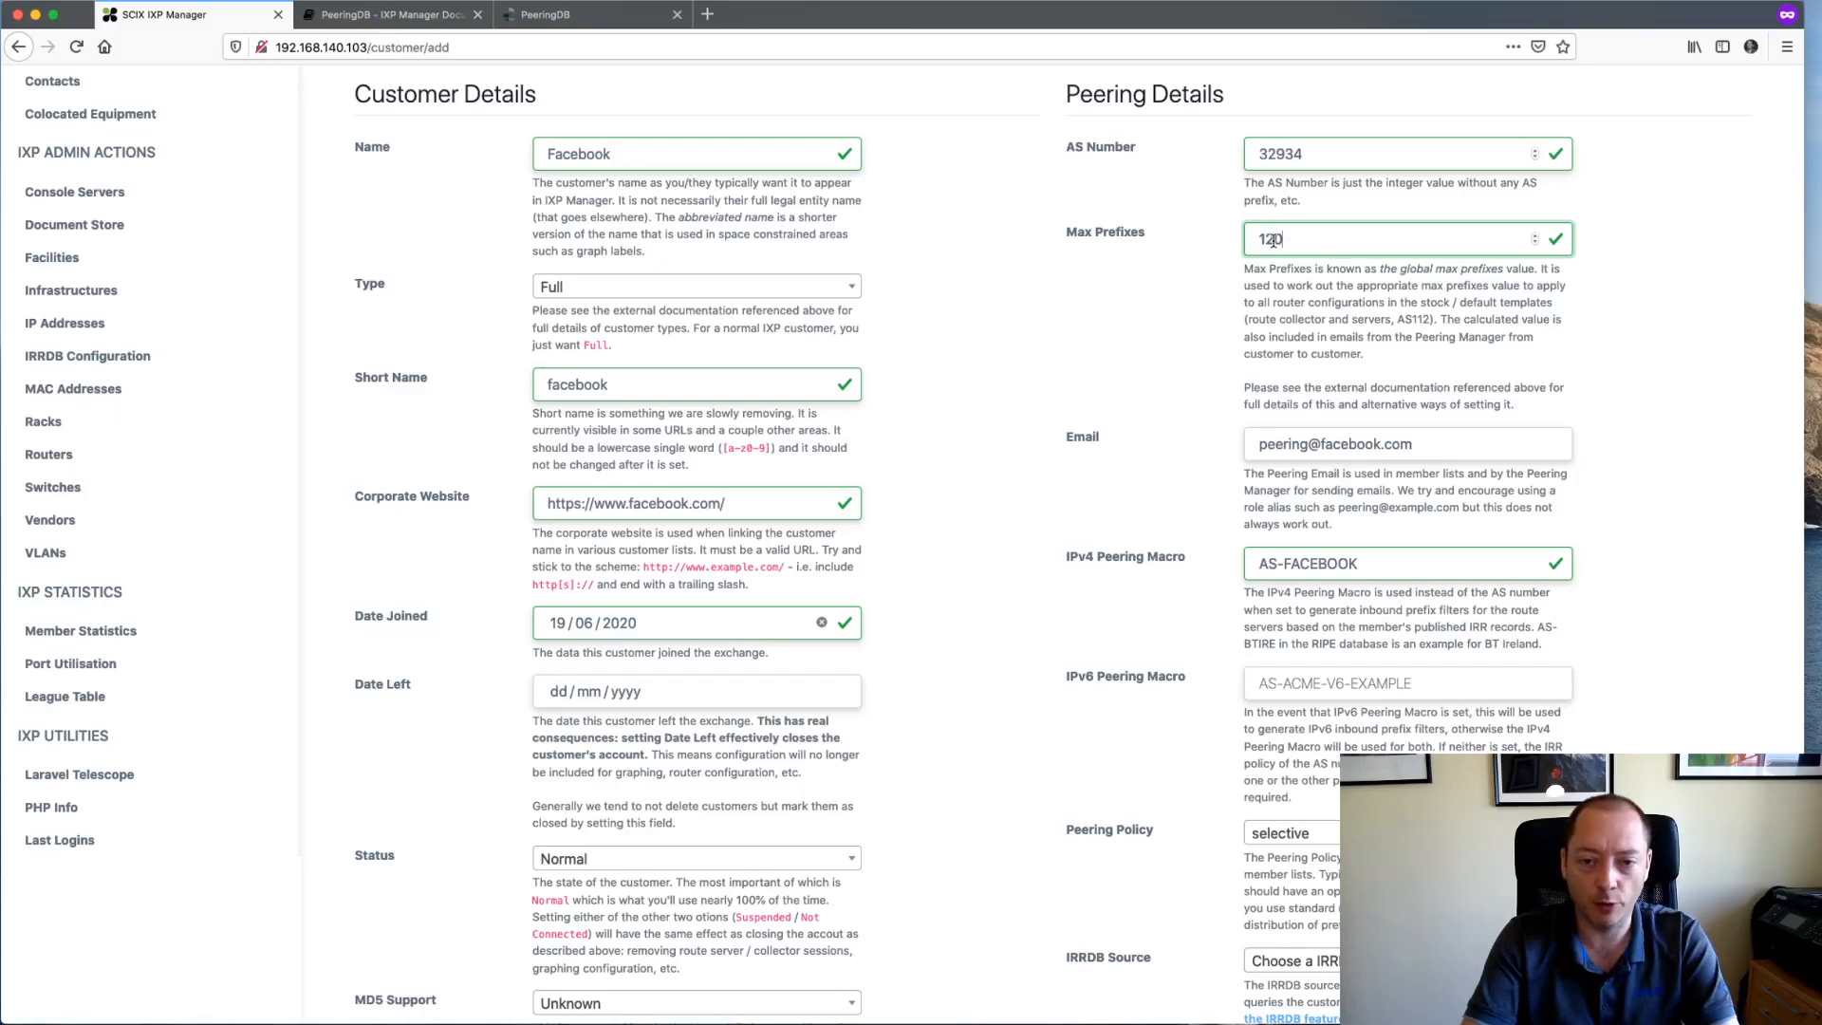
scroll(1159, 449, "down", 2)
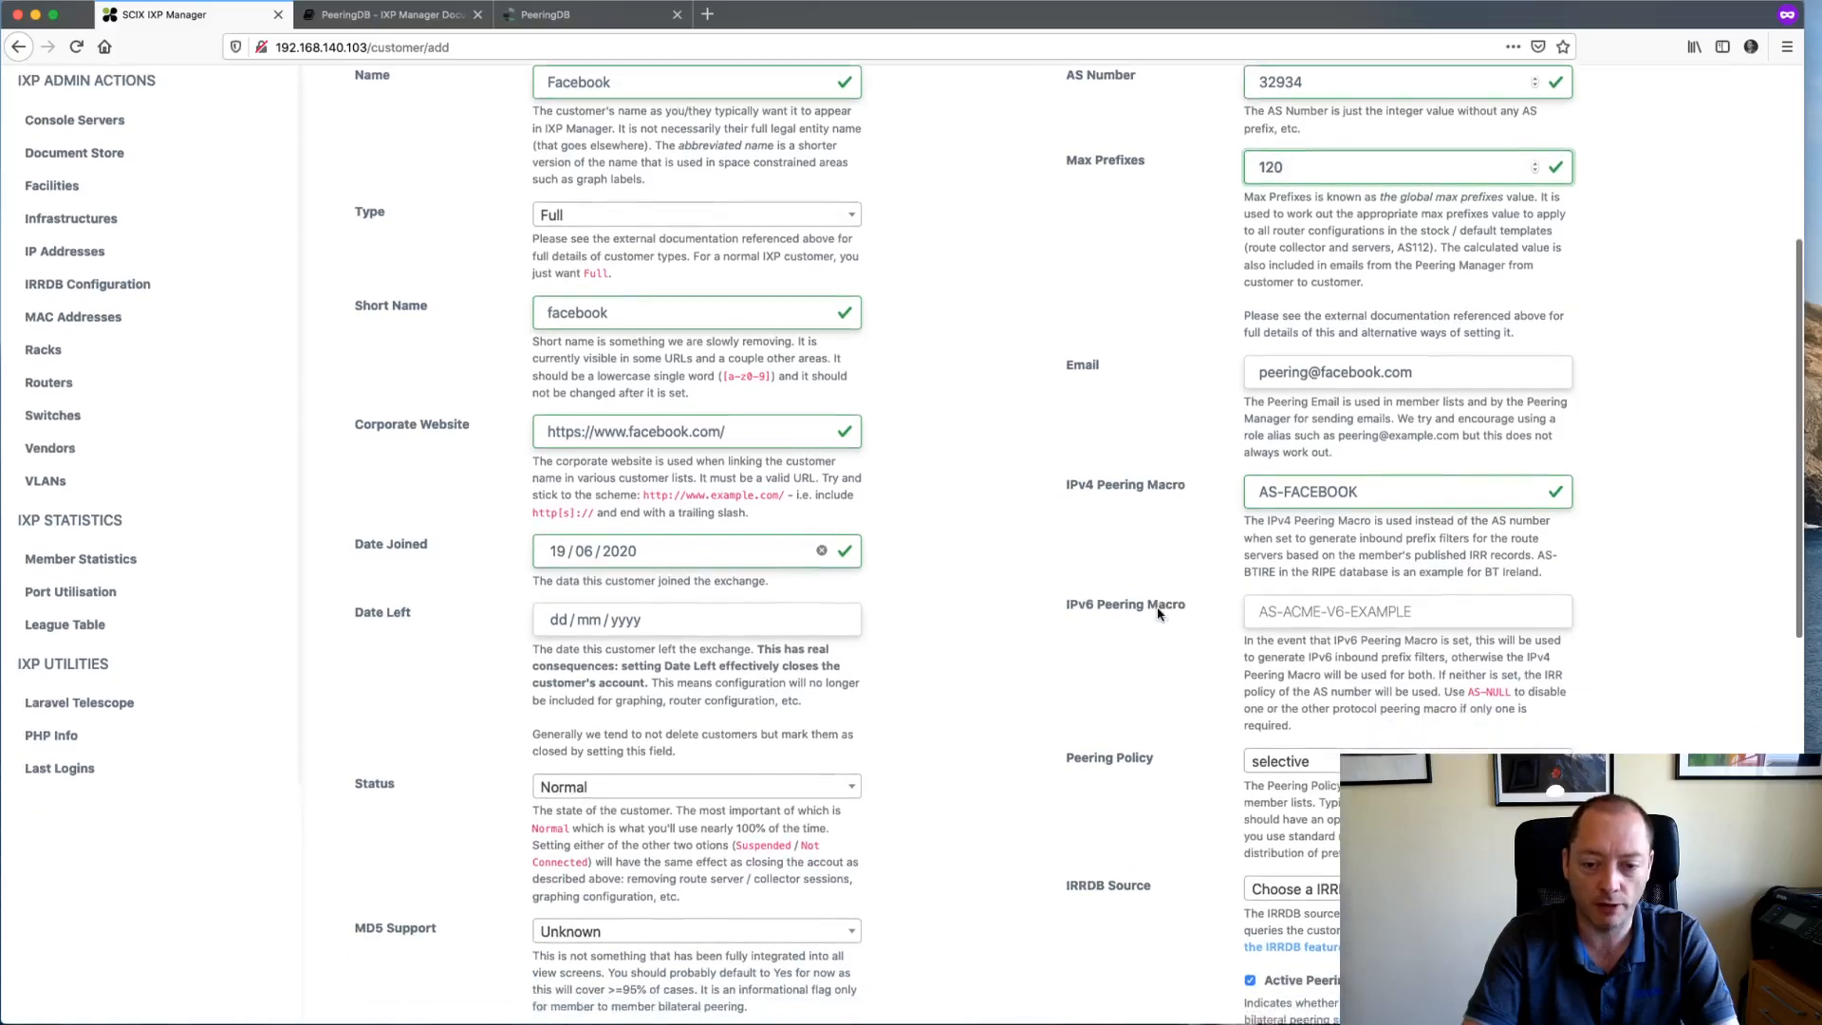
scroll(1159, 612, "down", 1)
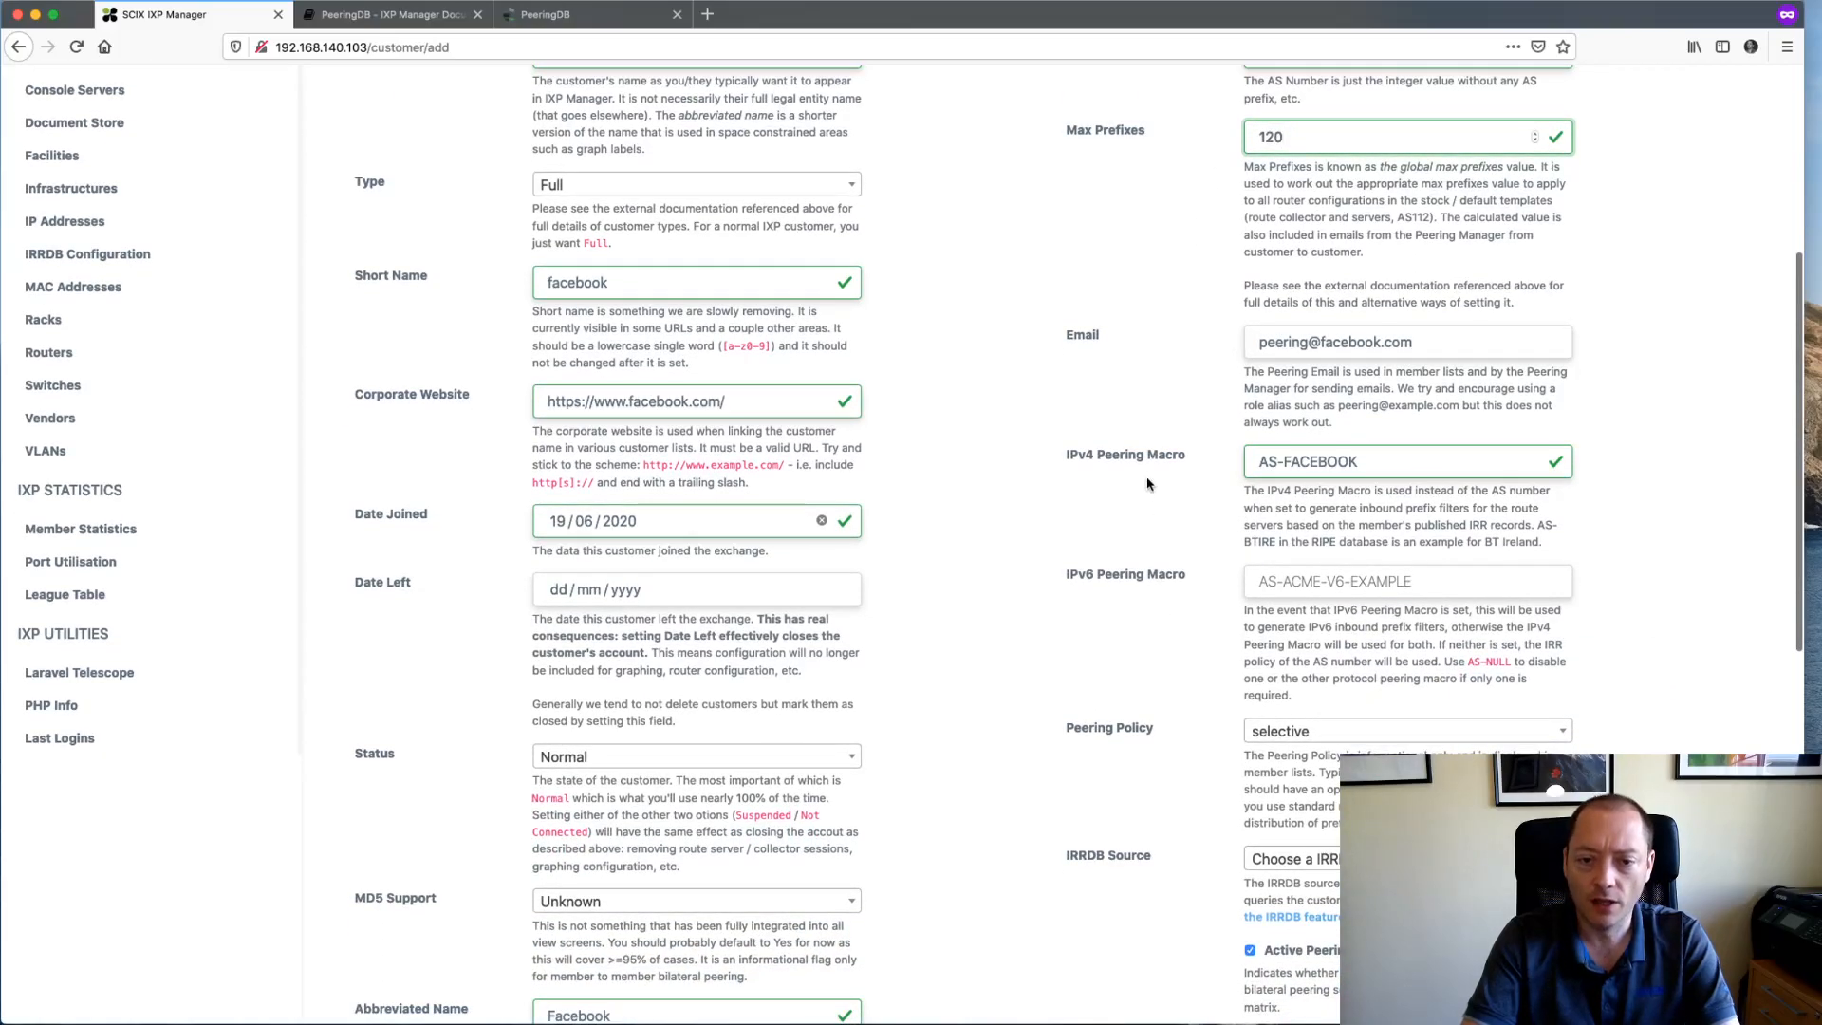
left_click(1298, 461)
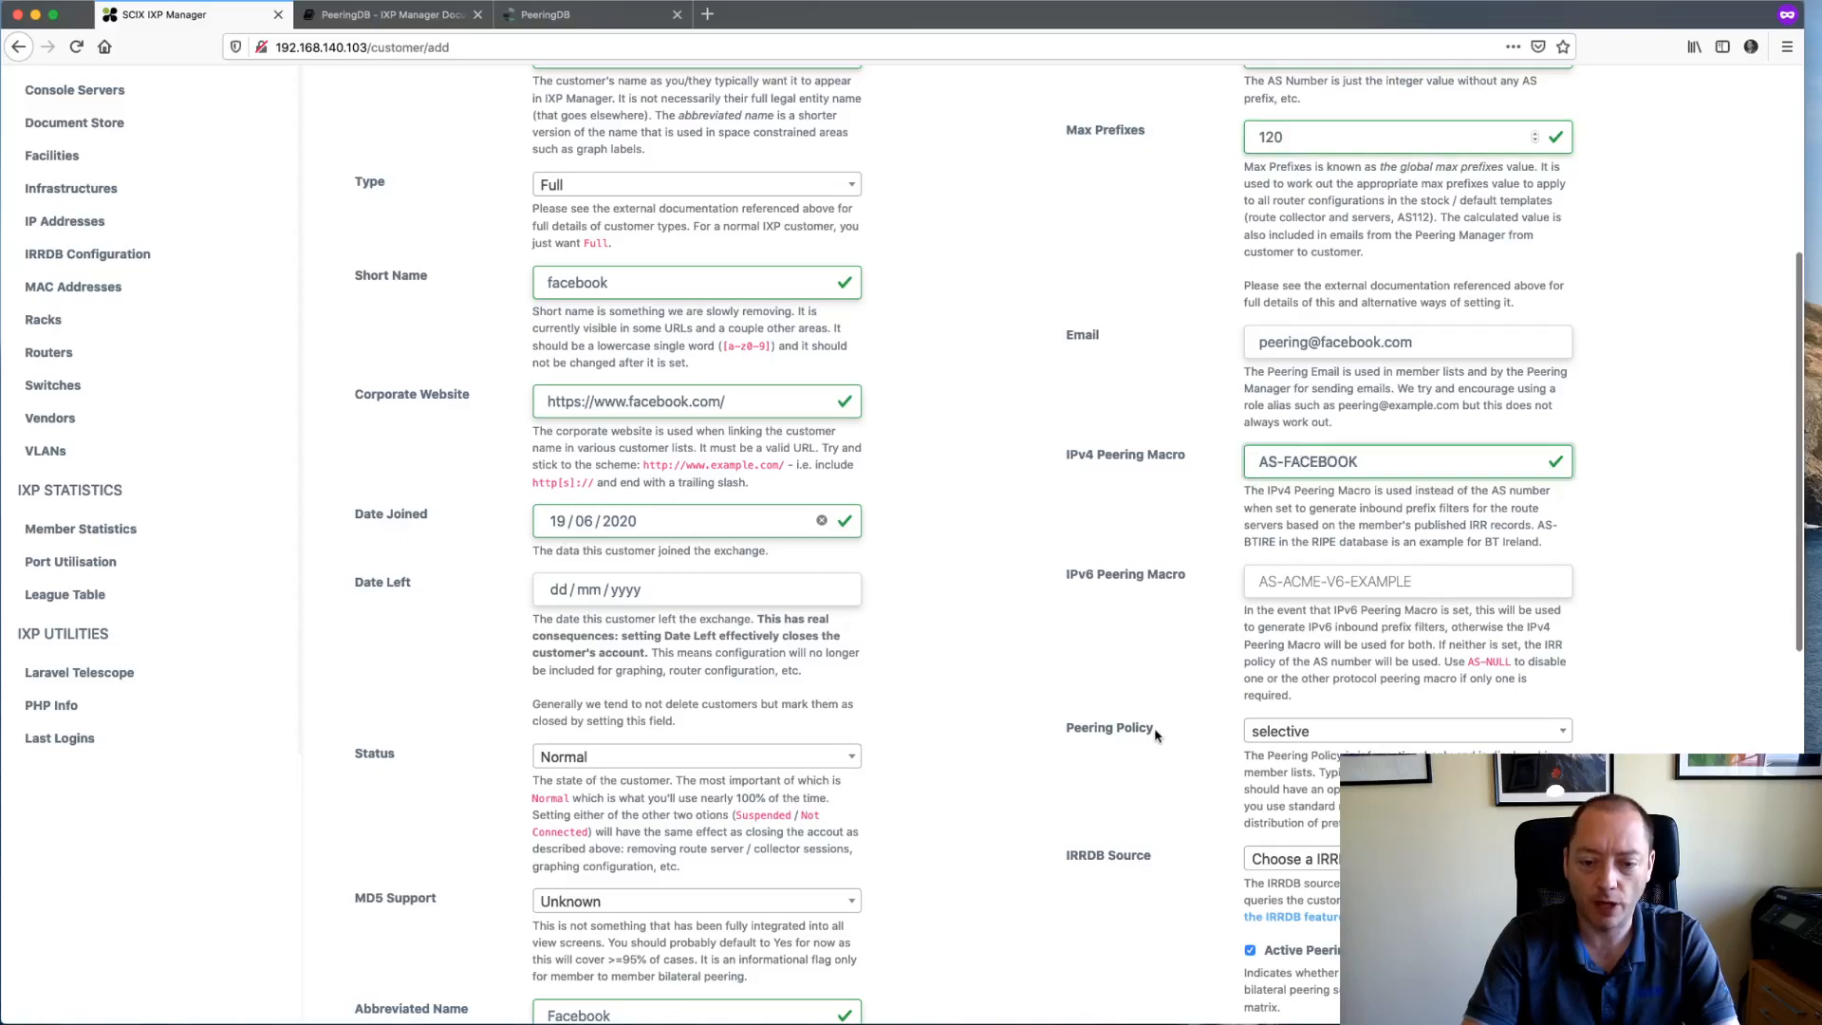
scroll(1145, 730, "down", 1)
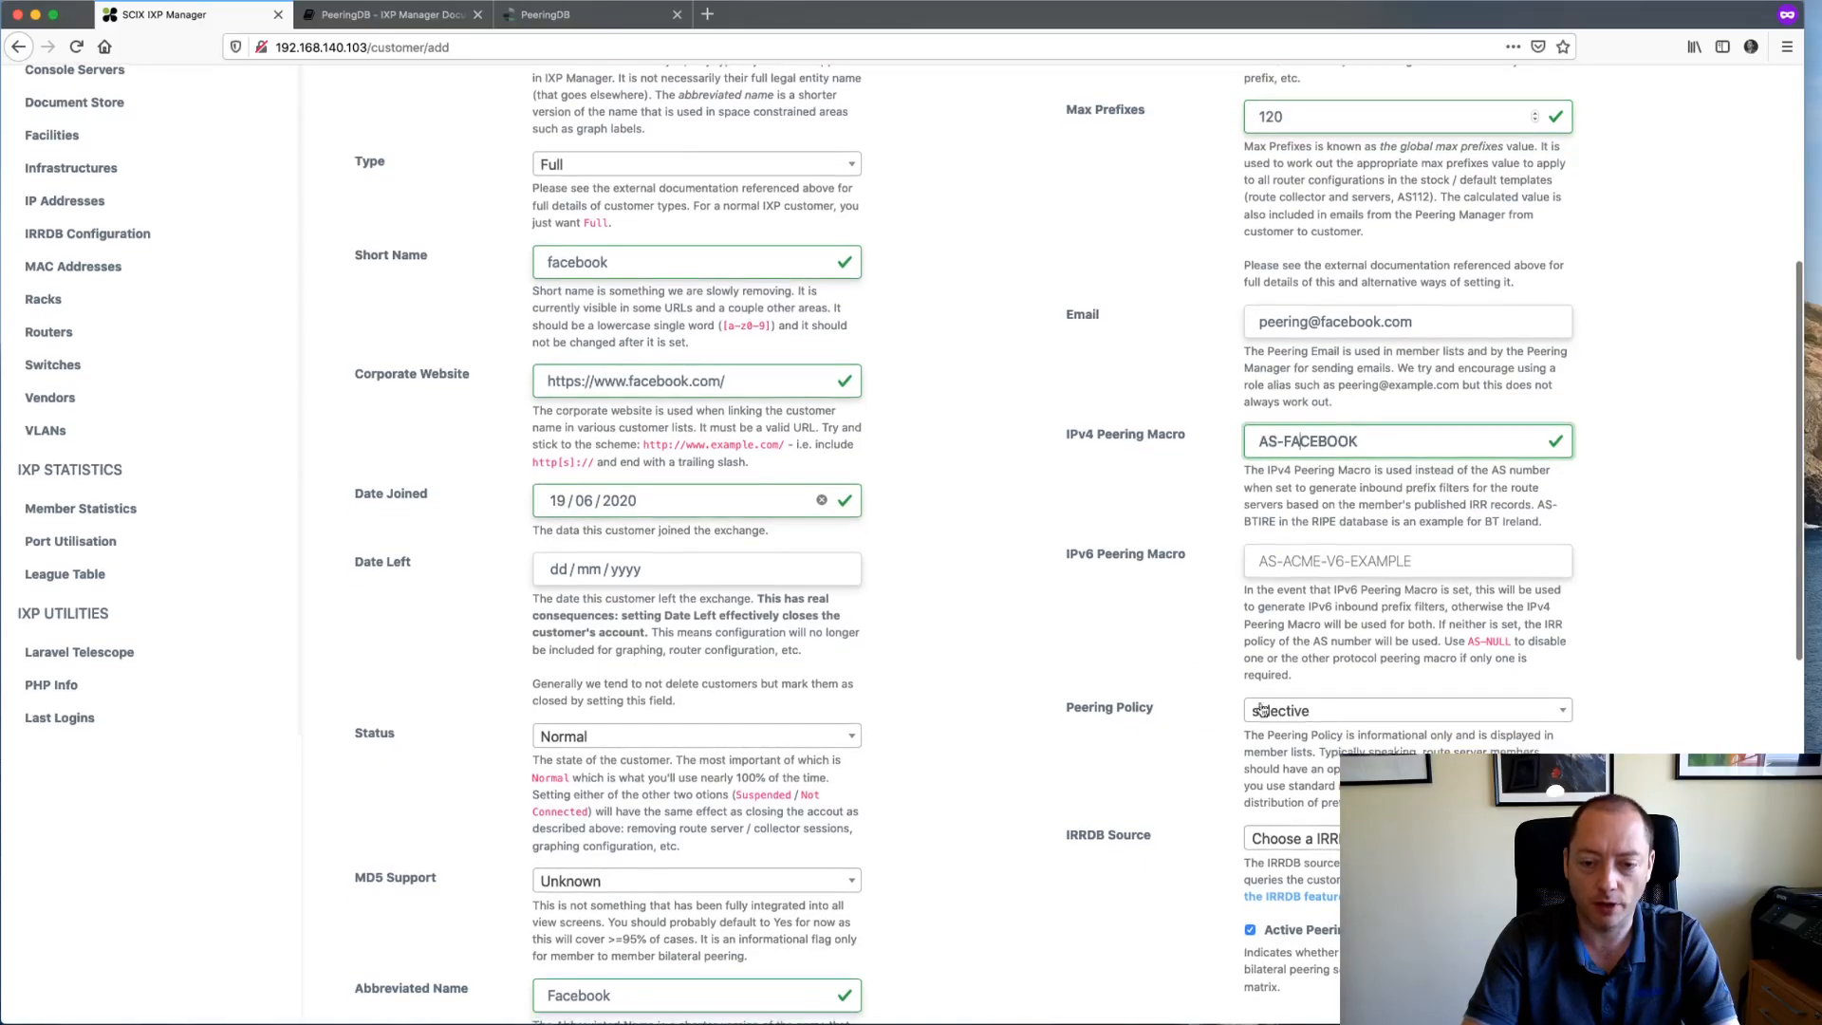
left_click(1300, 722)
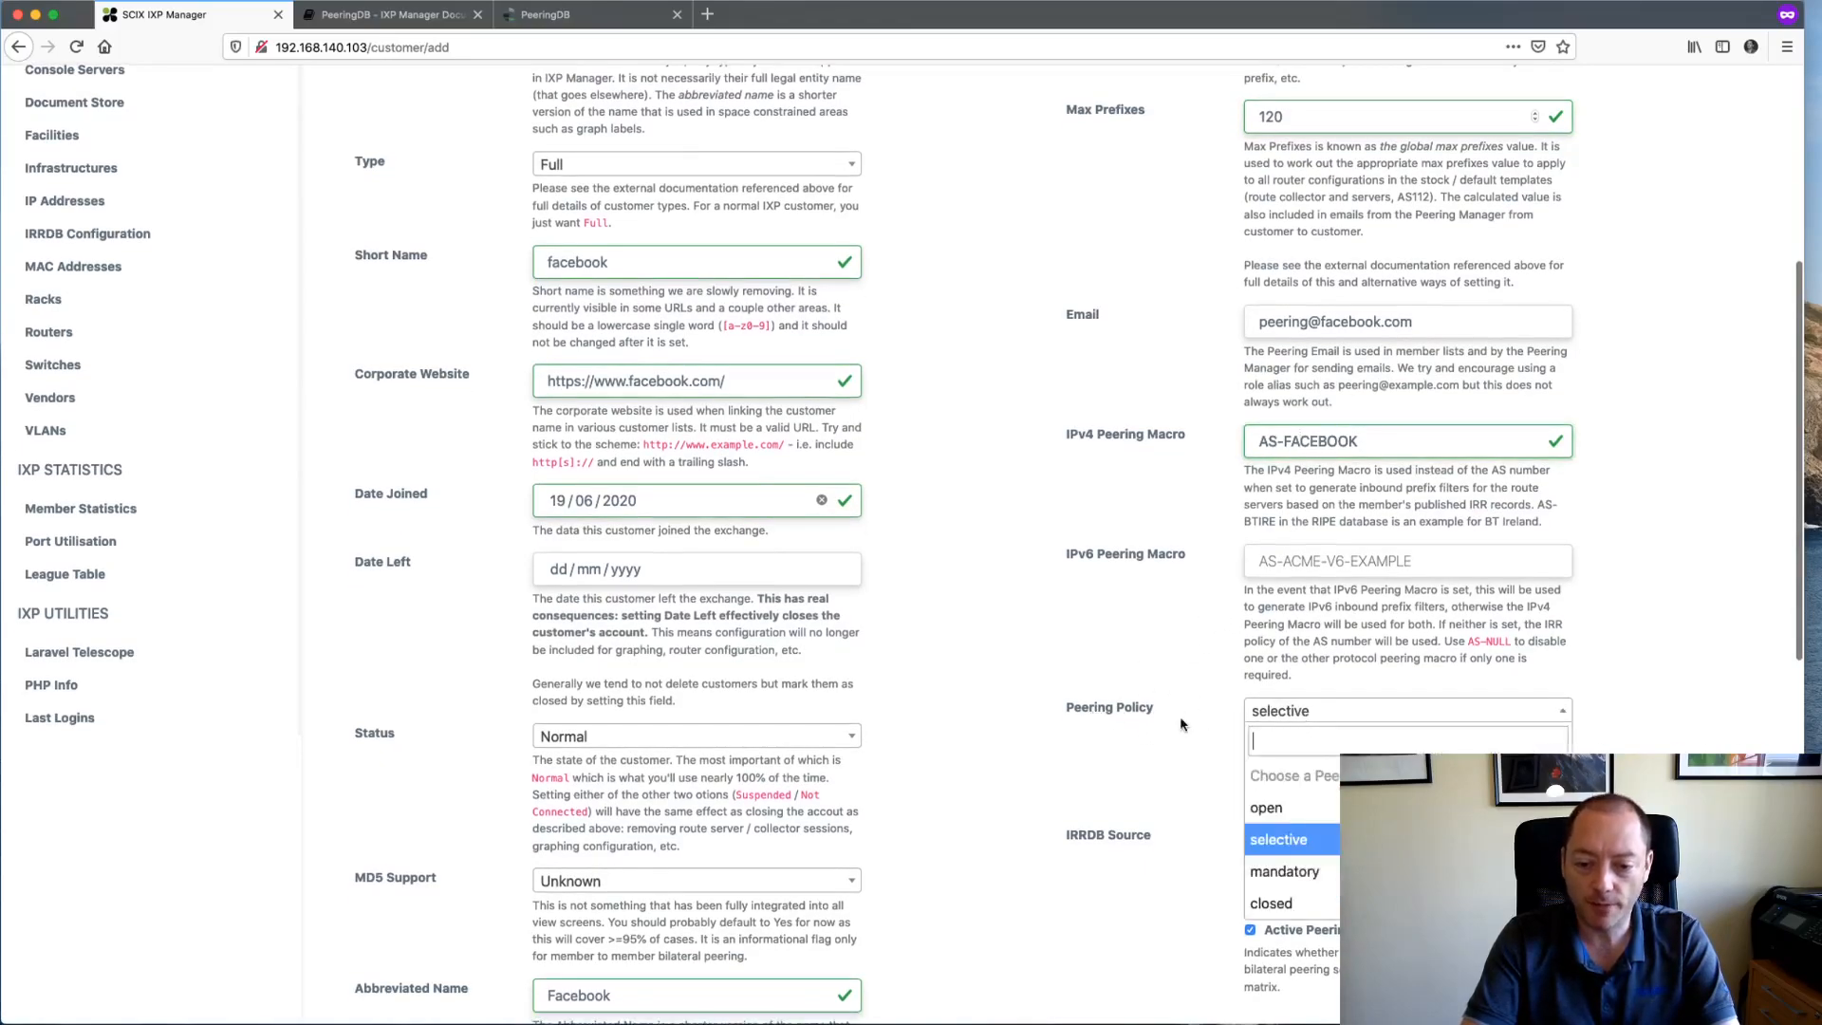
scroll(1180, 724, "down", 2)
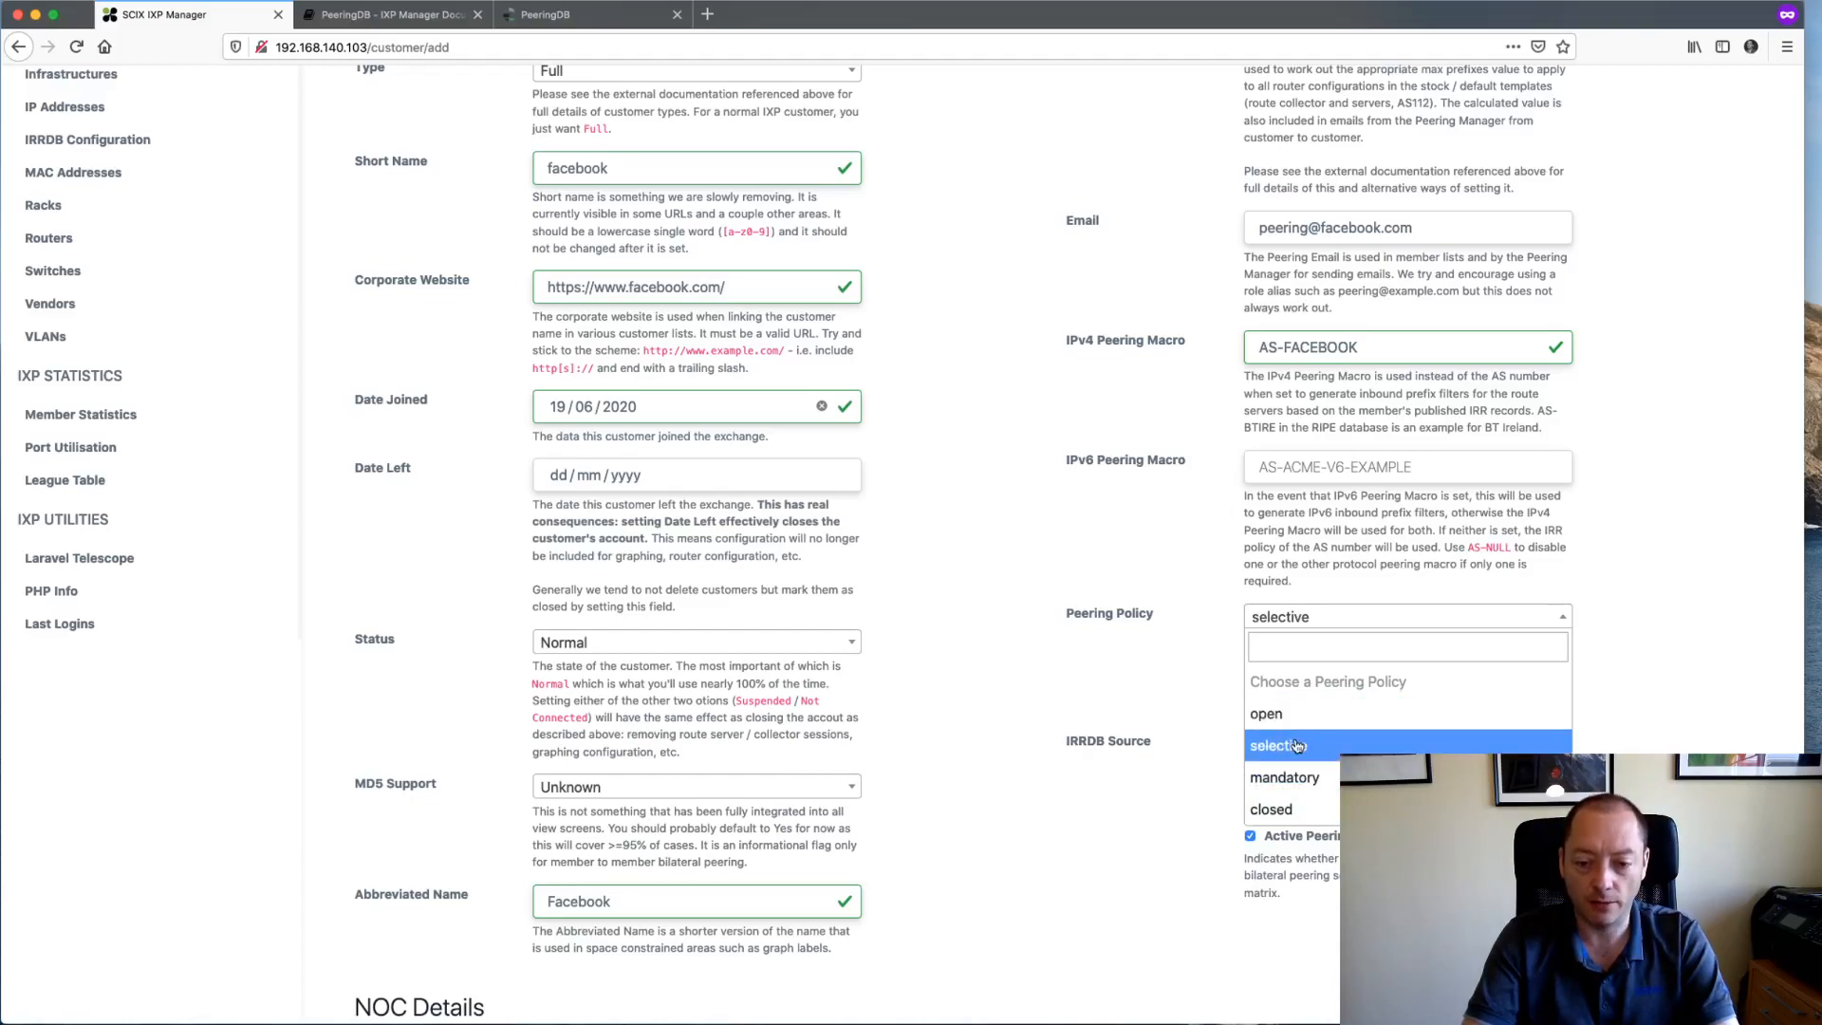
left_click(1297, 745)
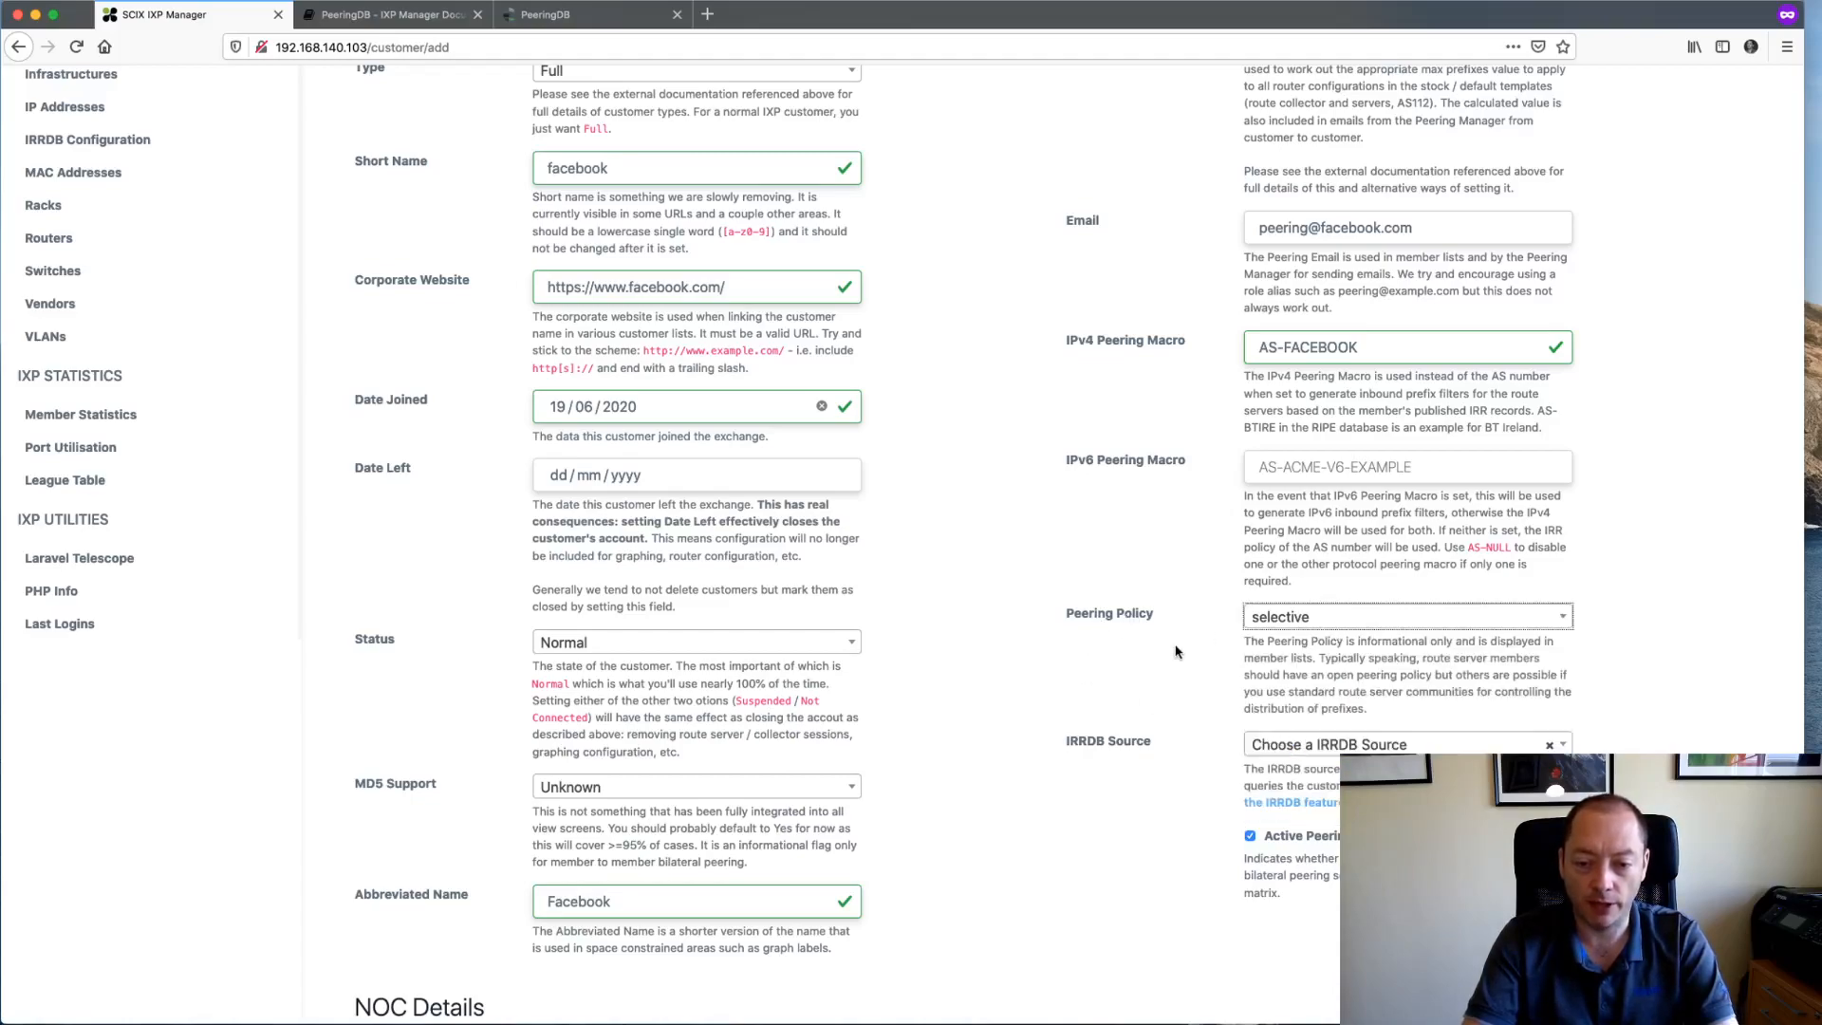
scroll(1174, 655, "down", 1)
scroll(1167, 719, "down", 2)
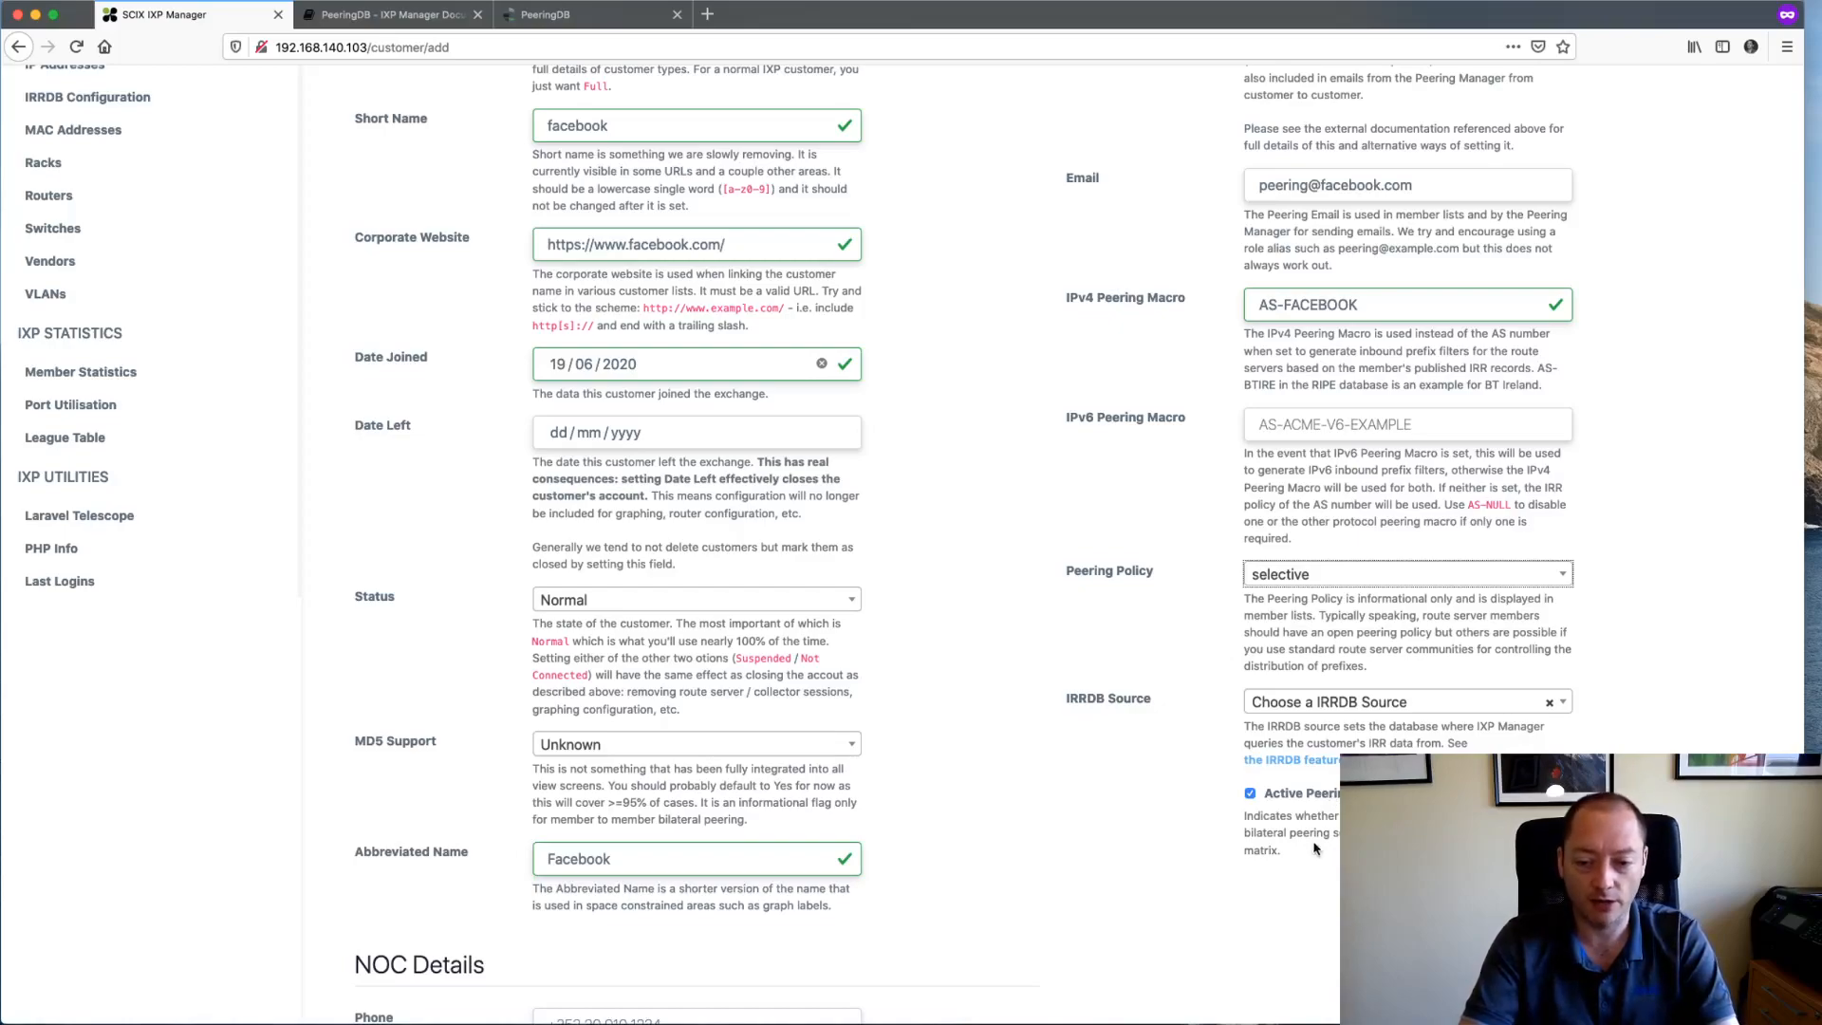
scroll(1181, 828, "up", 1)
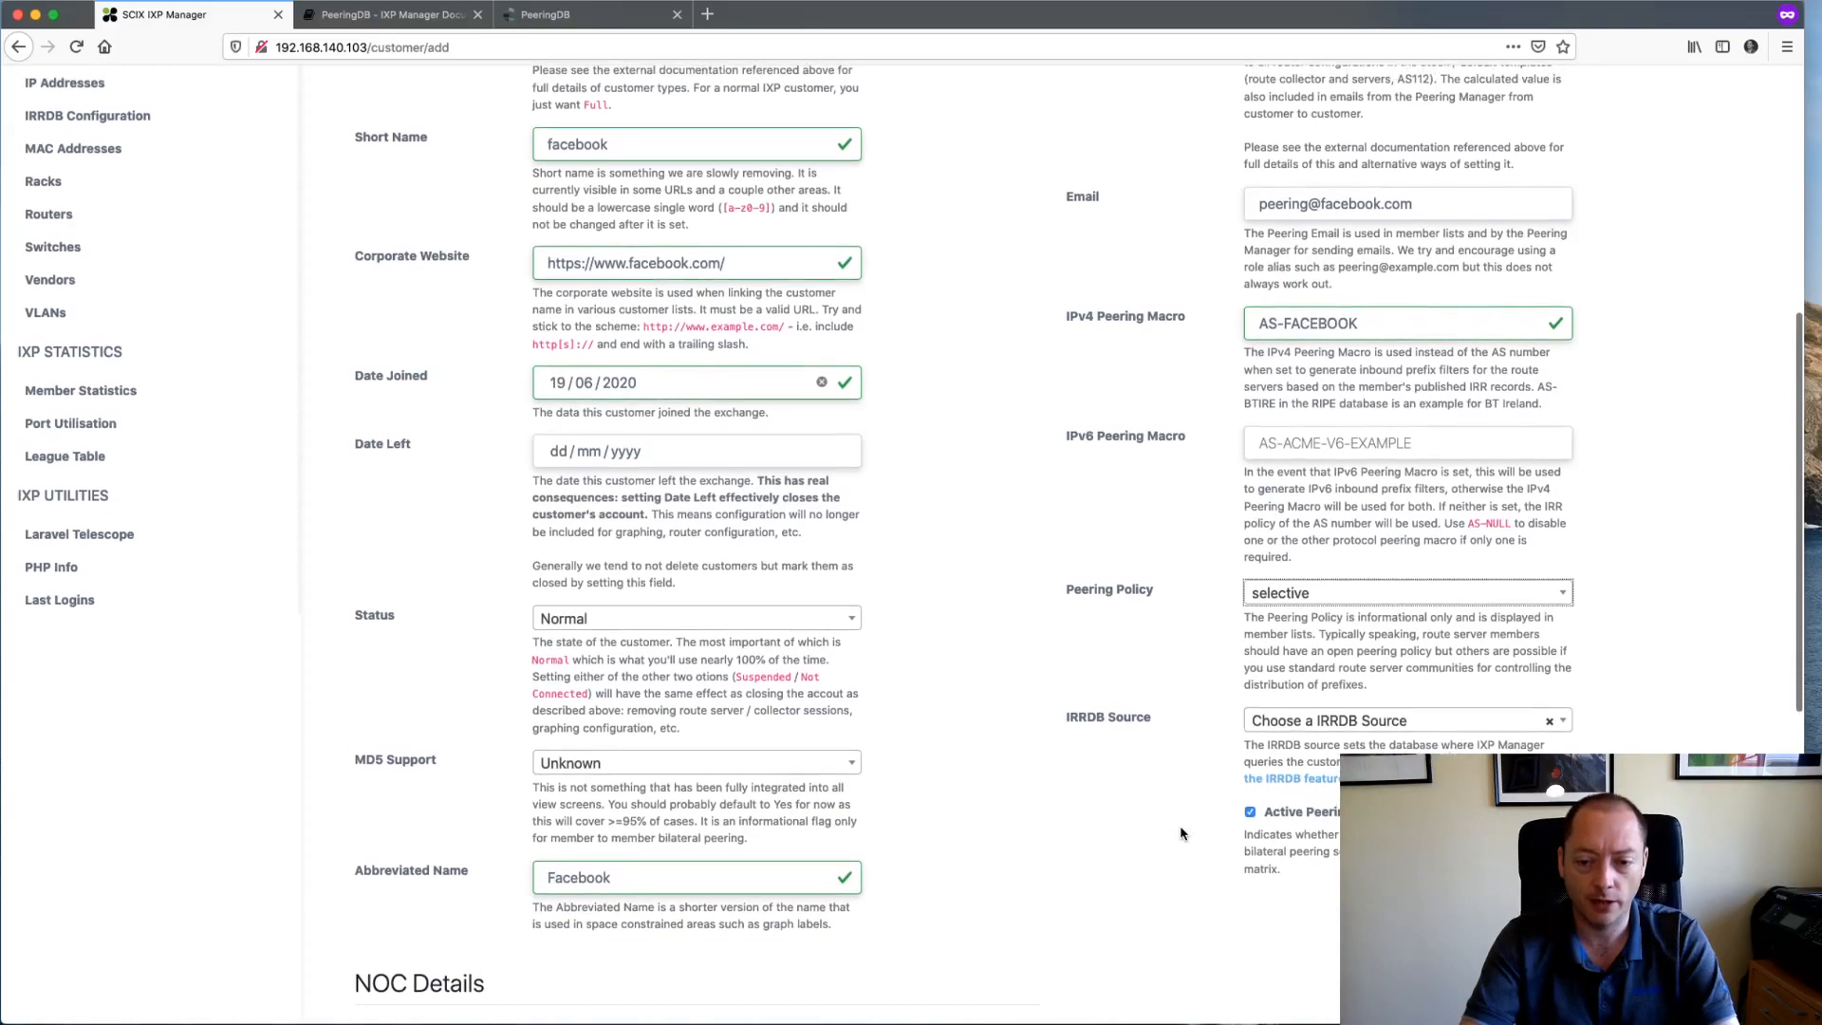
scroll(1181, 833, "up", 3)
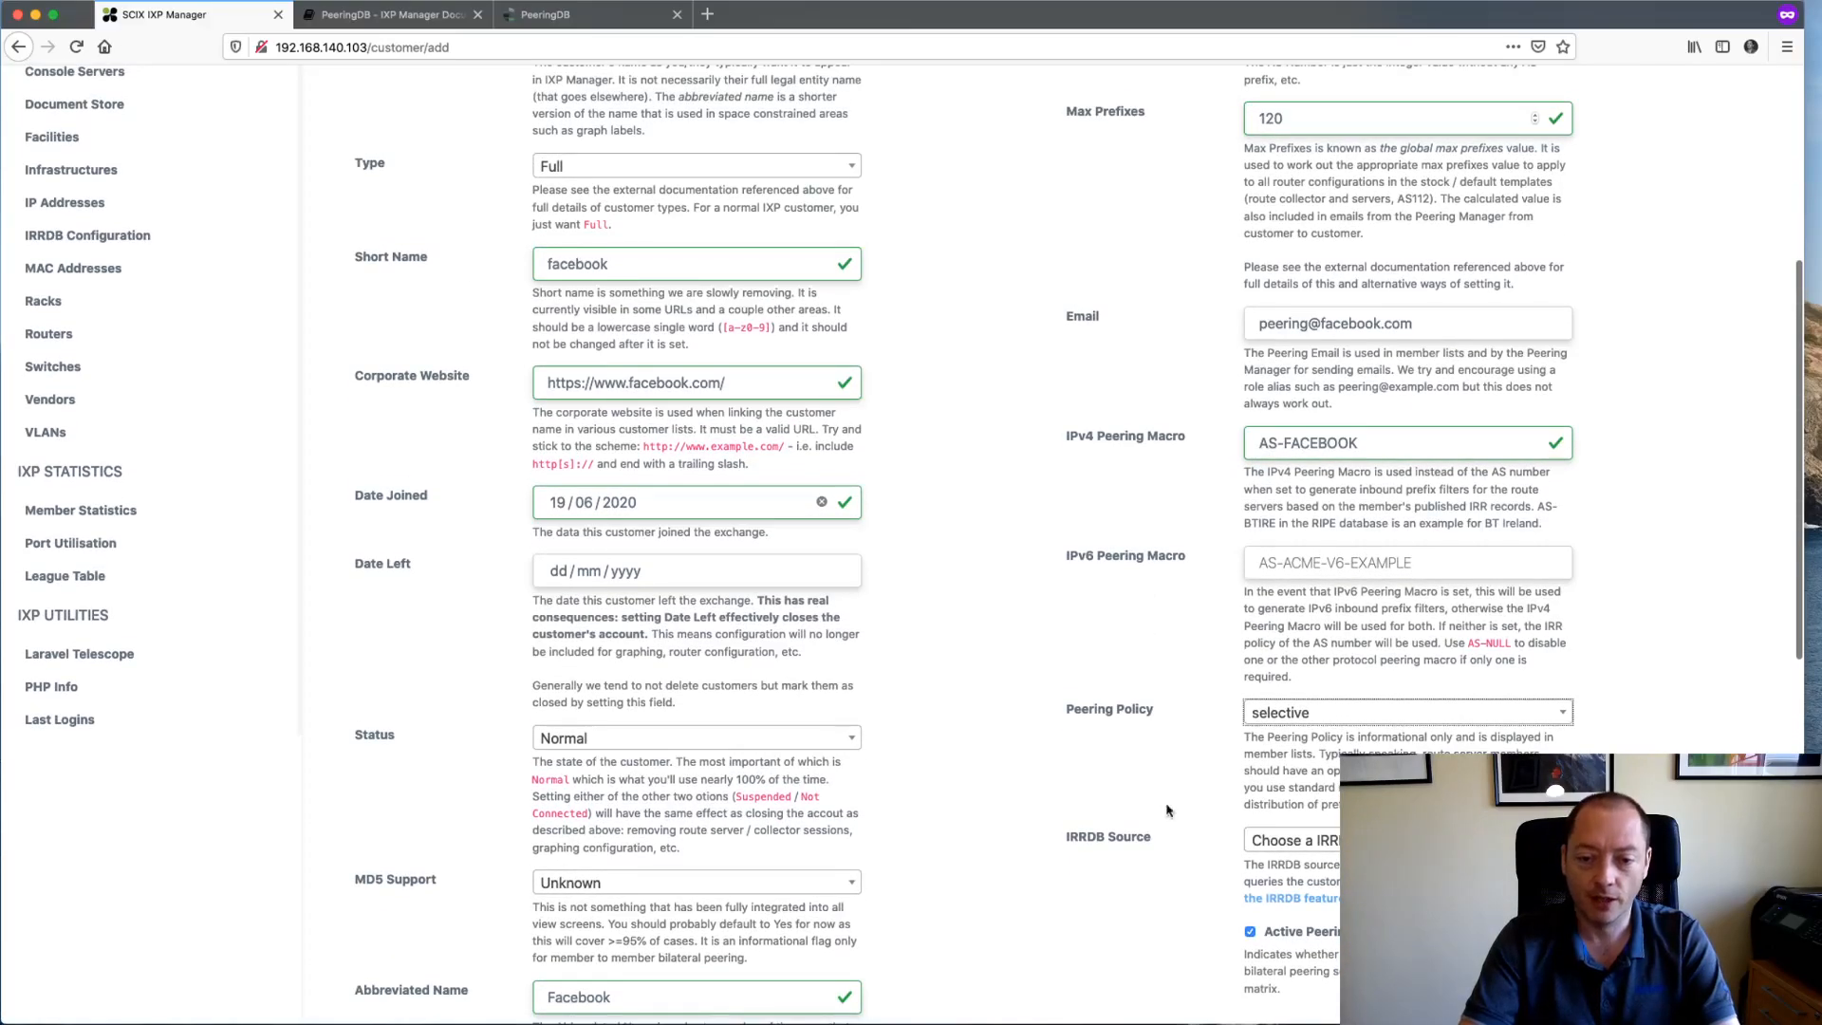
scroll(1331, 365, "up", 2)
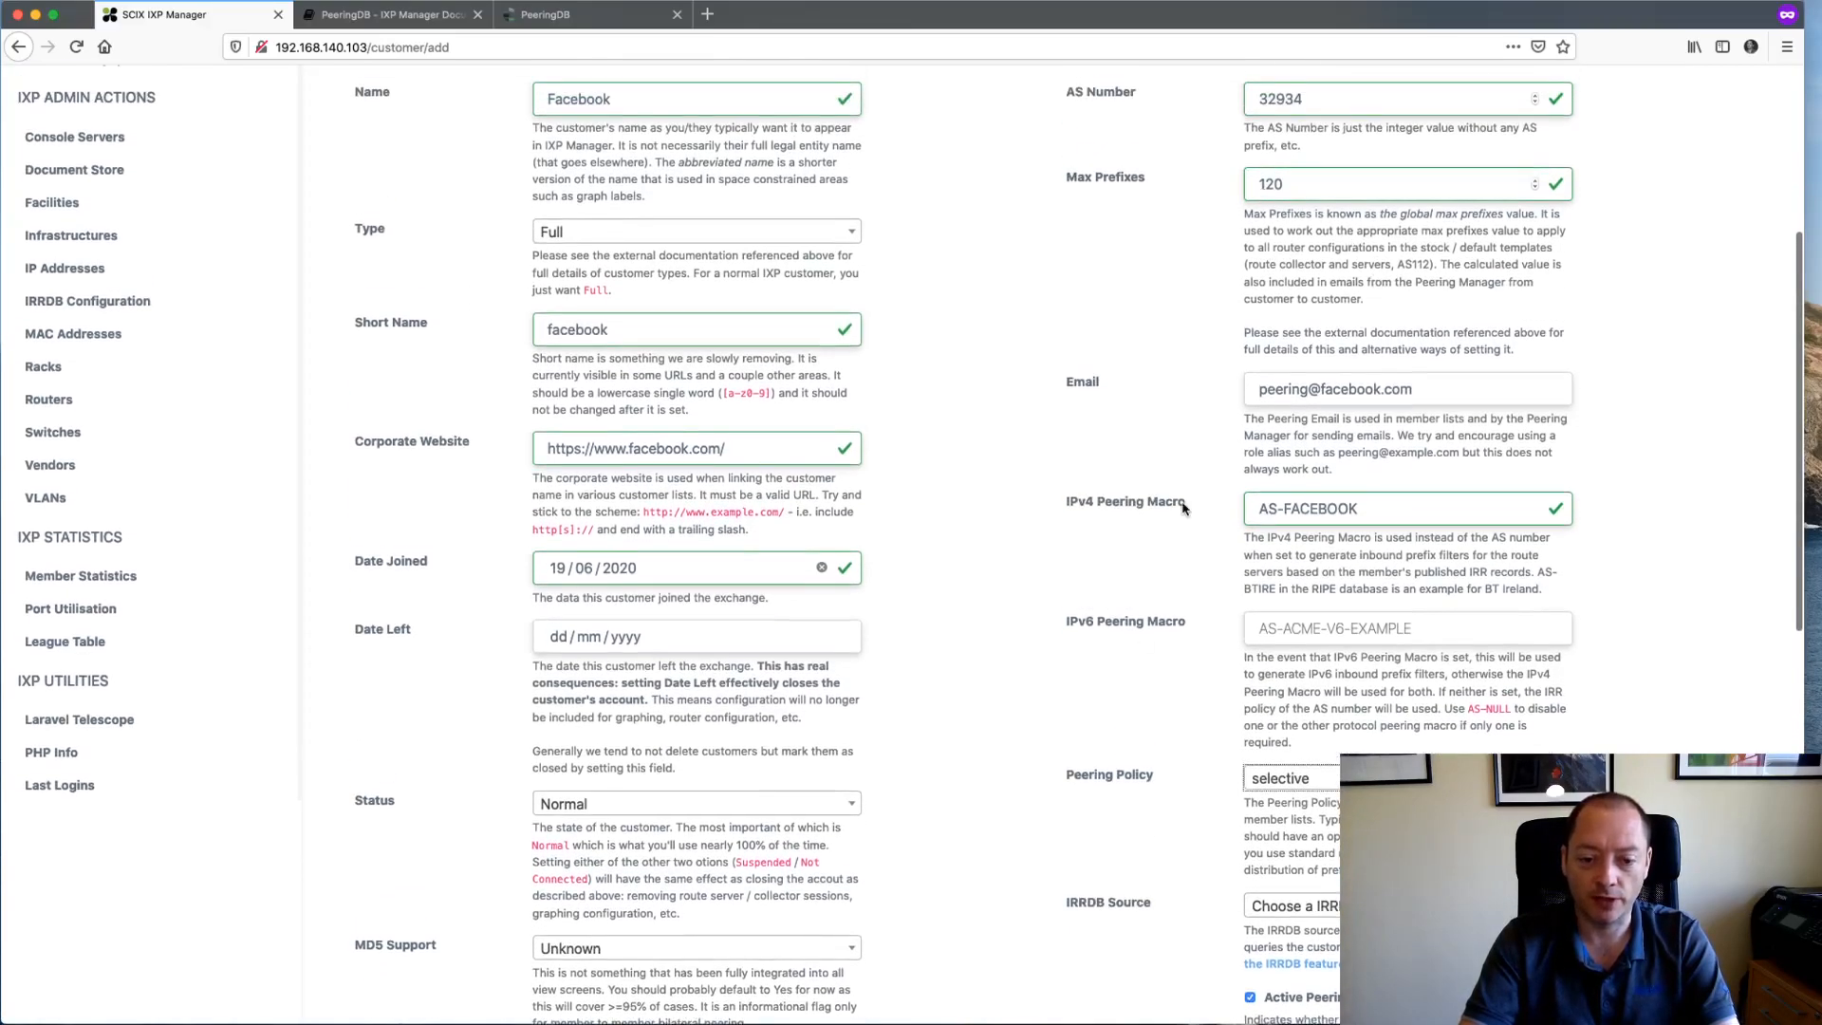
scroll(1185, 510, "down", 4)
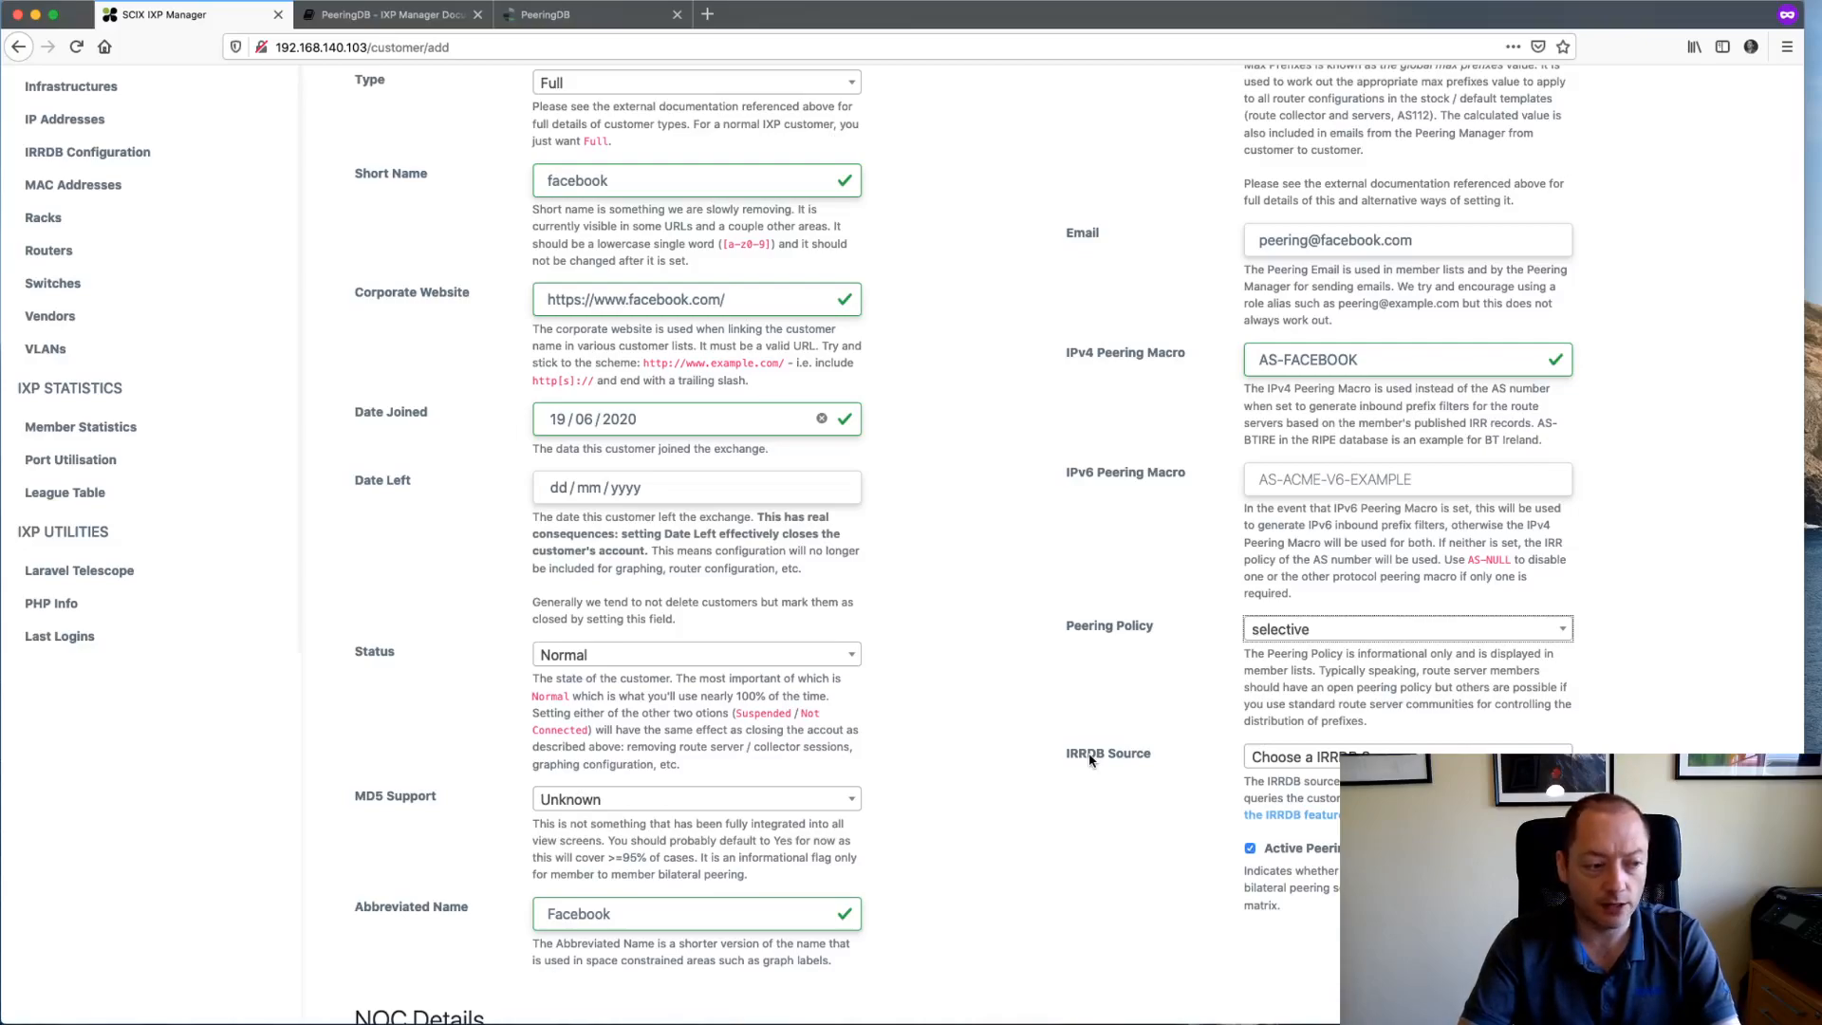
- Change IRRDB Source from RIPE to RADB,RIPE and select the AS-FACEBOOK peering macro
left_click(1273, 756)
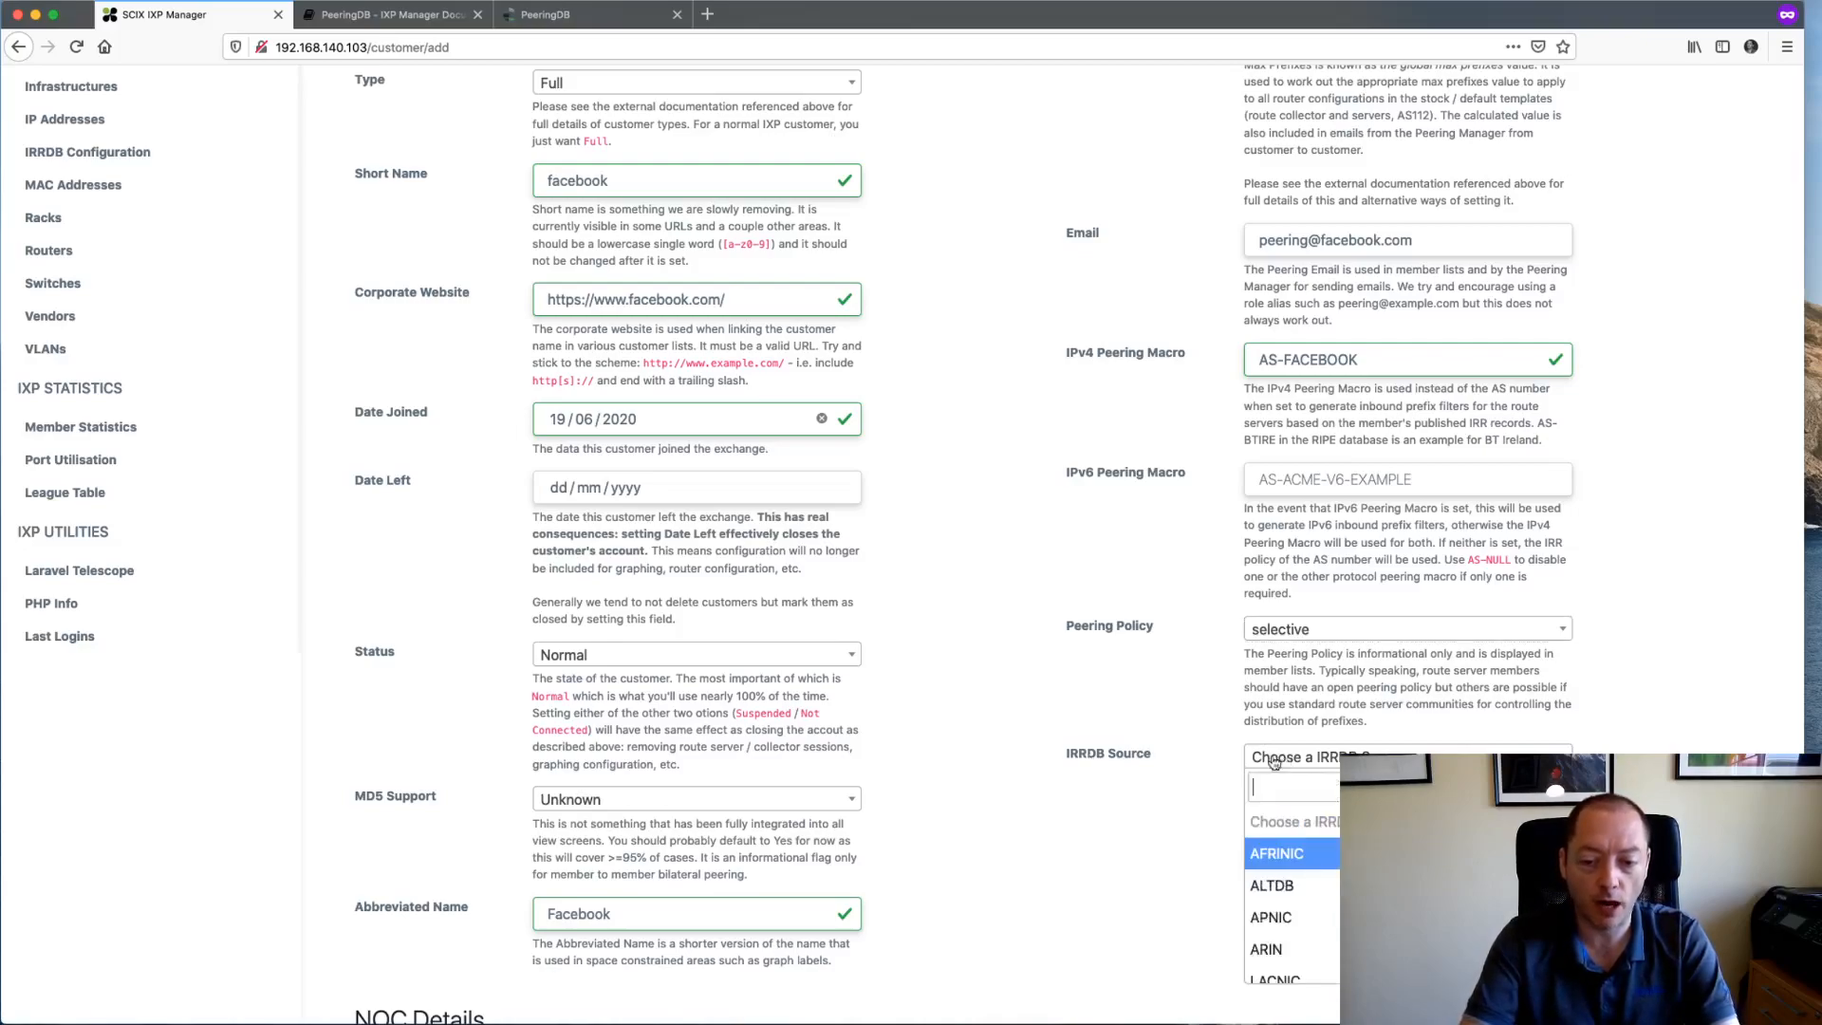
scroll(1376, 897, "down", 2)
scroll(1376, 896, "down", 3)
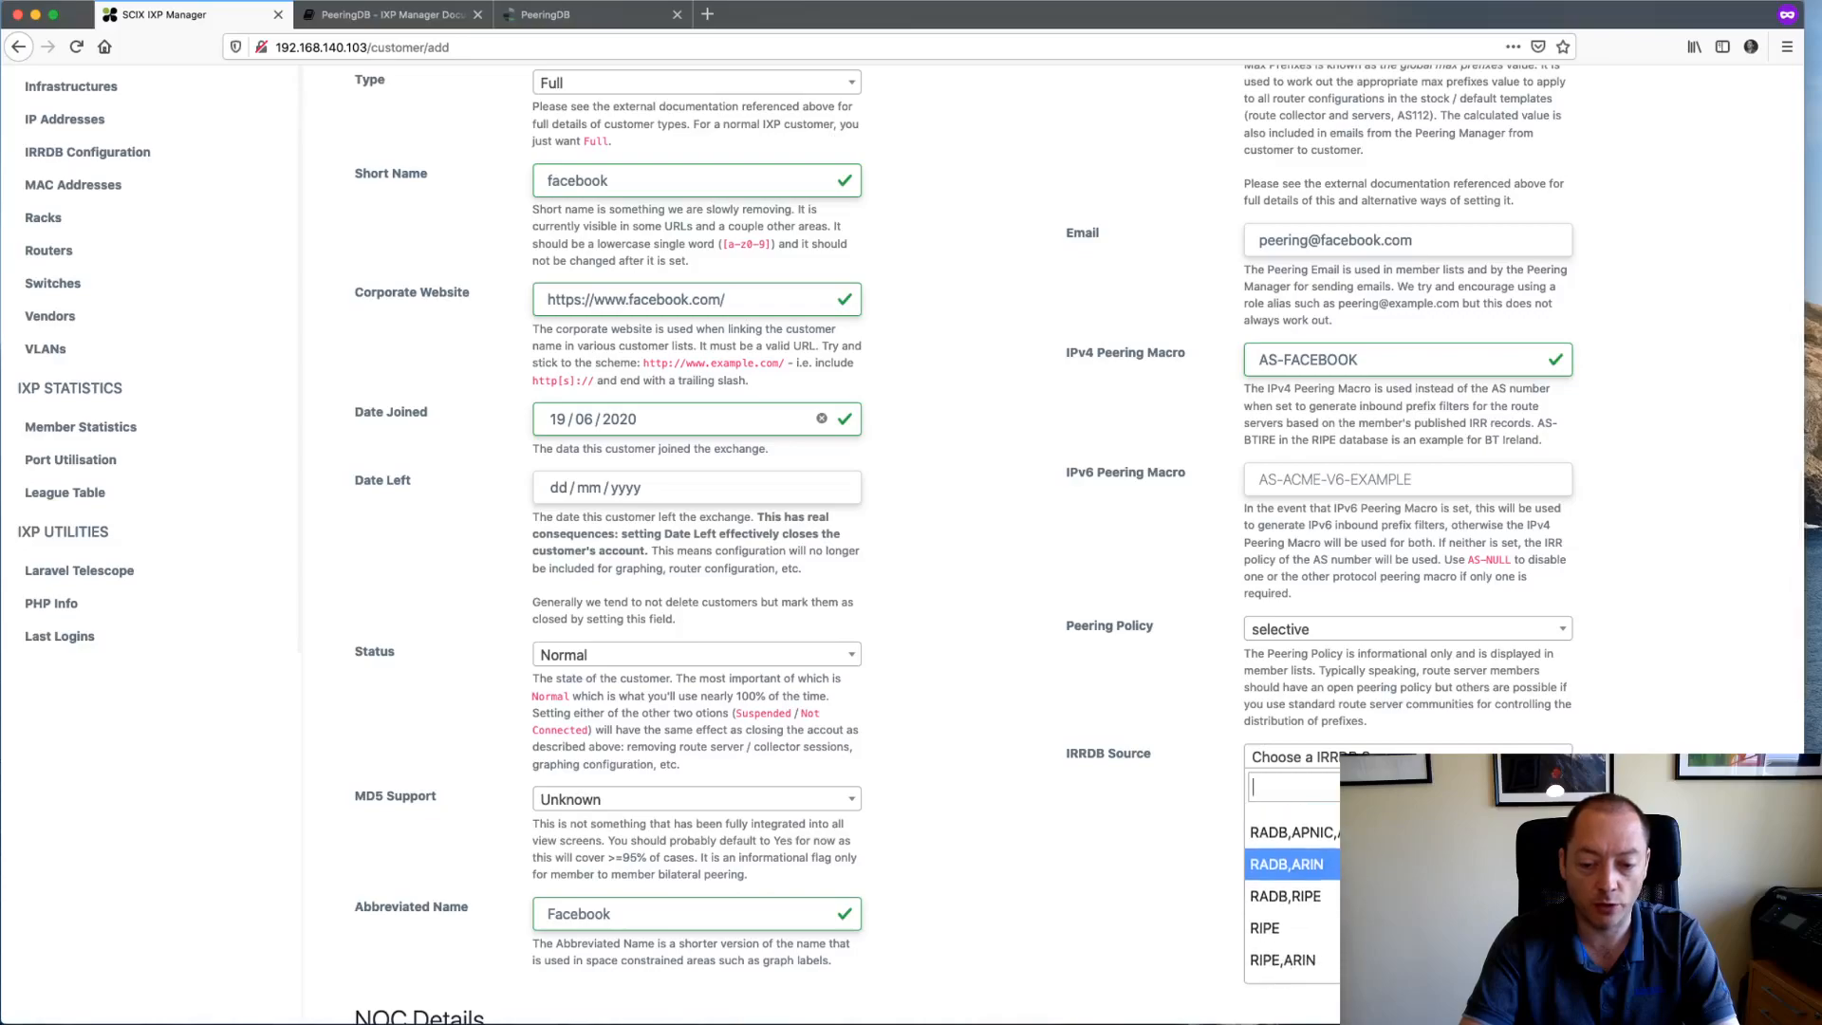
left_click(1376, 911)
scroll(1138, 805, "down", 1)
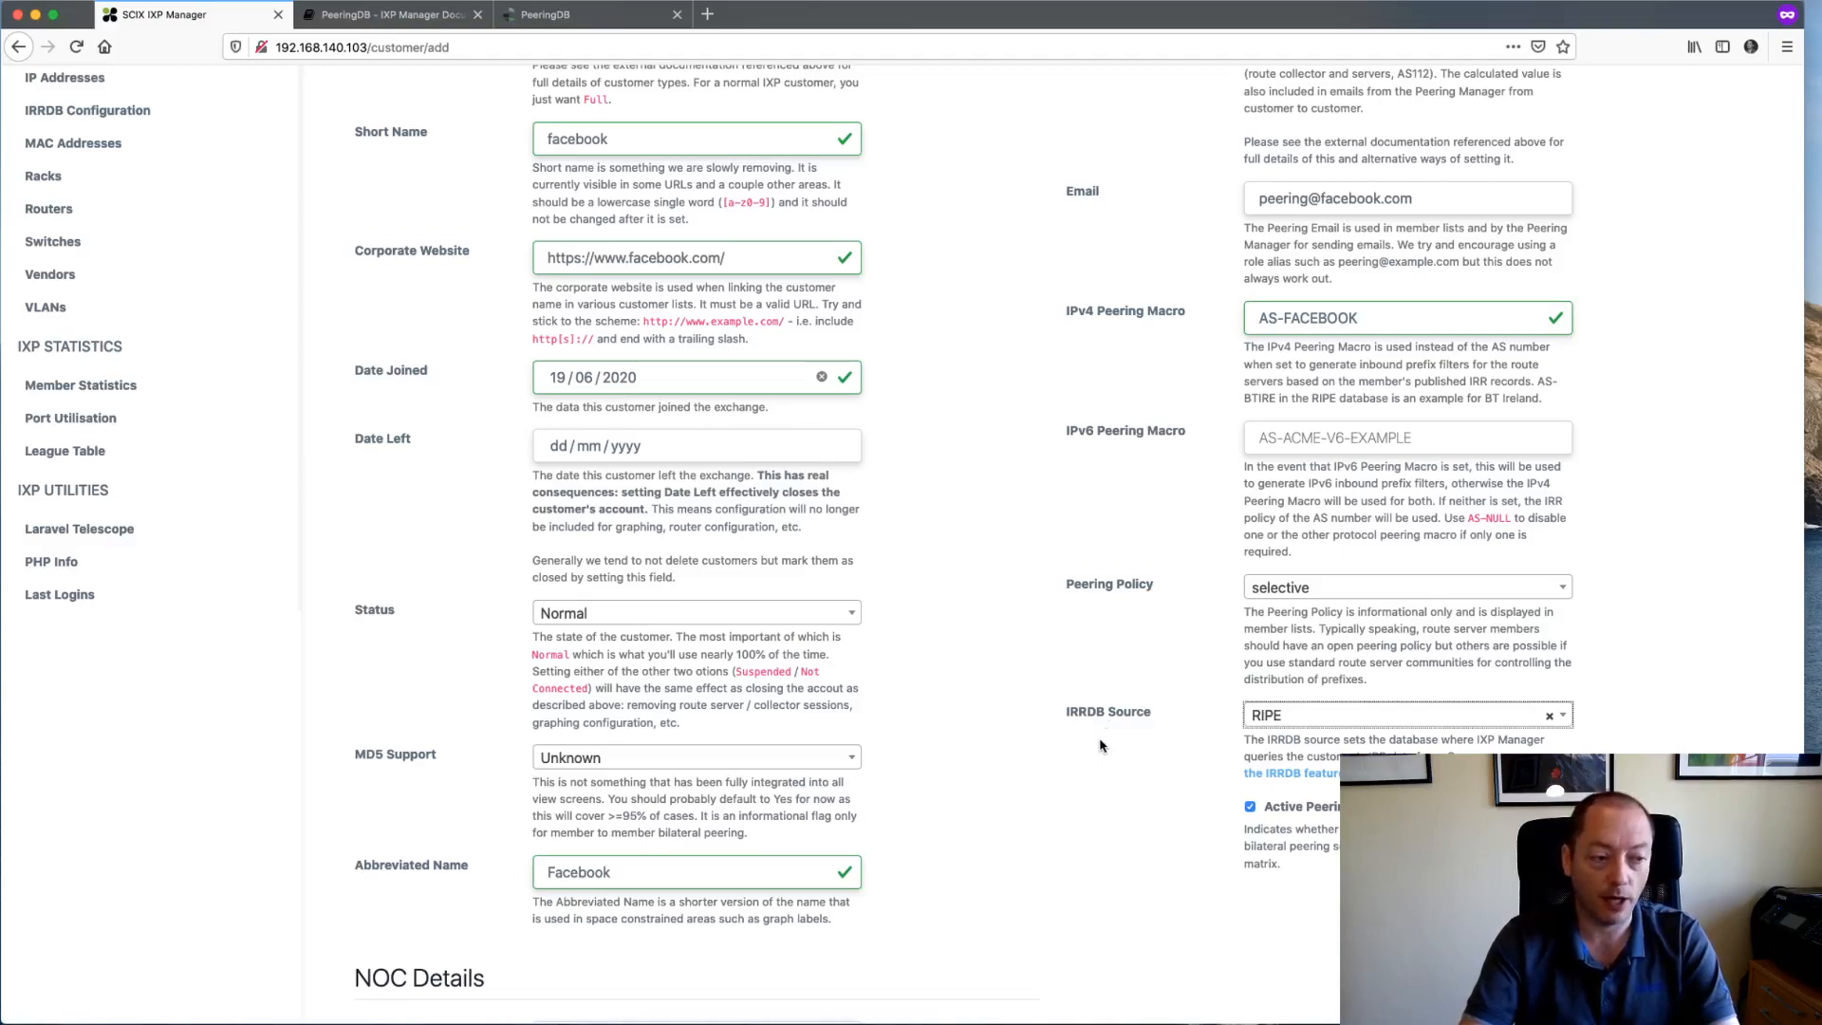
left_click(1293, 718)
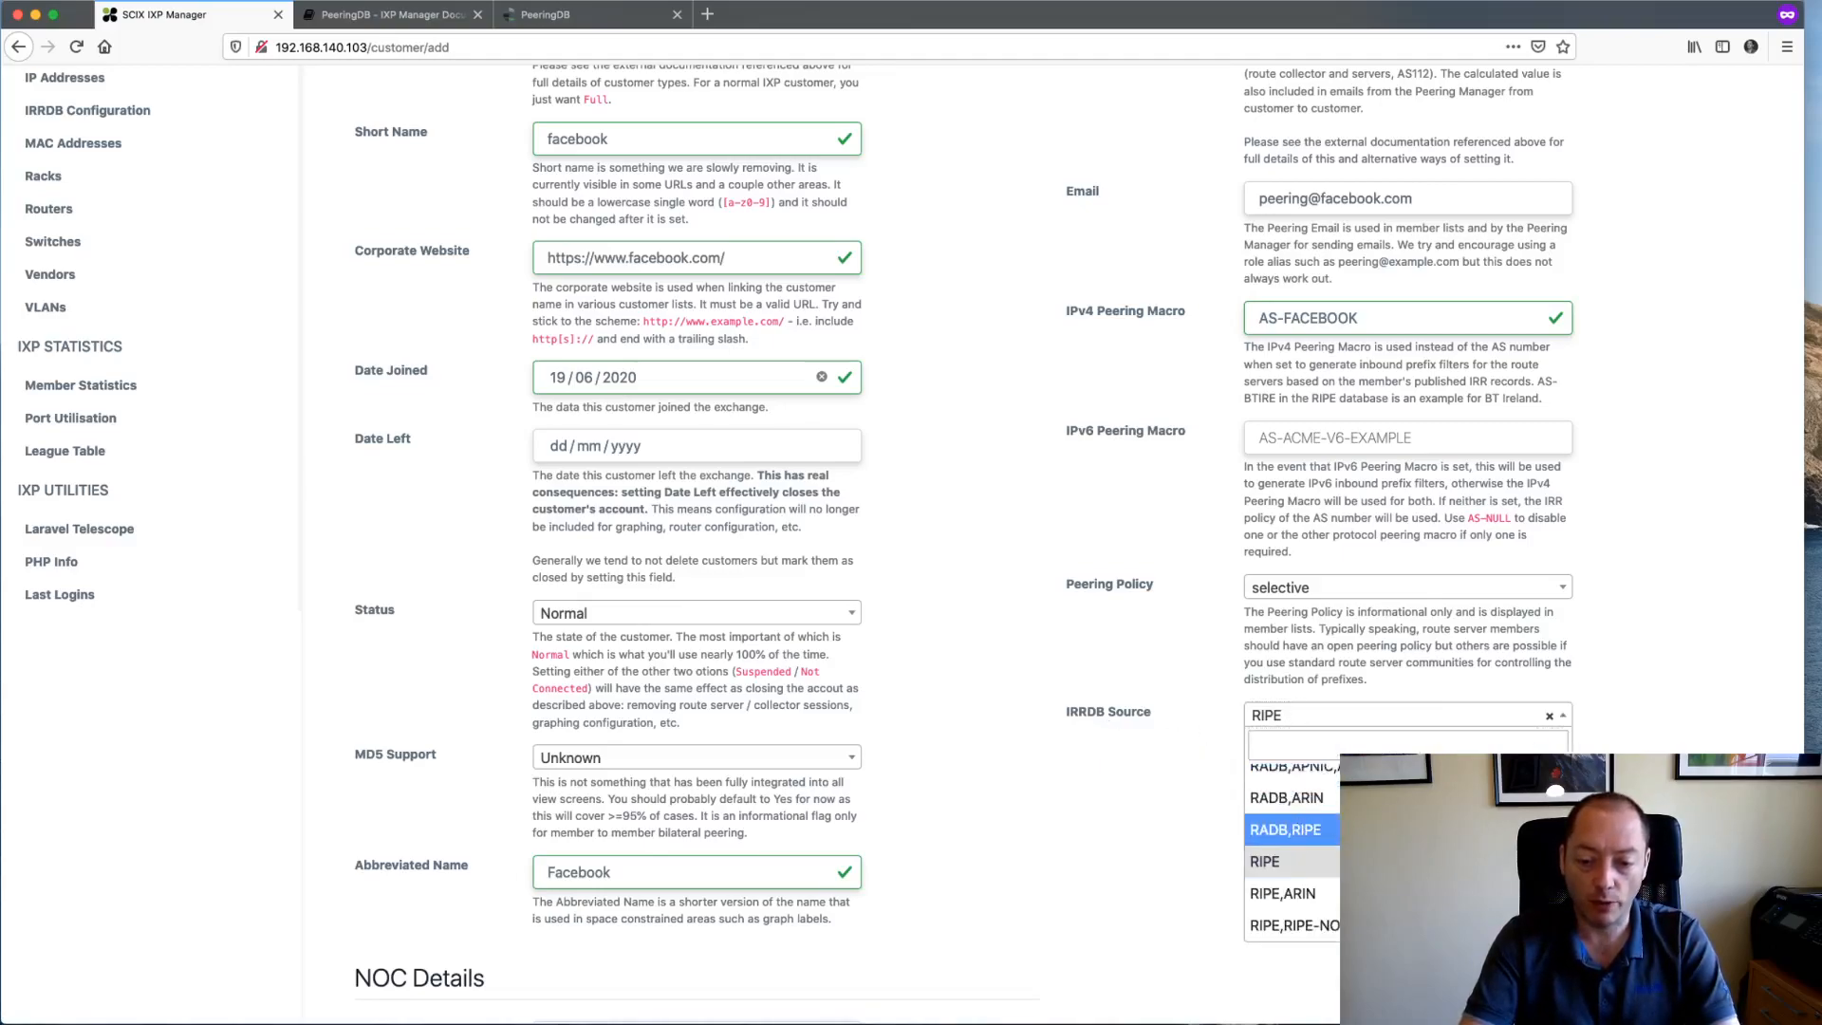
key("Return")
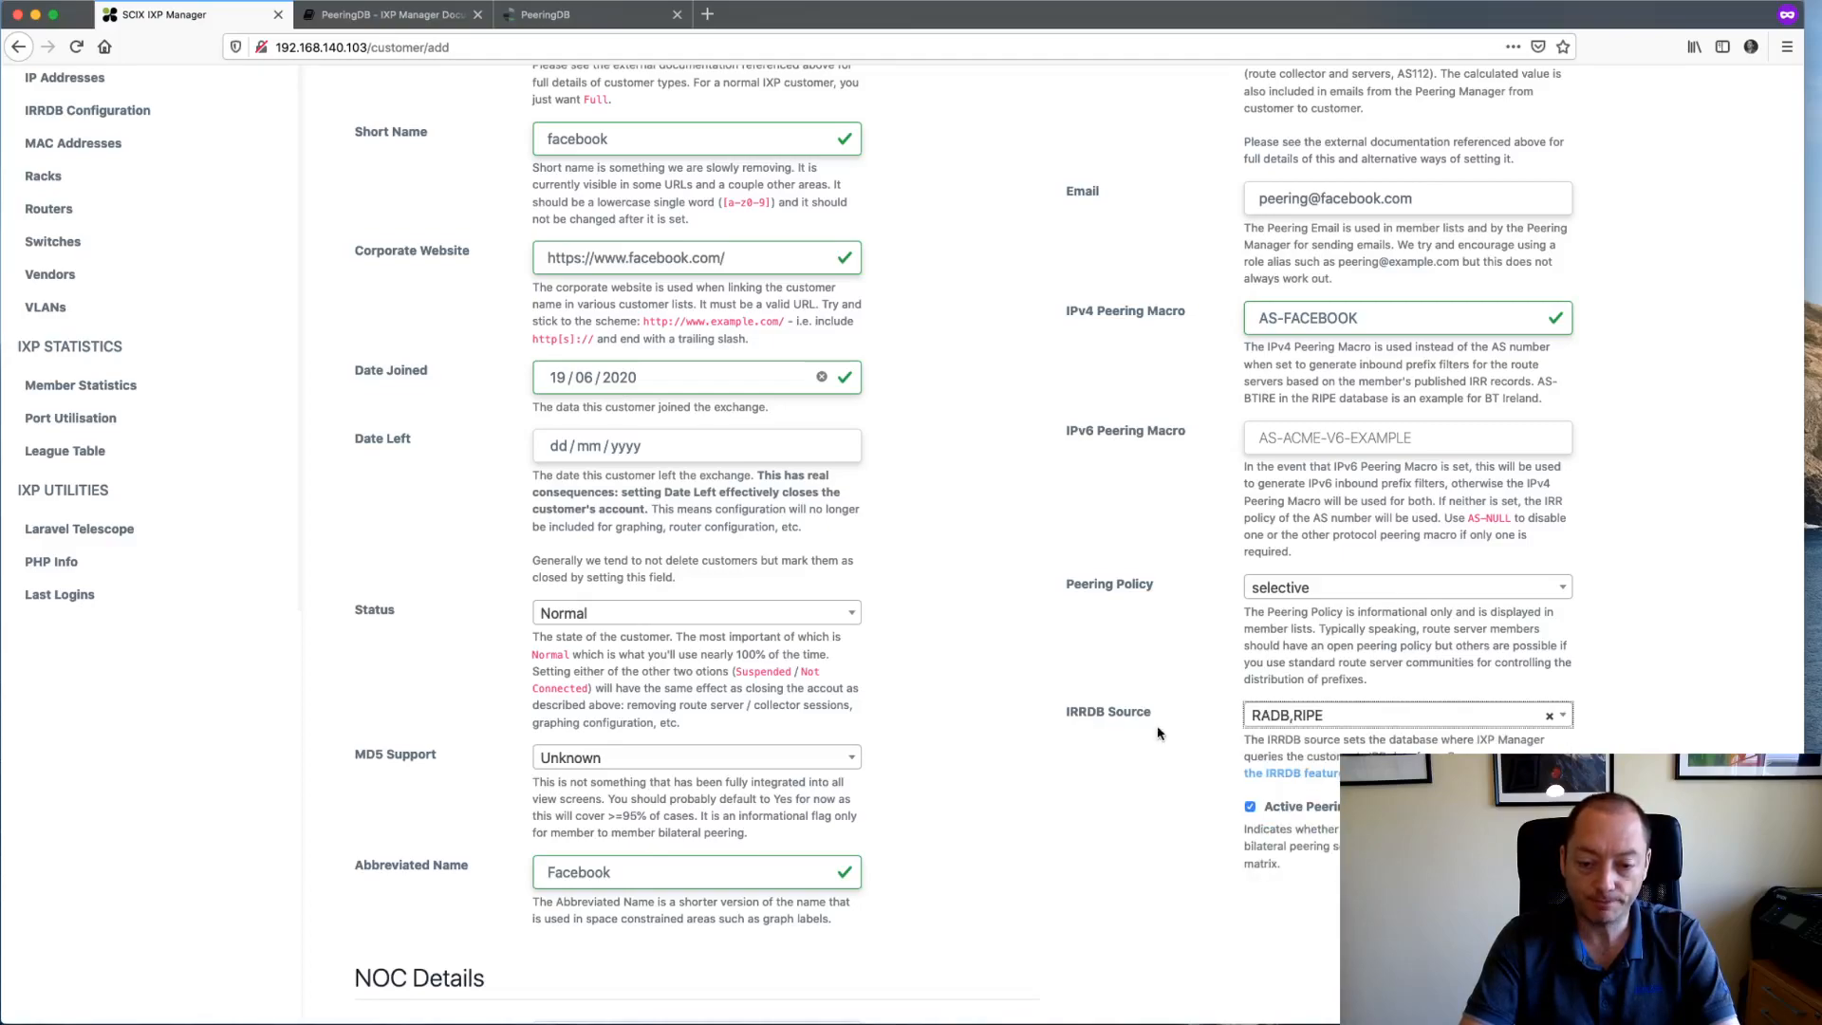
scroll(1159, 728, "up", 3)
triple_click(1329, 521)
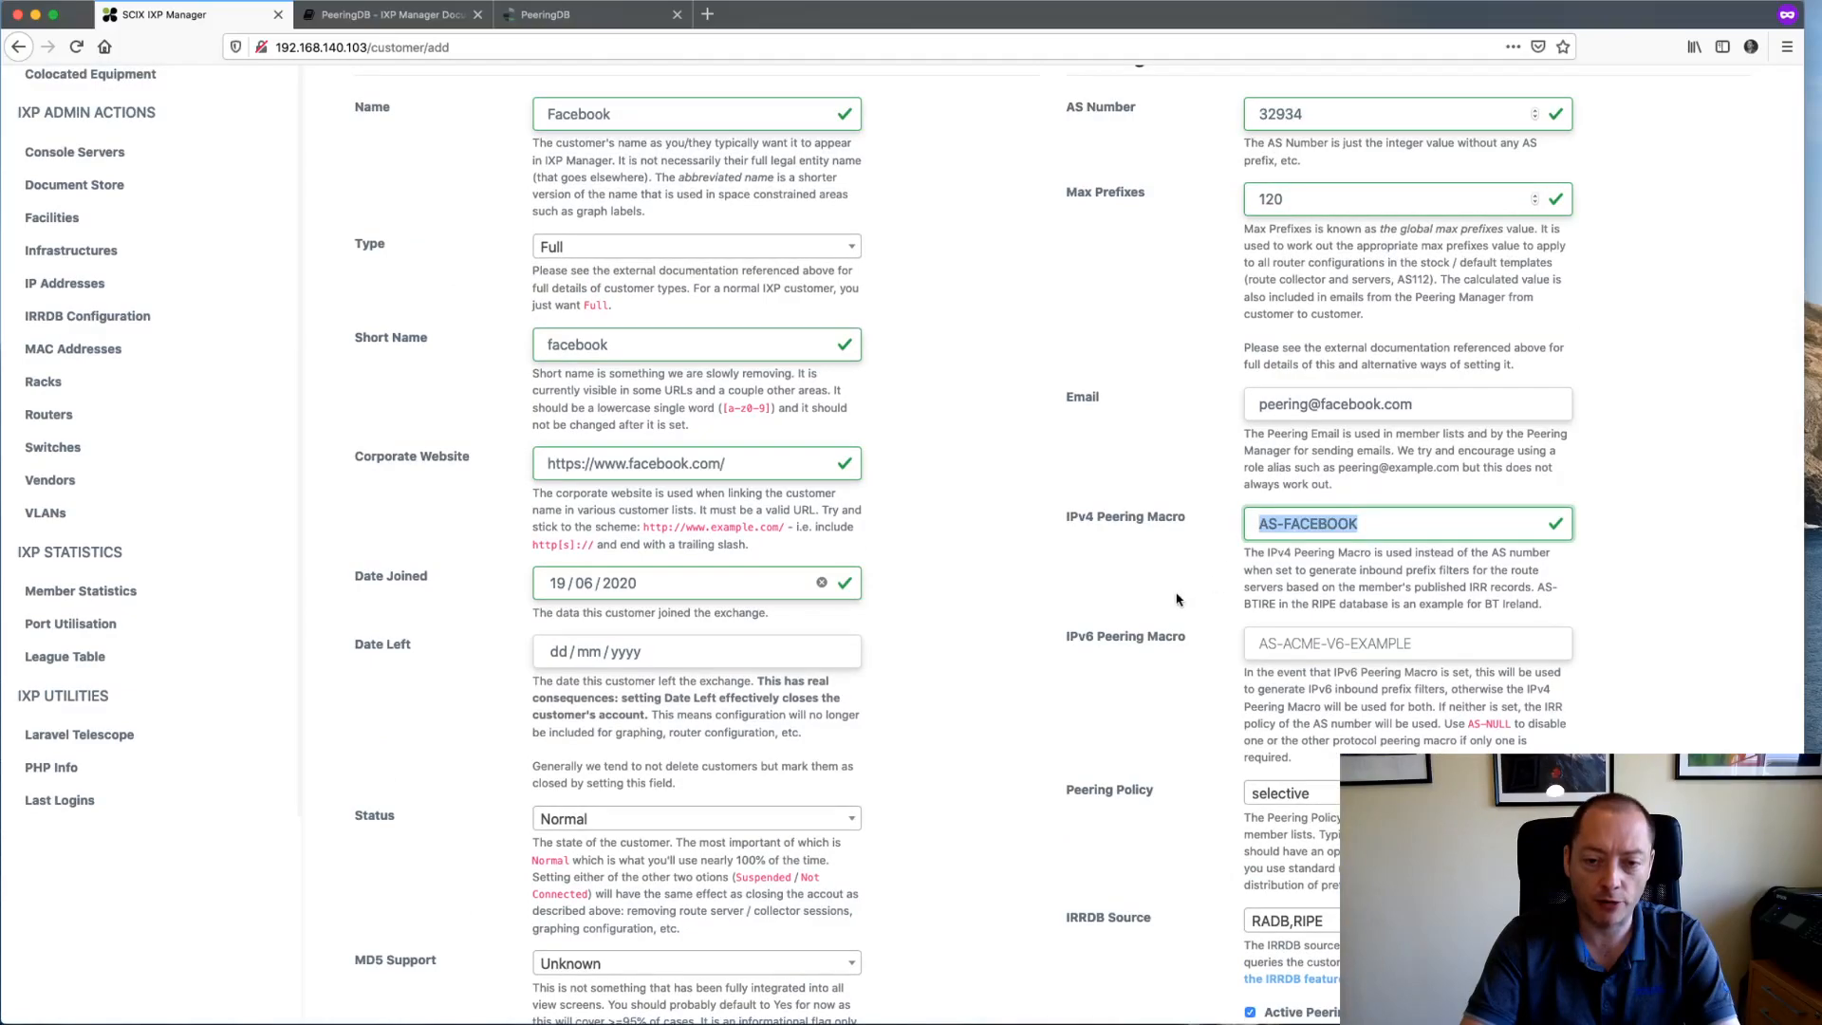
scroll(1180, 601, "down", 4)
- In the terminal, run bgpq3 -S RADB,RIPE -4 AS-FACEBOOK to list the IPv4 prefixes
key("super+Tab")
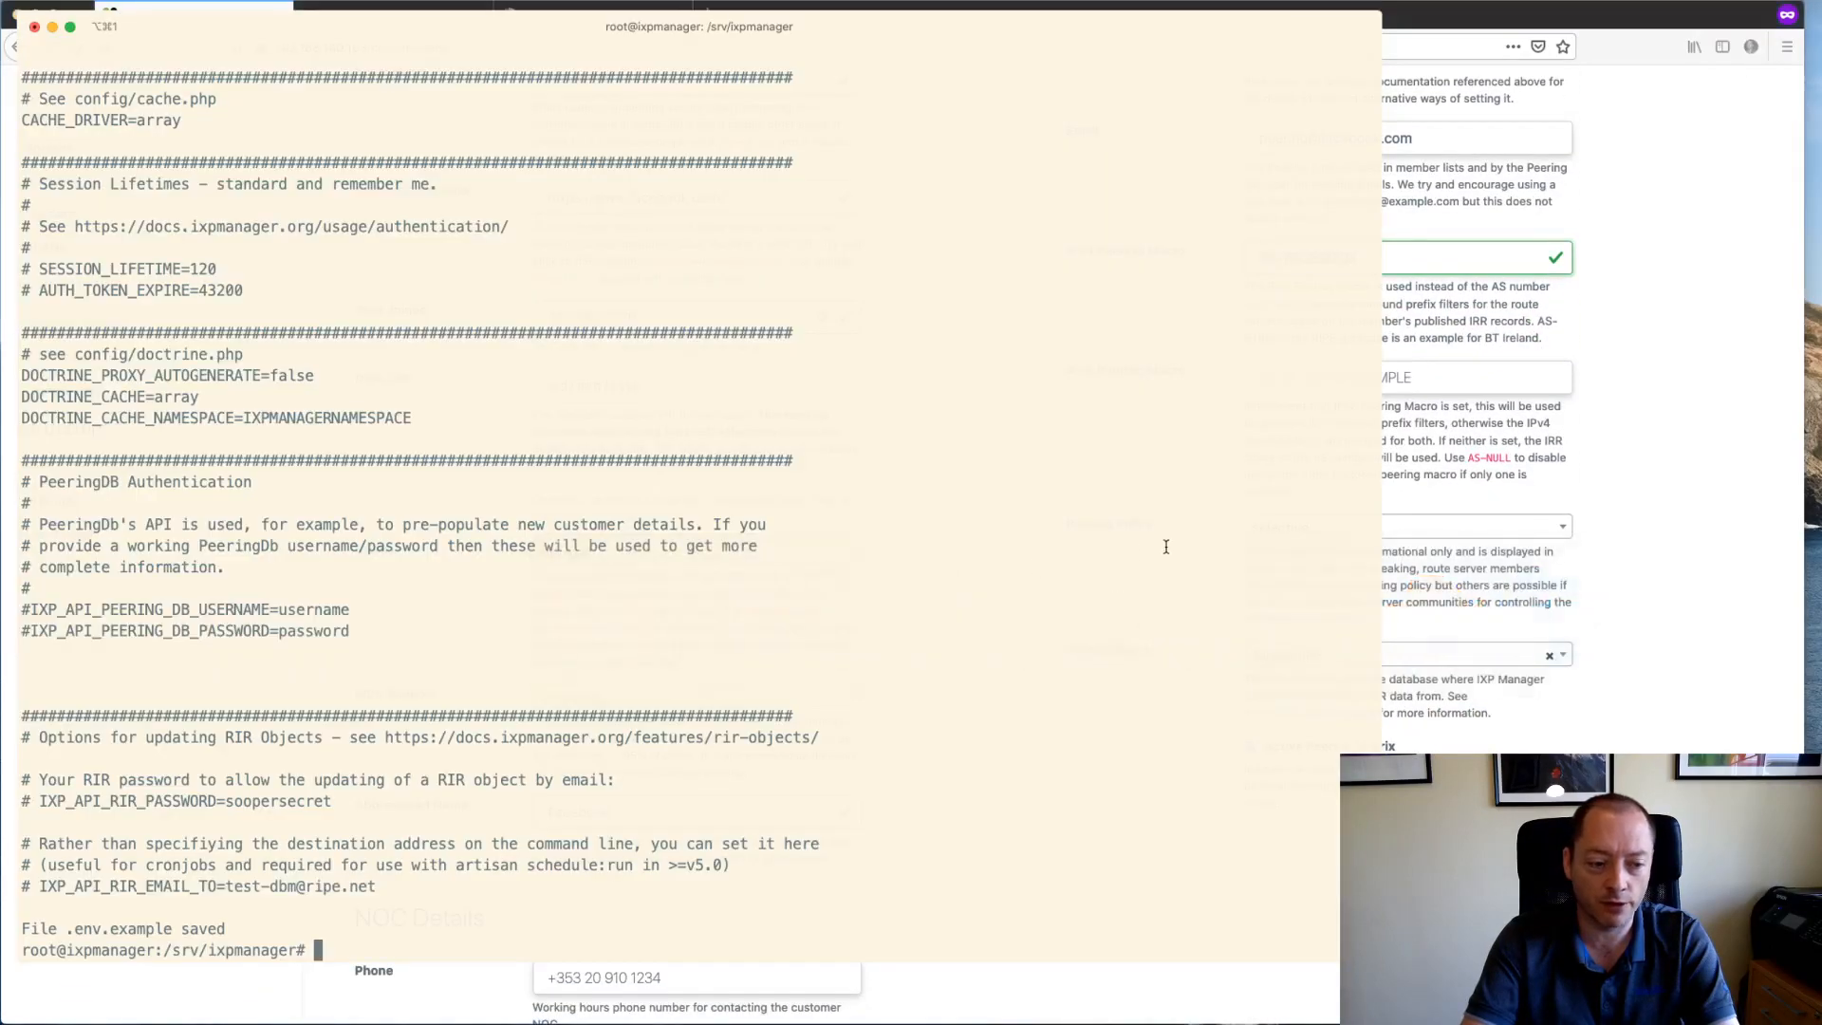
key("Return")
key("Return")
key("Return")
key("Return")
type("bgpq3 ")
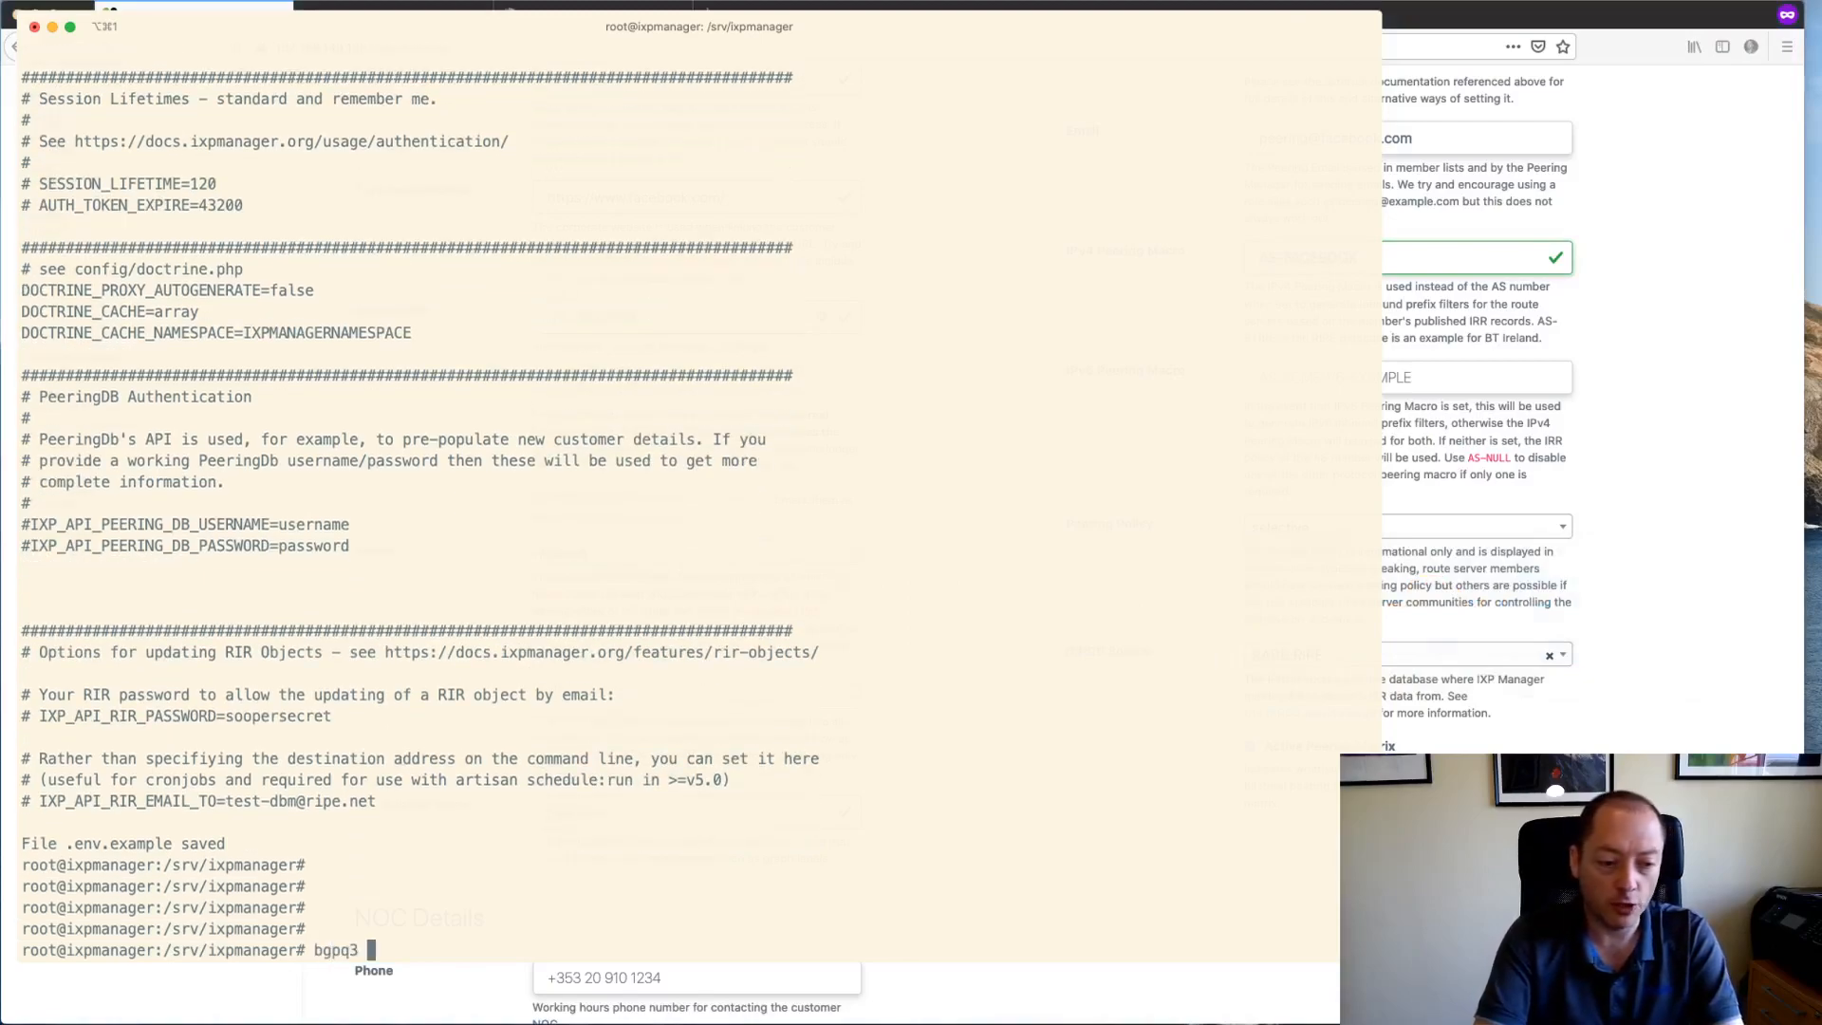
type("-S AS-FACEBOOK")
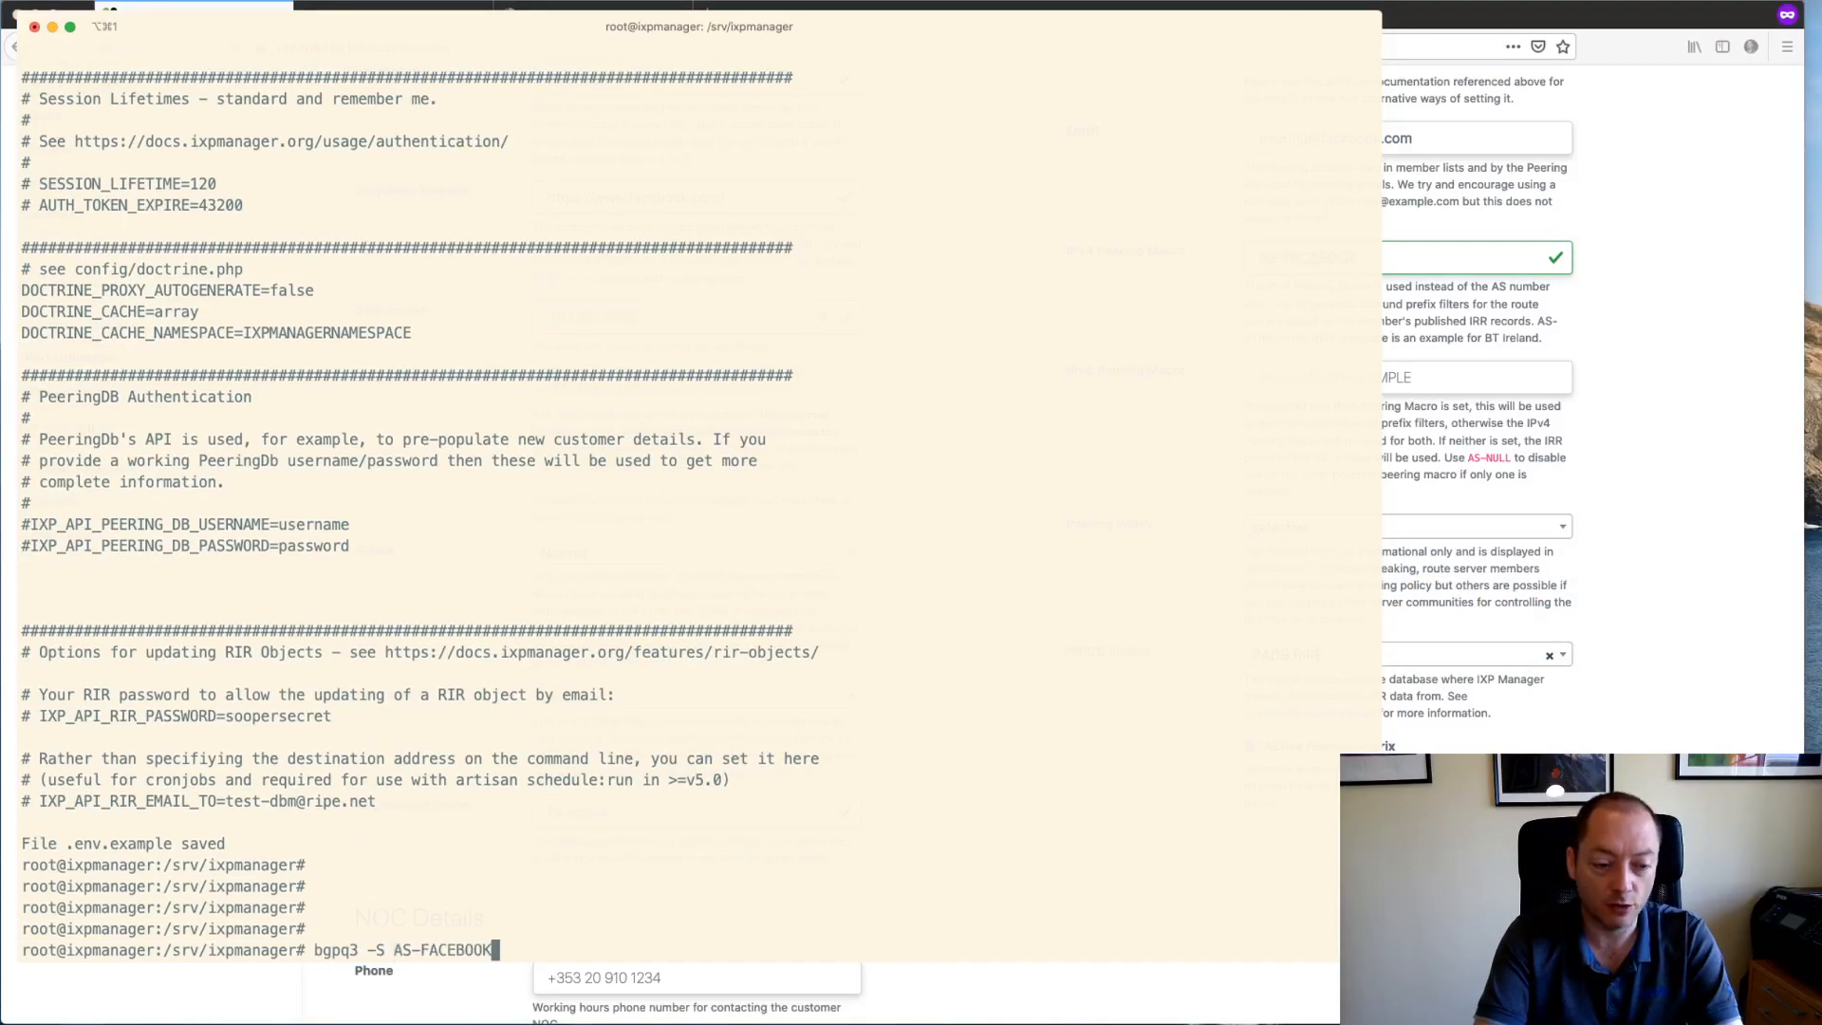
key("Left")
key("Left")
key("Left")
key("Left")
key("Left")
key("Left")
key("Left")
key("Left")
key("Left")
key("Left")
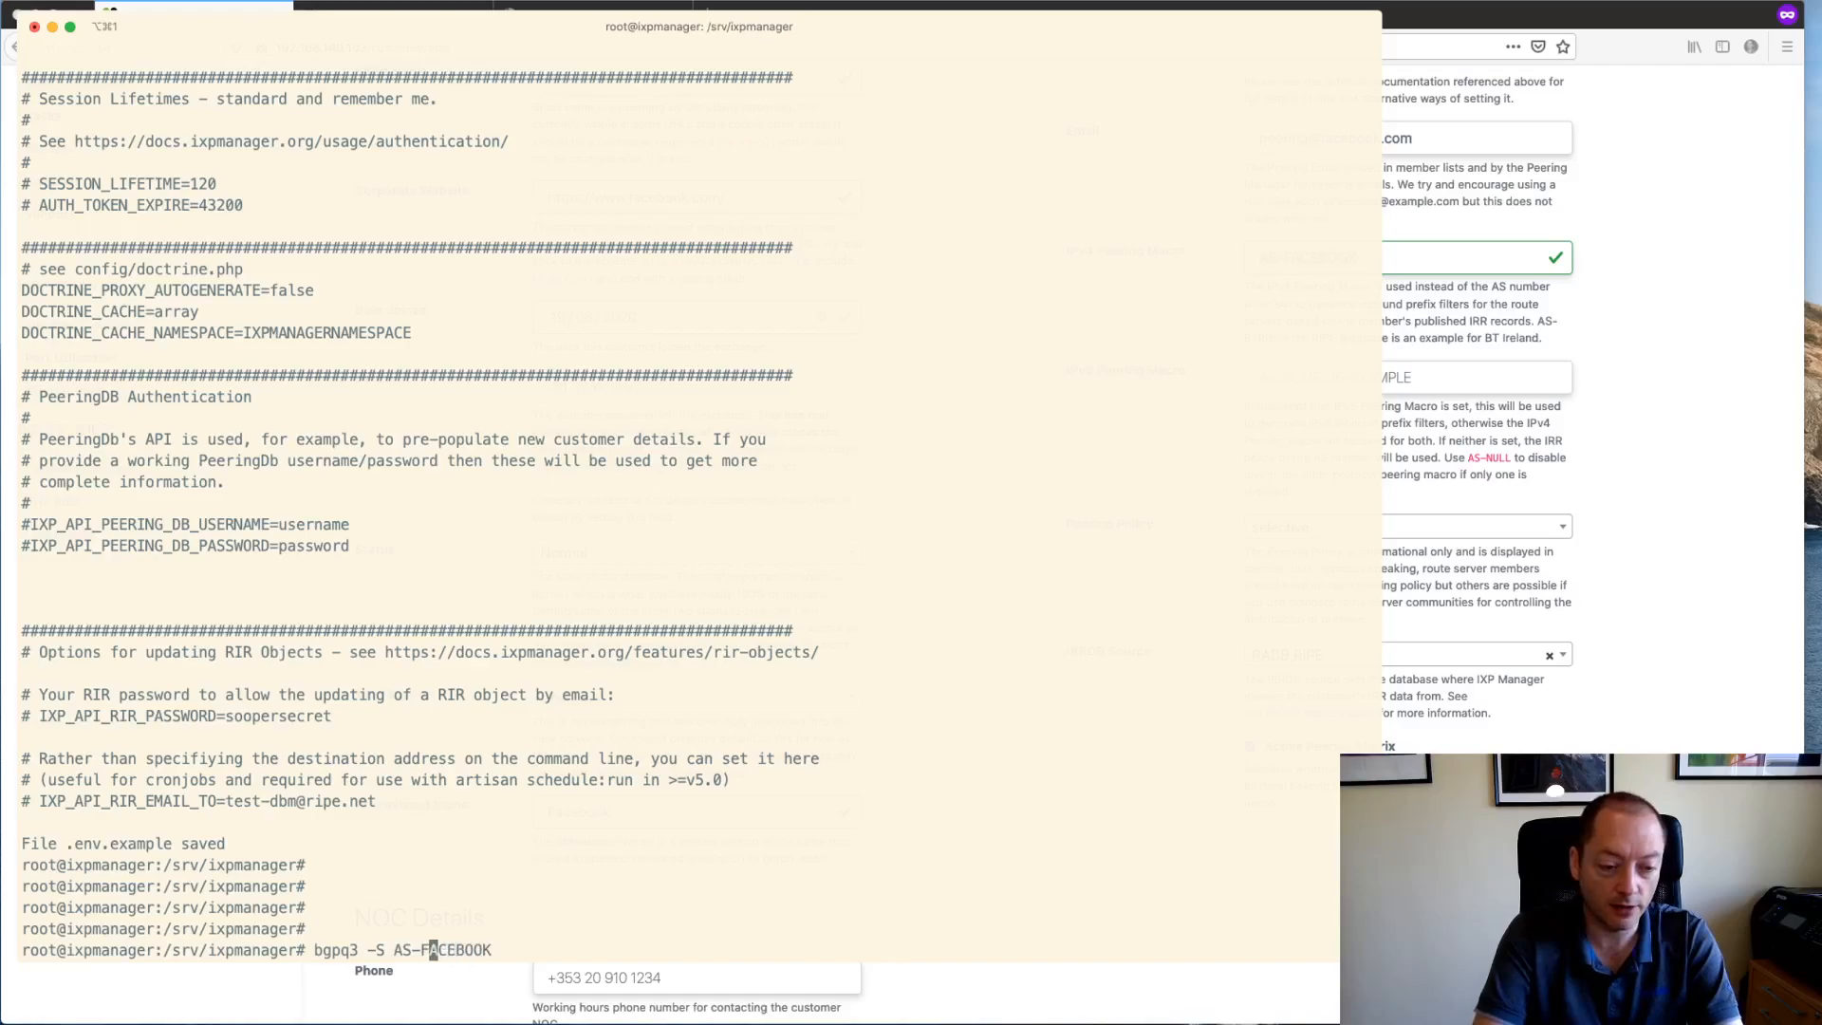
key("Left")
type("RADB,")
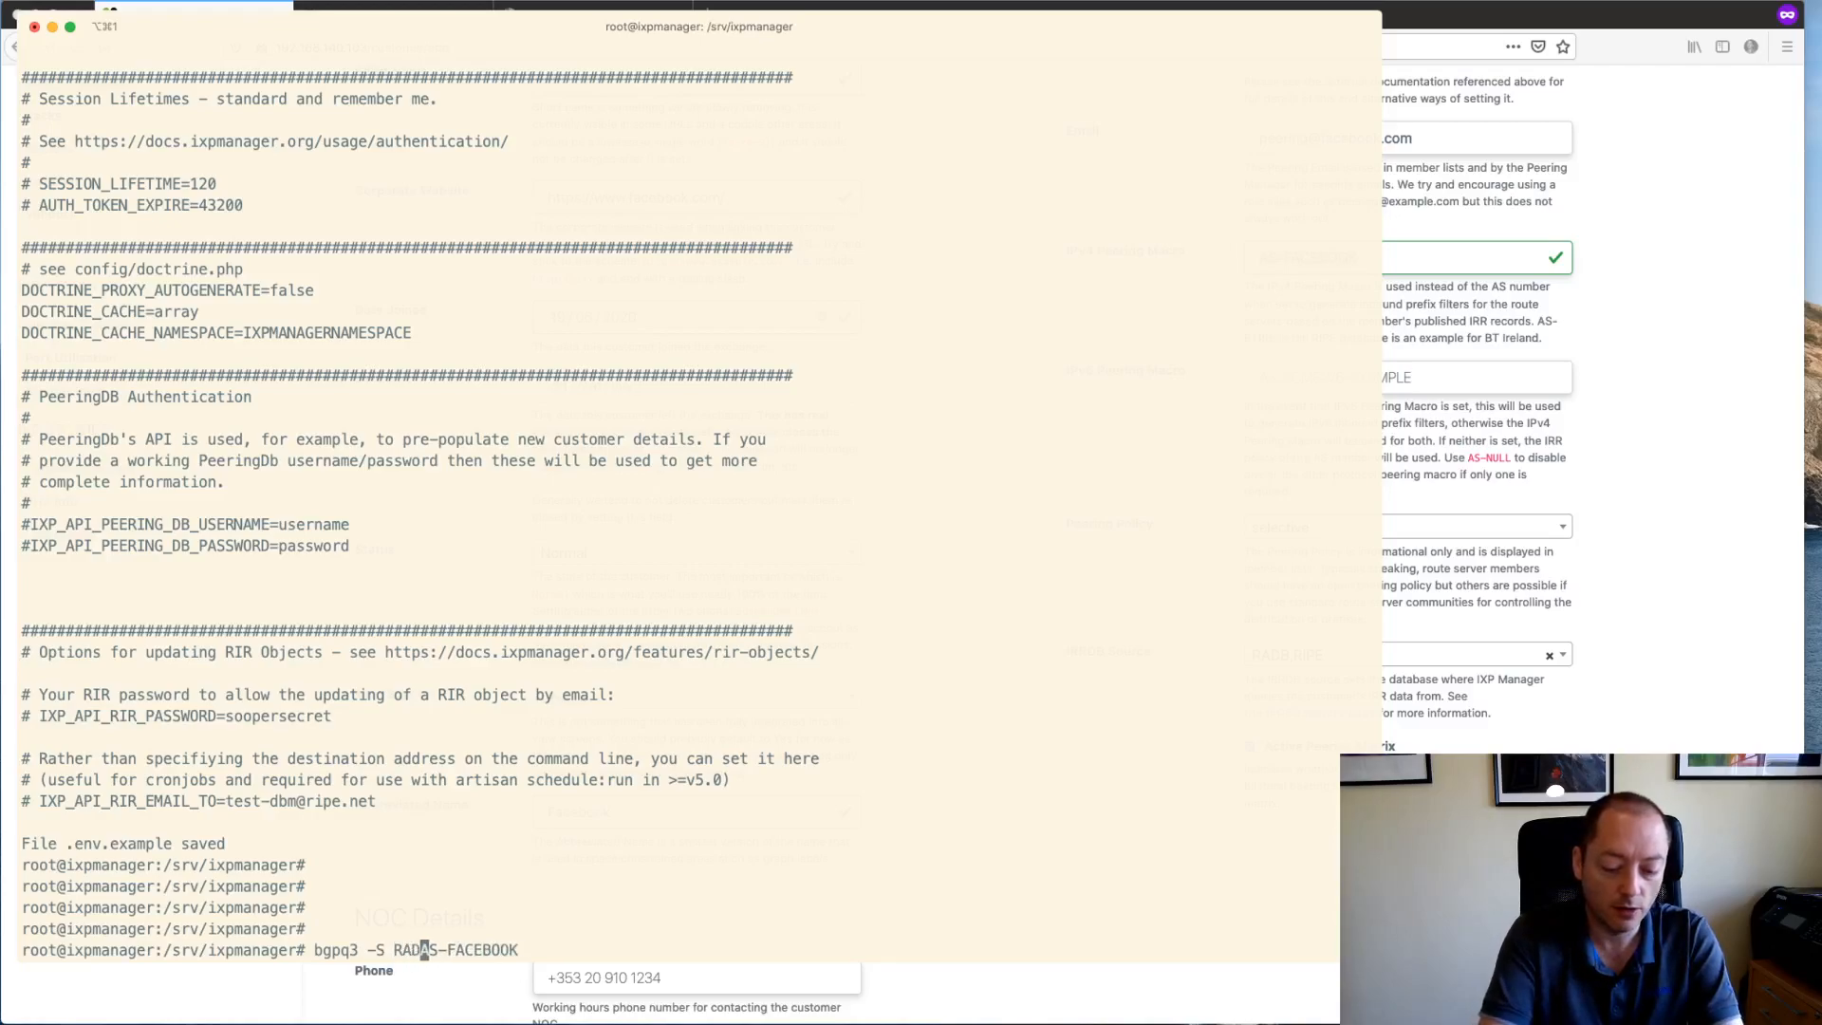
type("RIPE ")
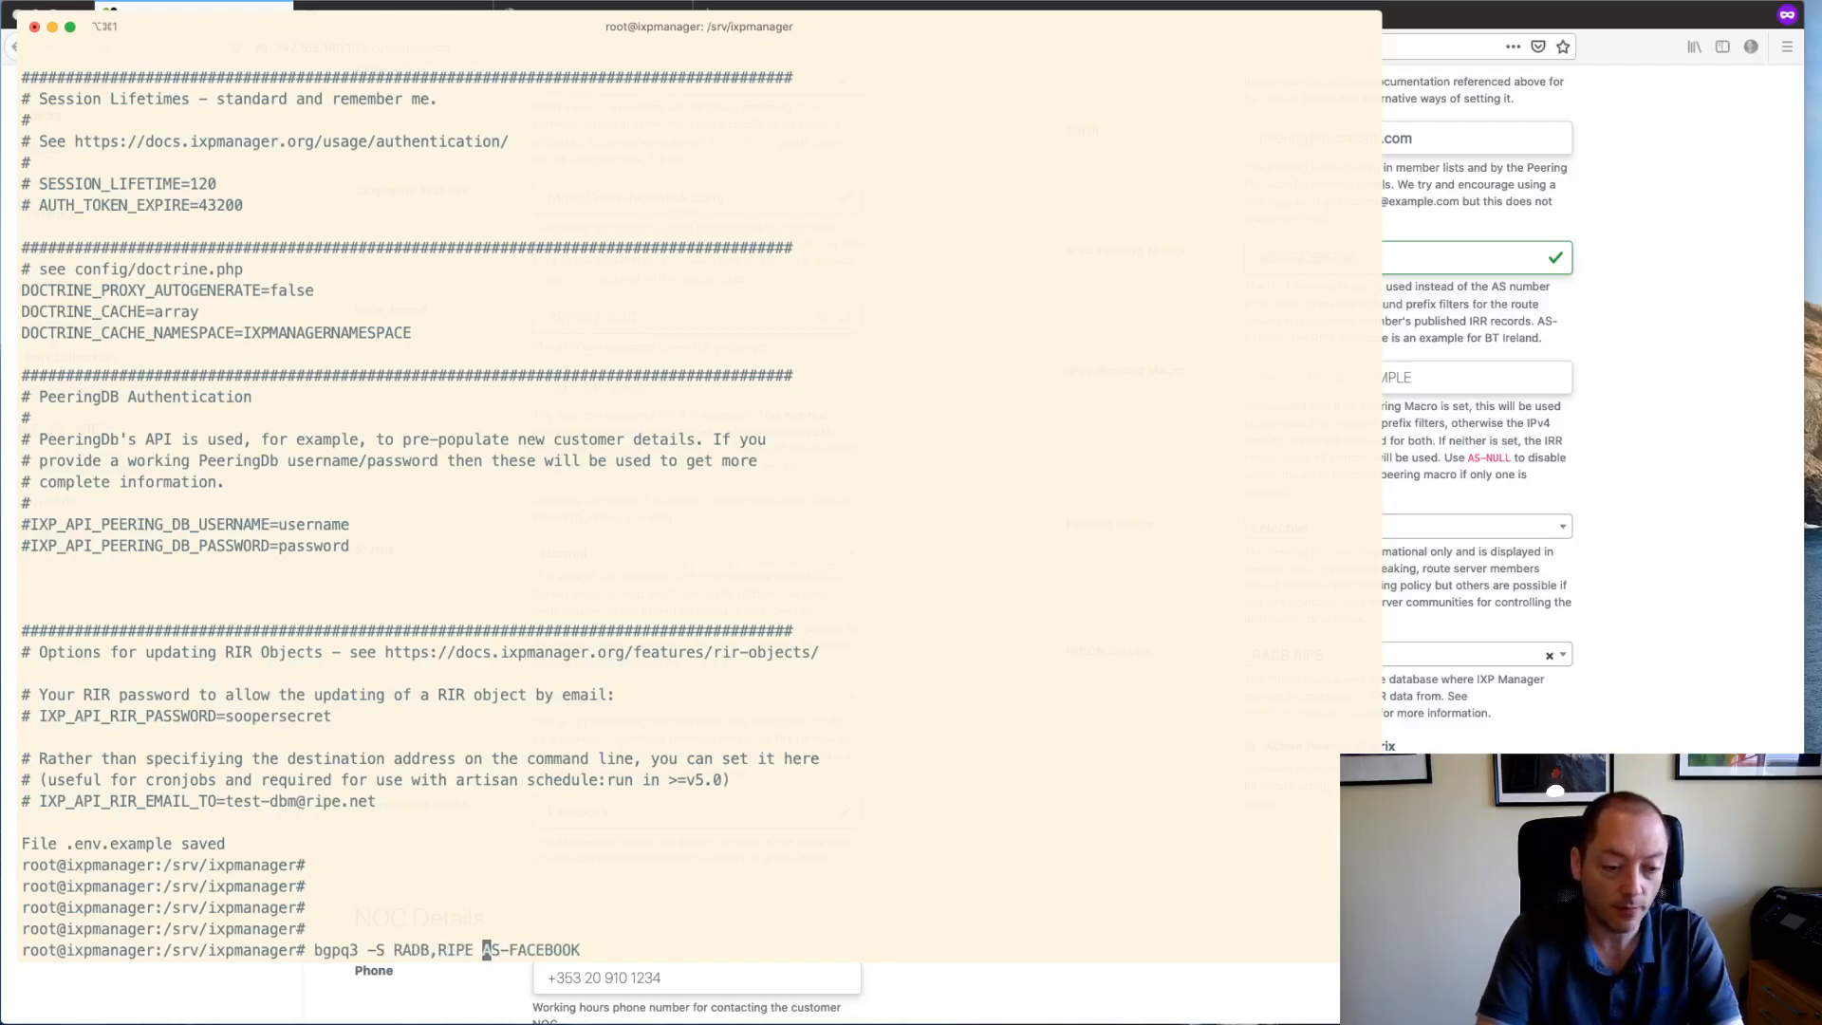
type("-4")
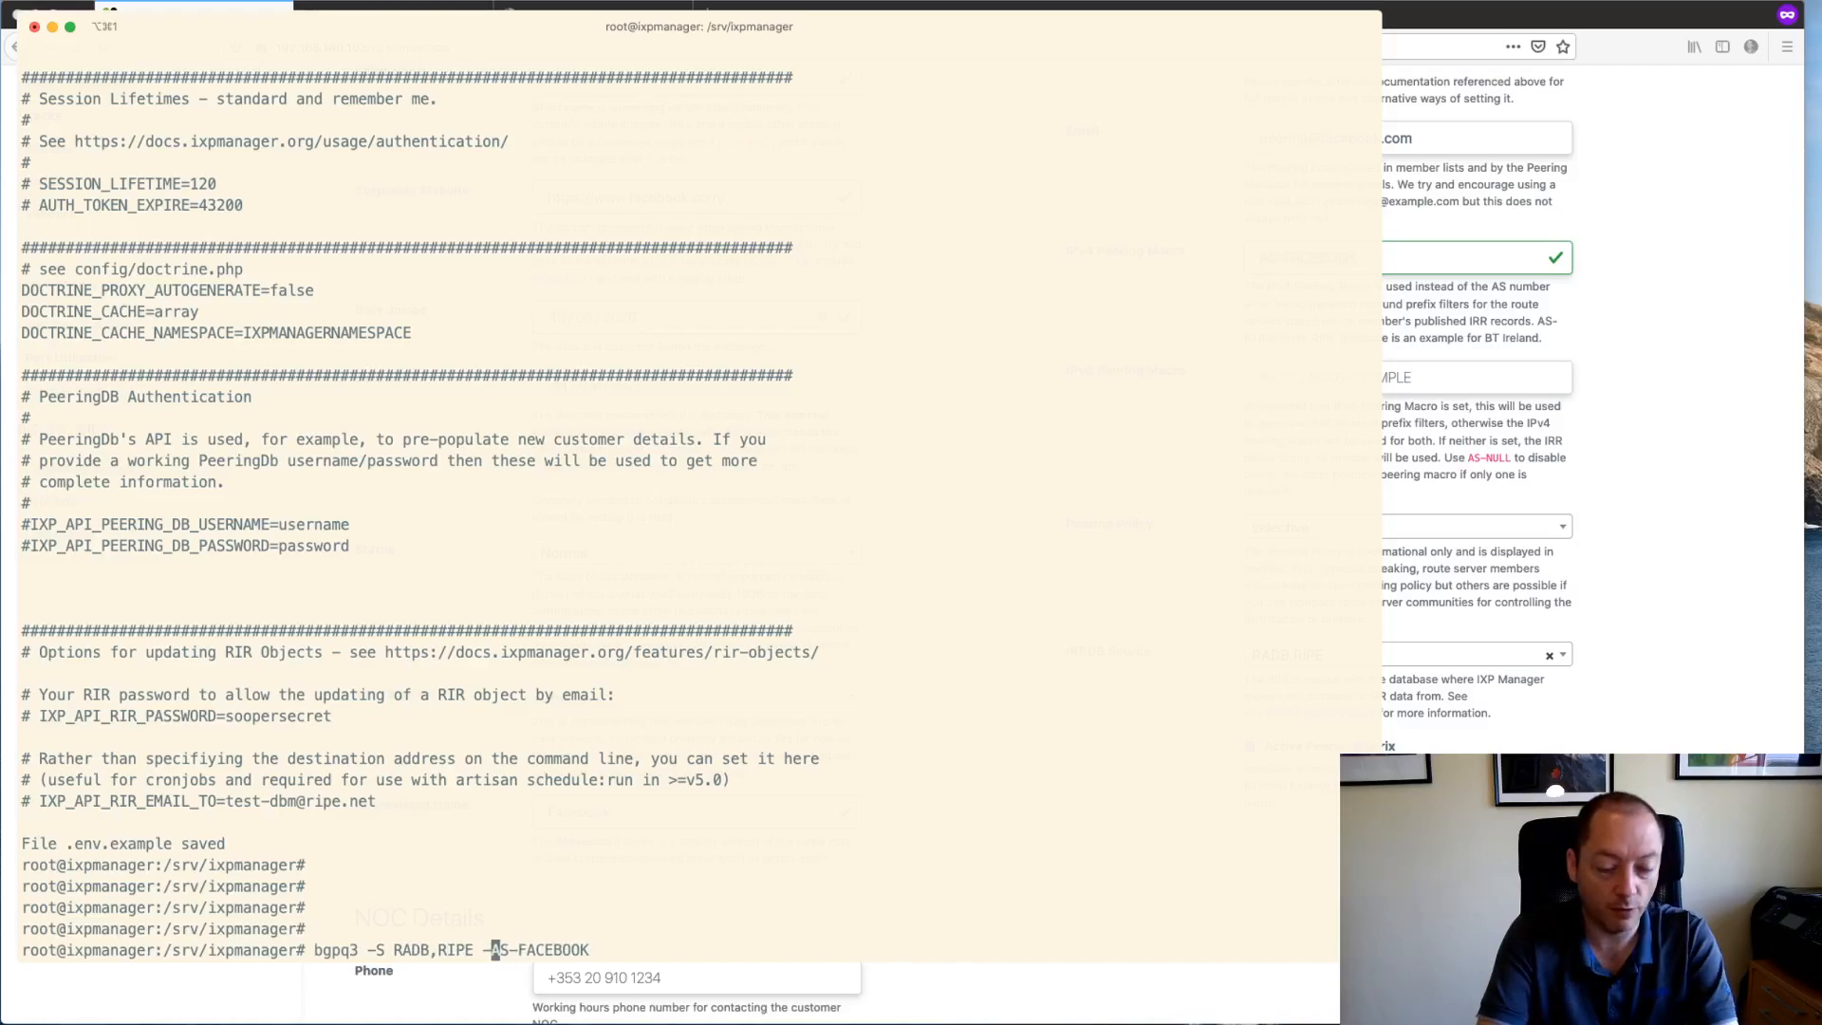
key("Right")
key("Right")
key("Right")
key("Right")
key("Right")
key("Right")
key("Right")
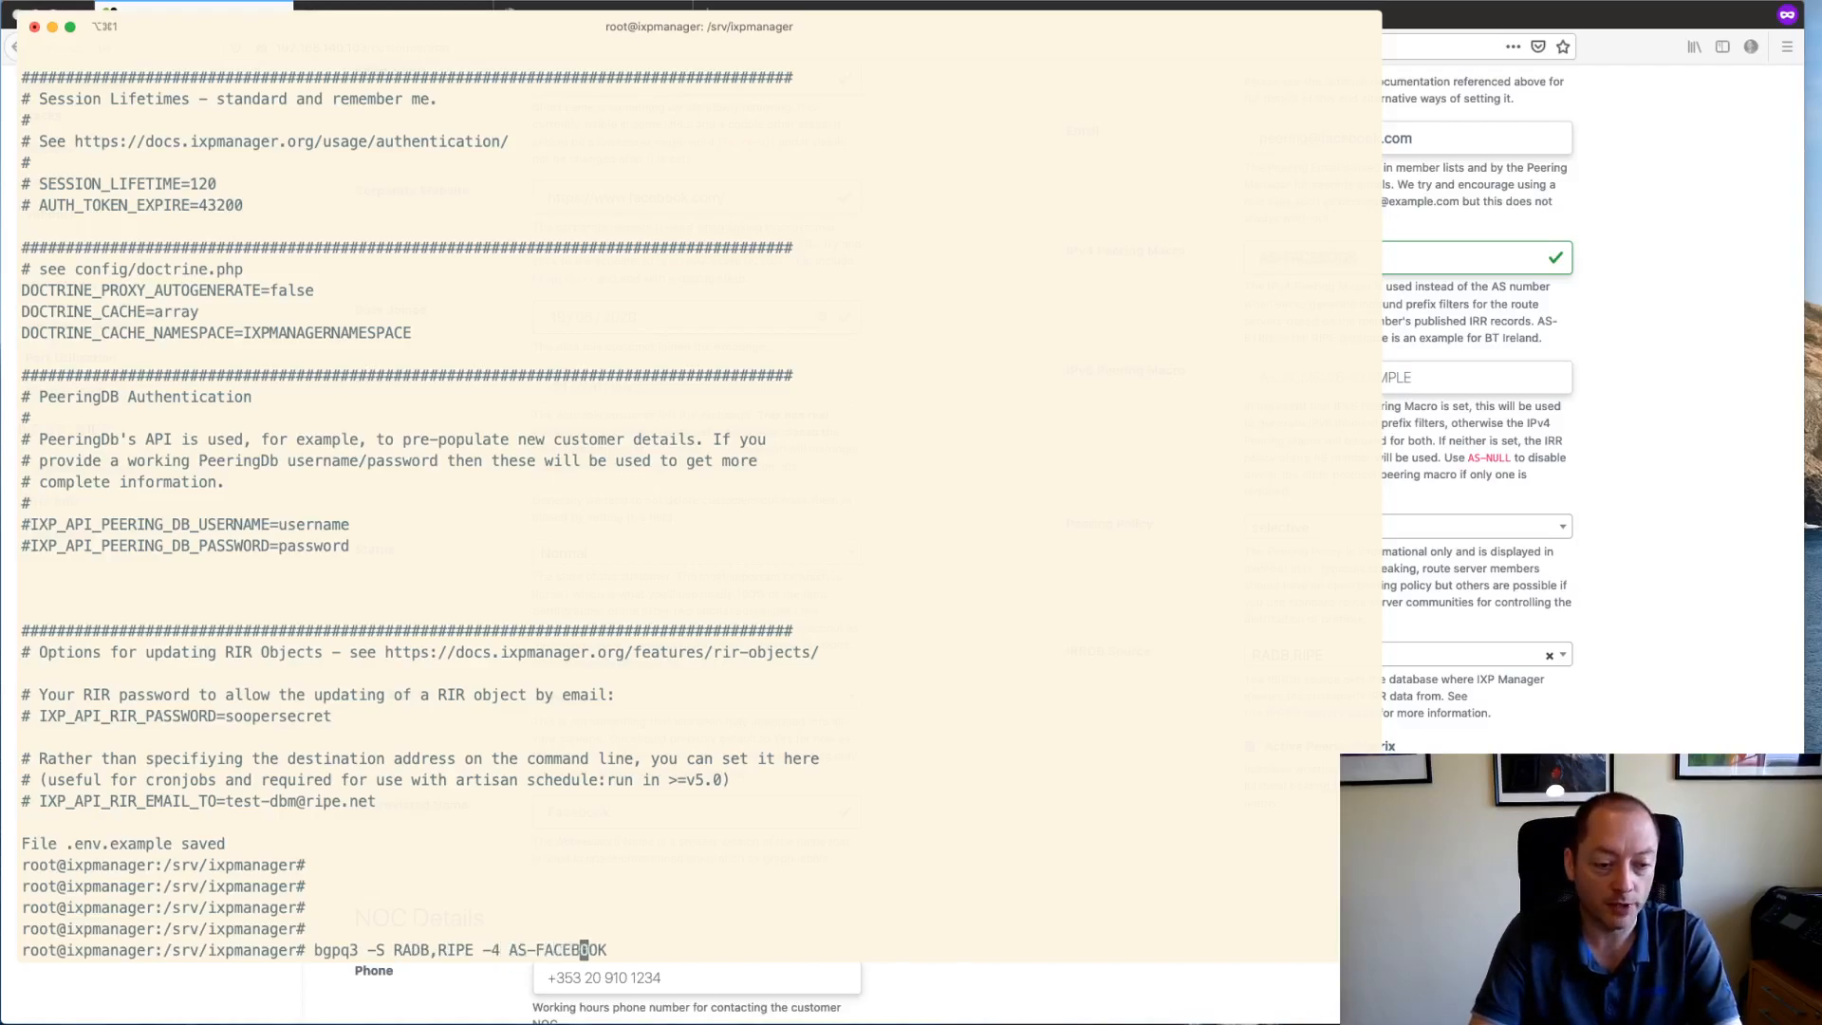
key("Right")
key("Right")
key("Right")
key("Right")
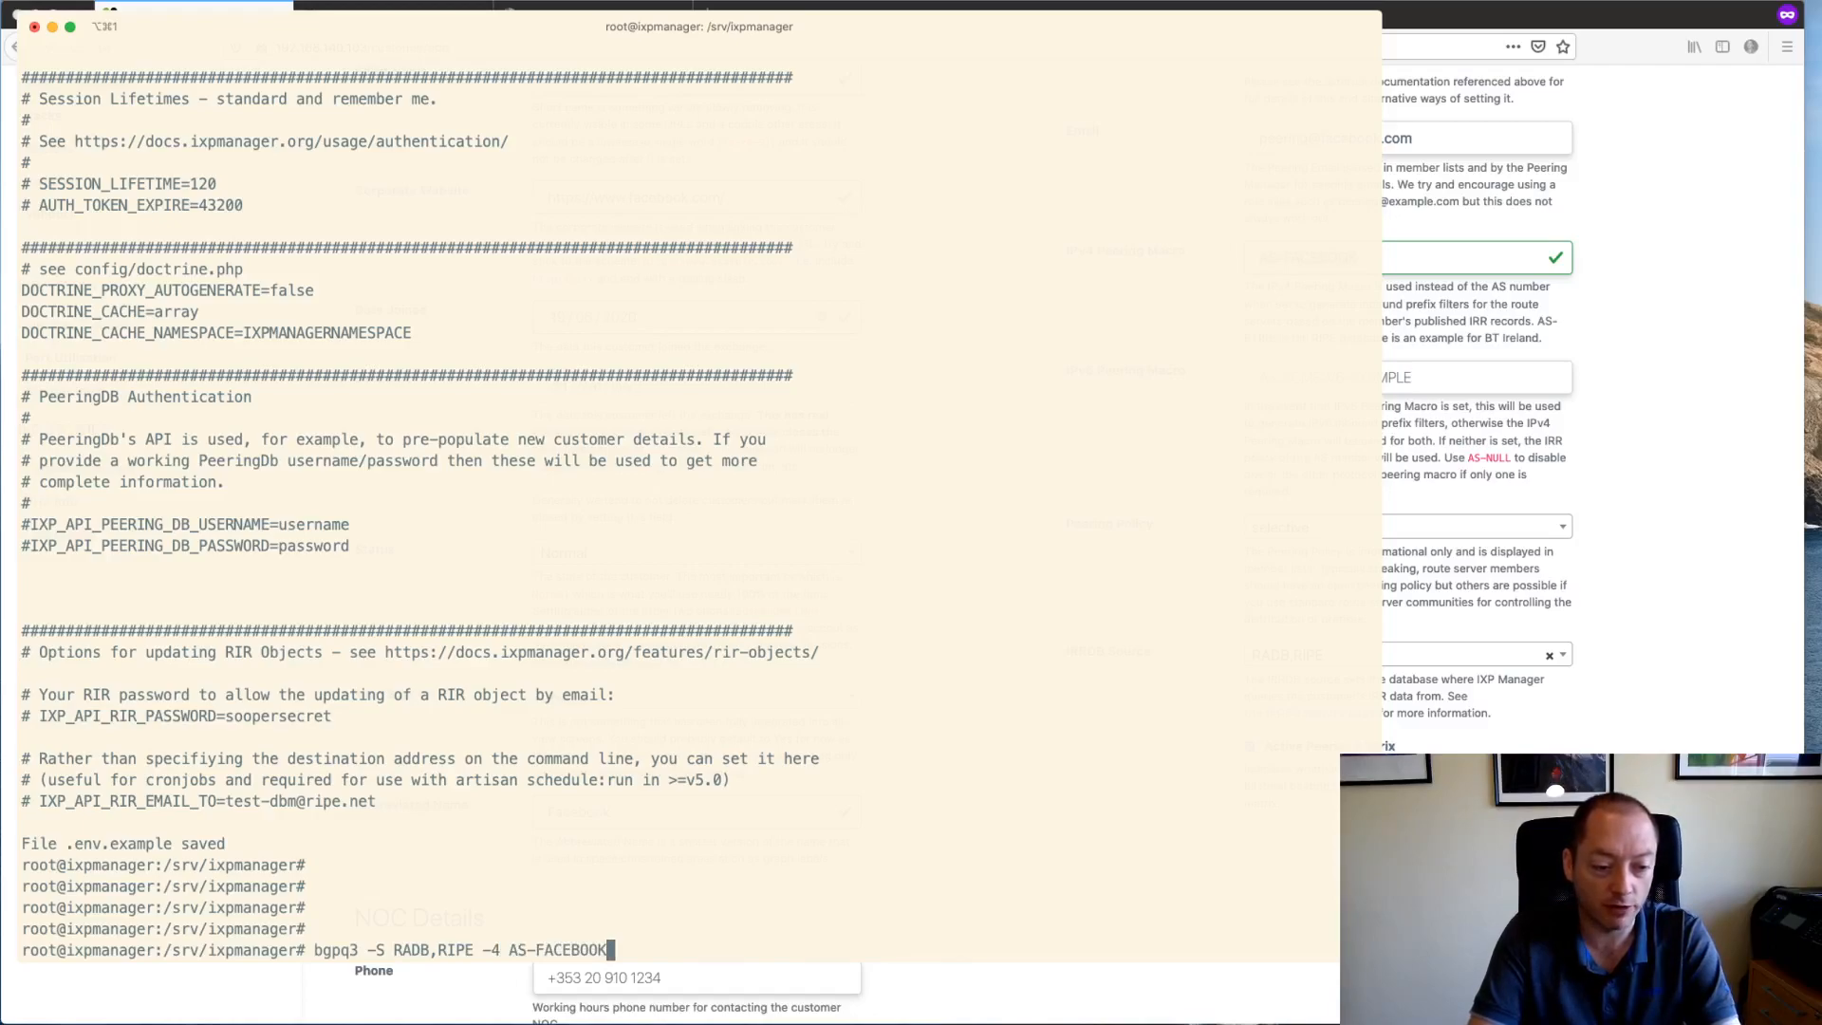
key("Return")
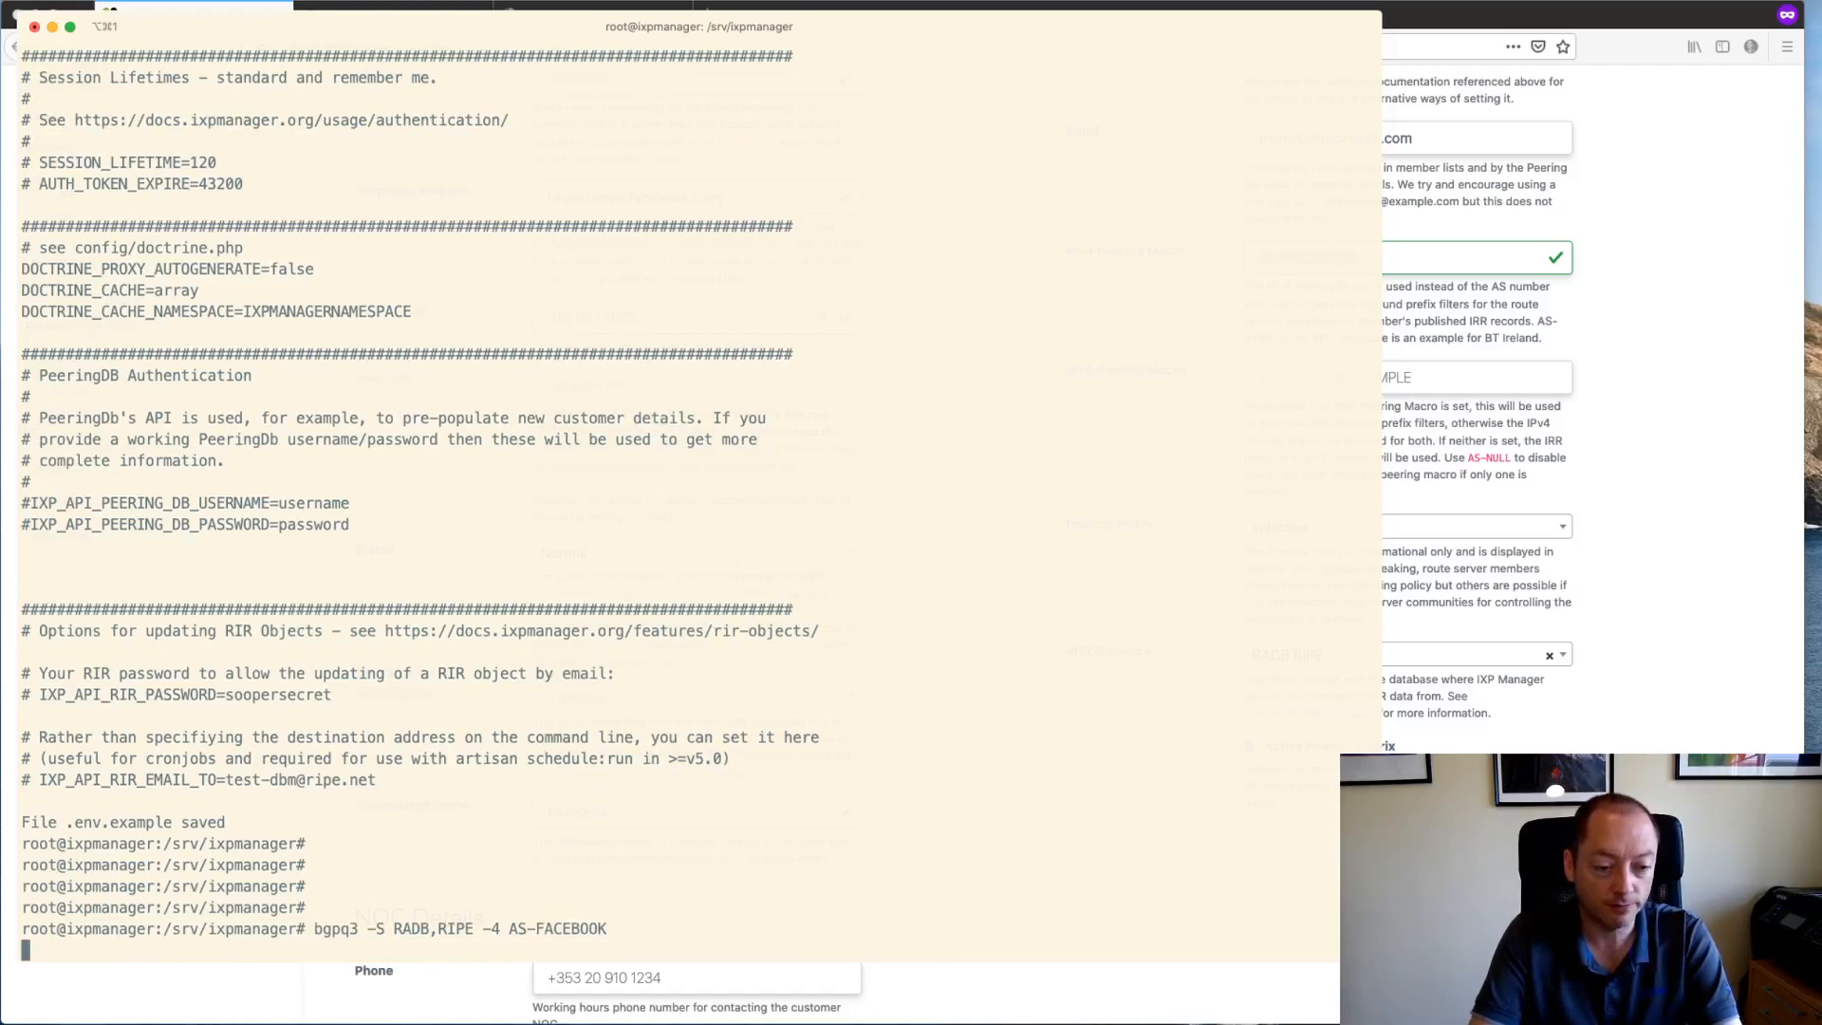
- Rerun the query piped to wc -l, counting 247 prefix lines, and return to the form
key("Up")
type("| wc -l")
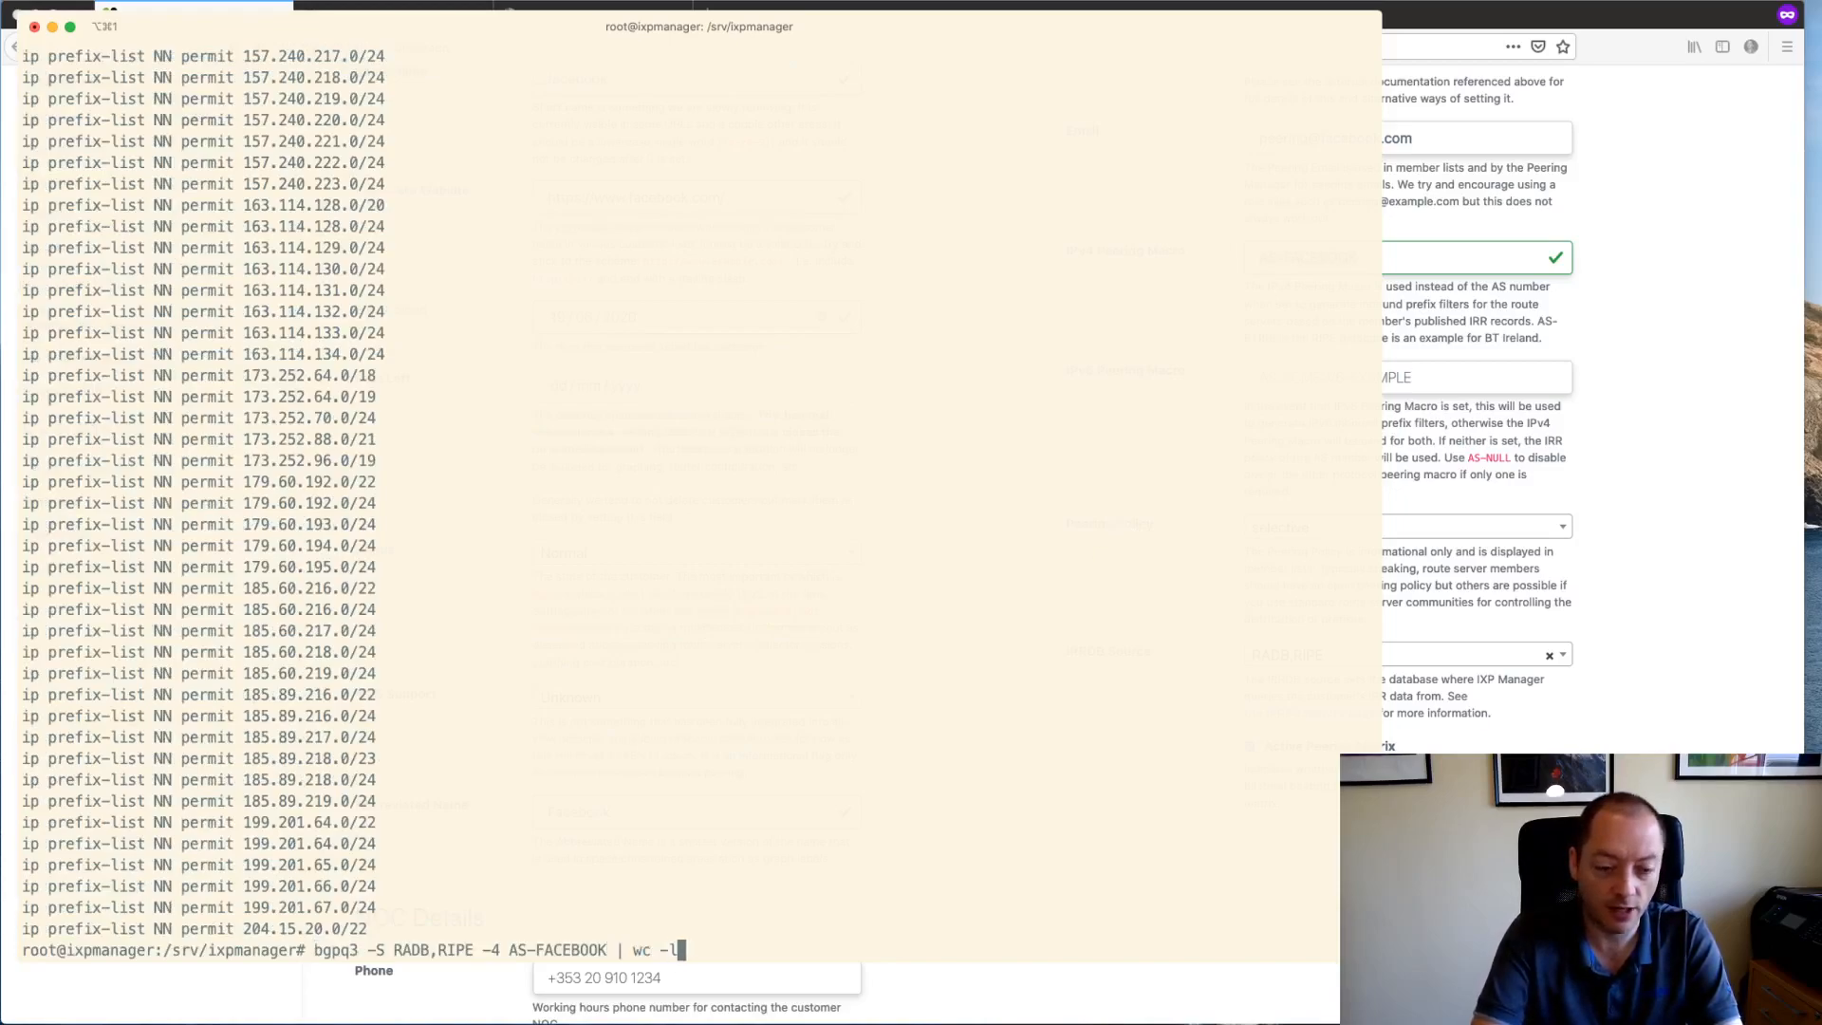
key("Return")
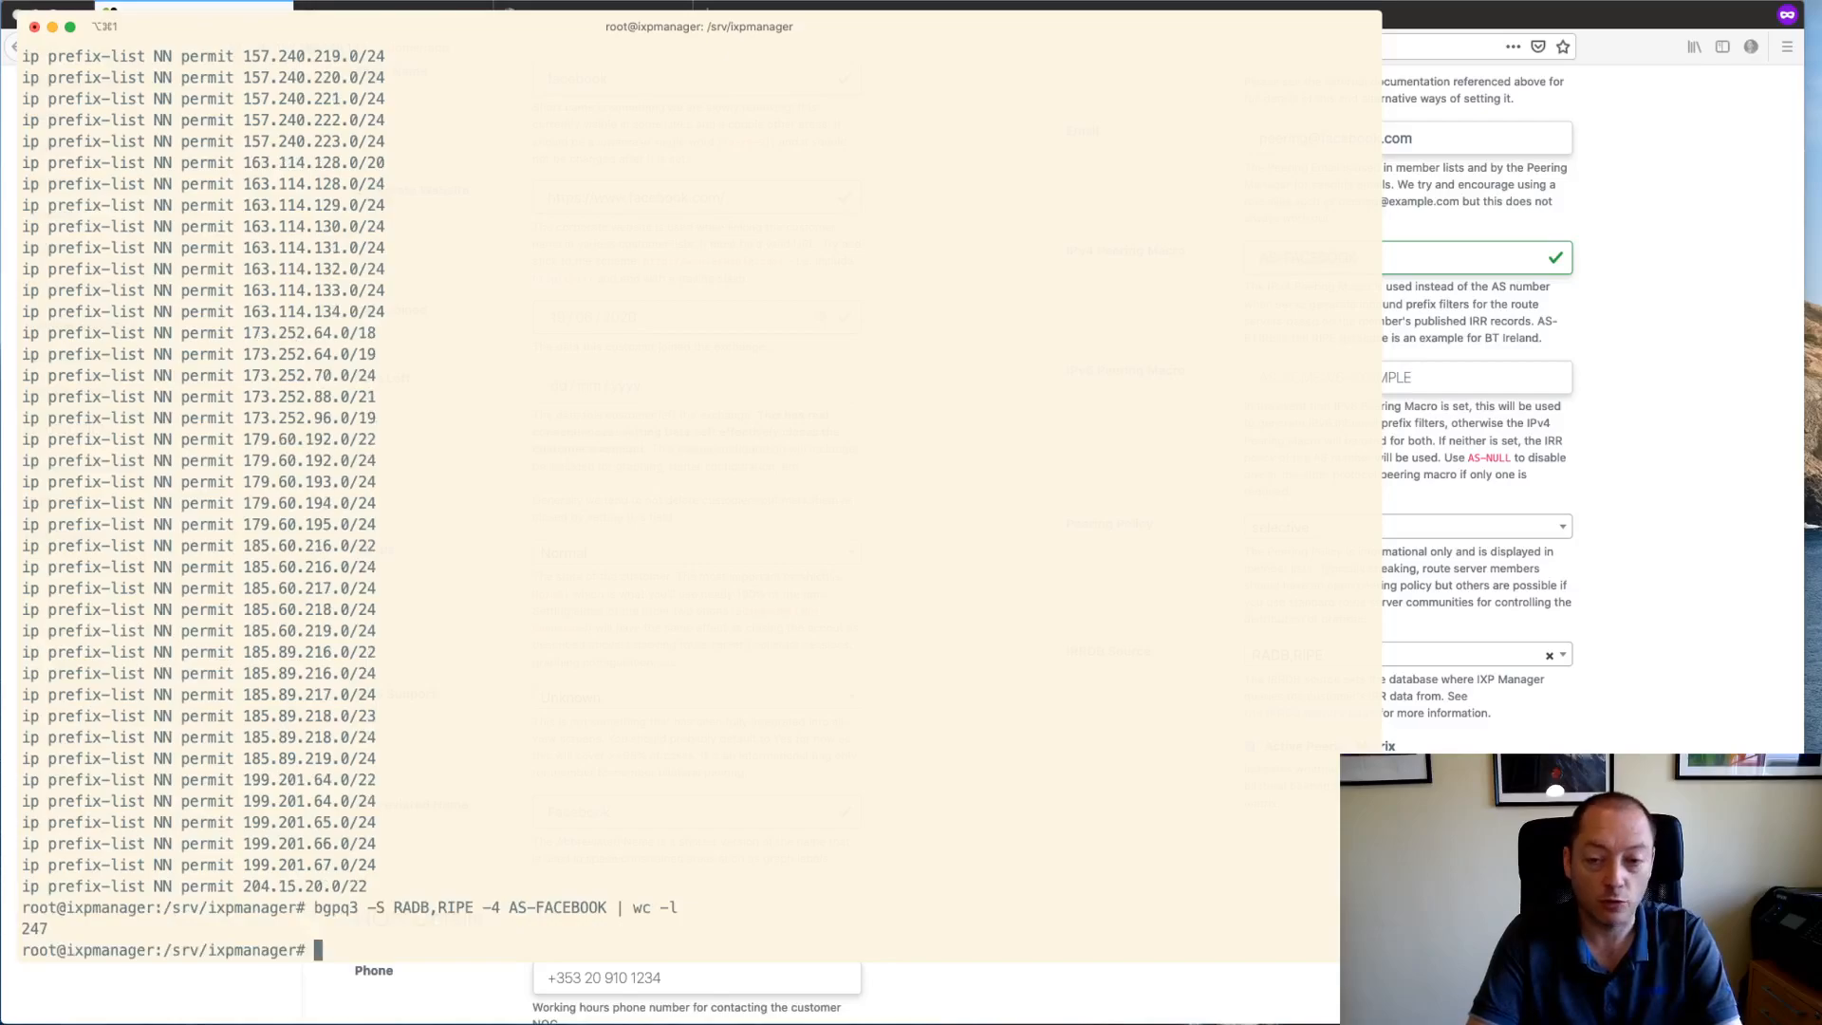
left_click(1769, 640)
scroll(1769, 640, "up", 5)
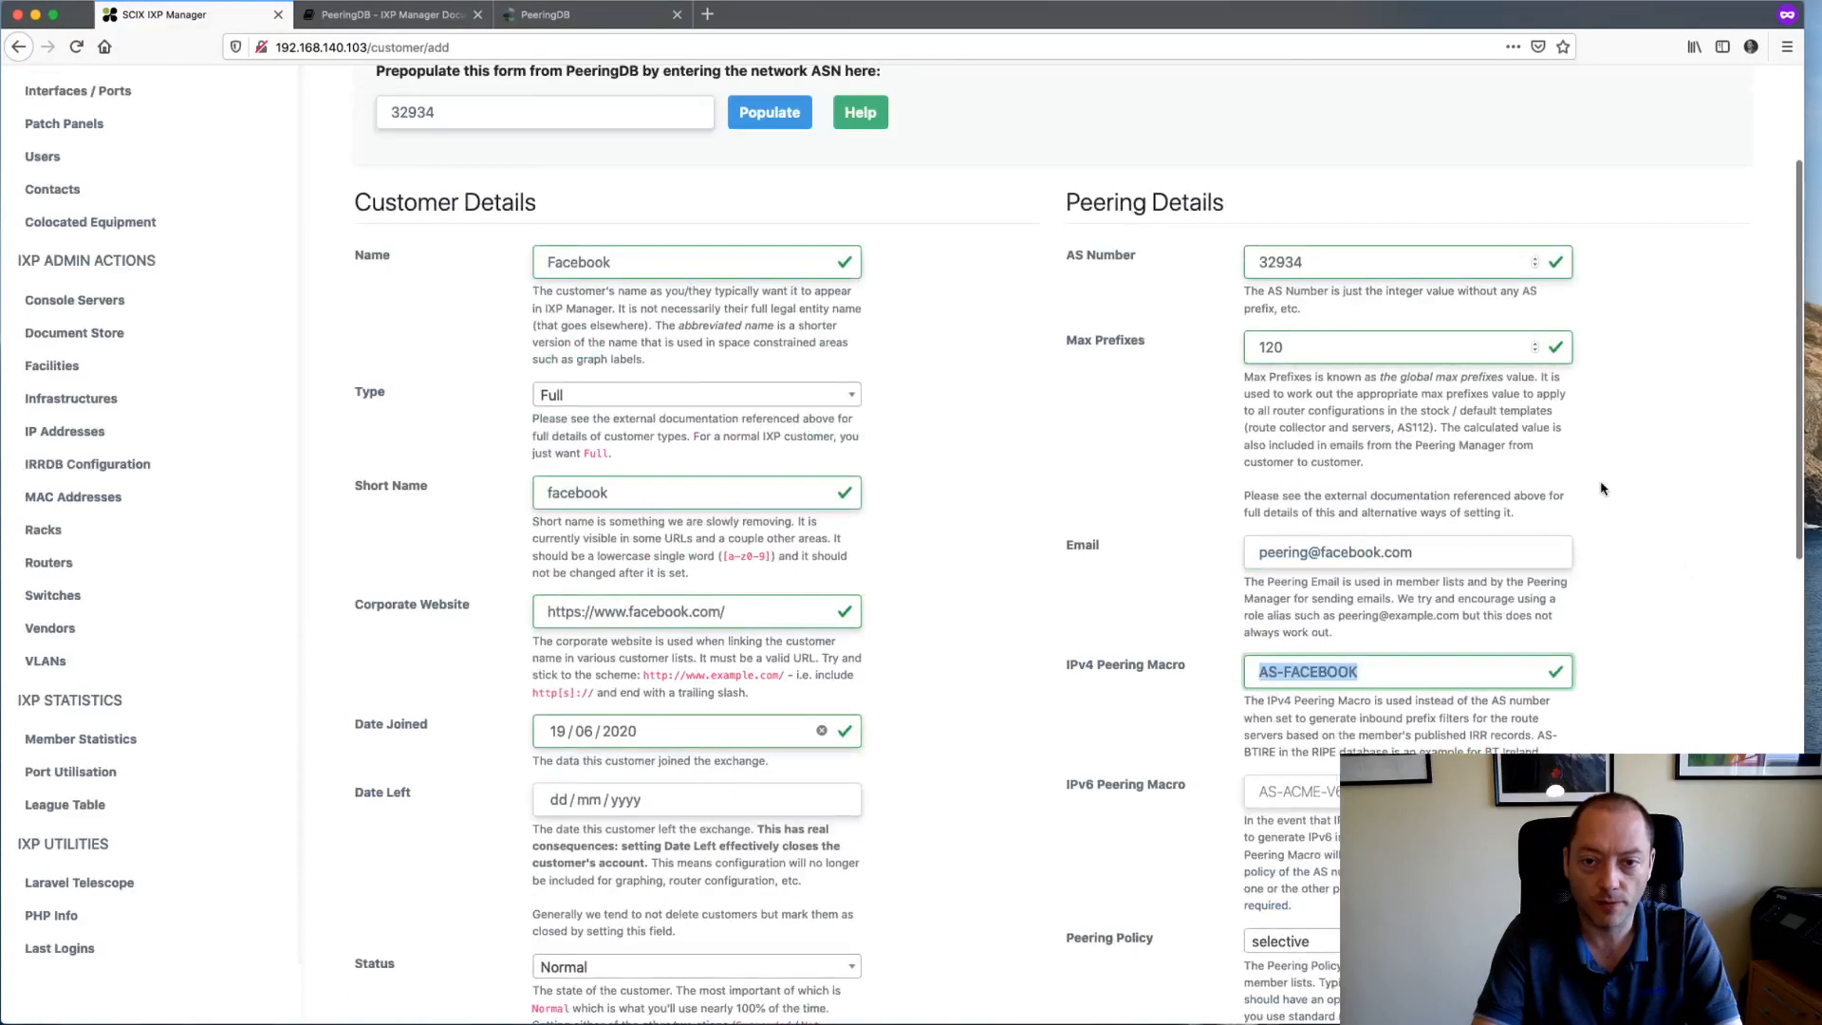
double_click(1330, 346)
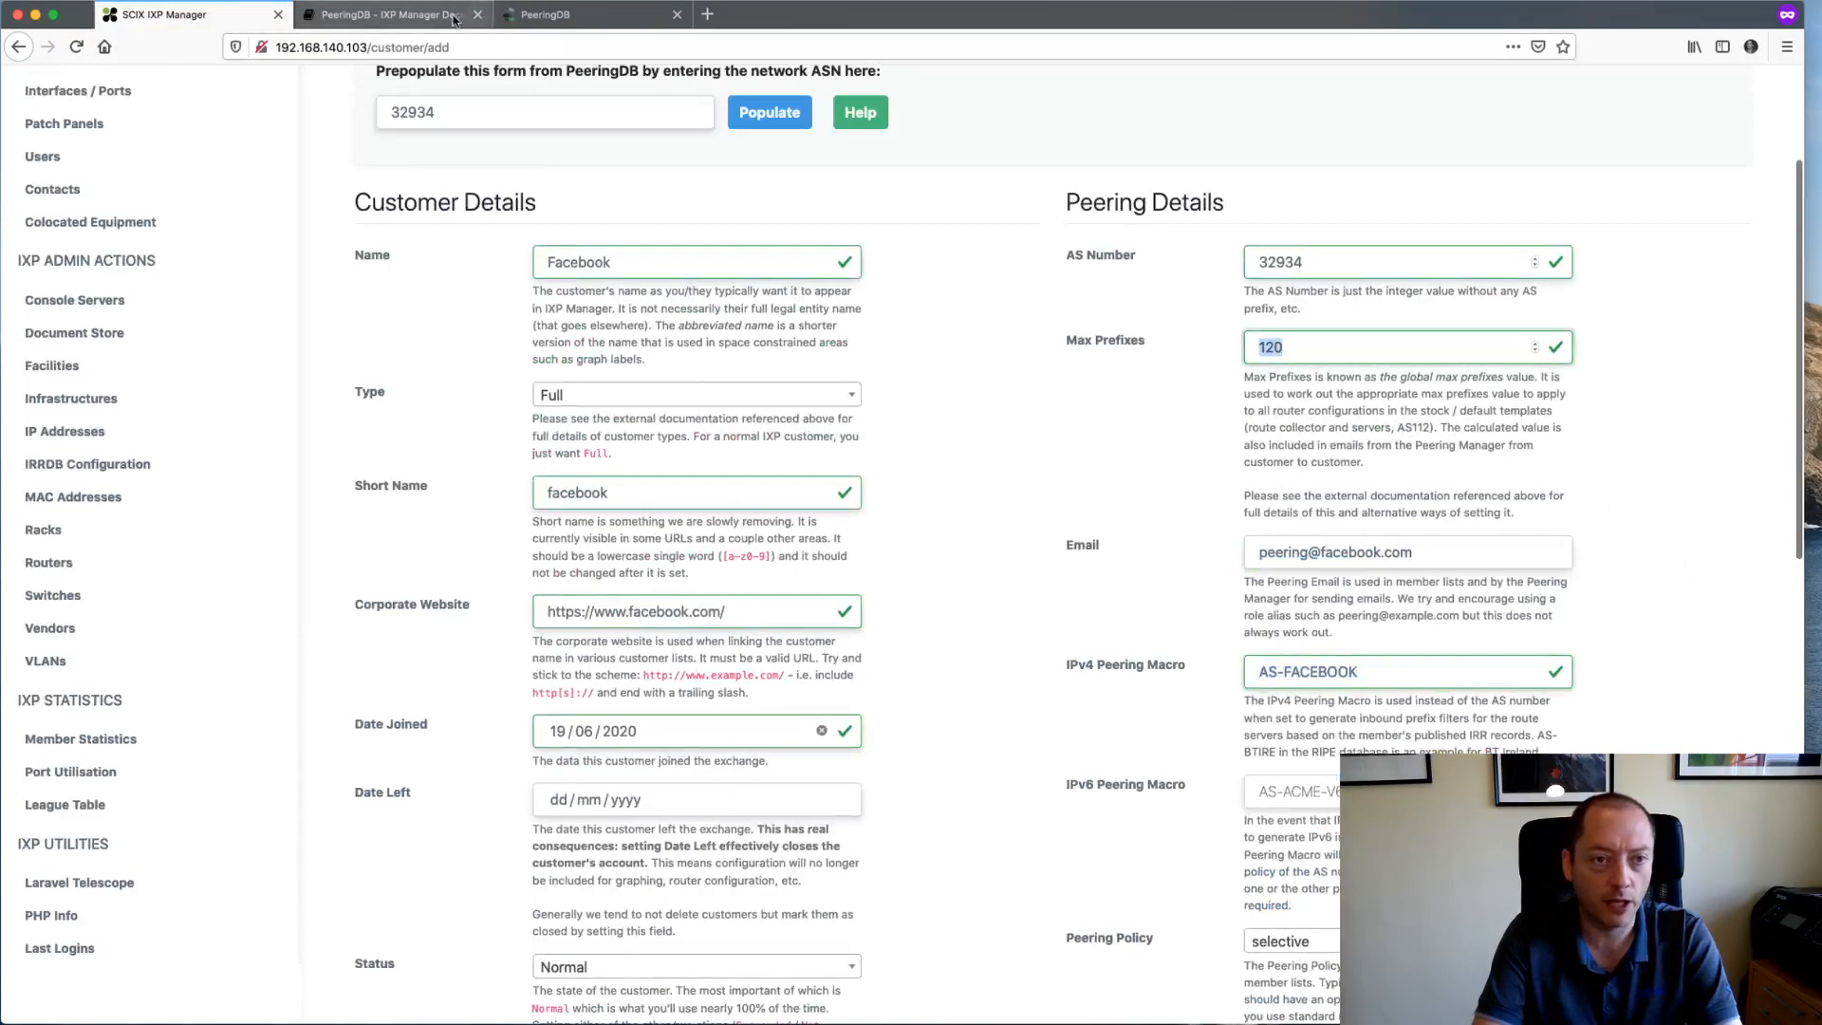
left_click(457, 15)
left_click(560, 15)
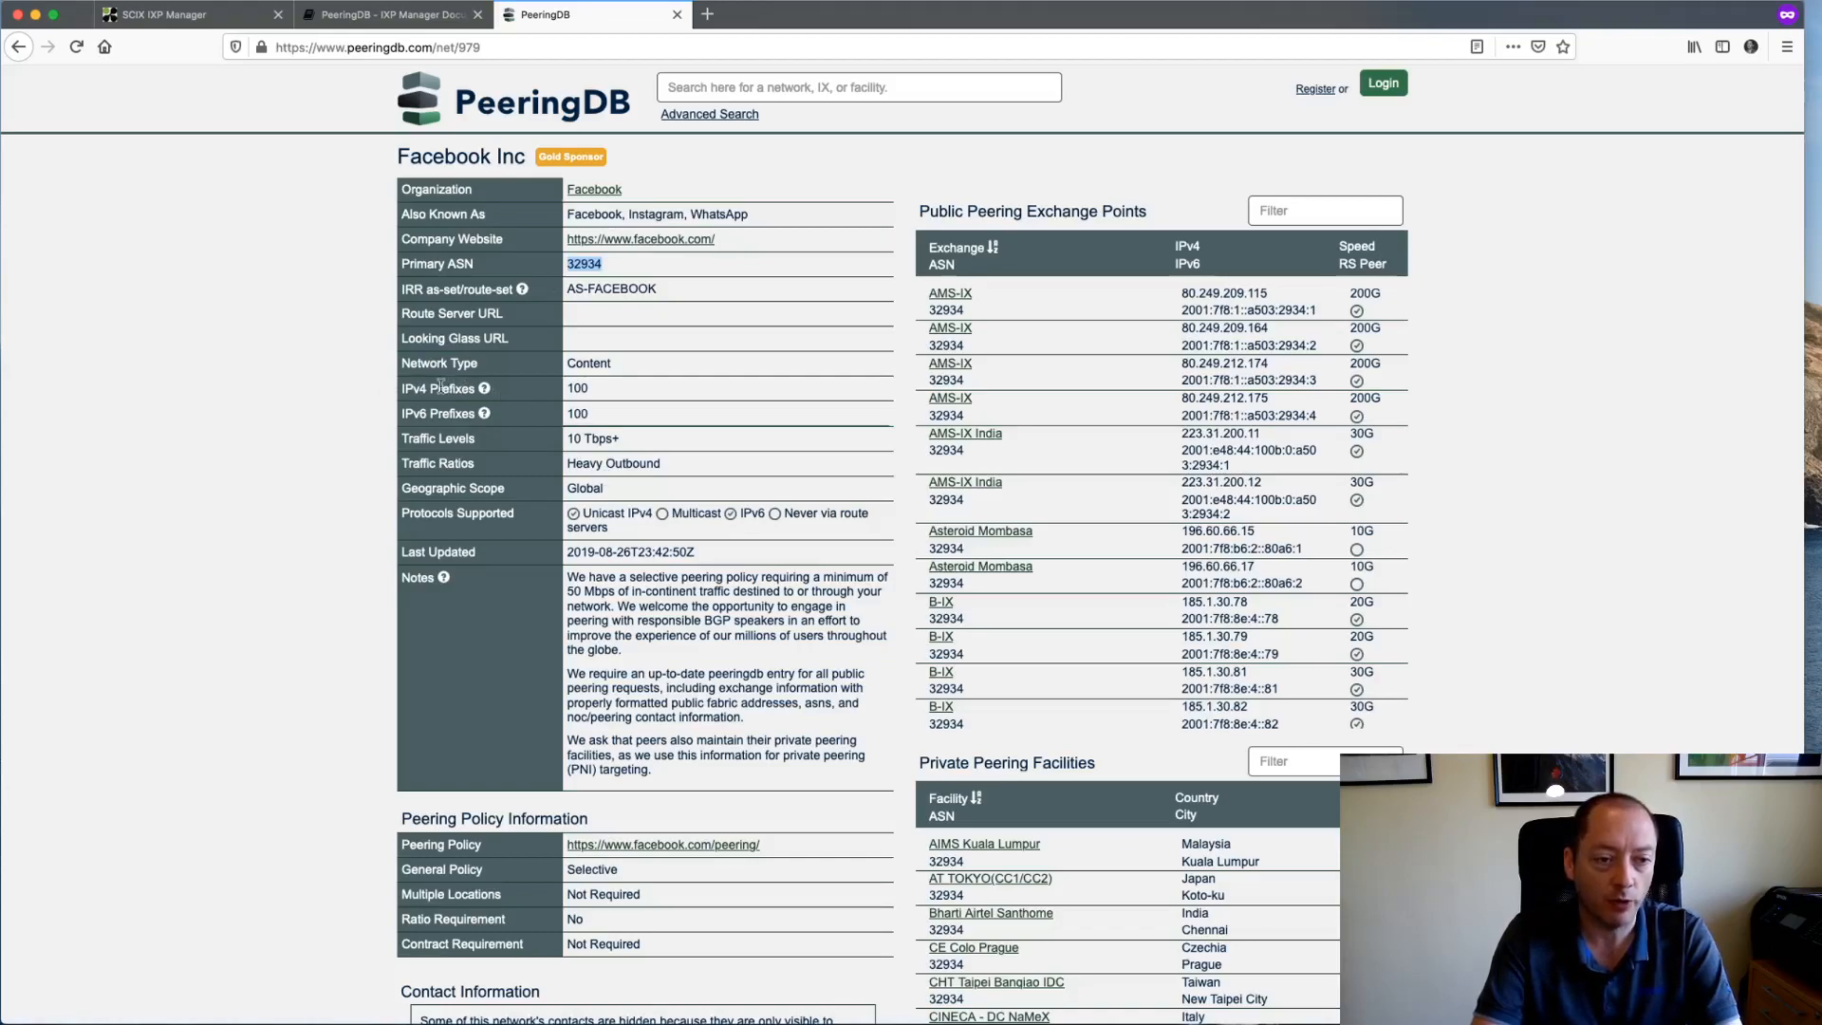
double_click(575, 388)
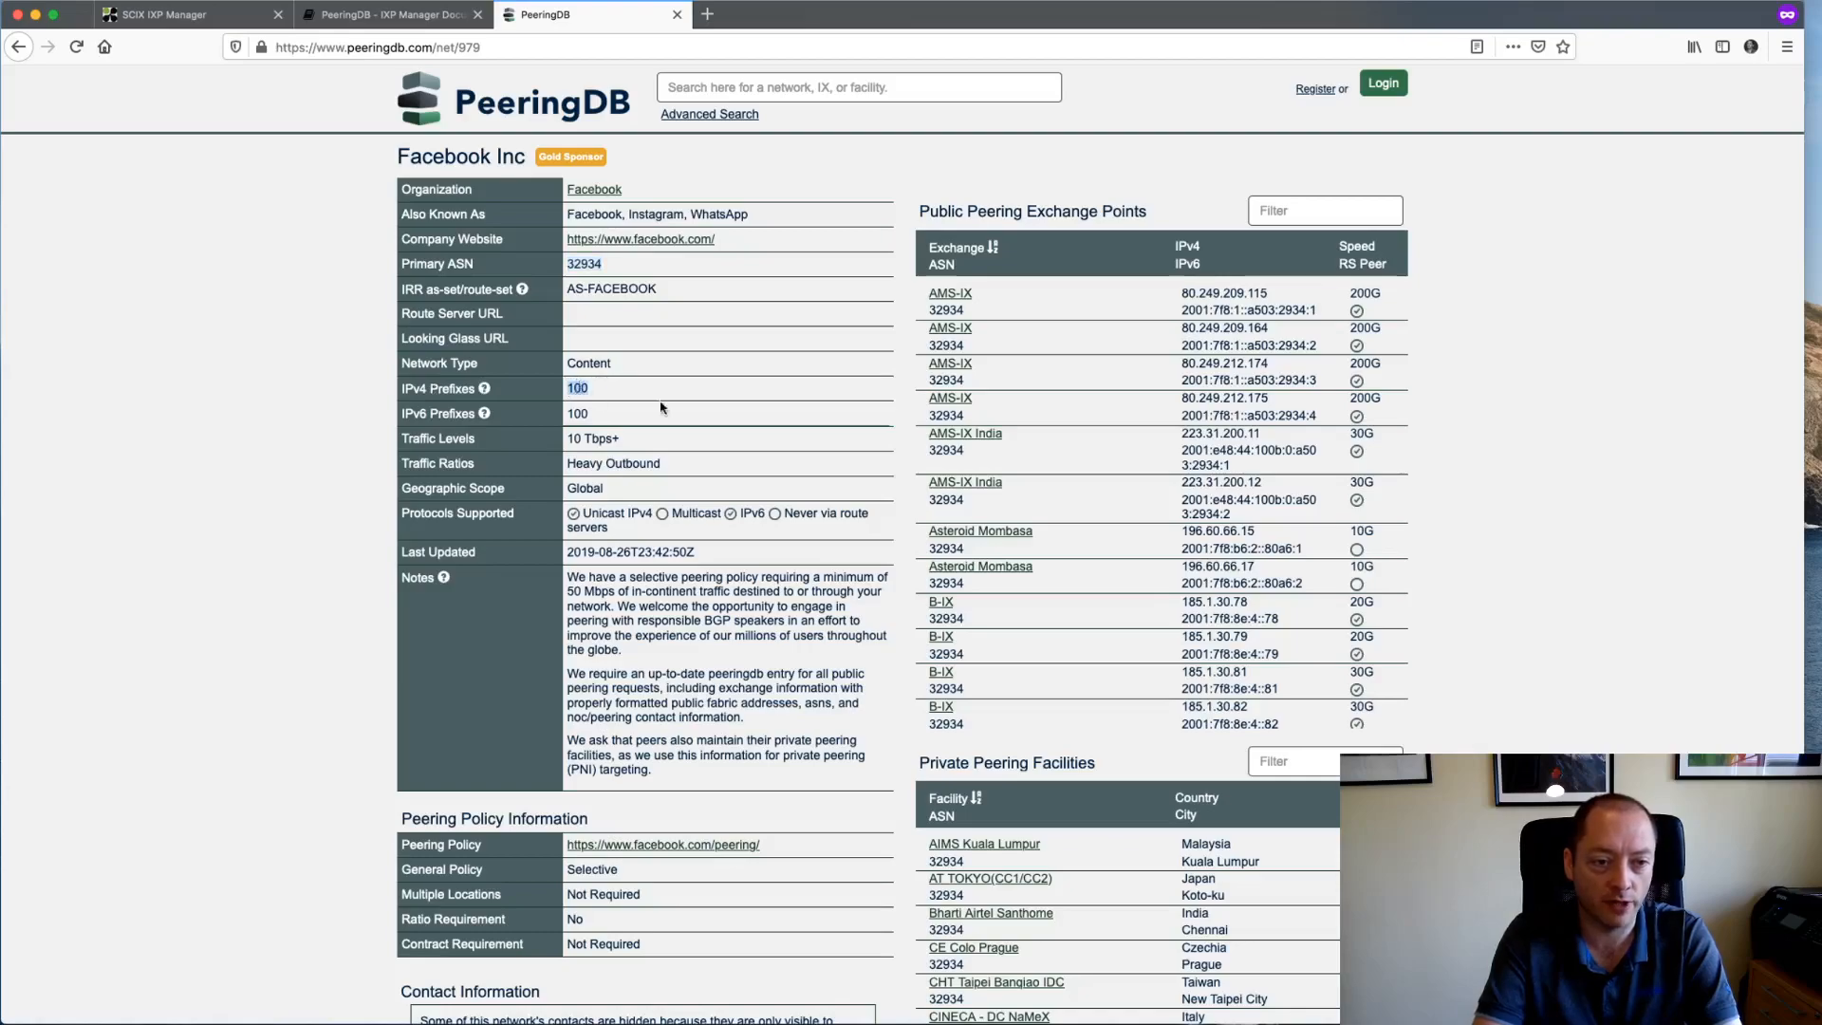
left_click(176, 13)
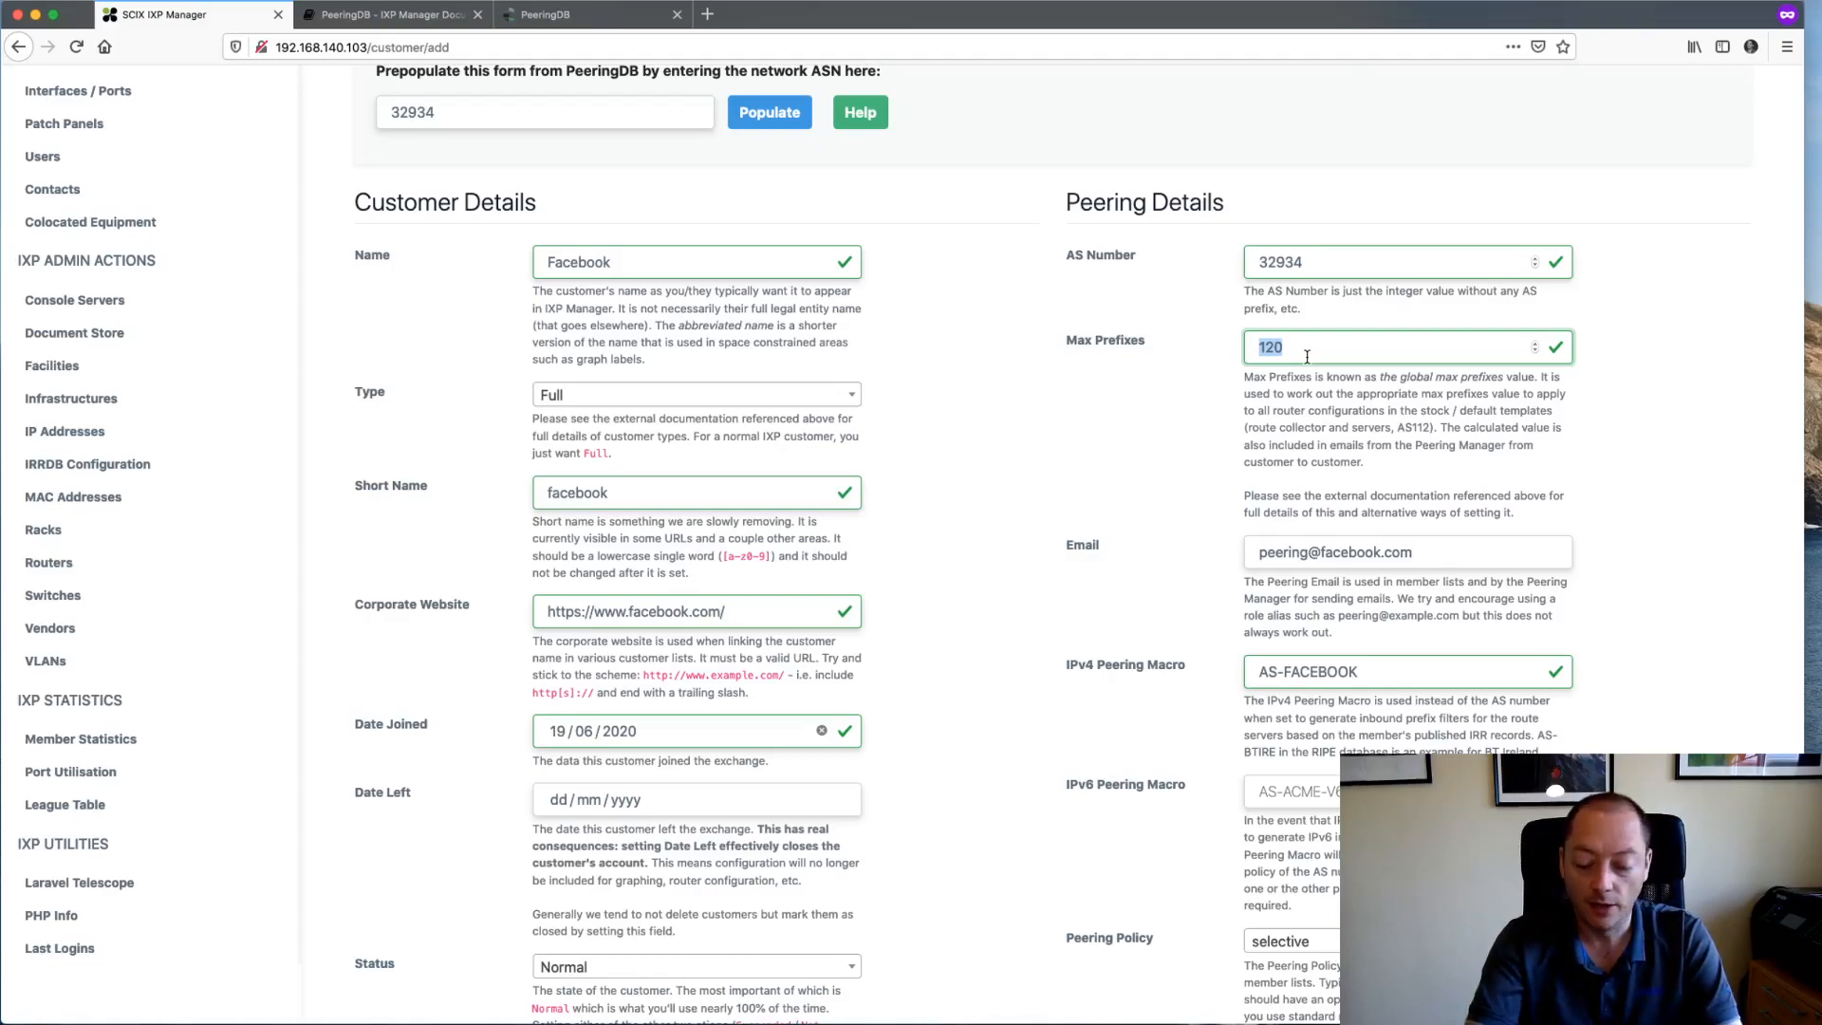
- After checking the terminal, replace the Max Prefixes value 120 with 500
key("super+Tab")
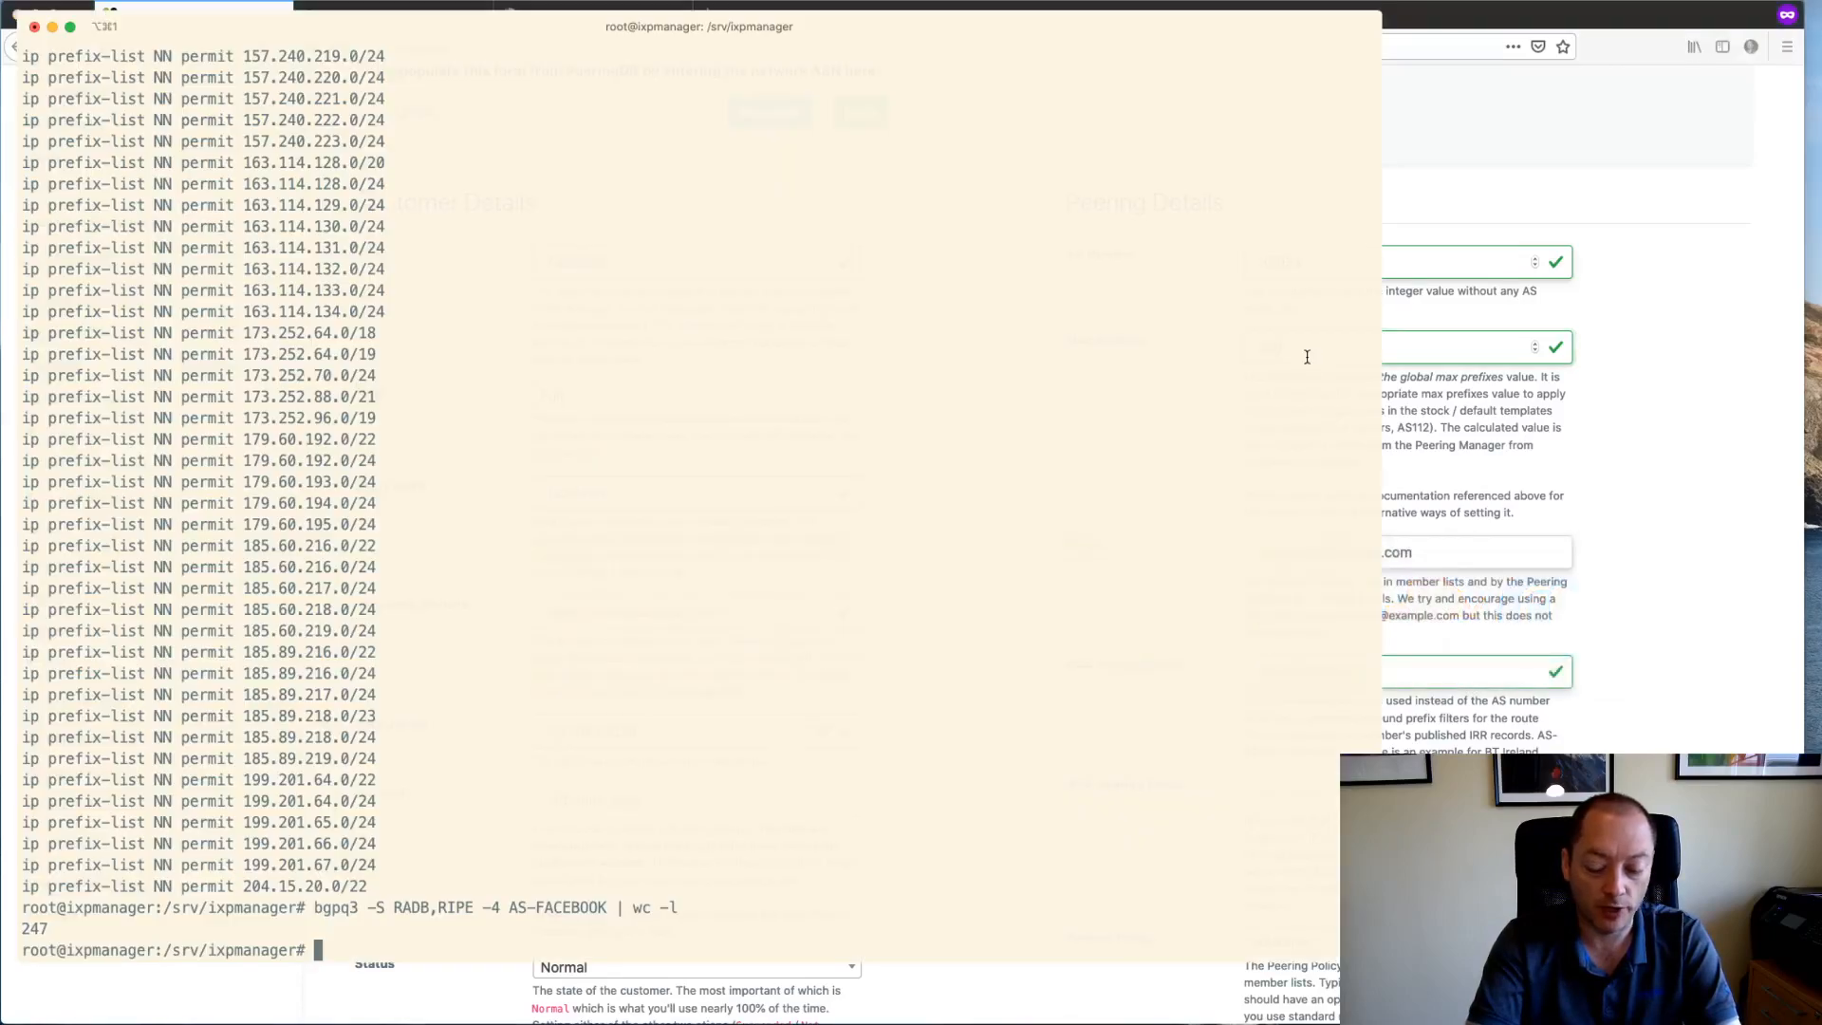
key("super+Tab")
type("500")
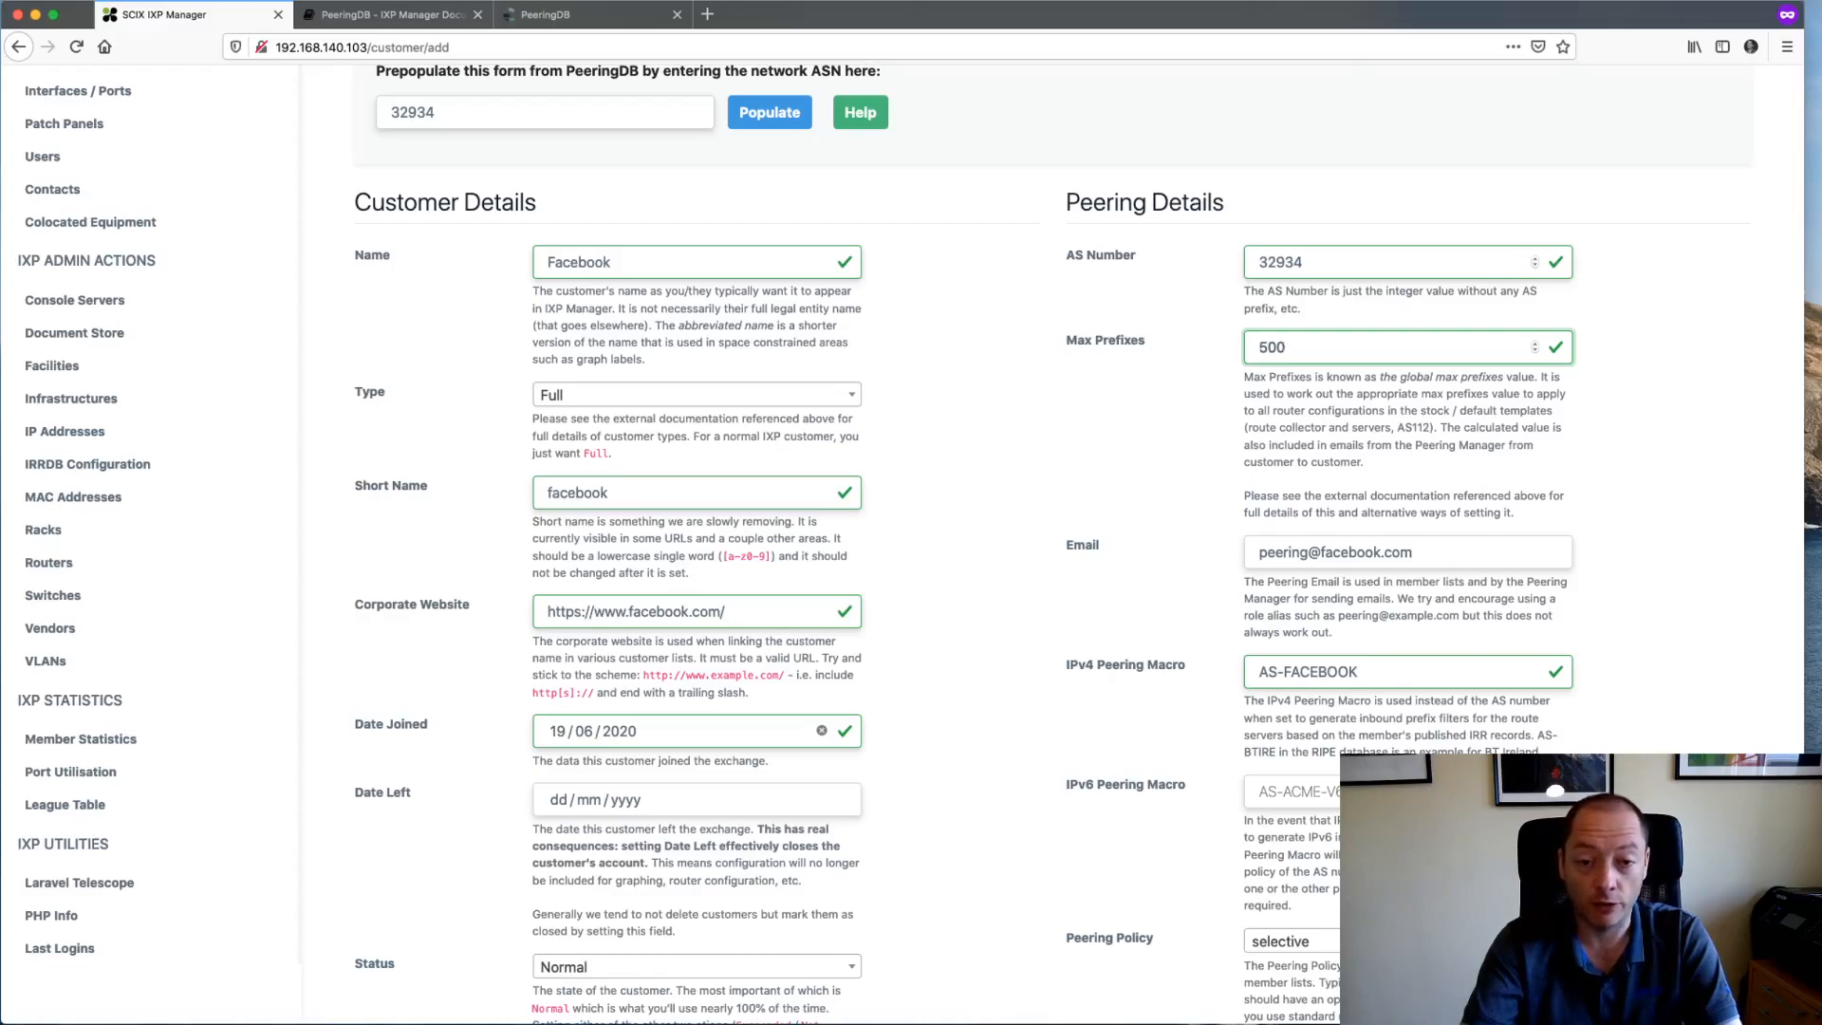
key("super+a")
left_click(1287, 395)
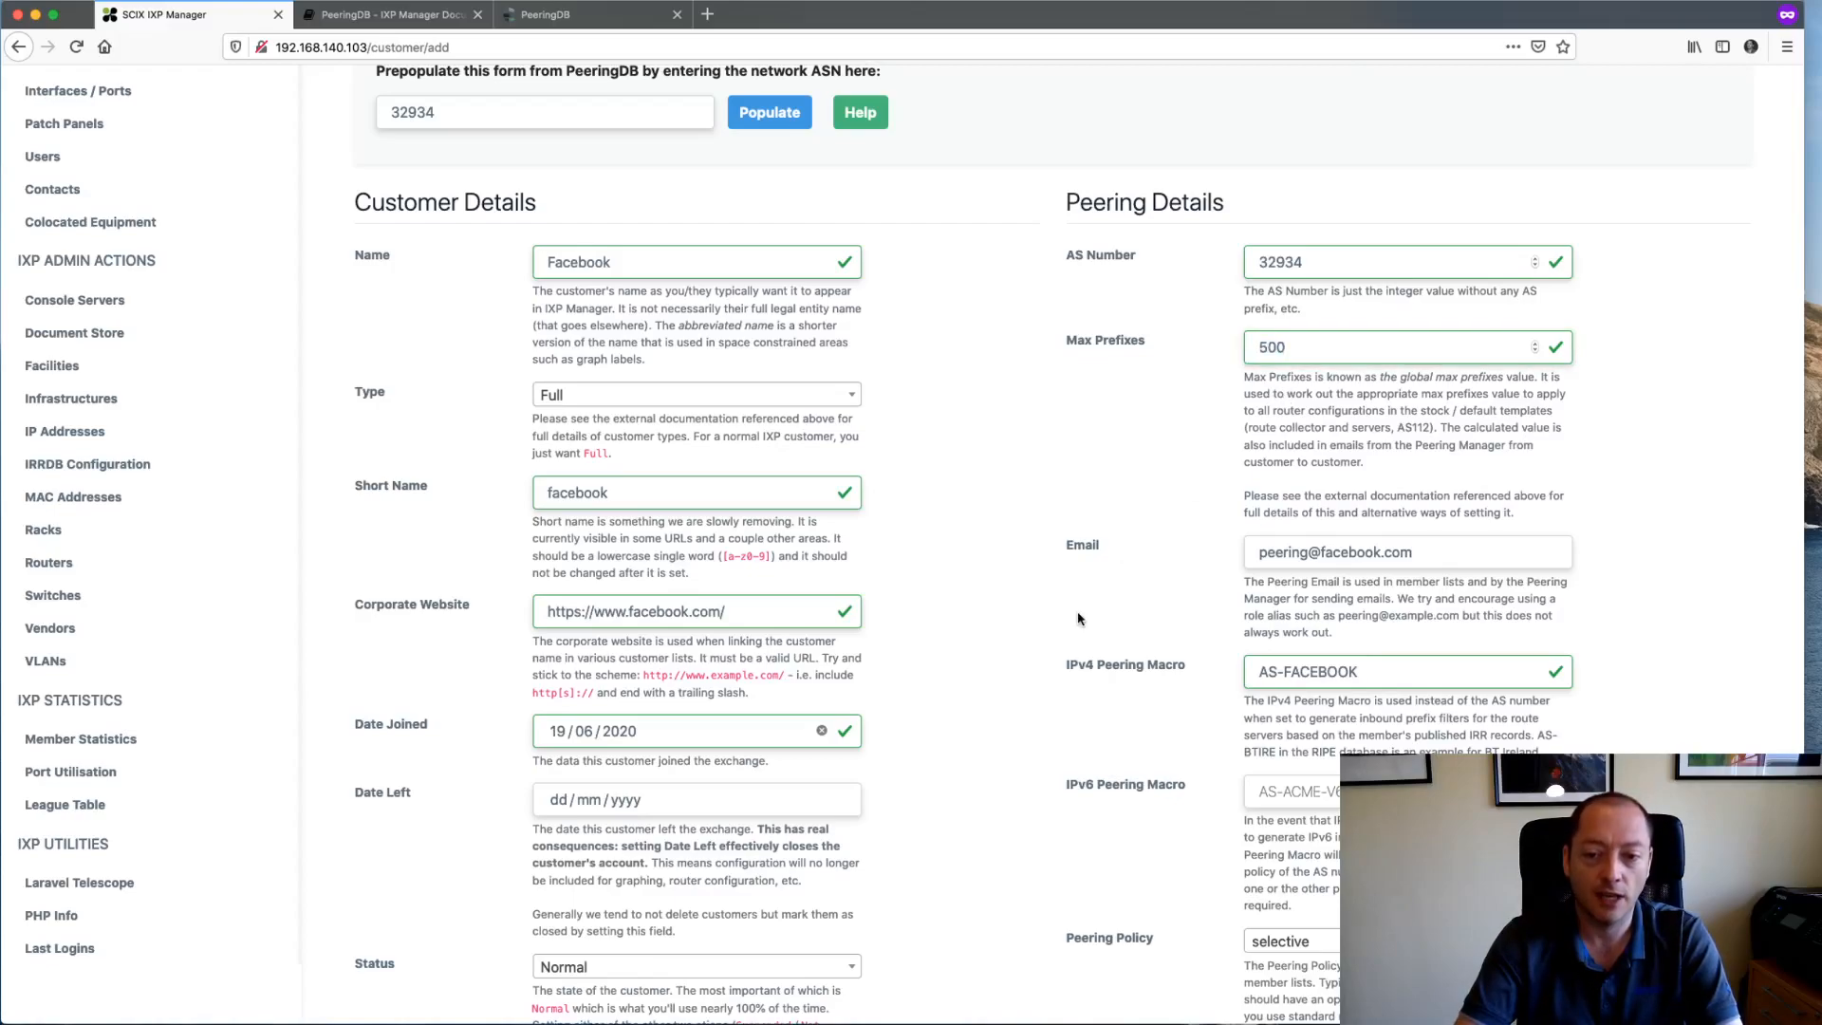
- Enter the NOC phone number into the 24h emergency phone field
scroll(1078, 619, "down", 1)
scroll(1078, 618, "down", 3)
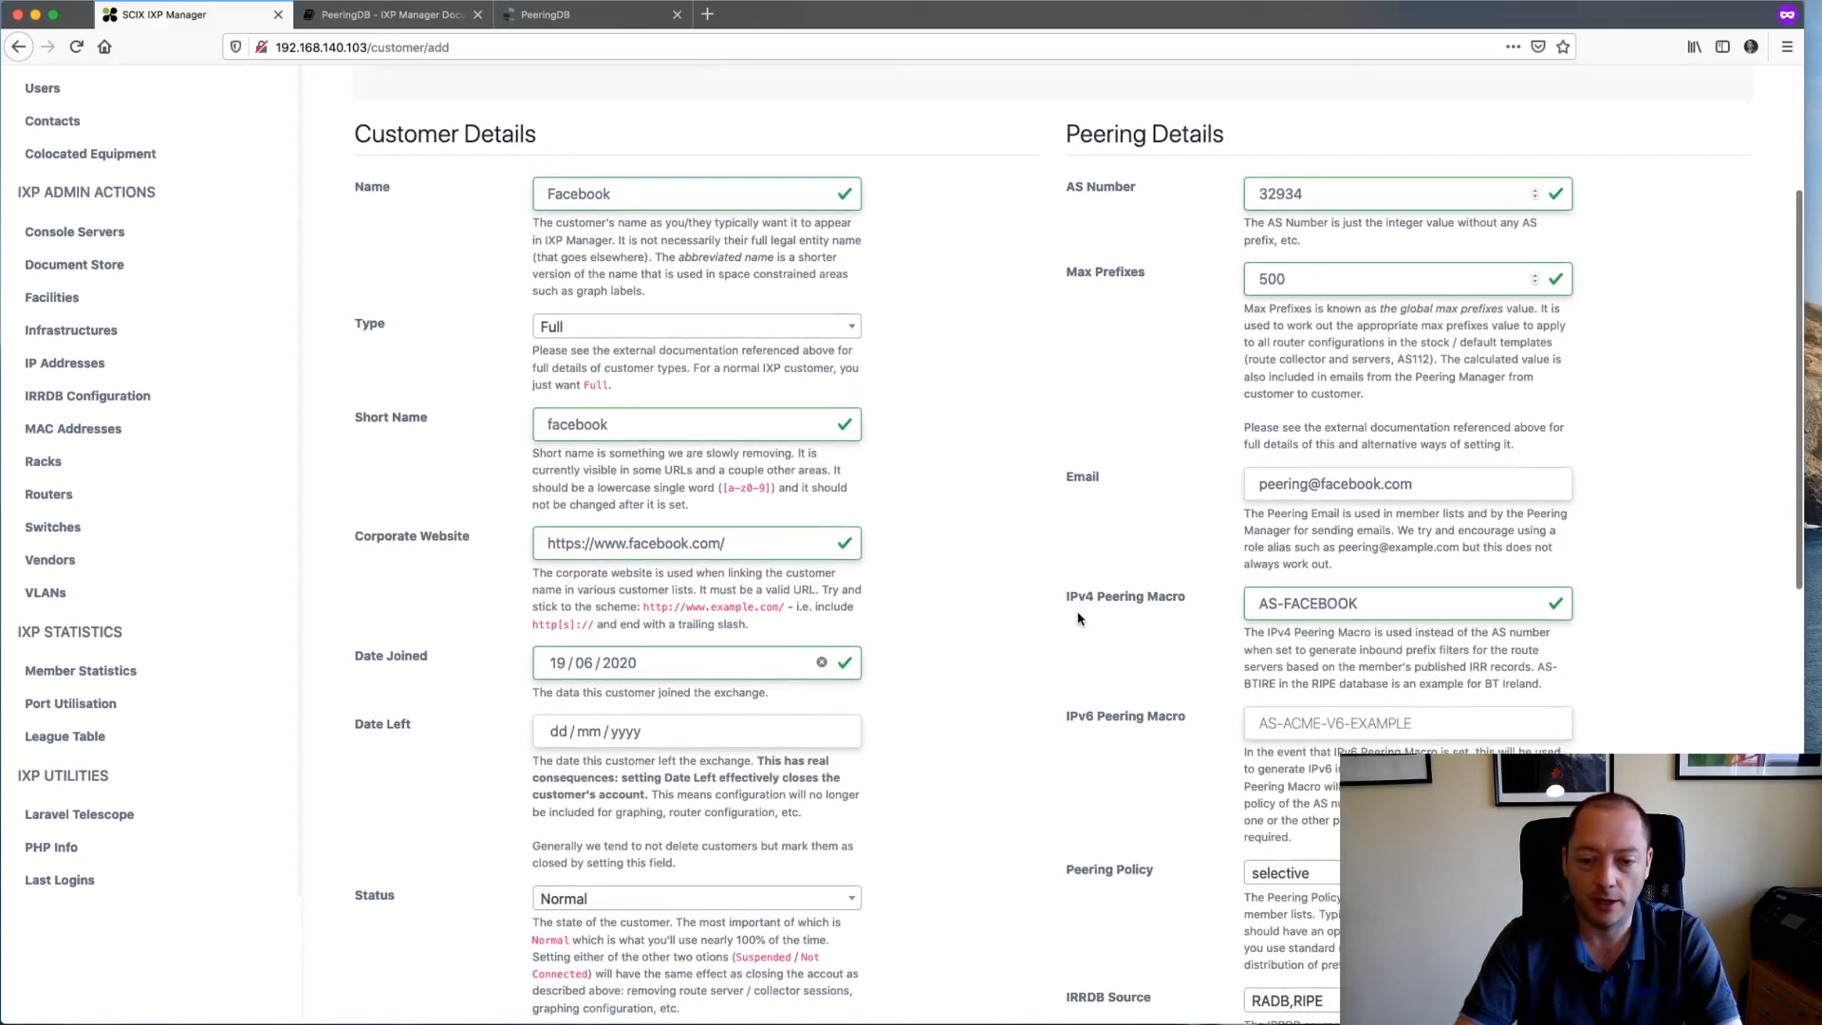
scroll(1078, 619, "down", 10)
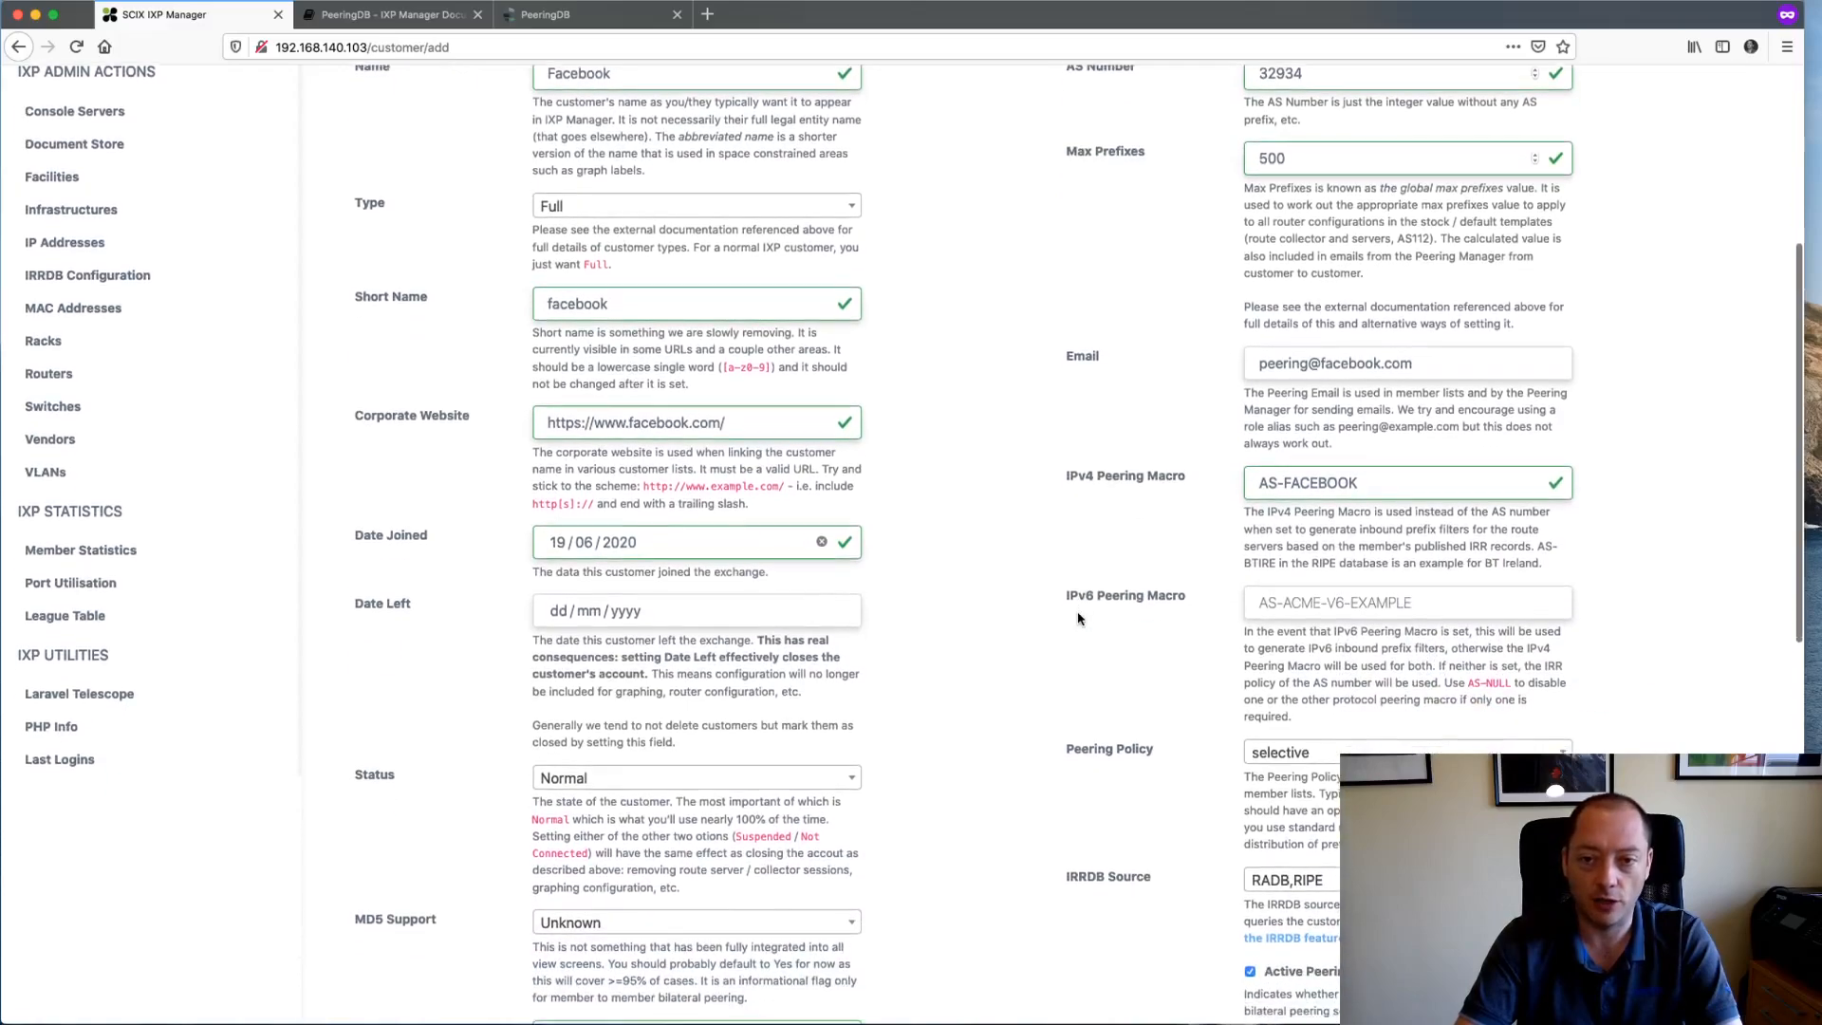
scroll(1073, 756, "down", 10)
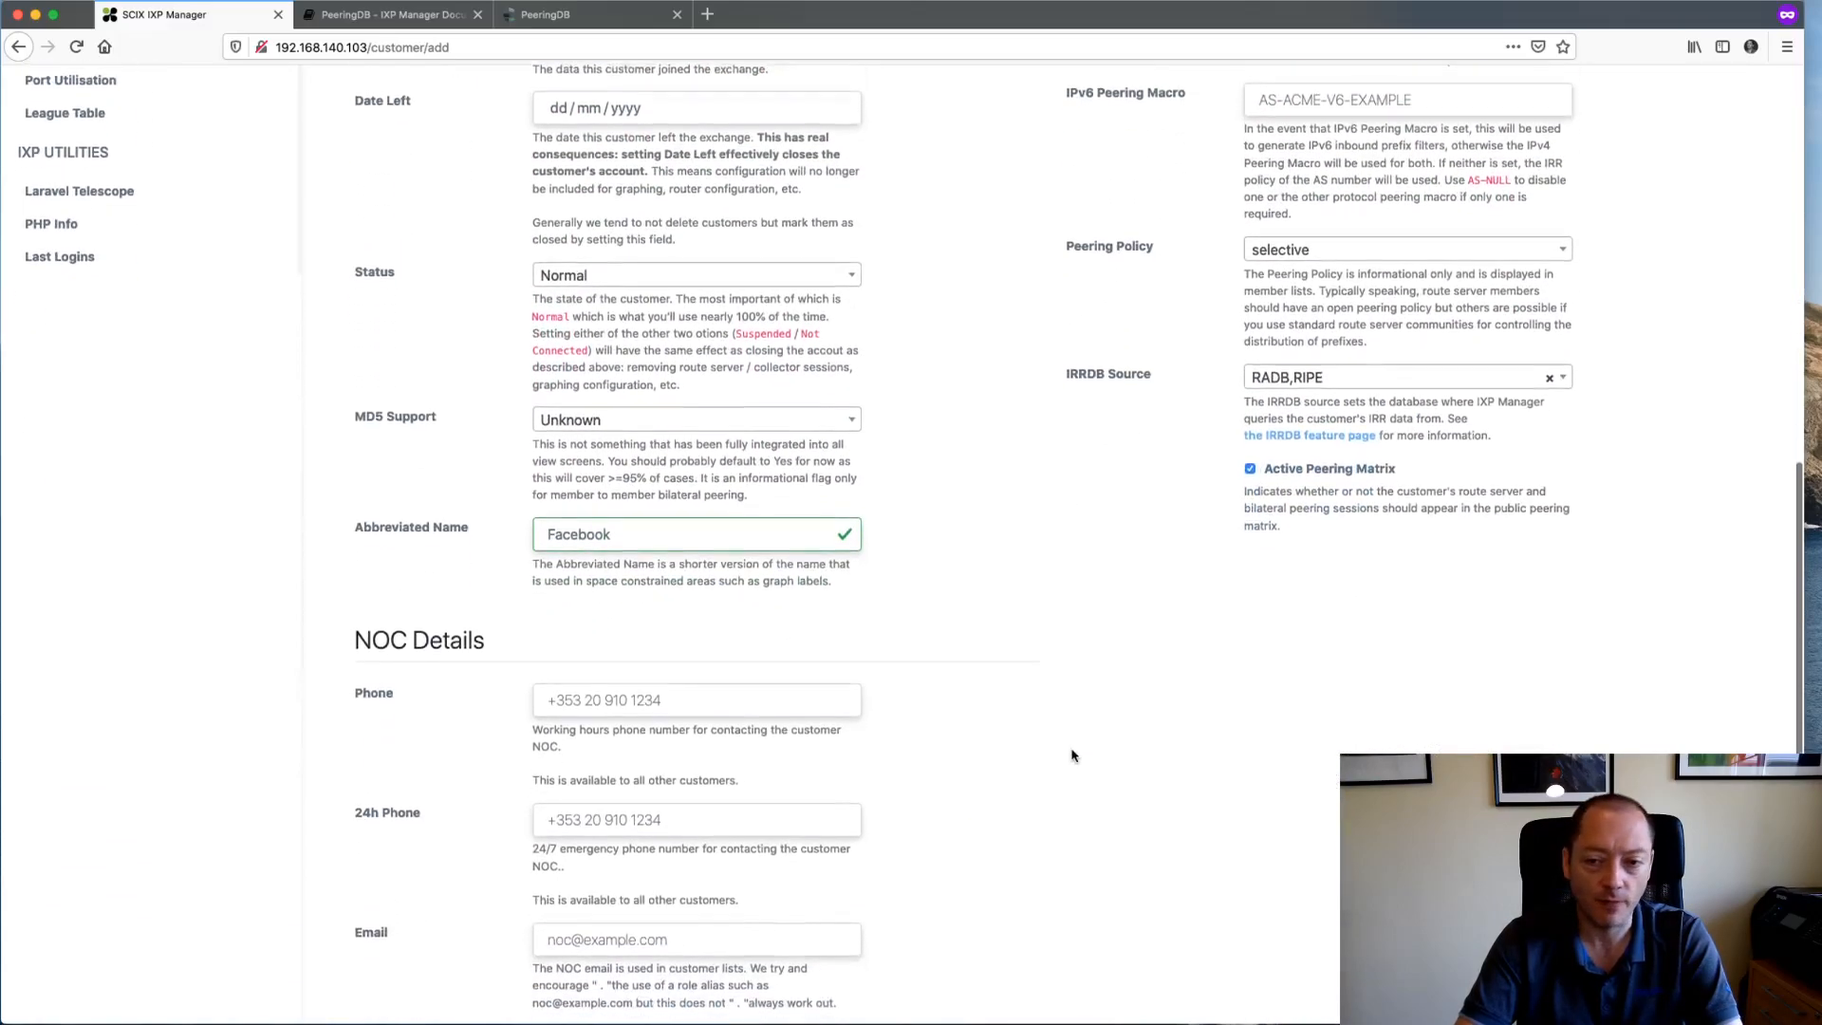
scroll(1072, 756, "down", 1)
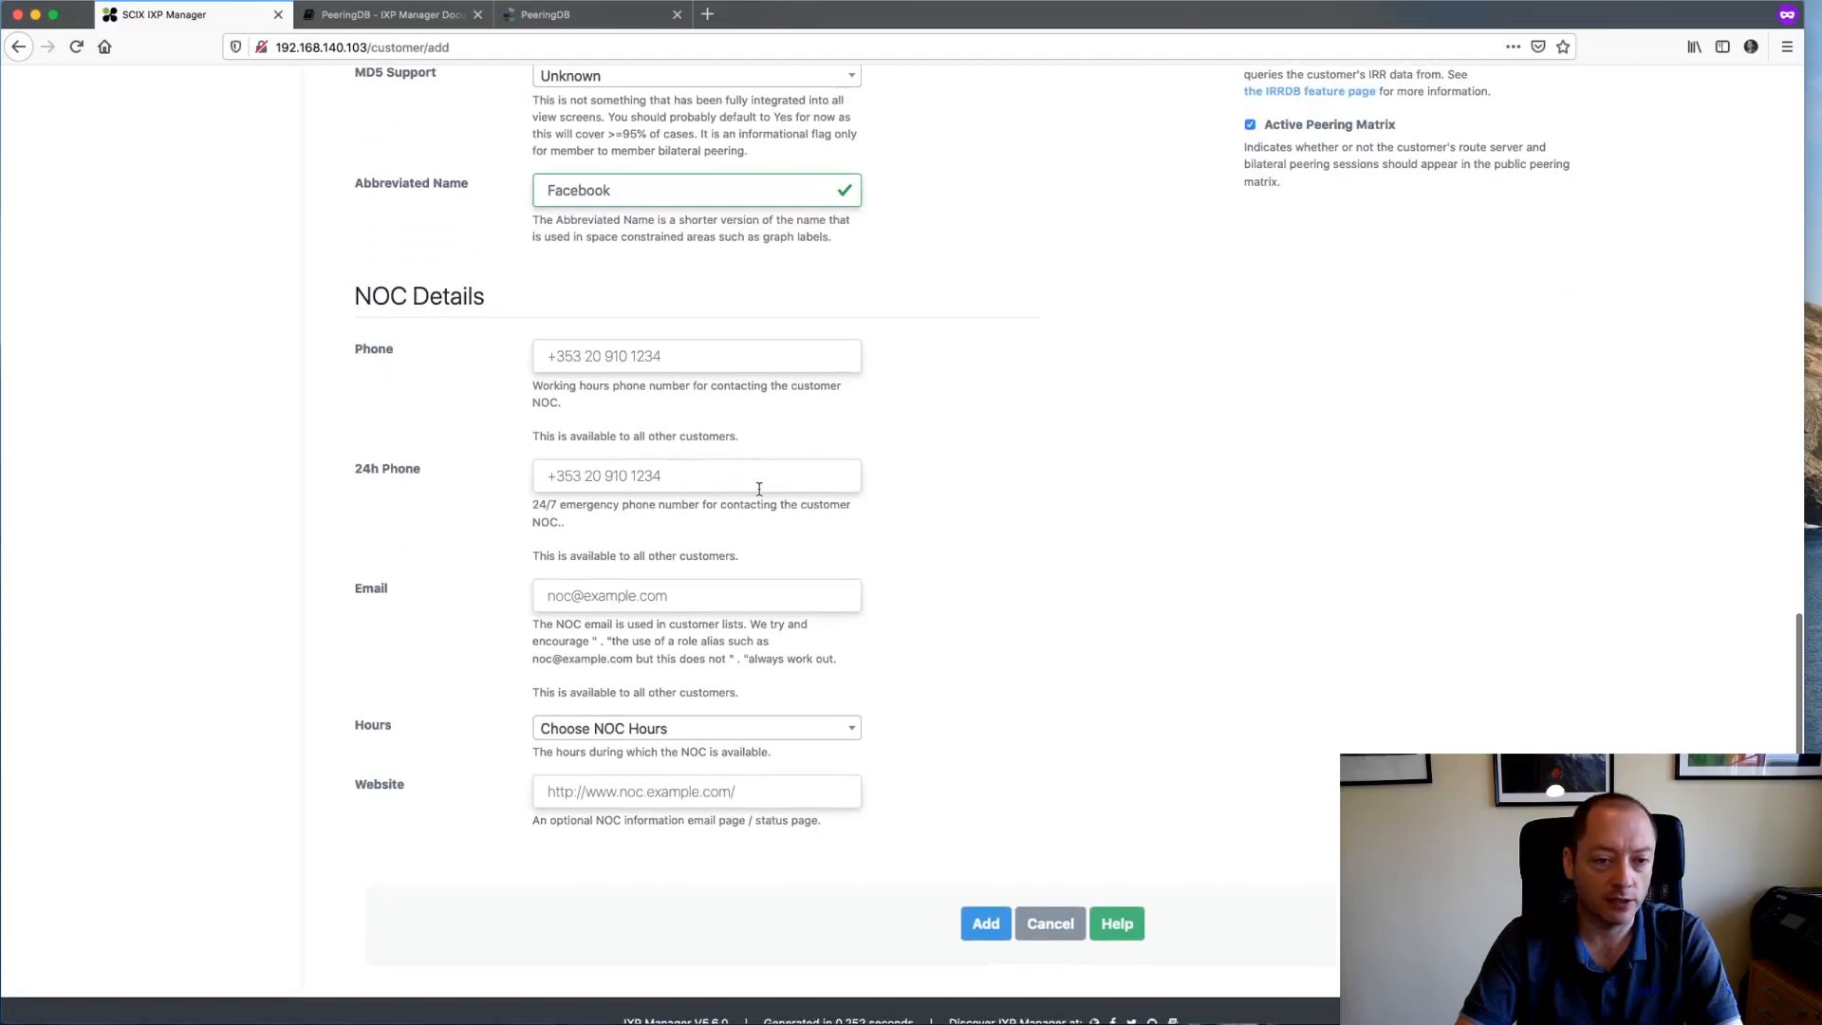
left_click(630, 355)
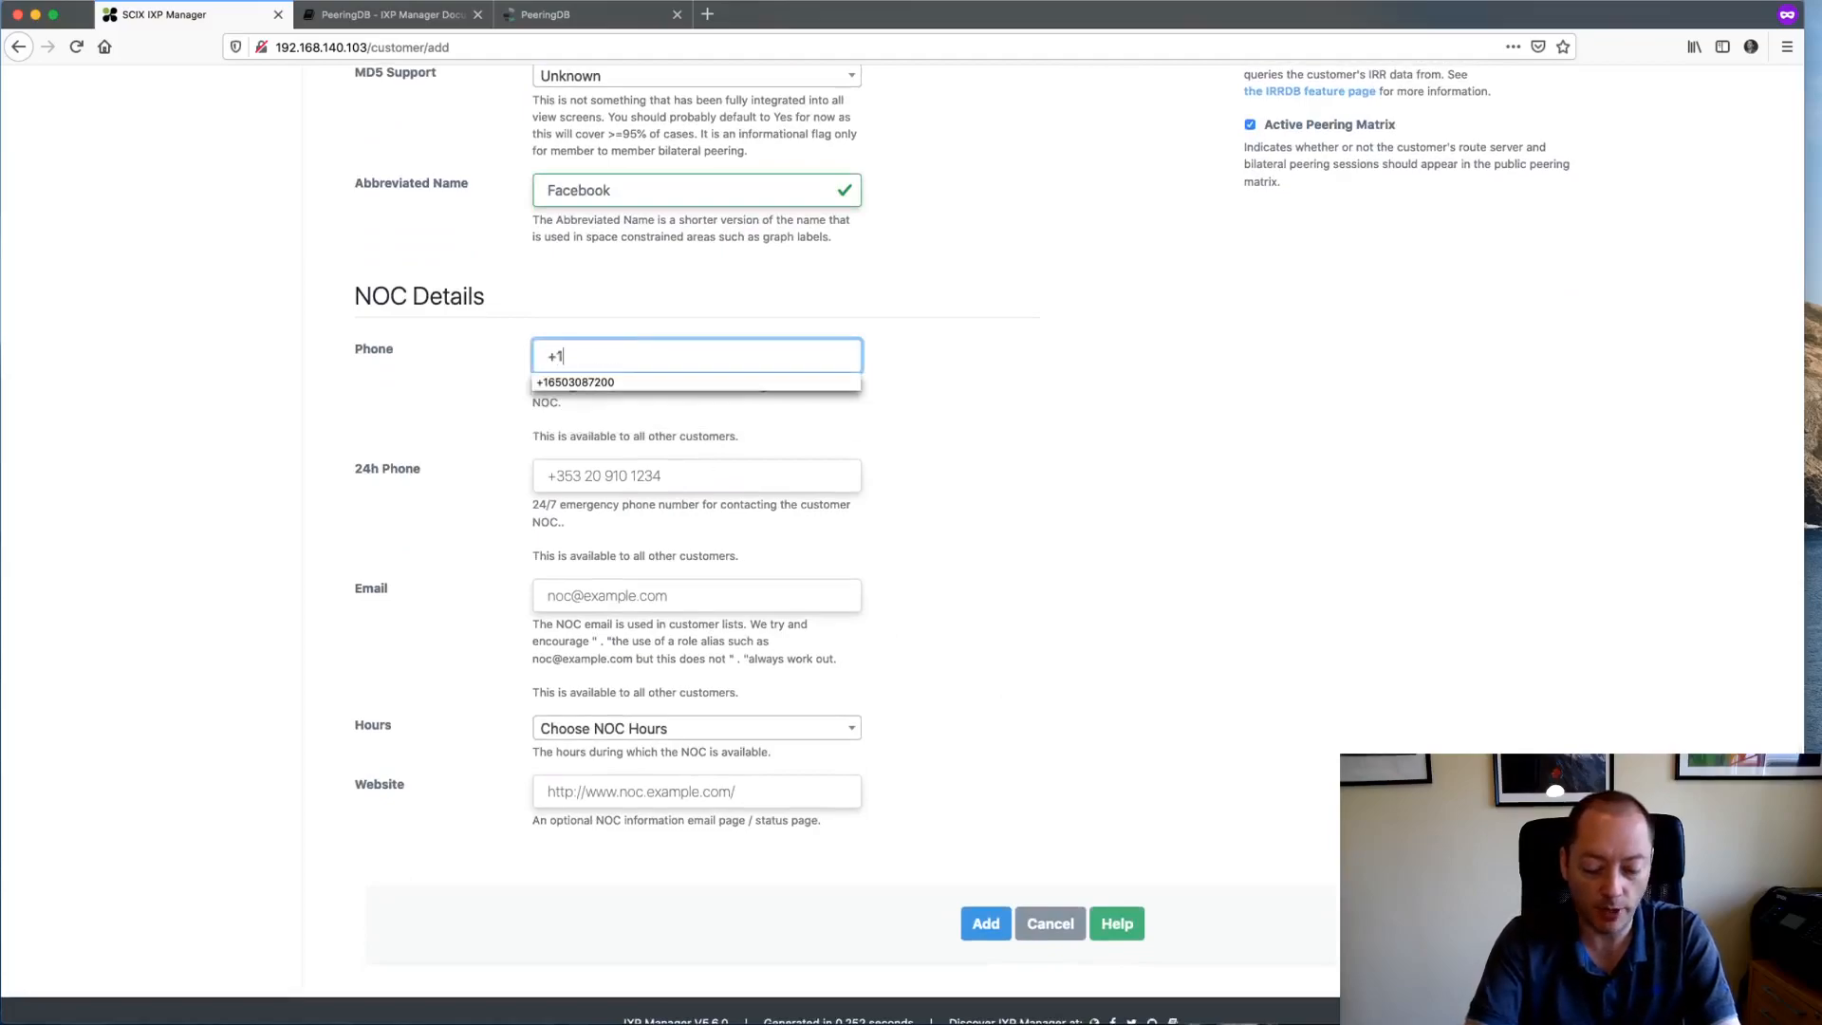
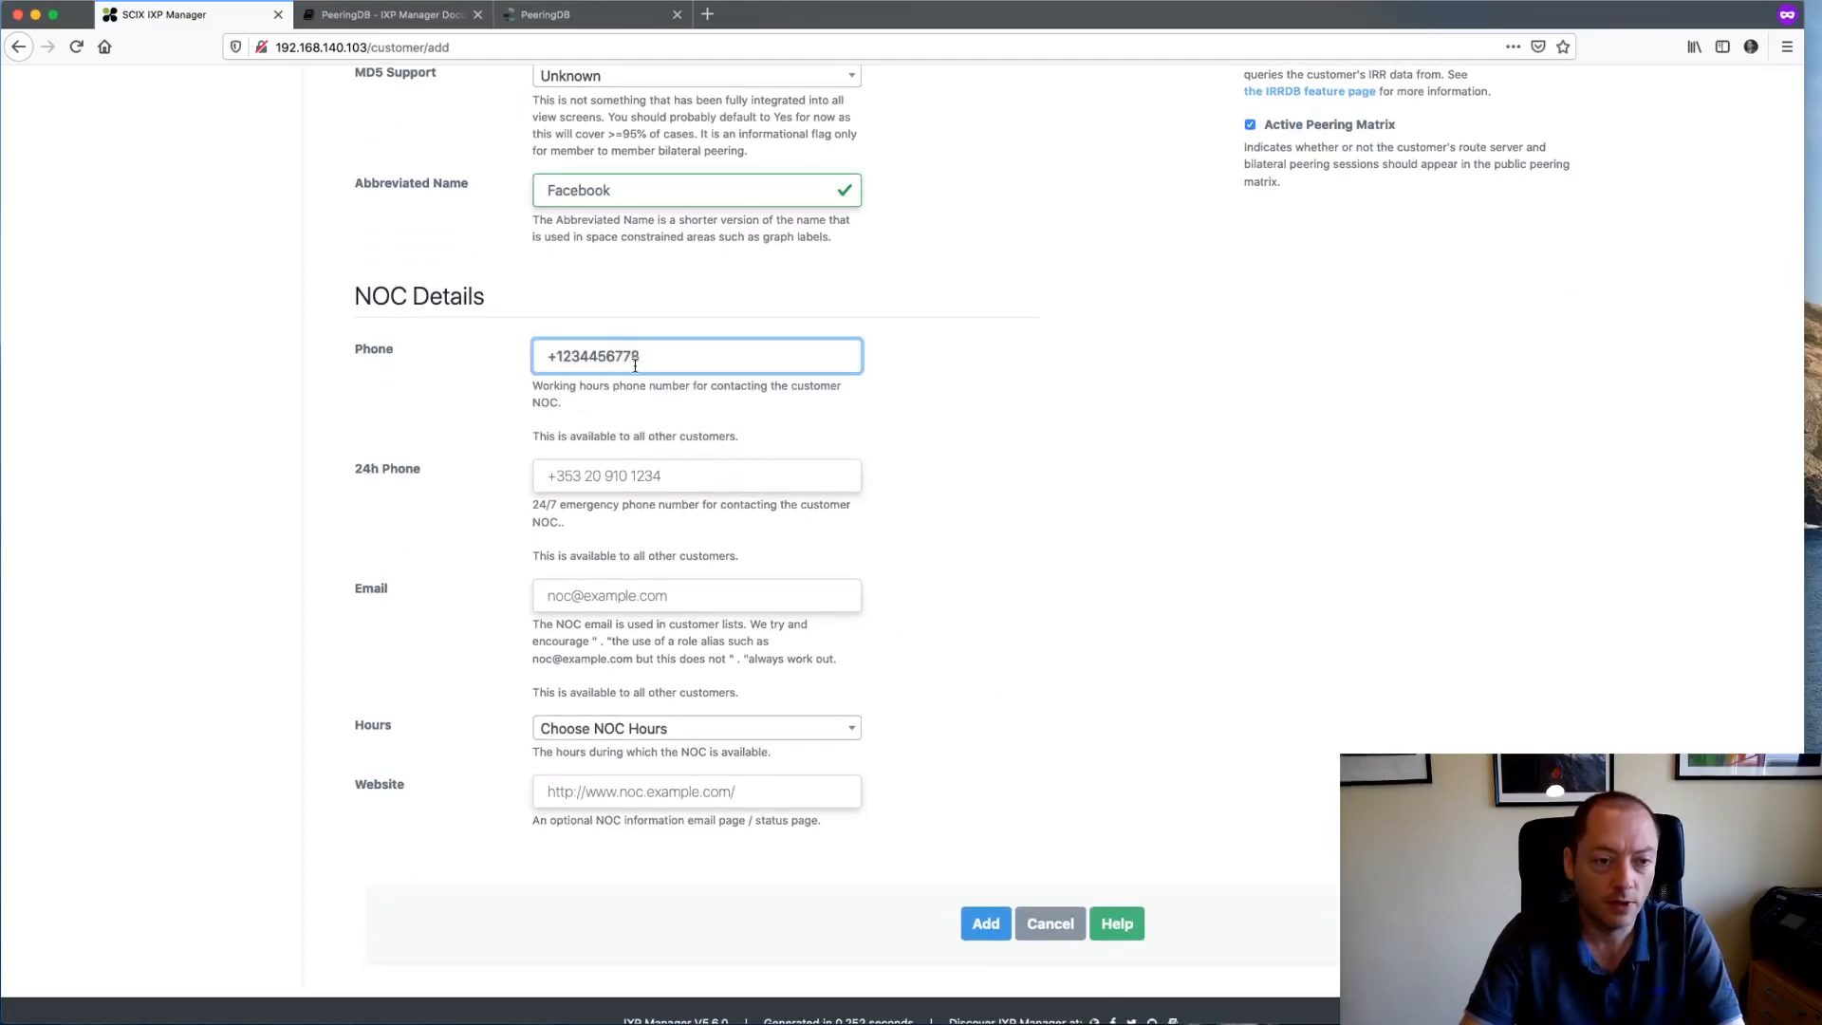
triple_click(616, 363)
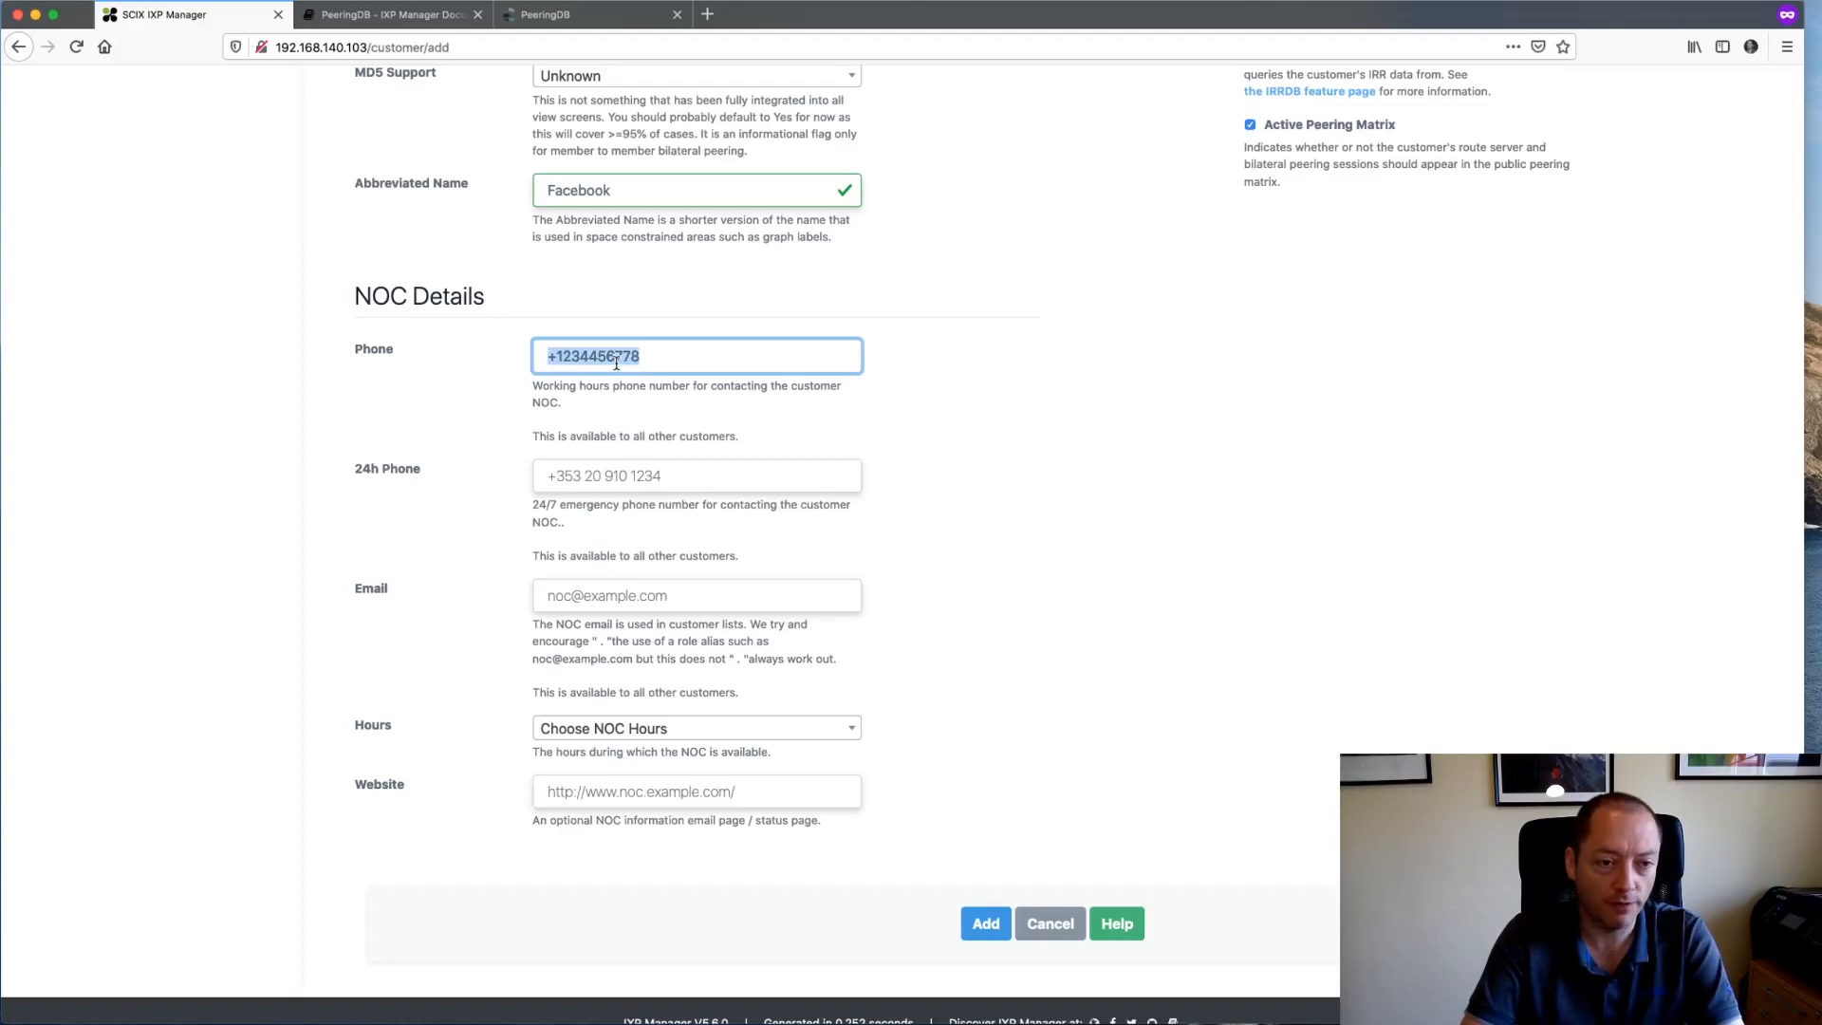
key("ctrl+x")
left_click(603, 479)
key("ctrl+v")
- Fill in the NOC e-mail address and set NOC Hours to 24x7
left_click(579, 600)
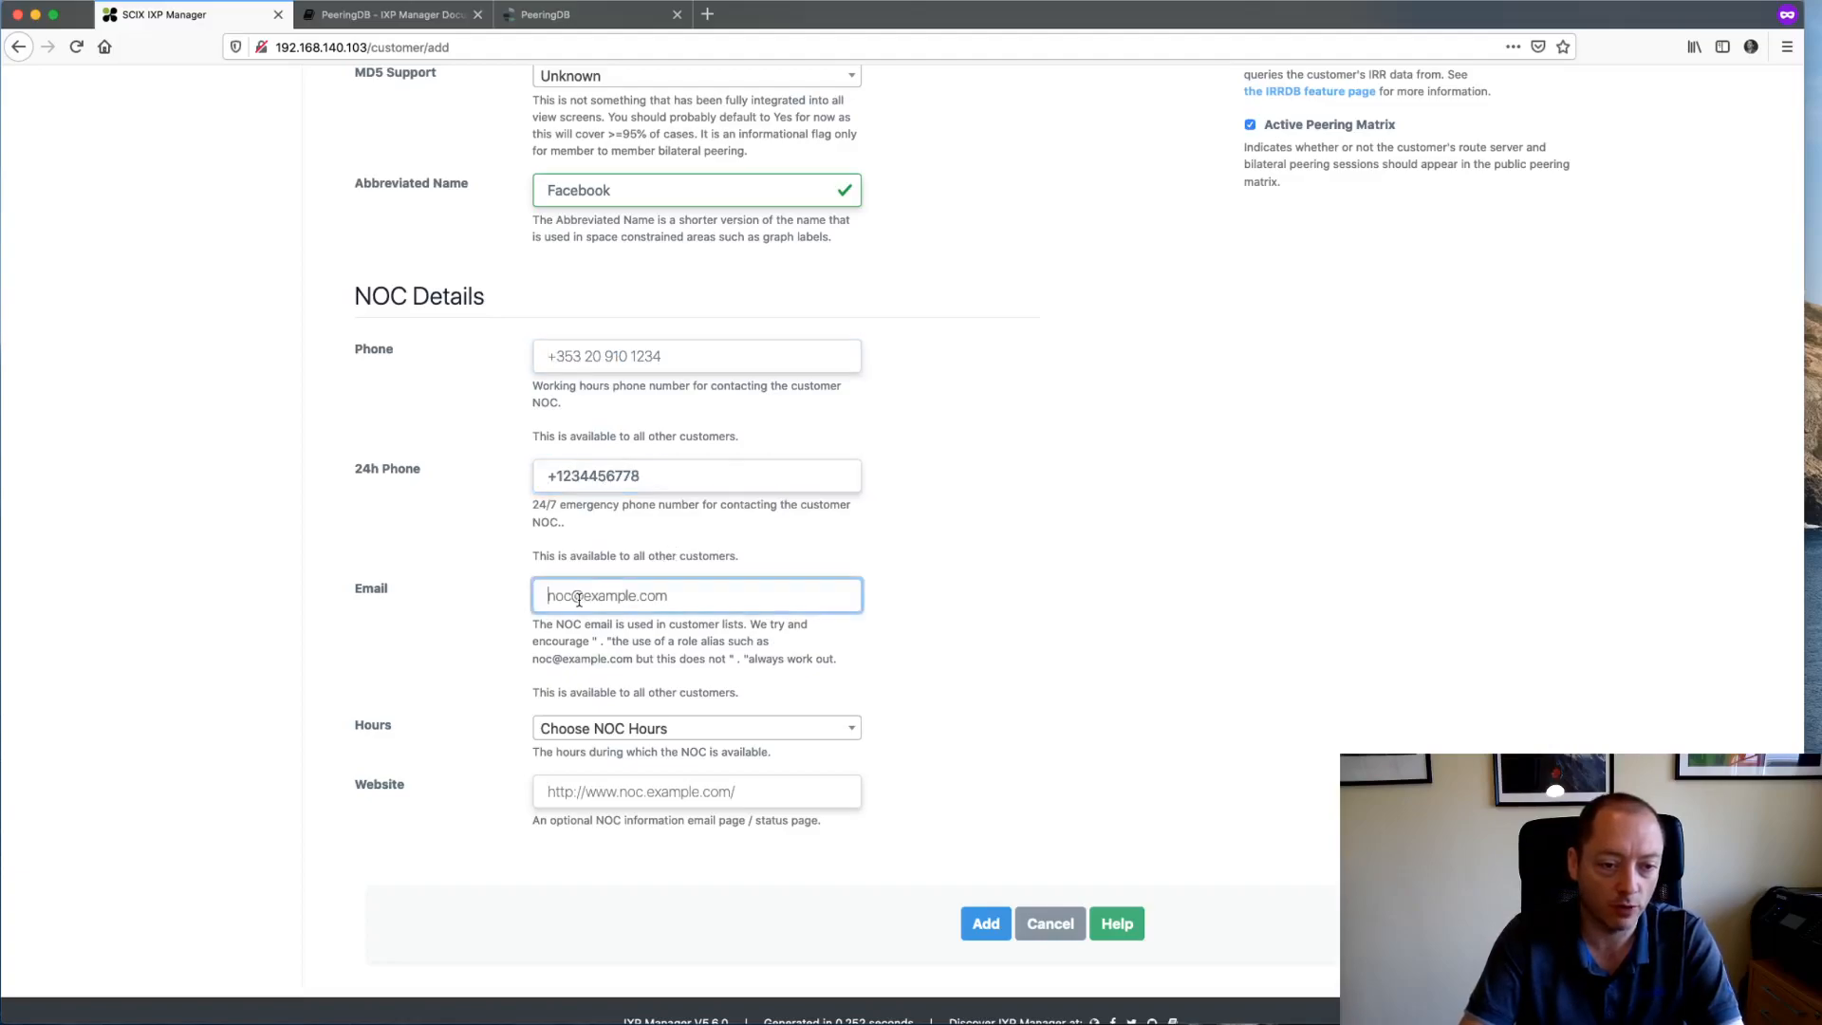
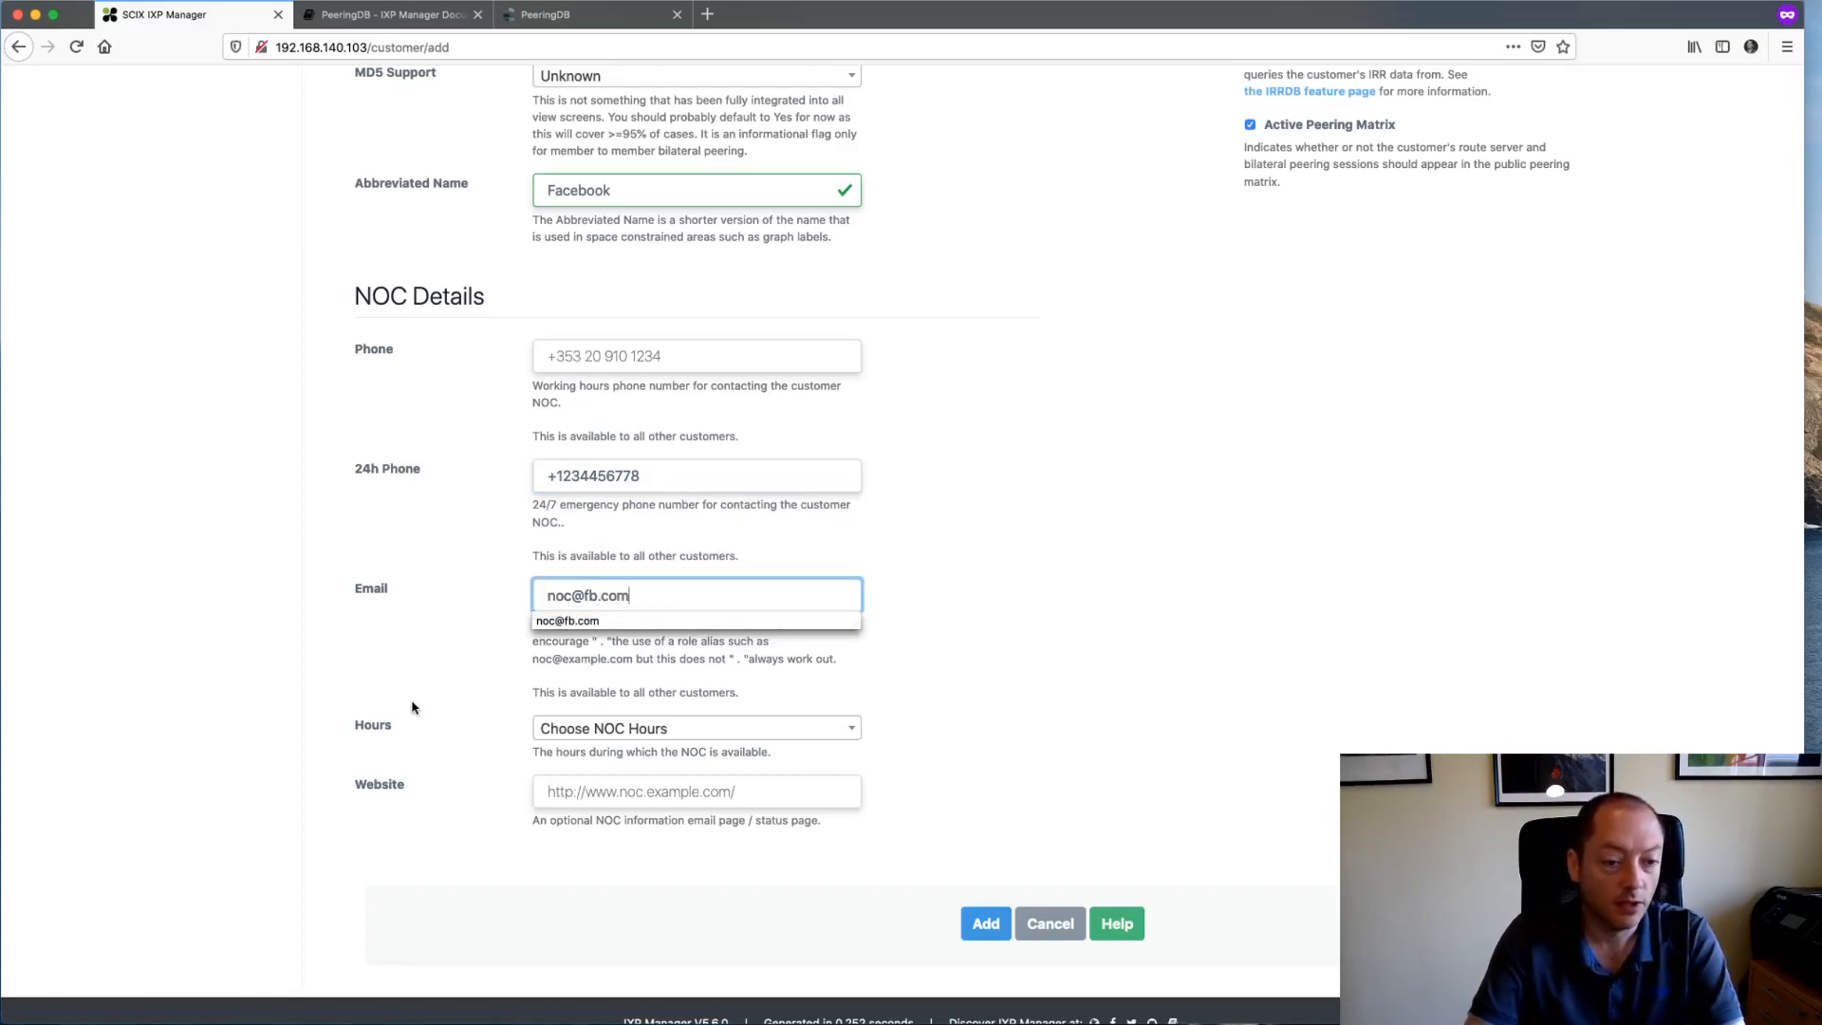
left_click(562, 729)
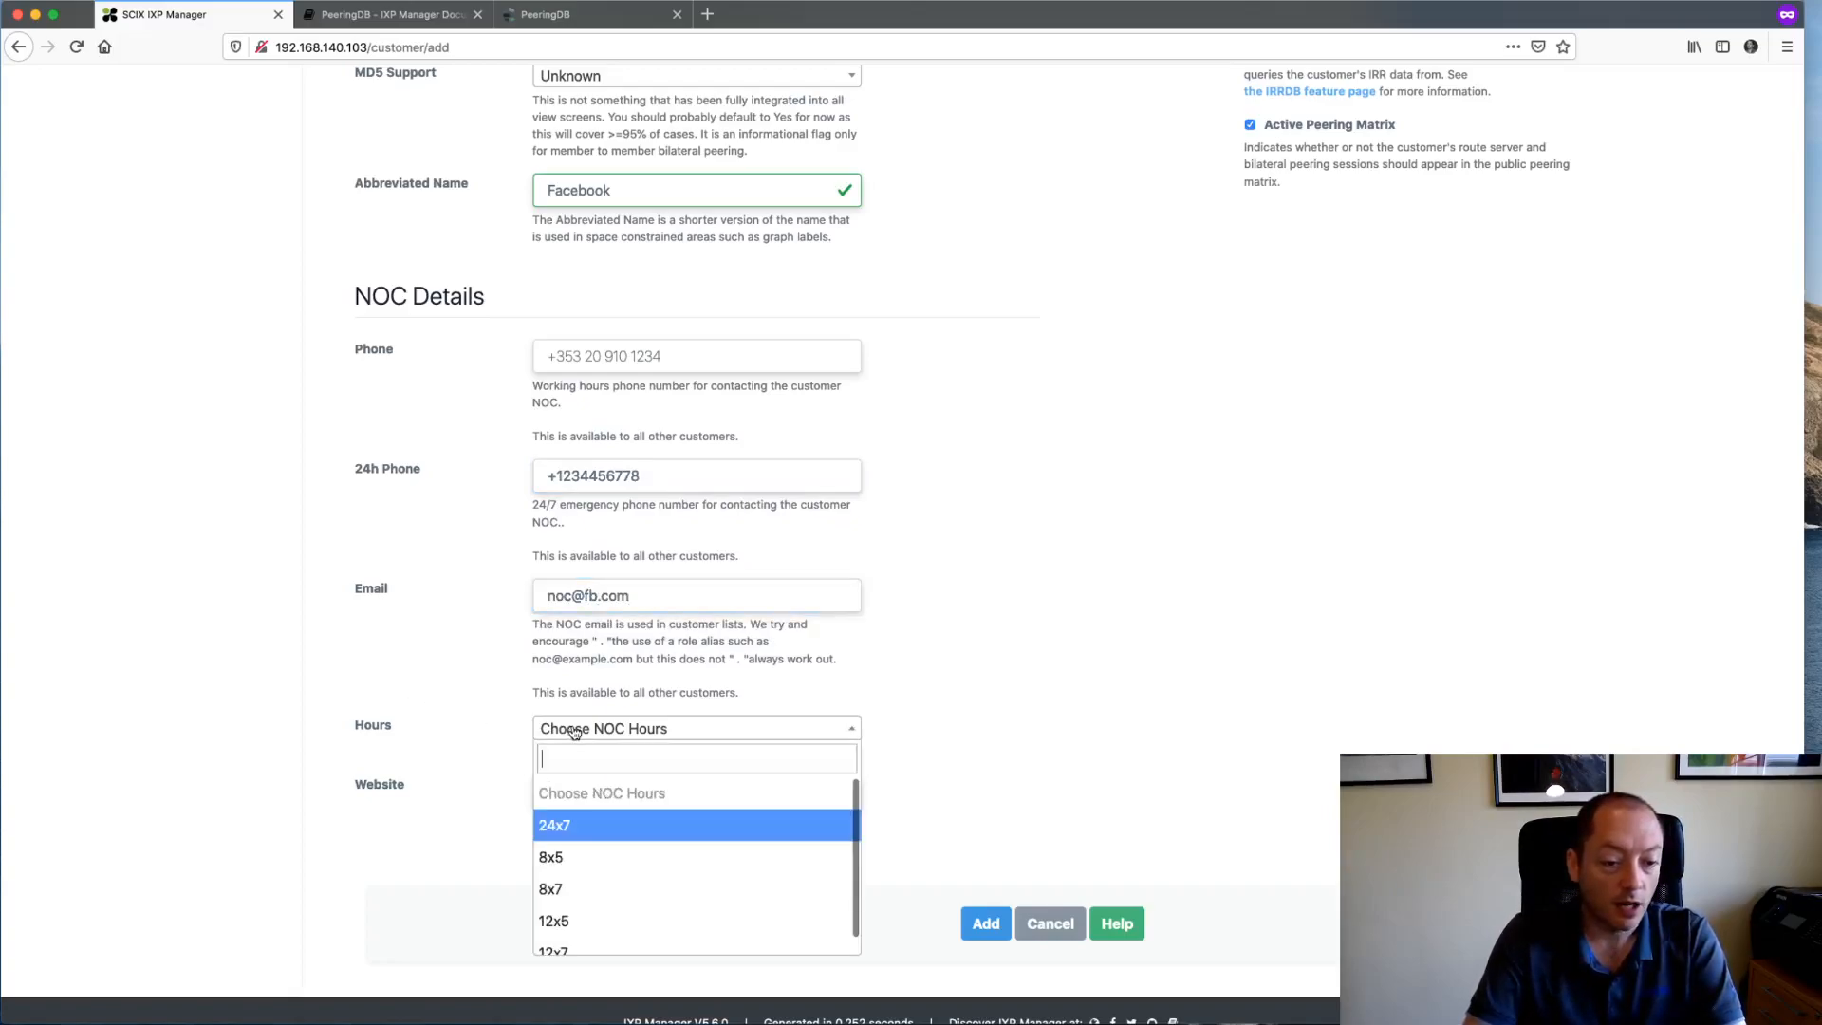
left_click(736, 833)
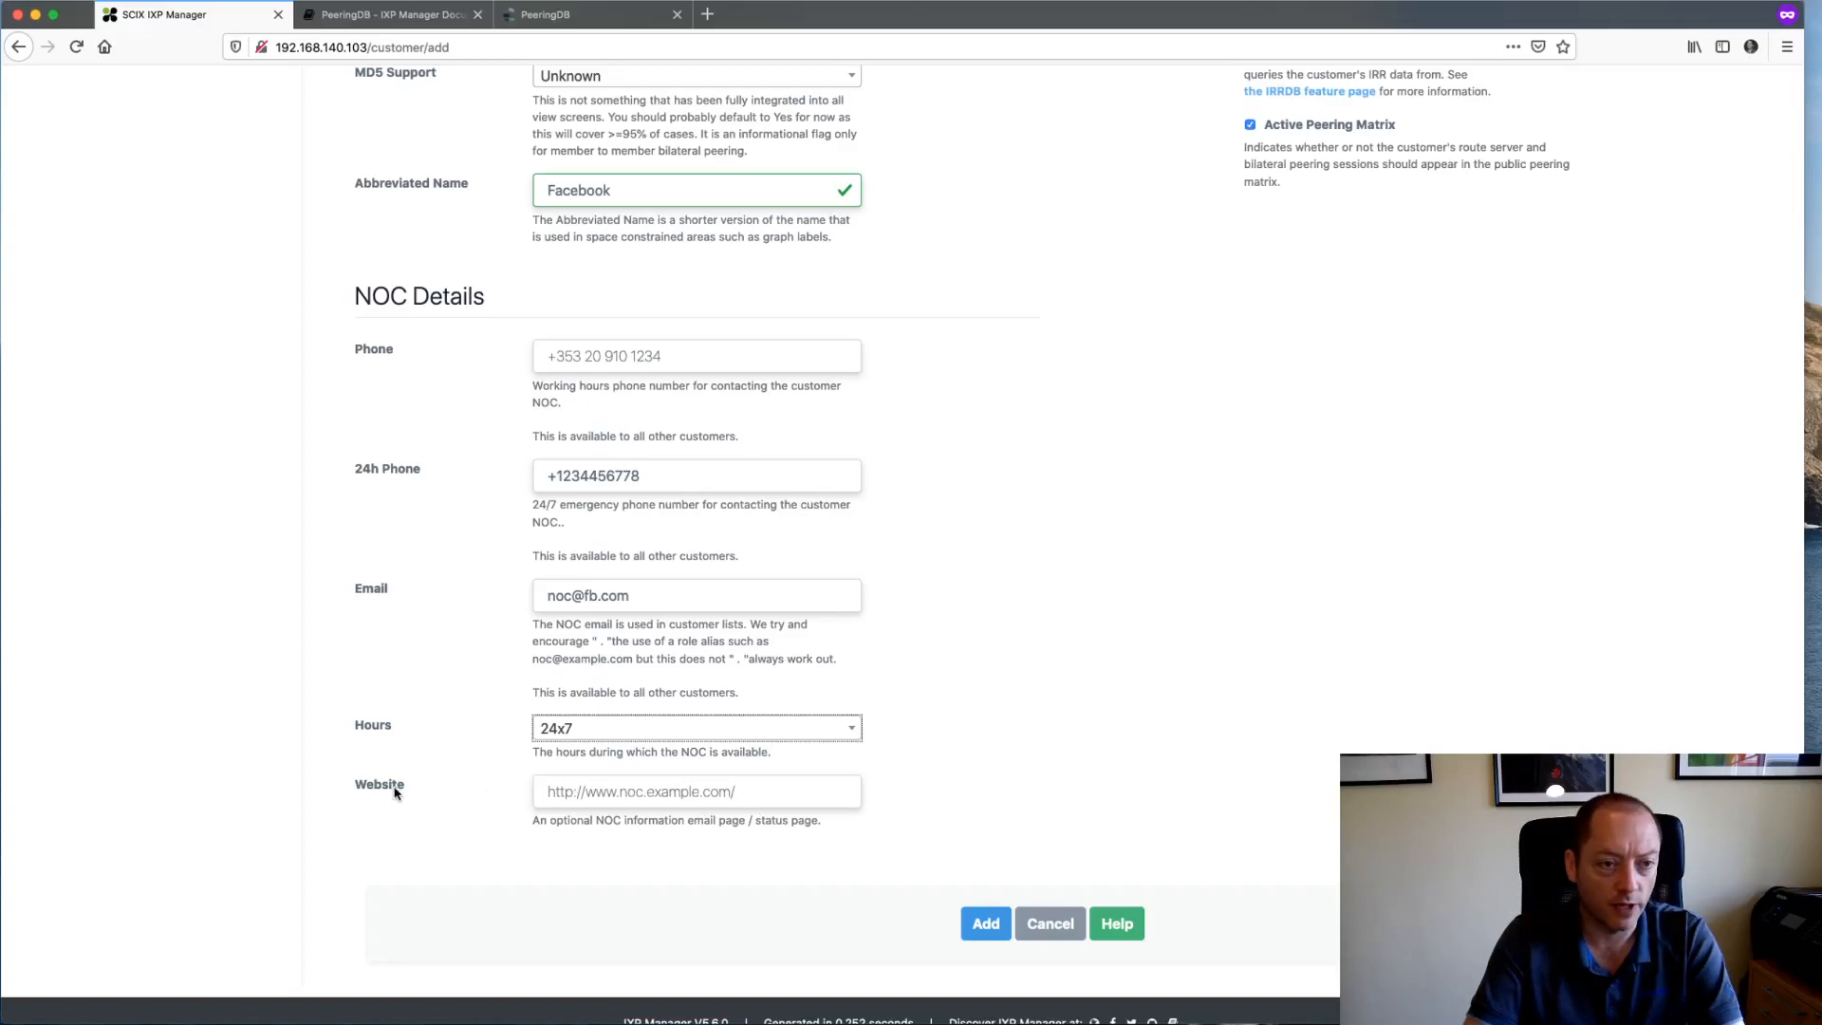
scroll(640, 935, "down", 1)
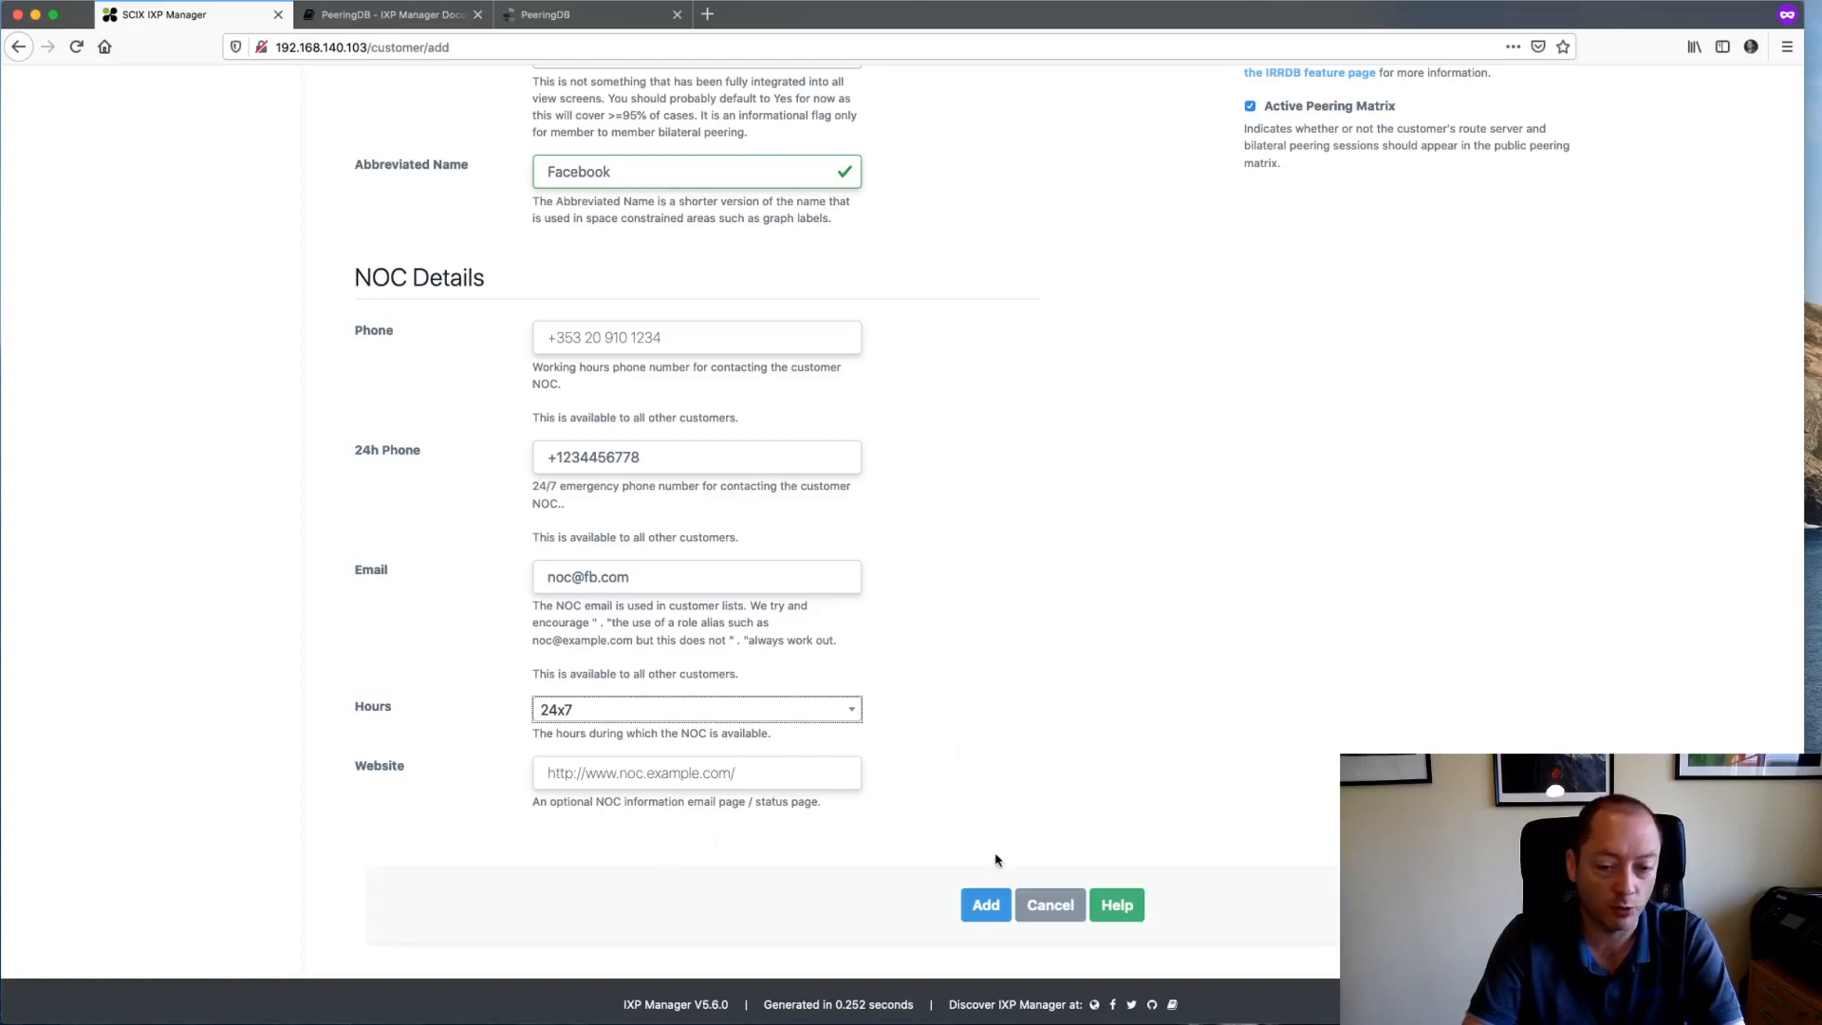
- Add Facebook as a new member and dismiss the success confirmation
left_click(987, 904)
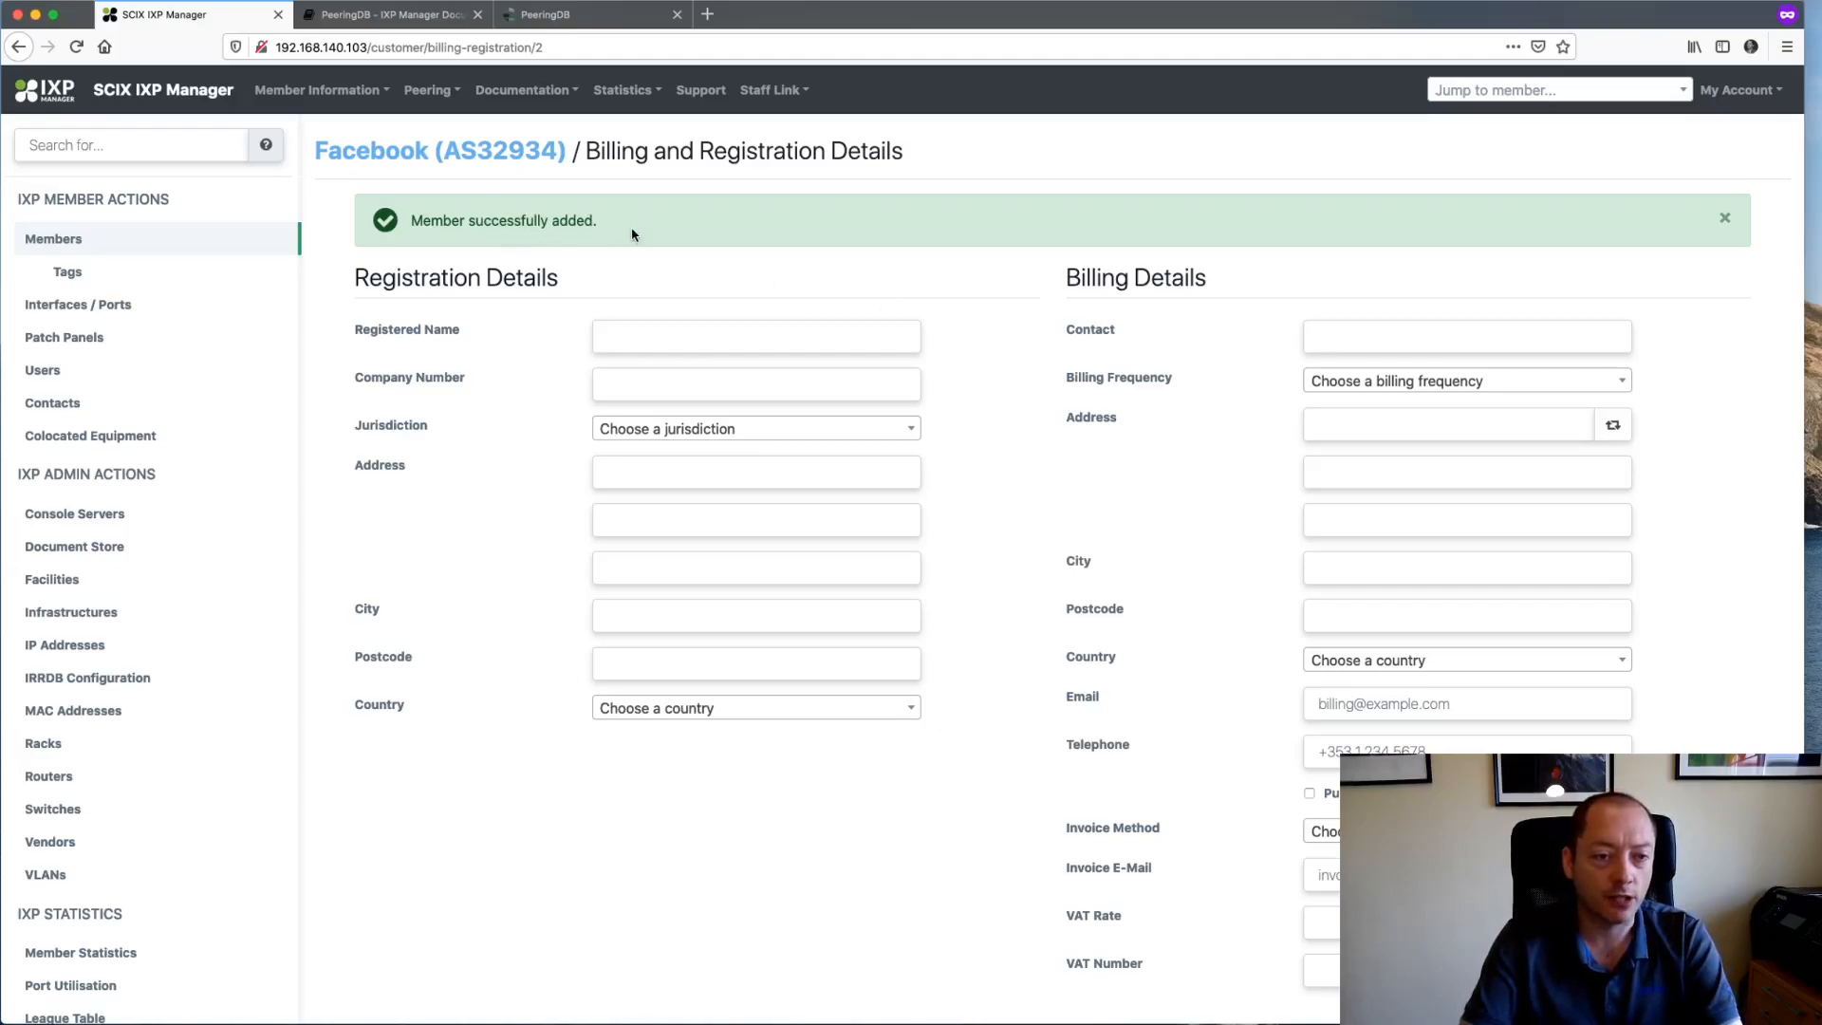
scroll(534, 415, "down", 1)
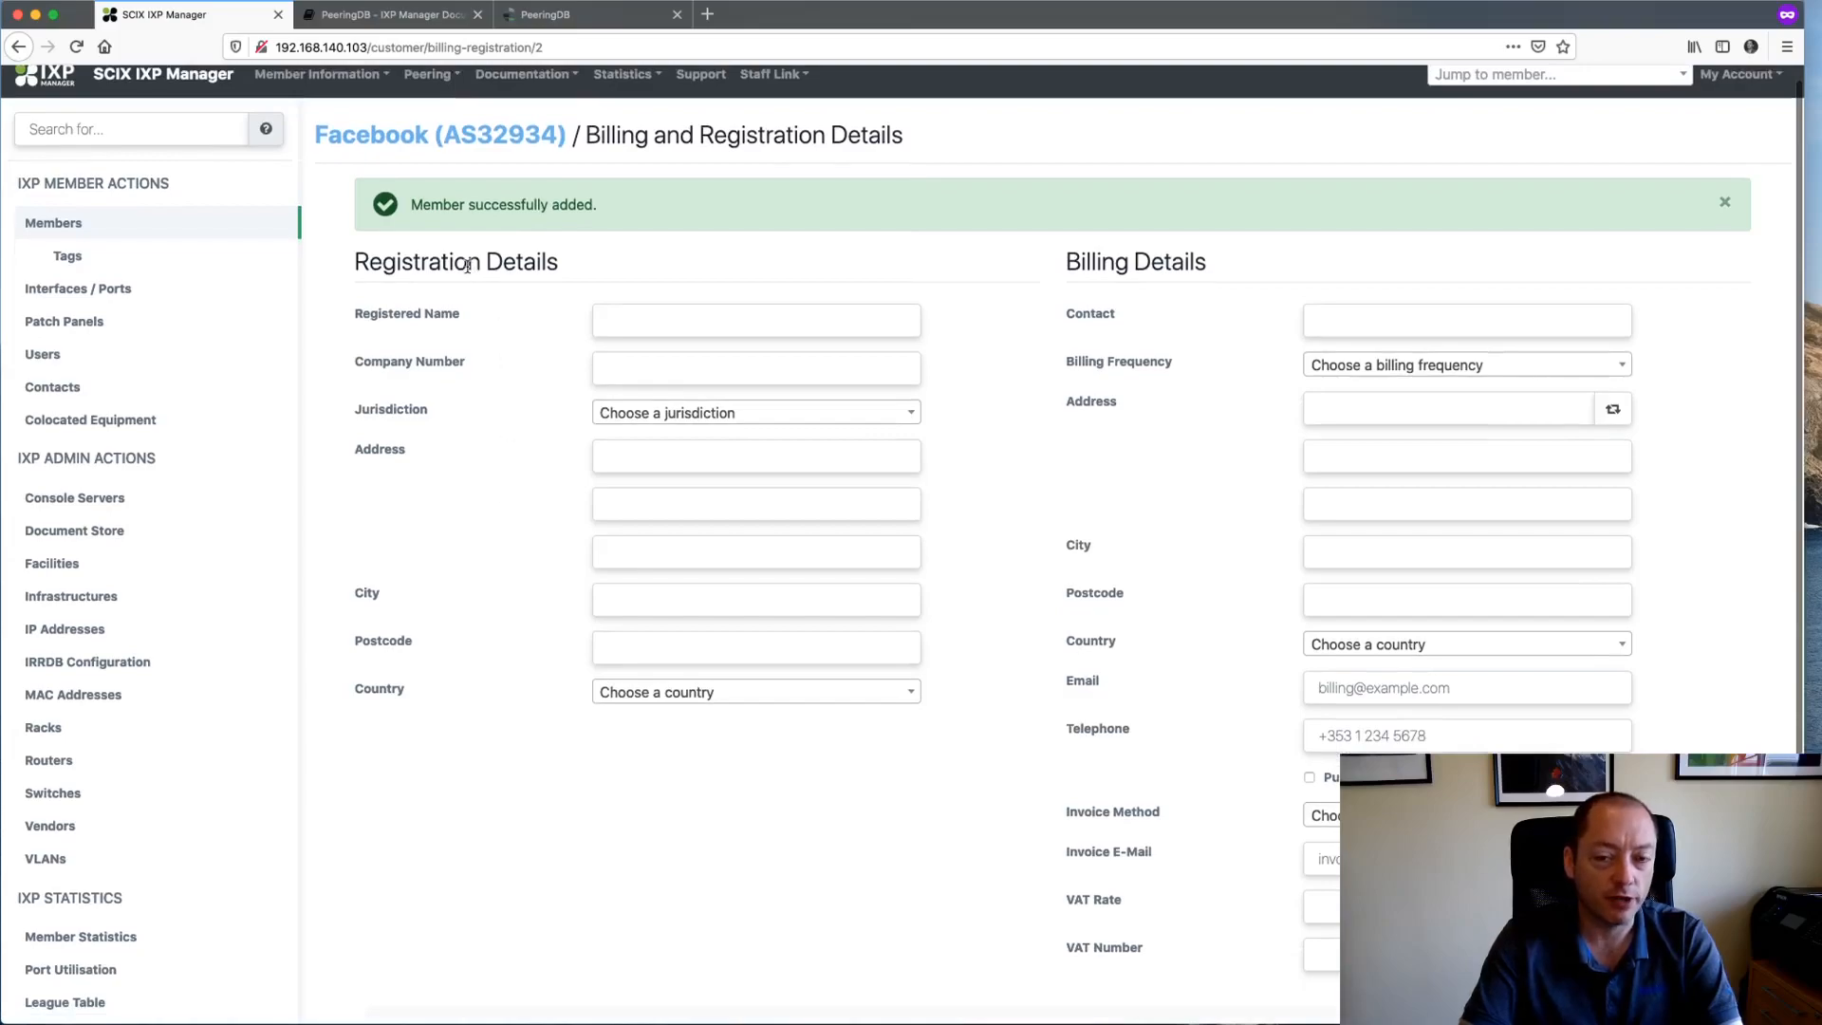
left_click(1725, 201)
scroll(1311, 633, "down", 2)
scroll(1167, 878, "up", 3)
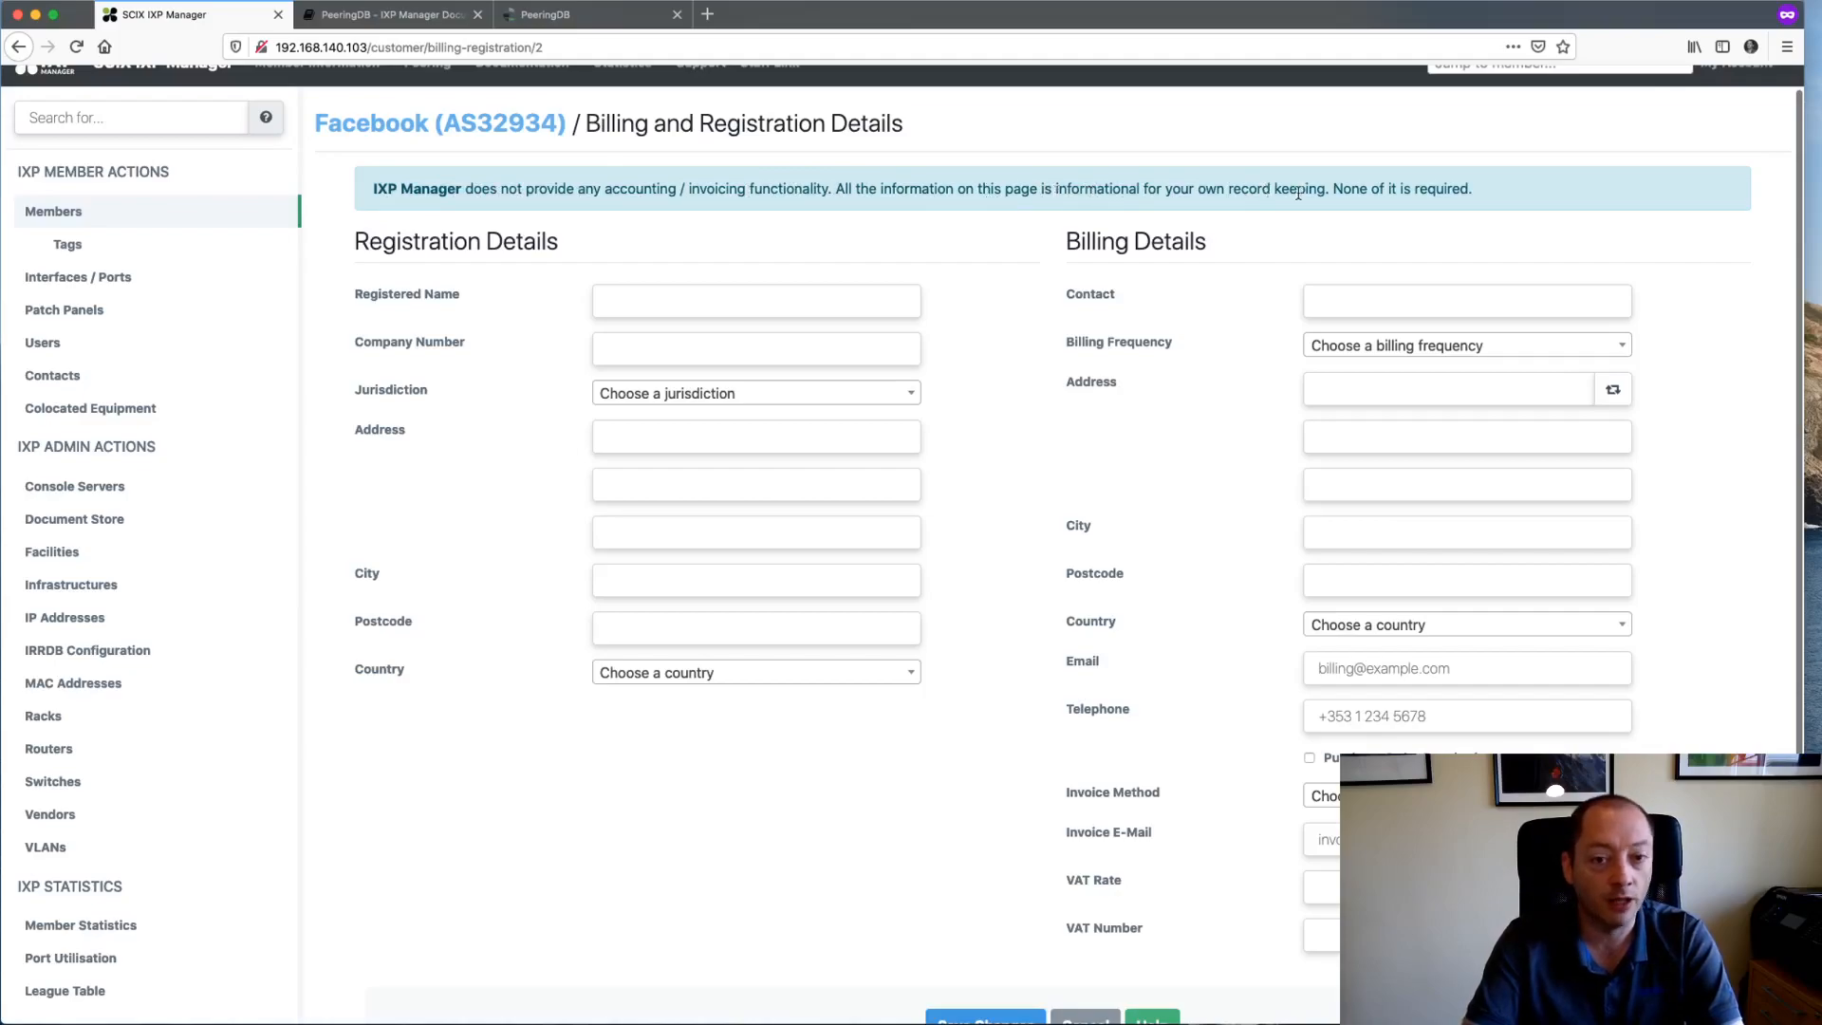
scroll(1129, 428, "down", 3)
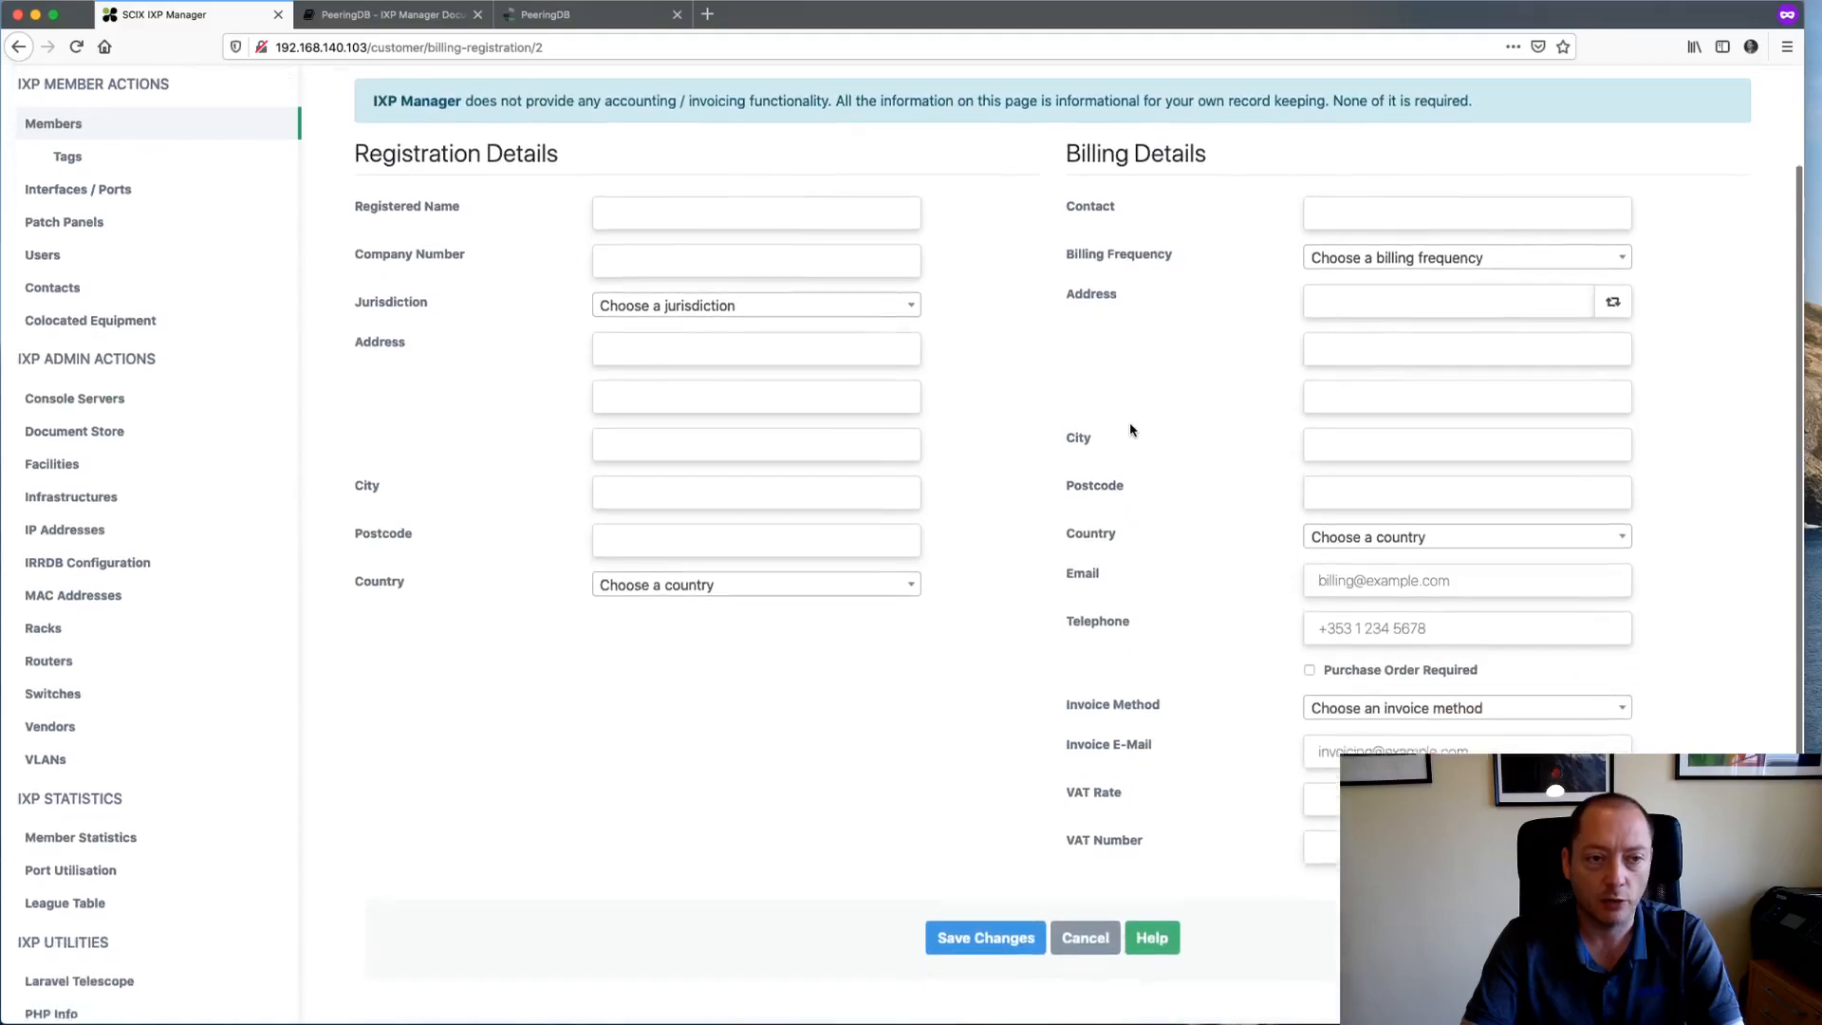
- Set Registered Name to Facebook Inc and Jurisdiction to Ireland
left_click(692, 182)
type("Facebook Inc")
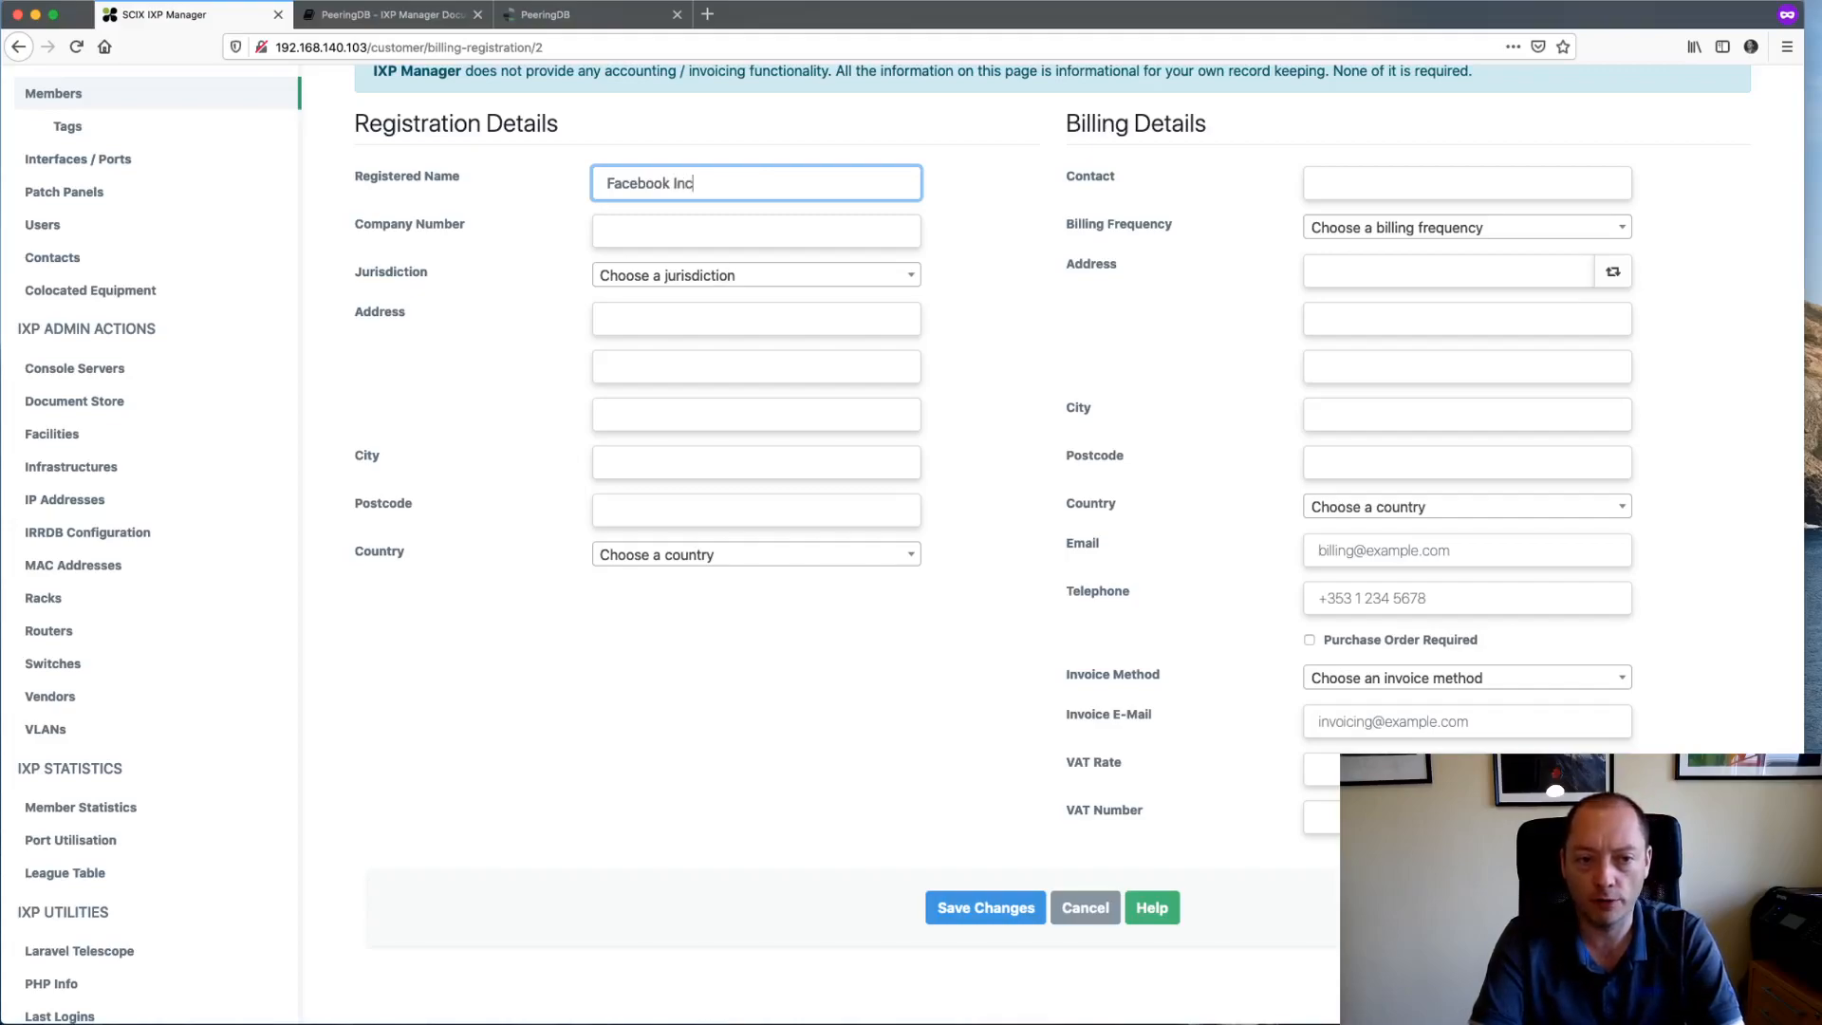
key("Tab")
key("Tab")
left_click(649, 274)
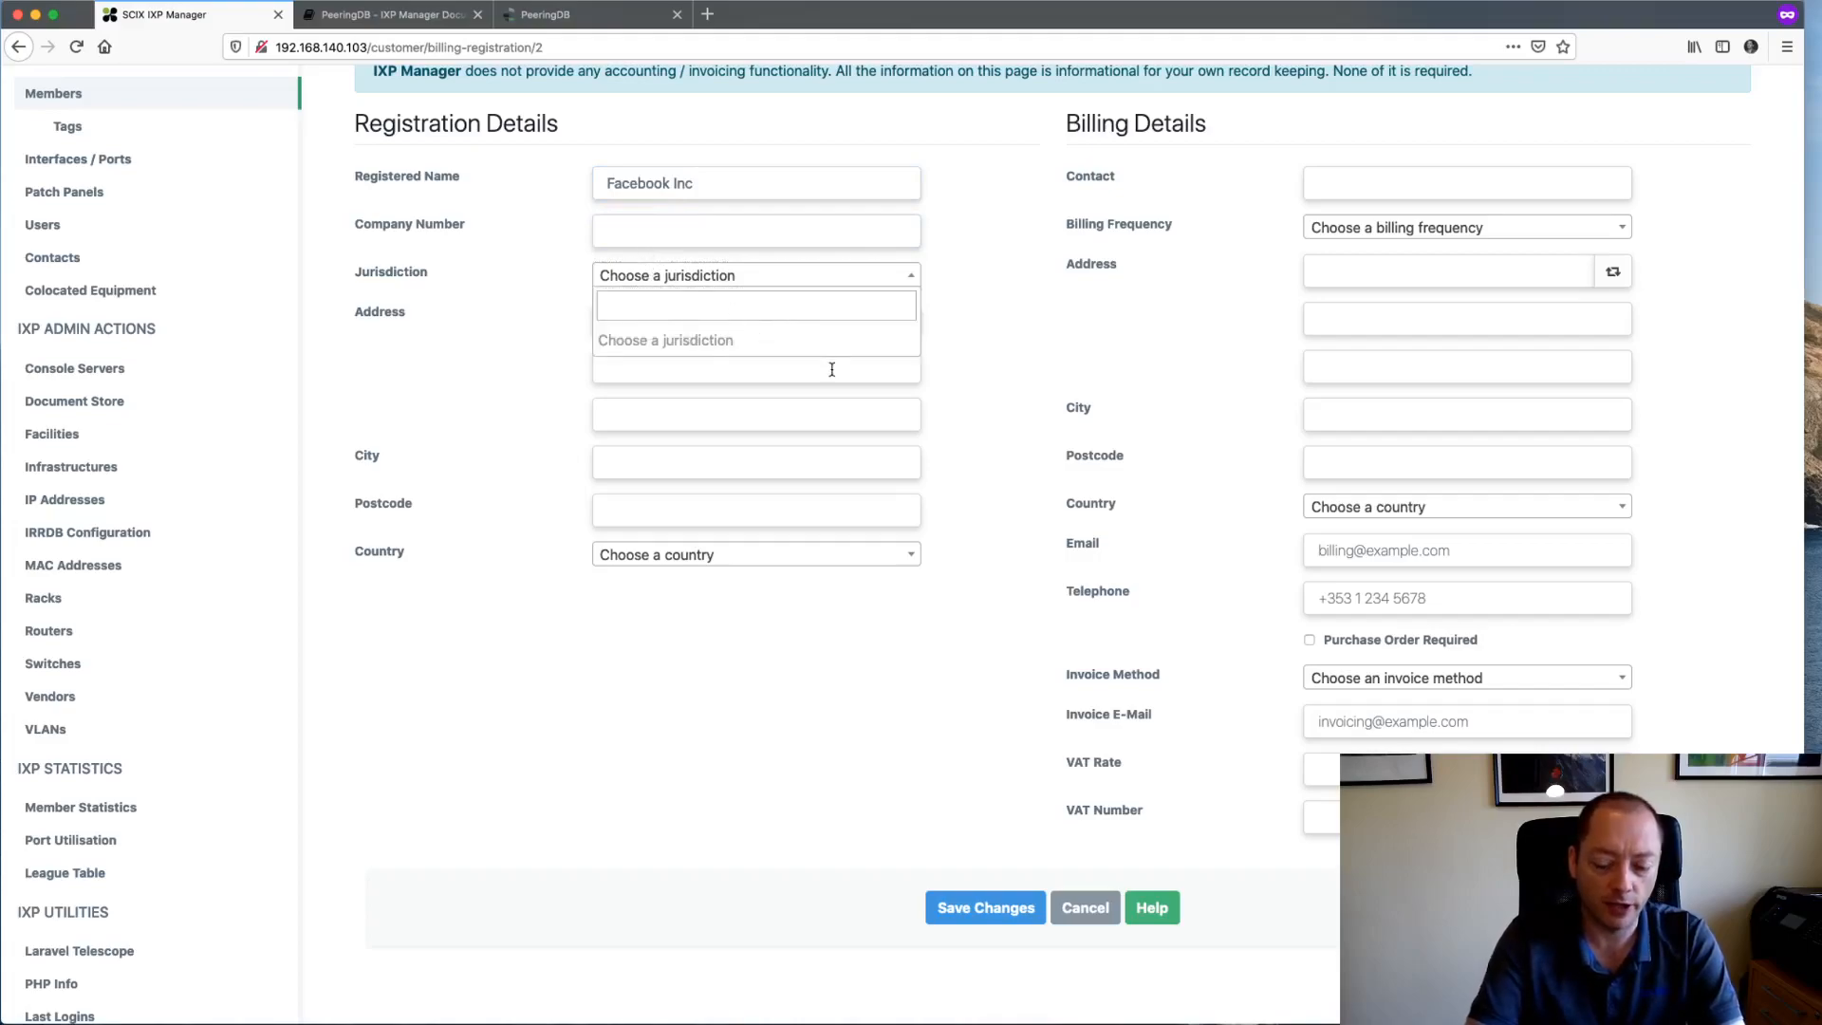
type("Ireland")
key("Return")
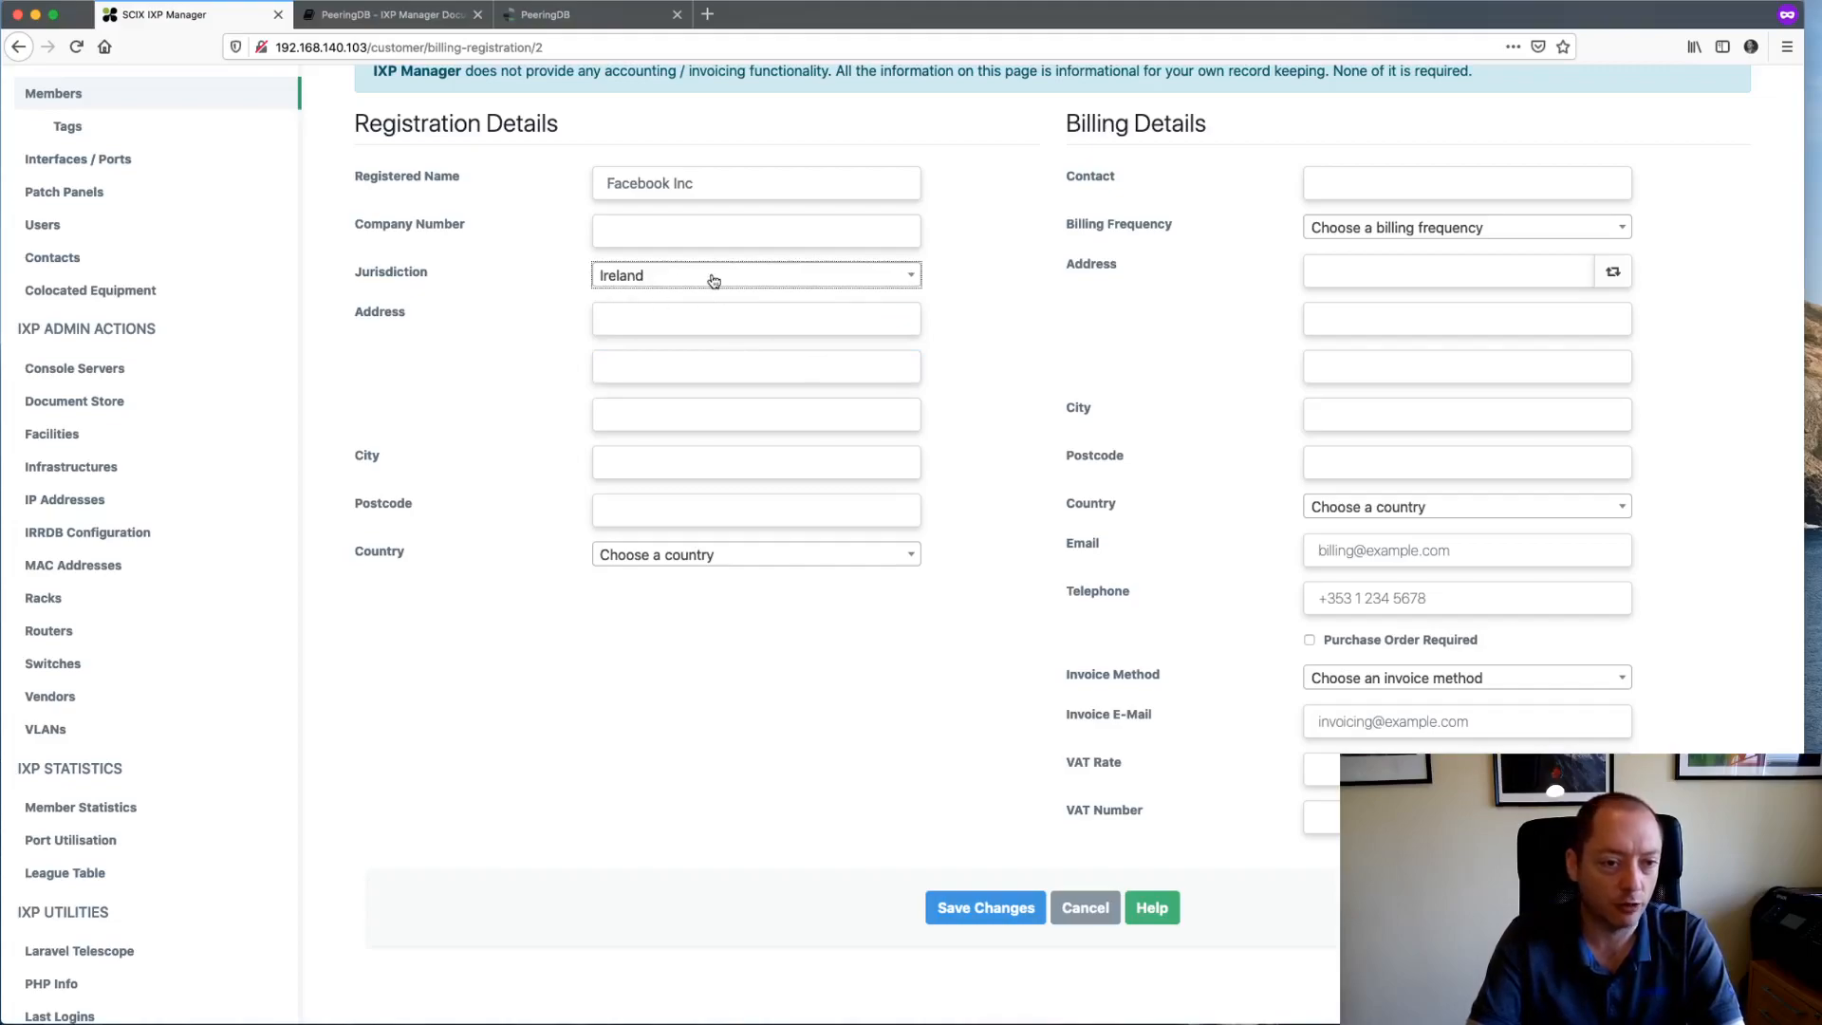
- Fill in the registration address lines, city and postcode, and set Country to Ireland
left_click(659, 323)
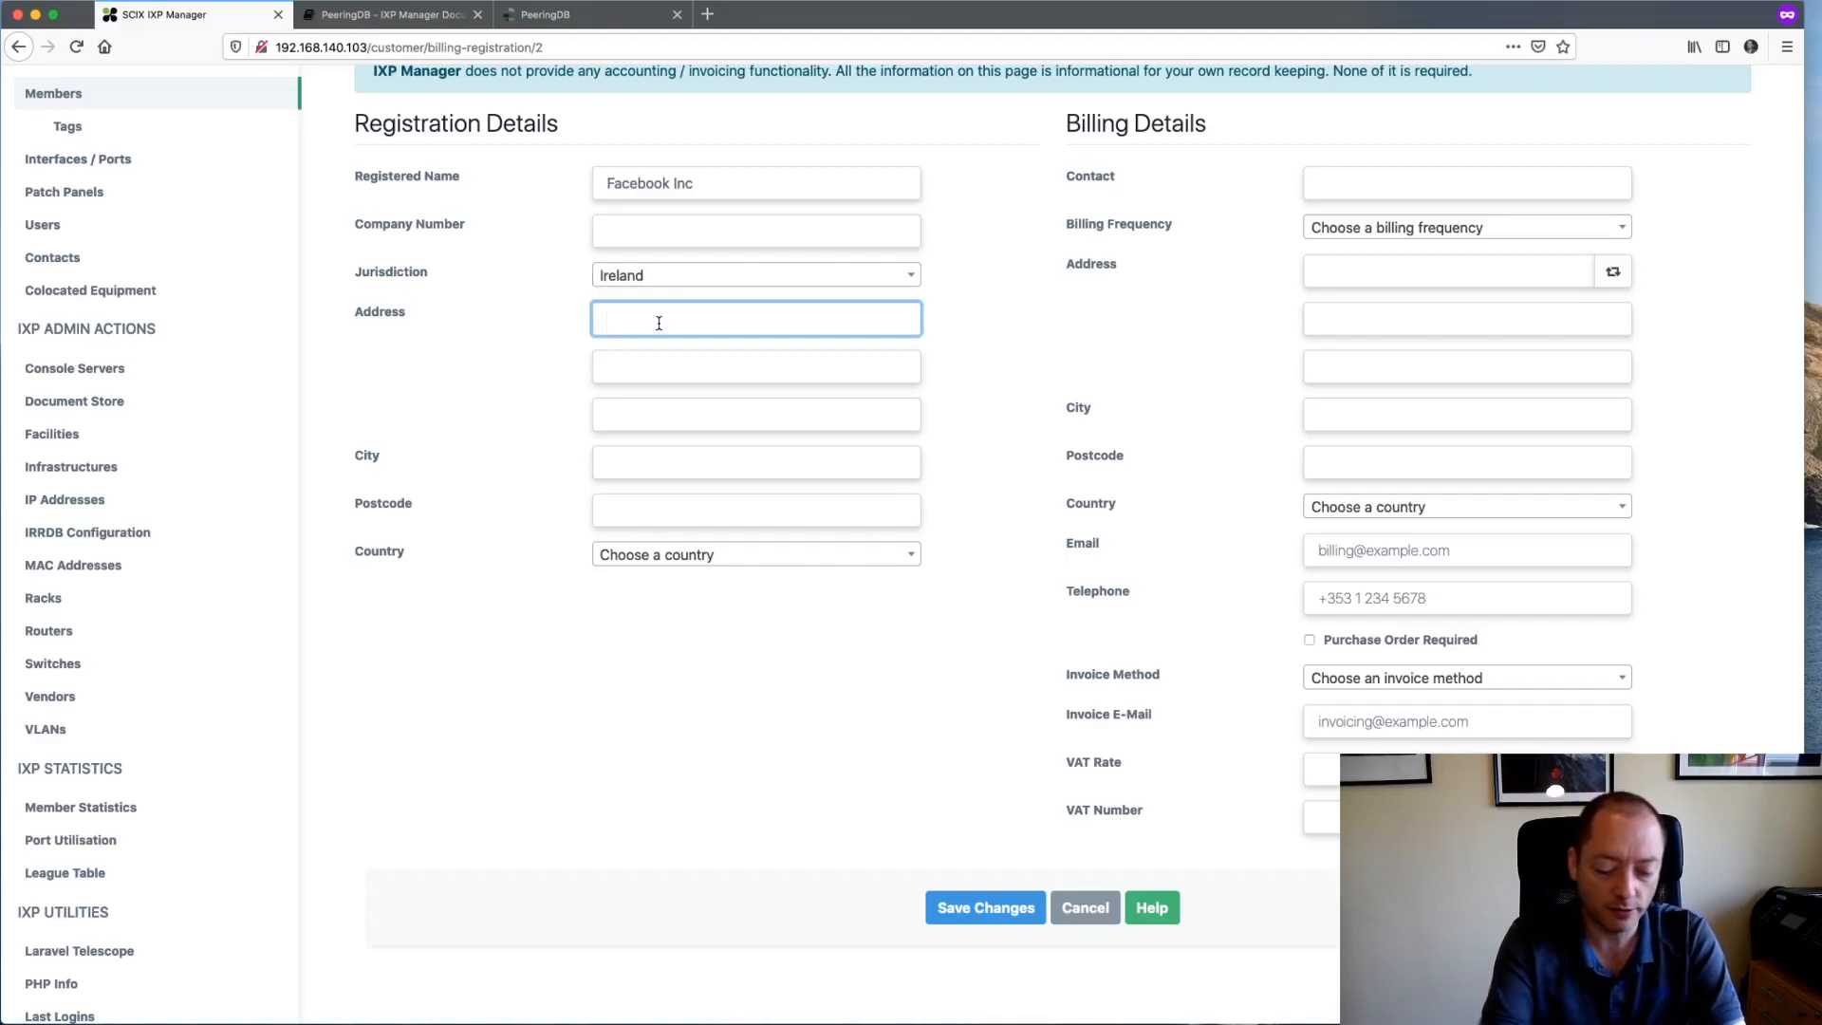
type("1 The Road")
key("Tab")
type("Some Suburb")
key("Tab")
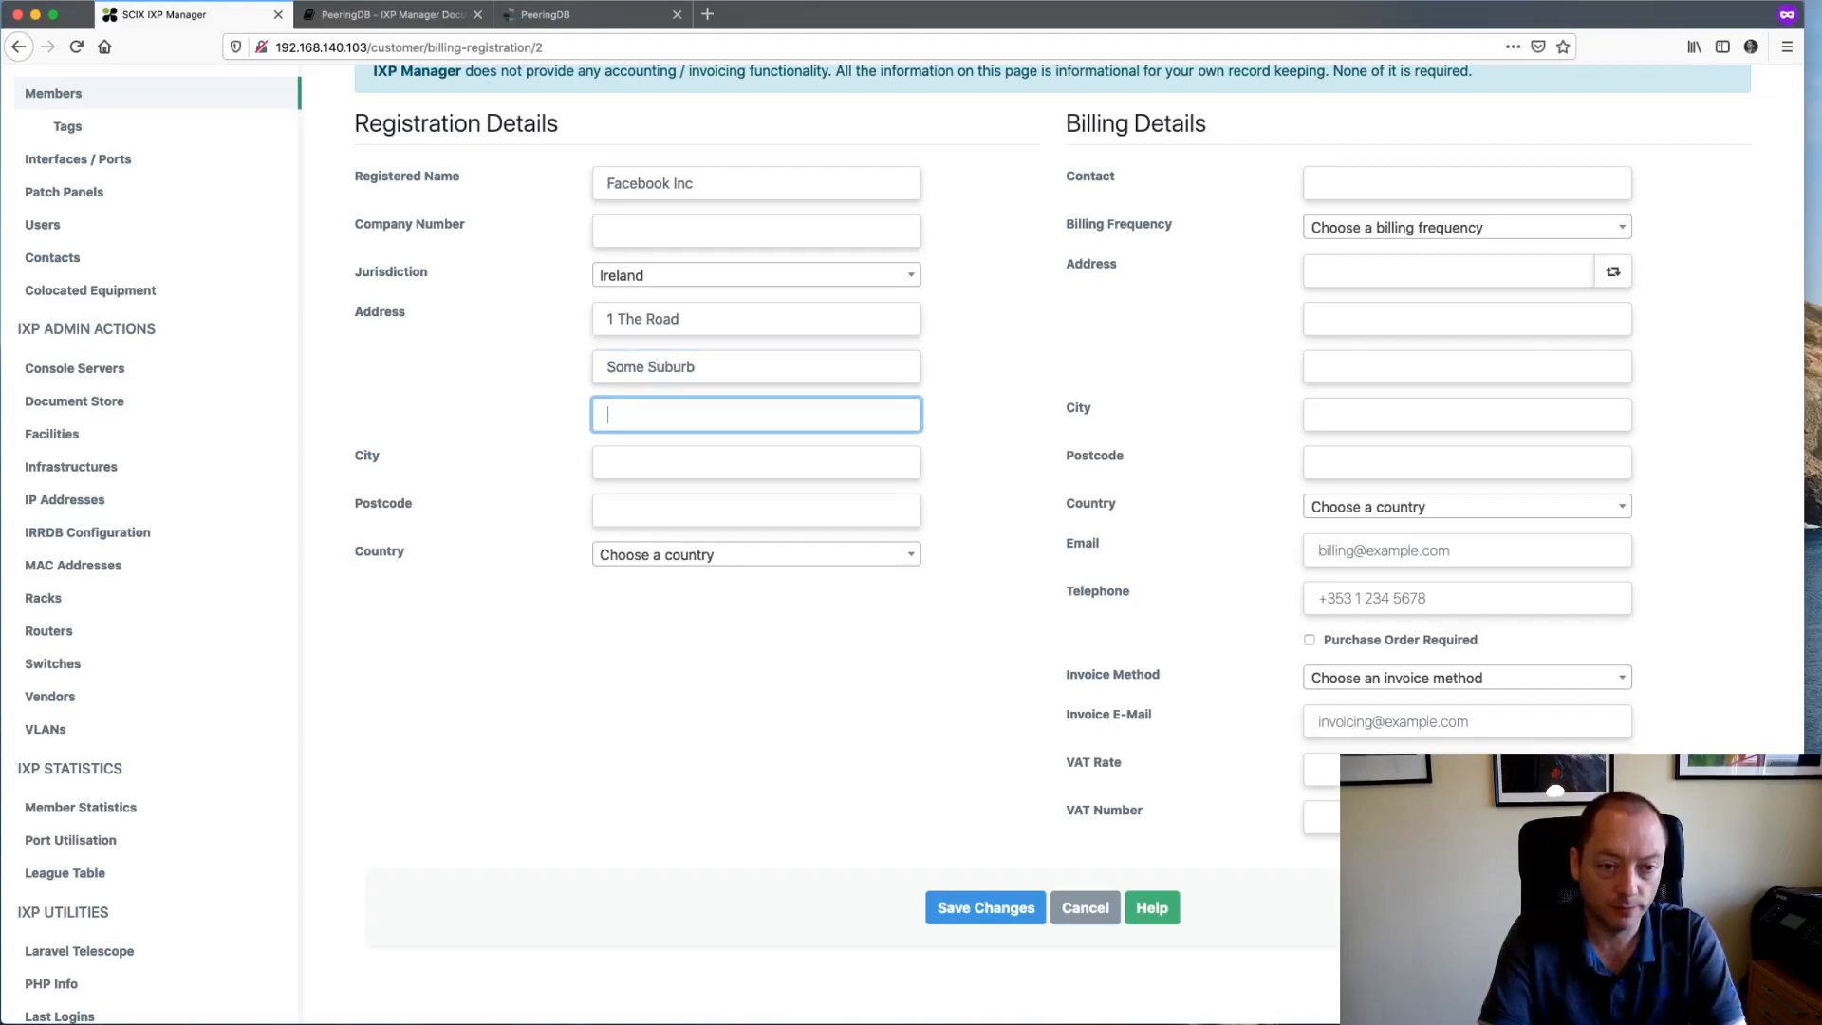
type("Somewhere")
key("Tab")
type("Tow")
key("Tab")
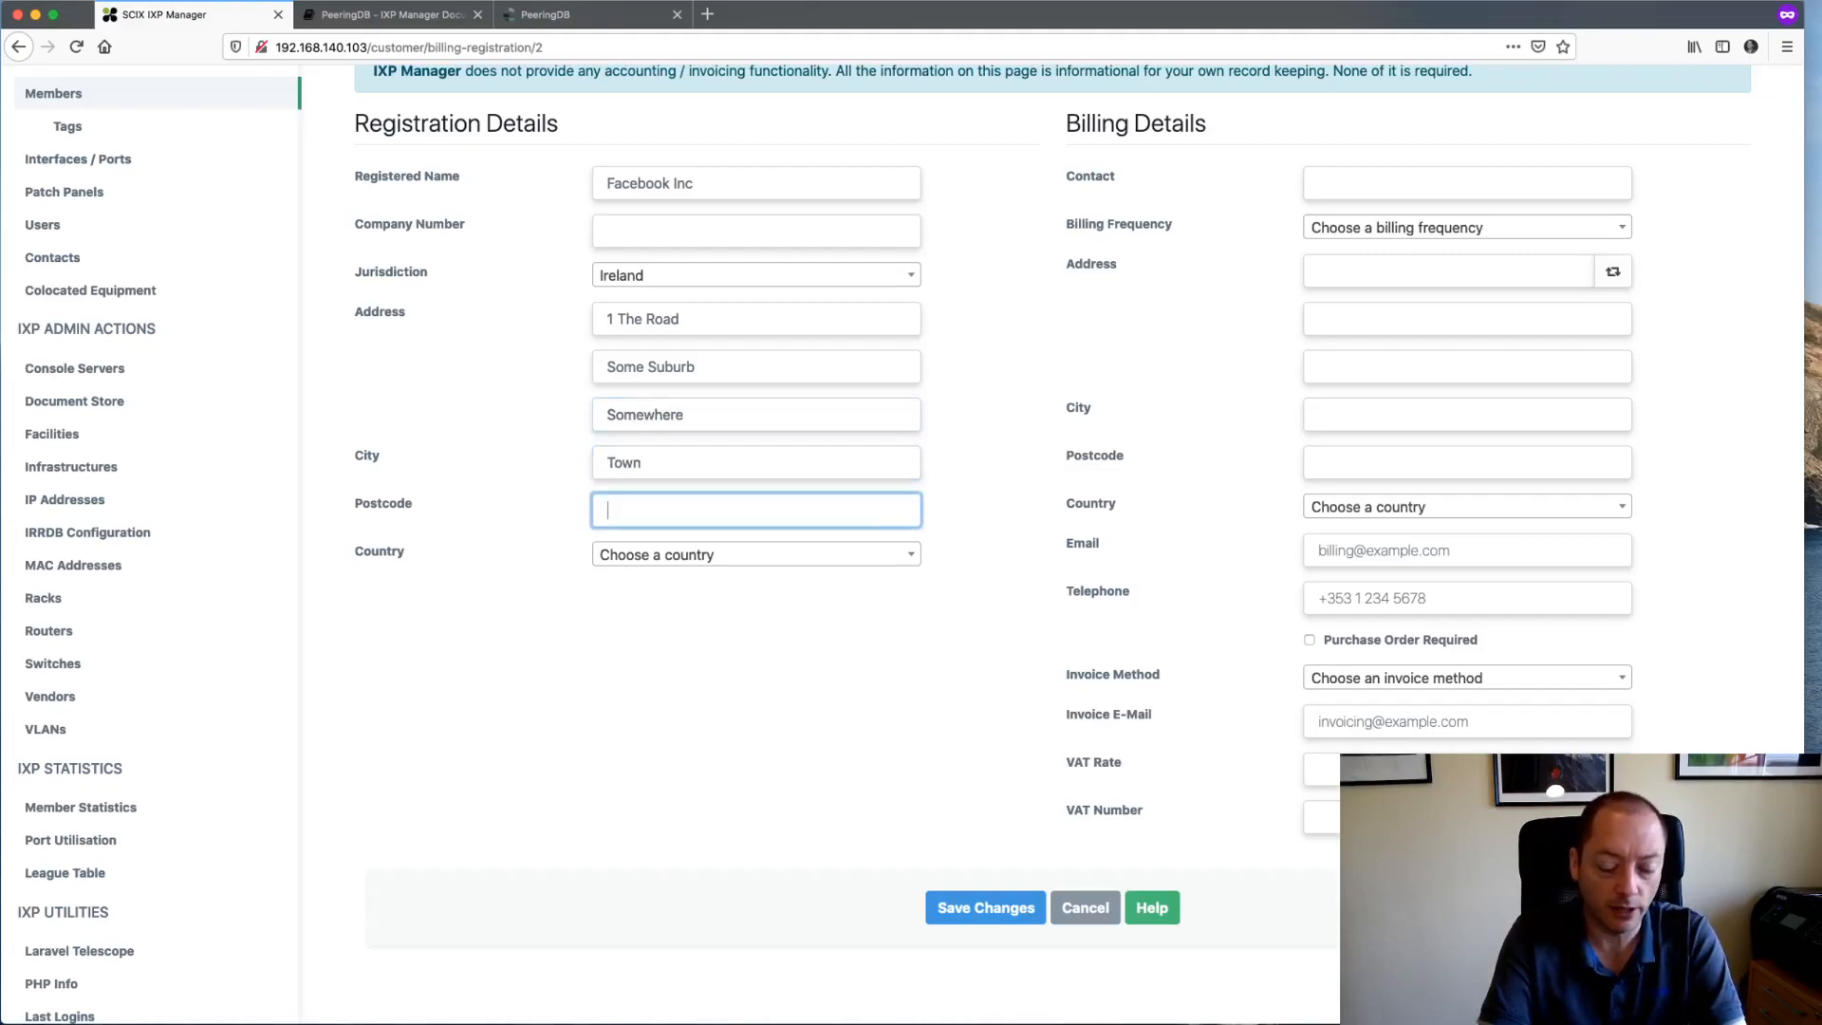
type("12345")
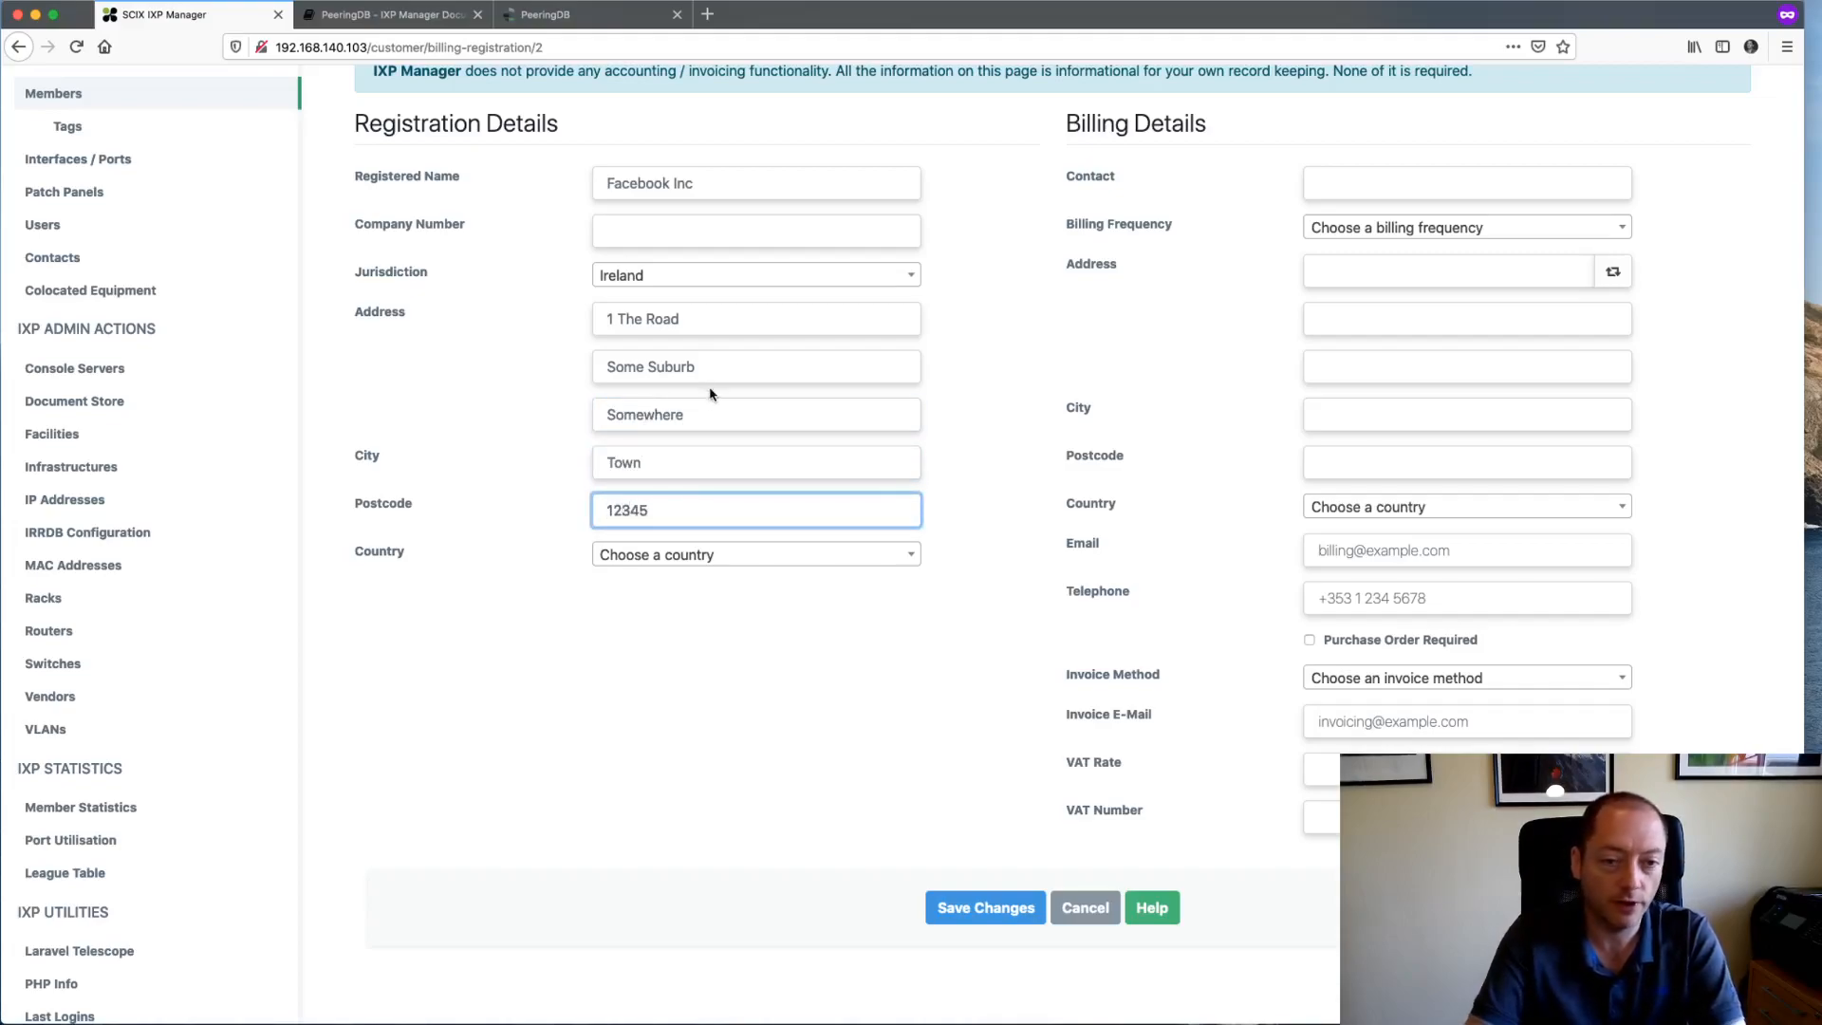
left_click(675, 560)
type("irel")
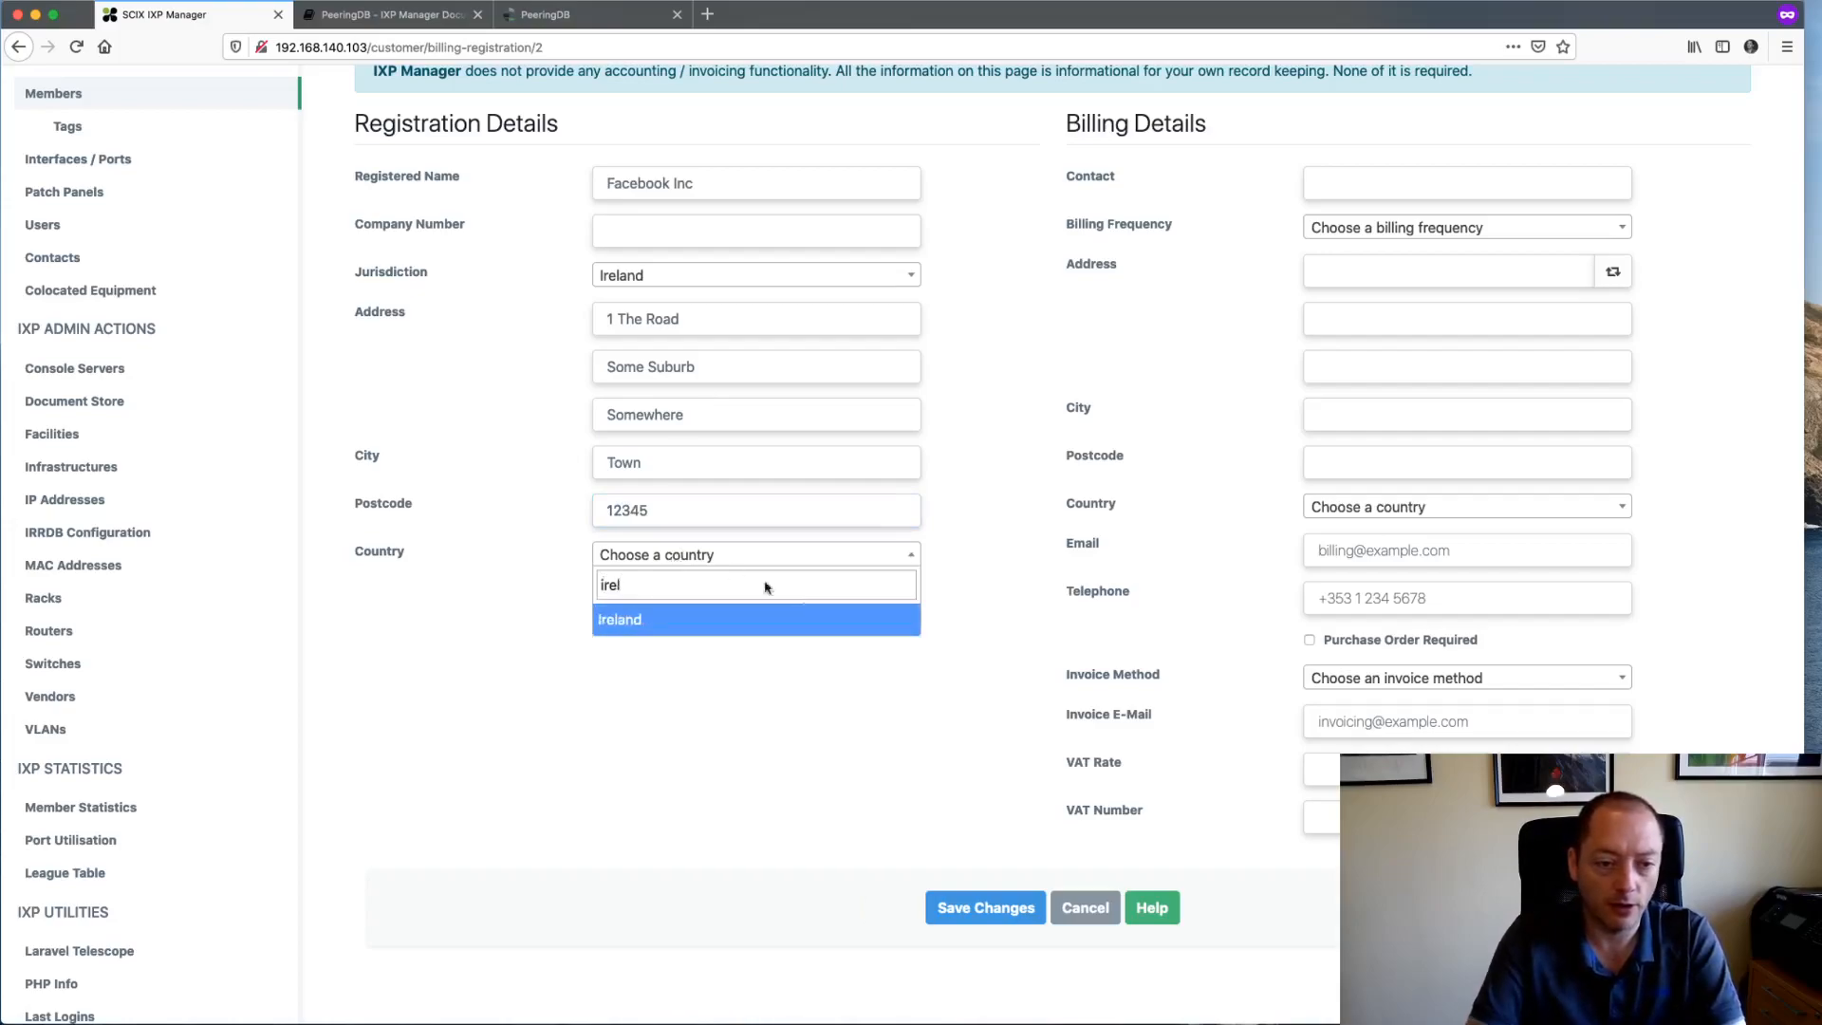
left_click(824, 623)
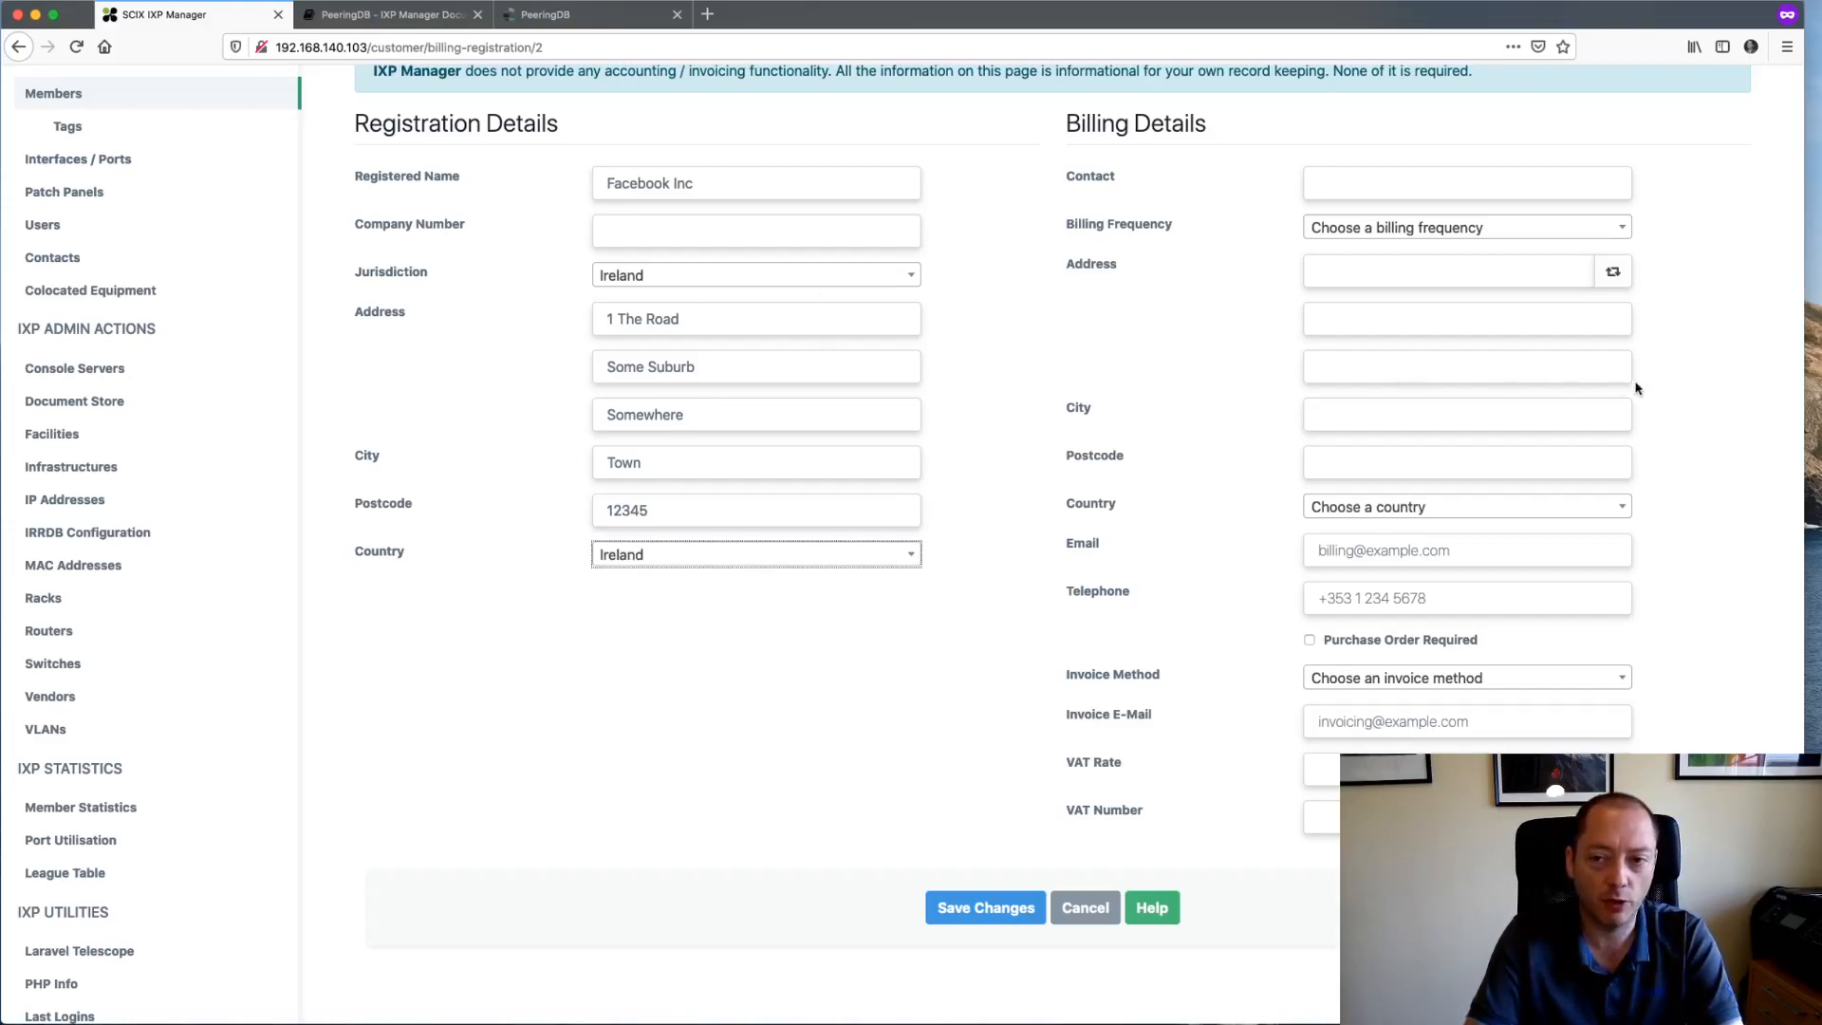
- Copy the registration address to billing, bill annually, and use the accounts e-mail address as contact and billing e-mail
left_click(1613, 275)
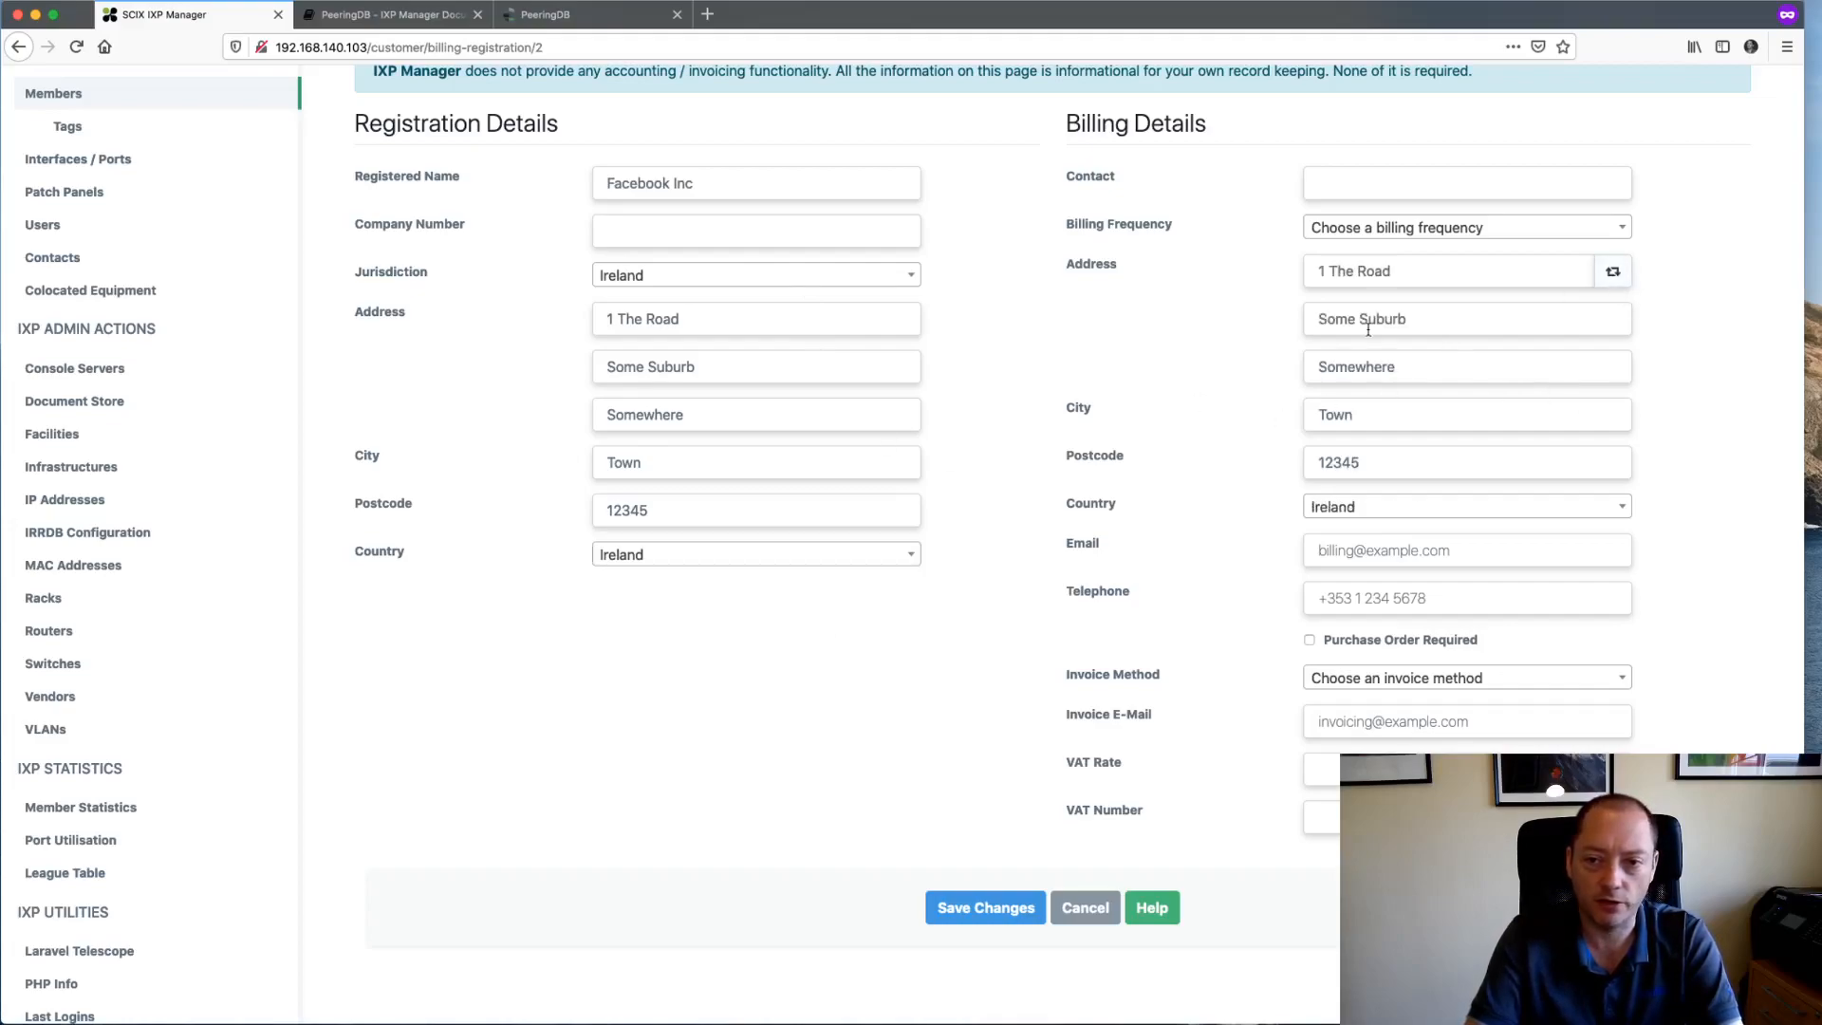
left_click(1440, 232)
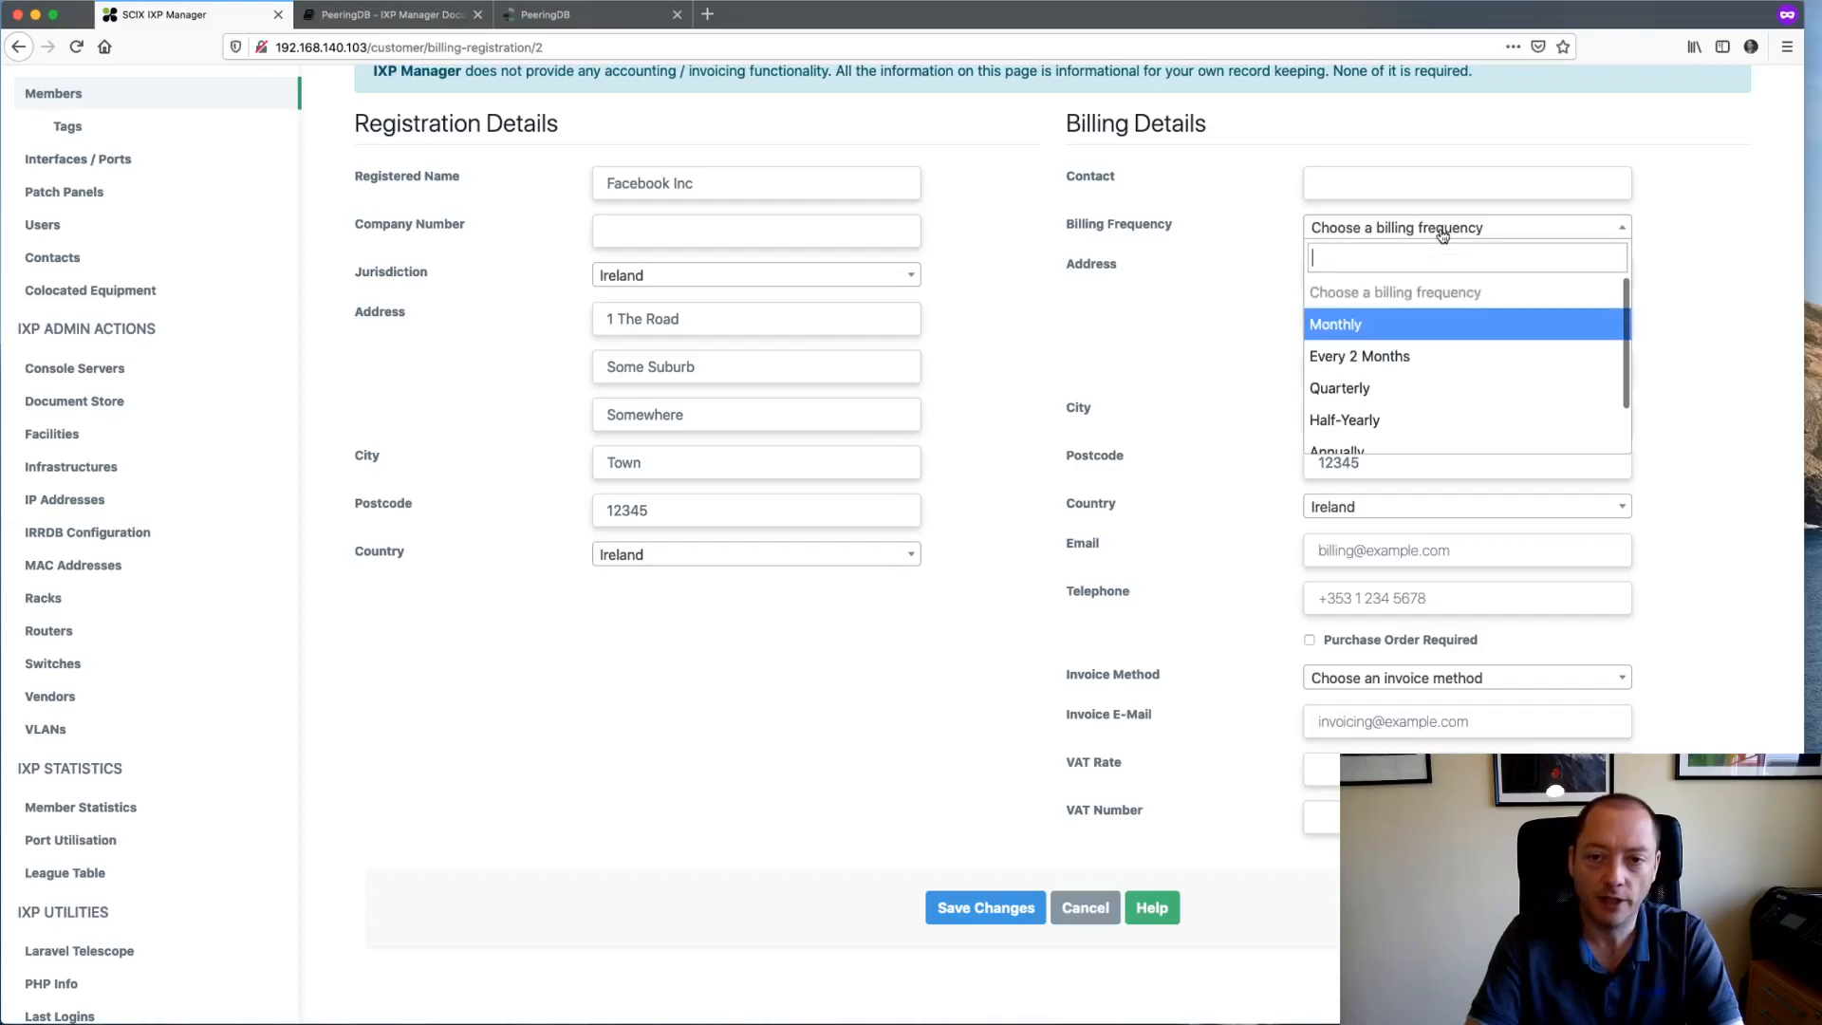
left_click(1376, 444)
left_click(1375, 182)
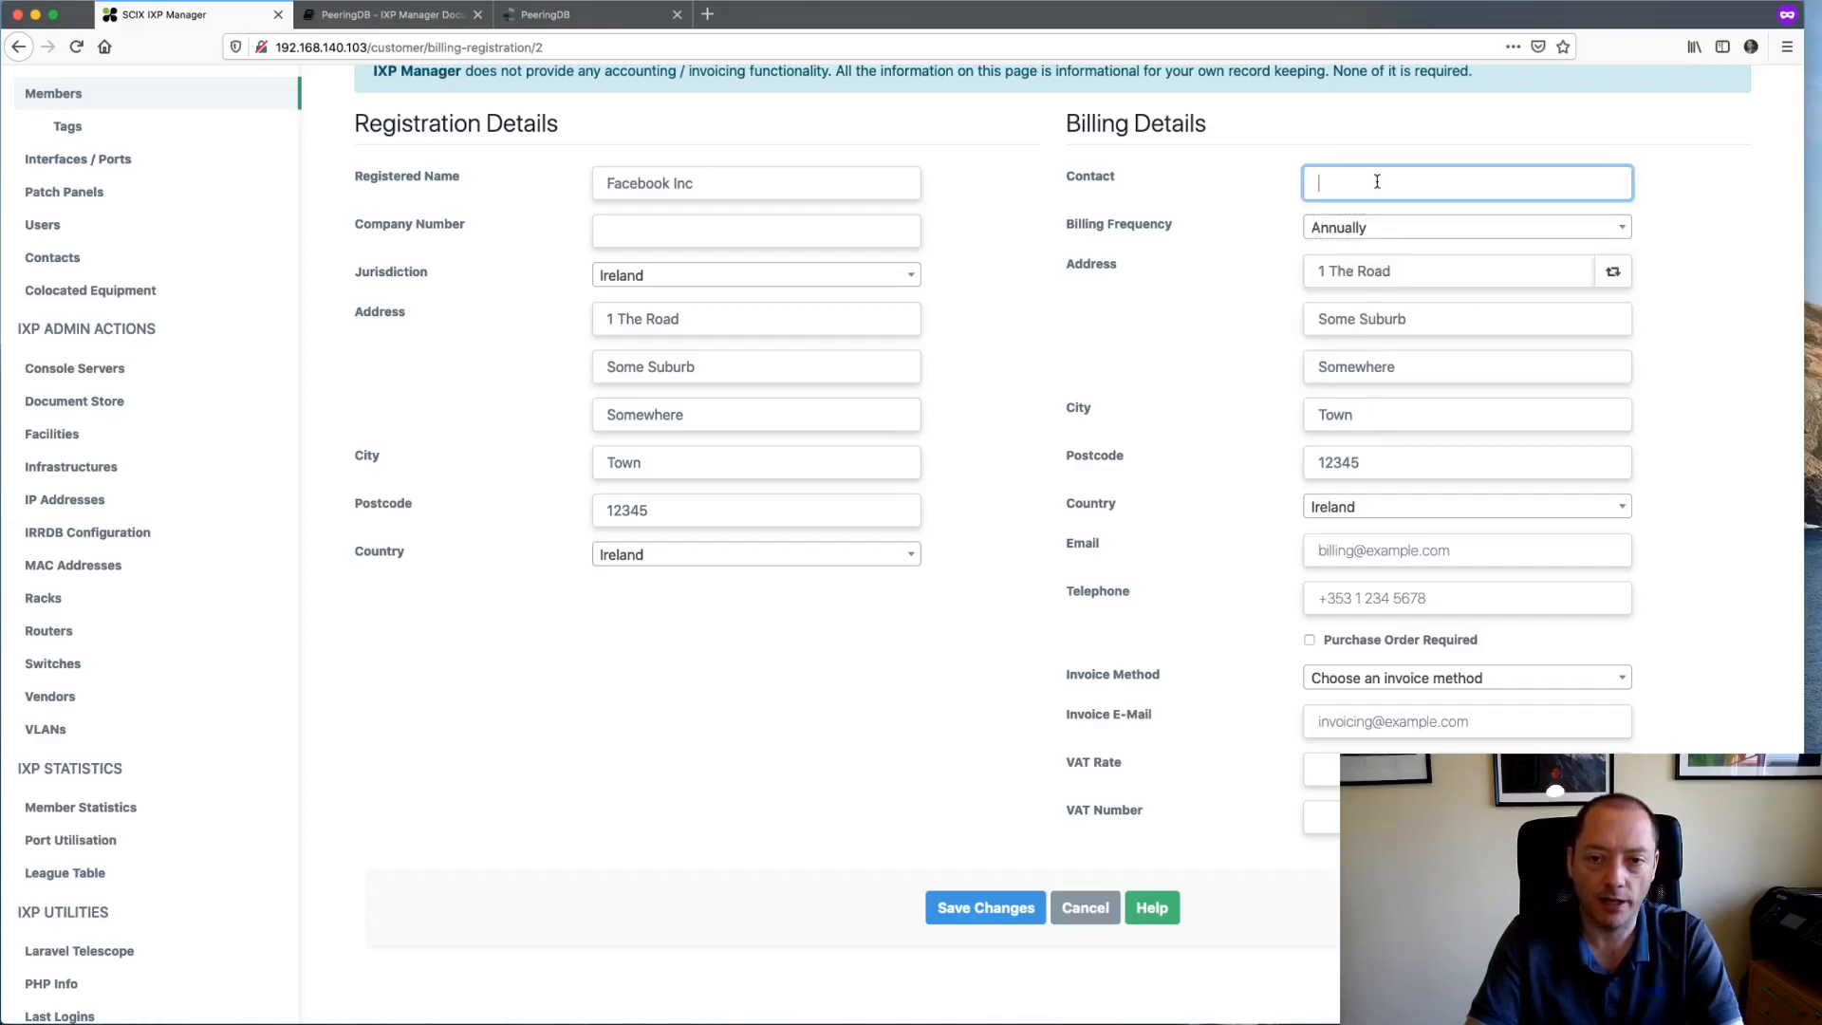
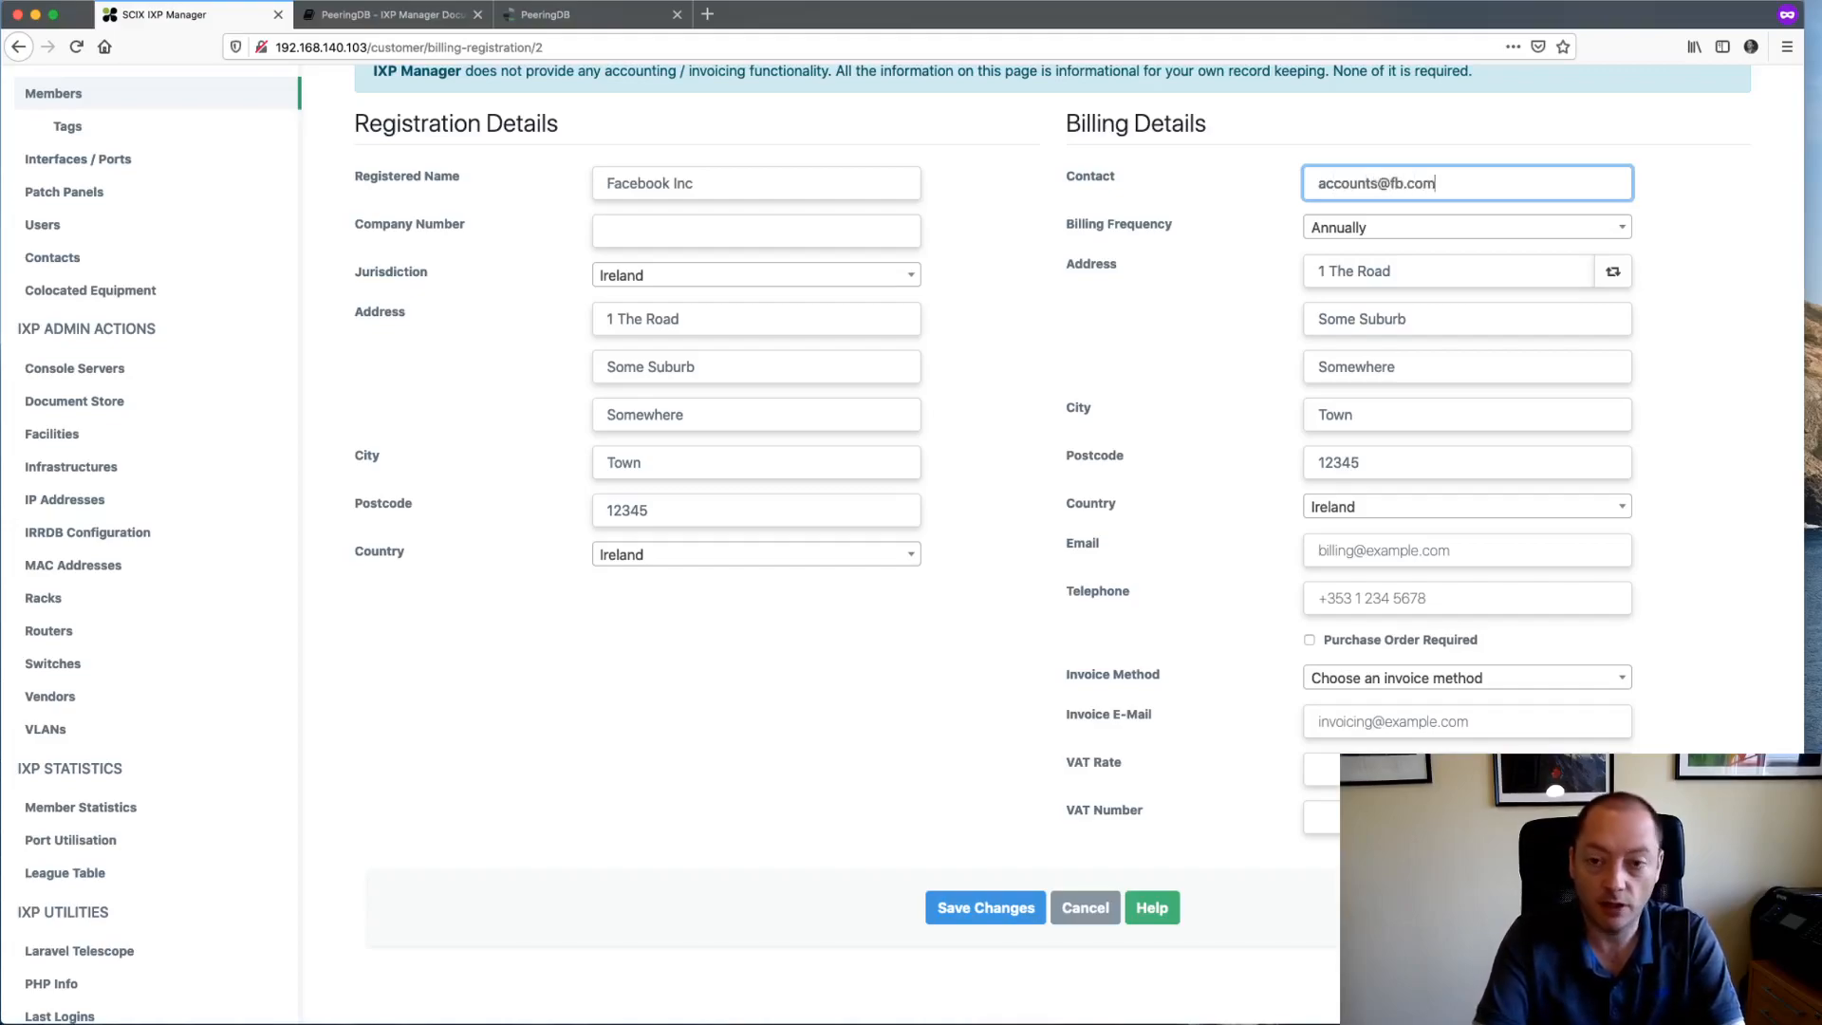
scroll(1077, 569, "down", 1)
key("super+a")
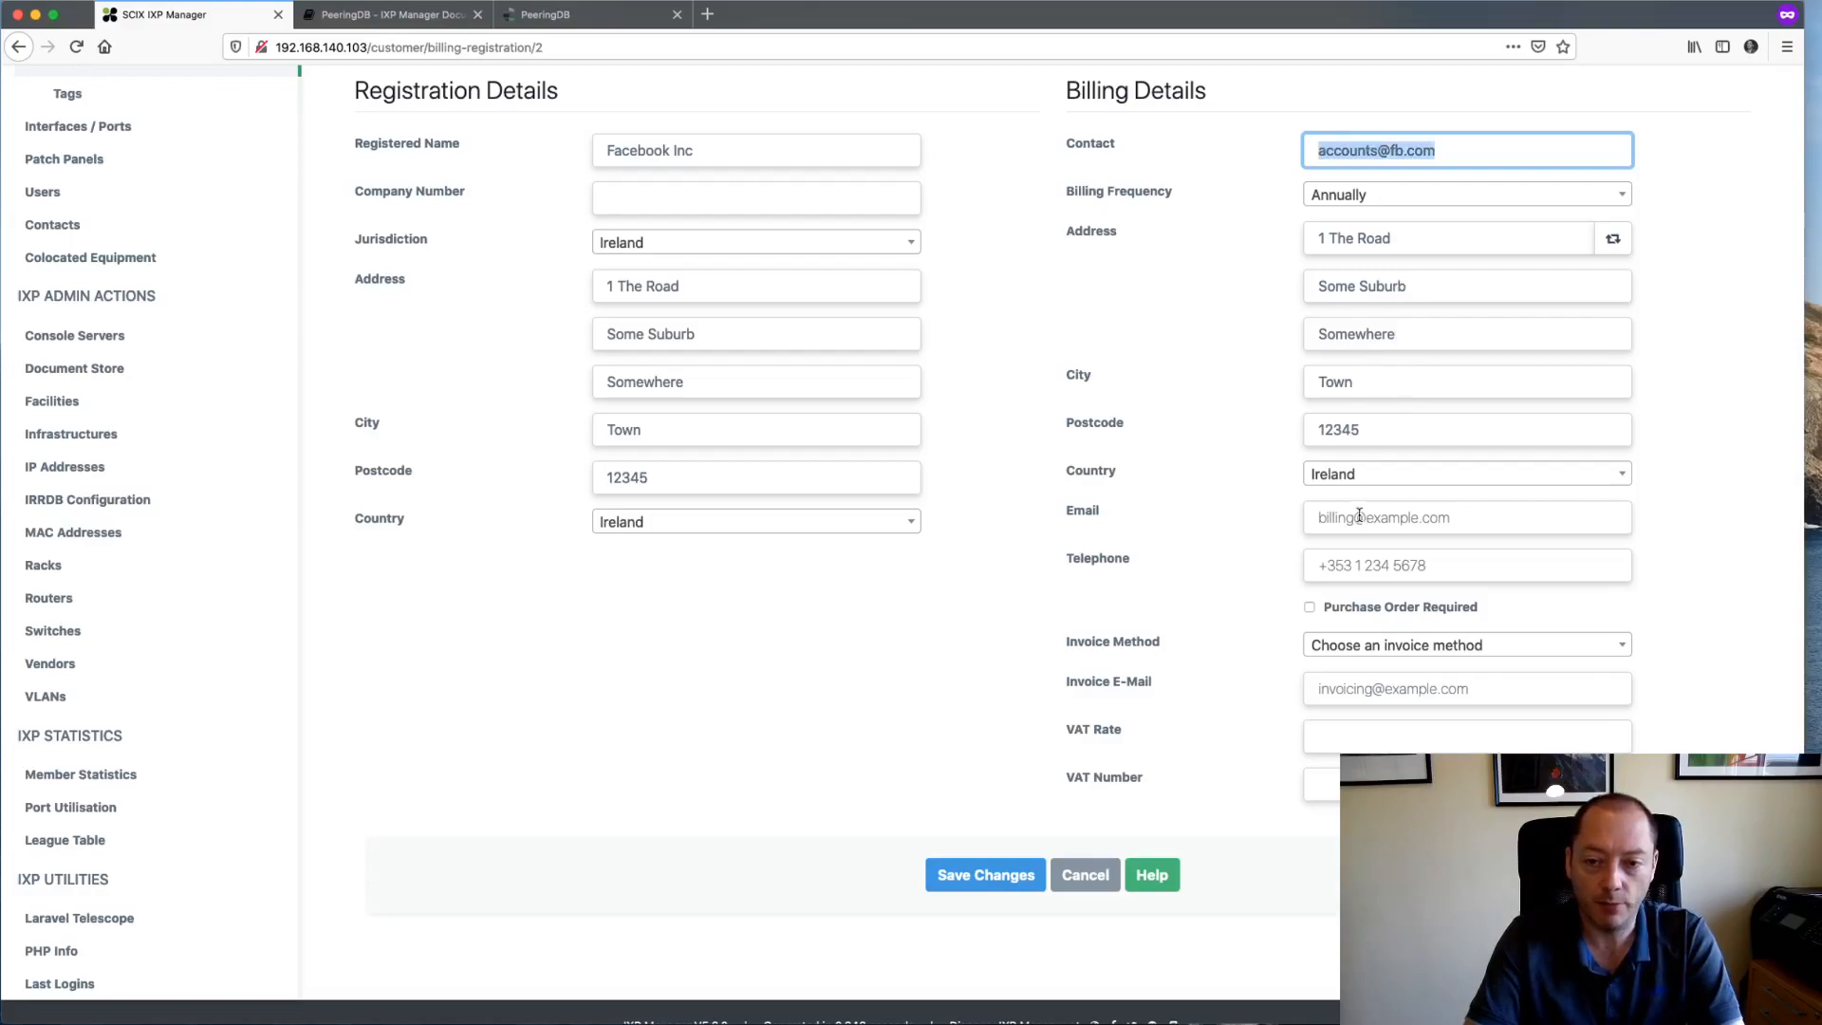
left_click(1359, 515)
key("super+v")
- Require purchase orders, invoice by Email to the same address, and set VAT rate 23 with a GB VAT number
left_click(1388, 609)
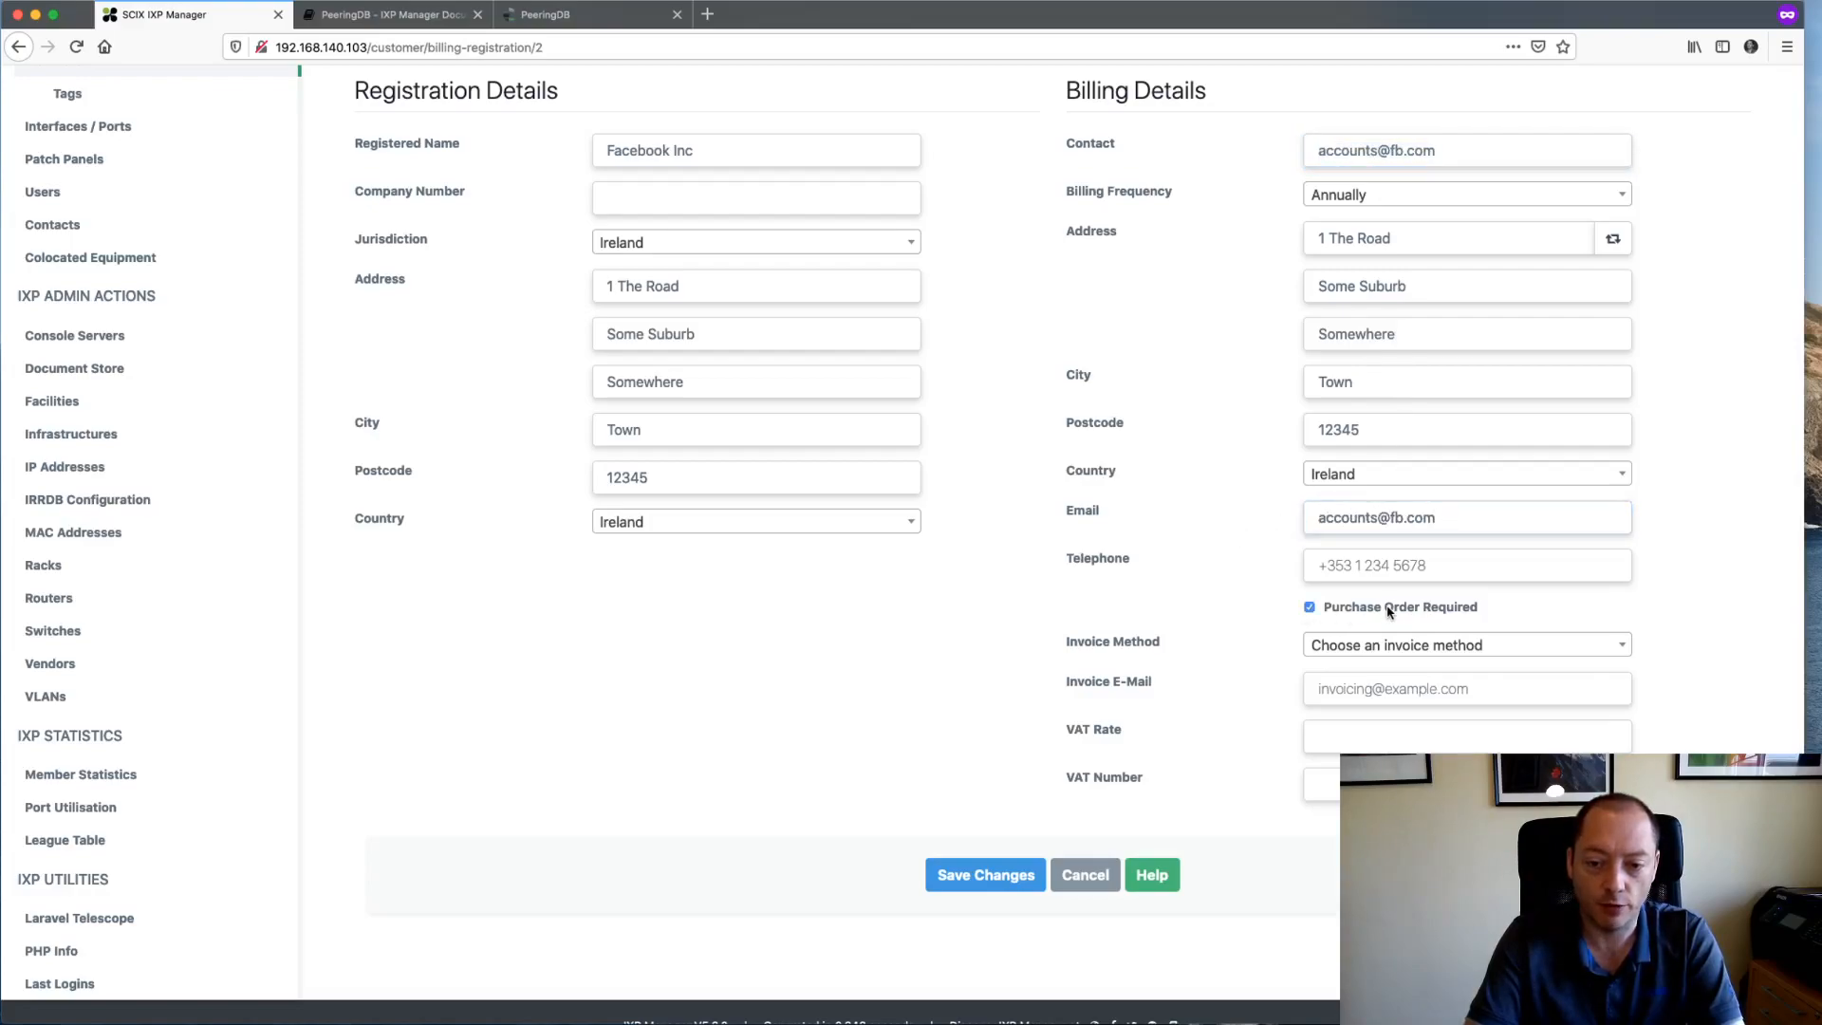
left_click(1431, 648)
left_click(1374, 736)
scroll(1236, 687, "down", 1)
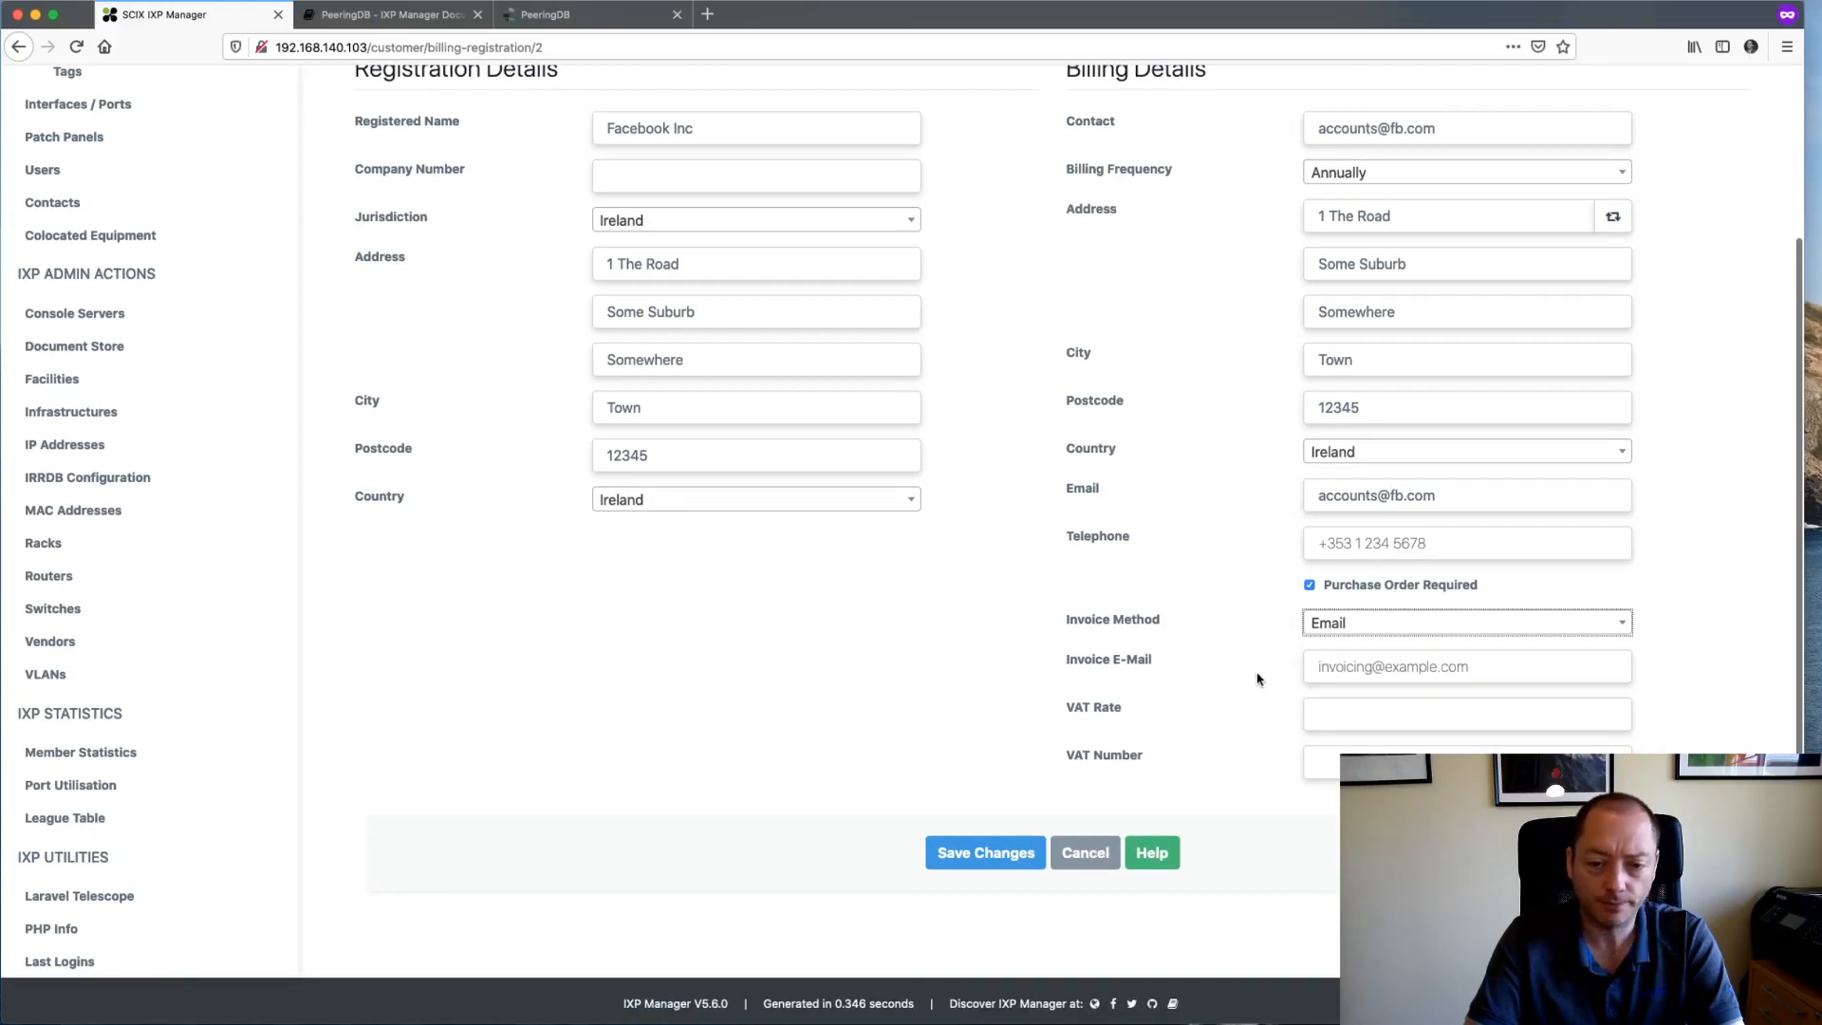
triple_click(1348, 503)
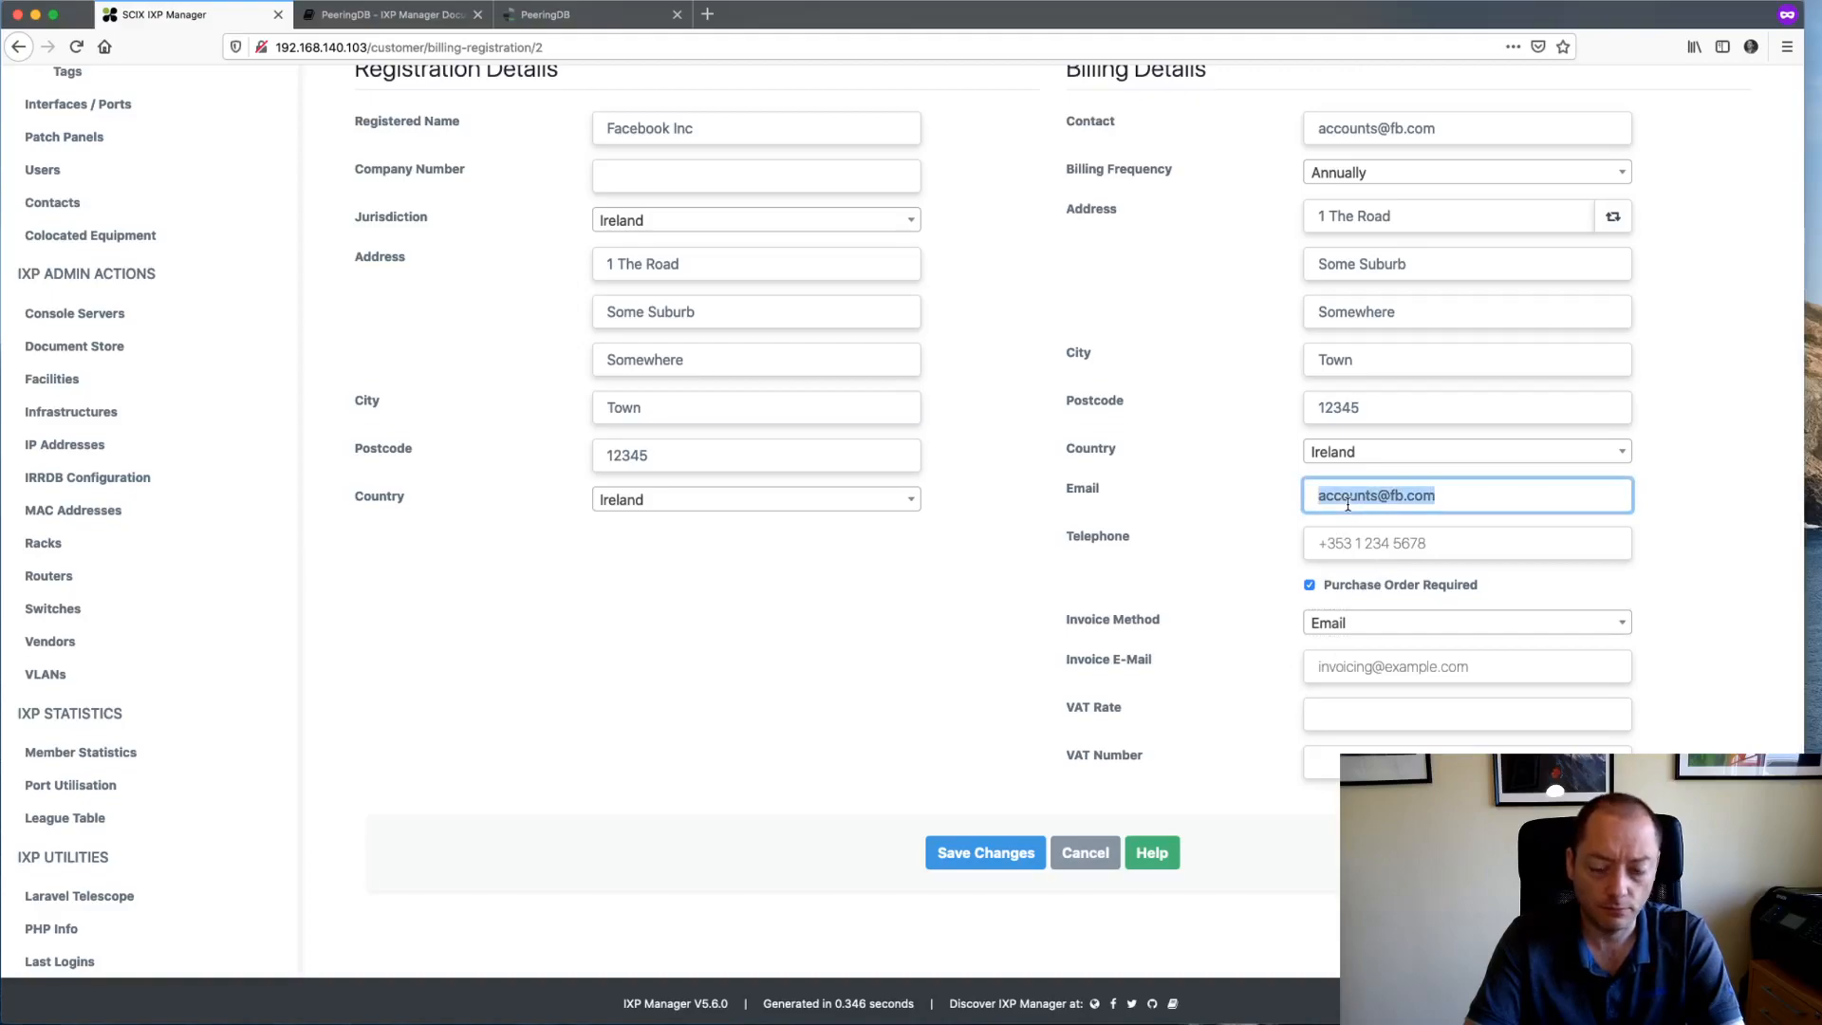
key("ctrl+c")
left_click(1371, 665)
key("ctrl+v")
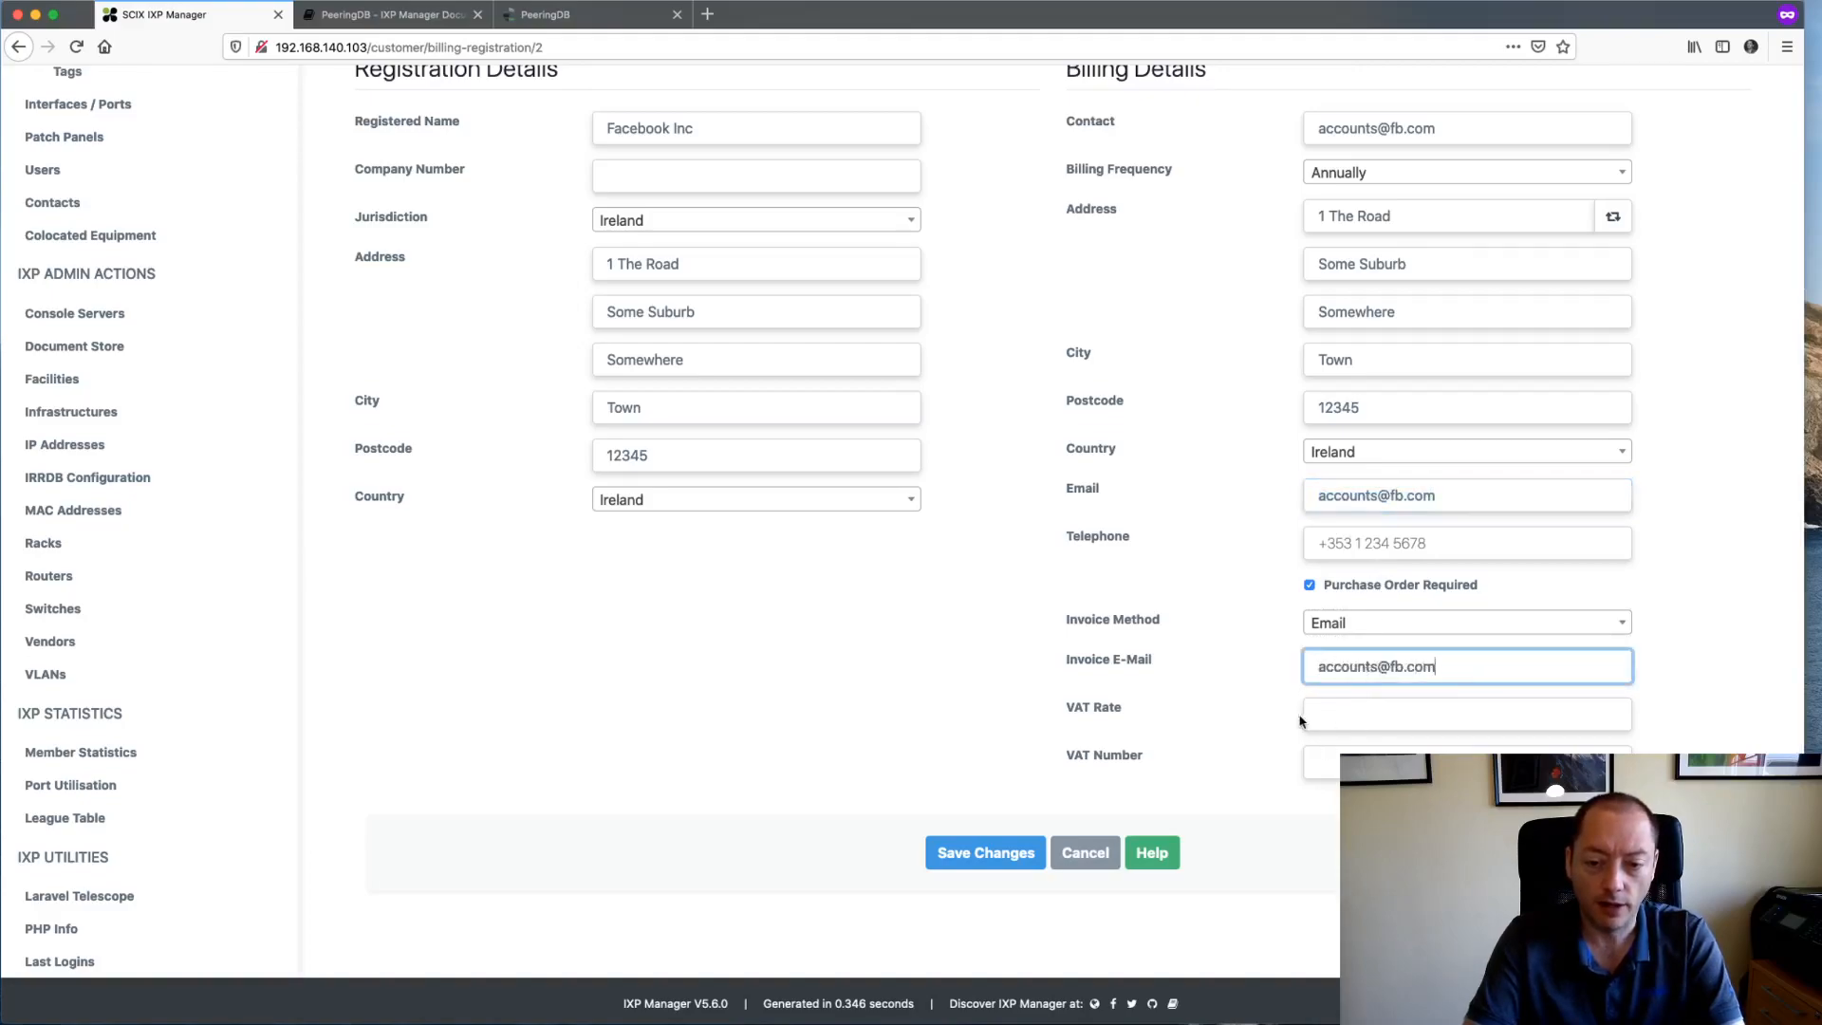
left_click(1337, 713)
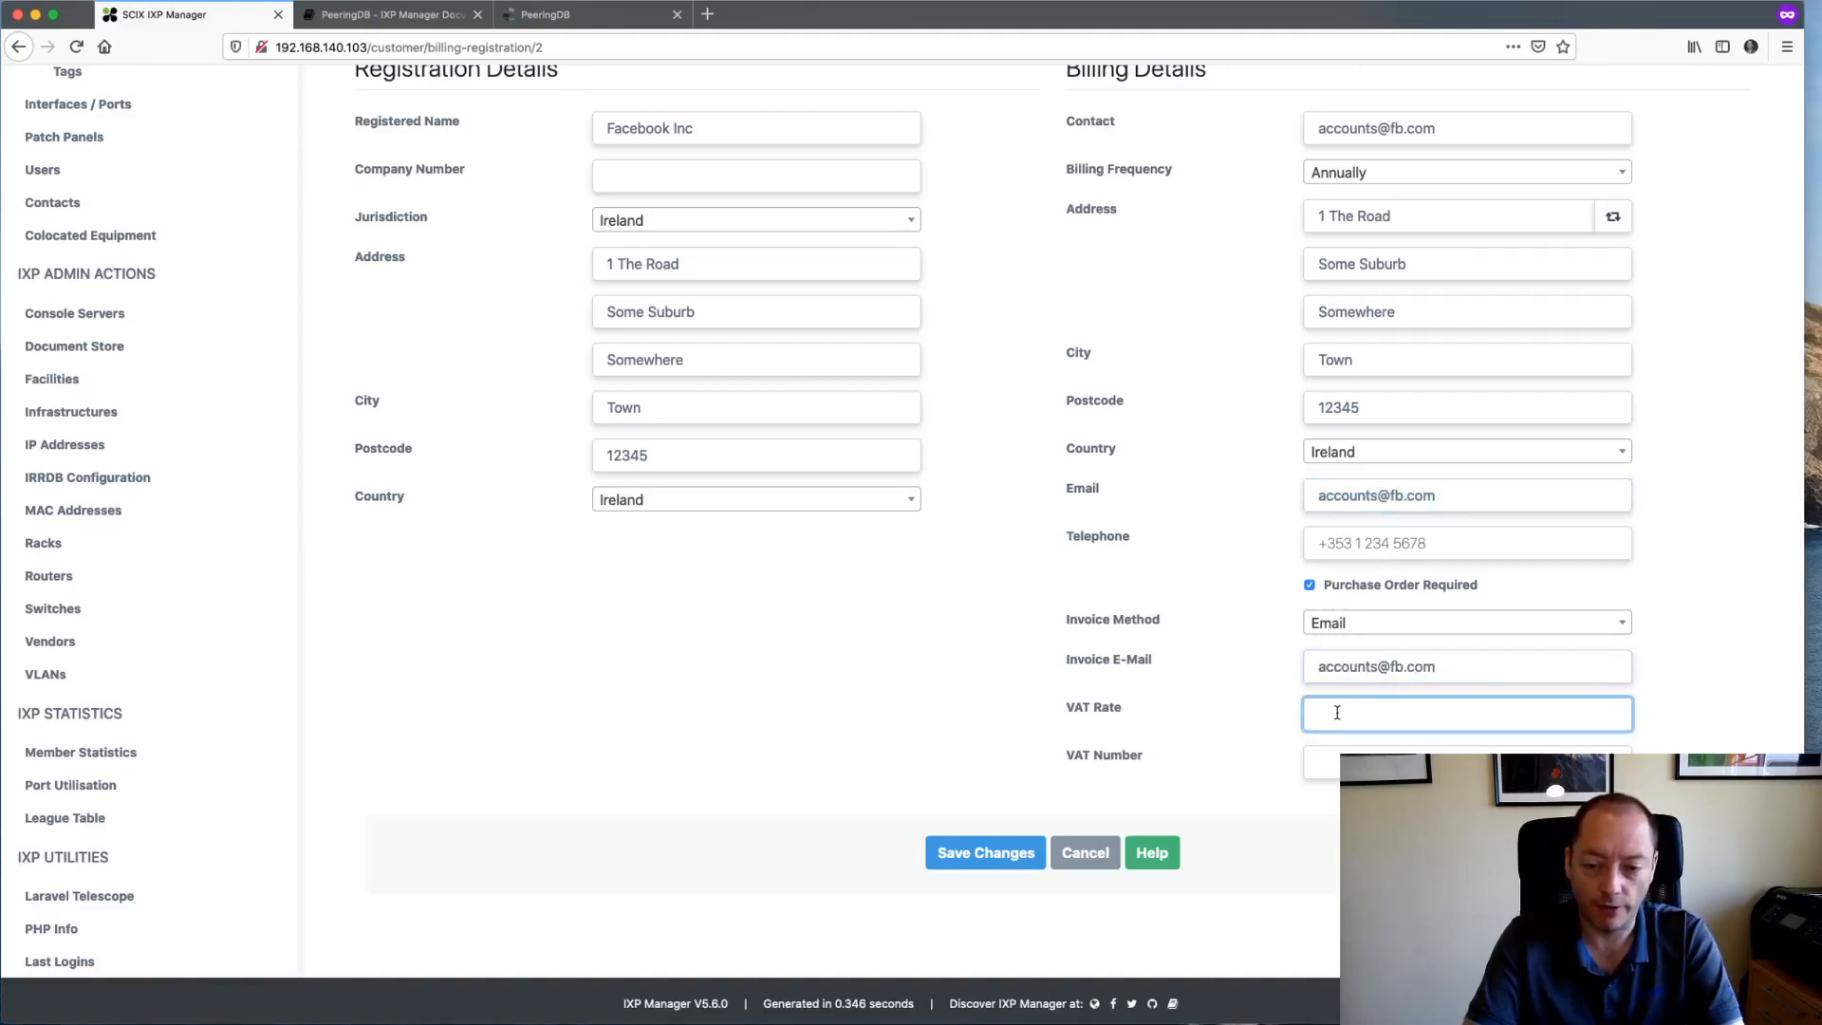
type("S")
key("BackSpace")
type("23")
key("Tab")
type("123")
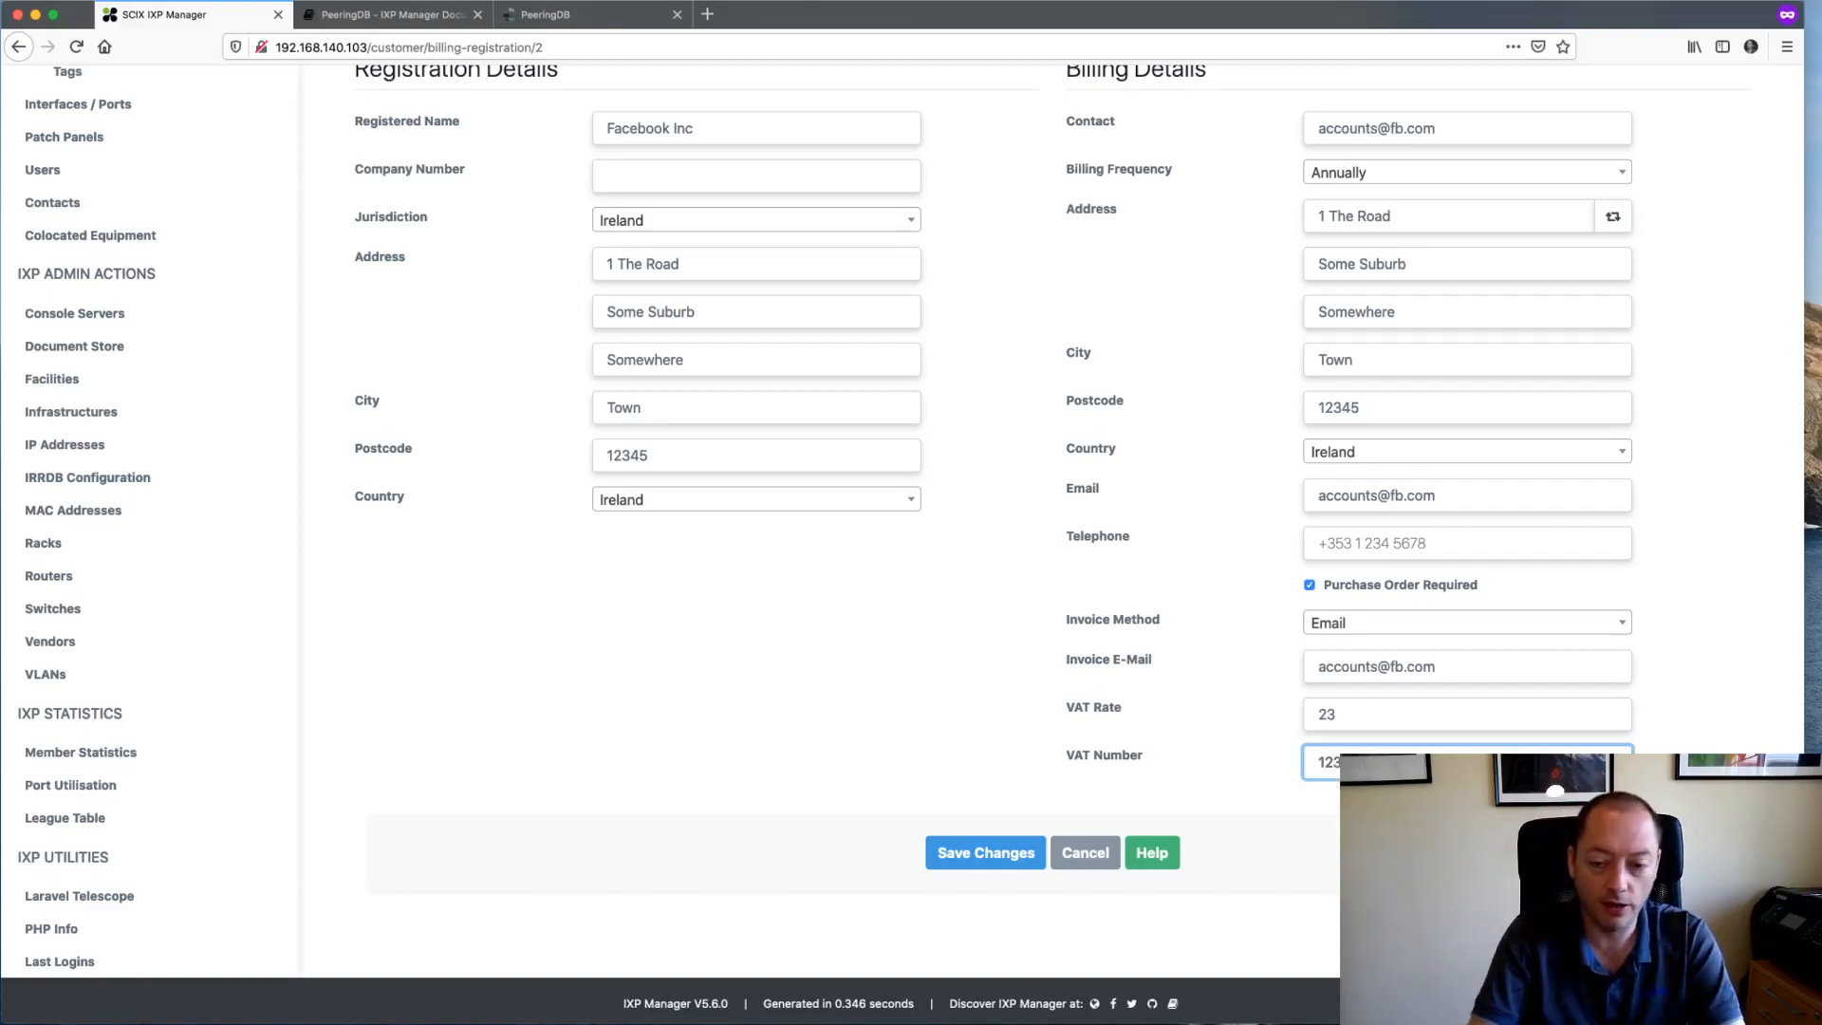
key("Home")
type("GB")
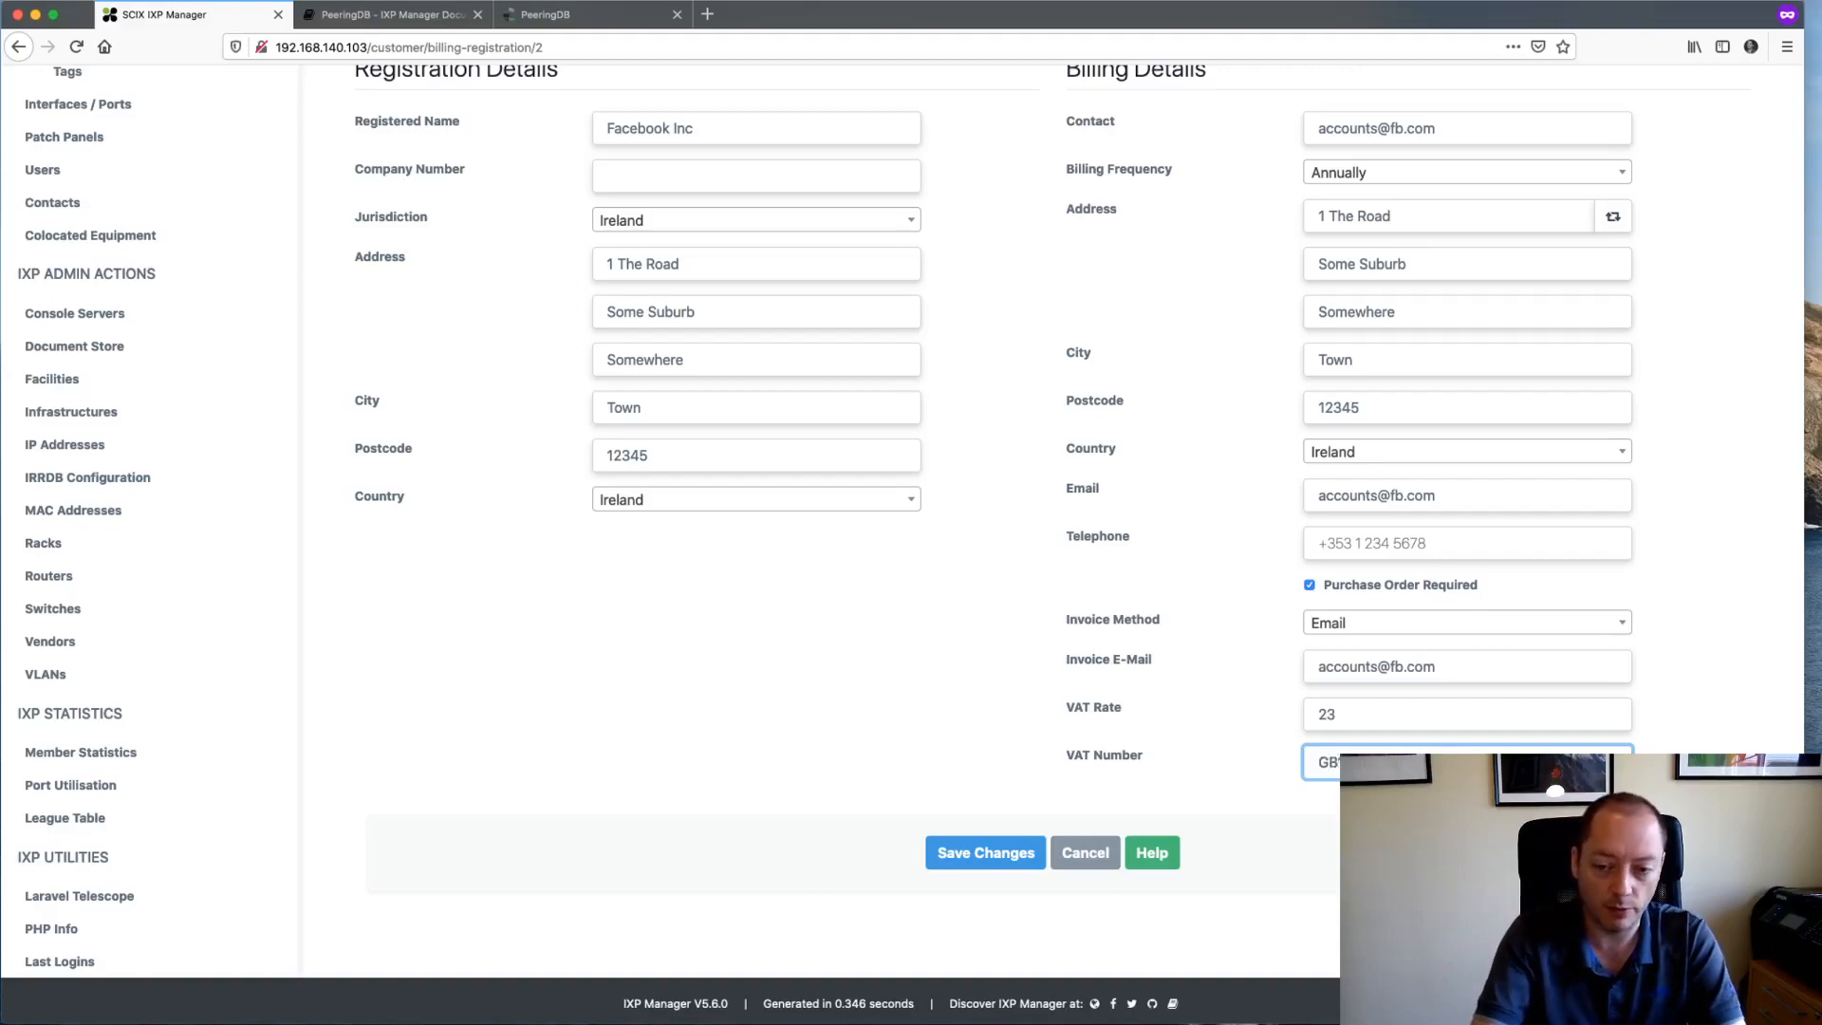
scroll(1212, 686, "up", 3)
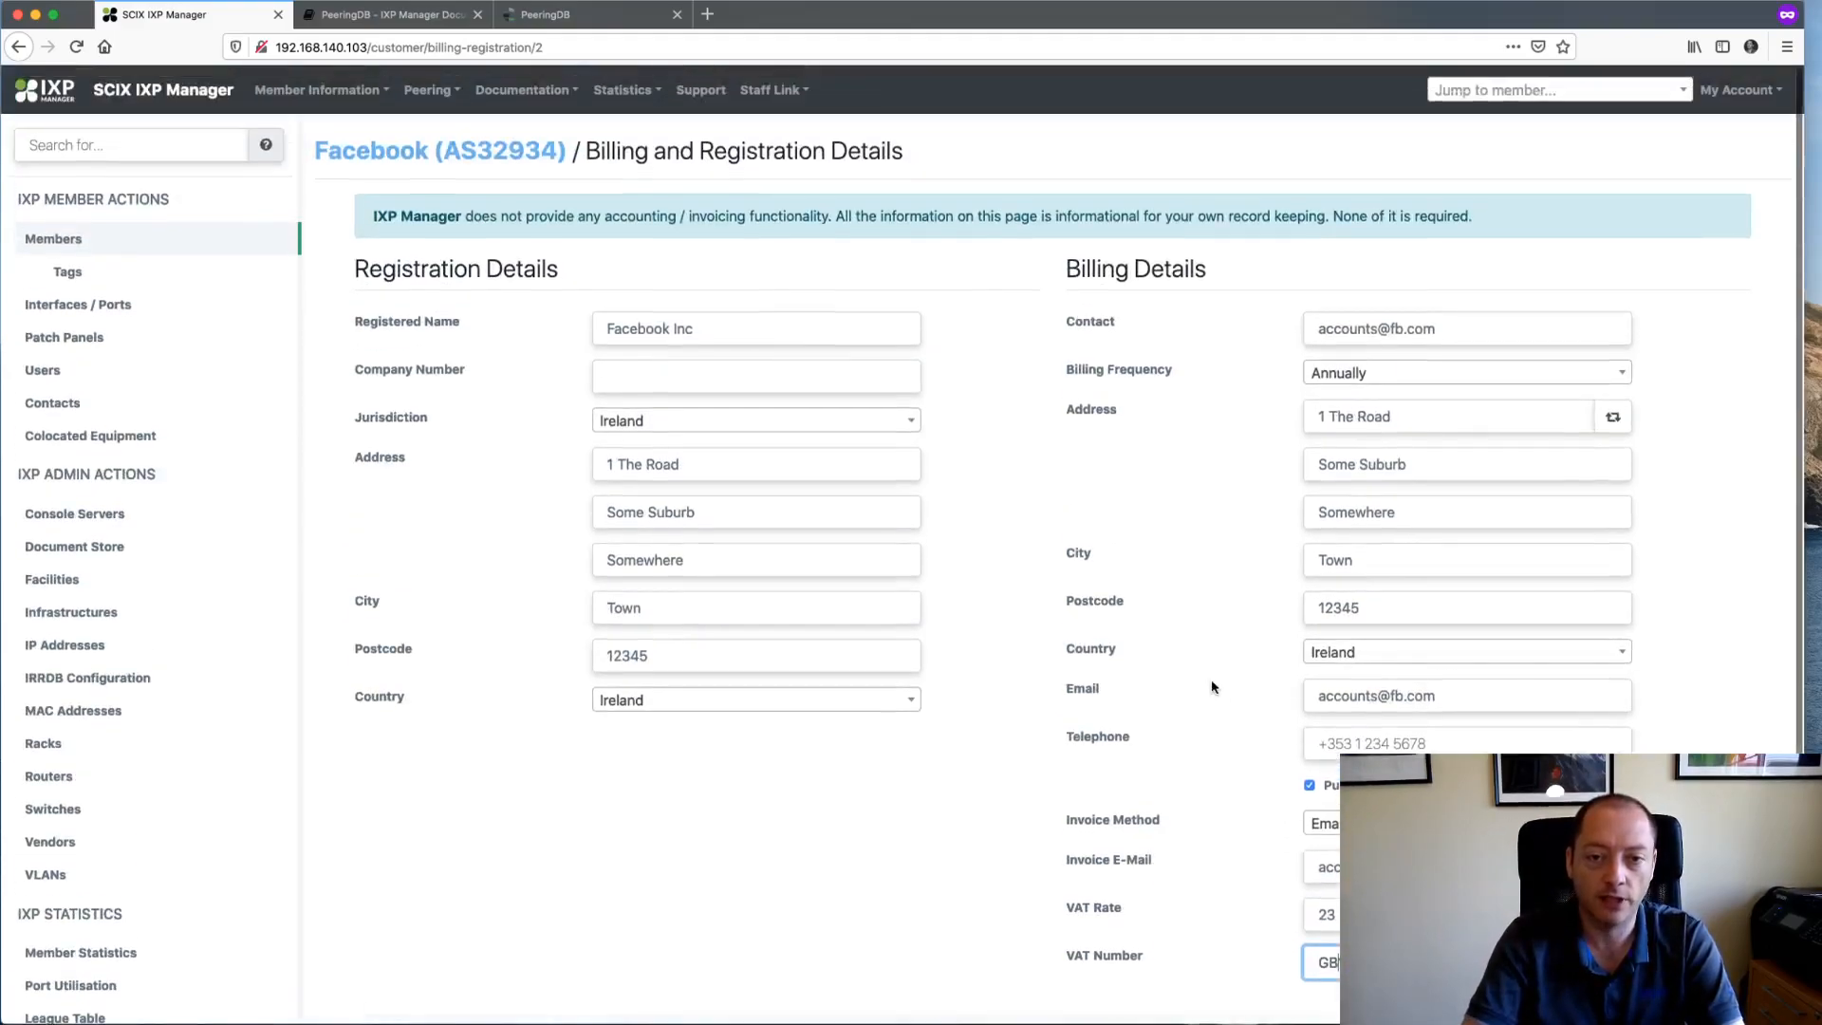
scroll(1213, 686, "down", 3)
- Save Facebook's billing and registration details and return to its overview
left_click(982, 887)
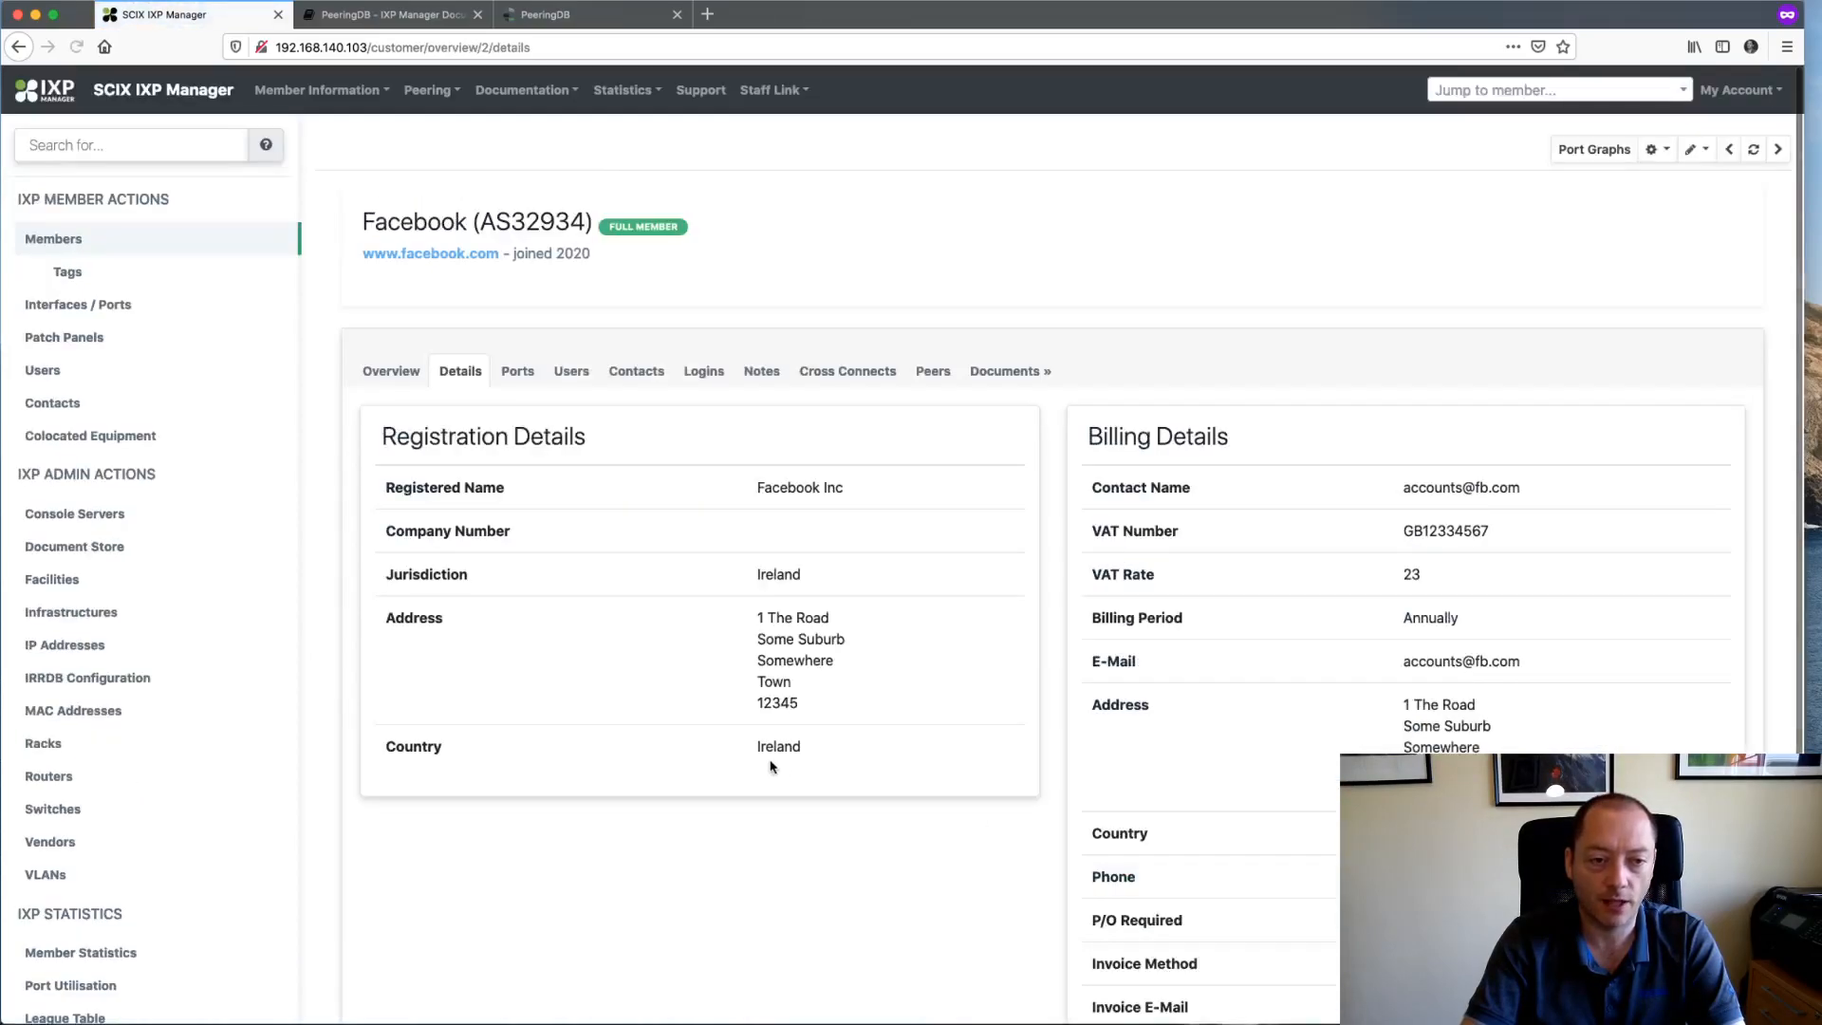
scroll(882, 797, "down", 3)
scroll(907, 792, "up", 3)
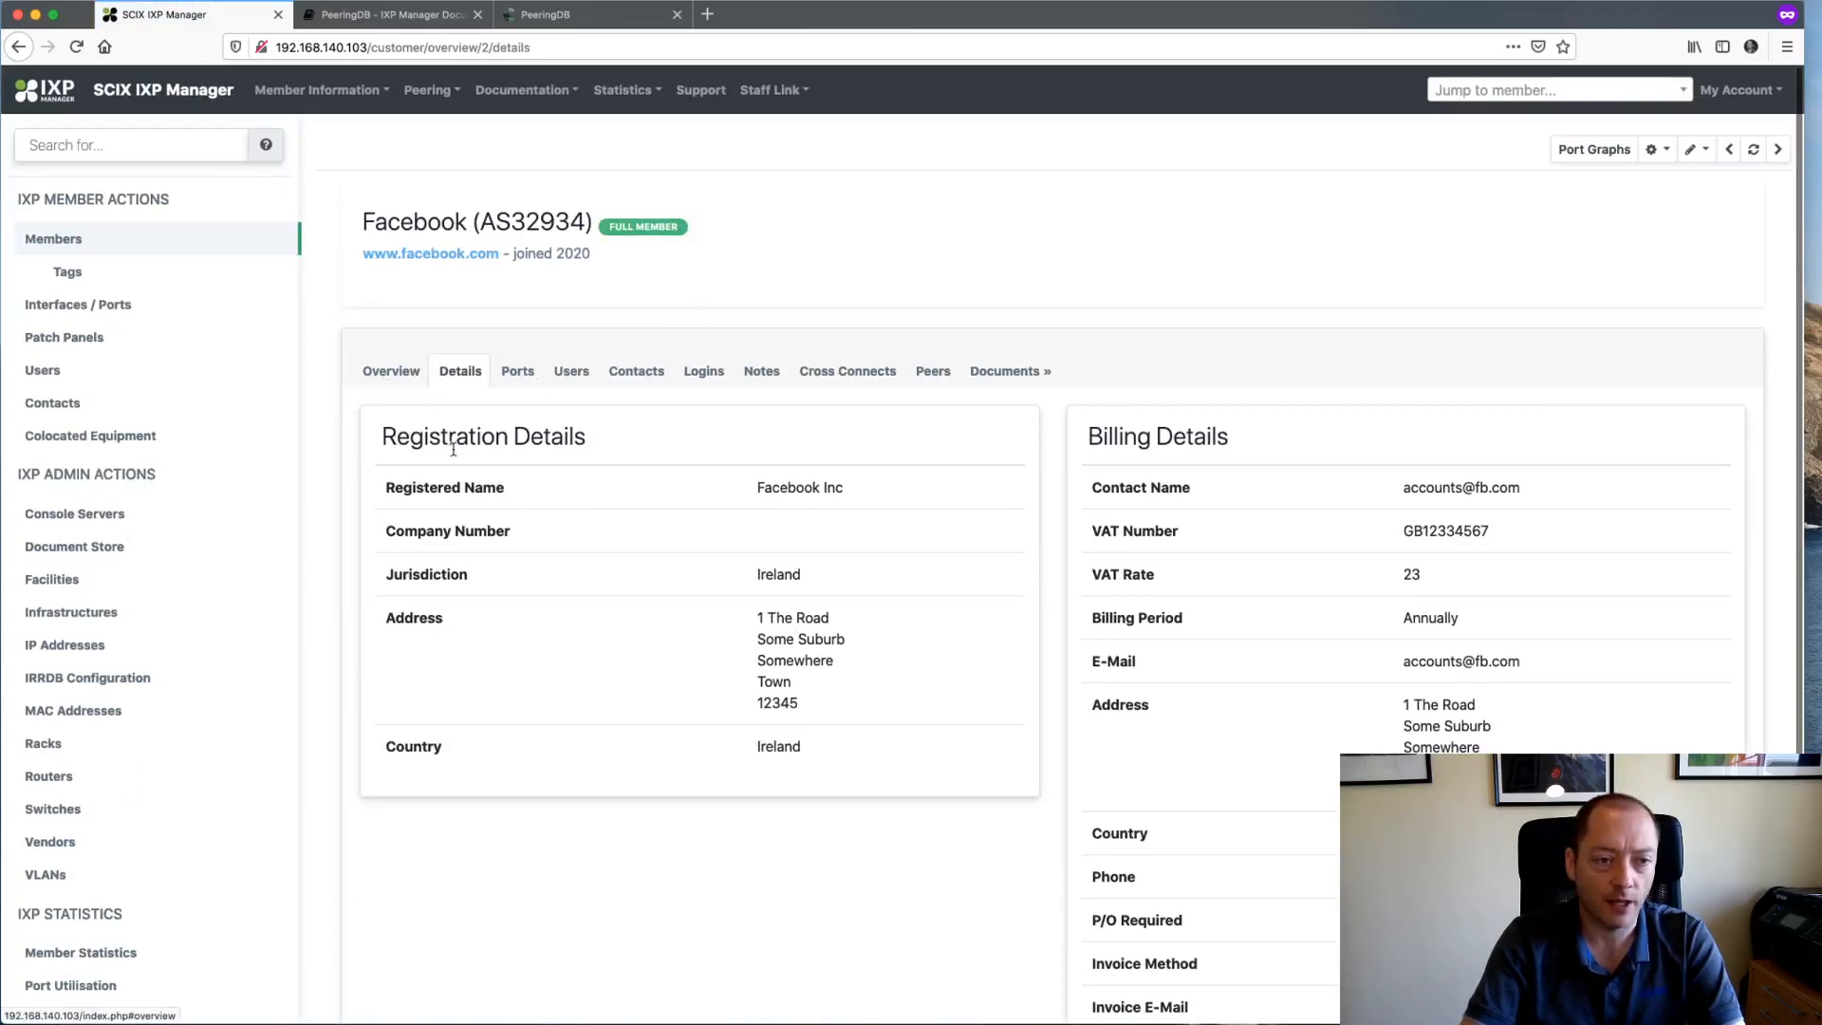
left_click(399, 377)
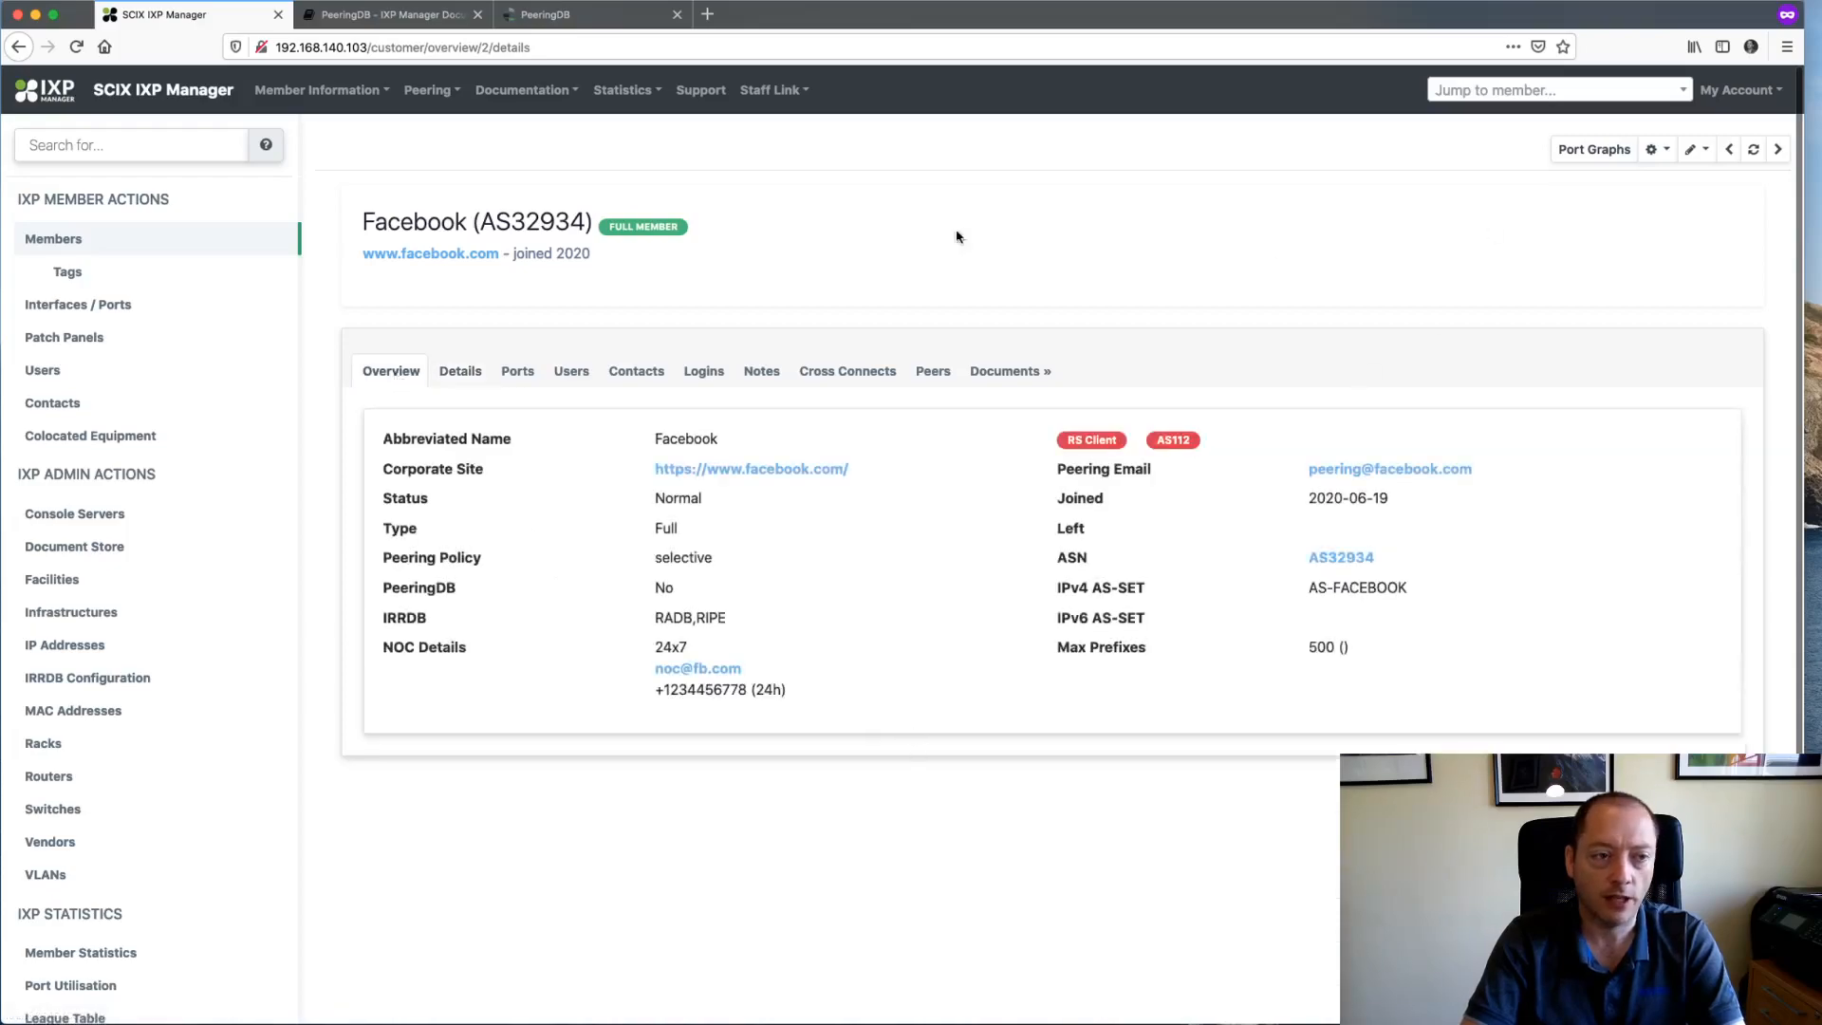
- Reopen Facebook from the Members list using Jump to member with 'fa'
left_click(72, 249)
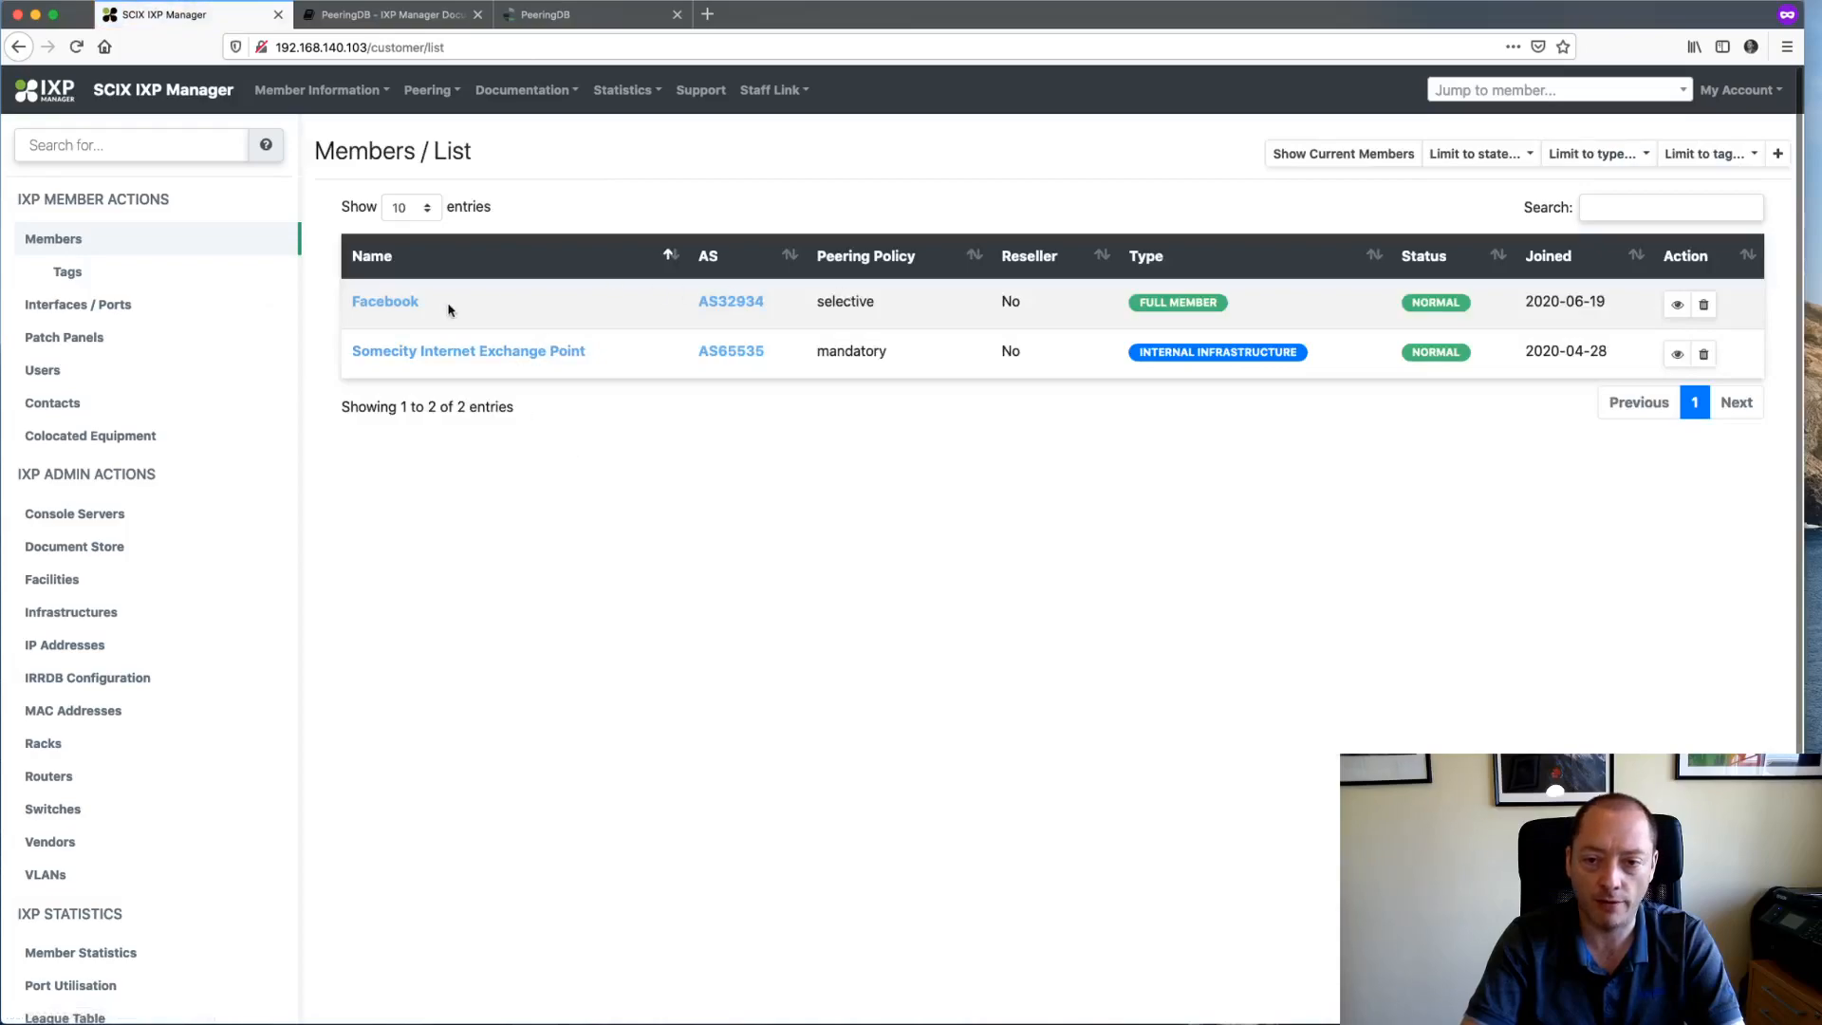
left_click(1470, 91)
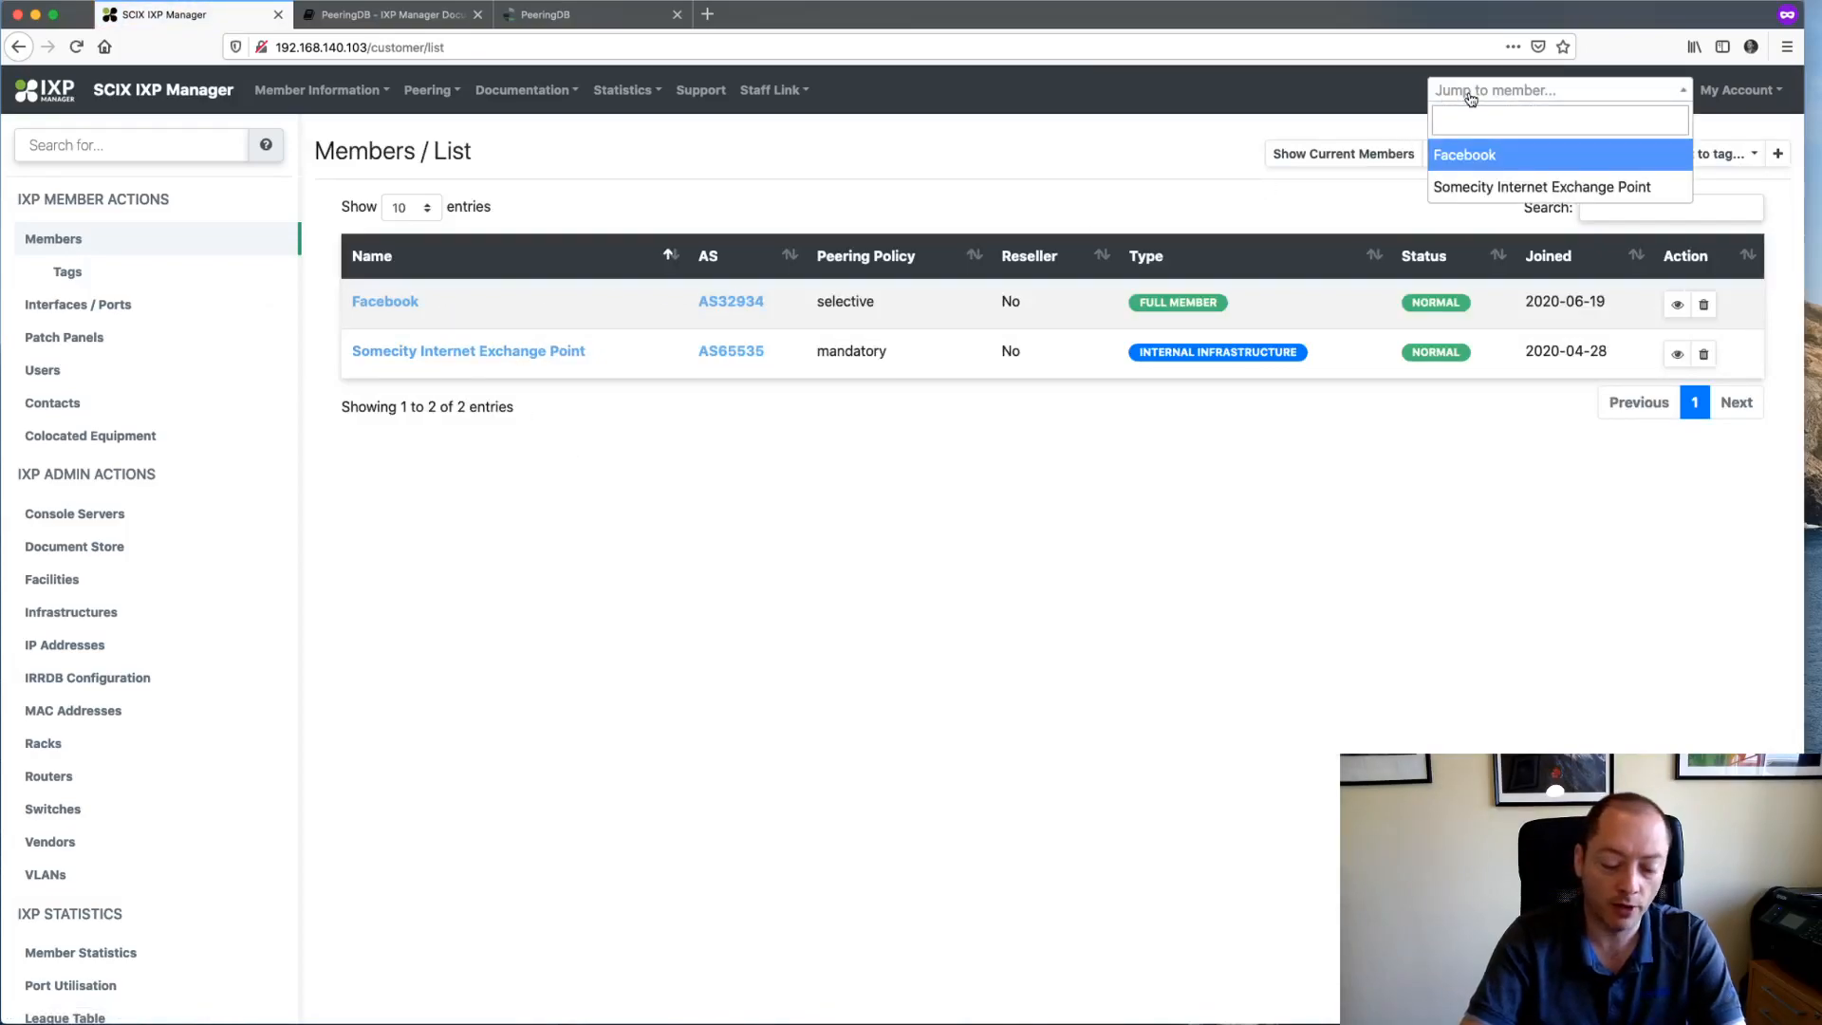
type("fac")
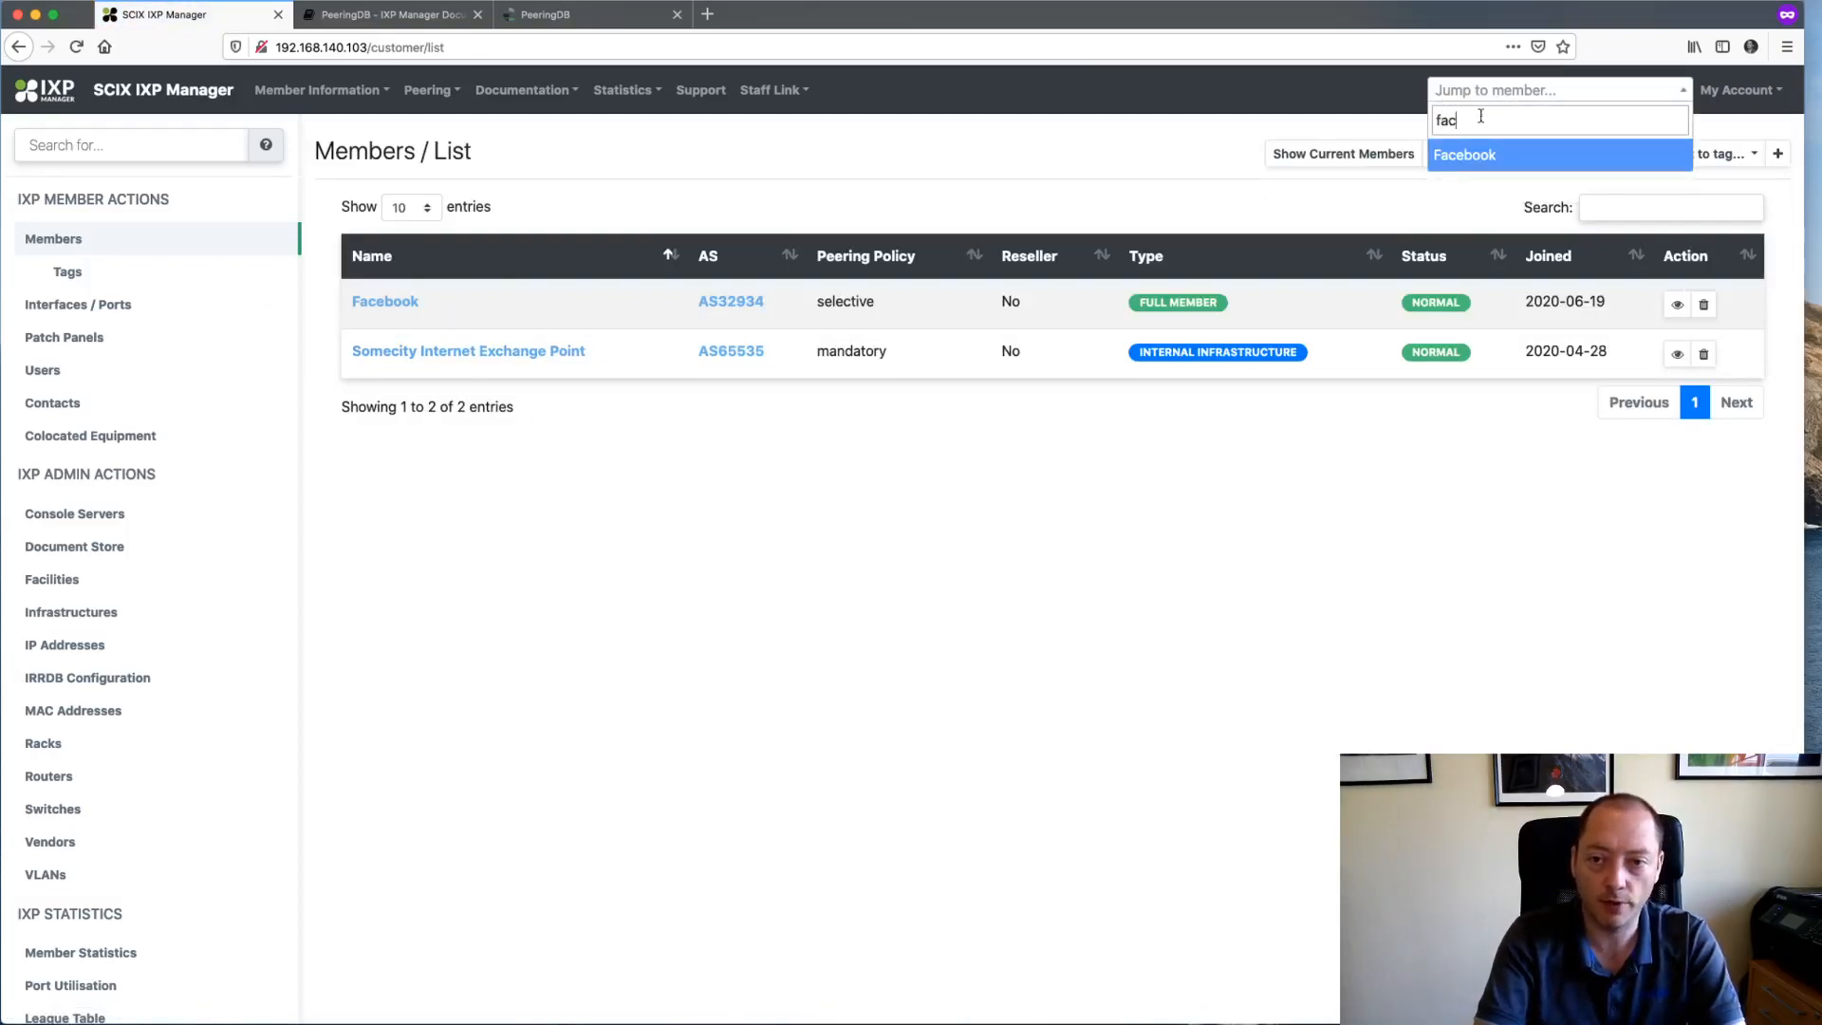
left_click(1482, 155)
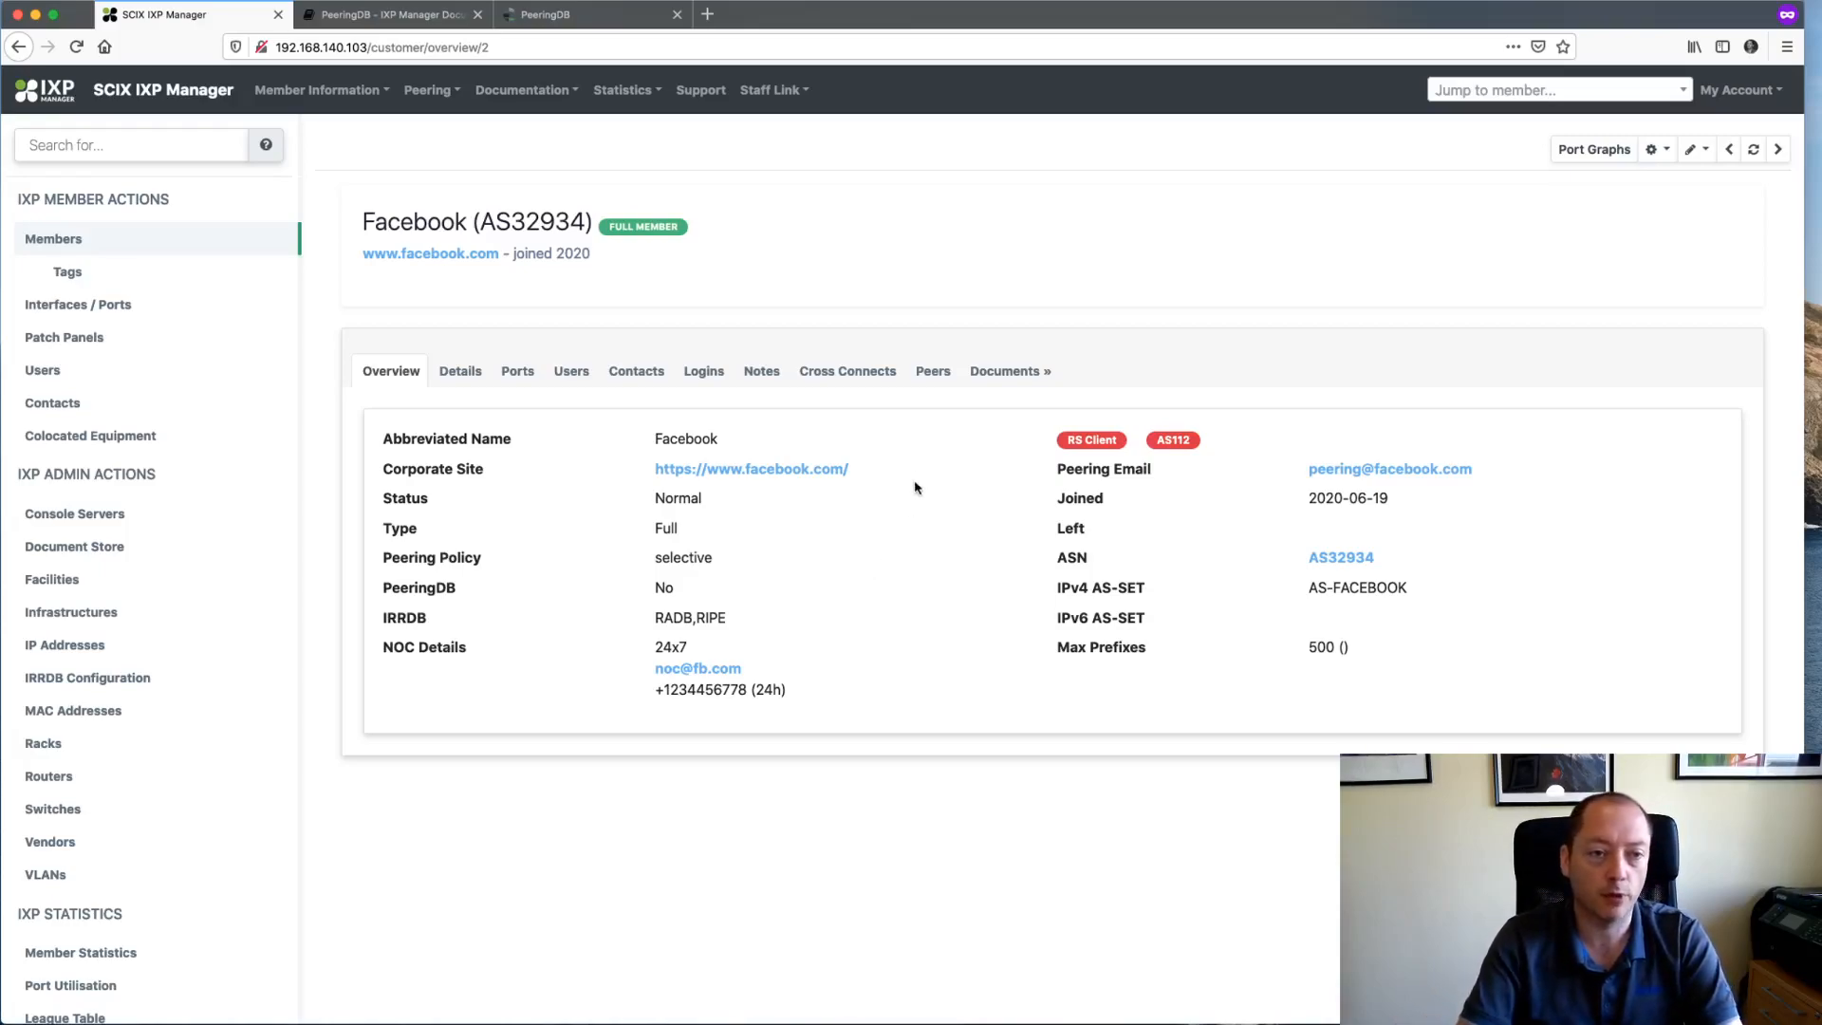
- Browse the gear and pencil menus looking for a logo option, then switch to the terminal
left_click(1668, 151)
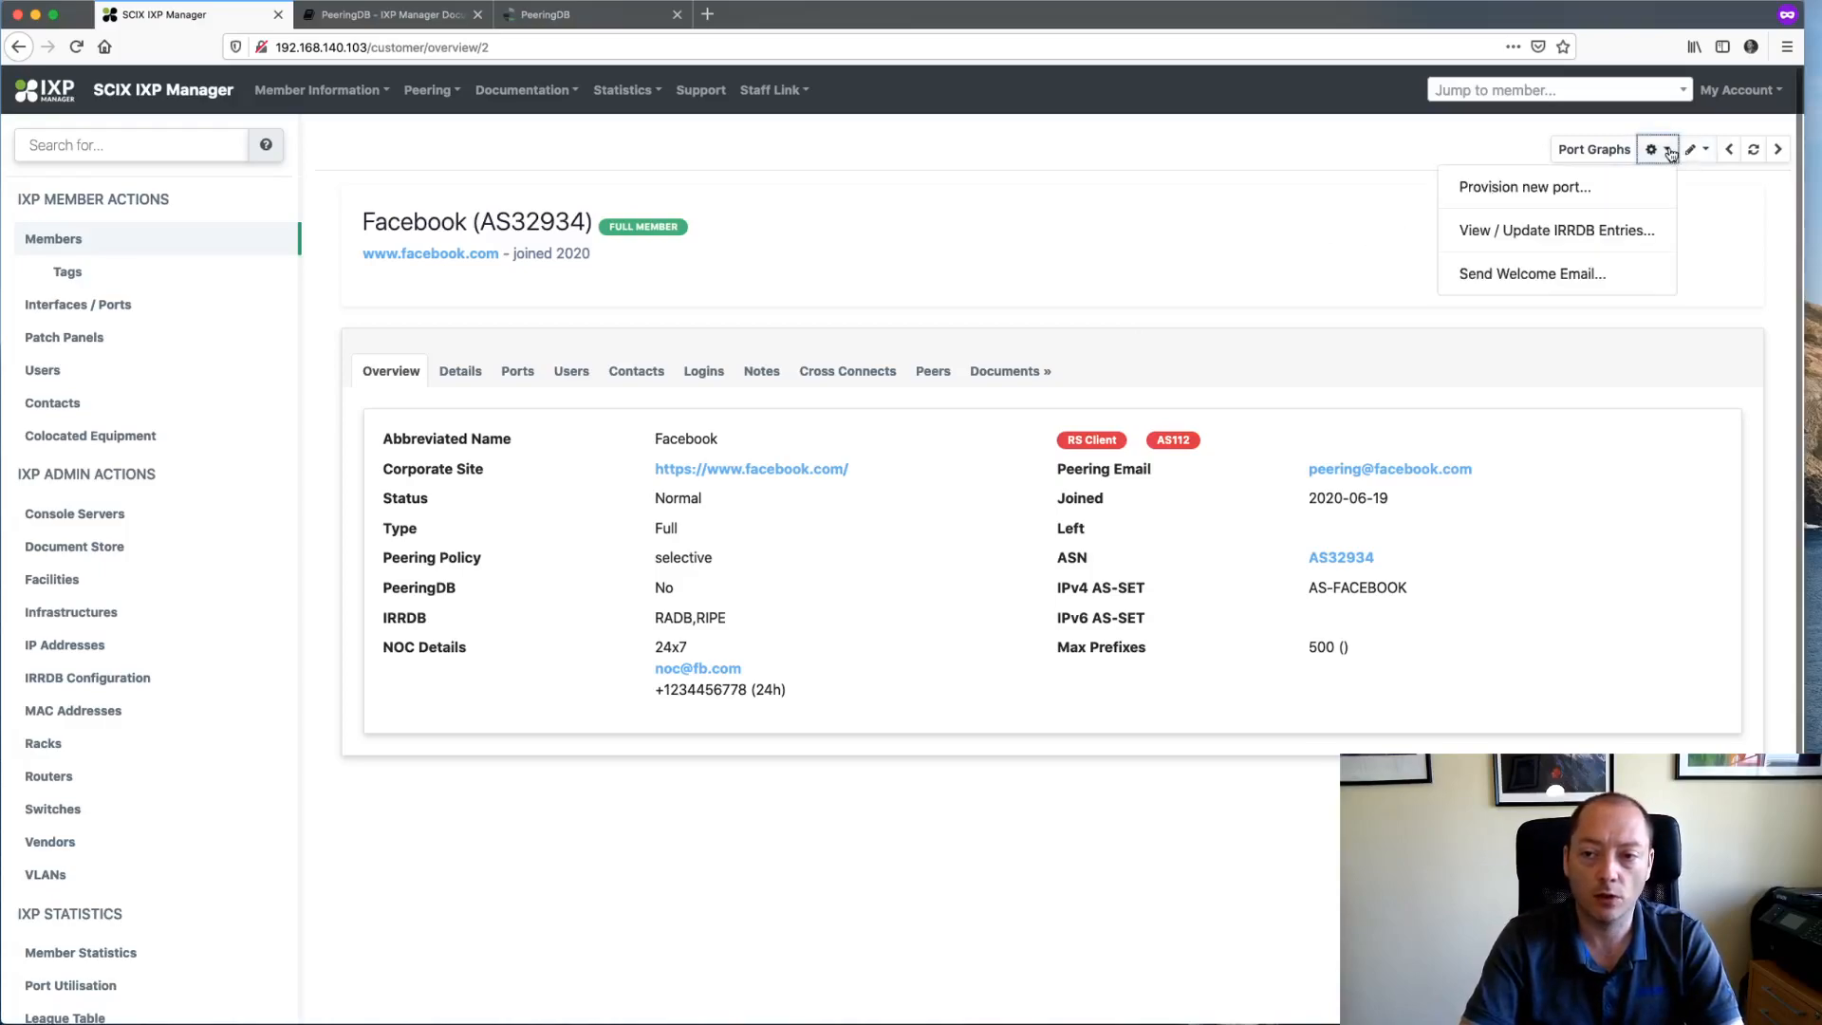
left_click(1690, 152)
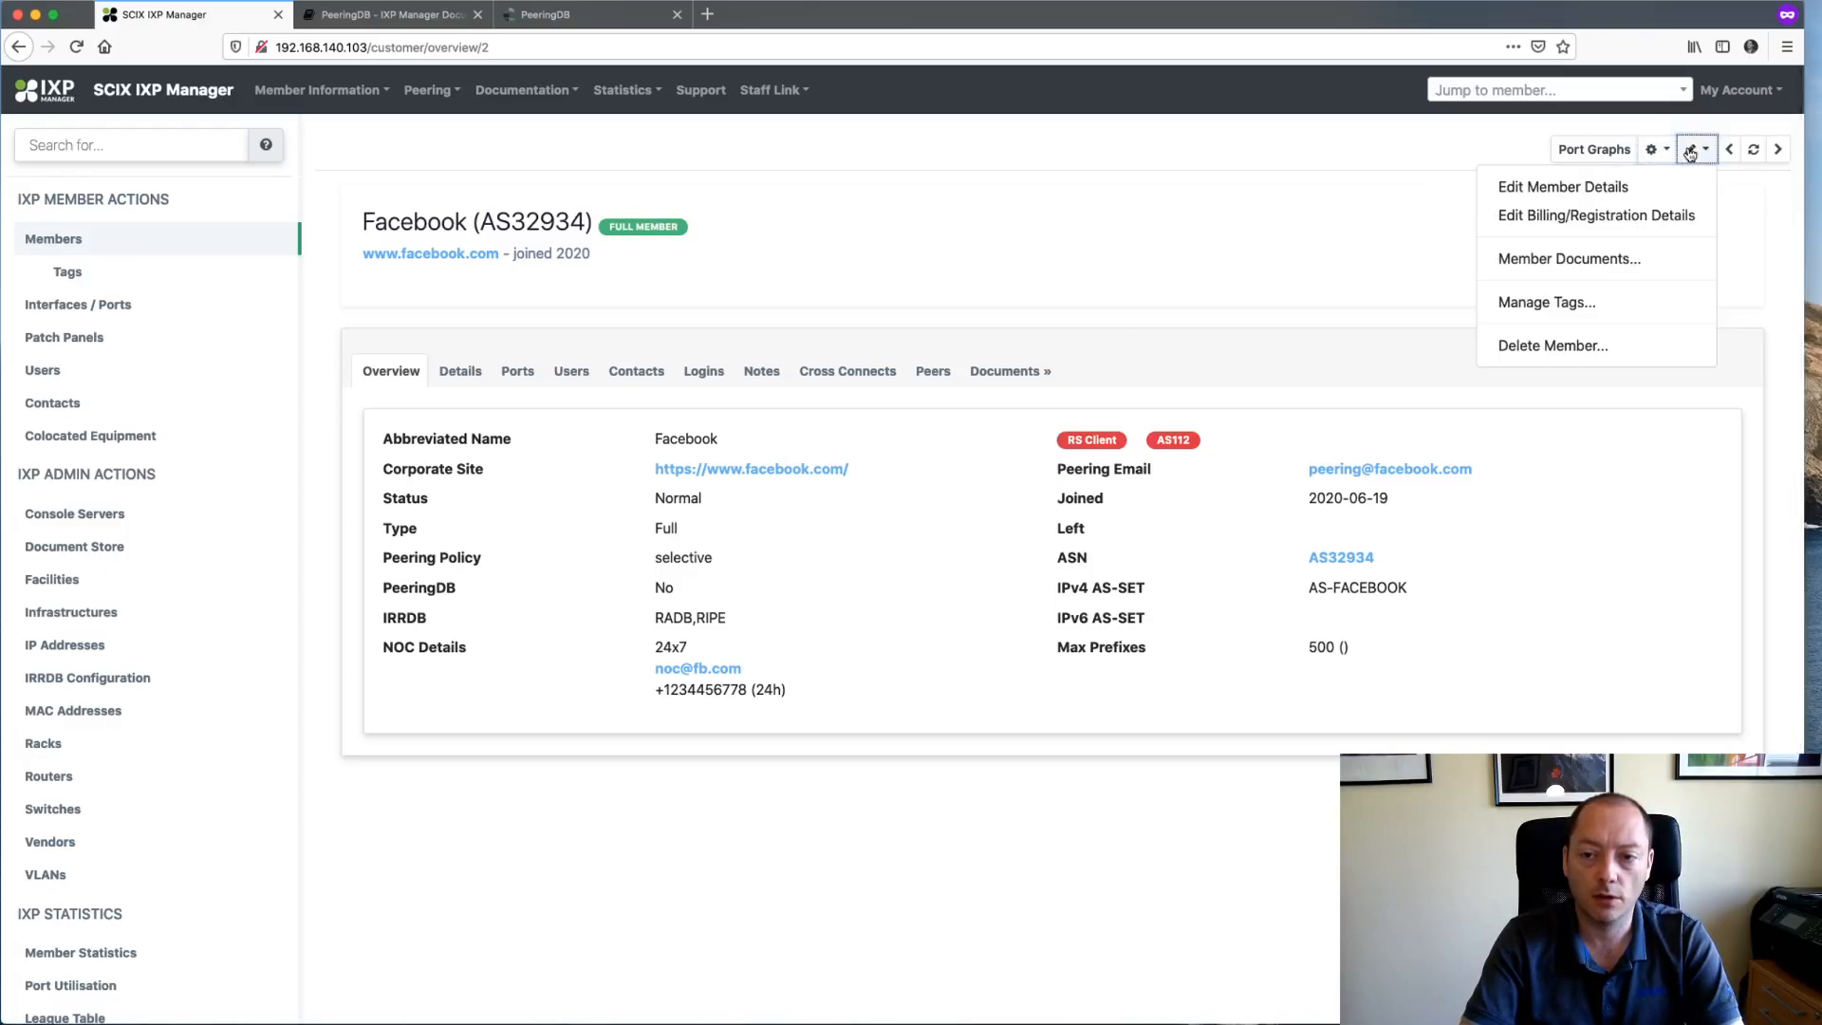
left_click(1658, 151)
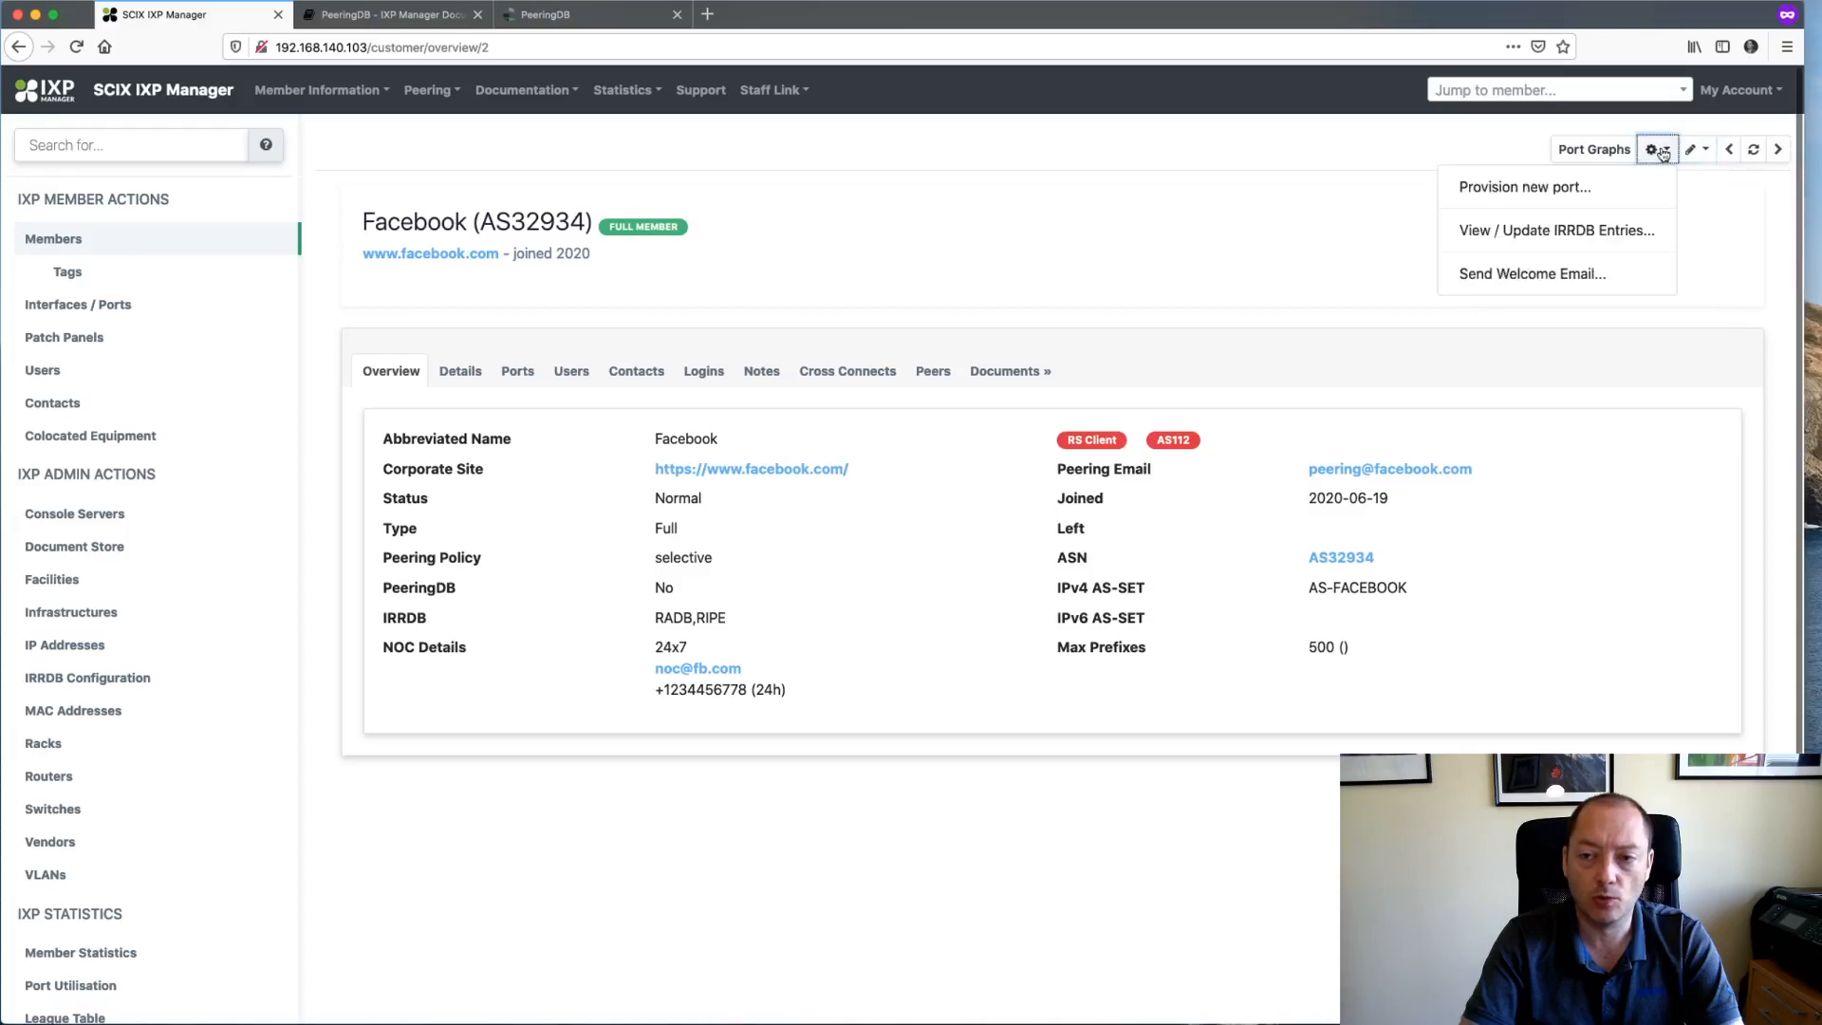
left_click(1690, 152)
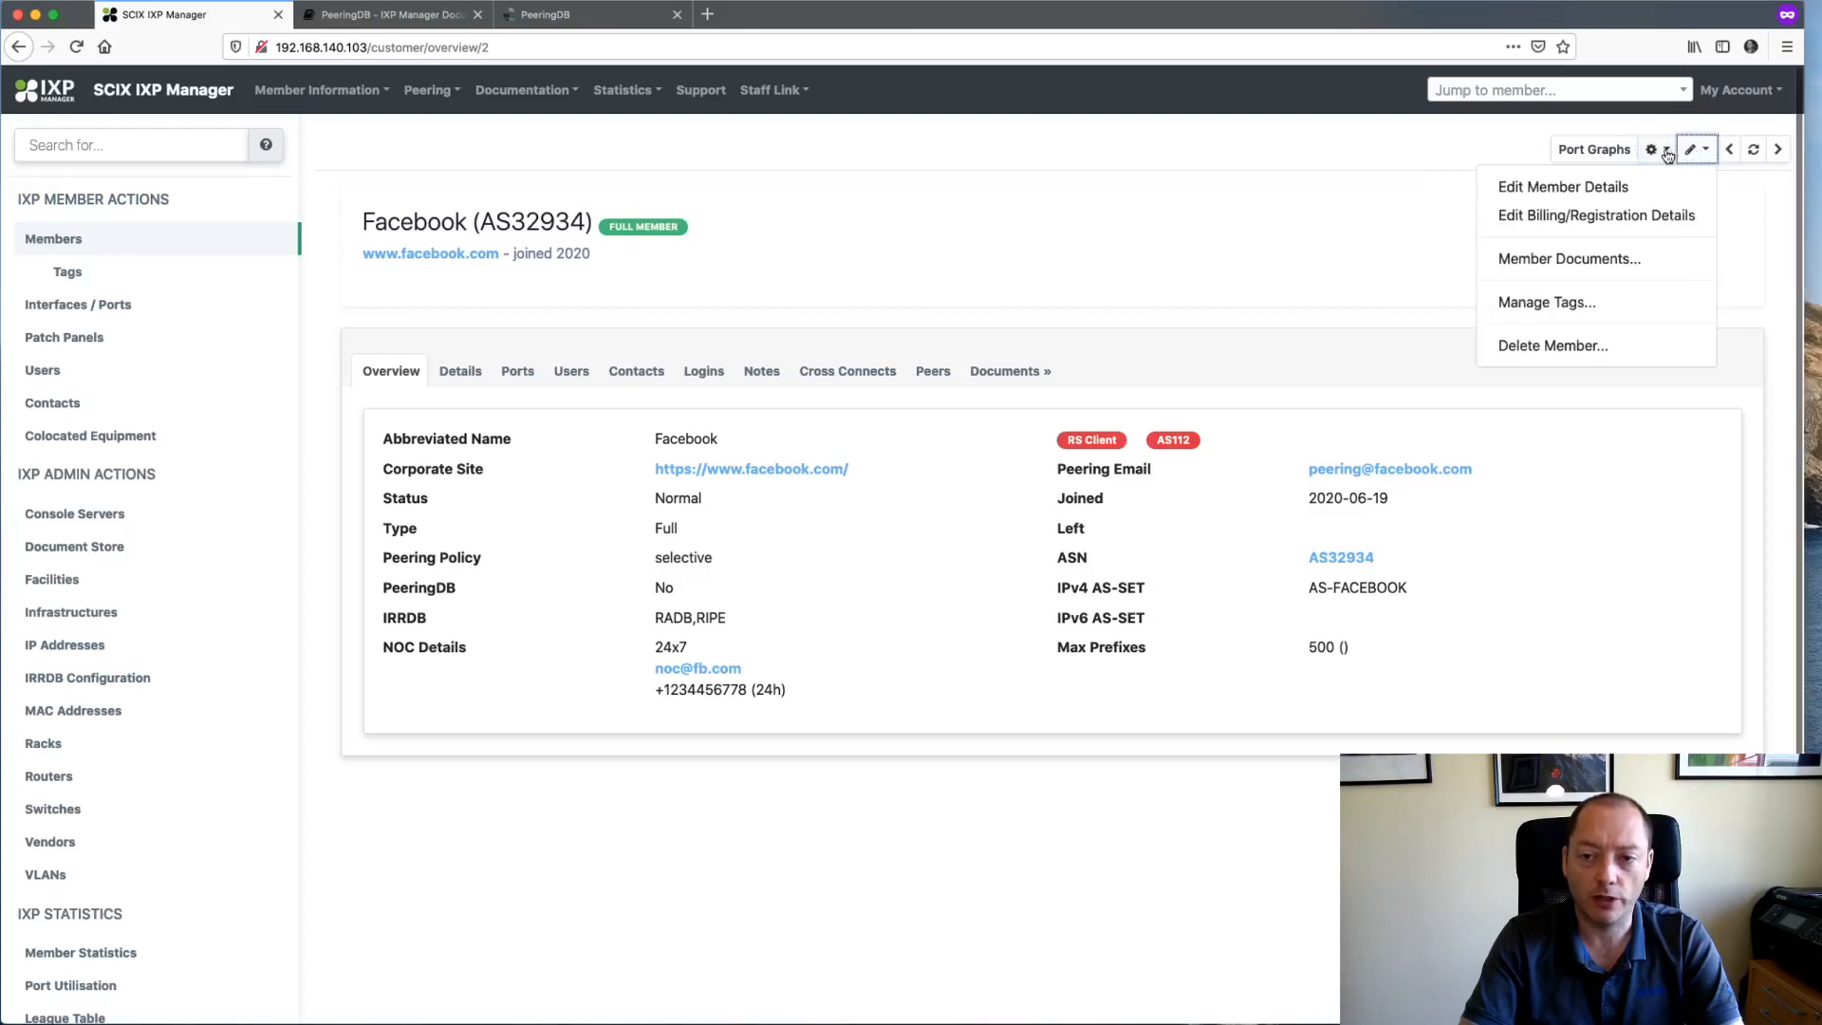
left_click(1277, 175)
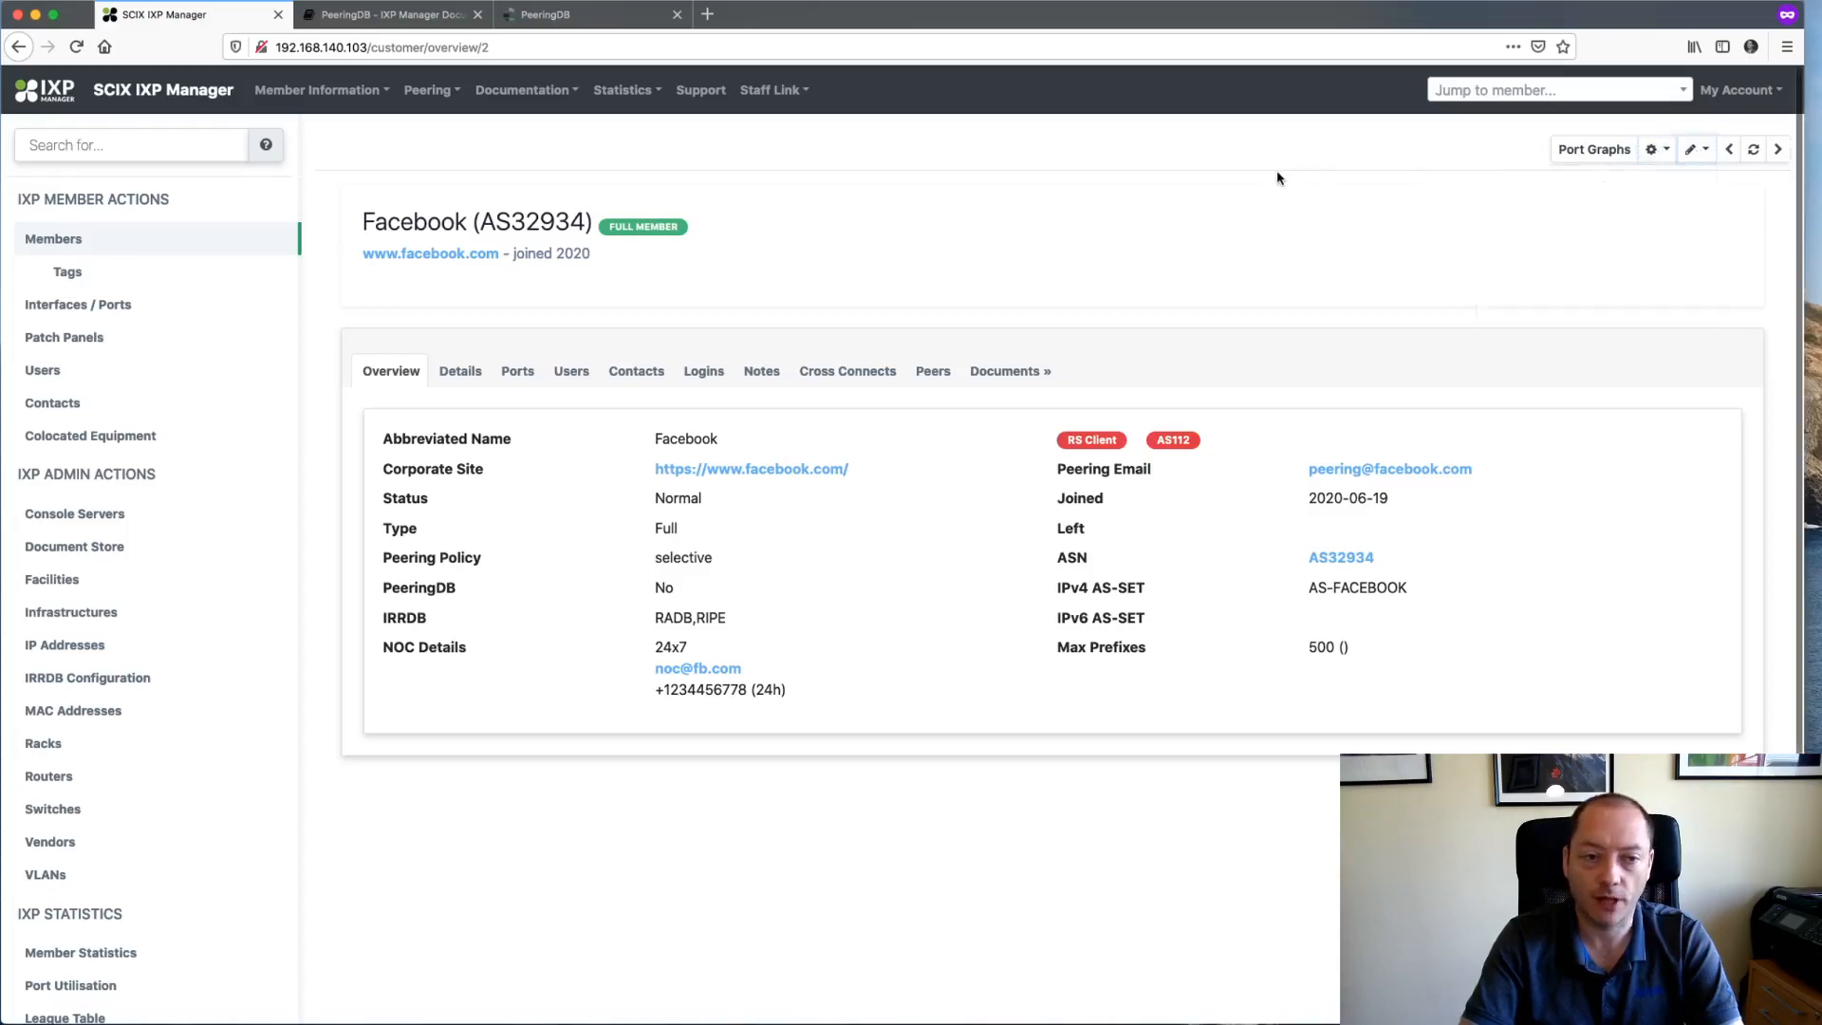
key("super+Tab")
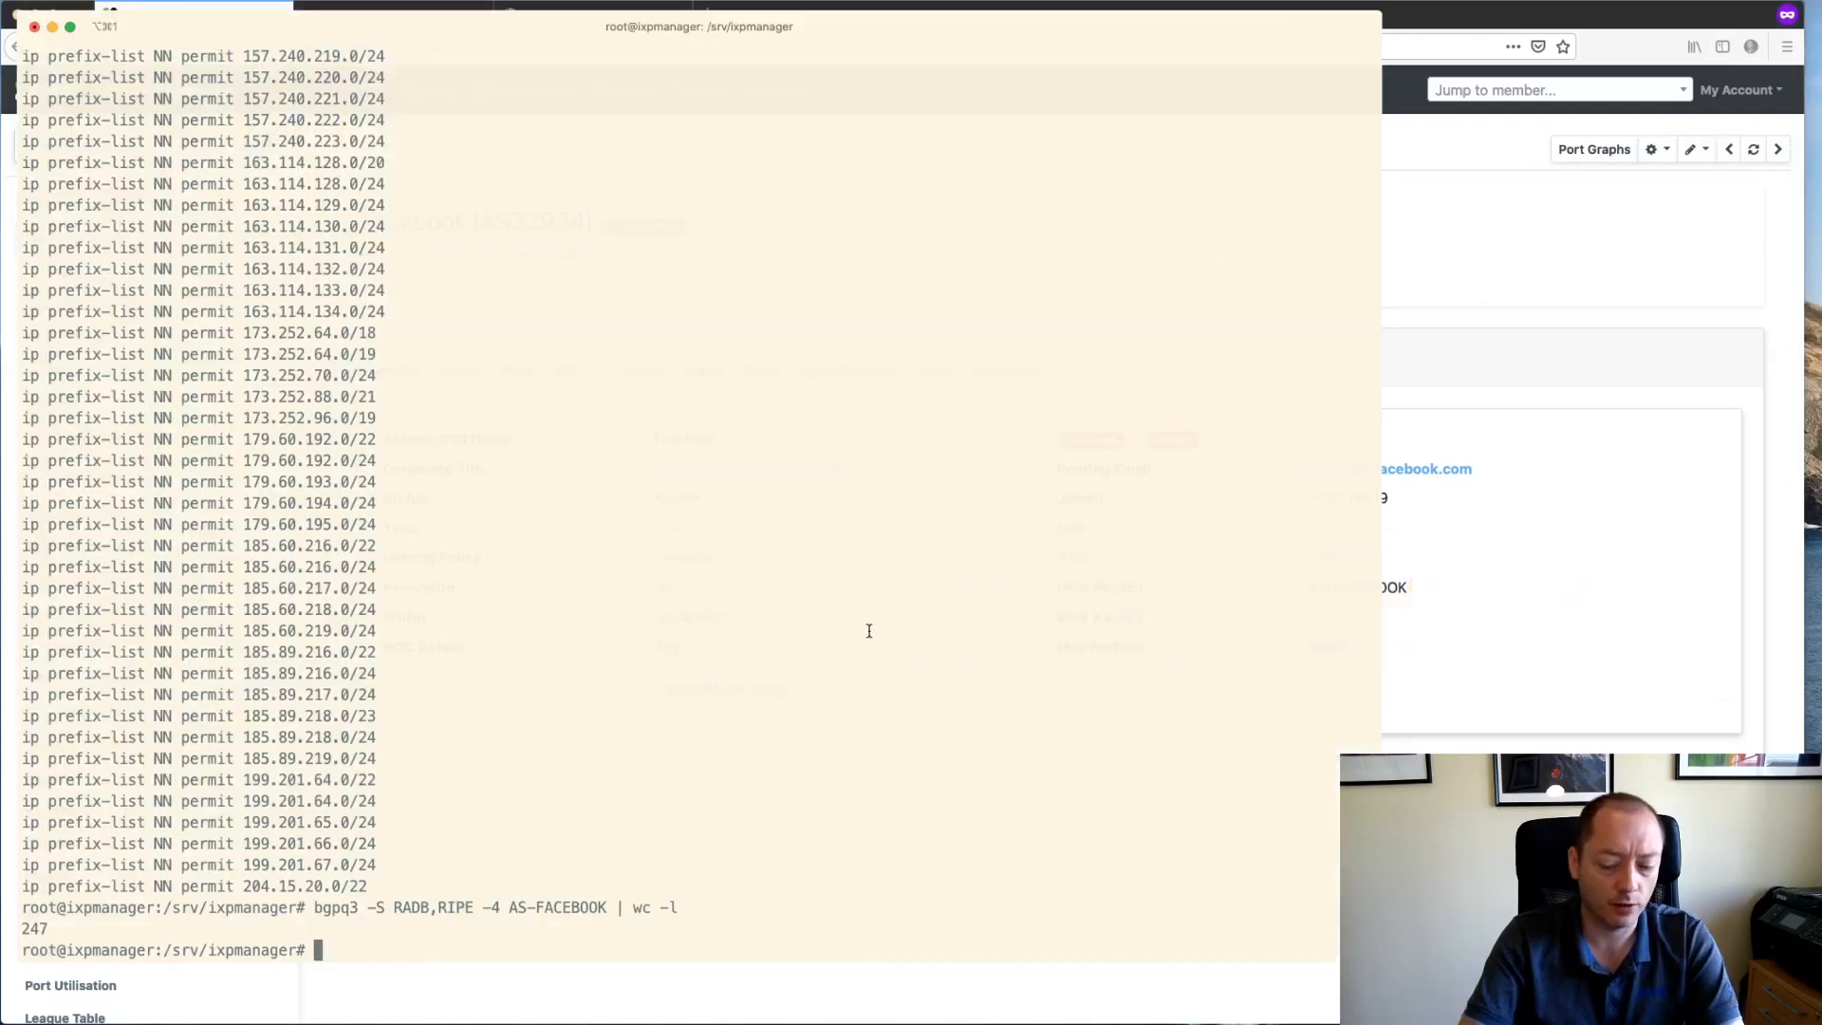
- Open .env.example in the joe editor
key("Return")
key("Return")
type("joe .env.example")
key("Return")
scroll(664, 503, "down", 10)
scroll(664, 503, "up", 15)
- Find the logo setting, fix its comment to 'enable', copy IXP_FE_FRONTEND_DISABLED_LOGO=false, and quit
key("ctrl+k")
type("uflogo")
key("Return")
key("Return")
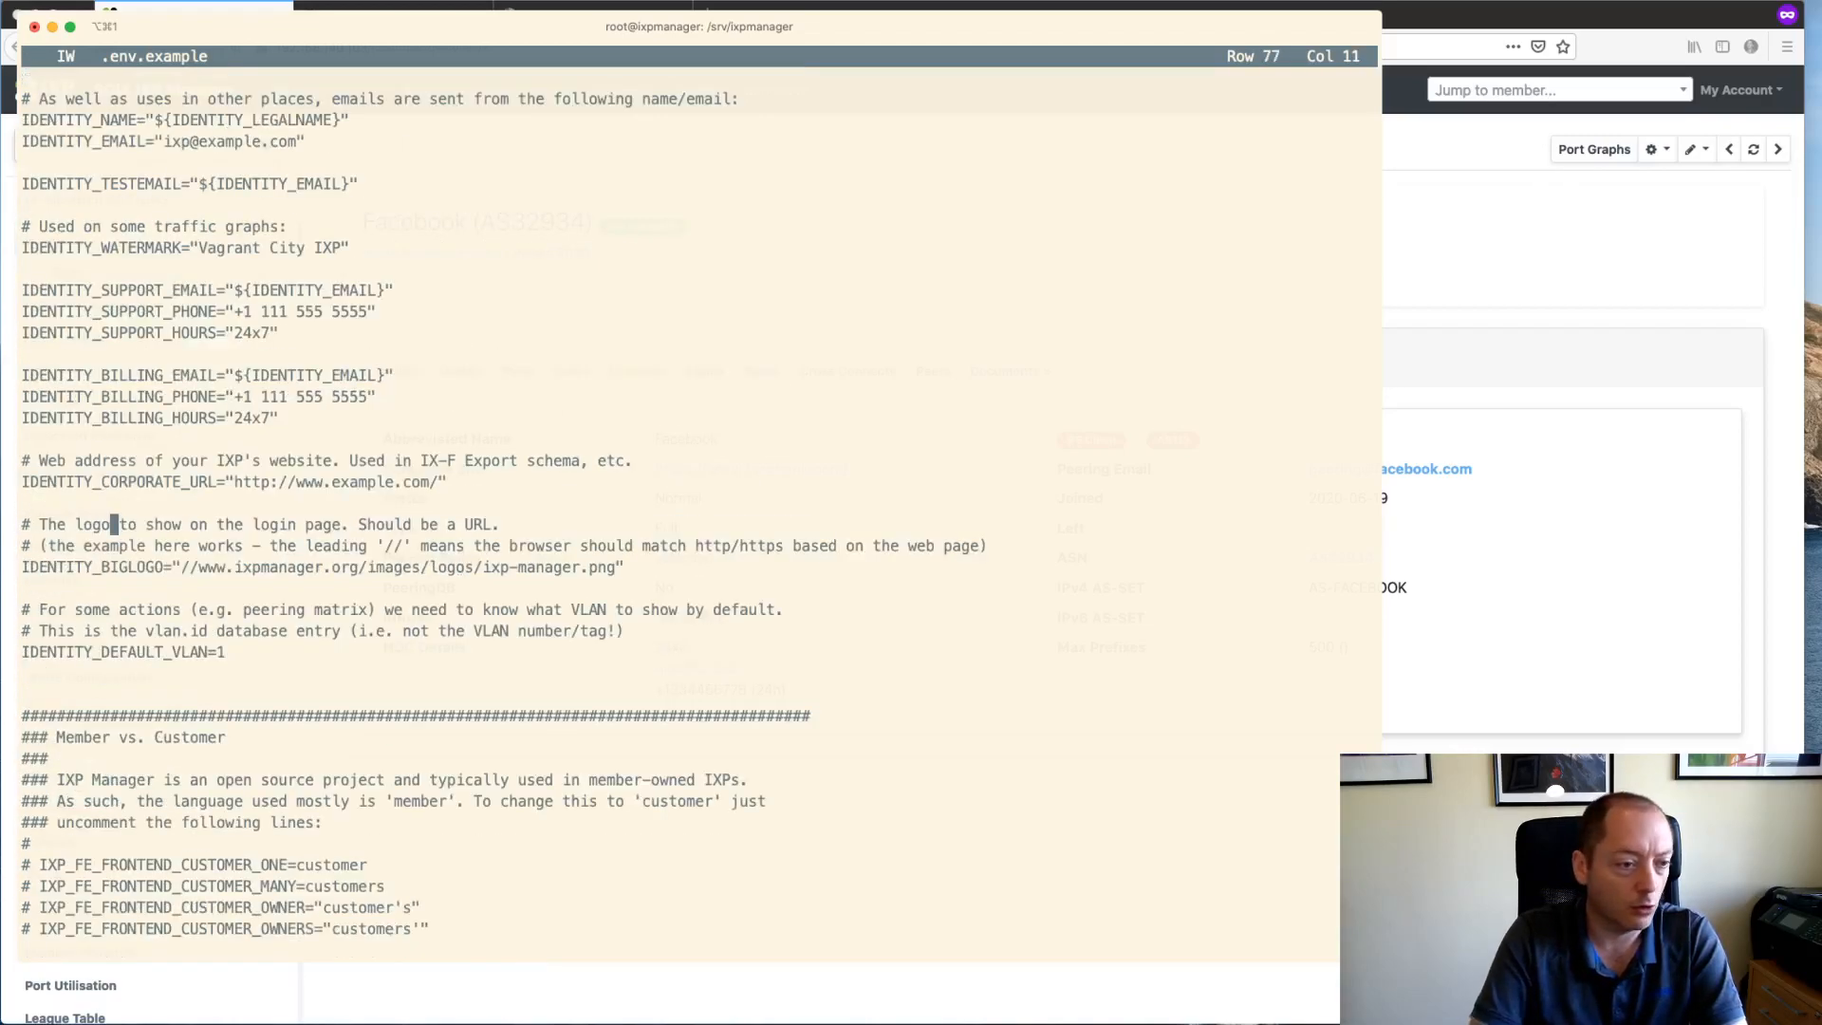
key("ctrl+l")
key("ctrl+l")
key("ctrl+l")
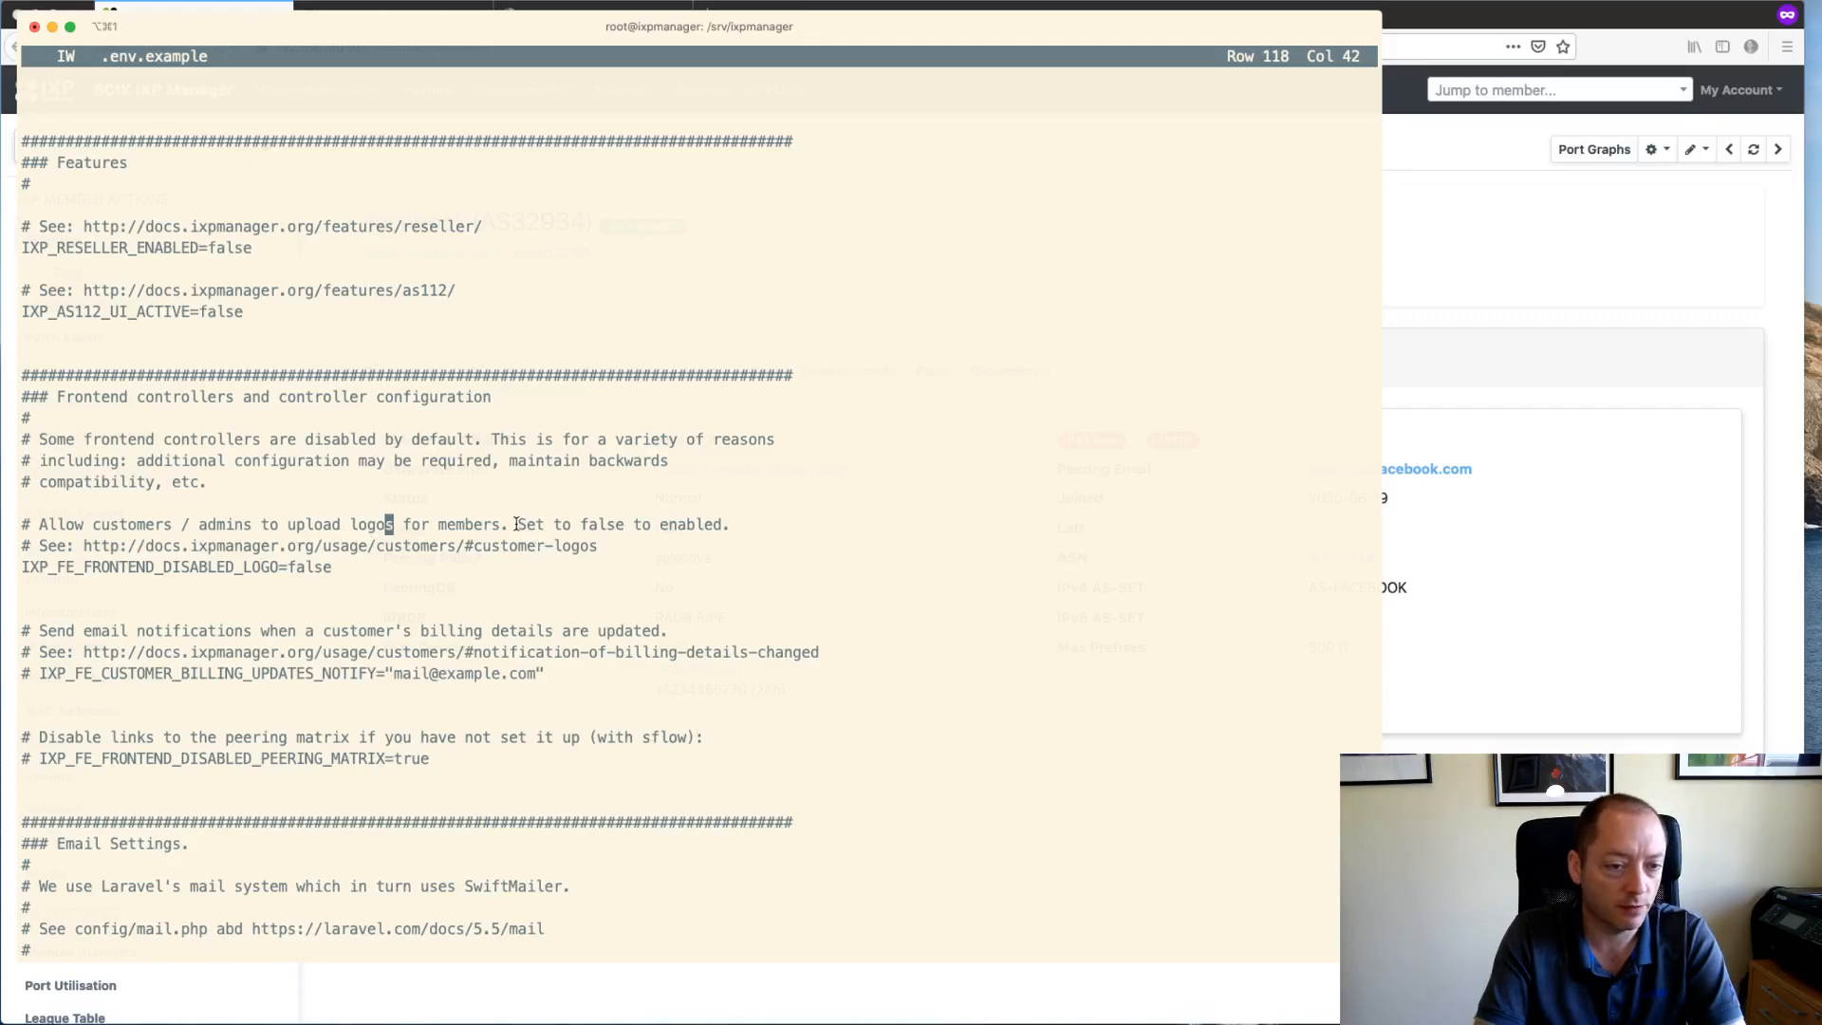
key("End")
key("Left")
key("BackSpace")
key("Down")
key("Down")
key("Home")
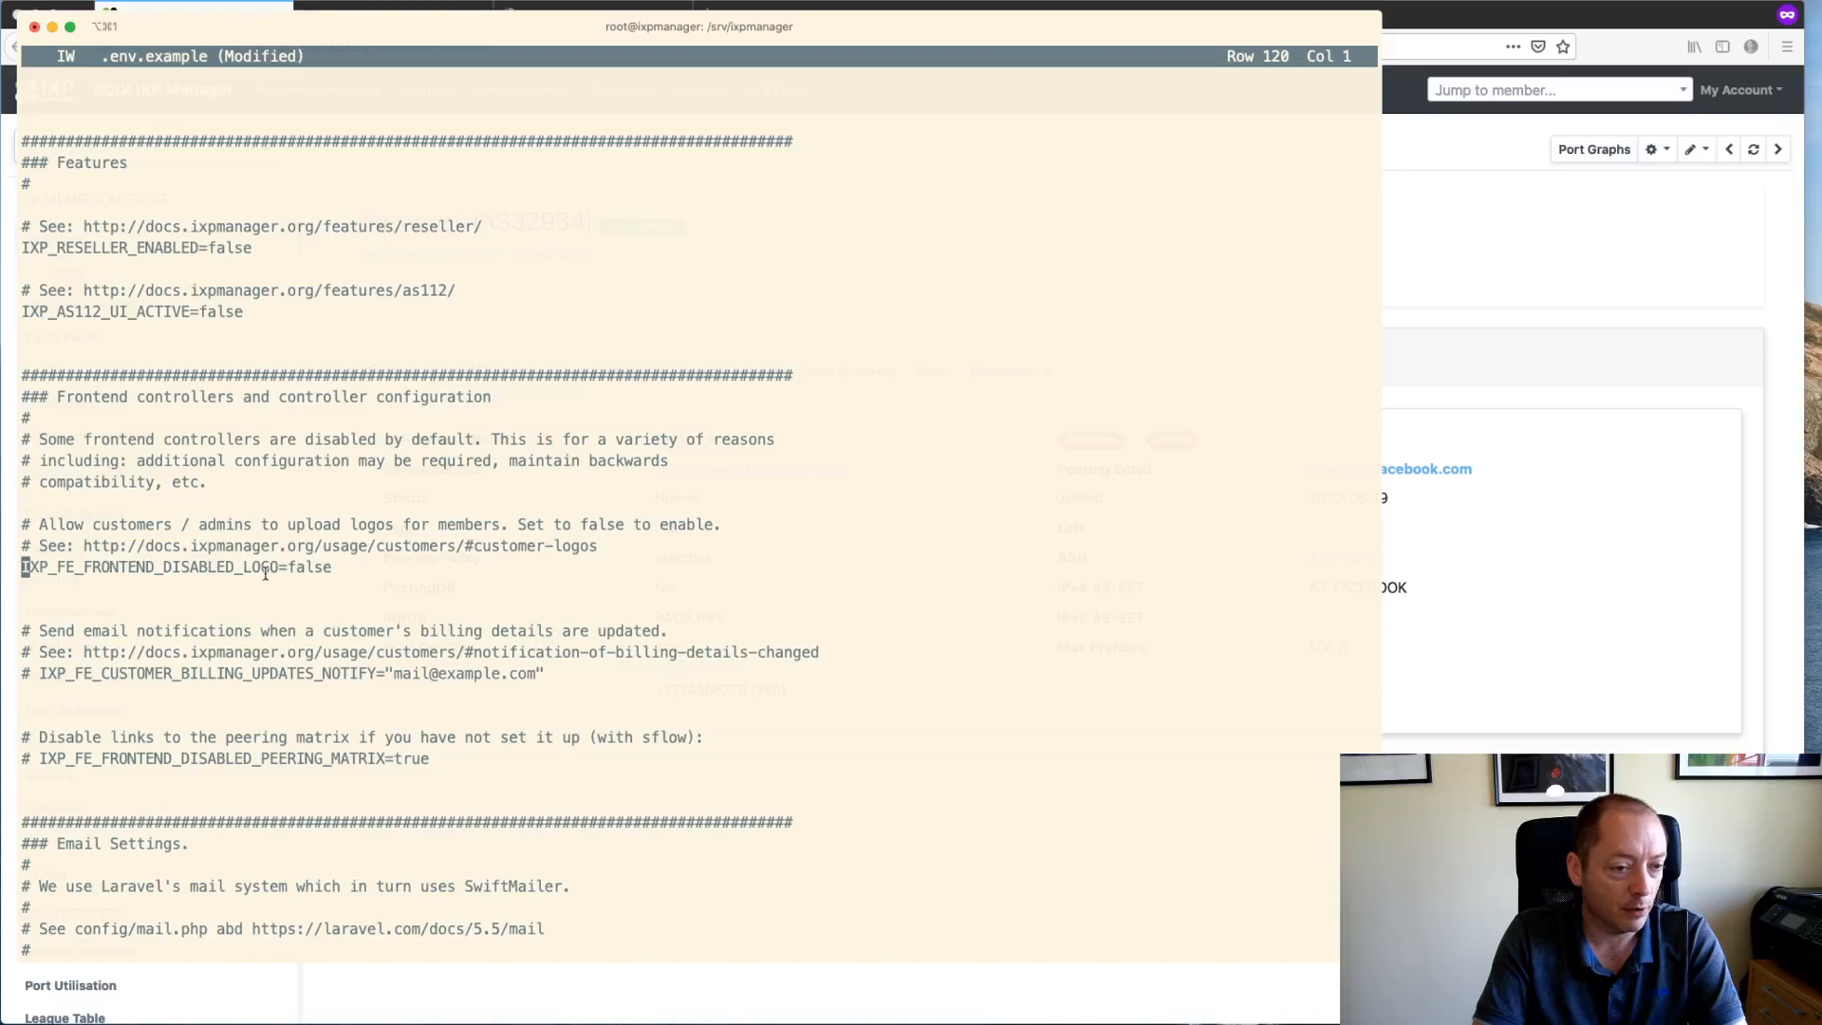
triple_click(223, 562)
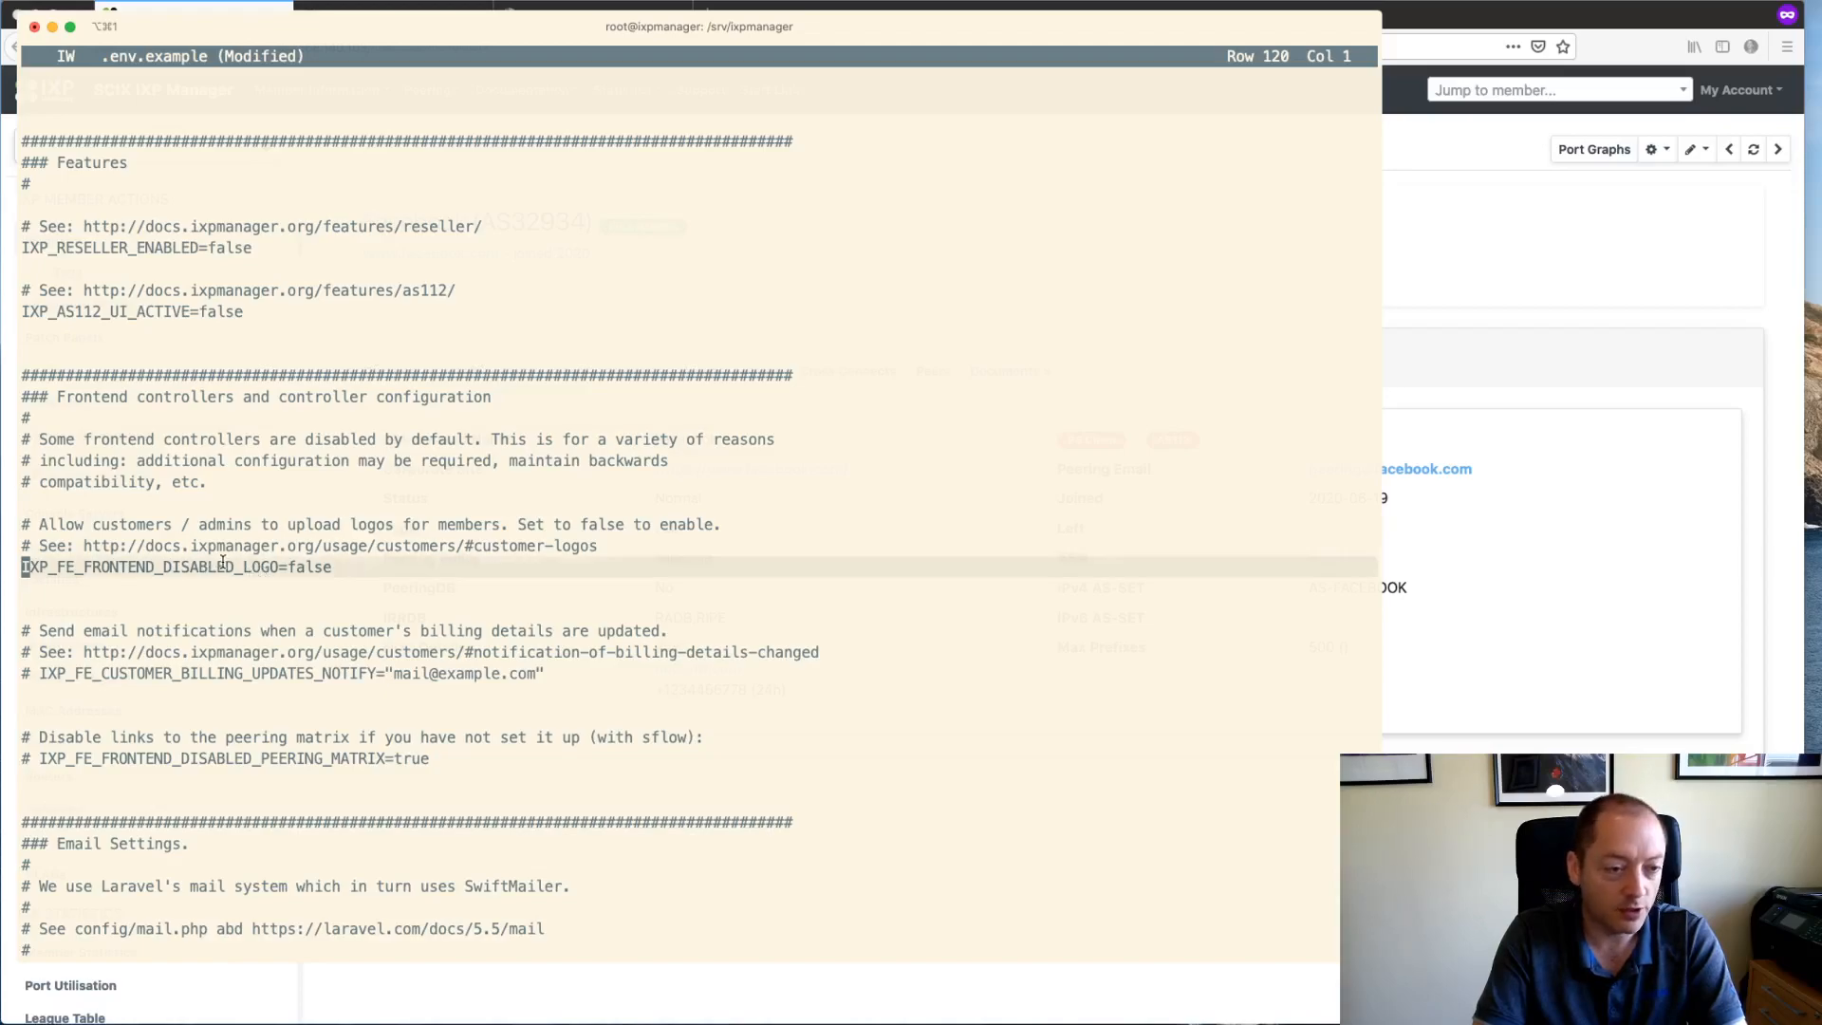
key("ctrl+c")
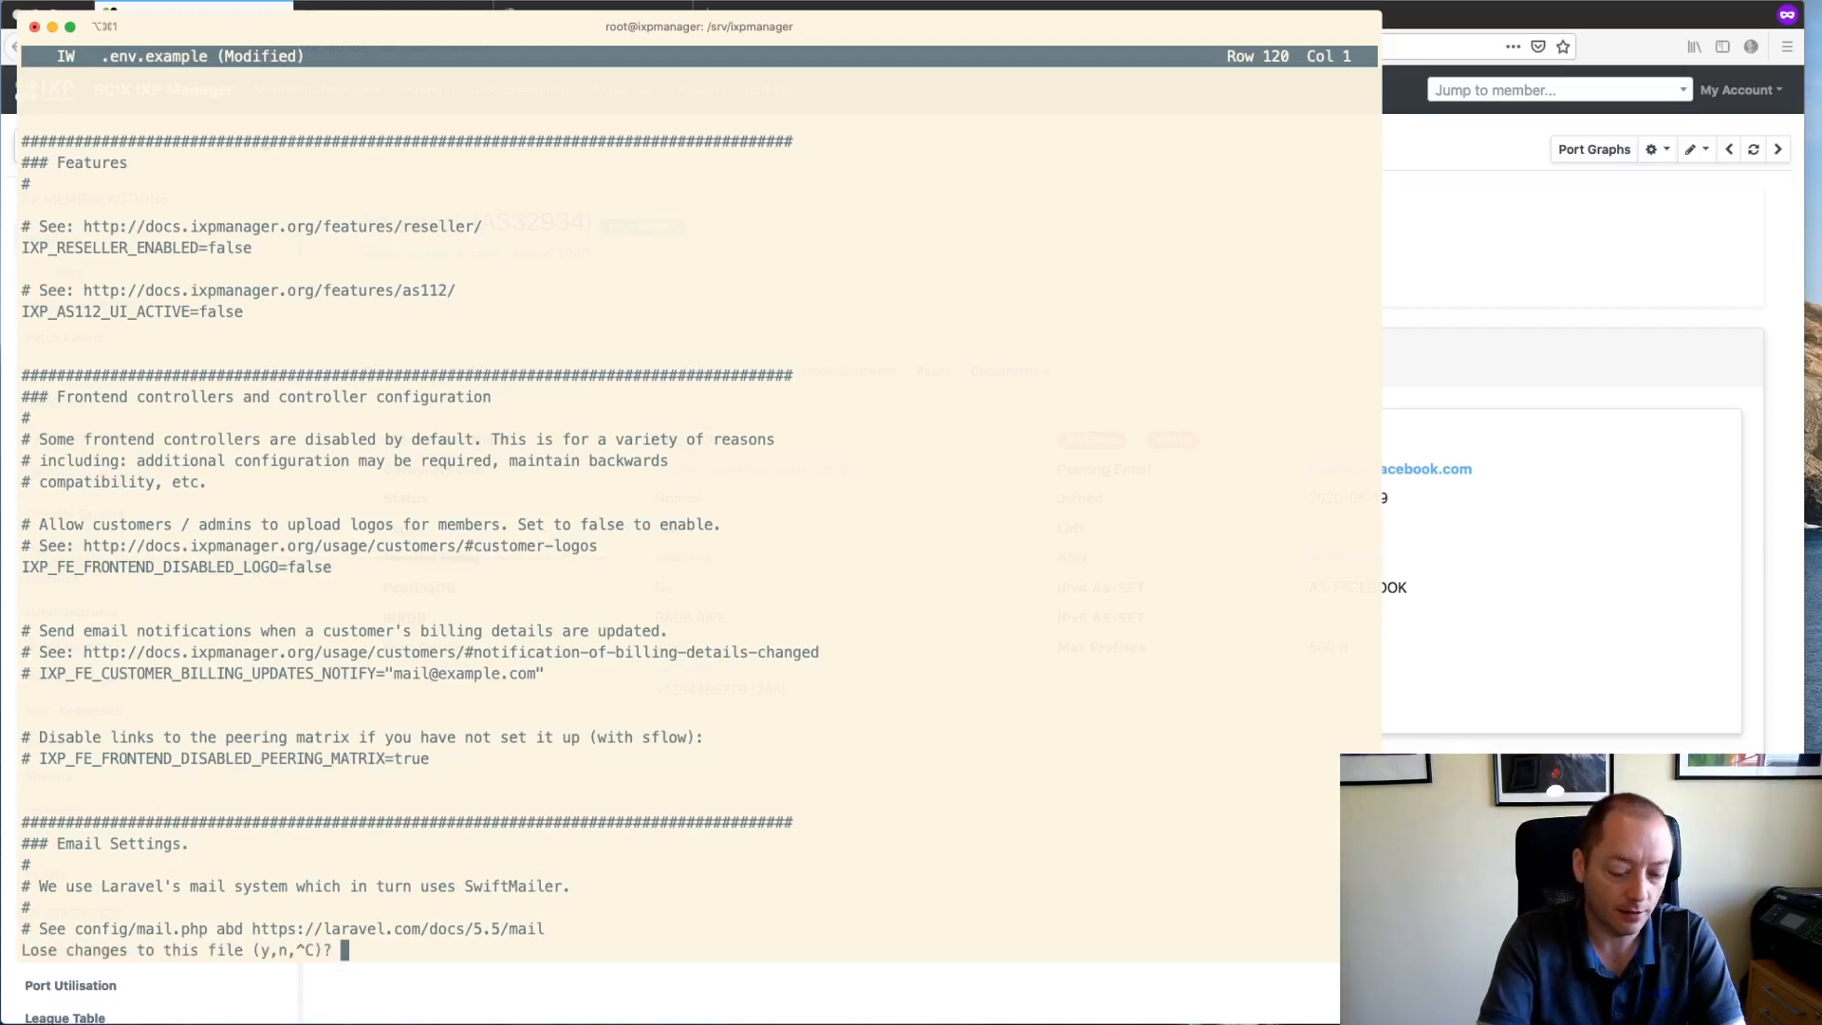
- Discard the .env.example changes, open .env in joe, and search it for existing LOGO settings
type("yjoe .env")
key("Return")
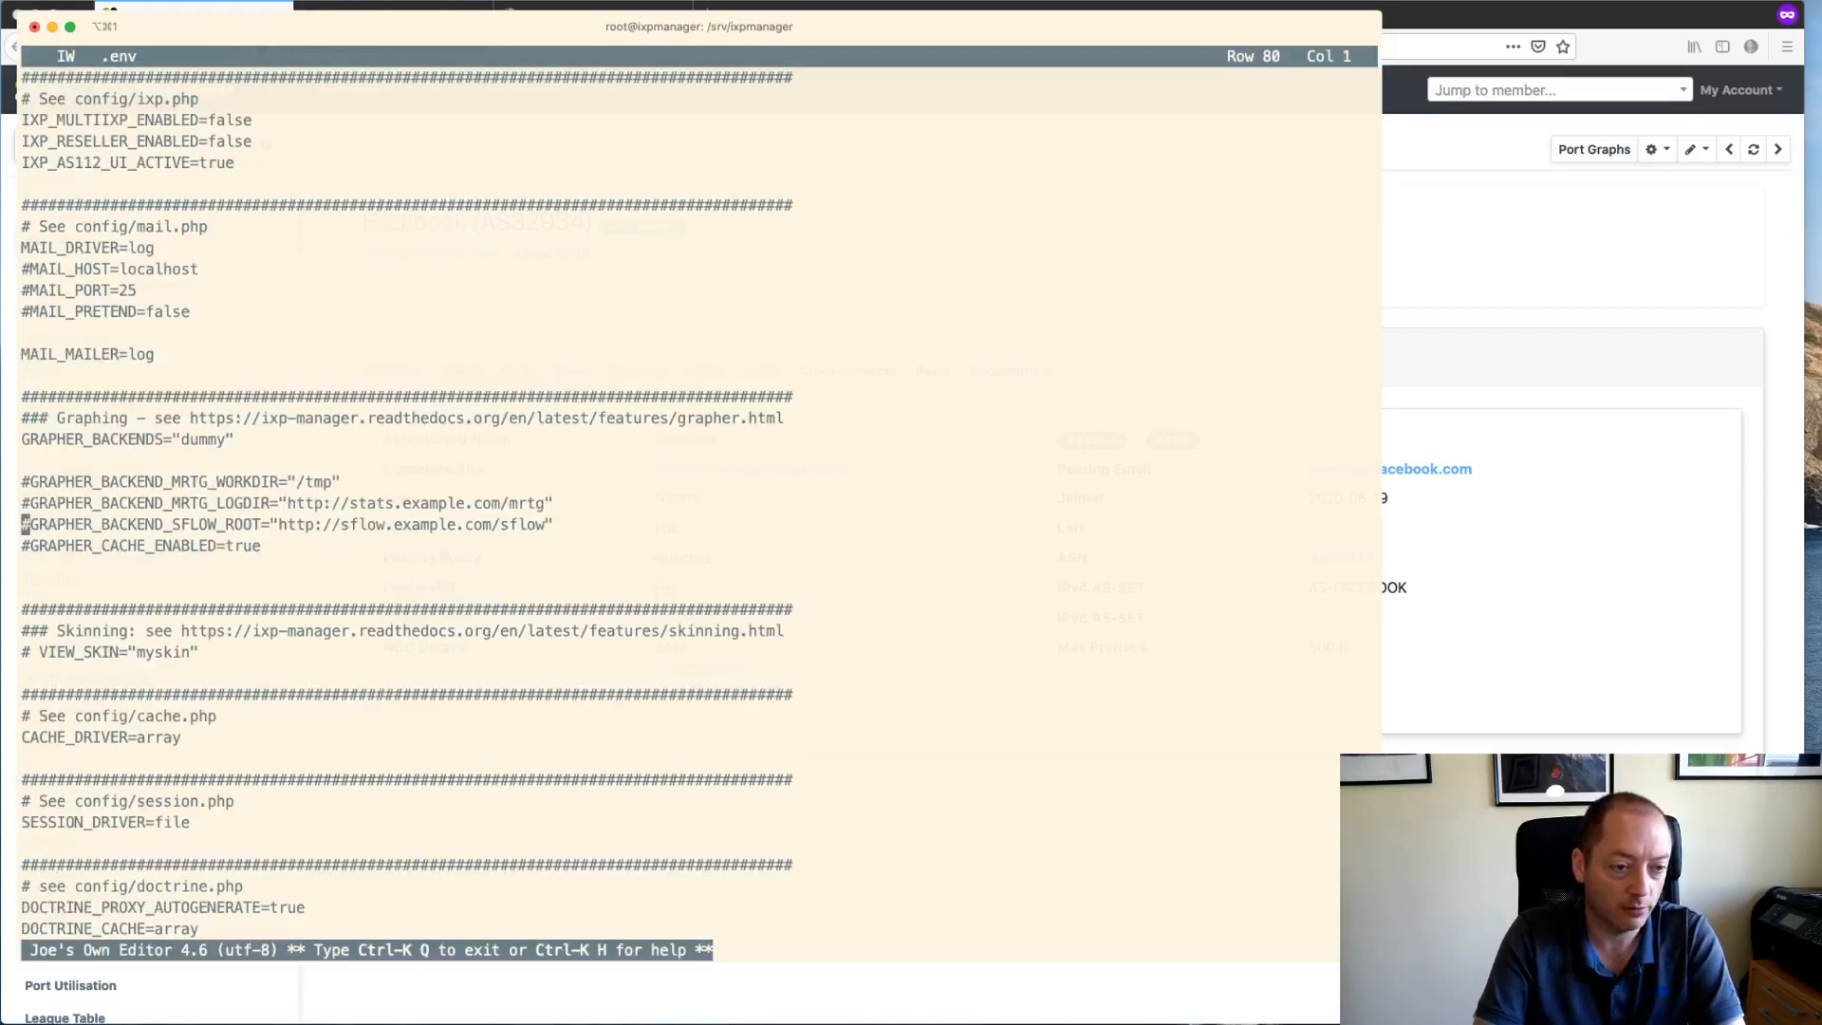
key("Page_Up")
key("Page_Up")
key("Page_Up")
key("Page_Up")
key("ctrl+k")
type("fLOGO")
key("Return")
key("Return")
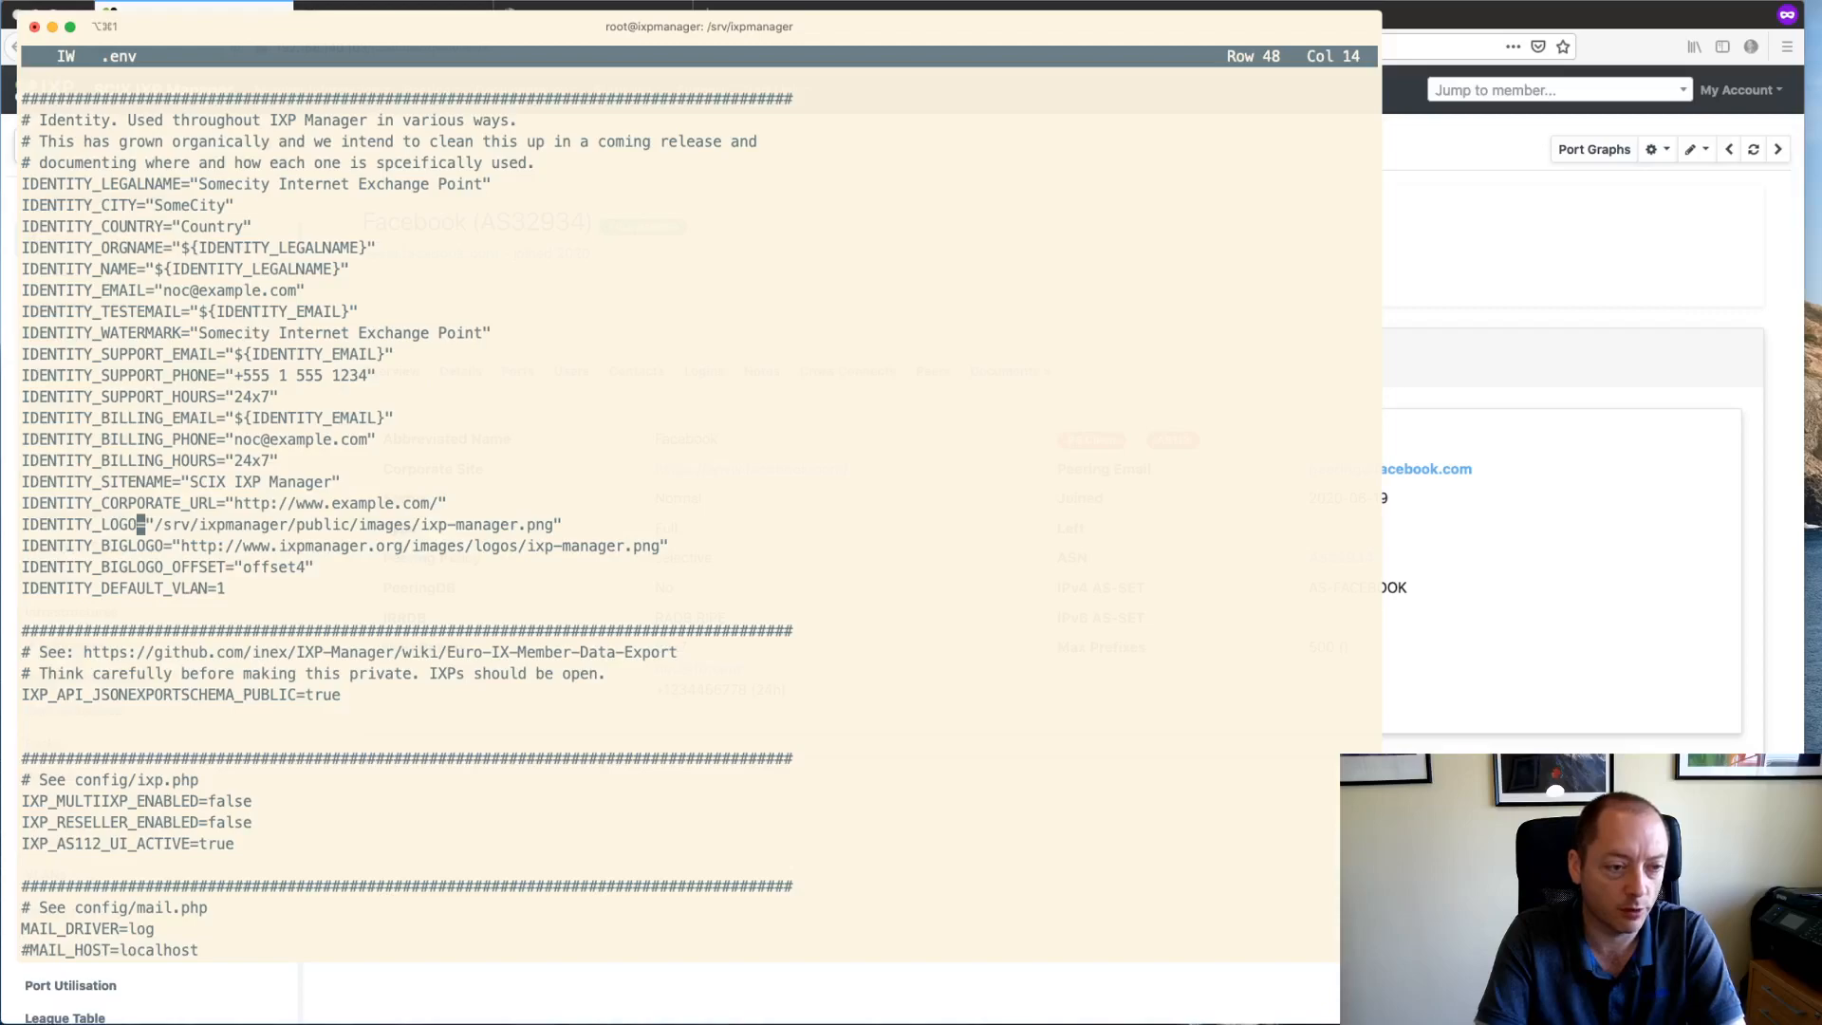
key("ctrl+l")
key("ctrl+l")
key("ctrl+l")
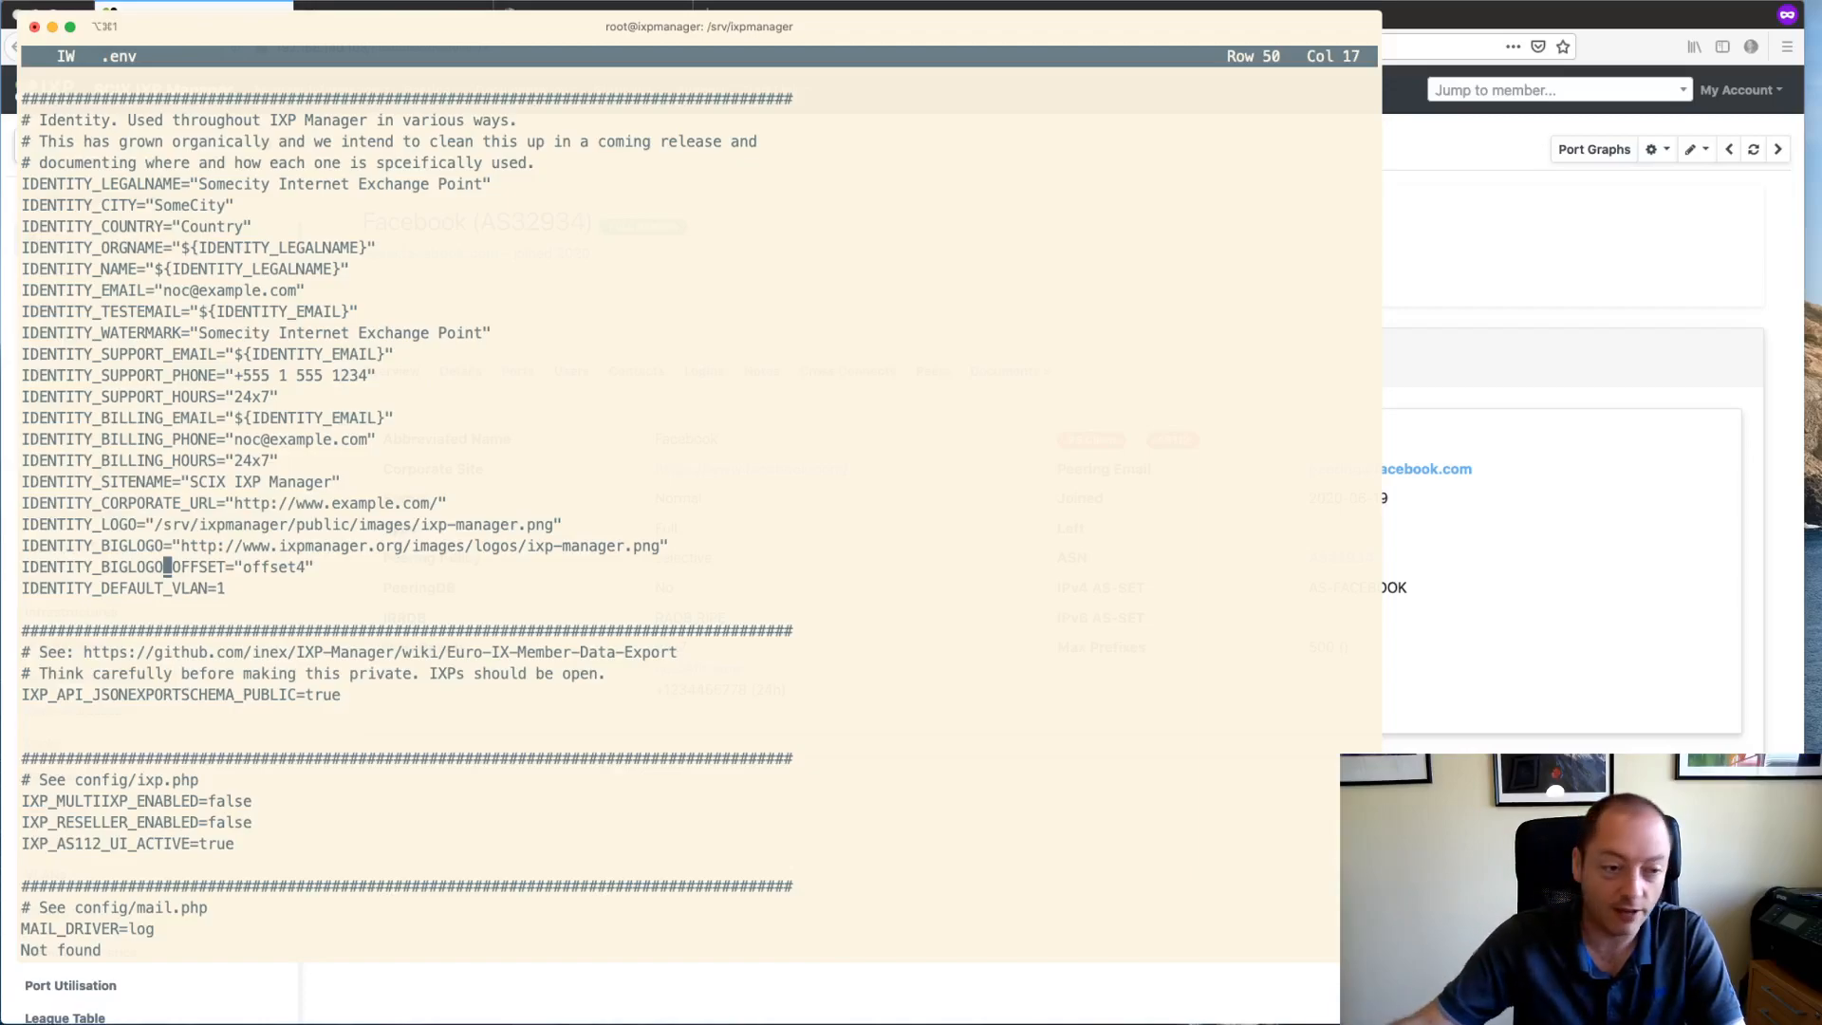
- Append IXP_FE_FRONTEND_DISABLED_LOGO=false to the end of .env, save it, and return to the browser
key("Page_Down")
key("Page_Down")
key("Page_Down")
key("Page_Down")
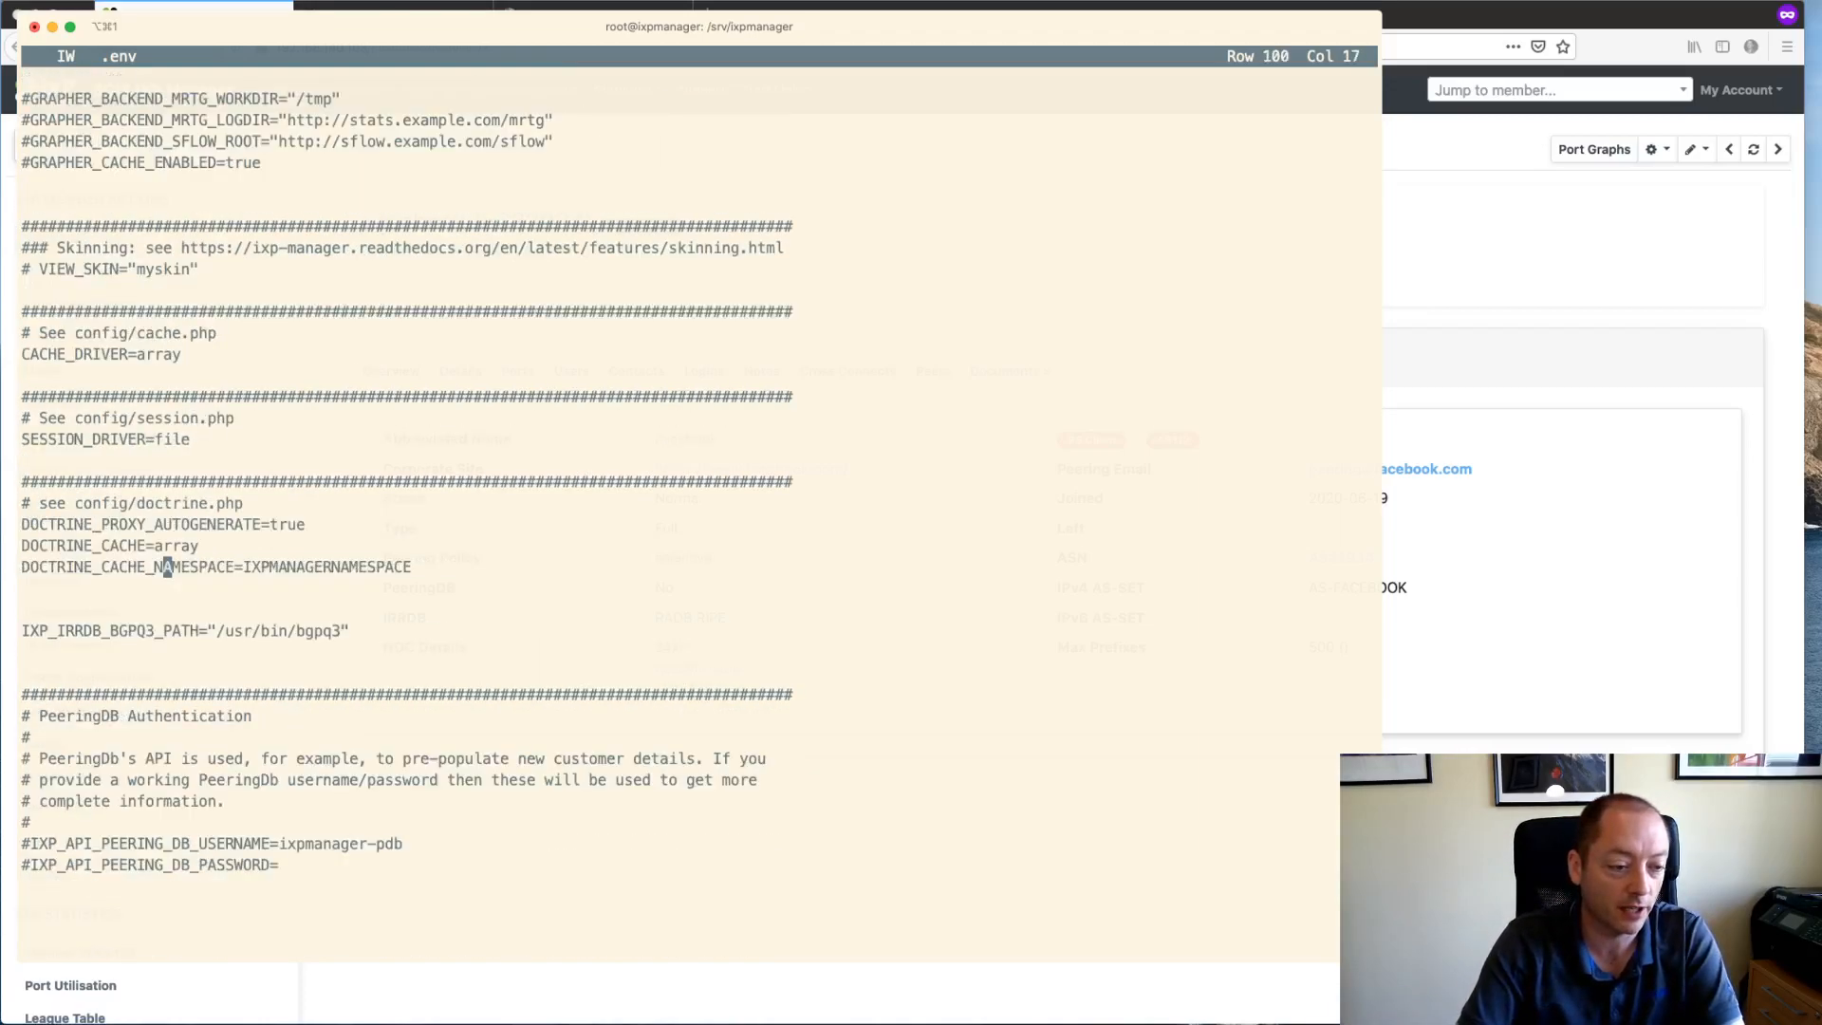
key("Return")
key("Return")
key("Up")
key("Up")
key("Up")
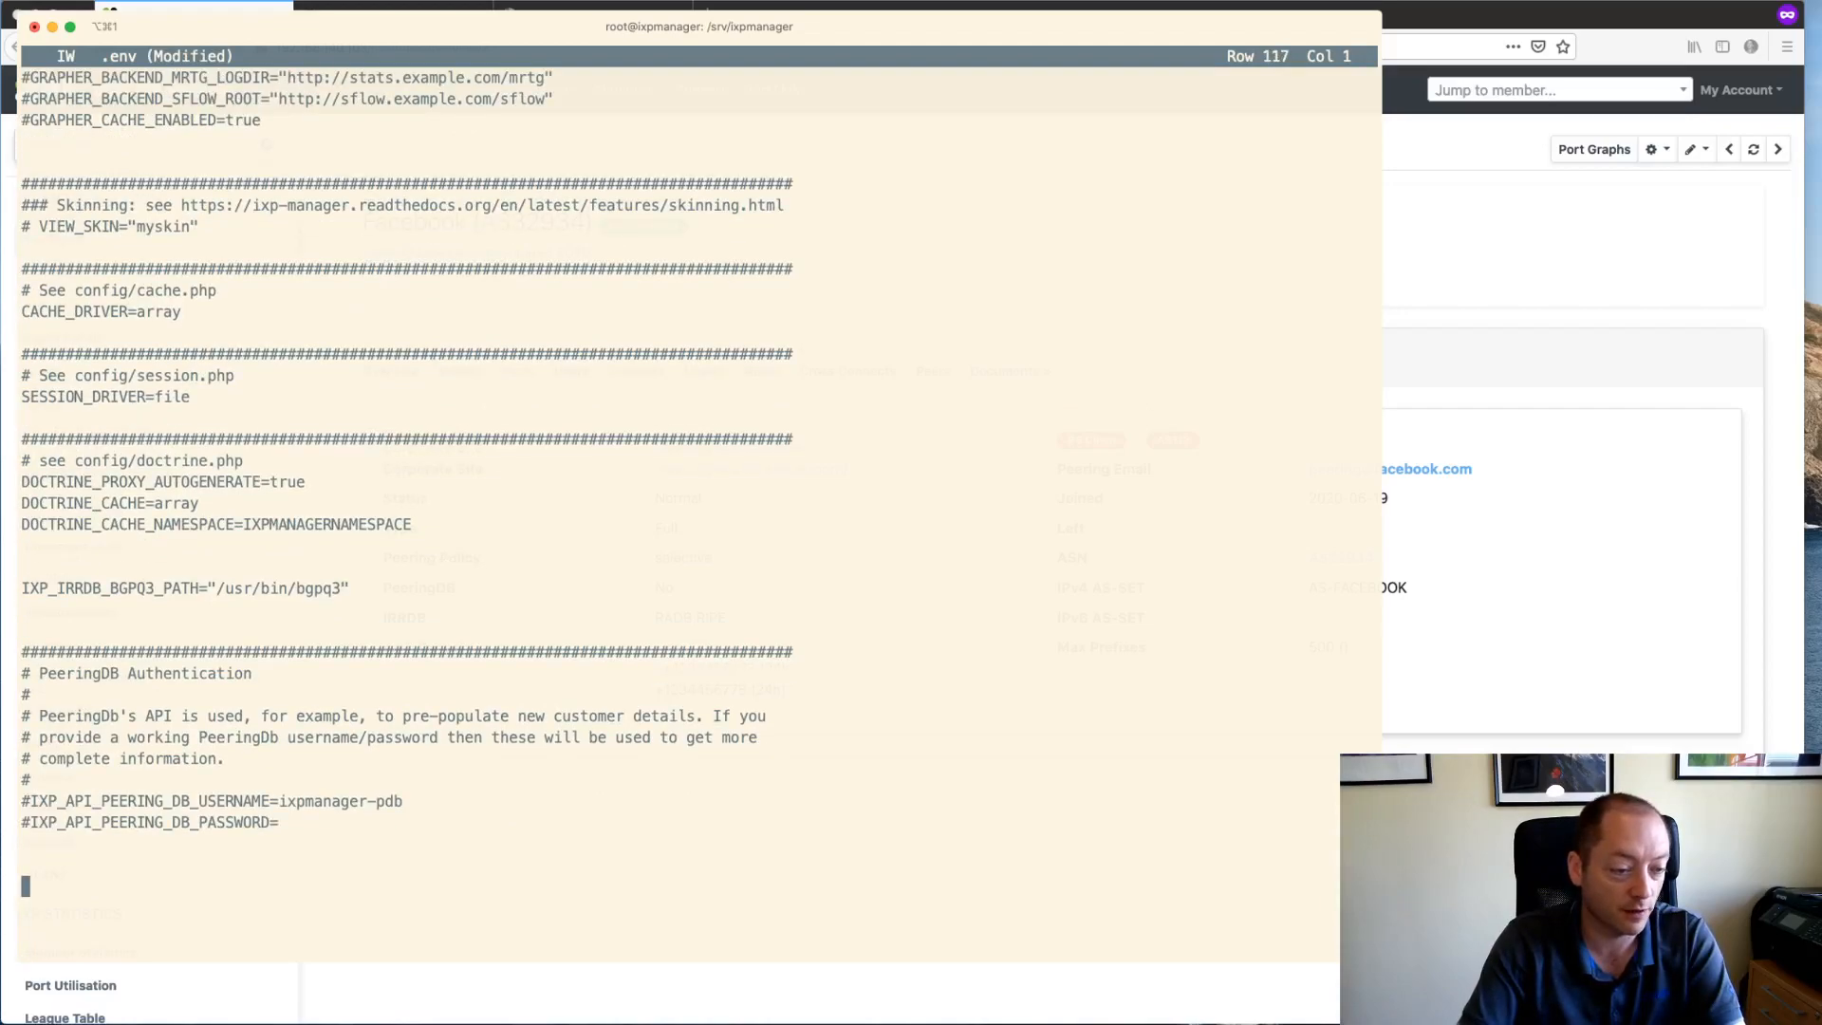
key("super+v")
key("Return")
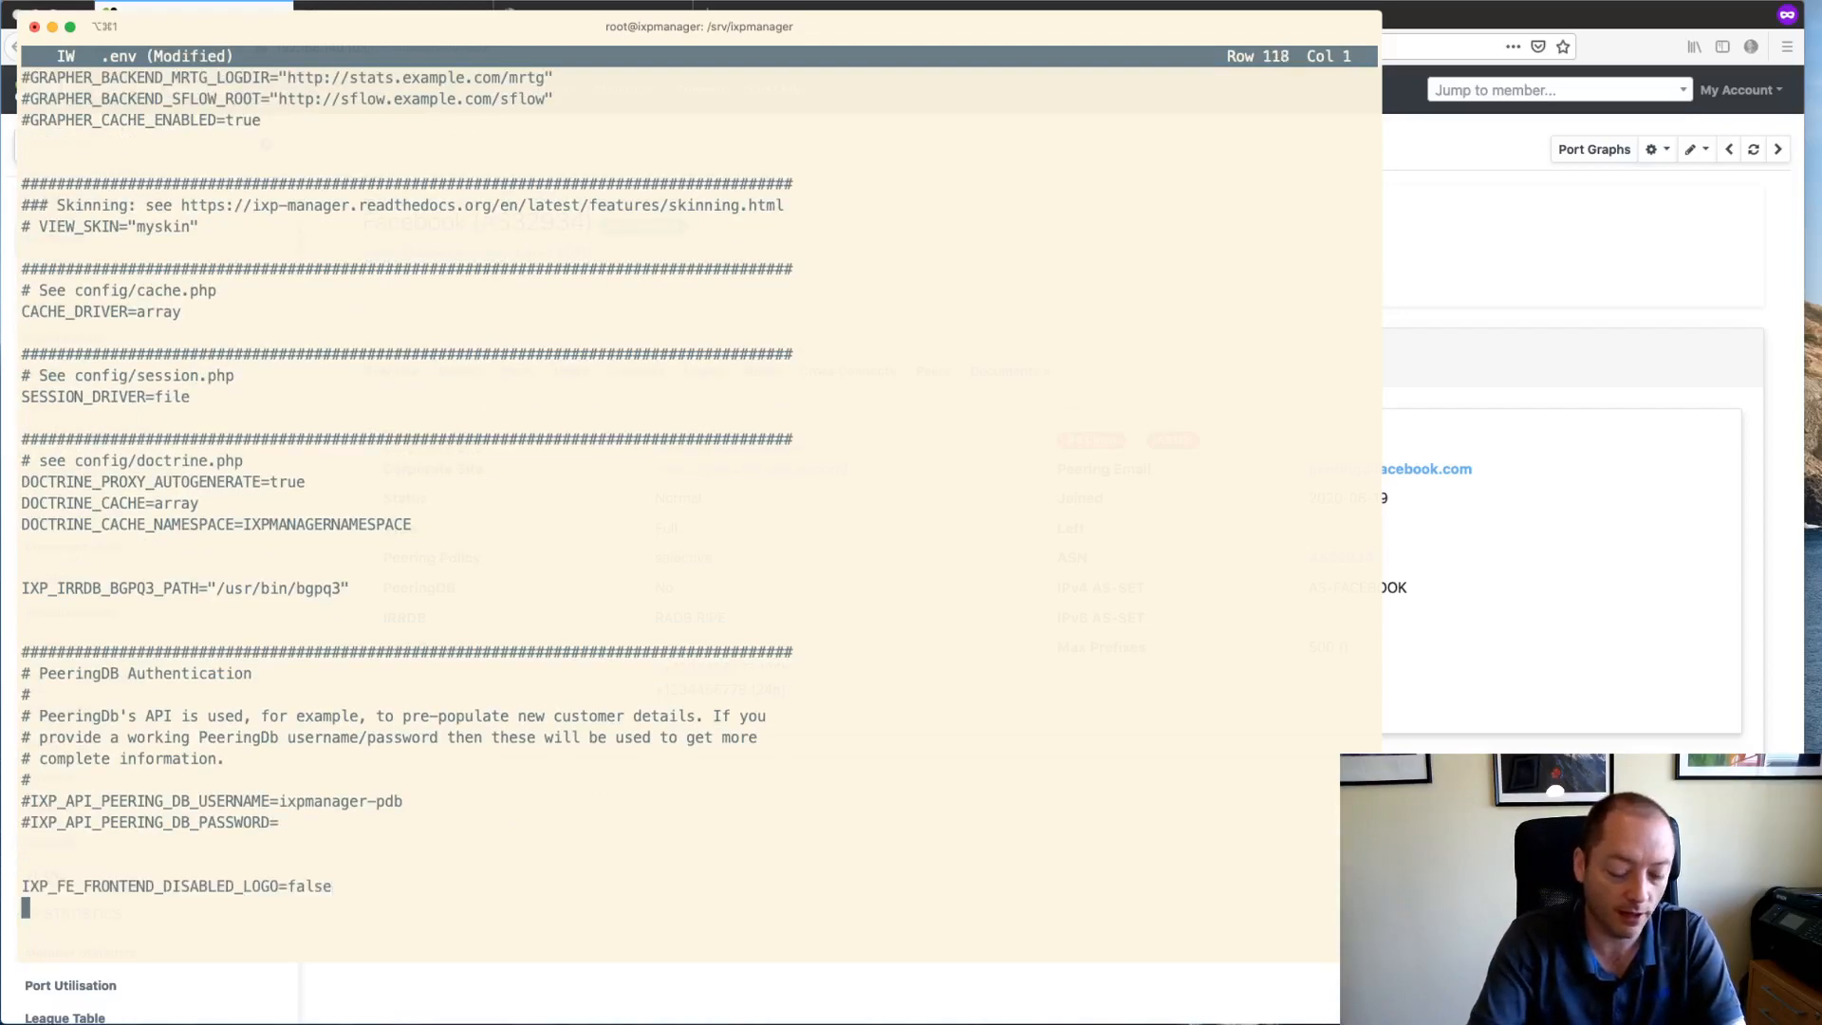
key("ctrl+k")
key("x")
left_click(335, 994)
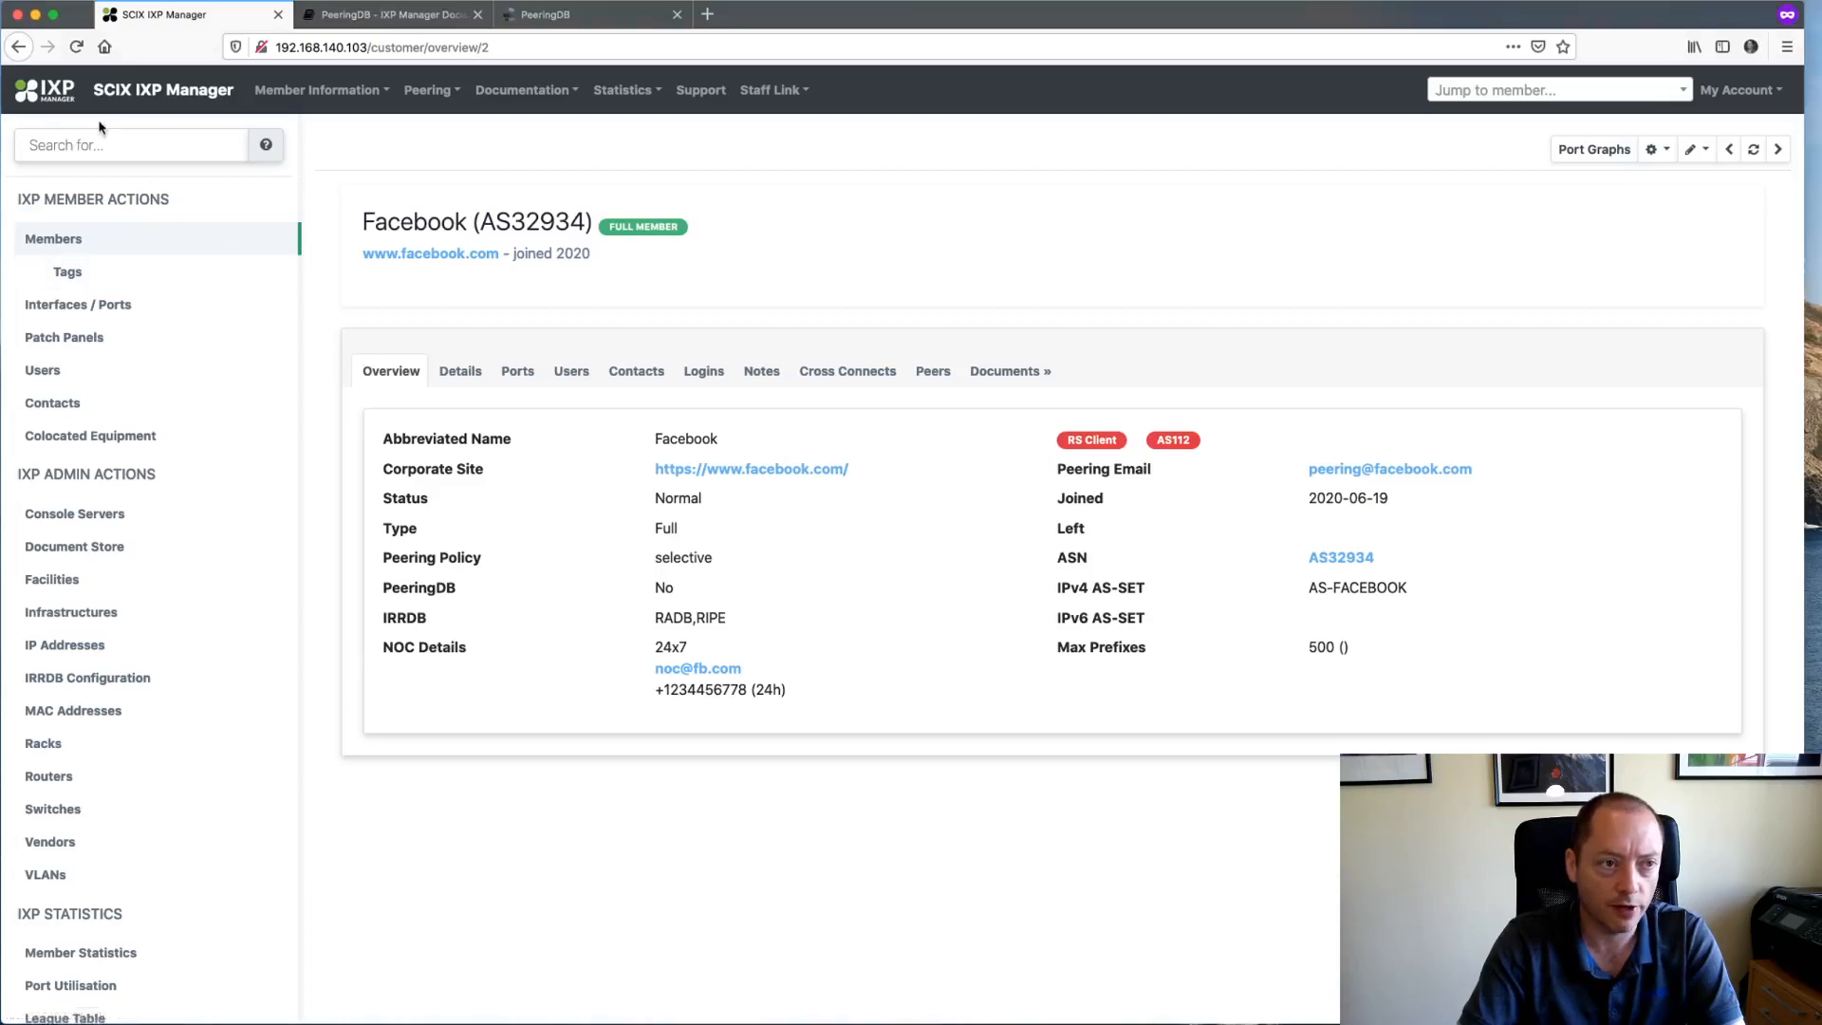
- Reload Facebook's member page and open its Manage Logo page from the pencil menu
left_click(76, 47)
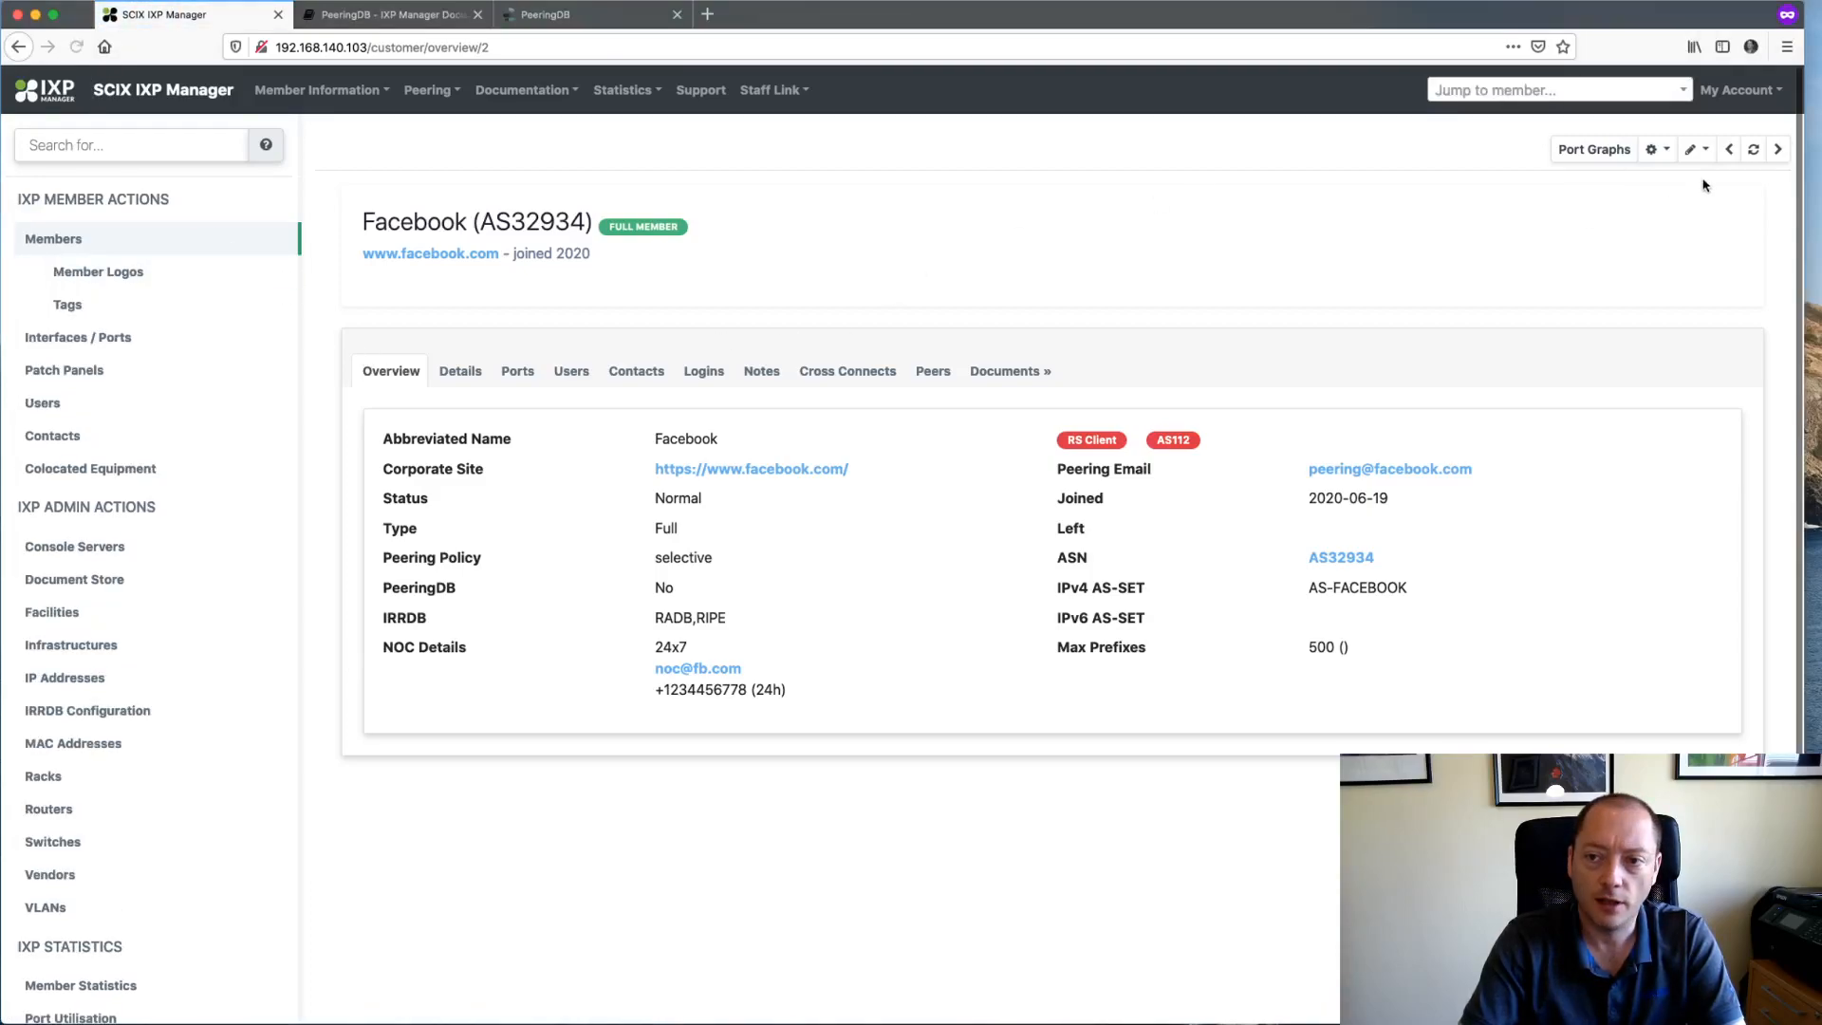
left_click(1689, 150)
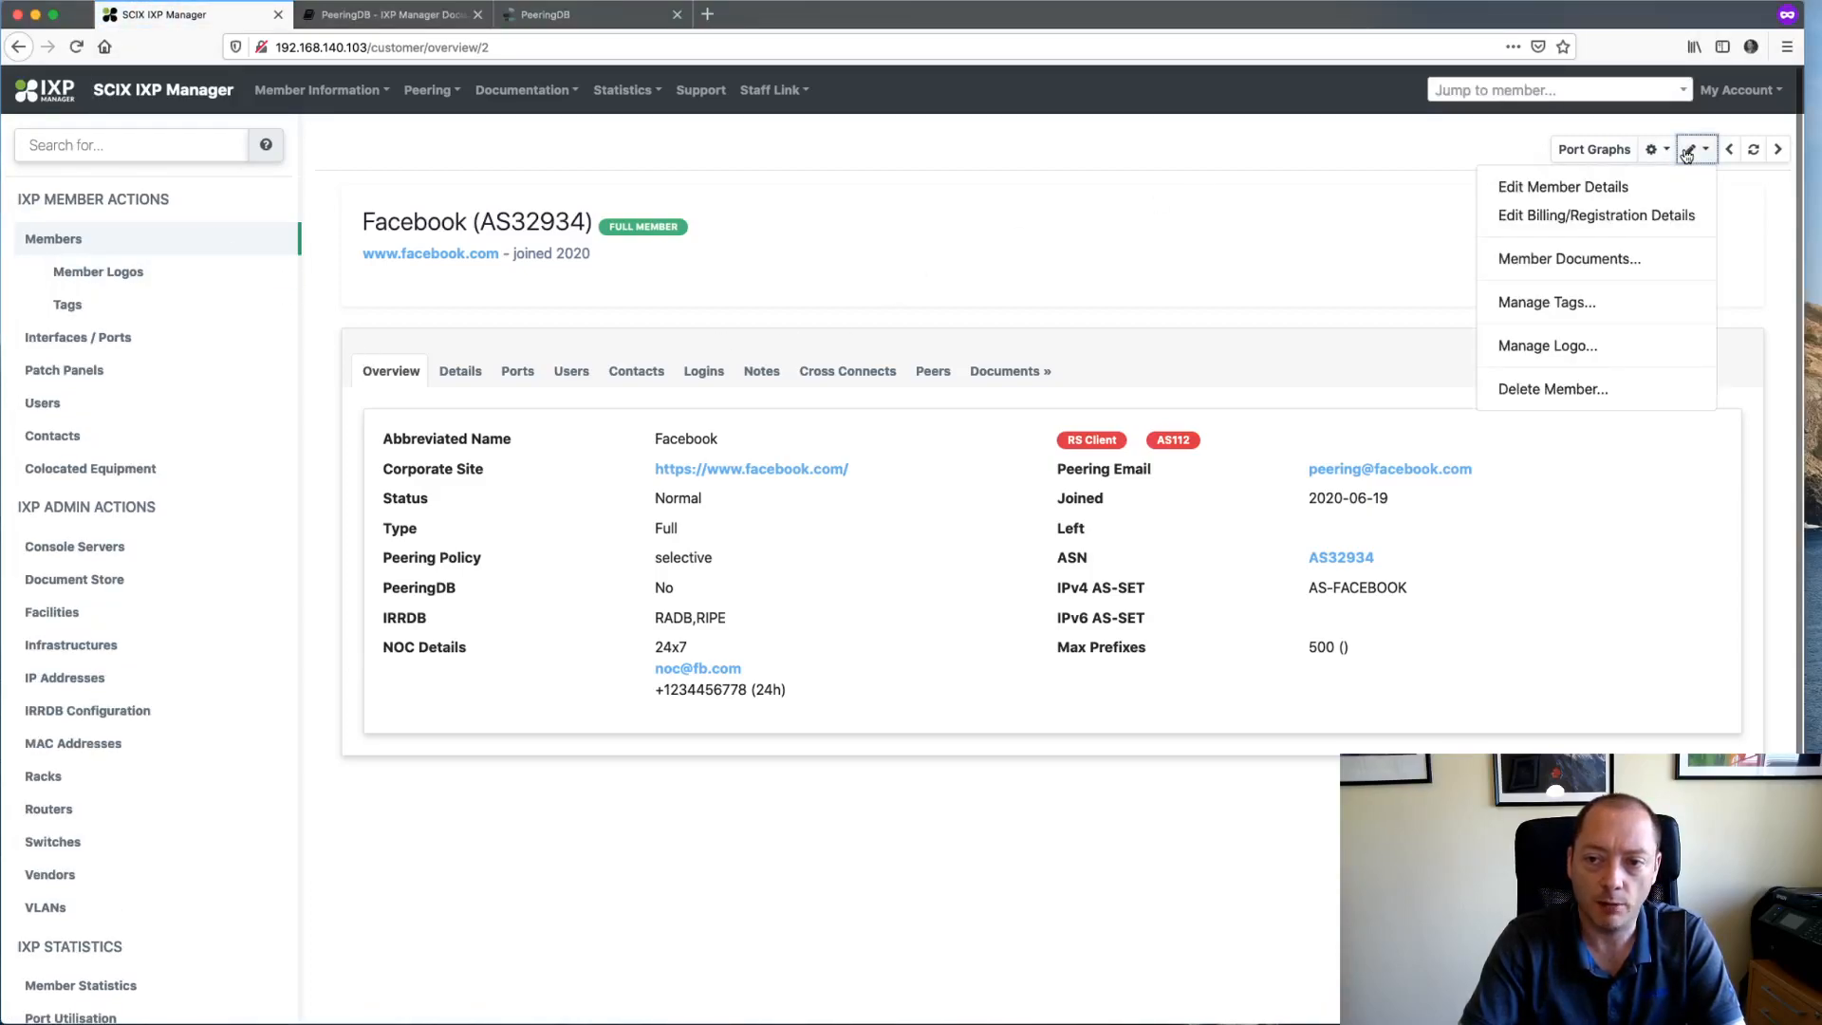
left_click(1557, 348)
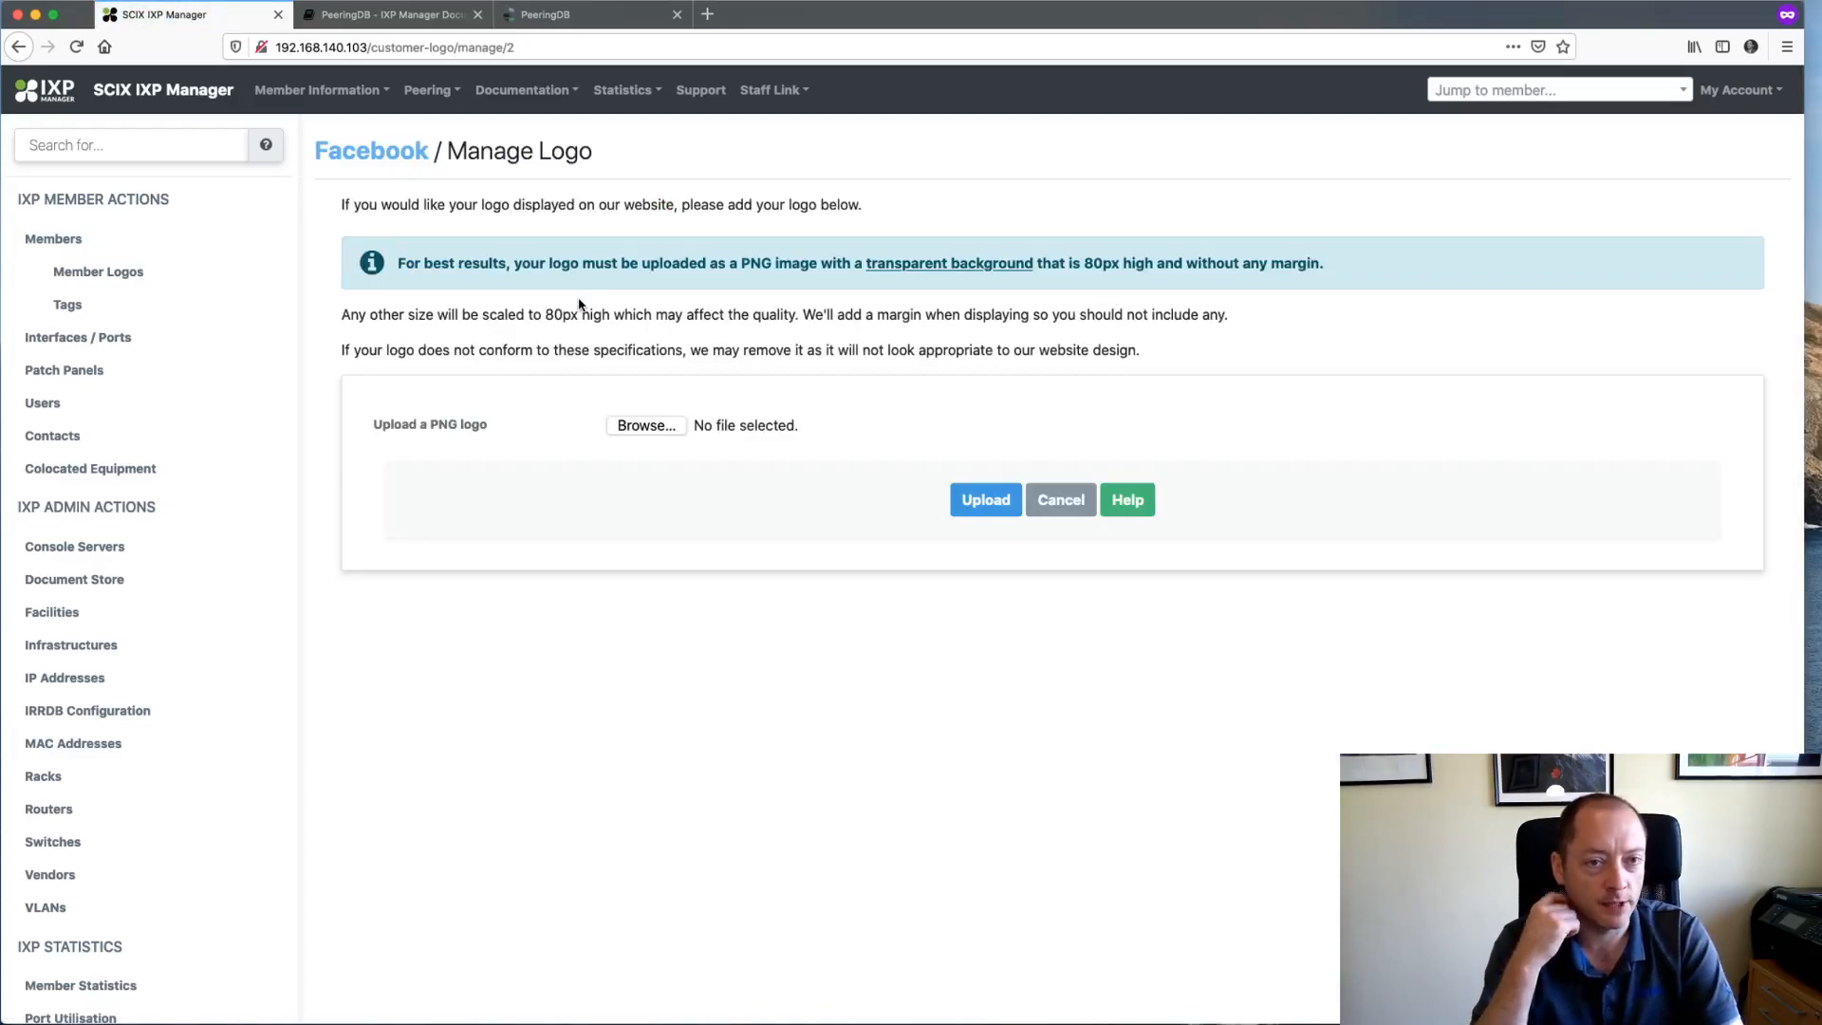
key("super+t")
type("www.inex.ie")
key("Return")
- Scroll down to INEX's member logo carousel, then close the tab
scroll(635, 600, "down", 20)
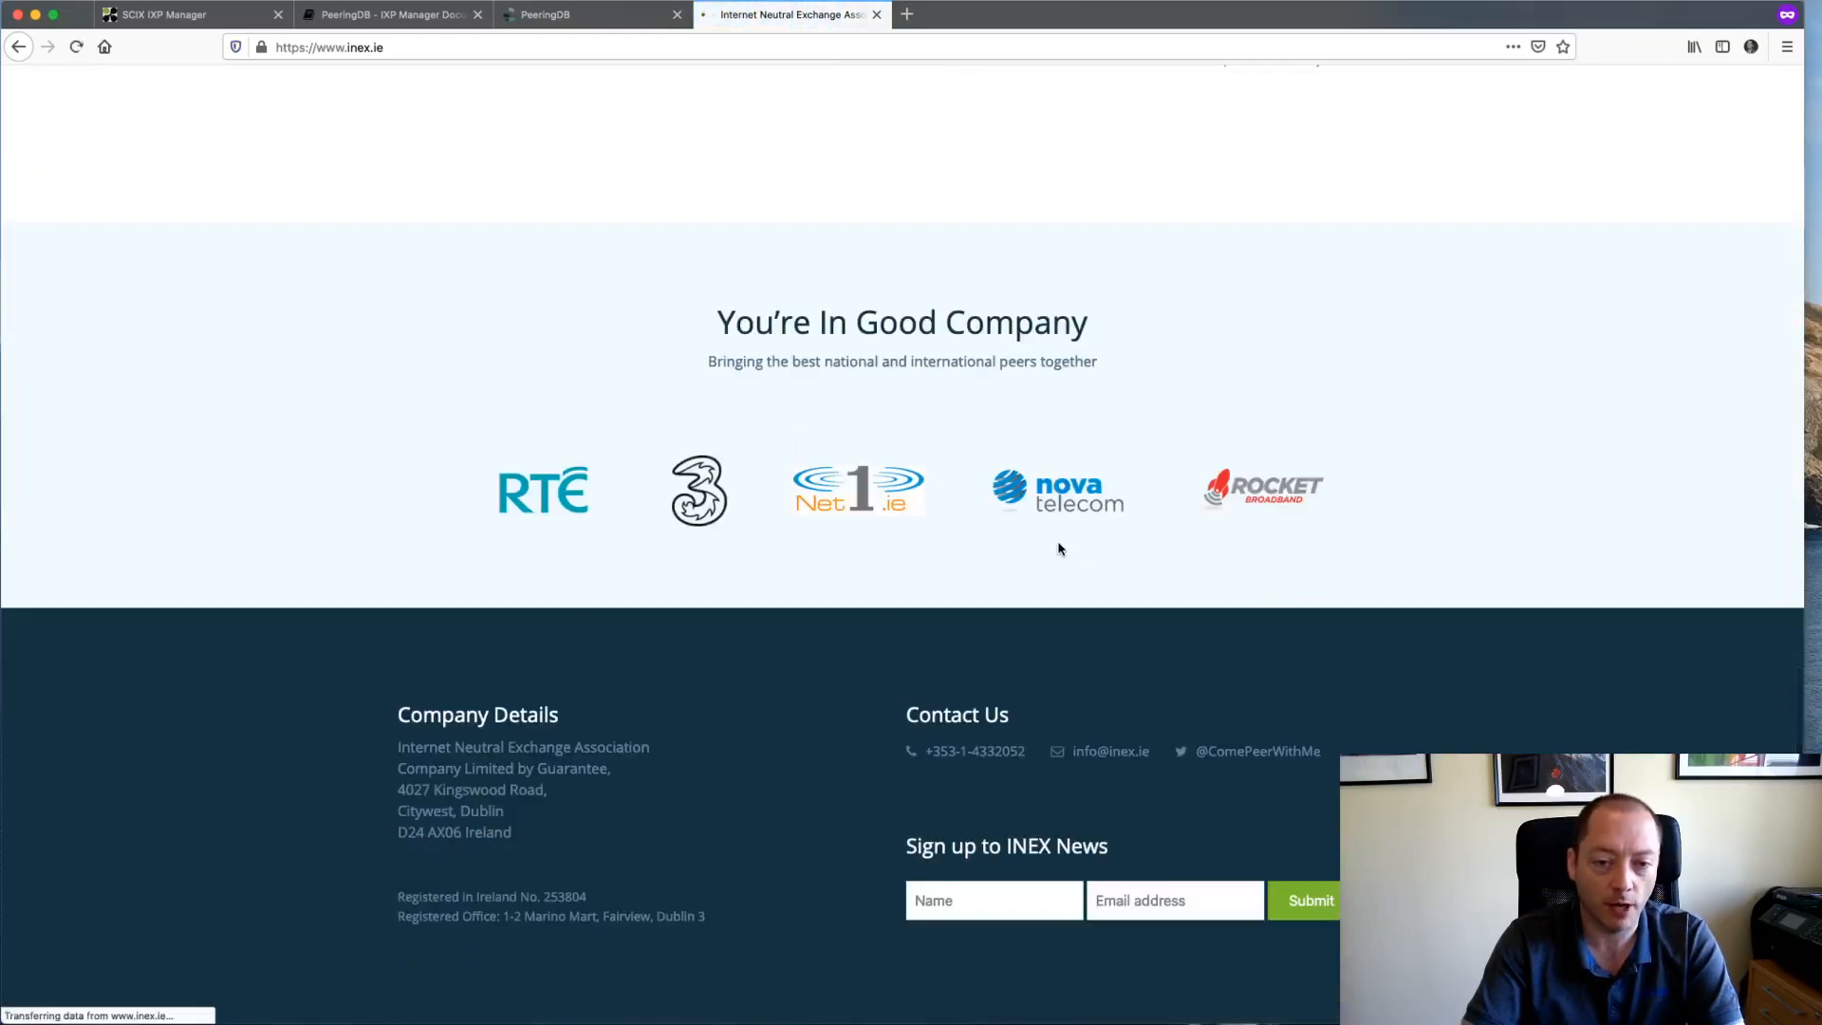
scroll(1060, 548, "down", 3)
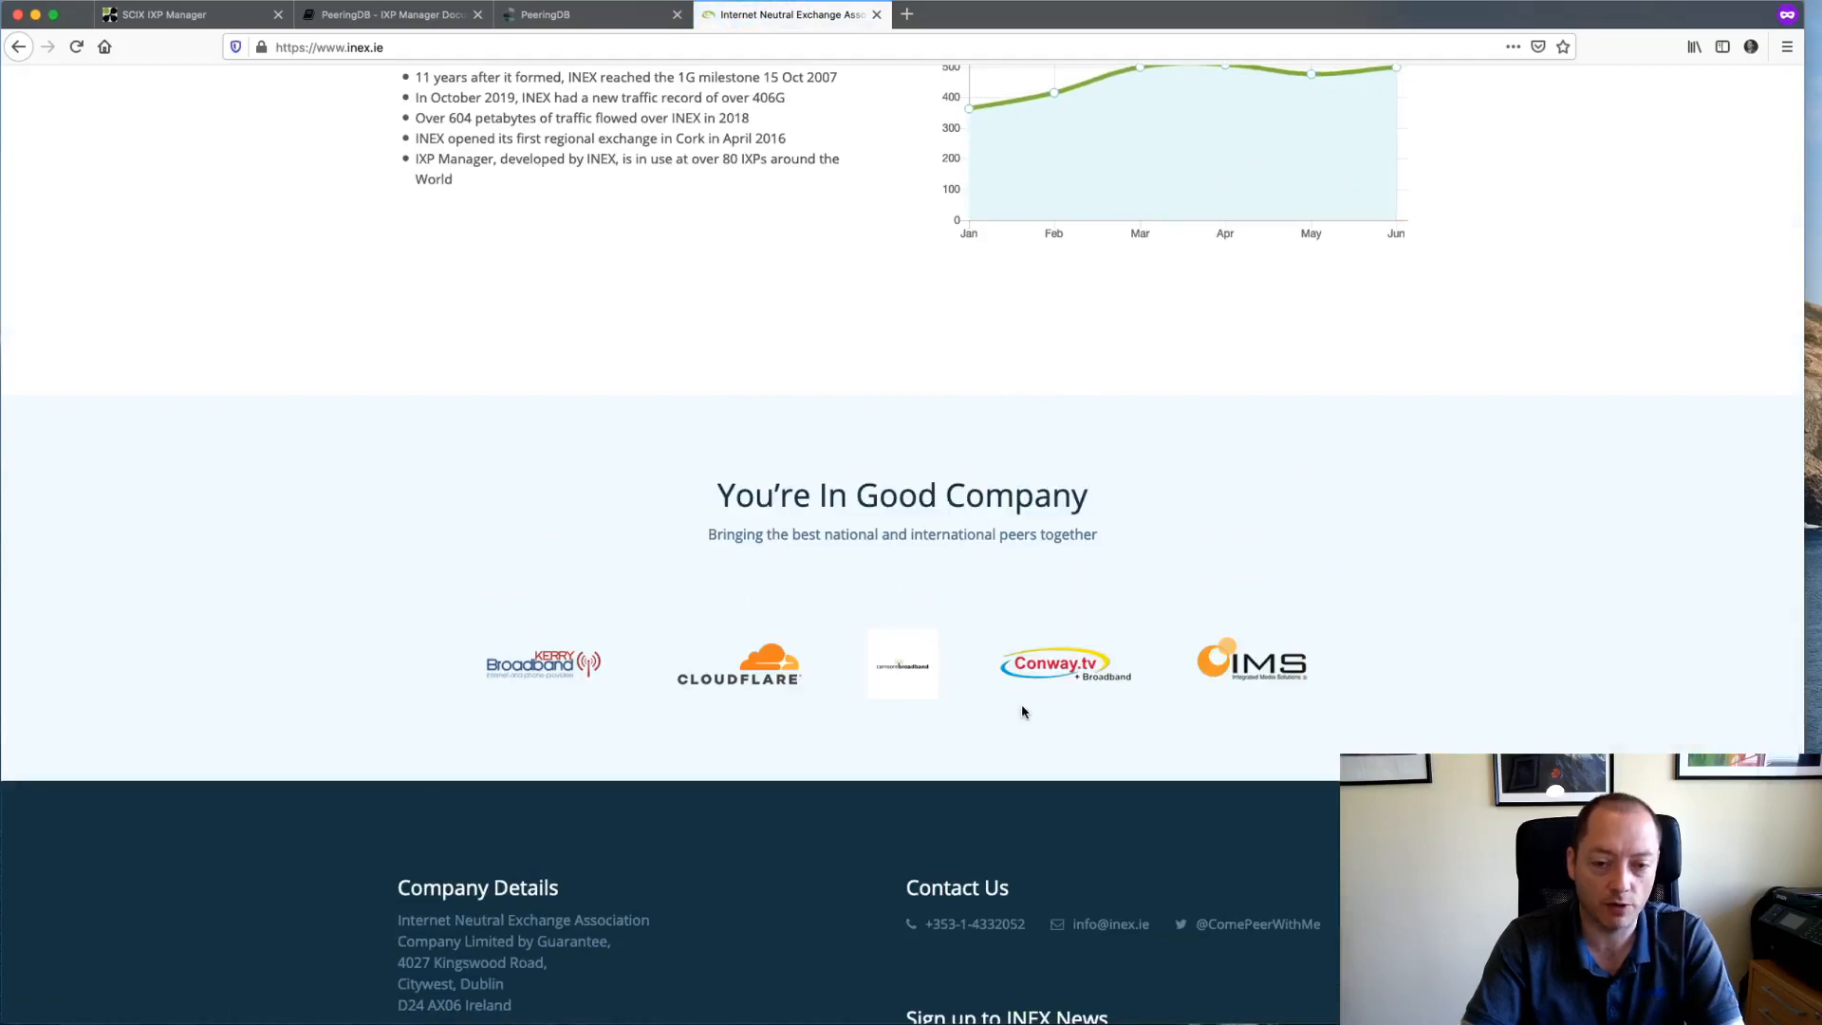
key("super+w")
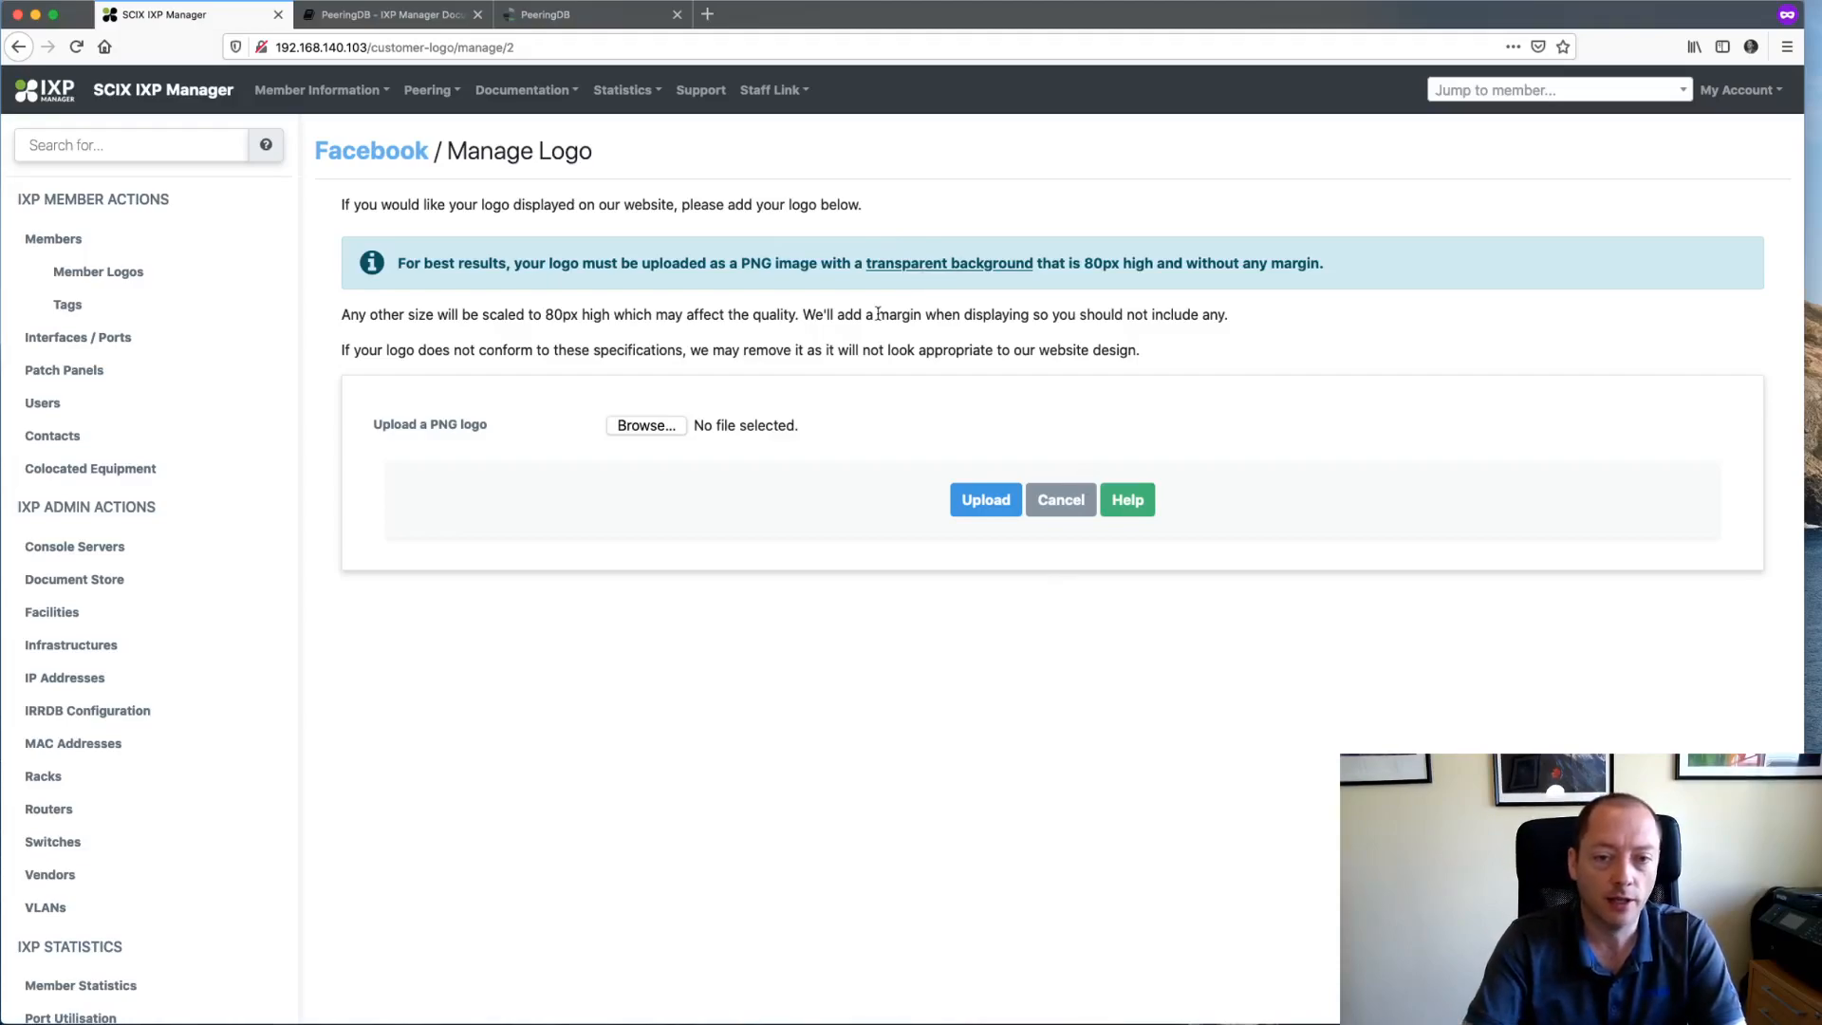
- Select fb.png and upload it as Facebook's logo
left_click(657, 426)
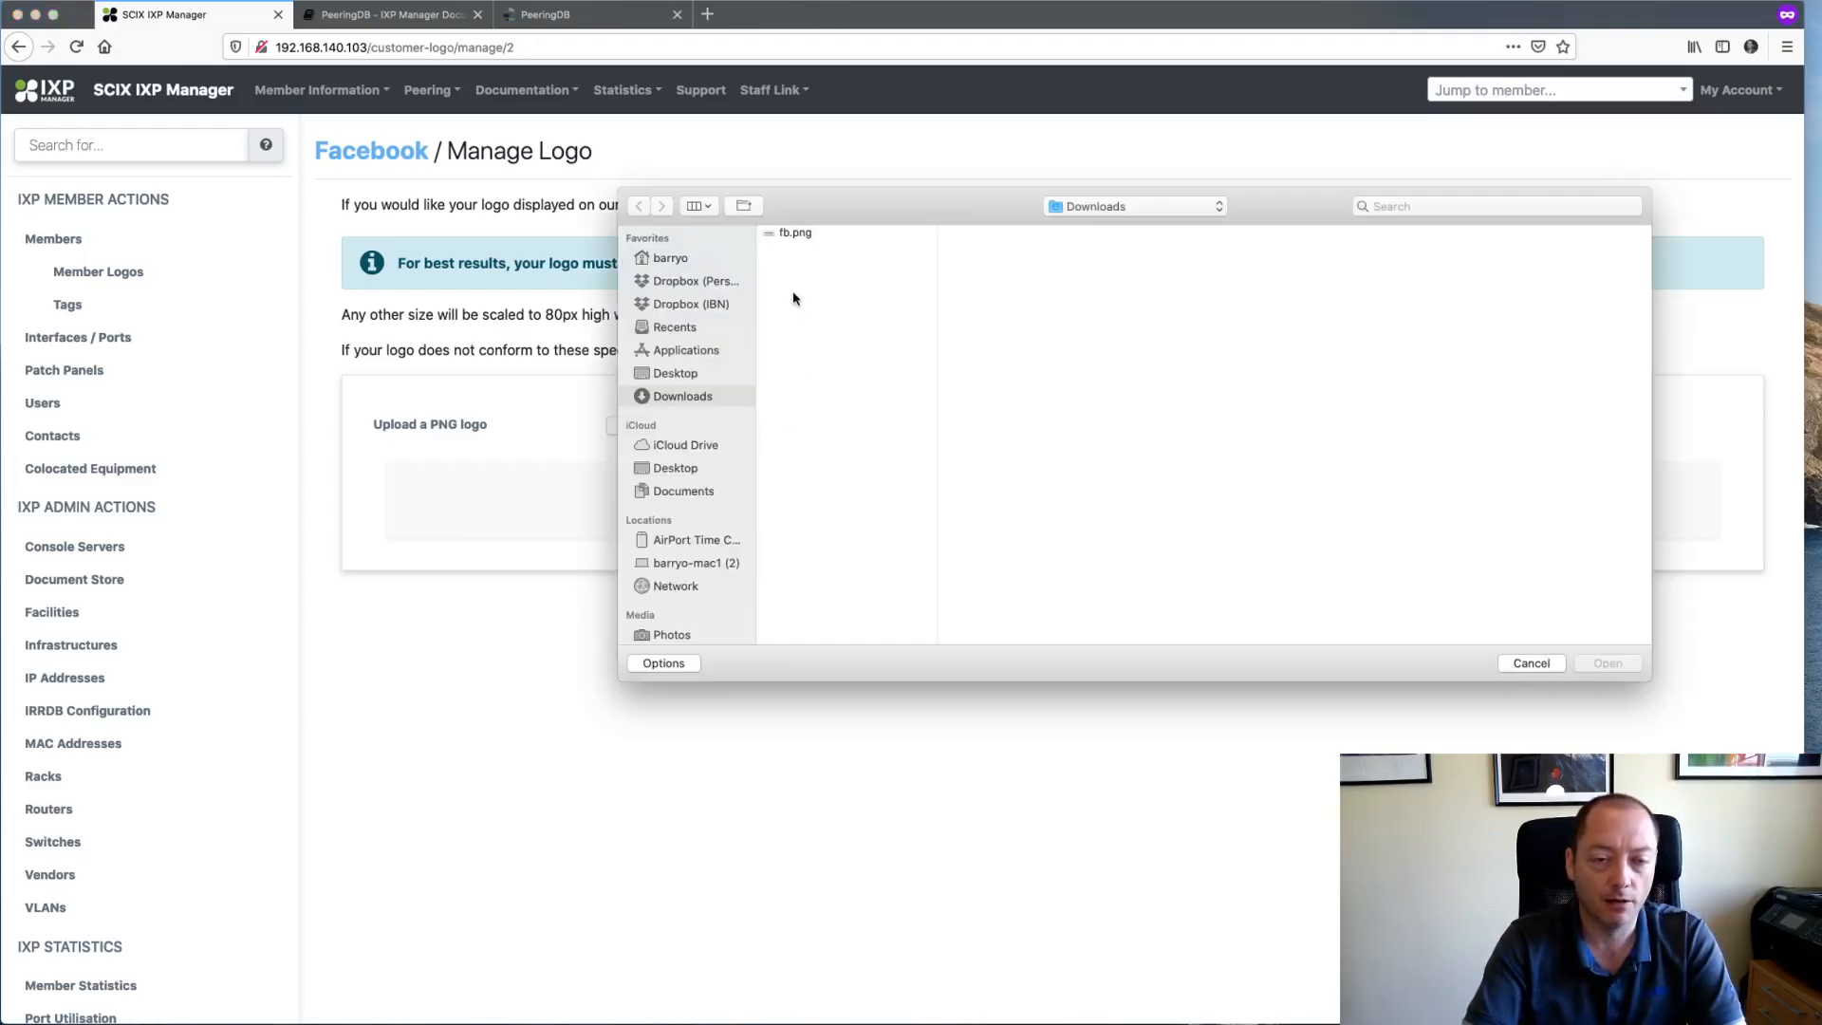
double_click(791, 234)
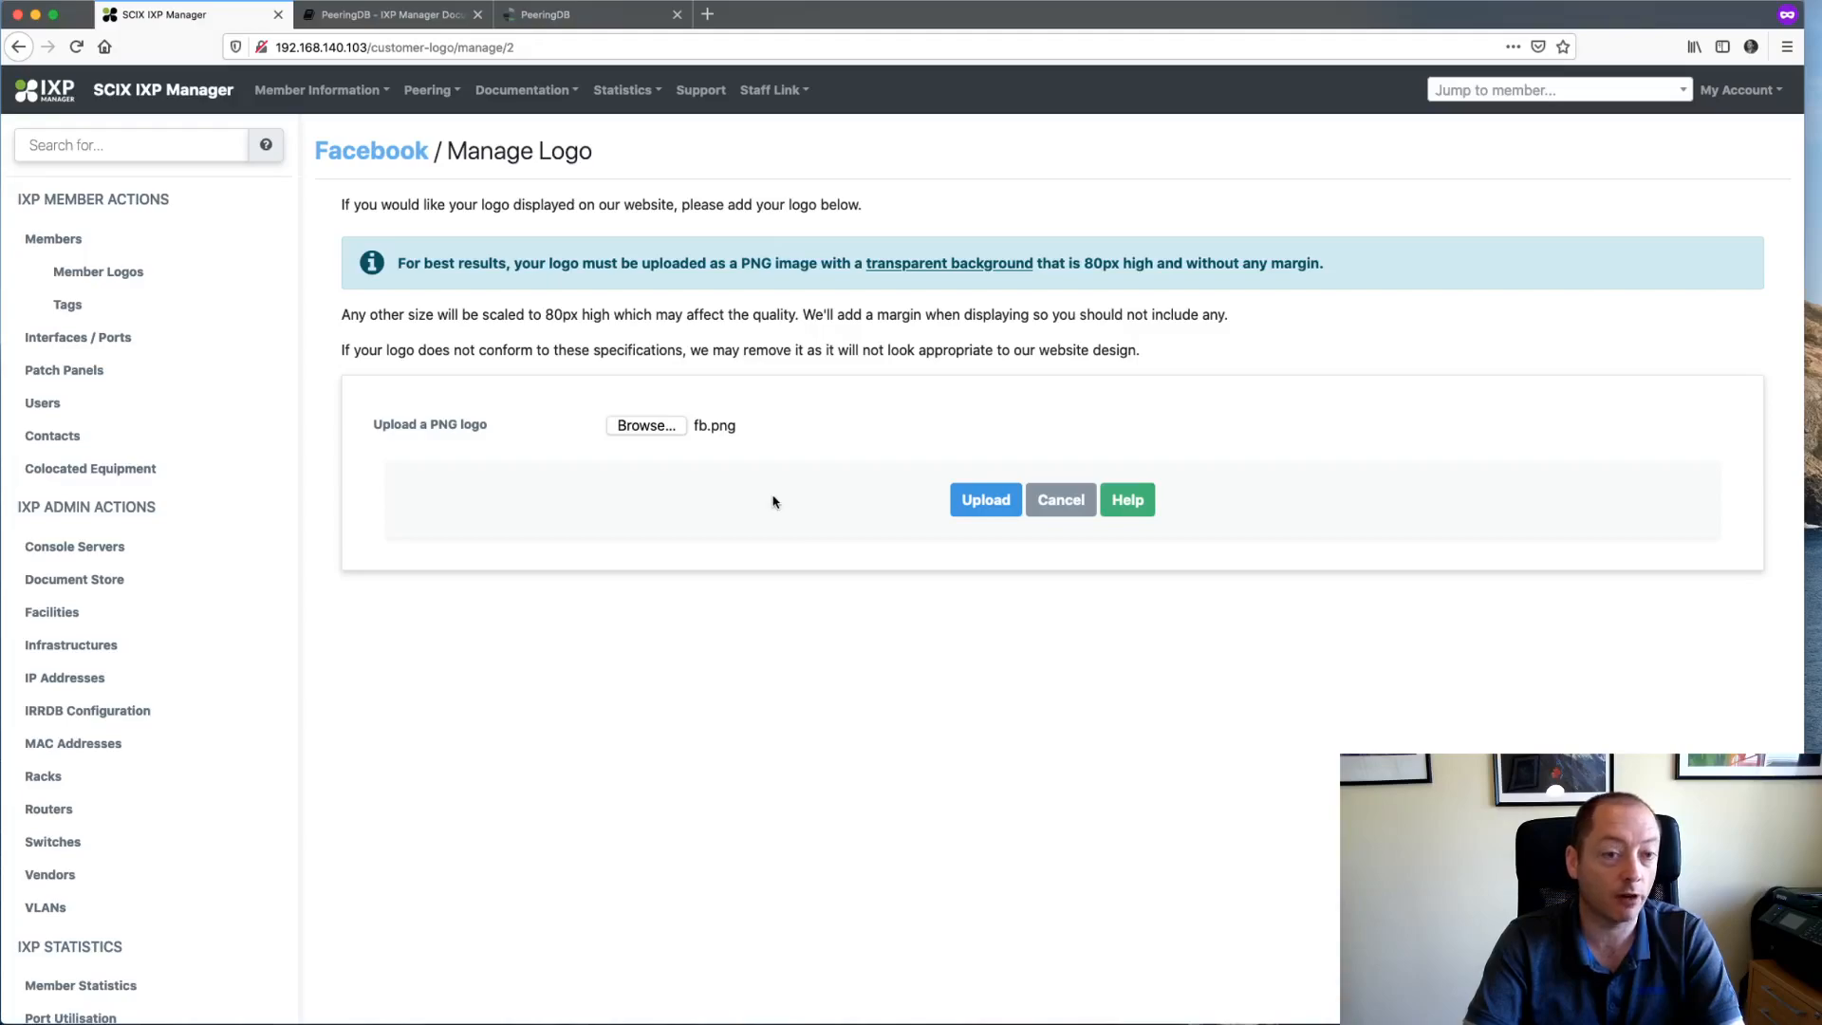
left_click(987, 500)
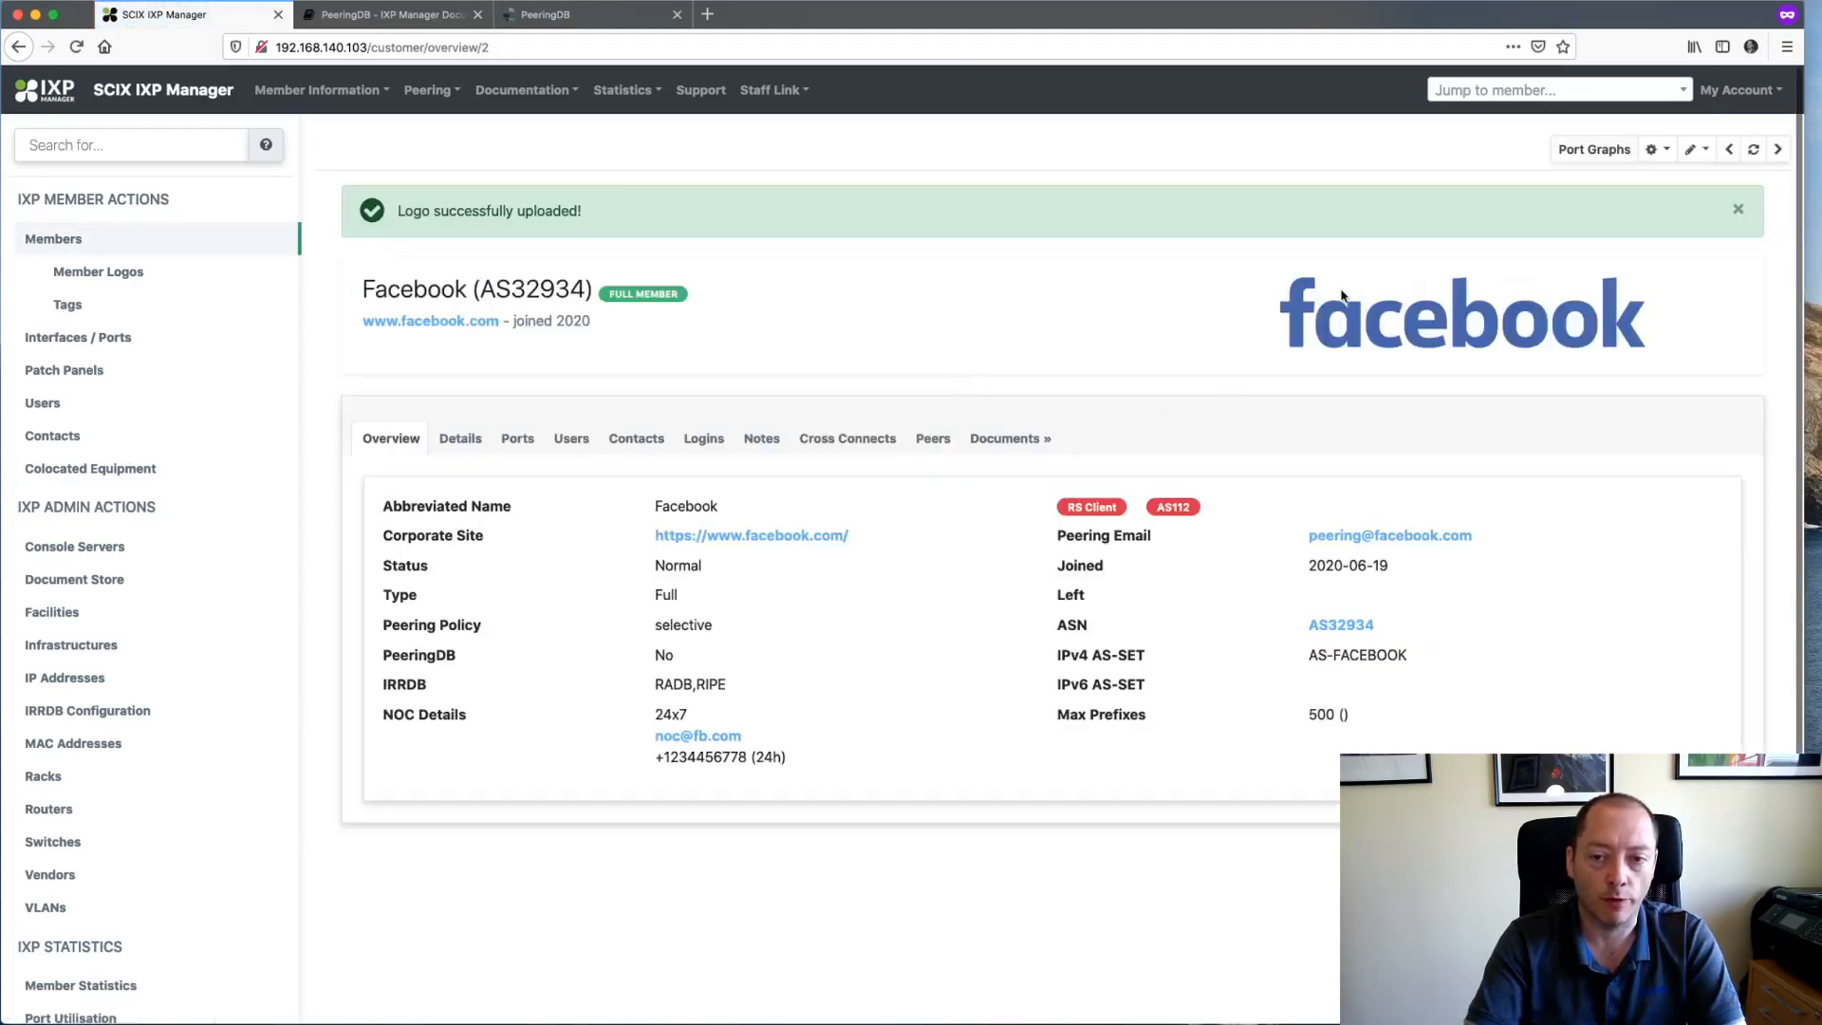
left_click(1738, 210)
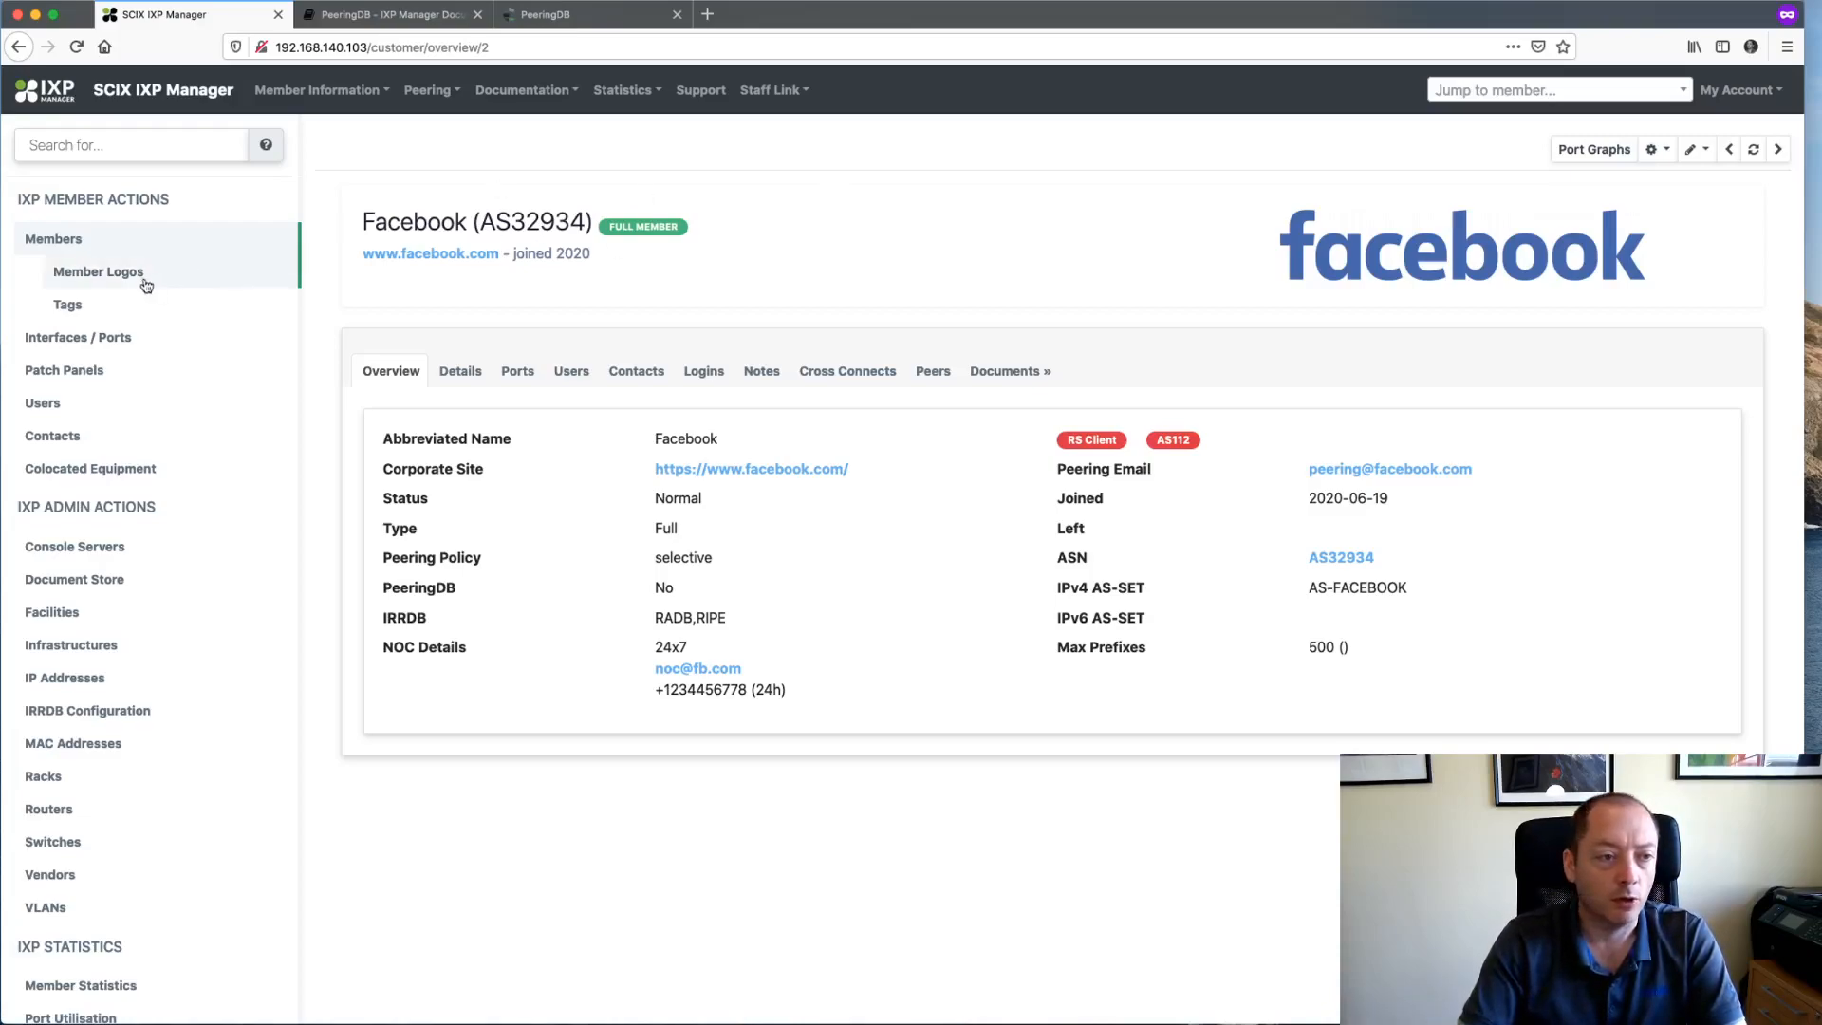
left_click(51, 240)
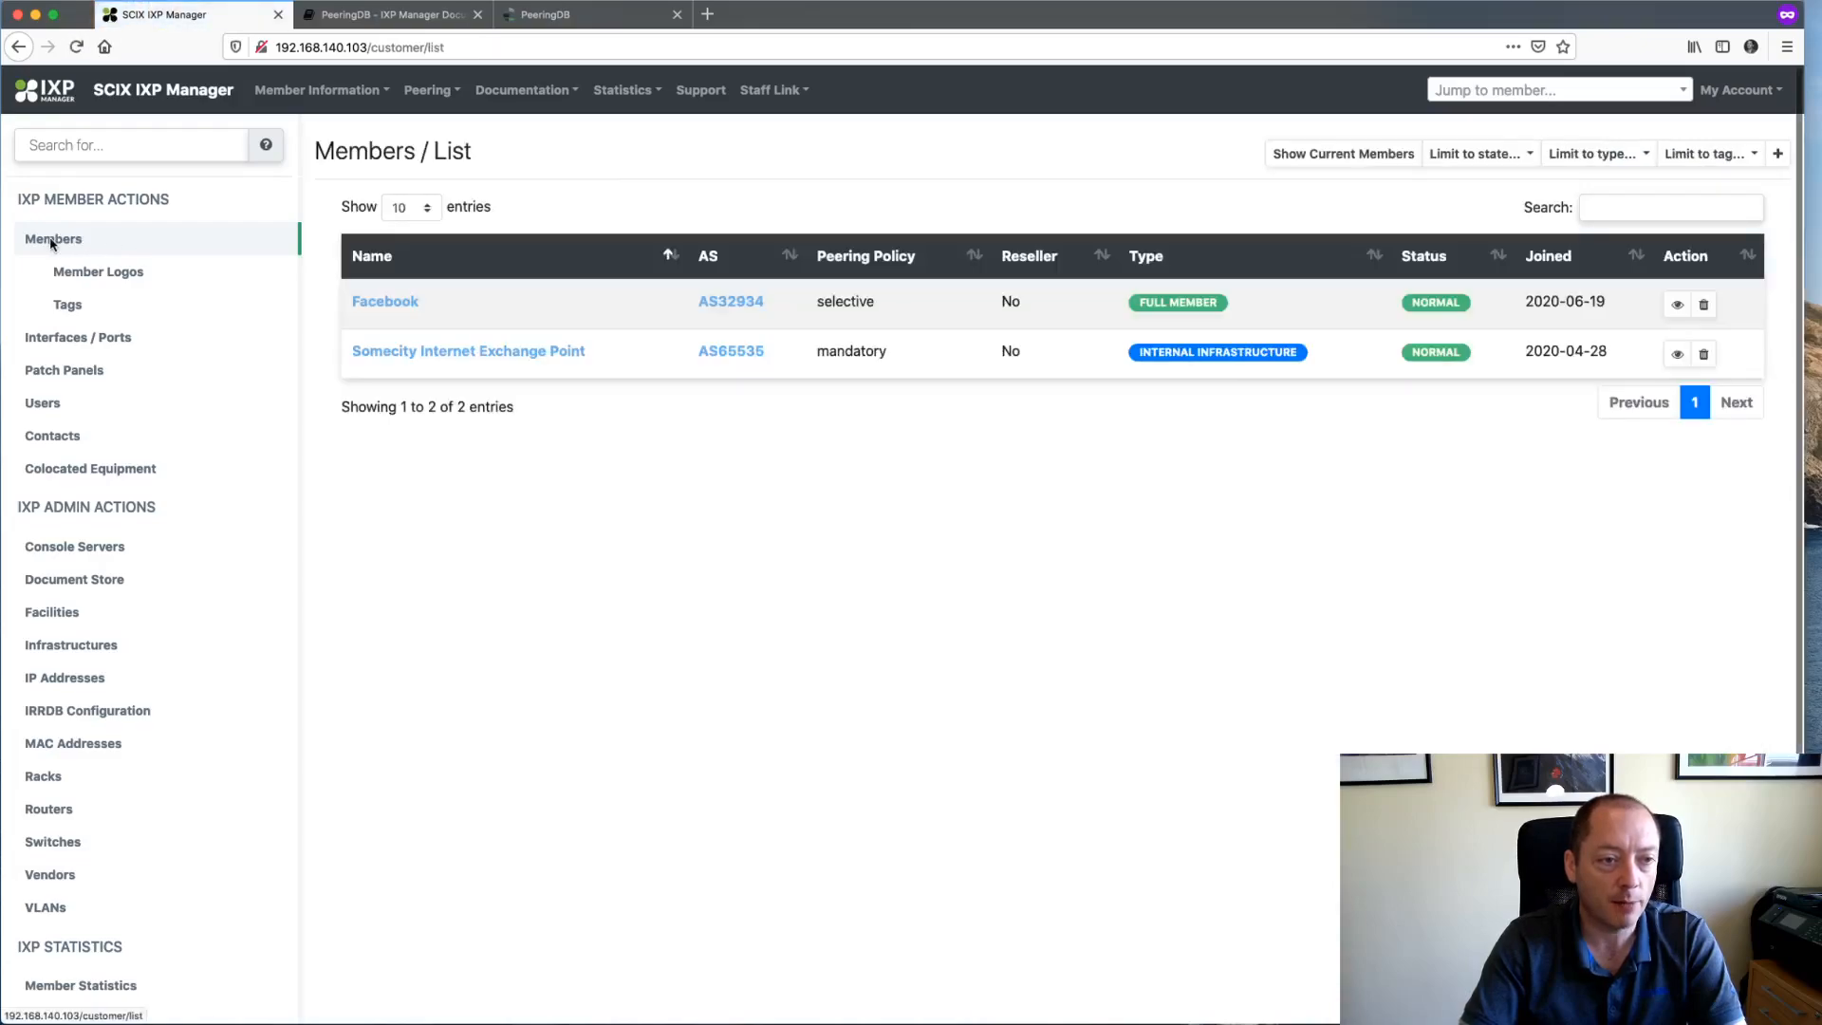
left_click(126, 275)
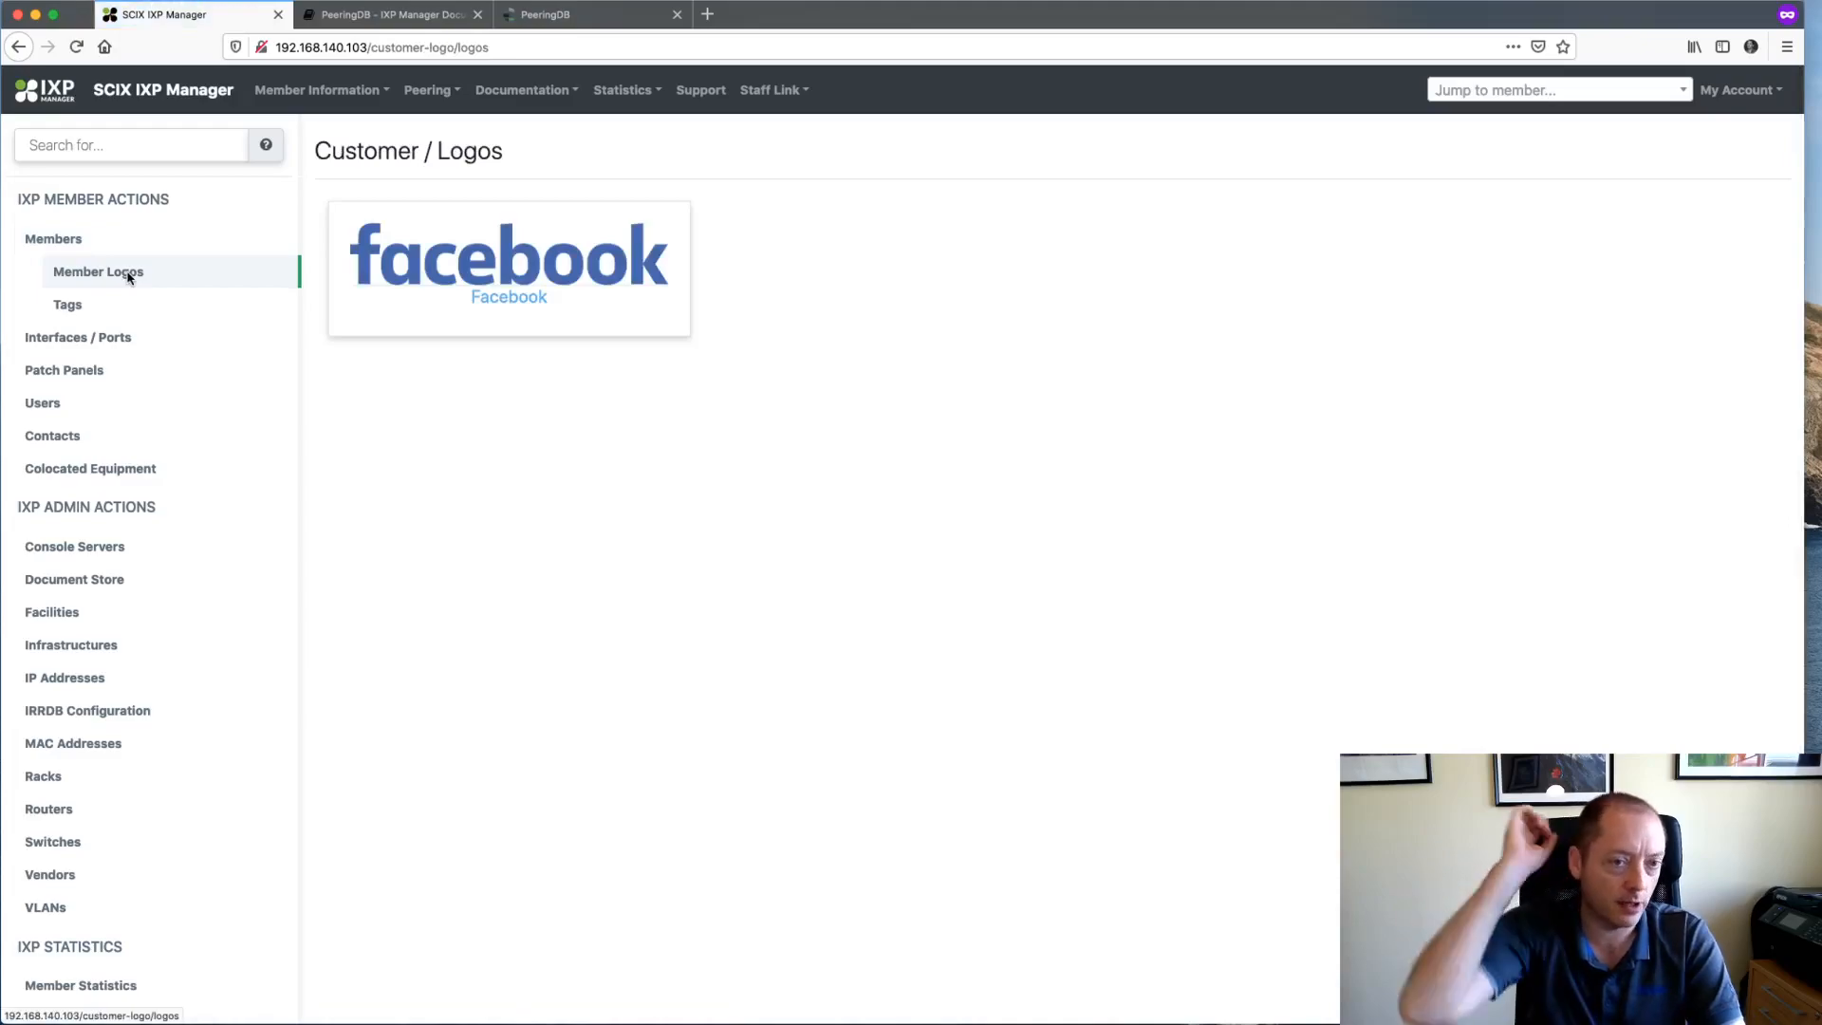
left_click(68, 239)
left_click(396, 302)
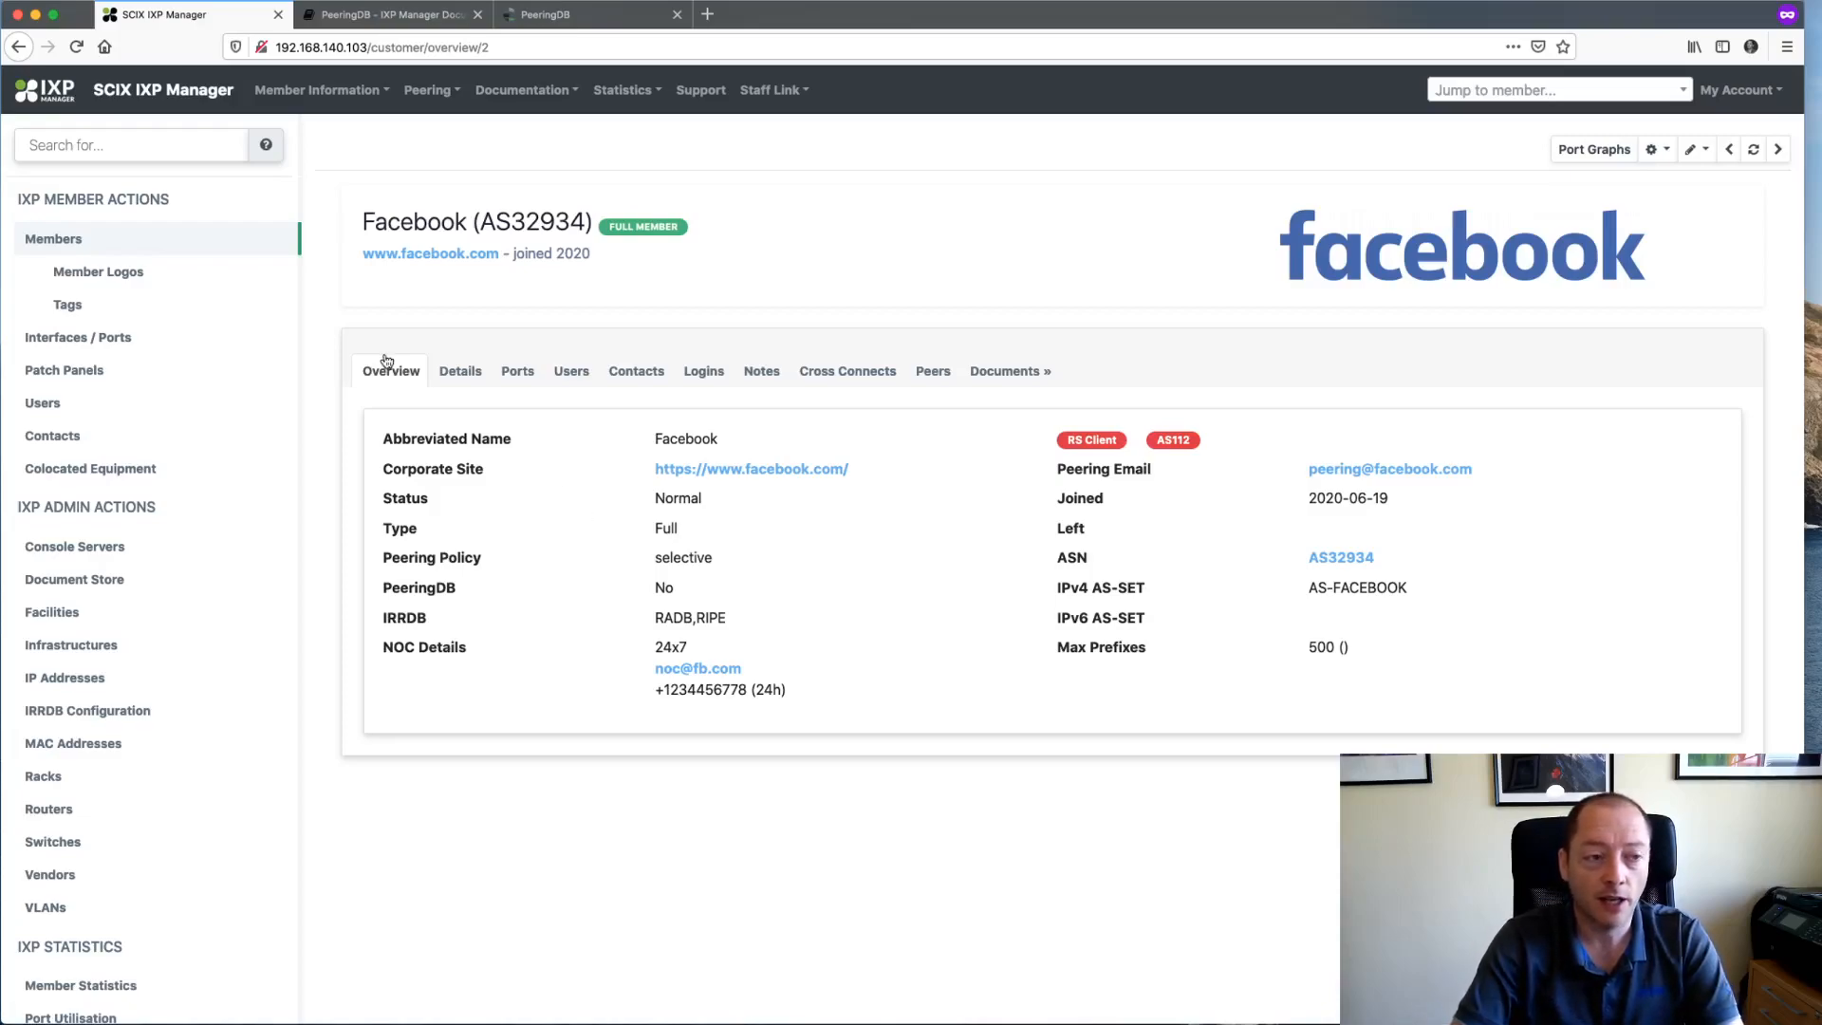
- Open the Customer Tags list and skim the tags documentation in a new tab
left_click(97, 315)
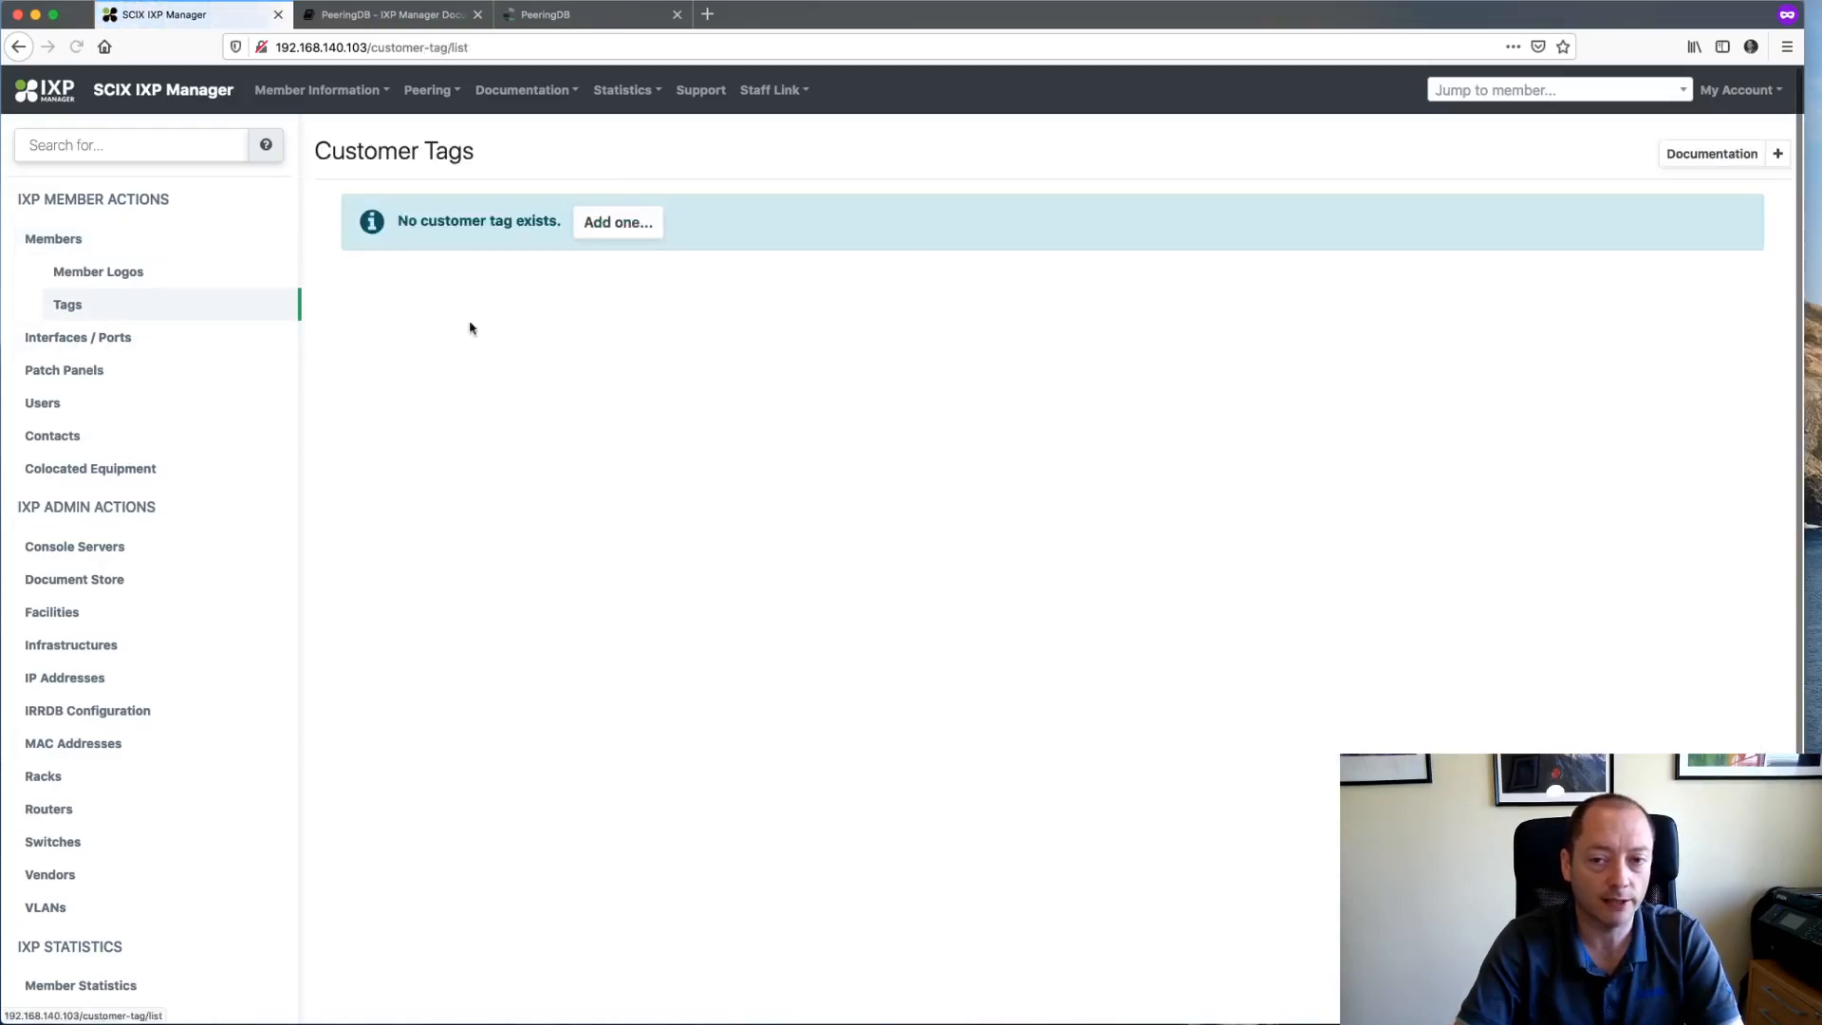
right_click(1693, 163)
left_click(1717, 171)
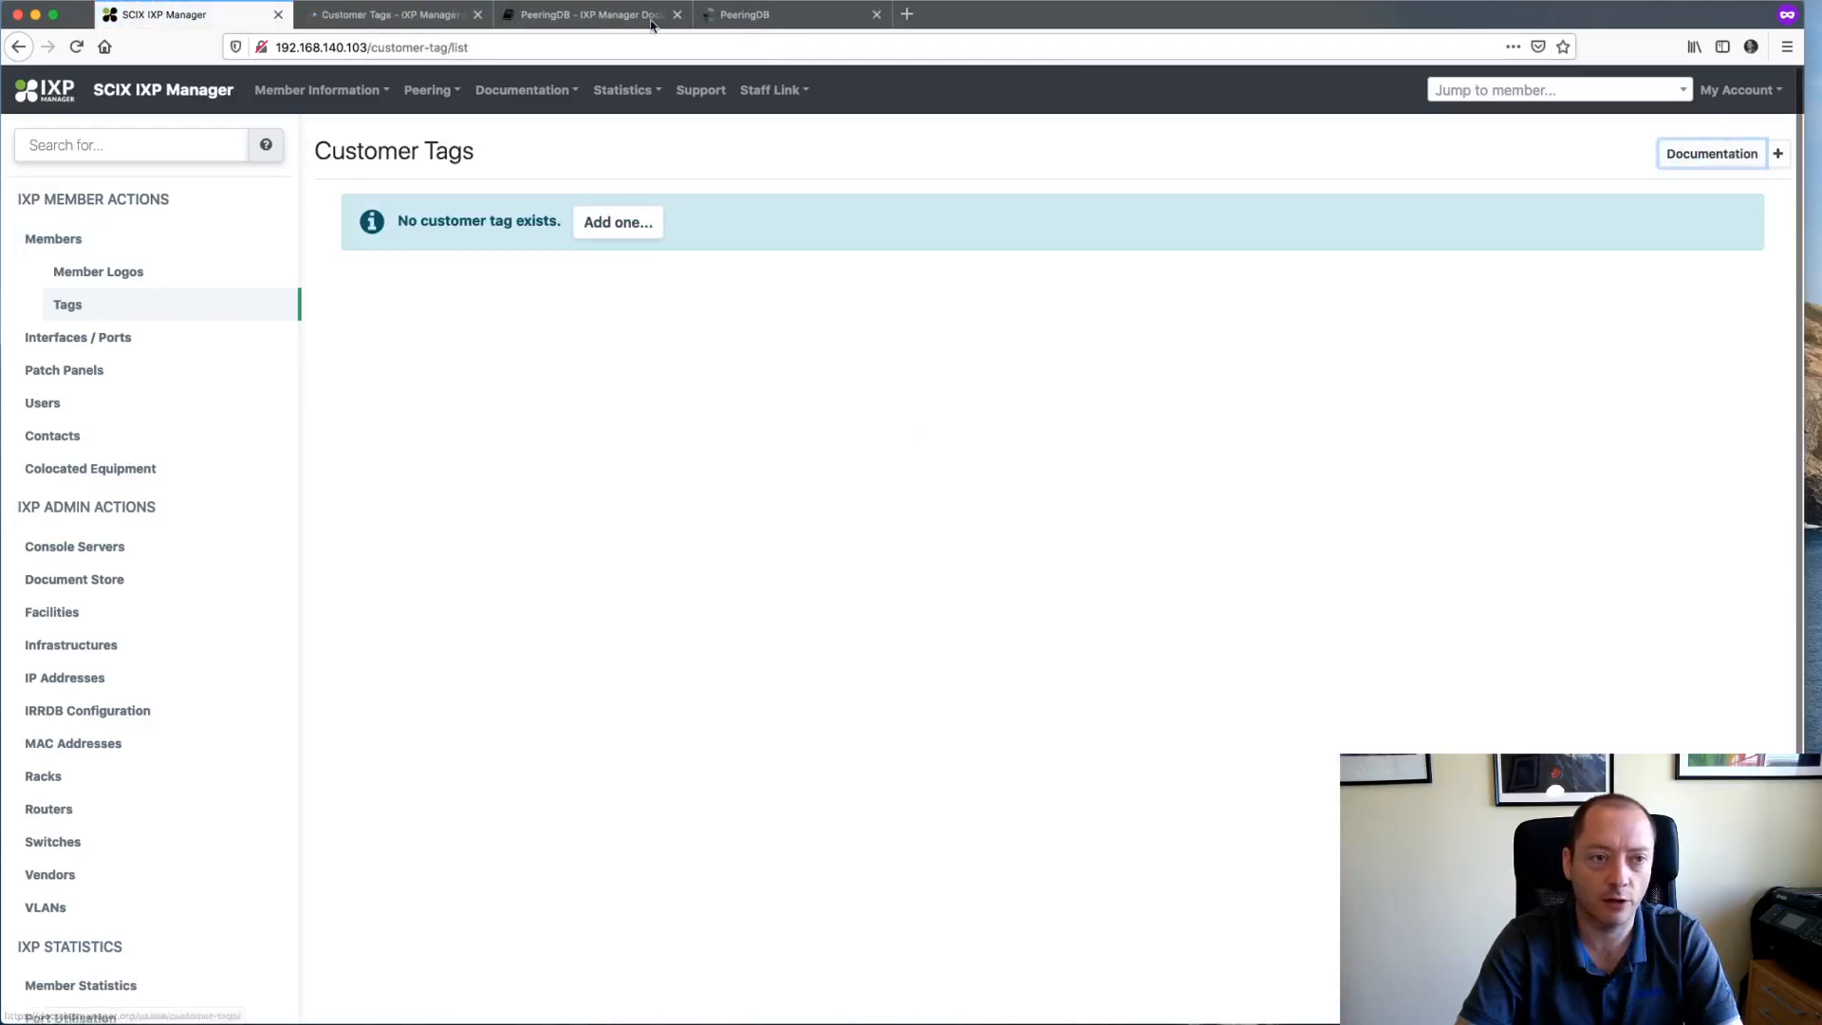
left_click(389, 14)
scroll(457, 341, "down", 10)
scroll(457, 341, "down", 5)
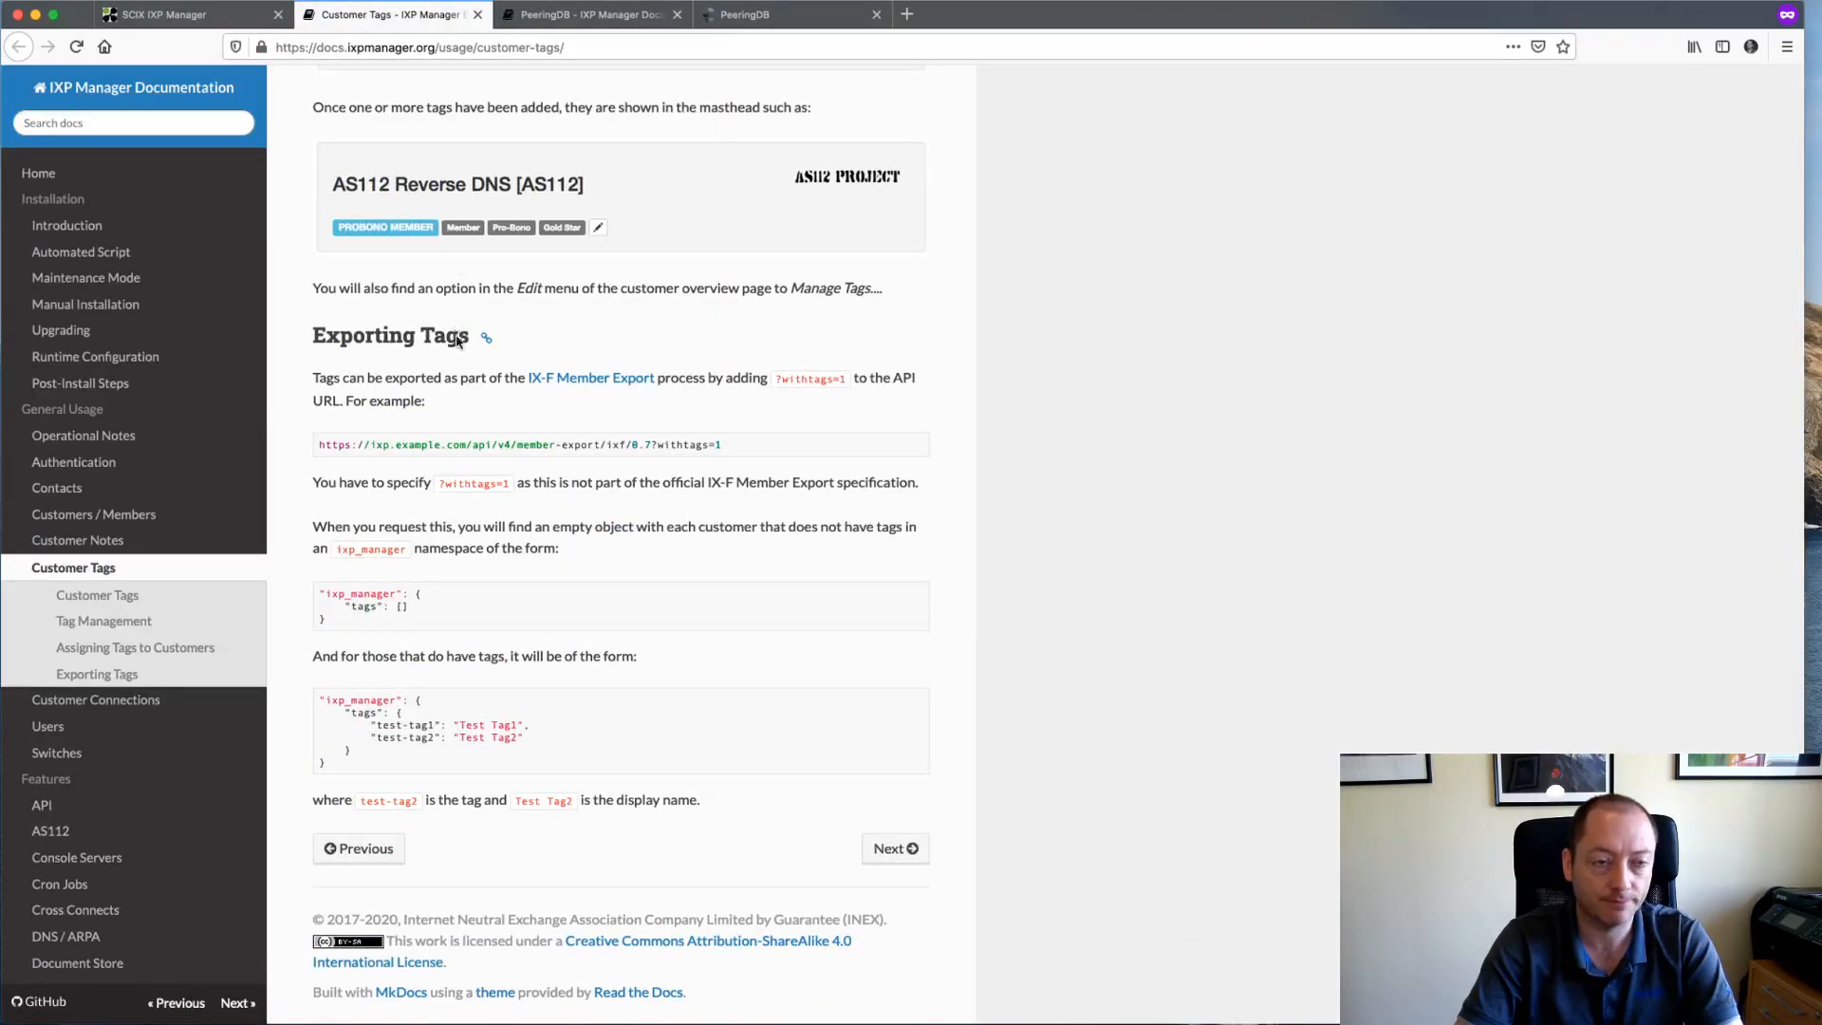
key("super+w")
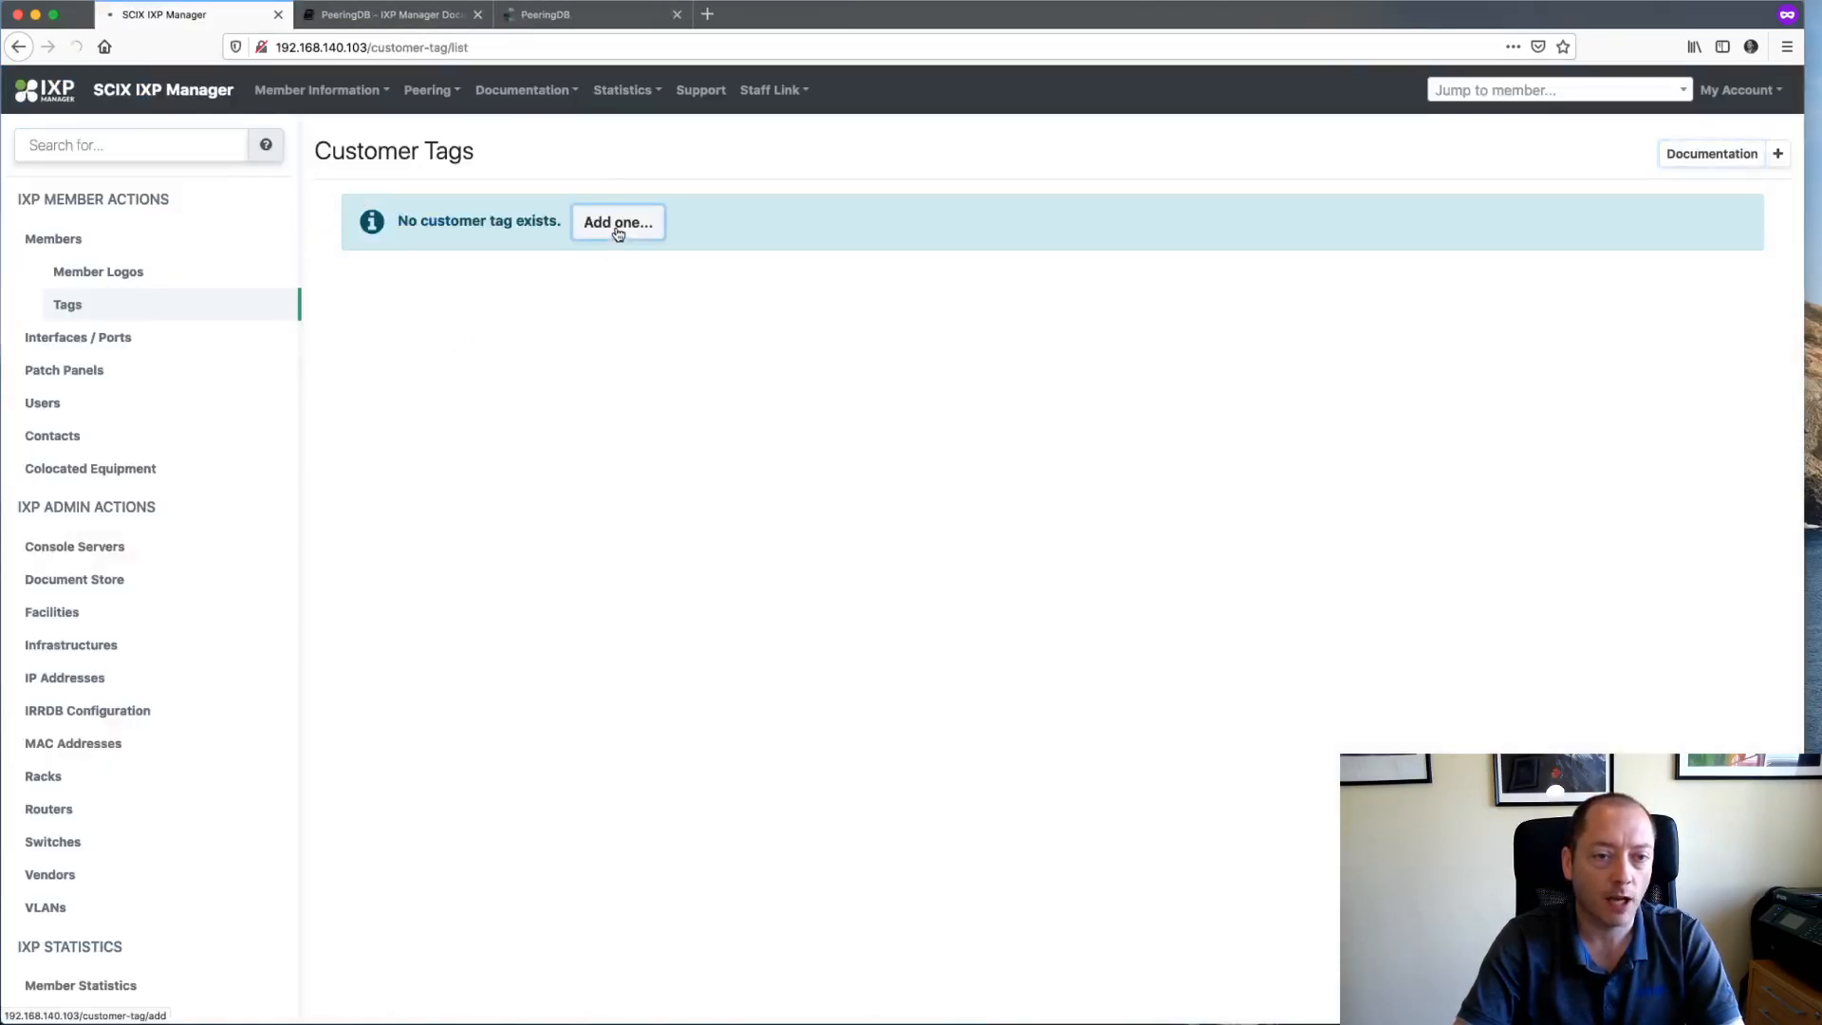
- Add tag 100mb-upgrade-program, displayed as 100Mb Upgrade Program, marked Internal Only
left_click(618, 228)
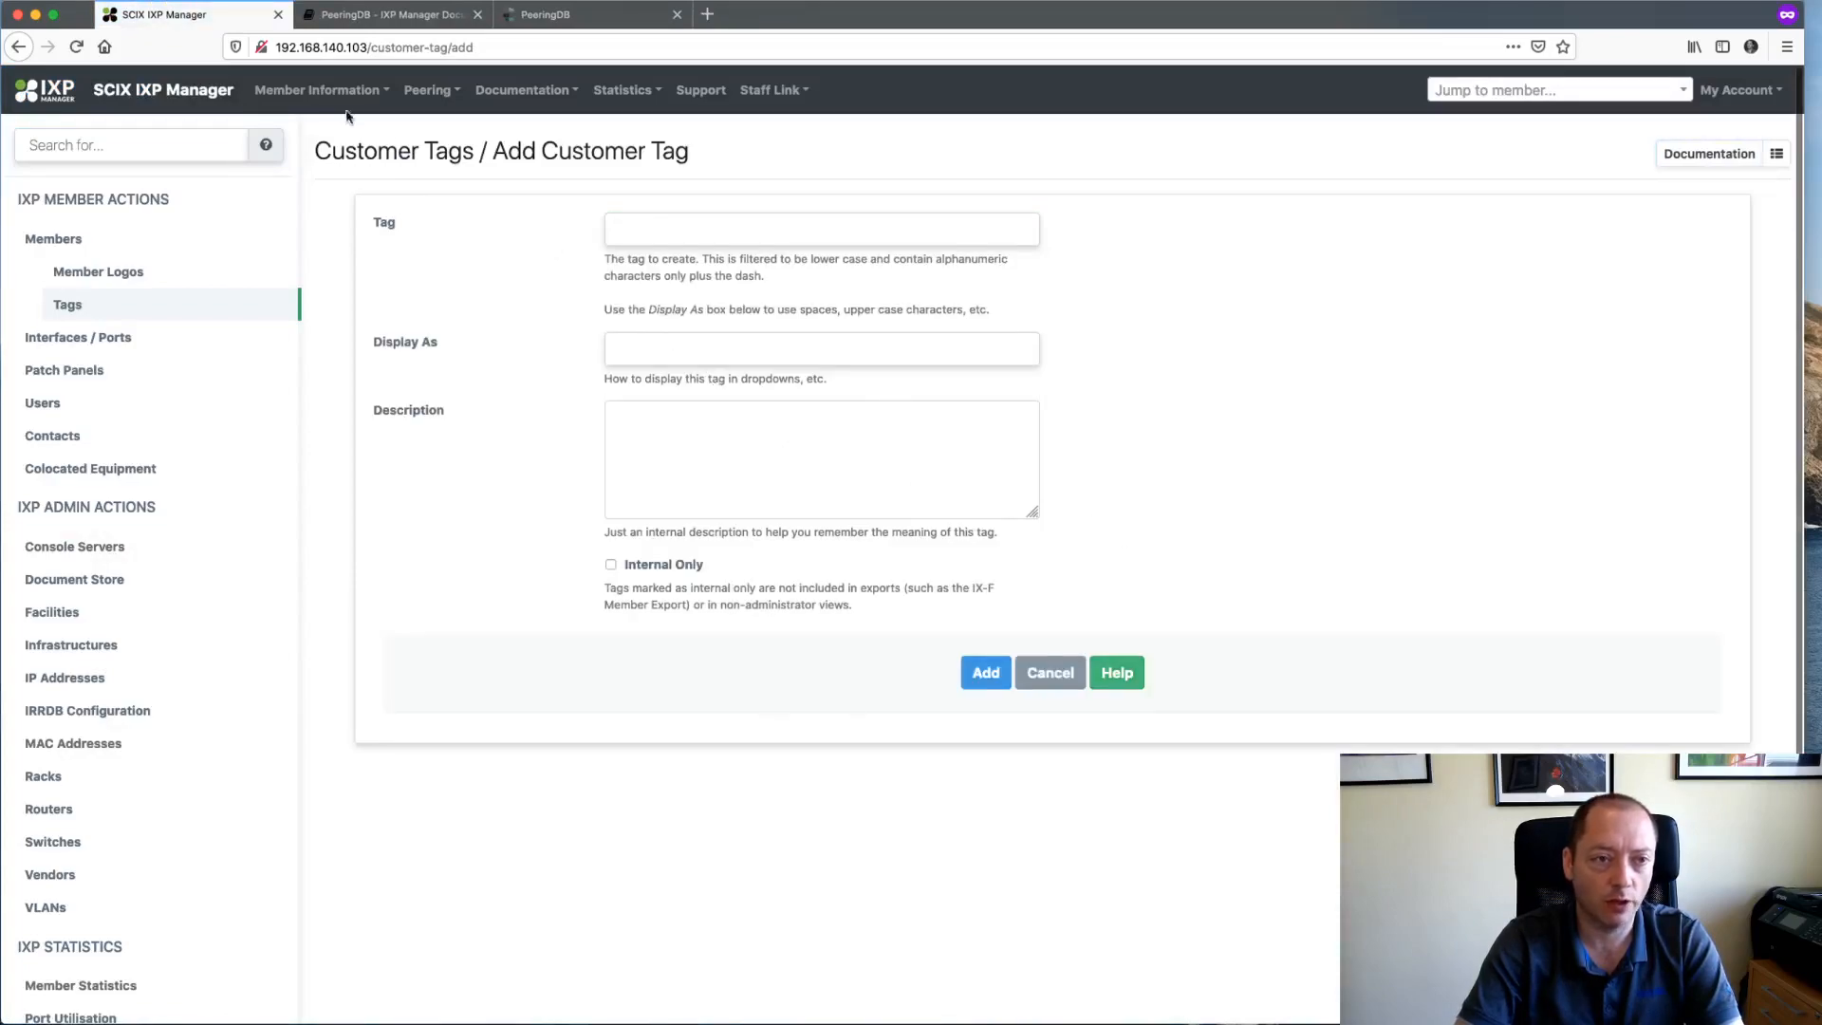
left_click(690, 229)
type("1")
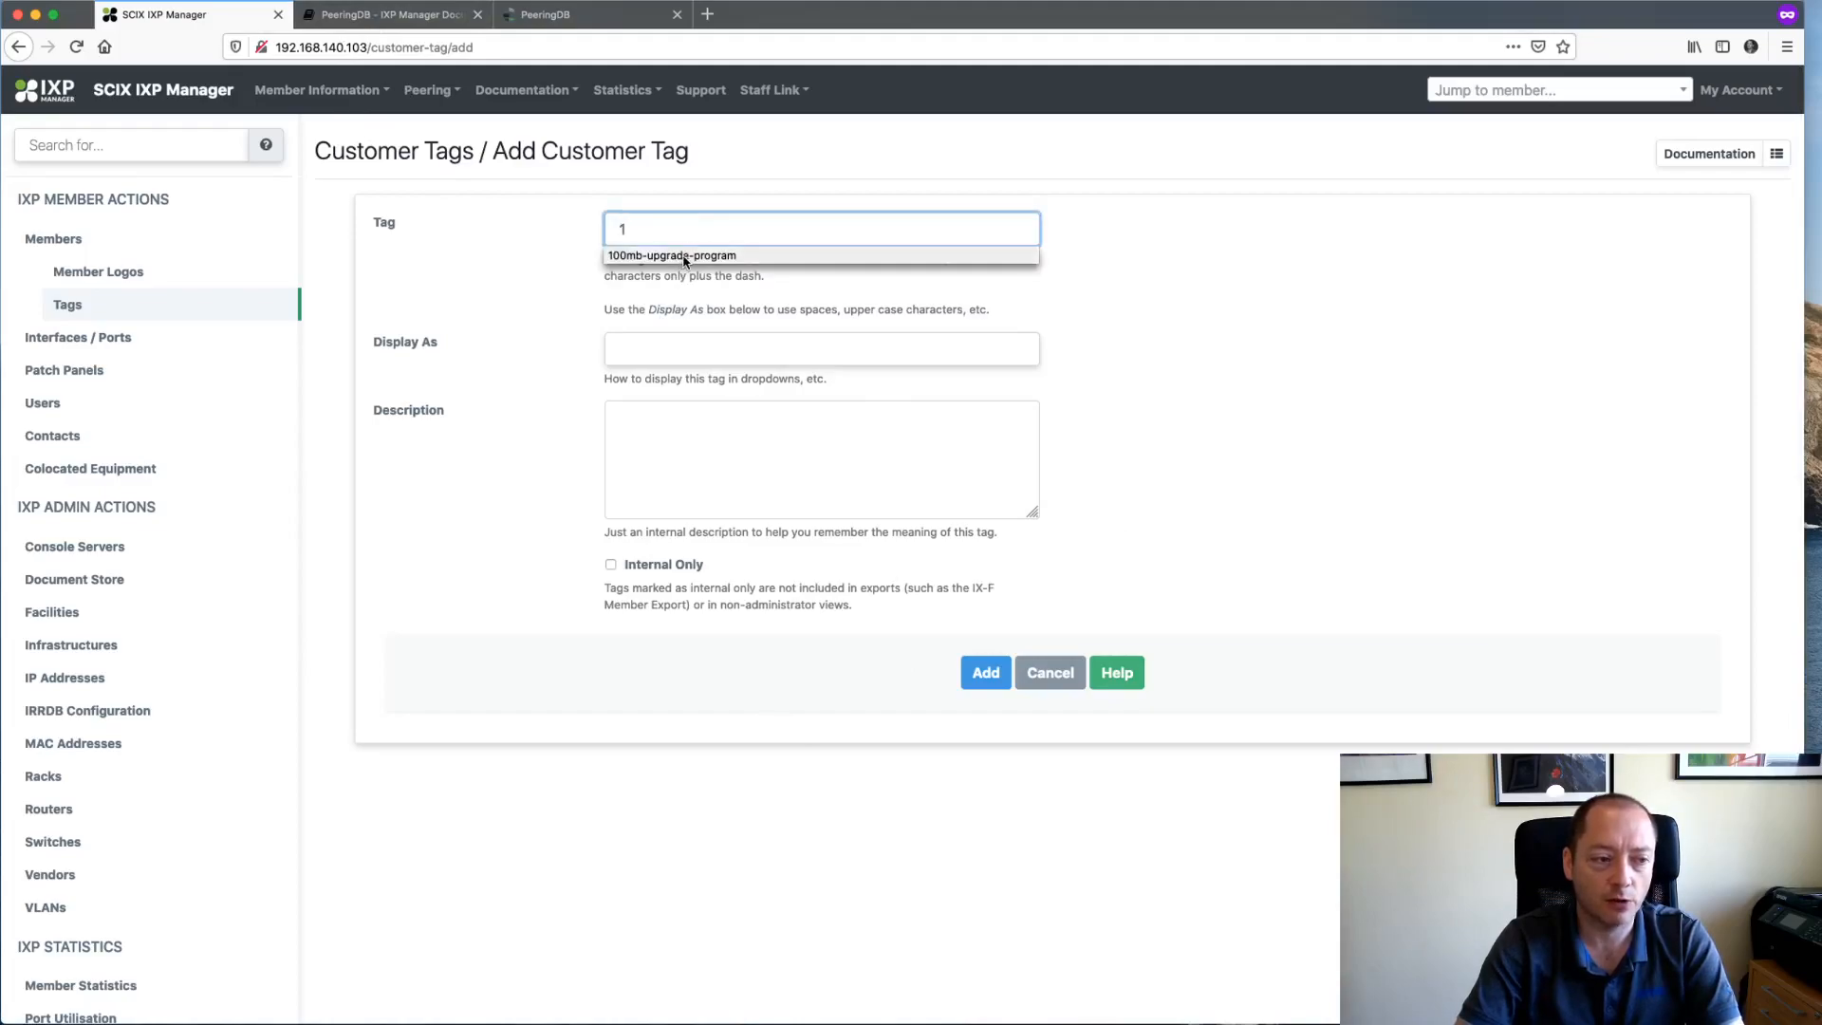
left_click(685, 256)
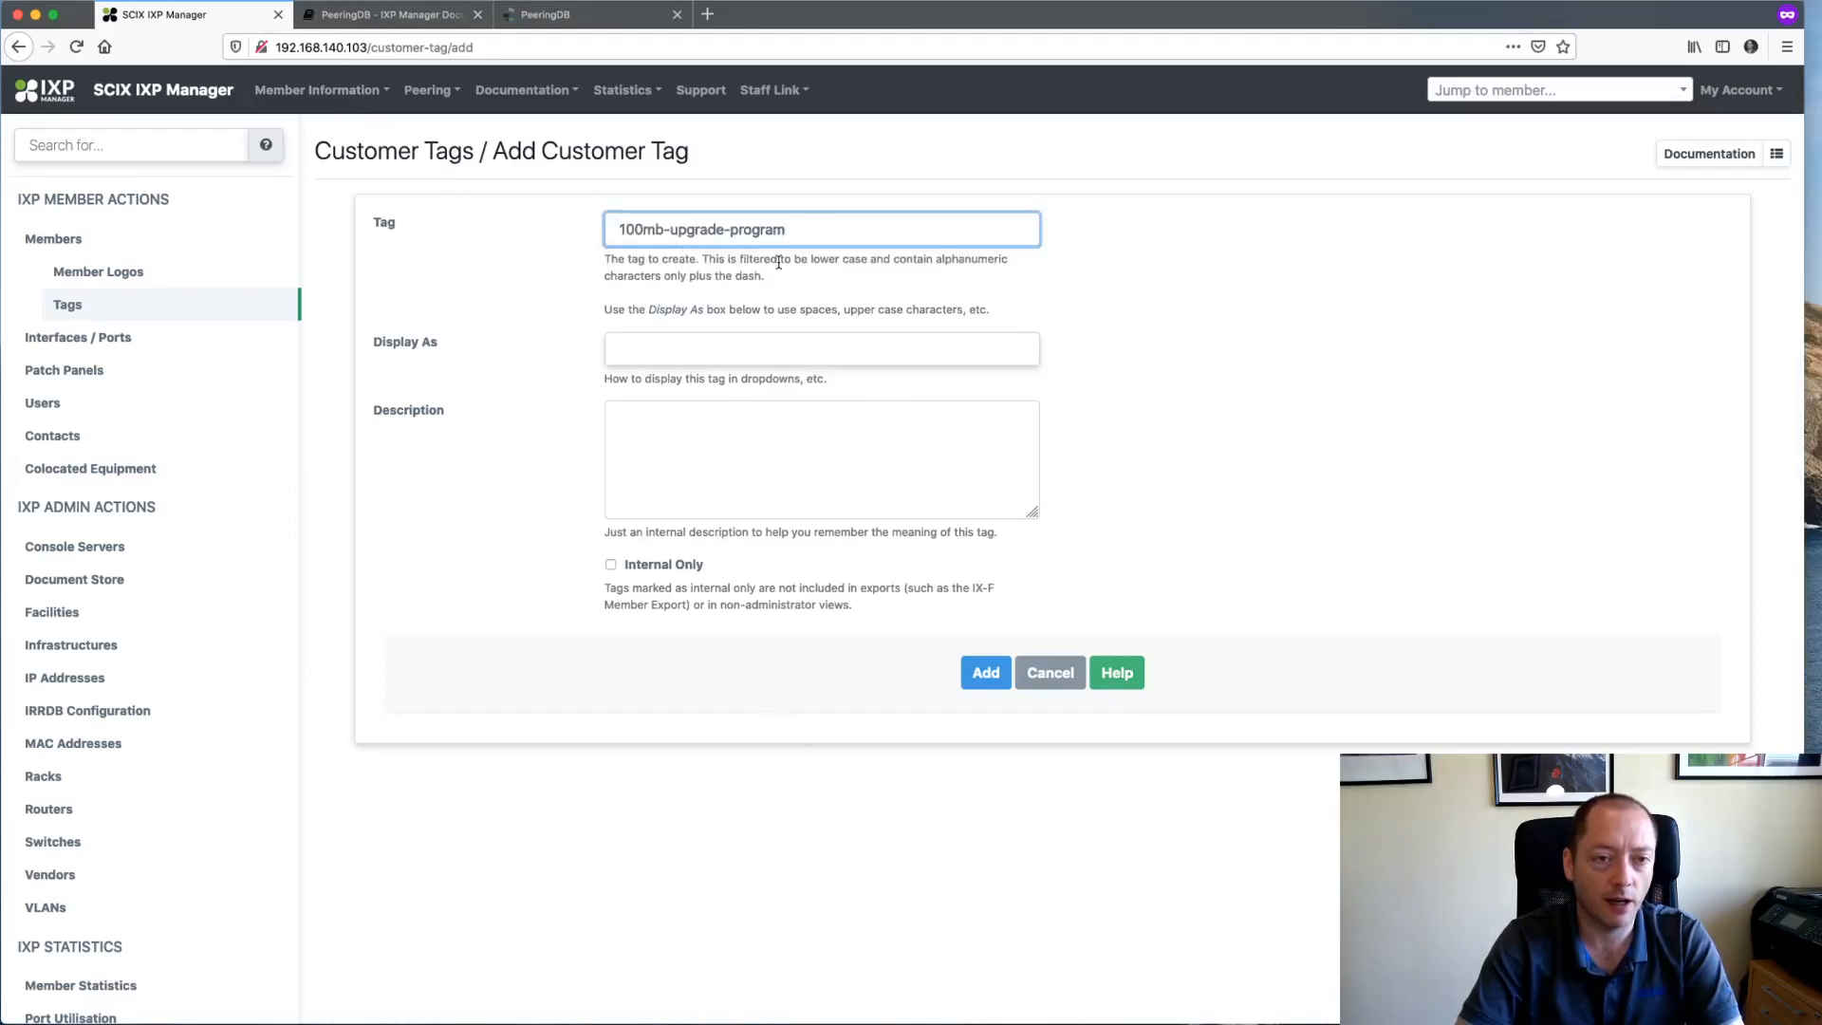
triple_click(626, 229)
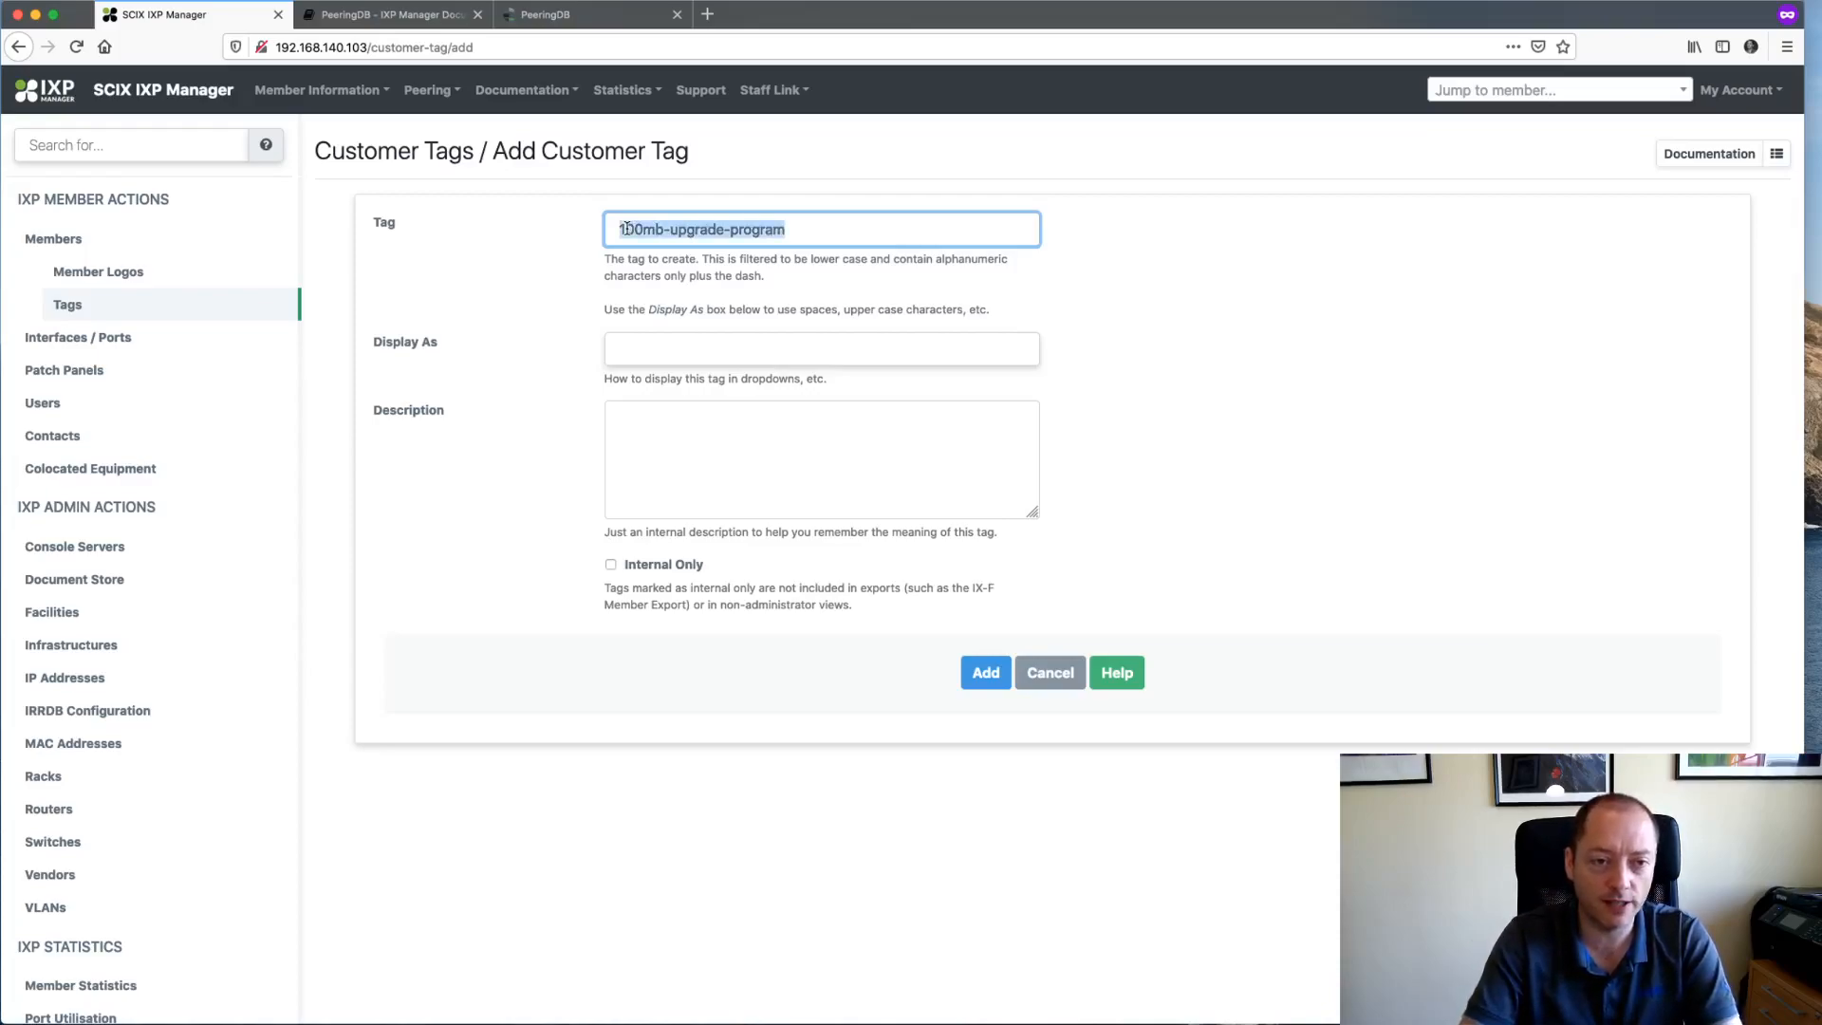
left_click(665, 351)
type("101")
key("BackSpace")
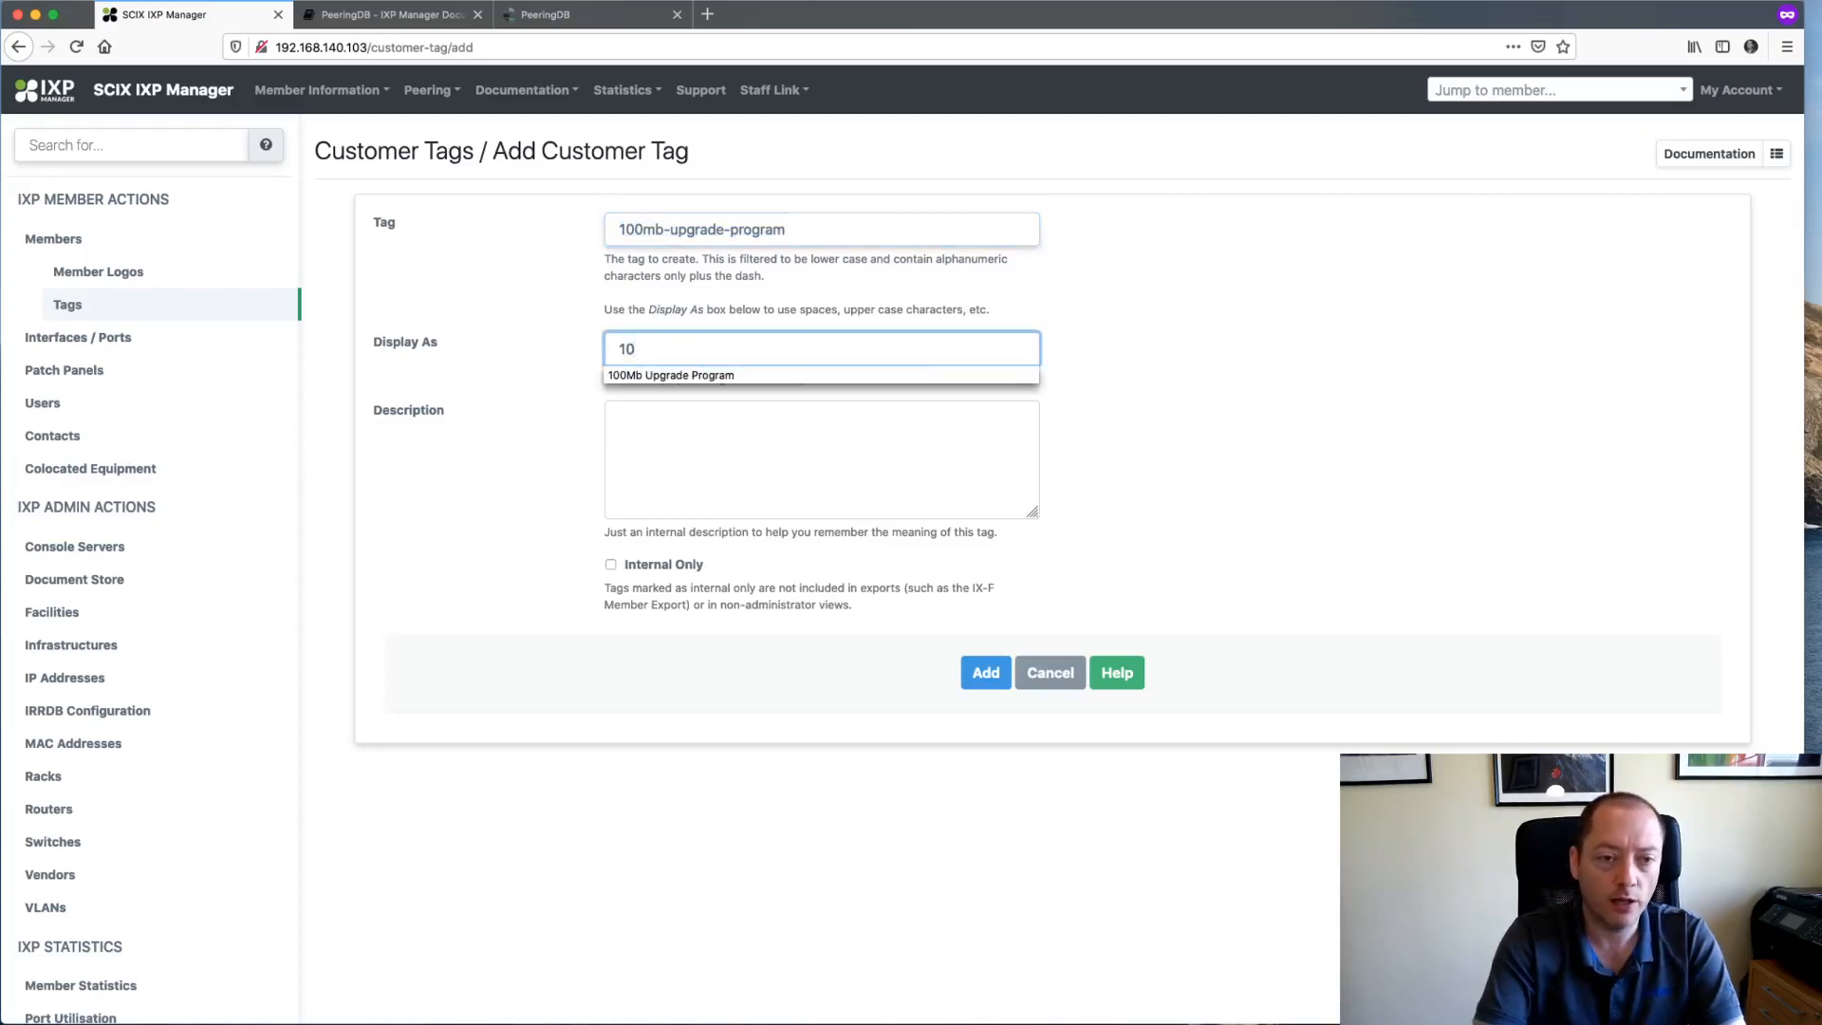
key("Down")
key("Return")
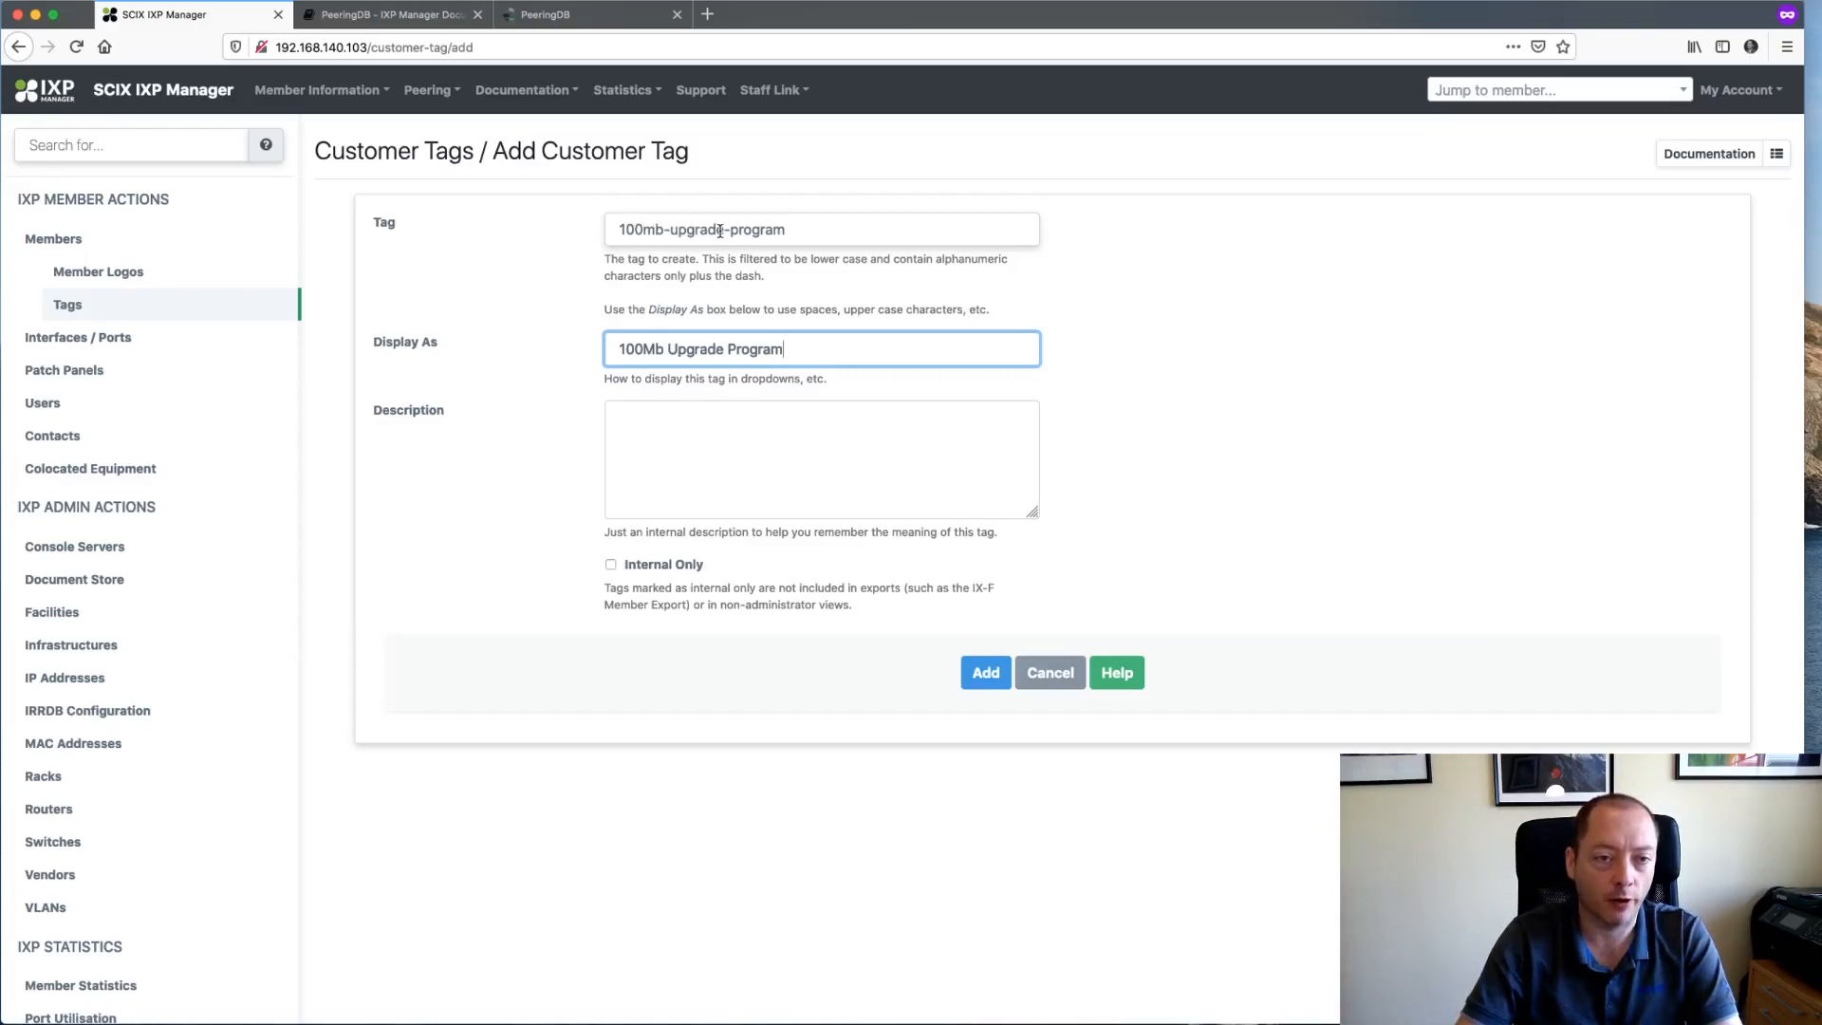
left_click(610, 565)
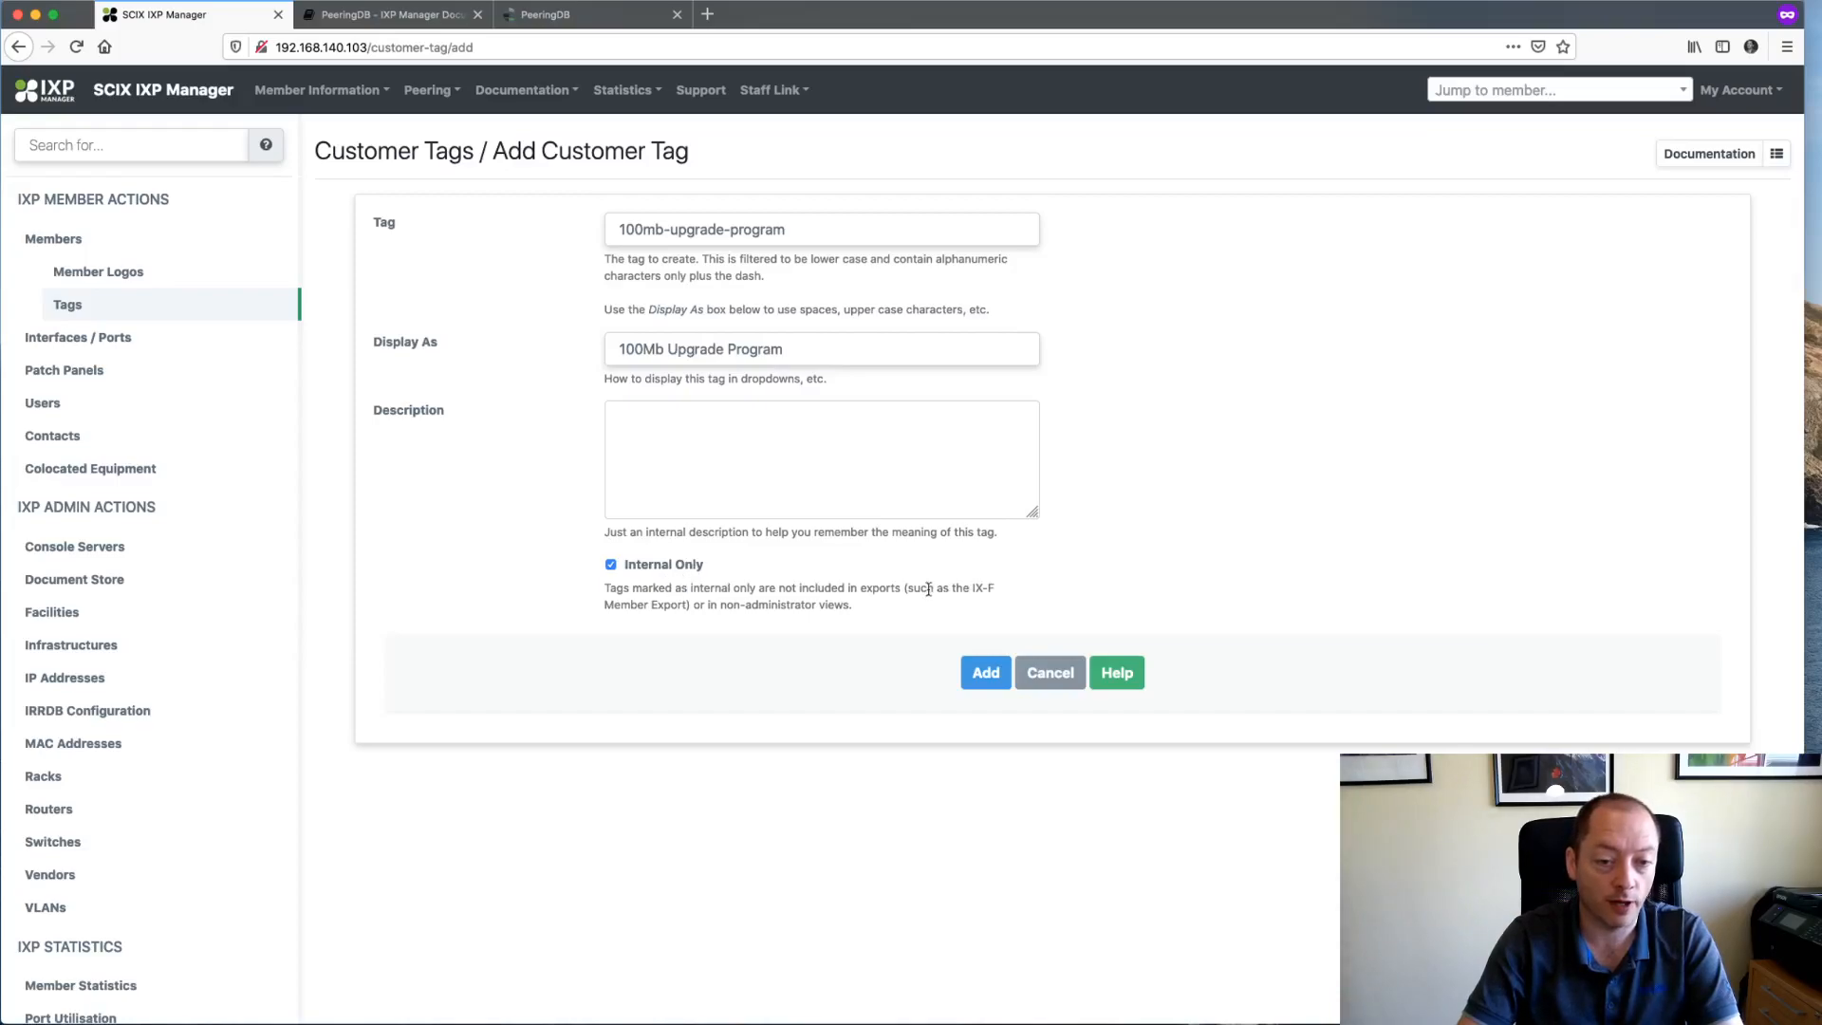
left_click(976, 681)
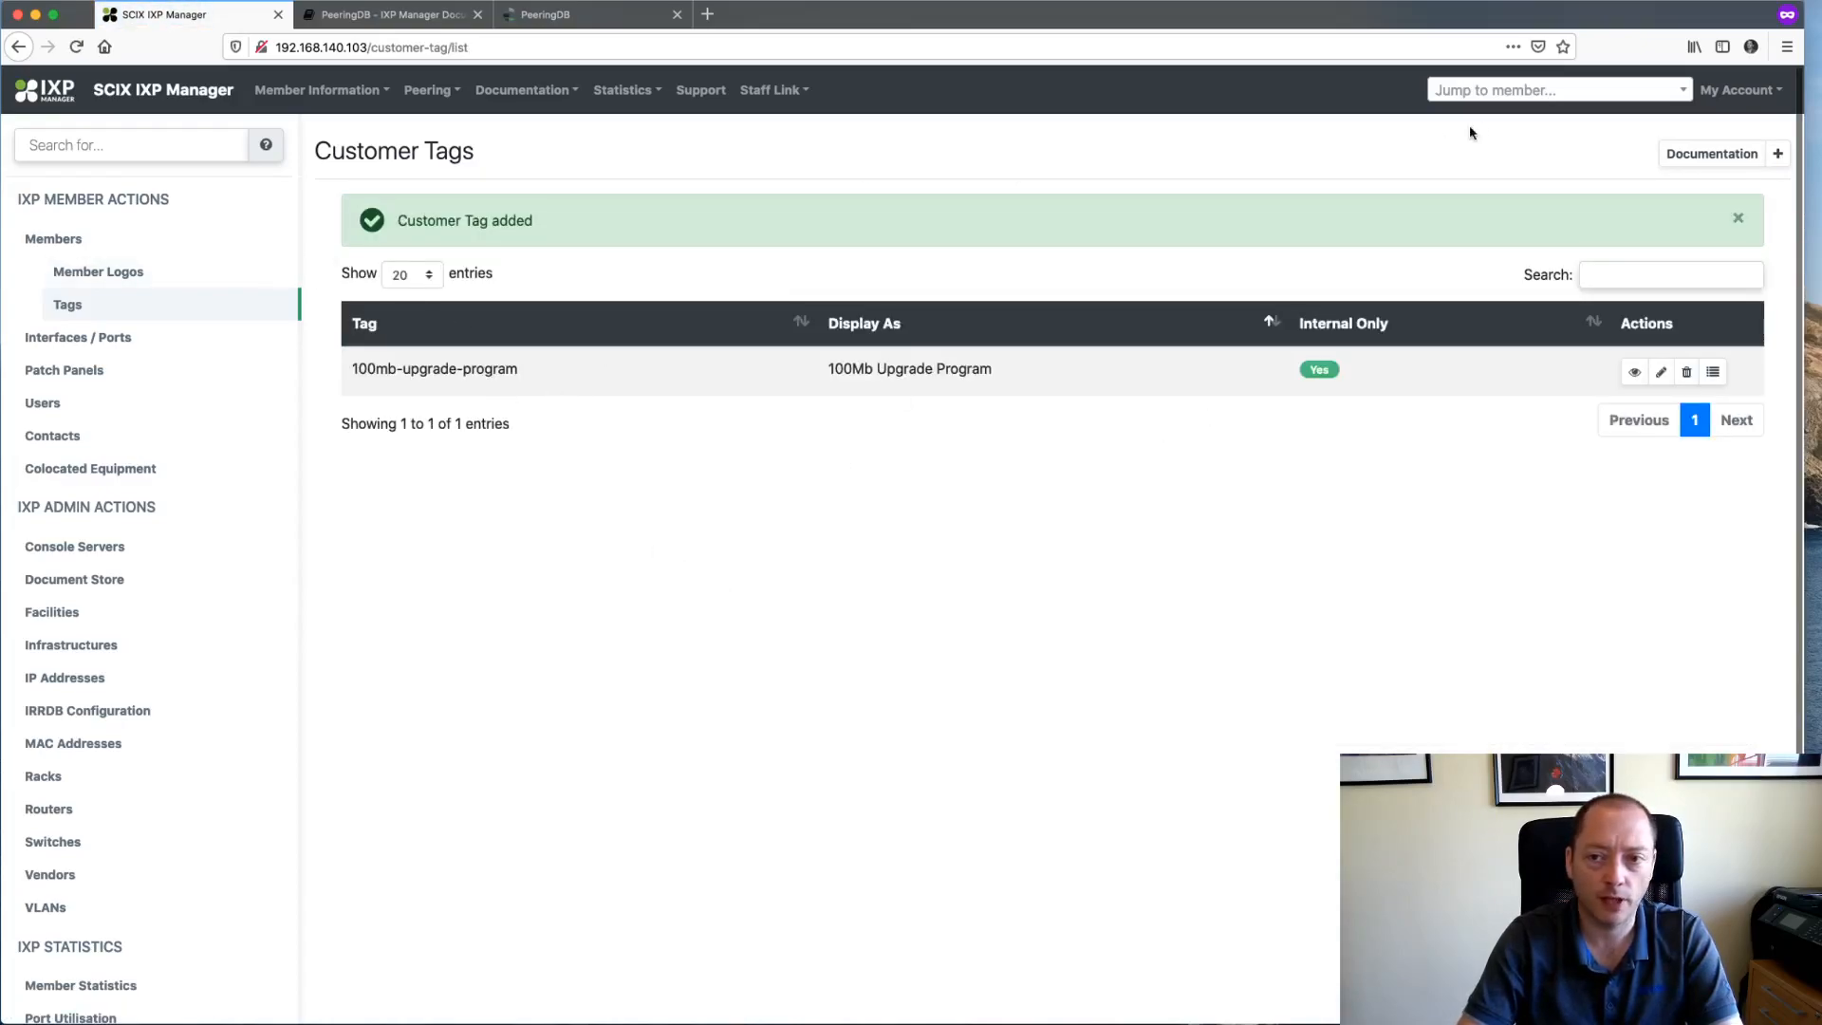
left_click(1480, 90)
- Assign the 100Mb Upgrade Program tag to Facebook, save it, and return to the Customer Tags list
left_click(1486, 152)
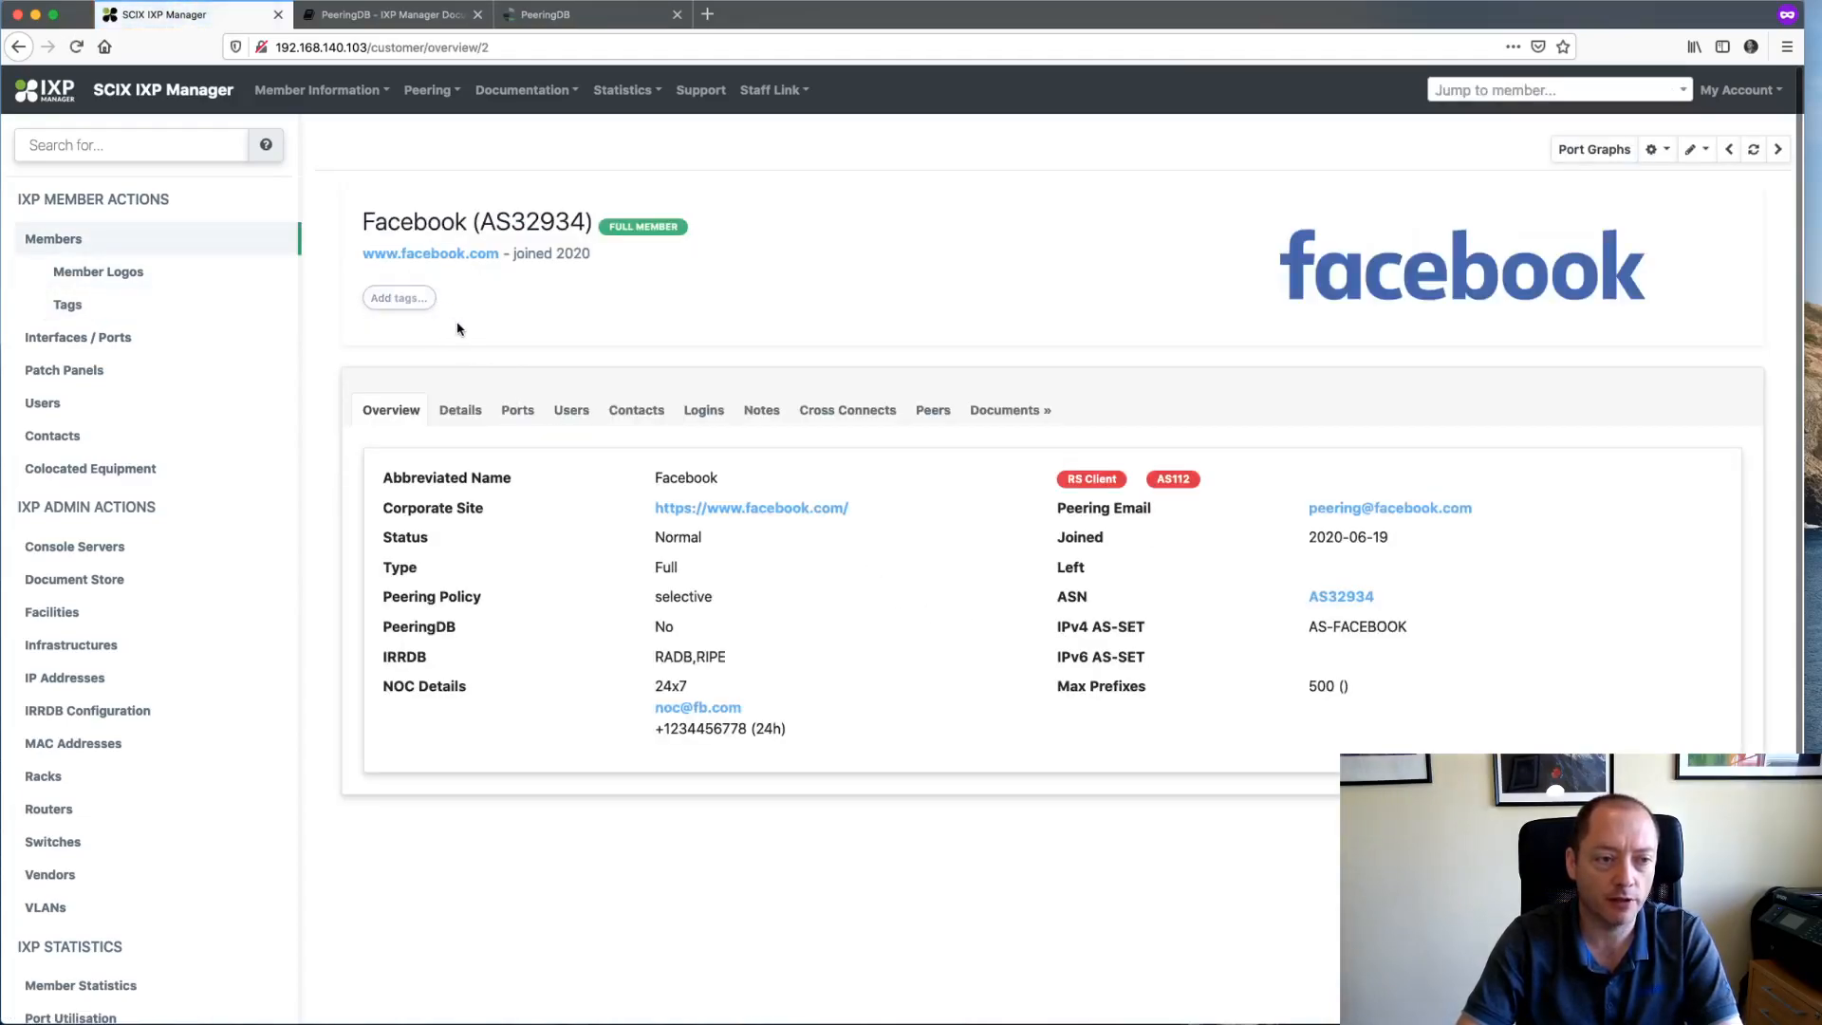
left_click(399, 298)
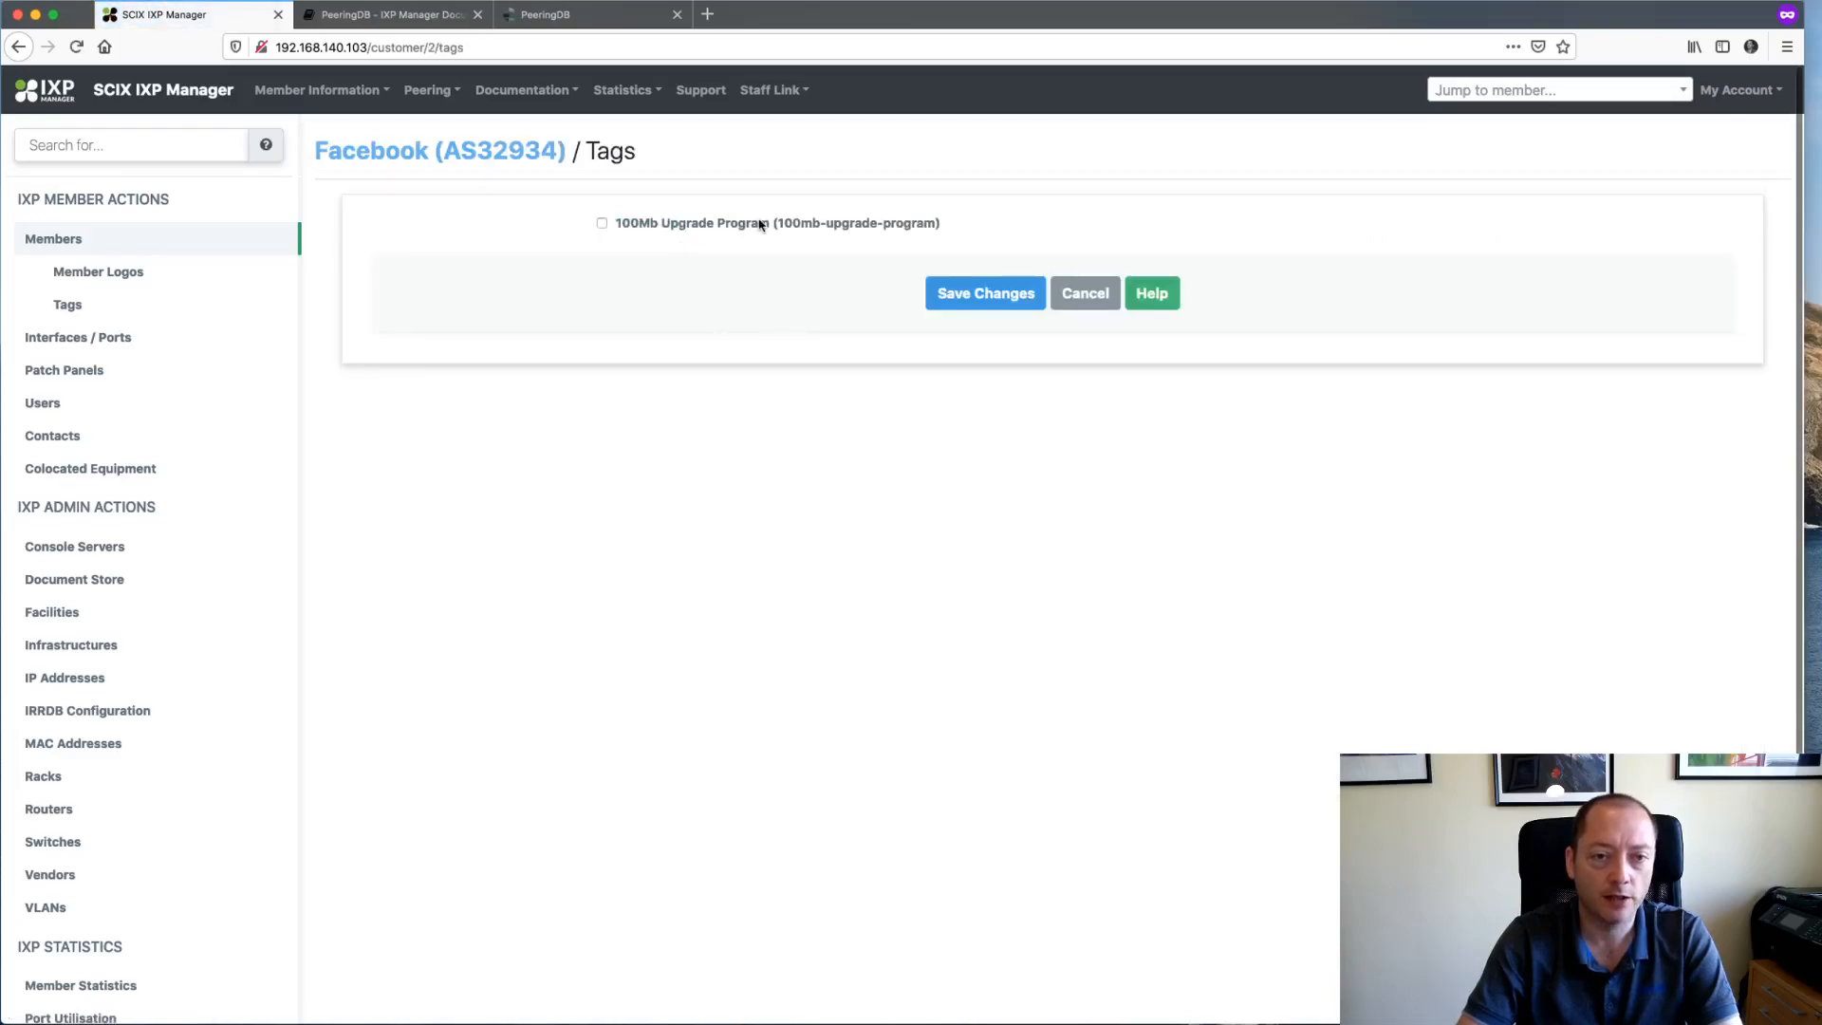
left_click(653, 226)
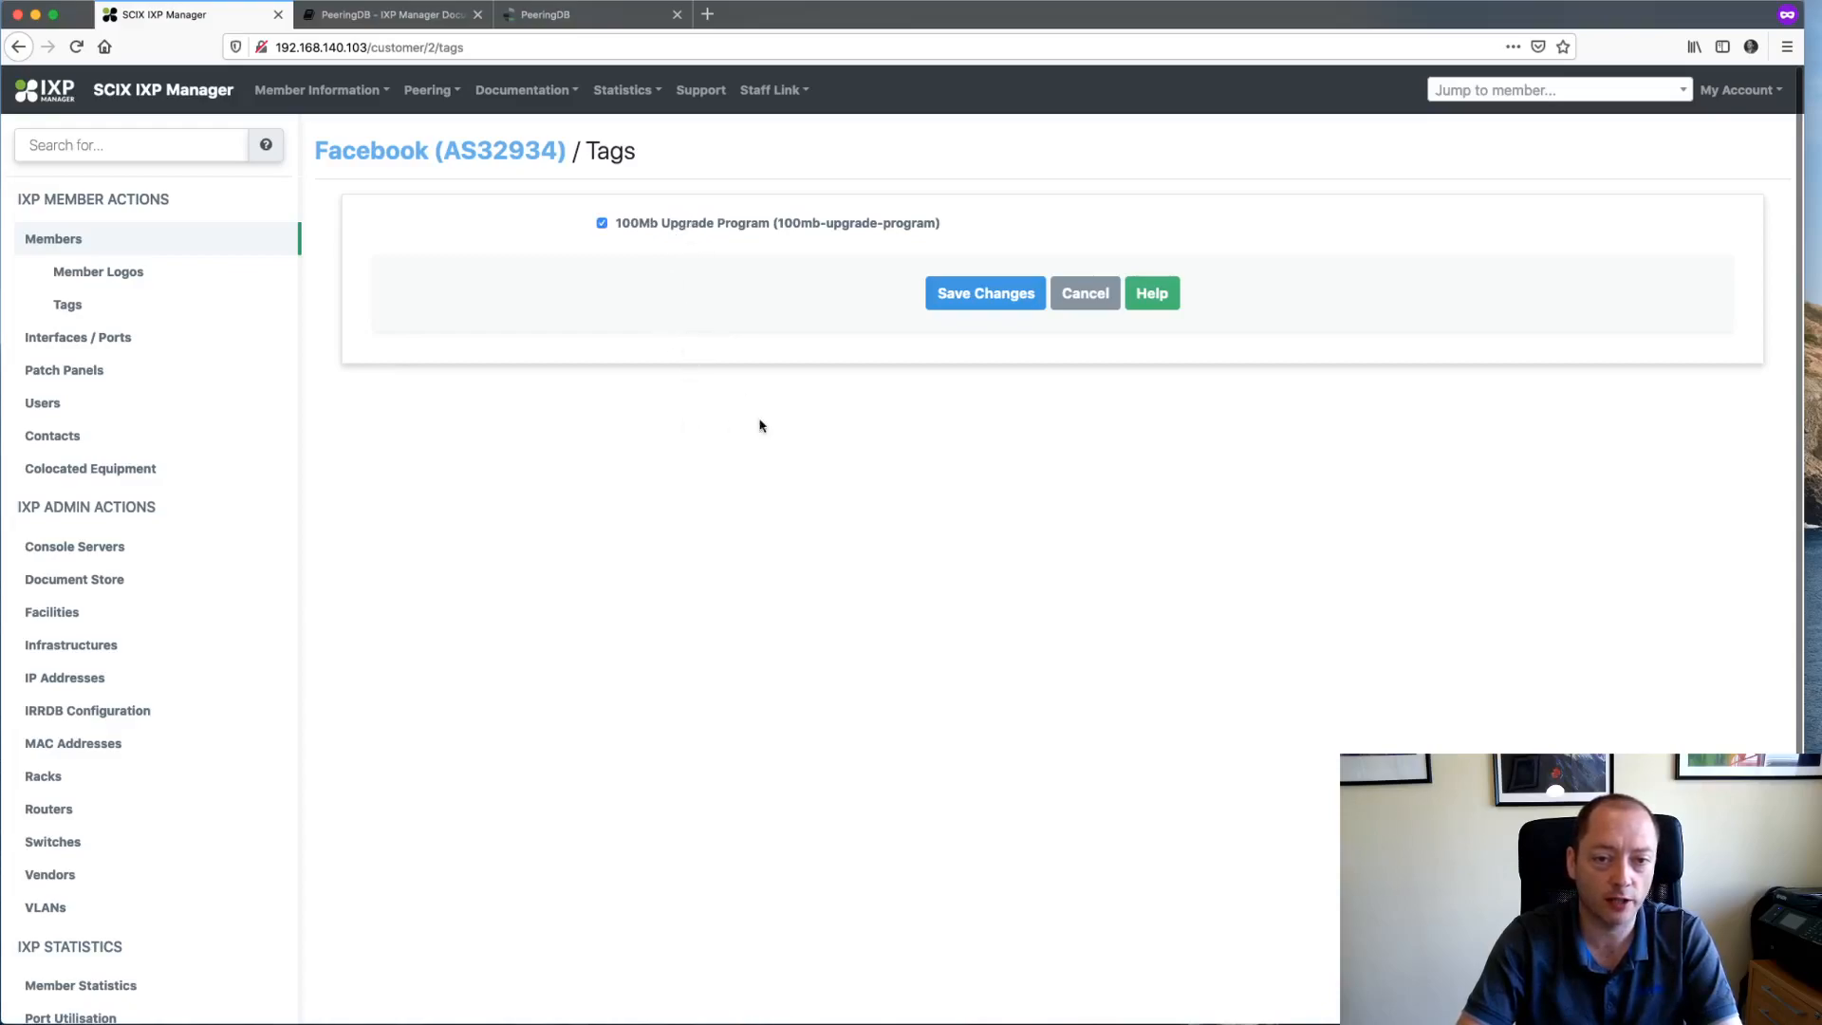
left_click(1021, 299)
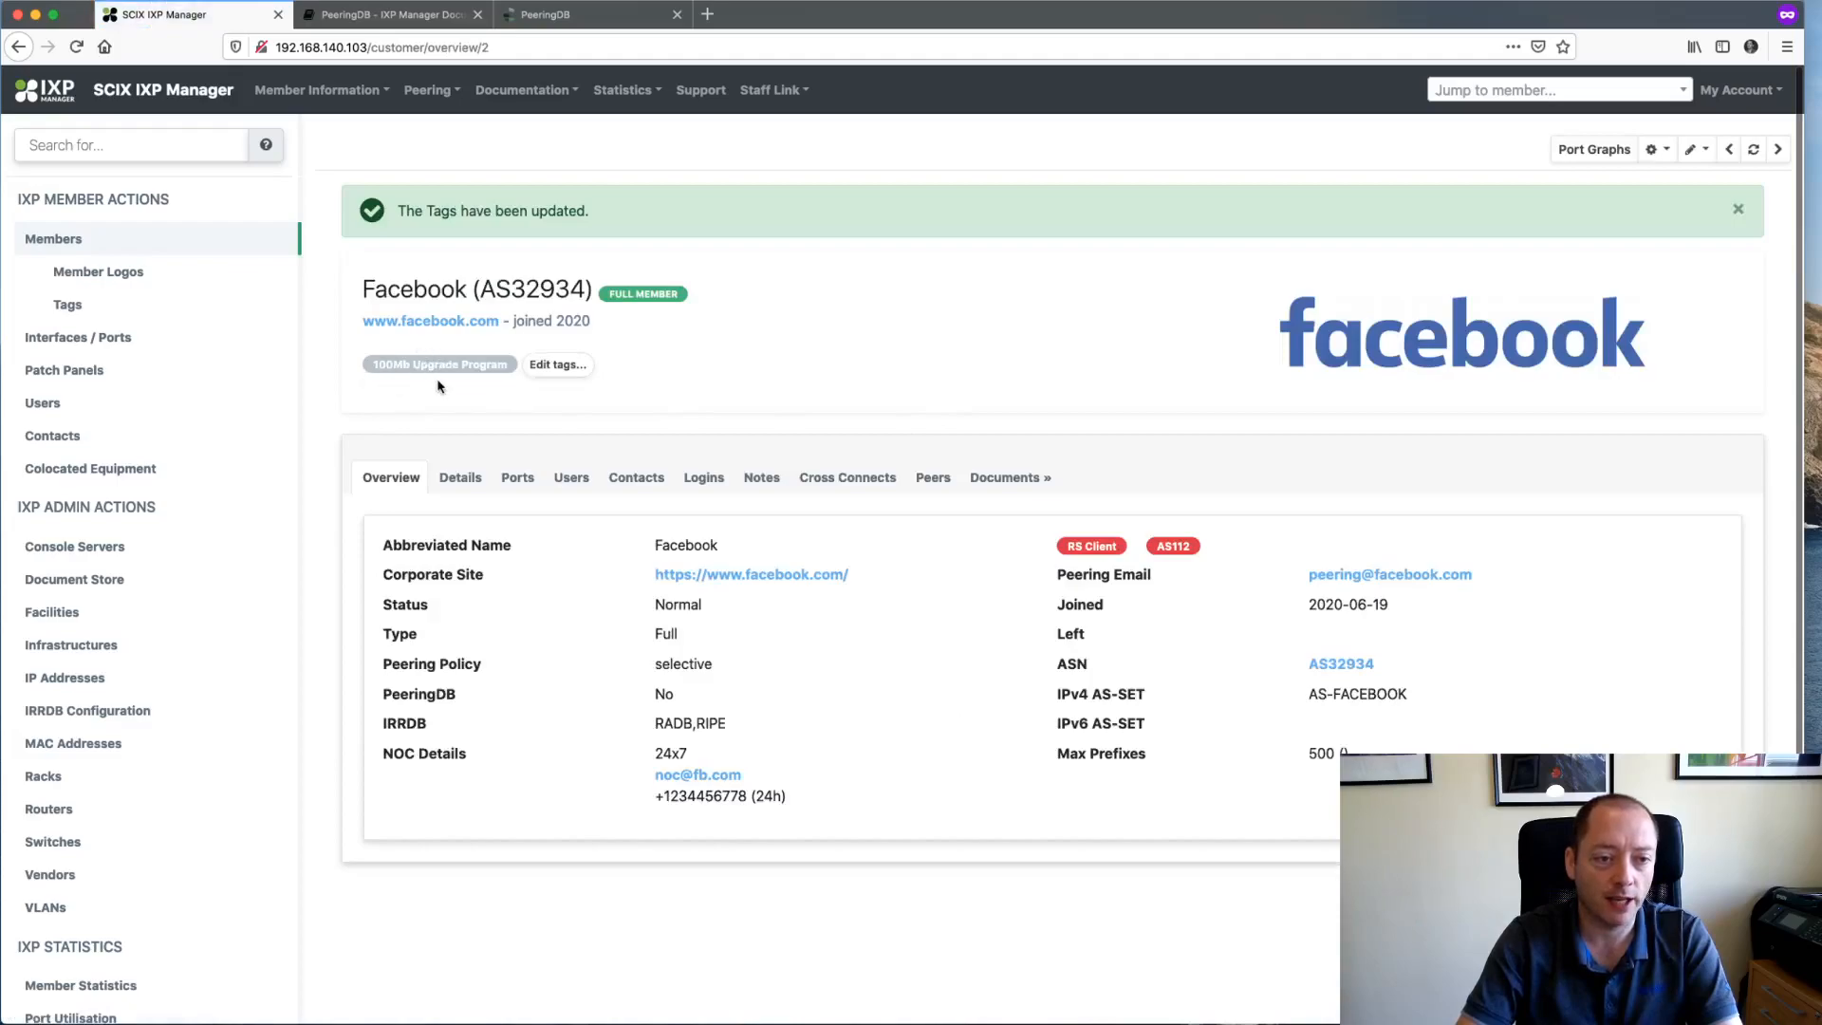
left_click(556, 368)
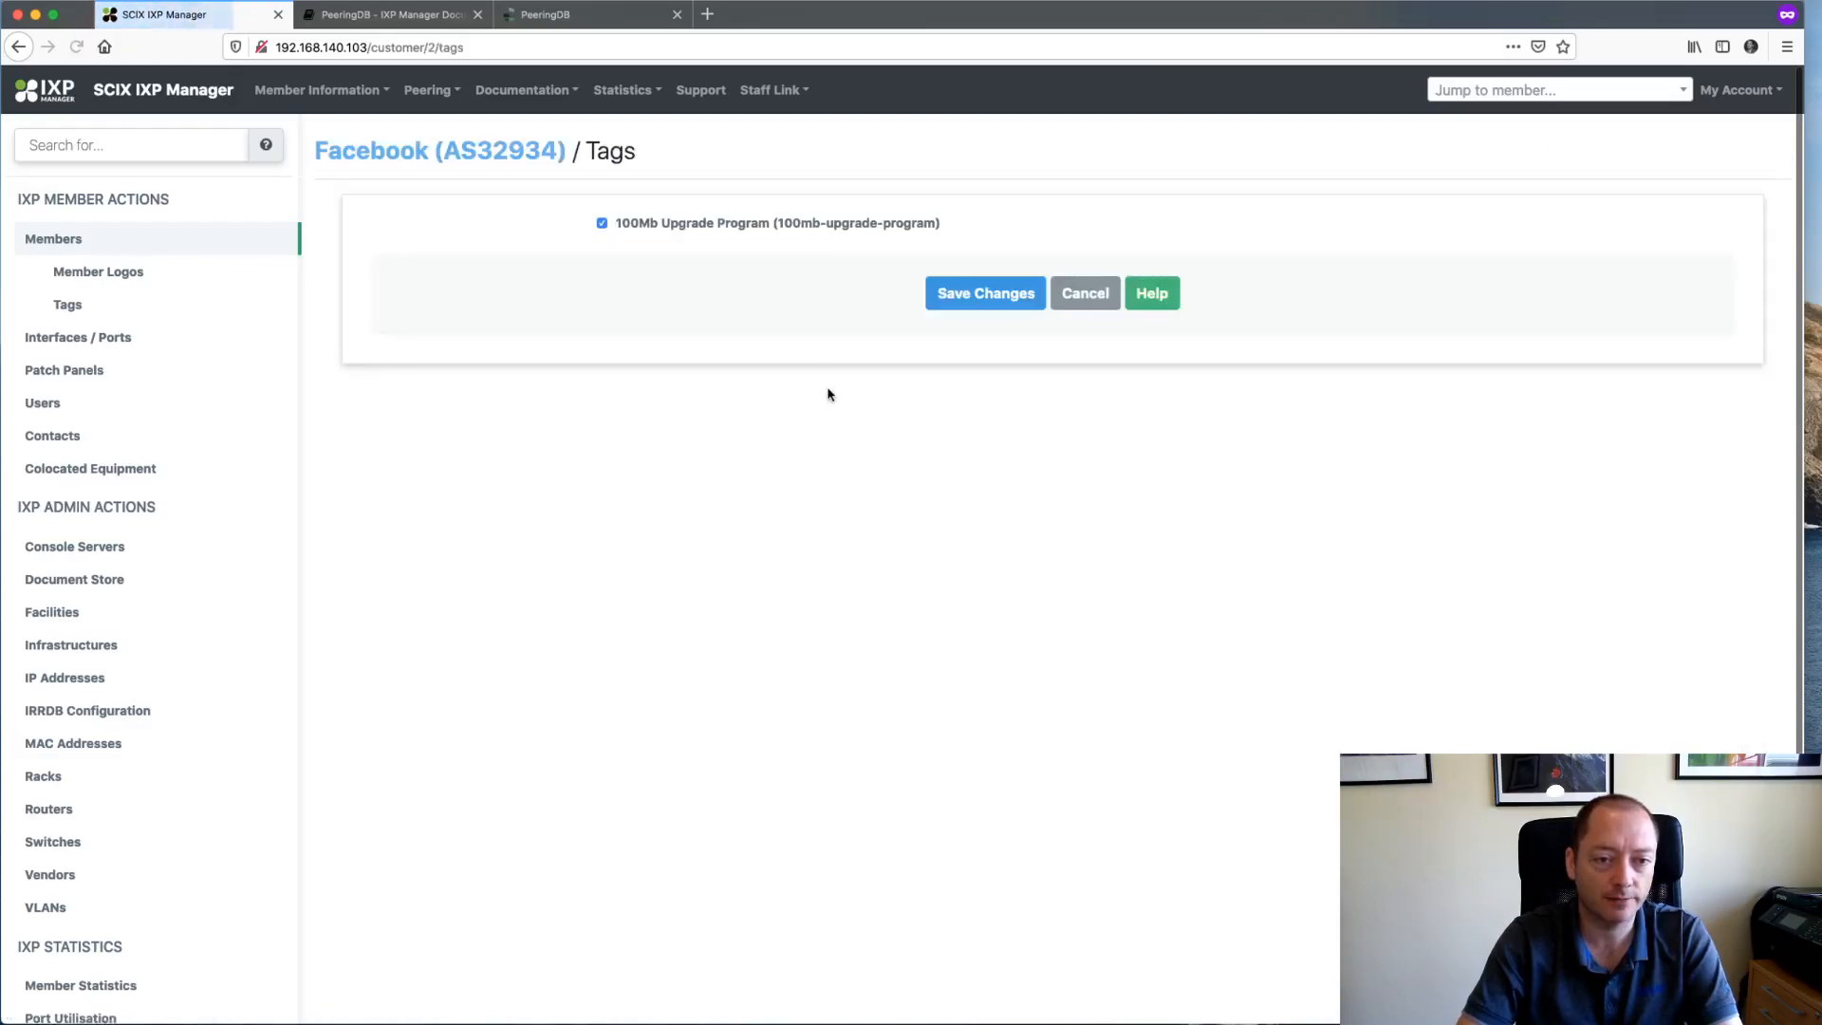
left_click(981, 293)
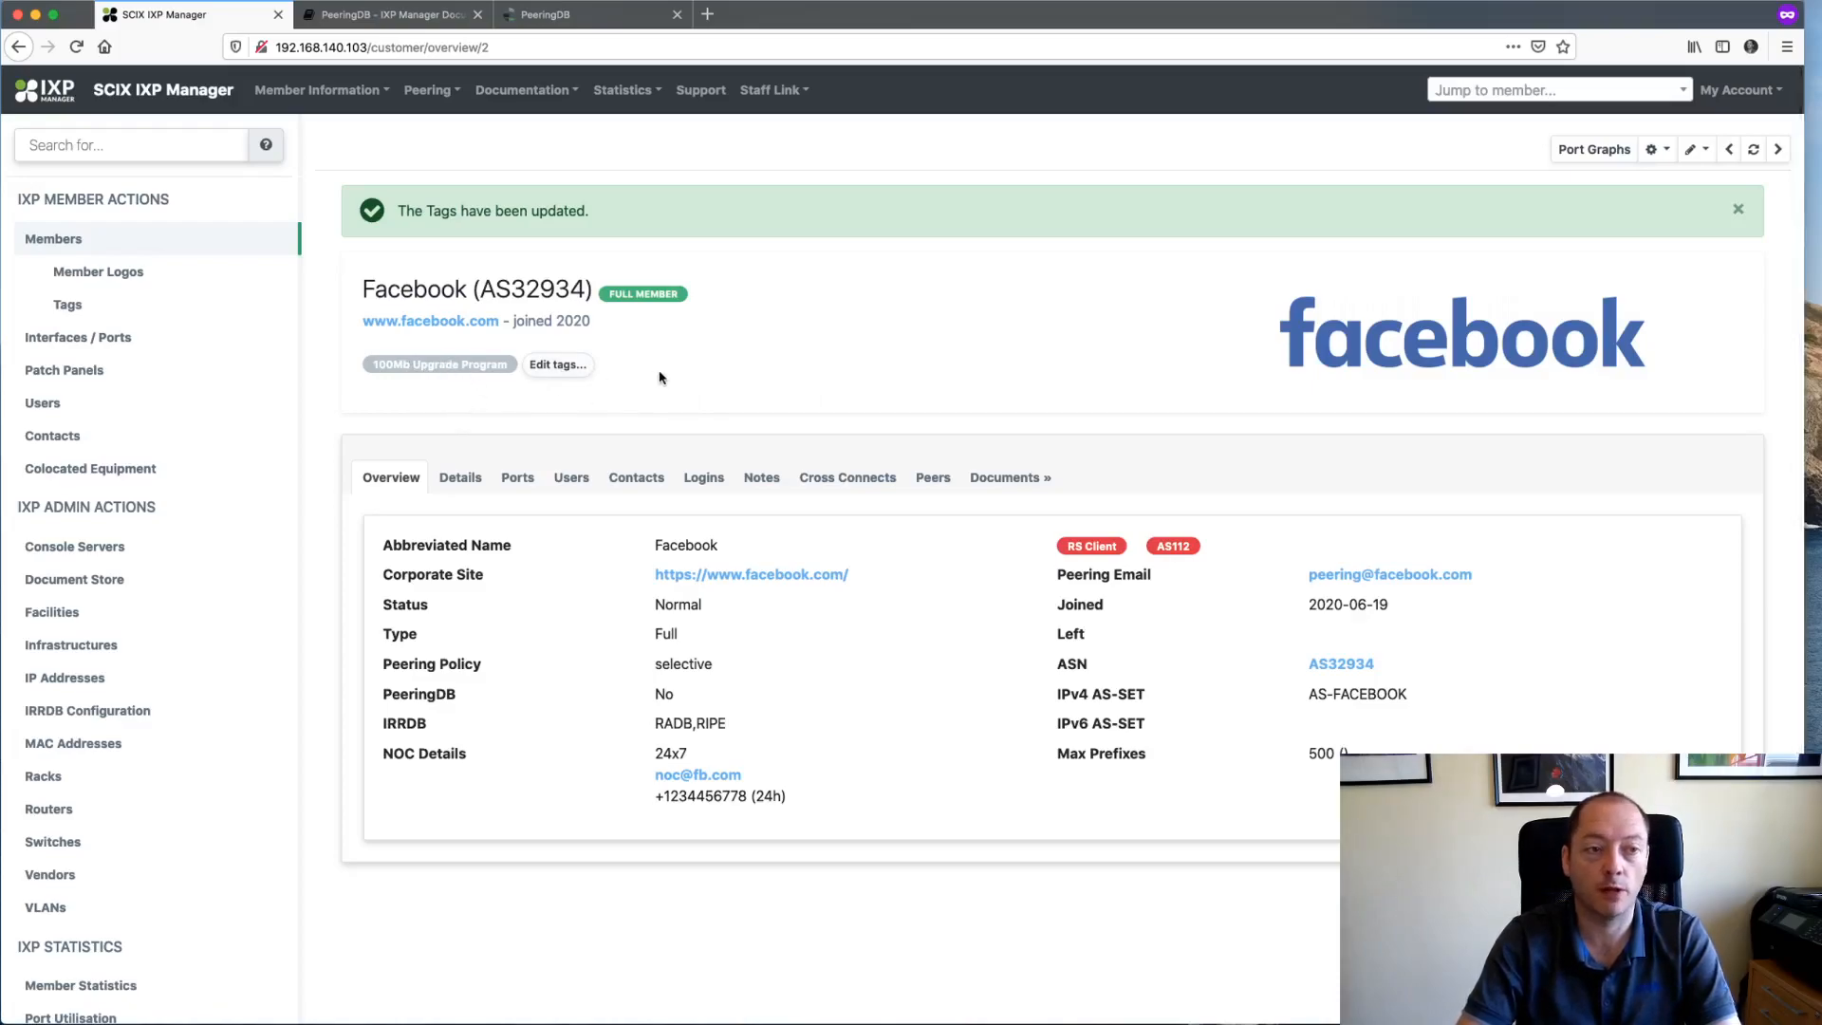
left_click(74, 306)
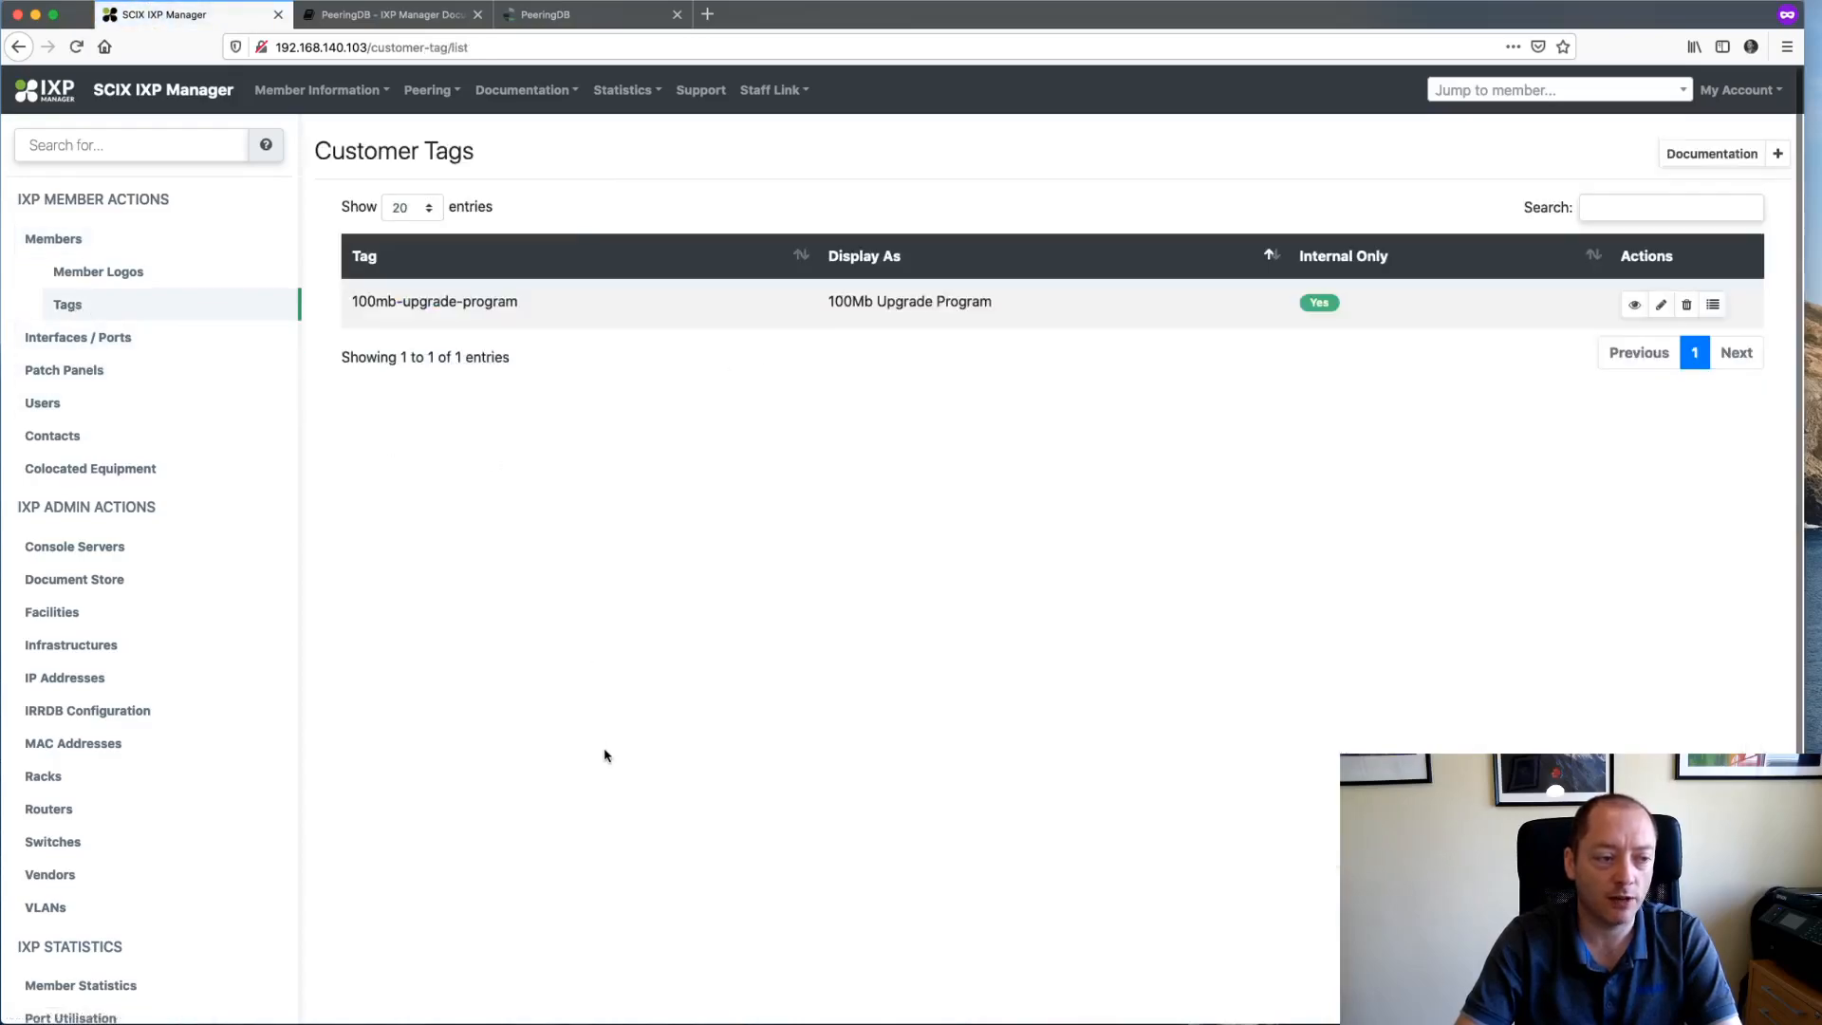
left_click(1713, 306)
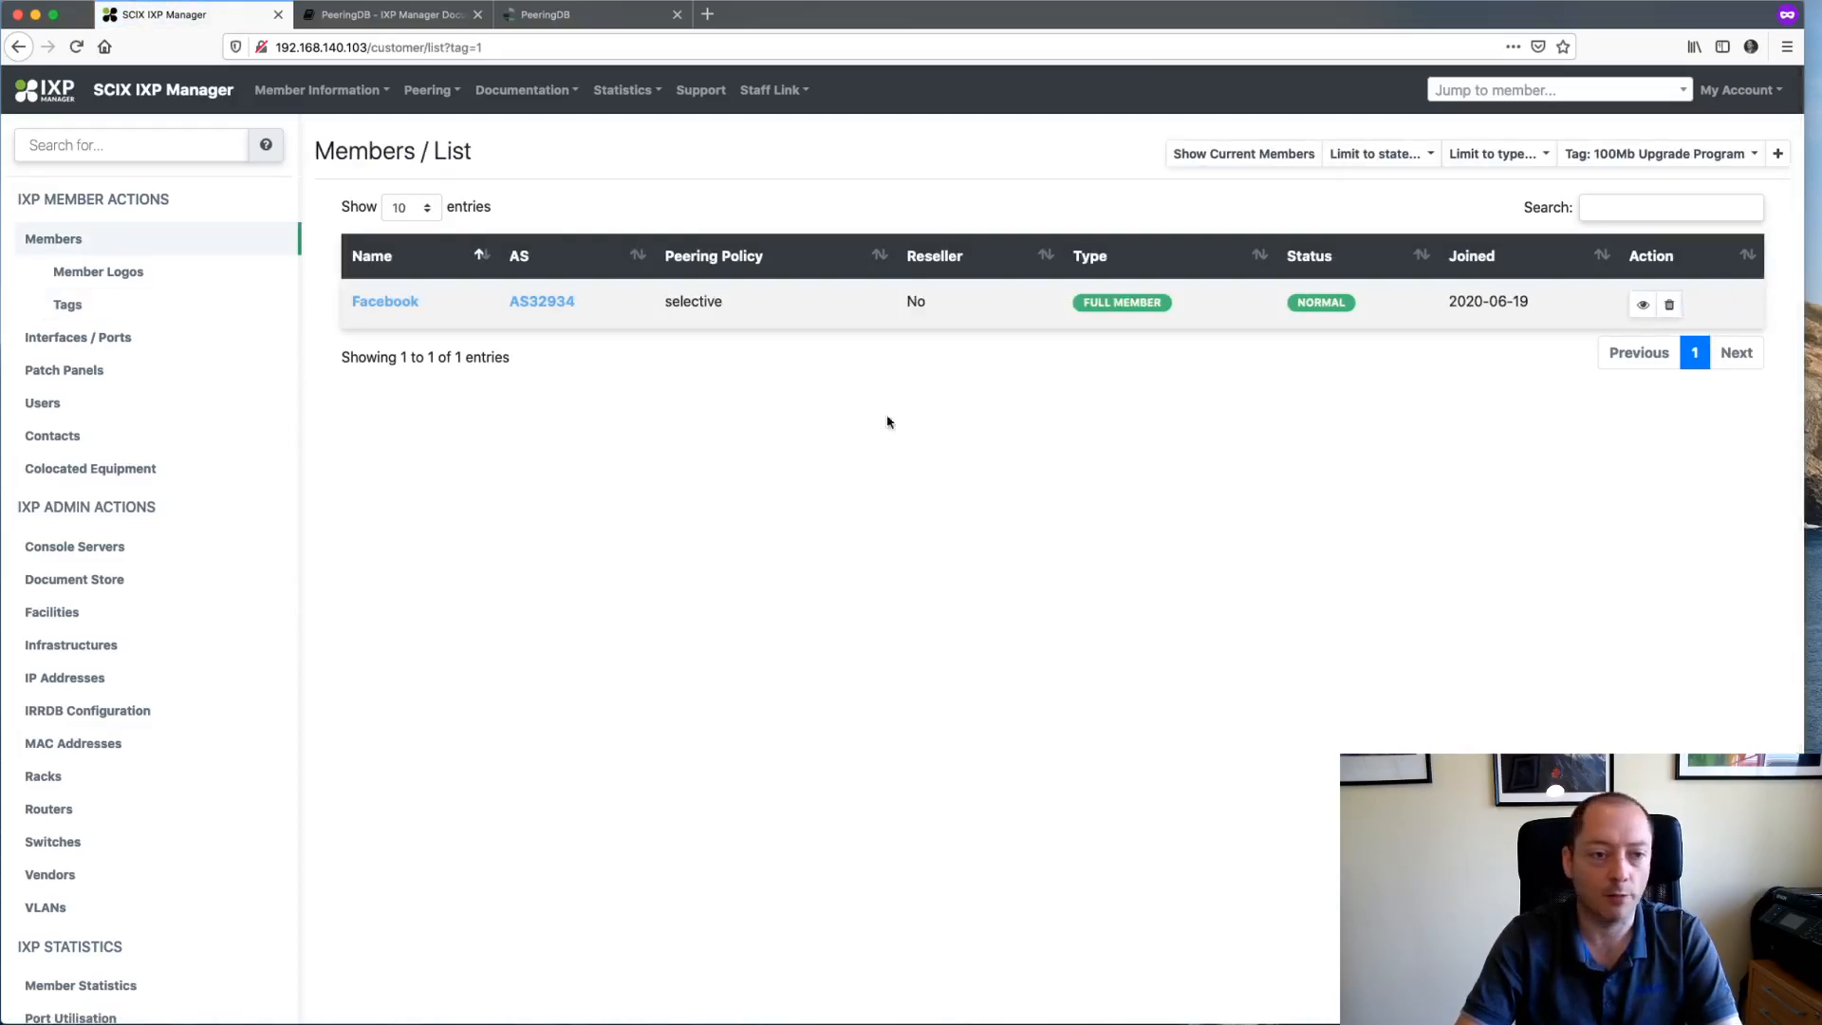
left_click(1729, 153)
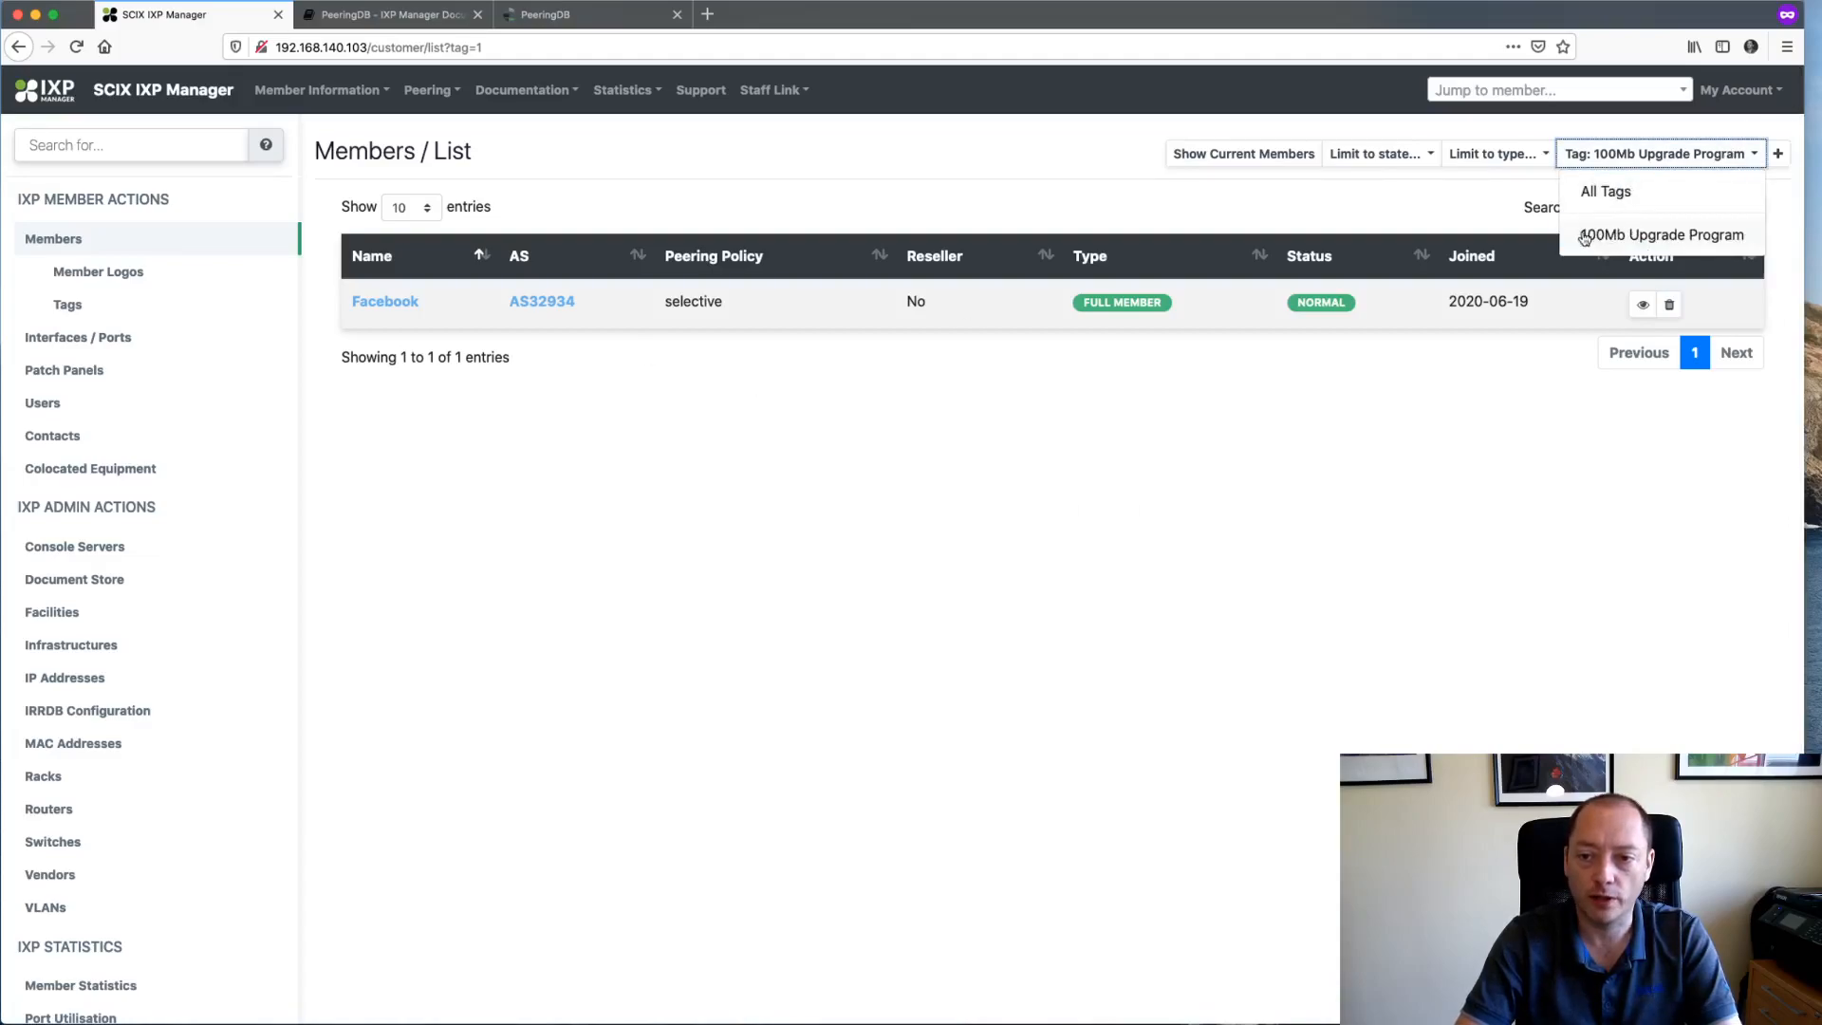
left_click(1656, 237)
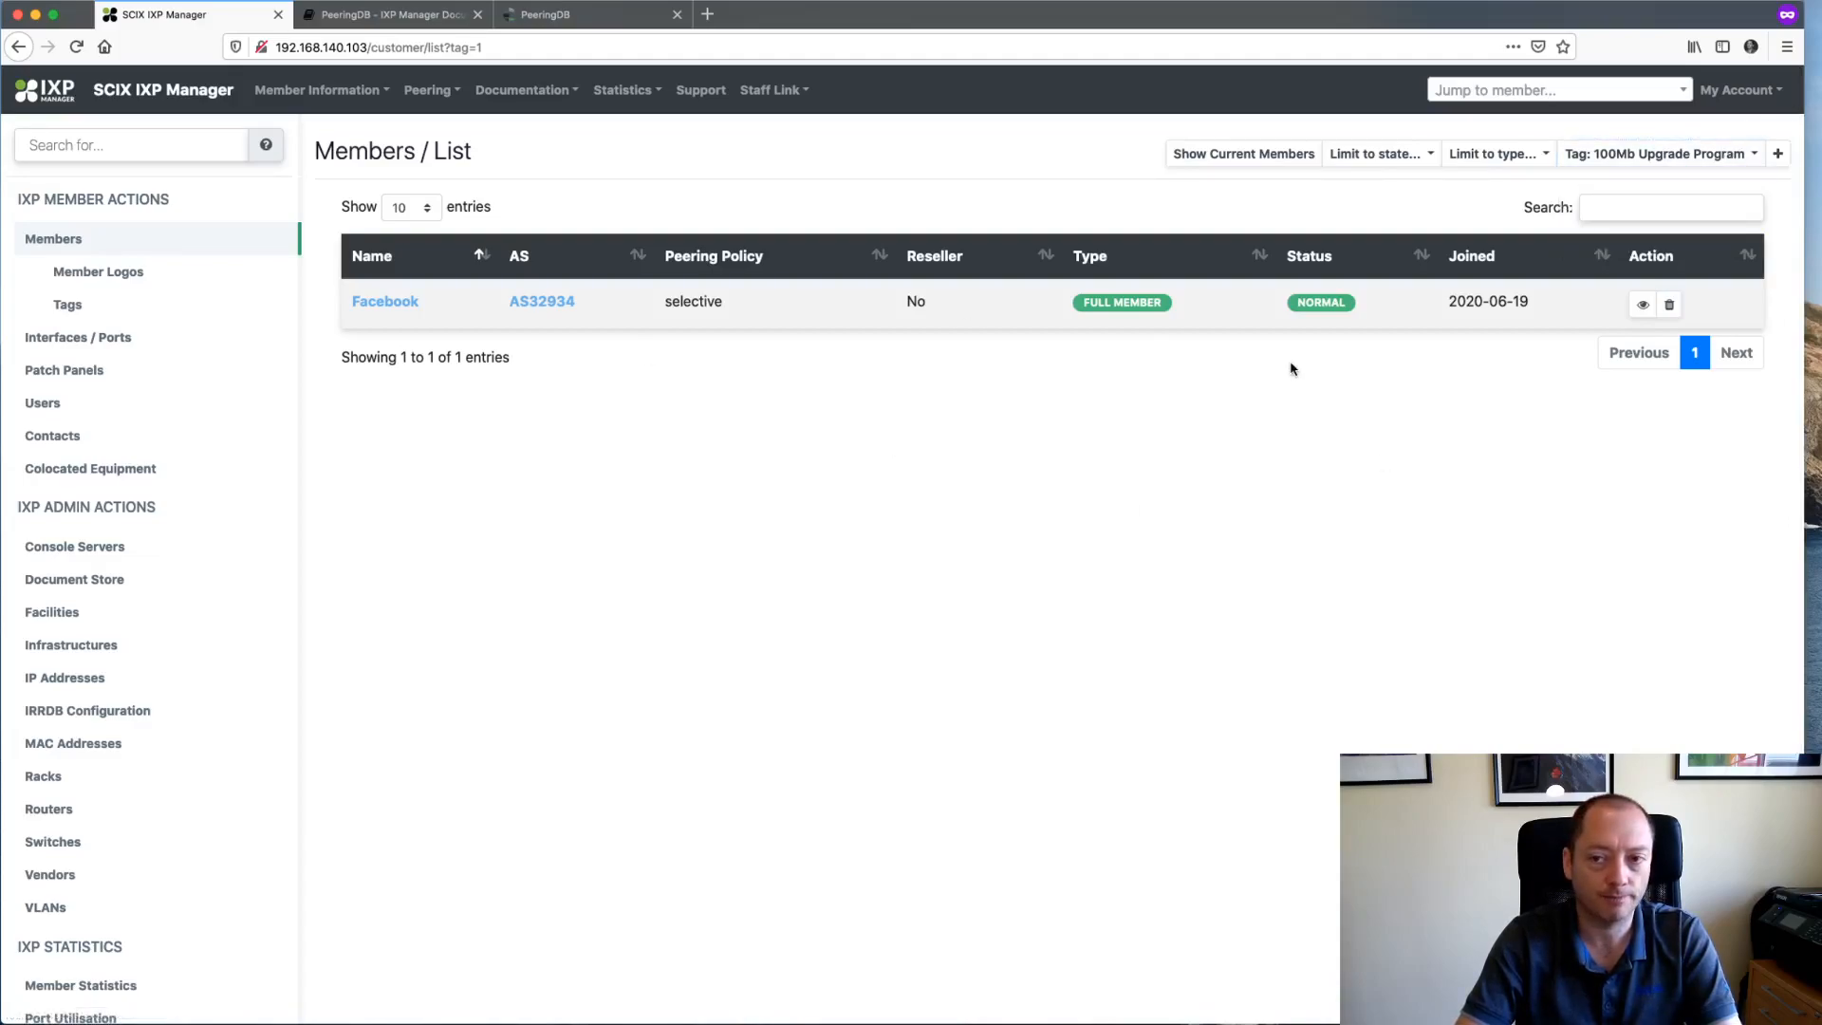
left_click(393, 301)
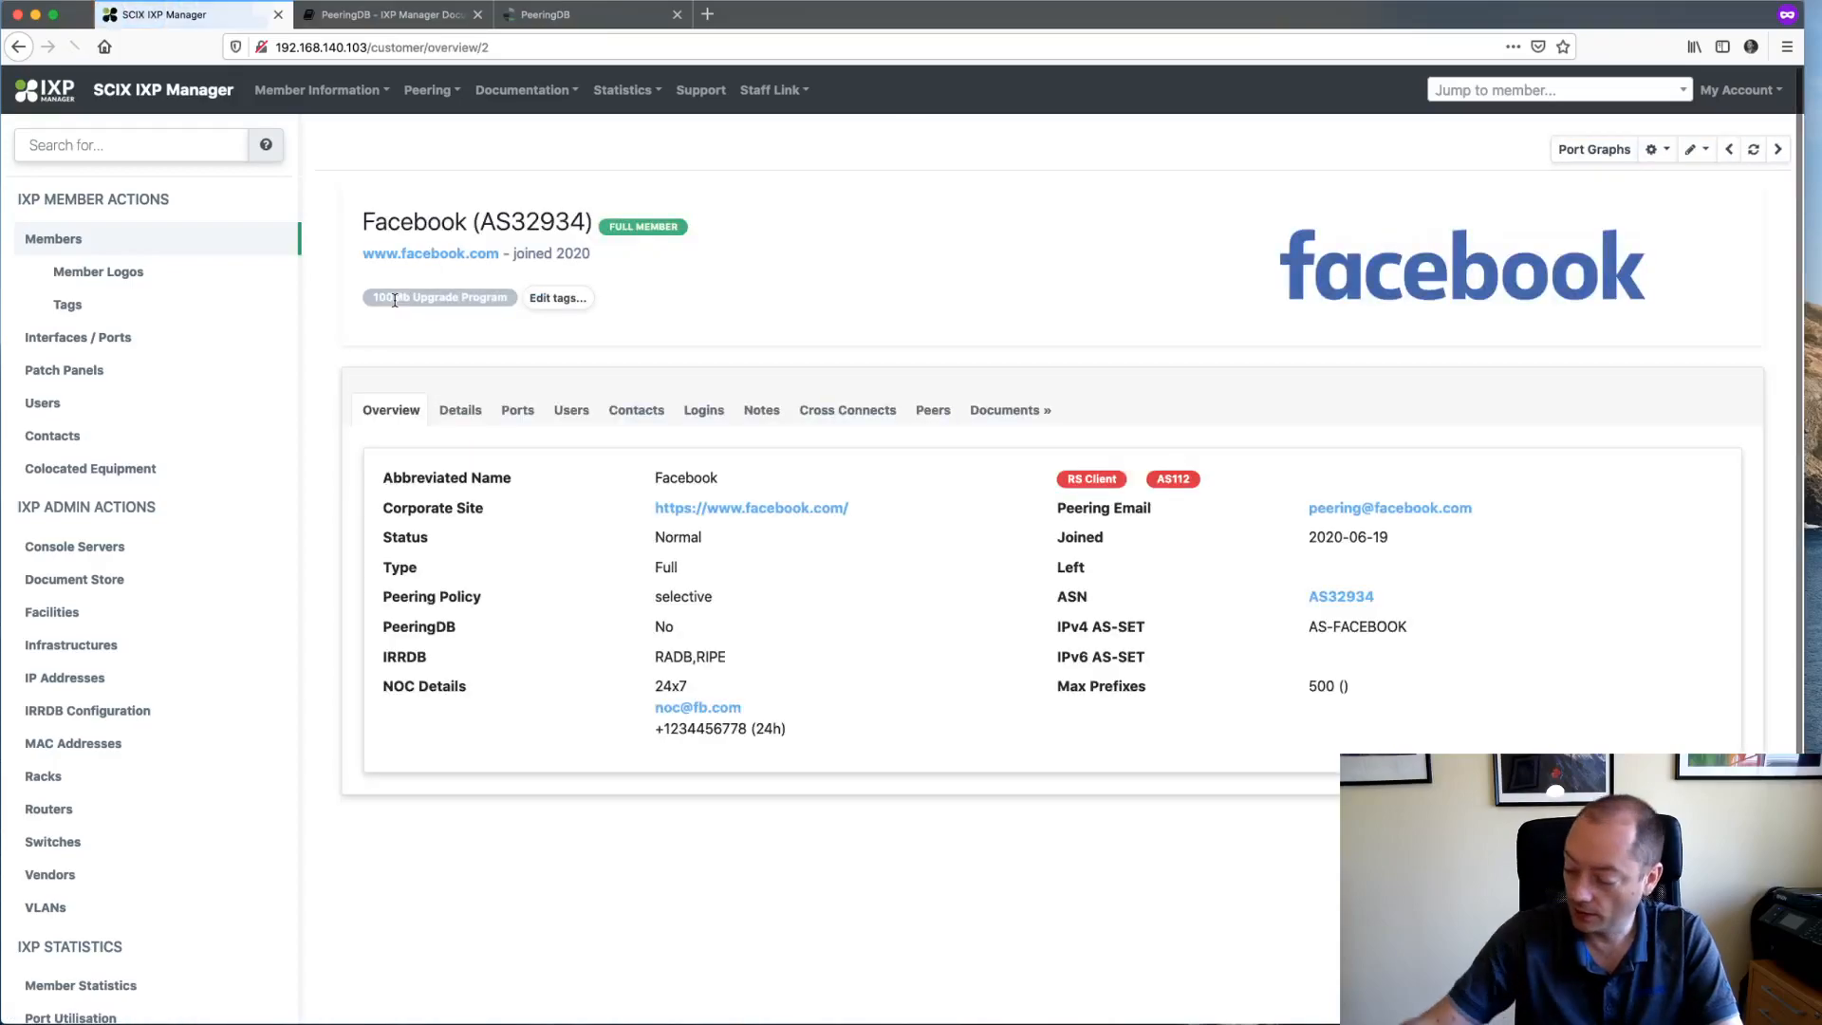
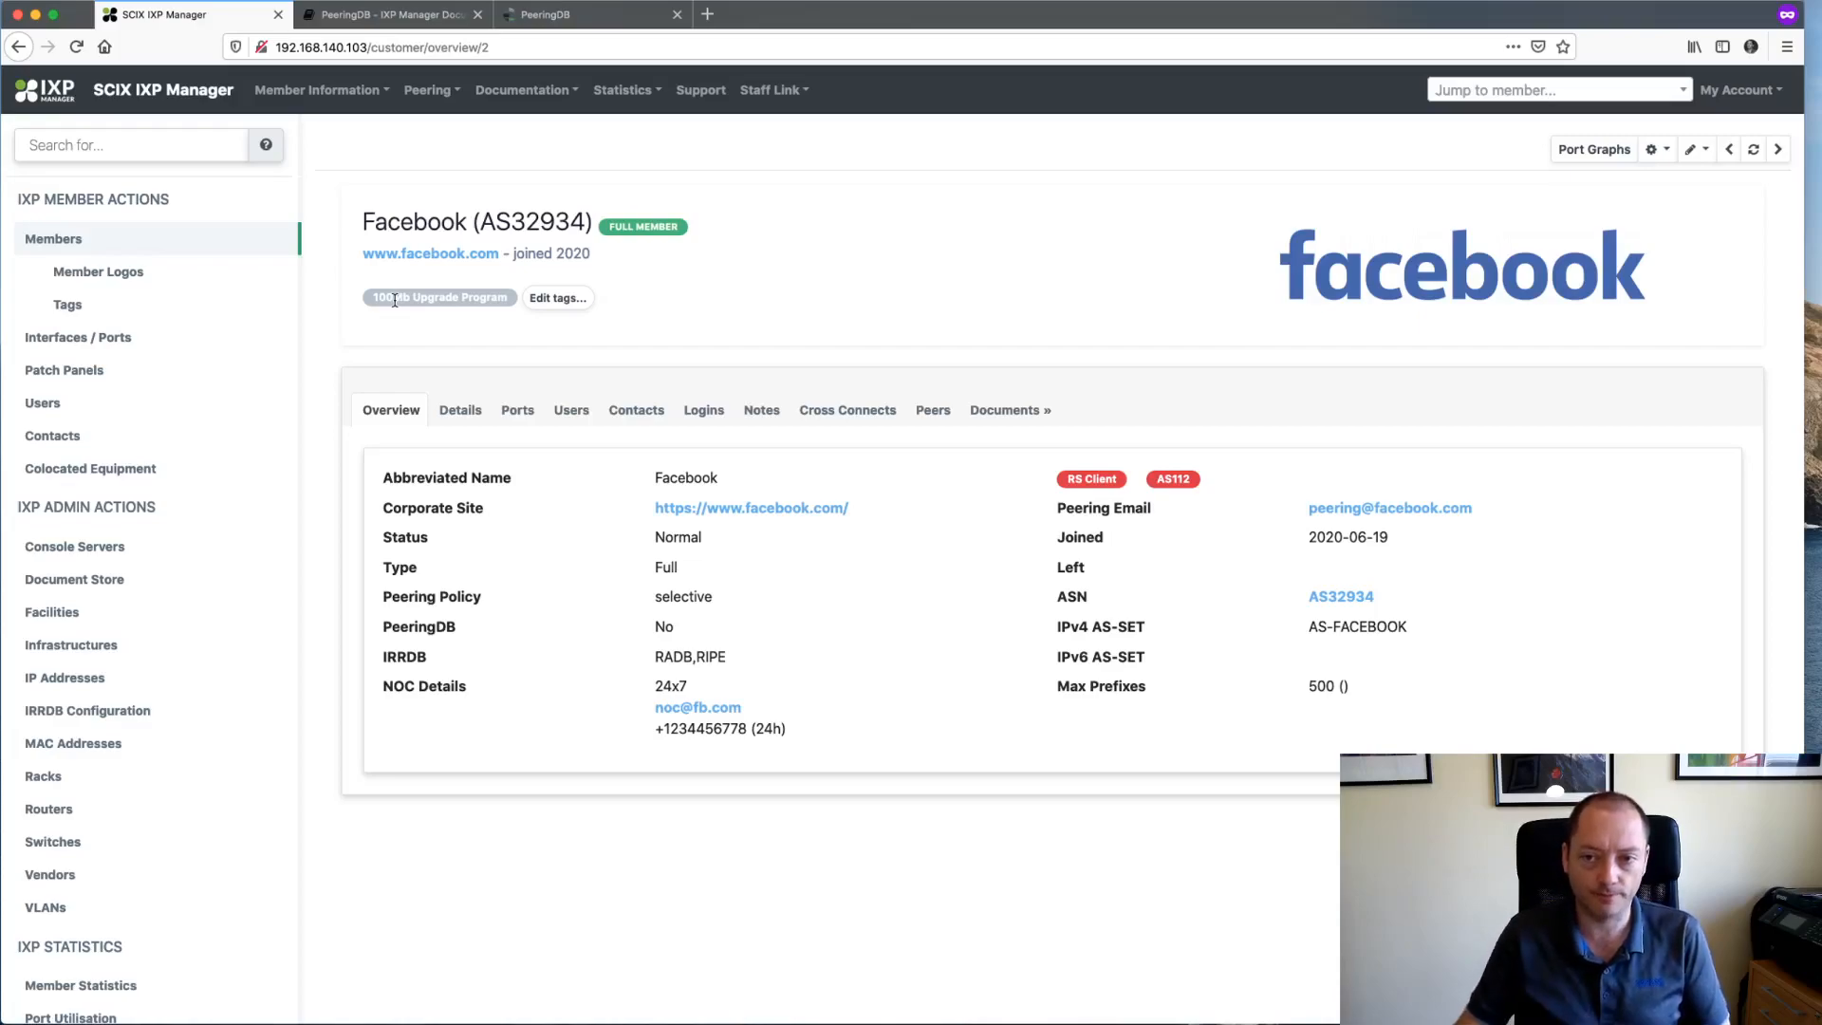
- Open the Send Welcome Email form for Facebook from the gear menu
left_click(1652, 161)
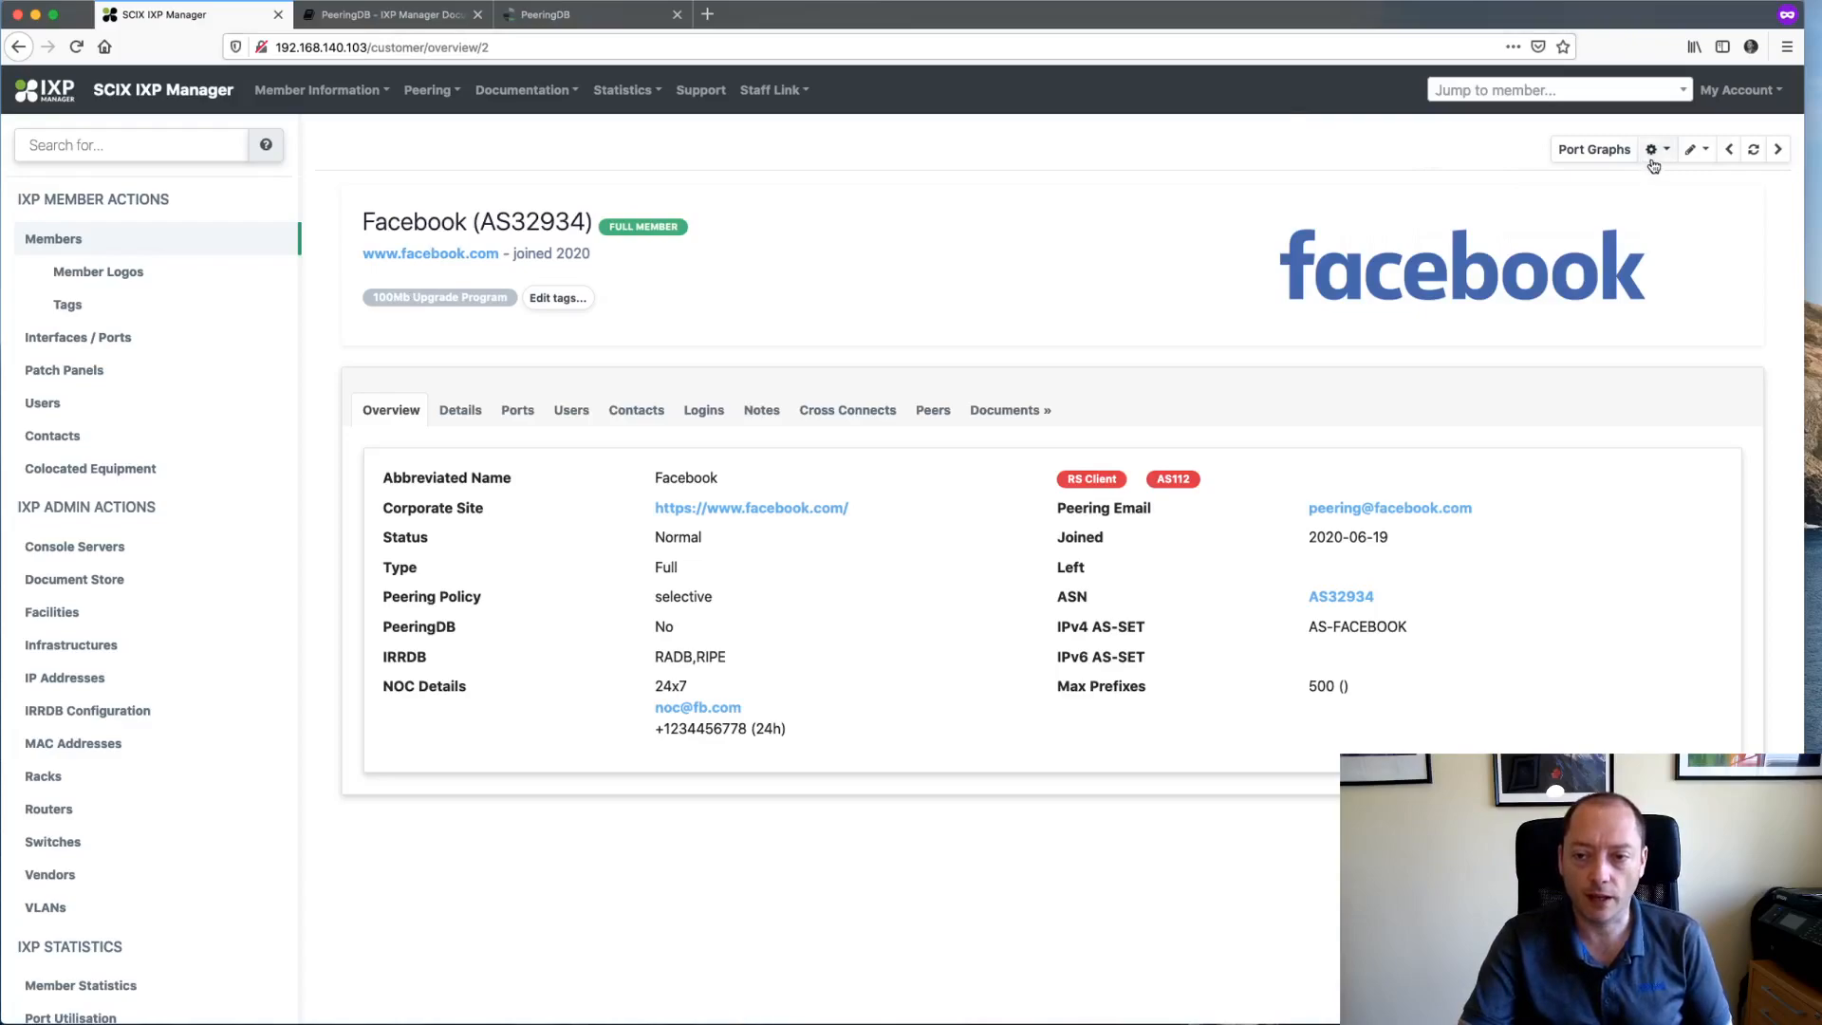
left_click(1567, 275)
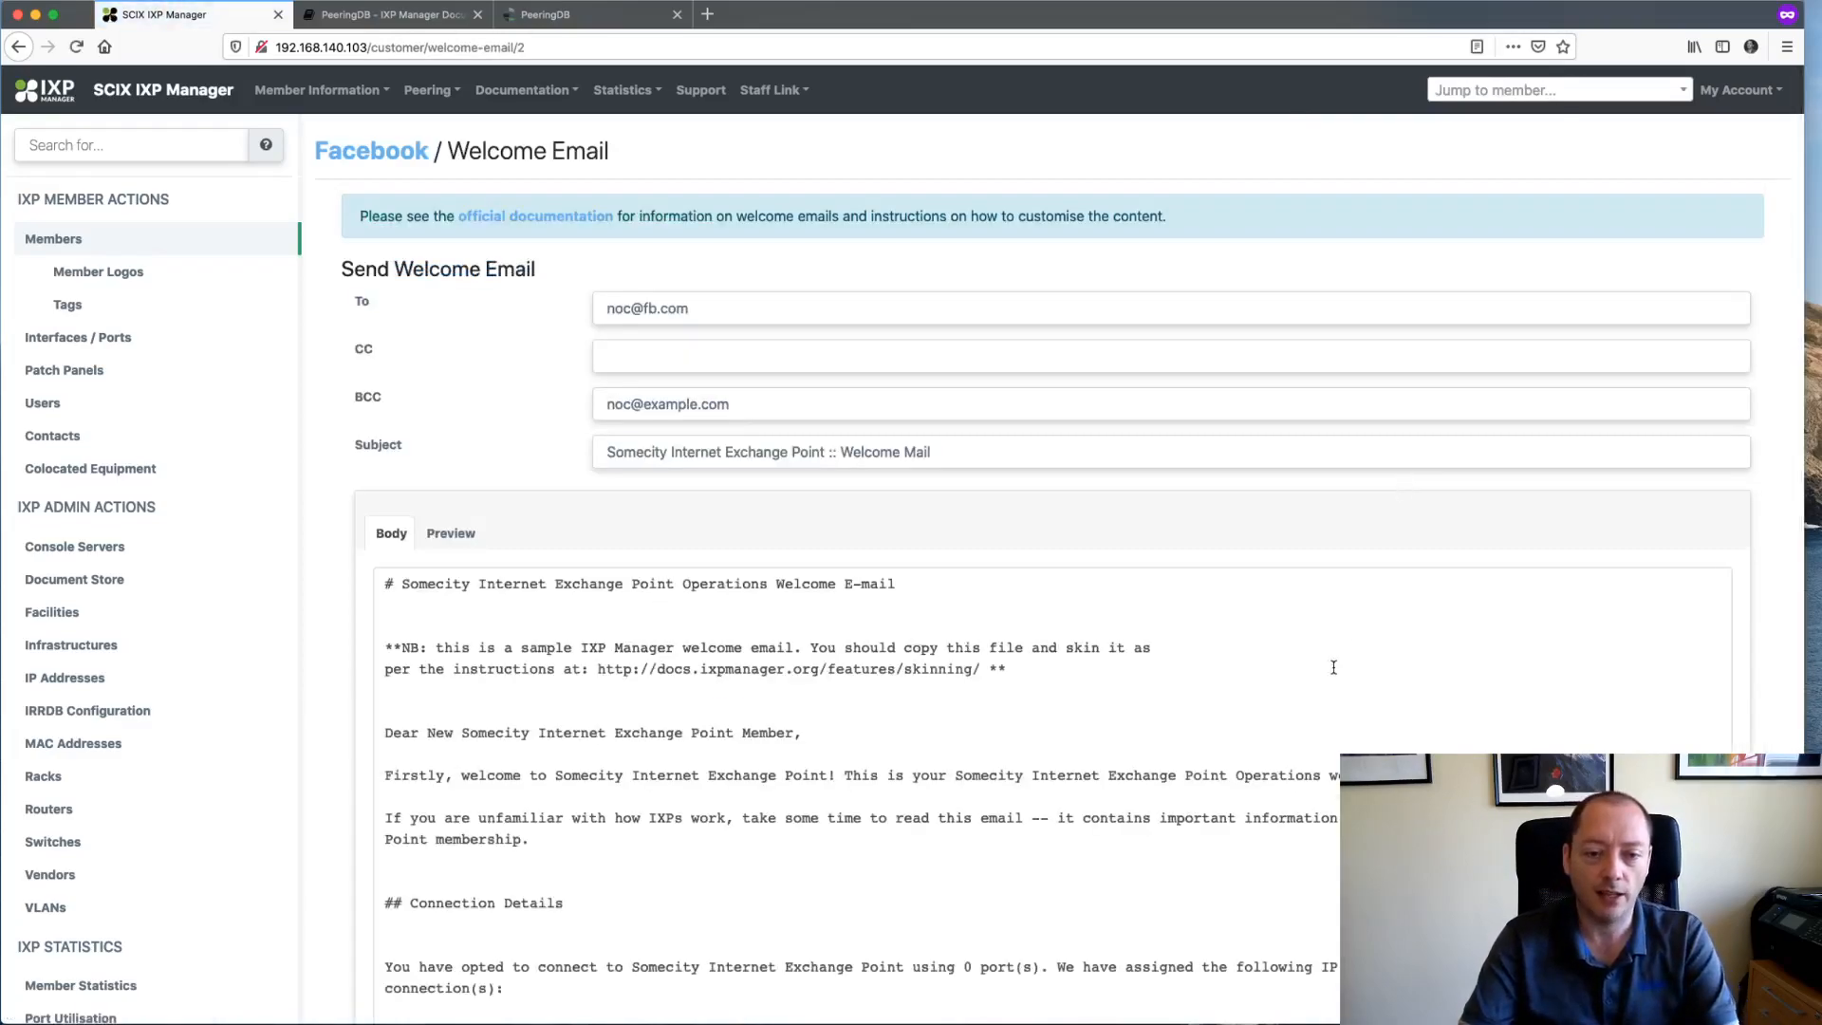
scroll(1026, 777, "down", 5)
scroll(1026, 777, "up", 5)
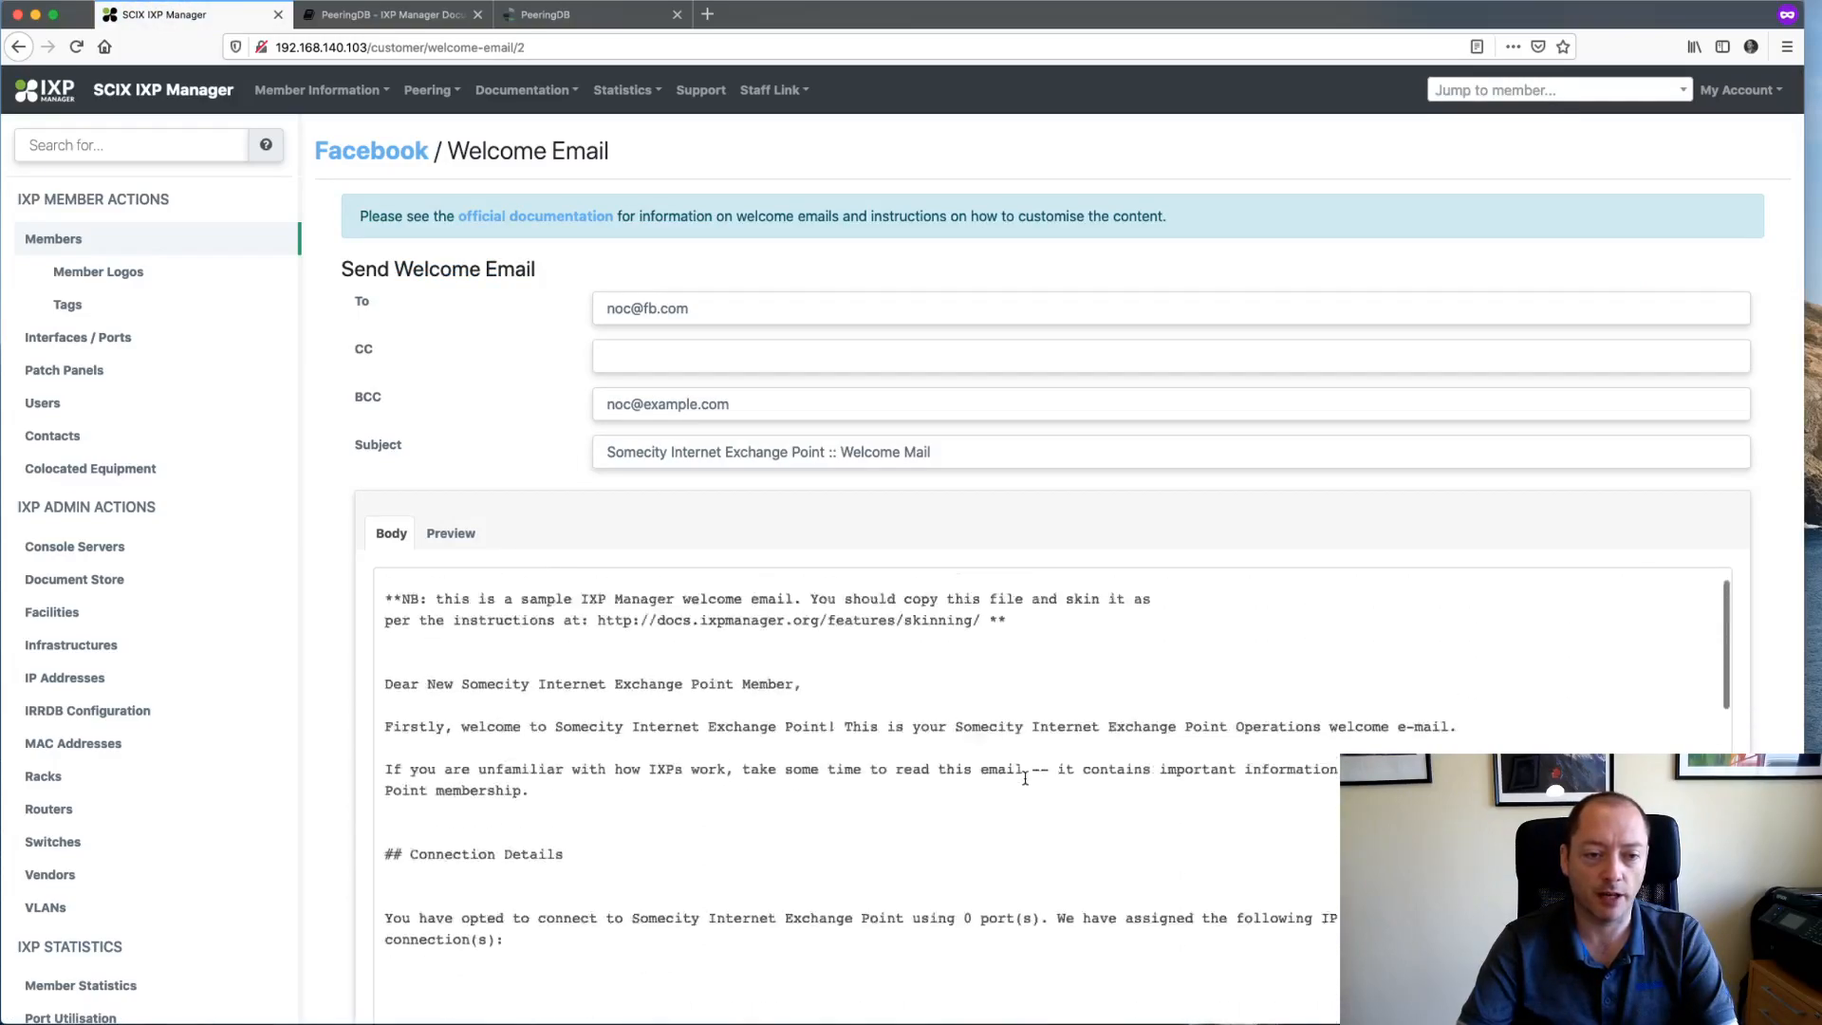
- Read the Welcome Emails documentation in a new tab, then close it
right_click(529, 217)
left_click(555, 228)
left_click(389, 15)
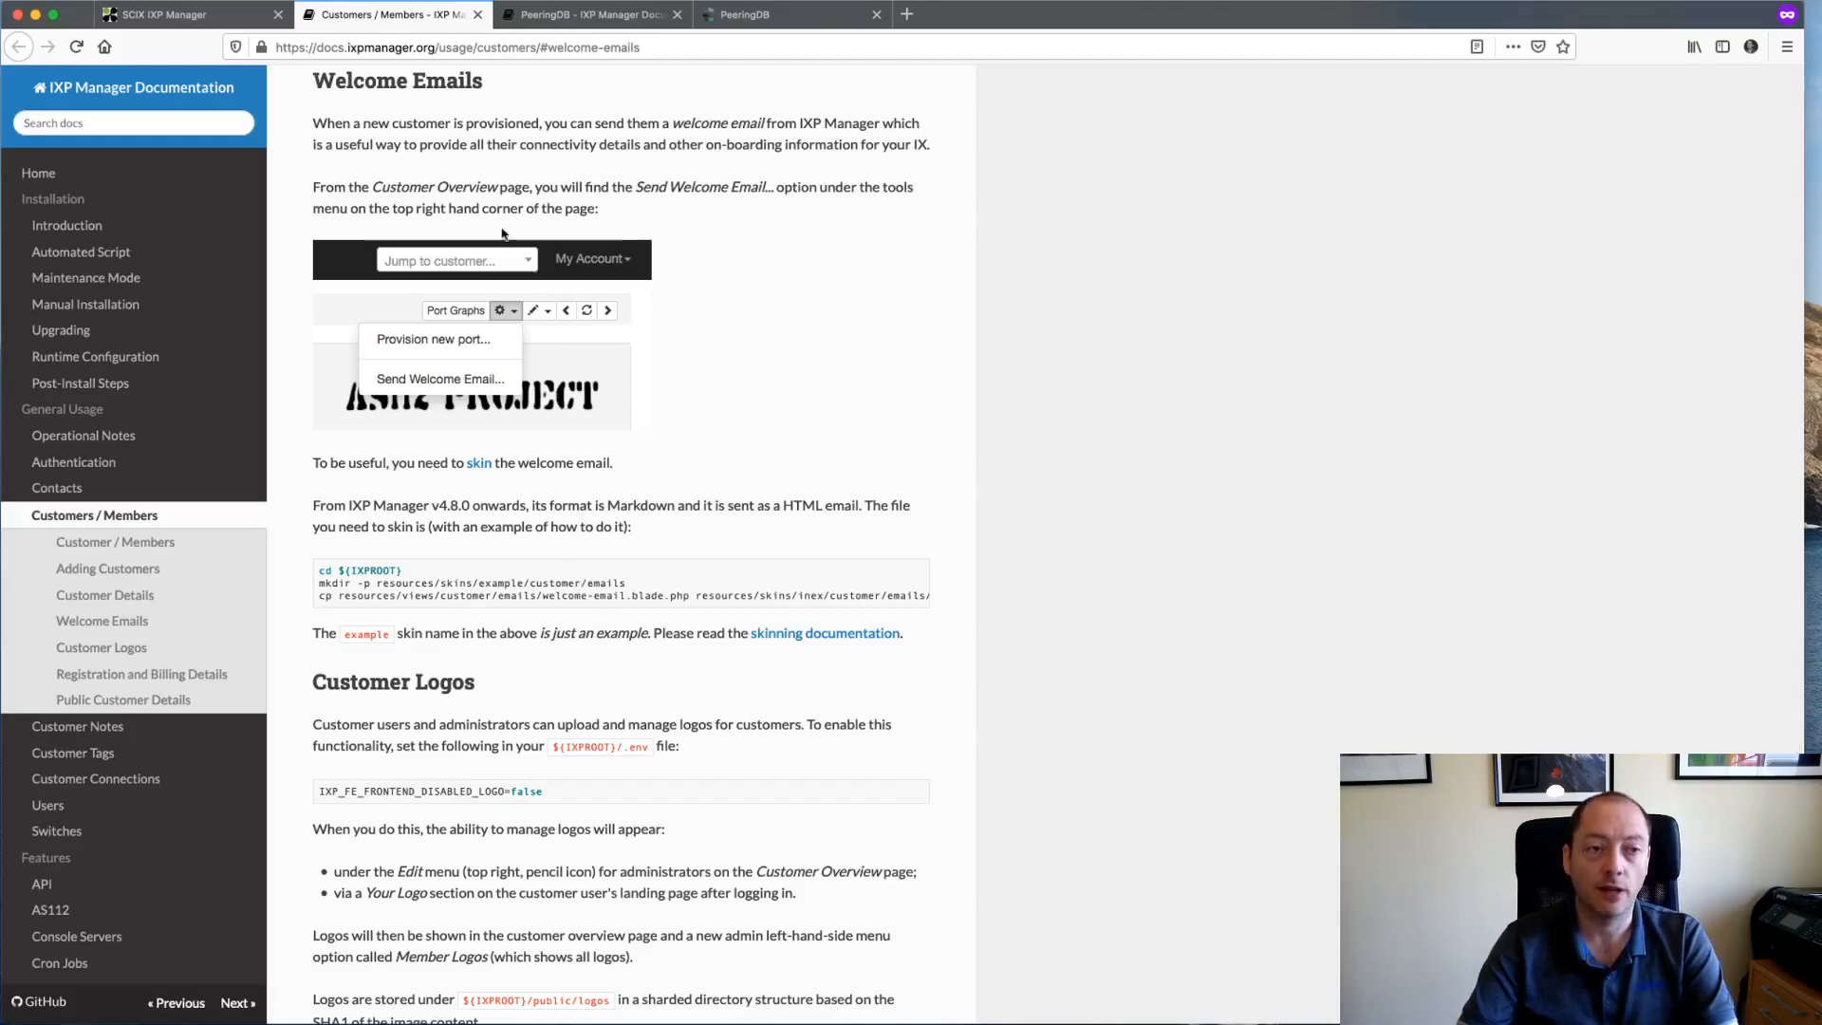
key("super+w")
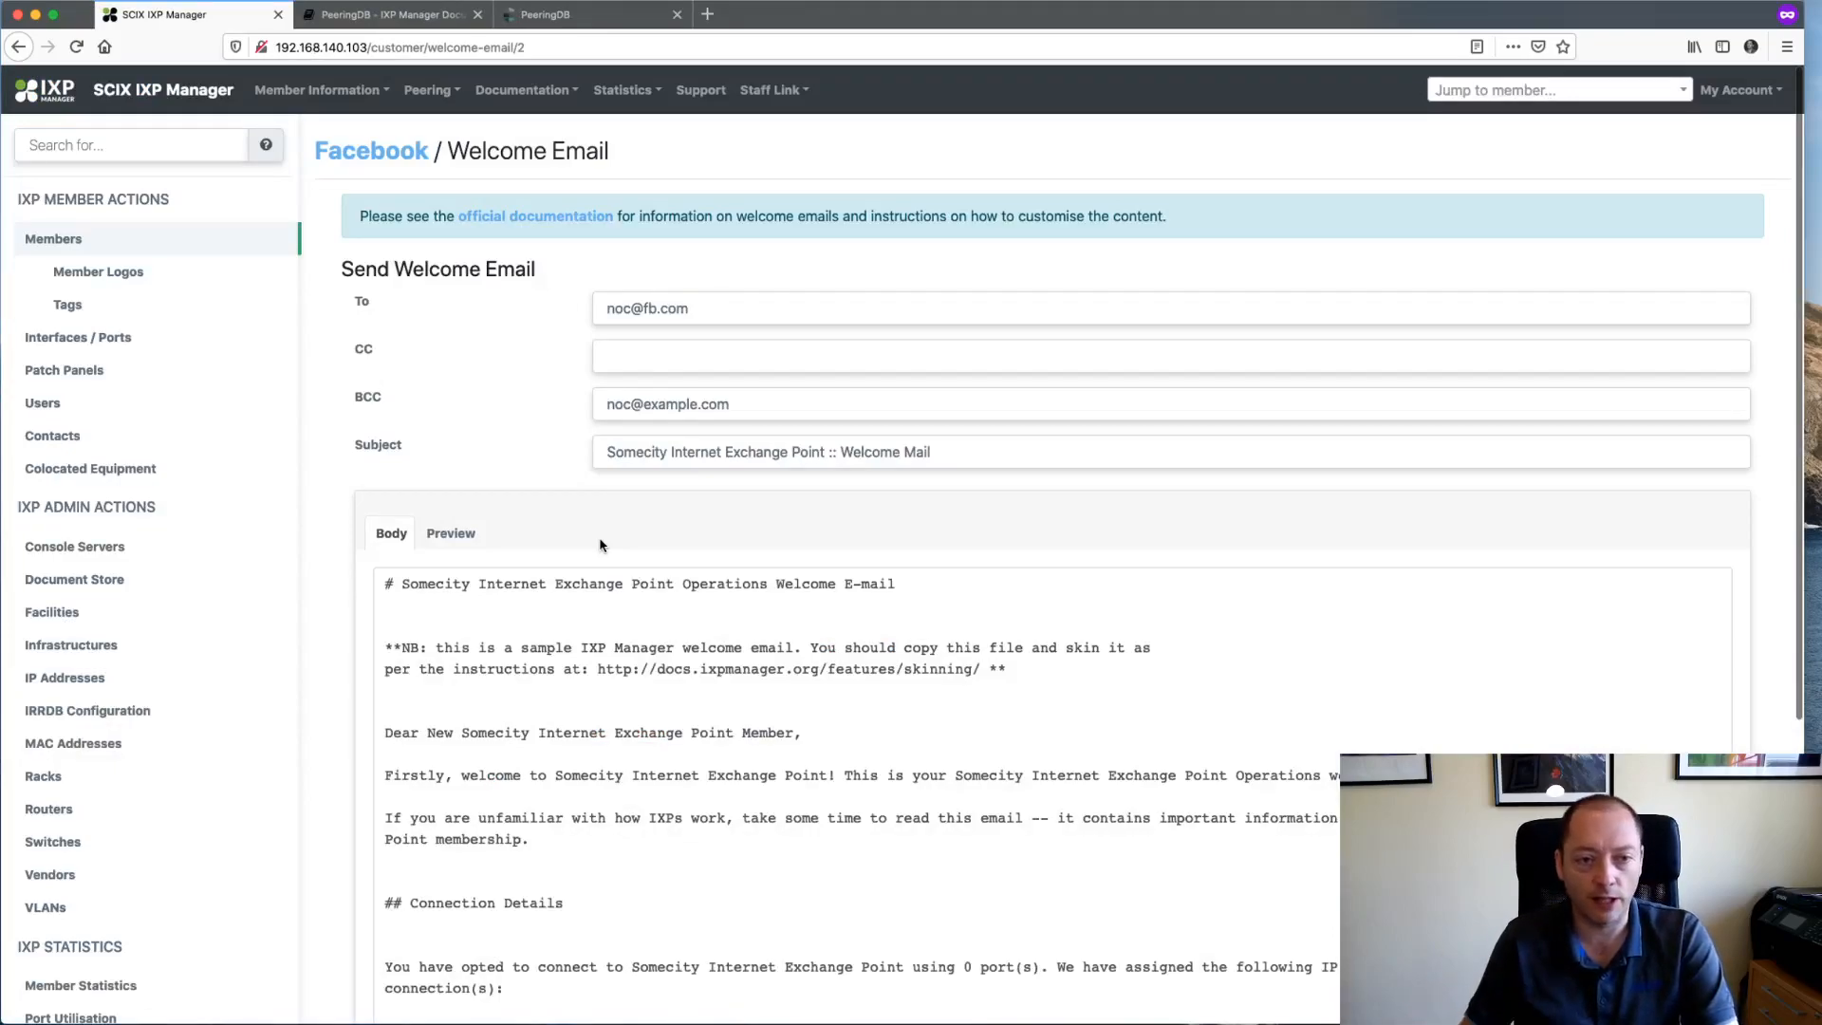
- Review the recipients, appending ',rfre' to the To field and selecting the BCC address
scroll(601, 543, "down", 1)
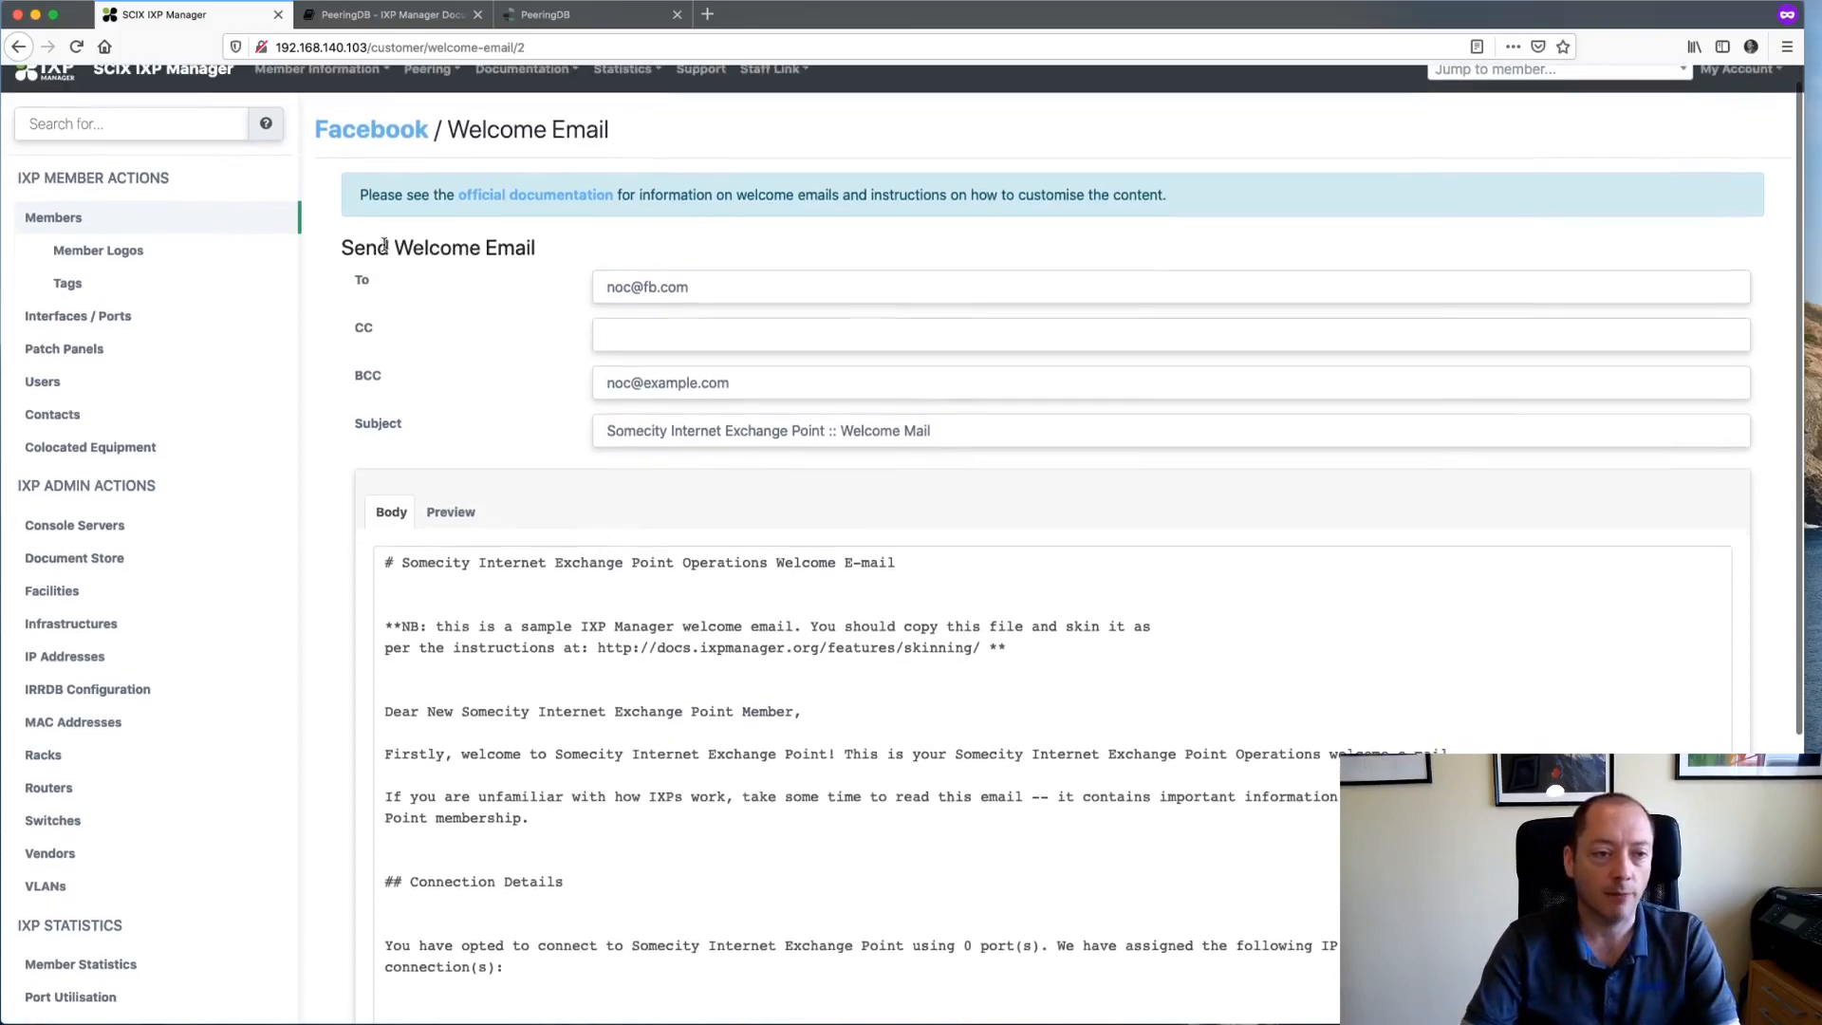
scroll(378, 281, "down", 1)
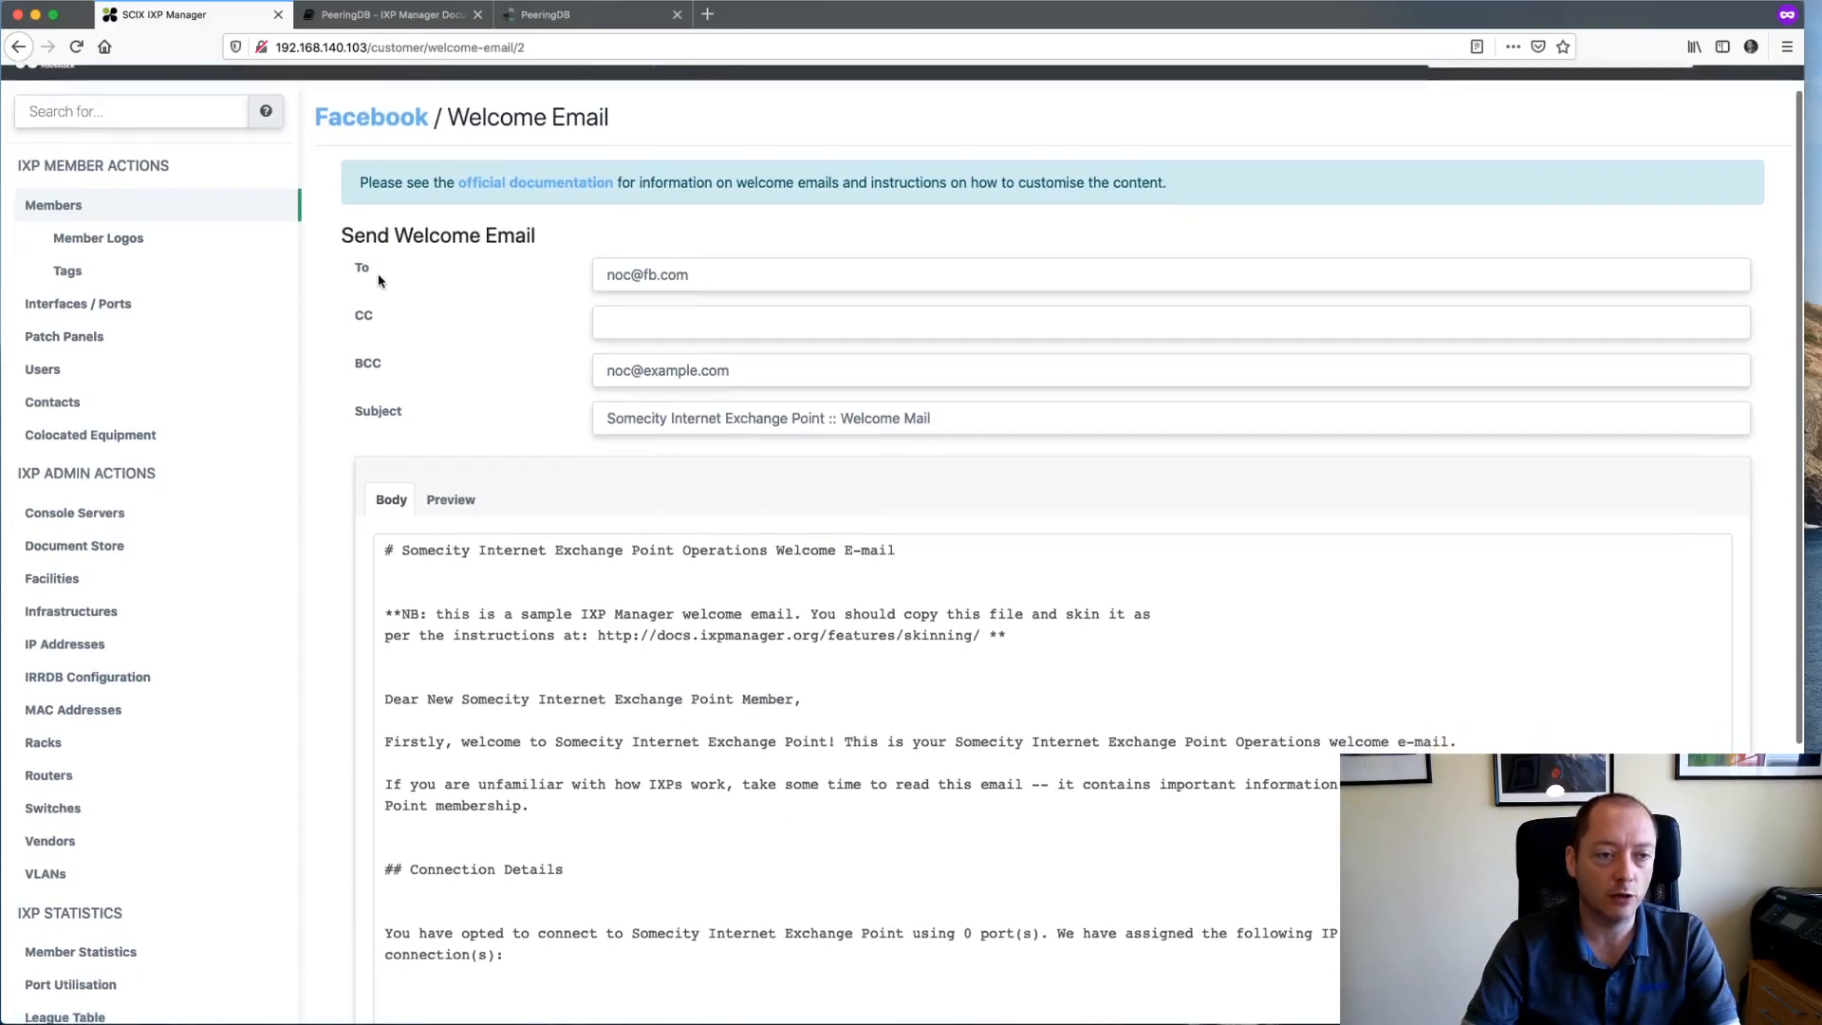
left_click(721, 274)
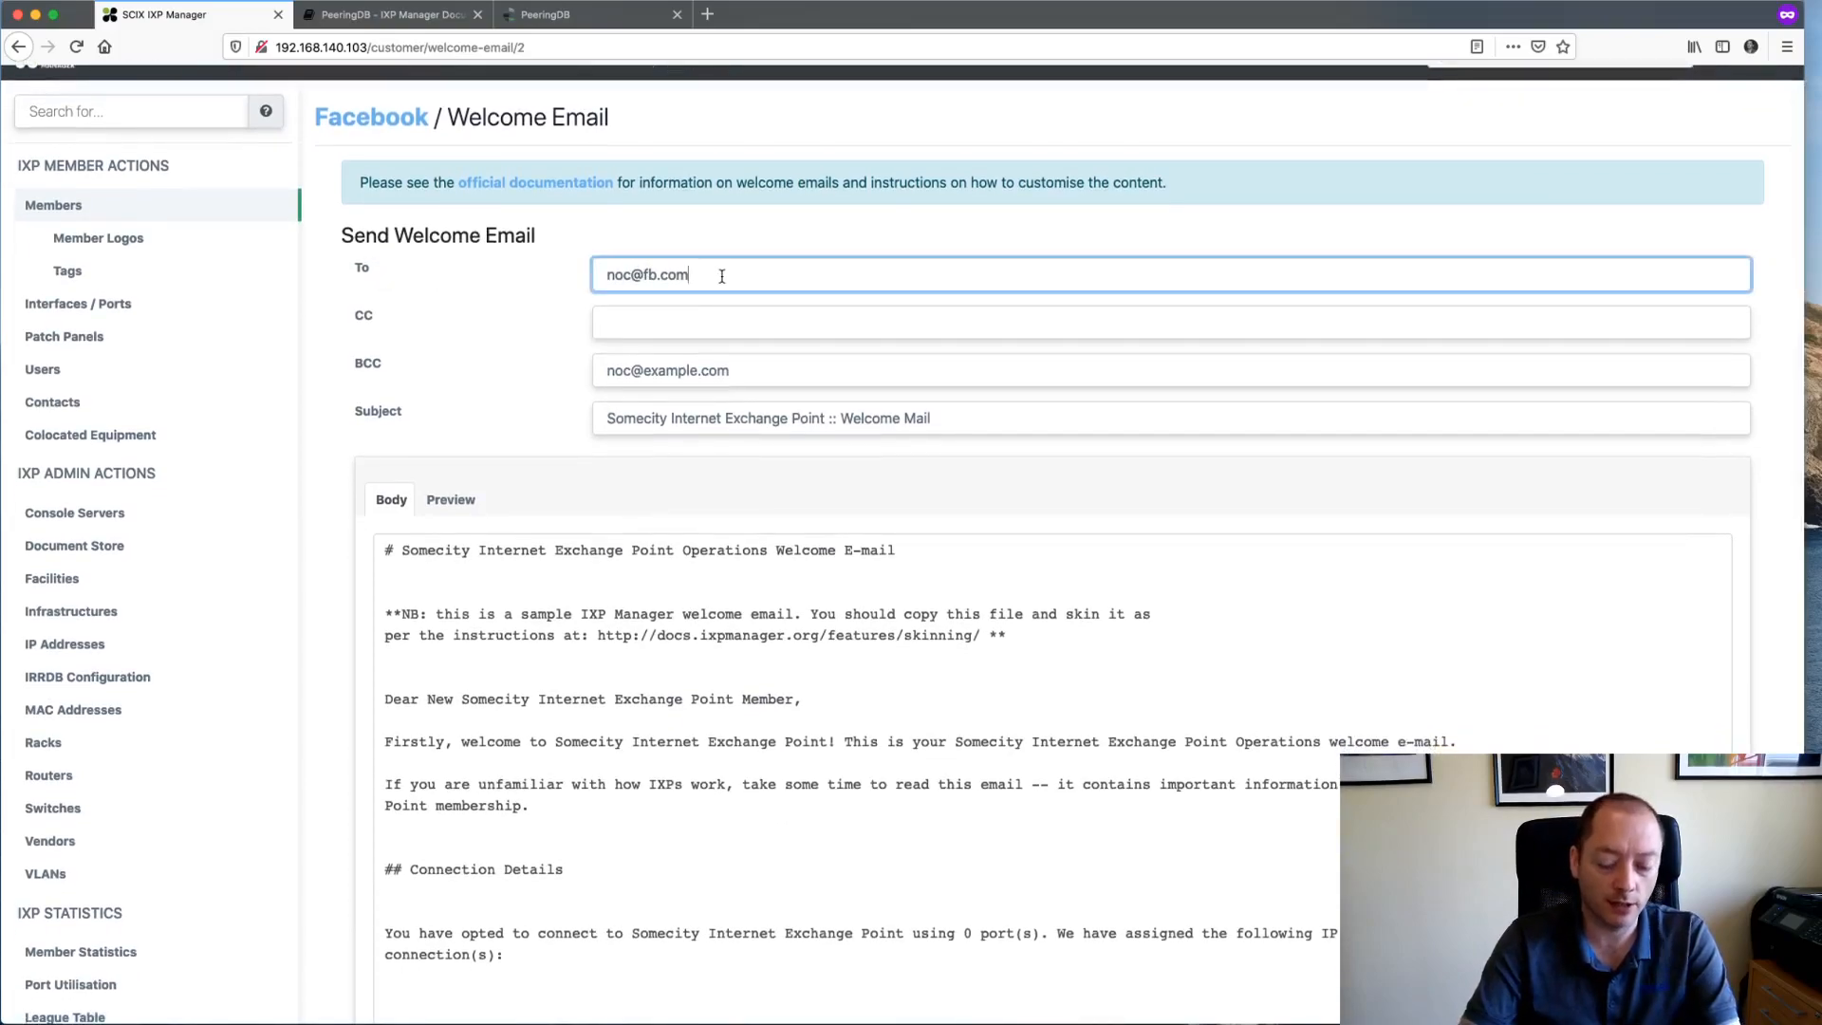
type(",rfre")
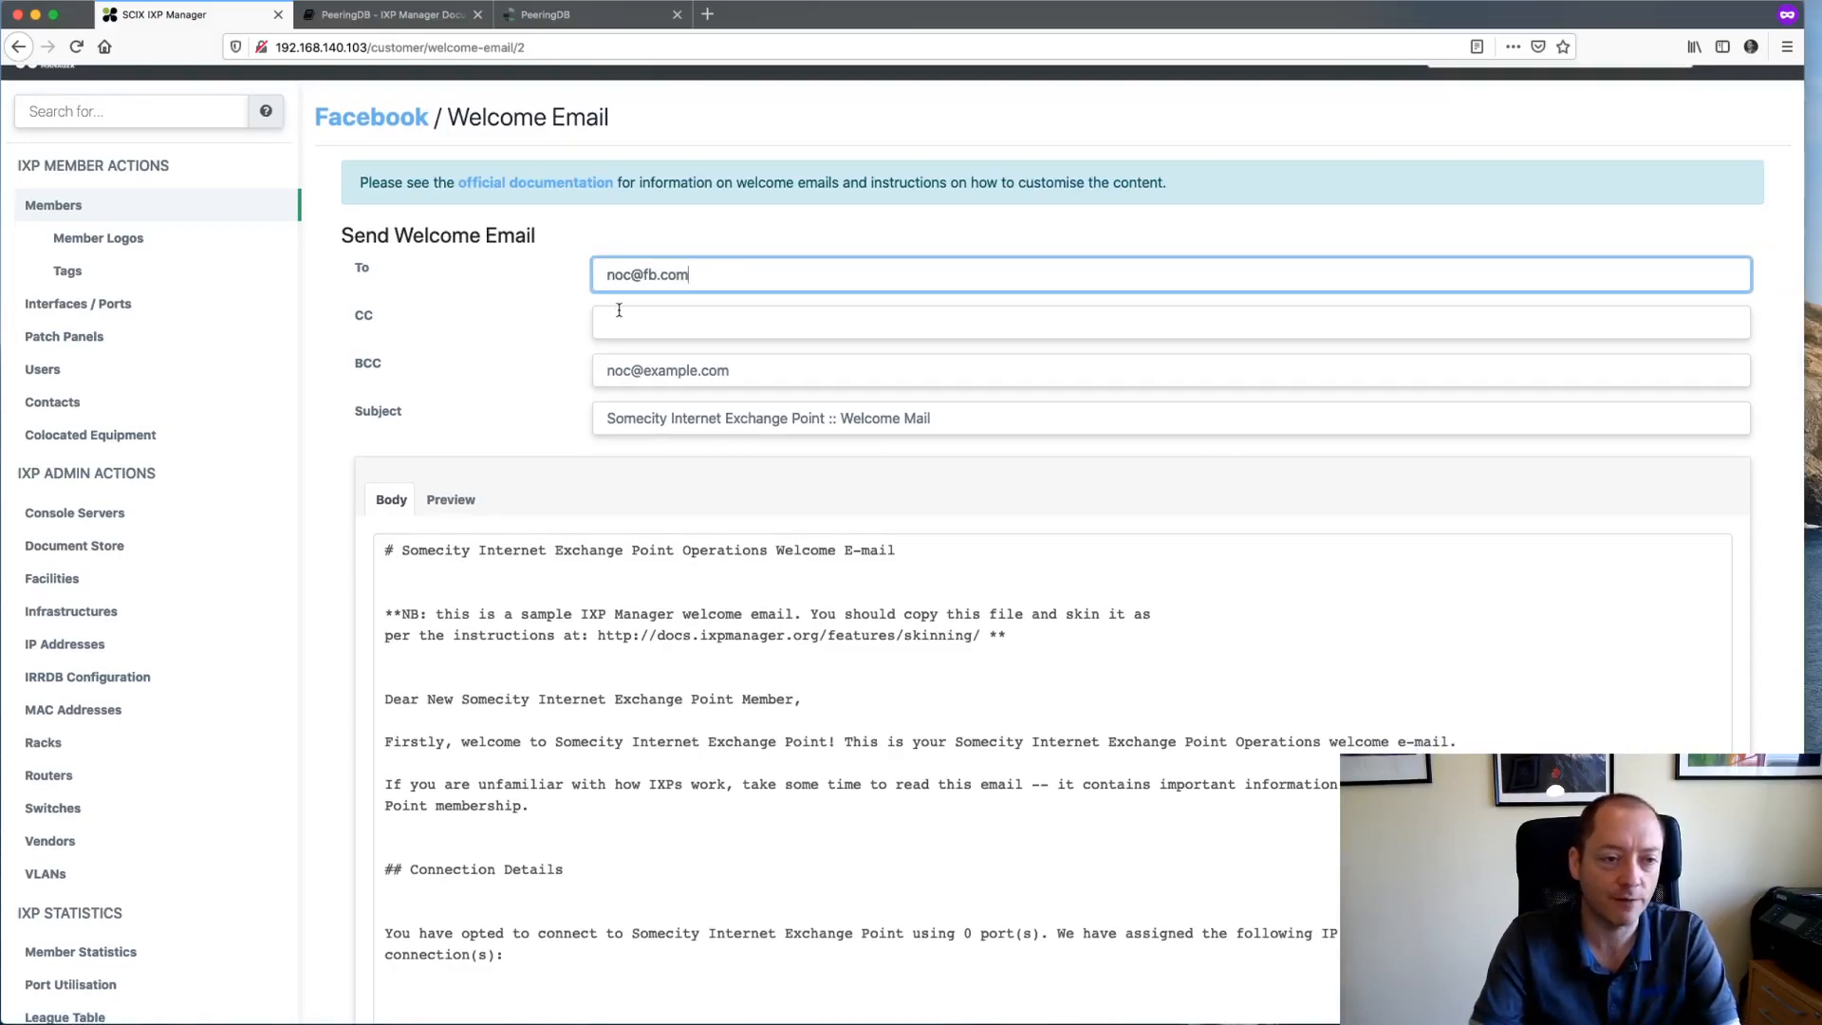
scroll(422, 353, "down", 2)
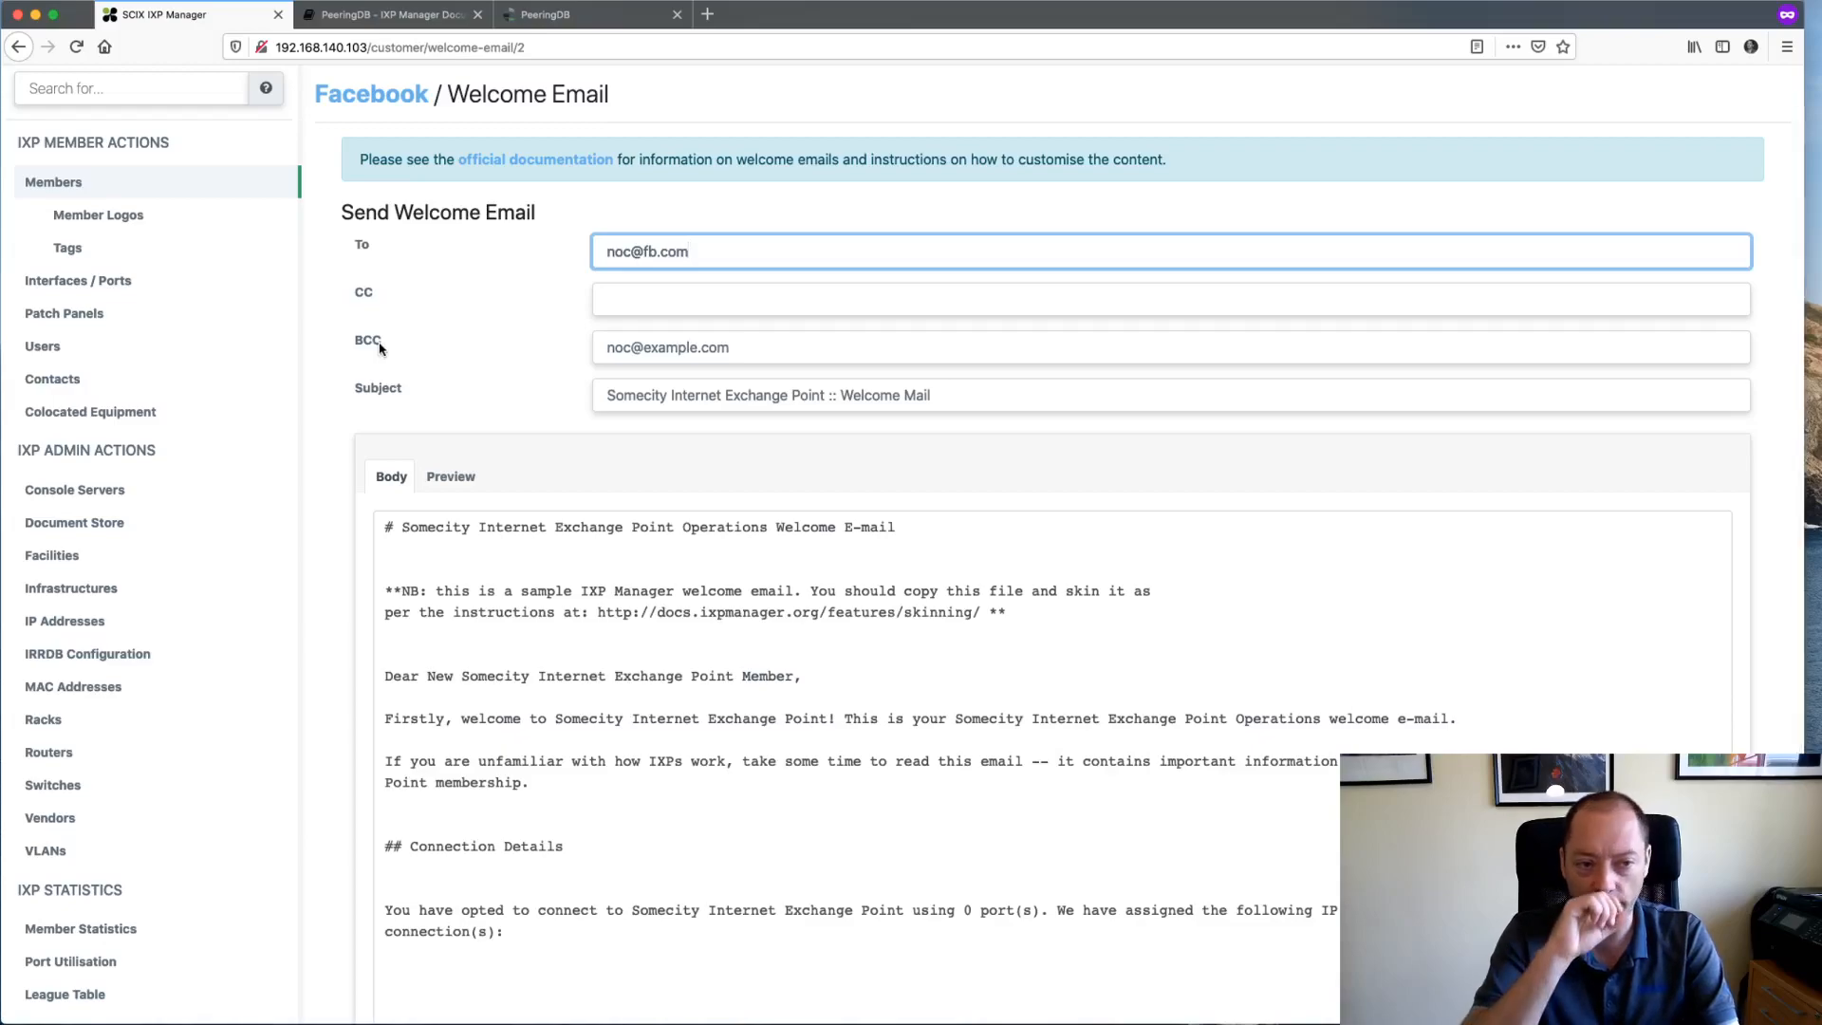
triple_click(692, 348)
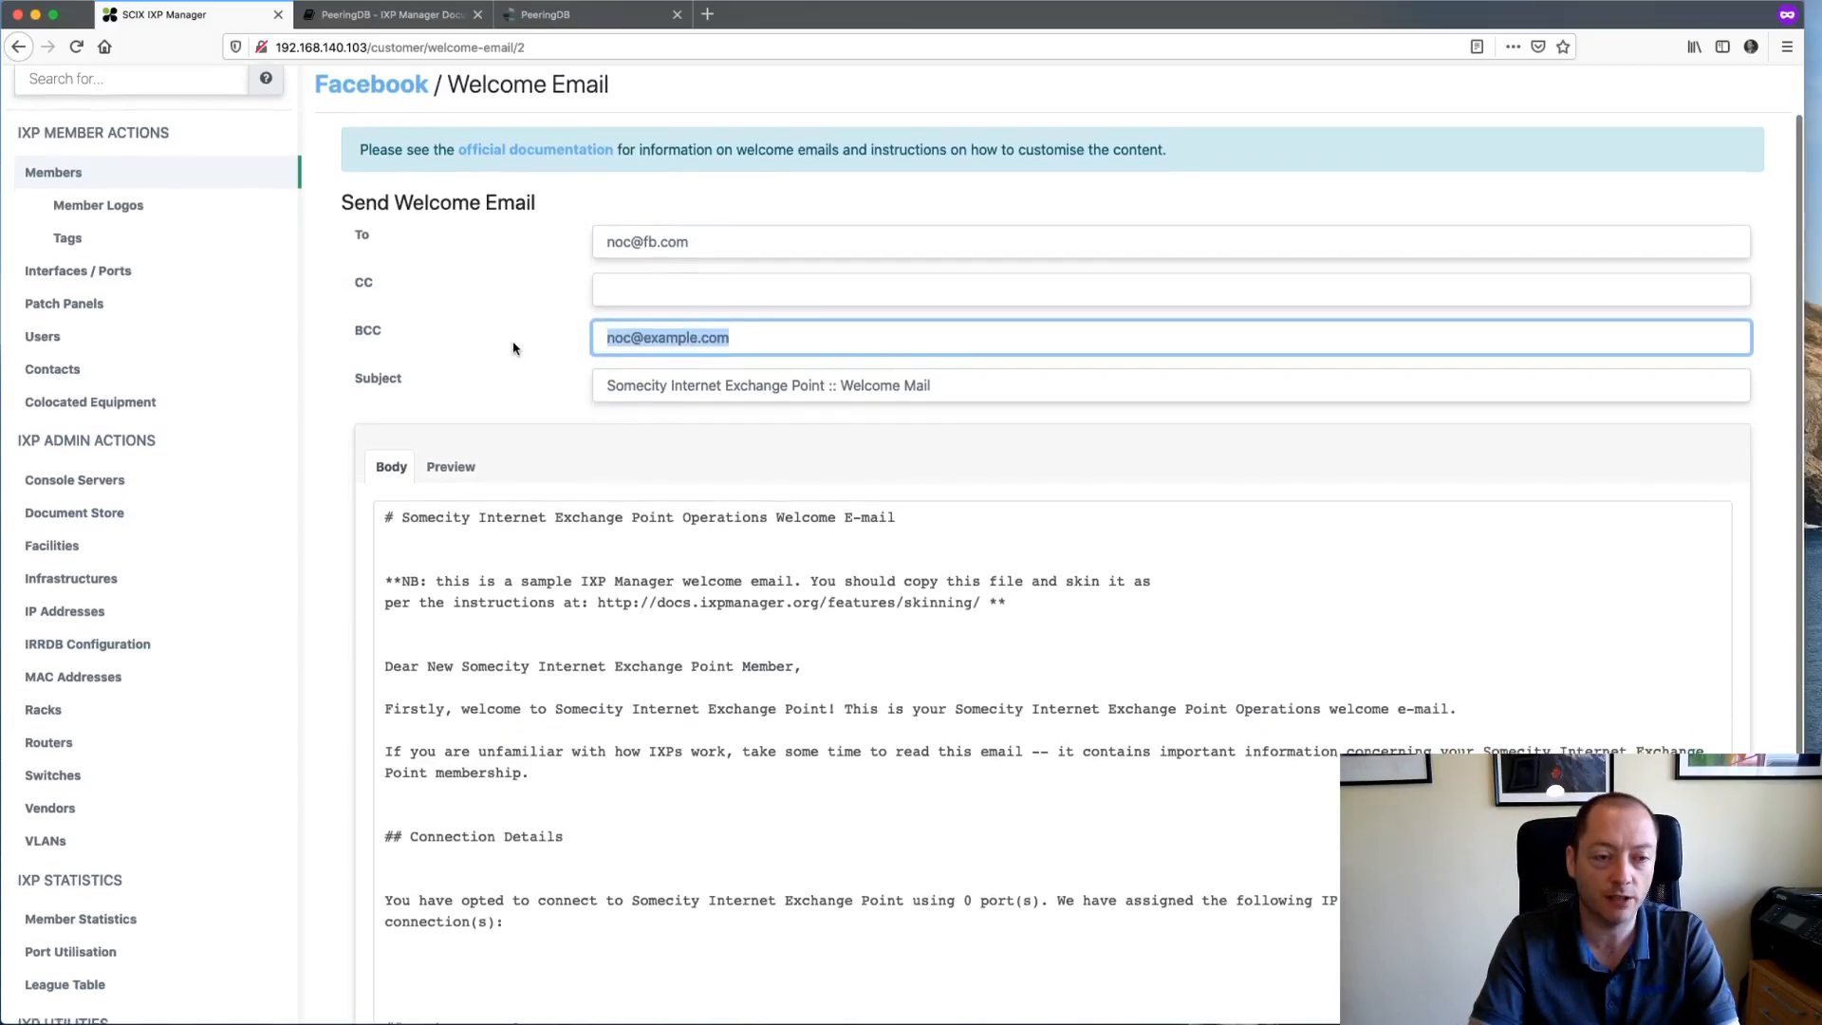
scroll(692, 346, "down", 2)
scroll(827, 367, "down", 5)
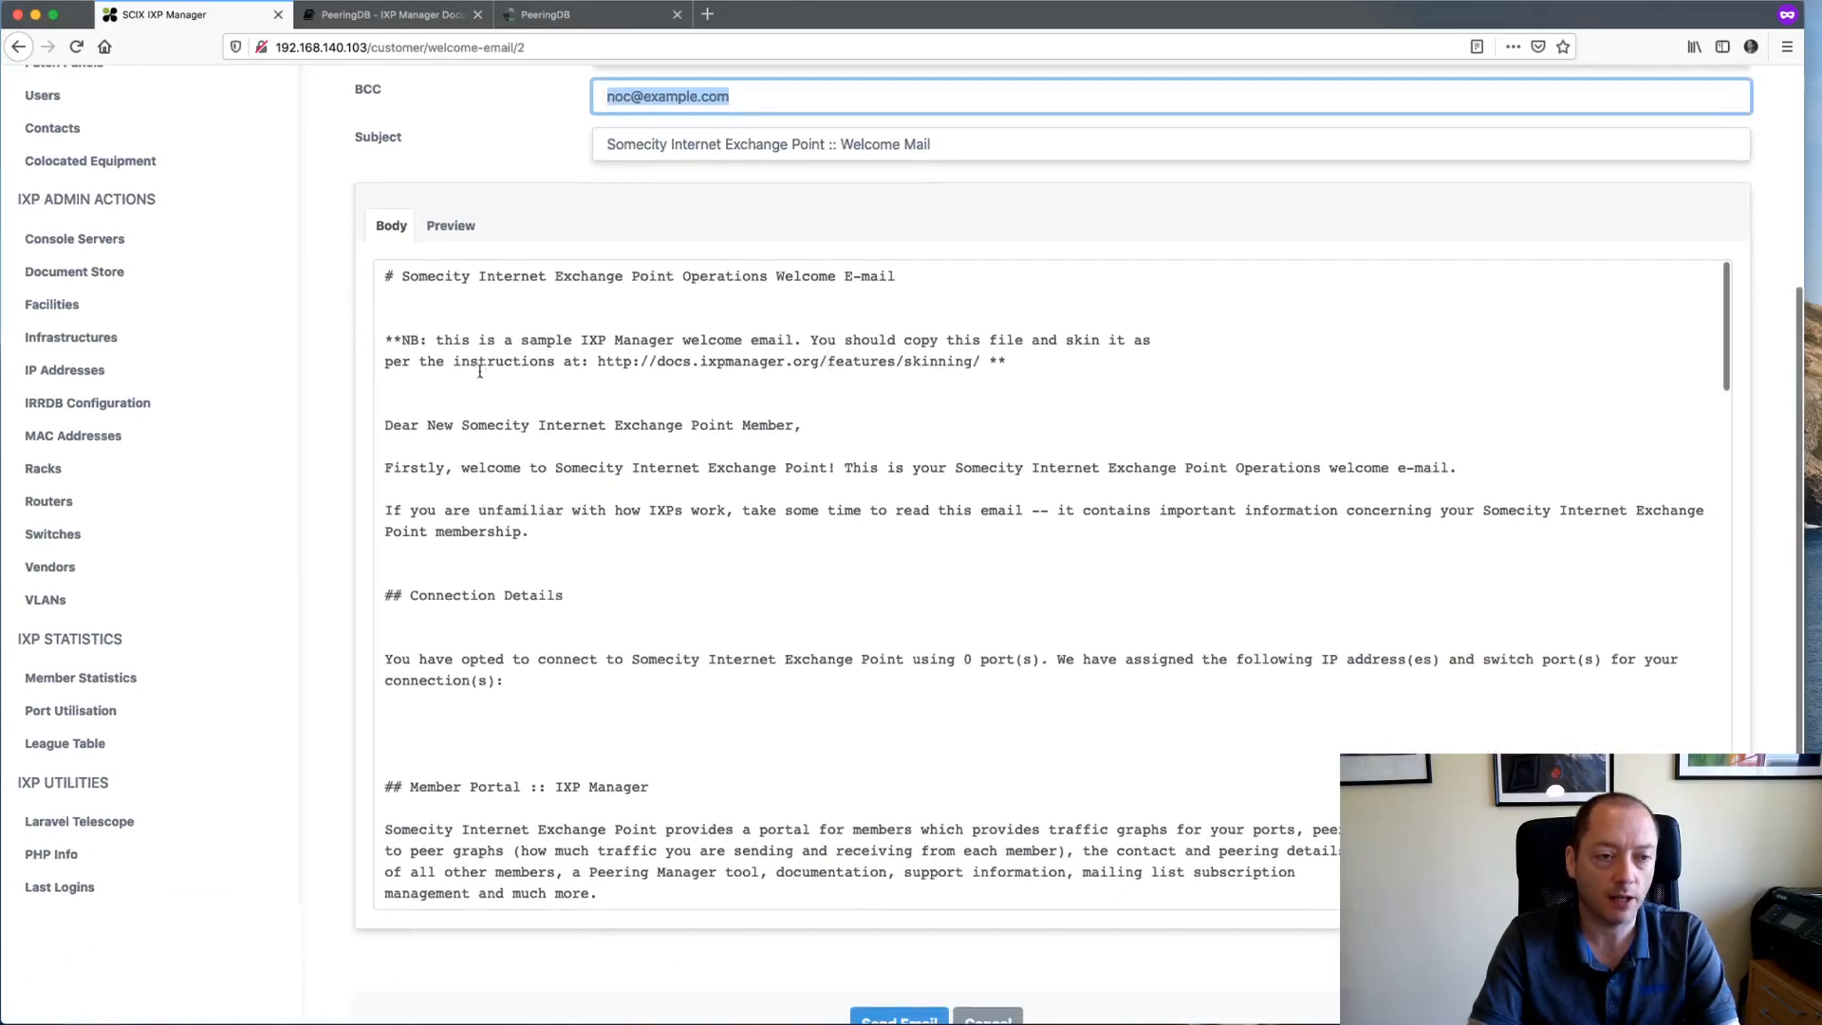
- Scroll through the rendered welcome email on the Preview tab
left_click(451, 227)
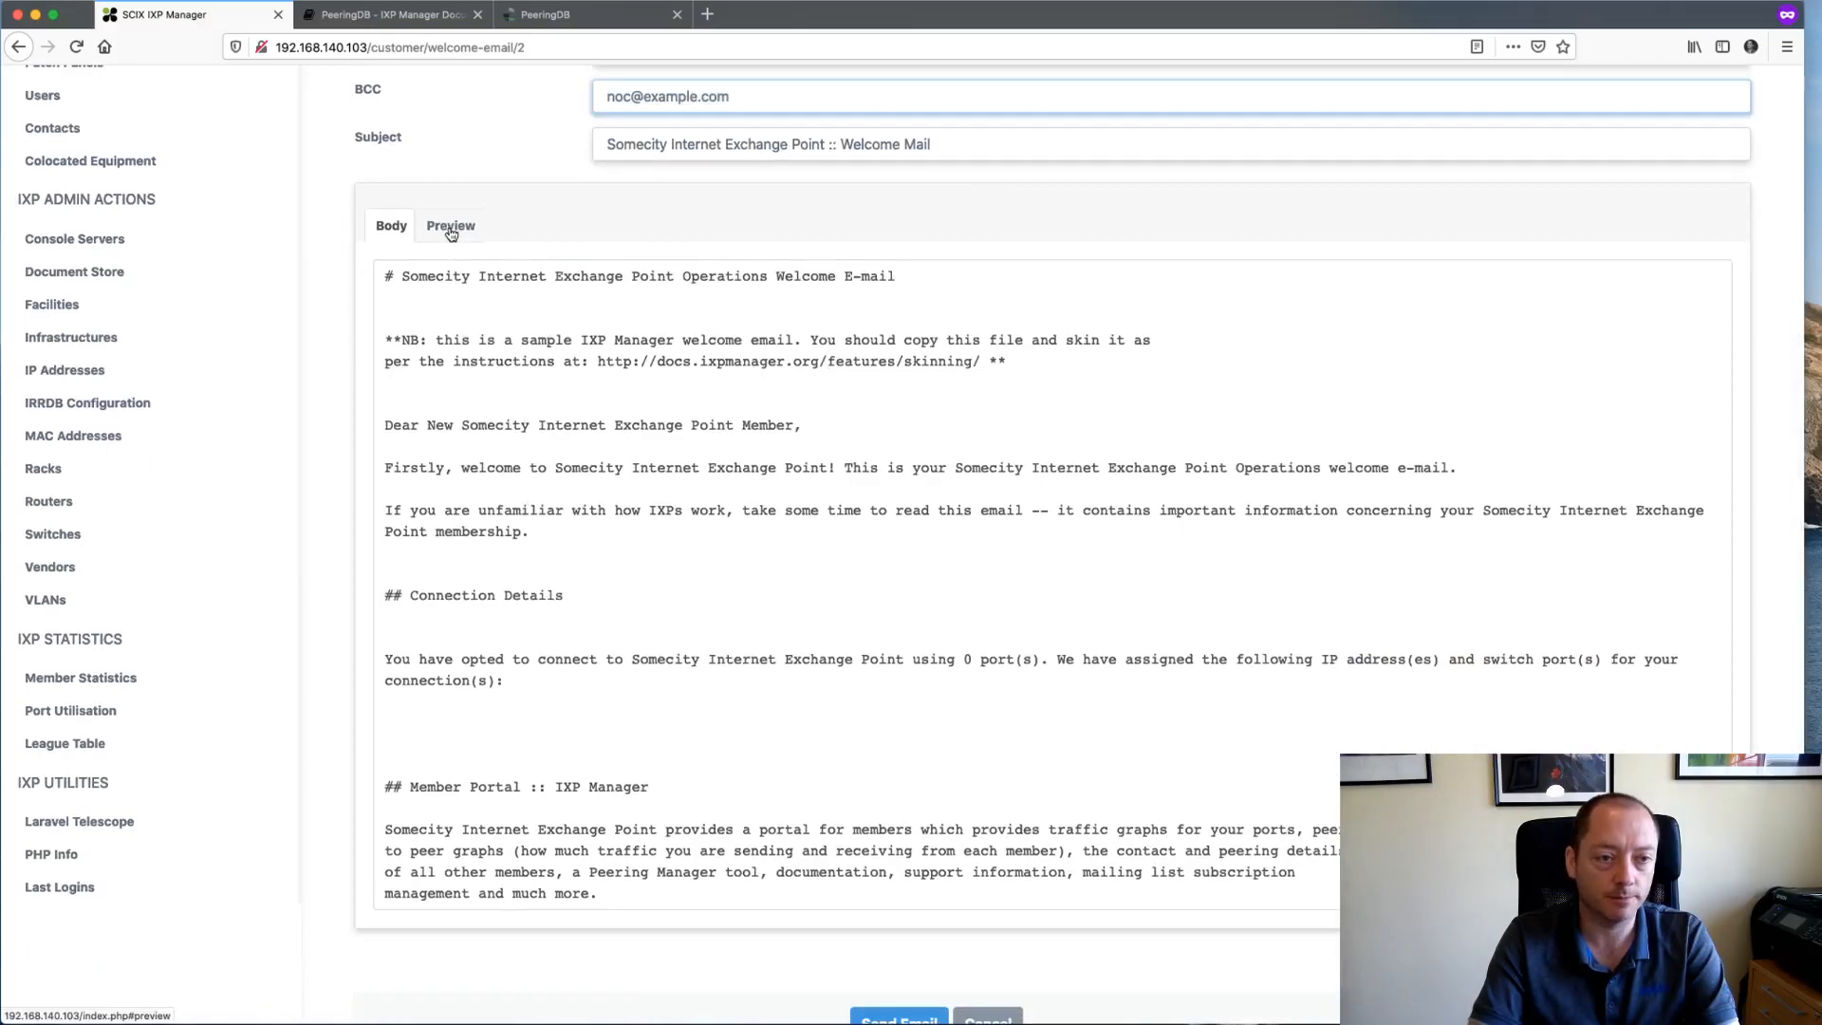
scroll(488, 479, "down", 14)
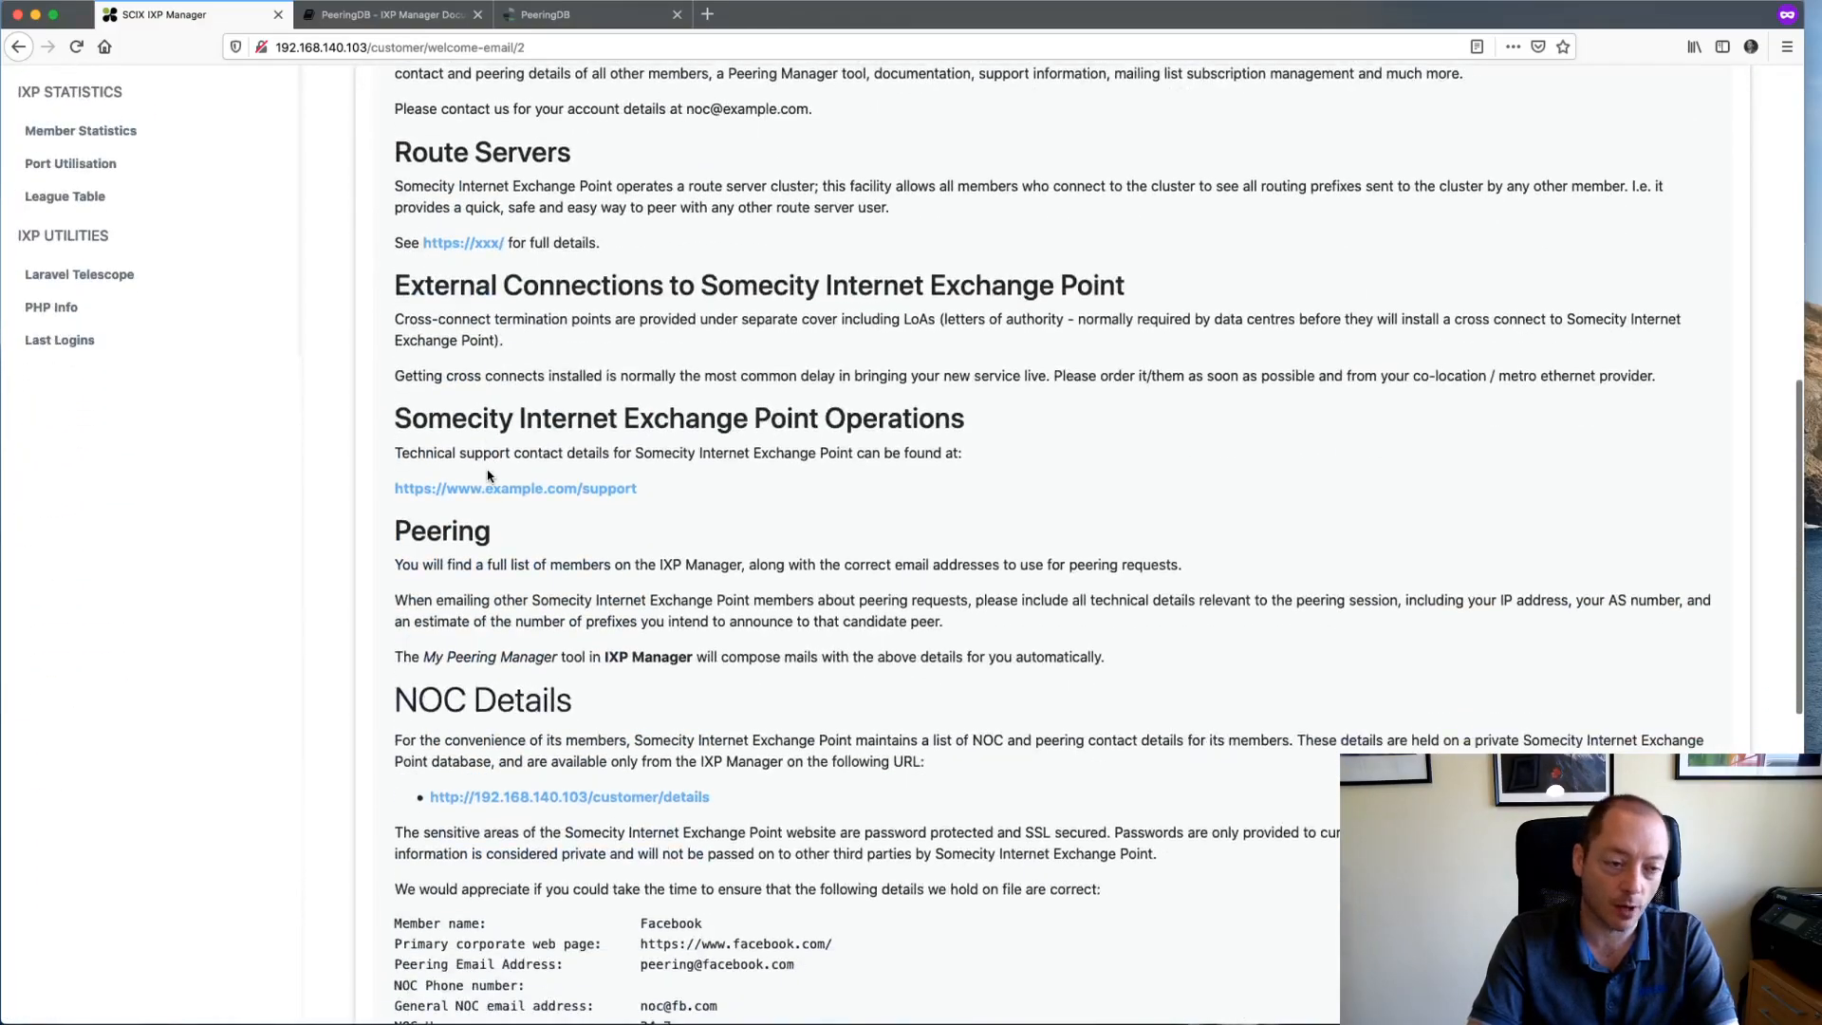
scroll(503, 550, "down", 11)
scroll(510, 592, "down", 10)
scroll(509, 583, "up", 20)
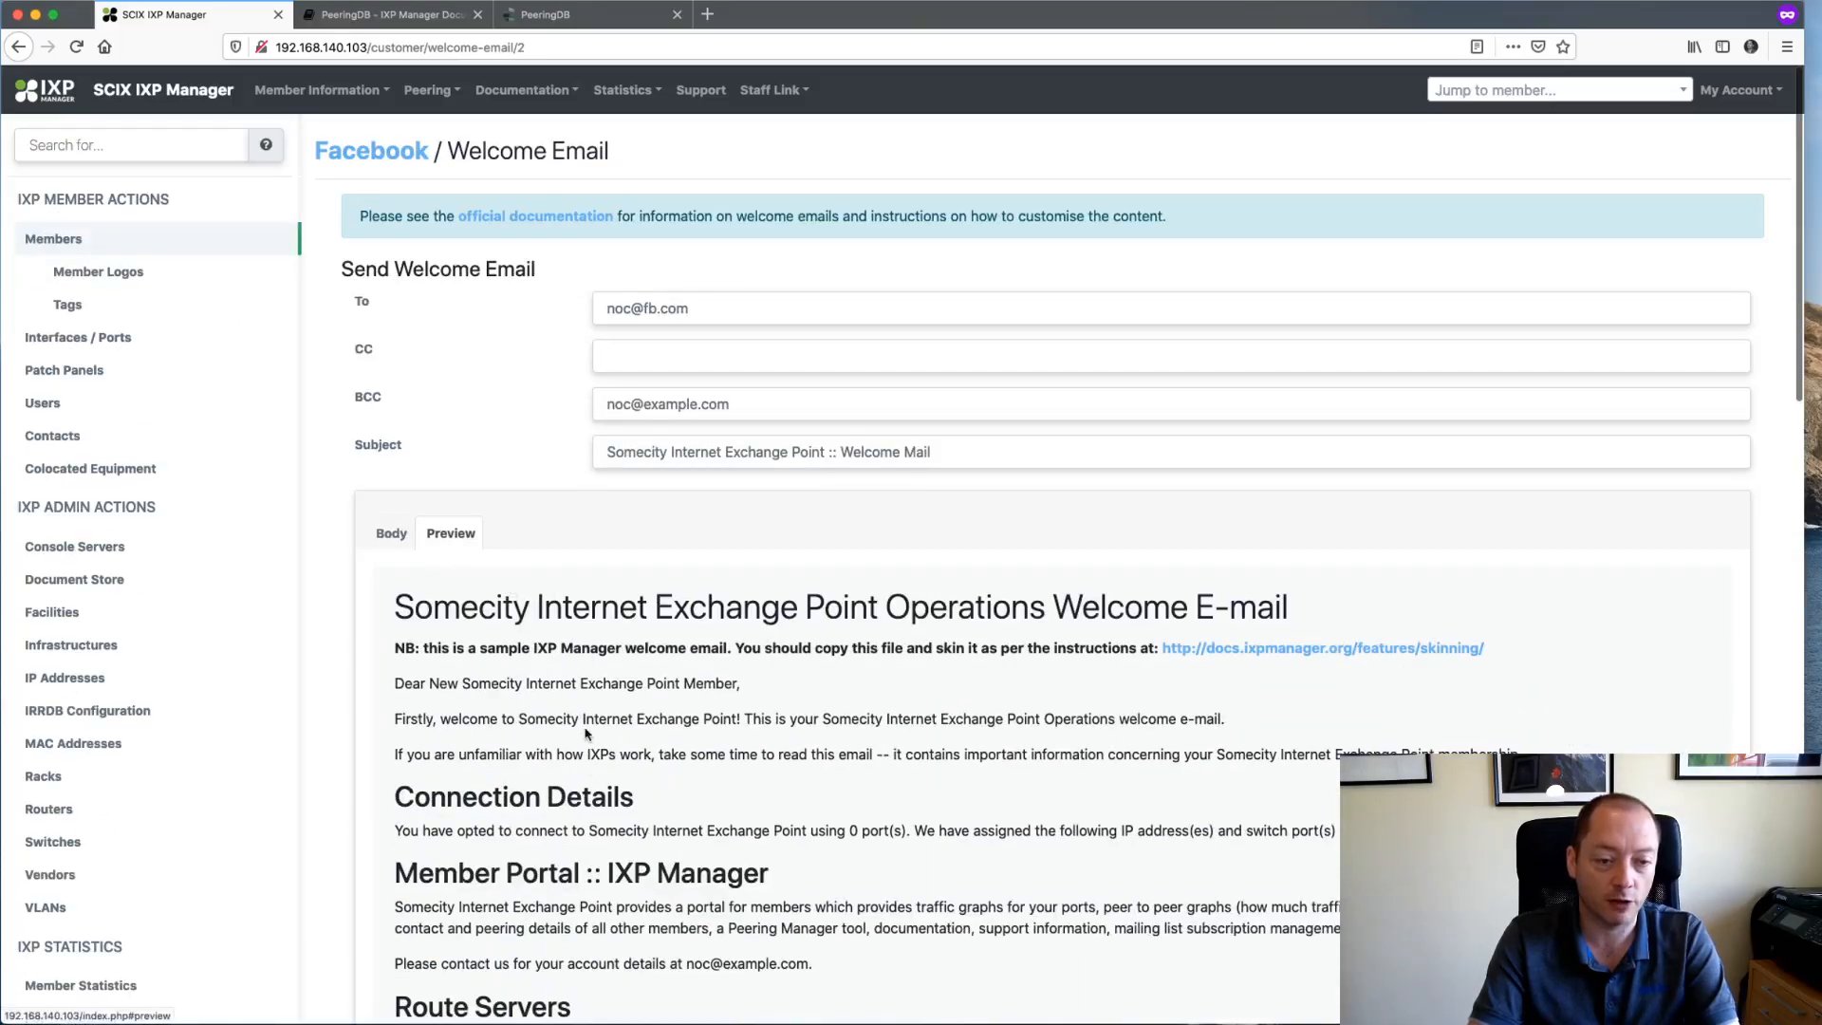
scroll(639, 733, "down", 5)
scroll(639, 734, "up", 5)
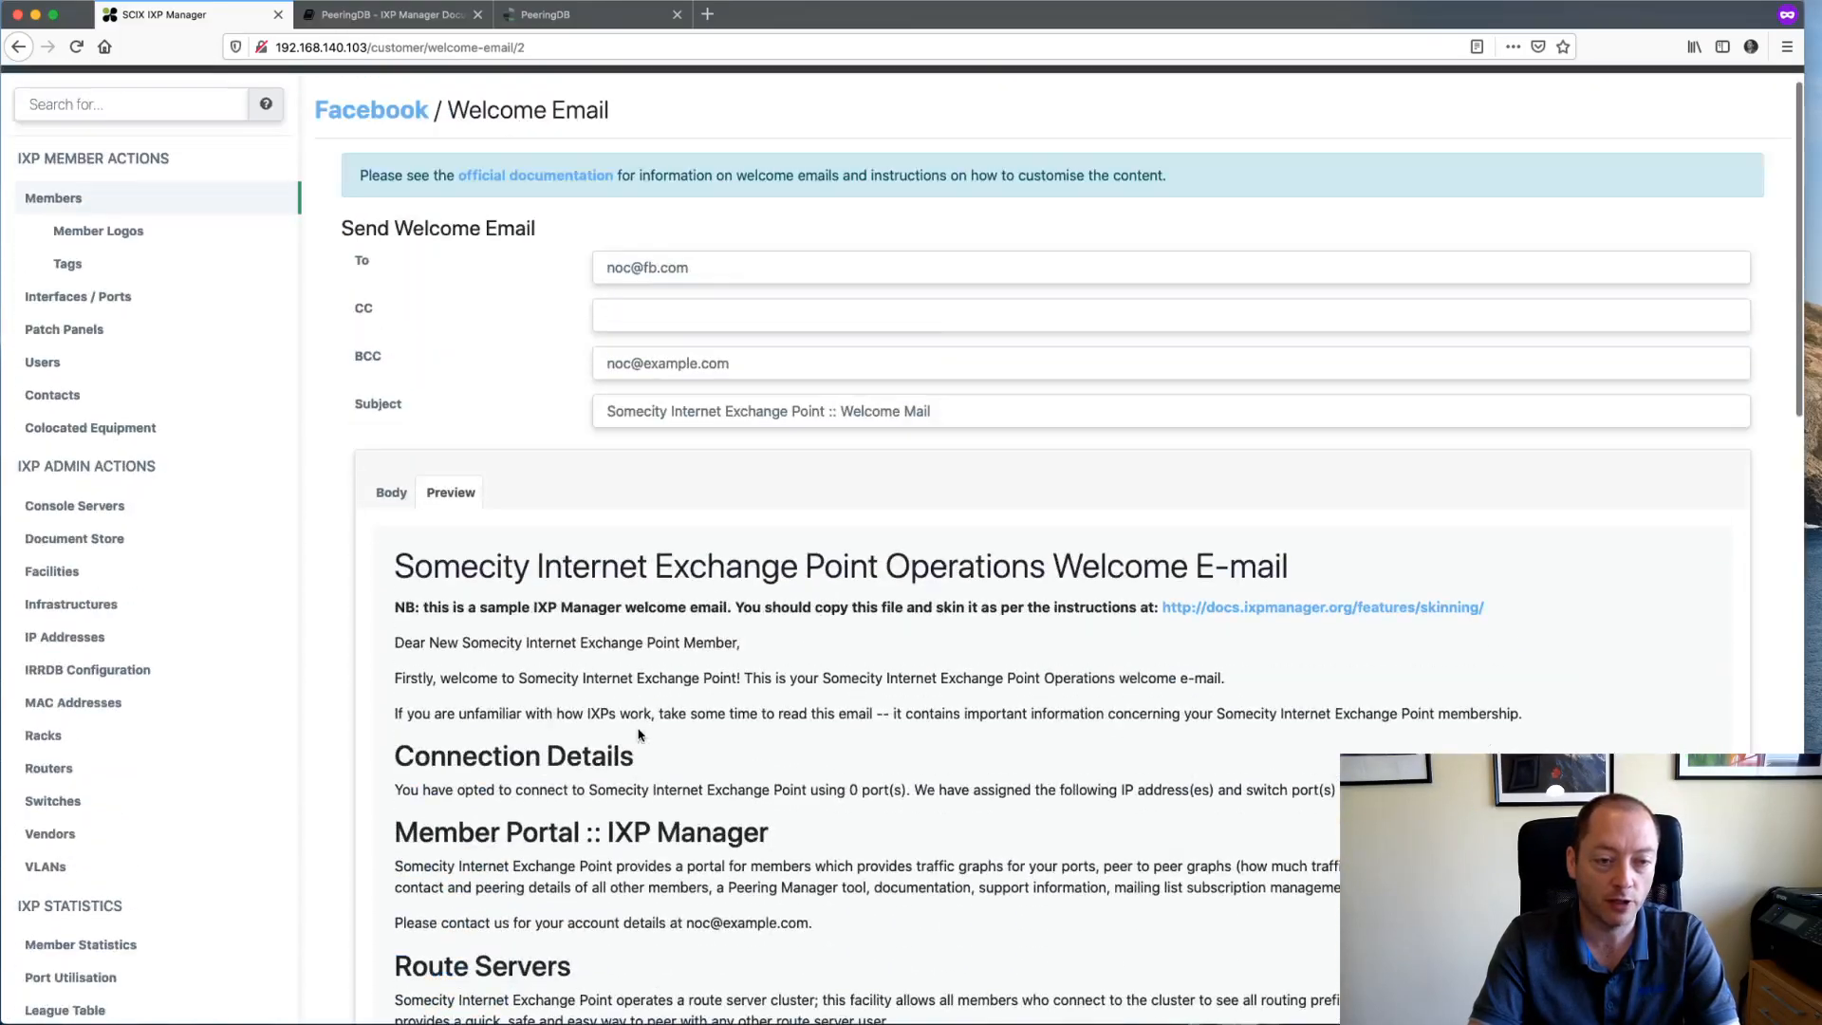
- Look over the Body markdown and its sample-email note, then cancel without sending
left_click(391, 491)
scroll(762, 774, "down", 1)
scroll(762, 774, "down", 3)
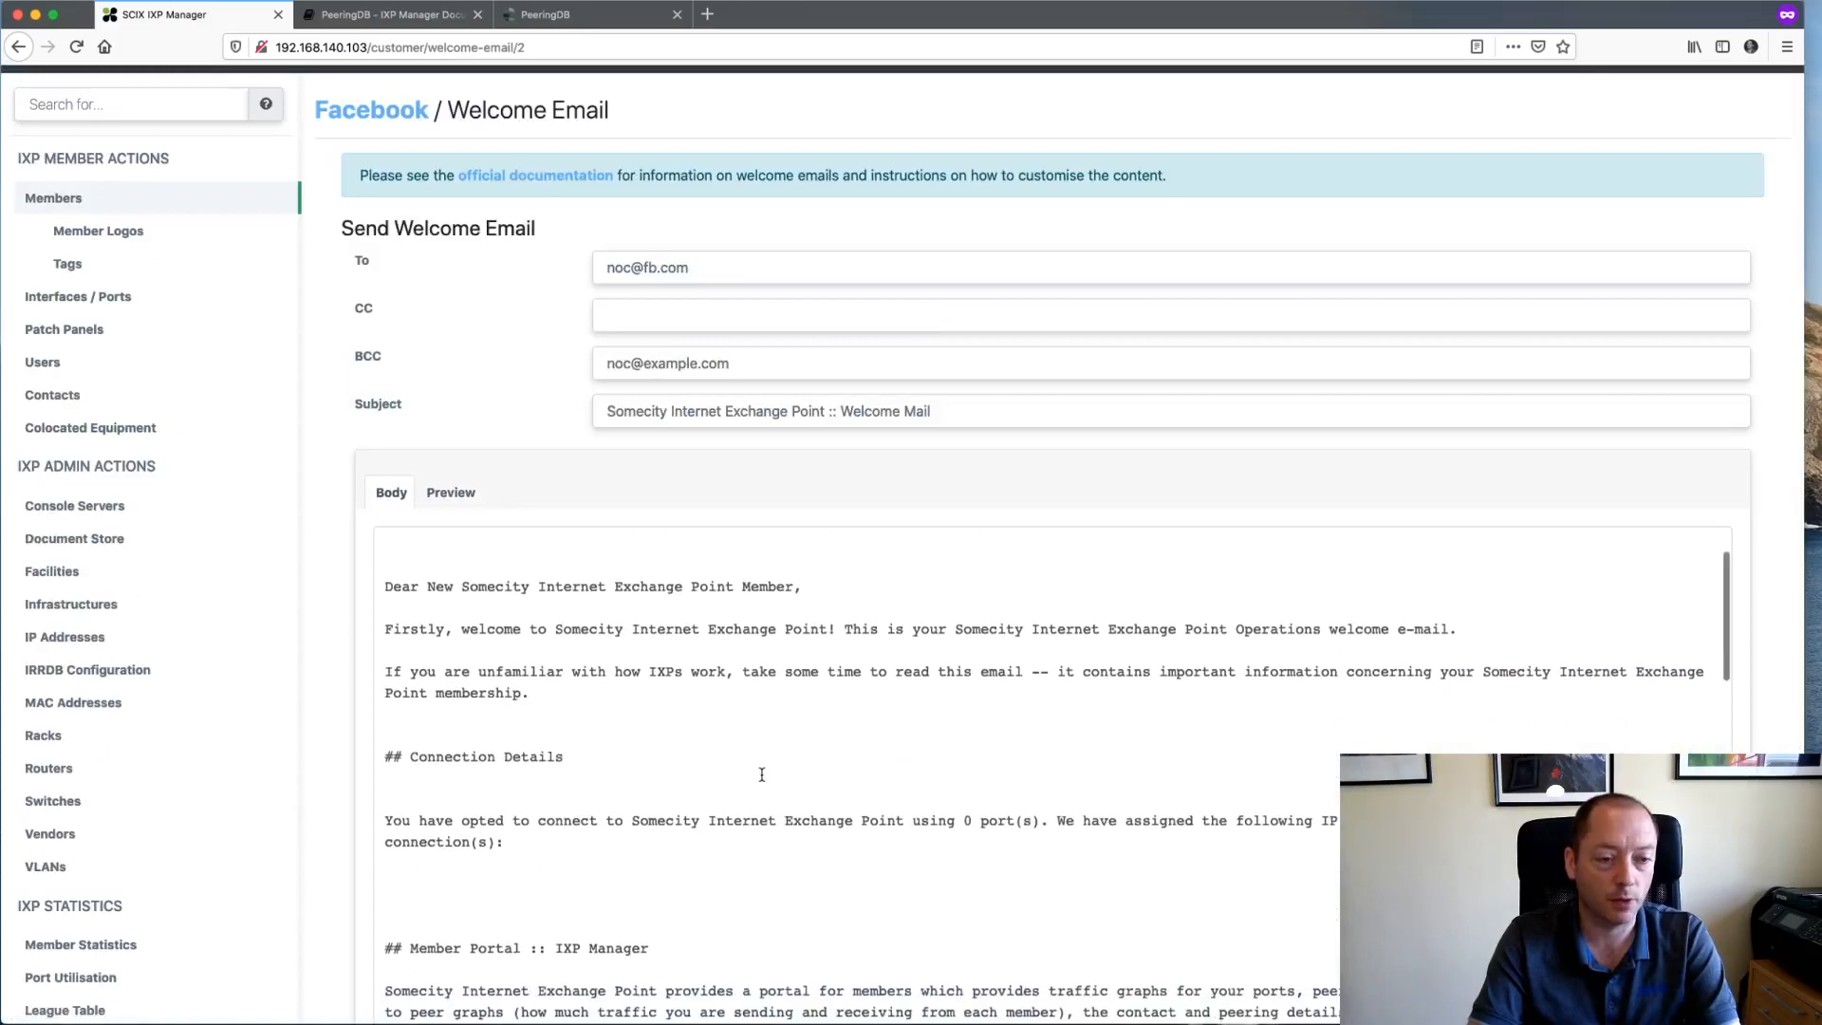
scroll(761, 767, "up", 4)
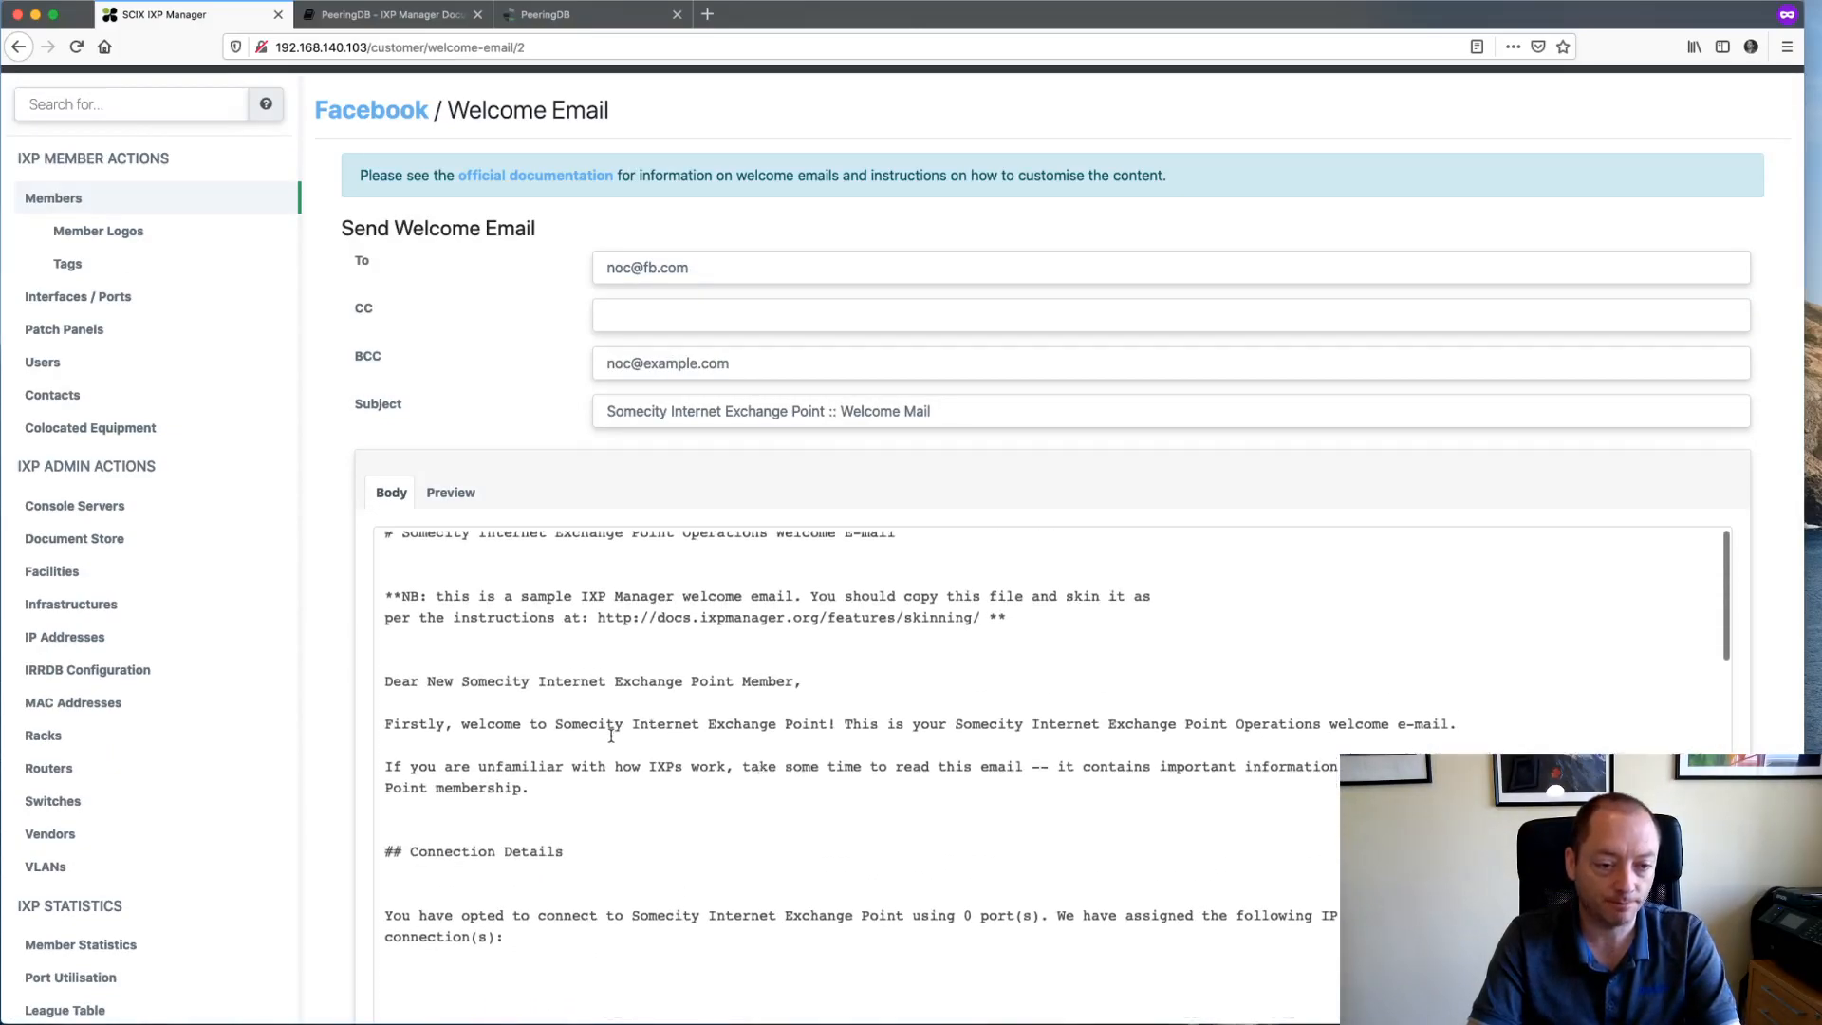
scroll(611, 736, "up", 1)
left_click_drag(487, 607, 679, 621)
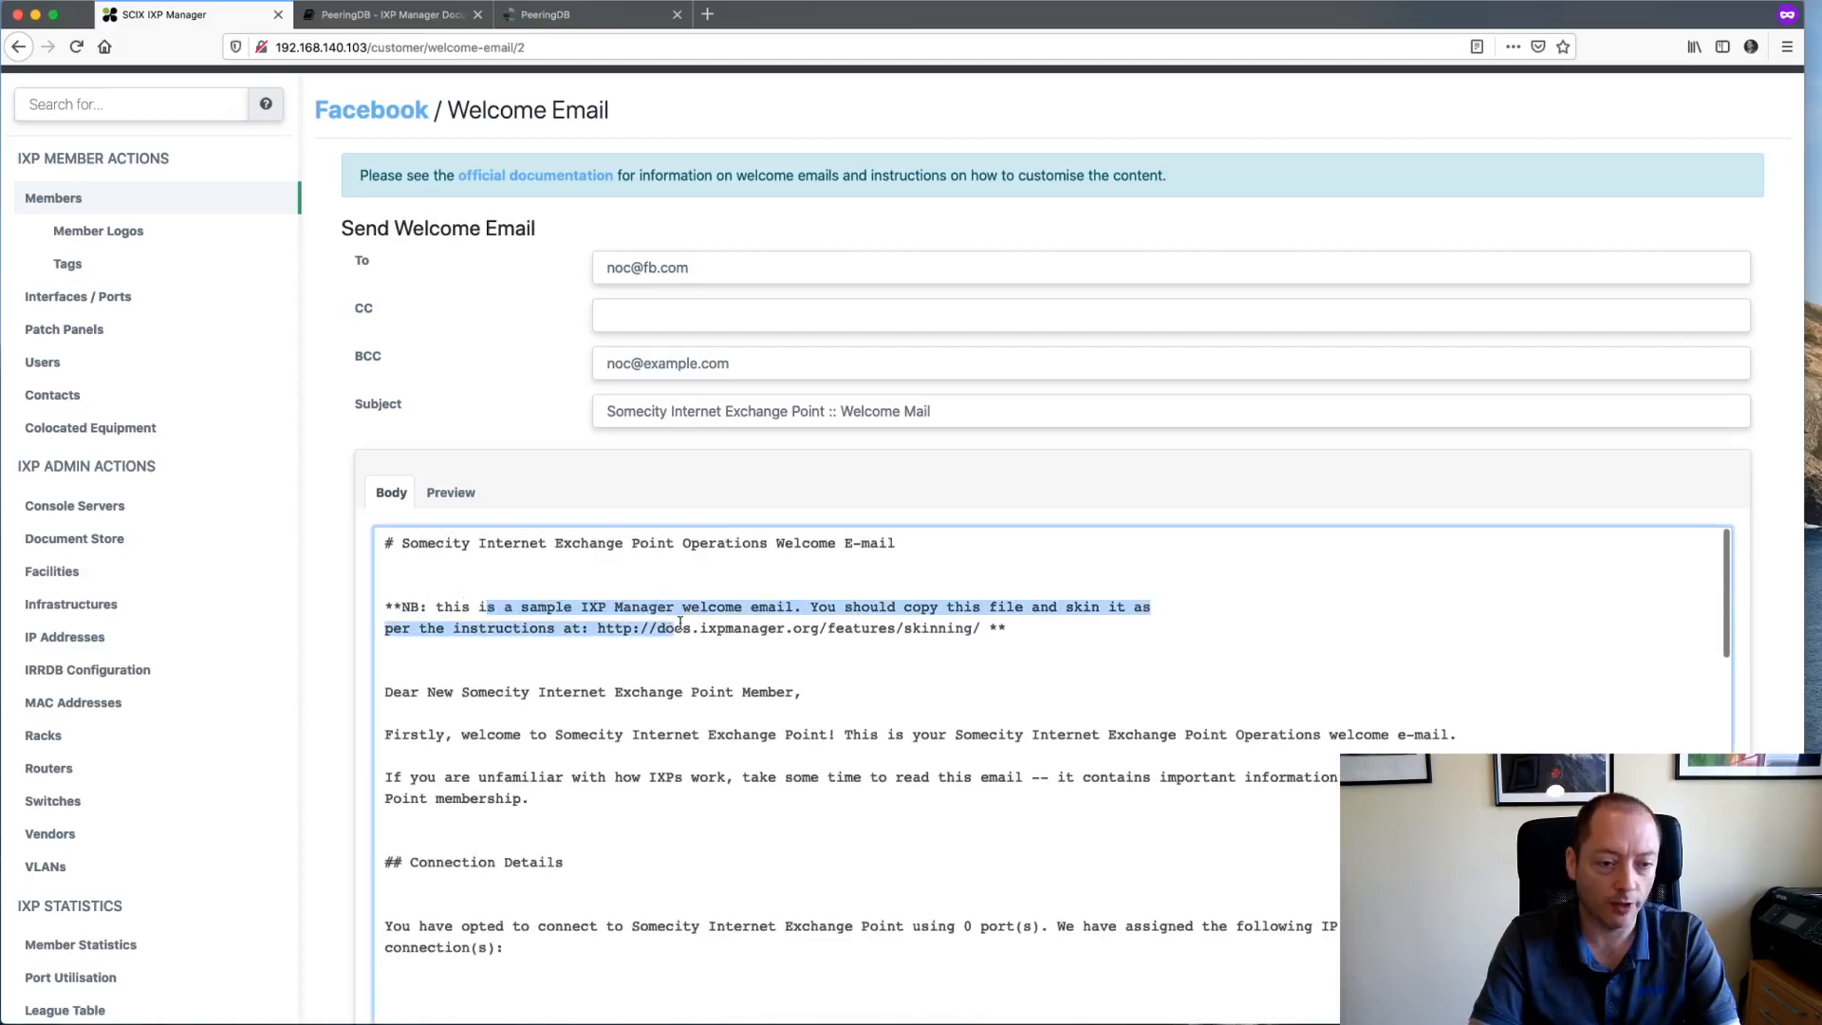
scroll(738, 636, "down", 8)
scroll(738, 636, "down", 10)
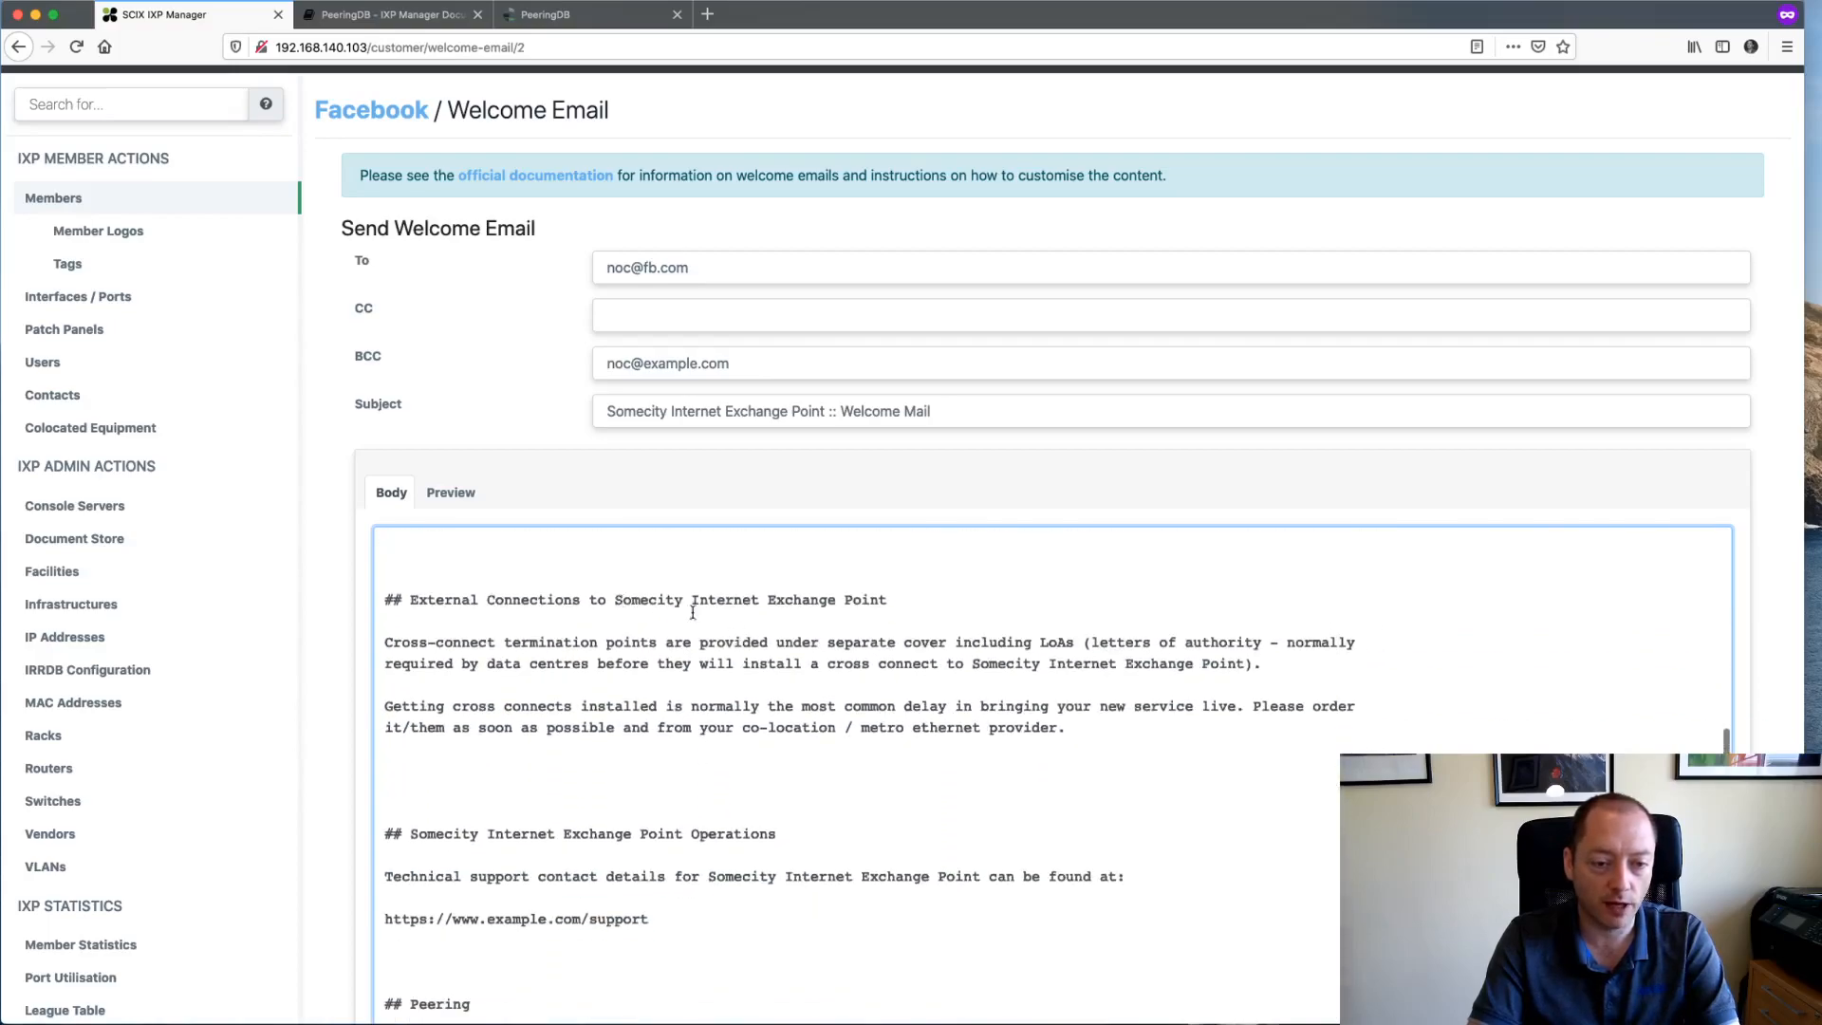
scroll(757, 650, "down", 6)
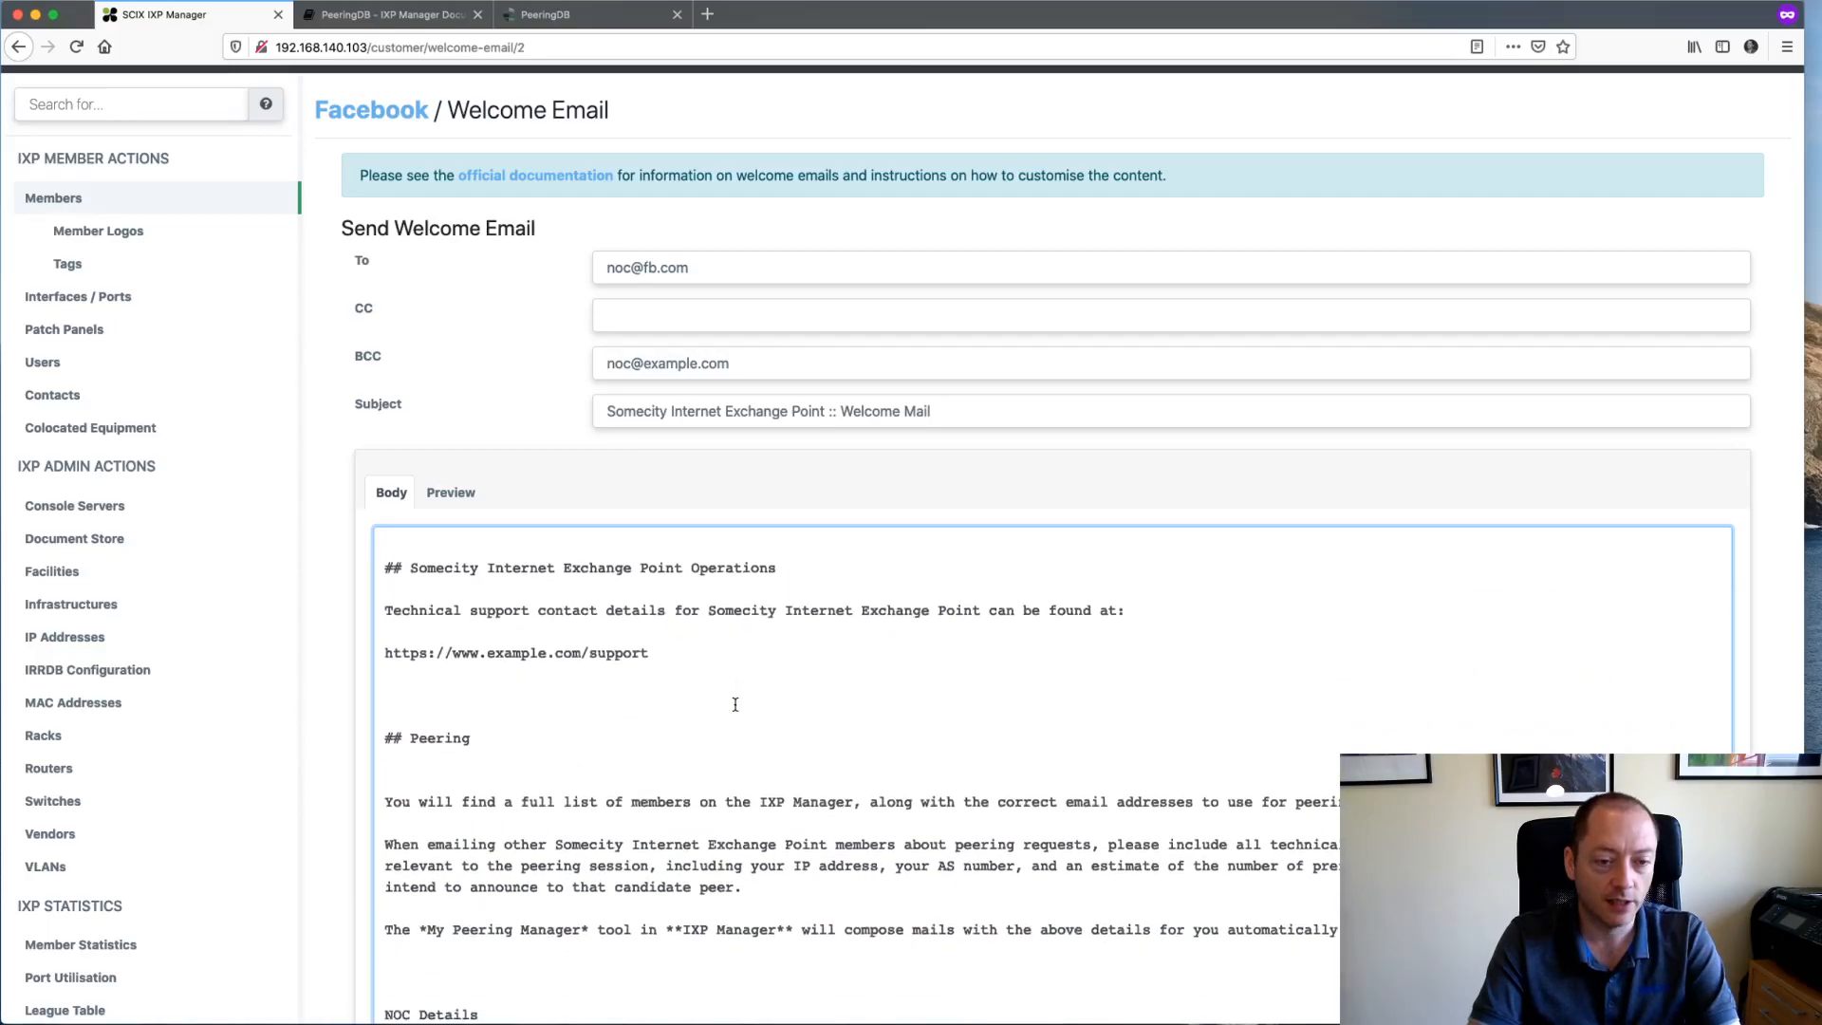
scroll(662, 651, "down", 6)
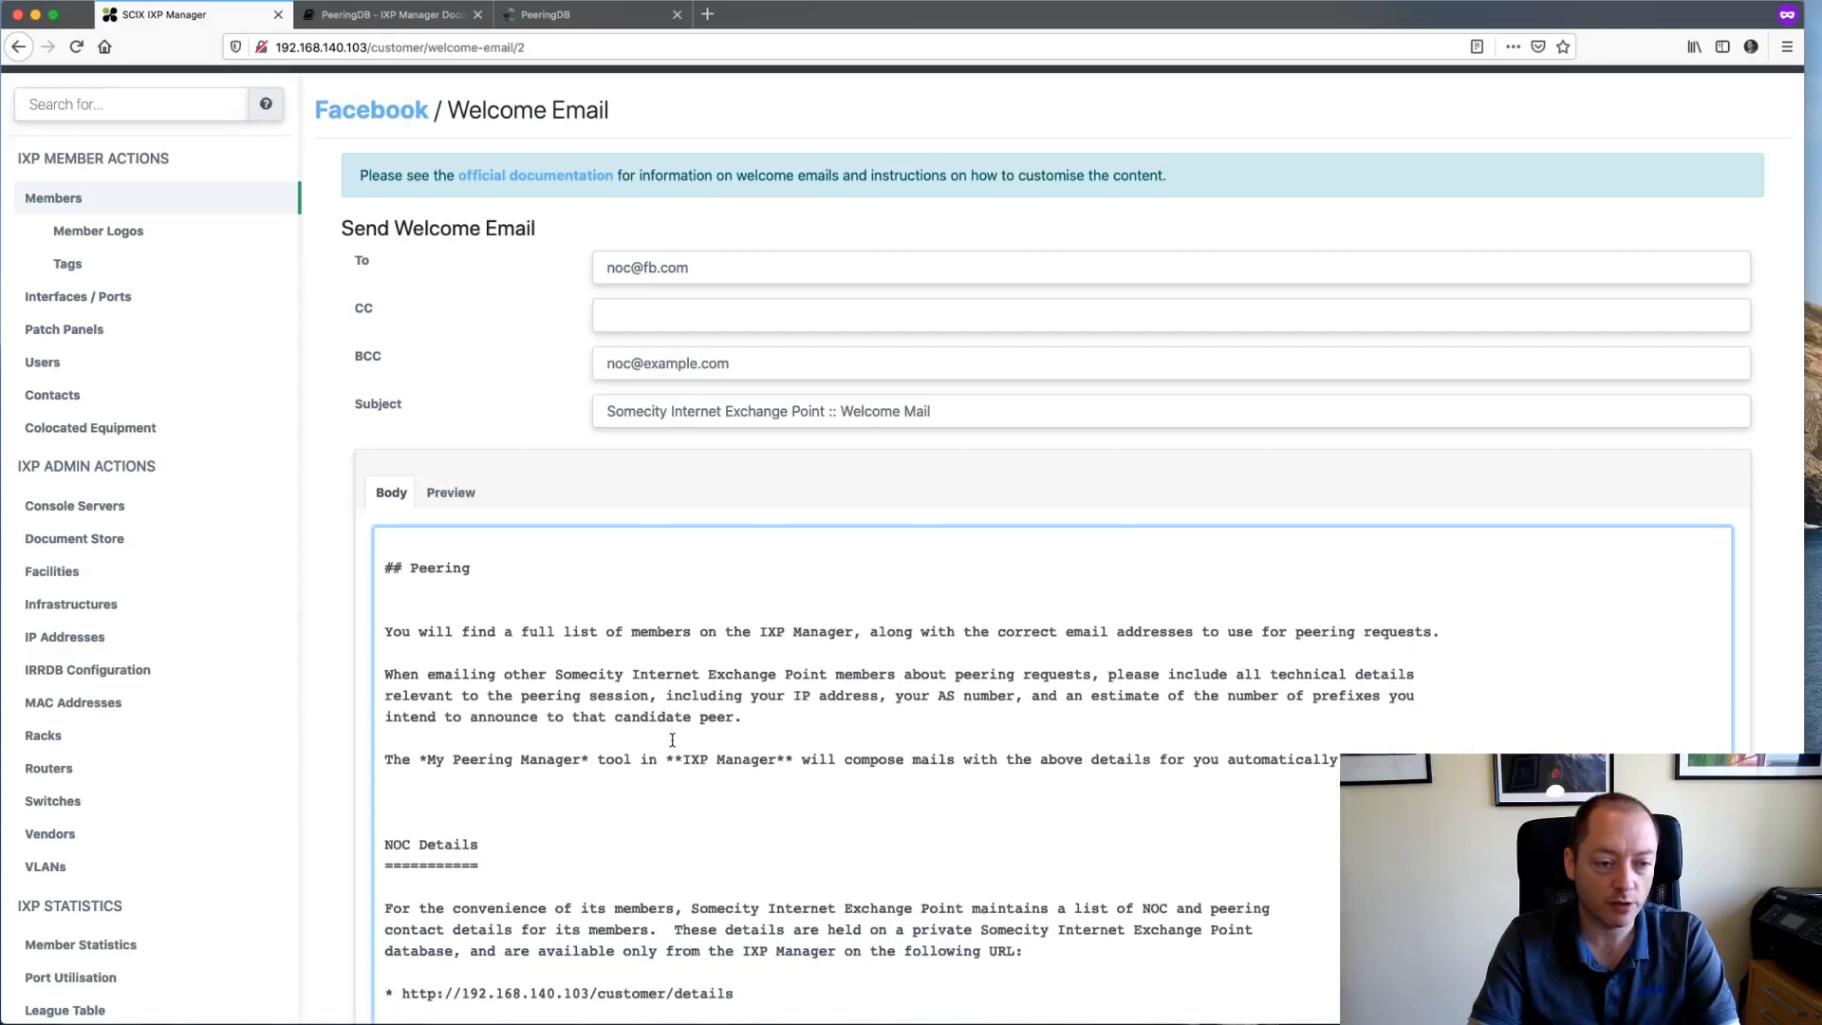
scroll(672, 740, "down", 3)
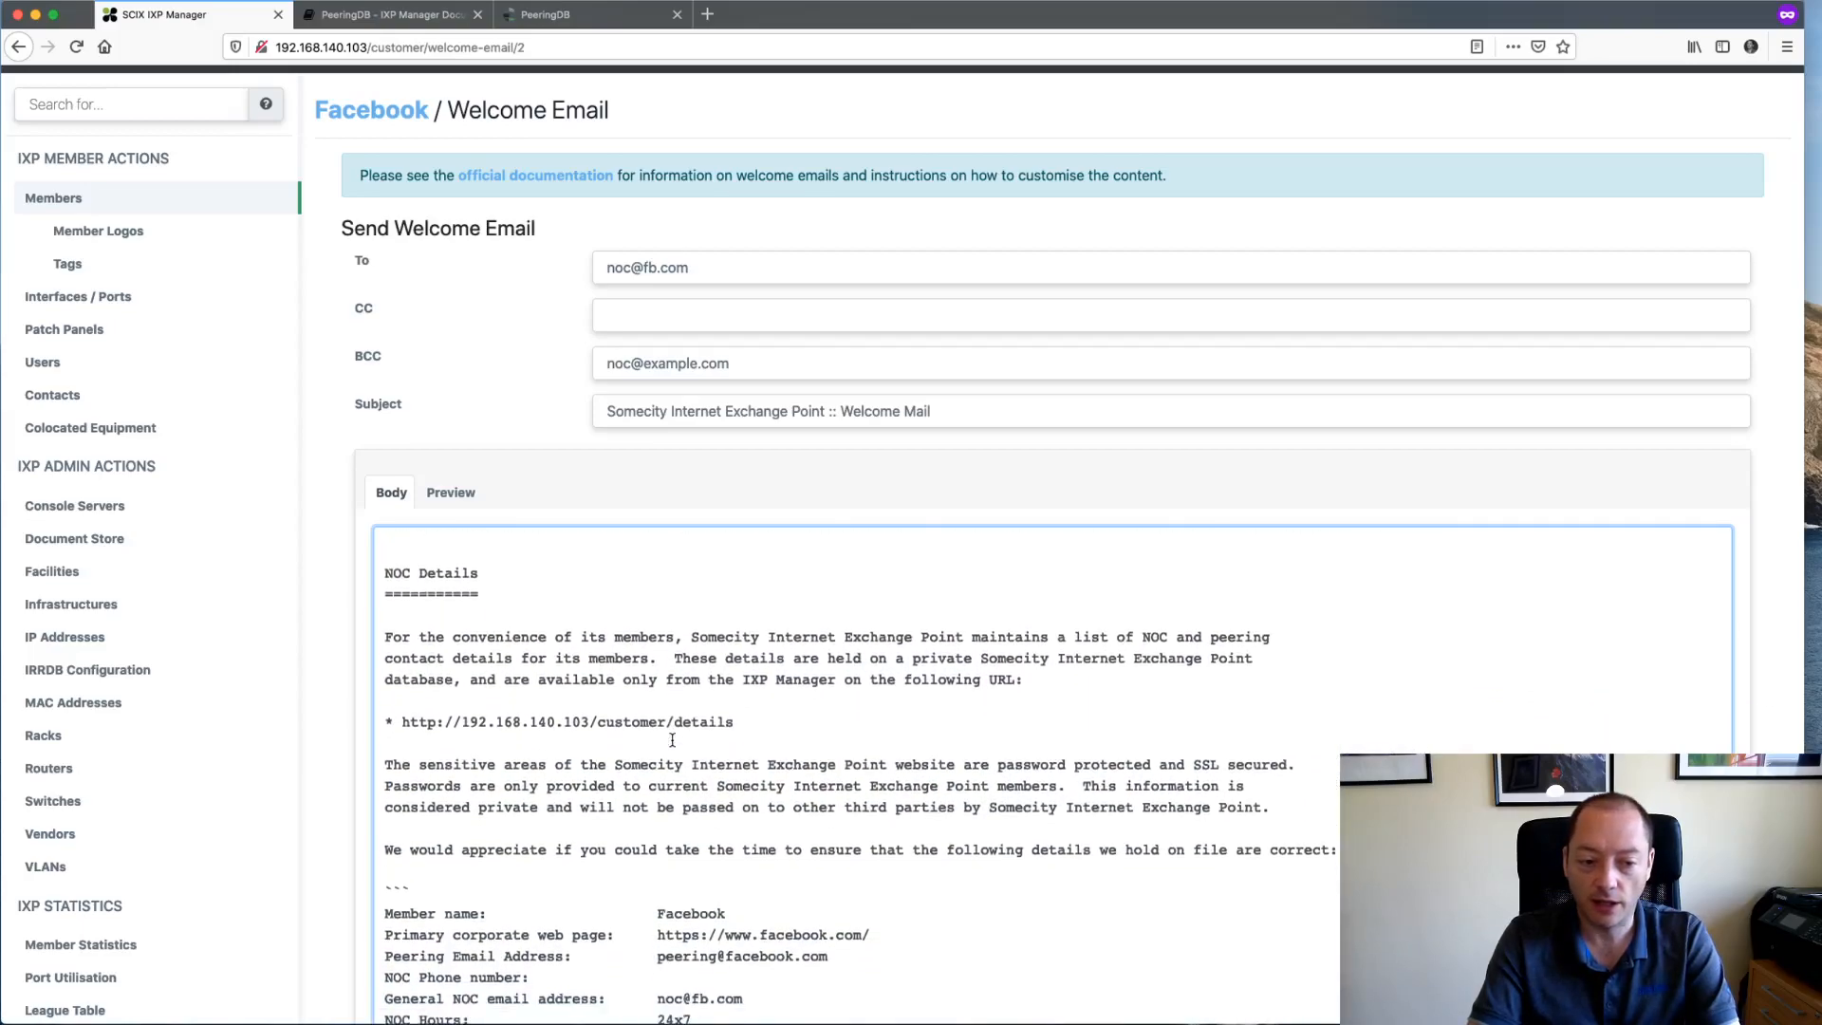
scroll(575, 840, "down", 5)
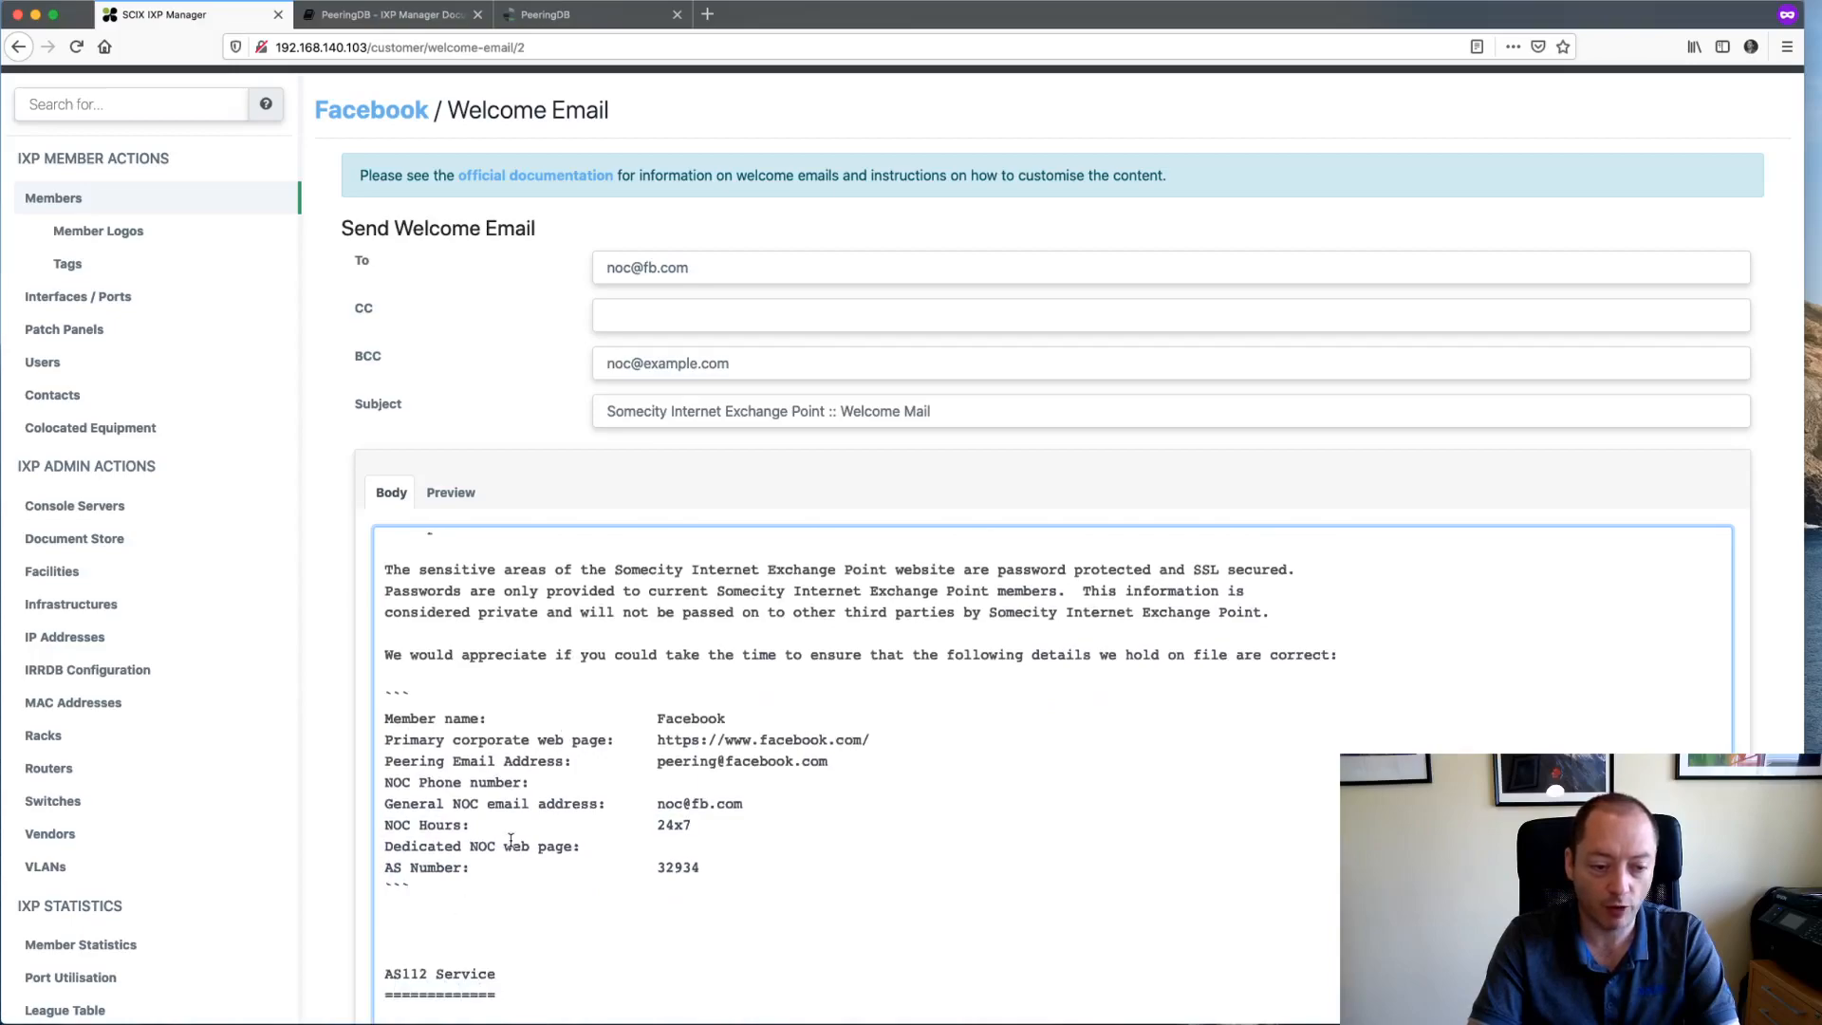
scroll(540, 840, "down", 7)
scroll(511, 839, "down", 3)
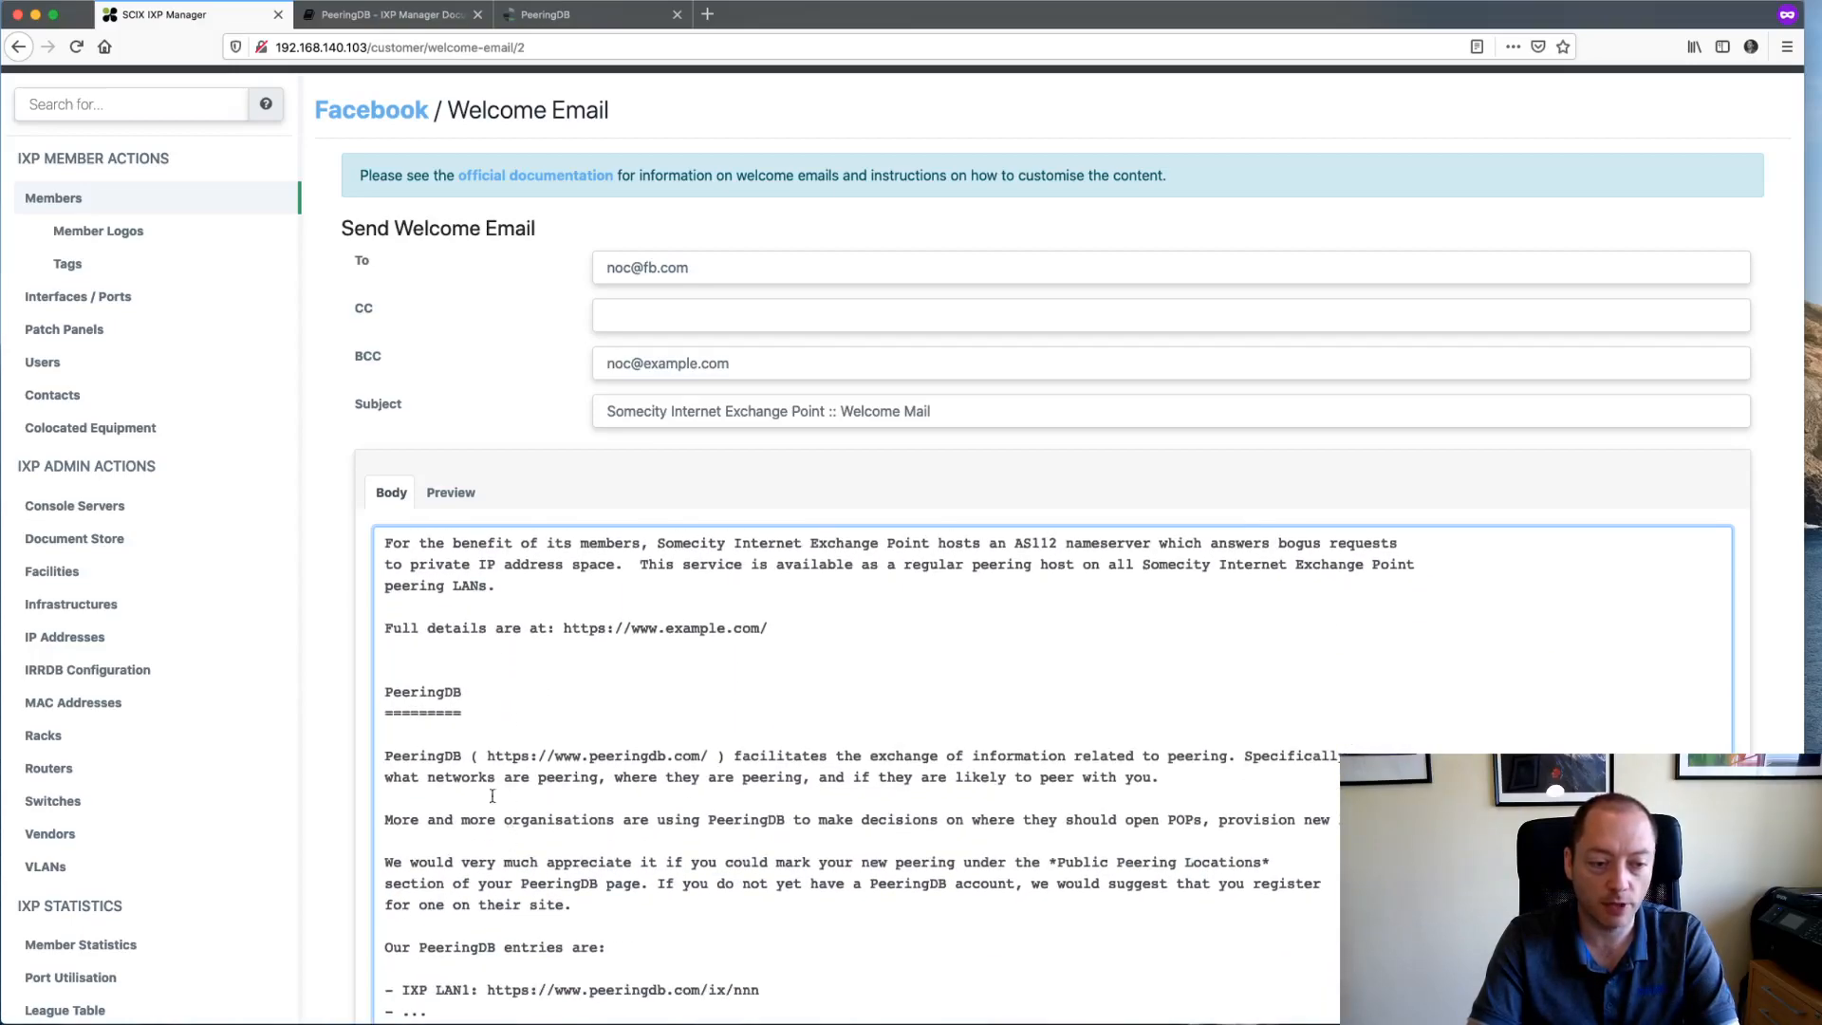
scroll(558, 797, "down", 8)
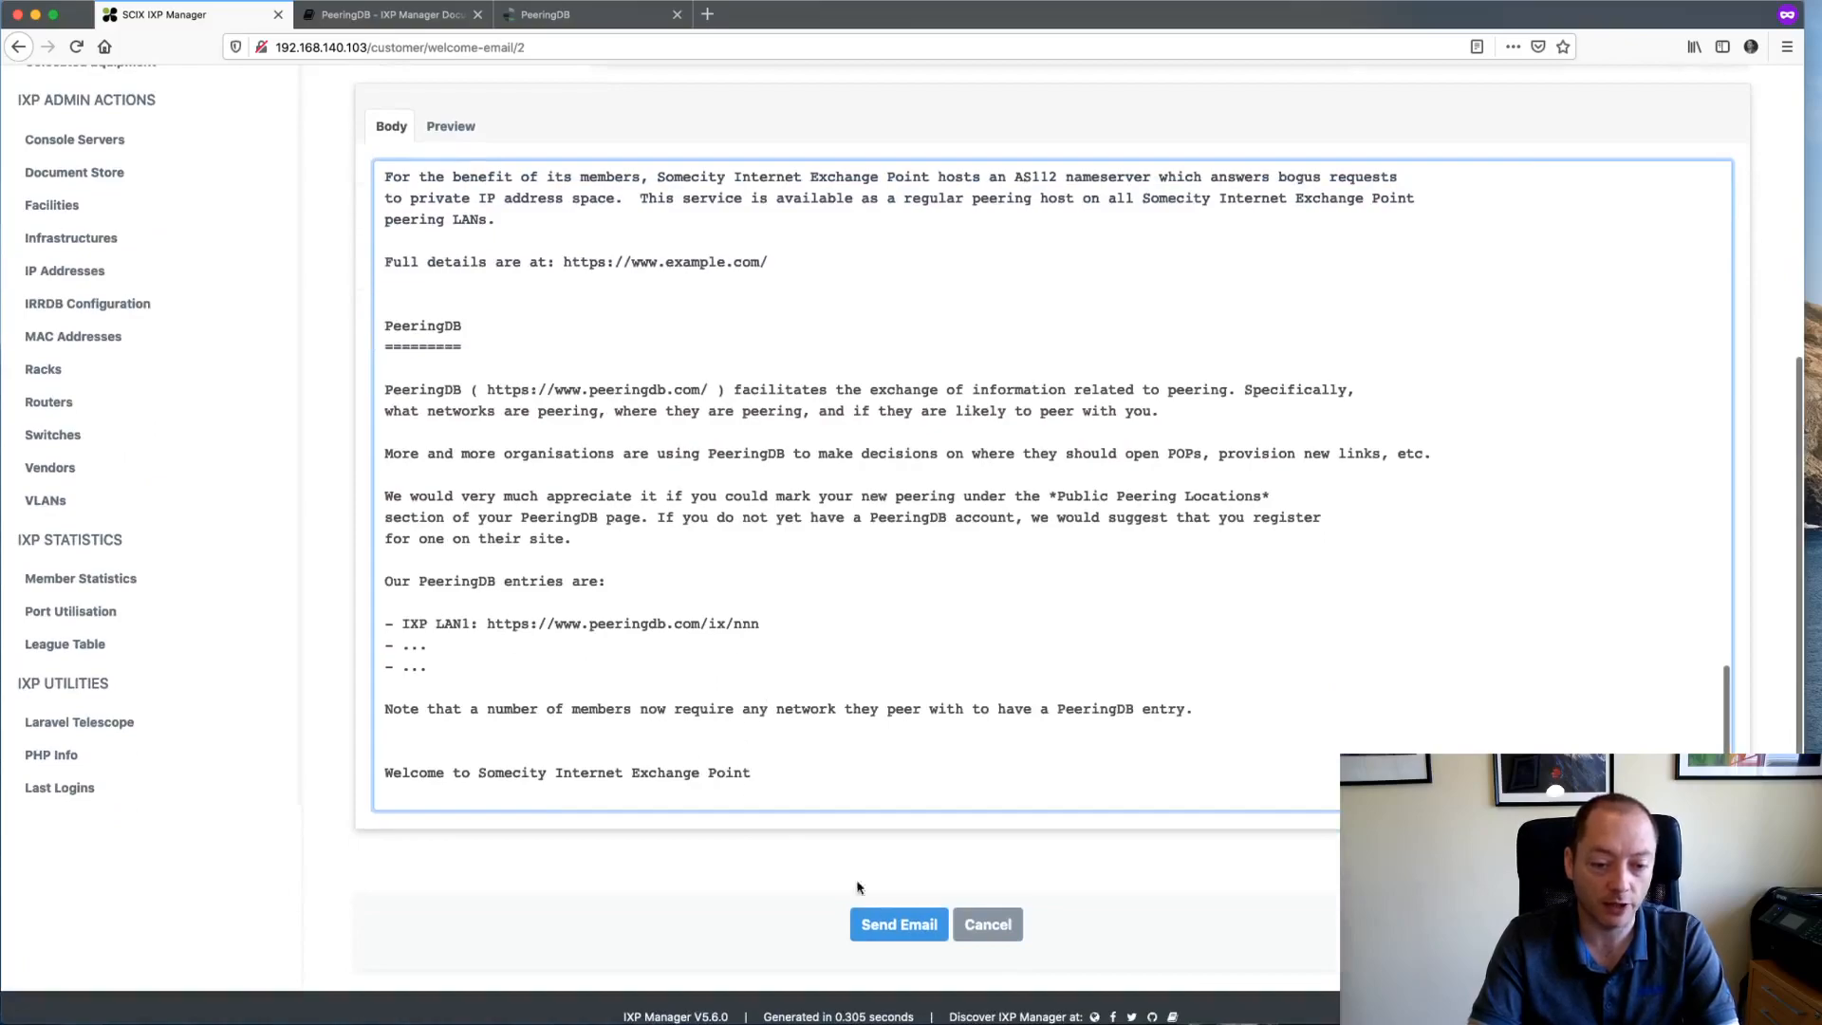
left_click(1006, 924)
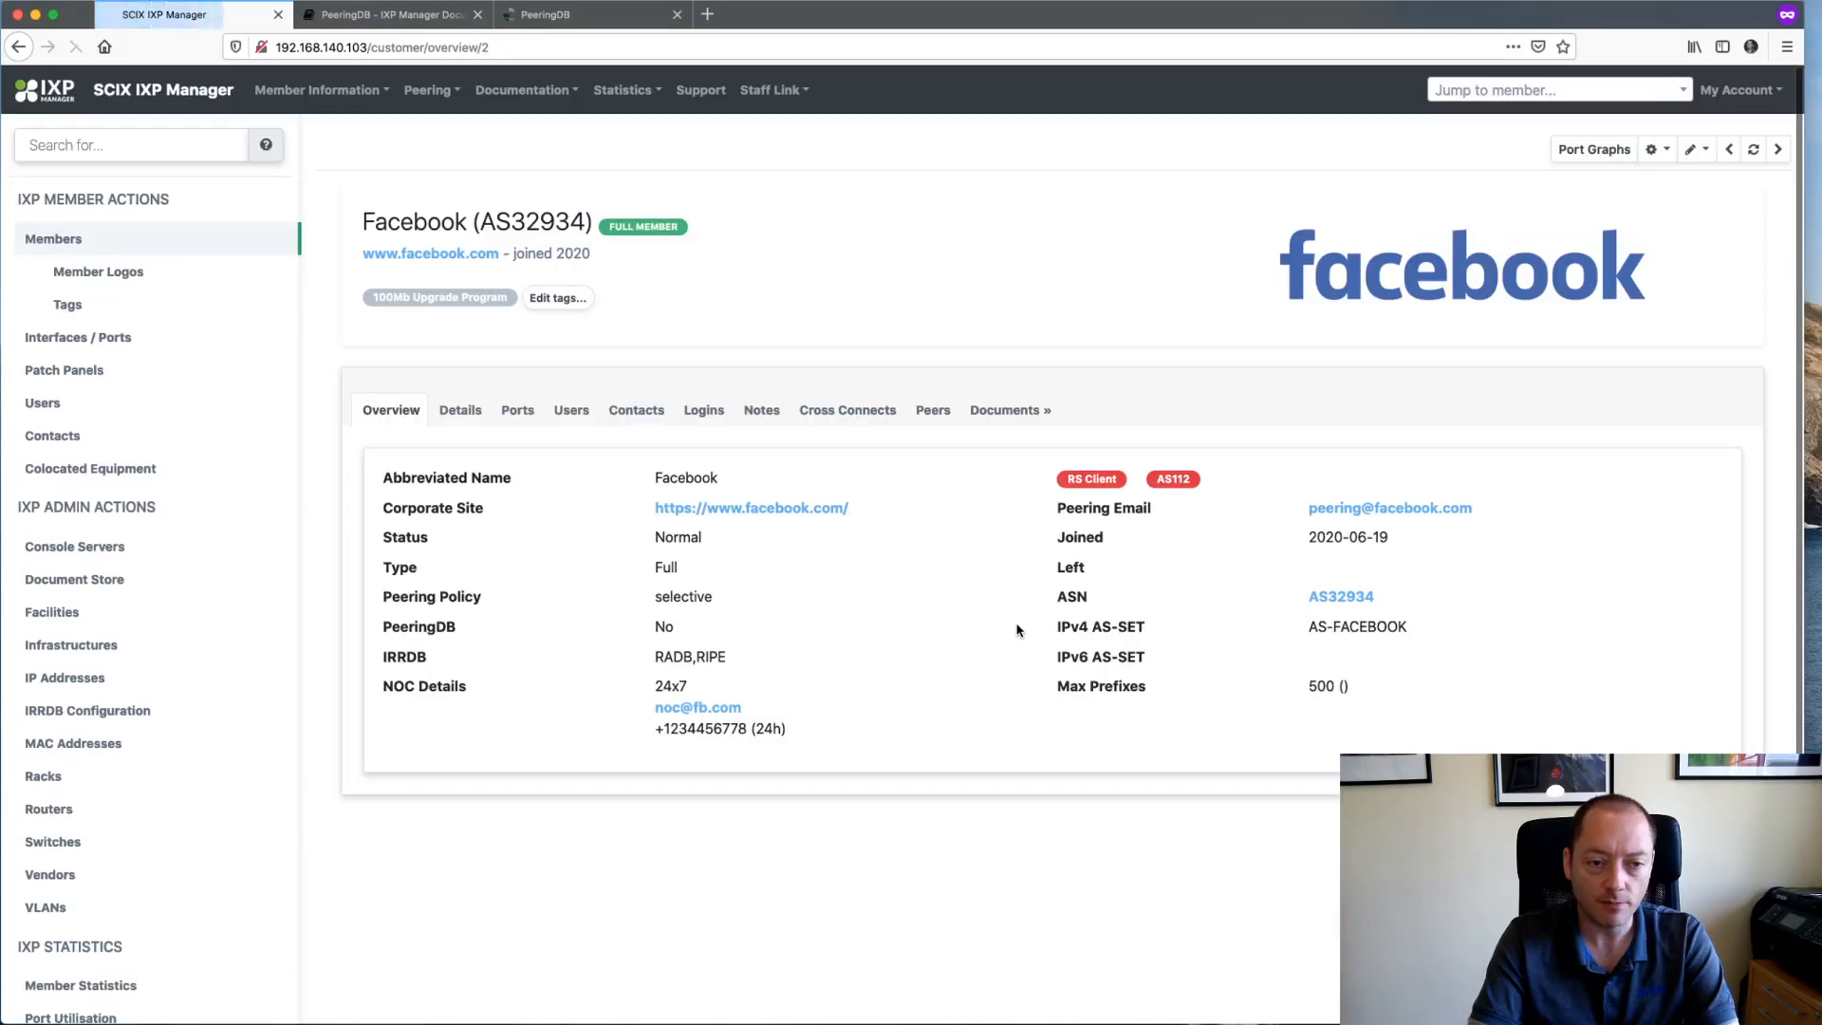
- Reopen Facebook's record via Member Information > Member Details, then start a private window
left_click(1689, 150)
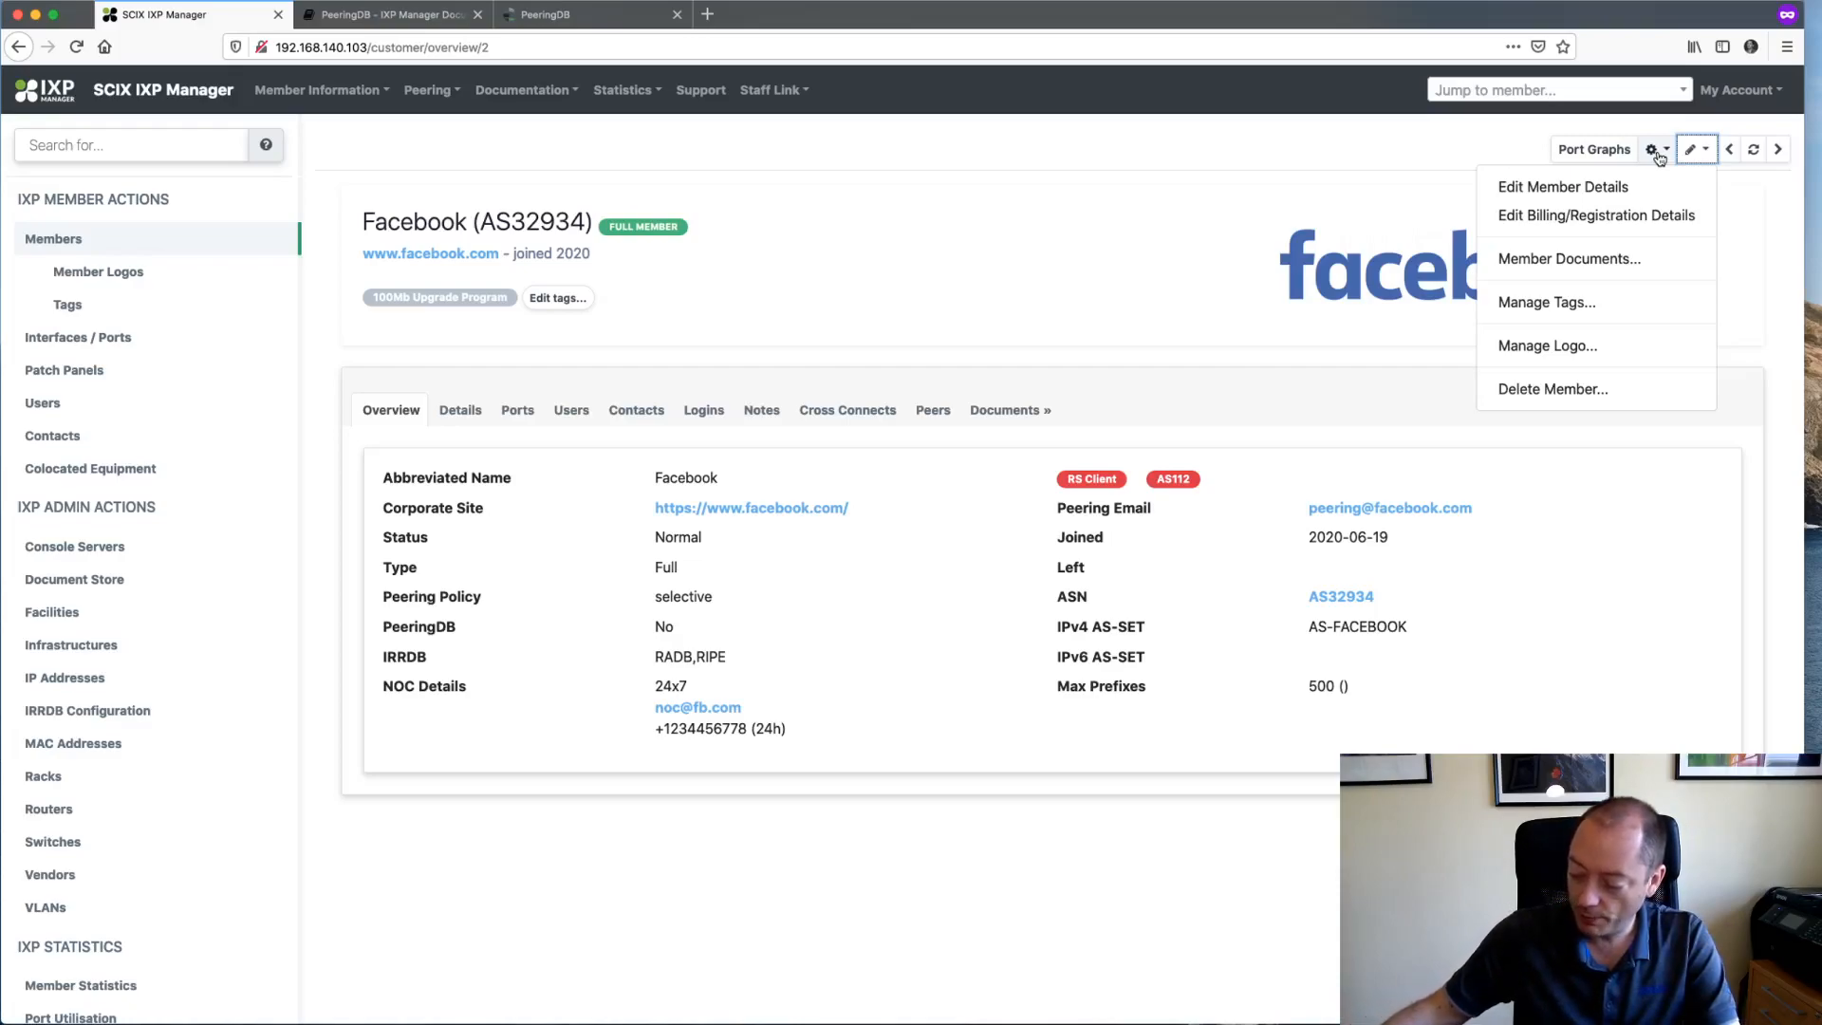
left_click(949, 211)
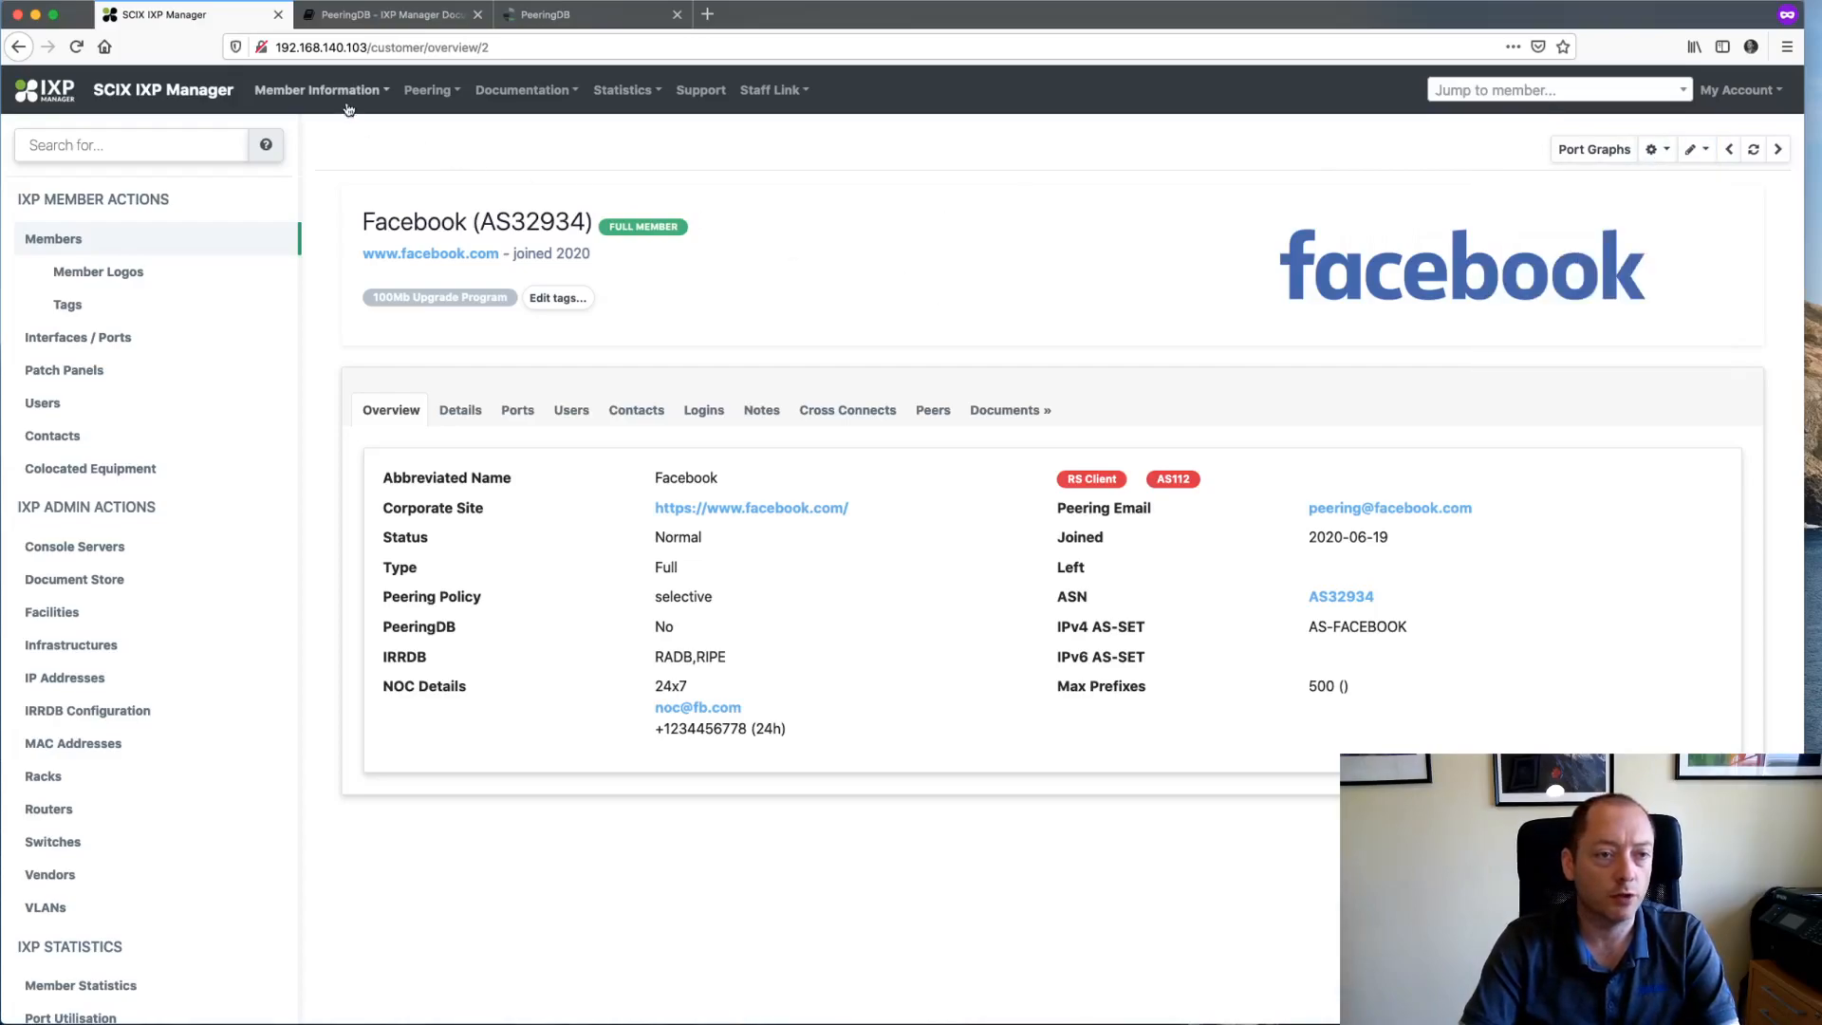
left_click(321, 90)
left_click(308, 132)
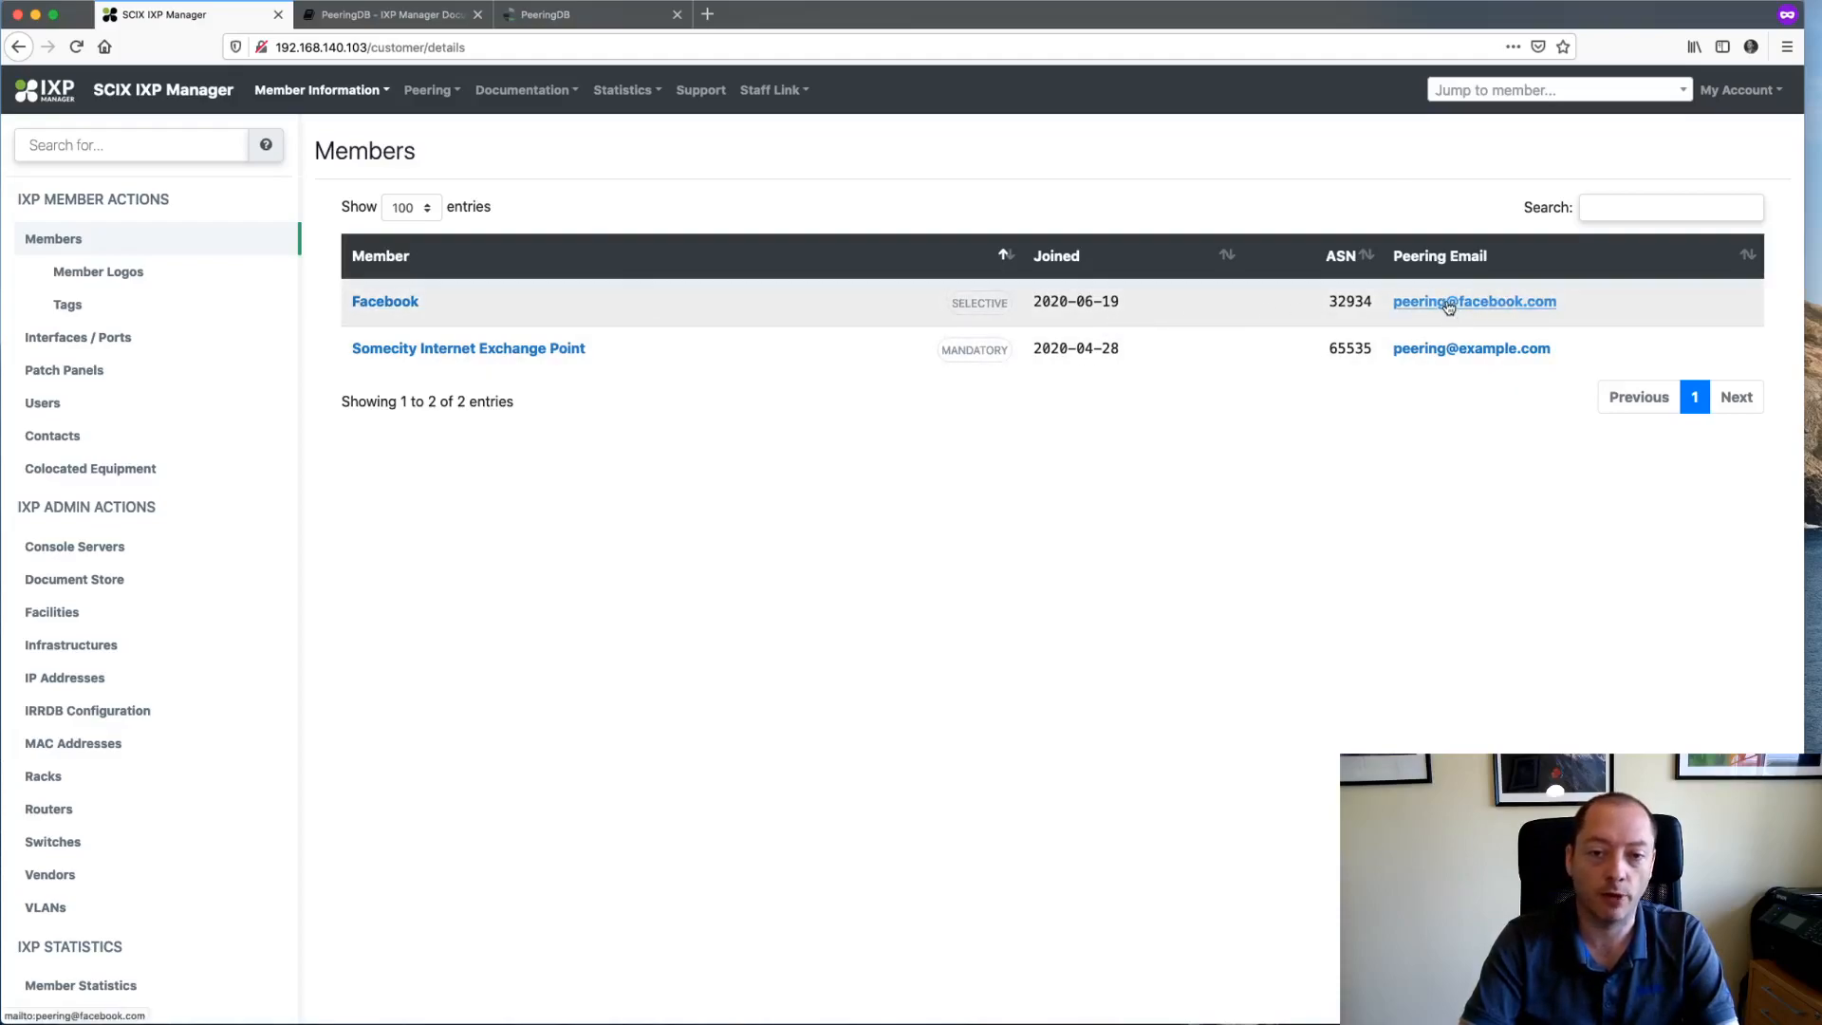
left_click(386, 305)
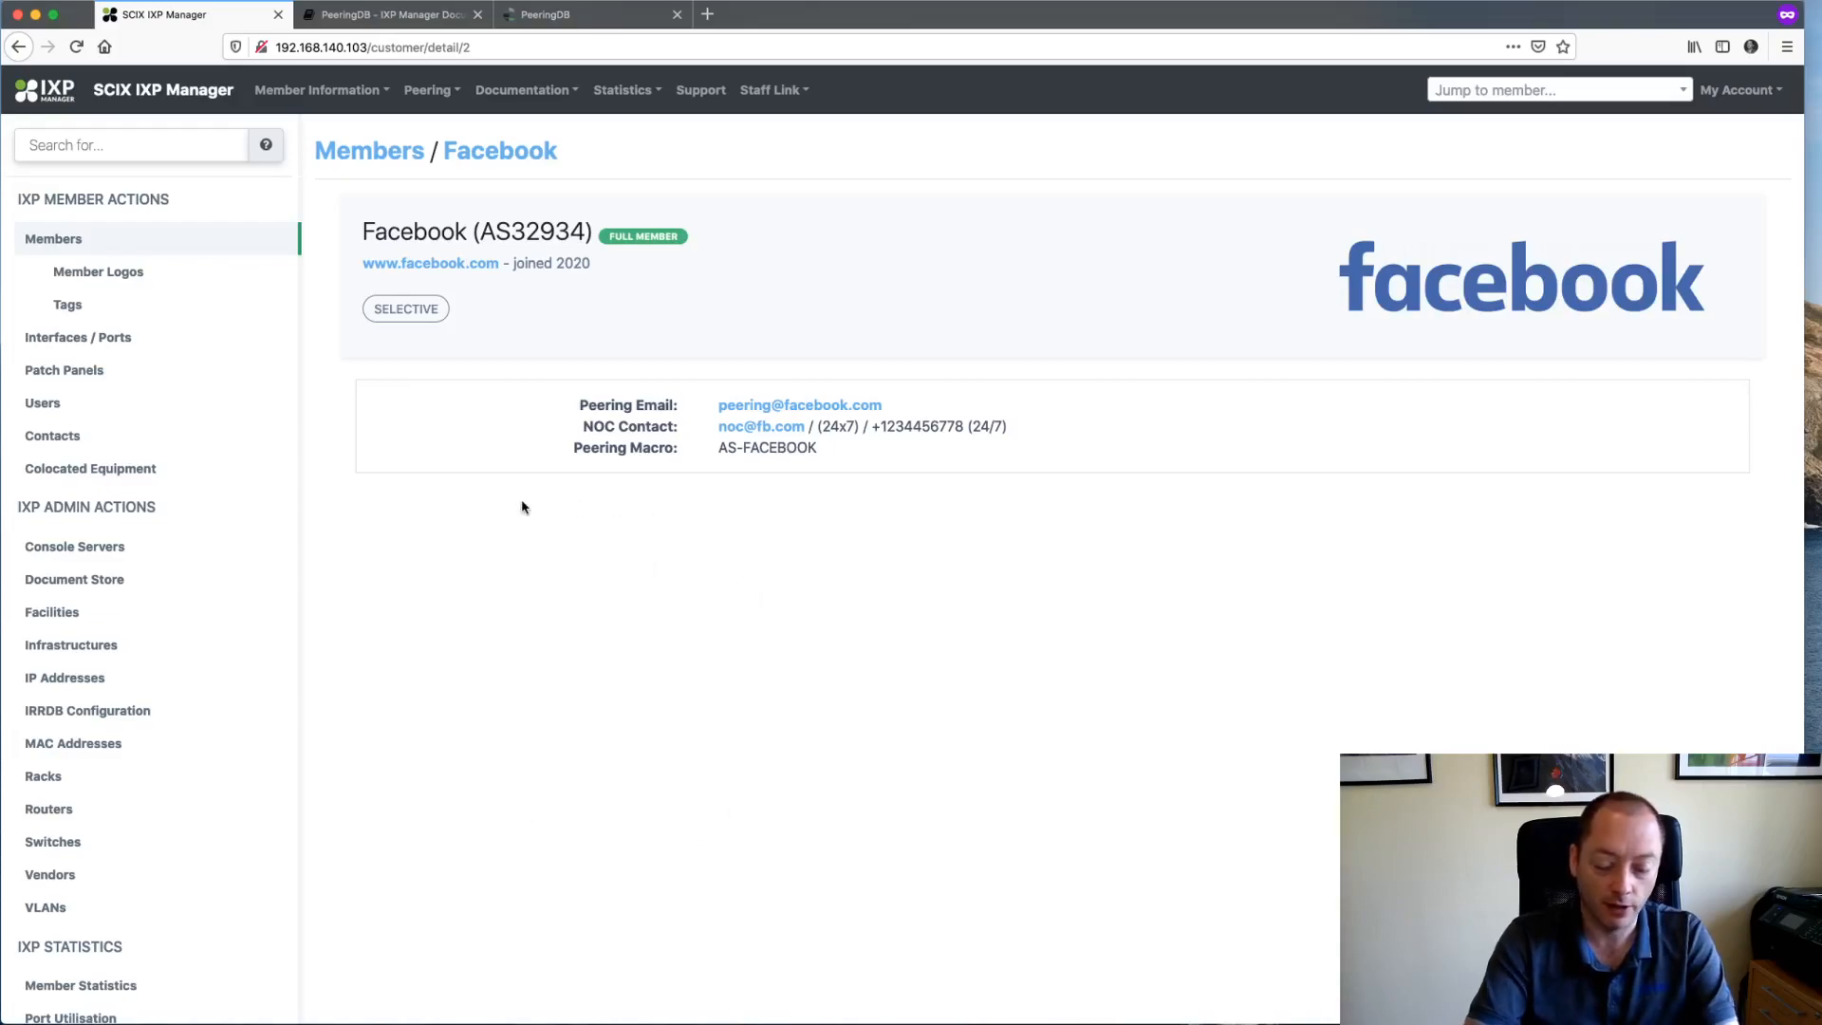
key("super+t")
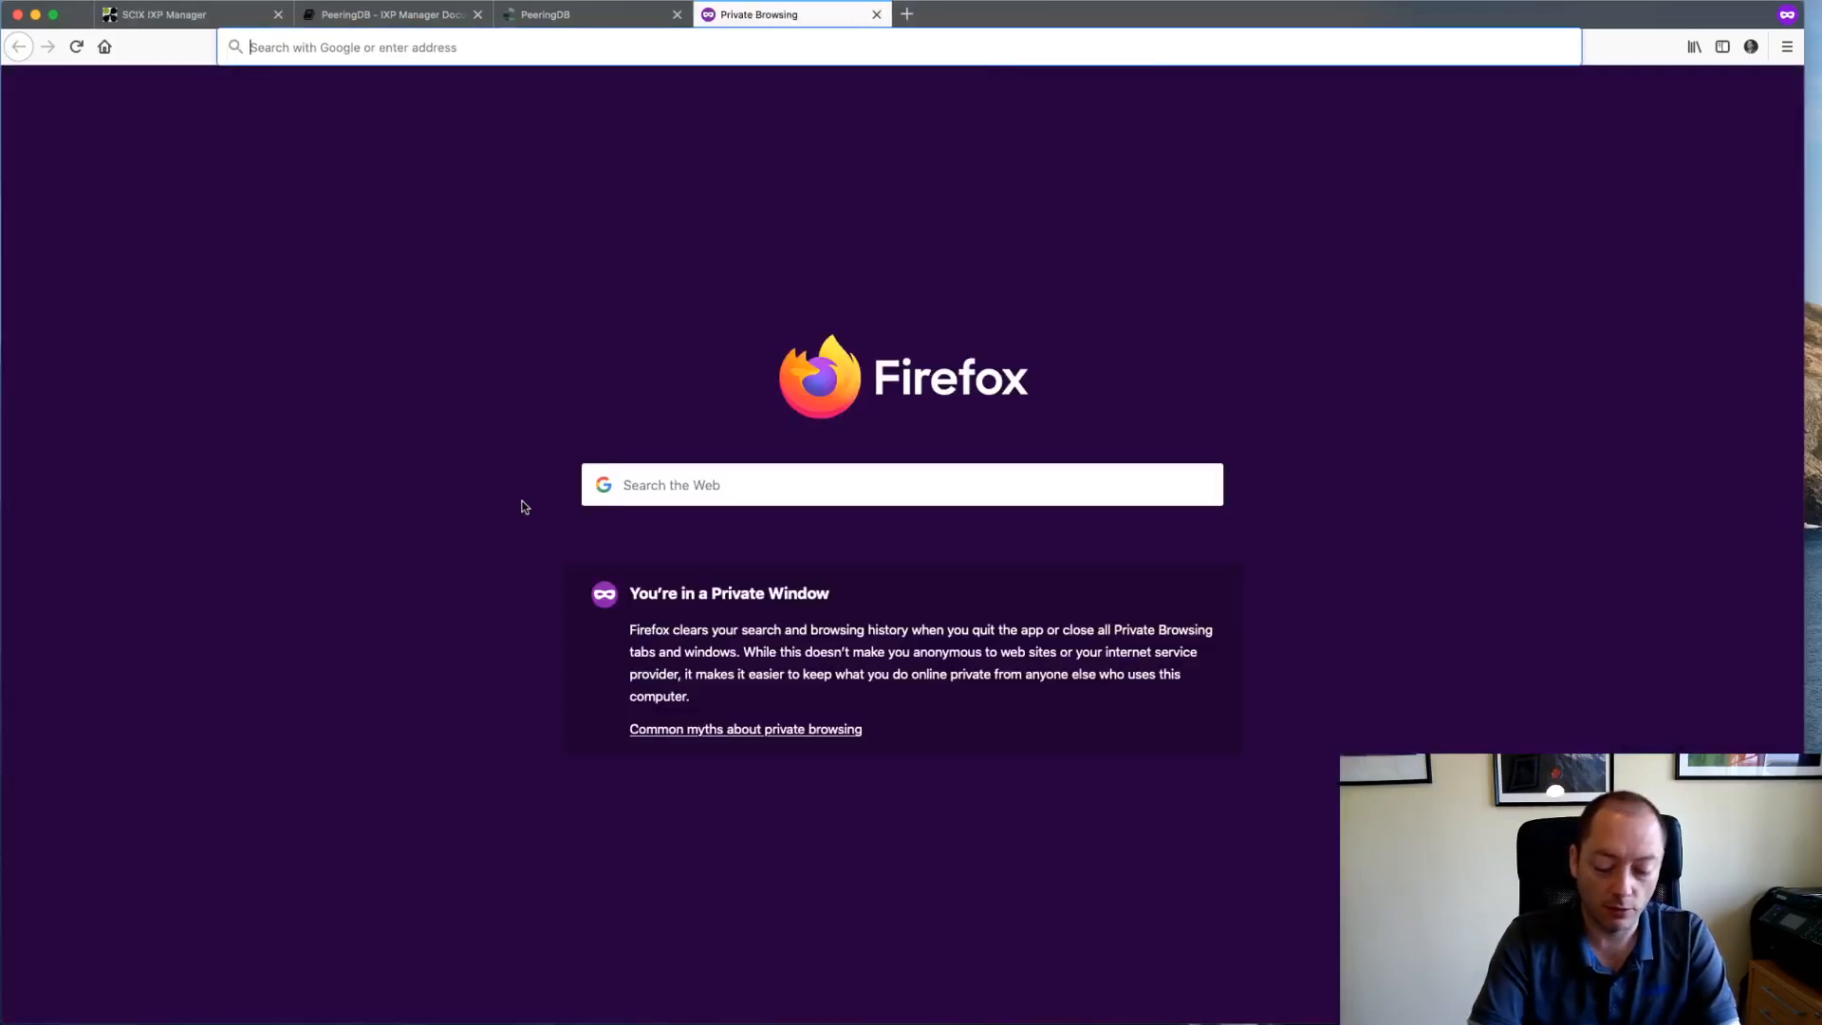
type("www.inex.ie/ixp/")
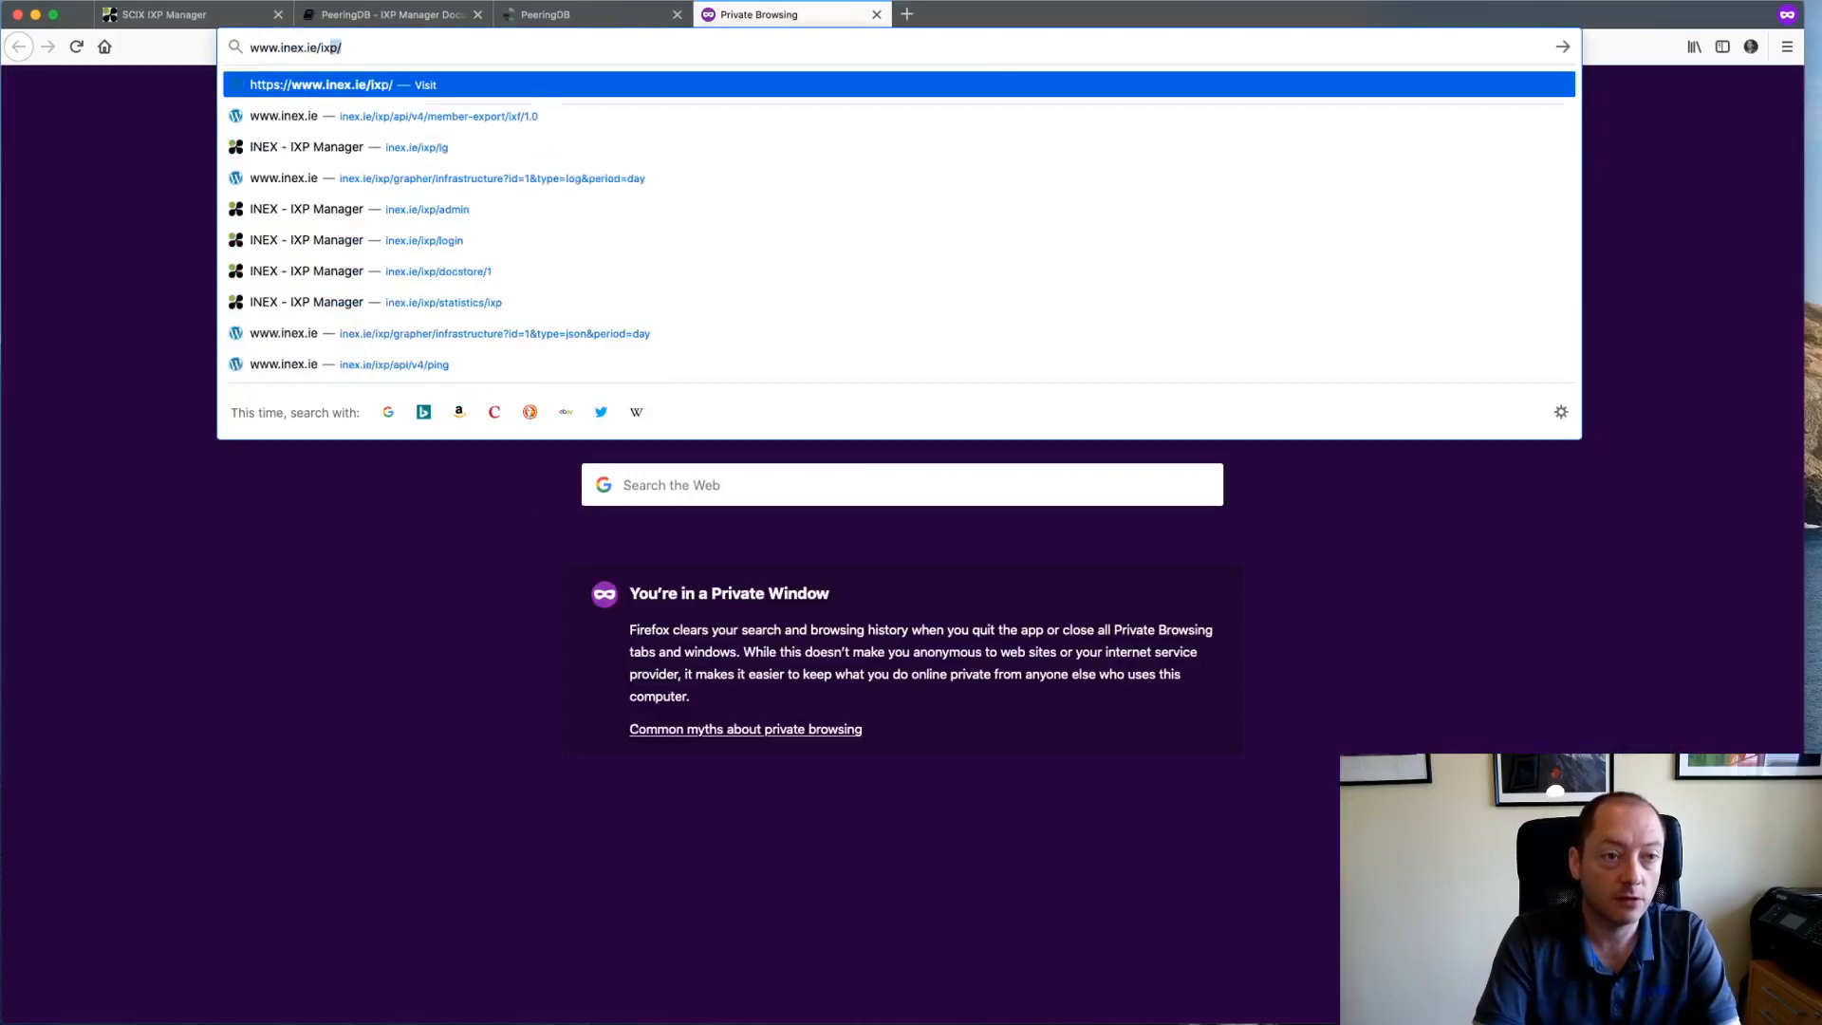
type("auth/log")
type("in")
key("Return")
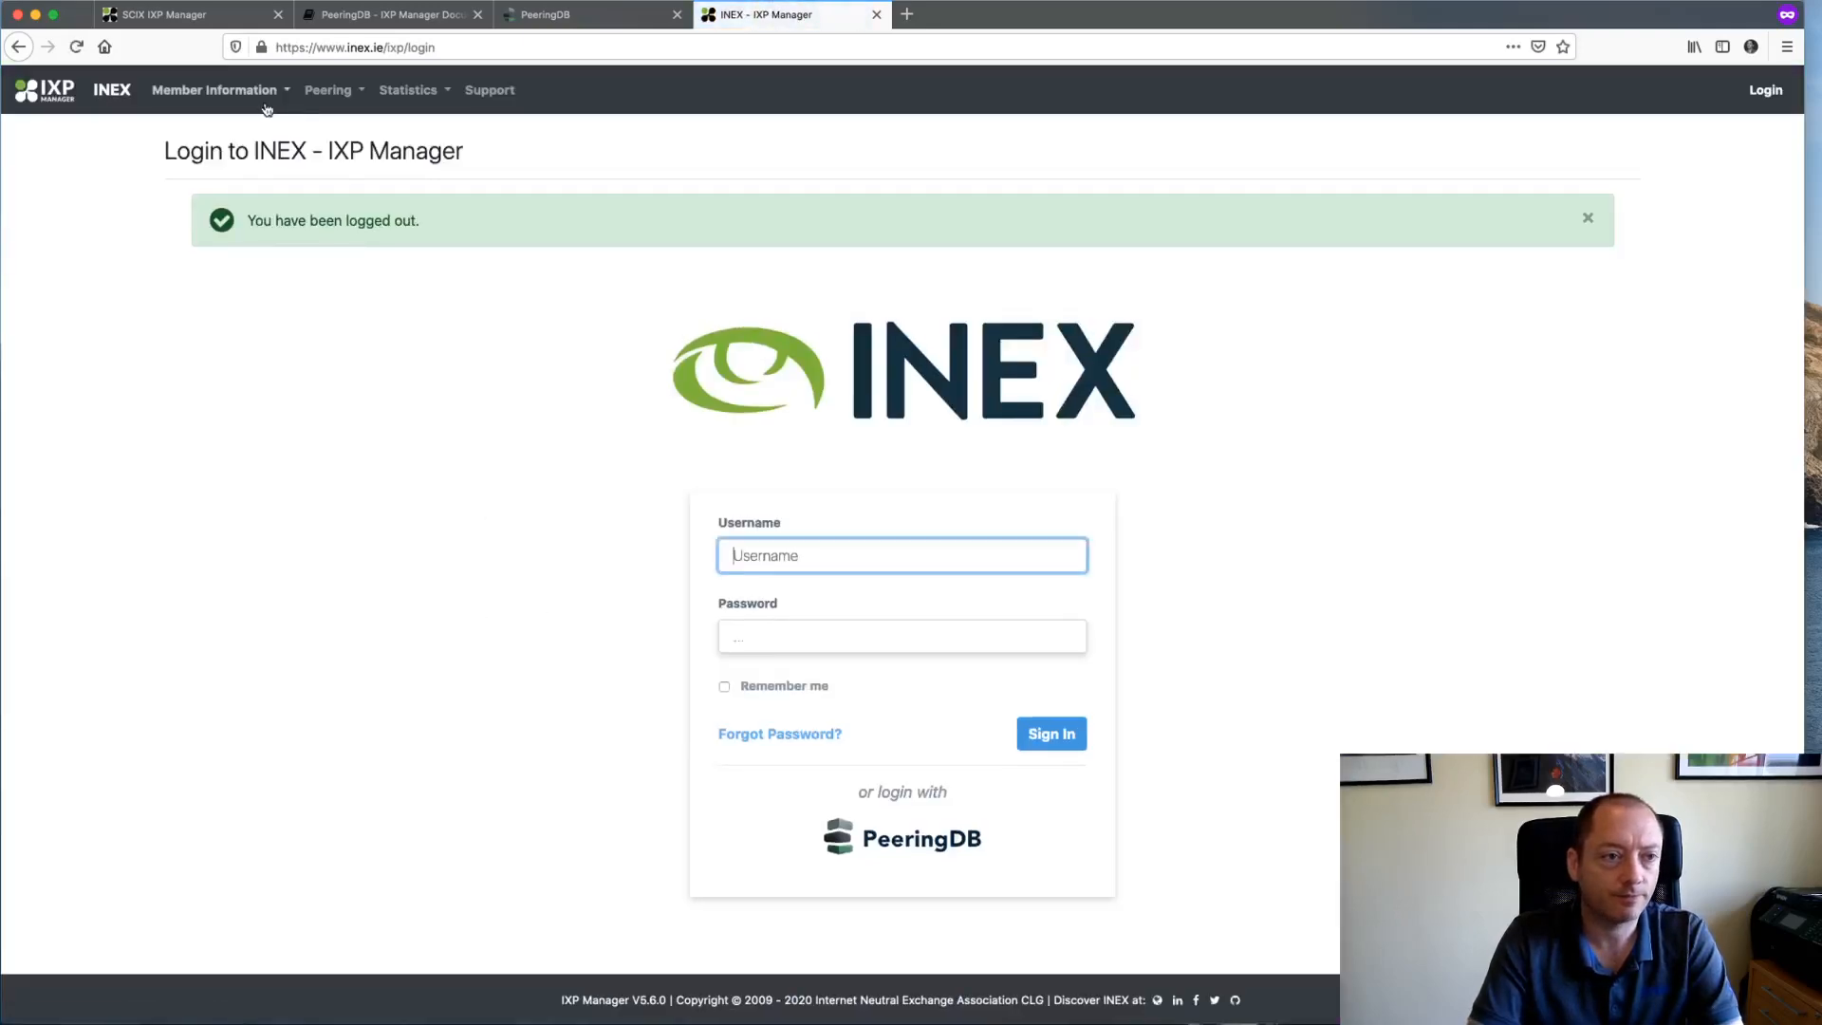
left_click(214, 89)
left_click(218, 123)
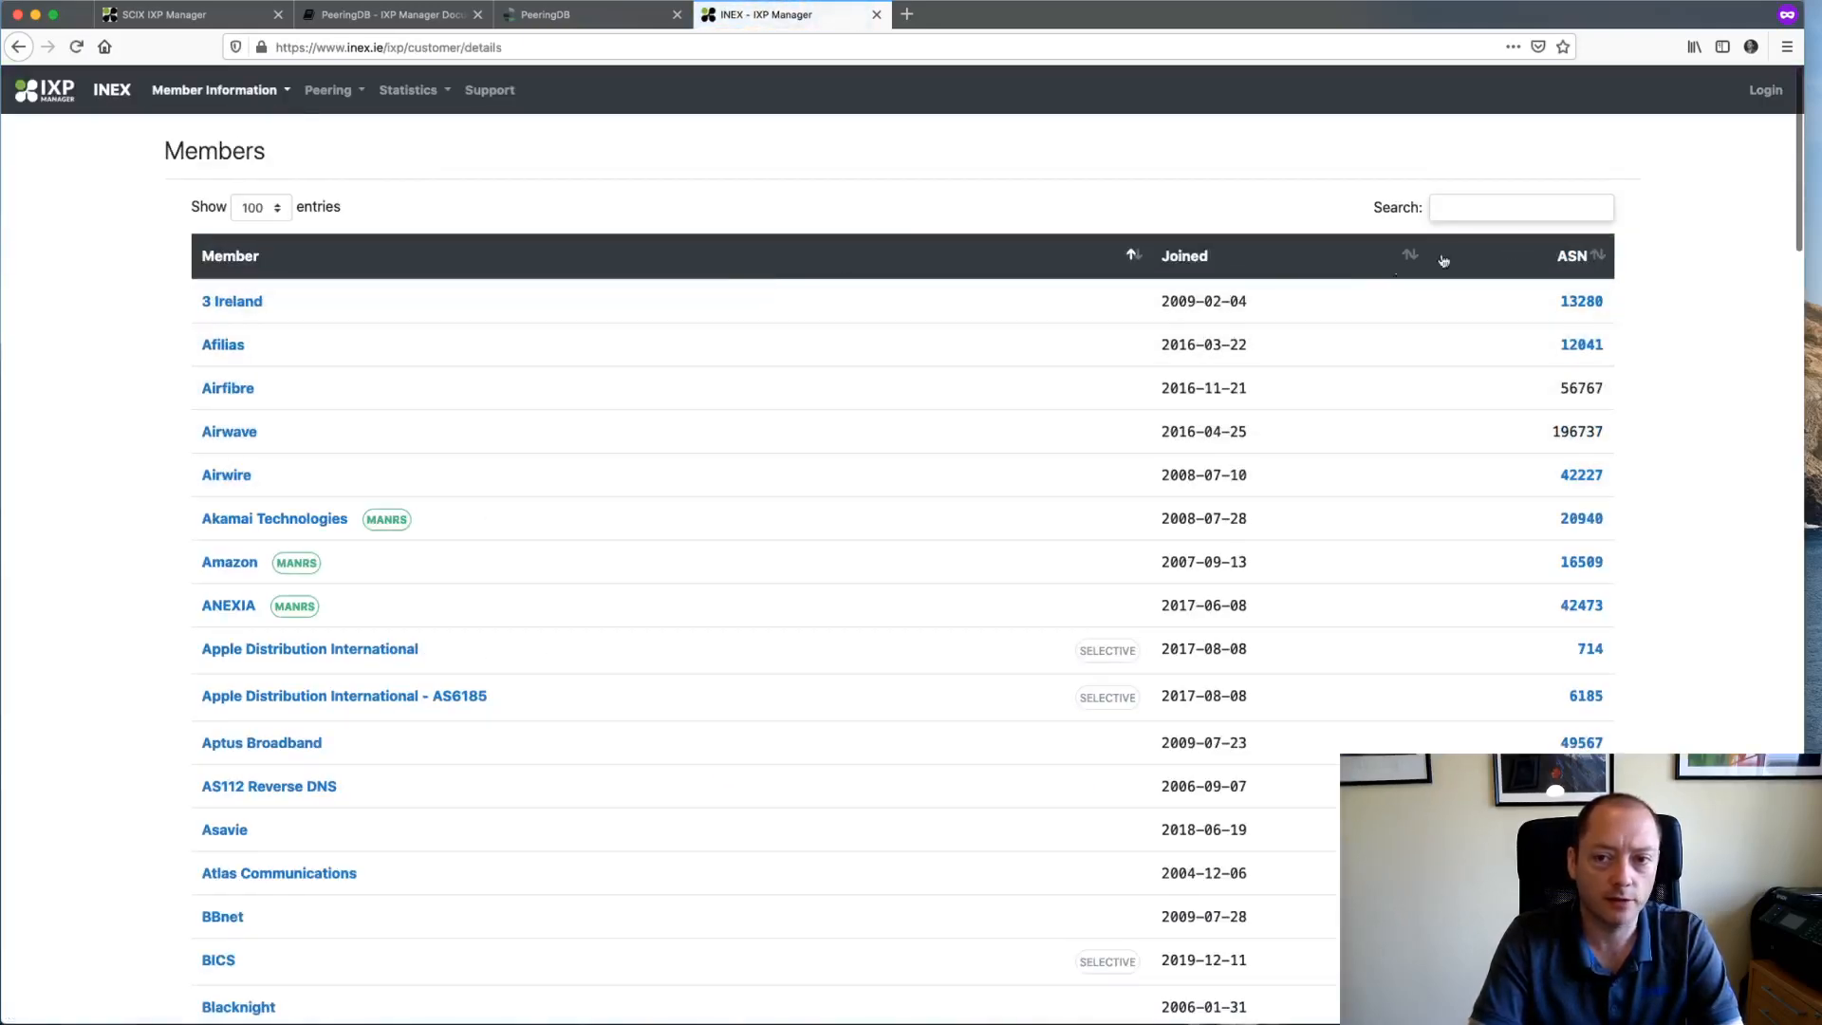
- Search 'fa', view Facebook's INEX member page with its MANRS badge, and close it
left_click(1518, 205)
type("fae")
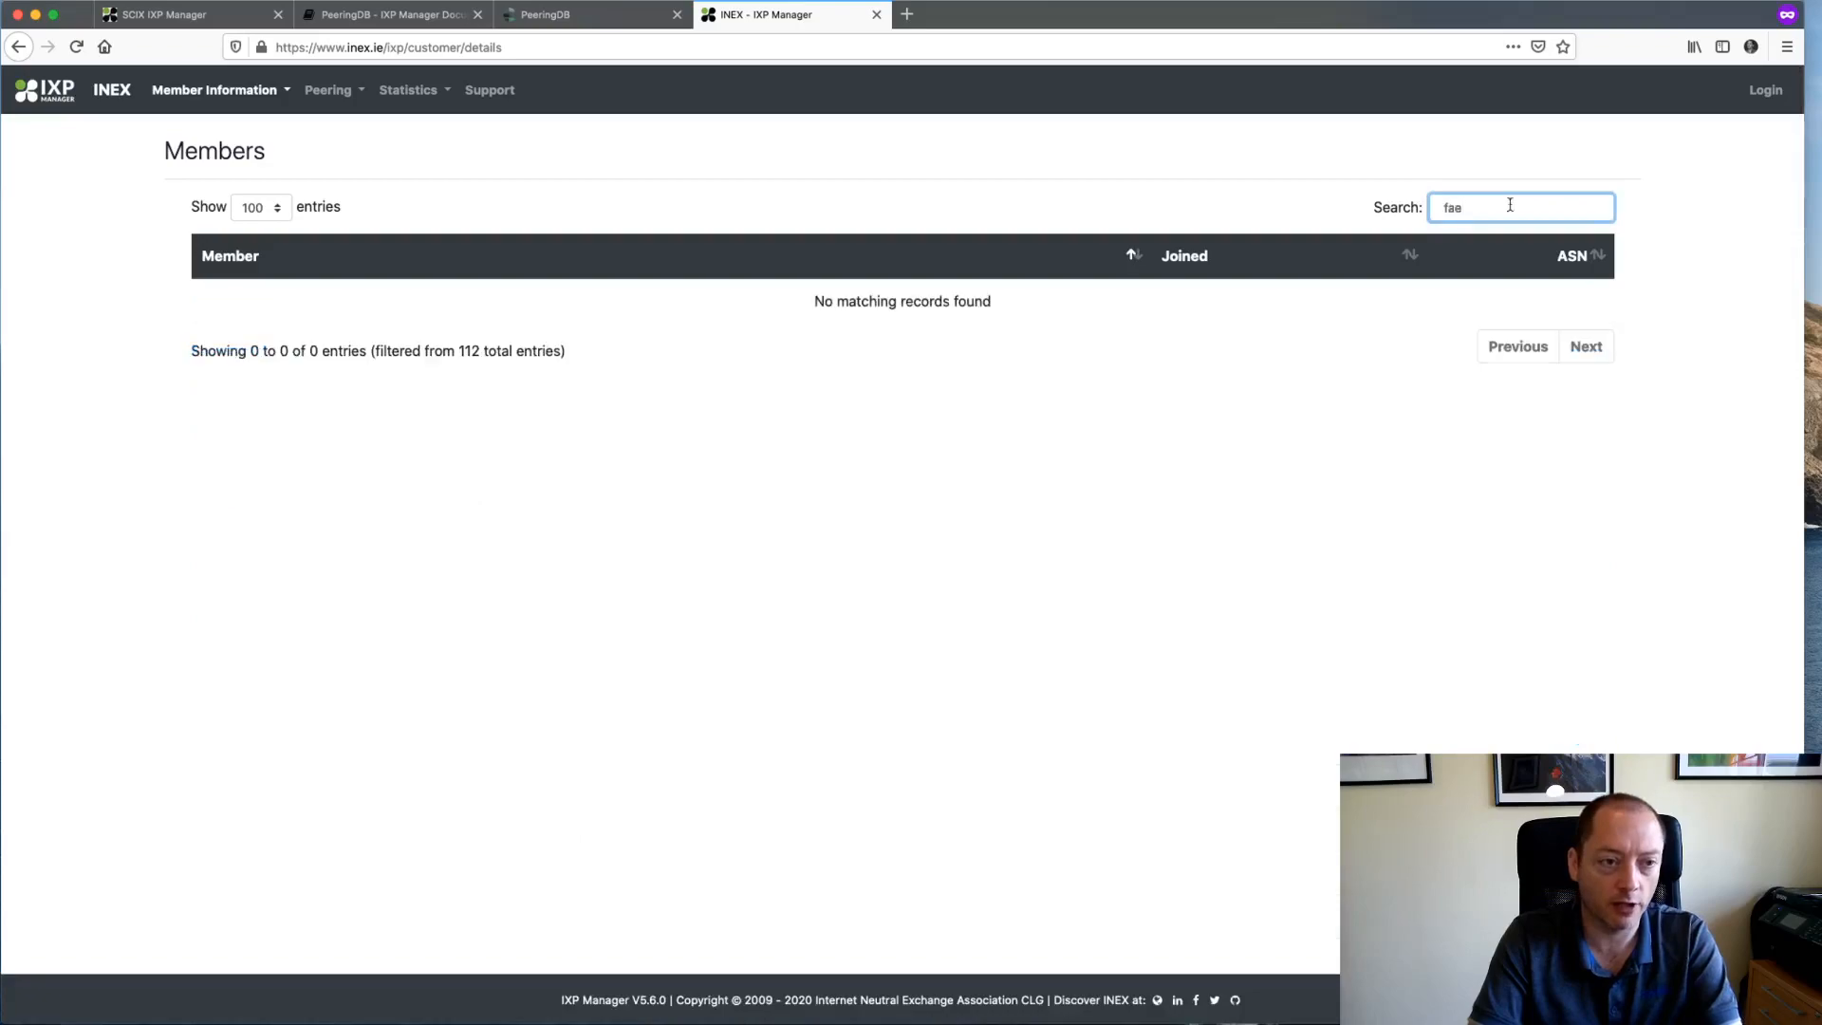
key("BackSpace")
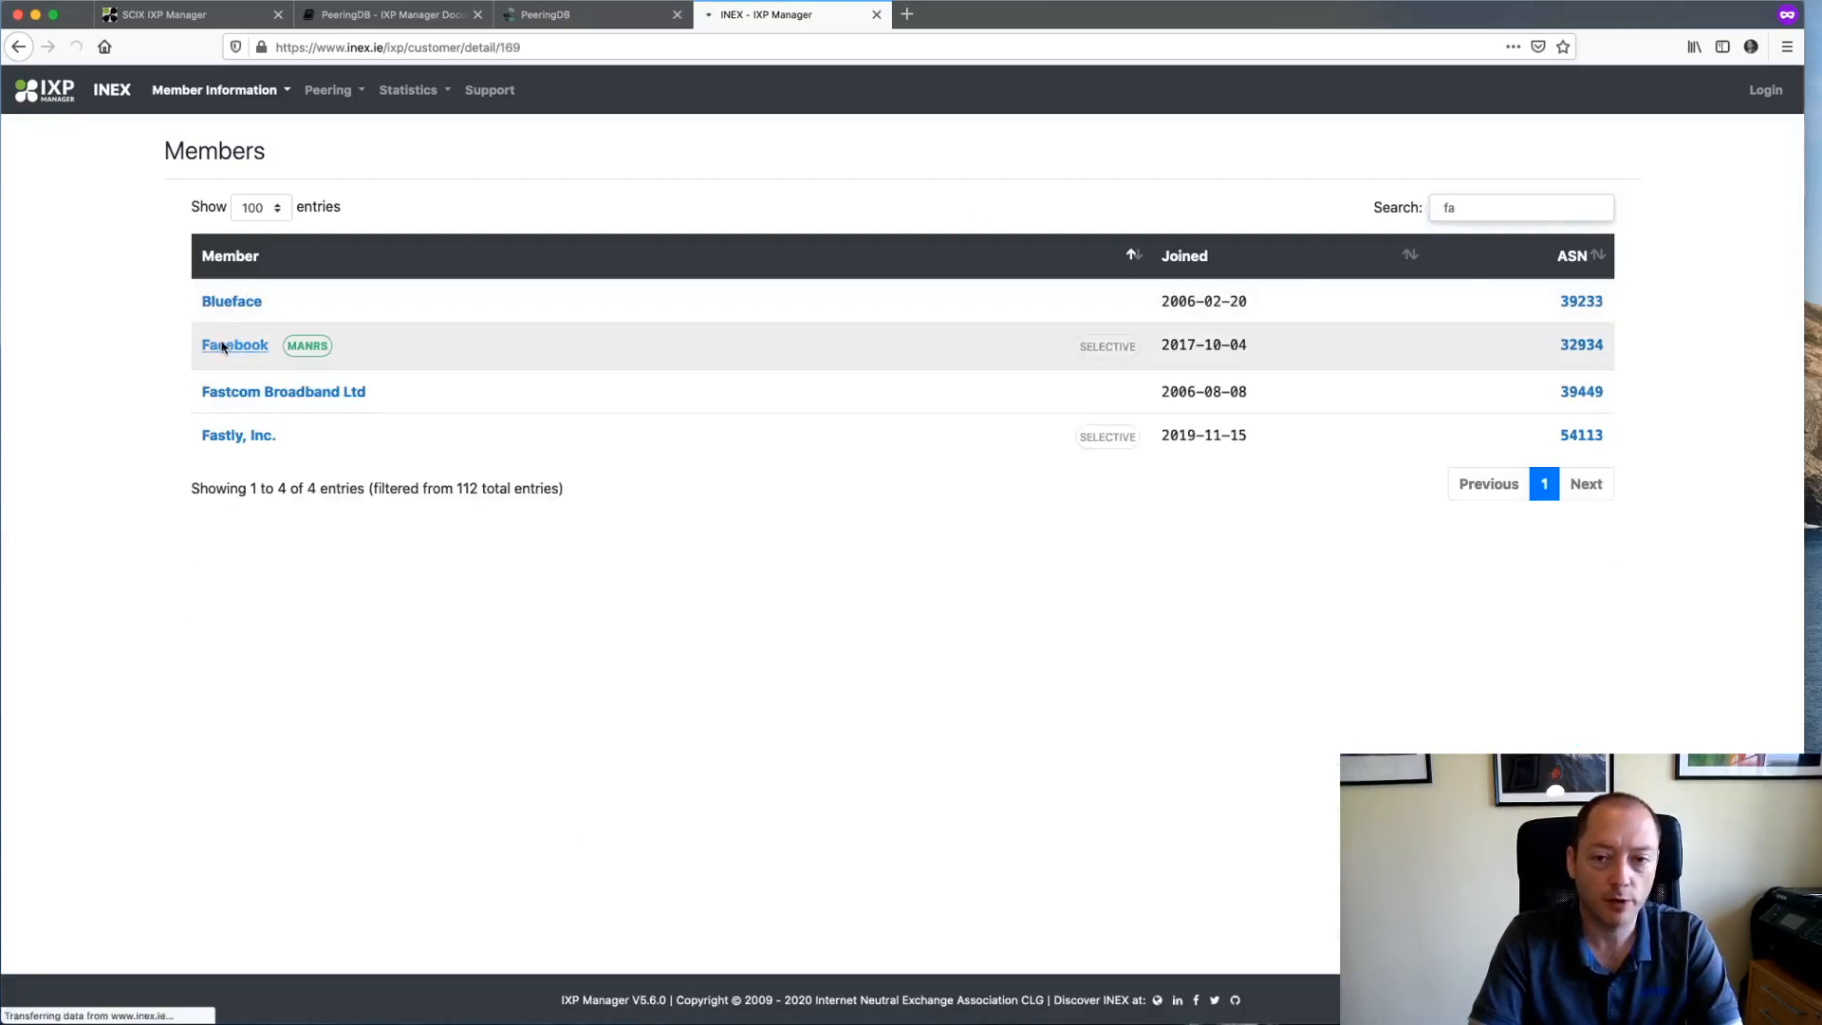
left_click(227, 347)
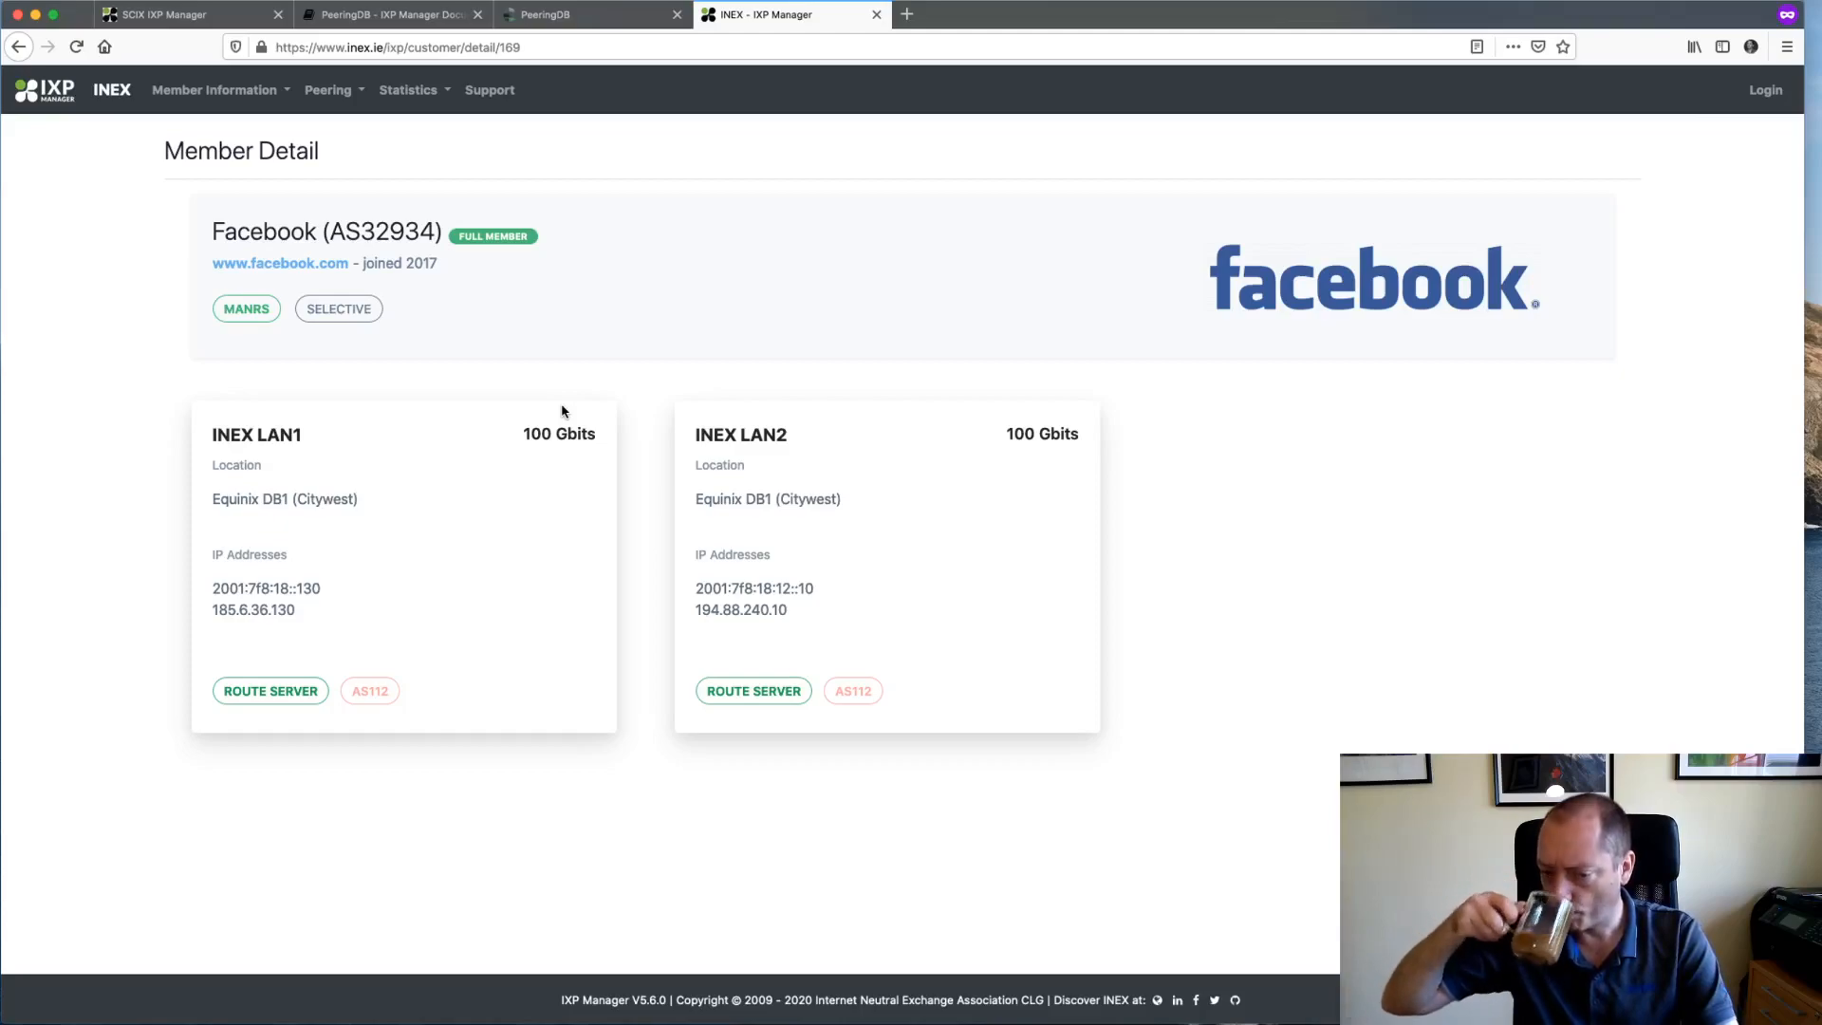
key("super+w")
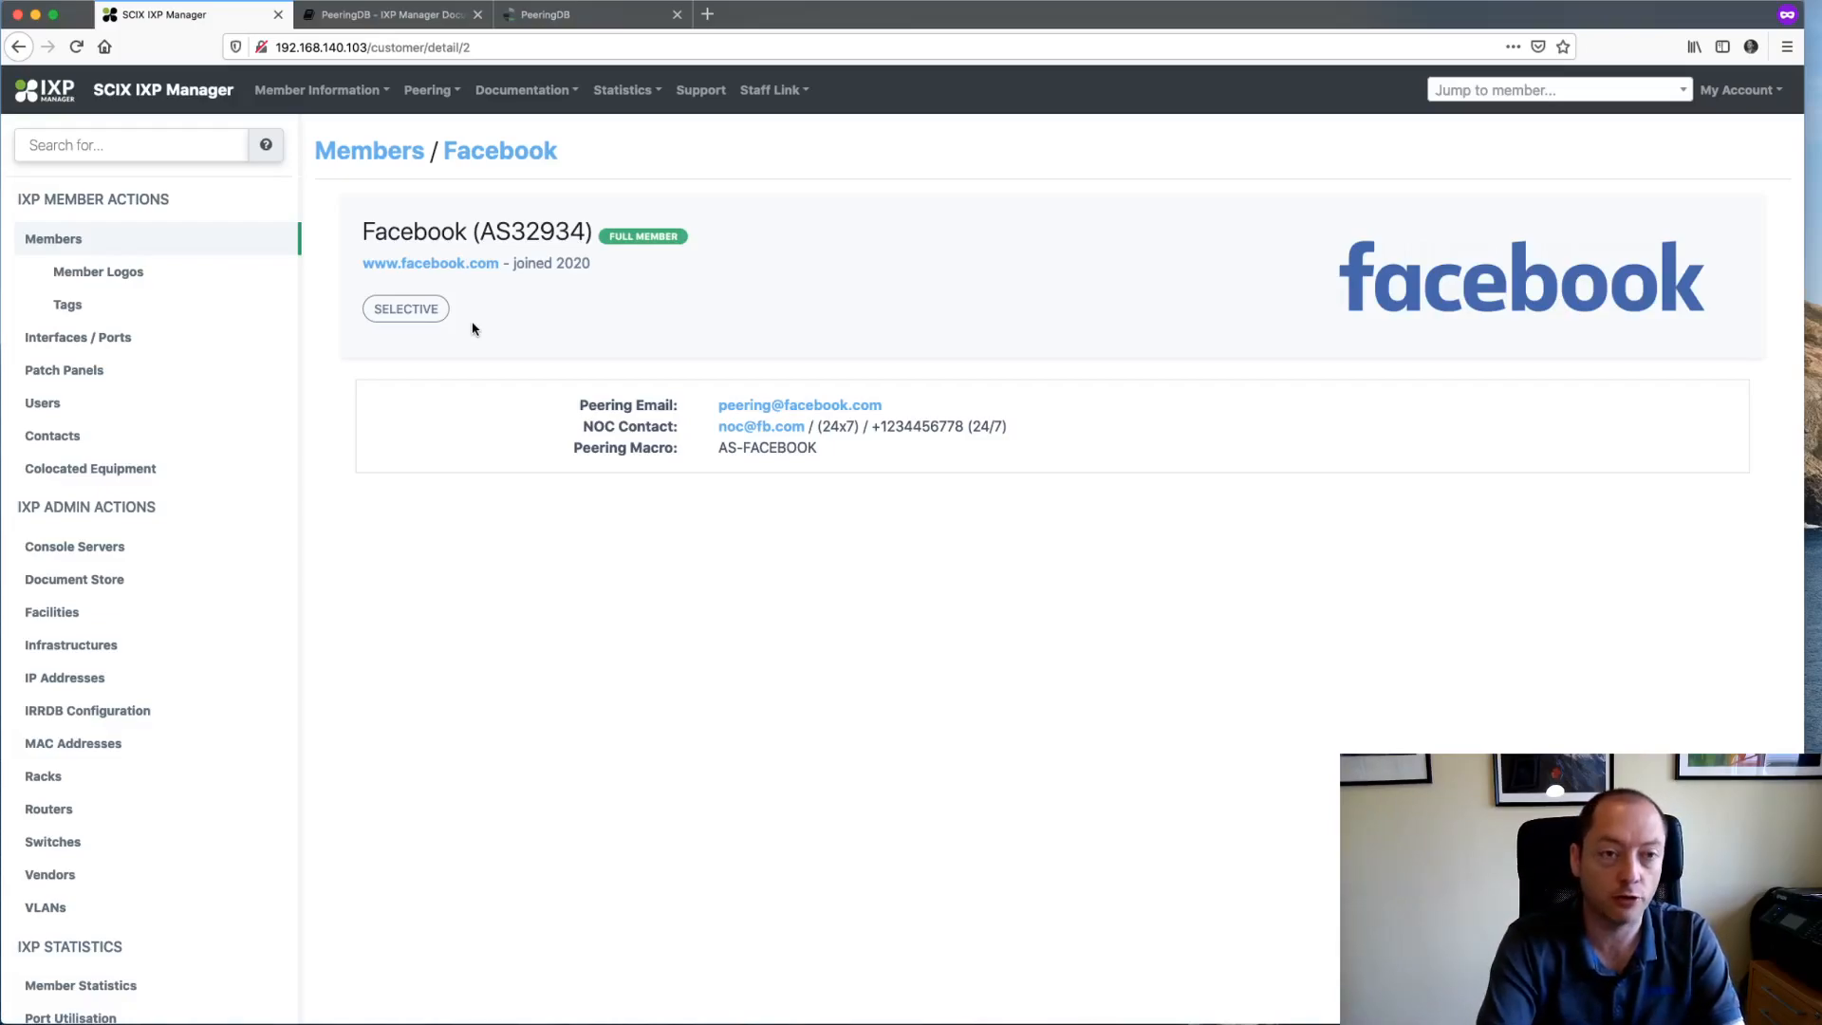
- Load docs.ixpmanager.org, open the MANRS page, and select its update-in-manrs Artisan command
key("super+t")
type("docs.ixpmanager.org/")
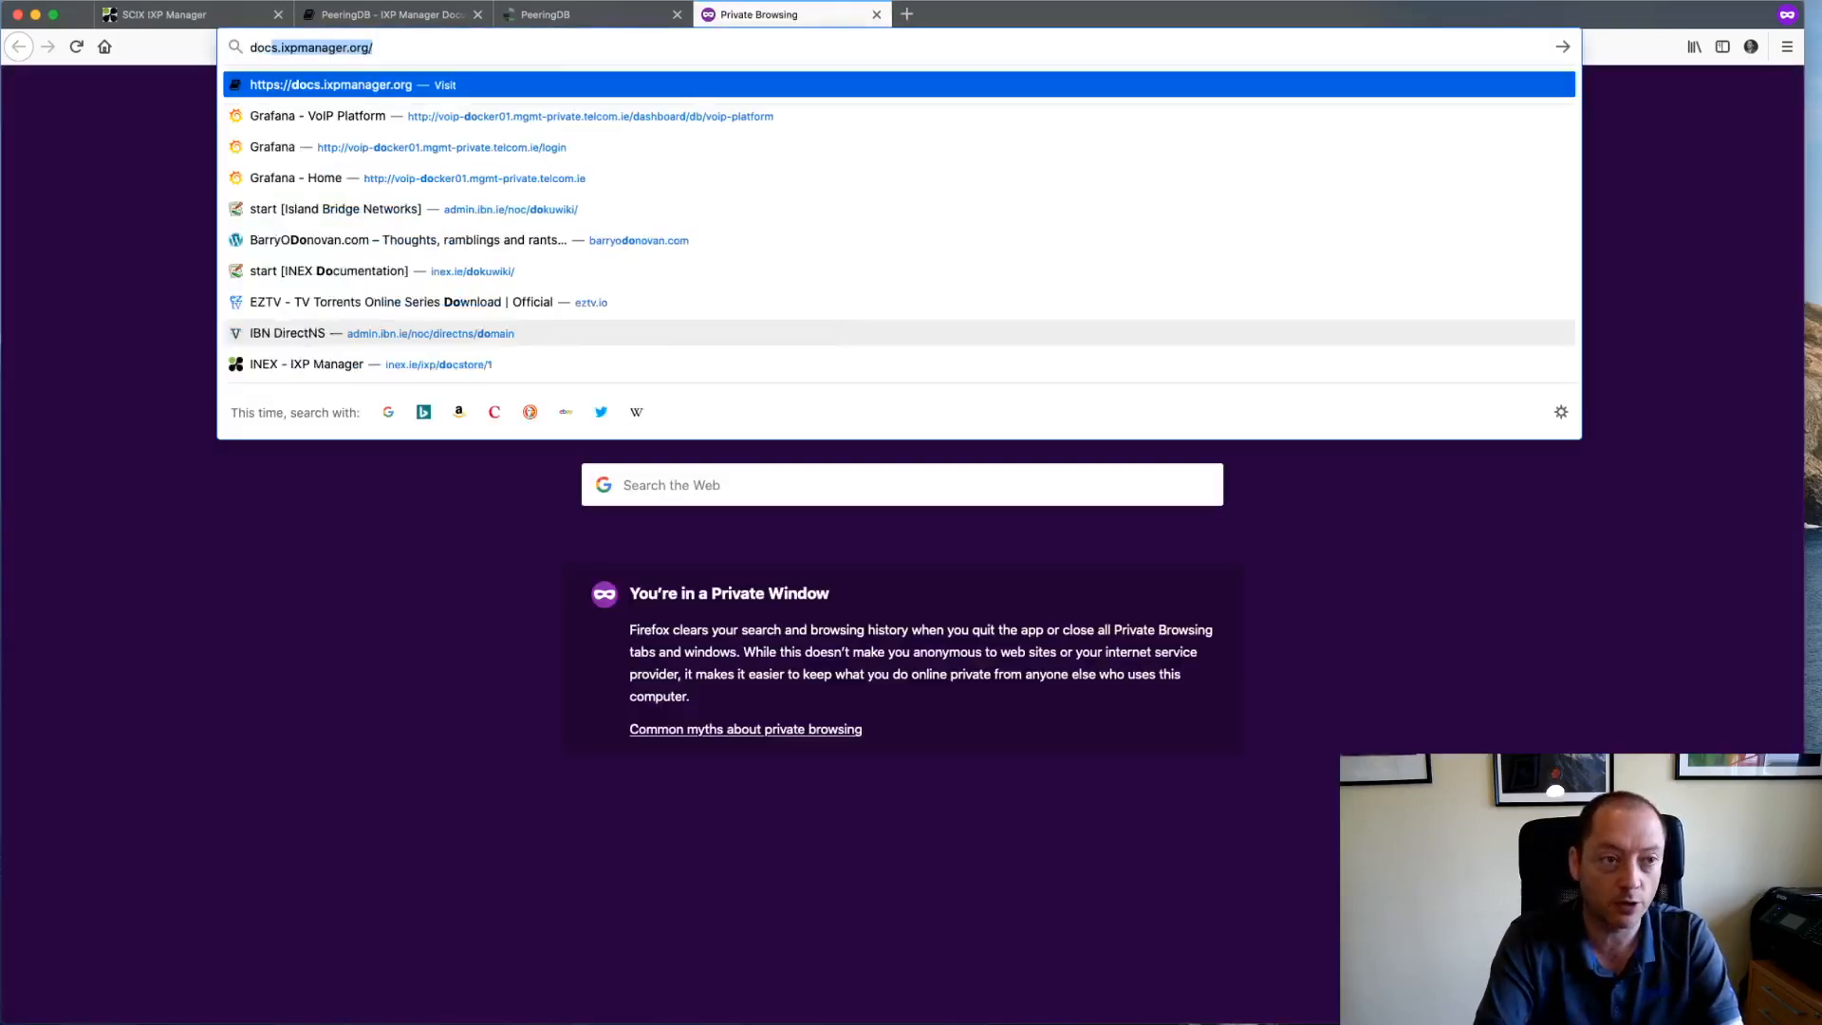
key("Return")
scroll(113, 569, "down", 10)
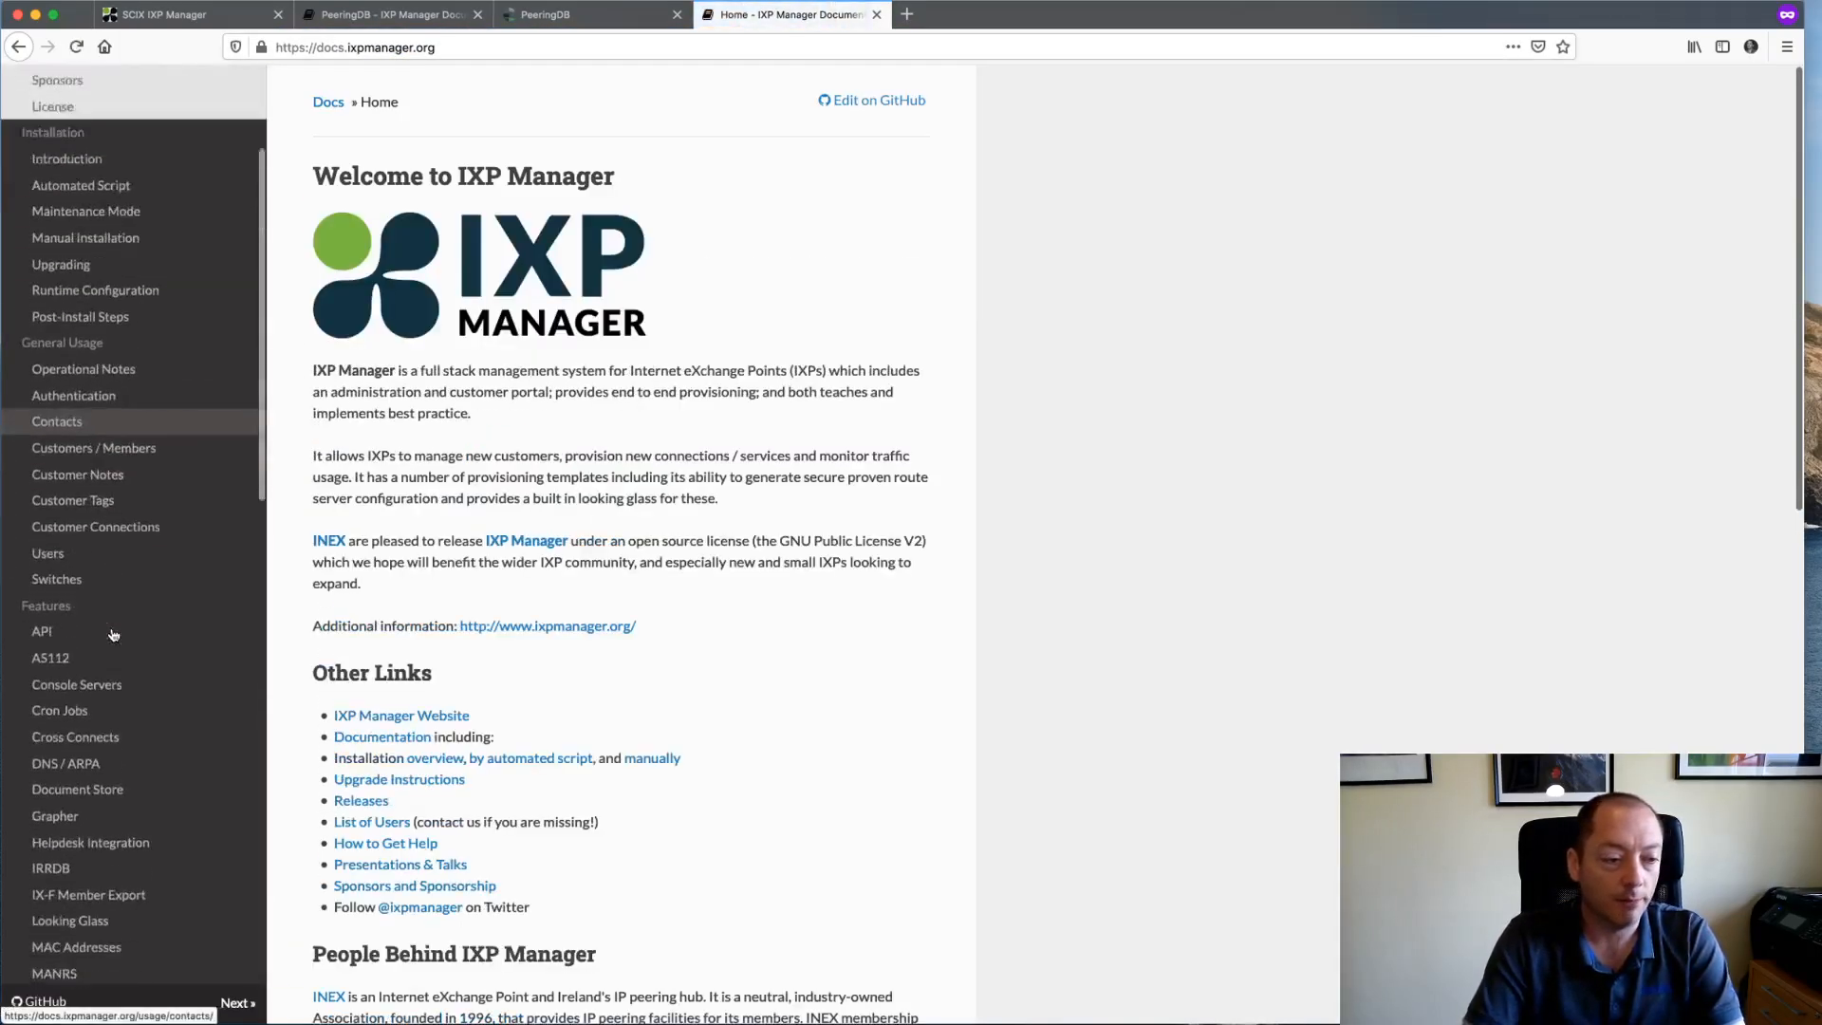
scroll(113, 633, "down", 2)
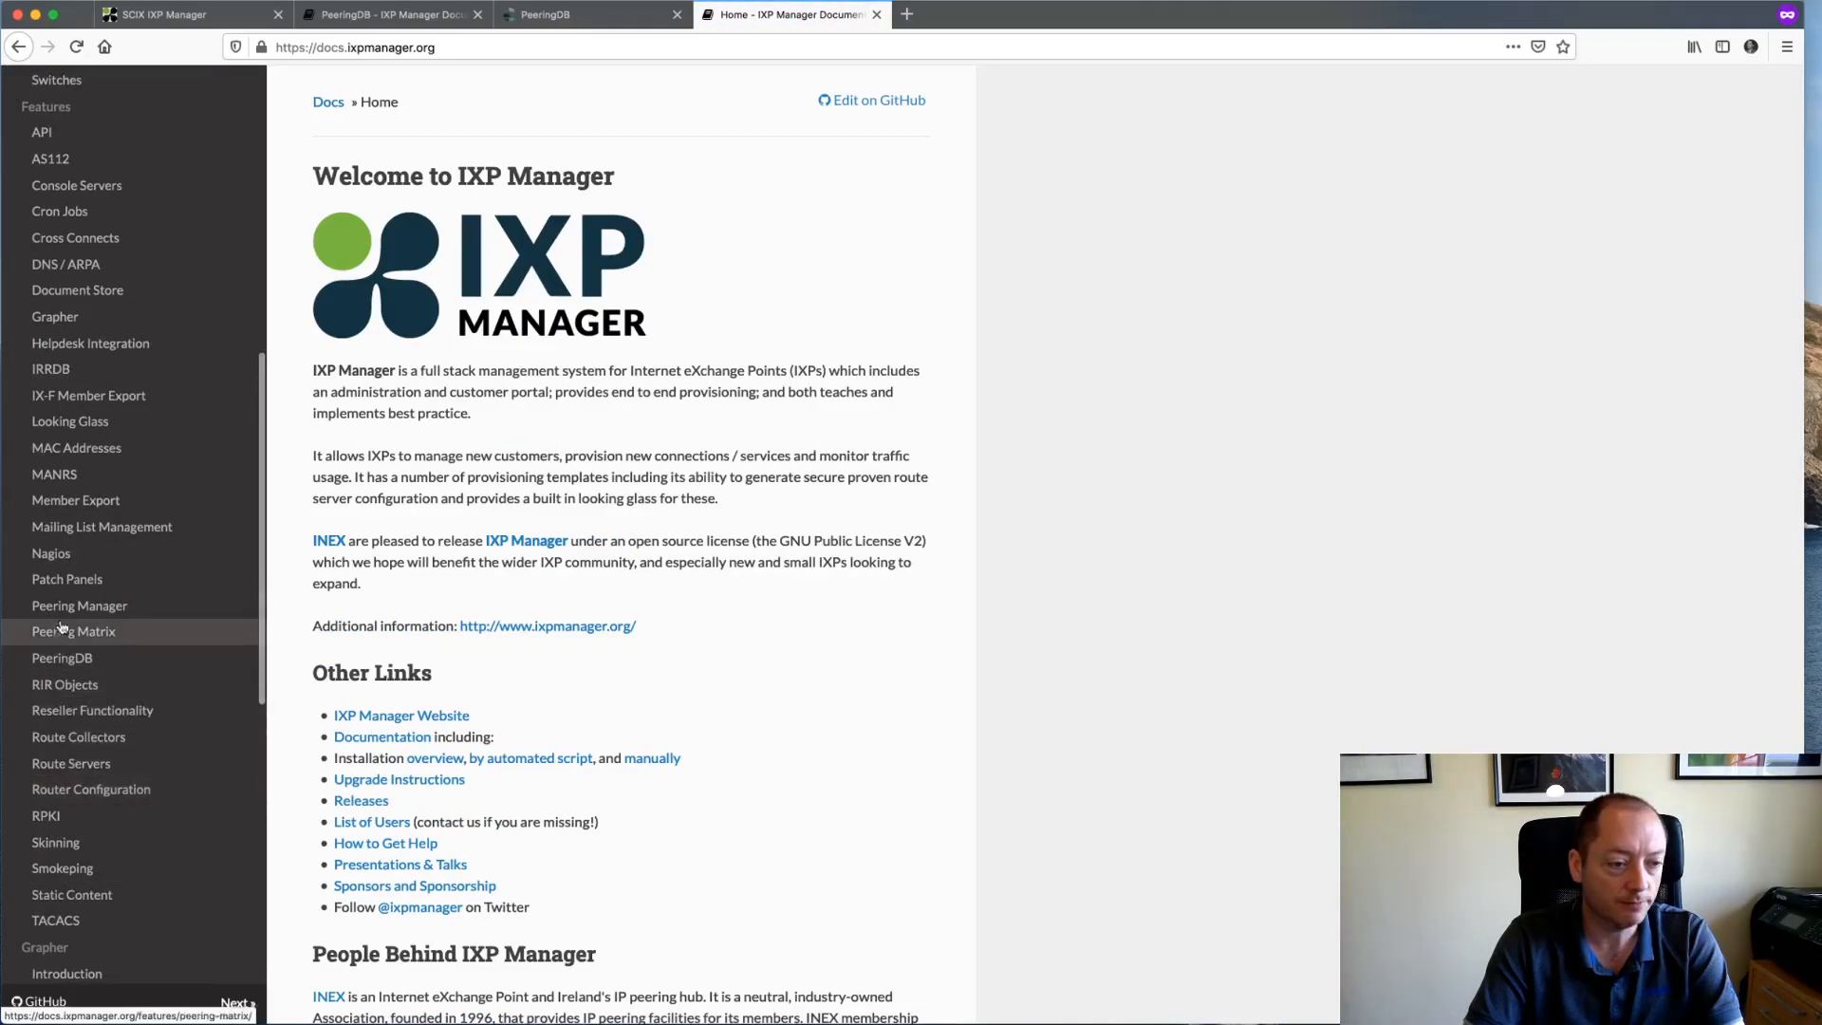
left_click(54, 474)
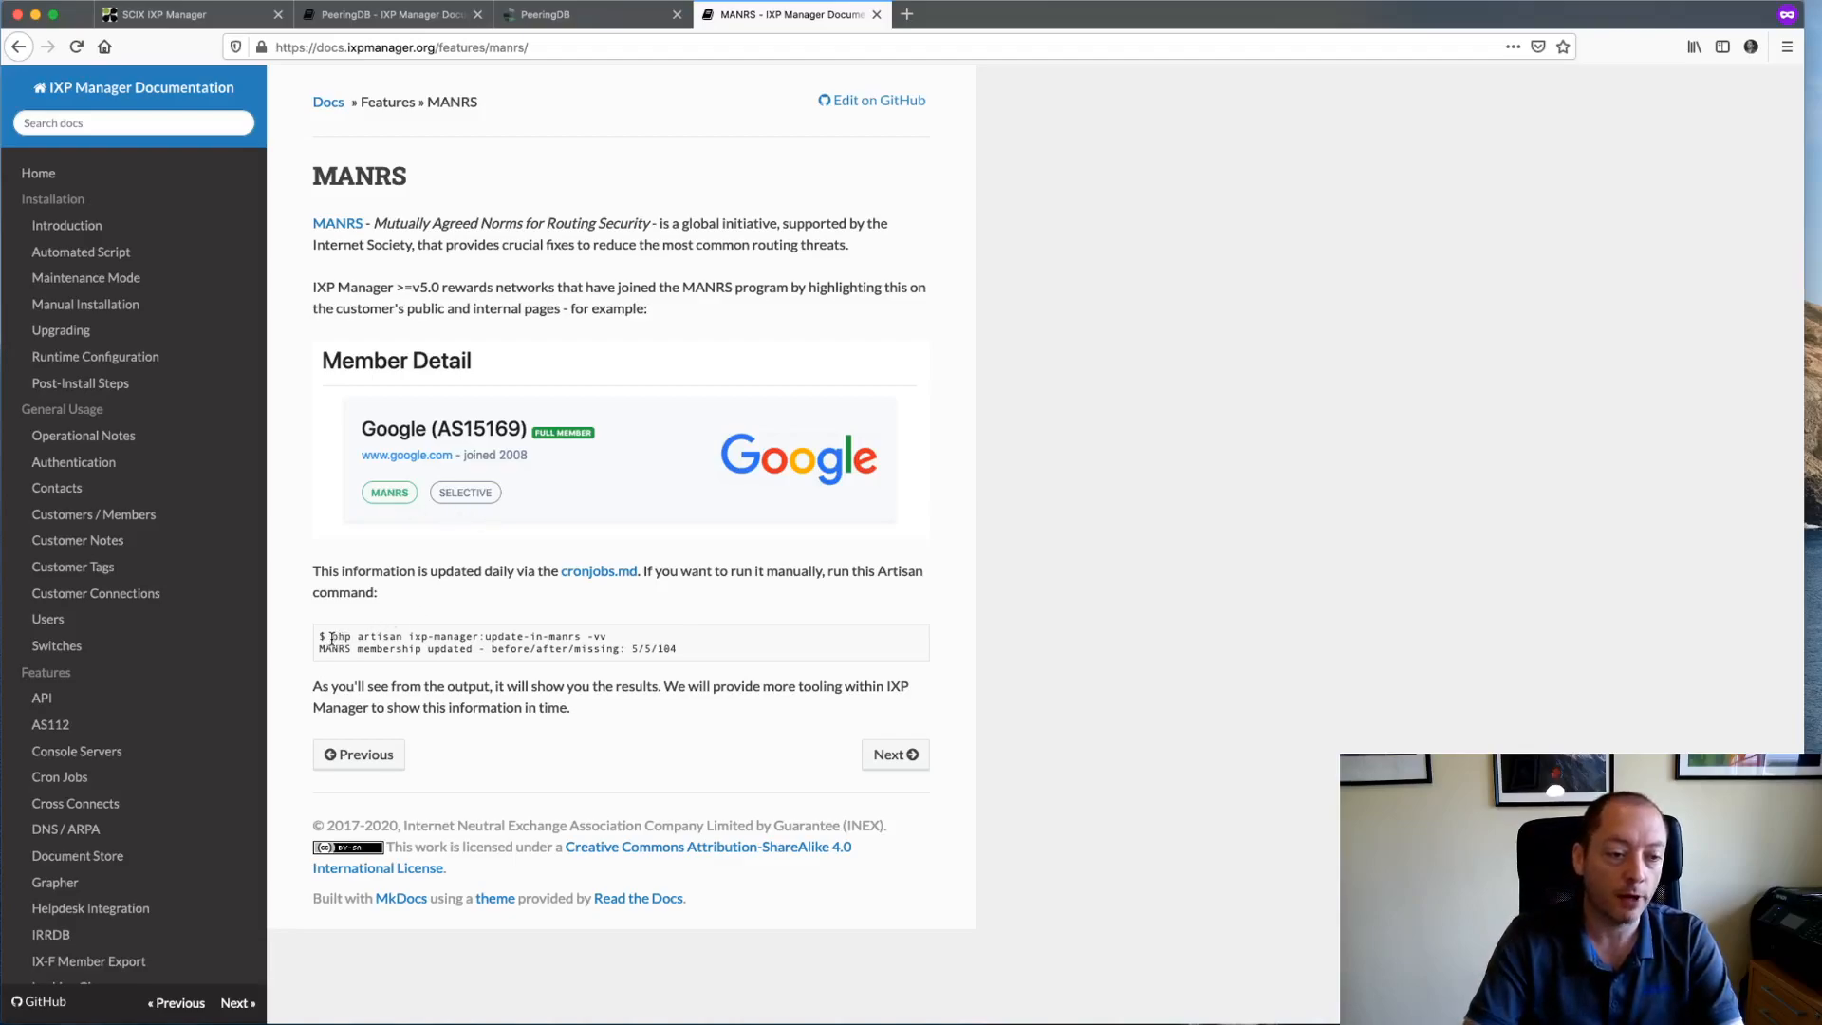
left_click_drag(331, 639, 633, 645)
key("super+c")
- Run the pasted update-in-manrs command with -vvv in iTerm, then return to Firefox
key("super+Tab")
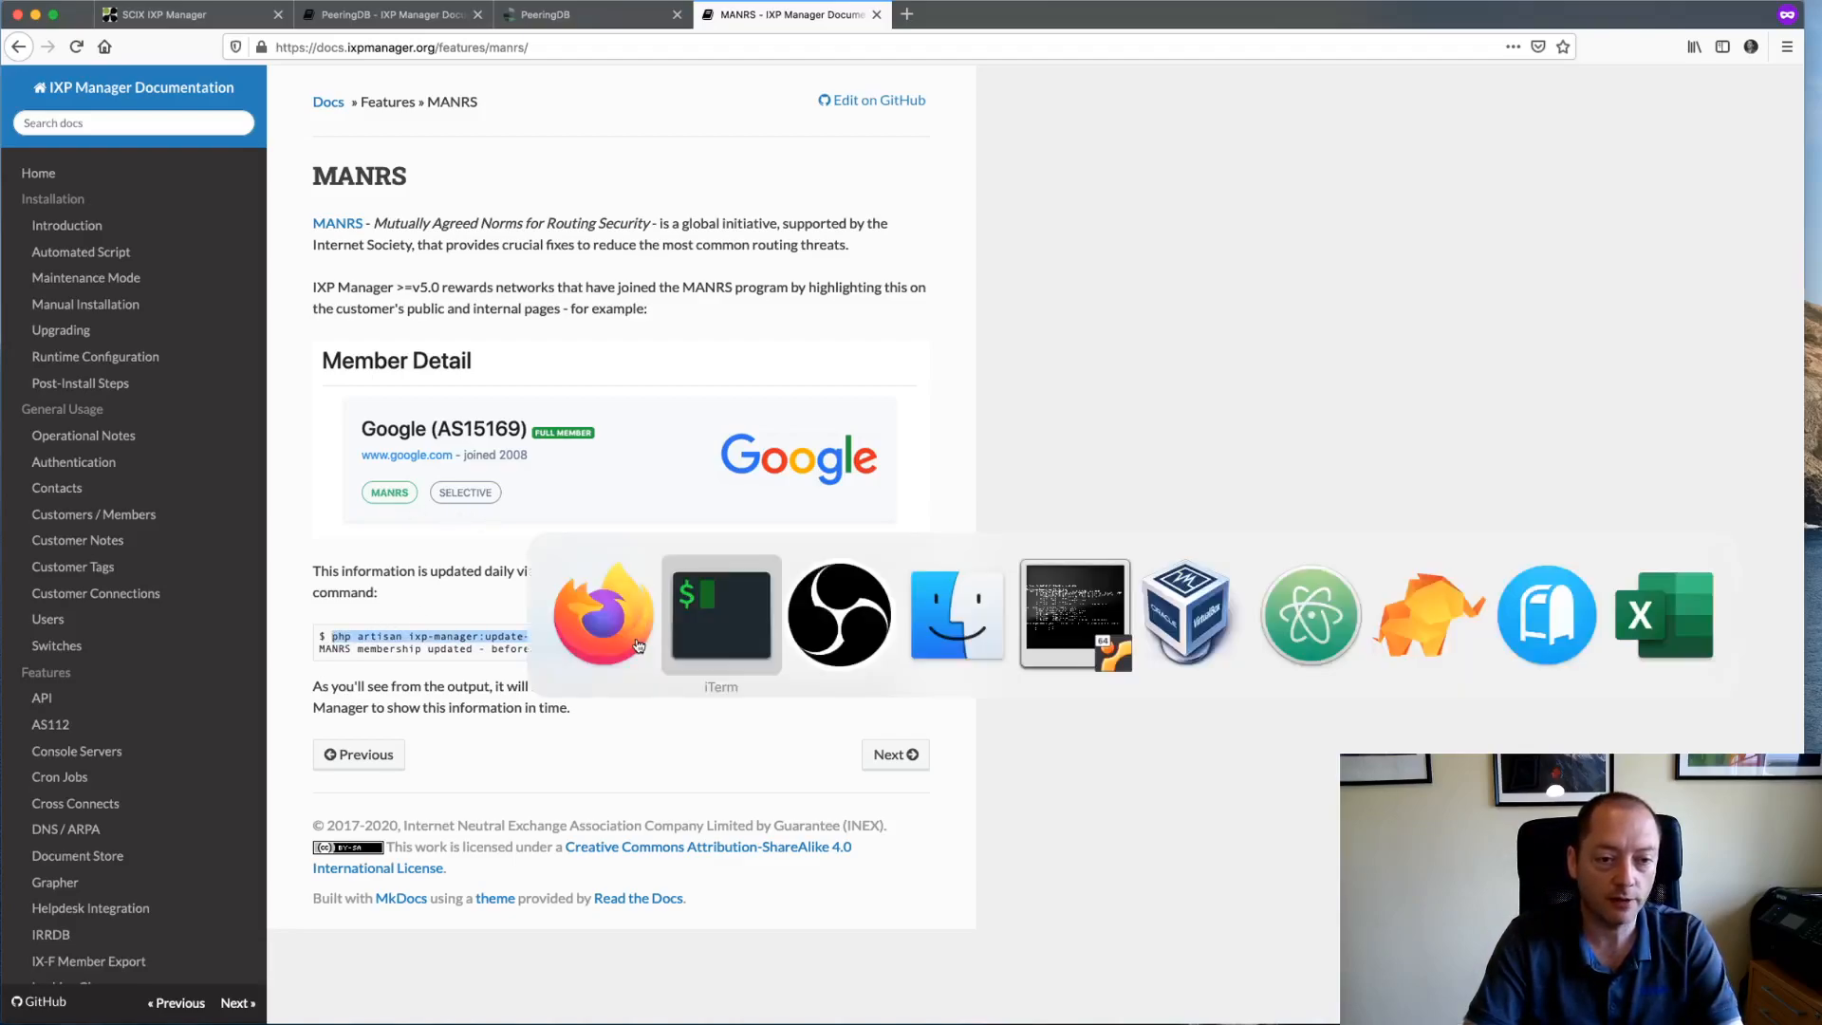
key("Return")
key("Return")
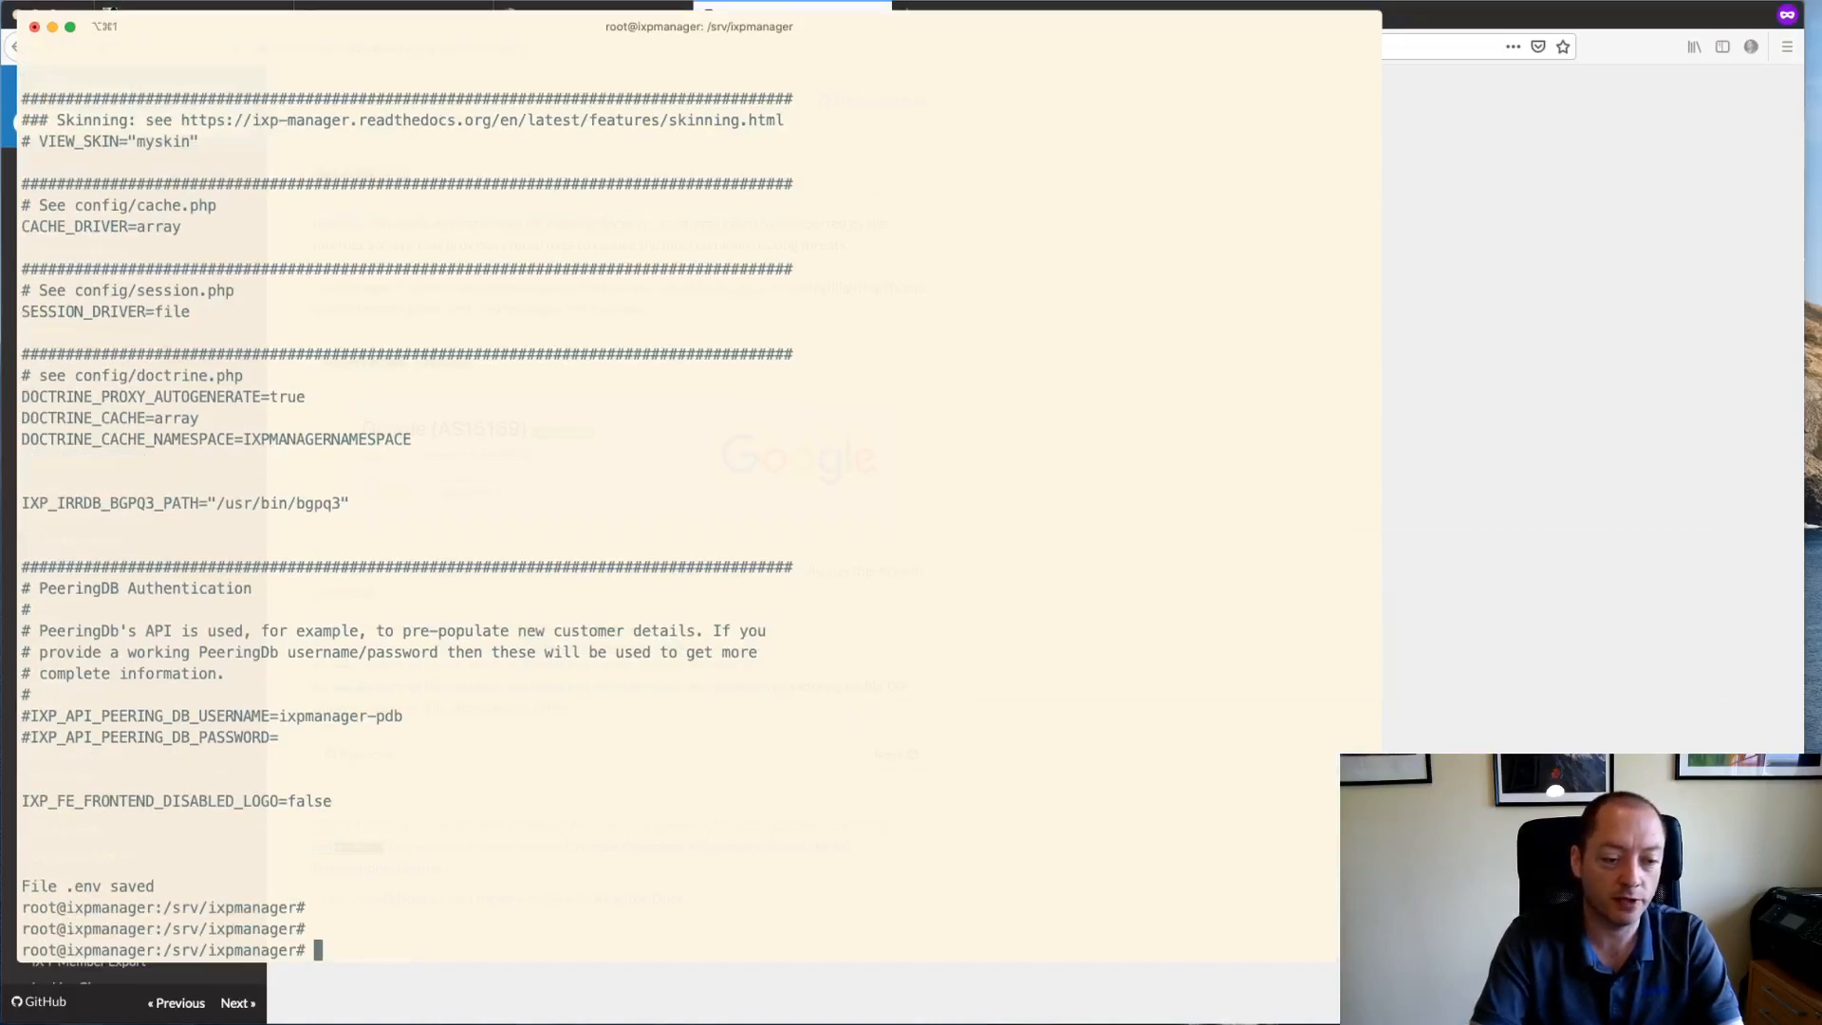
key("super+v")
type("v")
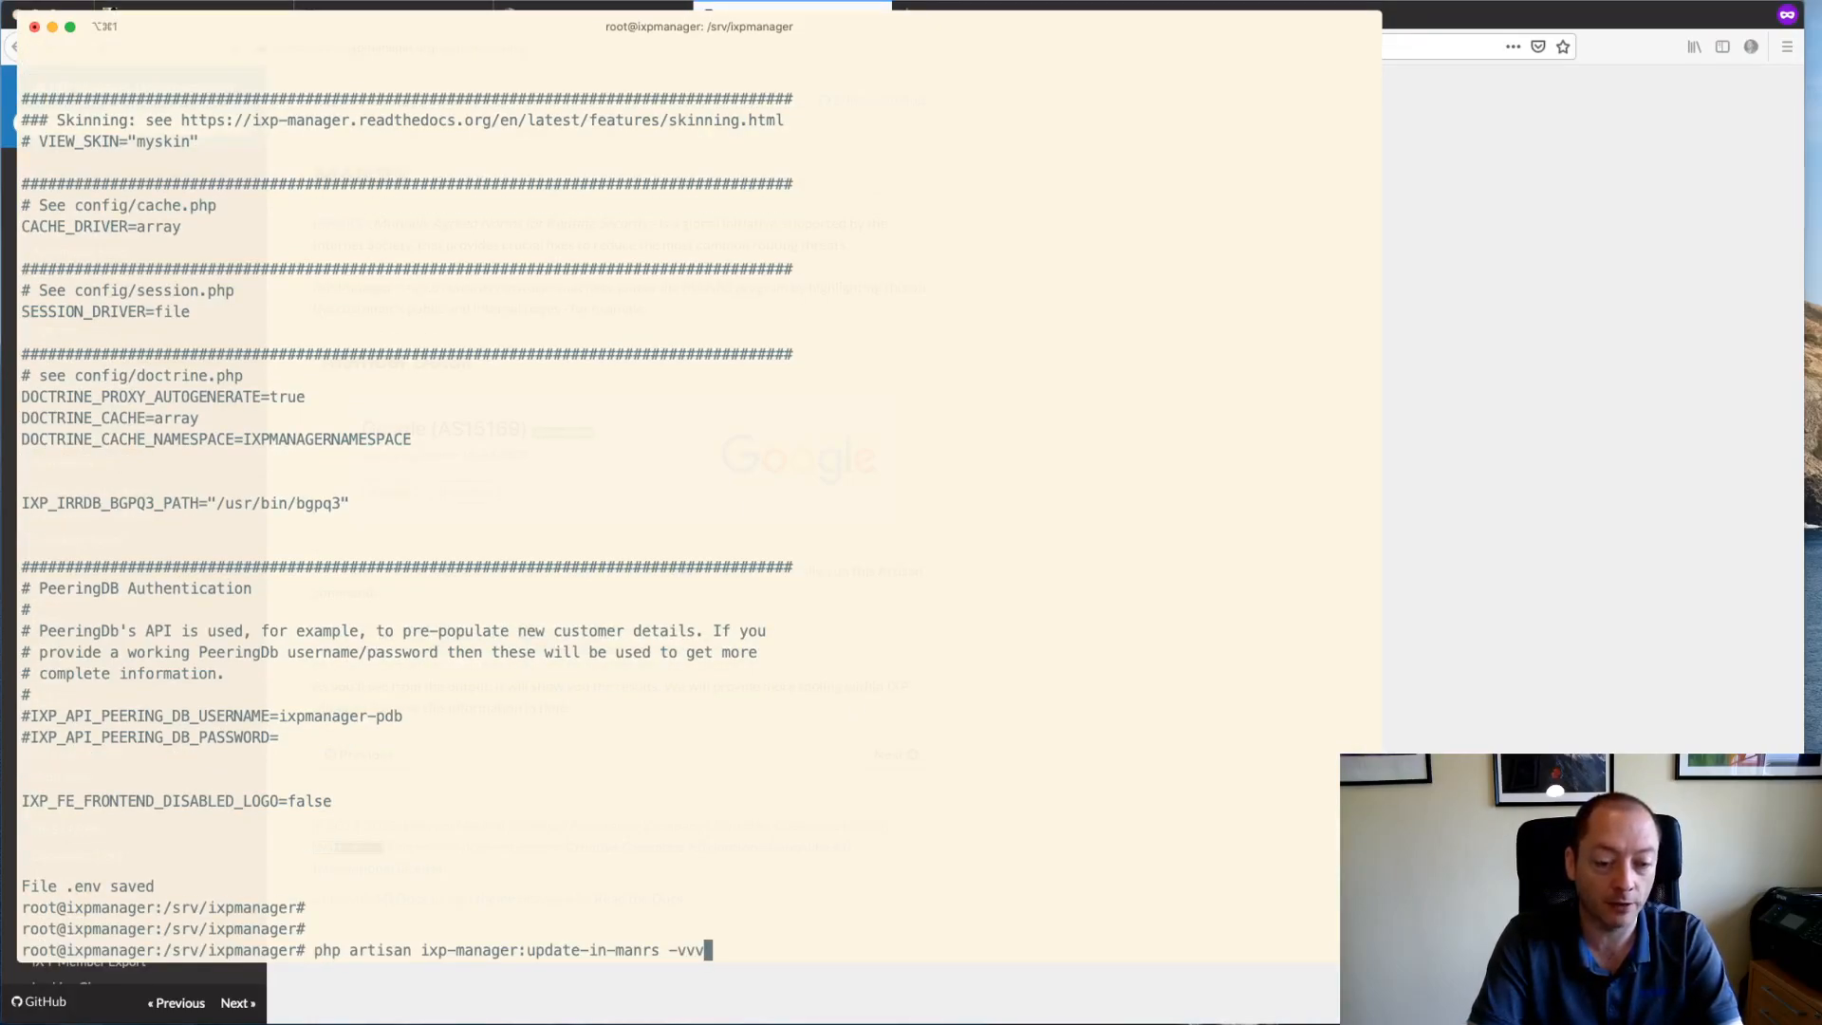
key("Return")
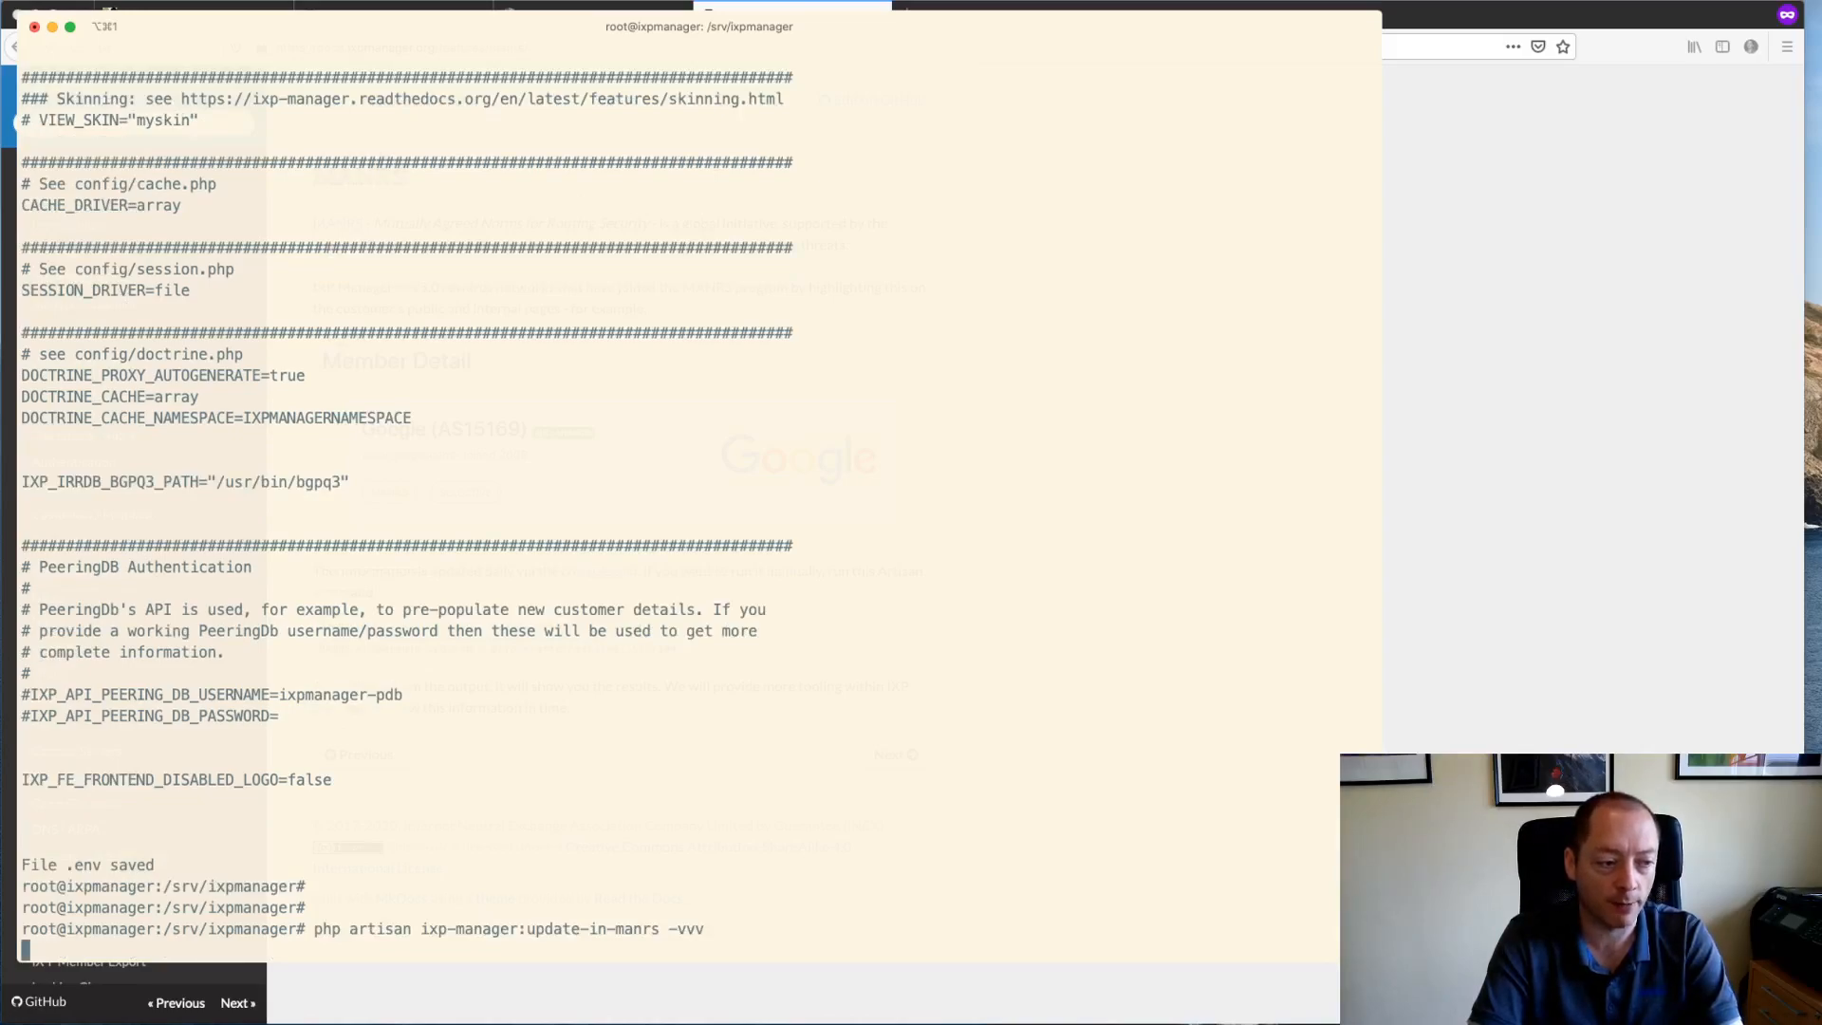
key("super+Tab")
key("Escape")
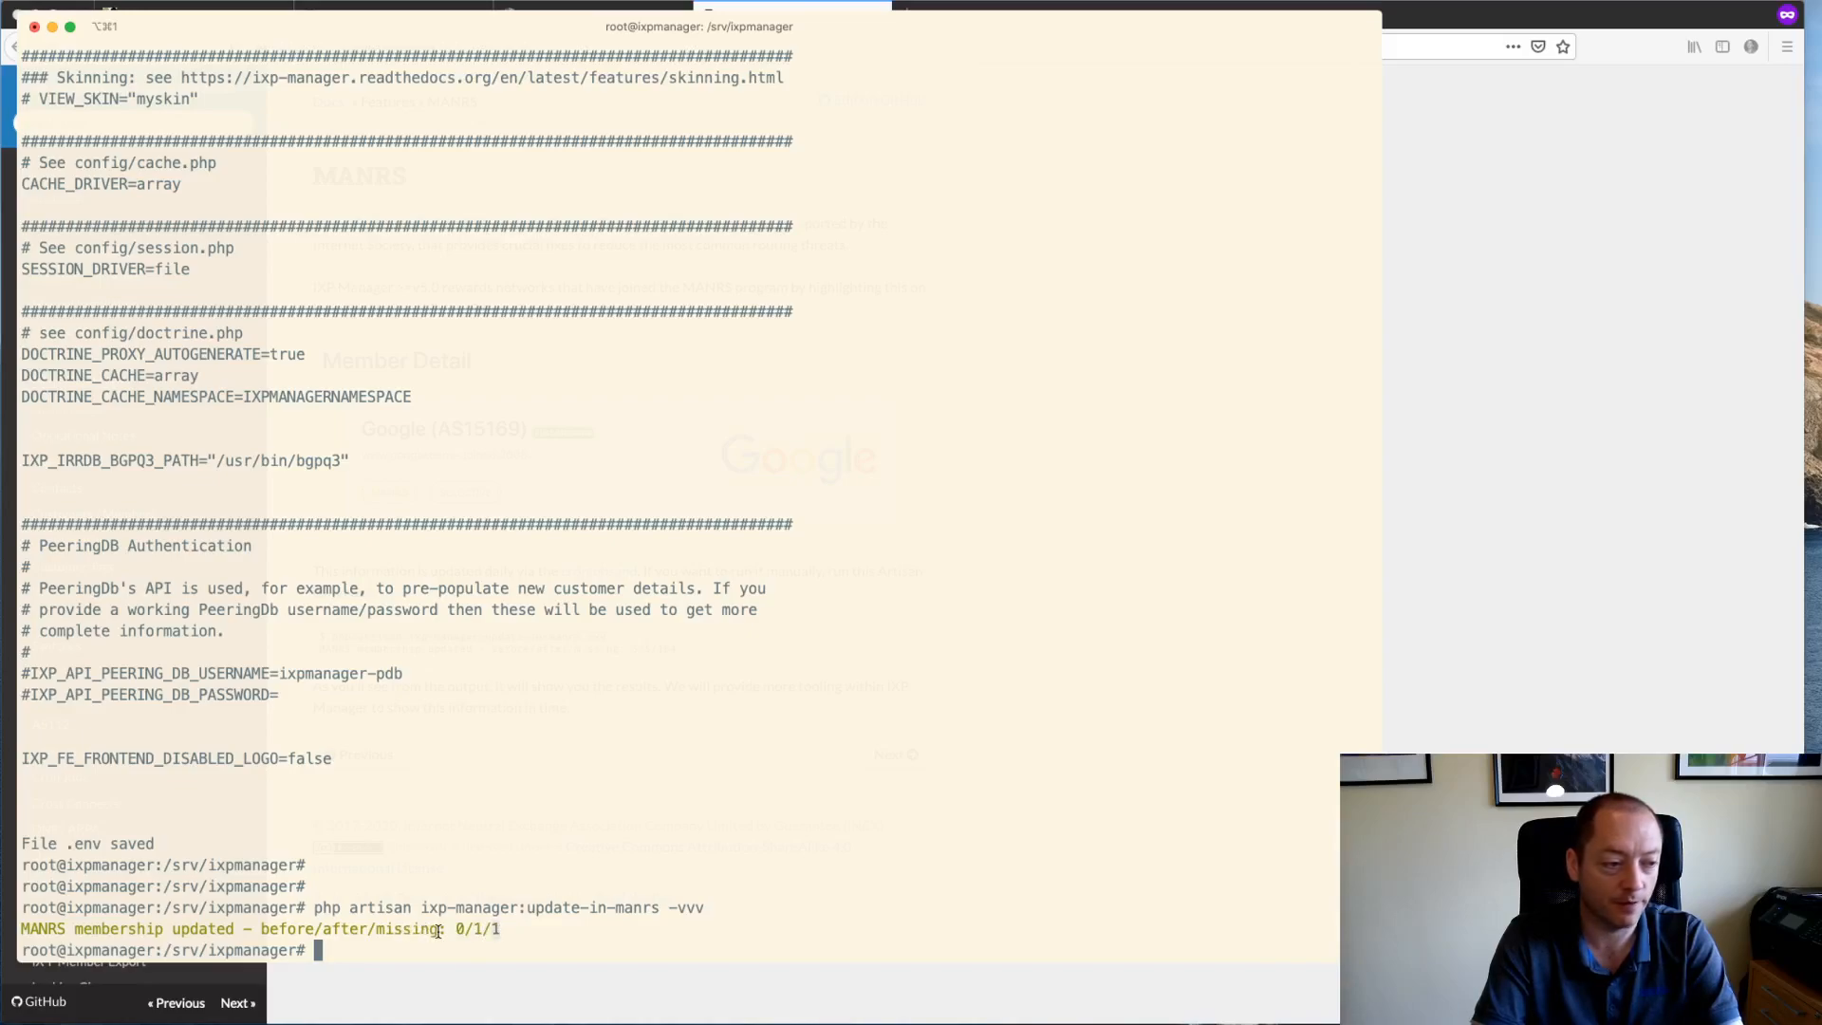
key("super+Tab")
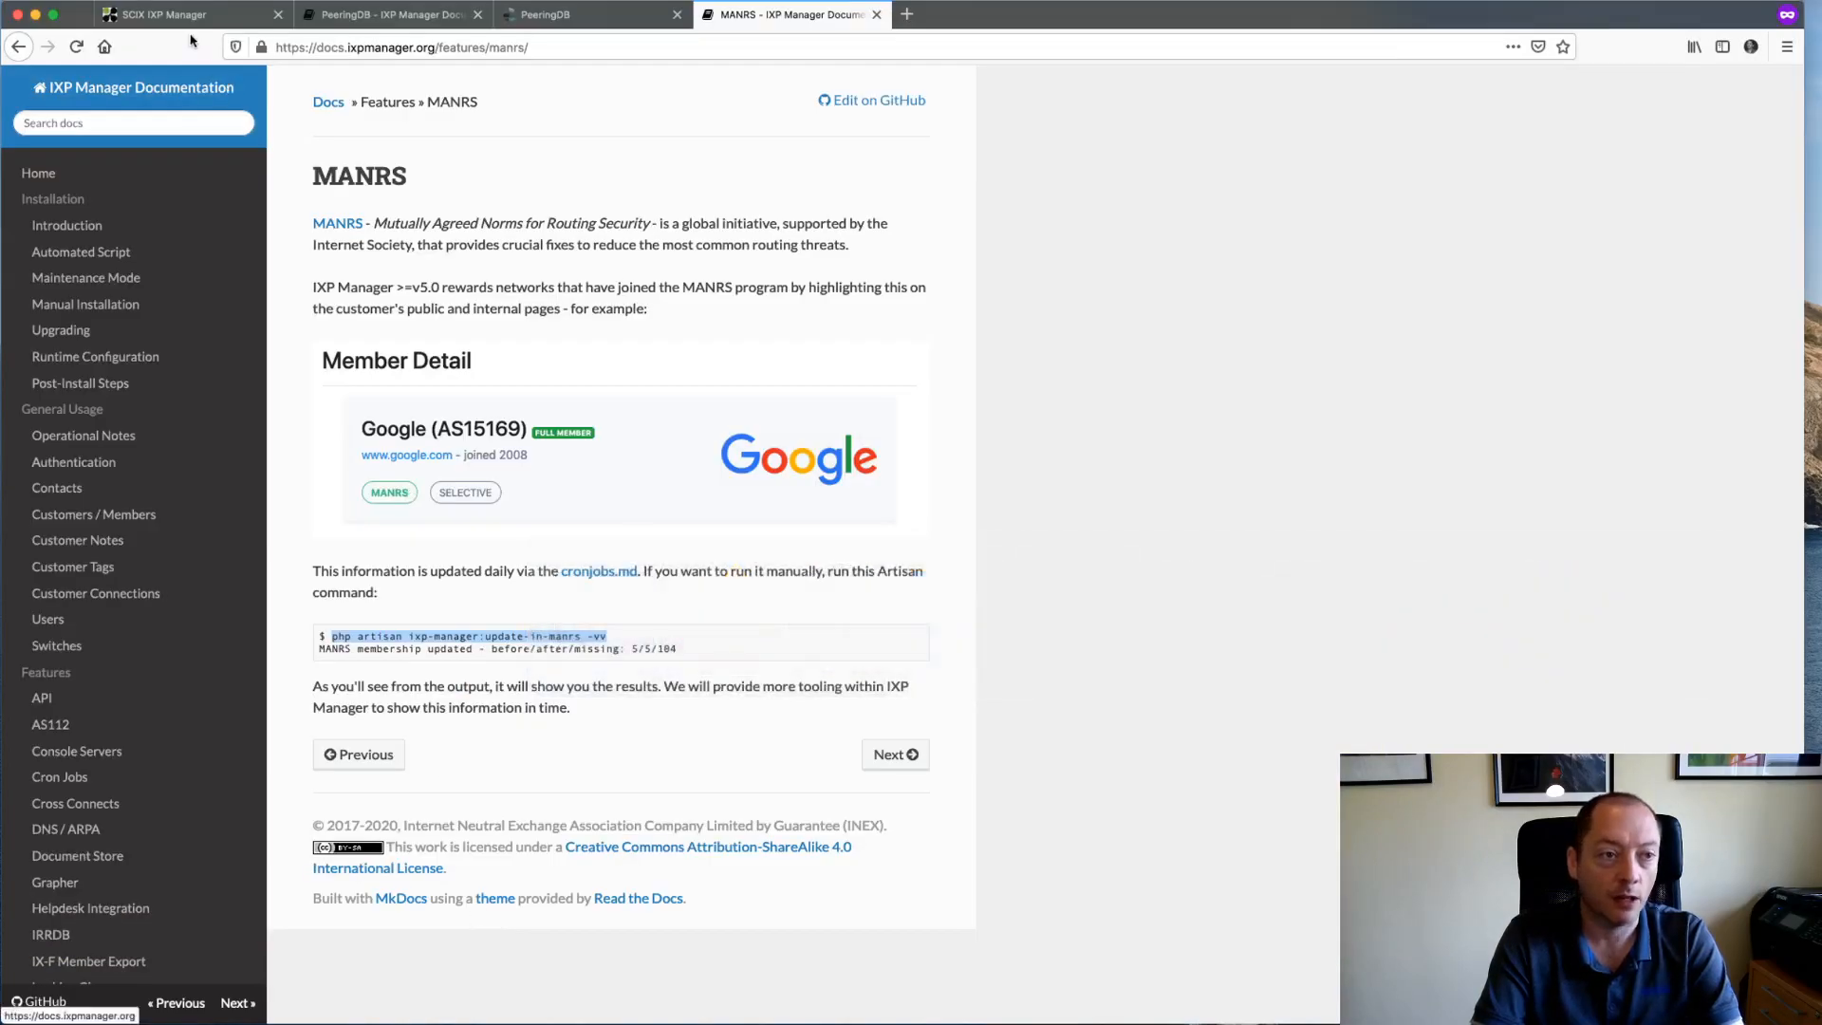
- Reload the SCIX tab and jump to Facebook's member overview by searching 'f'
left_click(181, 21)
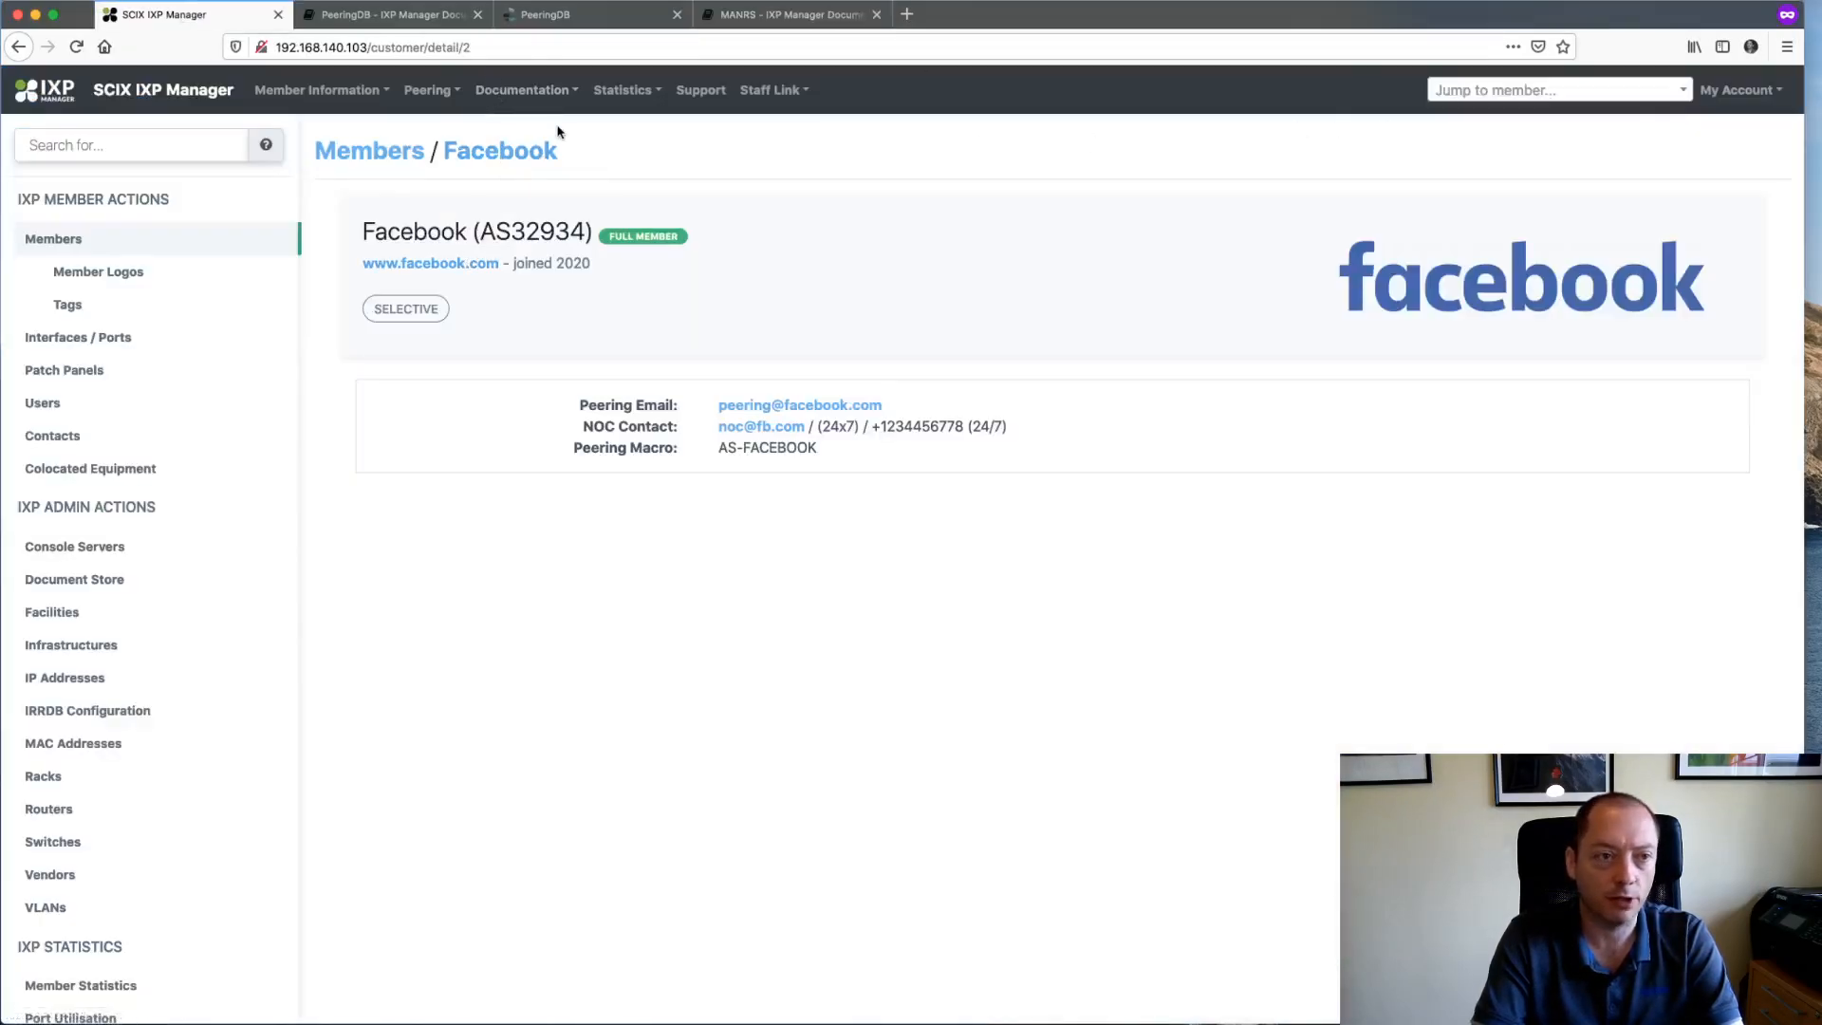
left_click(76, 46)
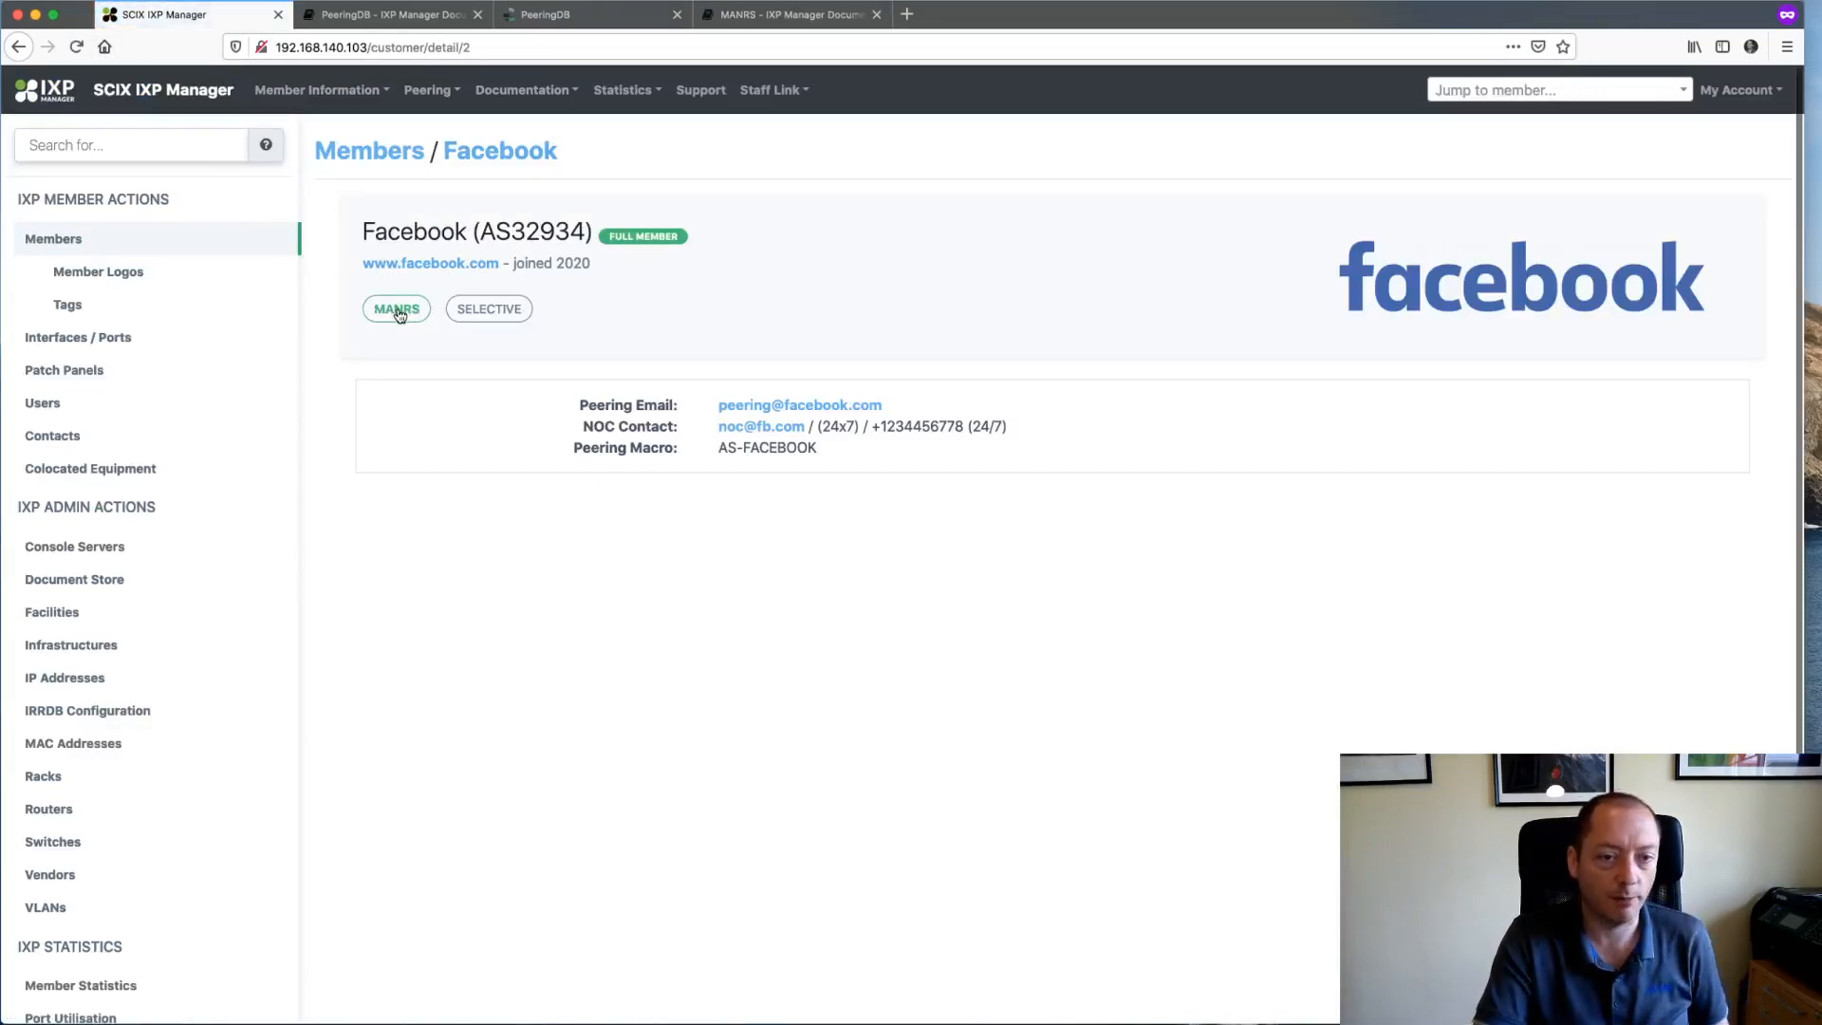
left_click(1499, 89)
type("fac")
key("Return")
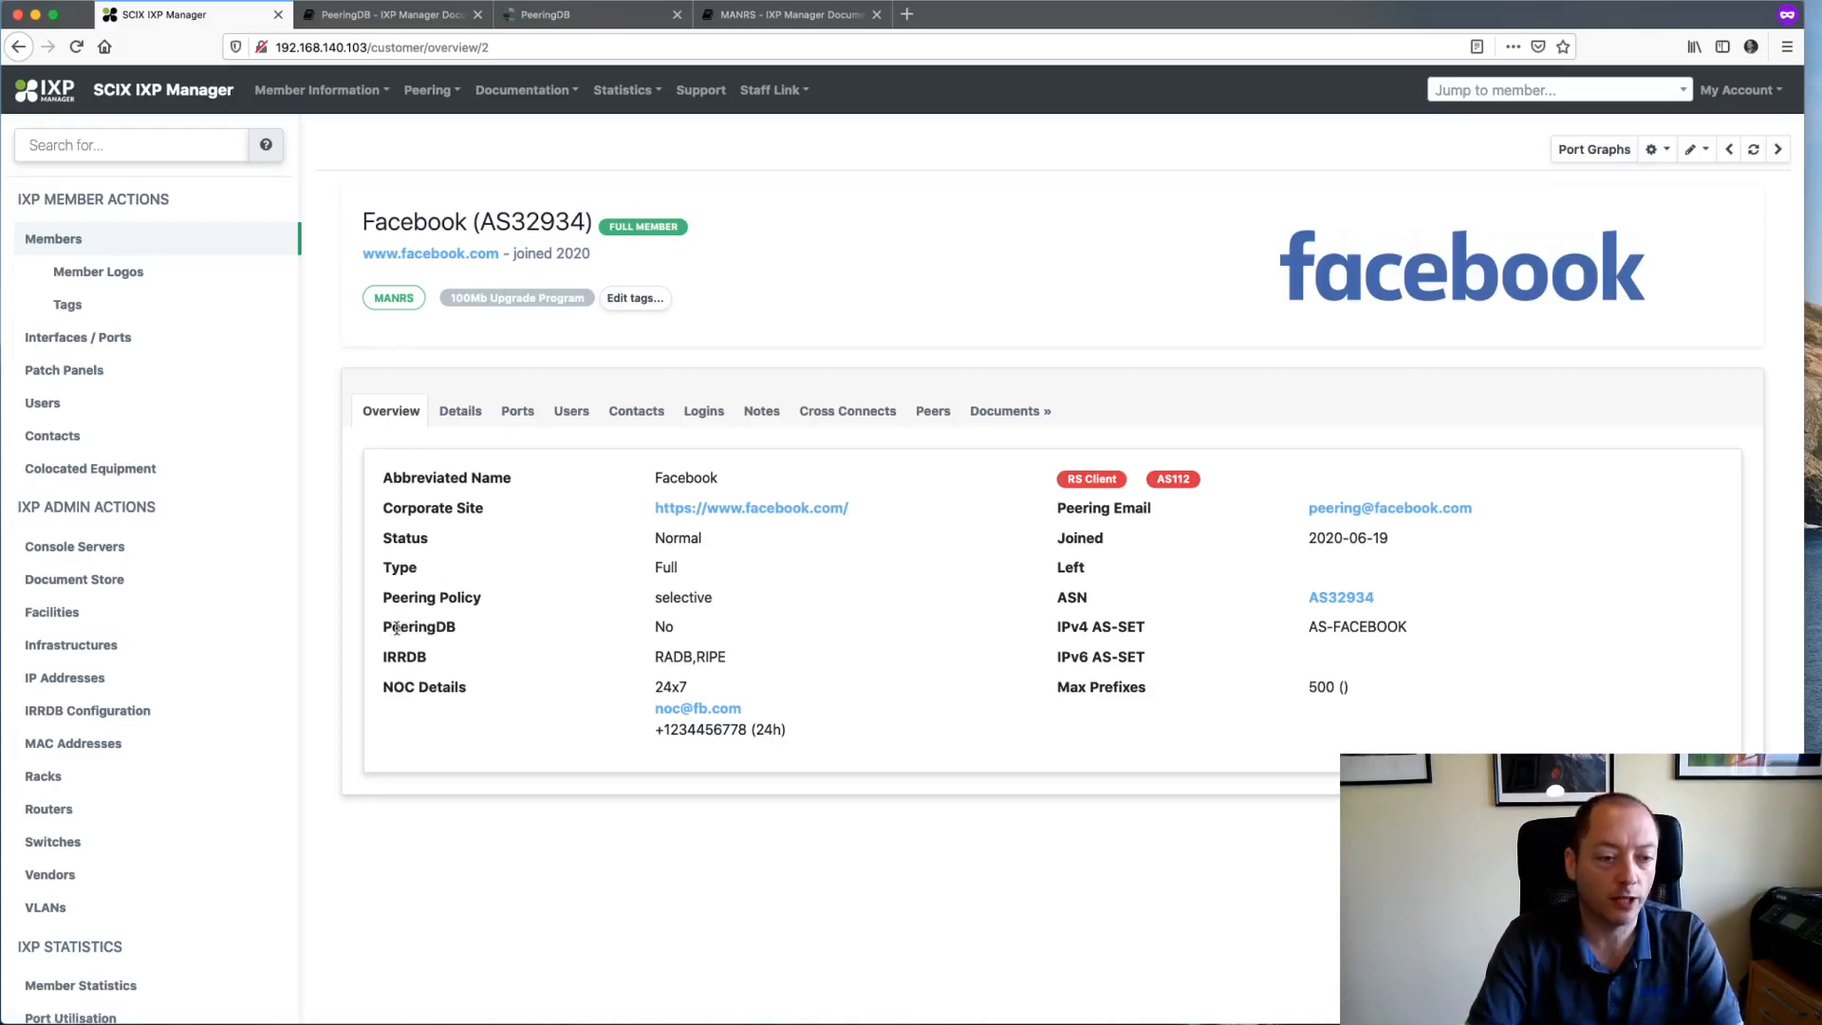
- Highlight Facebook's PeeringDB field and its 'No' value, then return to the MANRS docs
left_click_drag(388, 629, 494, 630)
double_click(664, 626)
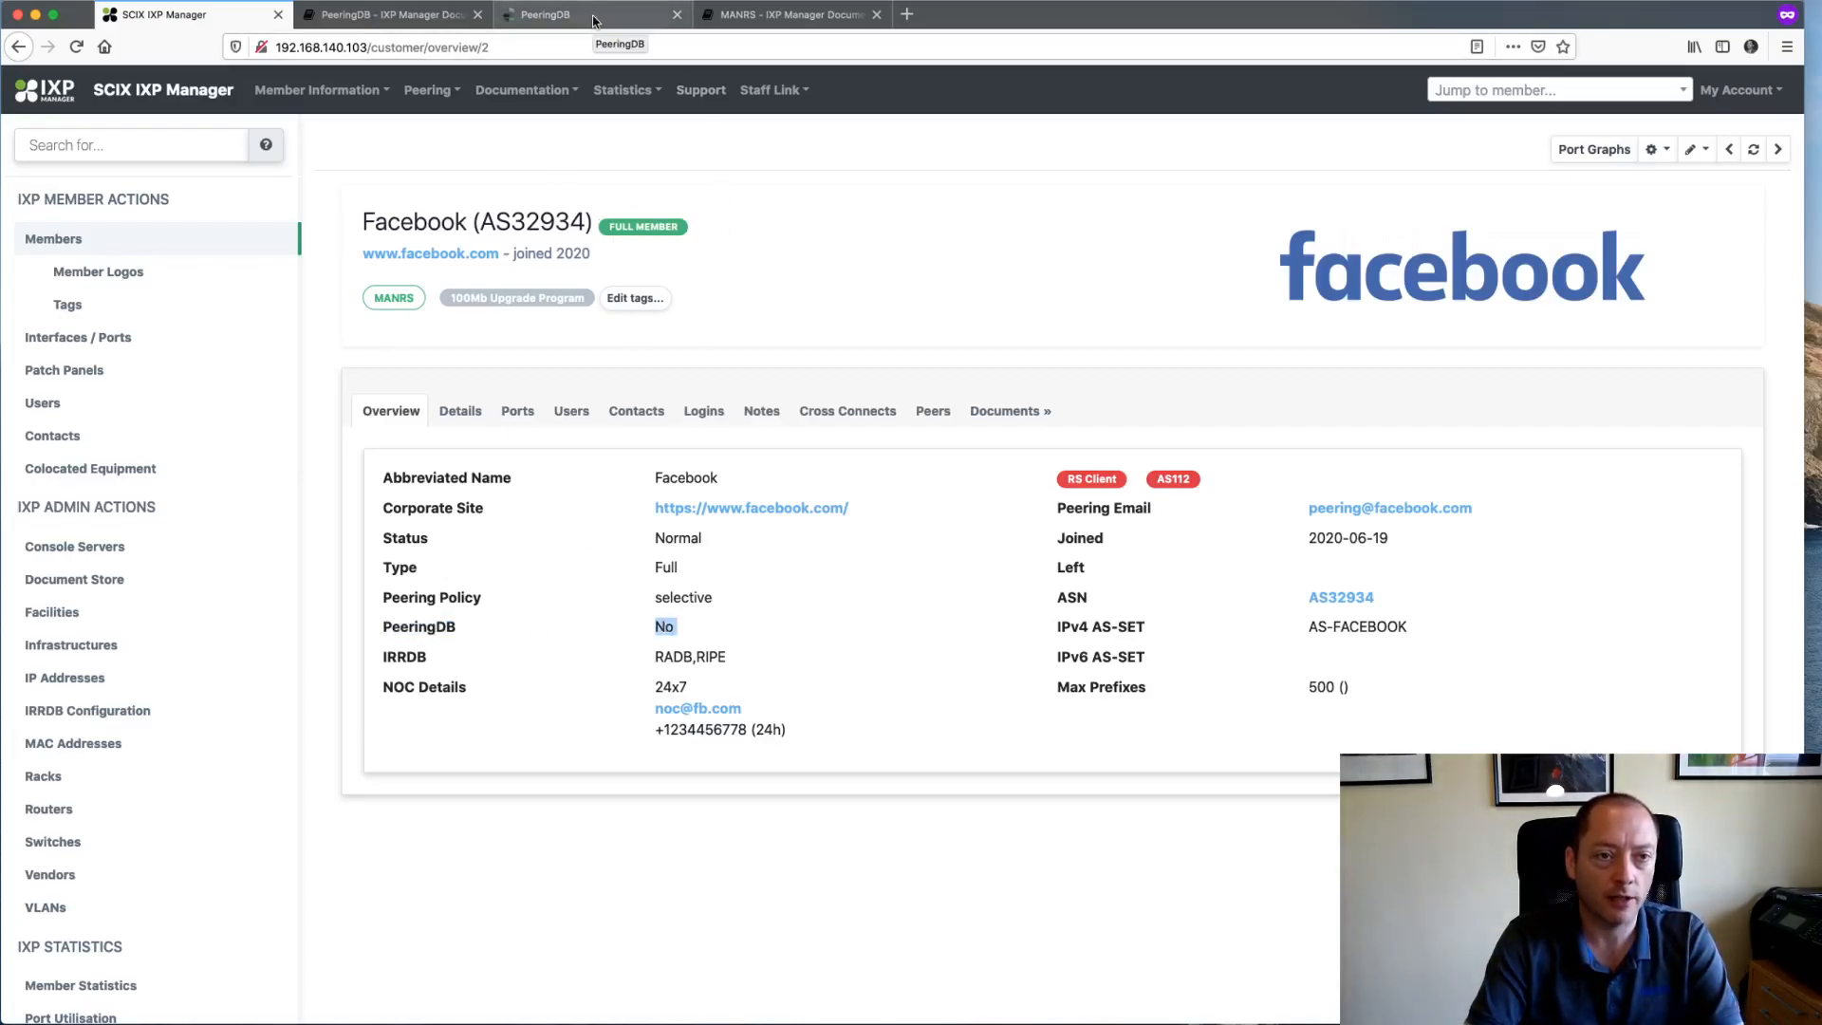
left_click(755, 17)
scroll(143, 883, "down", 1)
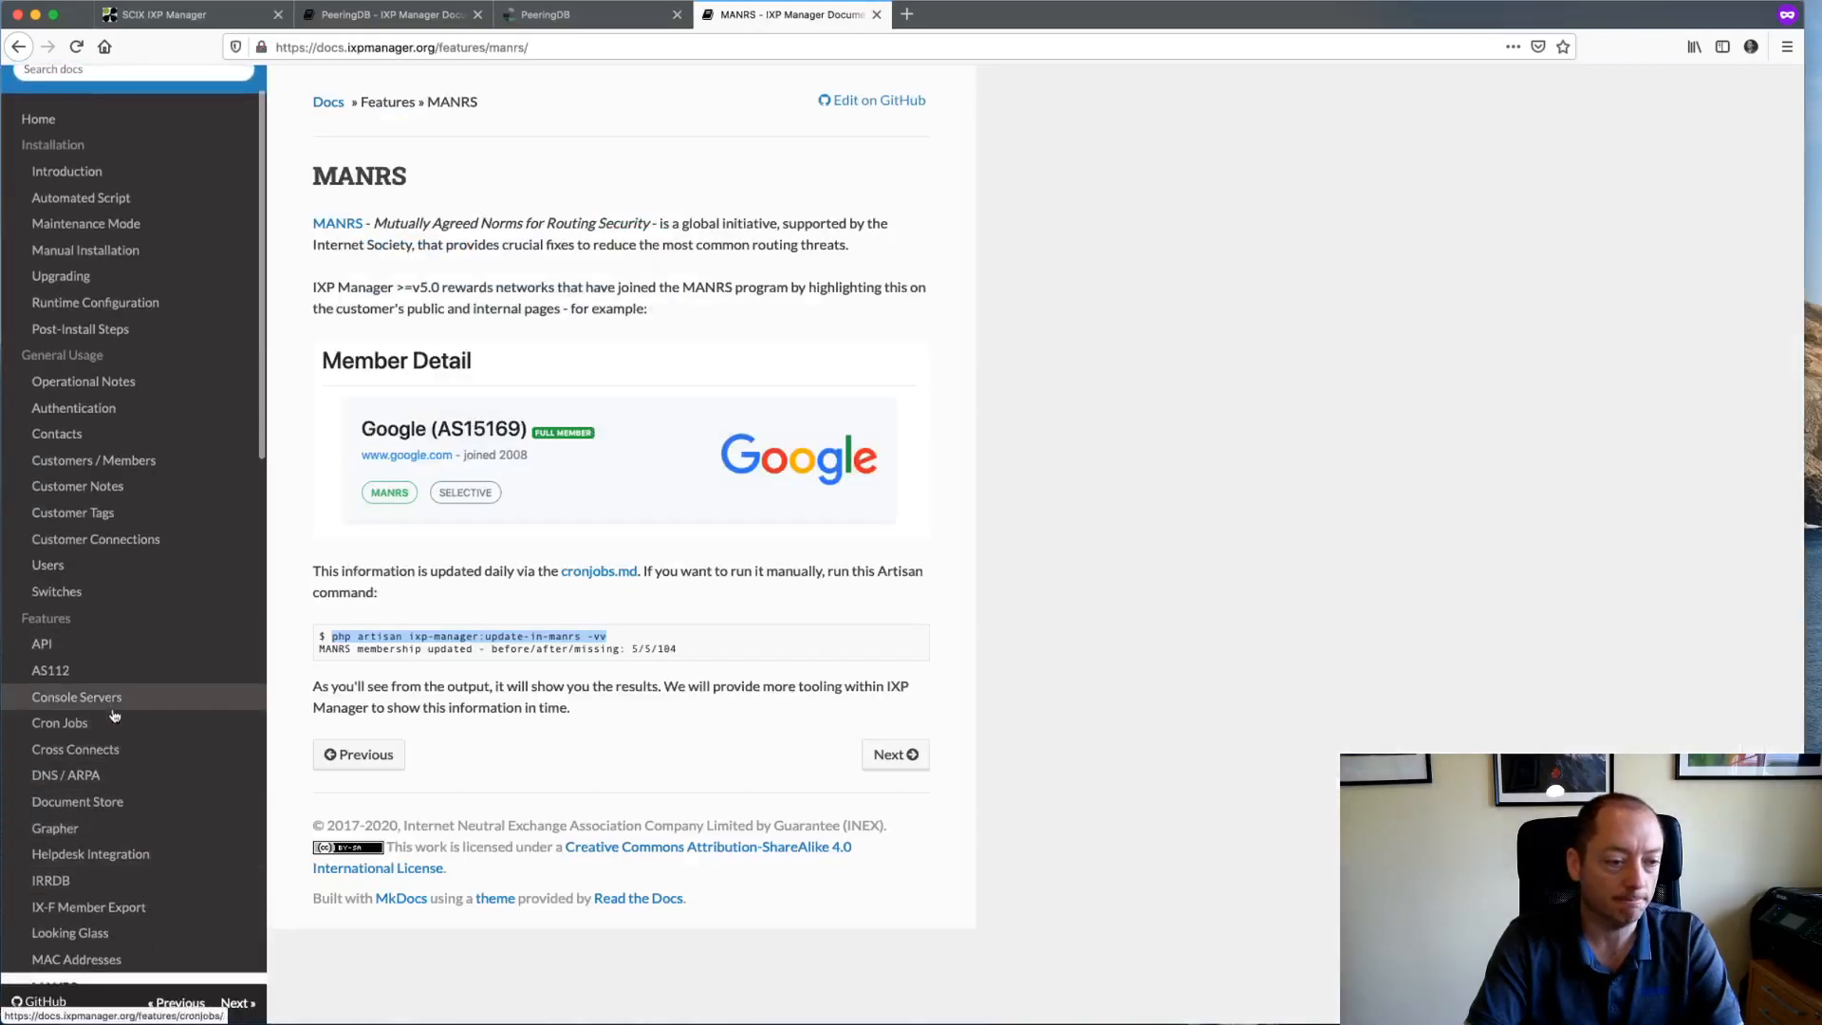
- Reselect the MANRS command, then print /etc/crontab in the terminal with cat
left_click_drag(328, 632, 615, 643)
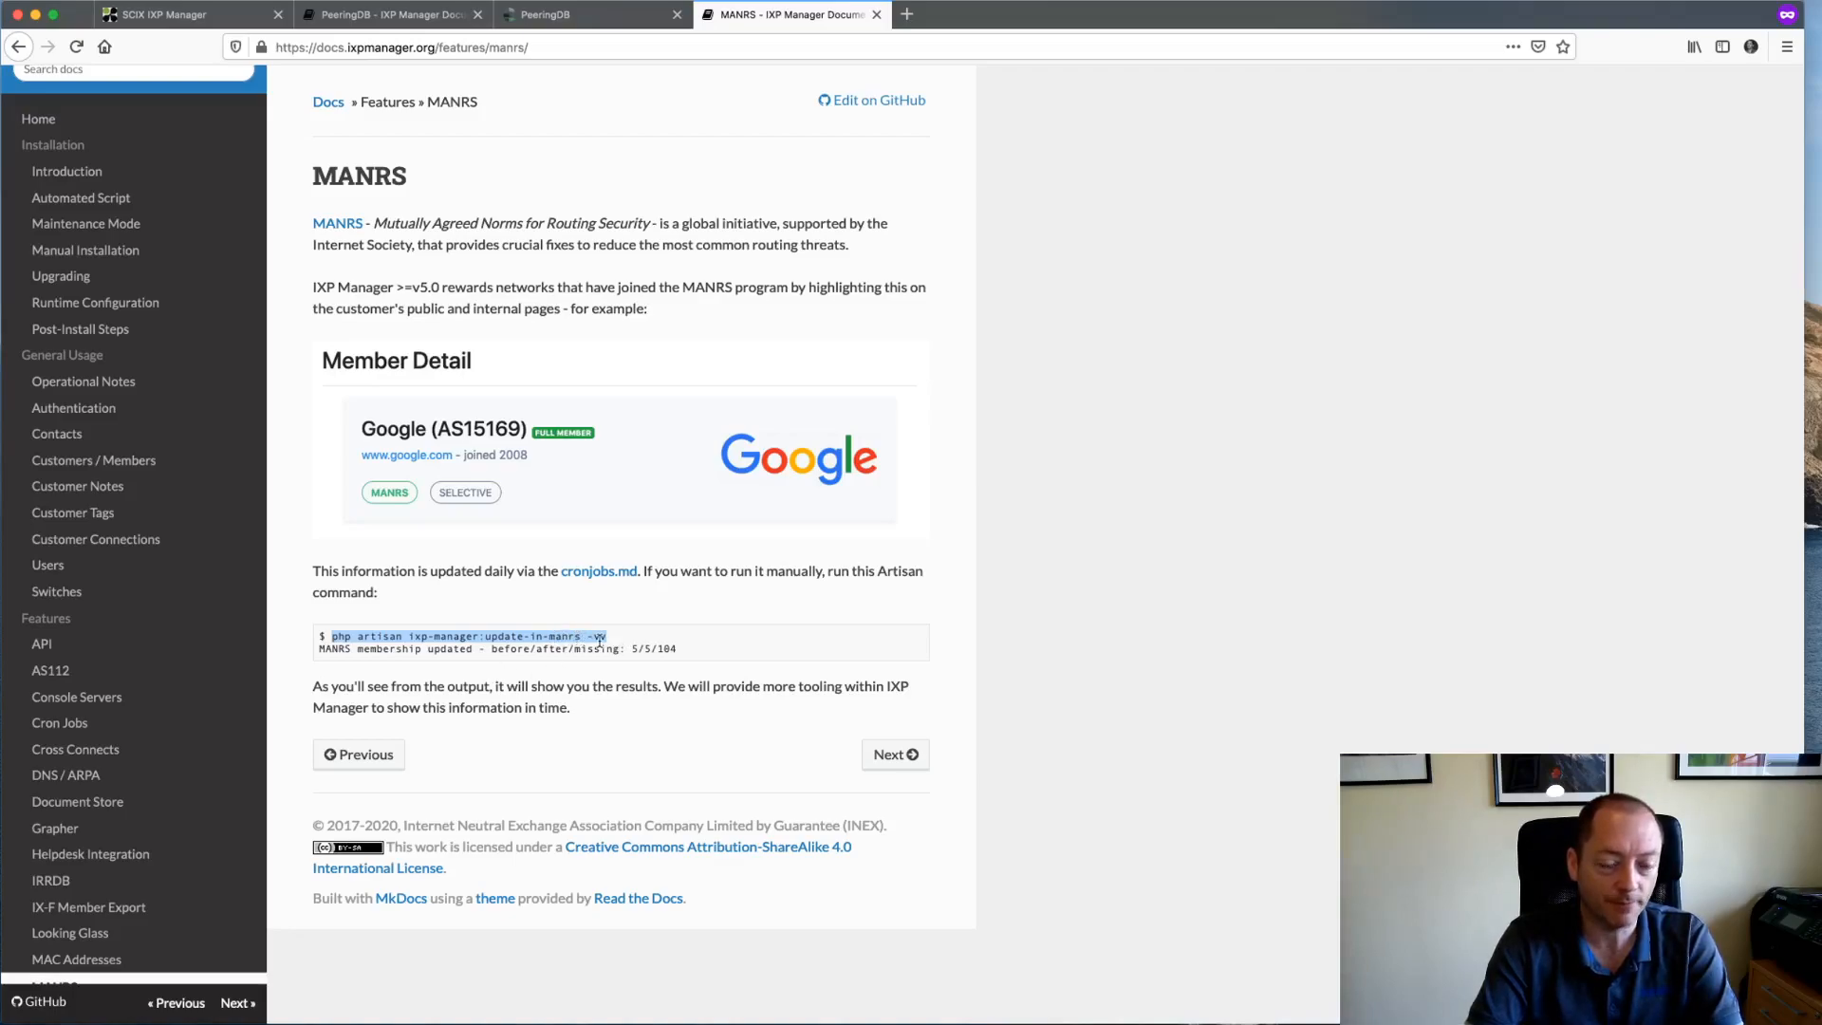
key("super+Tab")
type("cat /etc/crontab")
key("Return")
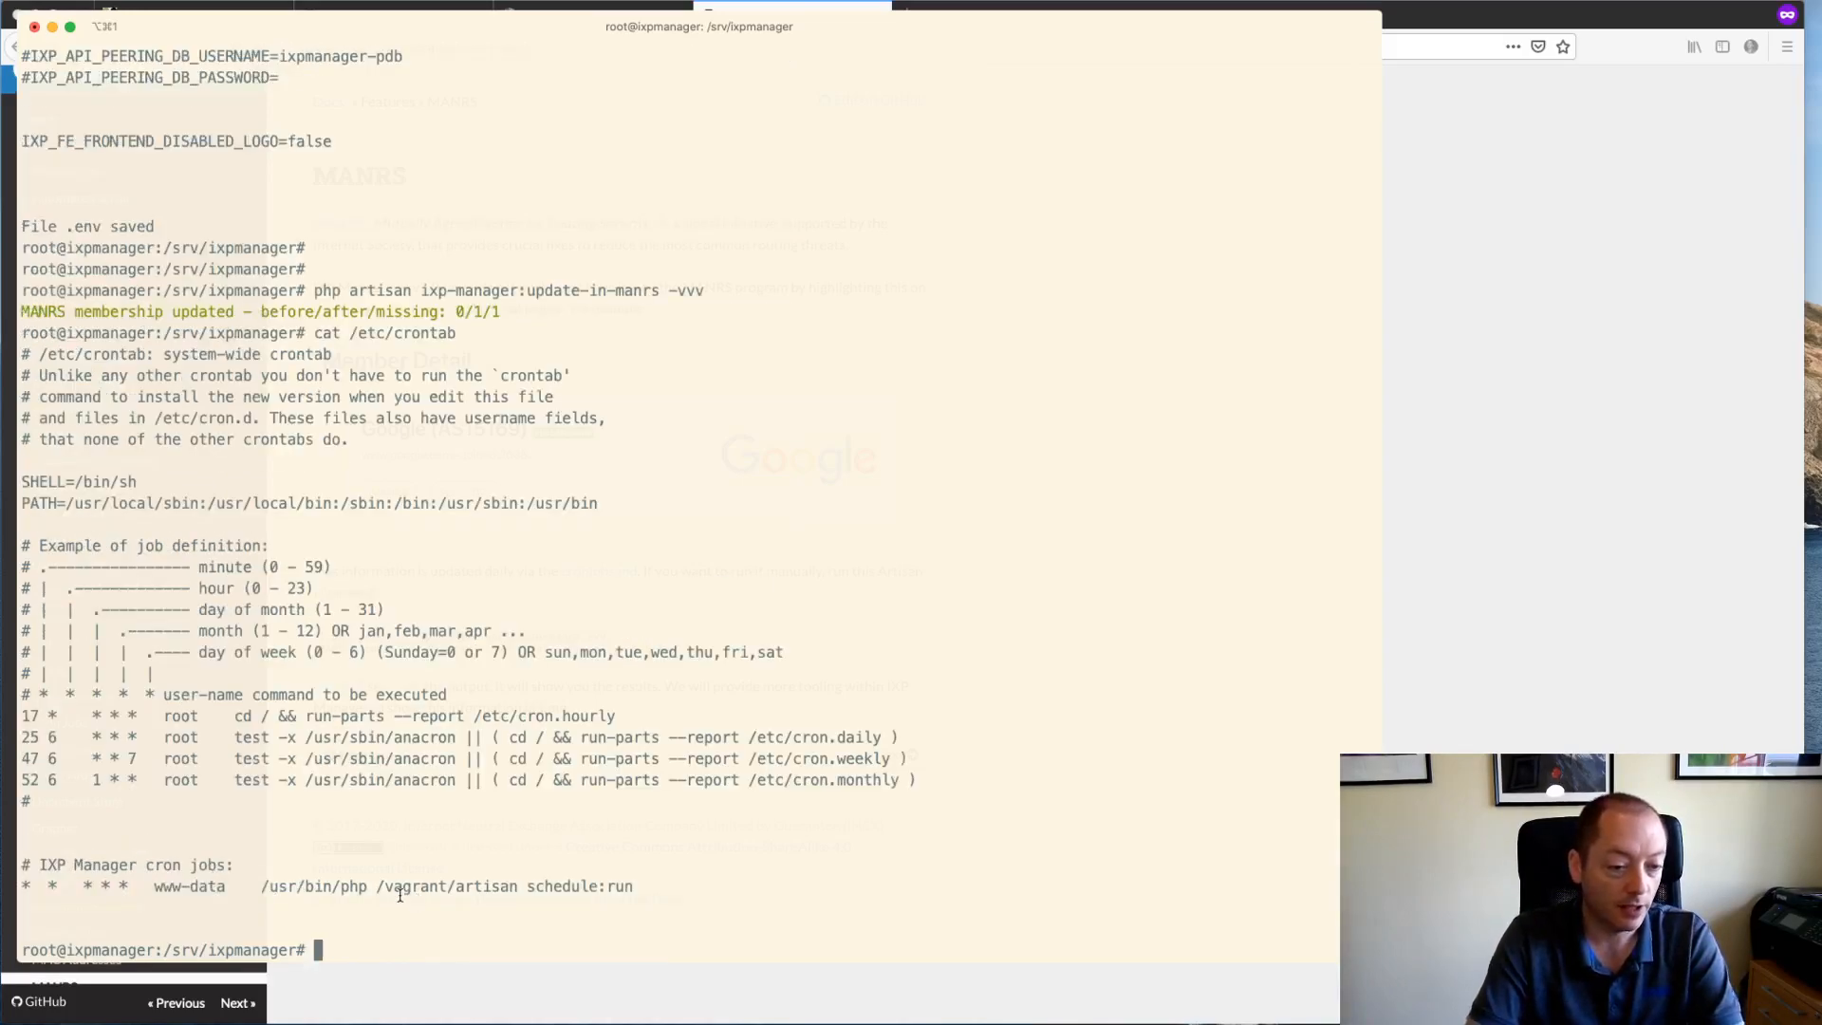
- Highlight the schedule:run cron job in the crontab output and return to Firefox
left_click_drag(544, 888, 610, 886)
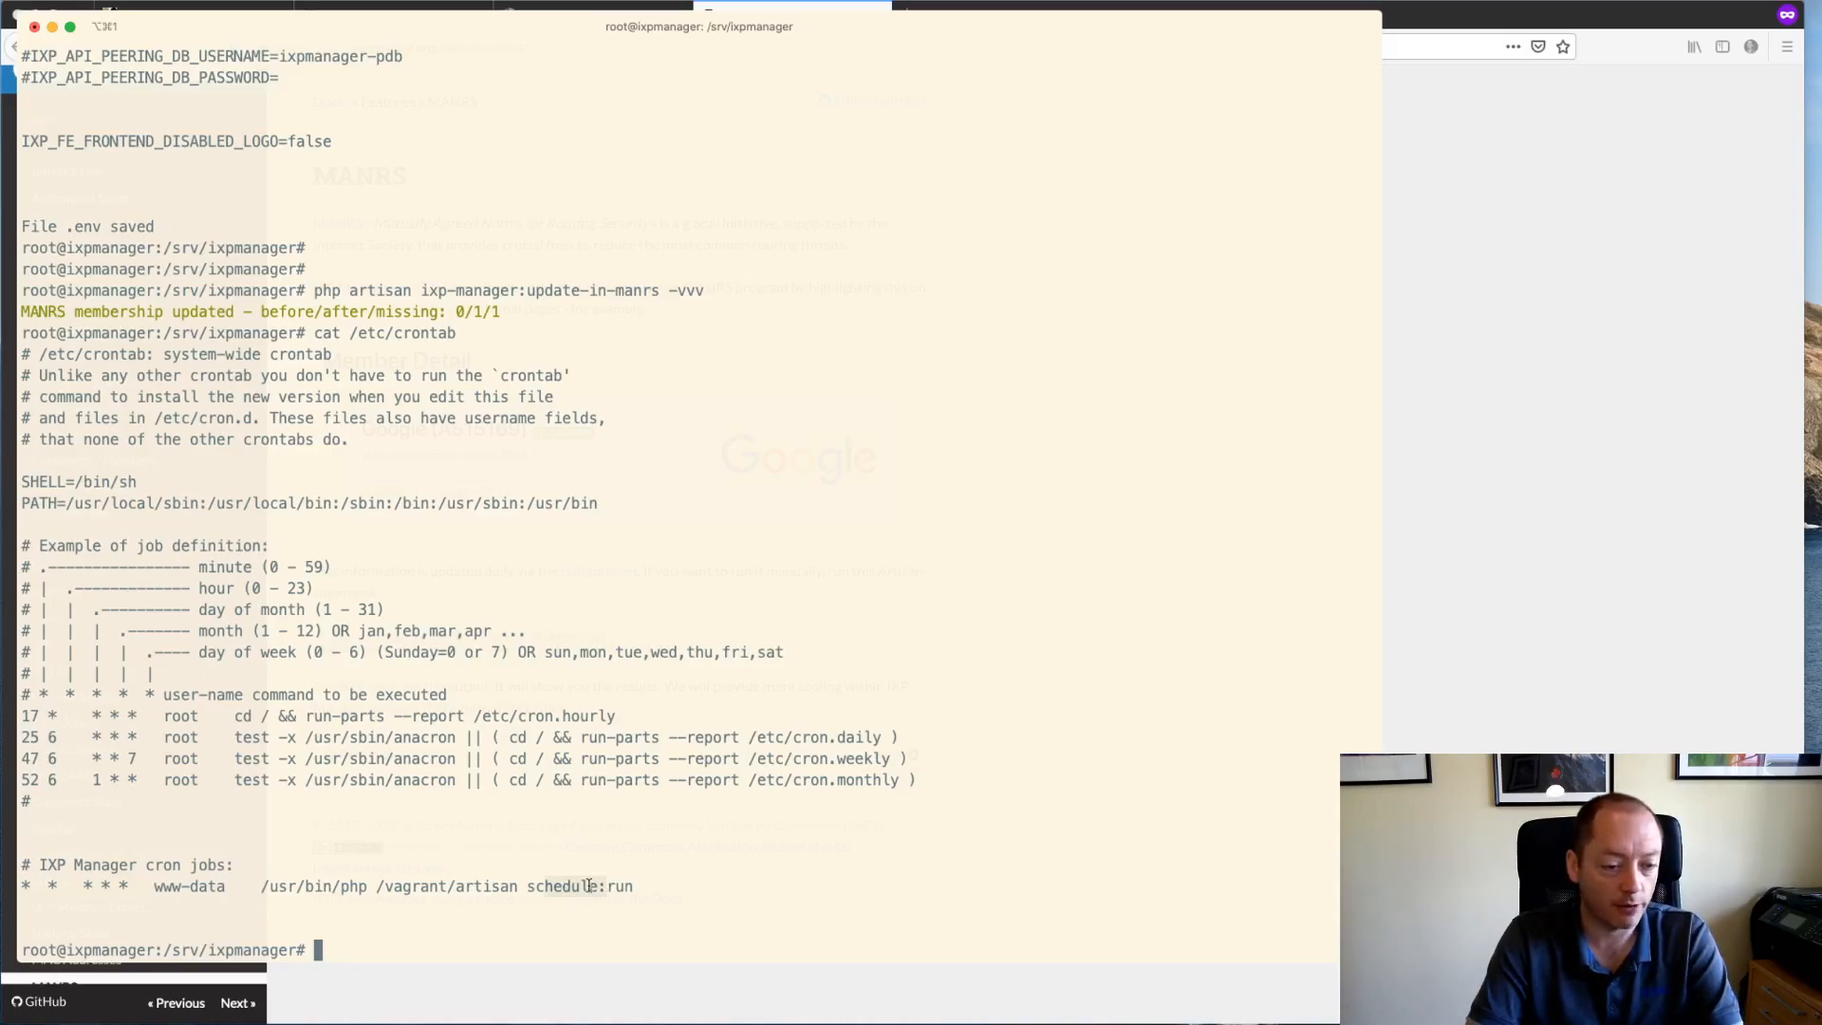
key("super+Tab")
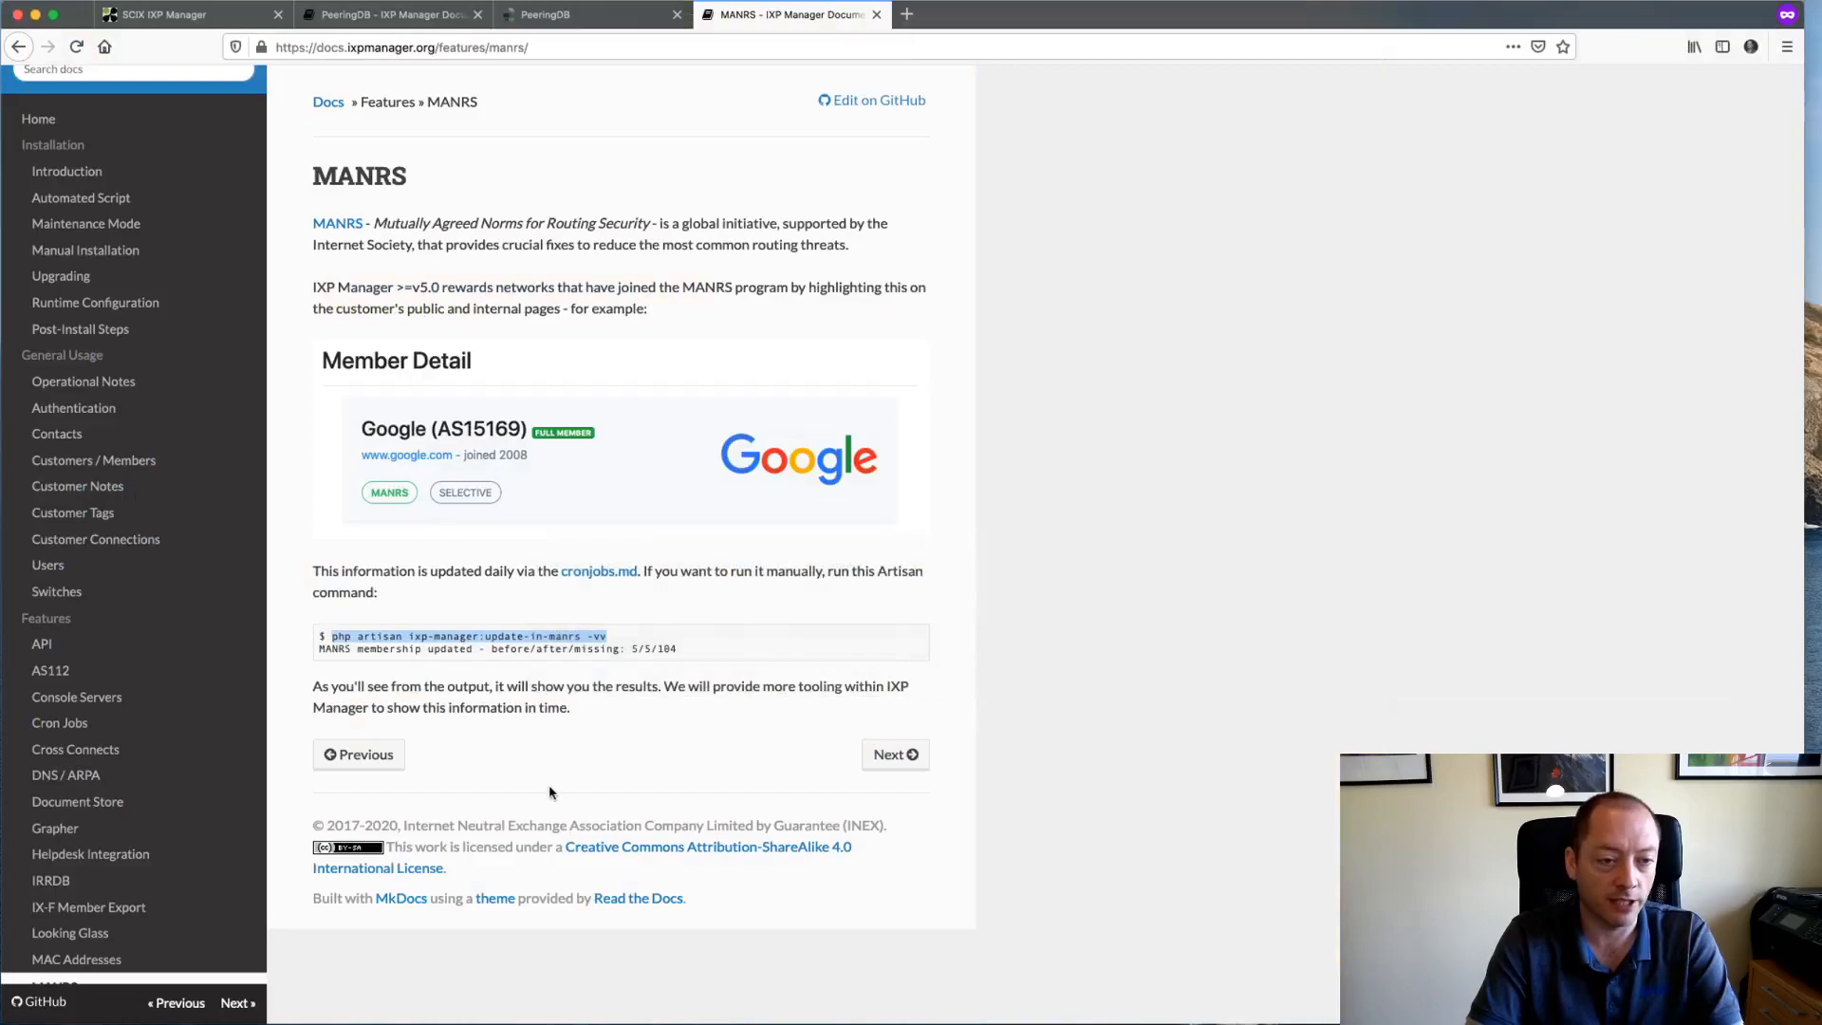
- Open the PeeringDB docs page and select its update-in-peeringdb Artisan command
scroll(178, 772, "down", 1)
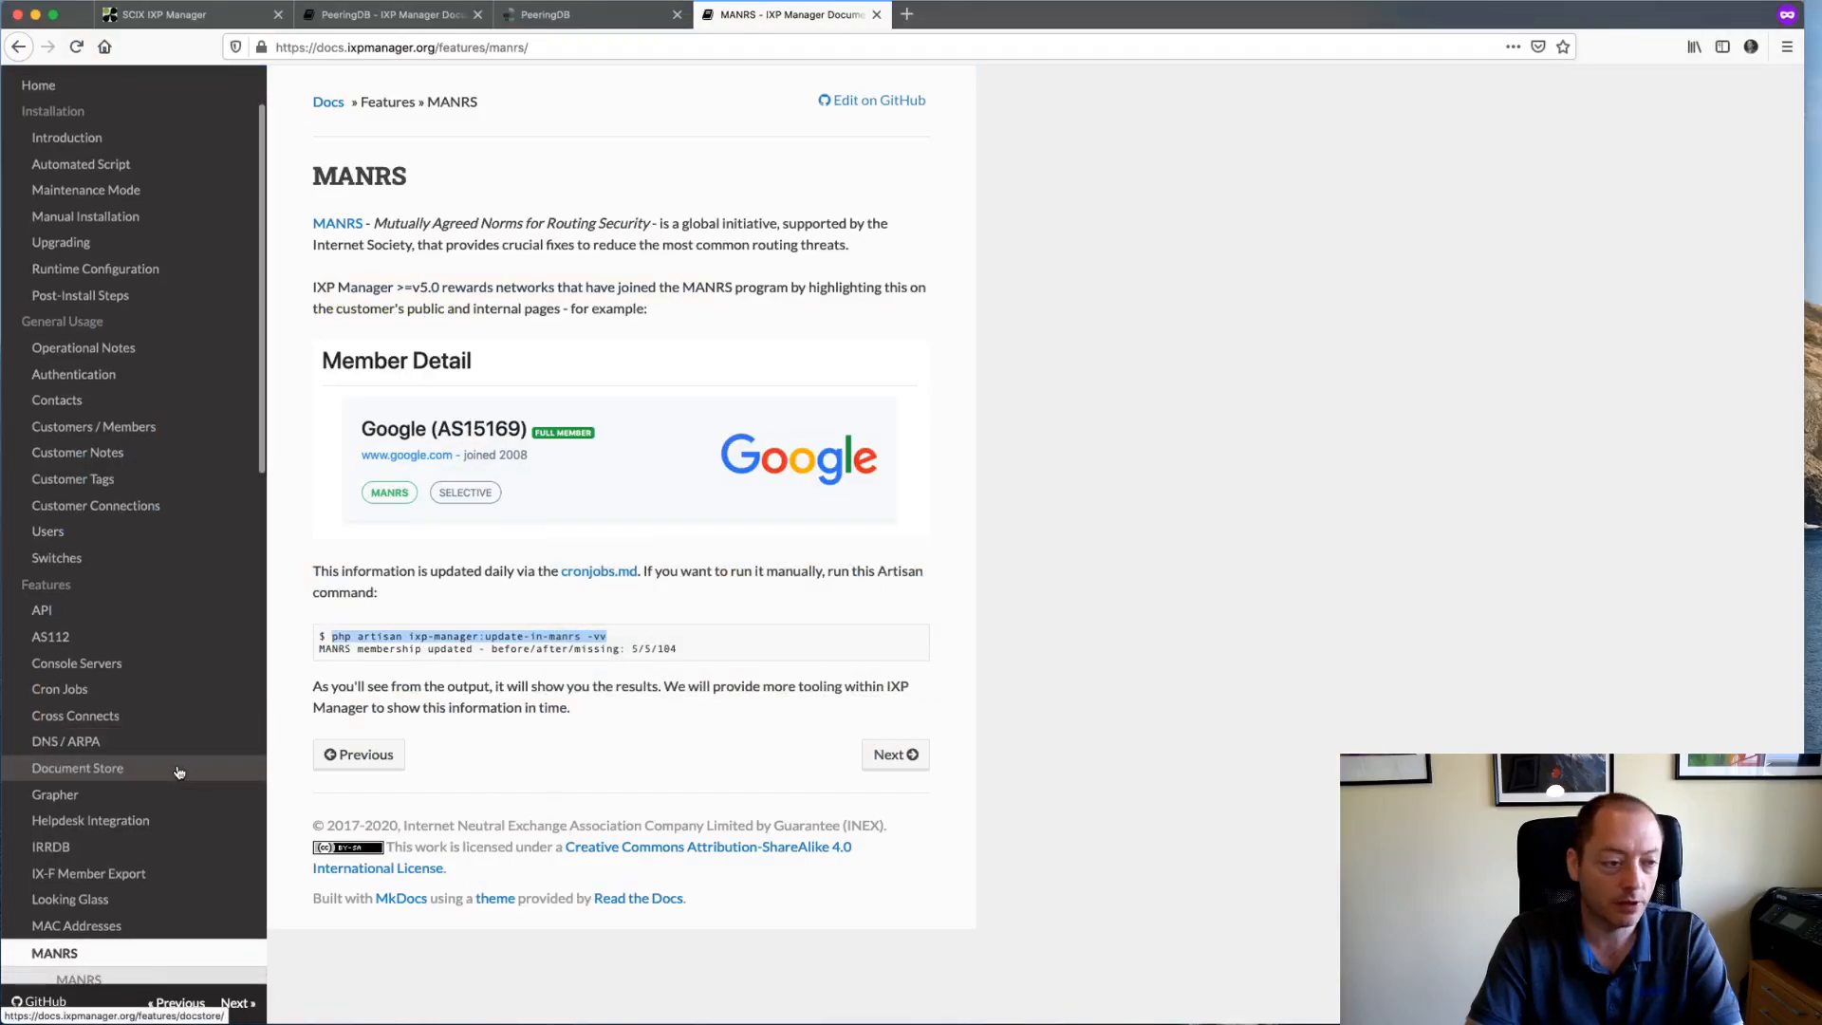
scroll(179, 772, "down", 5)
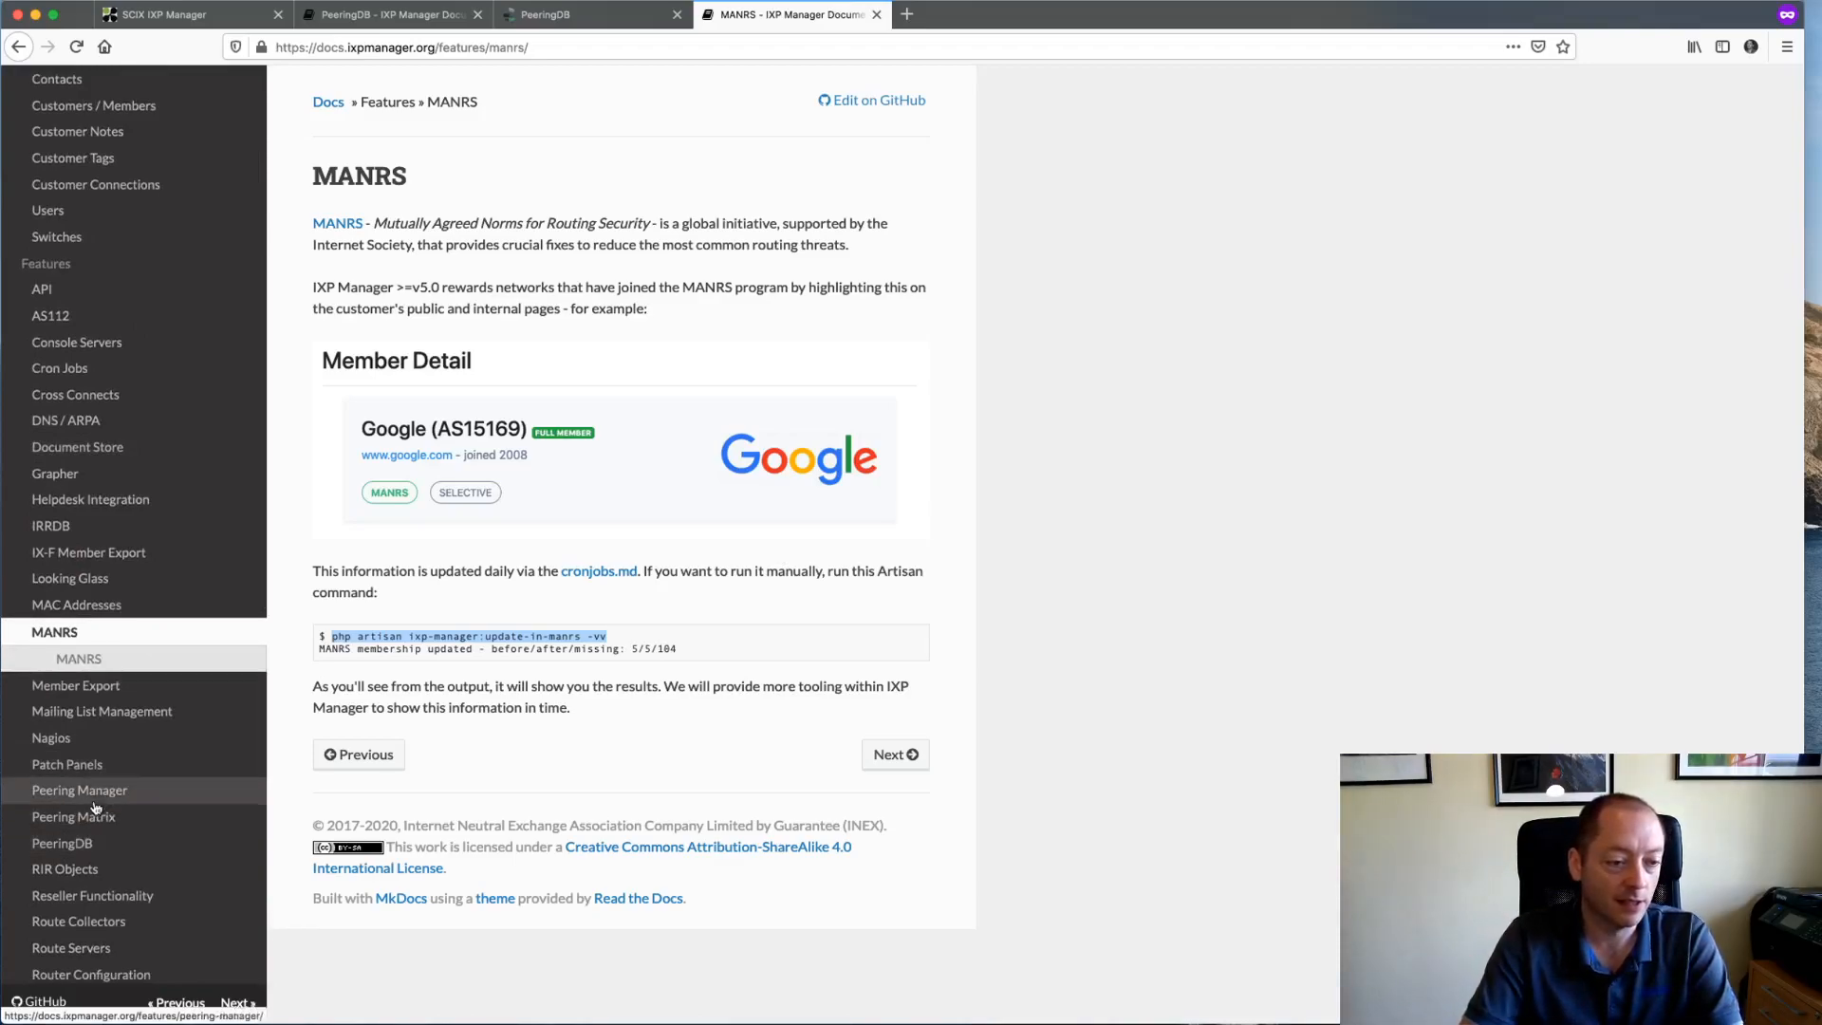
left_click(76, 843)
scroll(731, 558, "down", 8)
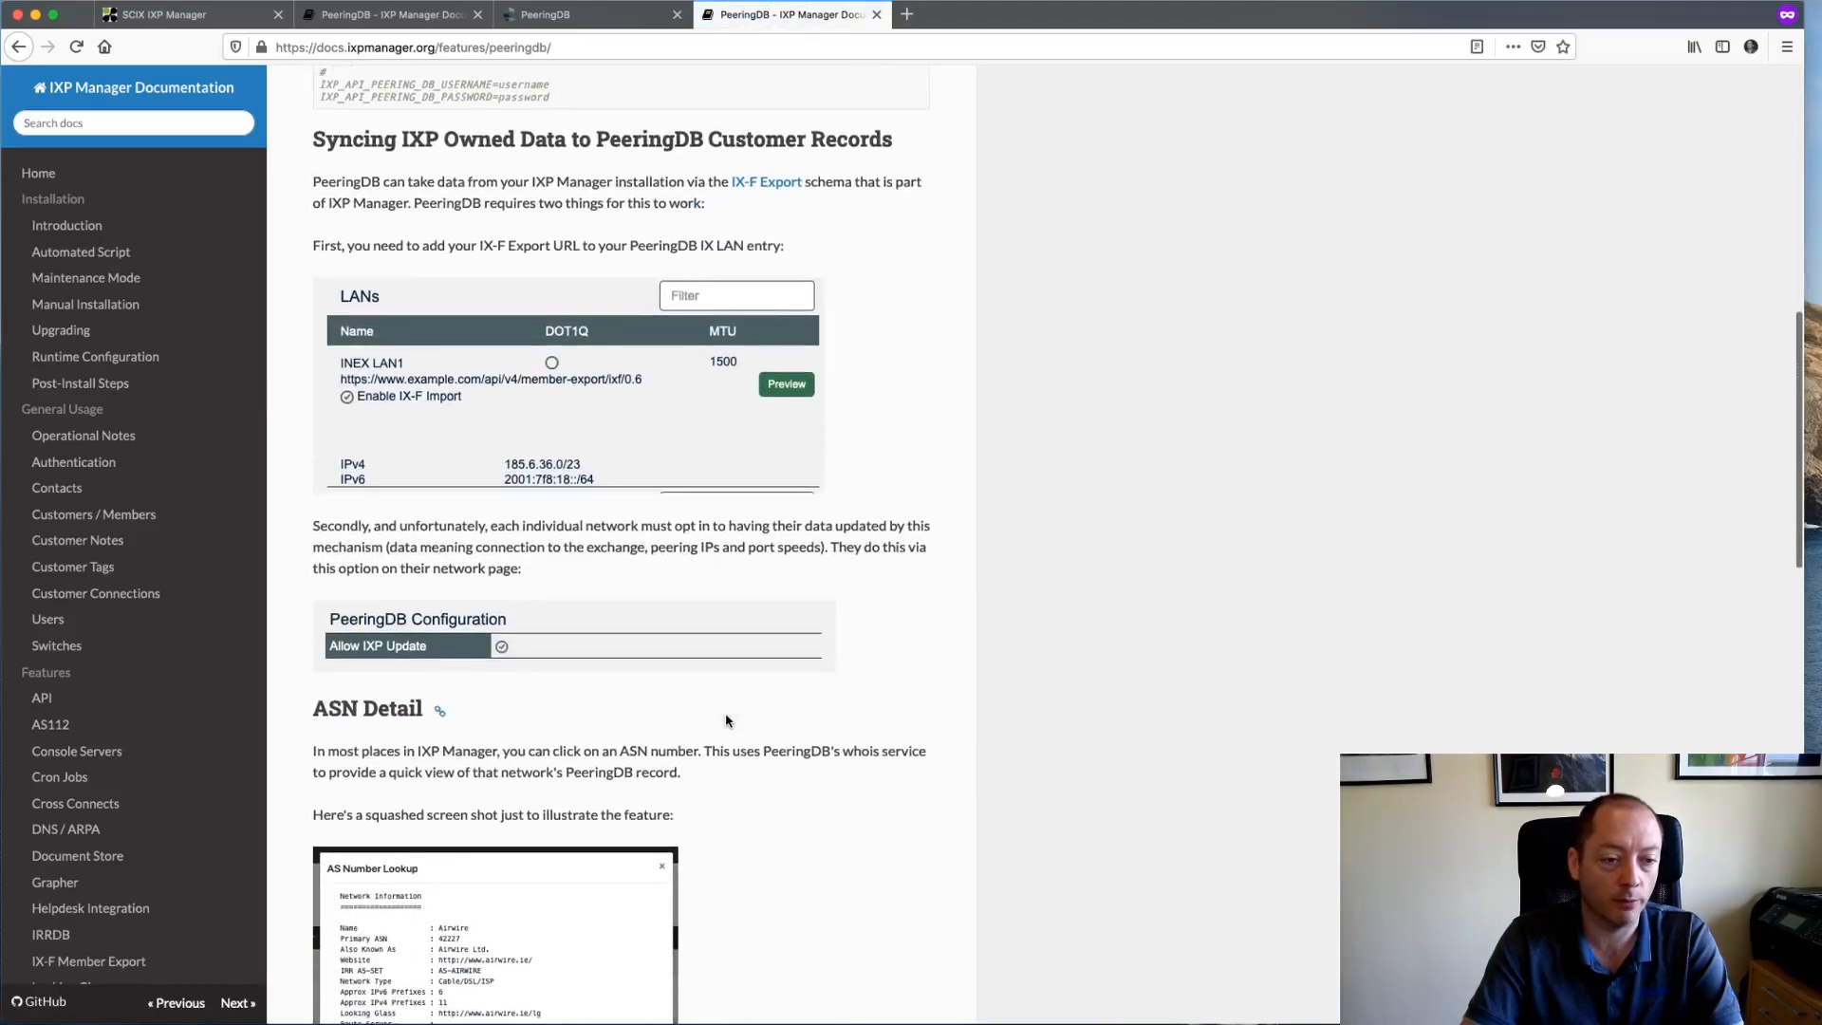
scroll(726, 720, "down", 12)
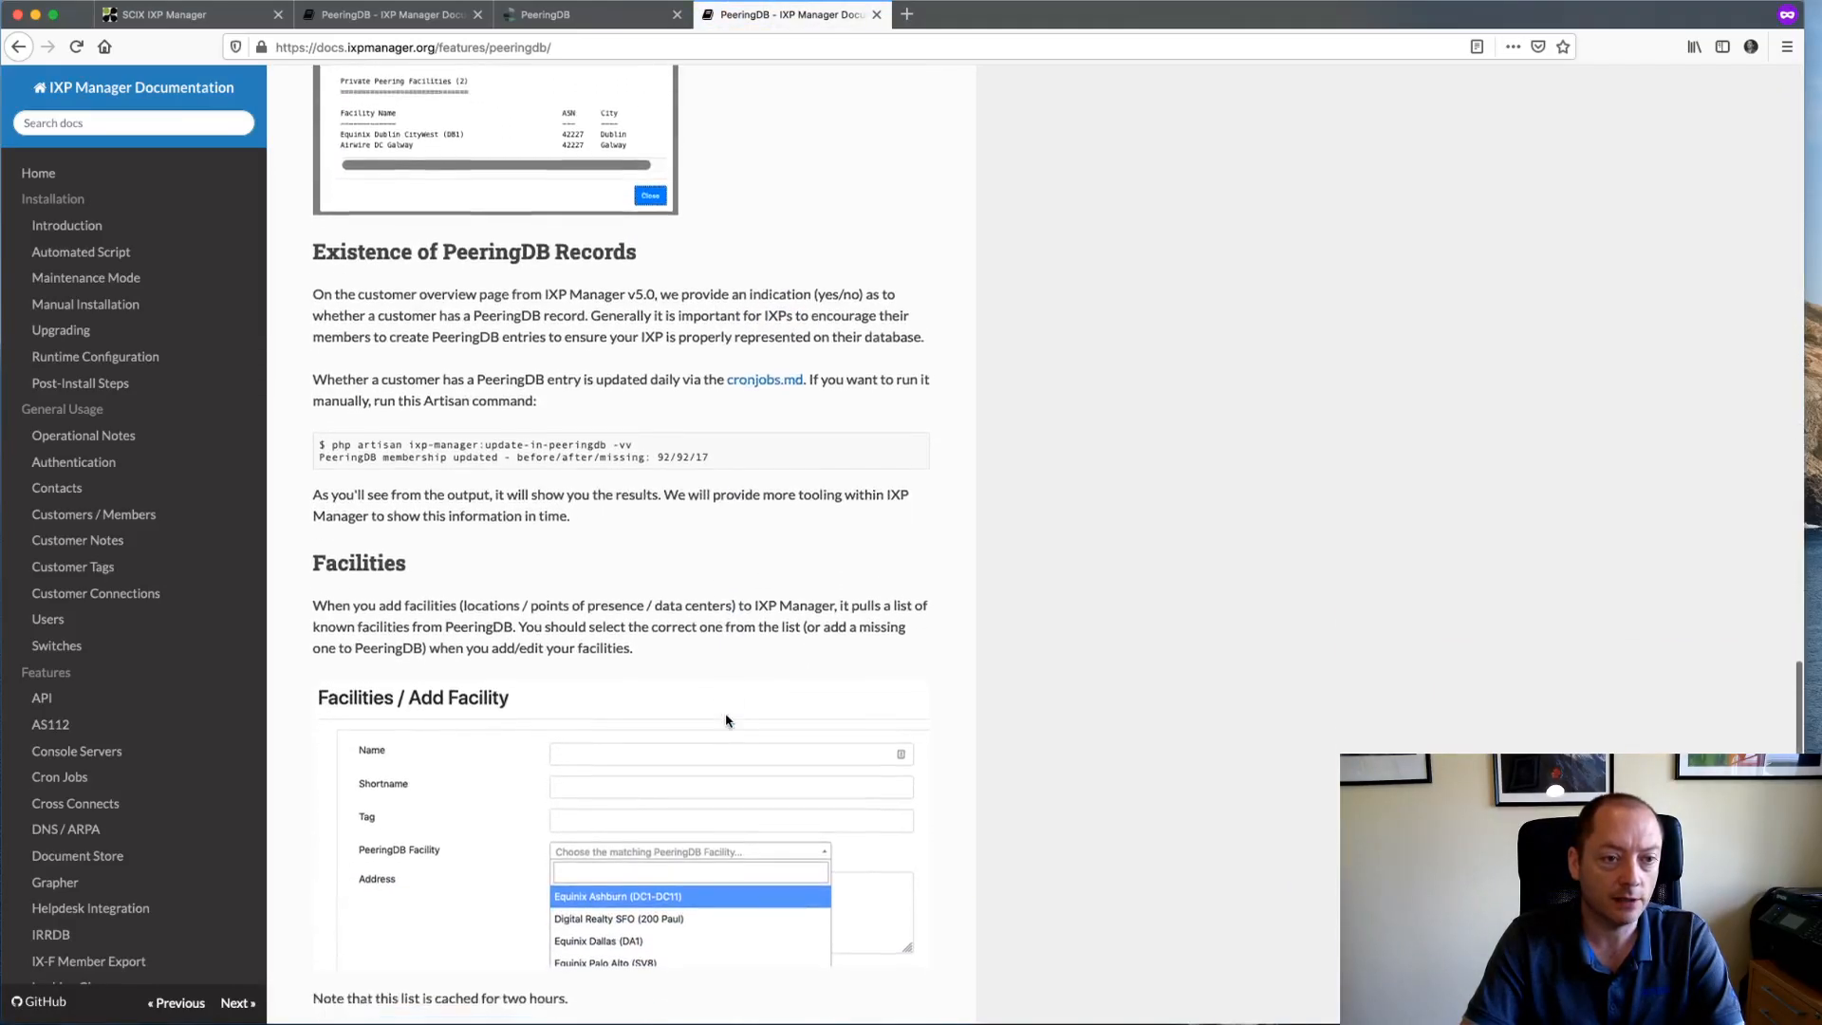
scroll(726, 720, "down", 2)
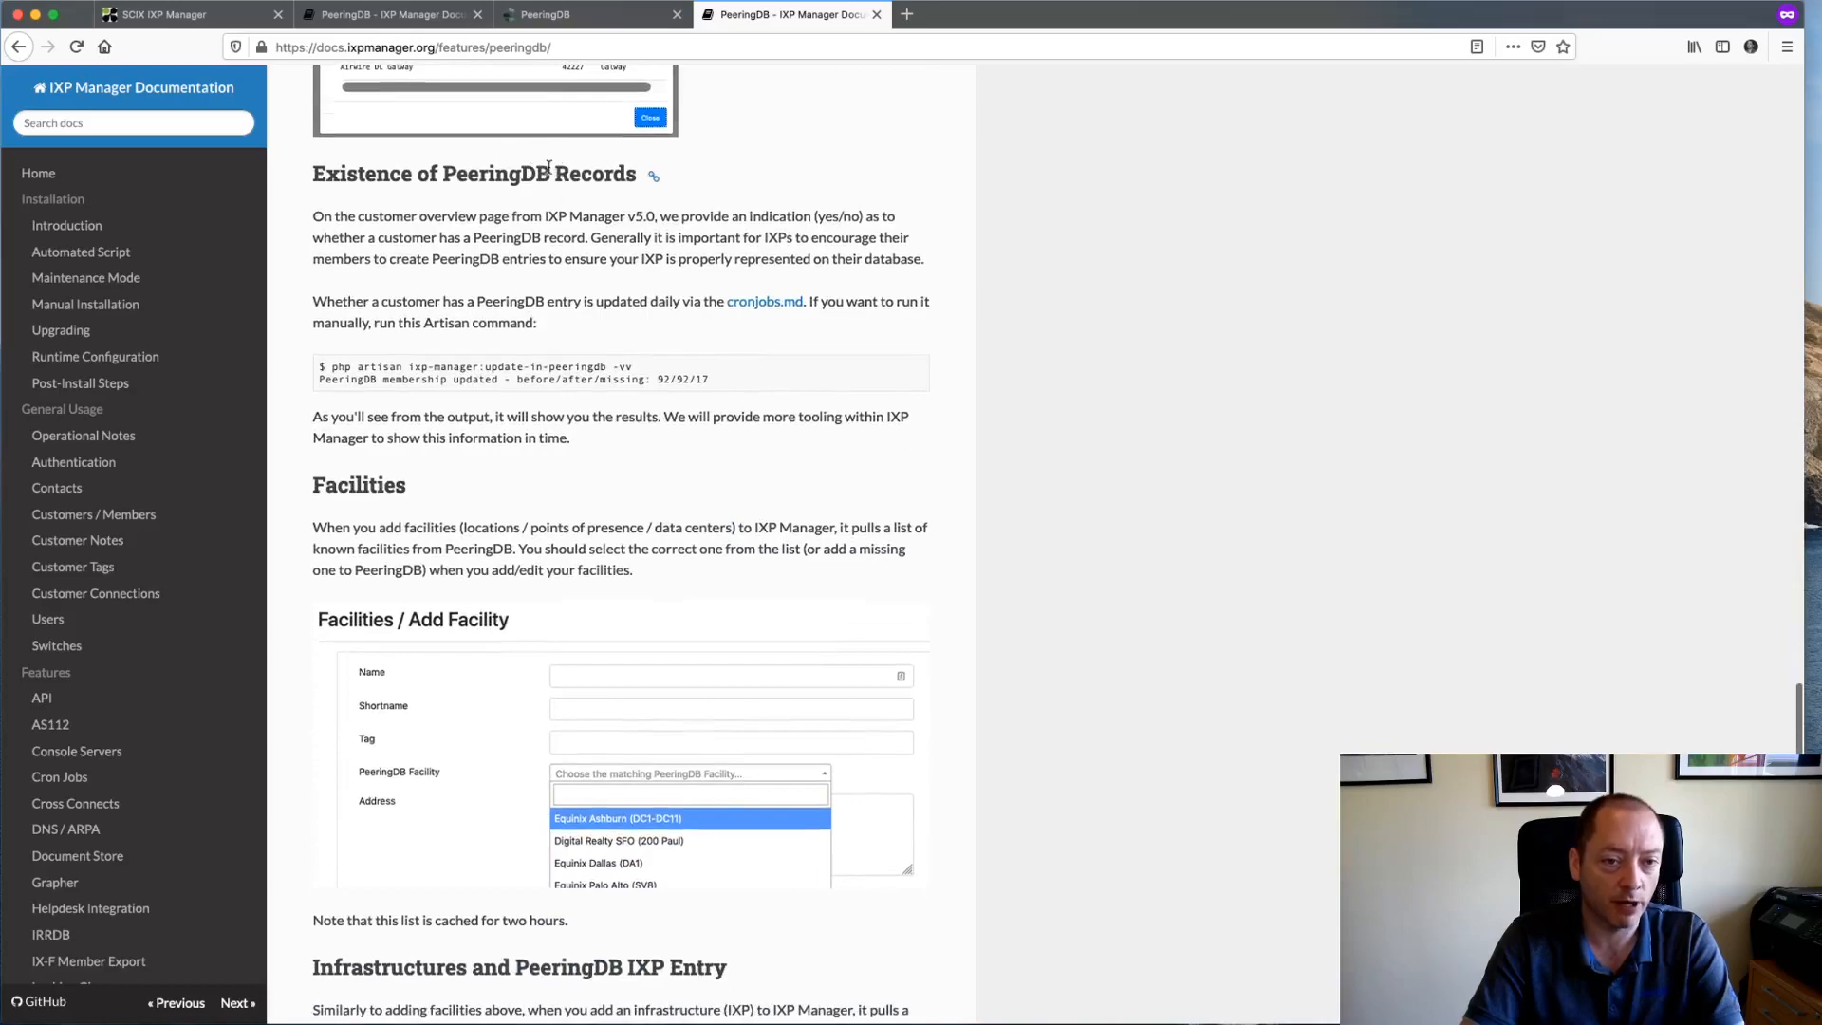
left_click_drag(332, 367, 650, 367)
key("super+c")
key("super+Tab")
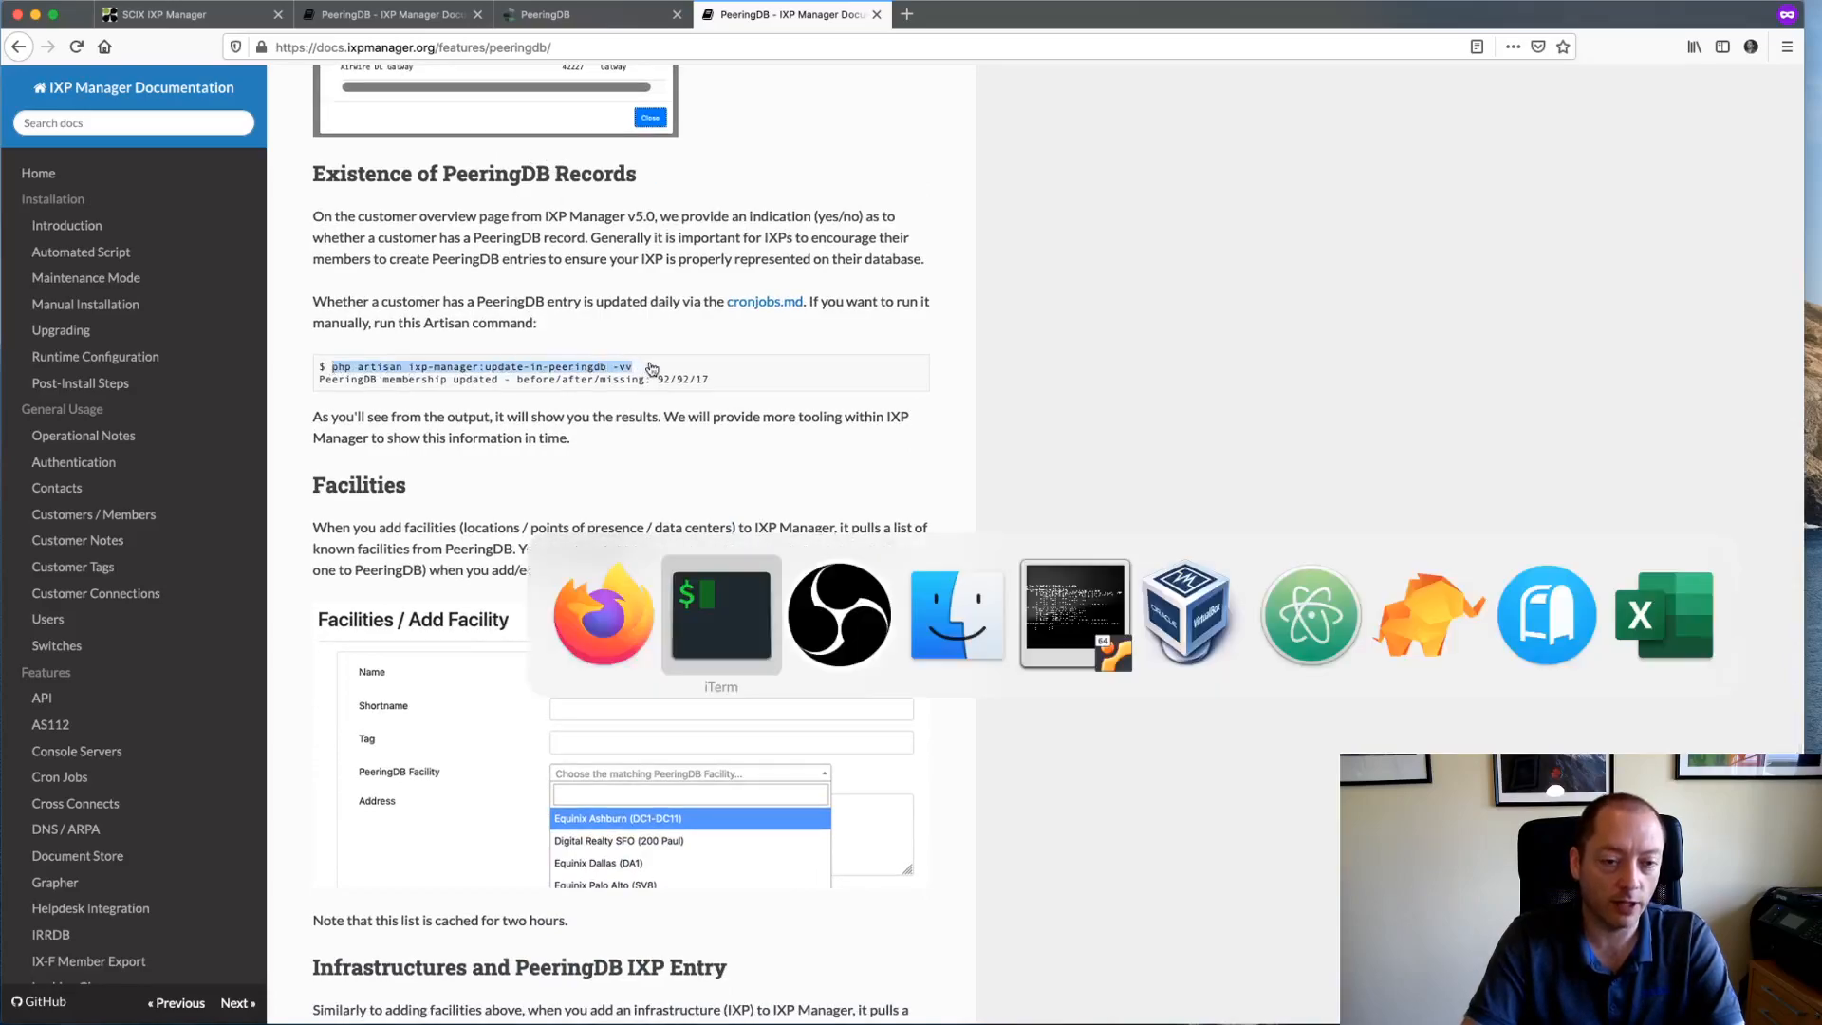
- Run the pasted update-in-peeringdb -vv command in iTerm, which reports before/after/missing 0/1/1, then return to the browser
key("super+v")
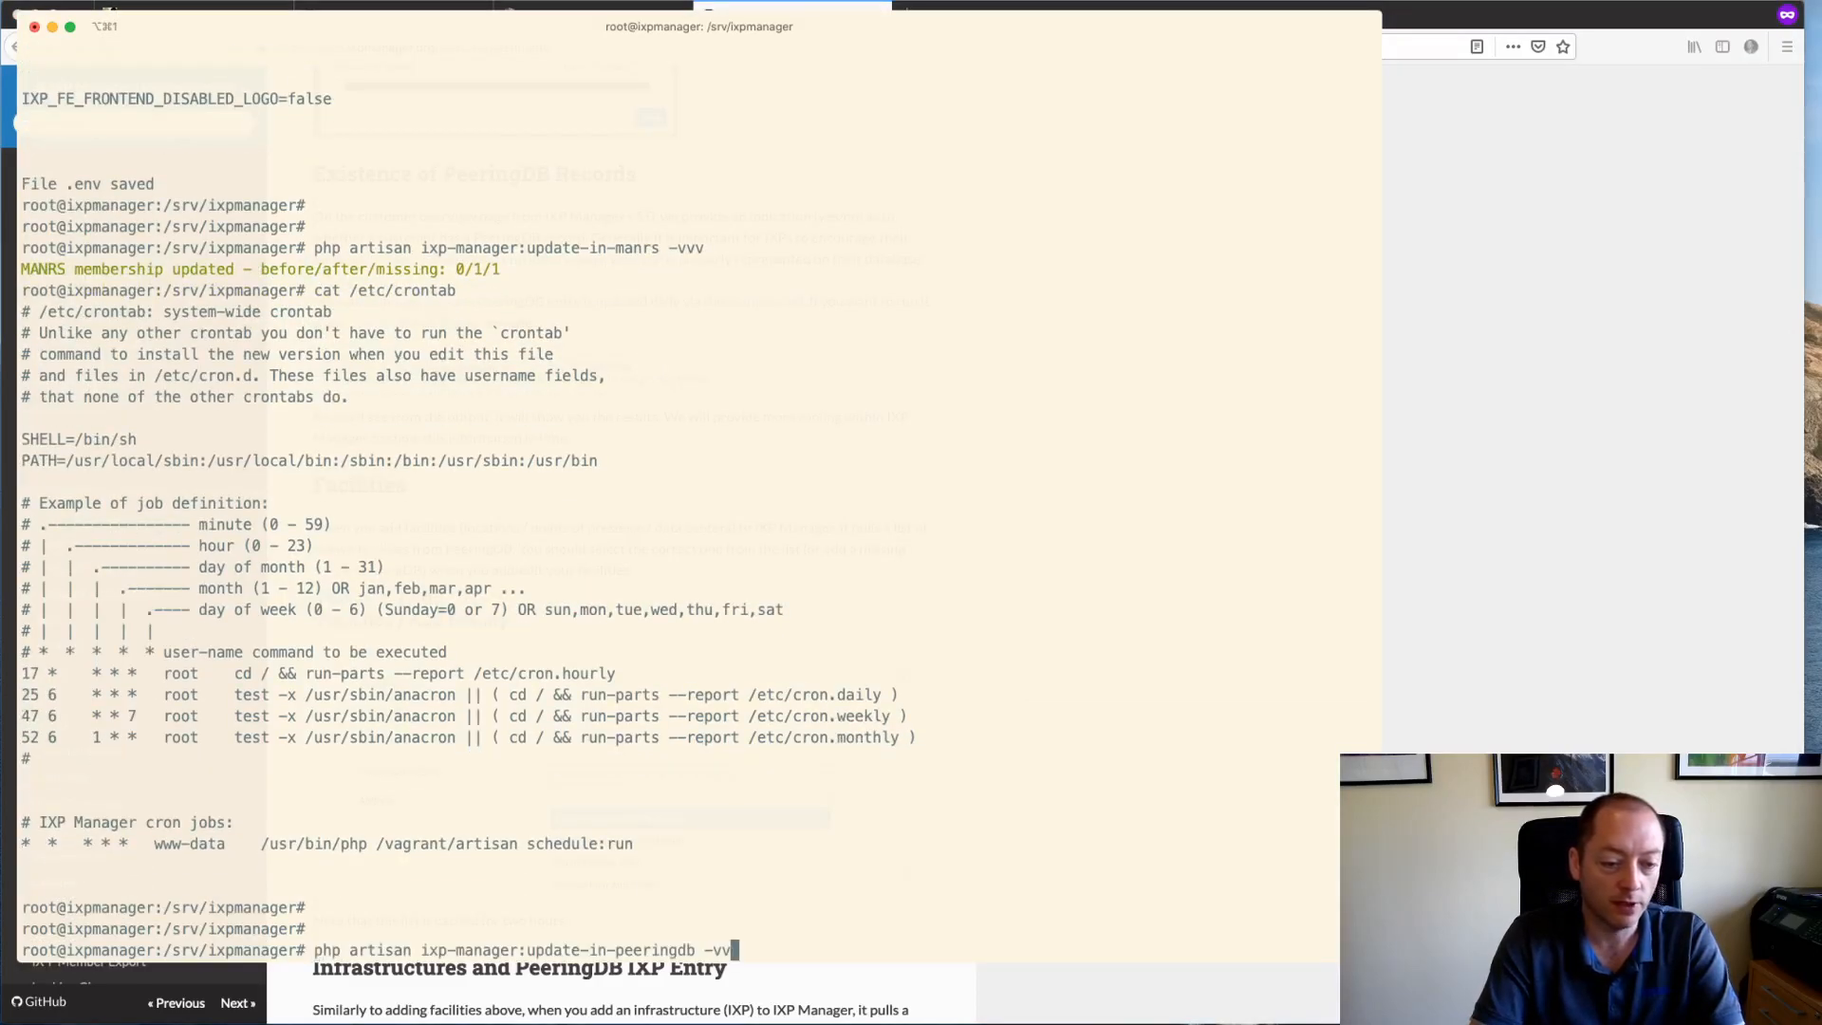
key("Return")
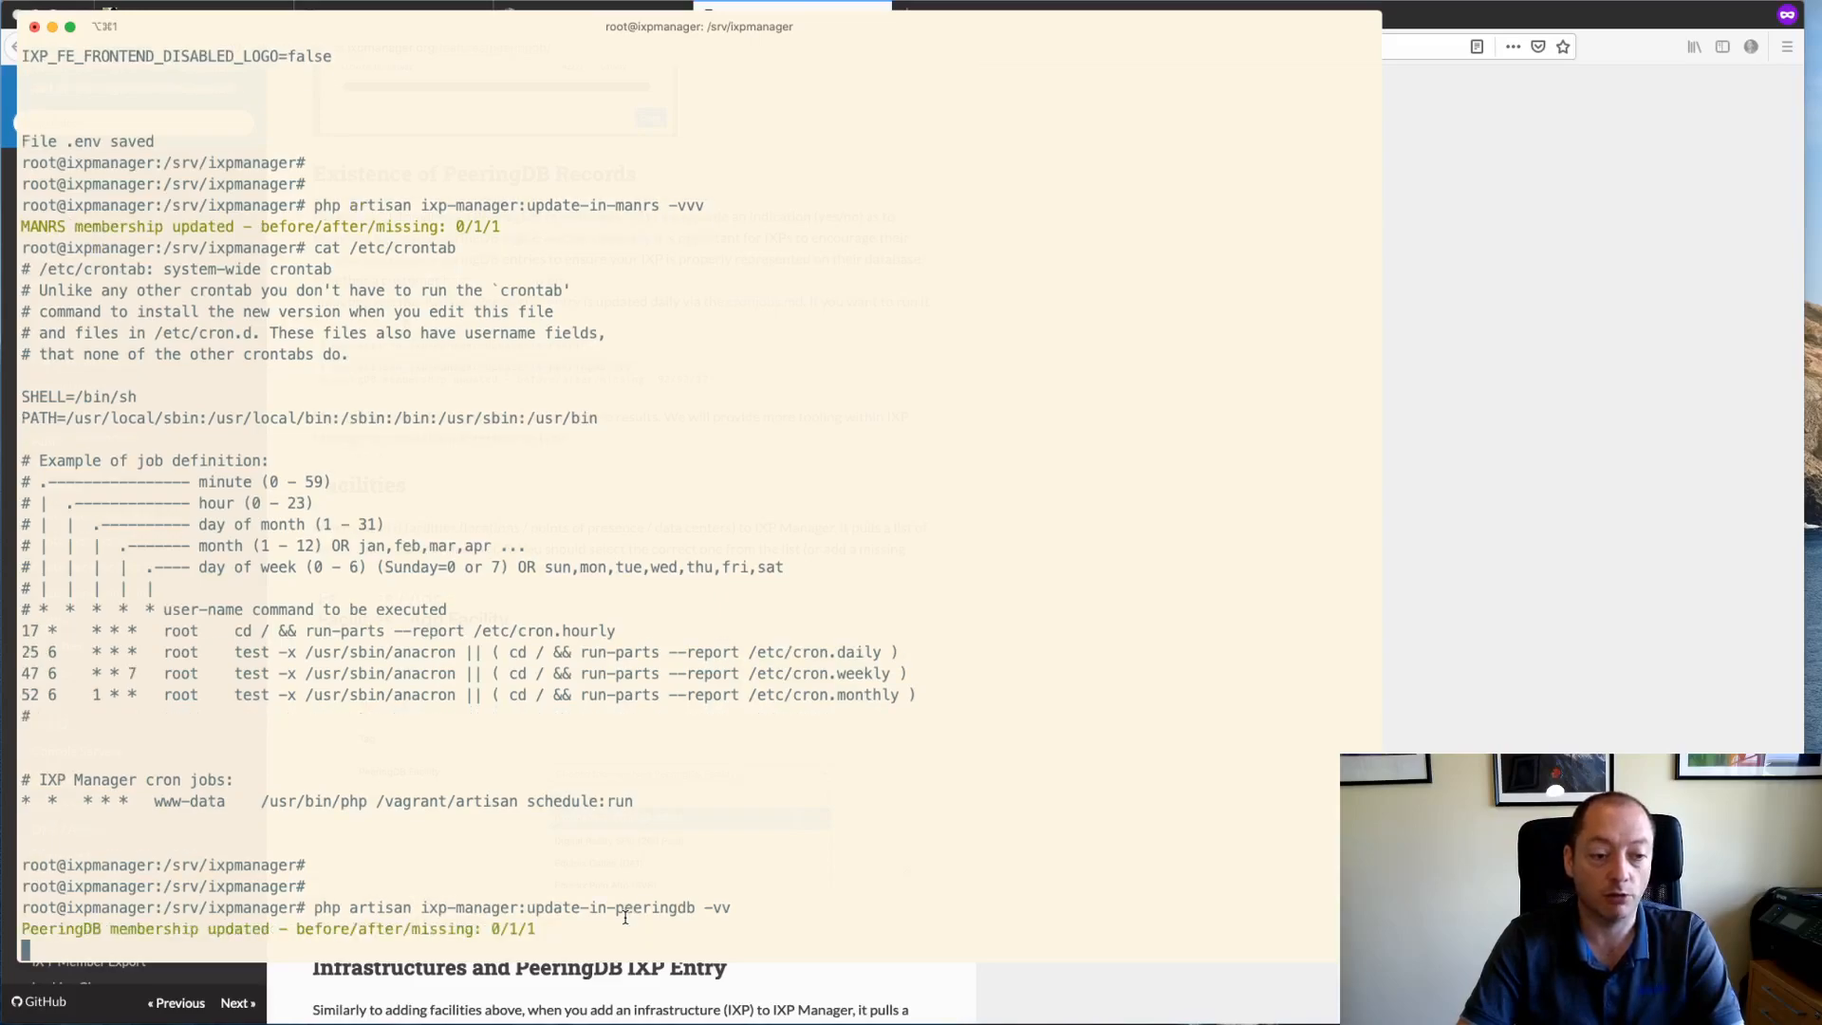
key("super+Tab")
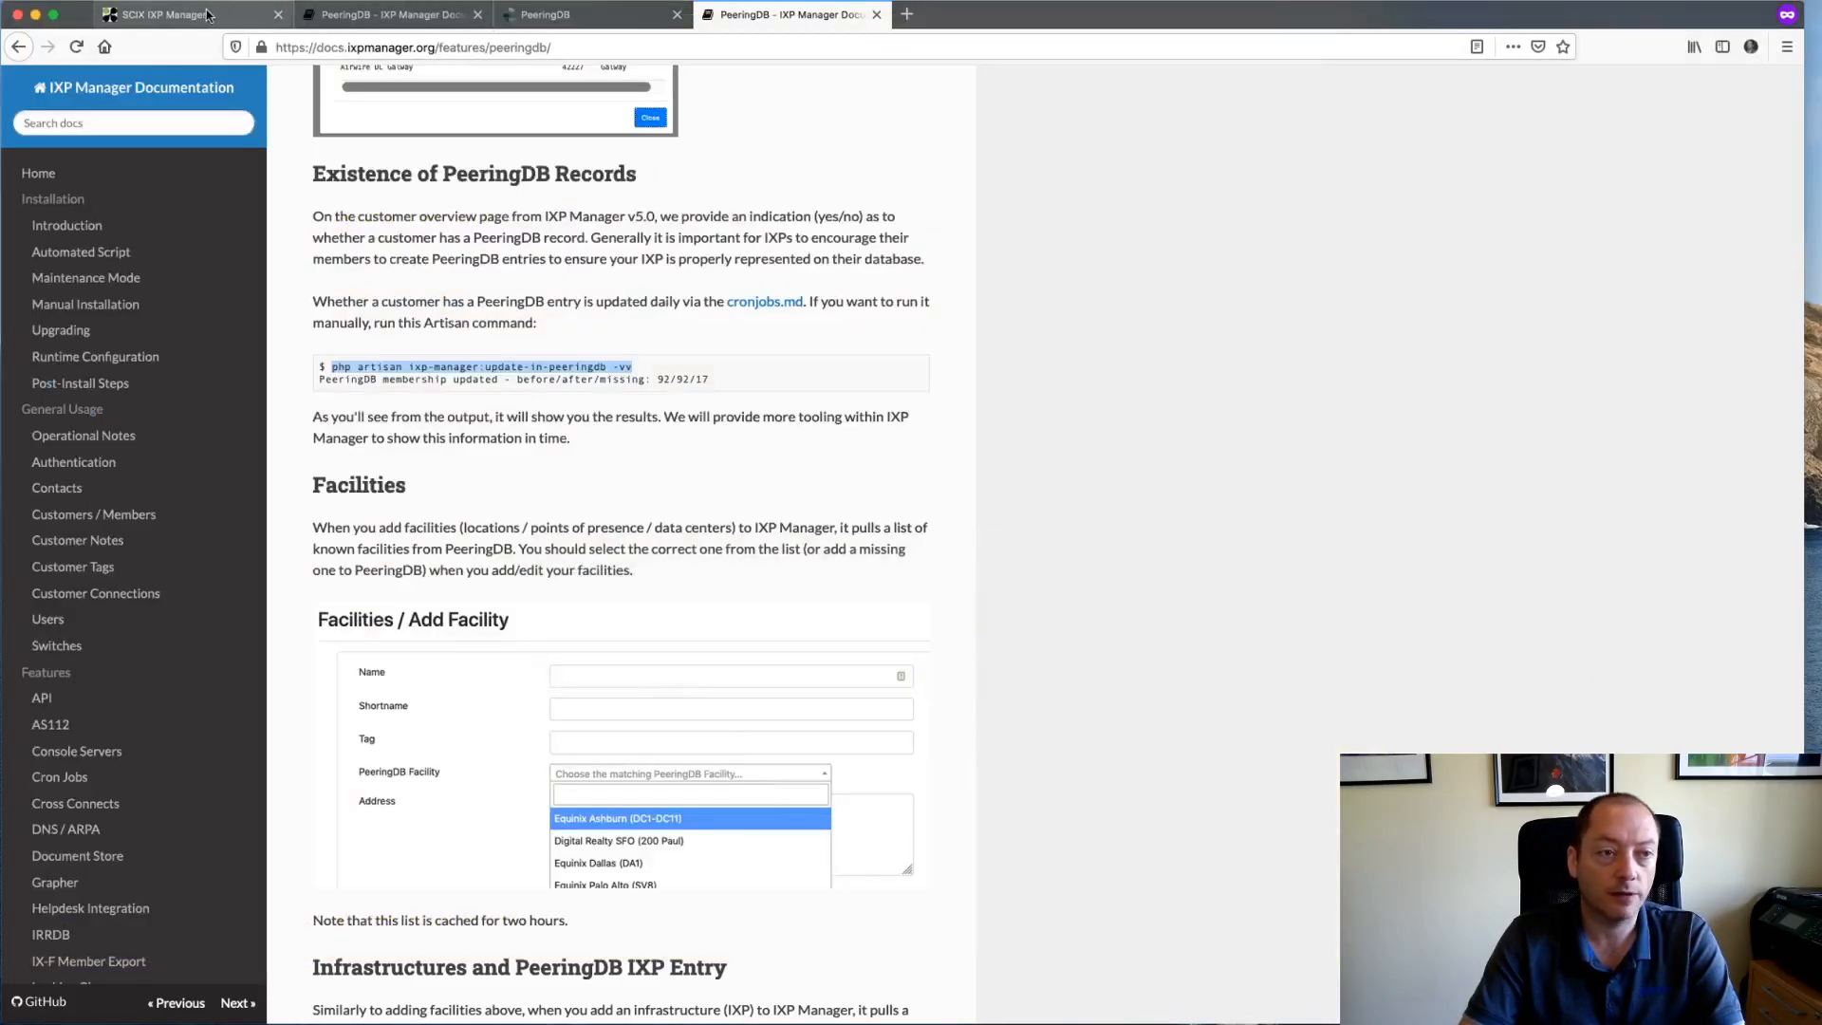
- Reload Facebook's member overview so PeeringDB shows Yes, and briefly check its PeeringDB record
left_click(208, 15)
left_click(76, 47)
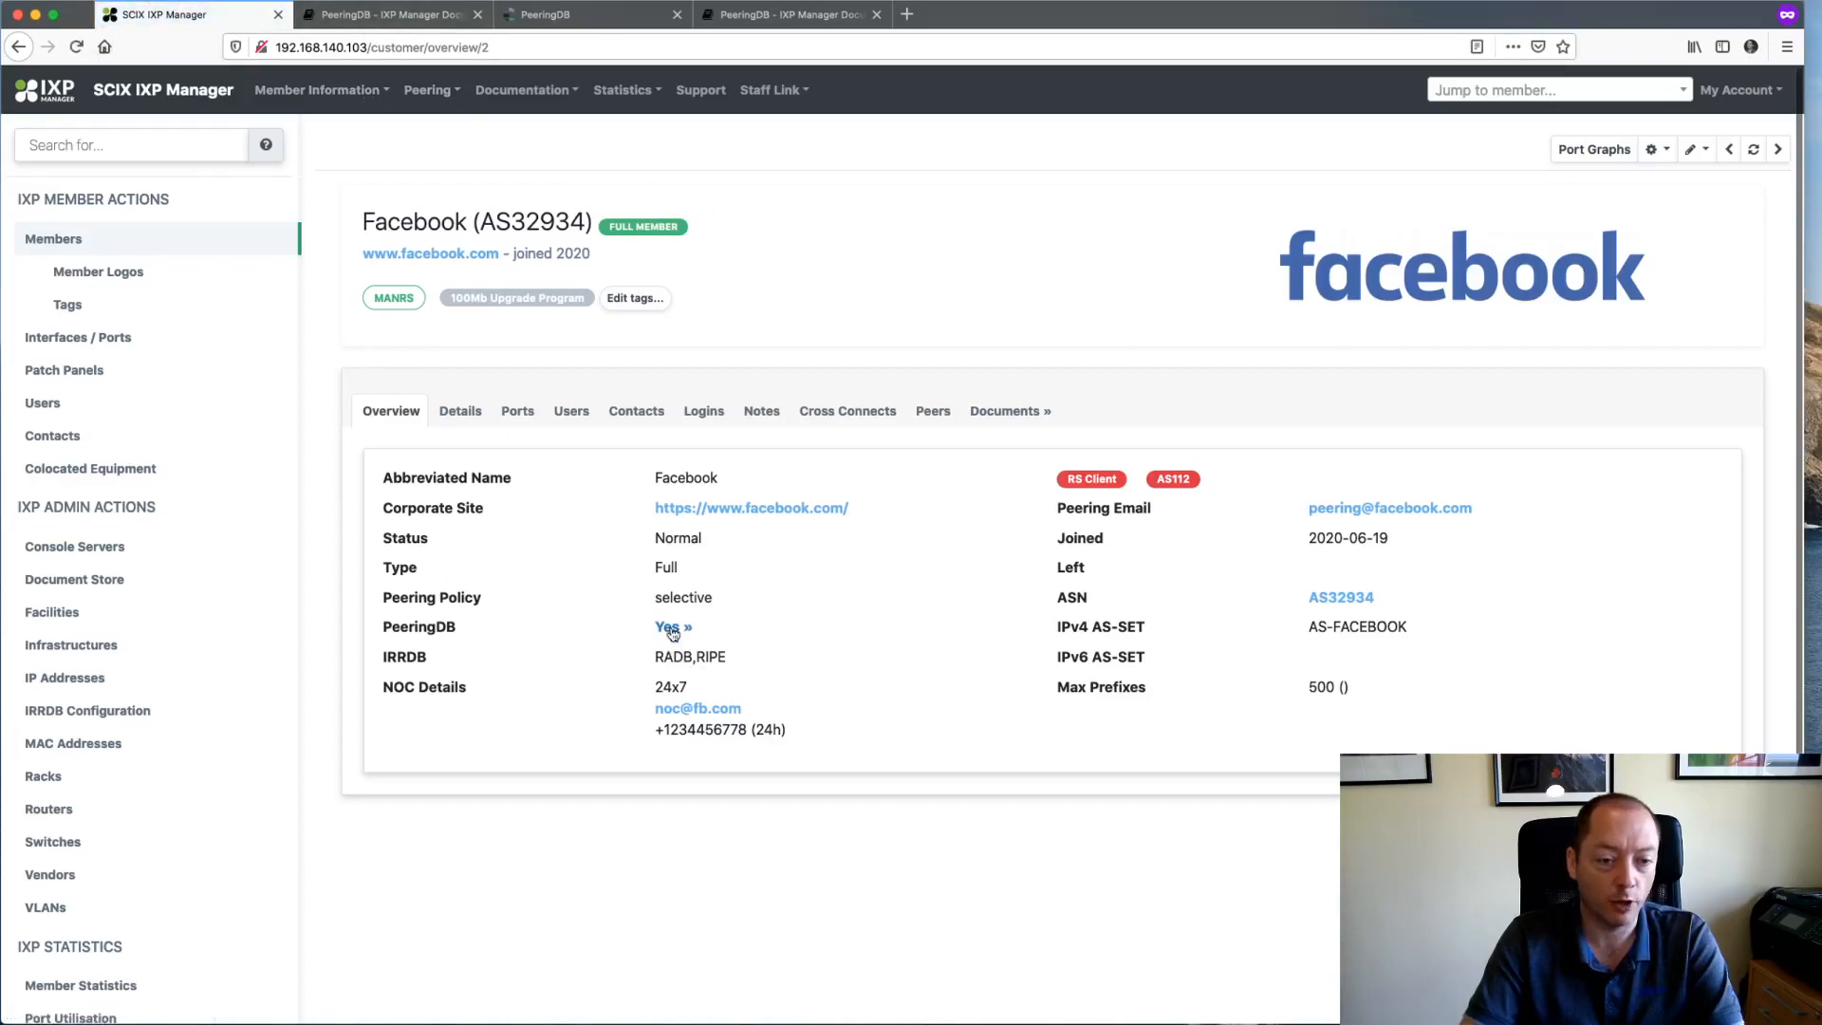
left_click(666, 629)
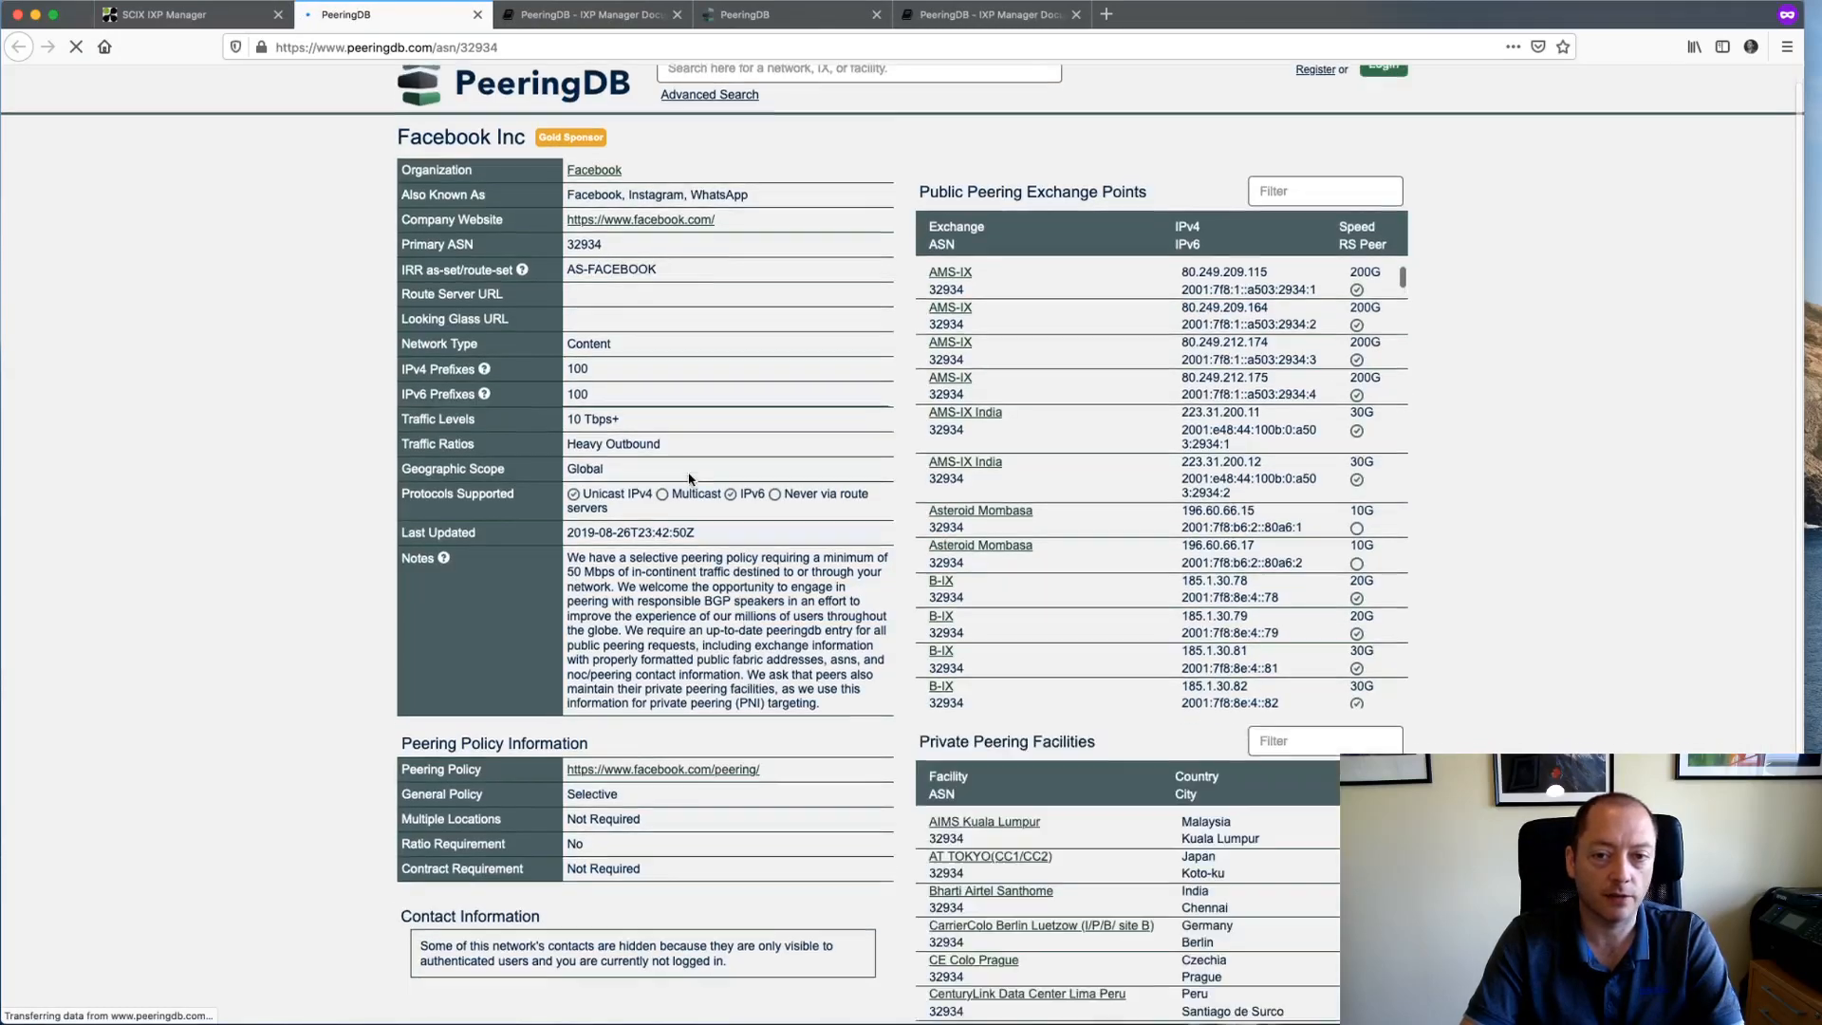
key("super+w")
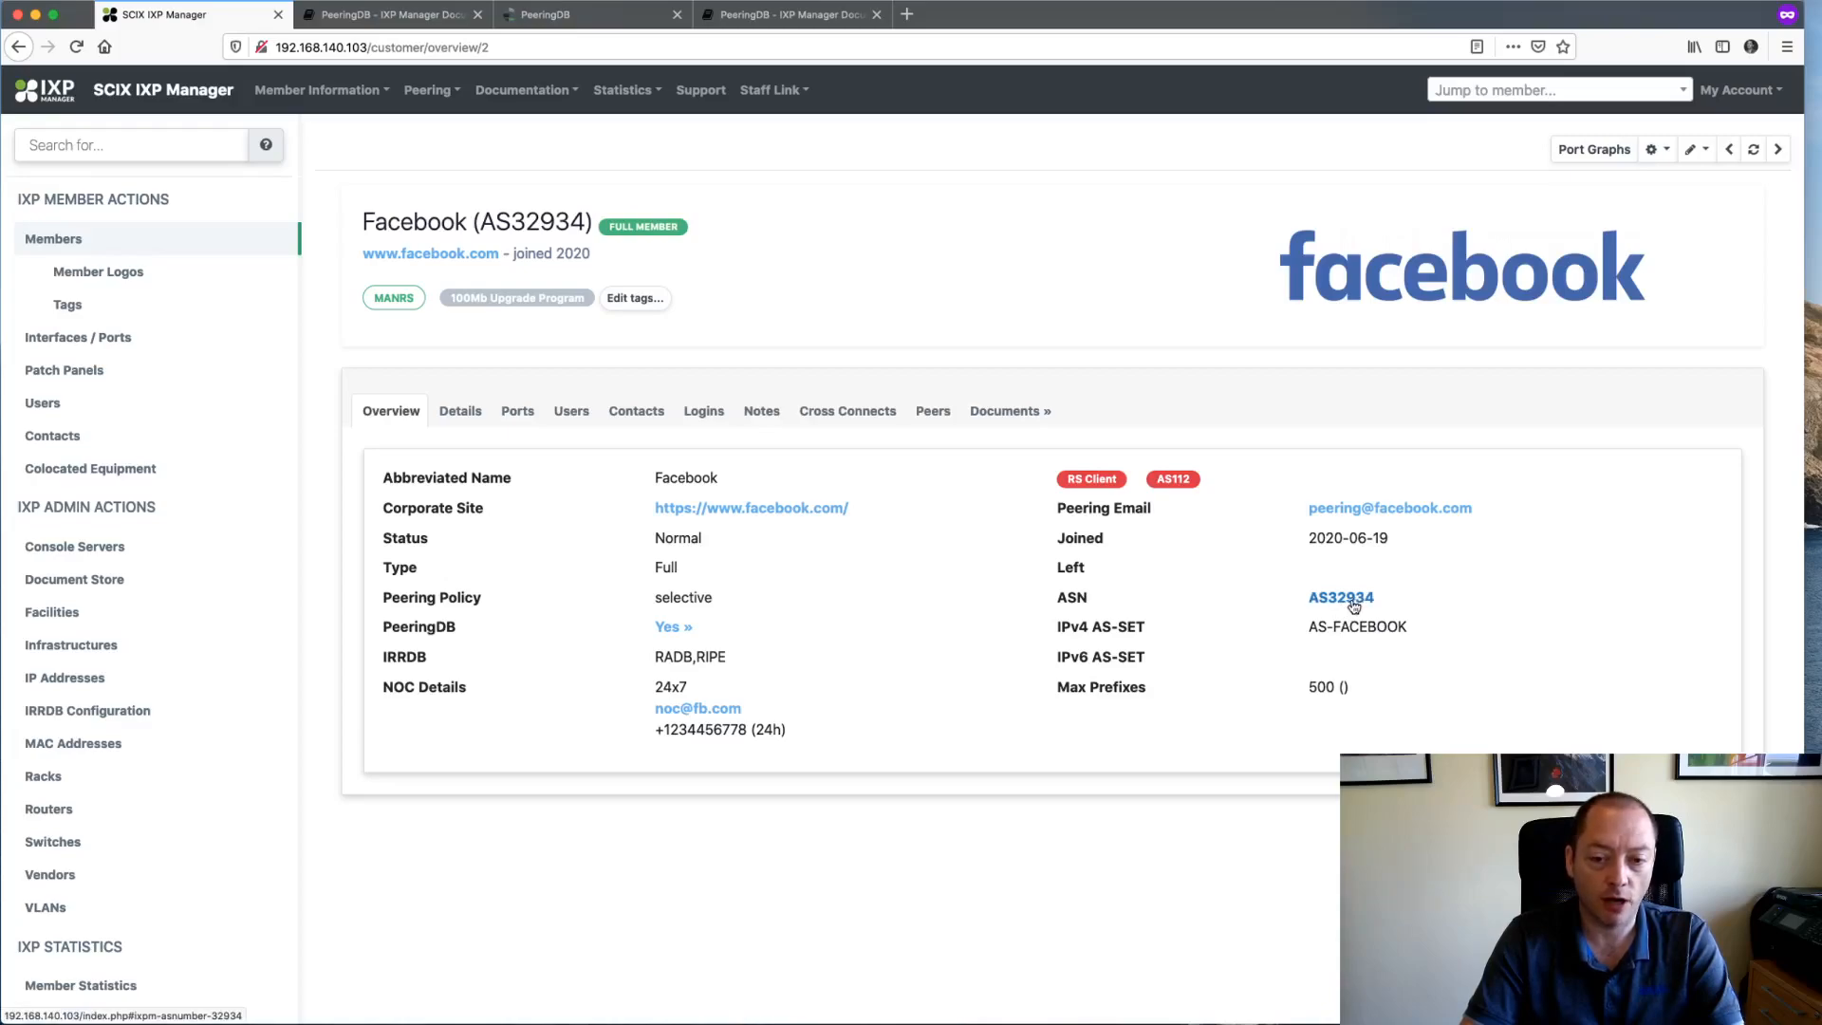
- View the AS32934 lookup details, scroll through them, and close the lookup
left_click(1345, 607)
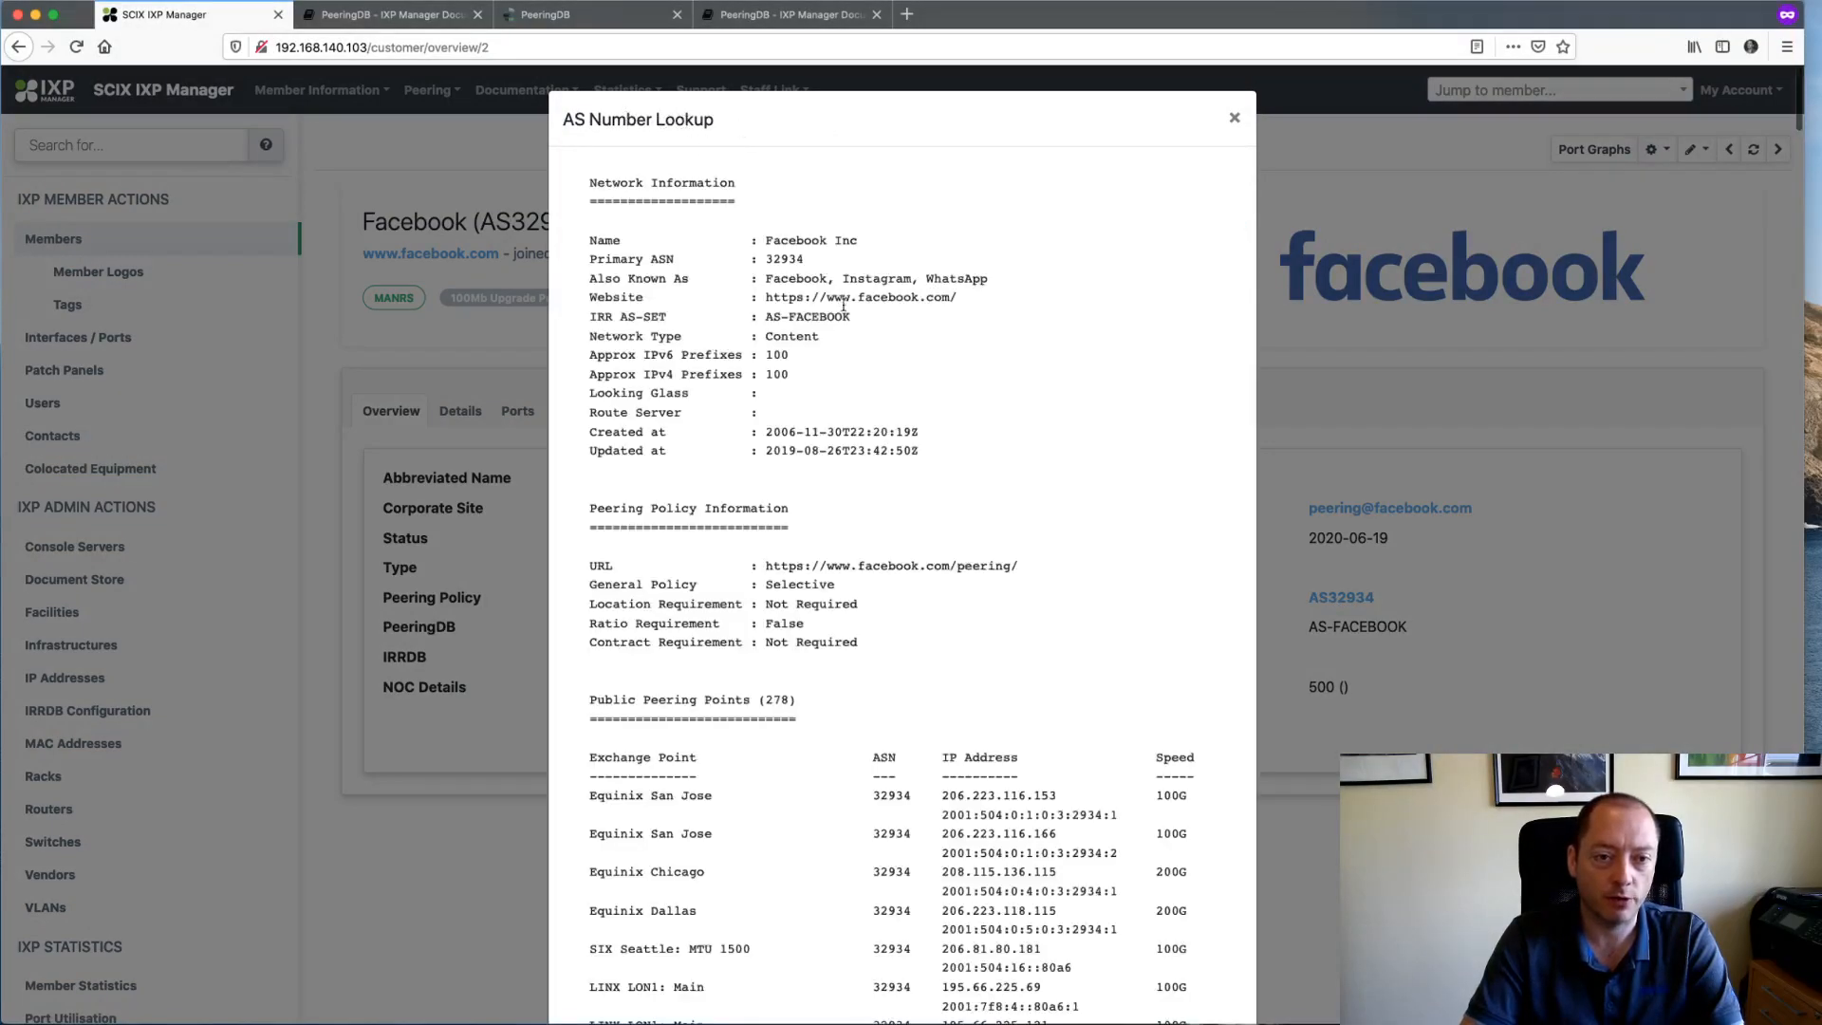
scroll(893, 470, "down", 10)
scroll(893, 470, "down", 15)
scroll(893, 468, "down", 20)
scroll(893, 470, "up", 20)
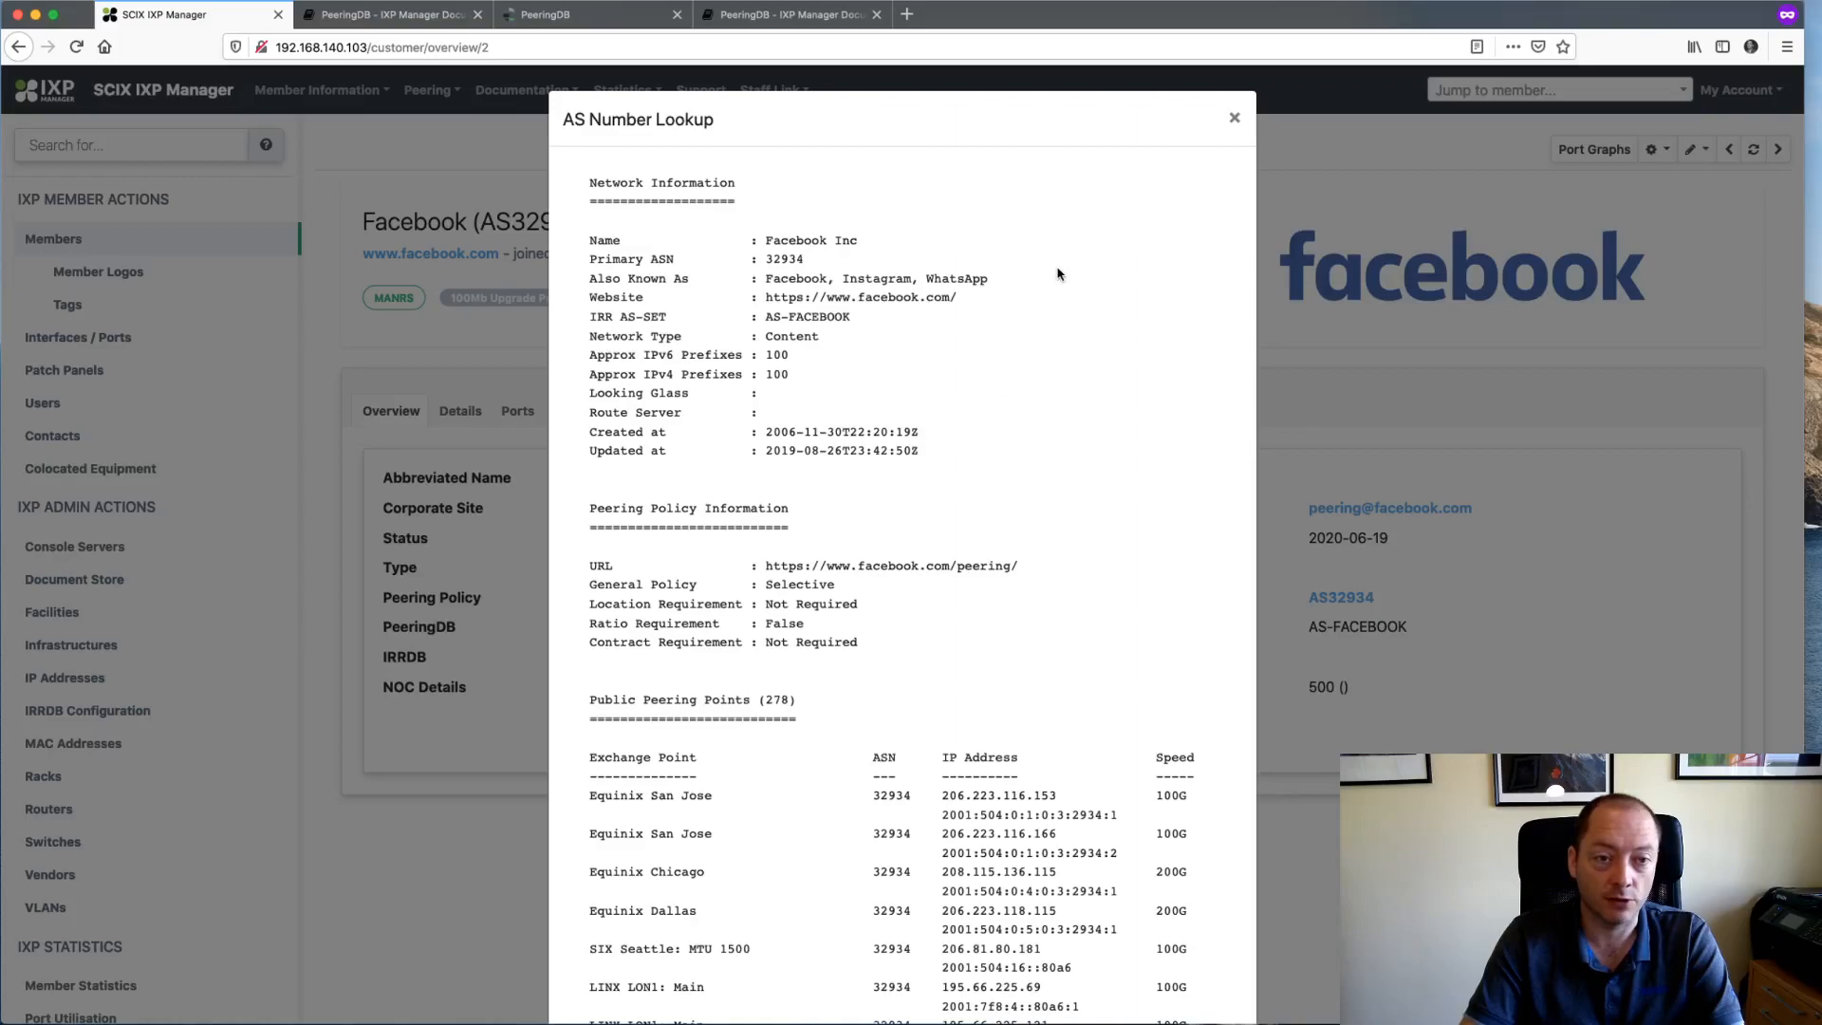
left_click(1234, 119)
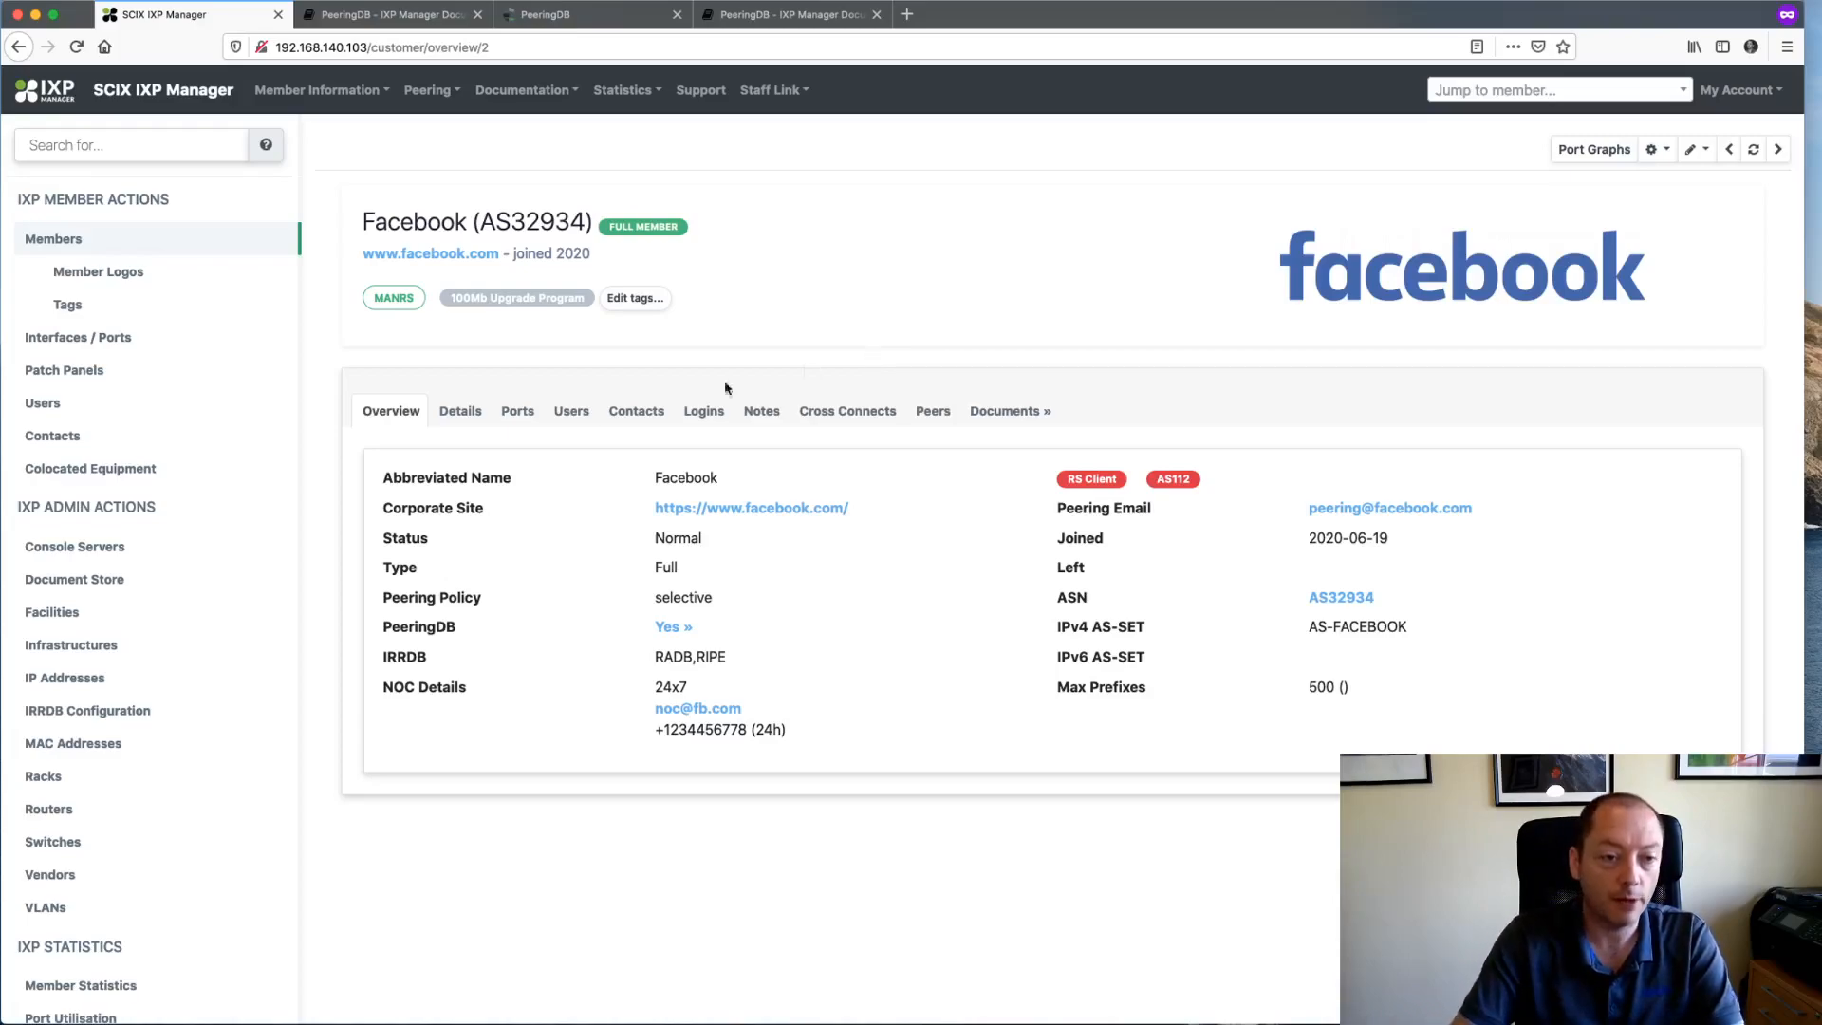
- Review Facebook's Details, Ports and Users tabs, where the users list is still empty
left_click(450, 411)
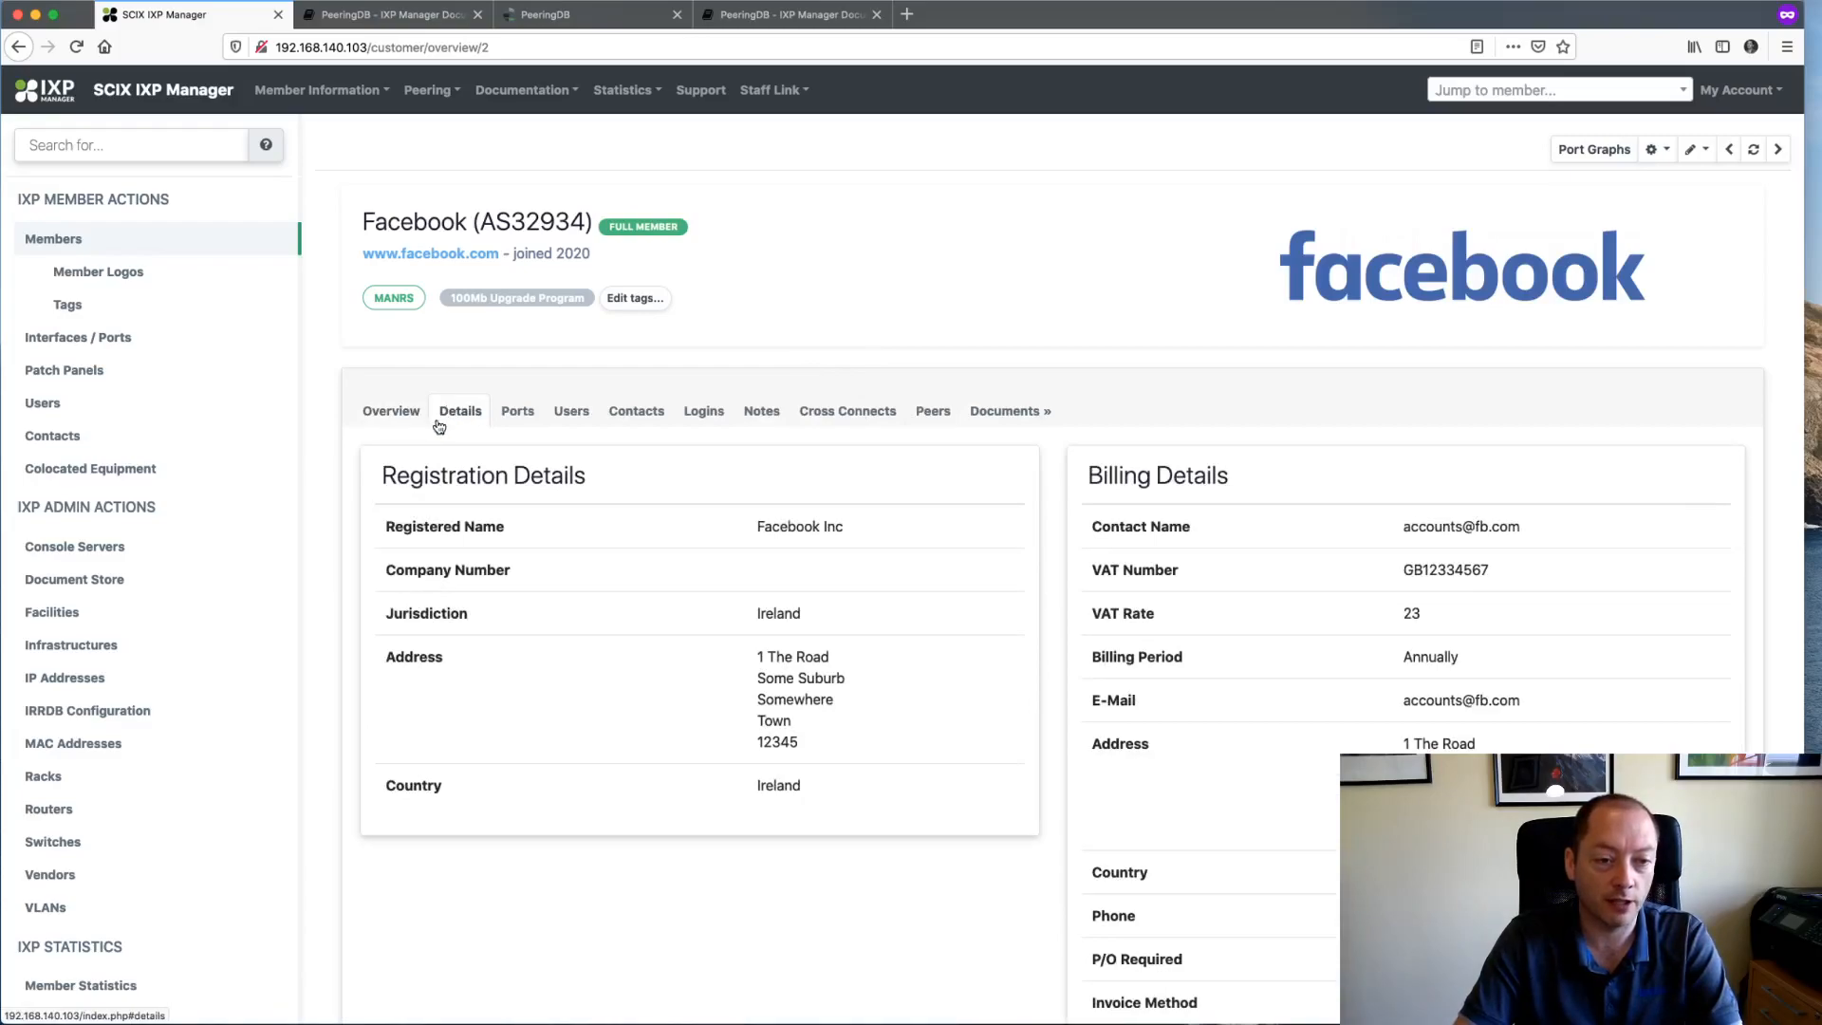
left_click(519, 416)
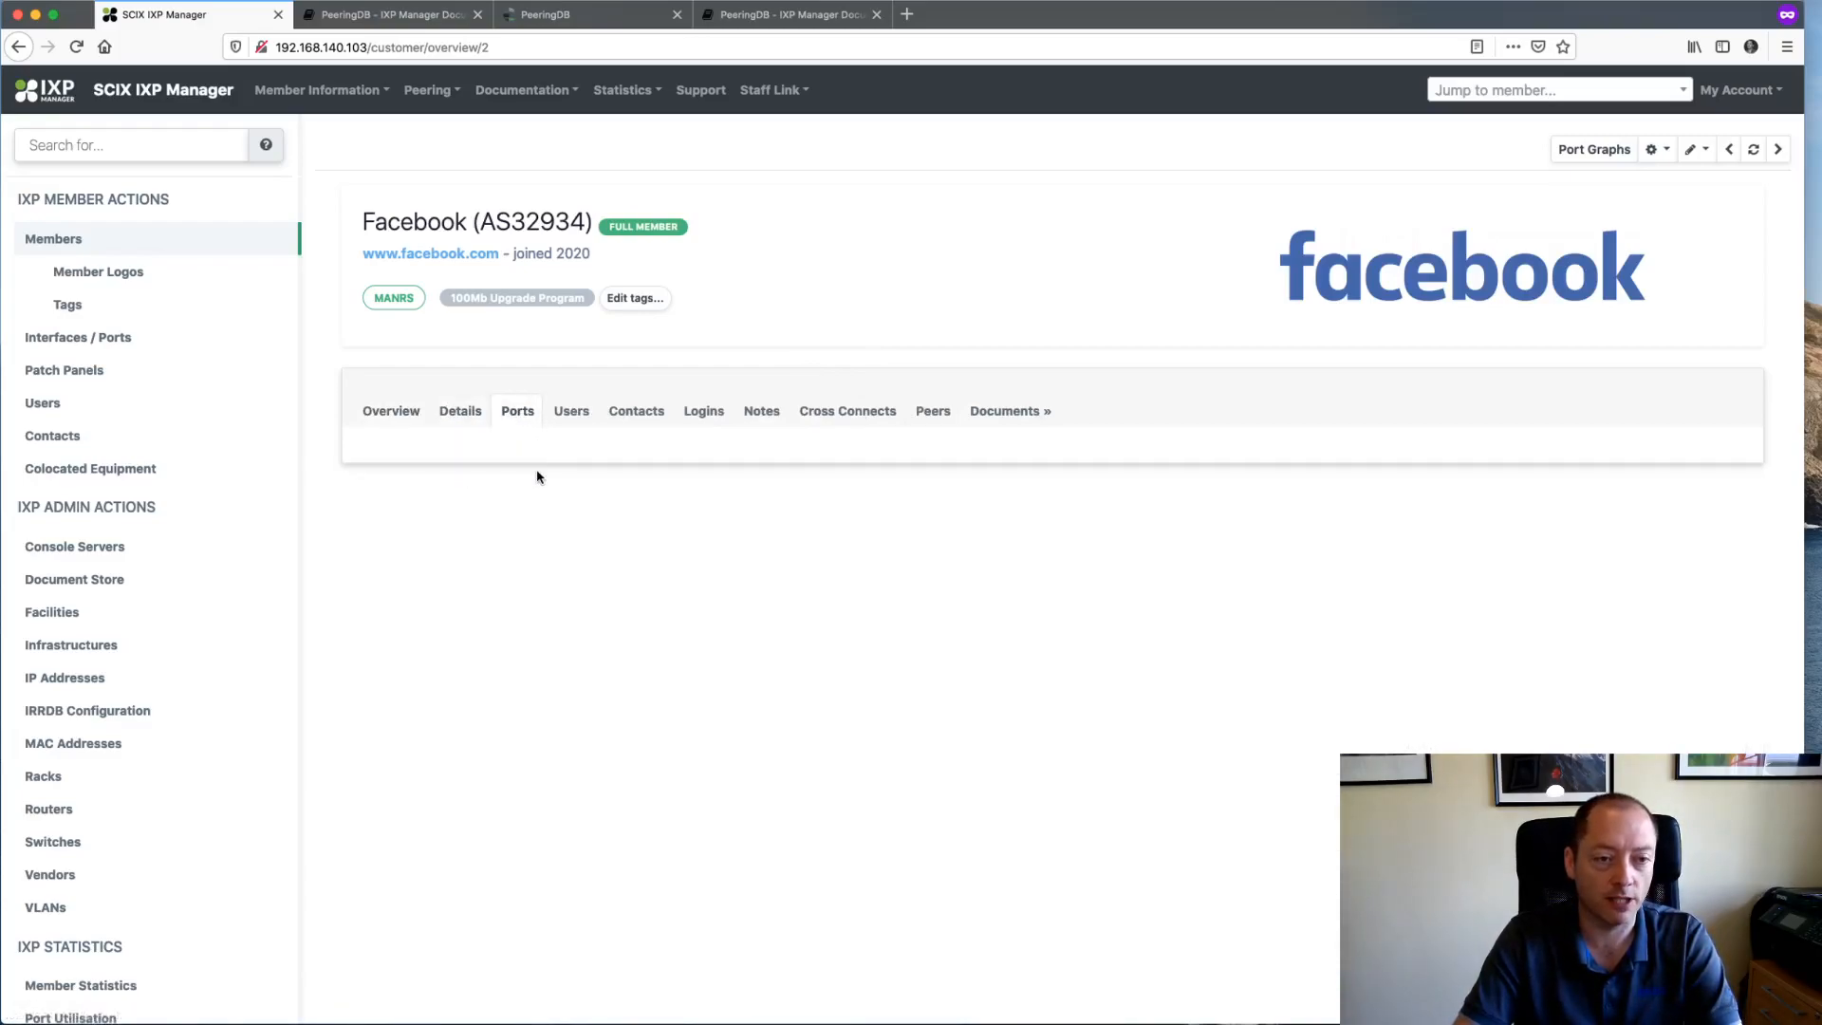
left_click(575, 416)
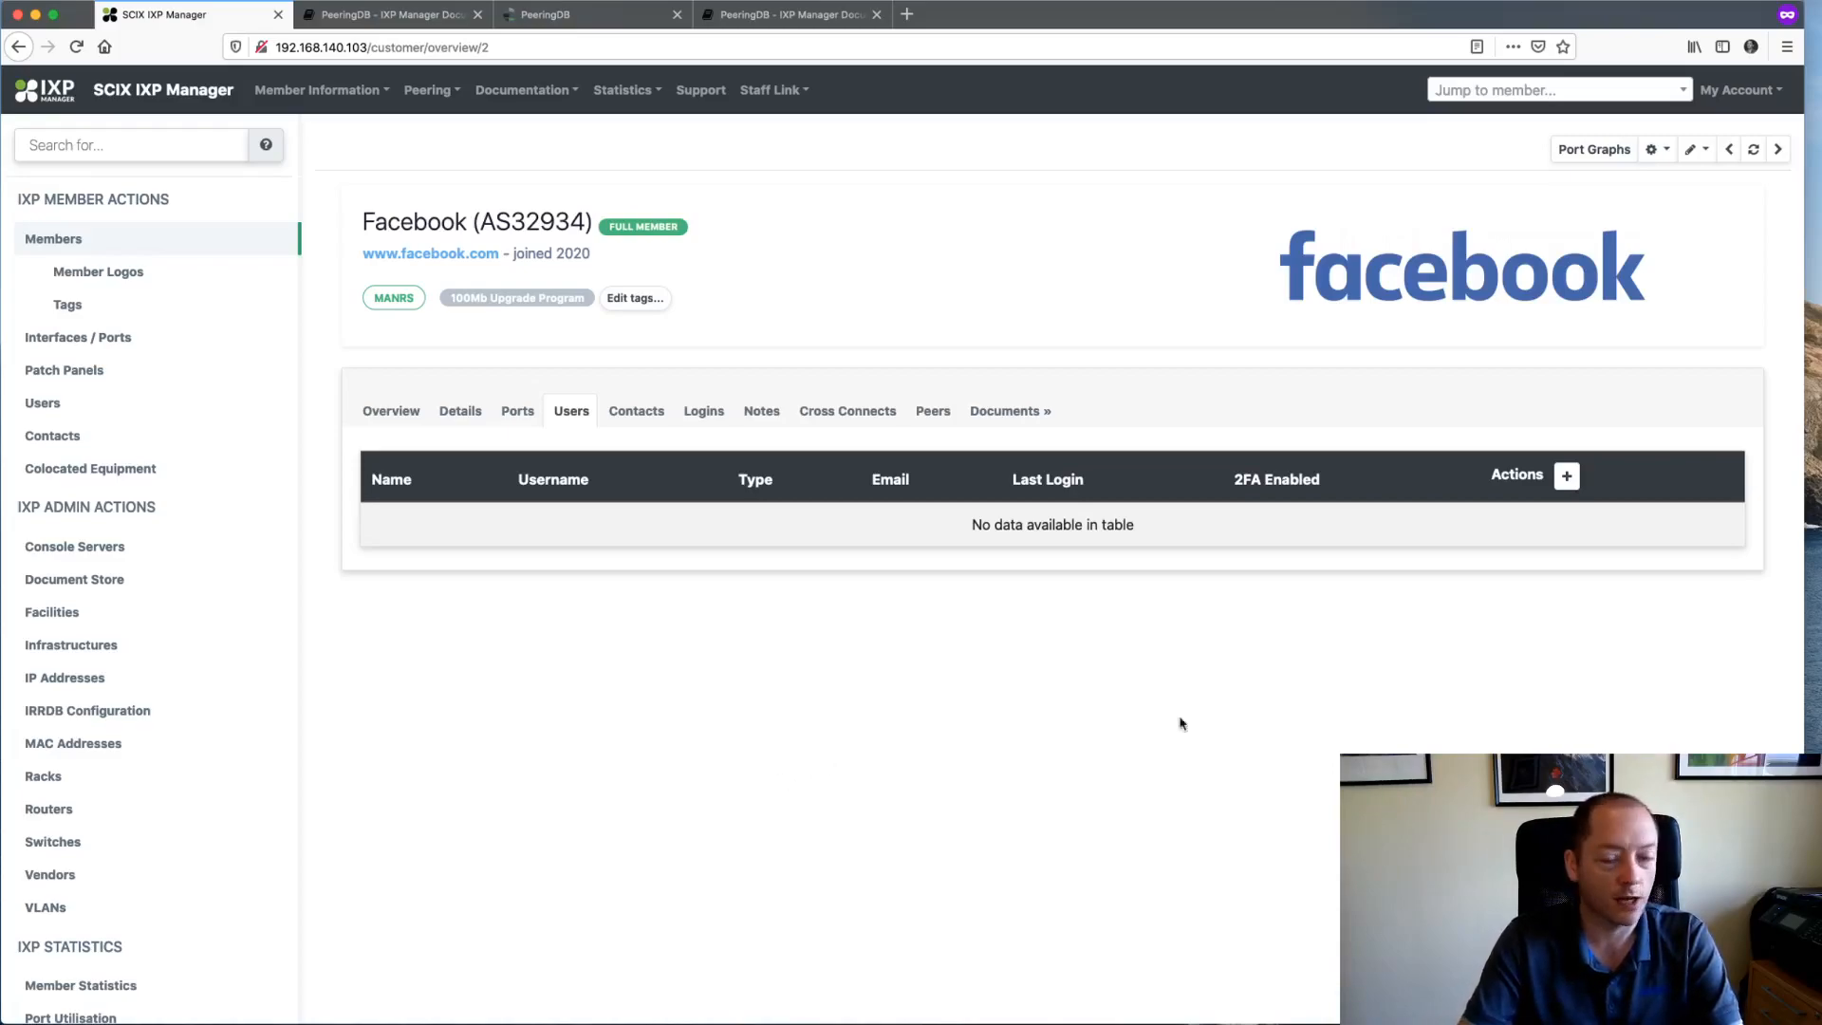
left_click(1567, 476)
- Enter the new user's e-mail address from the suggestions and continue
left_click(717, 230)
type("barry")
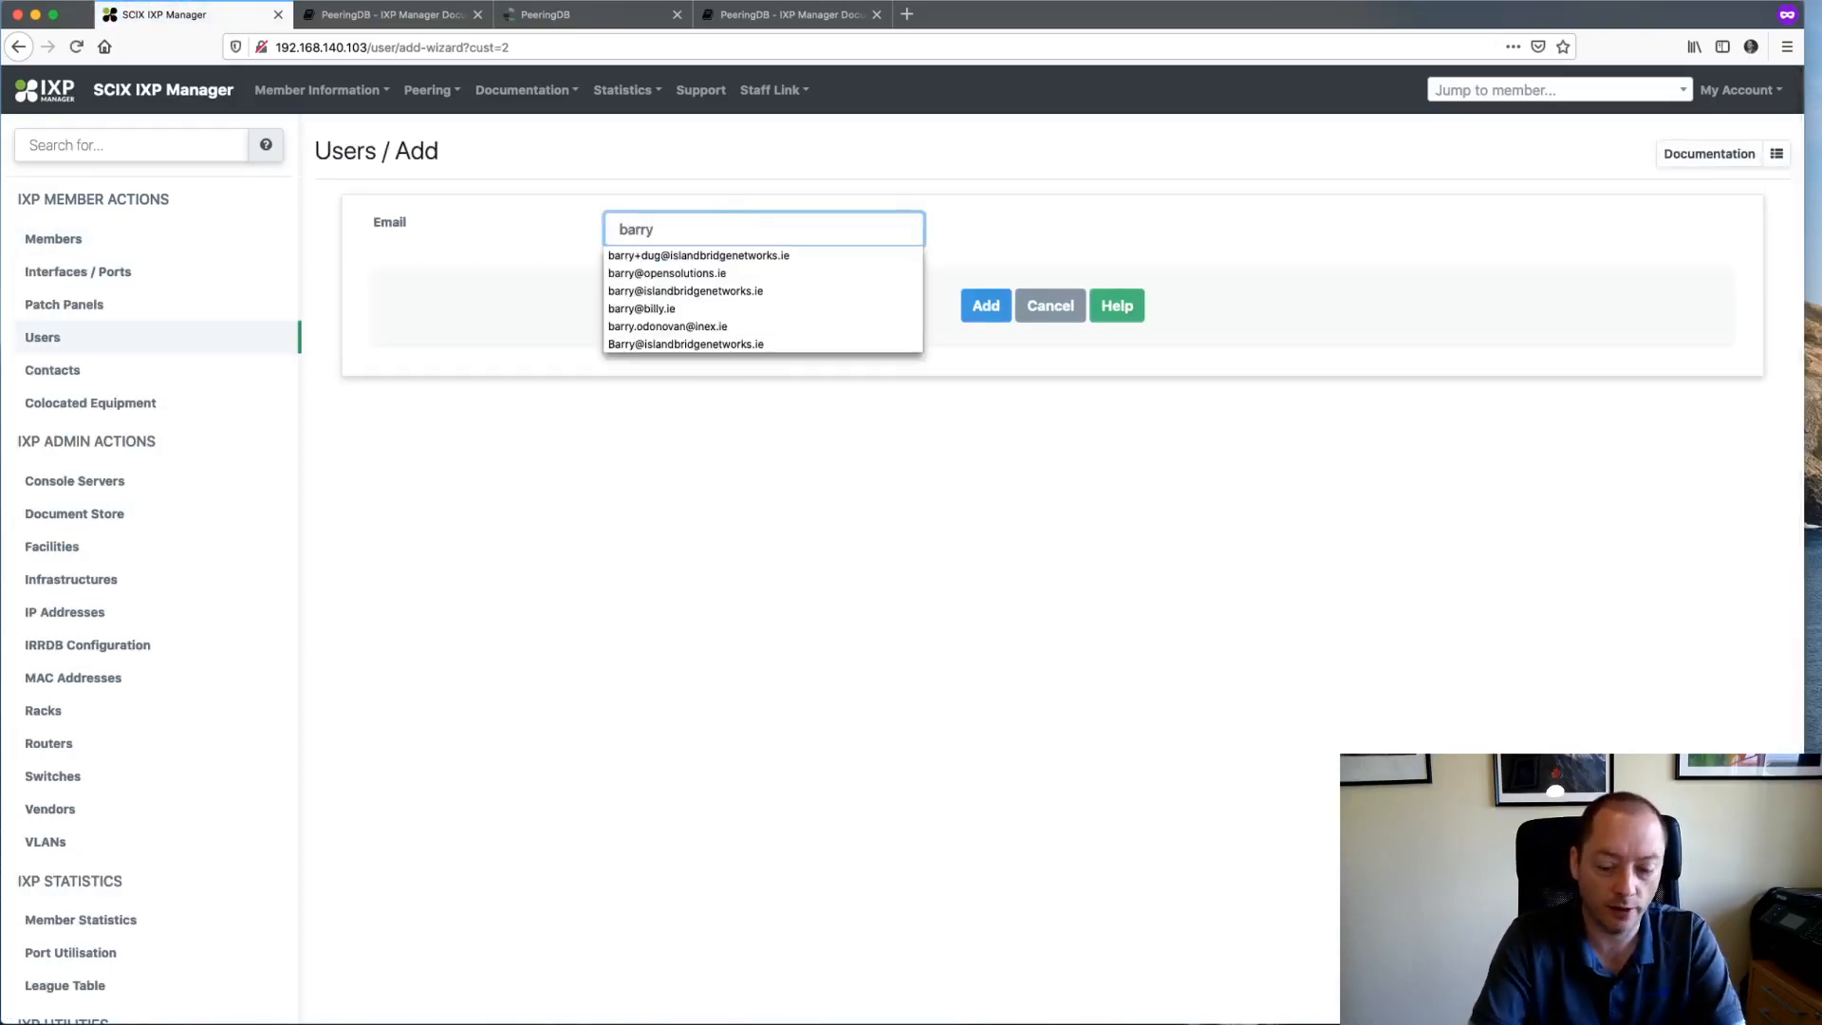
type(".o")
left_click(750, 256)
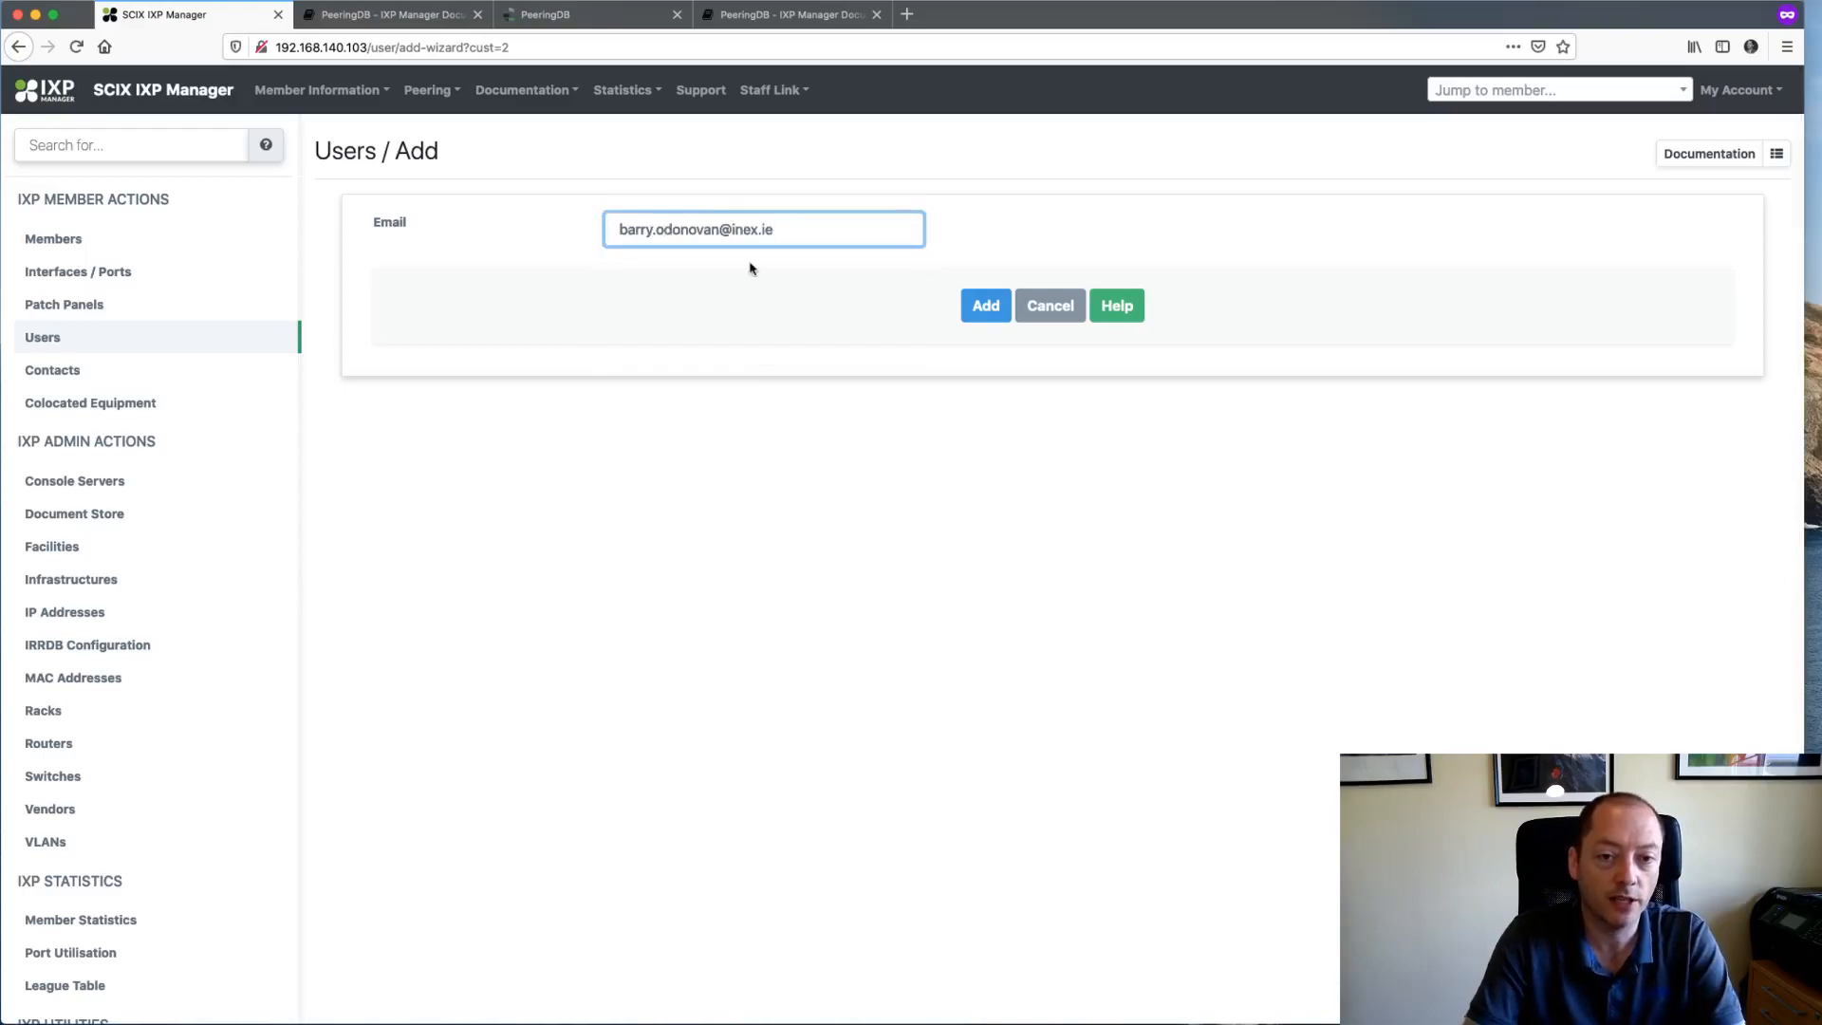
left_click(976, 315)
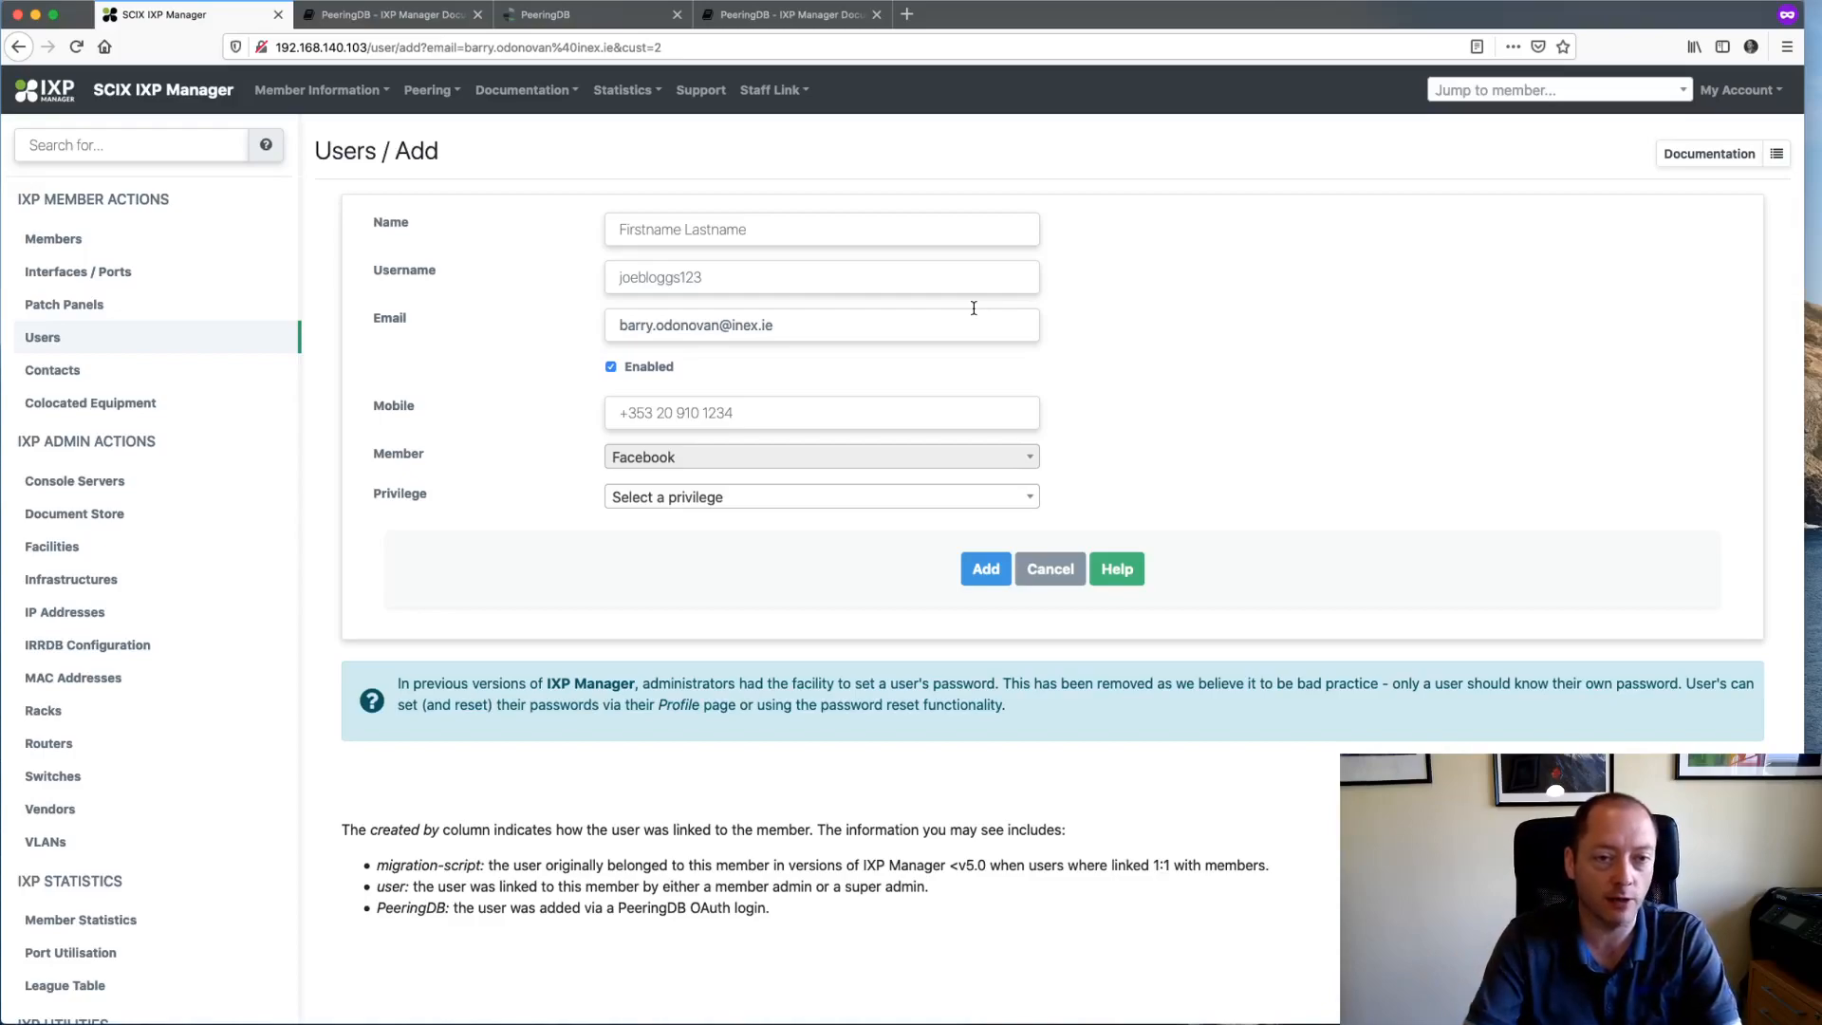
- Fill in the user's full name from the suggestion and enter their username
left_click(772, 228)
type("Bar")
key("Down")
key("Return")
key("Tab")
type("barryo")
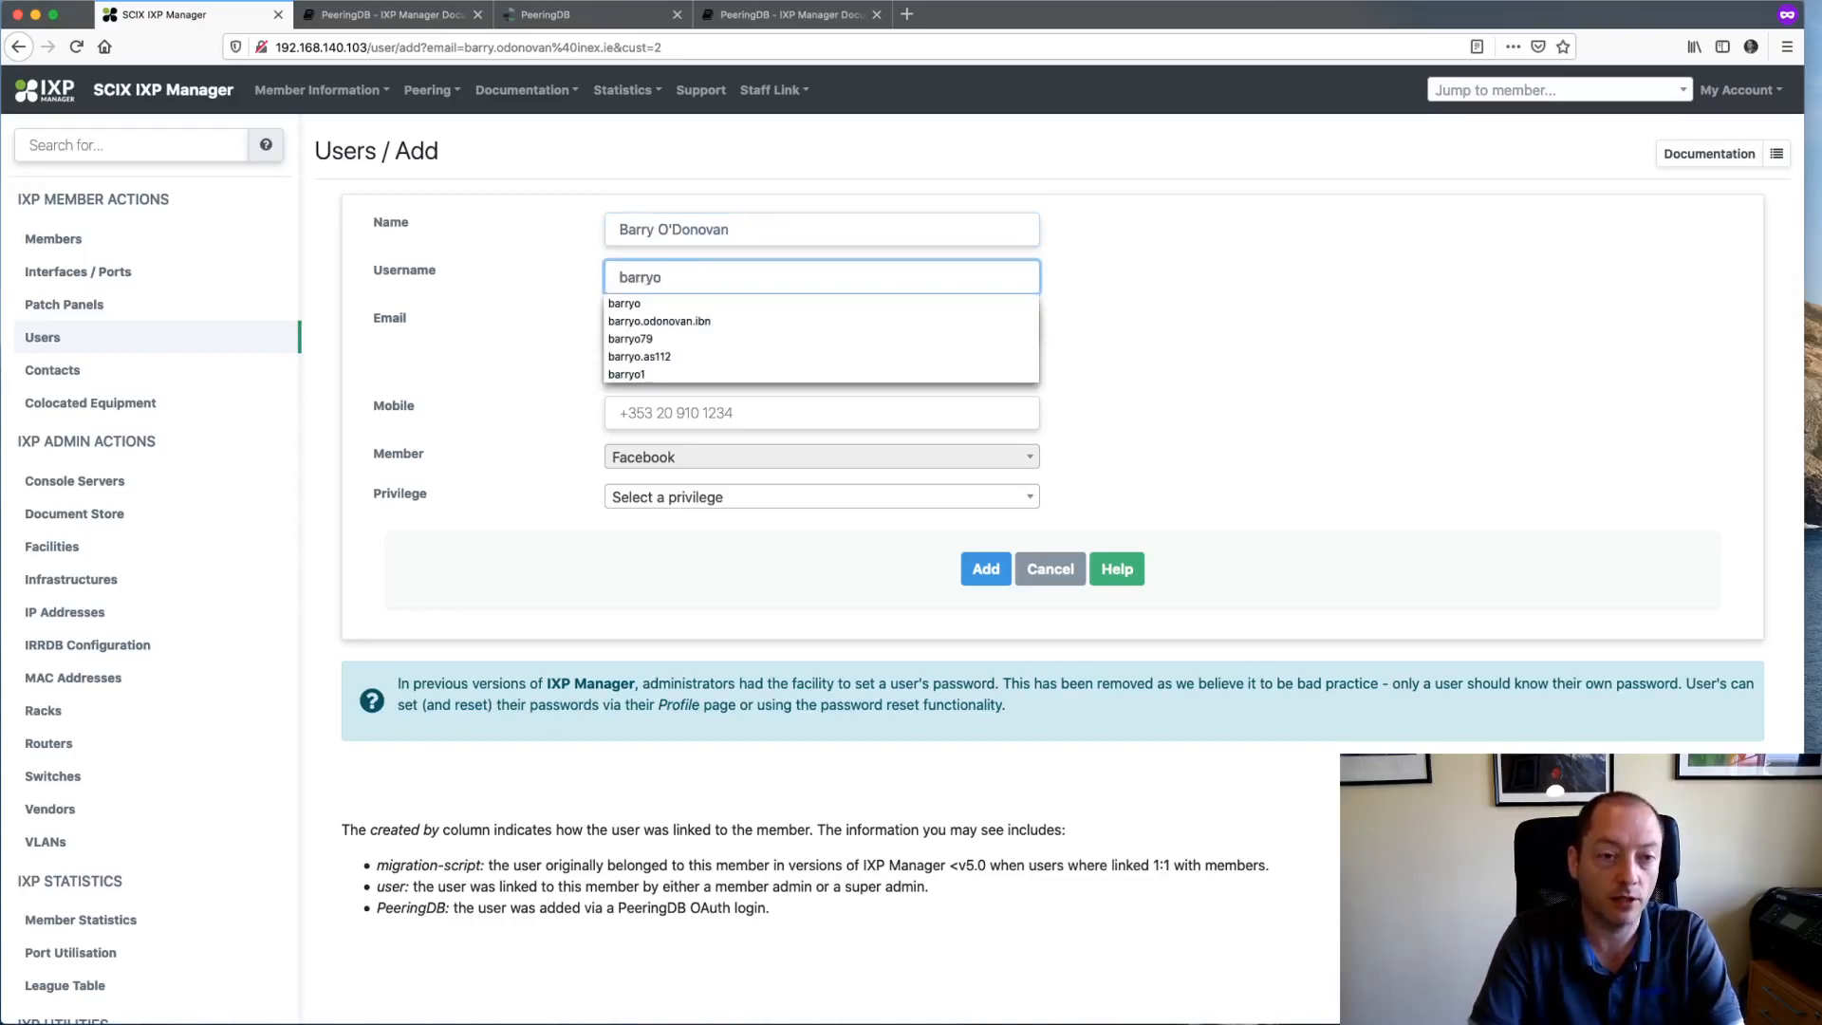
key("Tab")
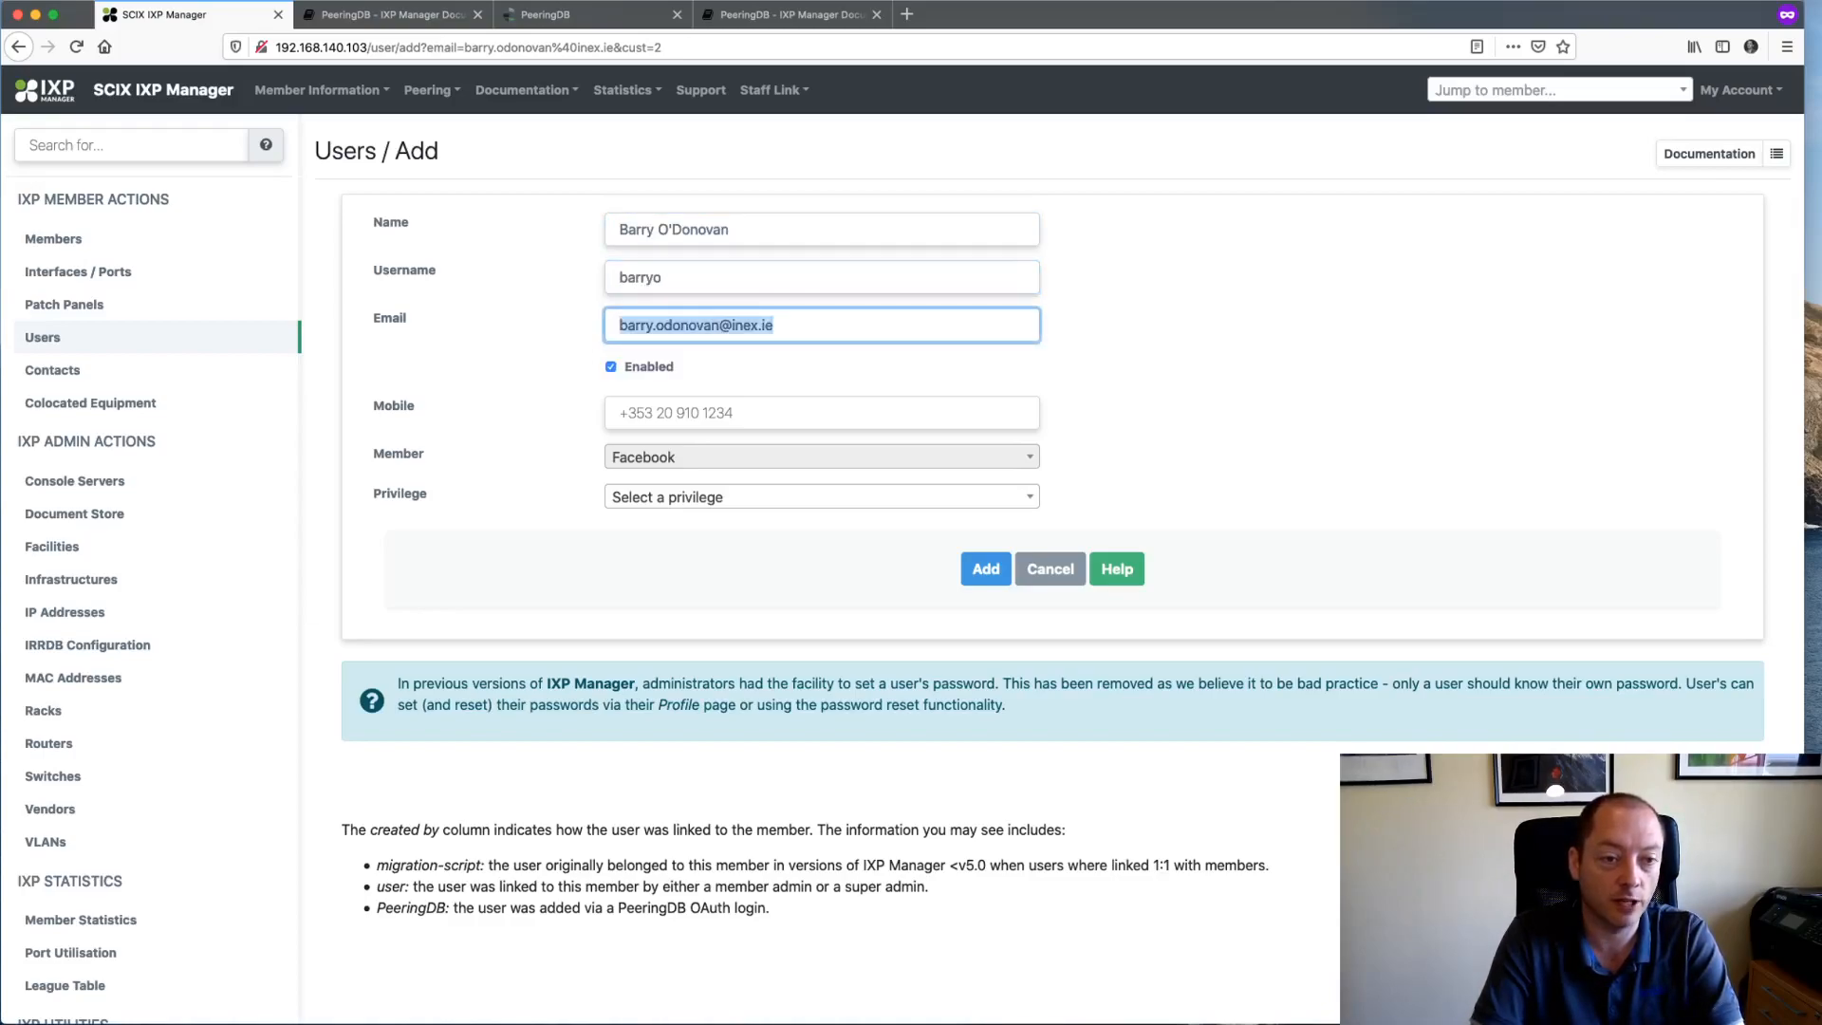
key("Tab")
key("Tab")
key("Tab")
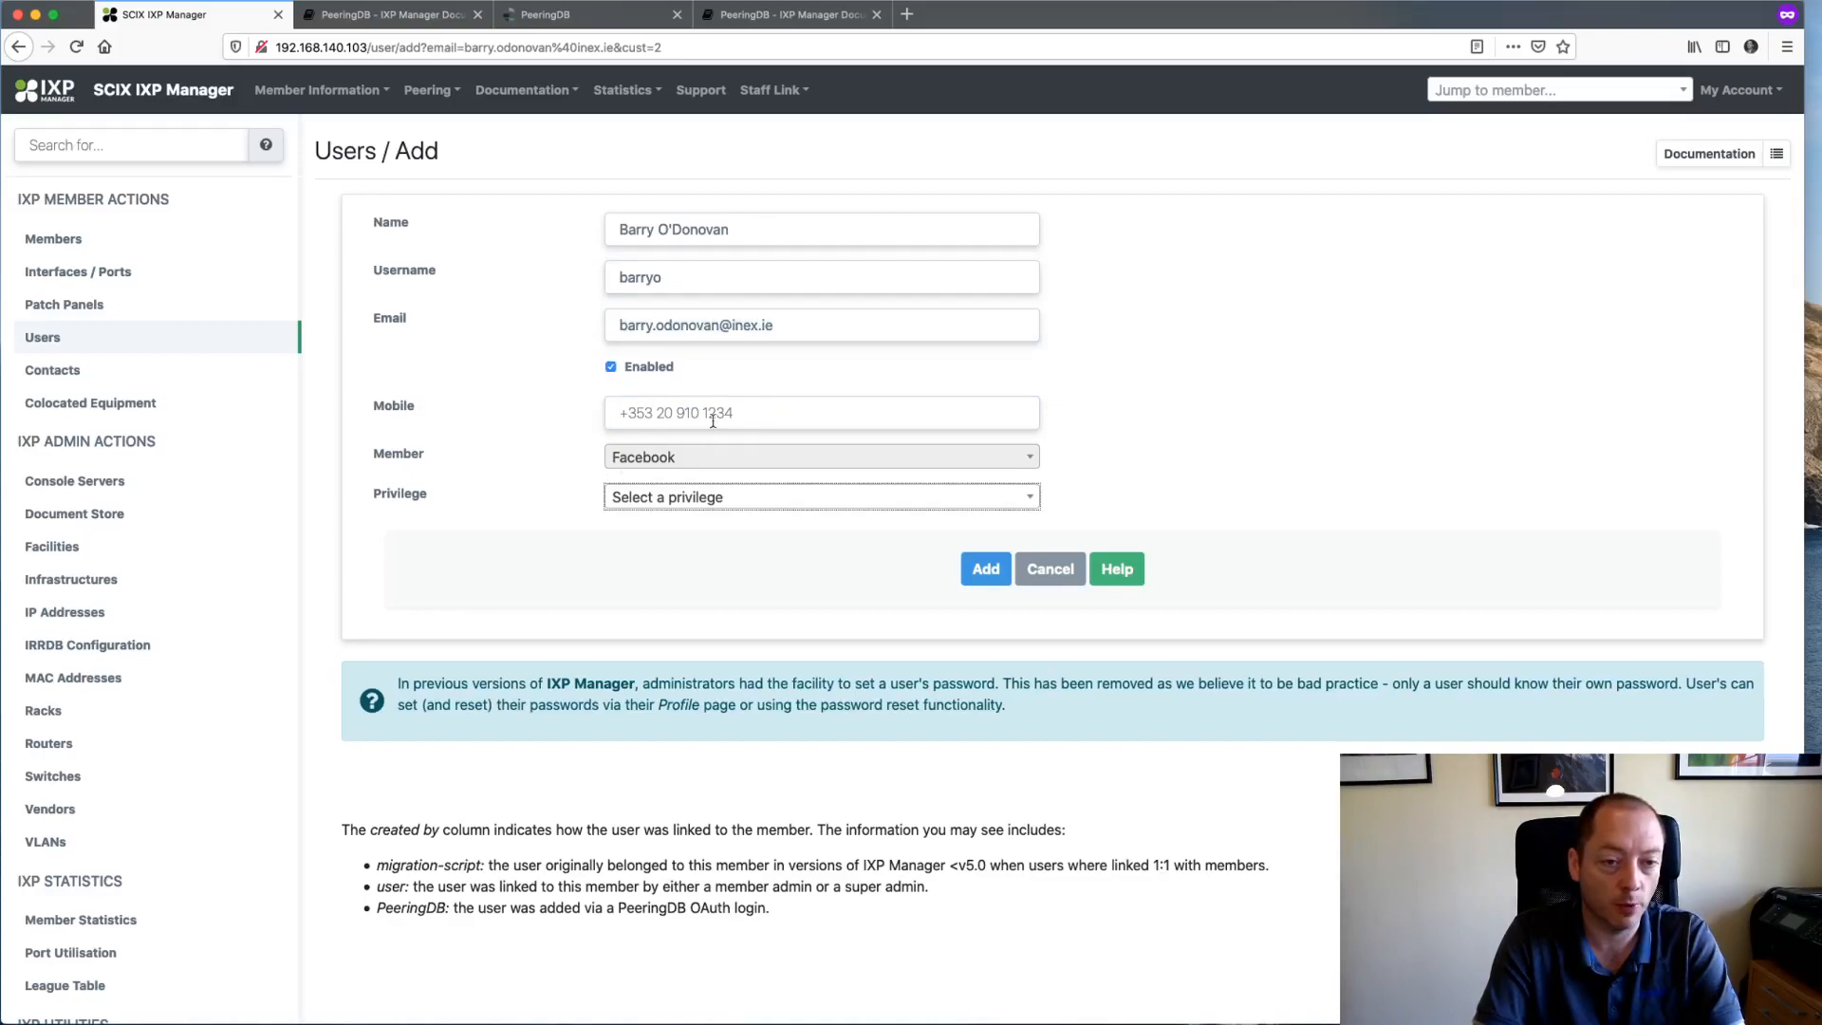
- Give the user the Customer Administrator privilege and save them
left_click(691, 502)
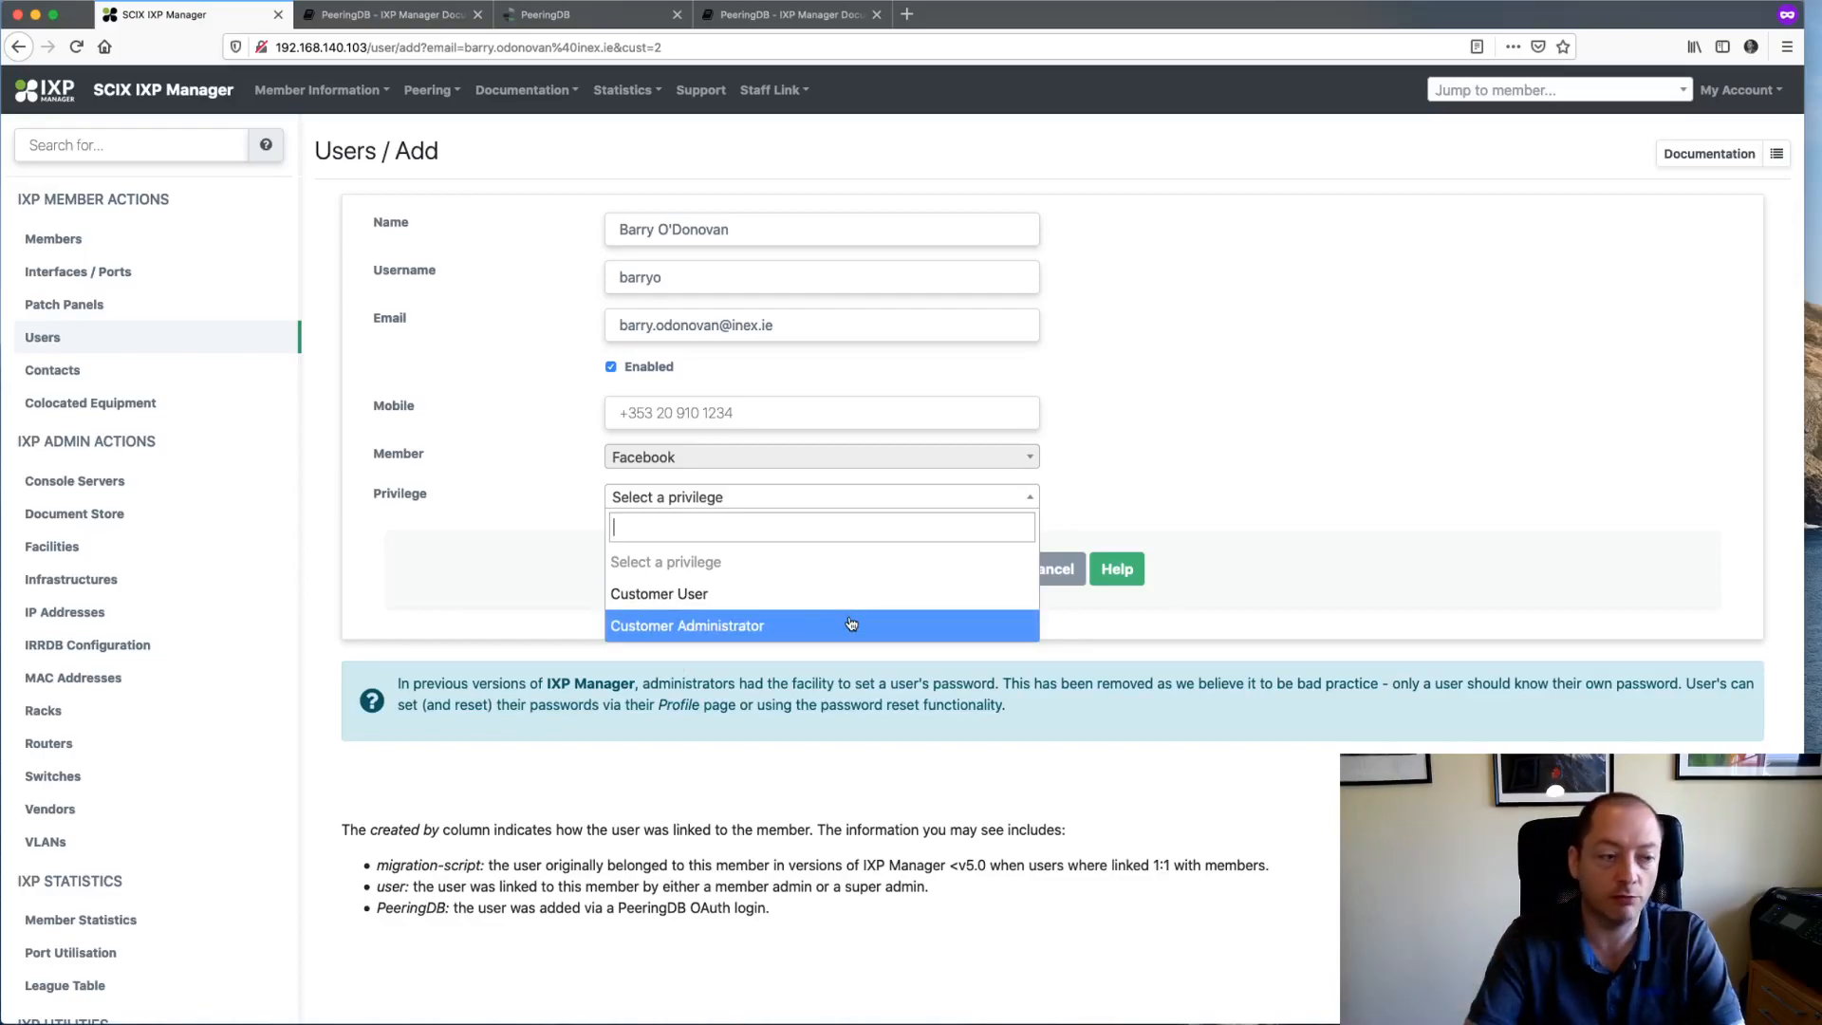
left_click(792, 628)
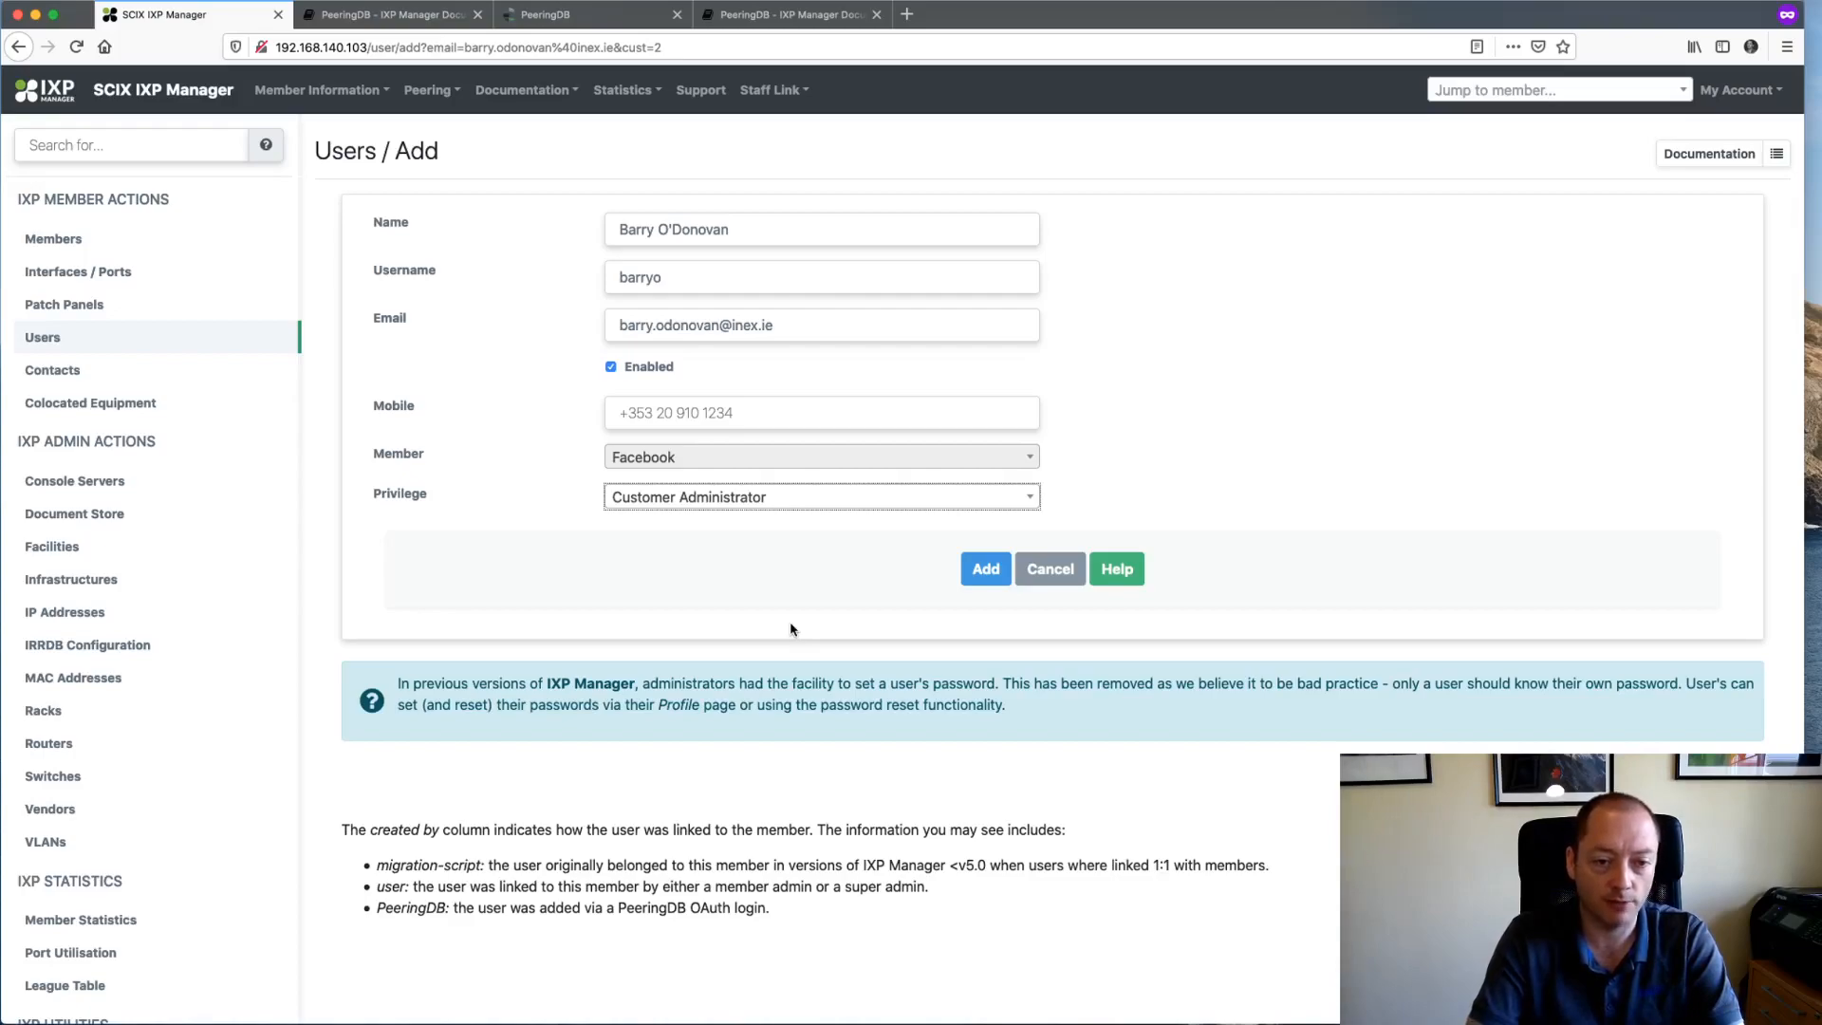
left_click(984, 572)
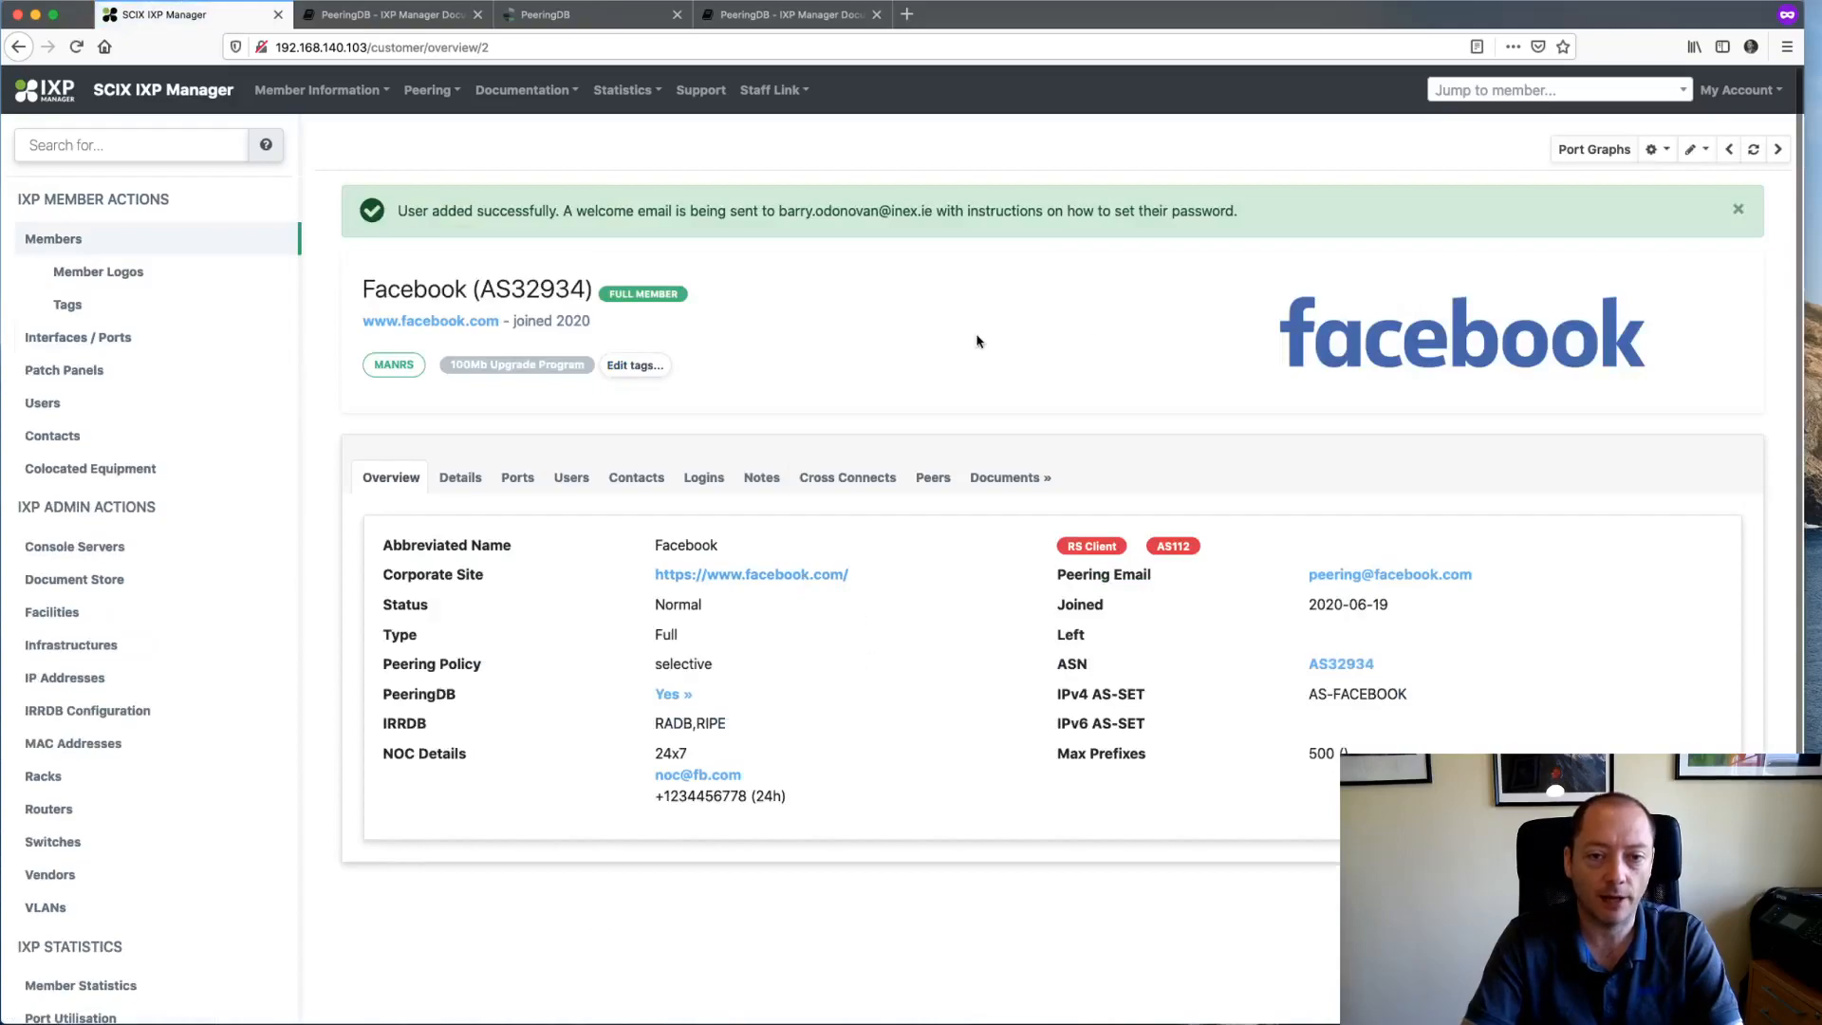
- Dismiss the success banner and open the global Users list showing Facebook's admin and the Somecity superuser
left_click(1737, 211)
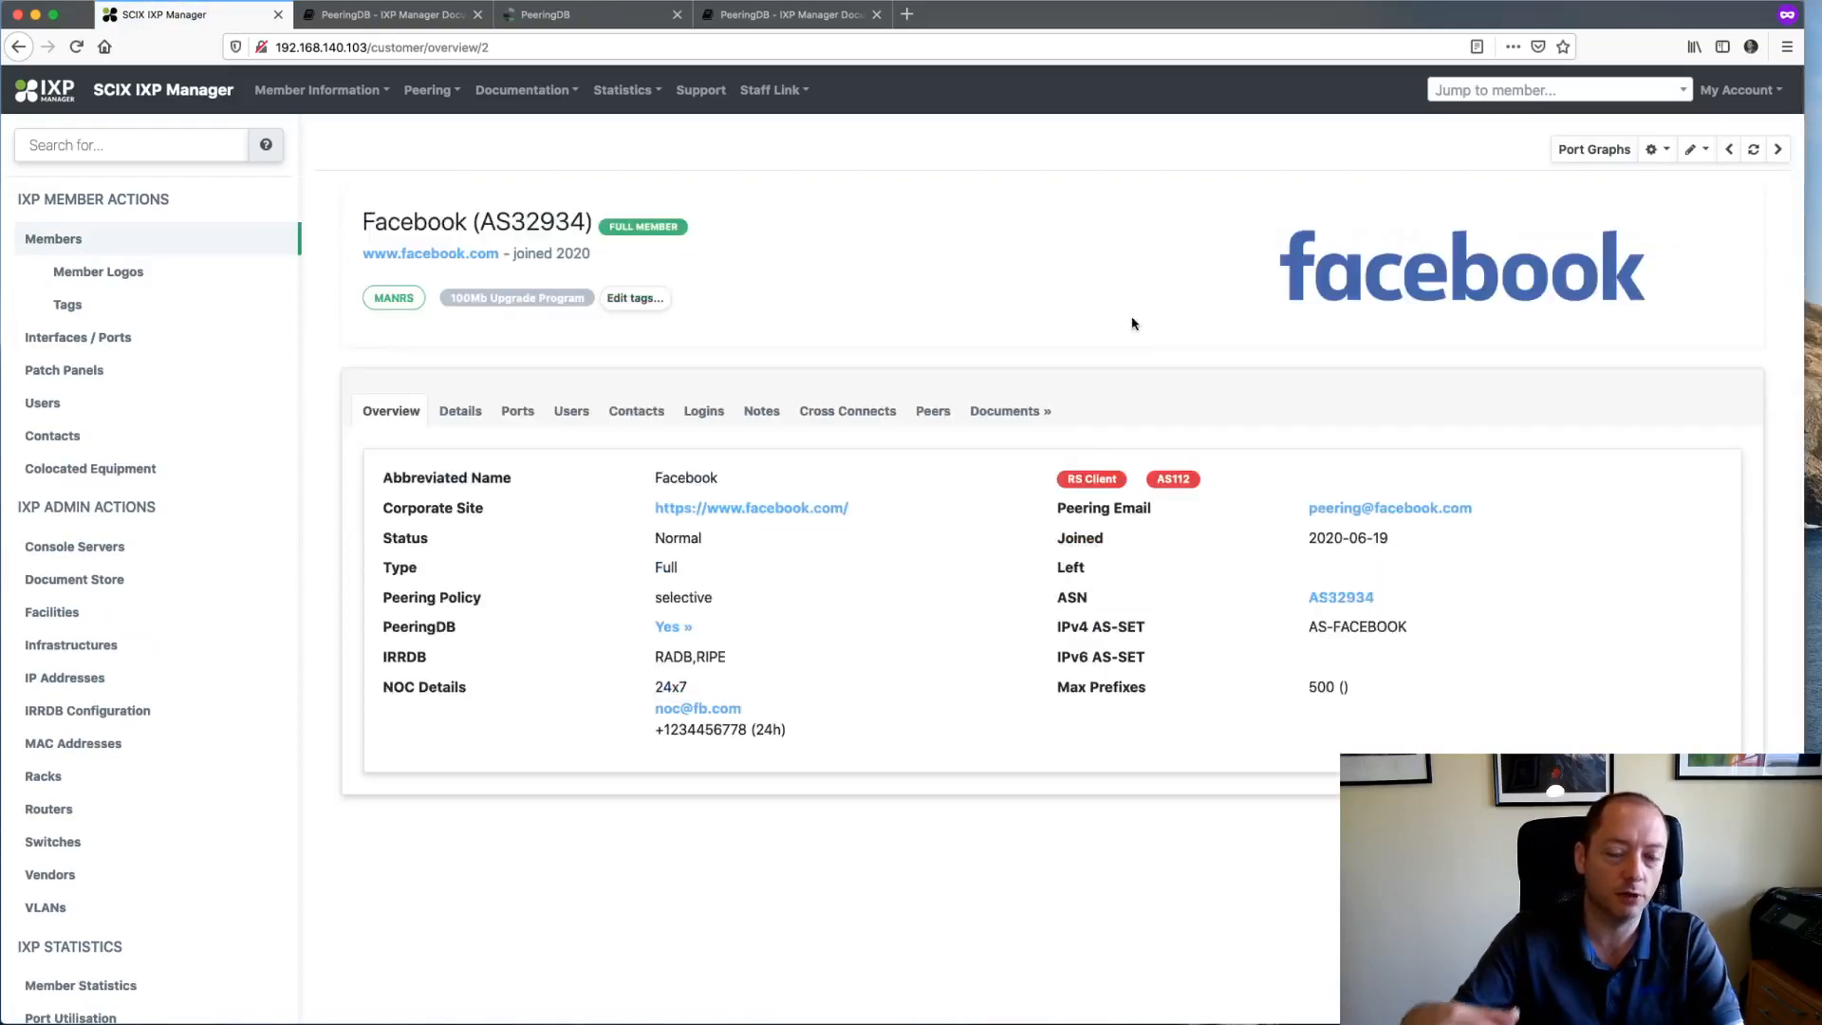
left_click(571, 414)
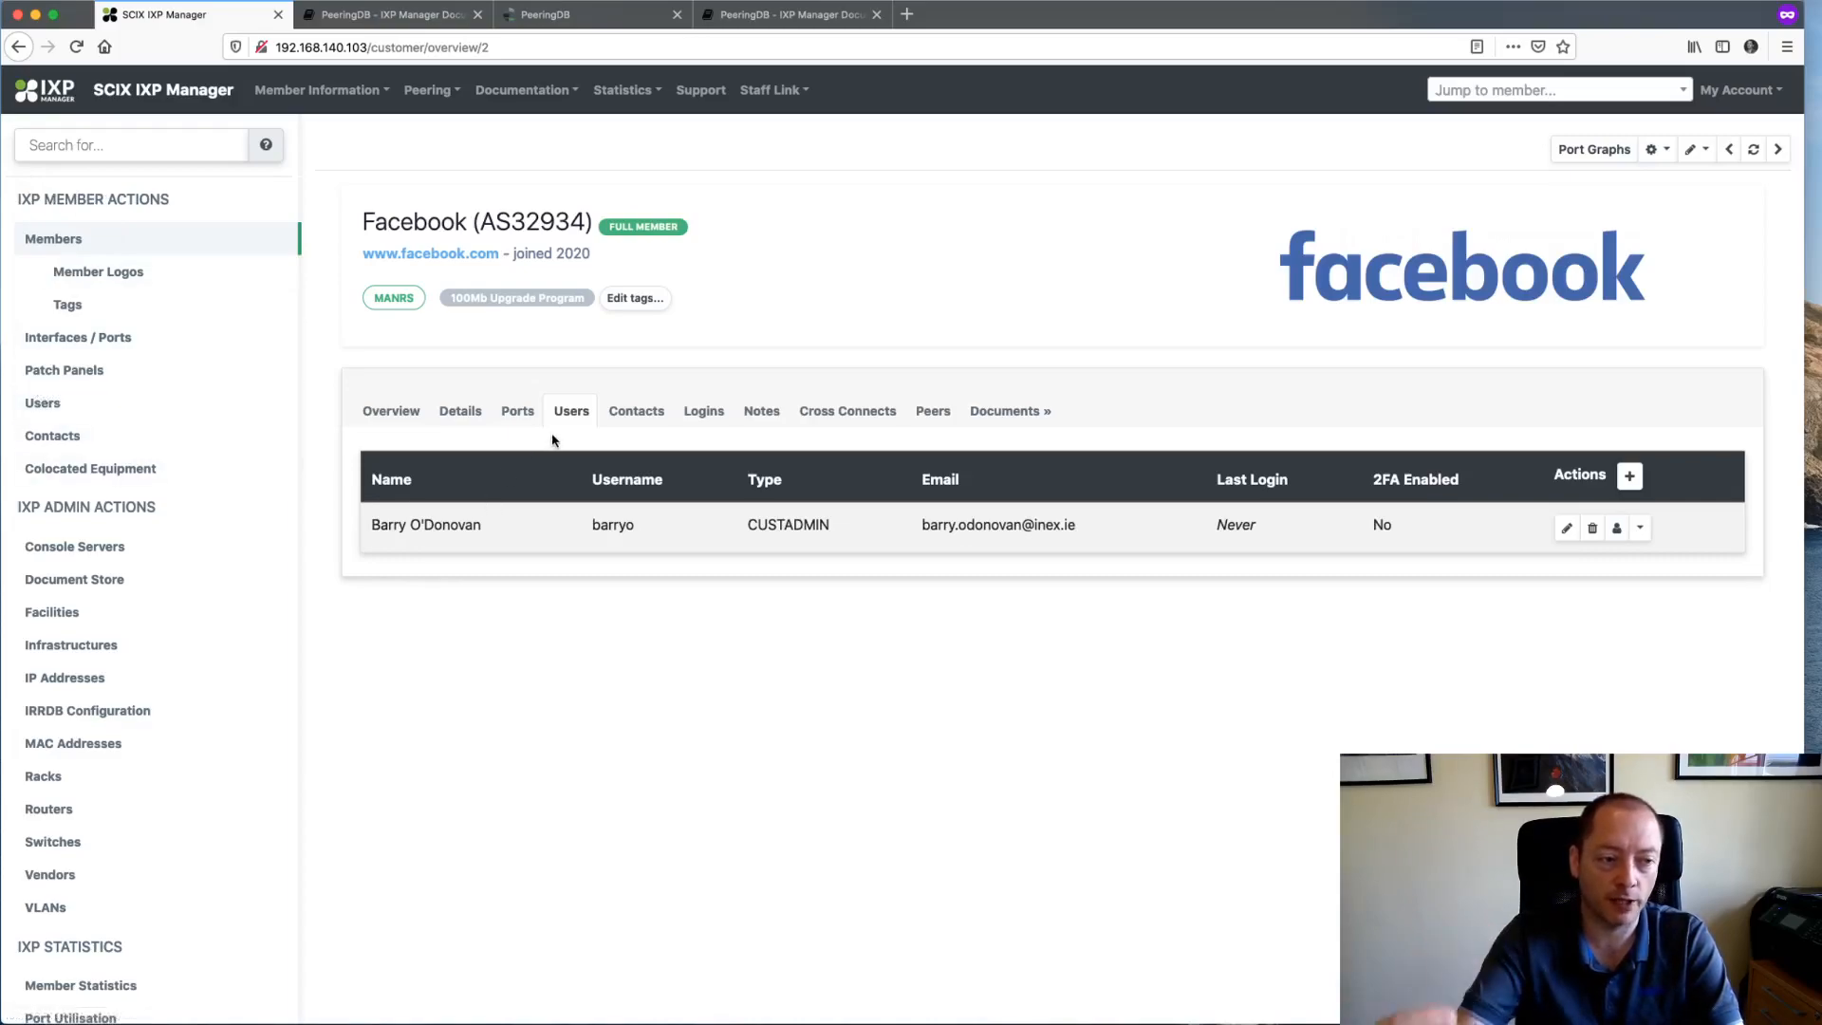
left_click(43, 403)
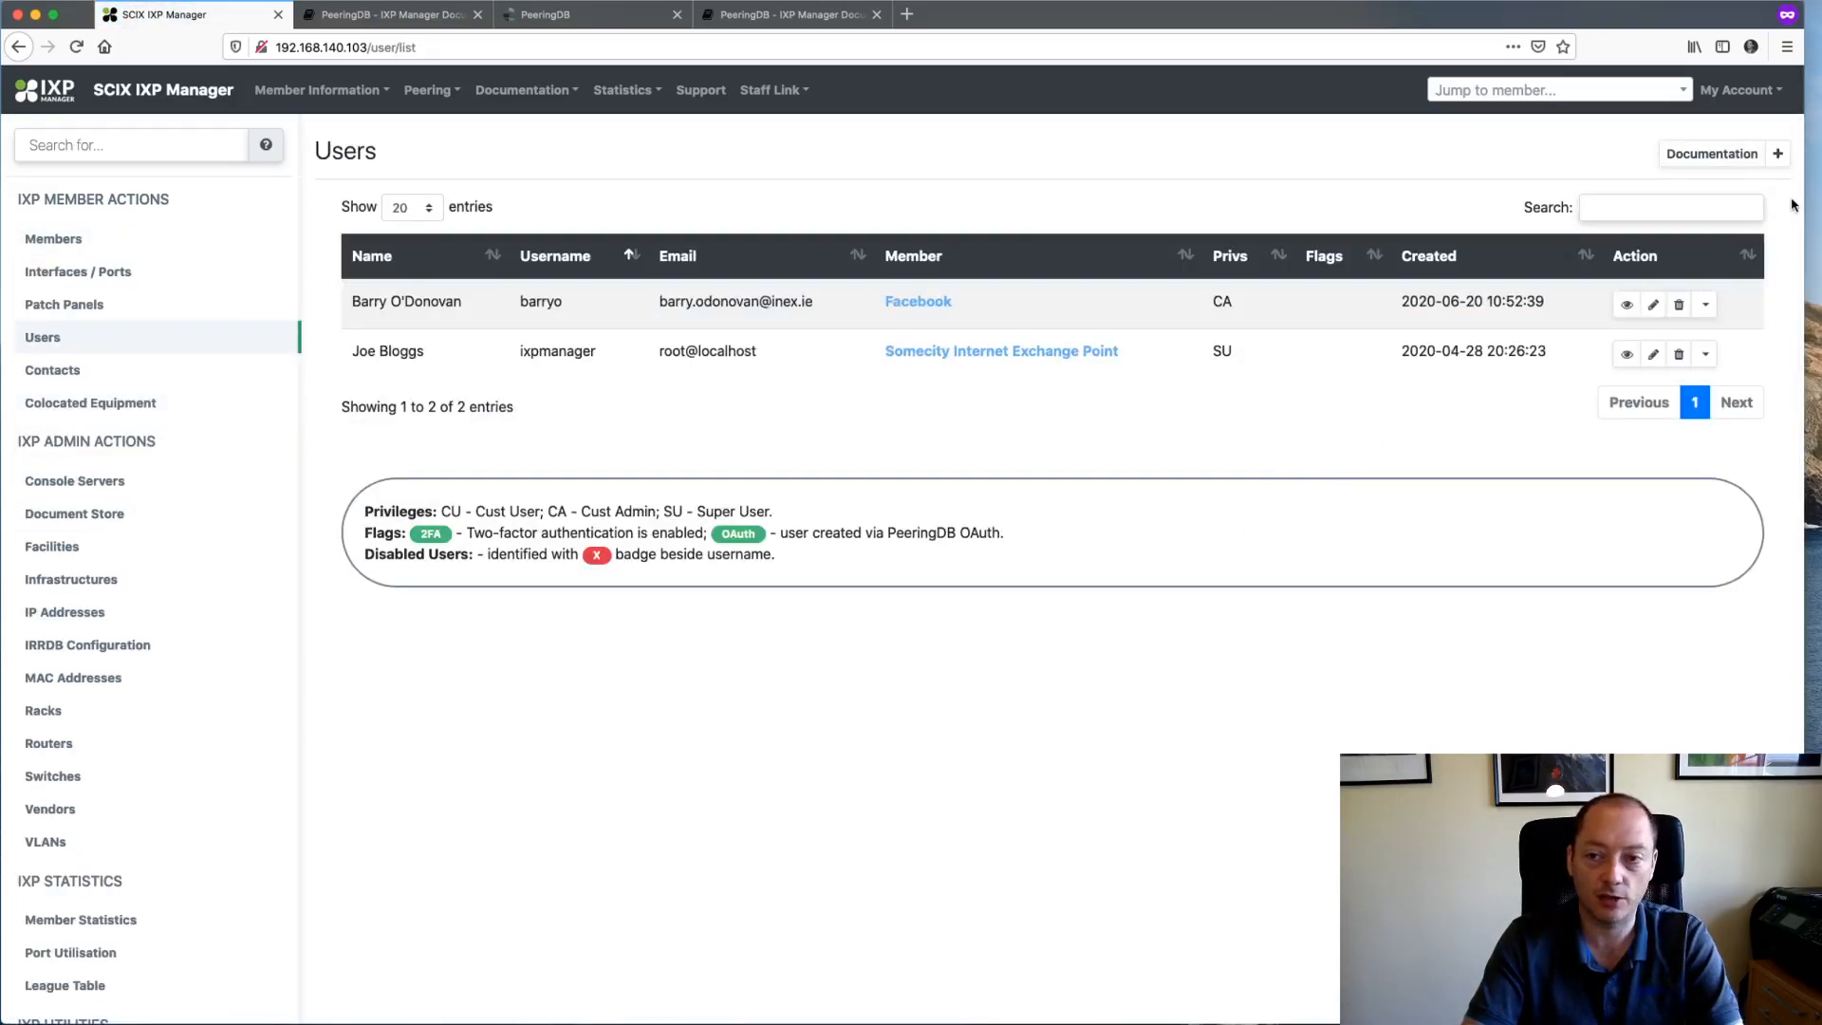
- Open the users documentation in a new tab, read its Welcome Email section, and return
right_click(1728, 161)
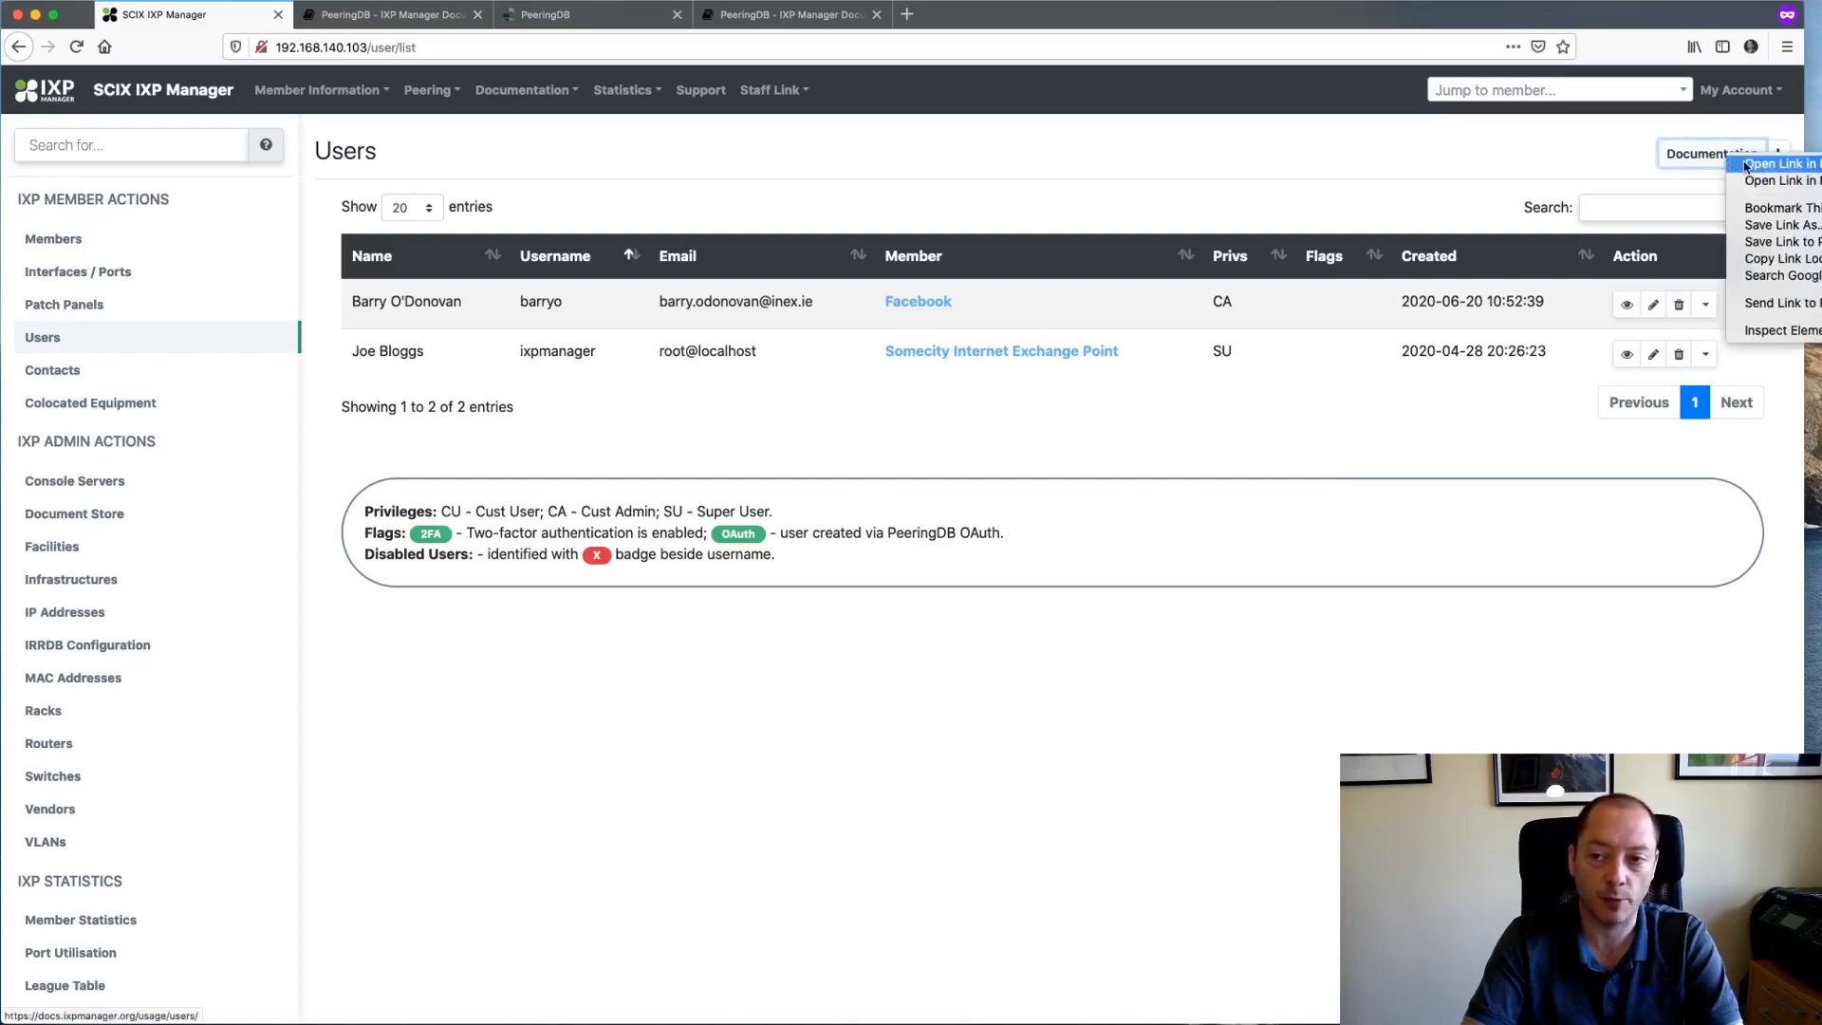
left_click(1746, 164)
left_click(389, 14)
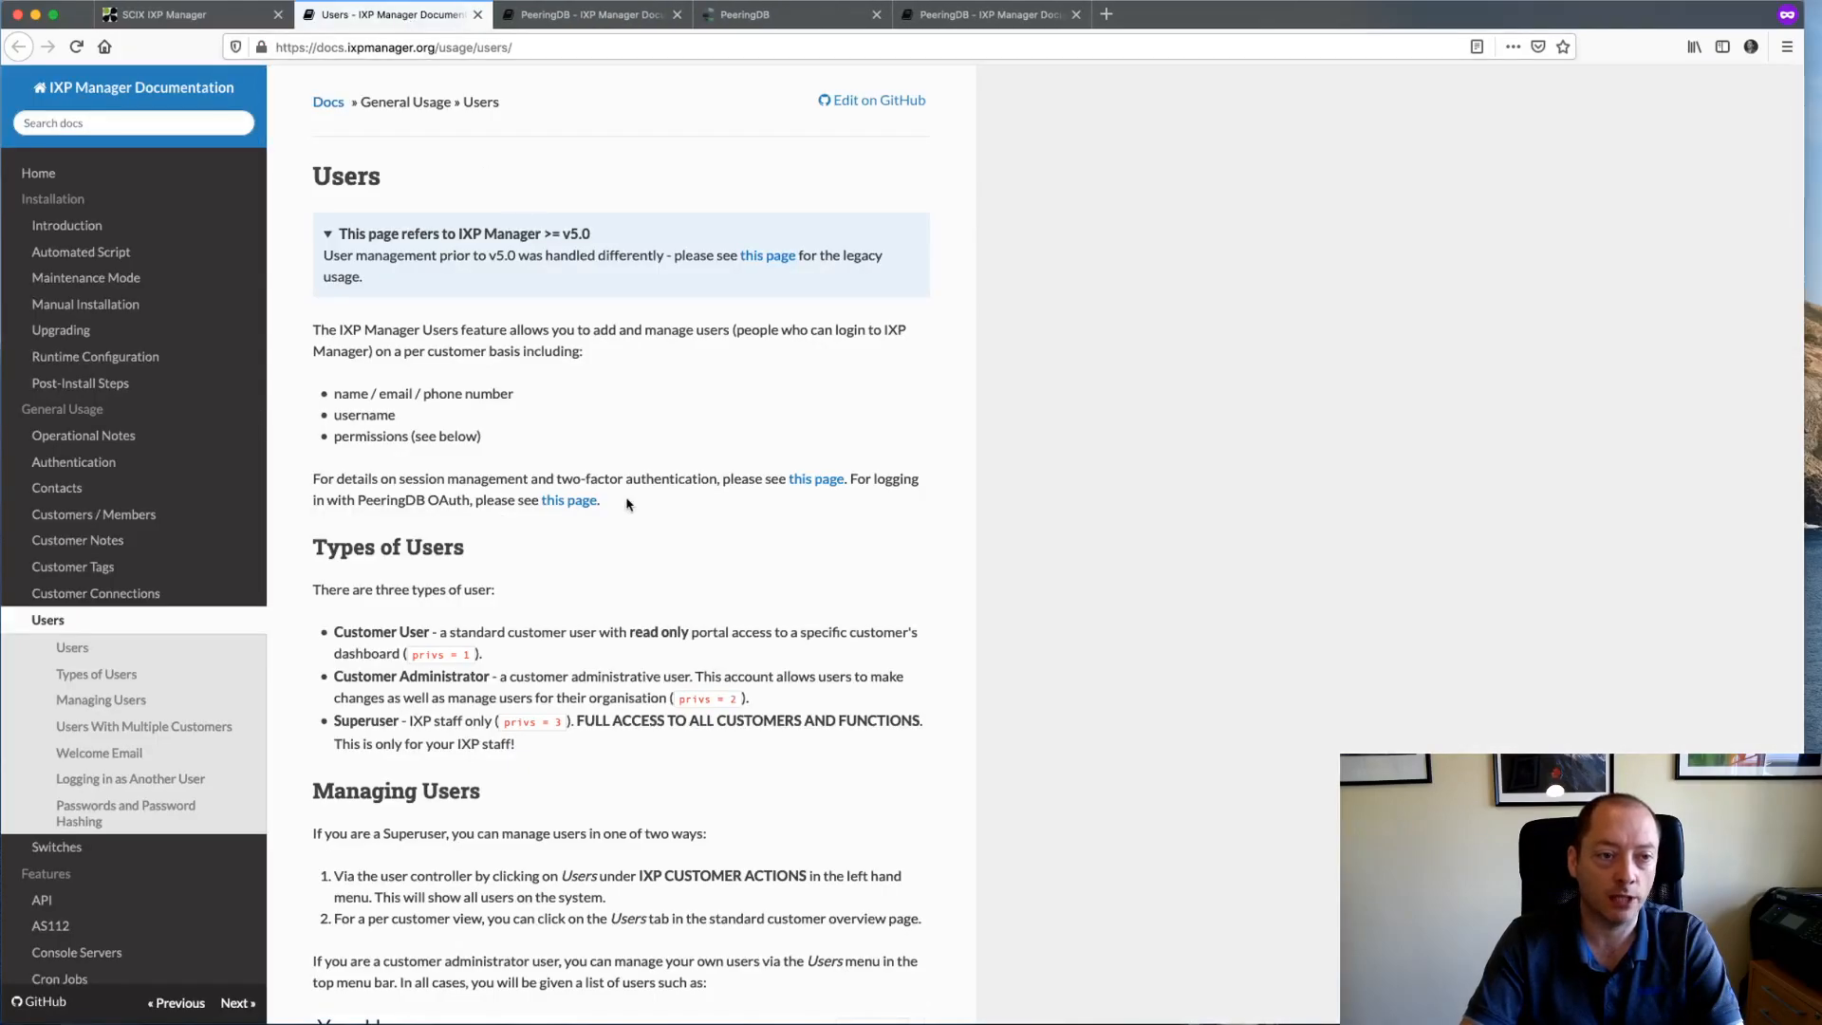
scroll(627, 504, "down", 1)
left_click(121, 752)
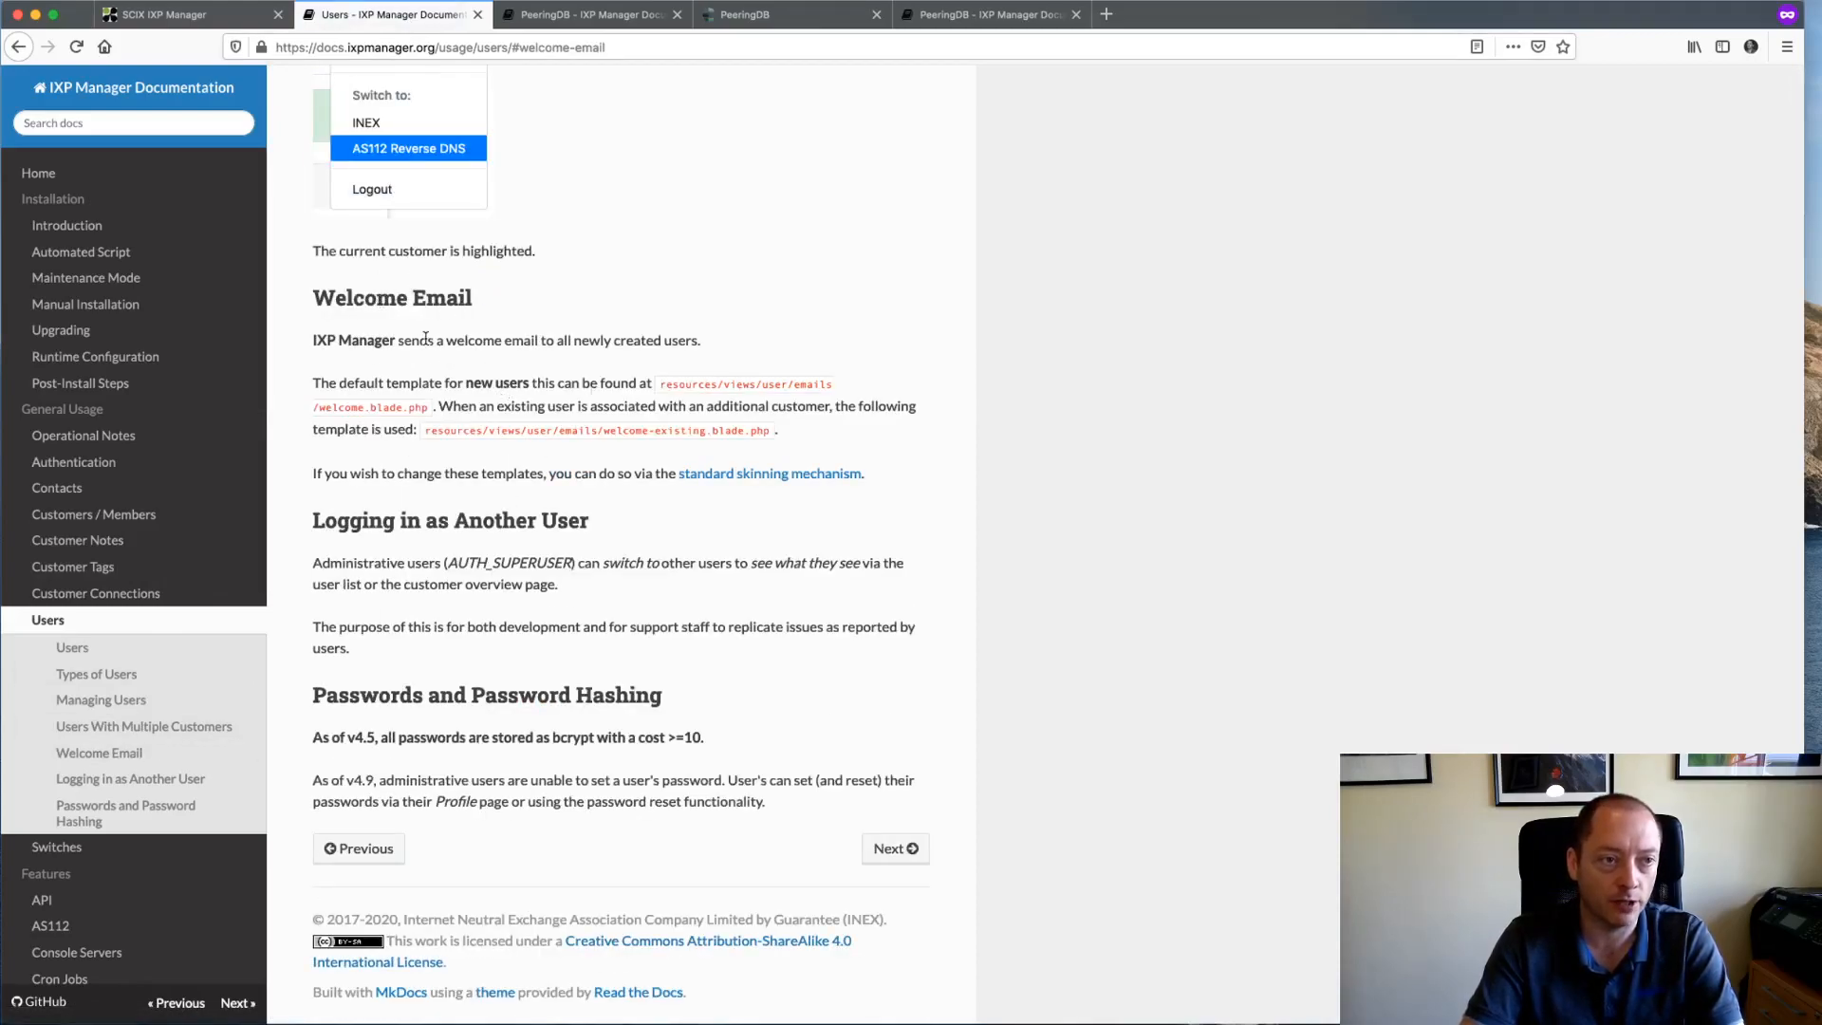
left_click(176, 14)
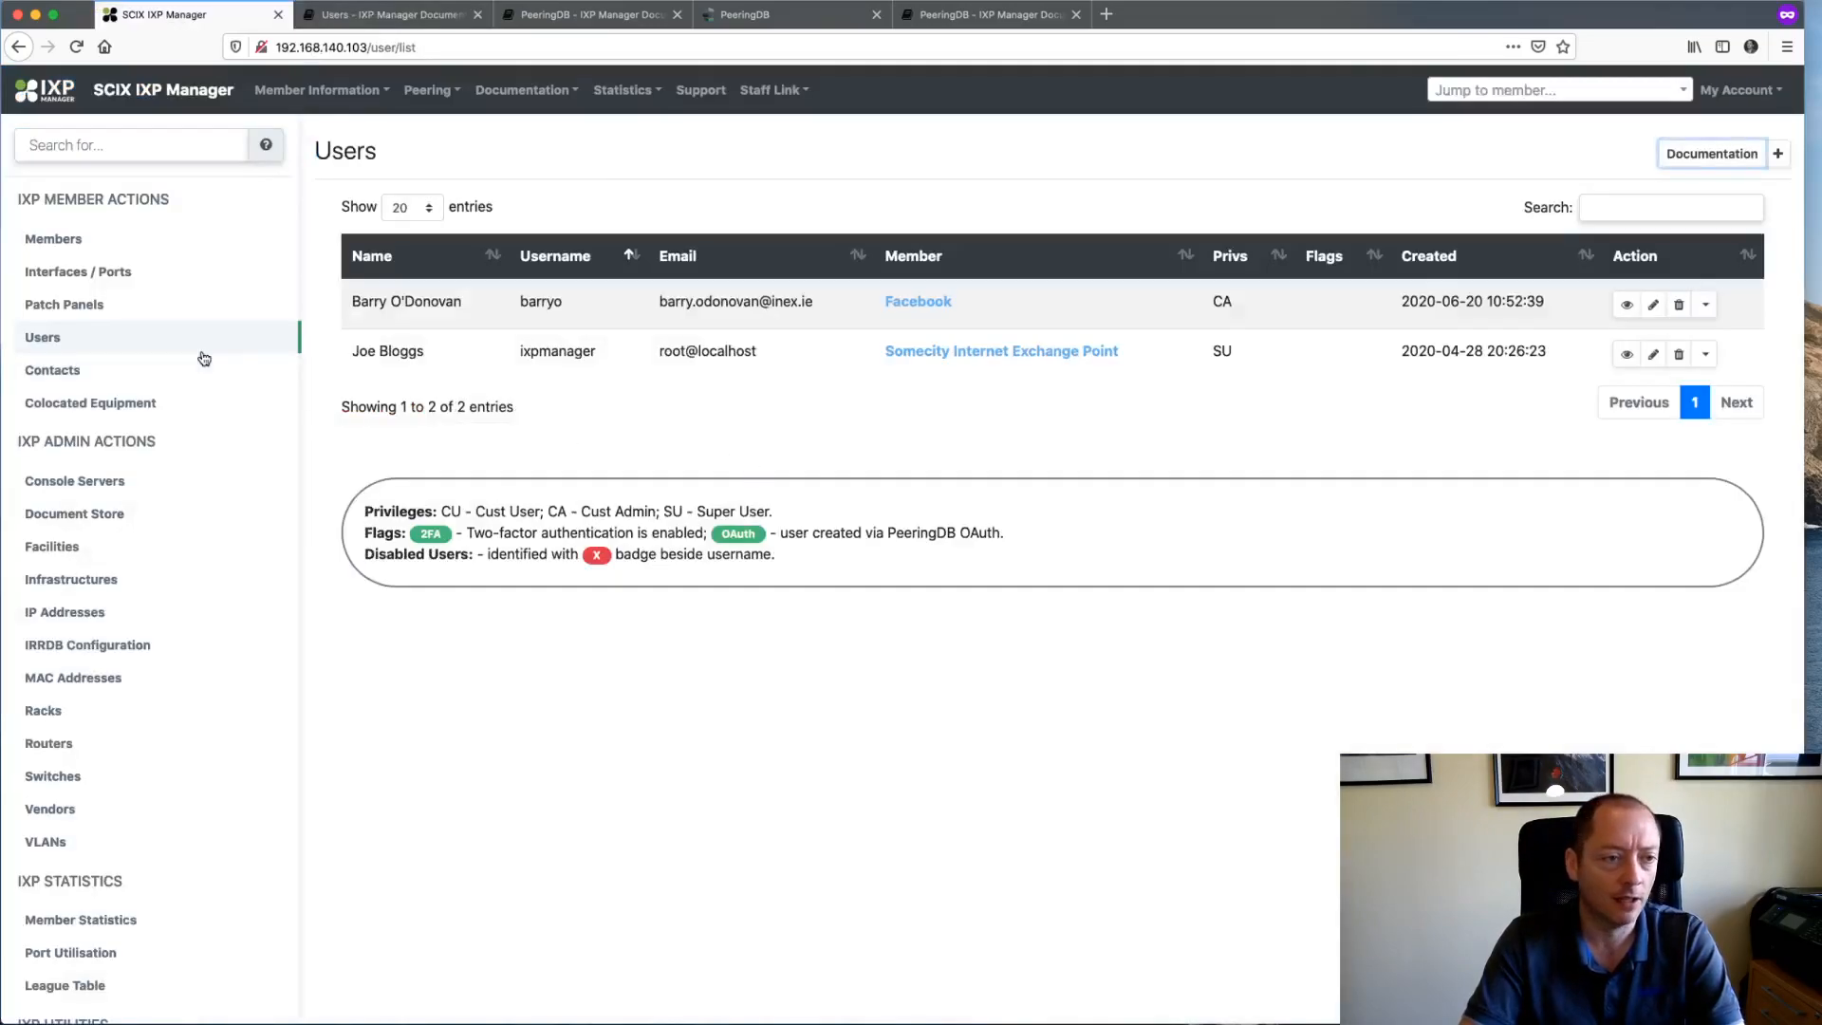
- Jump to Facebook's member page by searching 'fa'
left_click(1476, 93)
type("fa")
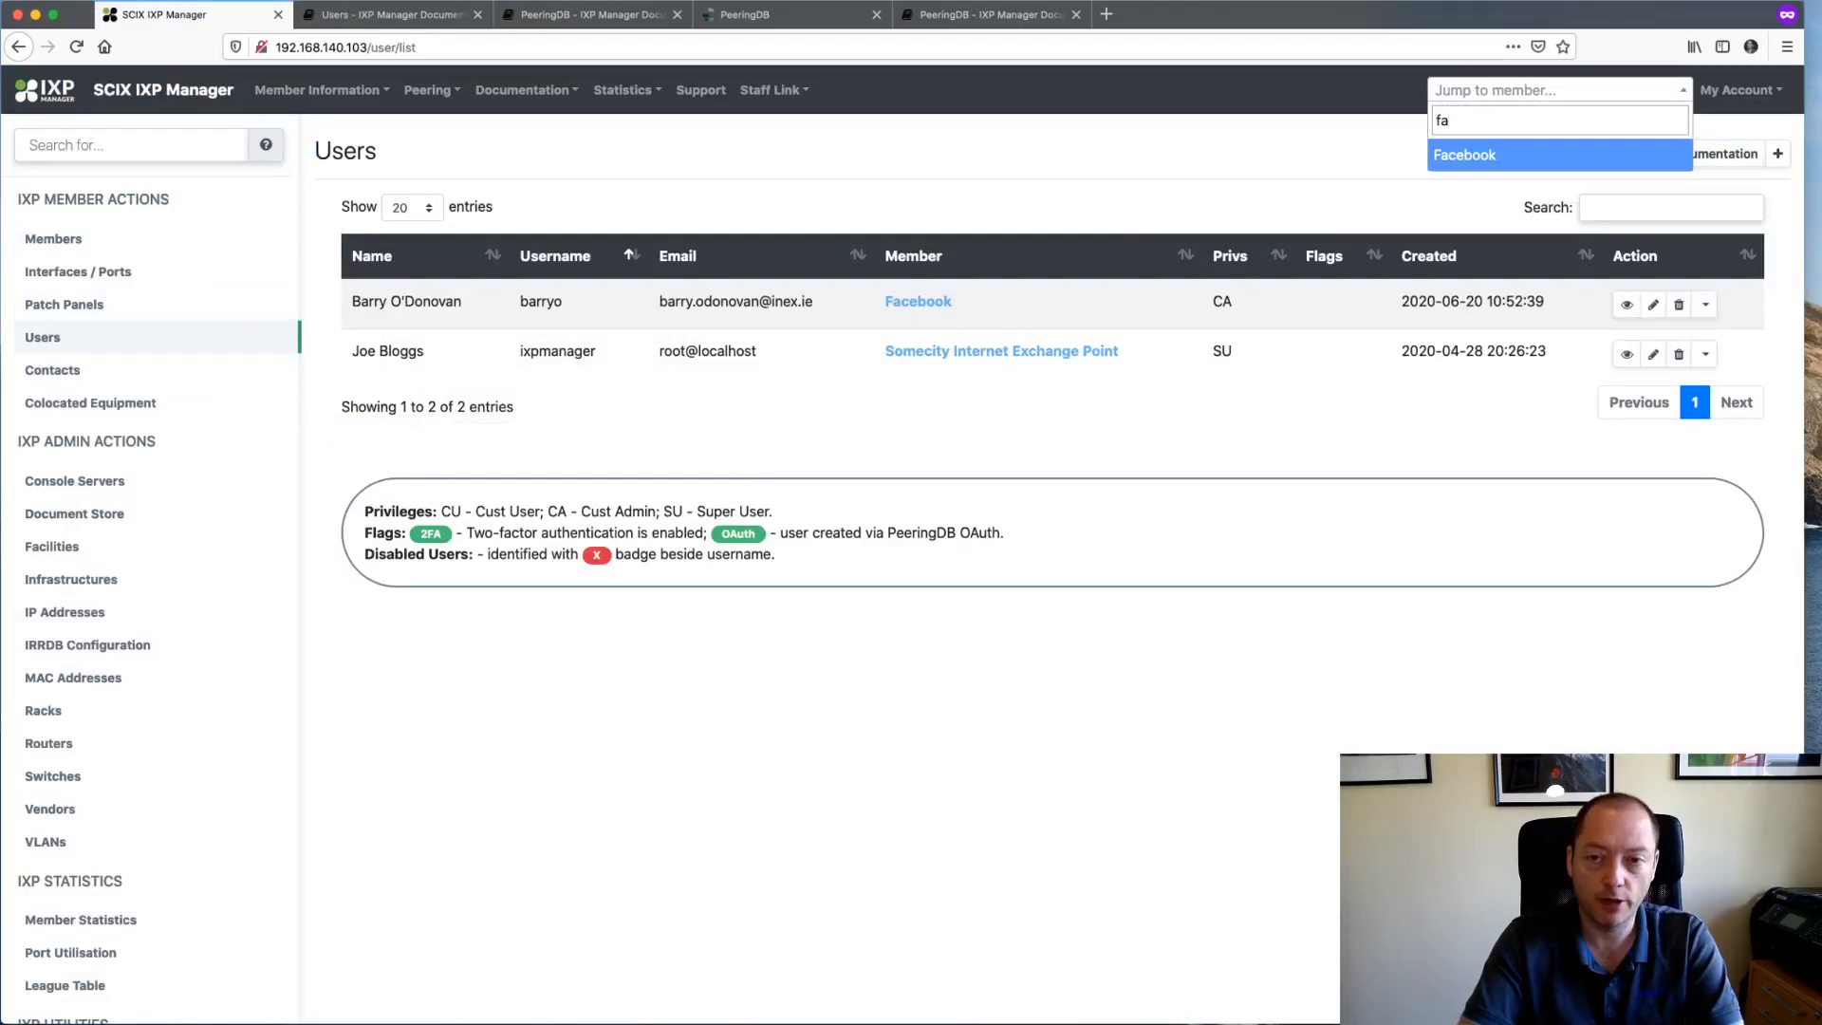
key("Return")
left_click(569, 412)
- On Facebook's Contacts tab, start a new contact and enter the contact's full name
left_click(634, 418)
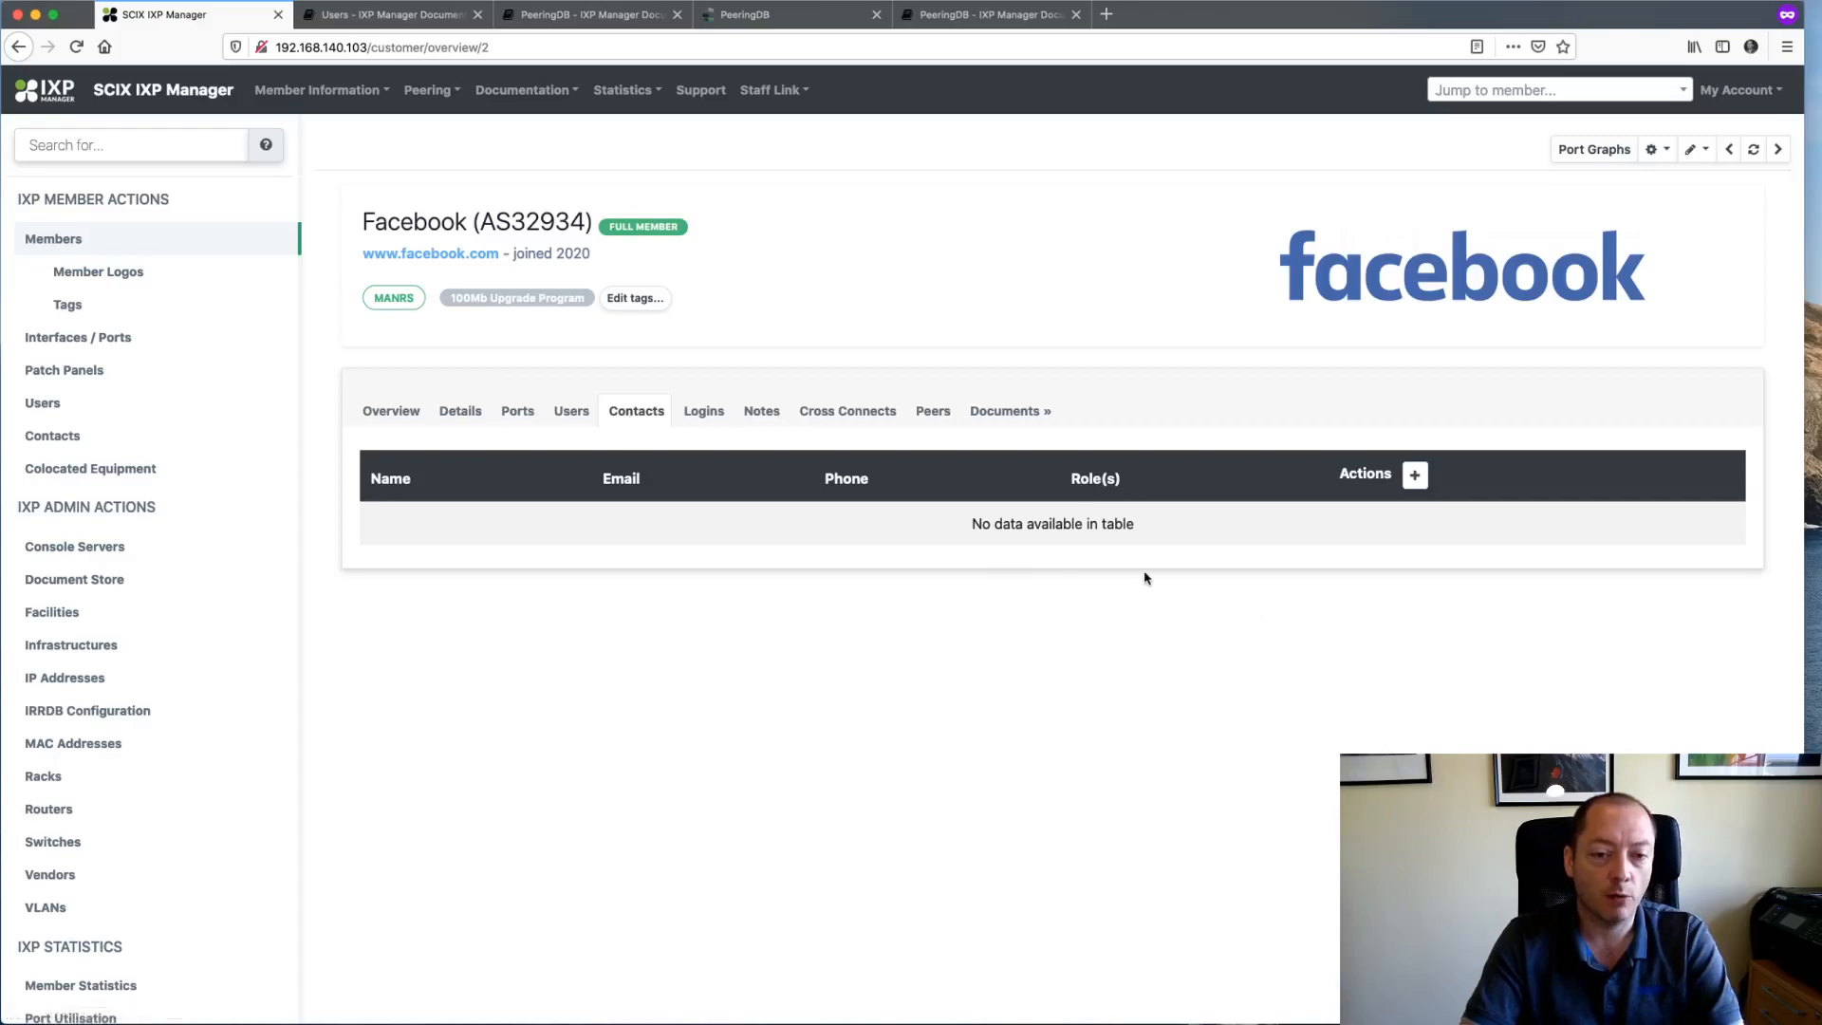
left_click(1415, 476)
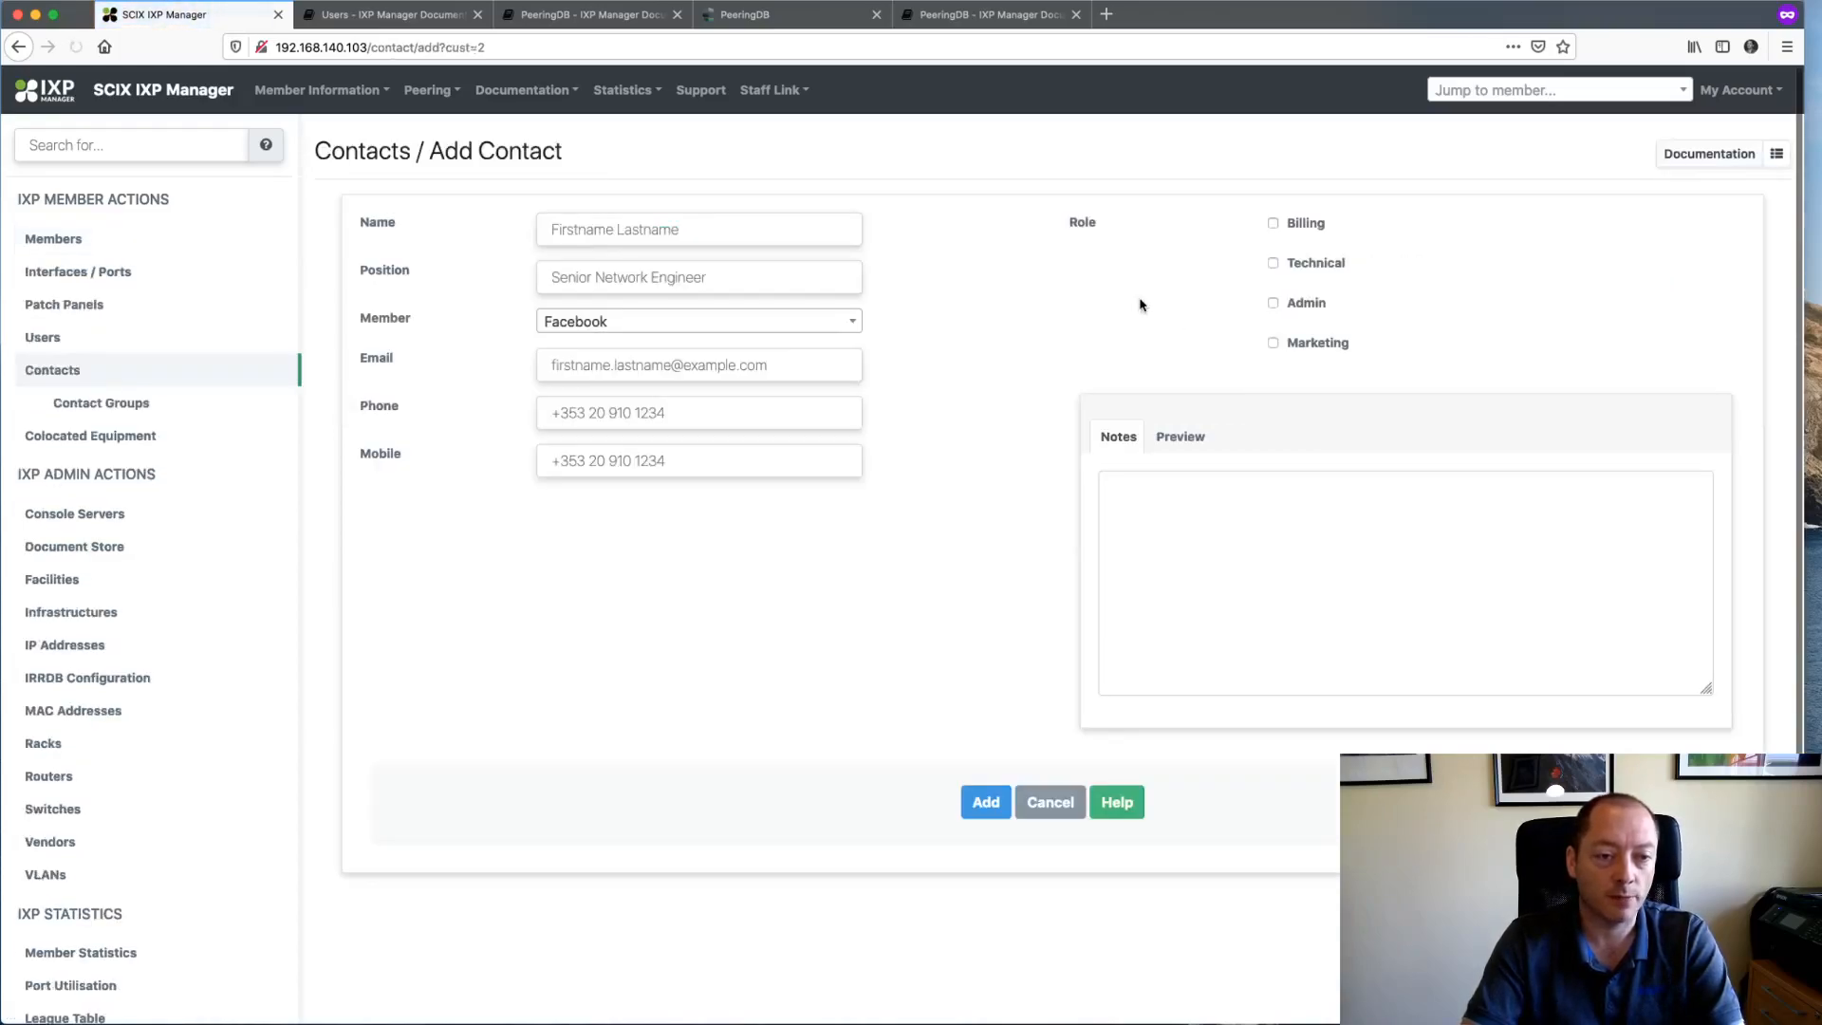
left_click(751, 229)
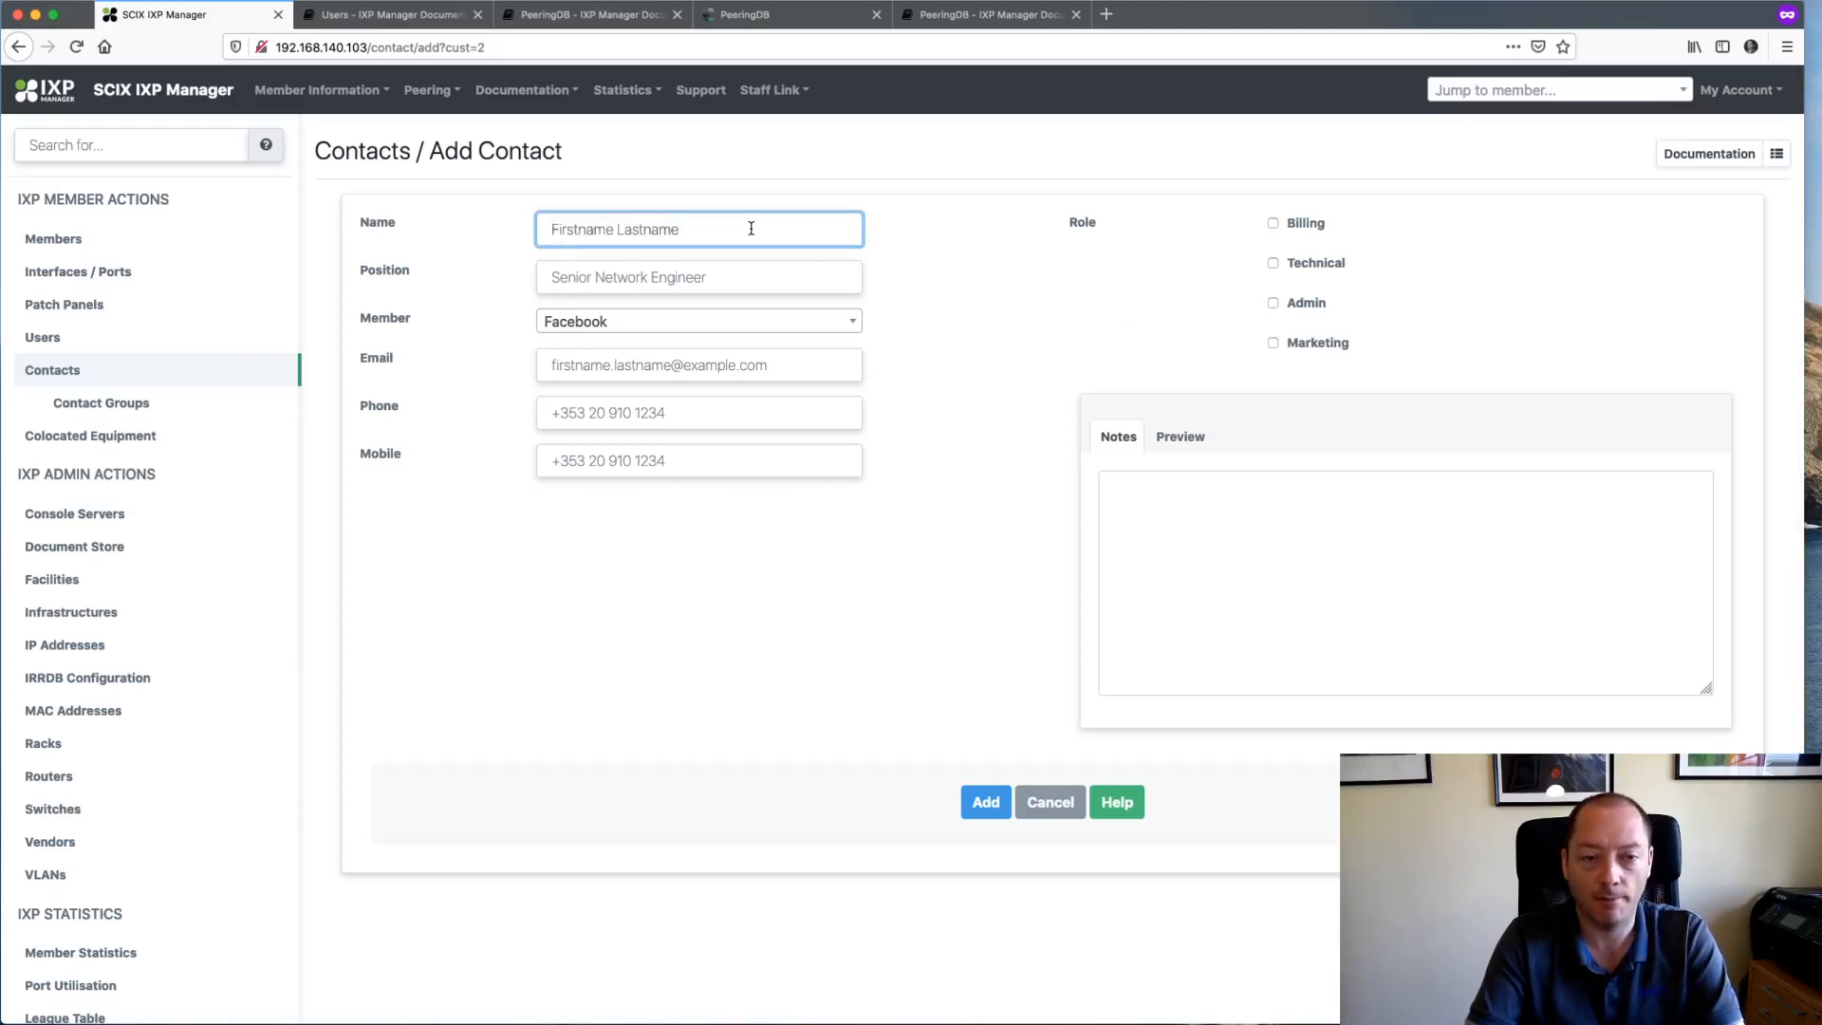
key("Down")
key("Return")
key("Tab")
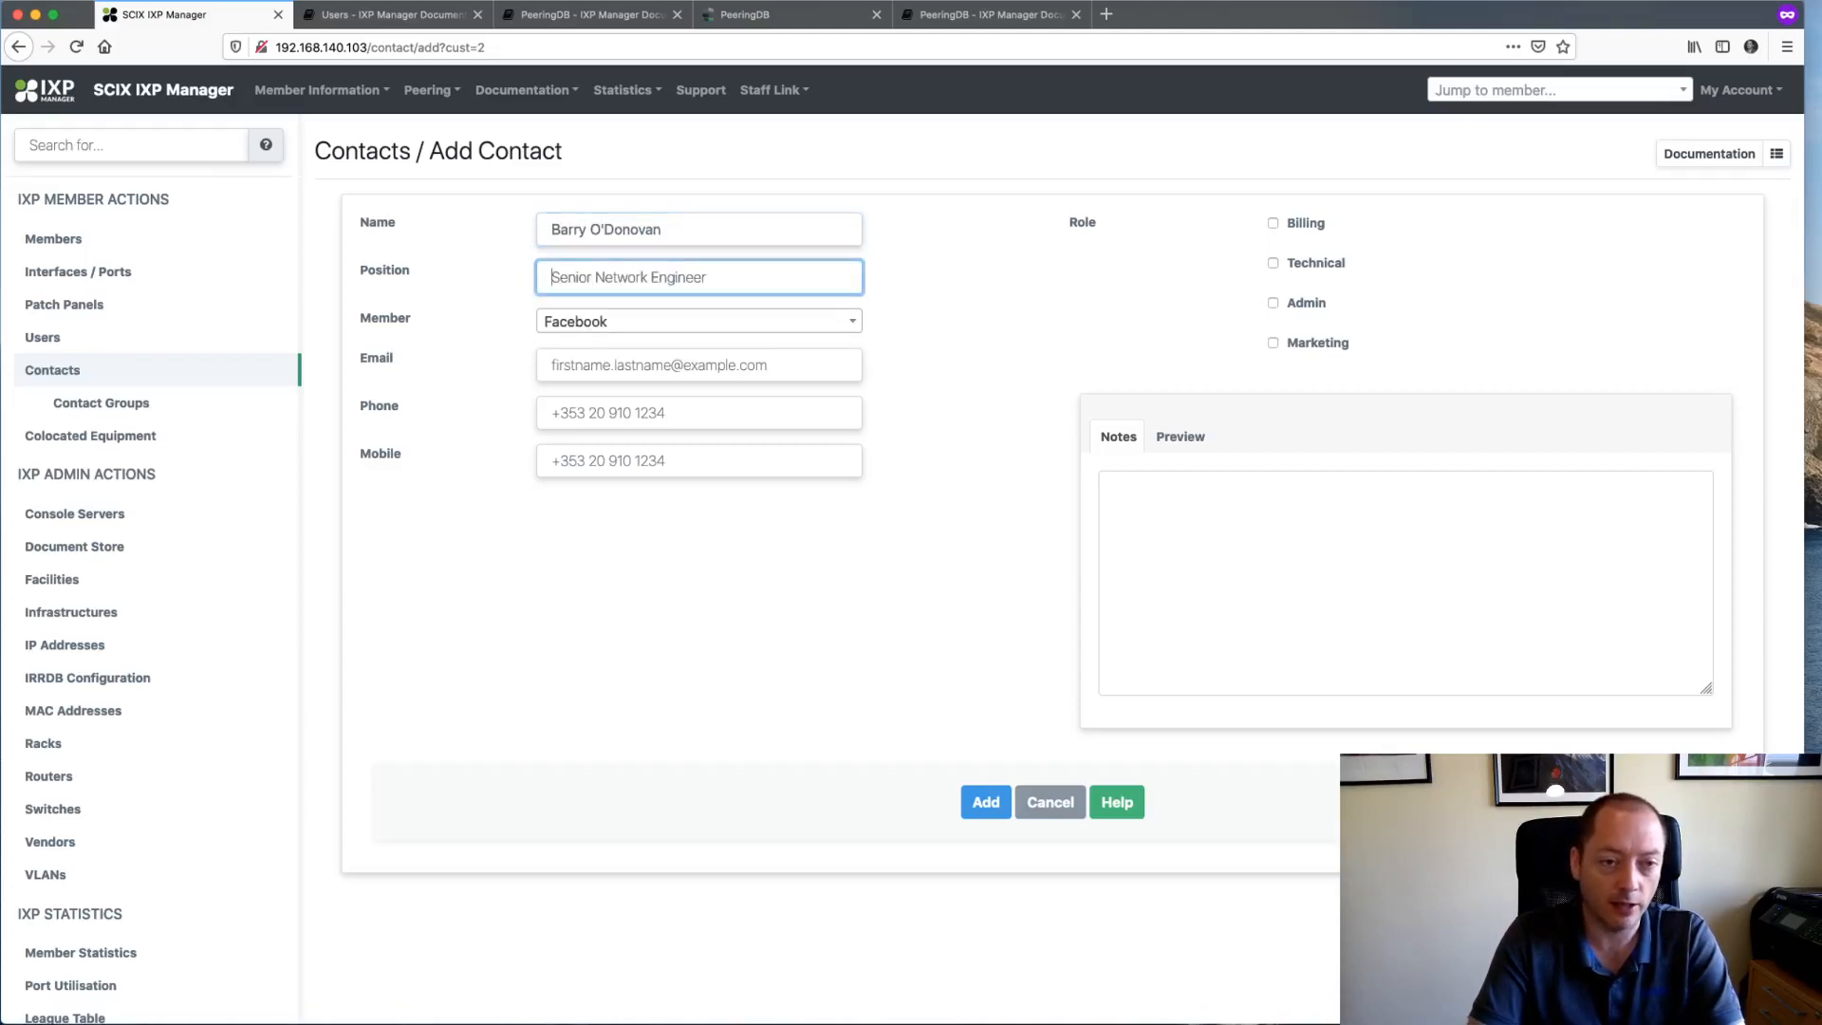
- Set the contact's position to 'kjfnjn', pick their e-mail, give the Marketing role, and save
type("kjfnjn")
key("Tab")
key("Tab")
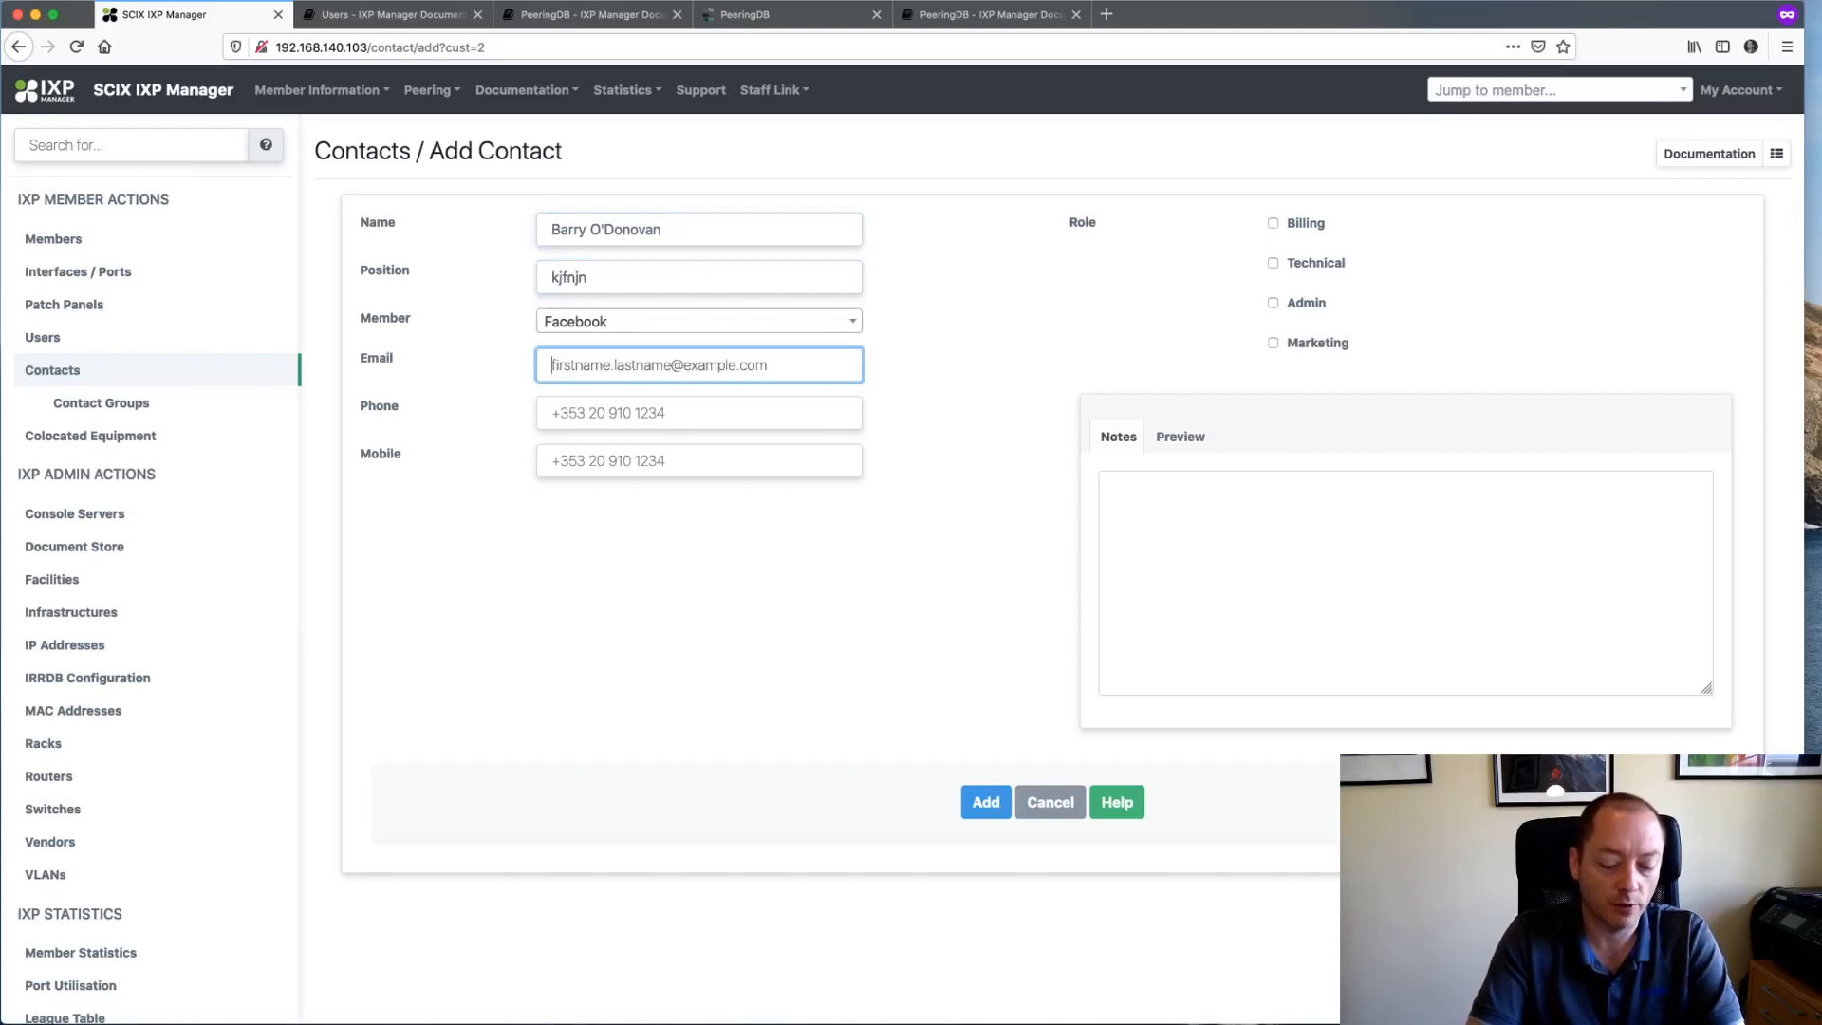
type("ba")
key("Down")
key("Down")
key("Down")
key("Down")
key("Down")
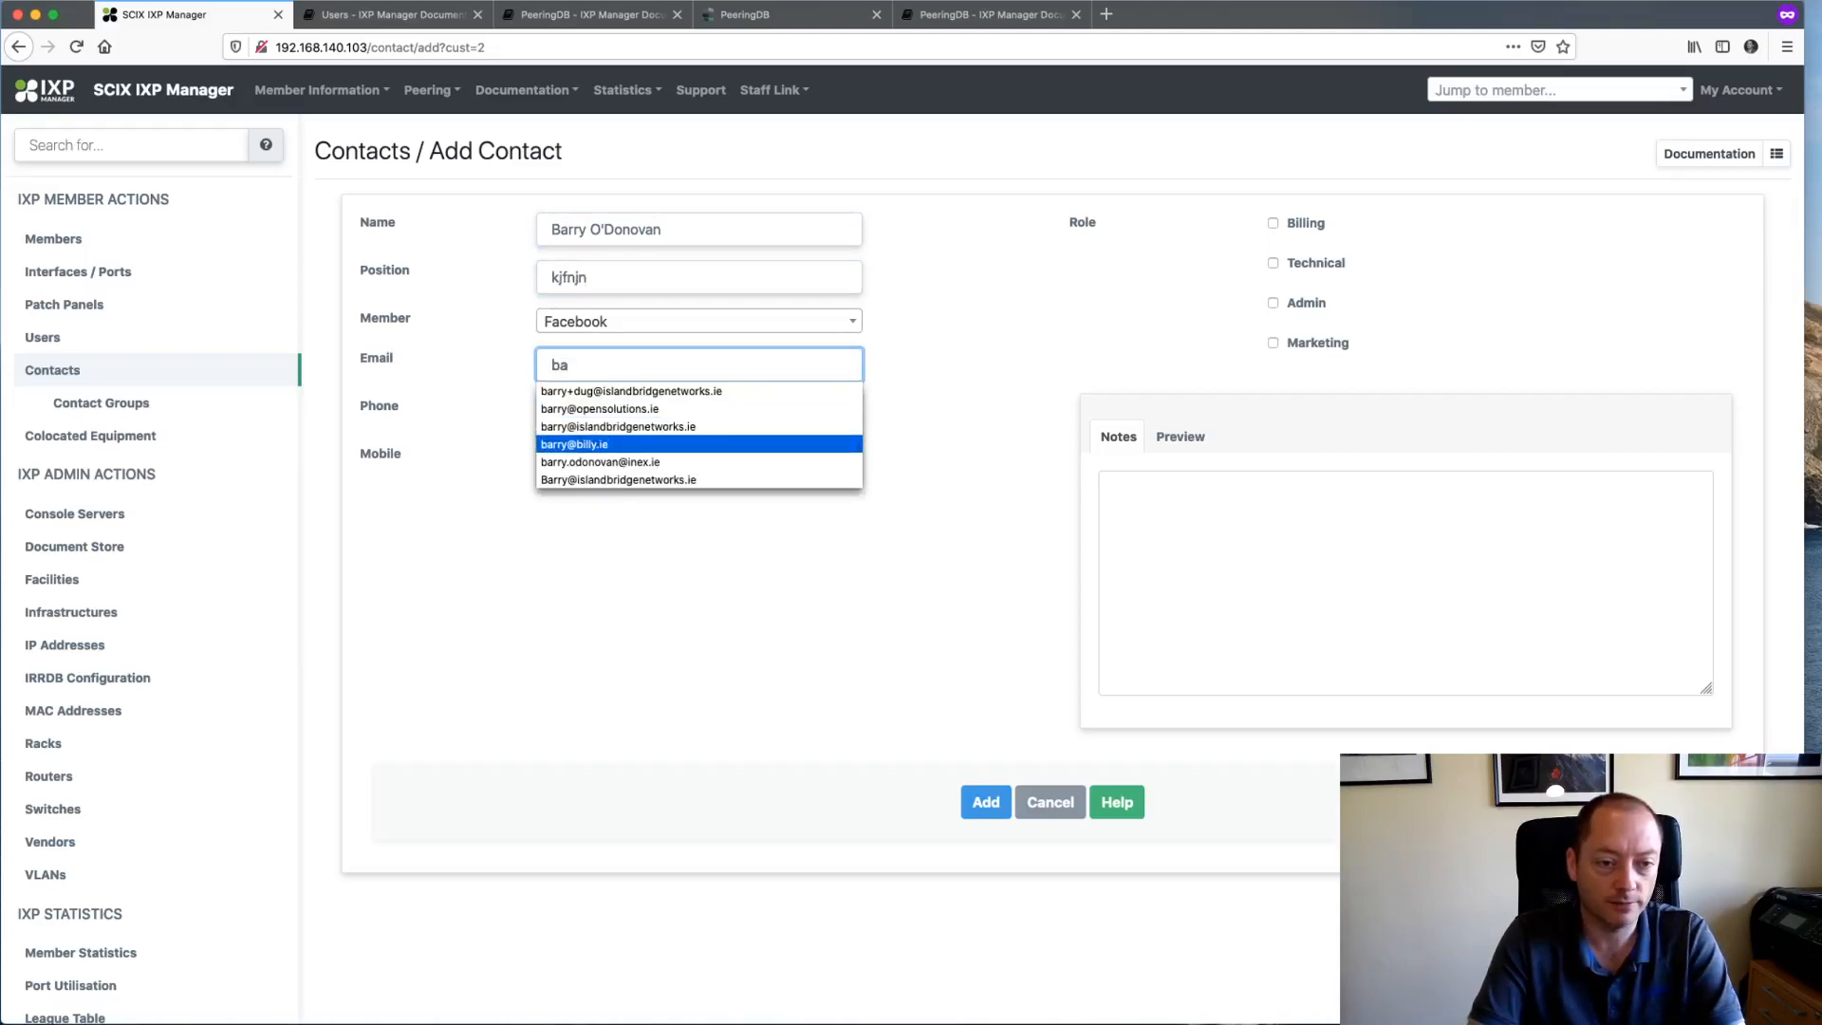
key("Return")
key("Tab")
key("Tab")
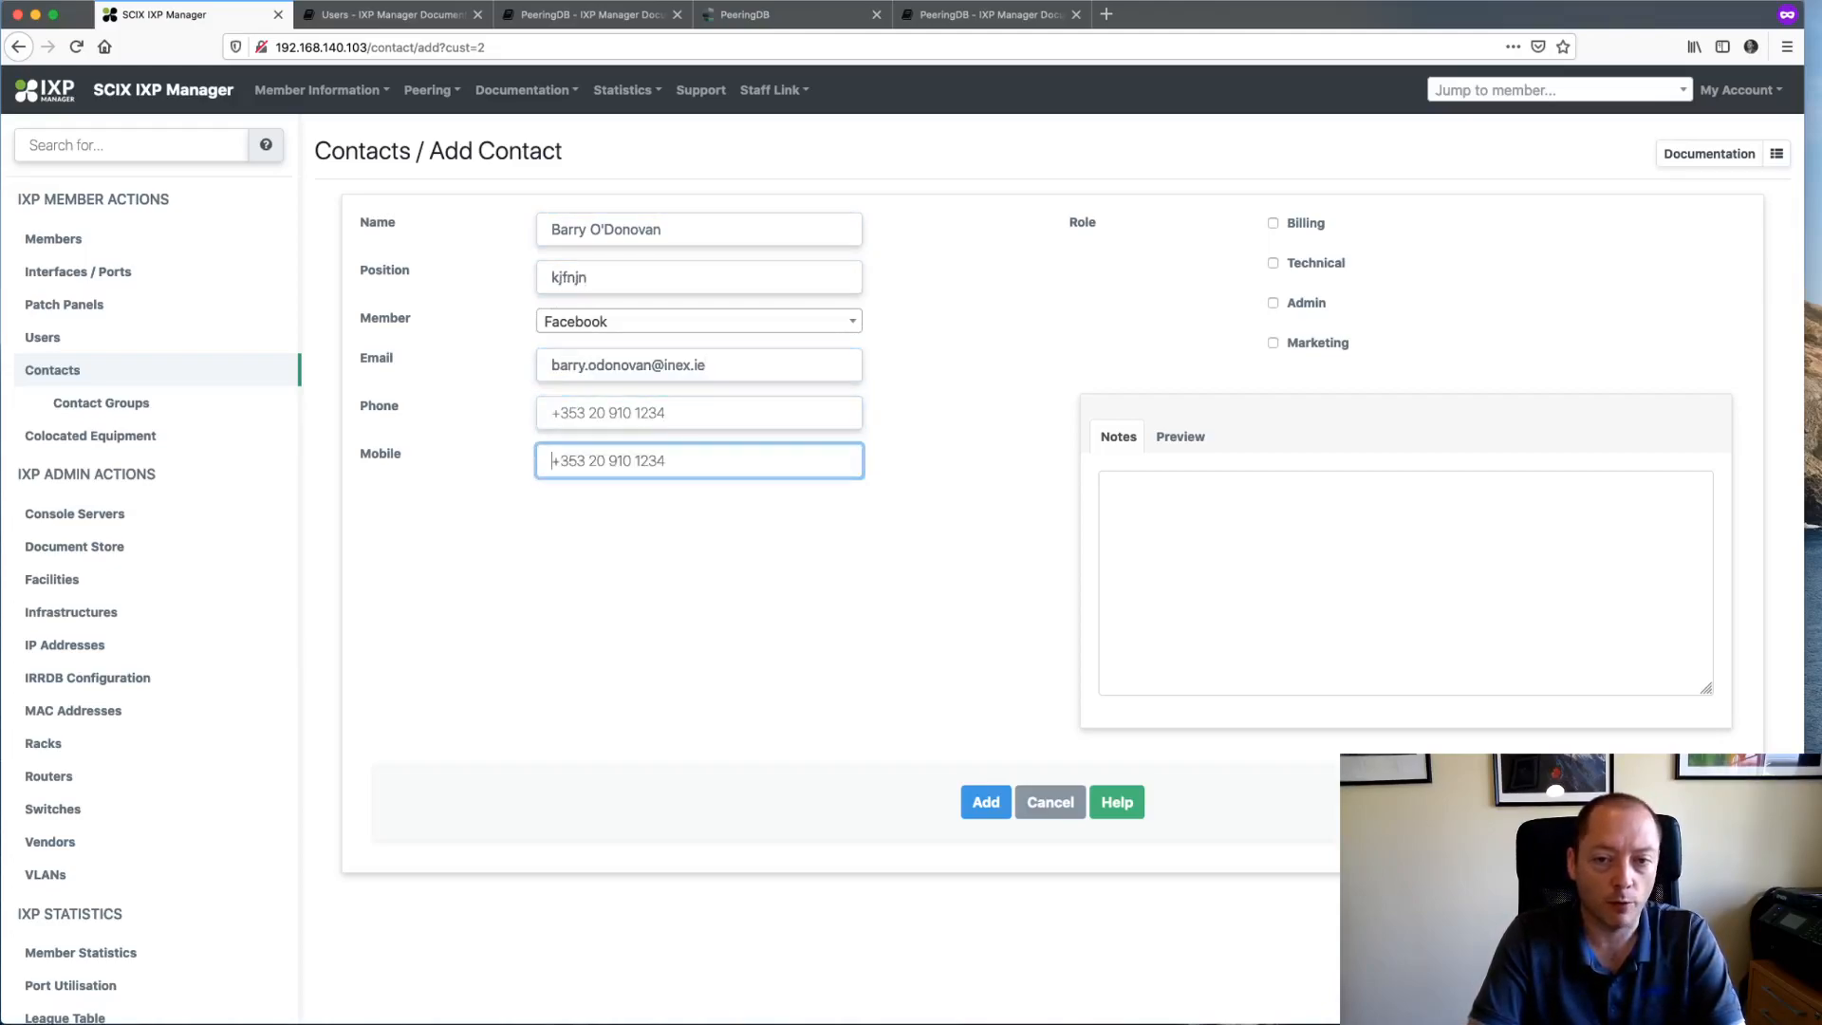
left_click(1308, 227)
left_click(1307, 227)
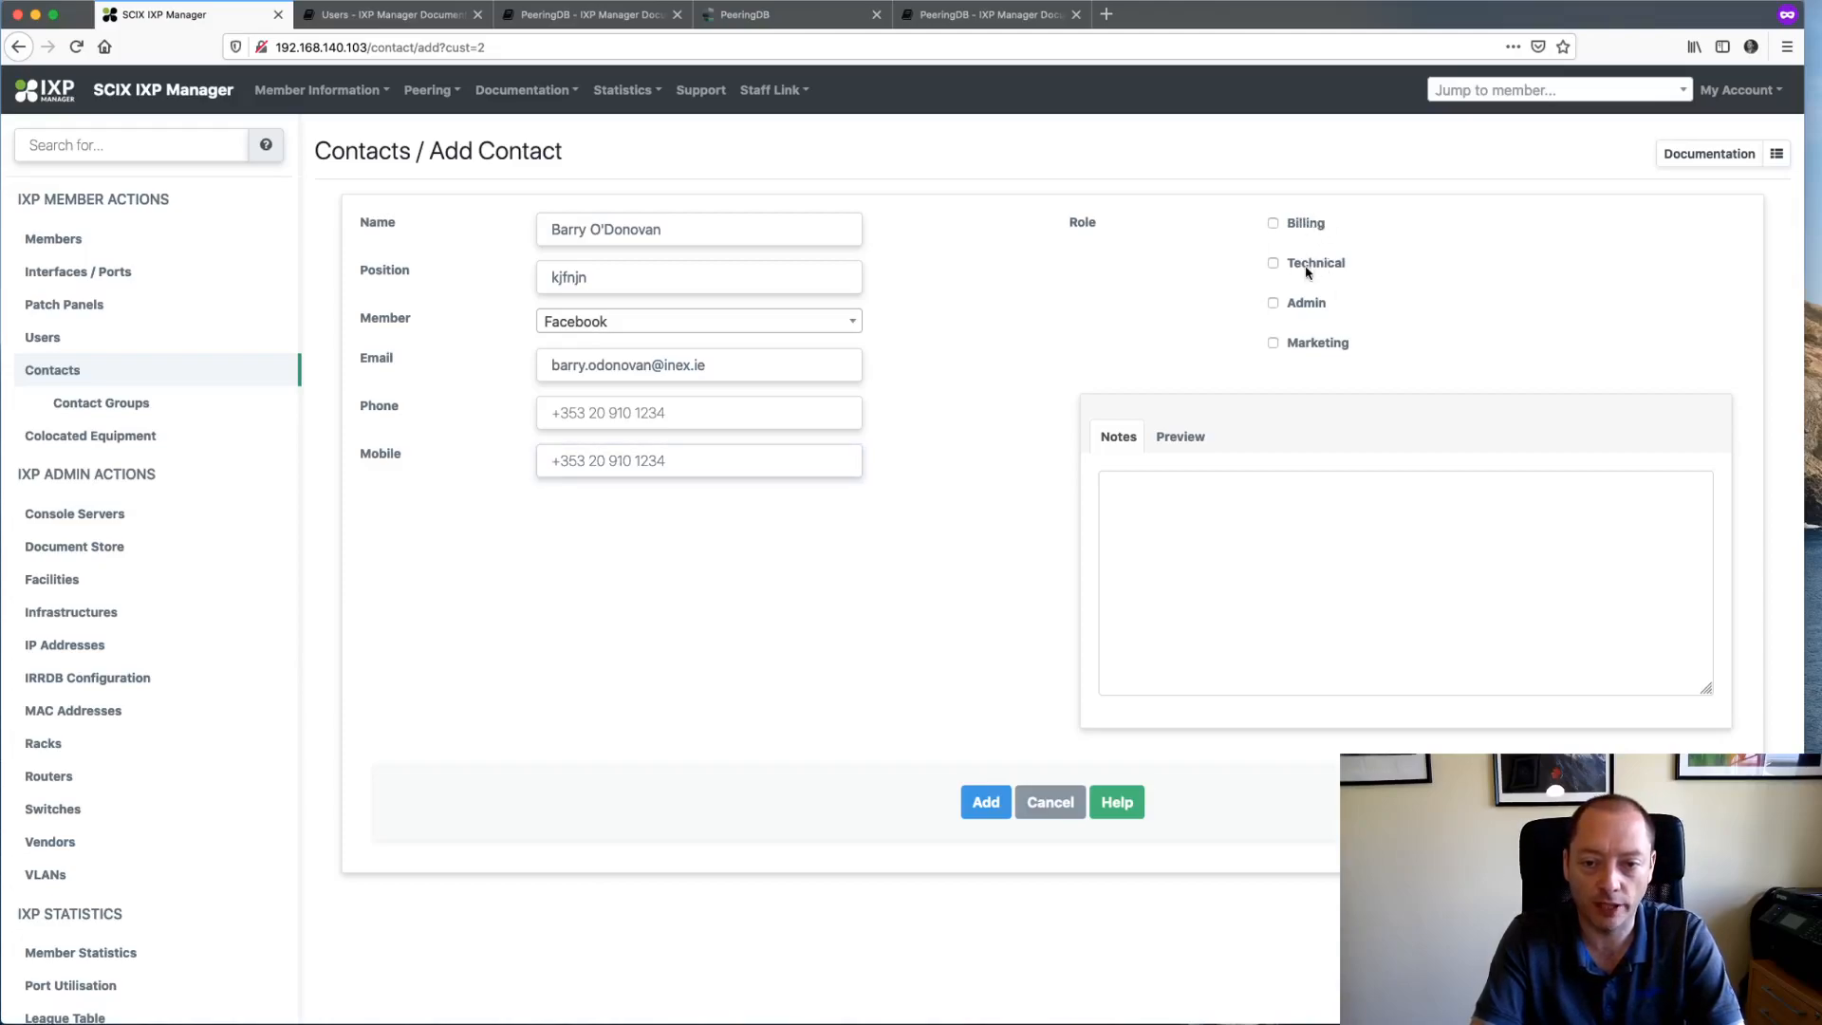
left_click(1194, 550)
left_click(991, 809)
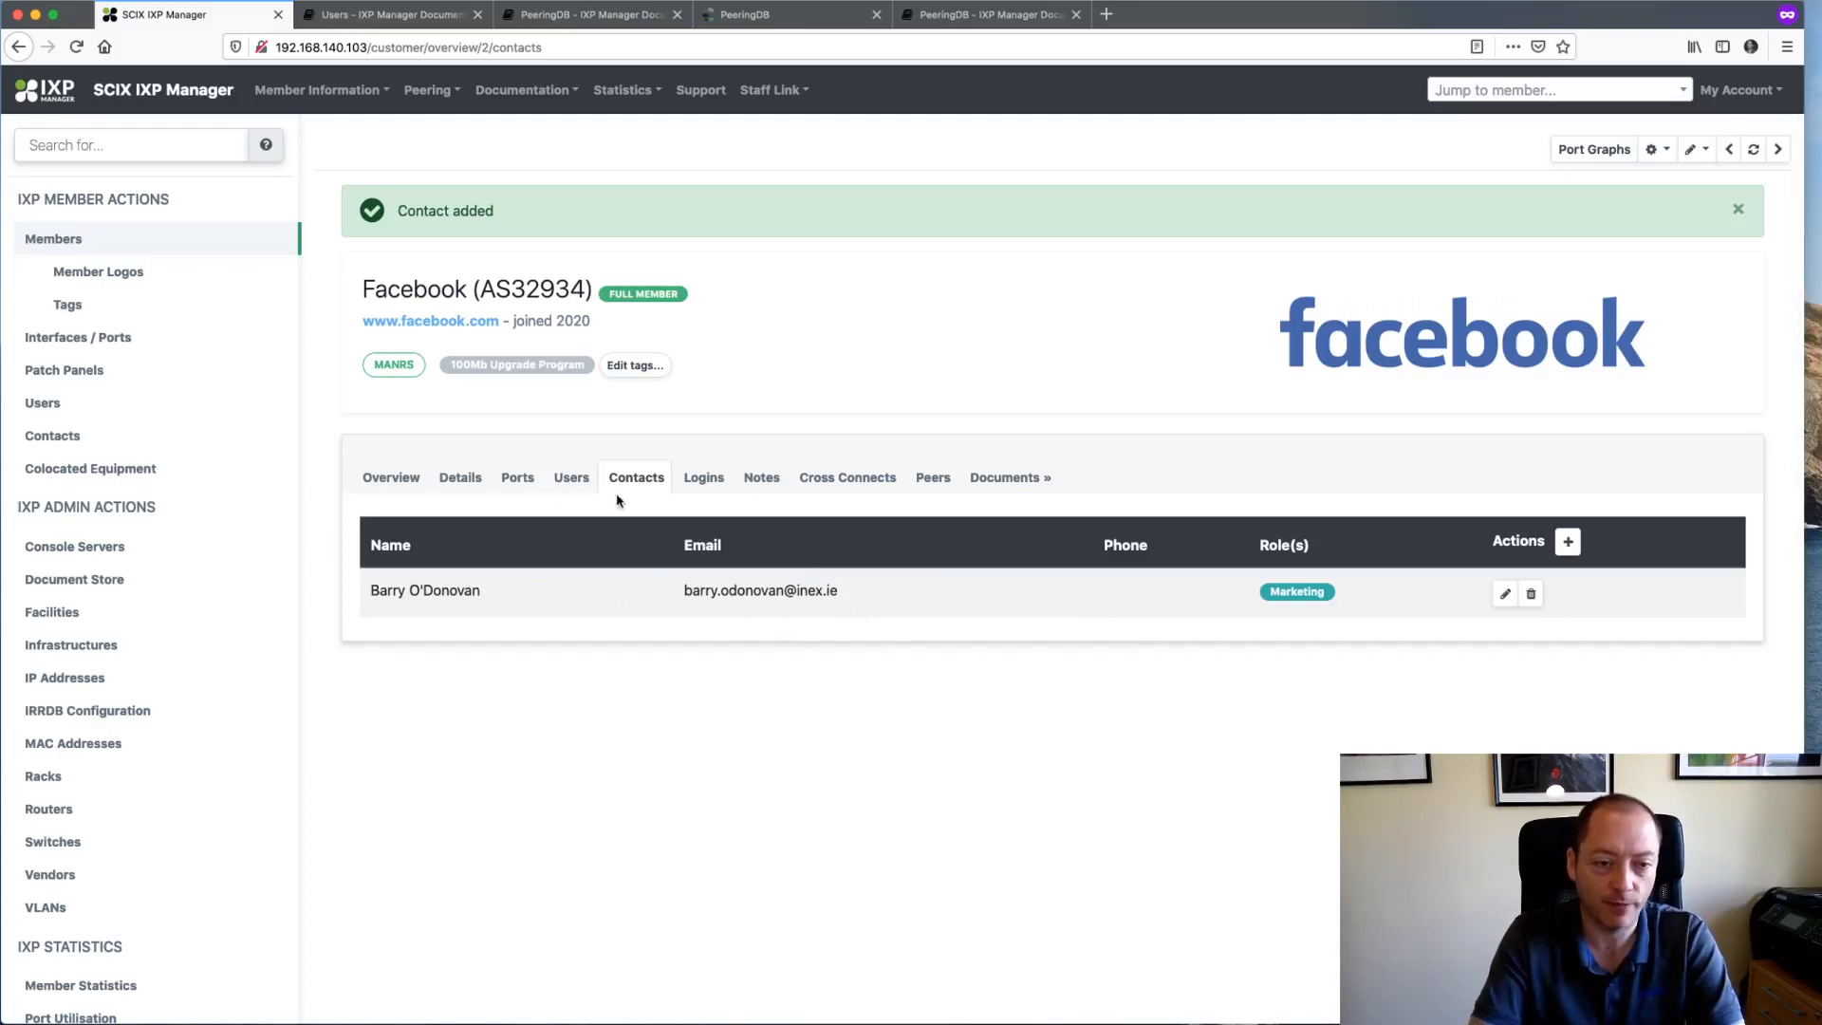
- Inspect Facebook's Users tab, whose CUSTADMIN user has never logged in, and check its action menu
left_click(570, 477)
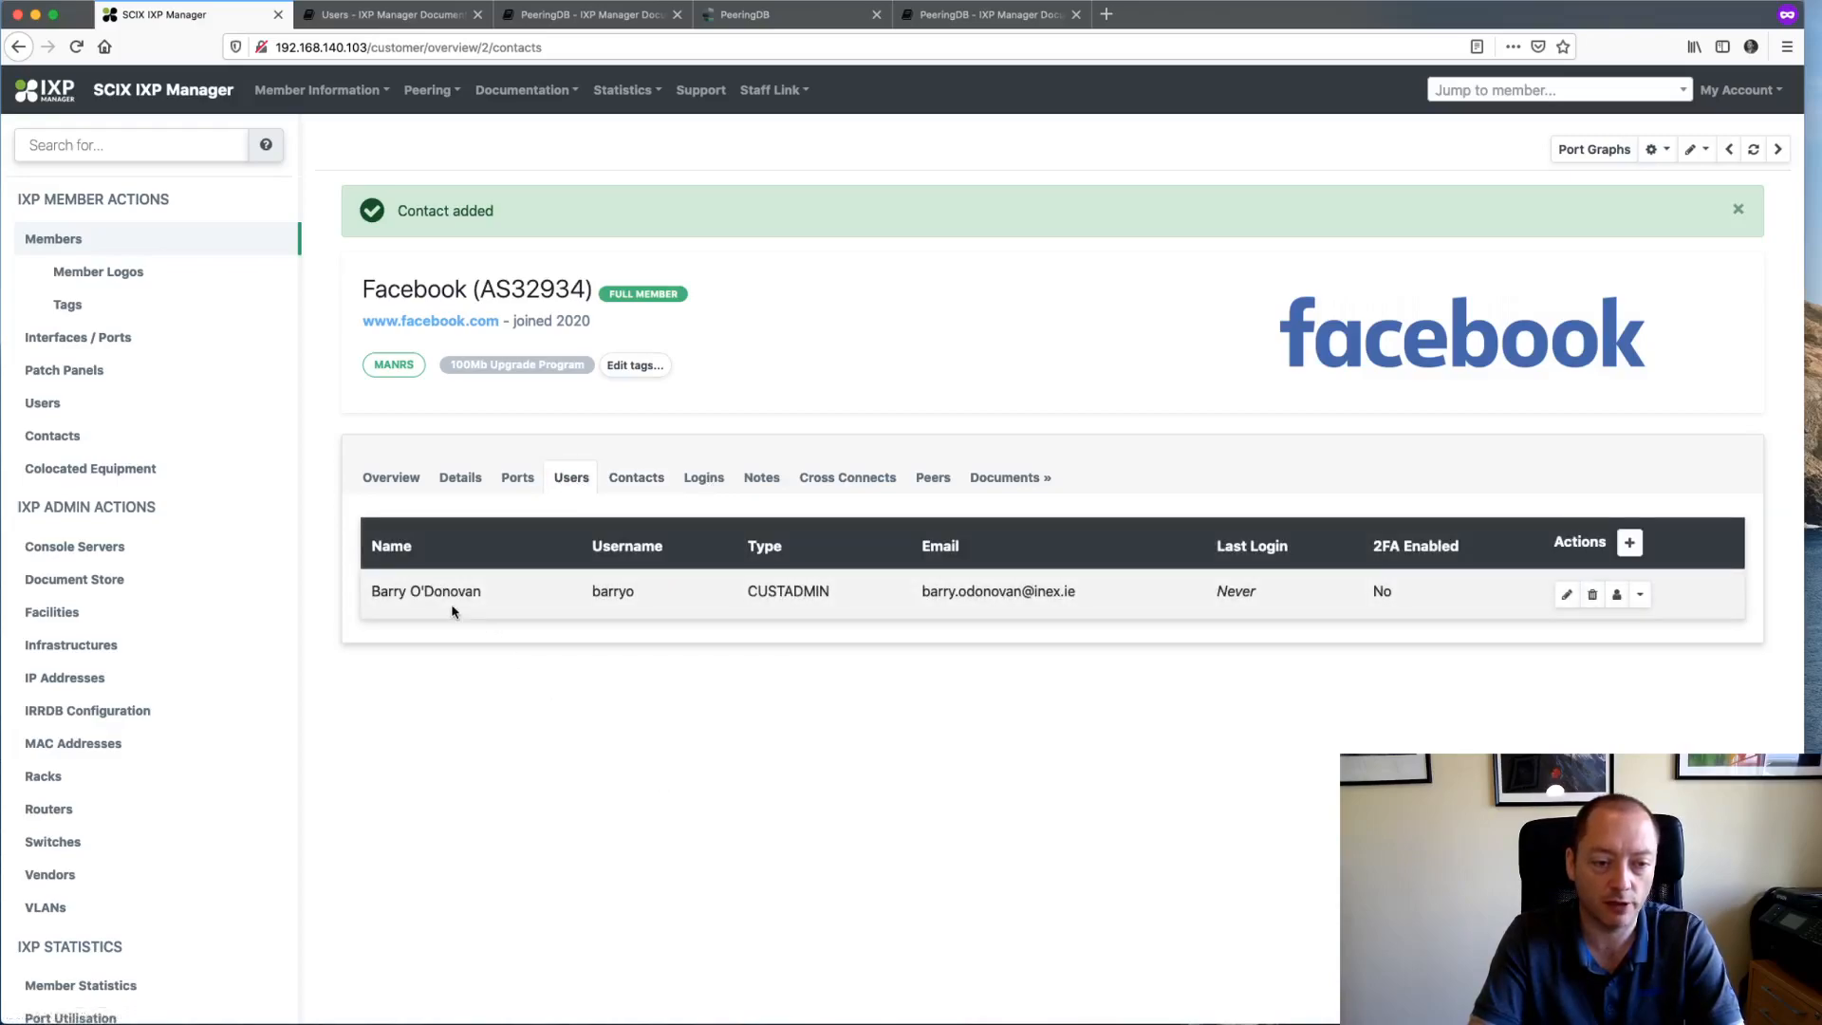
left_click_drag(378, 591, 1371, 590)
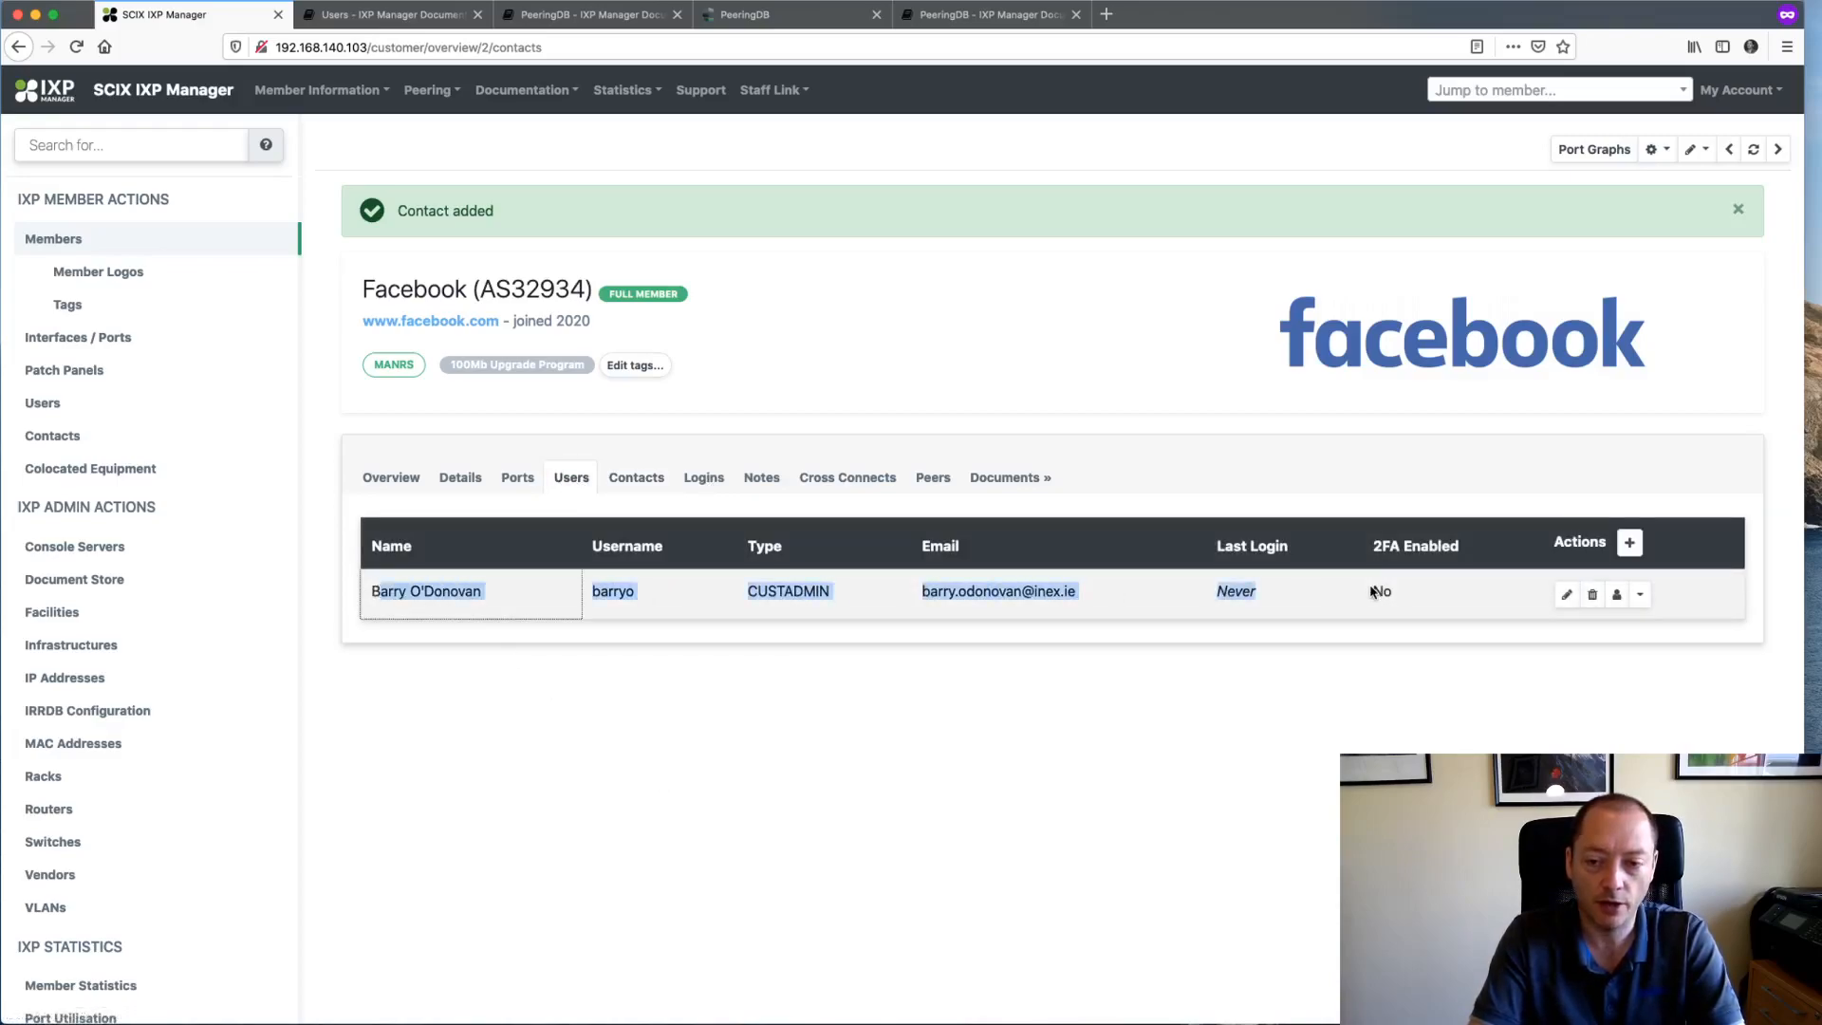
left_click(1614, 658)
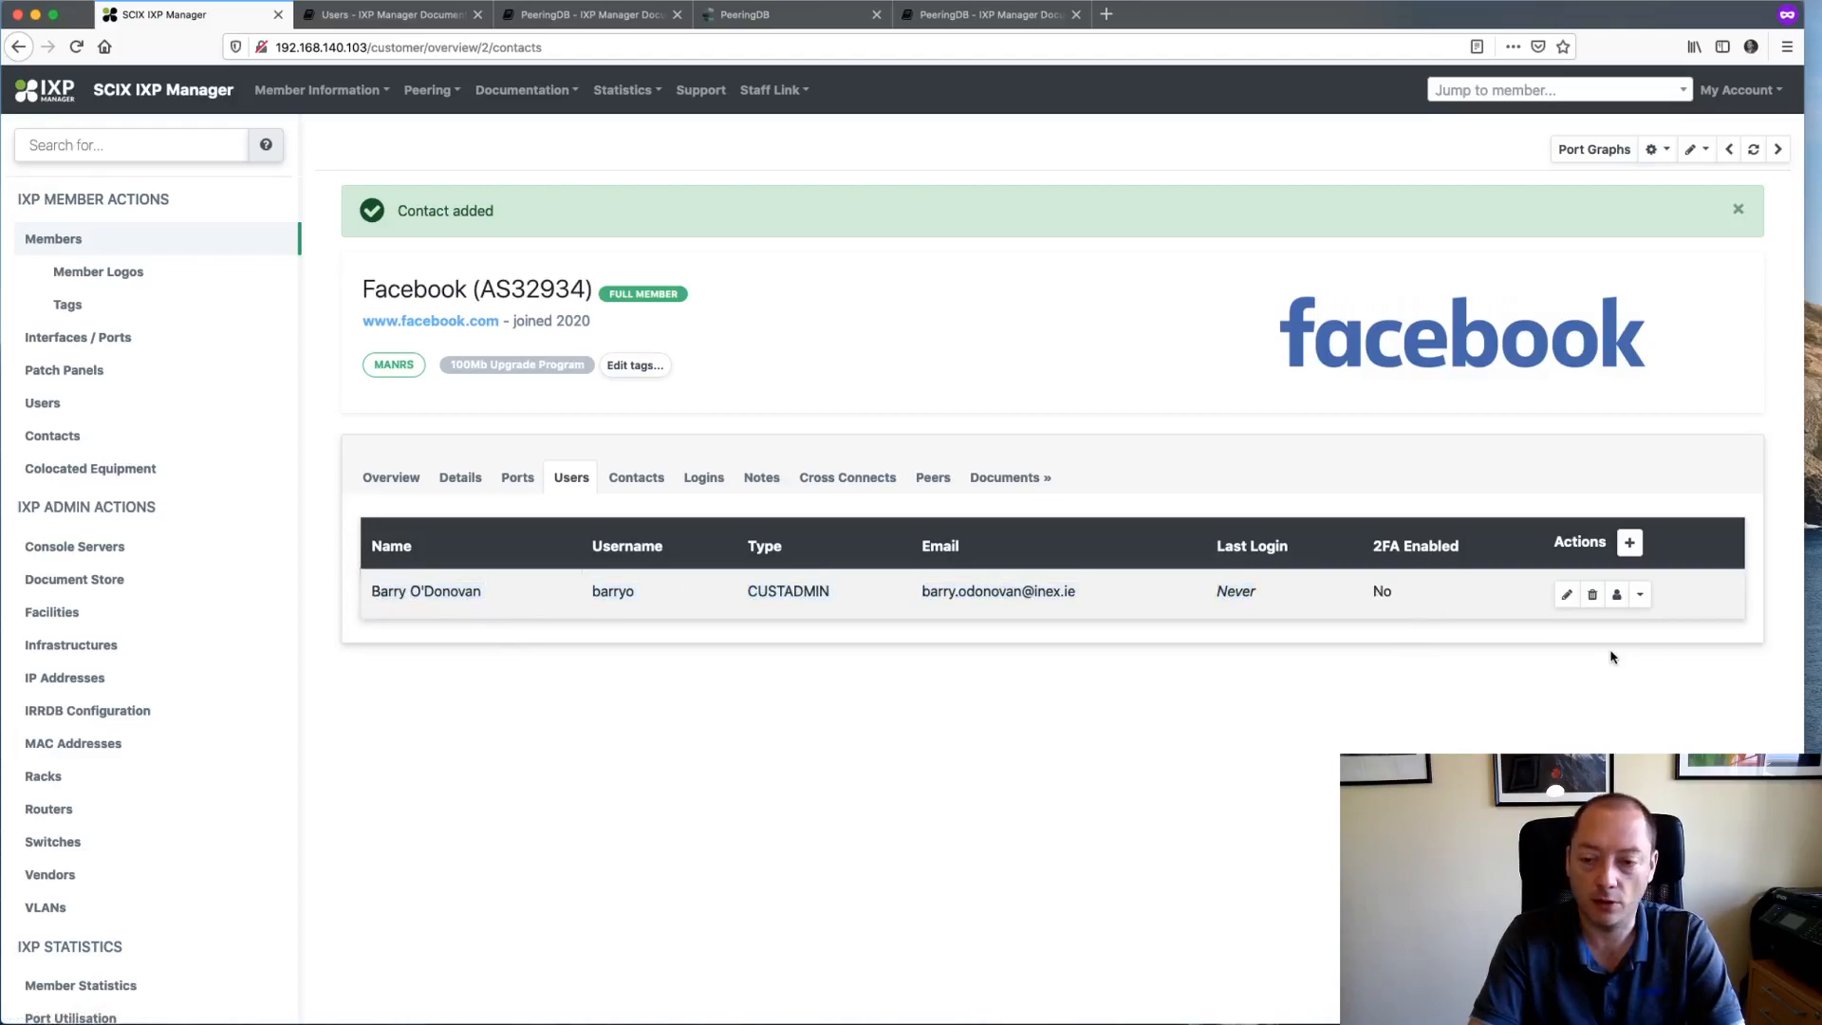
left_click(1638, 596)
left_click(1631, 601)
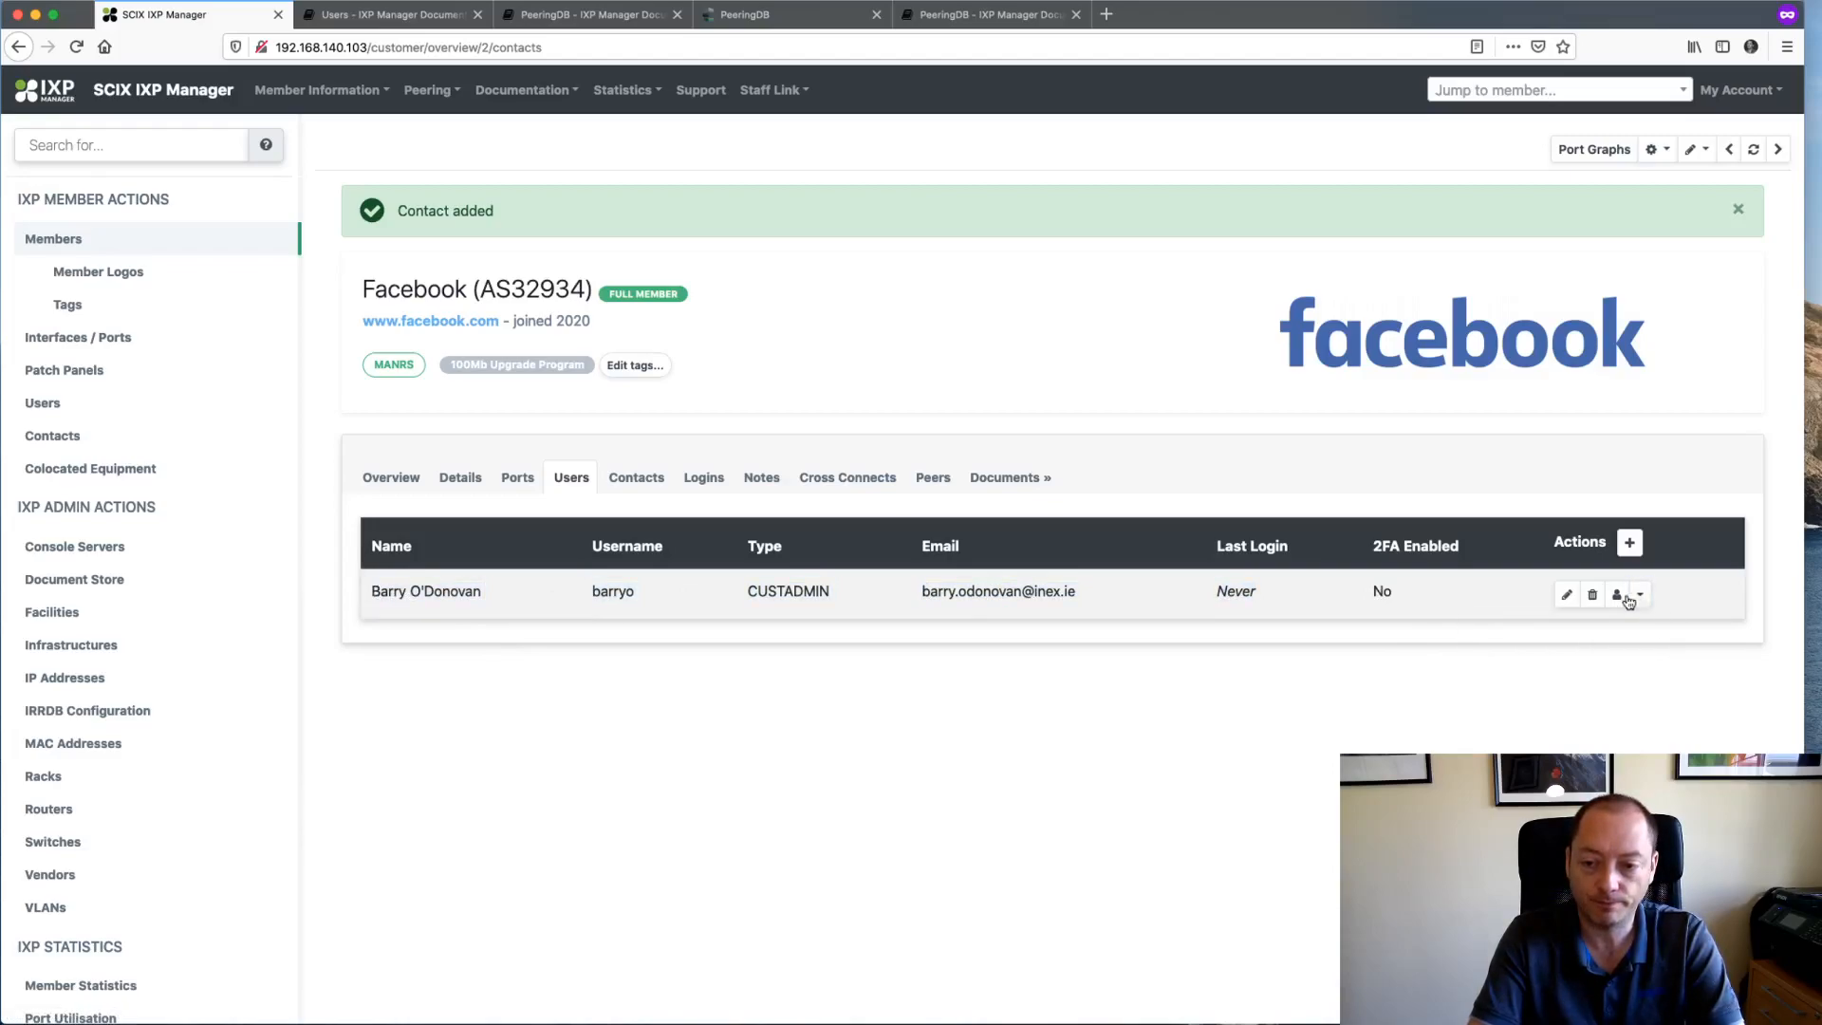
- Log in as Facebook's customer admin and browse the Details, Ports and Cross Connects tabs
left_click(1617, 596)
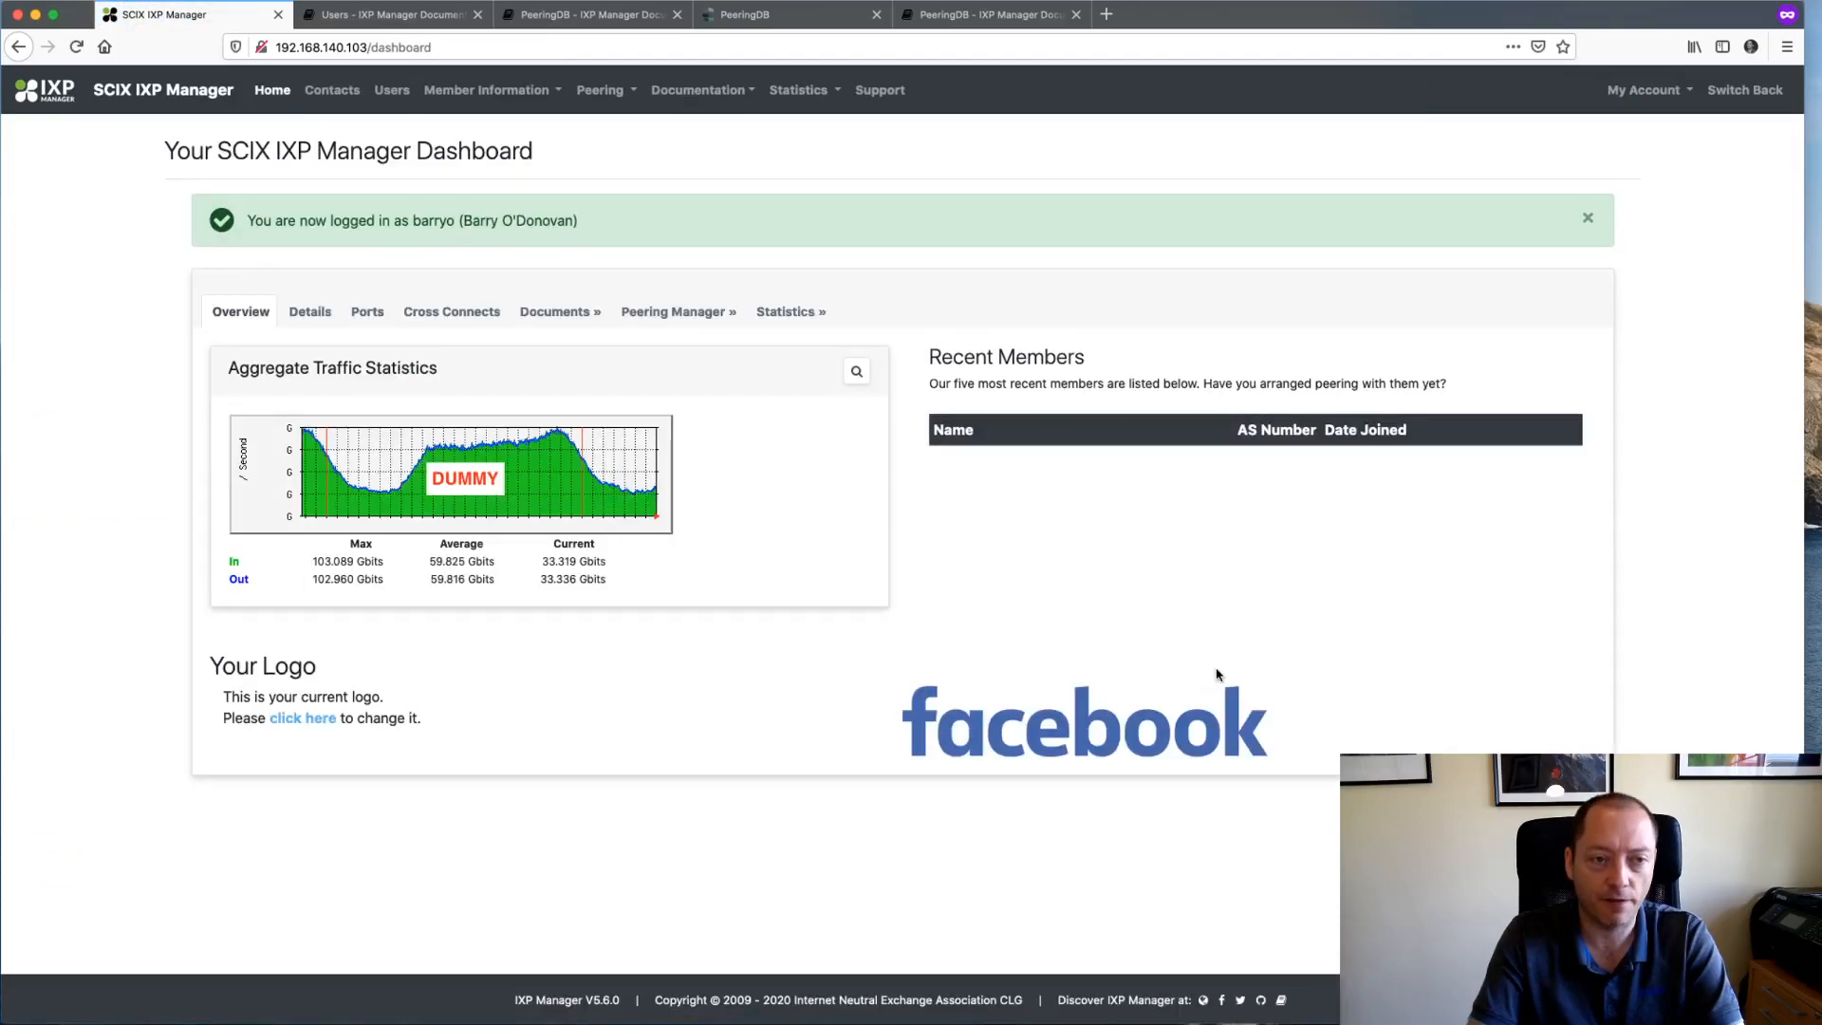
left_click(1587, 217)
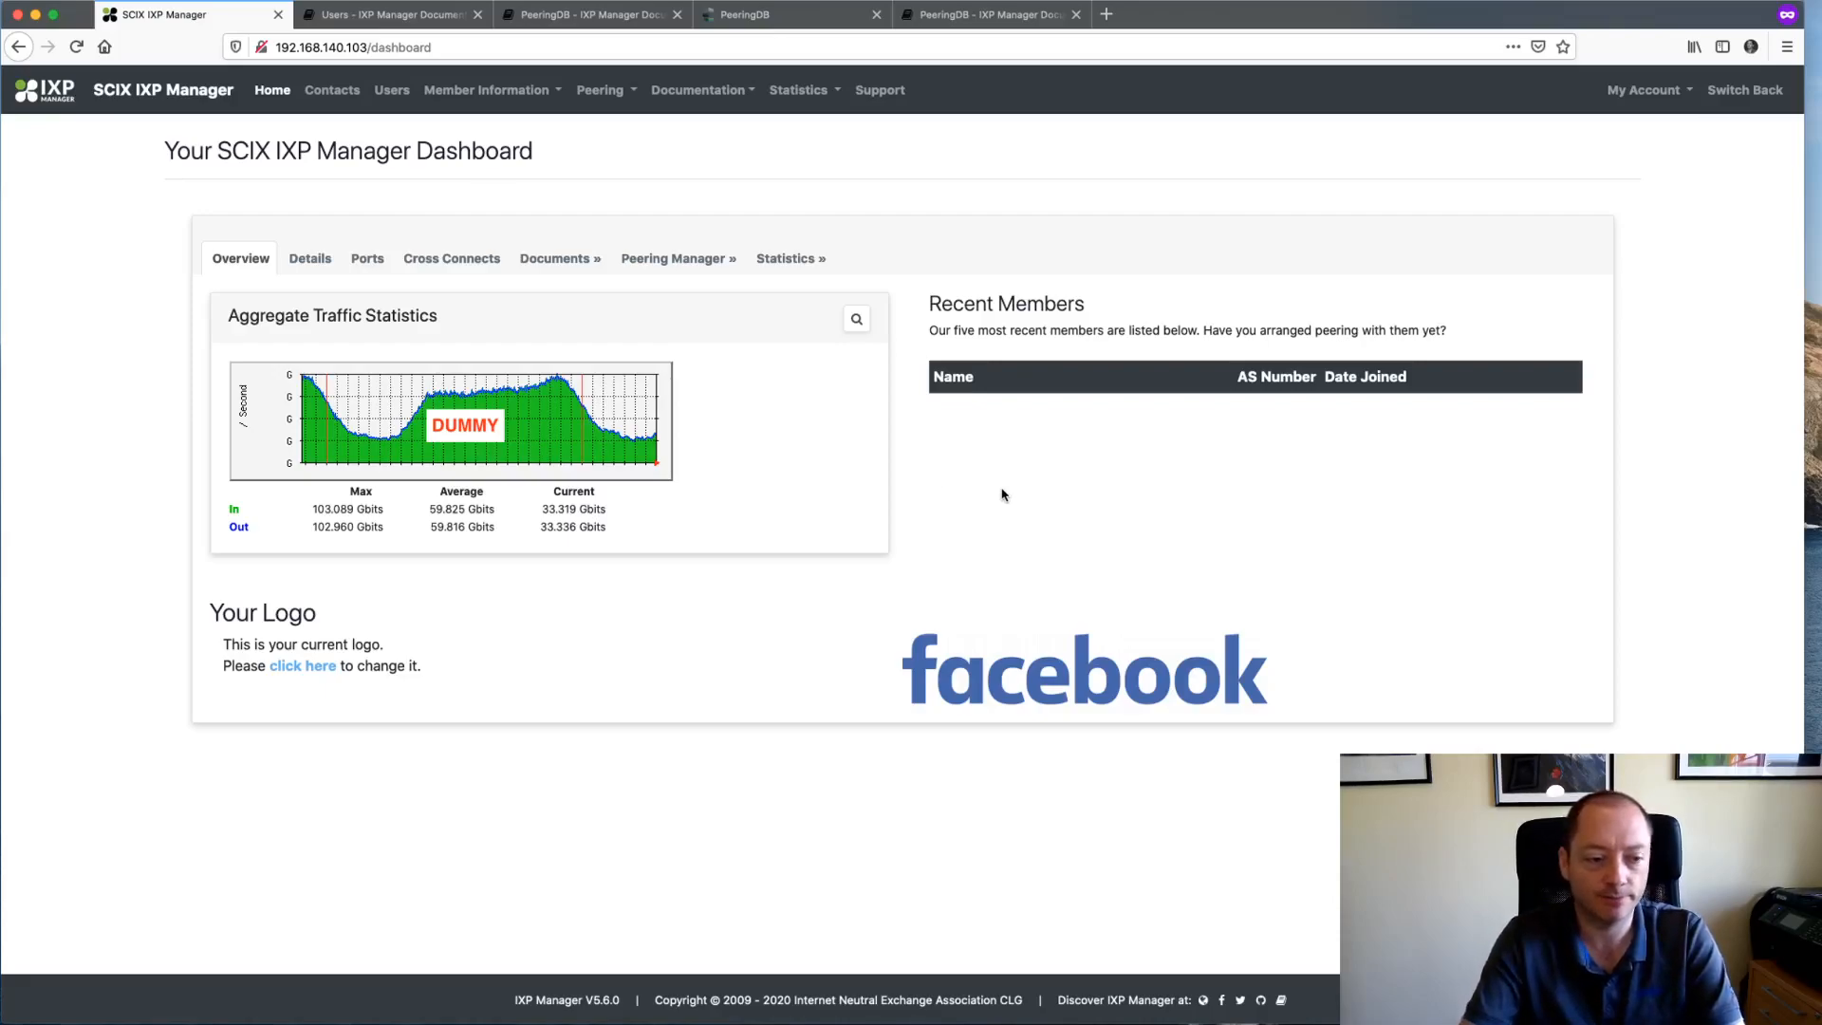
left_click(313, 257)
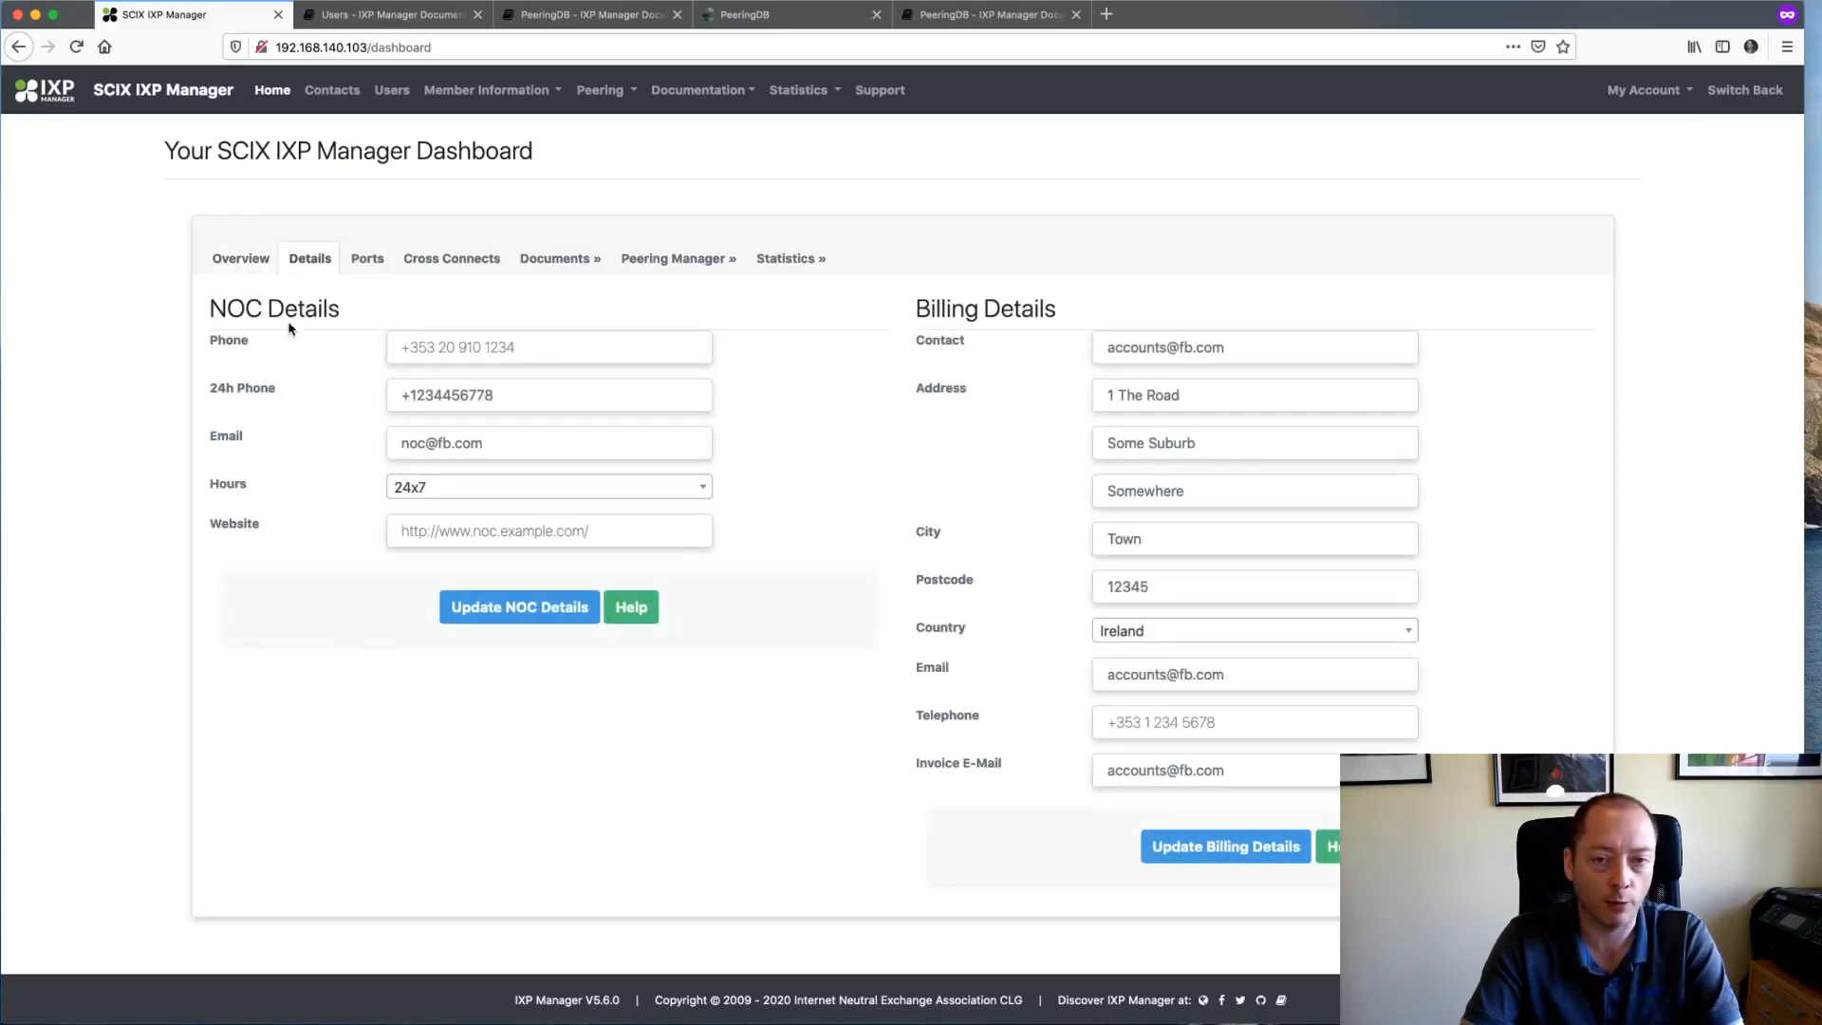
left_click(367, 263)
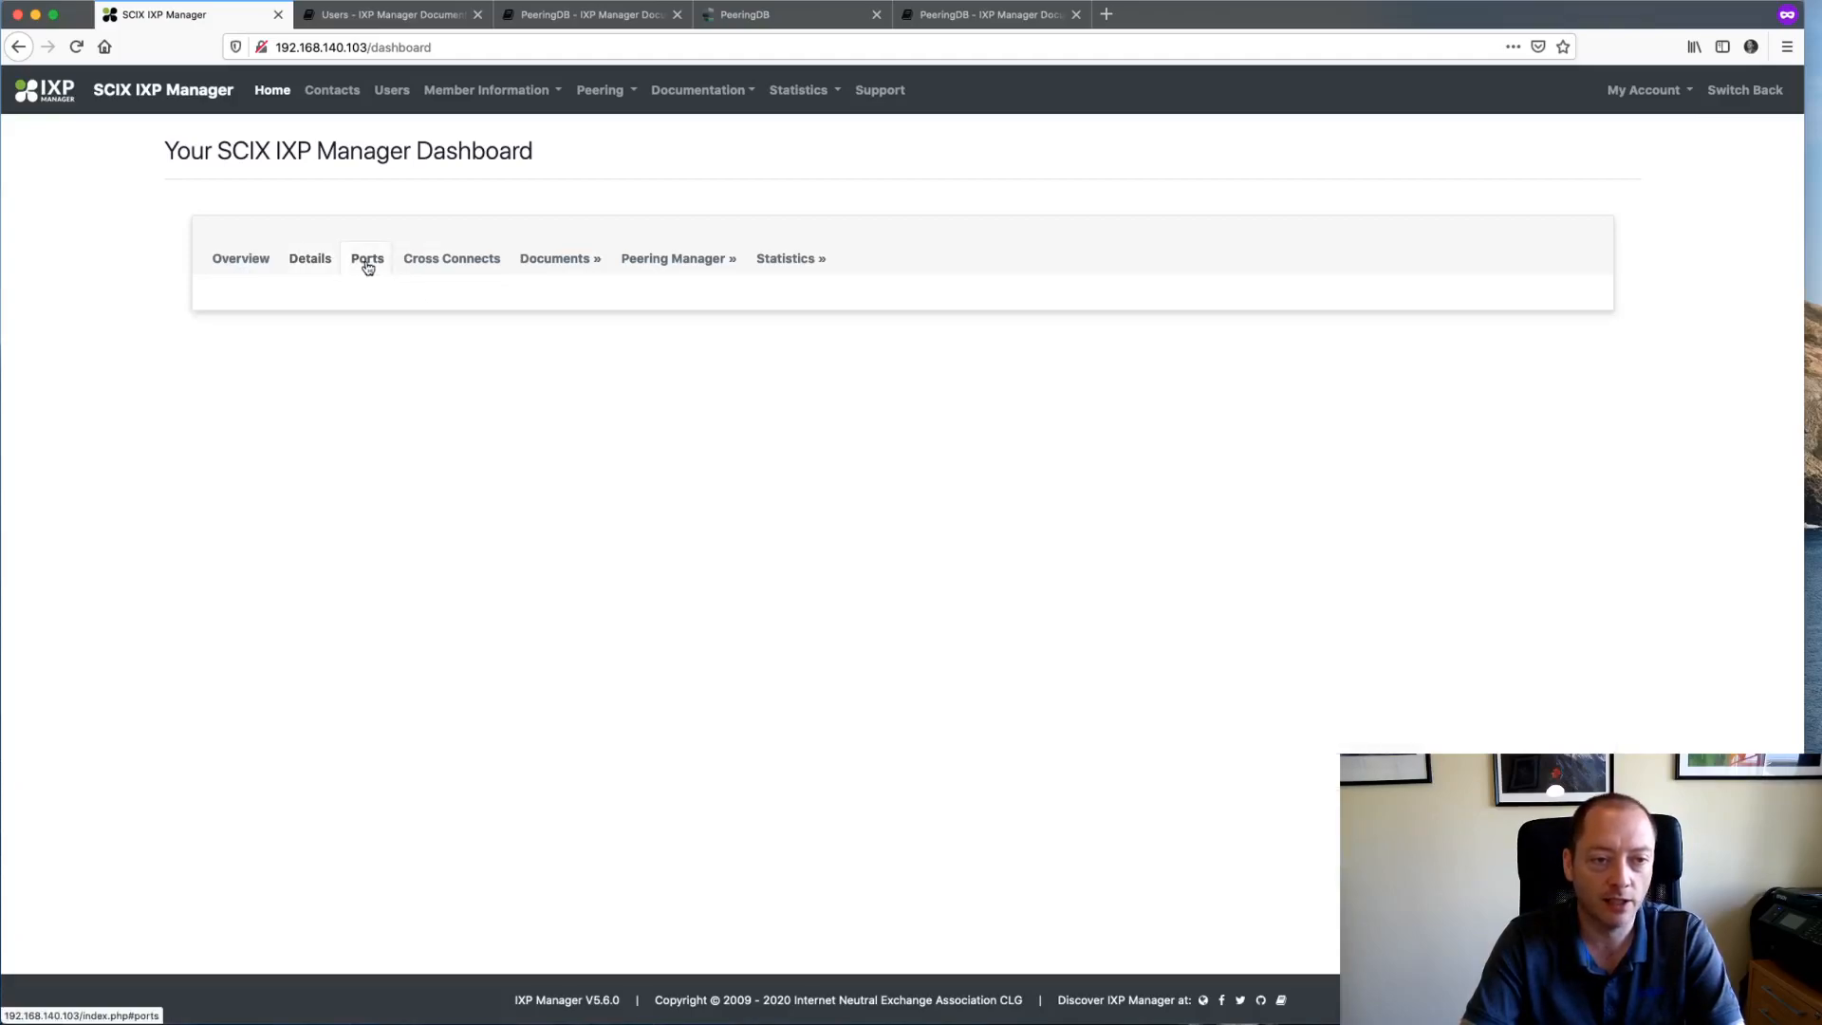
left_click(435, 273)
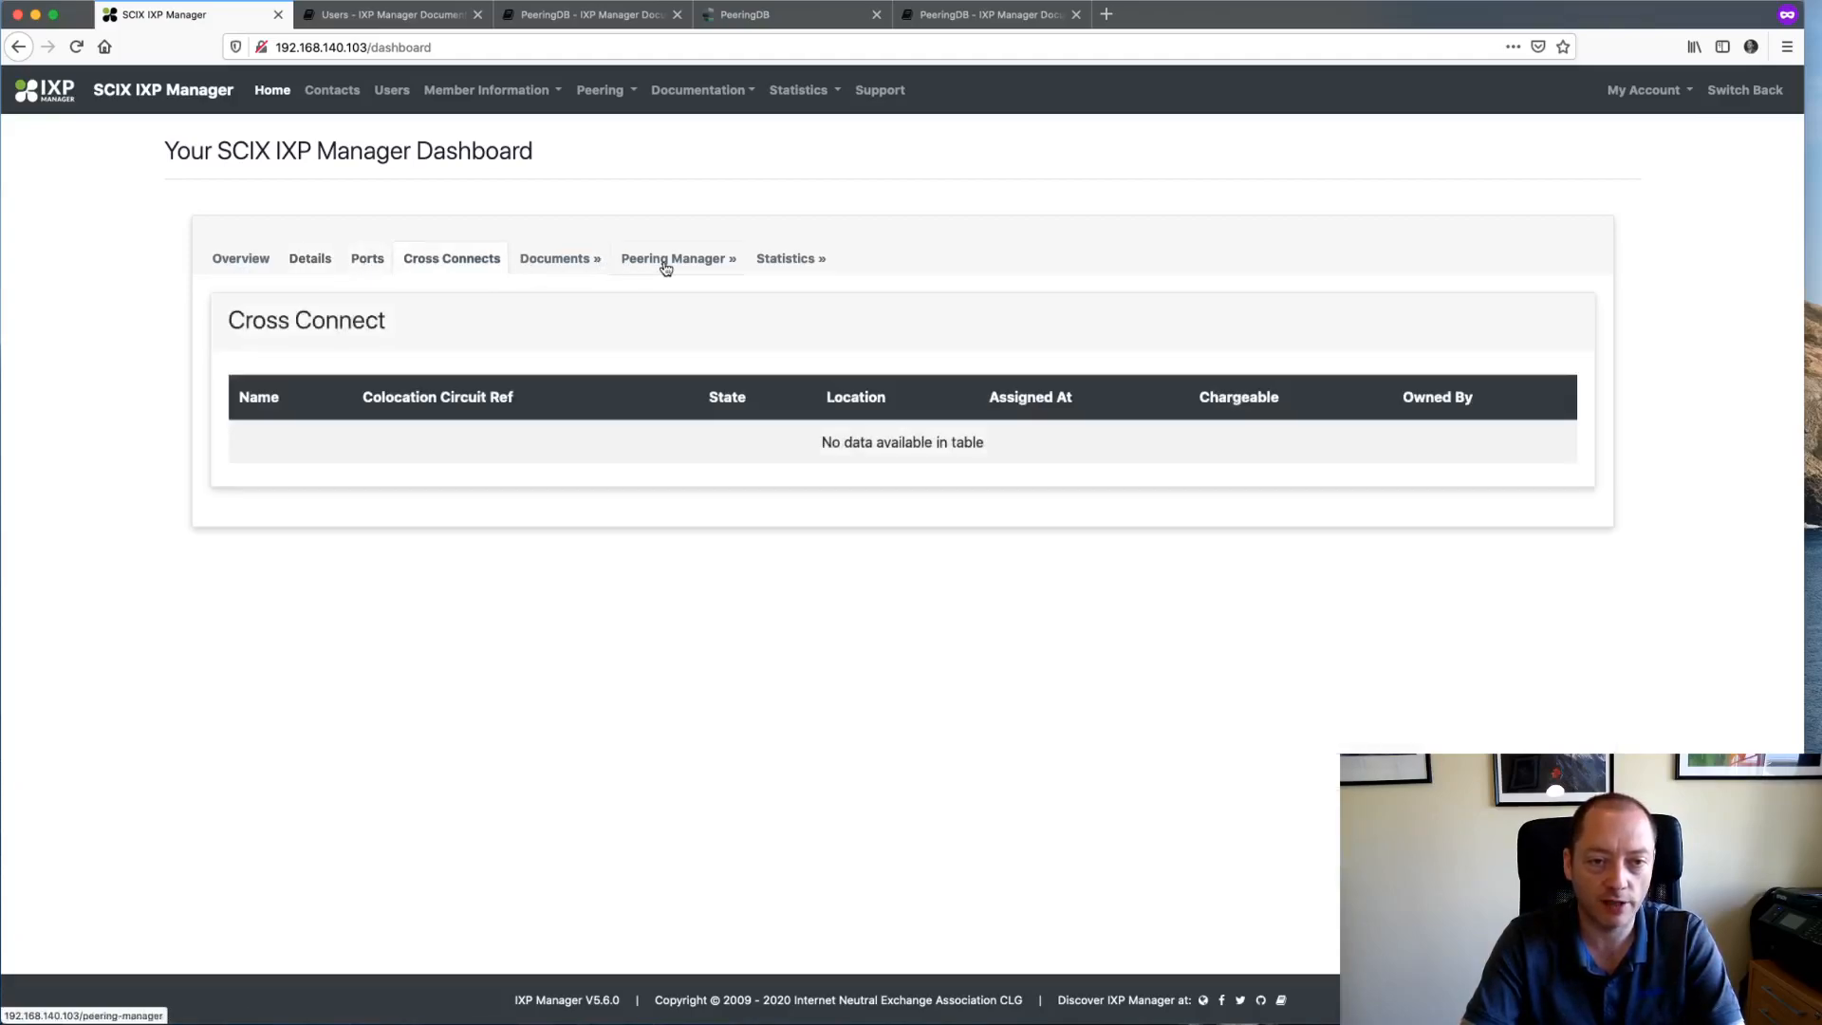
- Look through the member's Users page and the Your Contacts list with its single contact
left_click(390, 94)
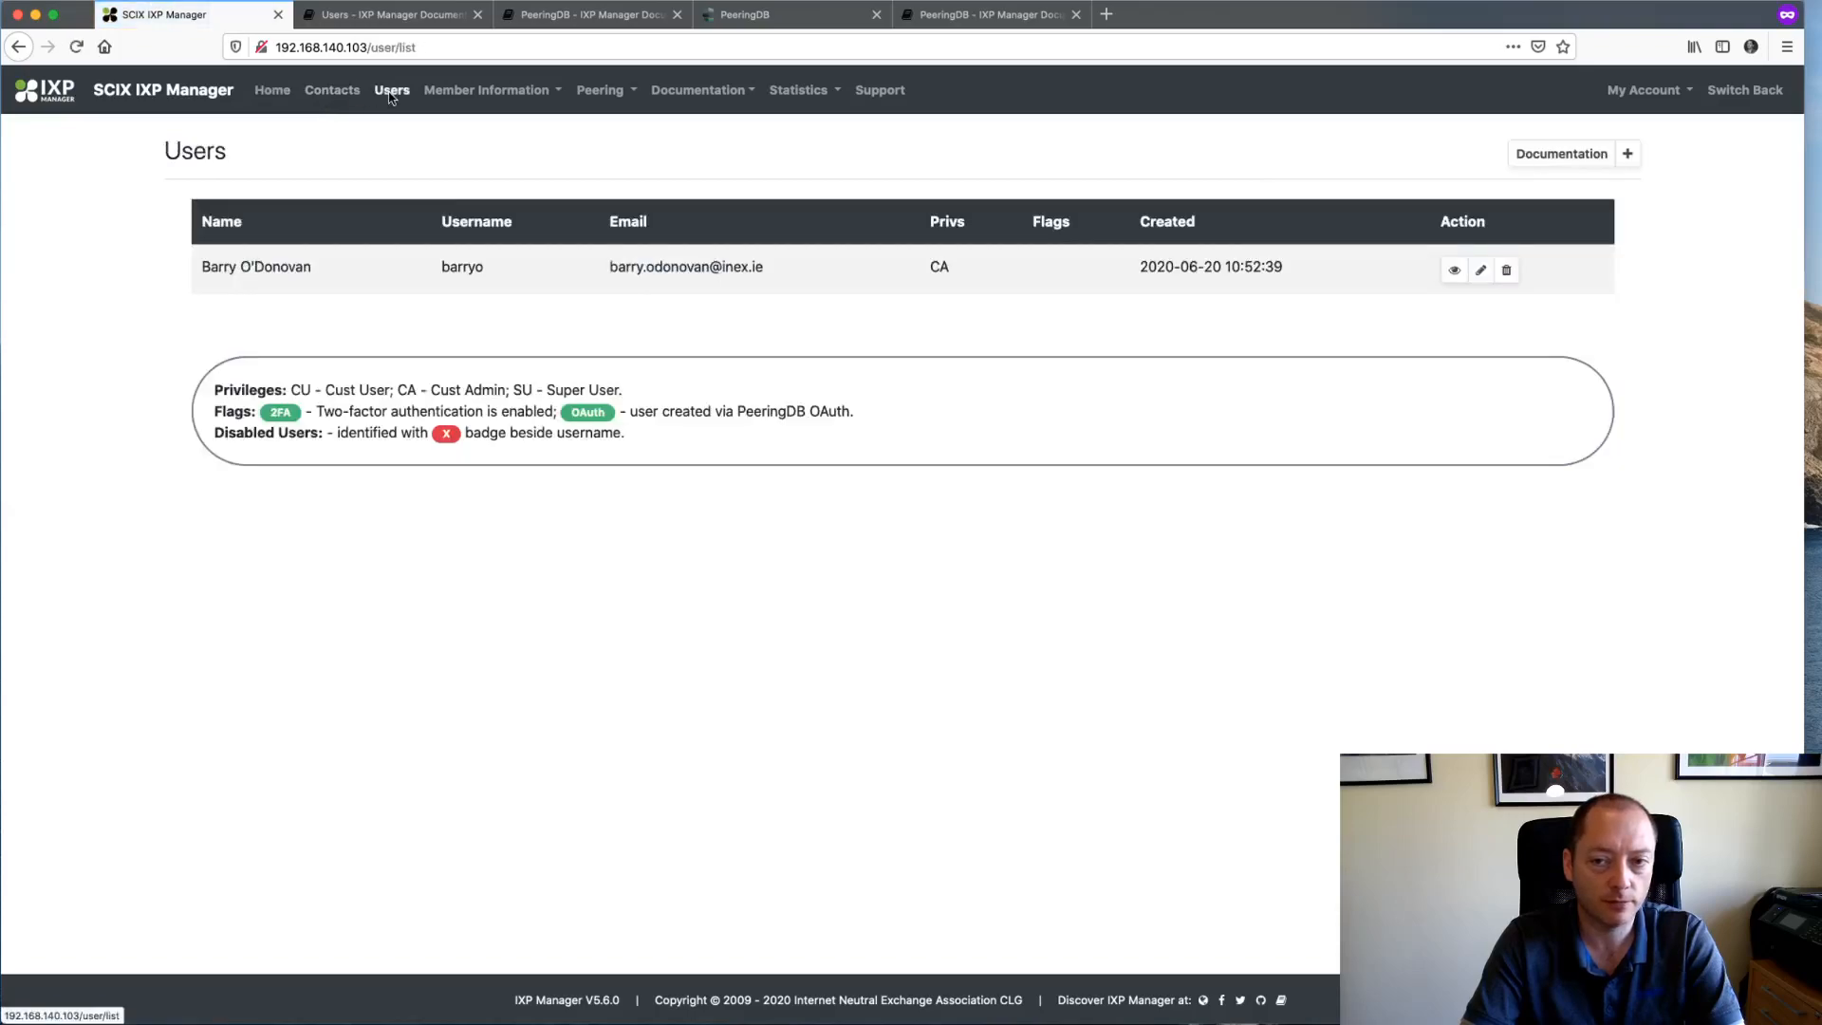
left_click(1627, 154)
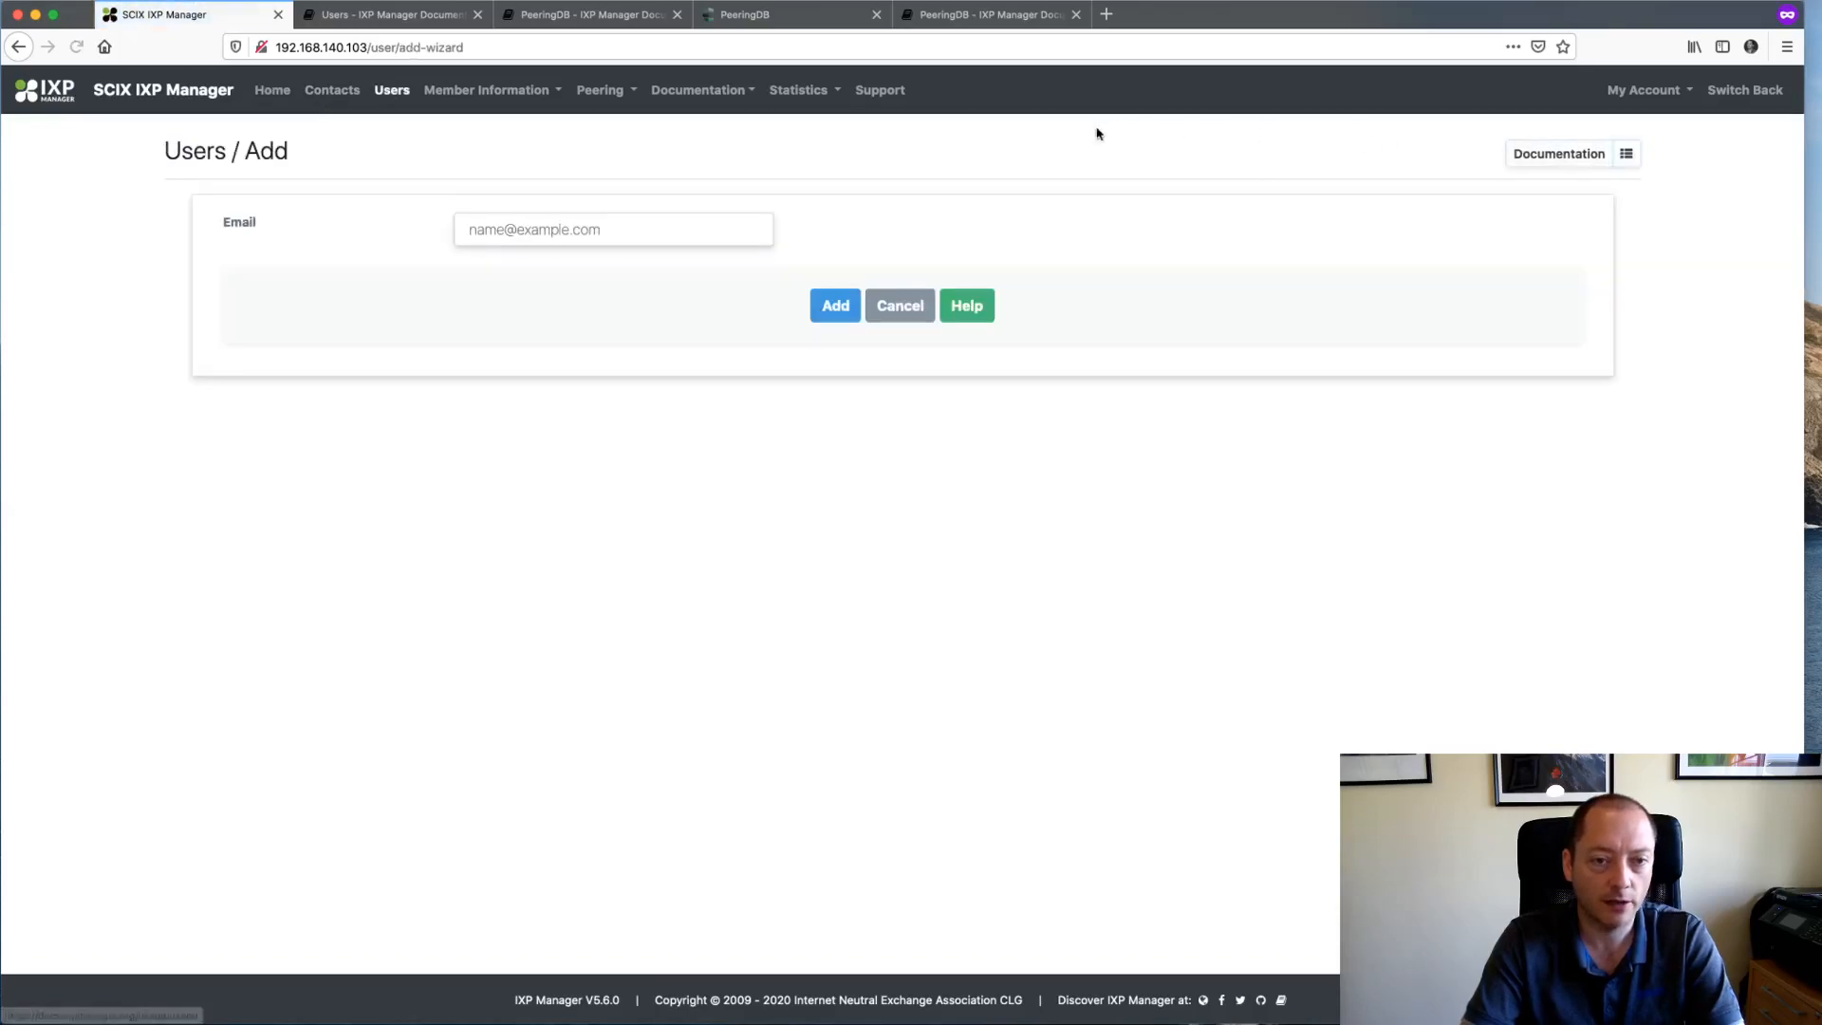
left_click(327, 91)
left_click(1510, 305)
scroll(1342, 596, "left", 5)
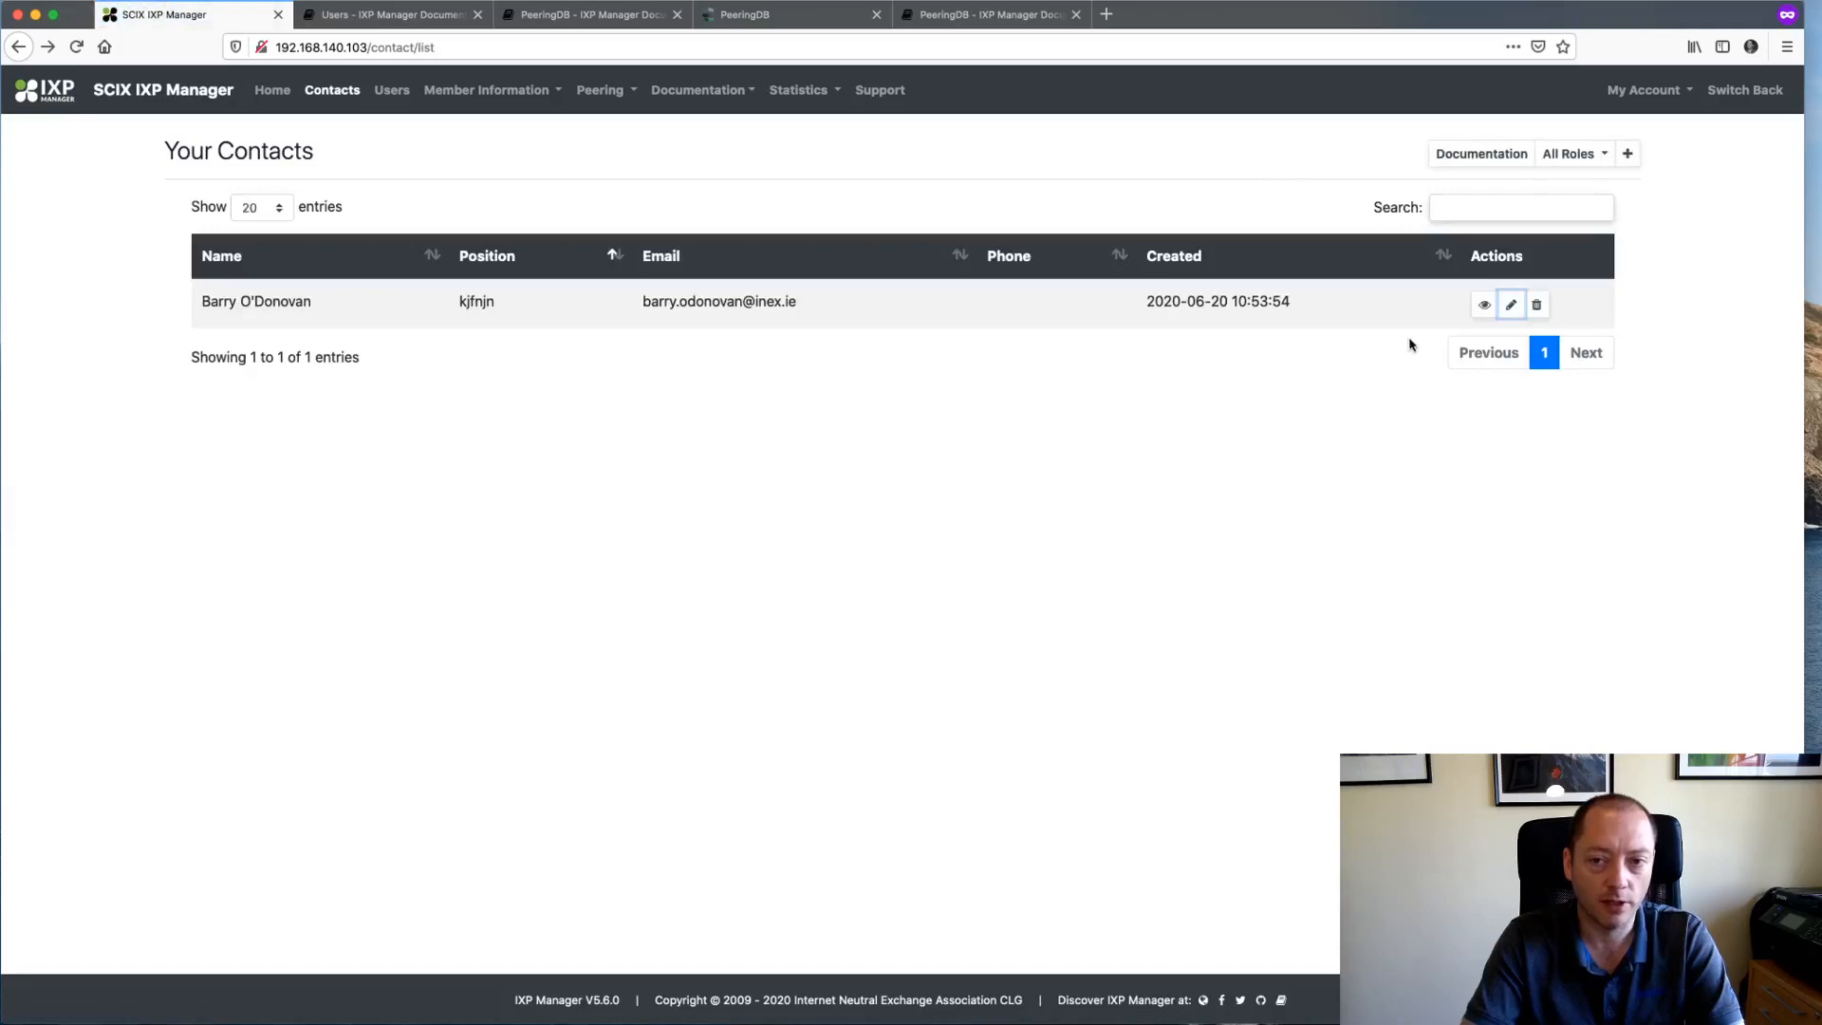
left_click(1484, 304)
scroll(1265, 692, "left", 5)
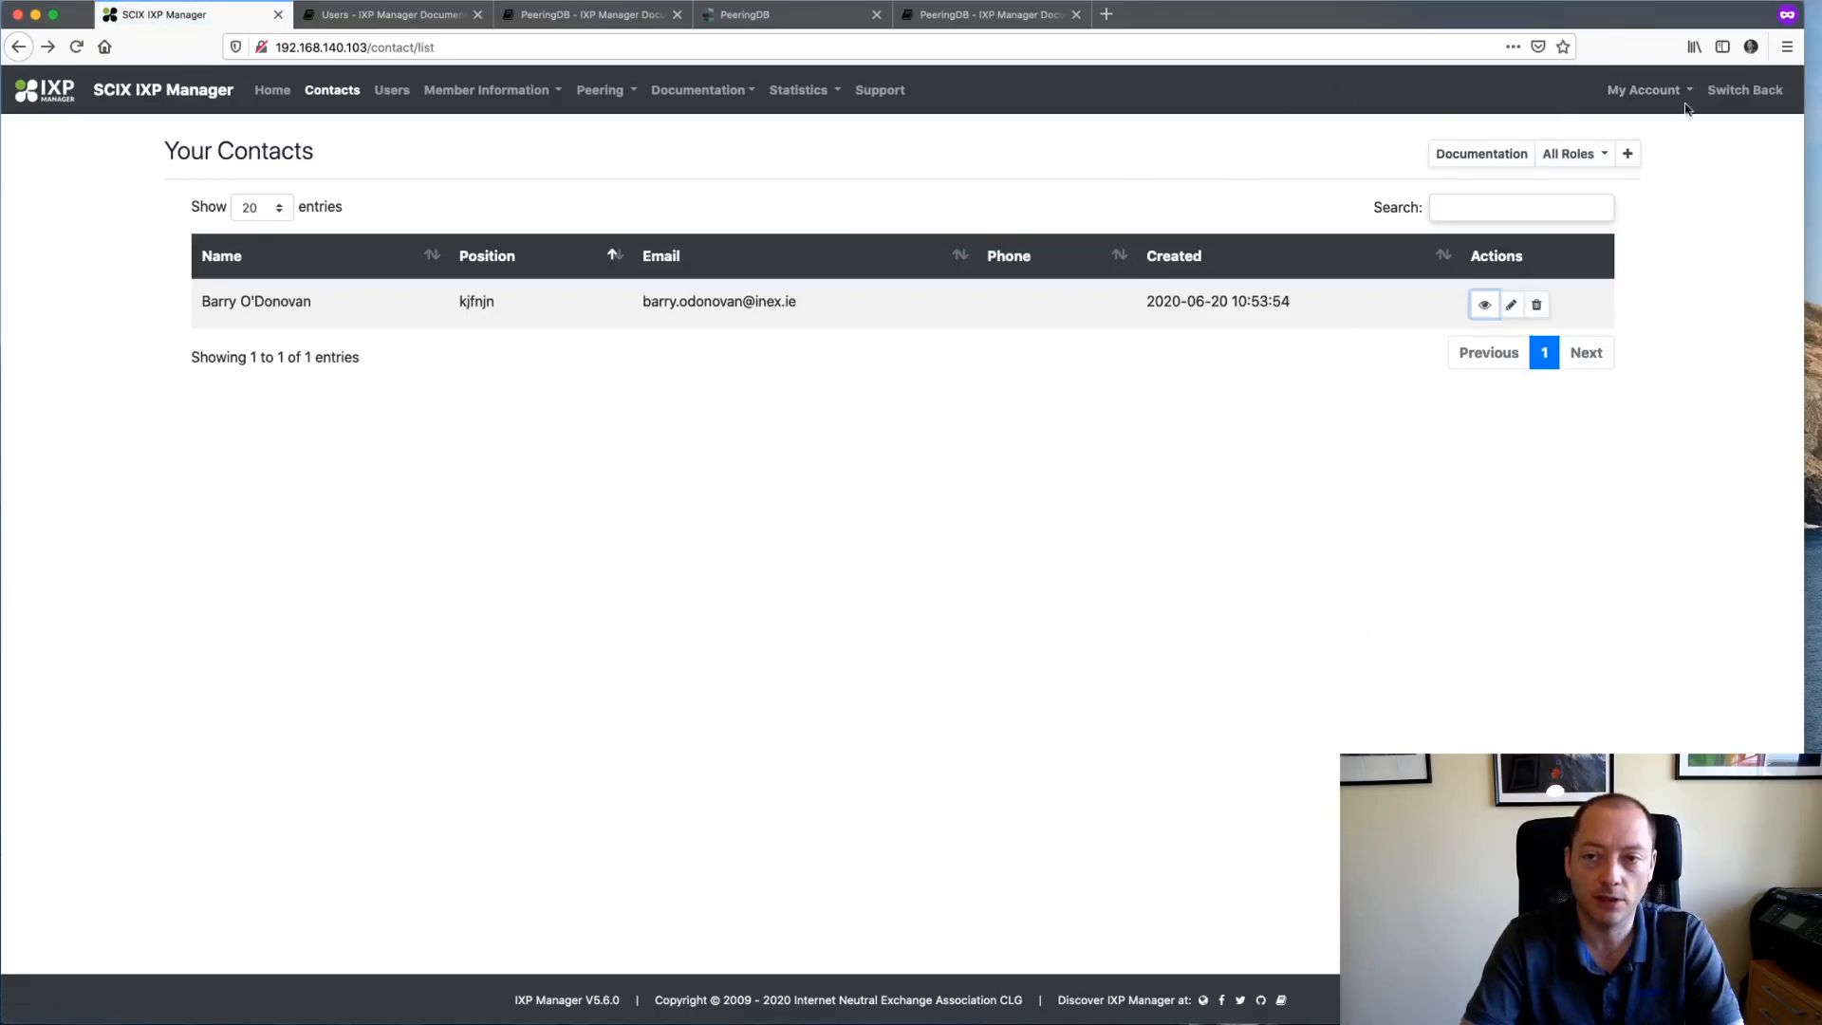
- Switch back to the admin account and review Facebook's Users, Contacts, Logins and empty Notes tabs
left_click(1777, 98)
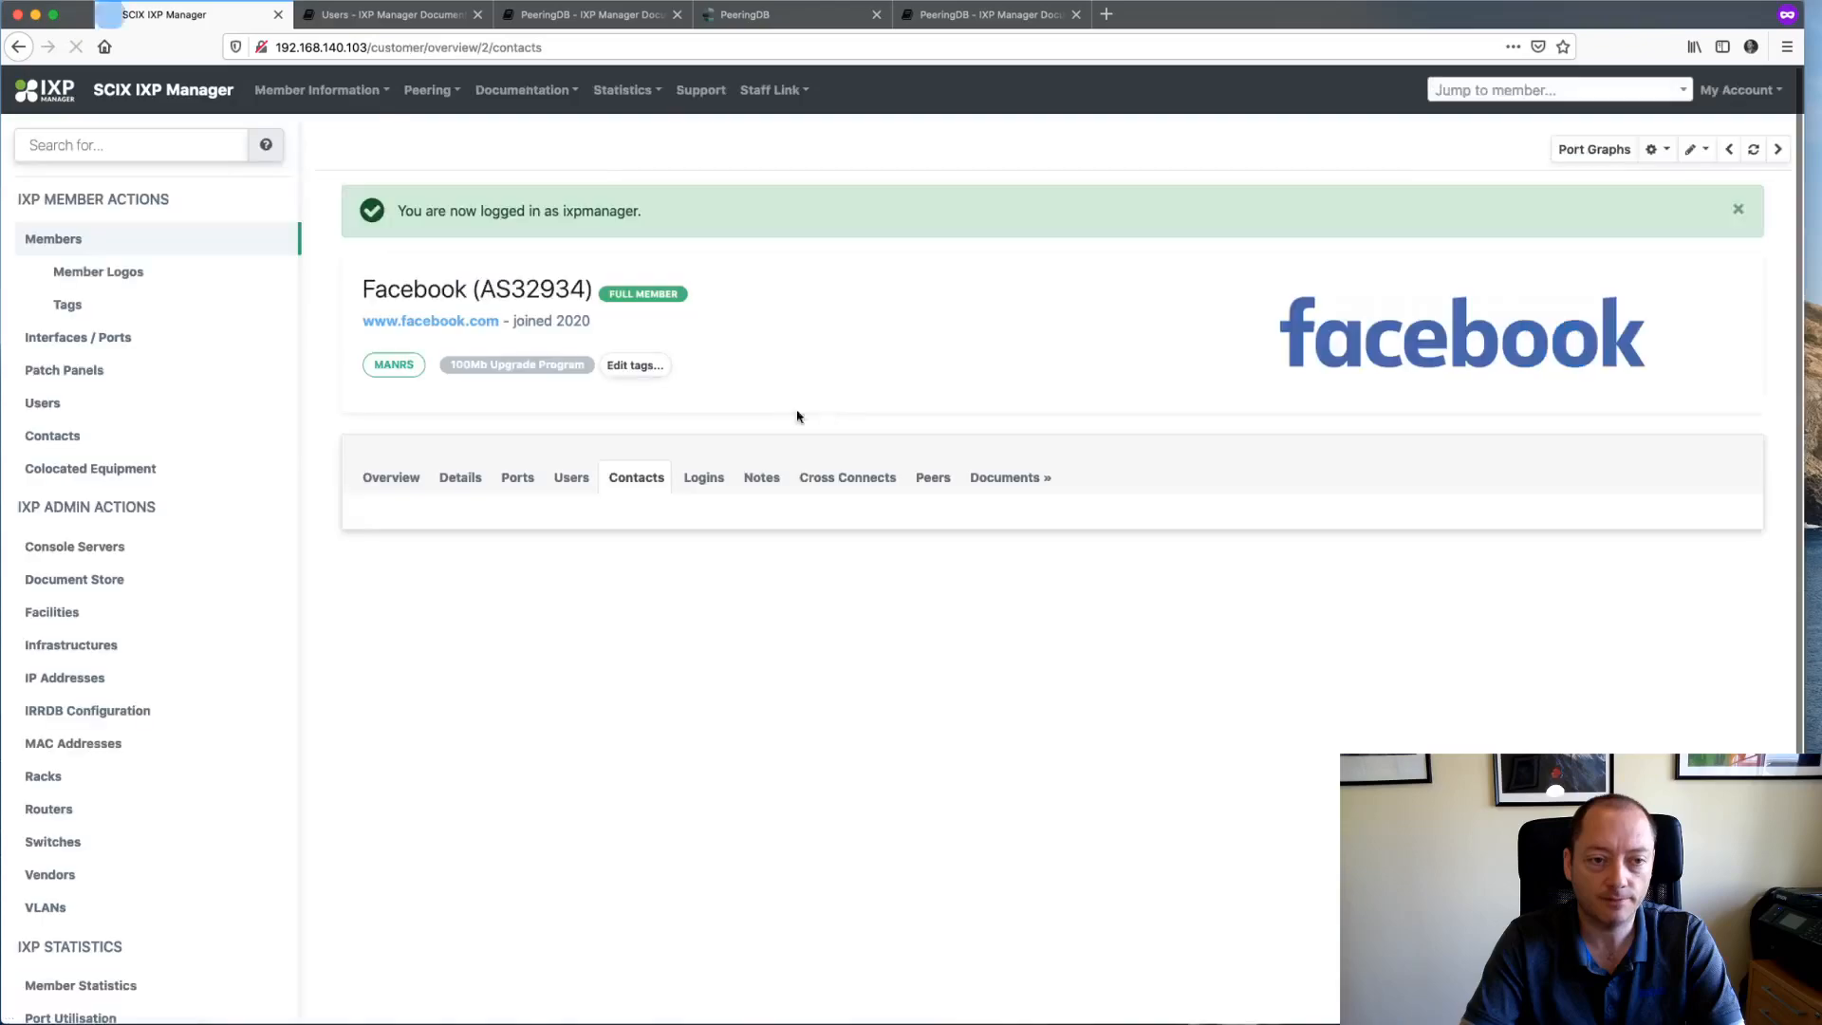
left_click(573, 482)
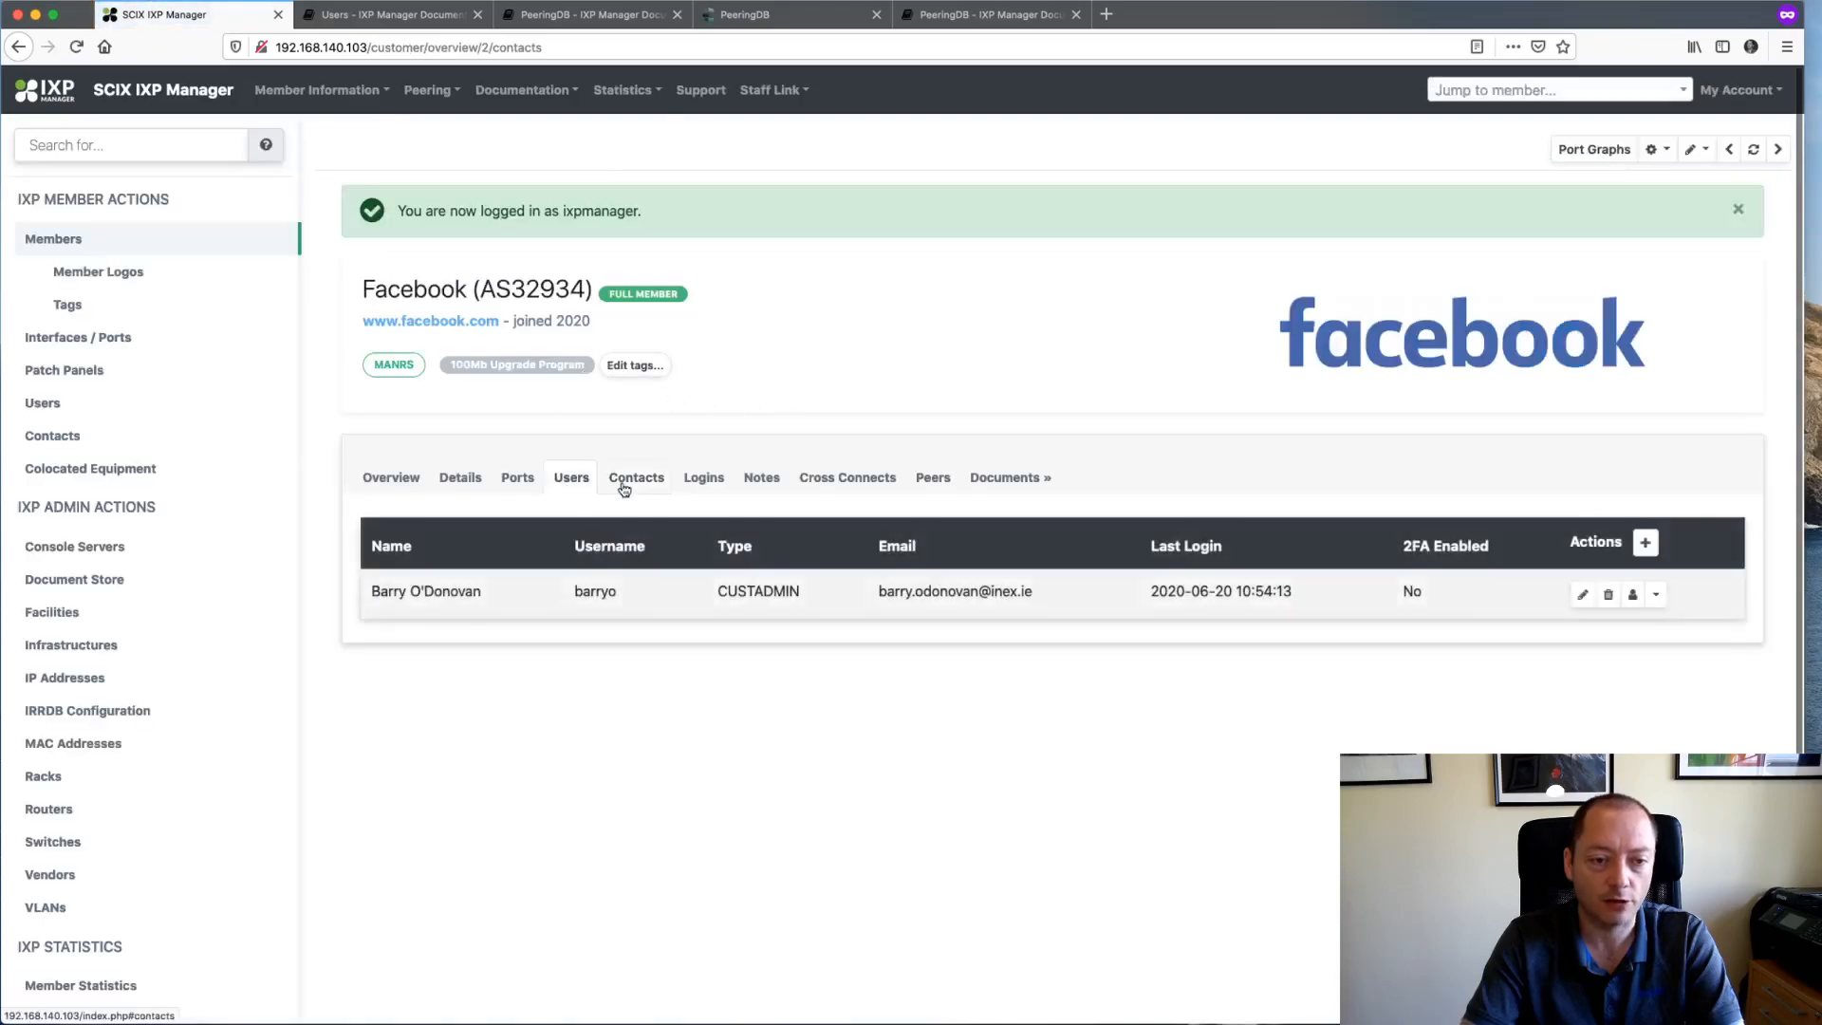
left_click(633, 487)
left_click(704, 482)
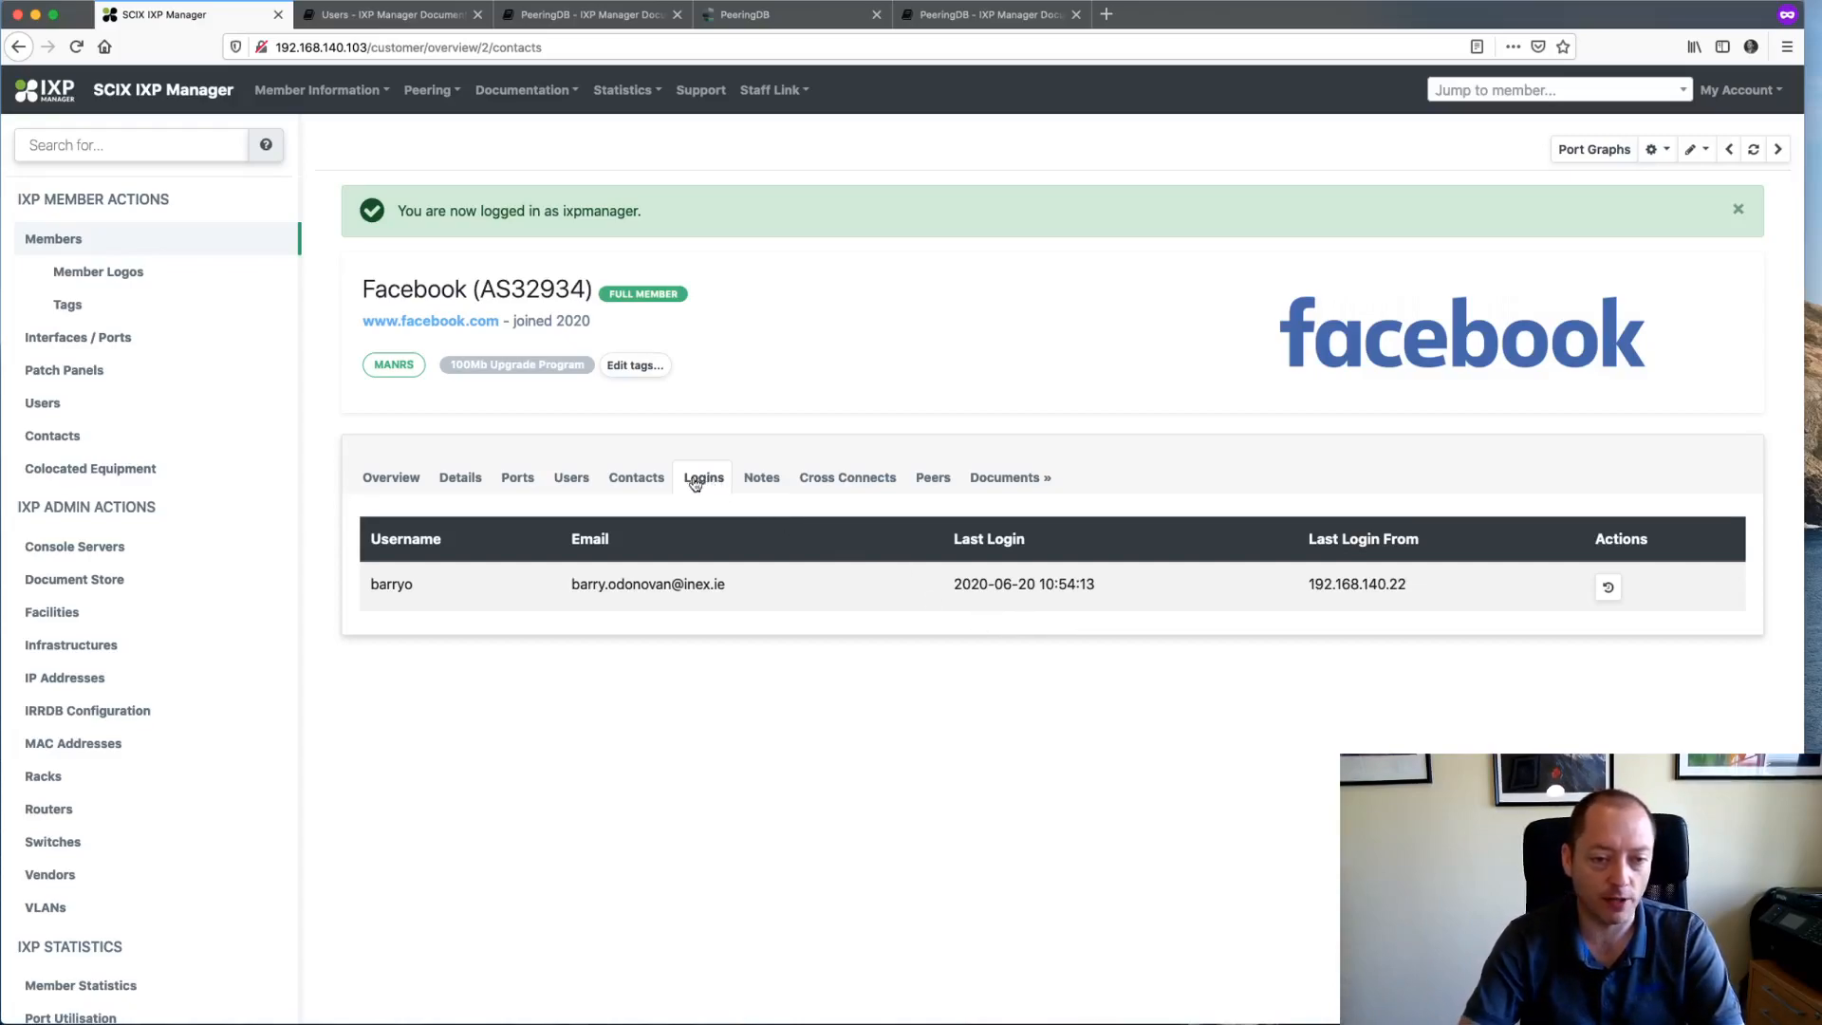
left_click(757, 481)
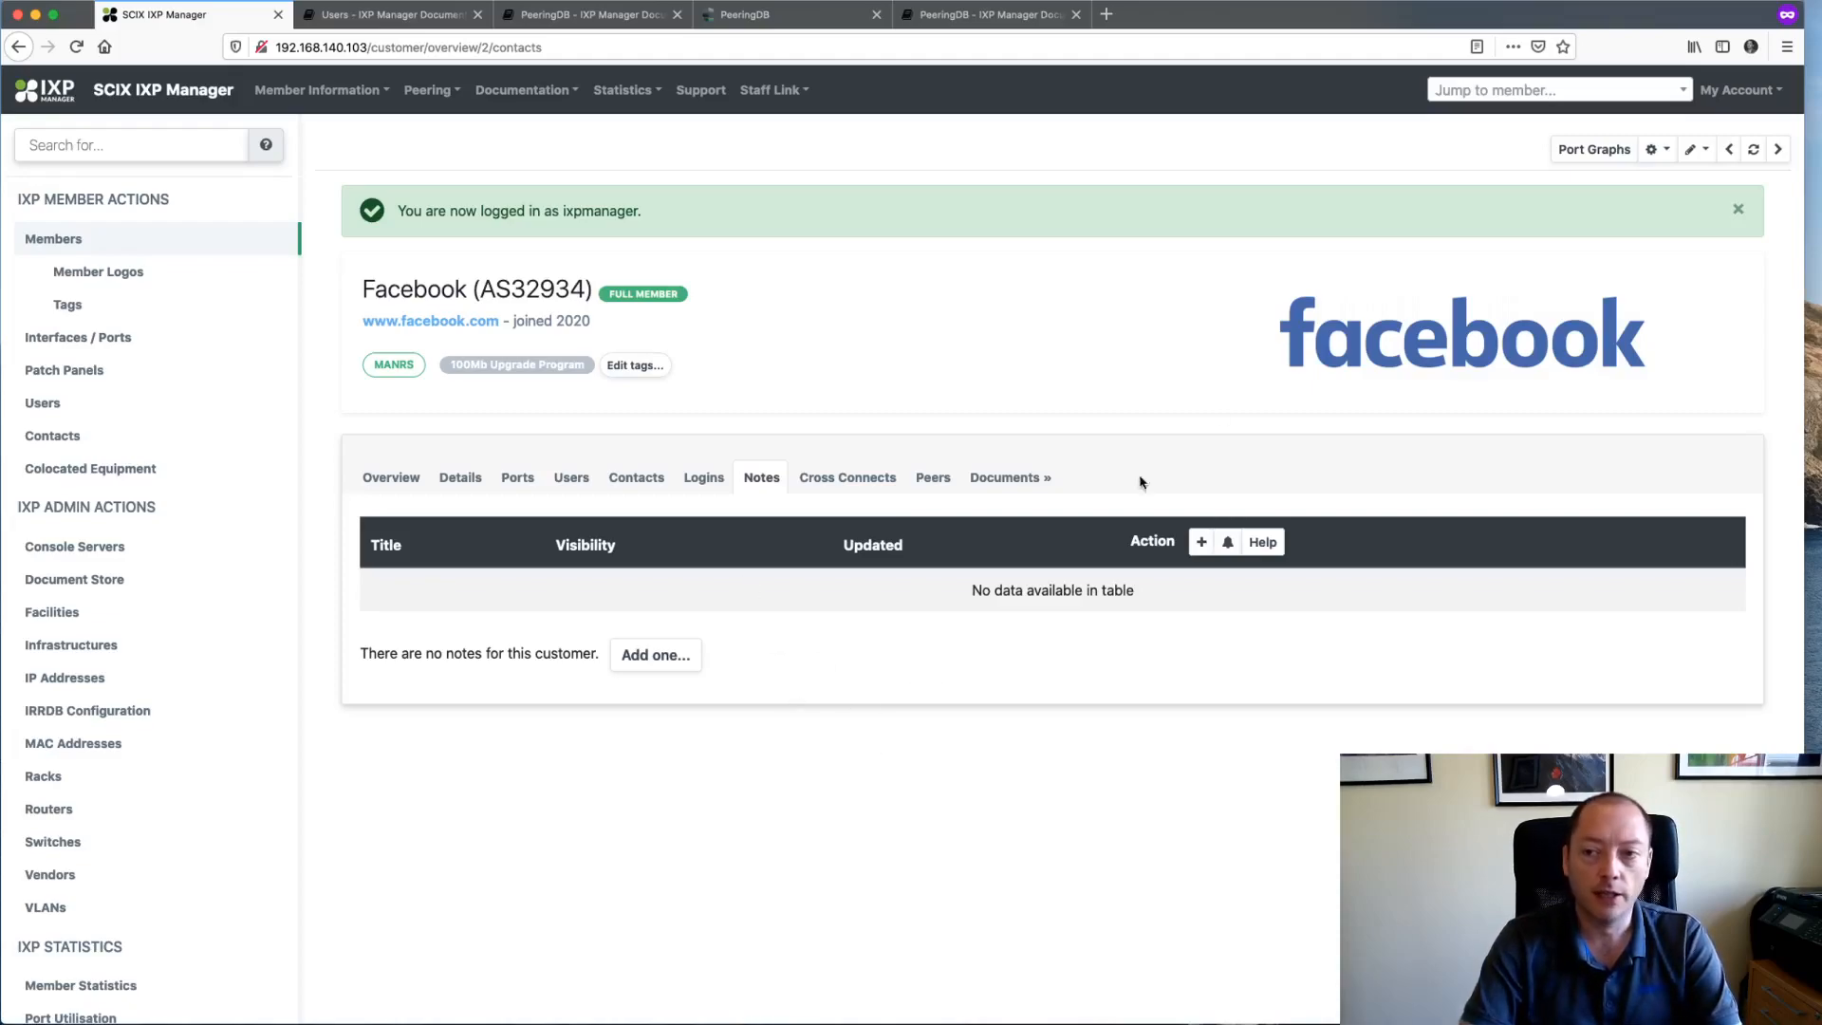
left_click(1746, 92)
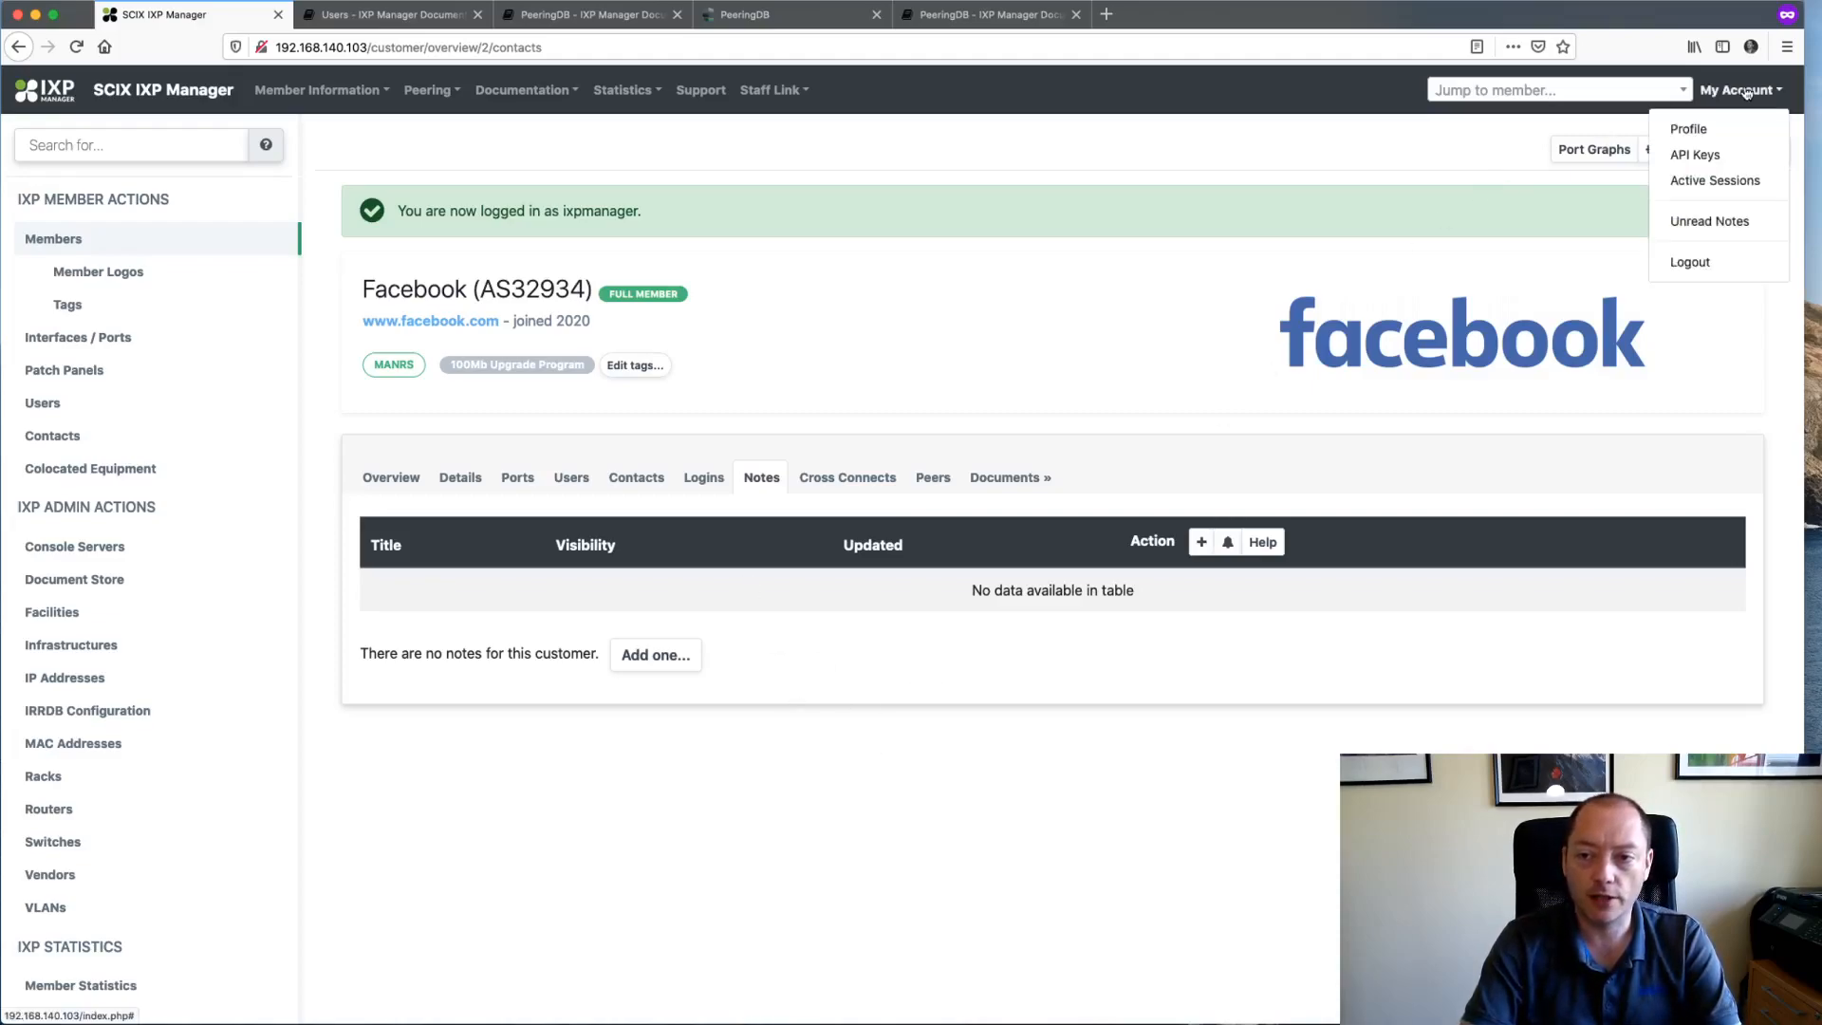
- In My Profile, limit member-note e-mails to watched members and notes, save, then open the member jump list
left_click(1694, 125)
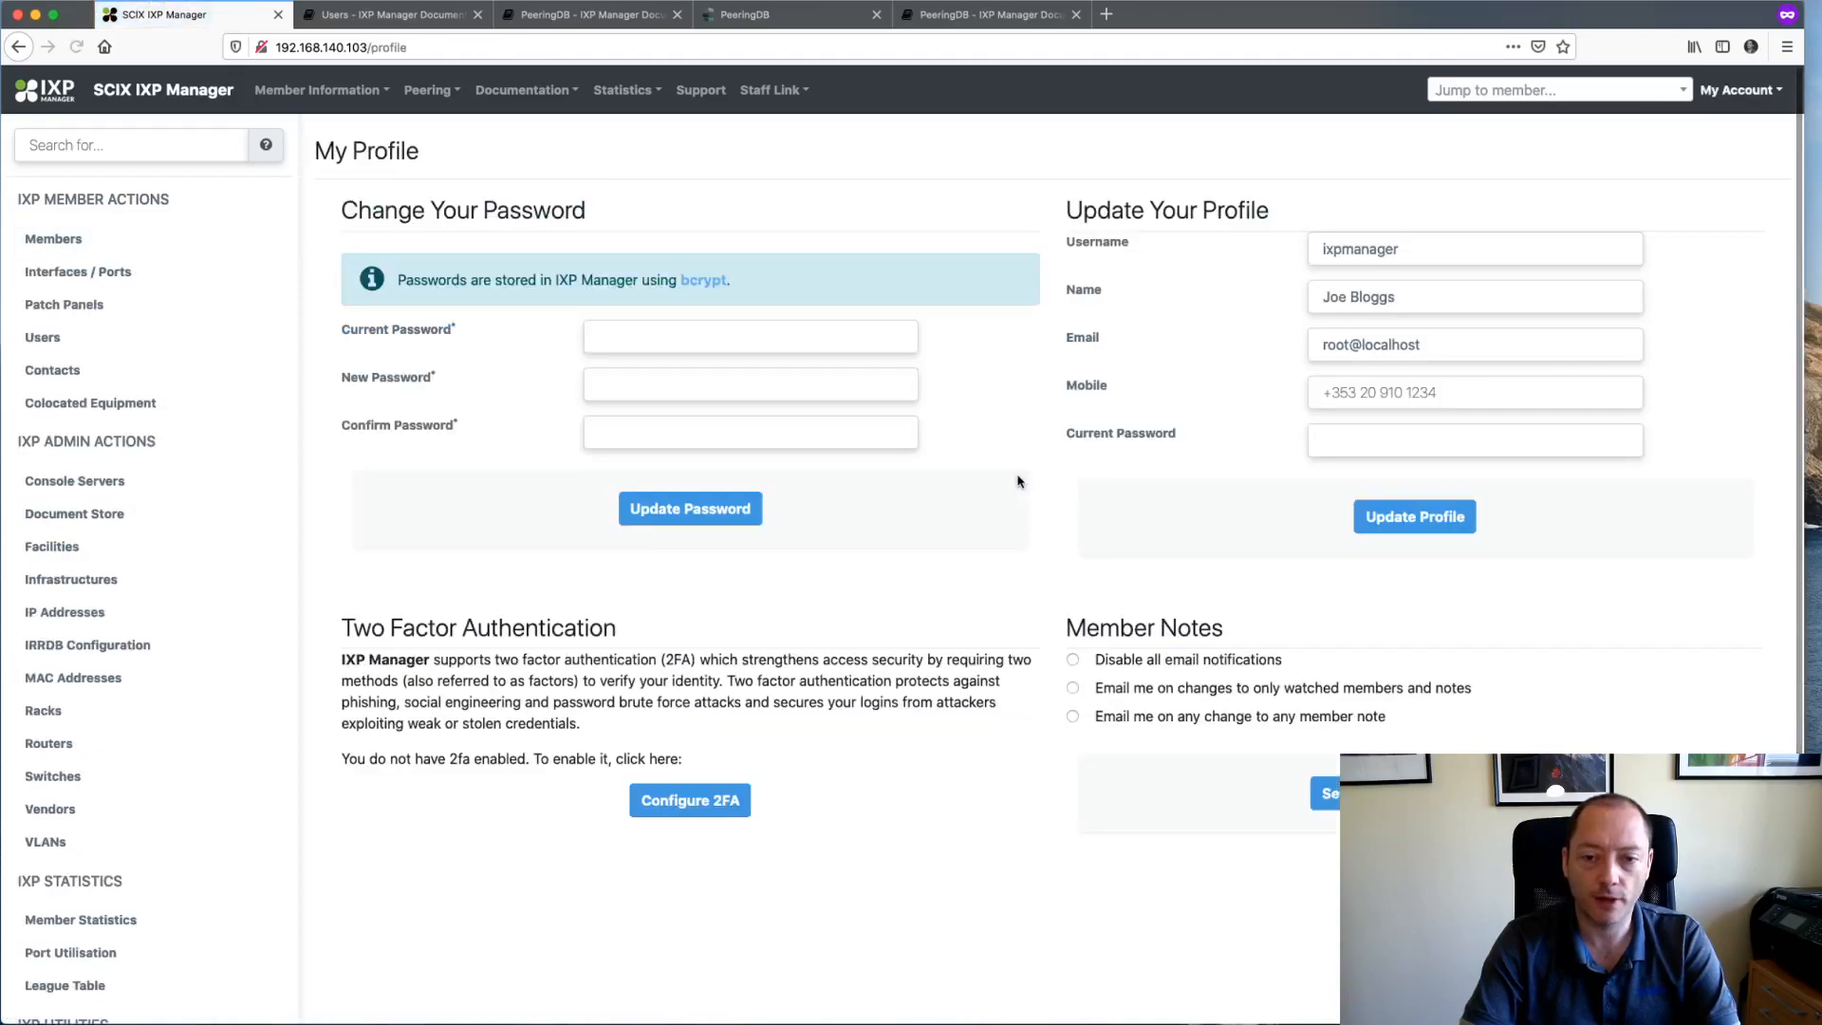
left_click_drag(1067, 630, 1239, 634)
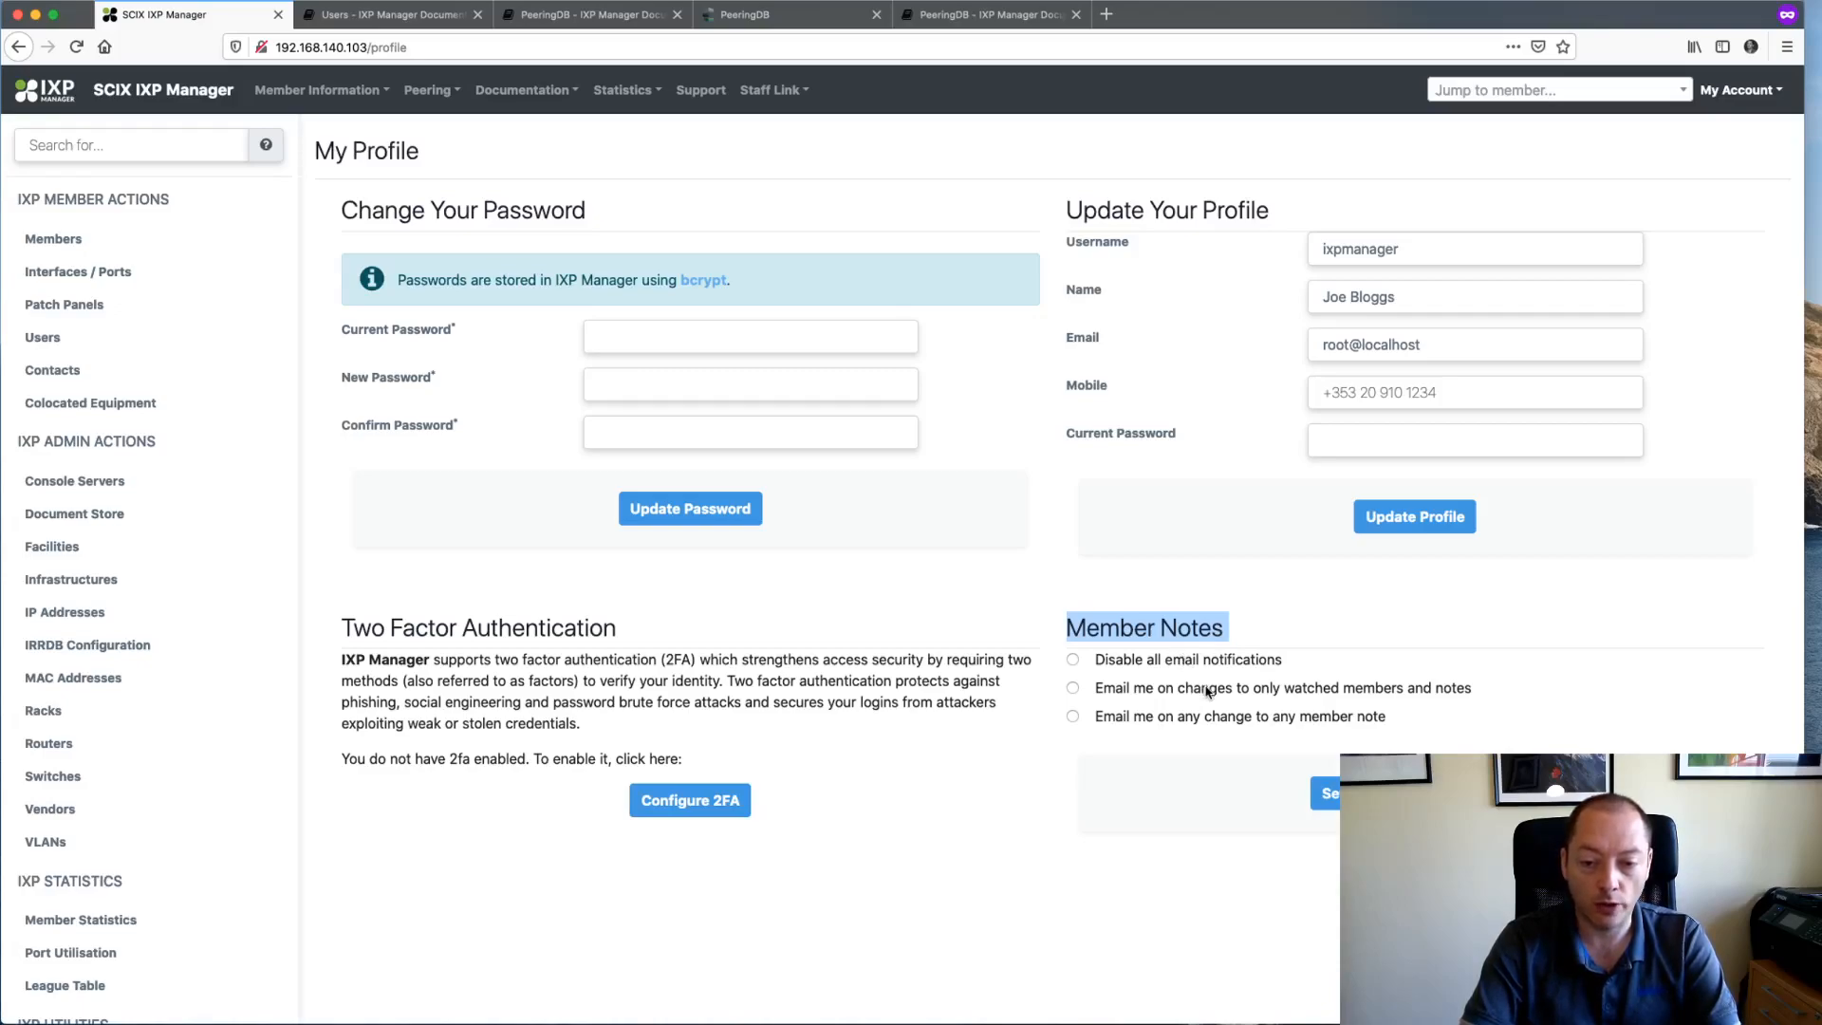
left_click(1391, 696)
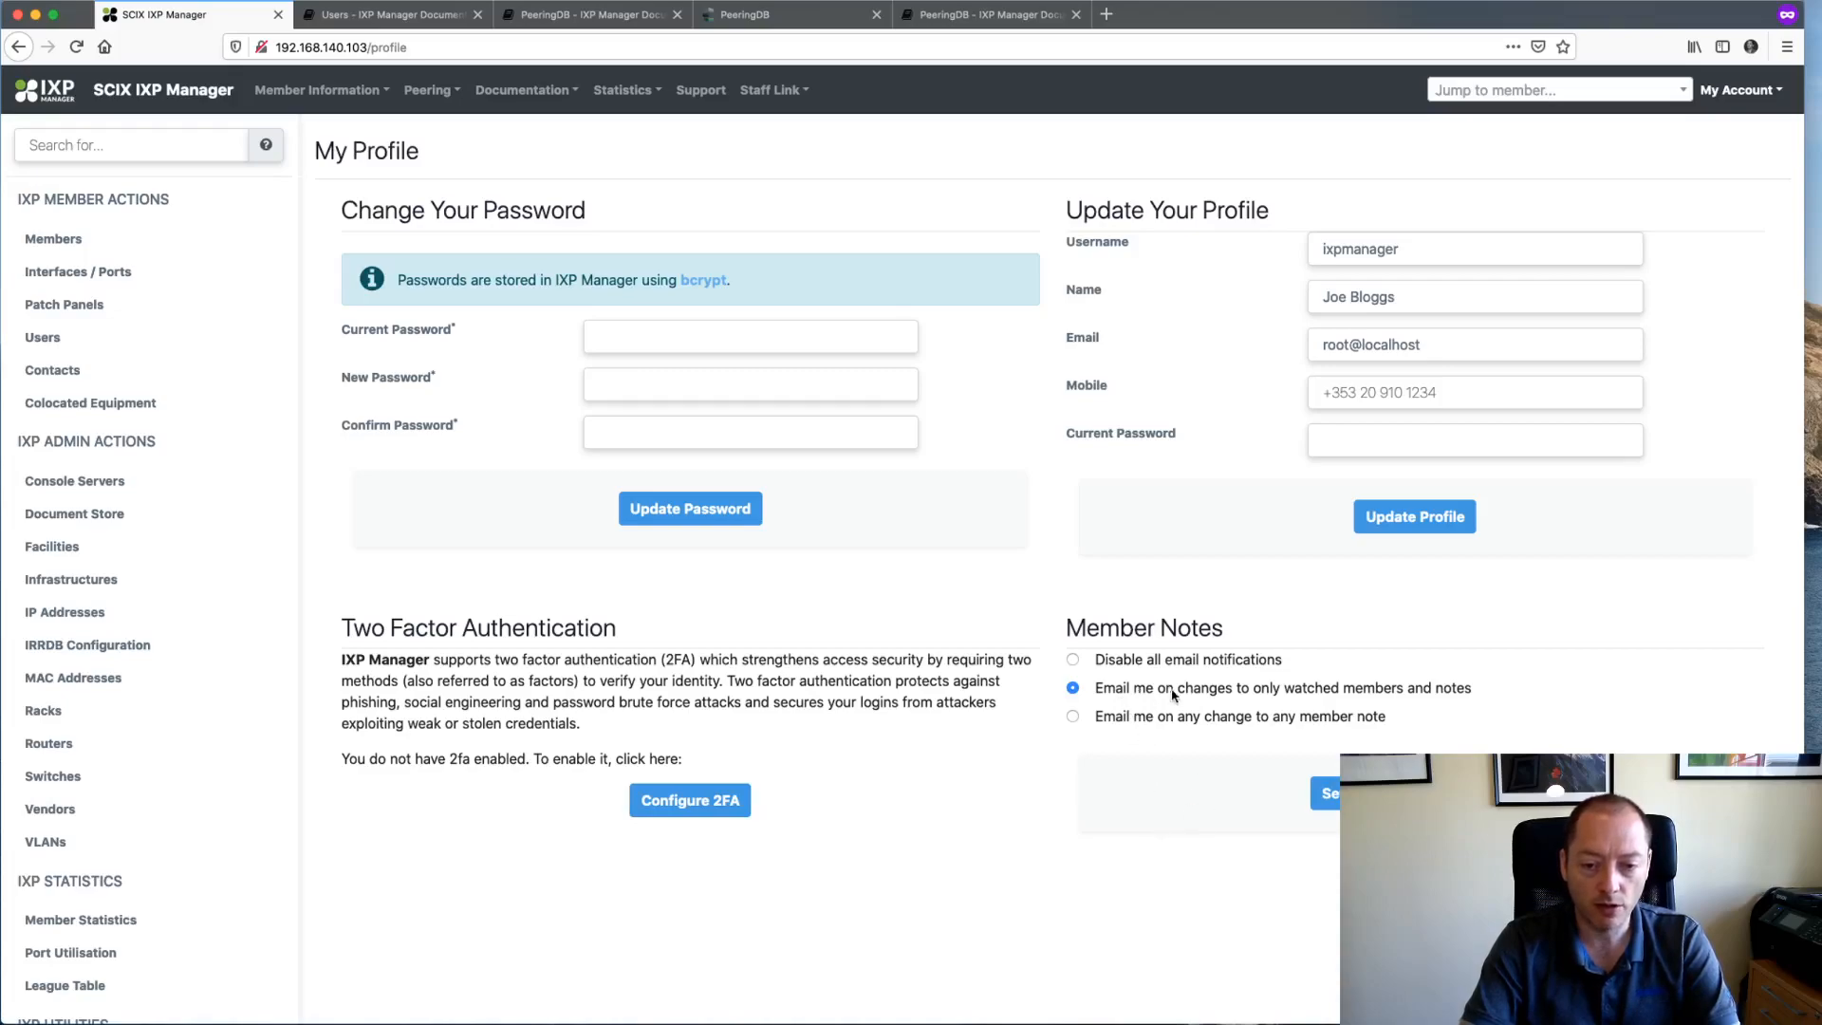
left_click(1325, 793)
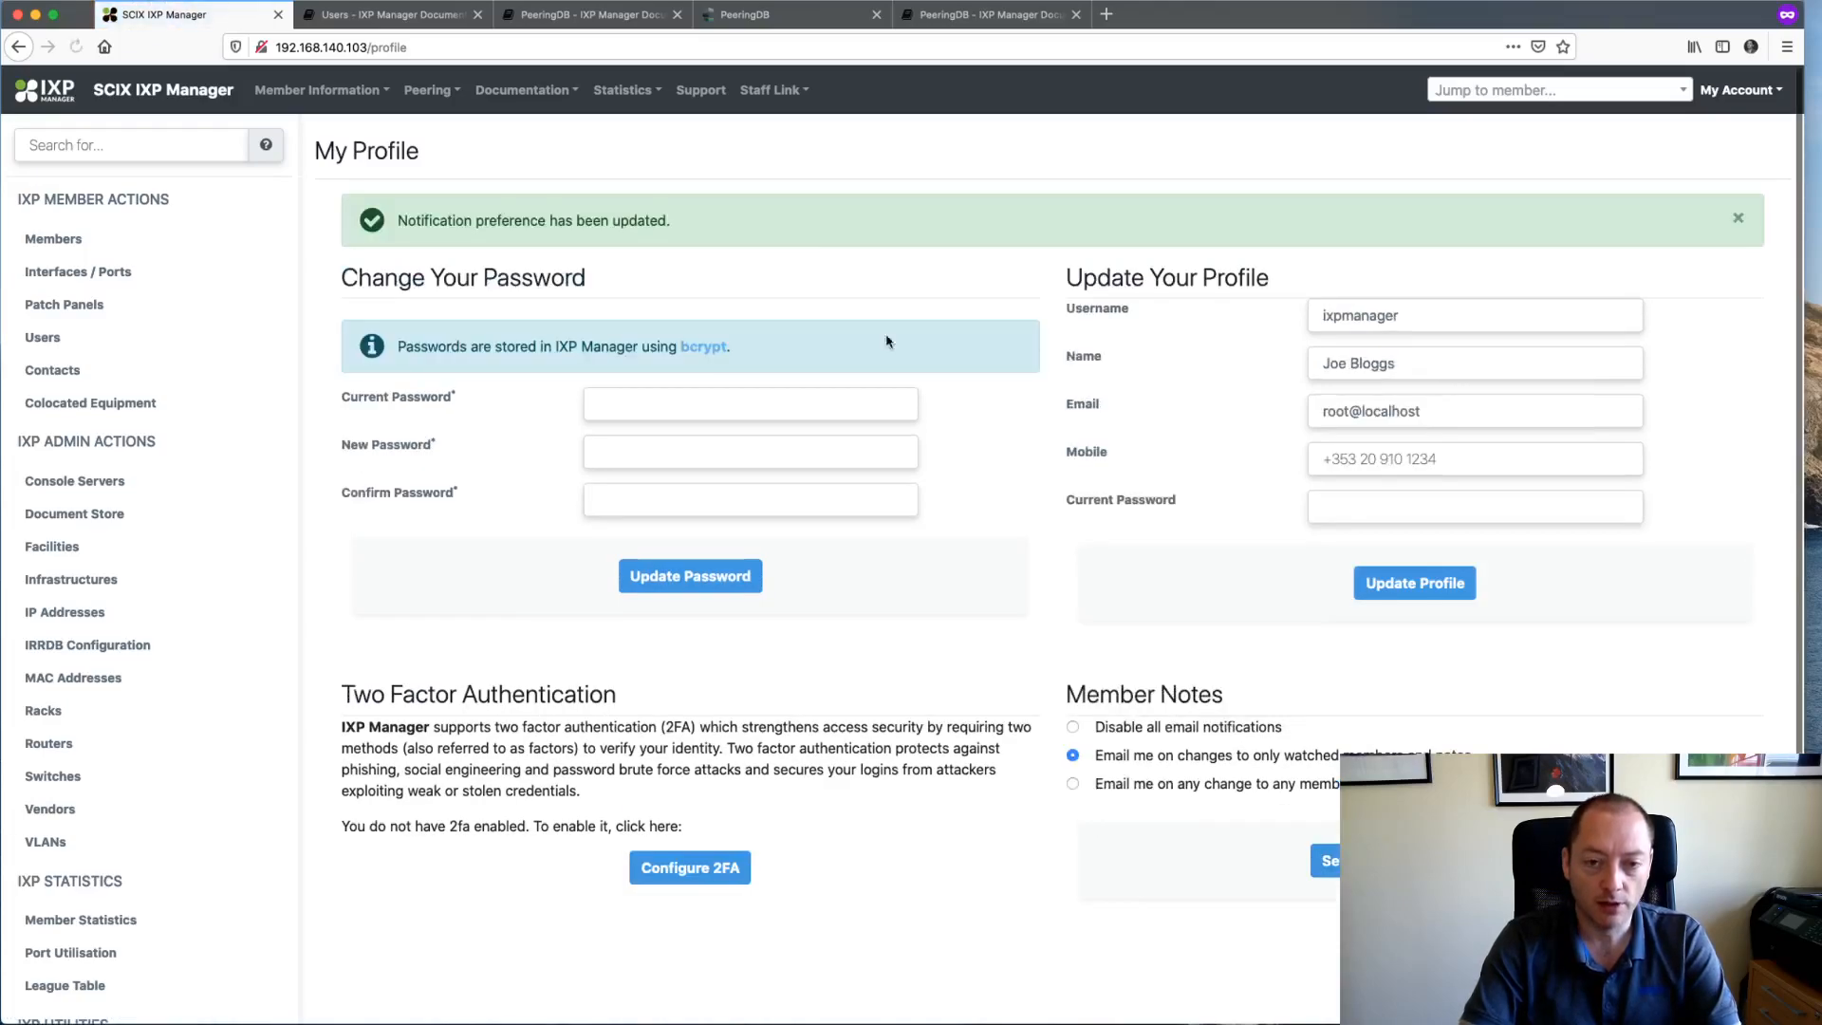
left_click(1440, 89)
- Jump to Facebook (AS32934) with 'fa', view its empty Notes tab, and start a new note
type("face")
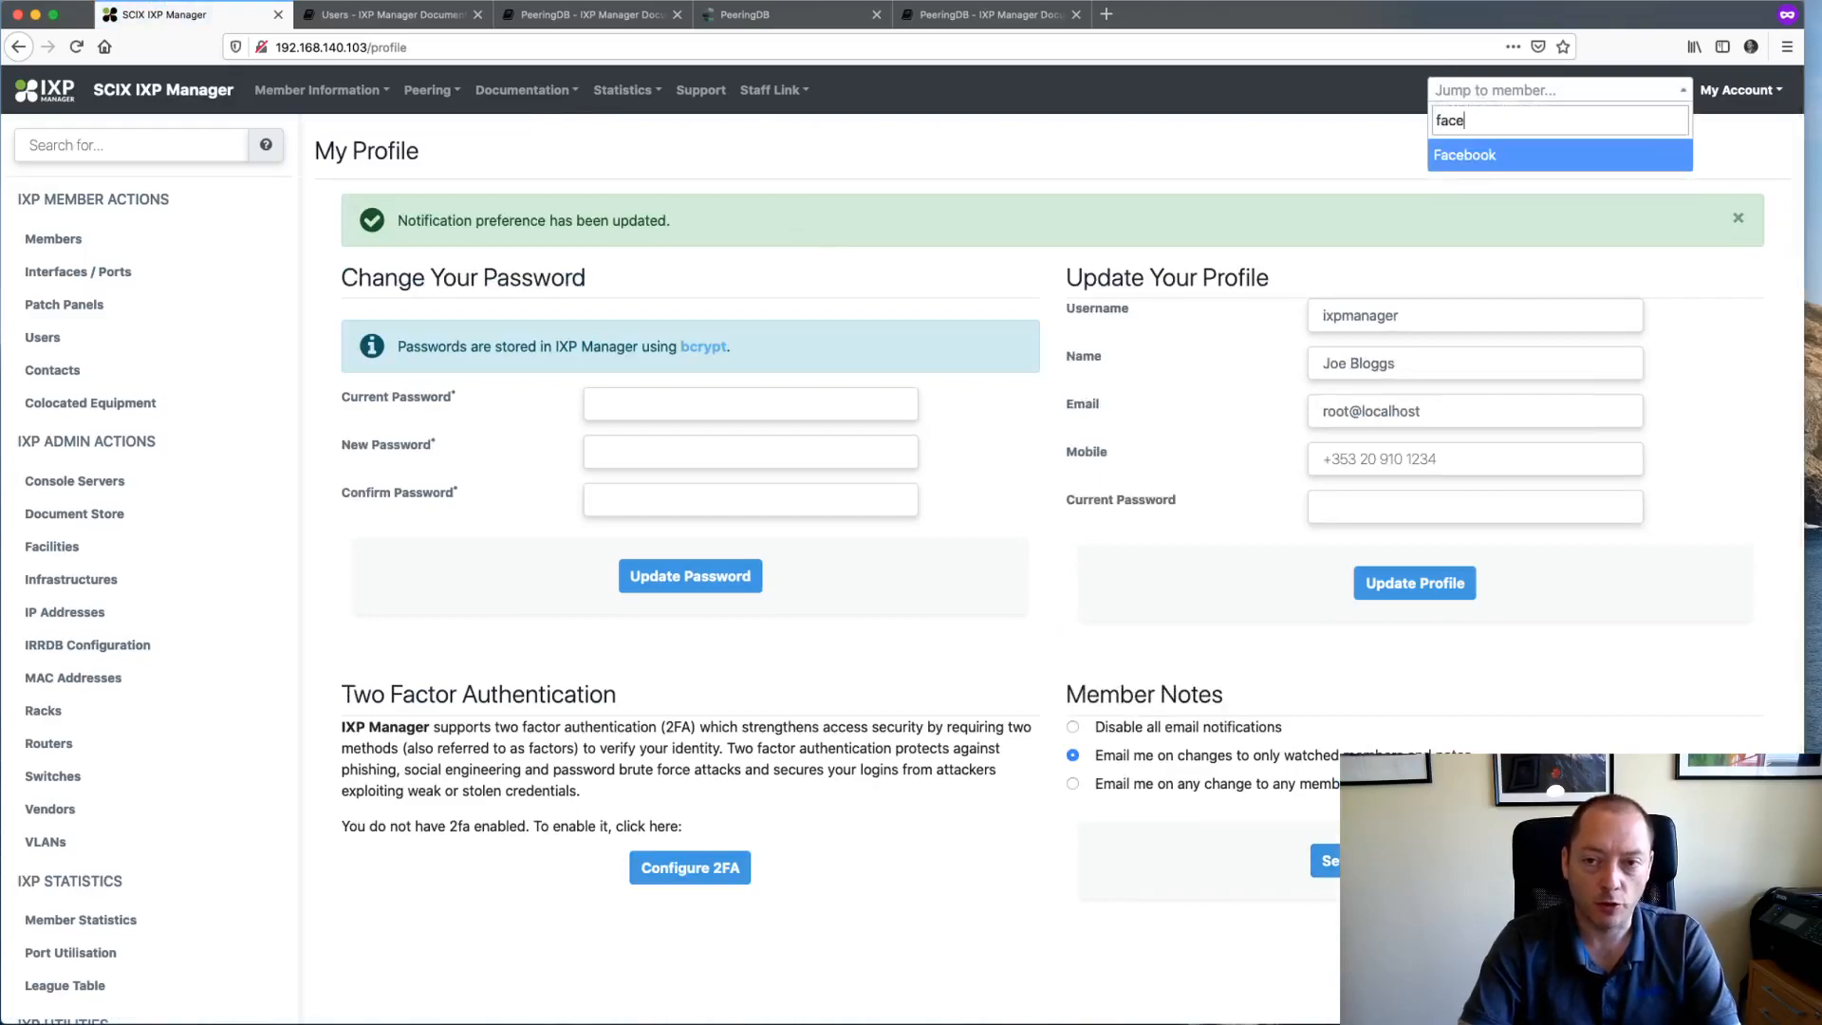
key("Return")
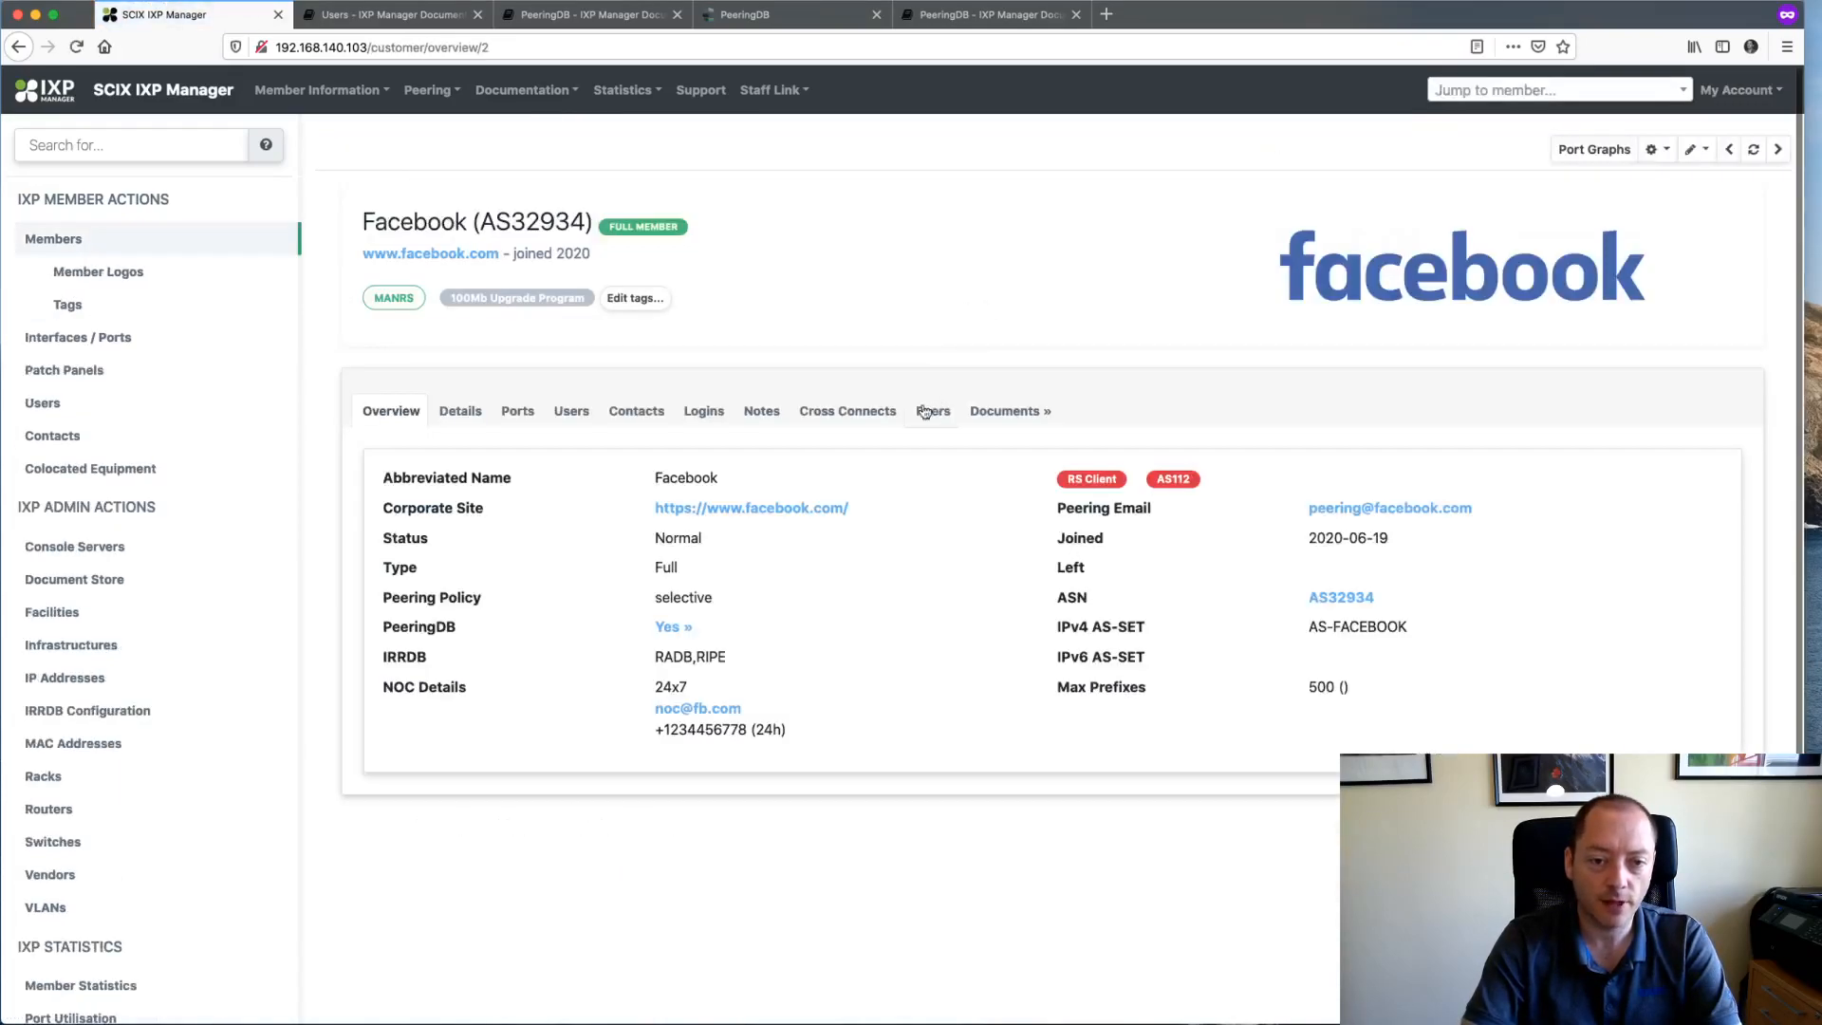
left_click(761, 411)
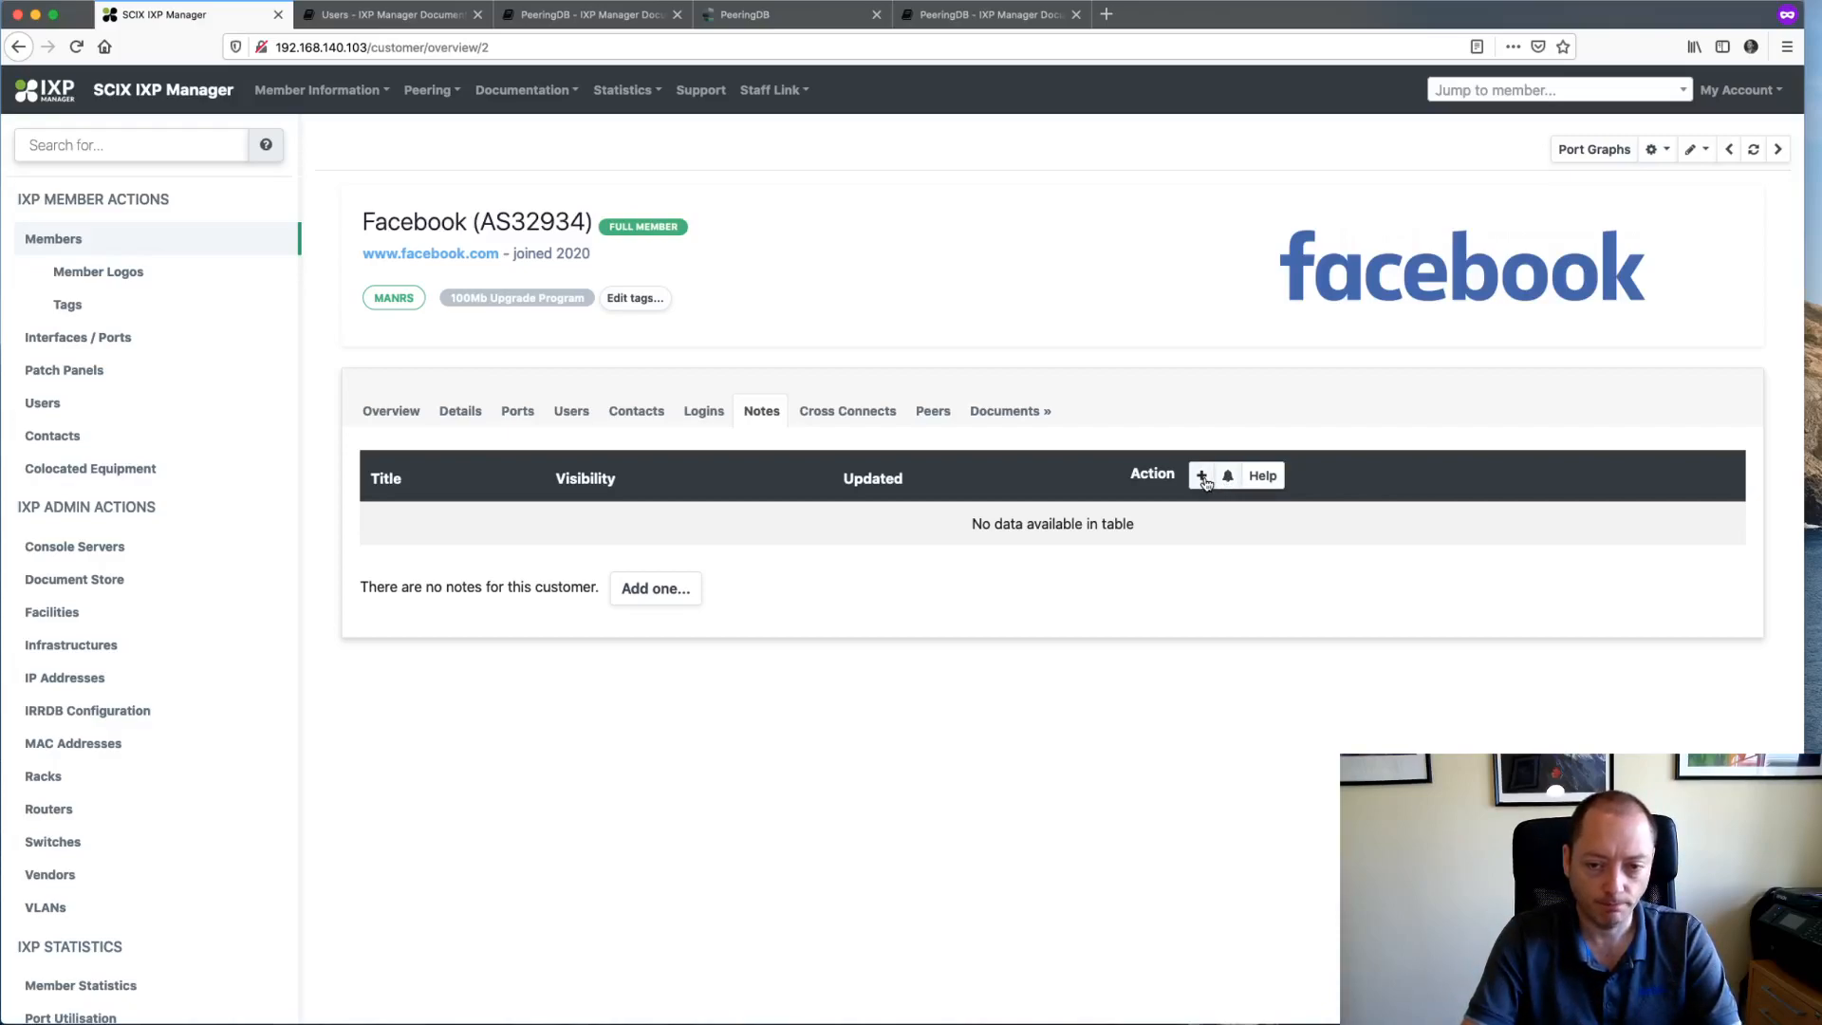
left_click(1201, 475)
- Write a note titled 'Member Complait re Poor Suuport' with a bolded slow-response complaint body, and preview it
left_click(682, 183)
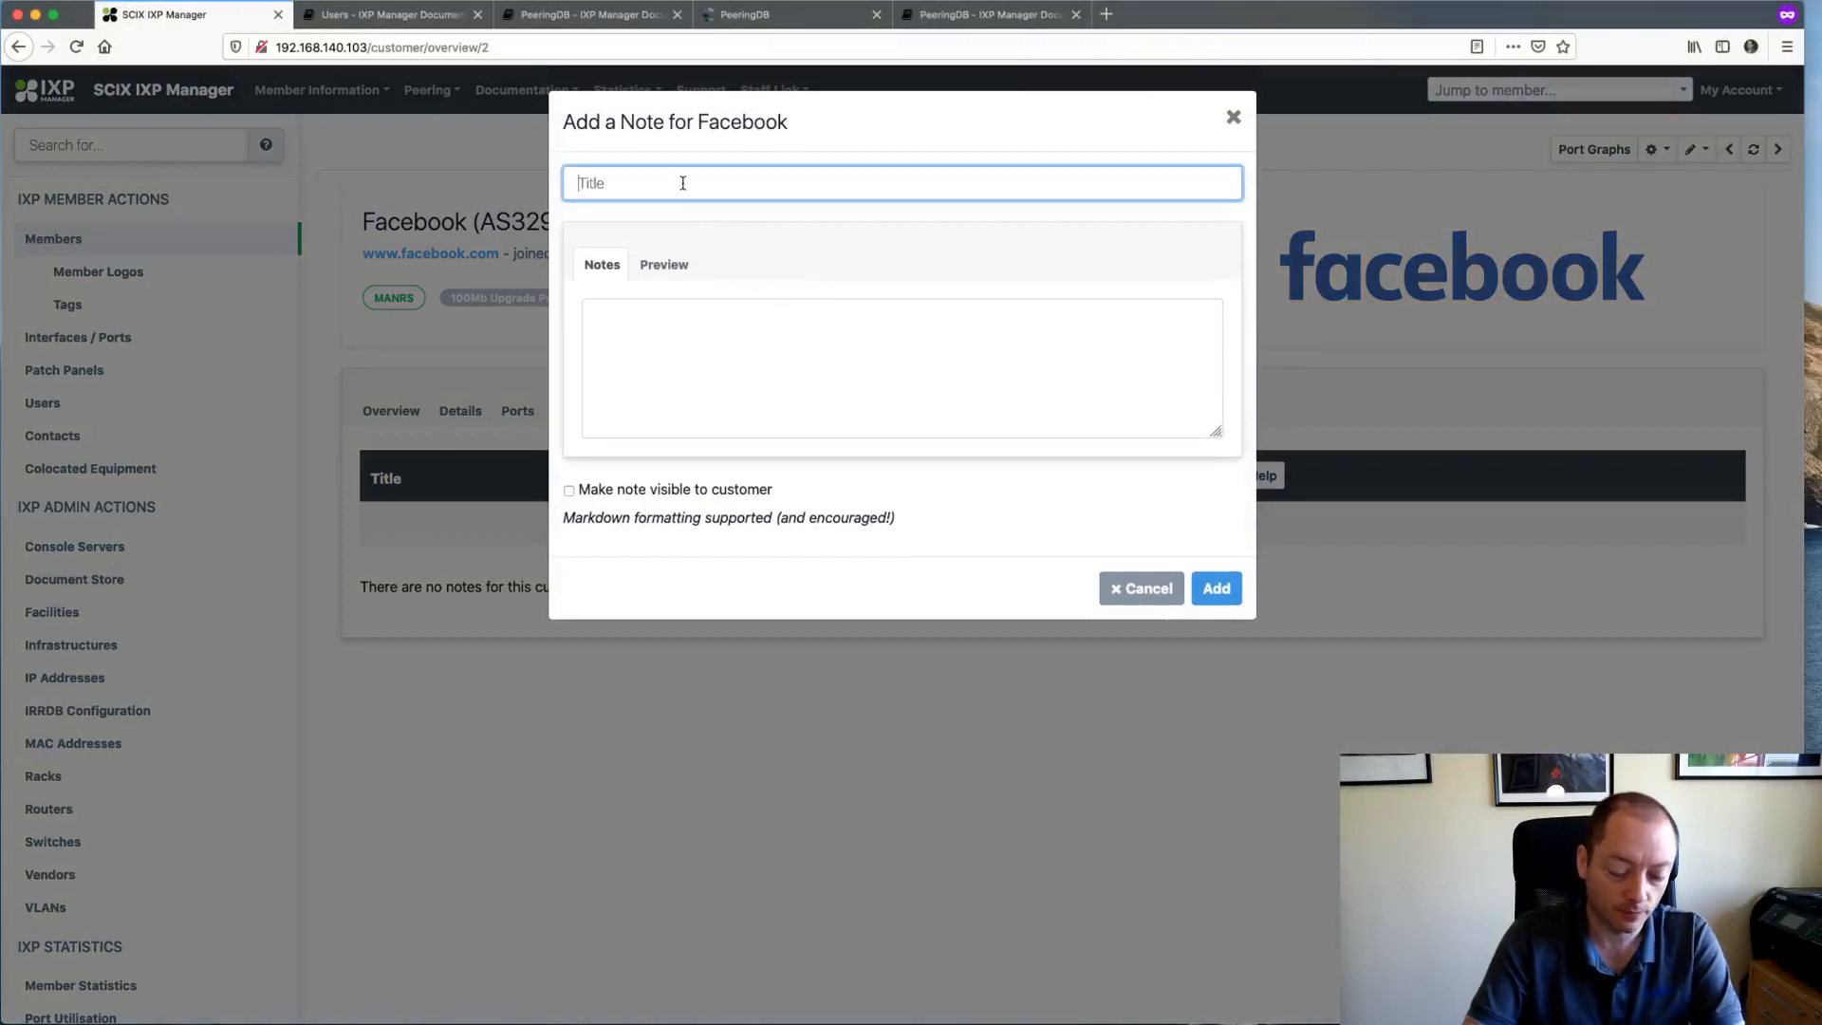
type("Member Compl")
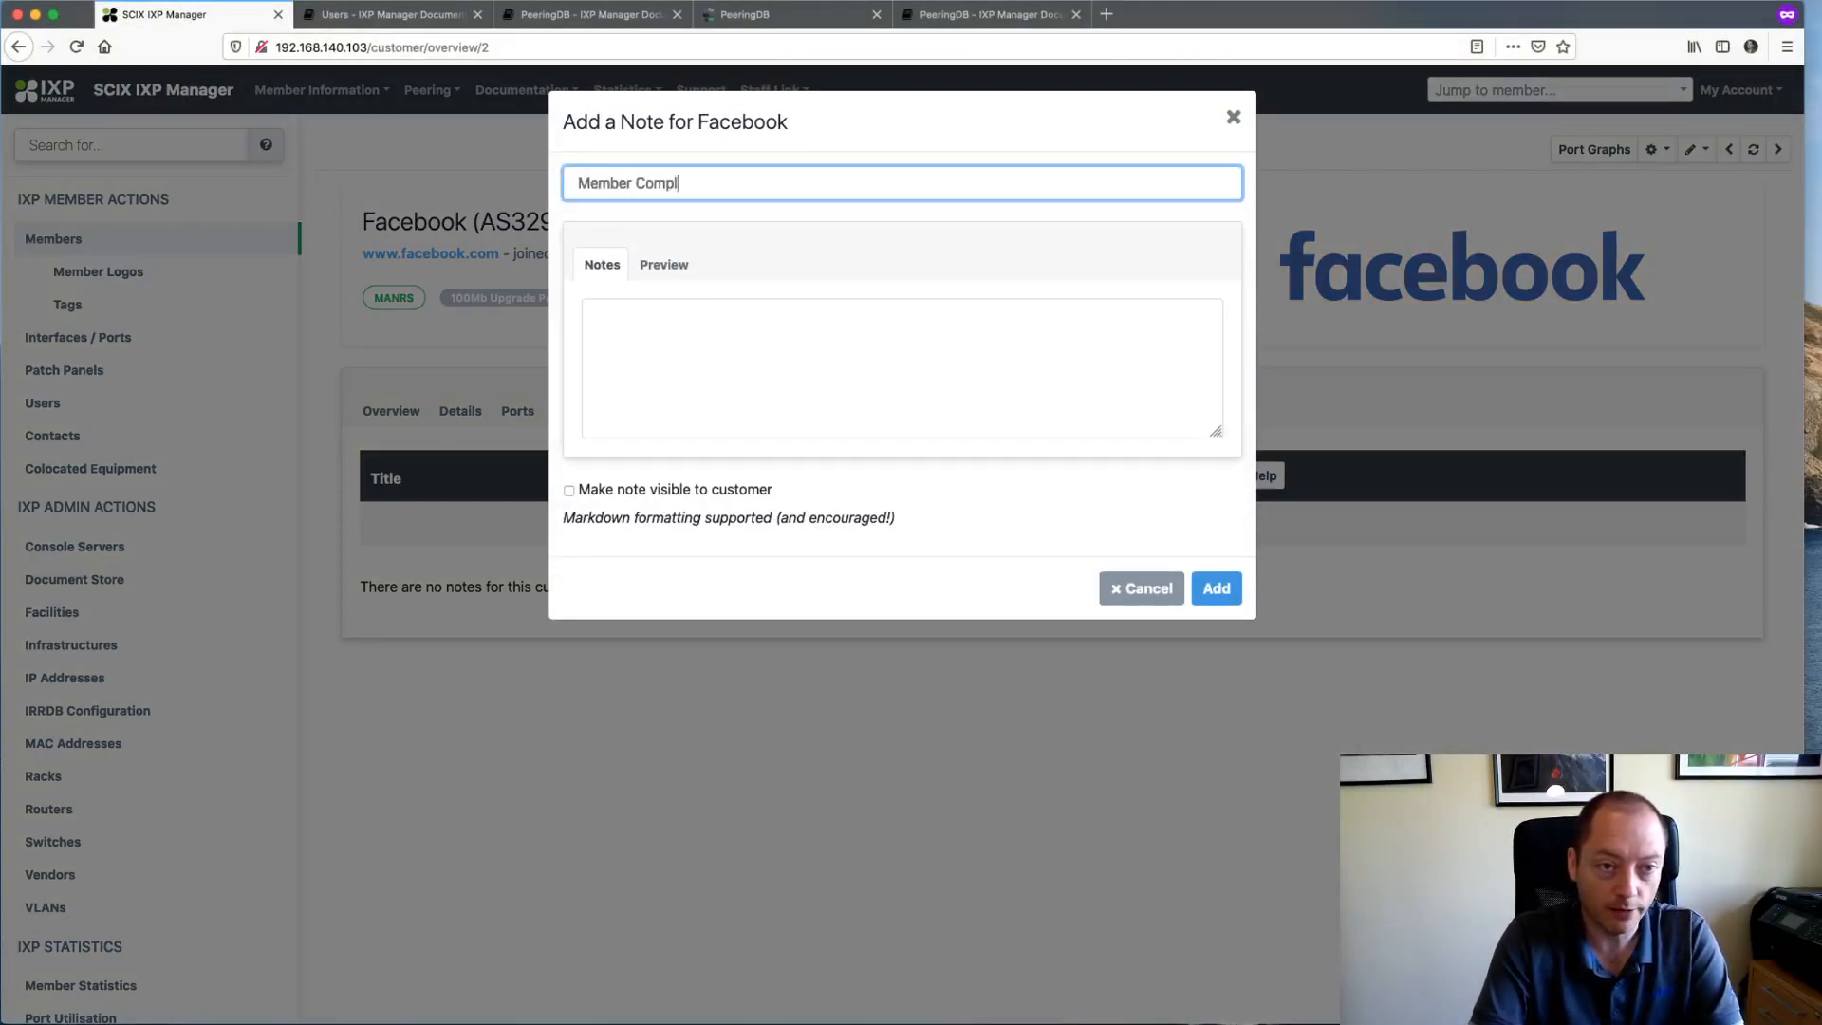
type("ait re Poor Su")
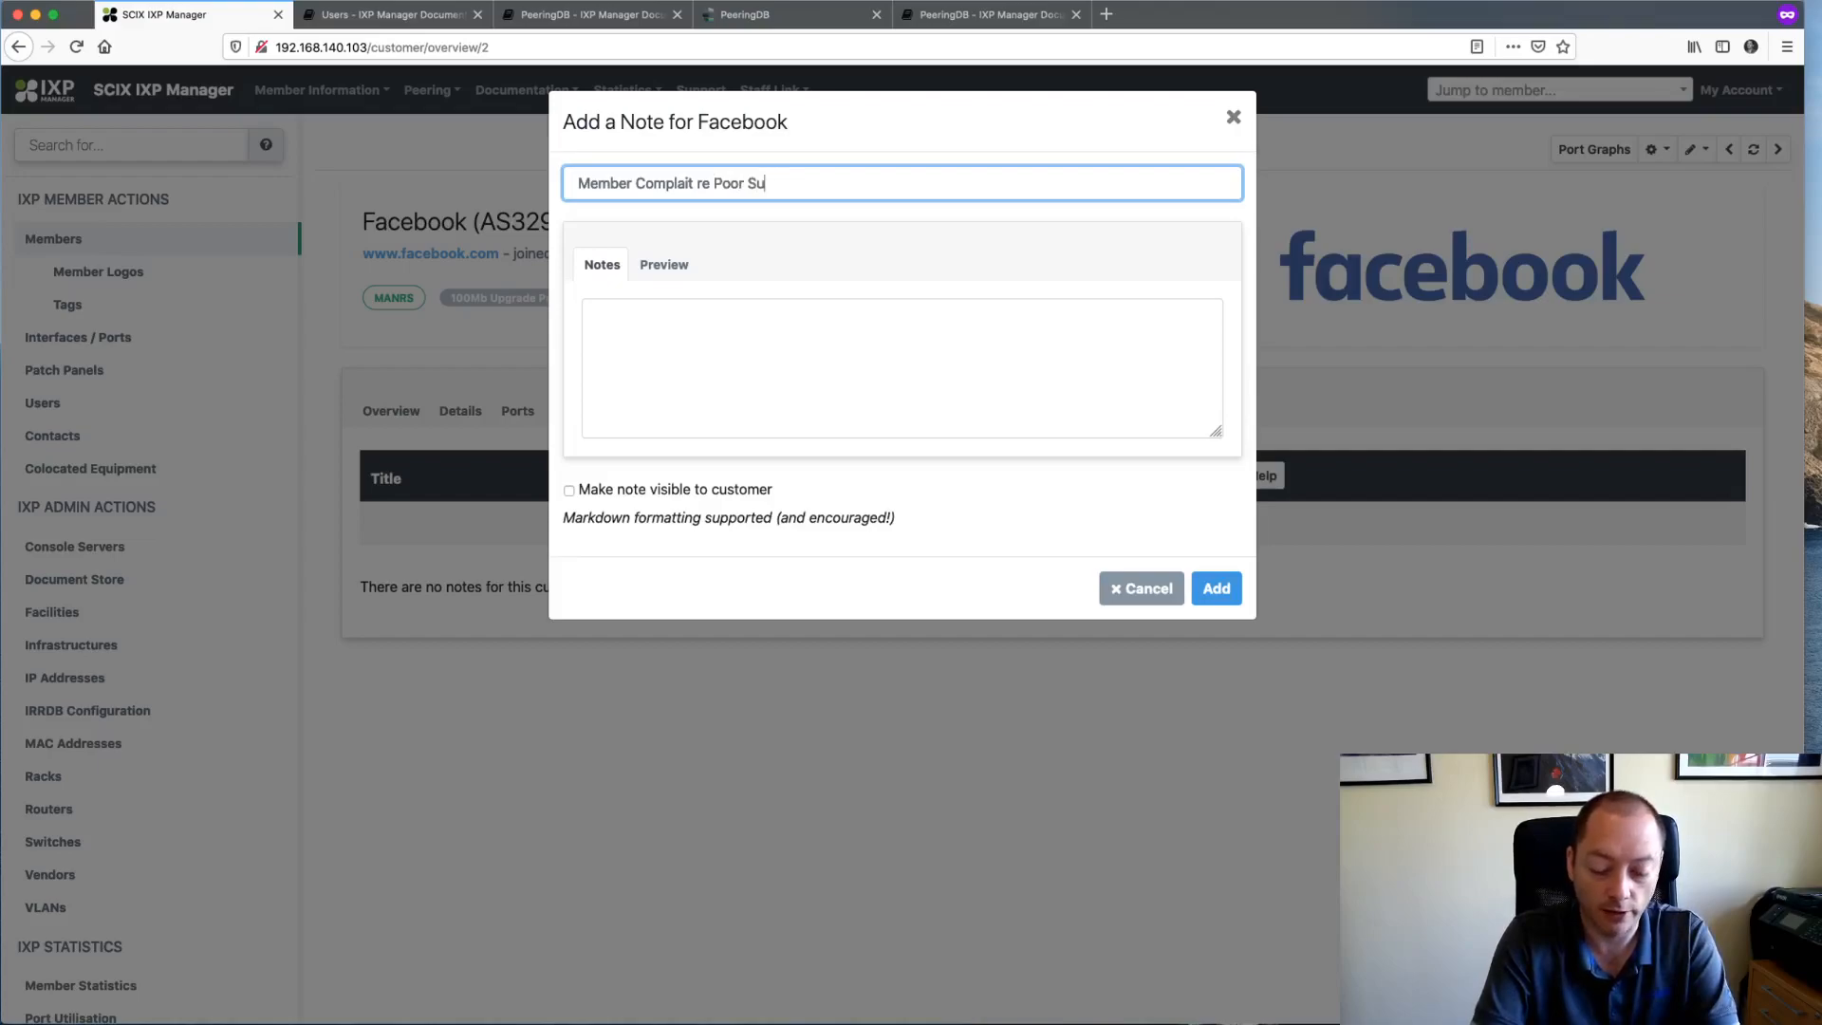
type("uport")
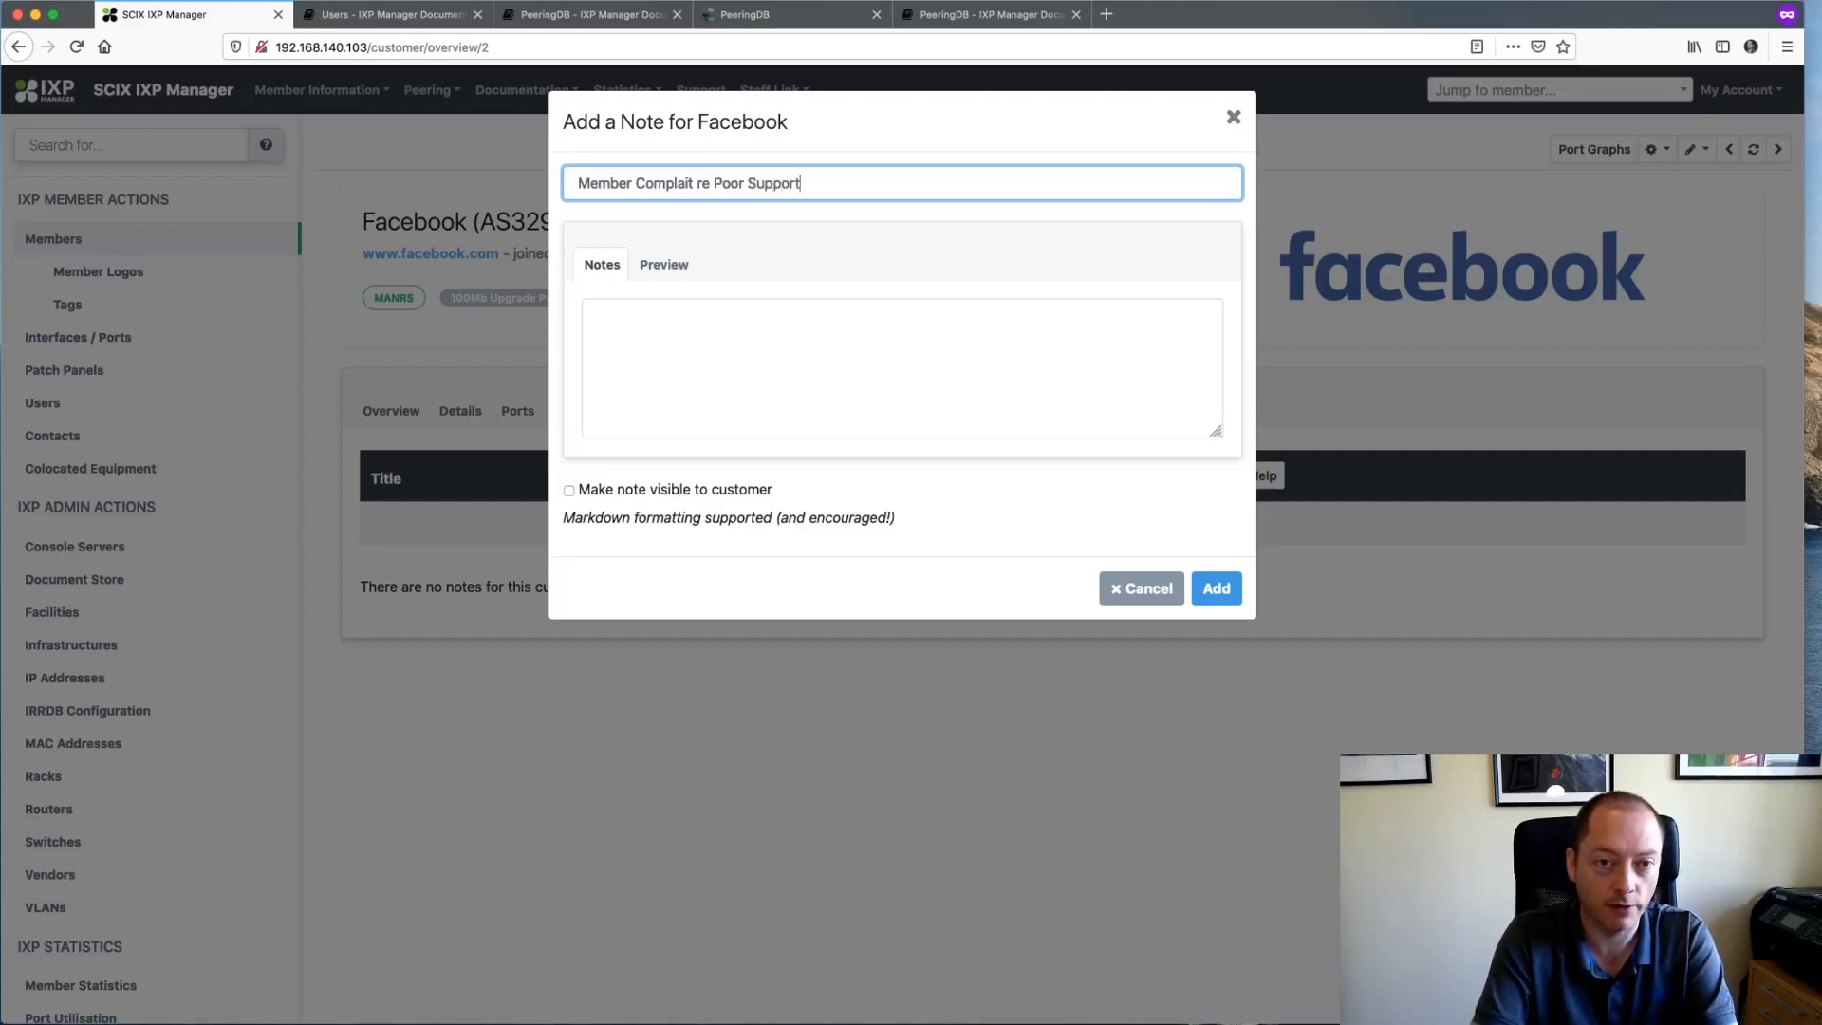
left_click(716, 414)
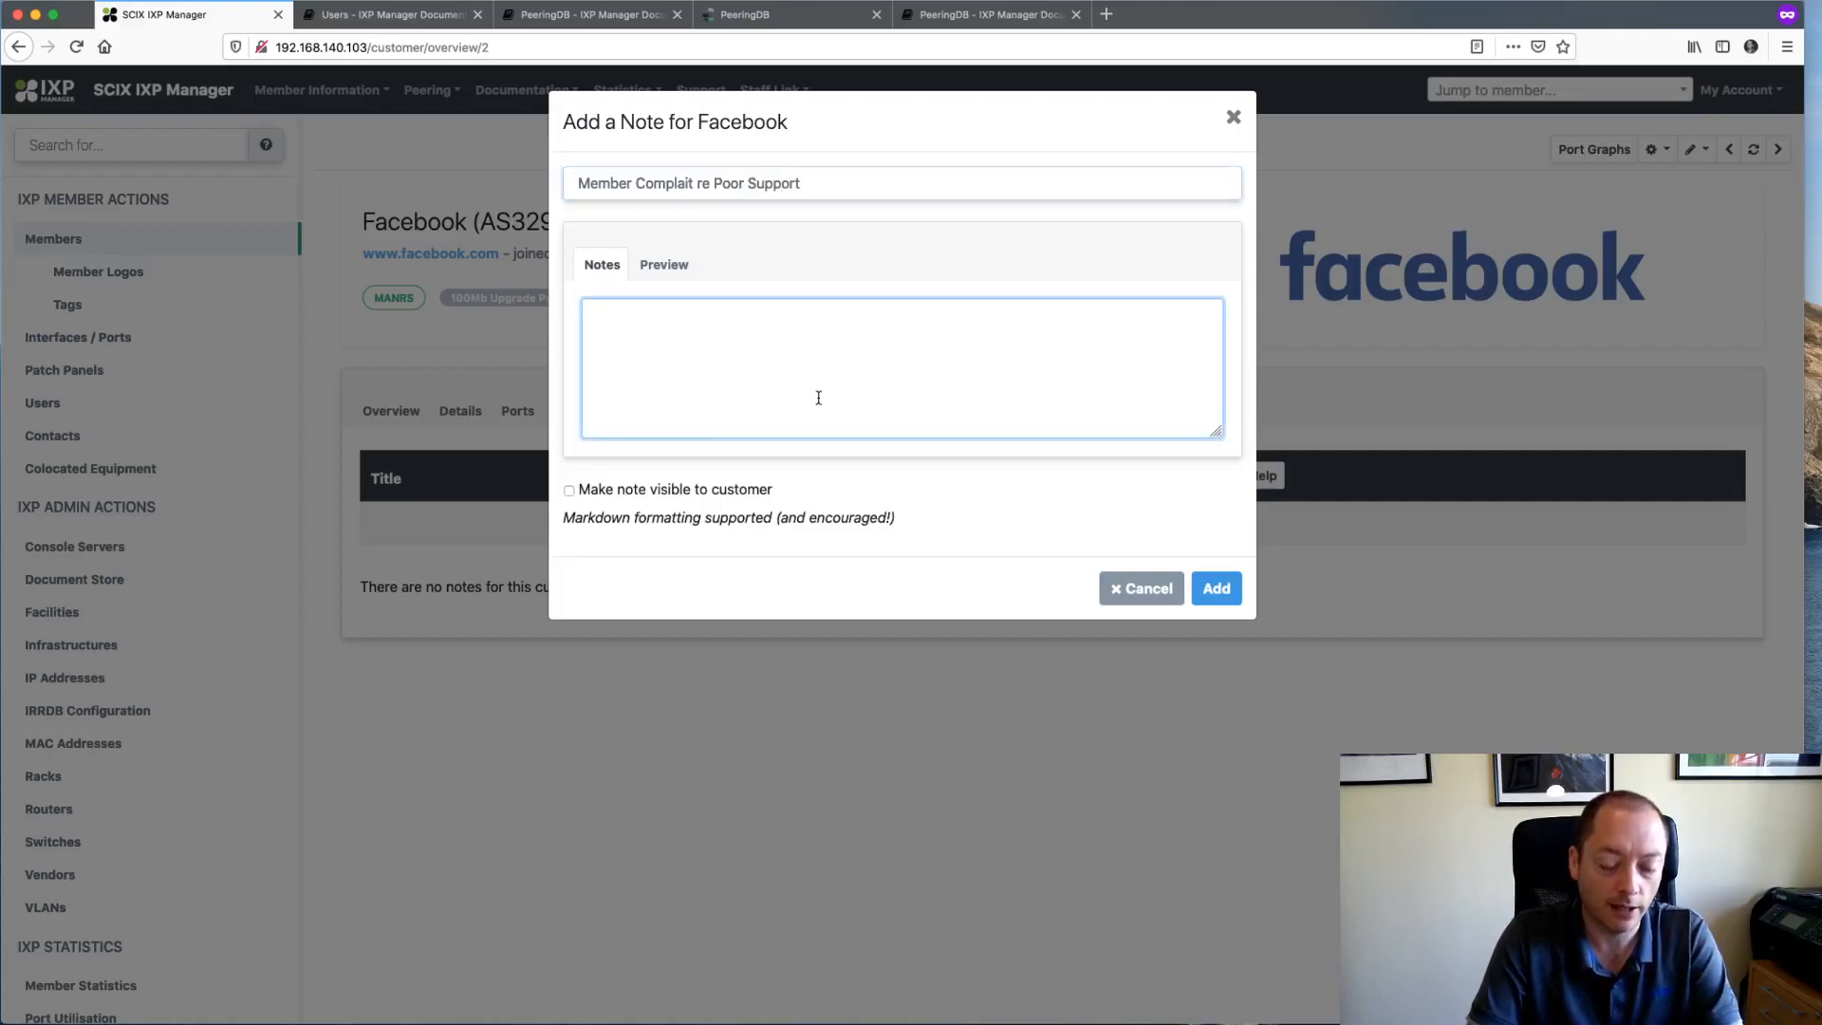
type("Customer co")
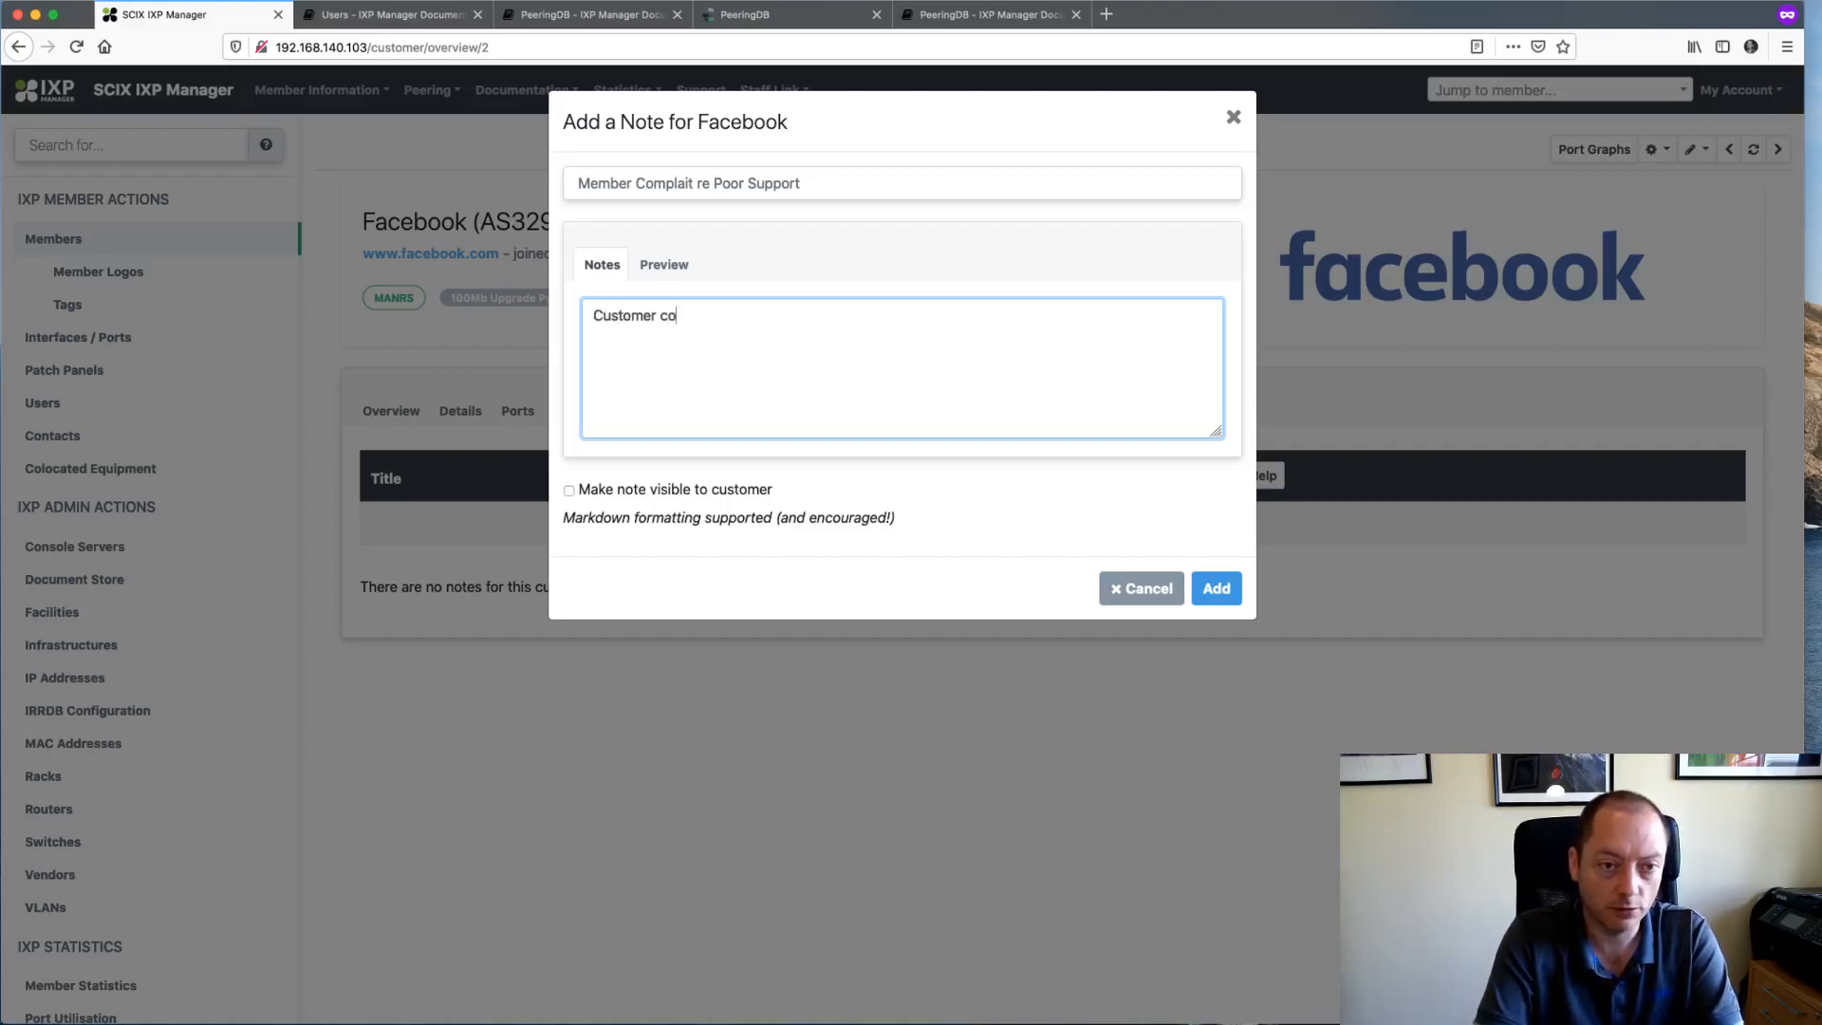
type("mplained abour")
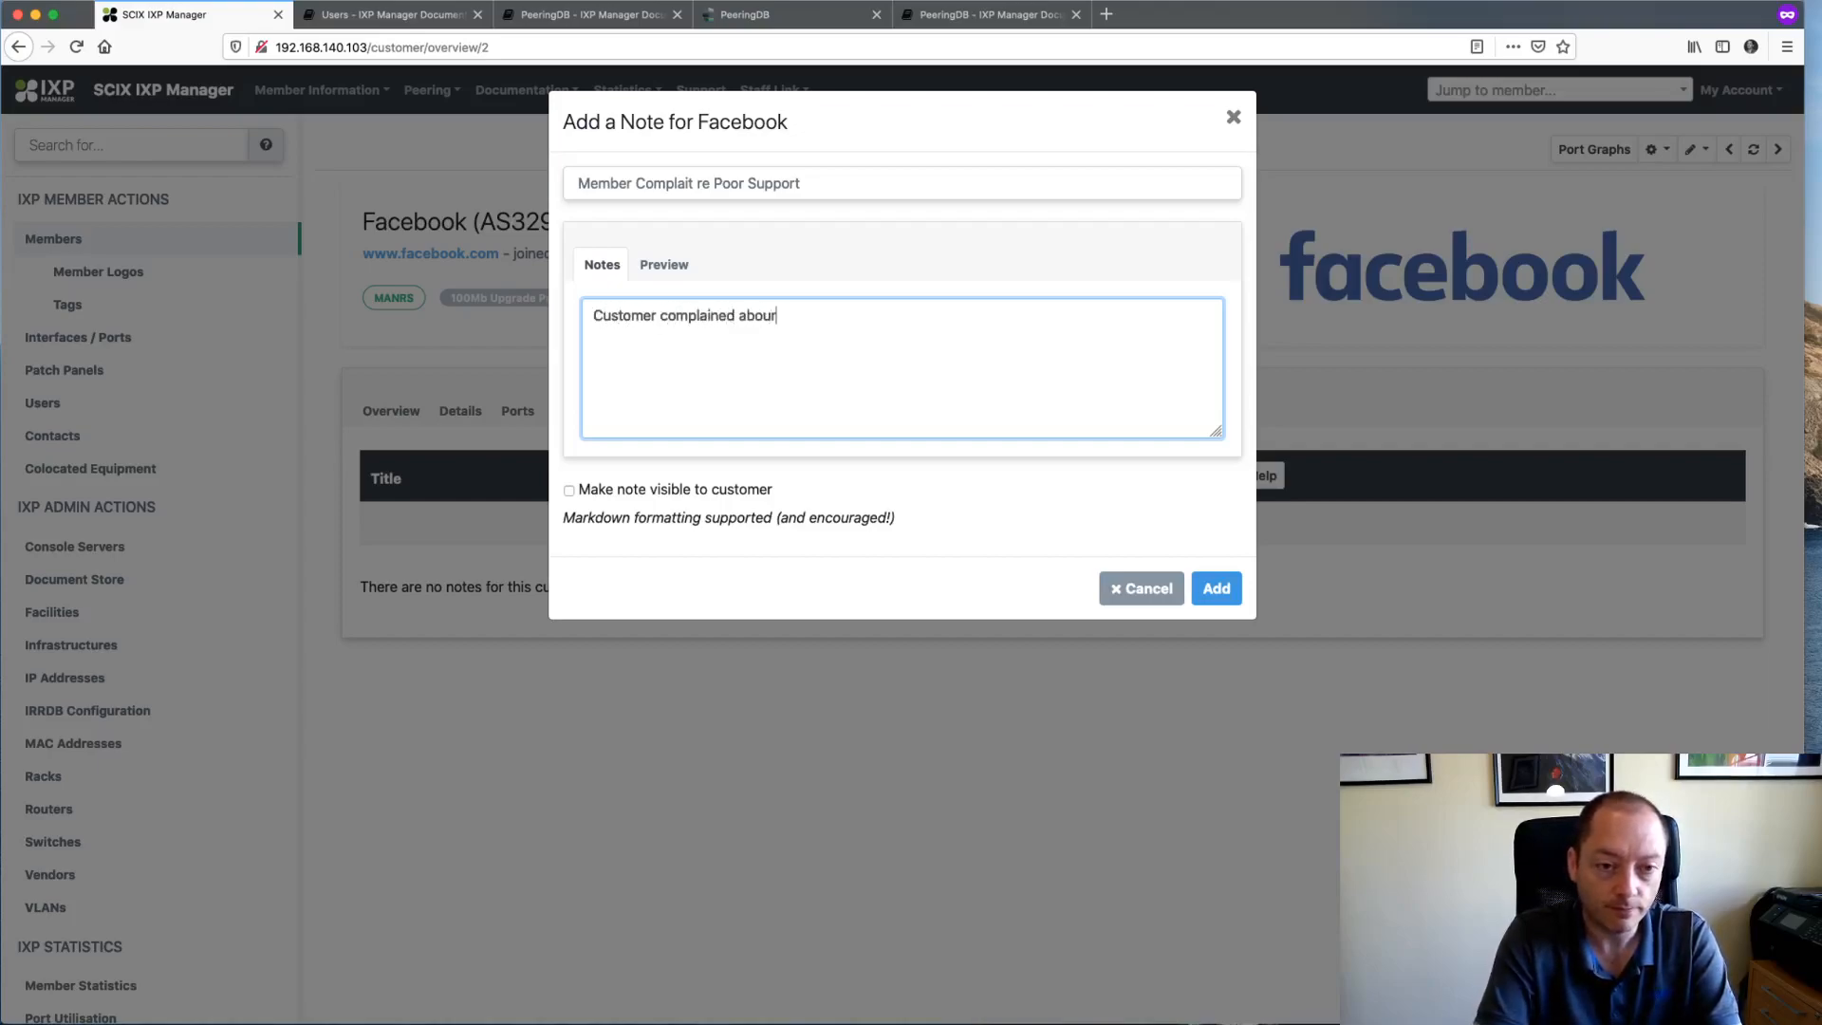
key("BackSpace")
type("t **Joe Bloggs")
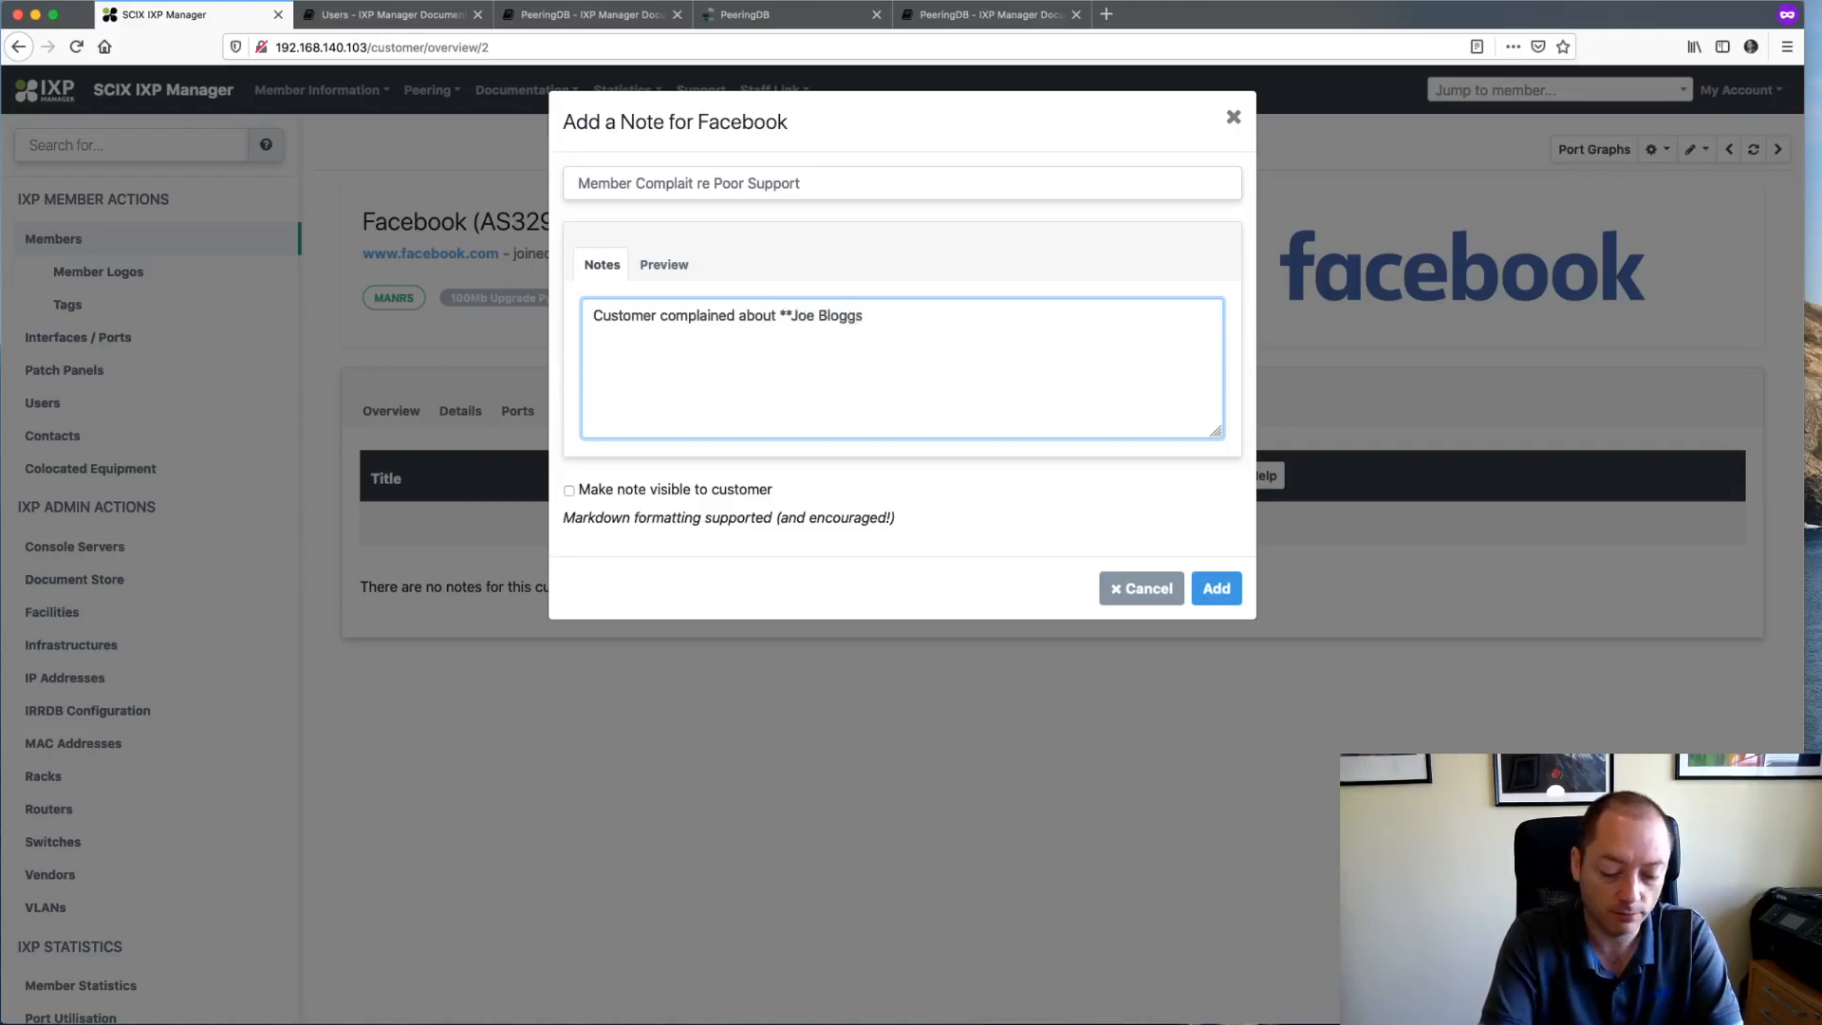
type("** because he didn")
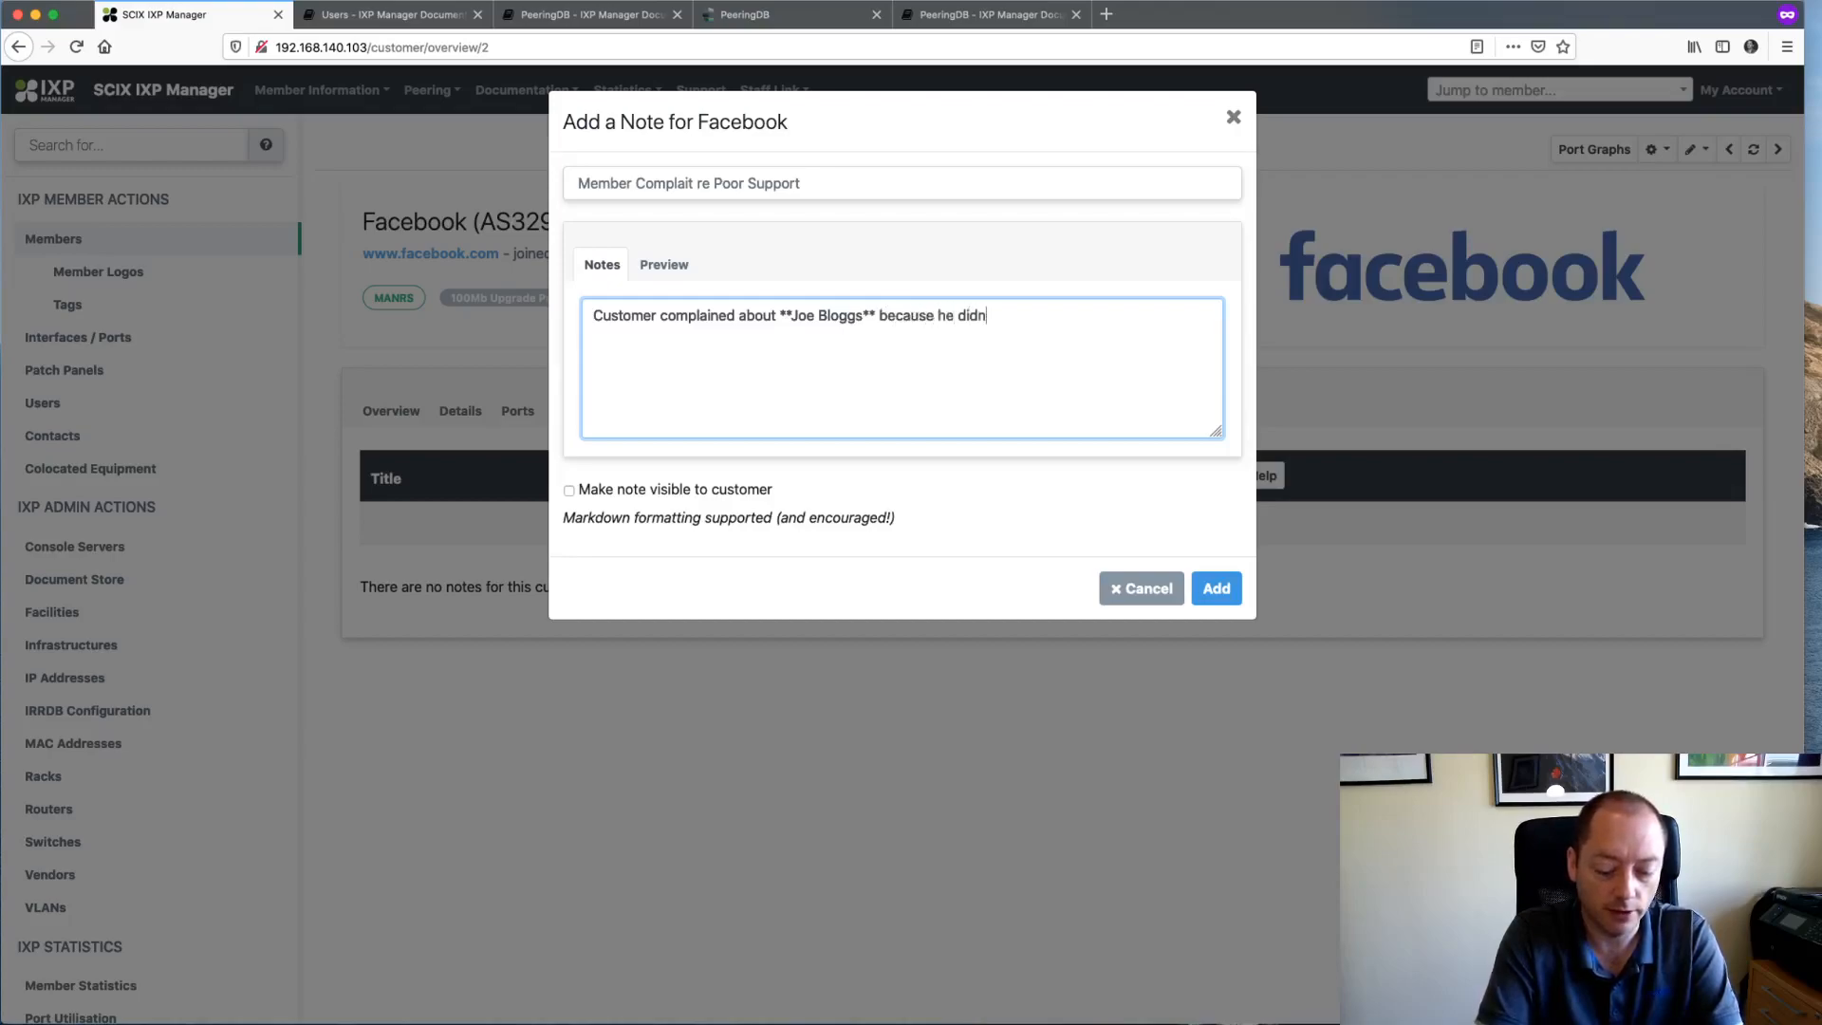
type("'t respond fast enough.")
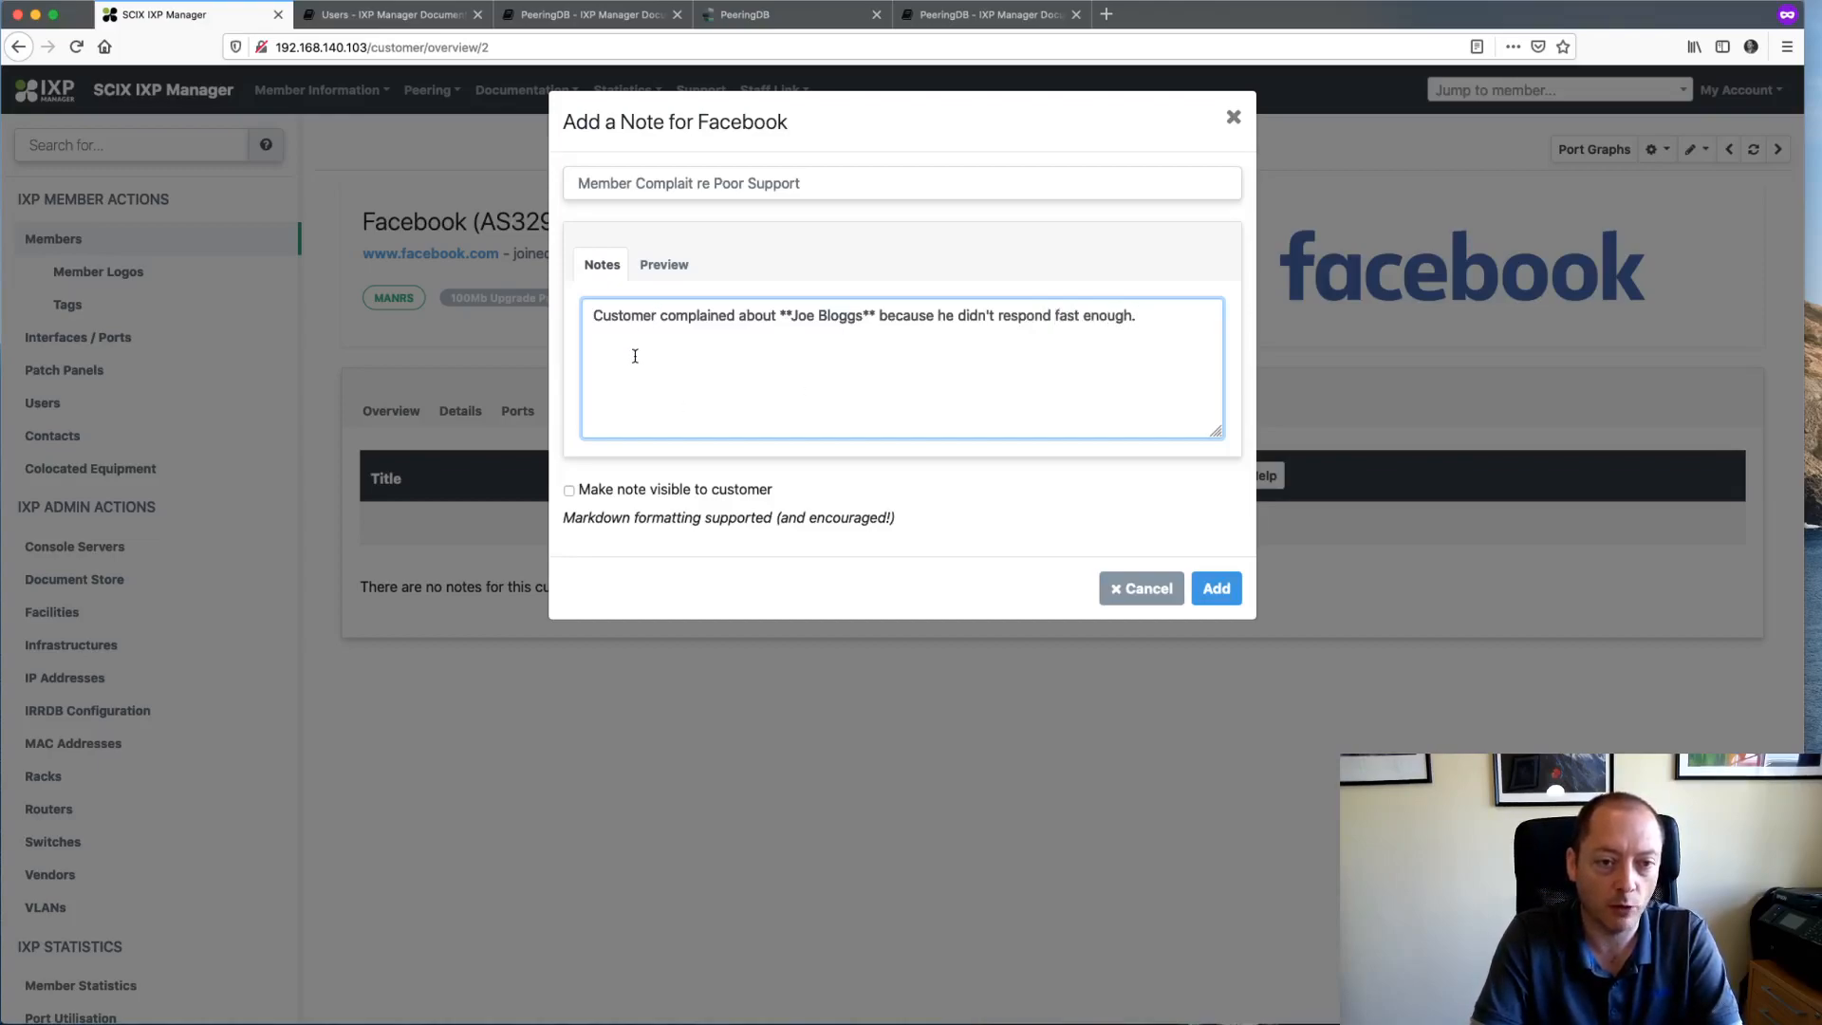
left_click(653, 265)
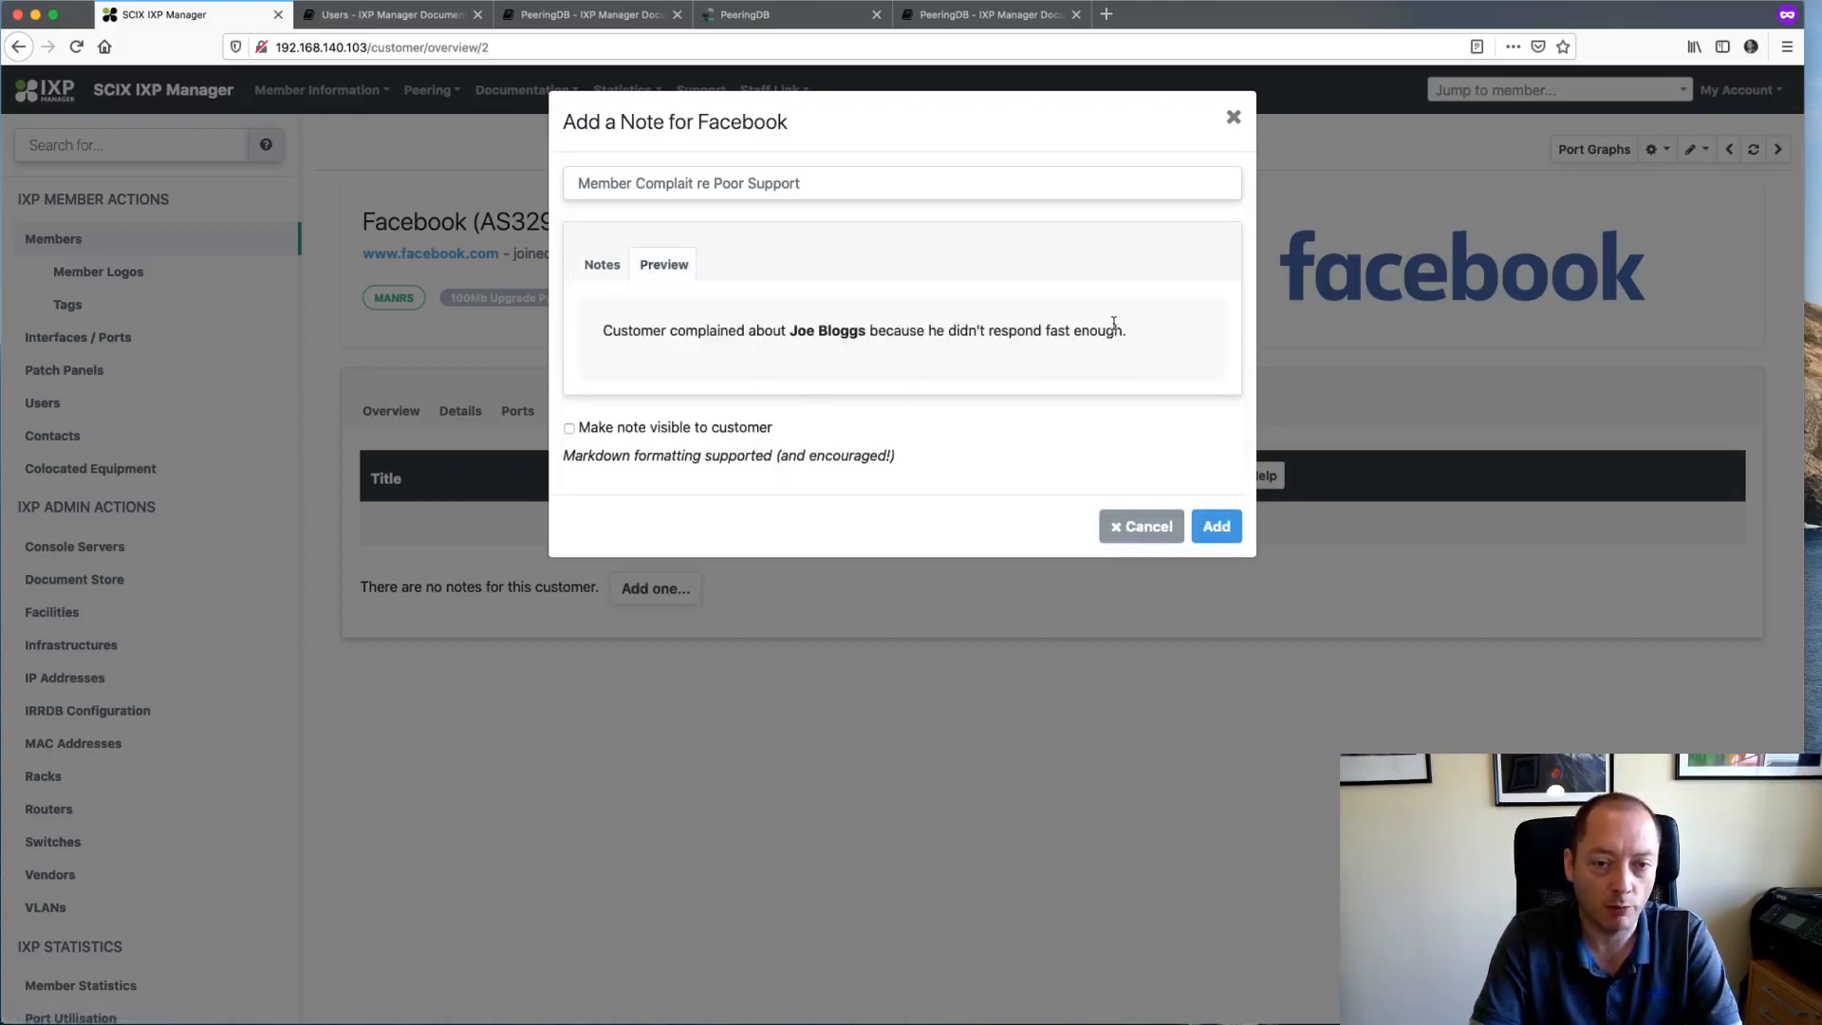
left_click(602, 266)
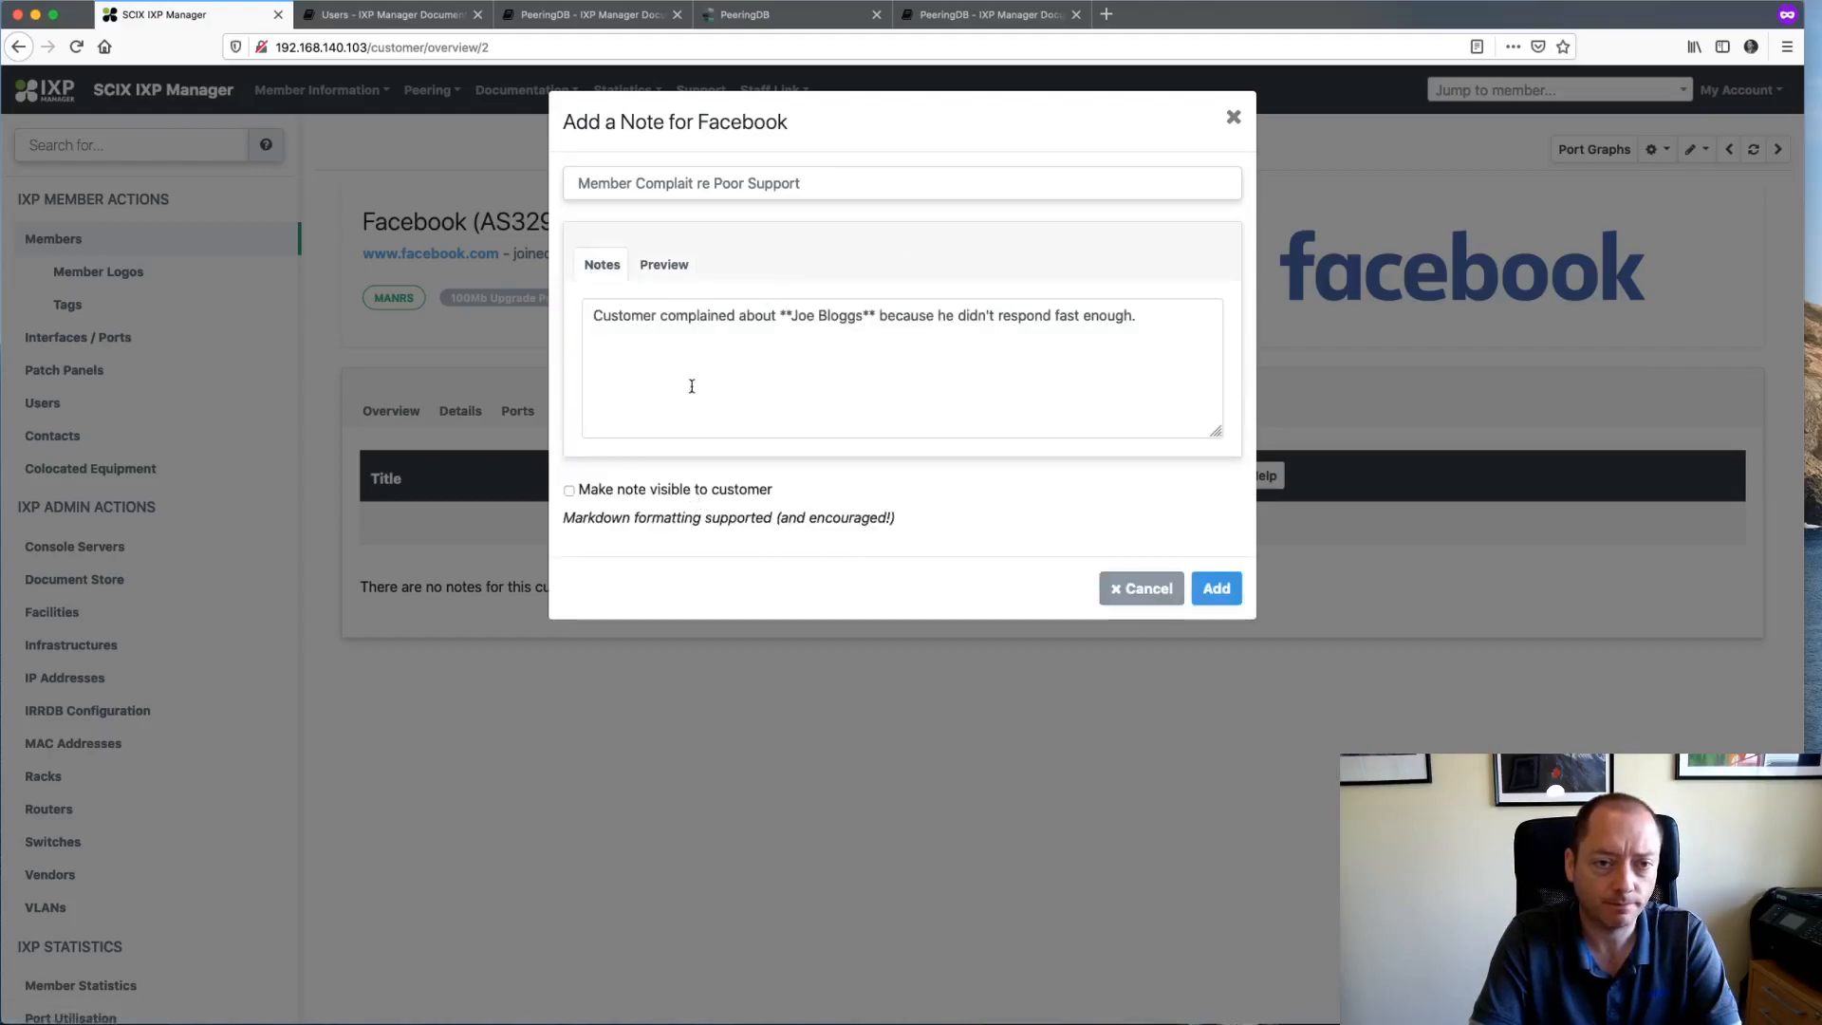
- Make the note visible to the customer, add and view it, then show Facebook's users
left_click(702, 492)
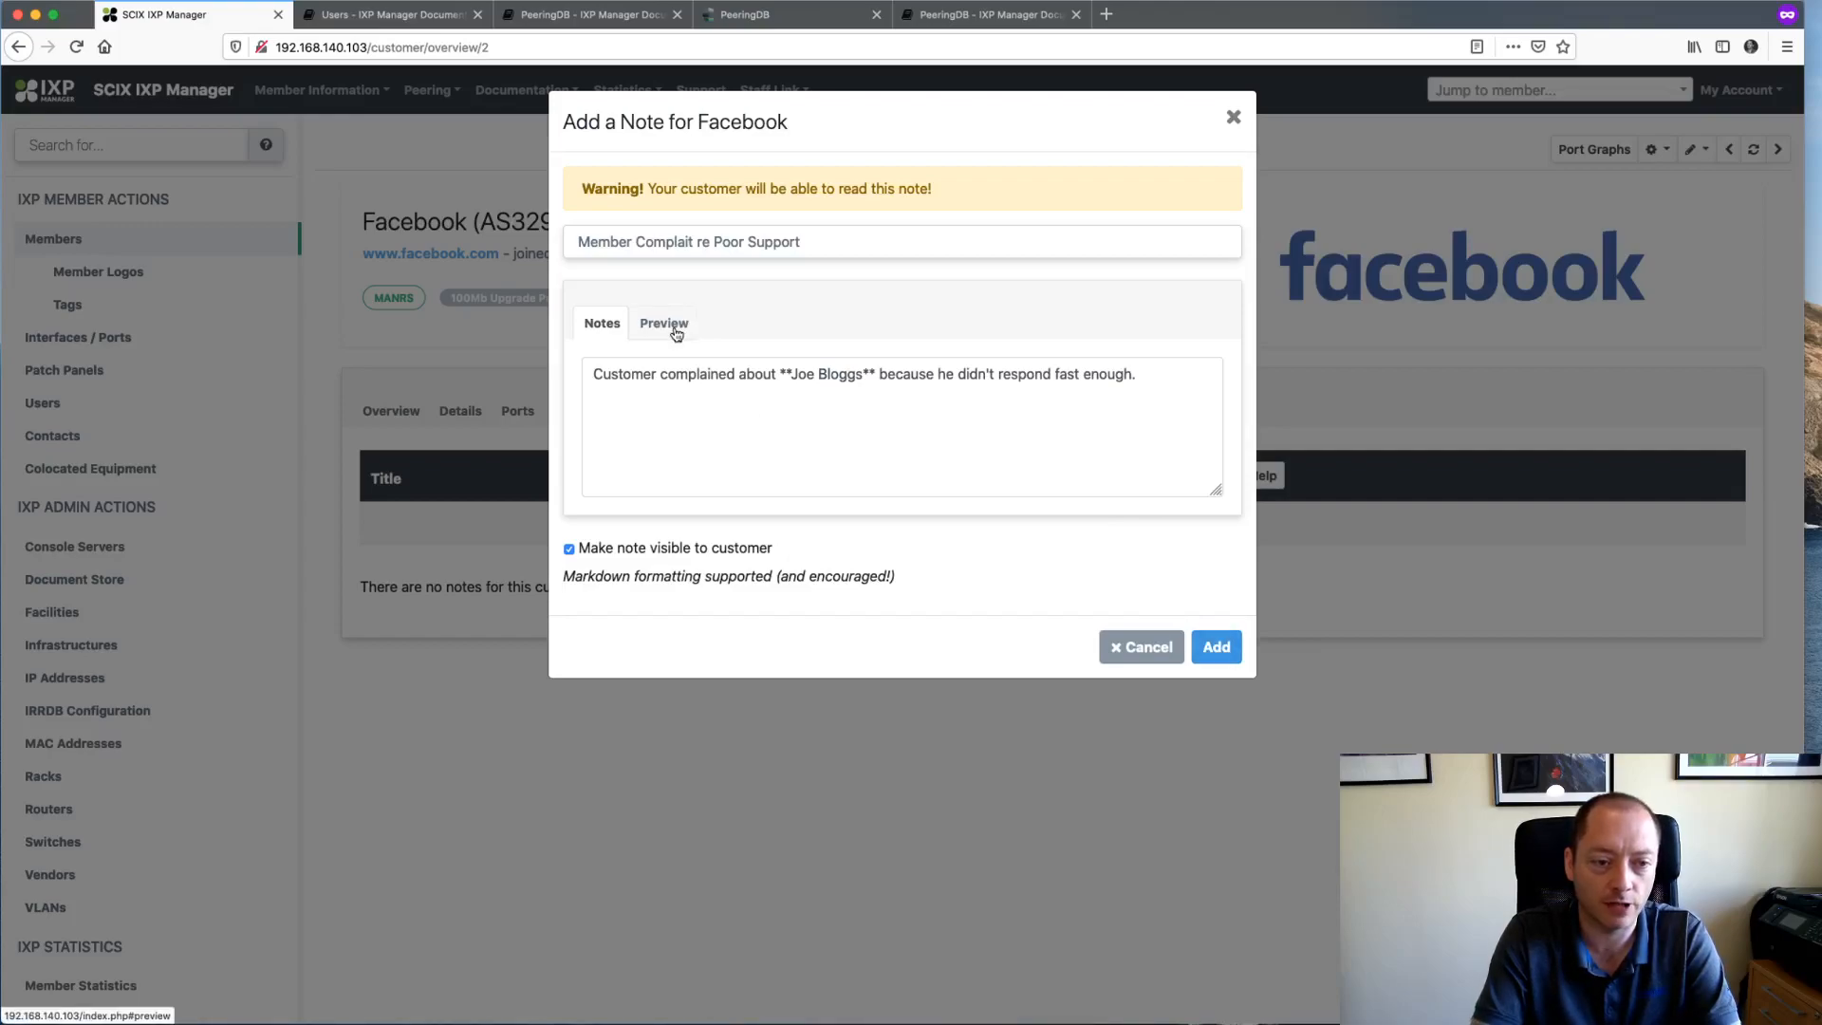
left_click(1215, 648)
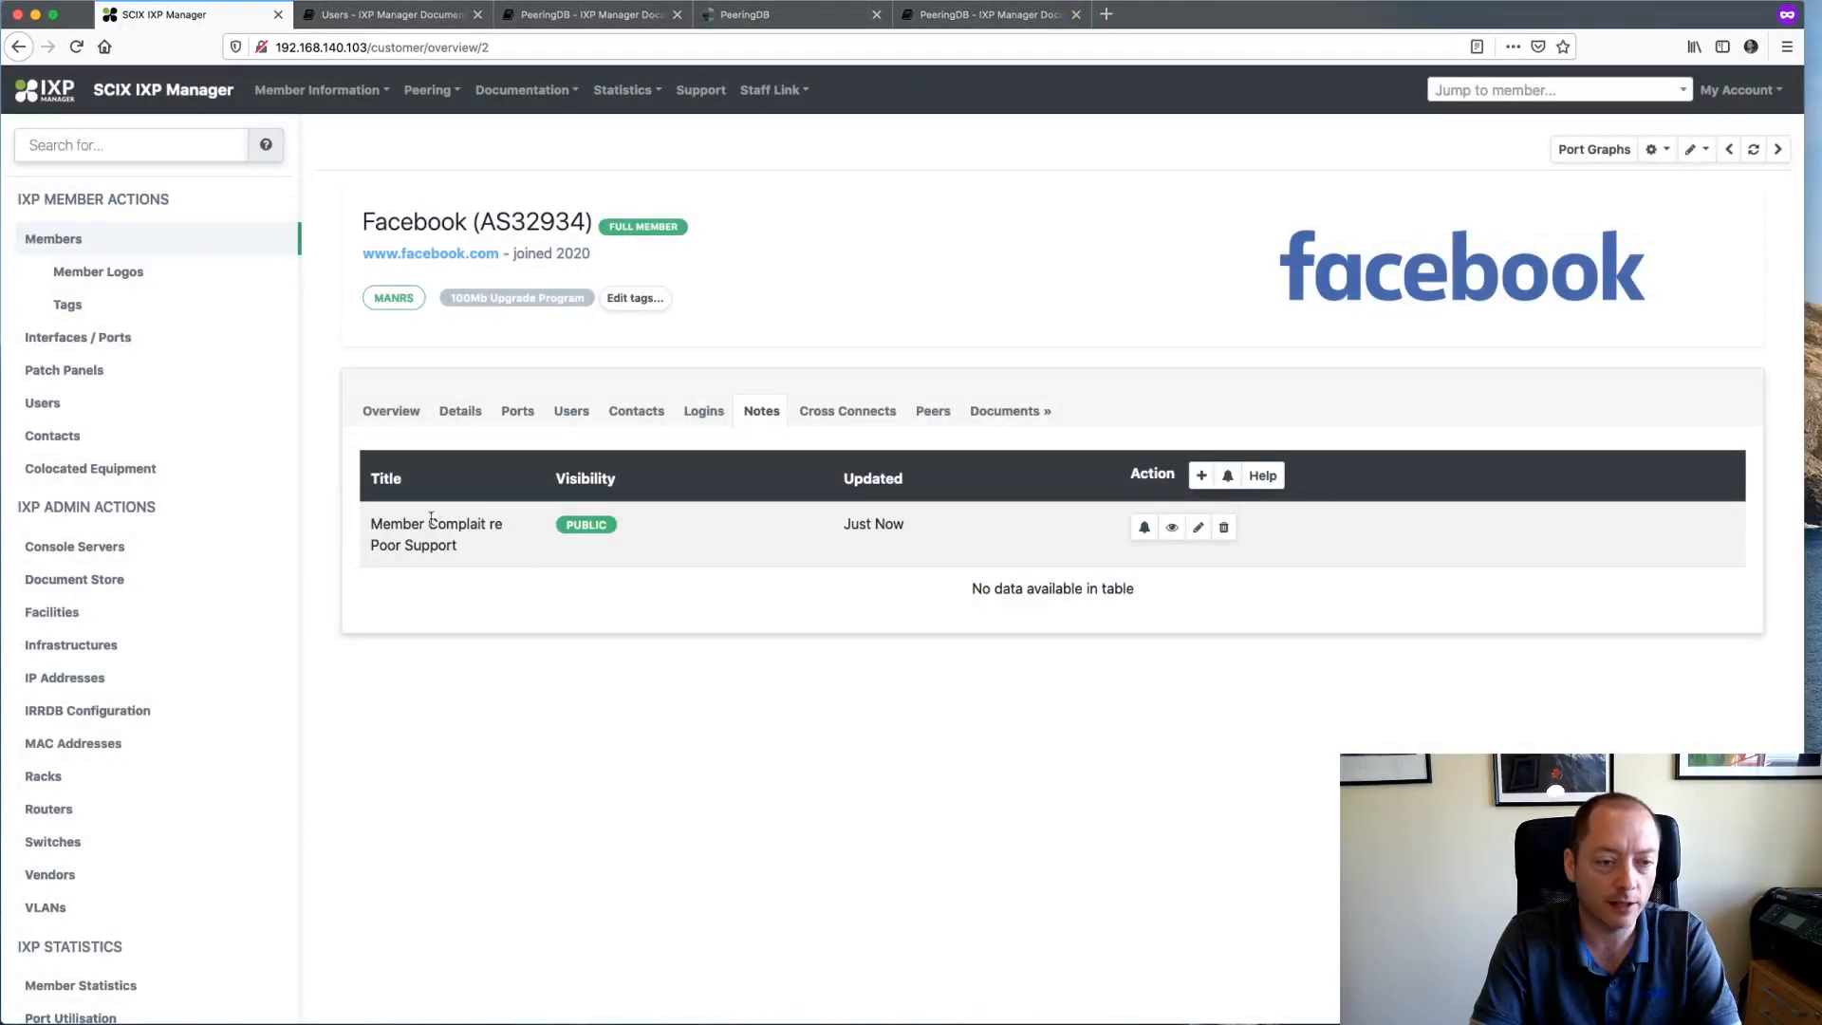
left_click(1172, 526)
left_click(1070, 268)
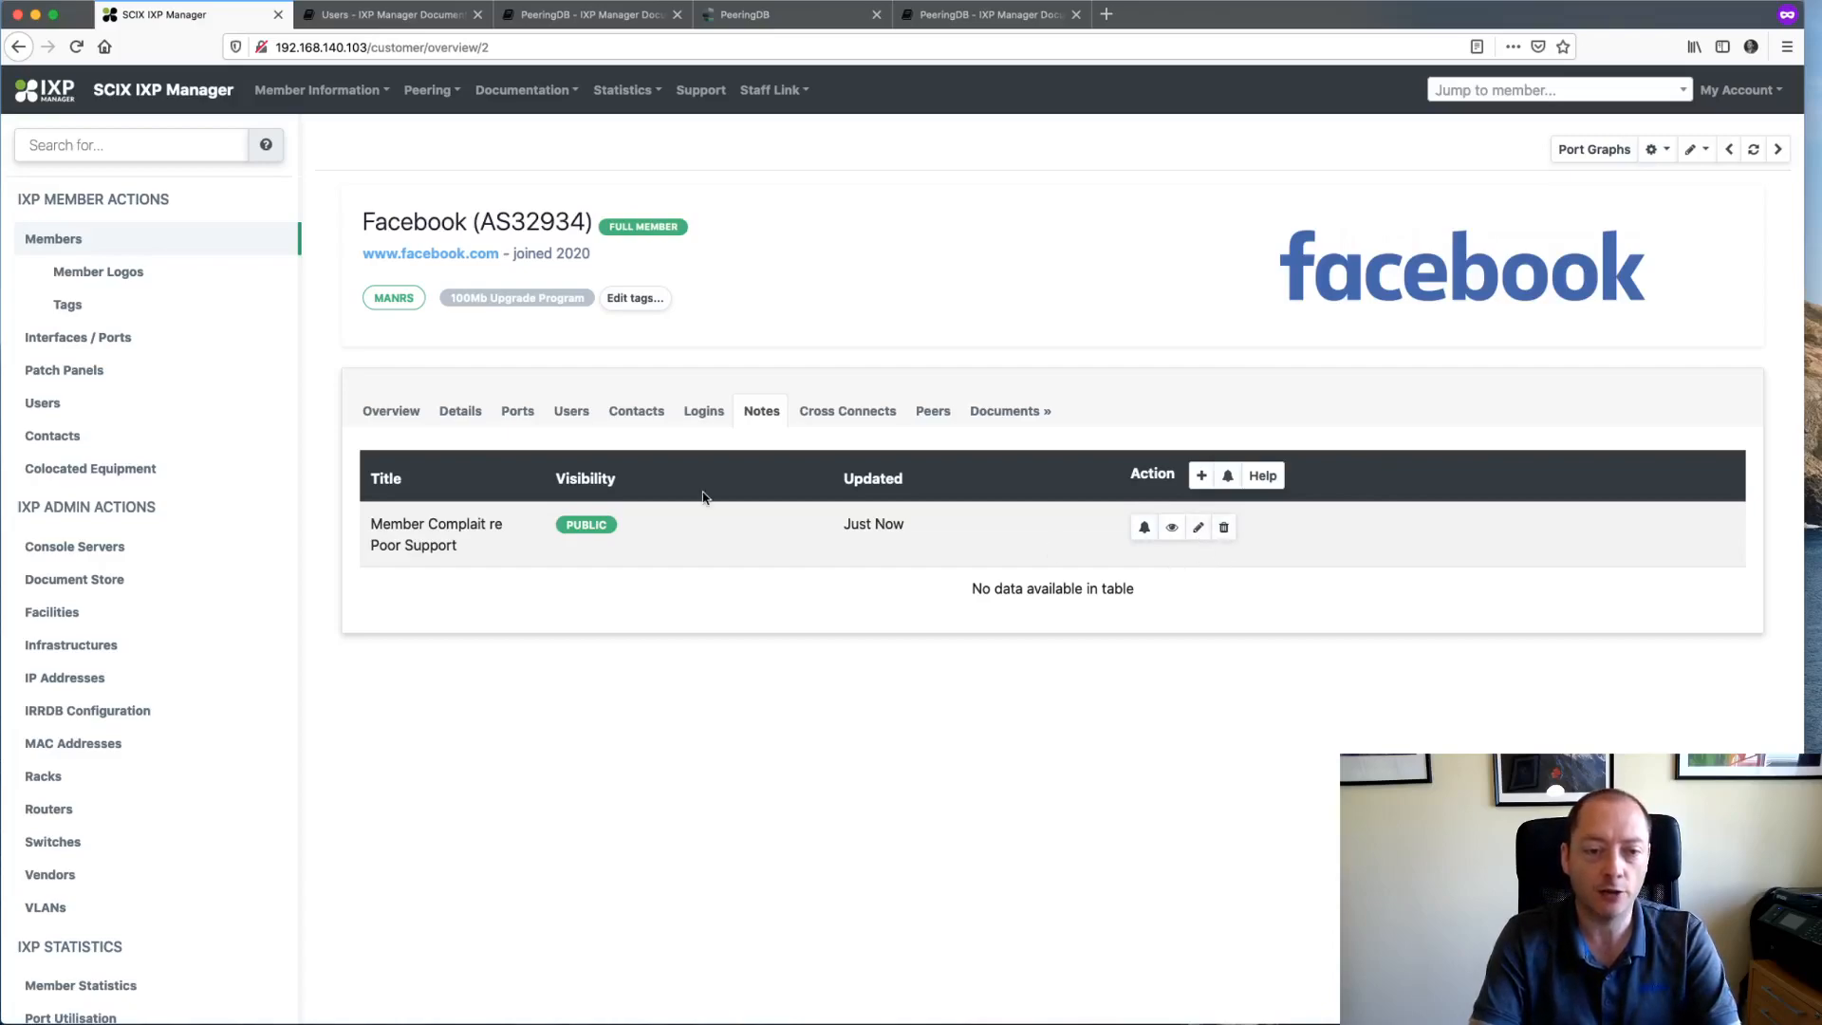
left_click(571, 419)
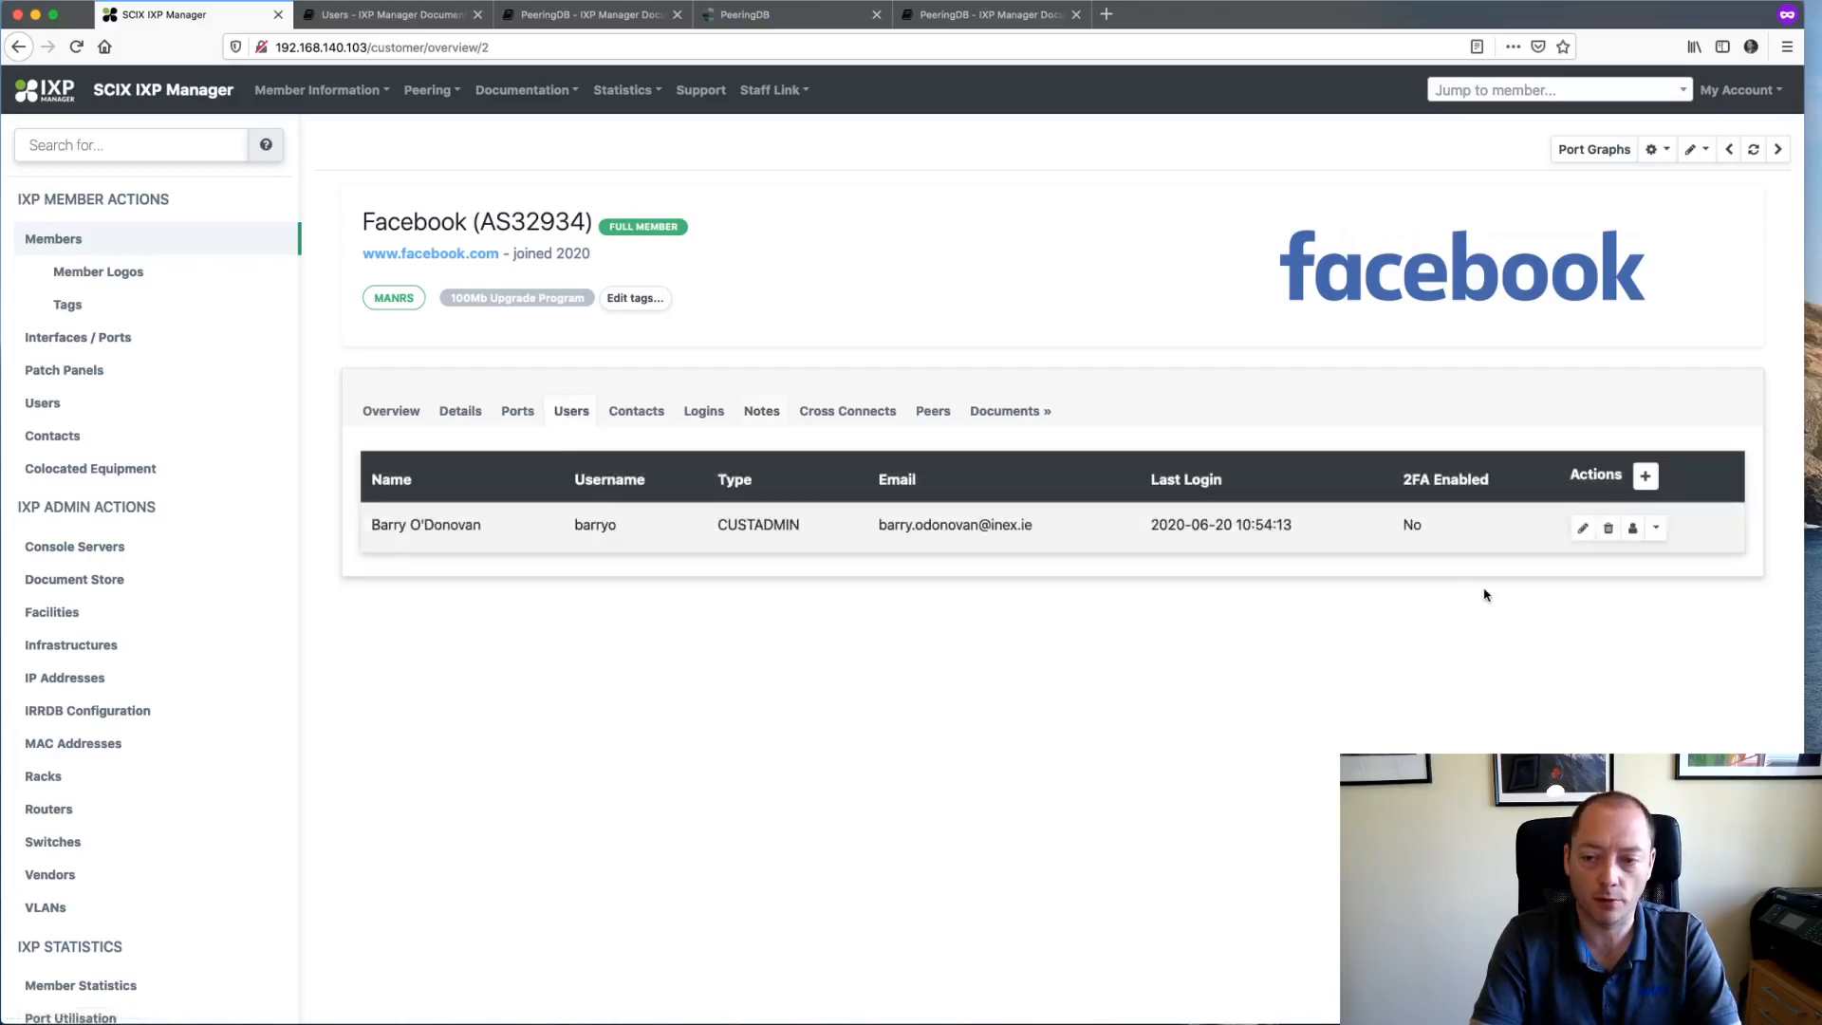
- Switch to Facebook's customer user, view the complaint note on their Notes tab, then switch back to admin
left_click(1632, 536)
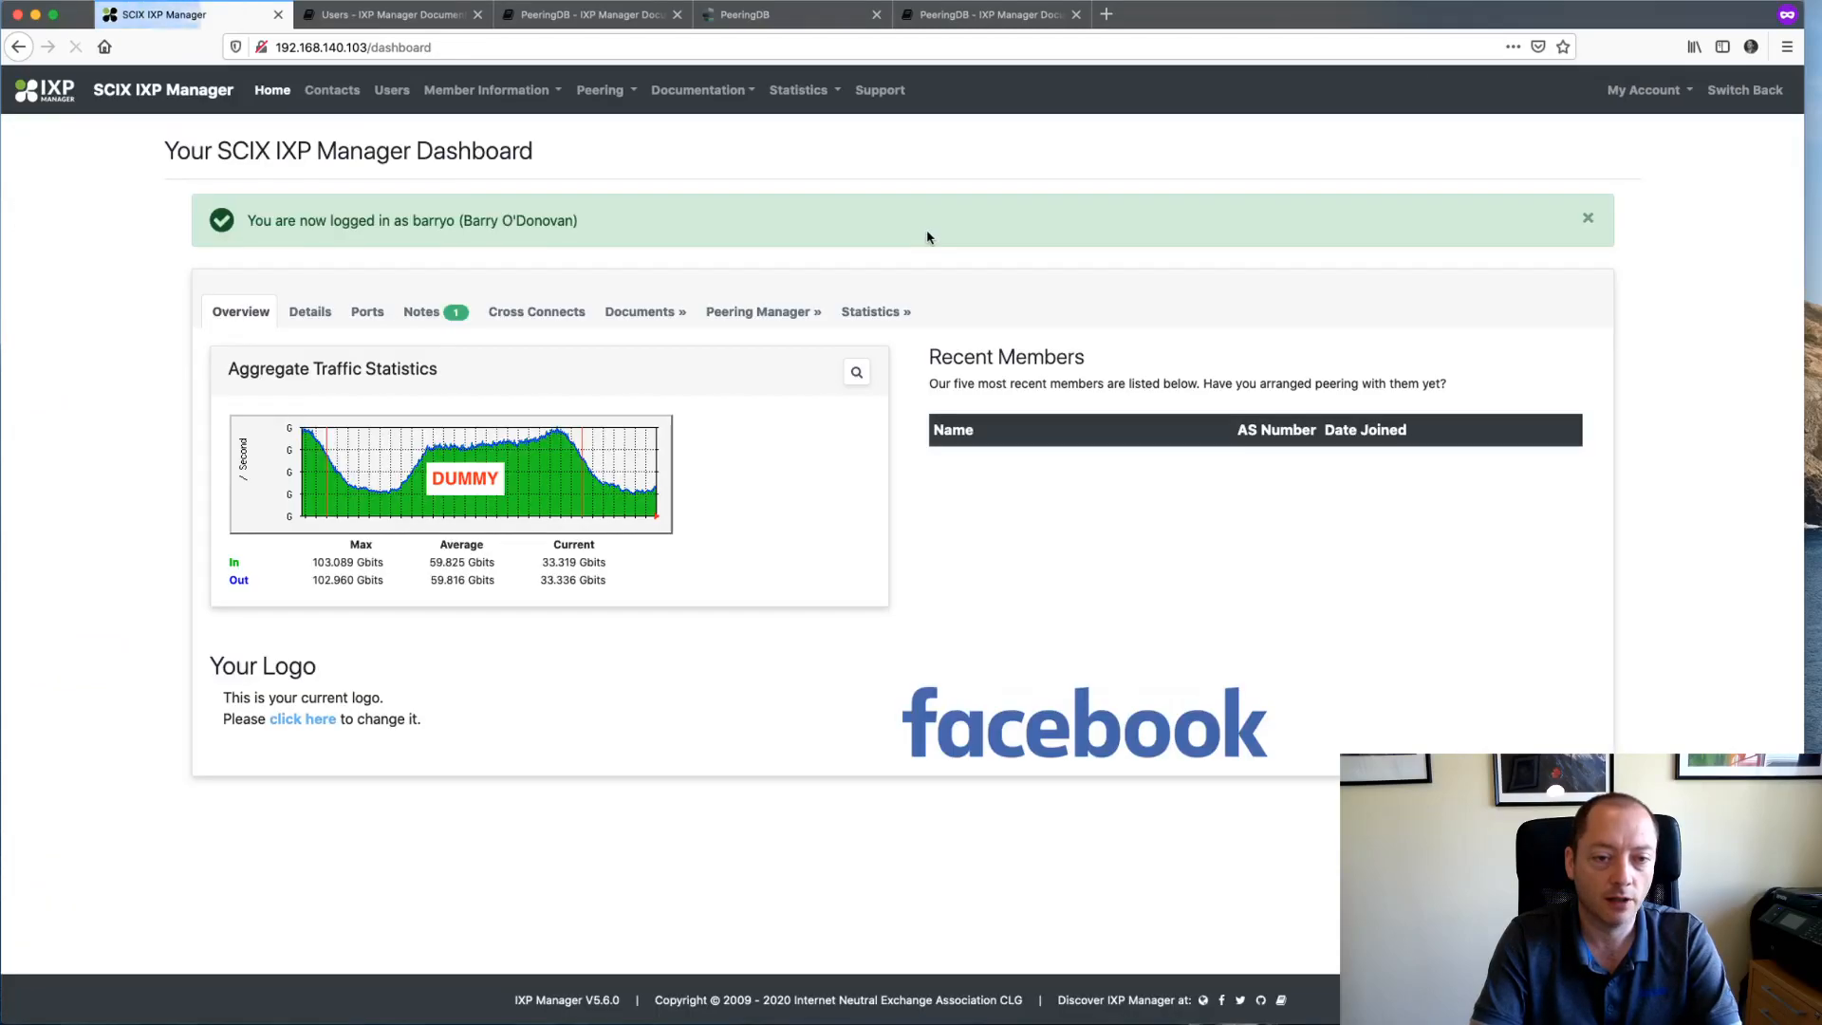
left_click(450, 315)
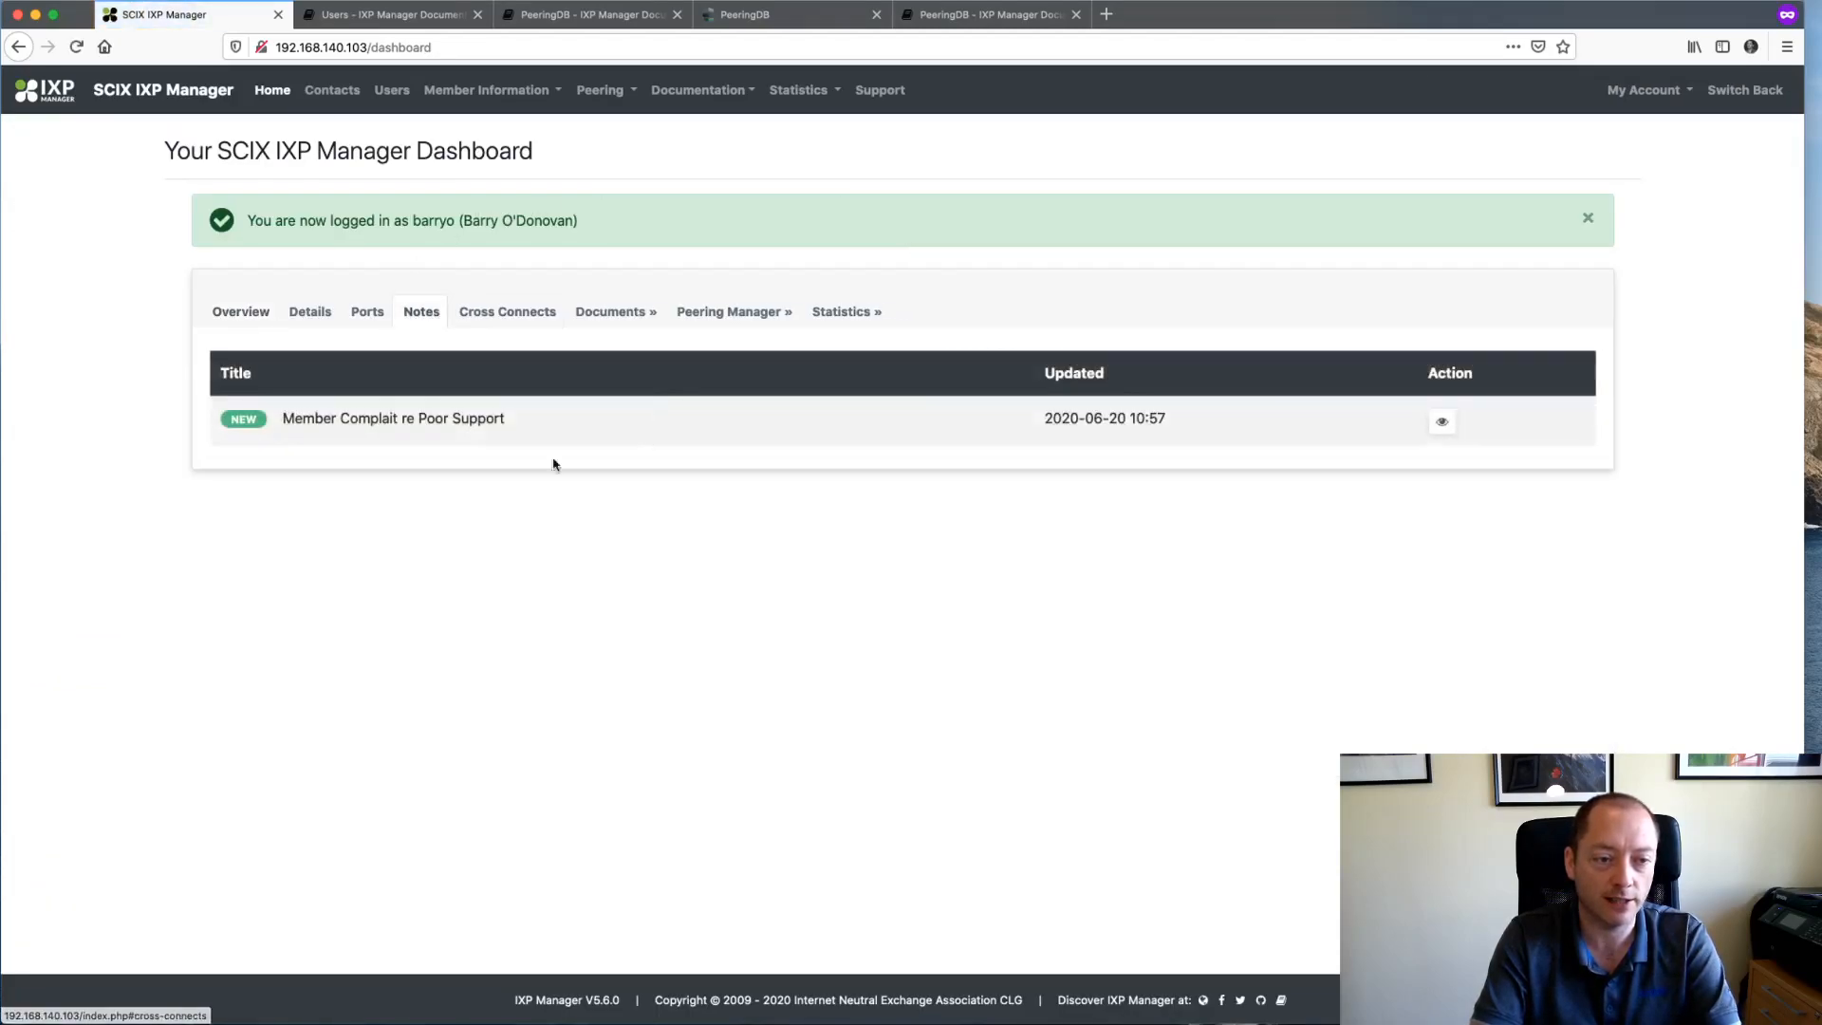
left_click(1442, 421)
left_click(1071, 270)
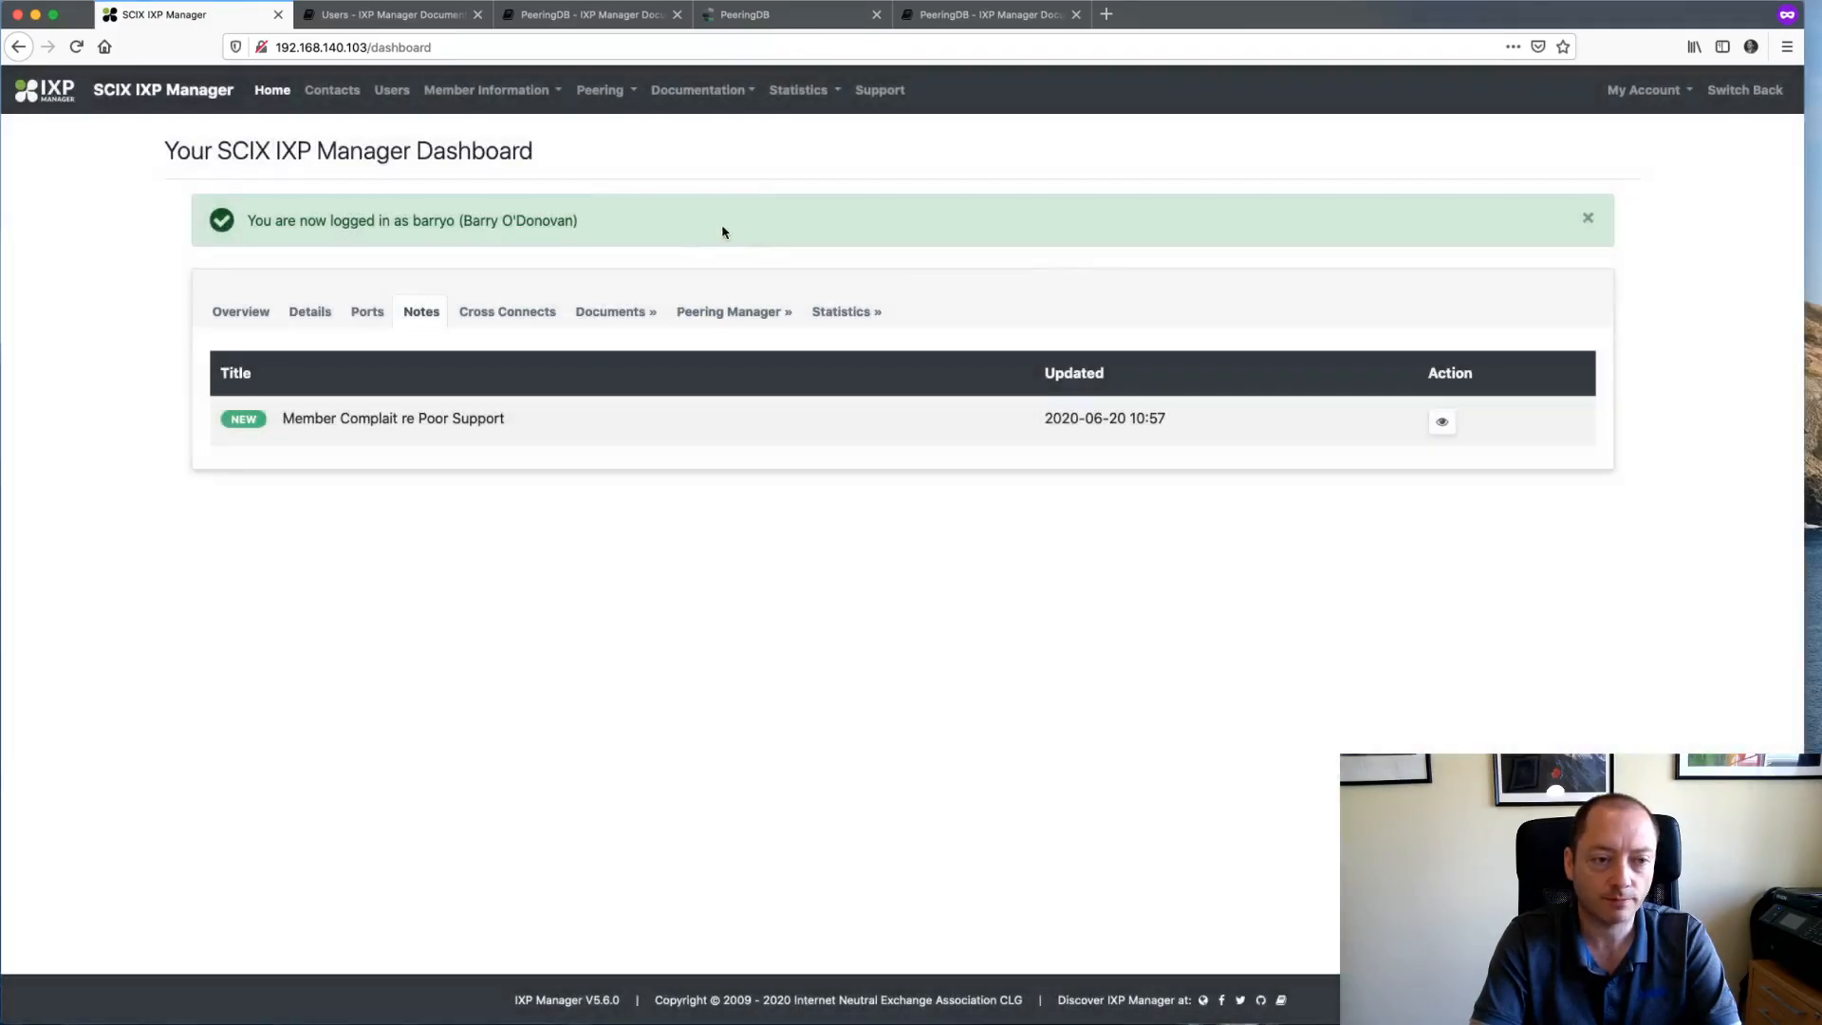
left_click(1745, 90)
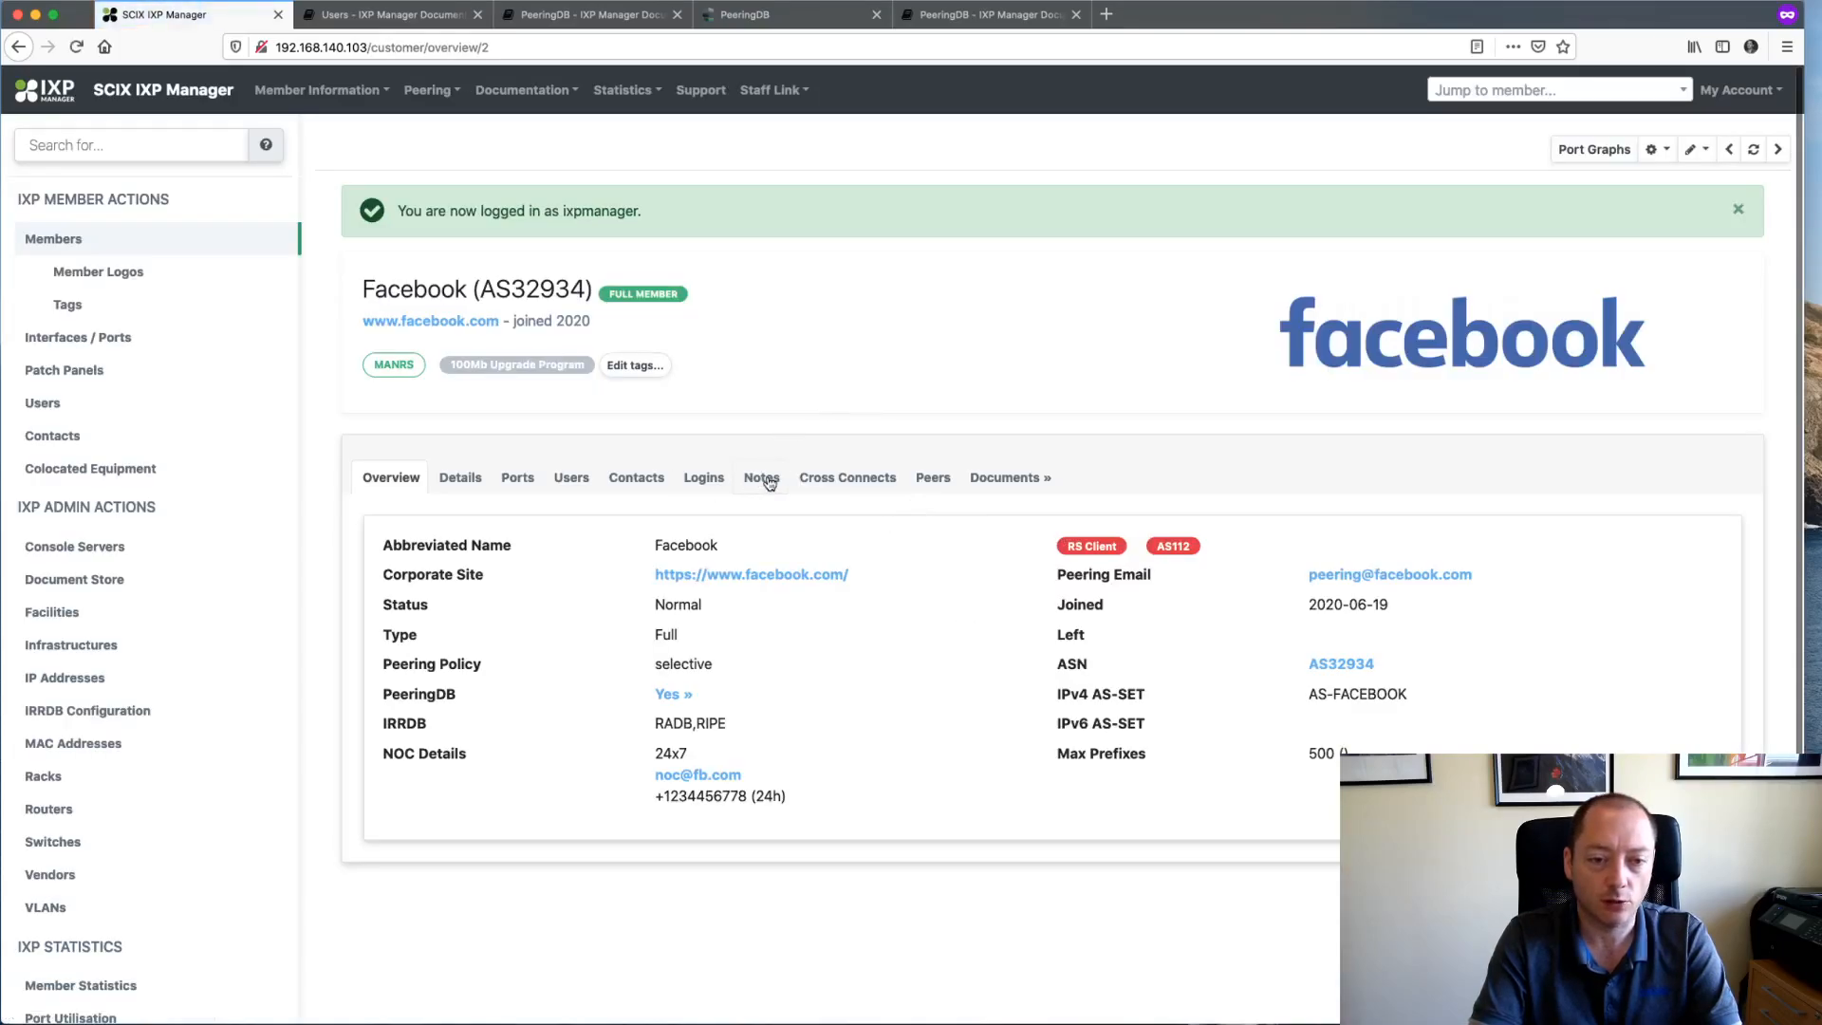
- Delete the 'Member Complait re Poor Suuport' note from Facebook's Notes tab and confirm
left_click(763, 478)
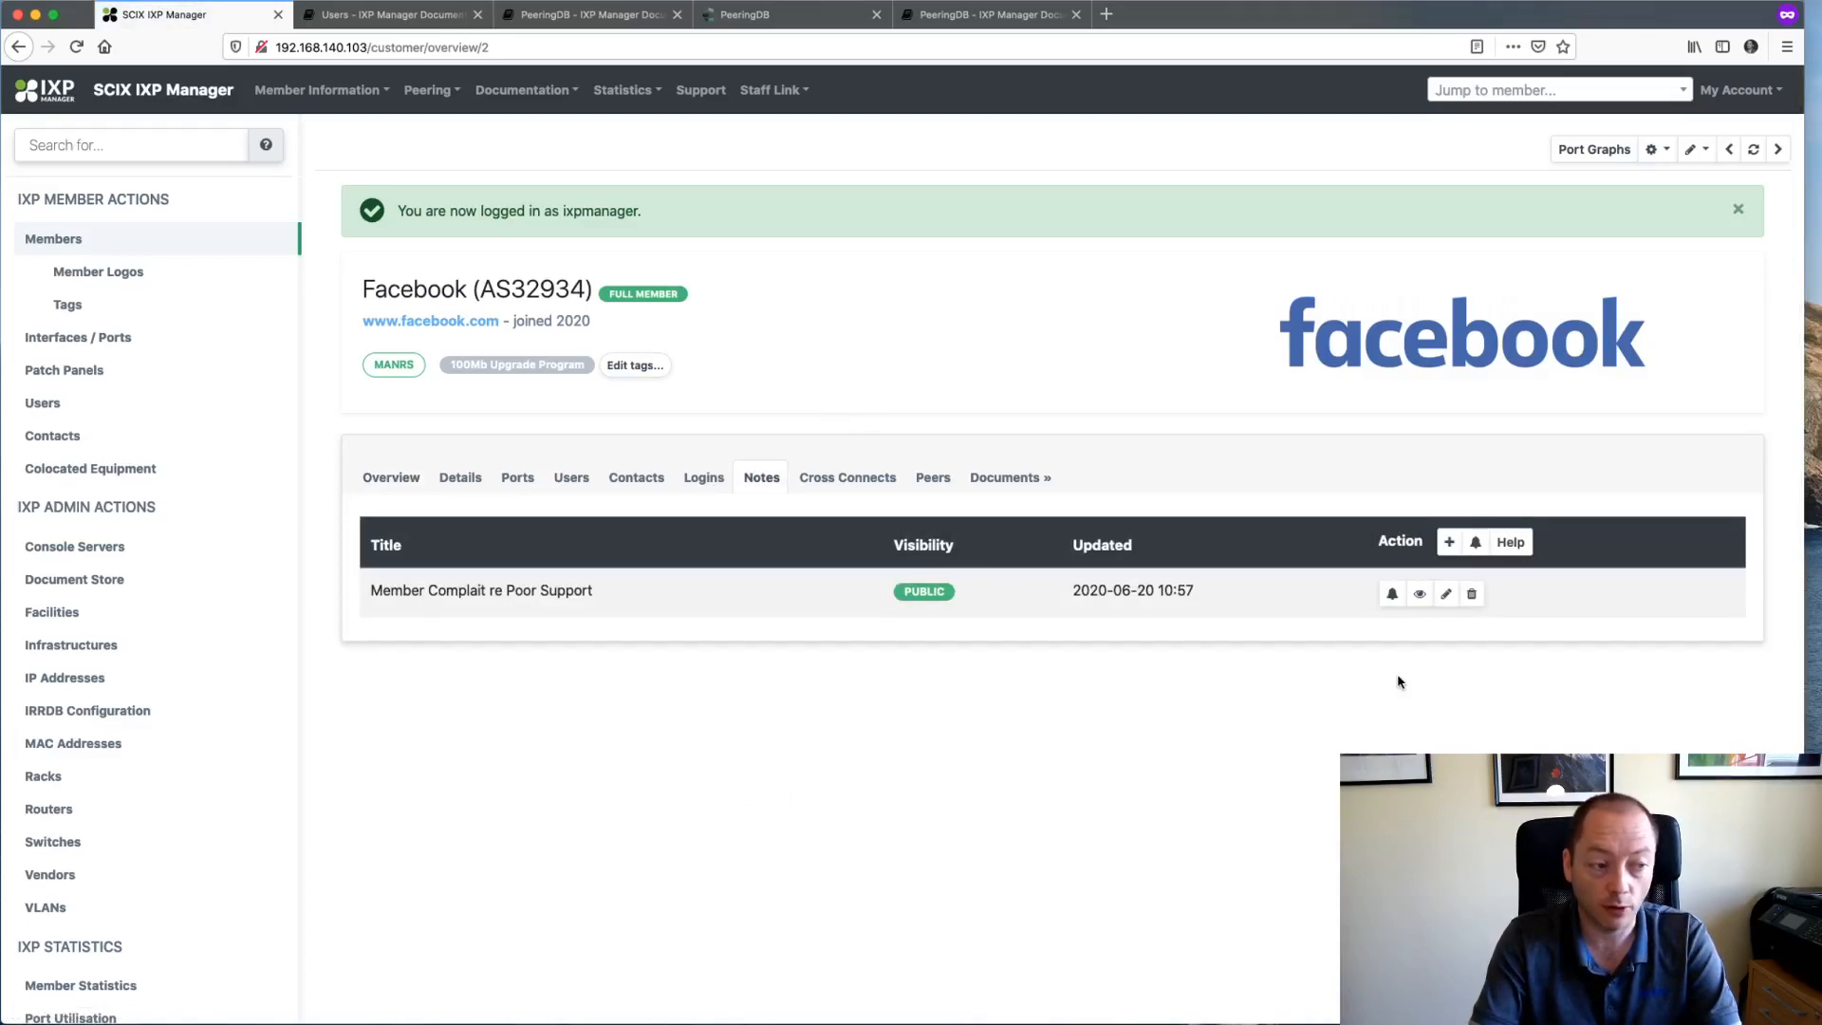
left_click(1472, 595)
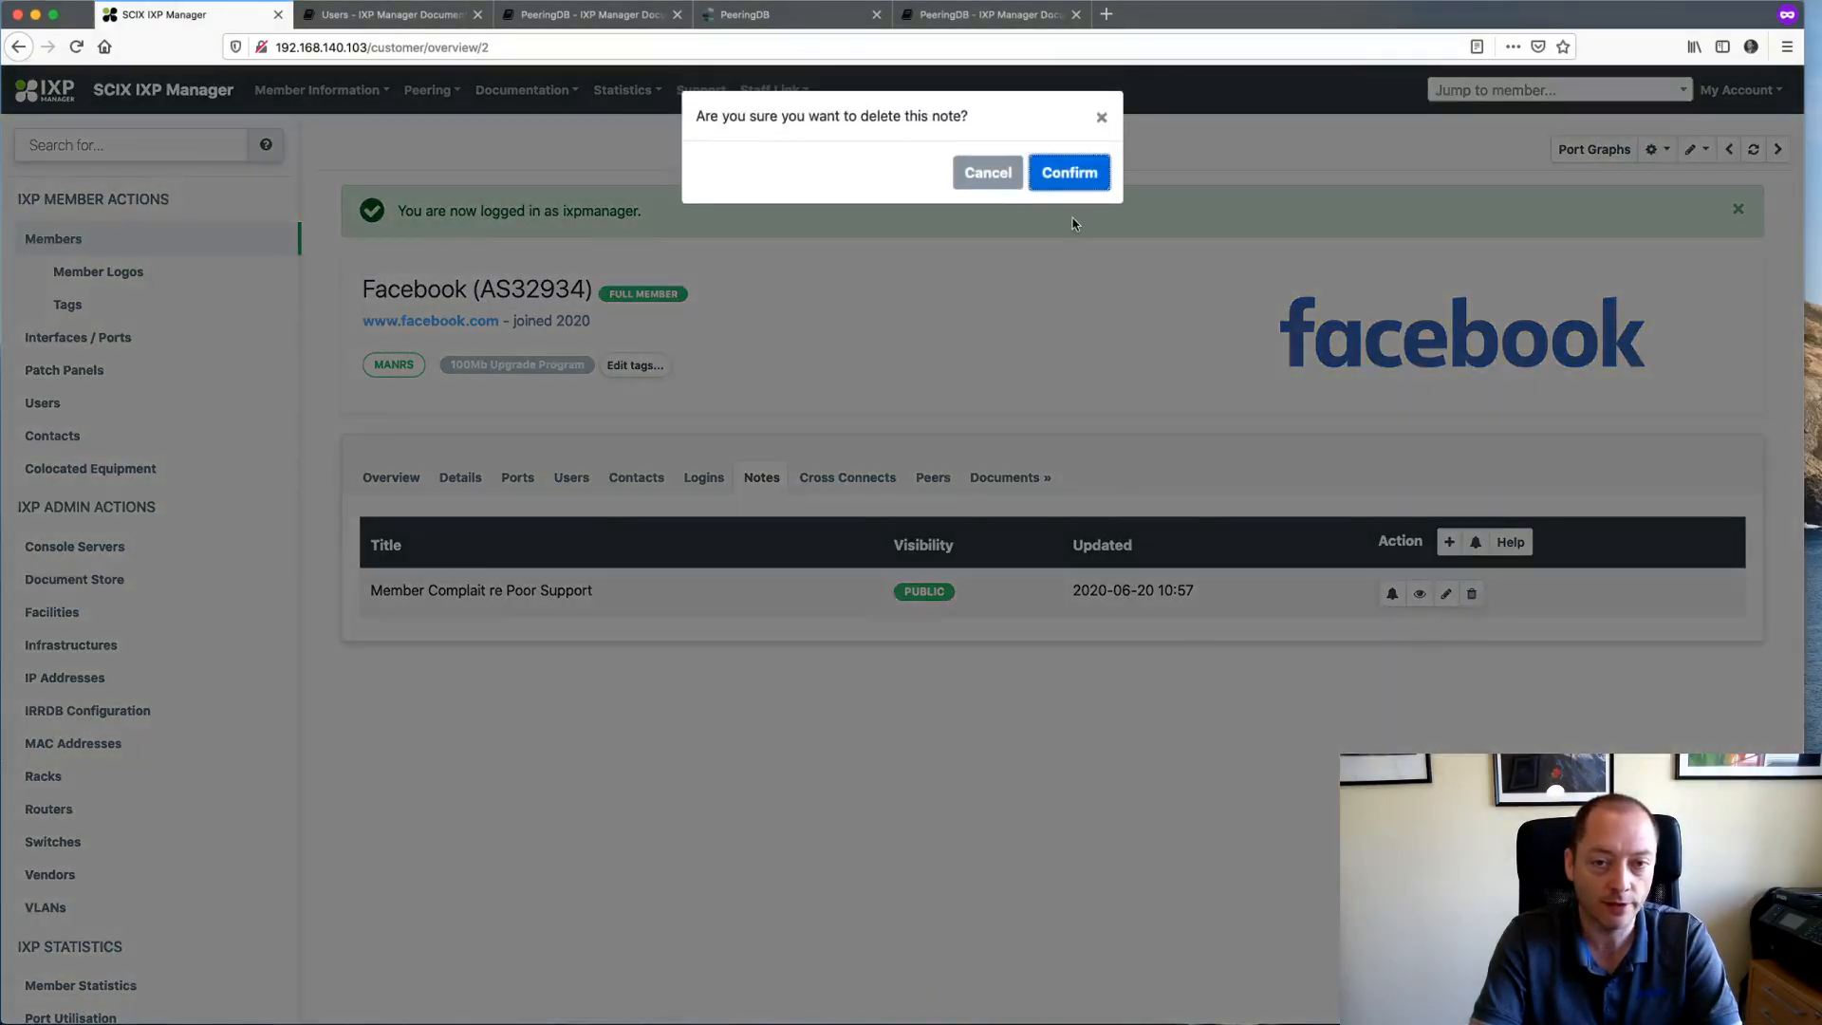
left_click(1073, 175)
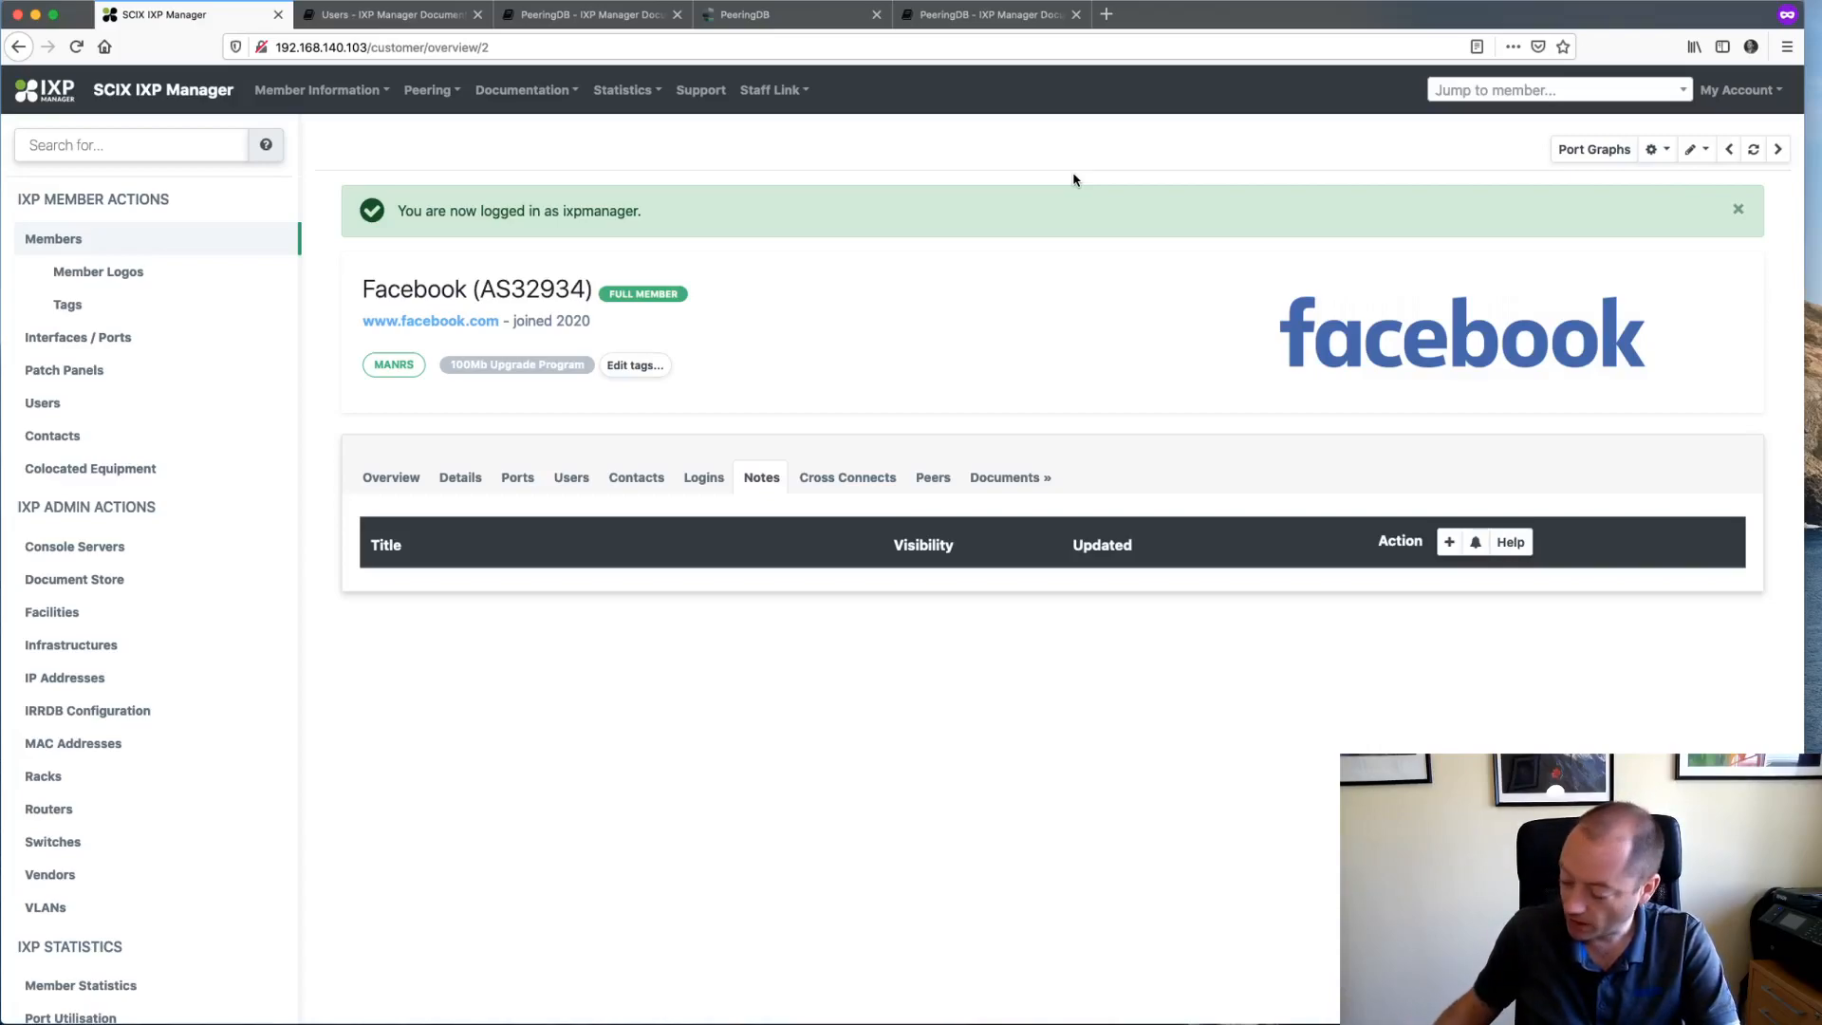
- Go to Facebook's Documents tab and open the Create Directory form under Root Directory
left_click(1009, 479)
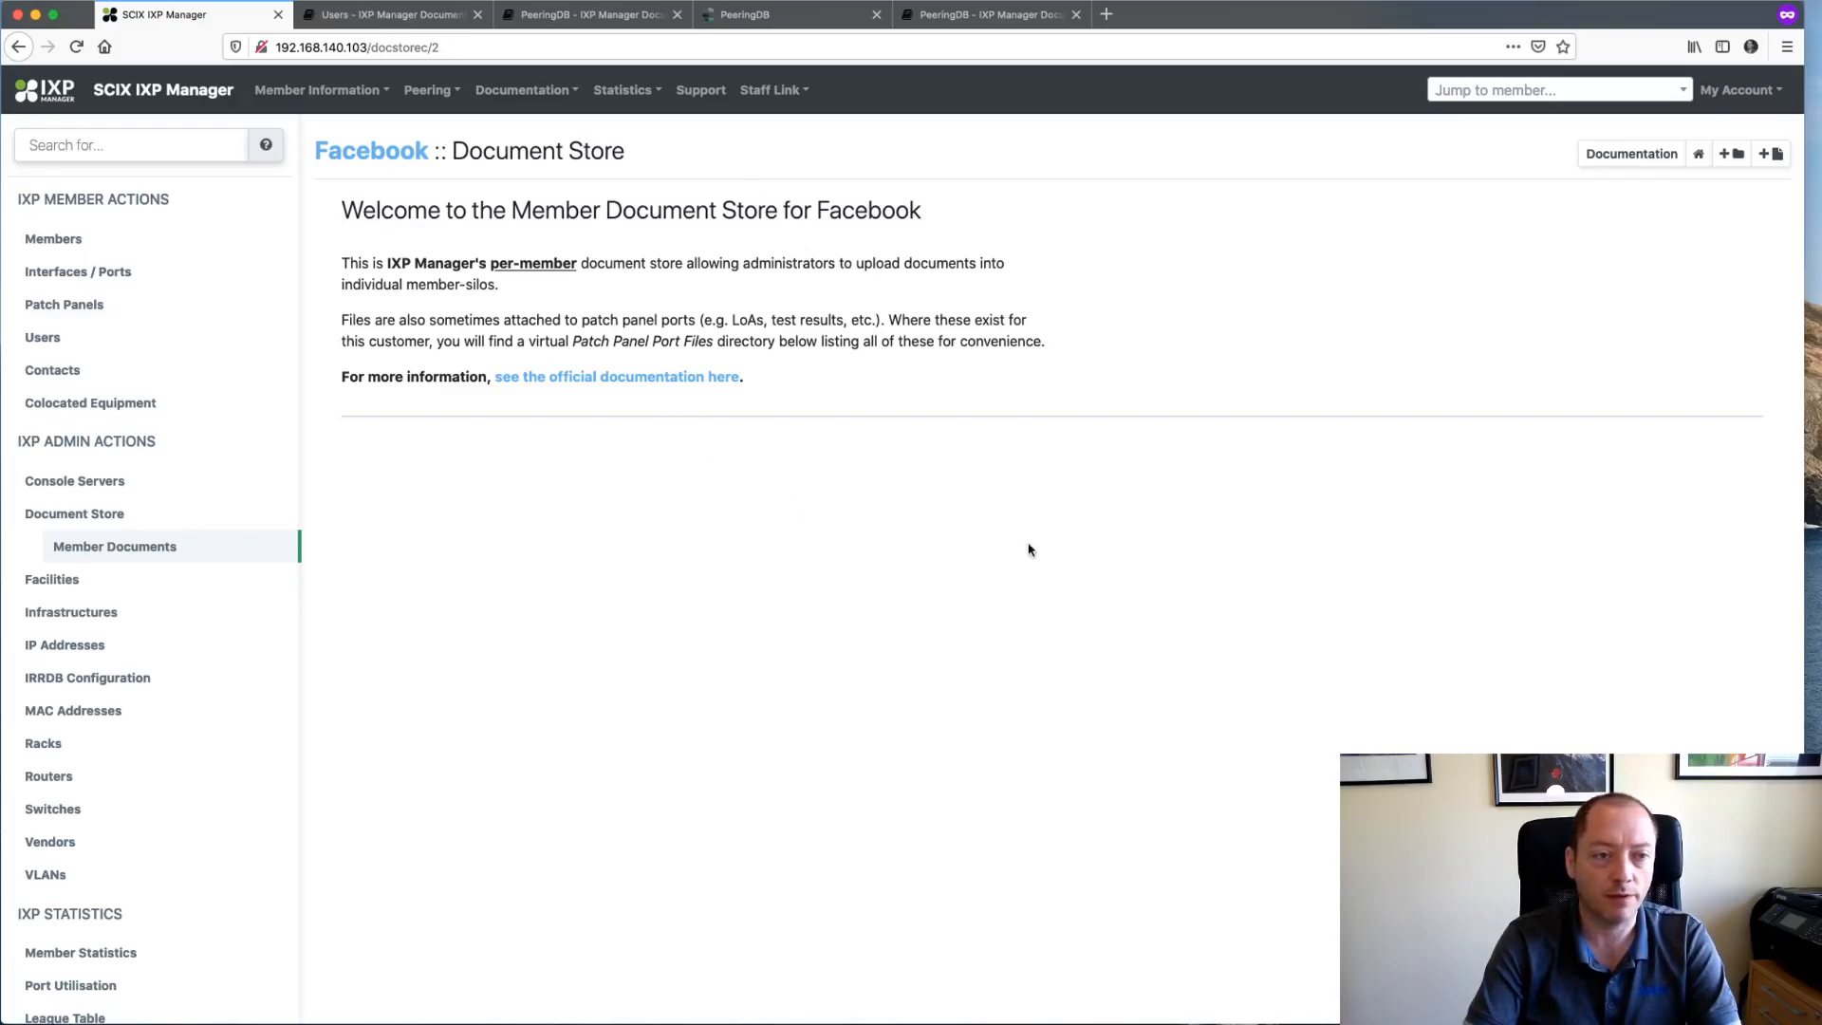
left_click_drag(346, 201, 913, 387)
left_click(1487, 353)
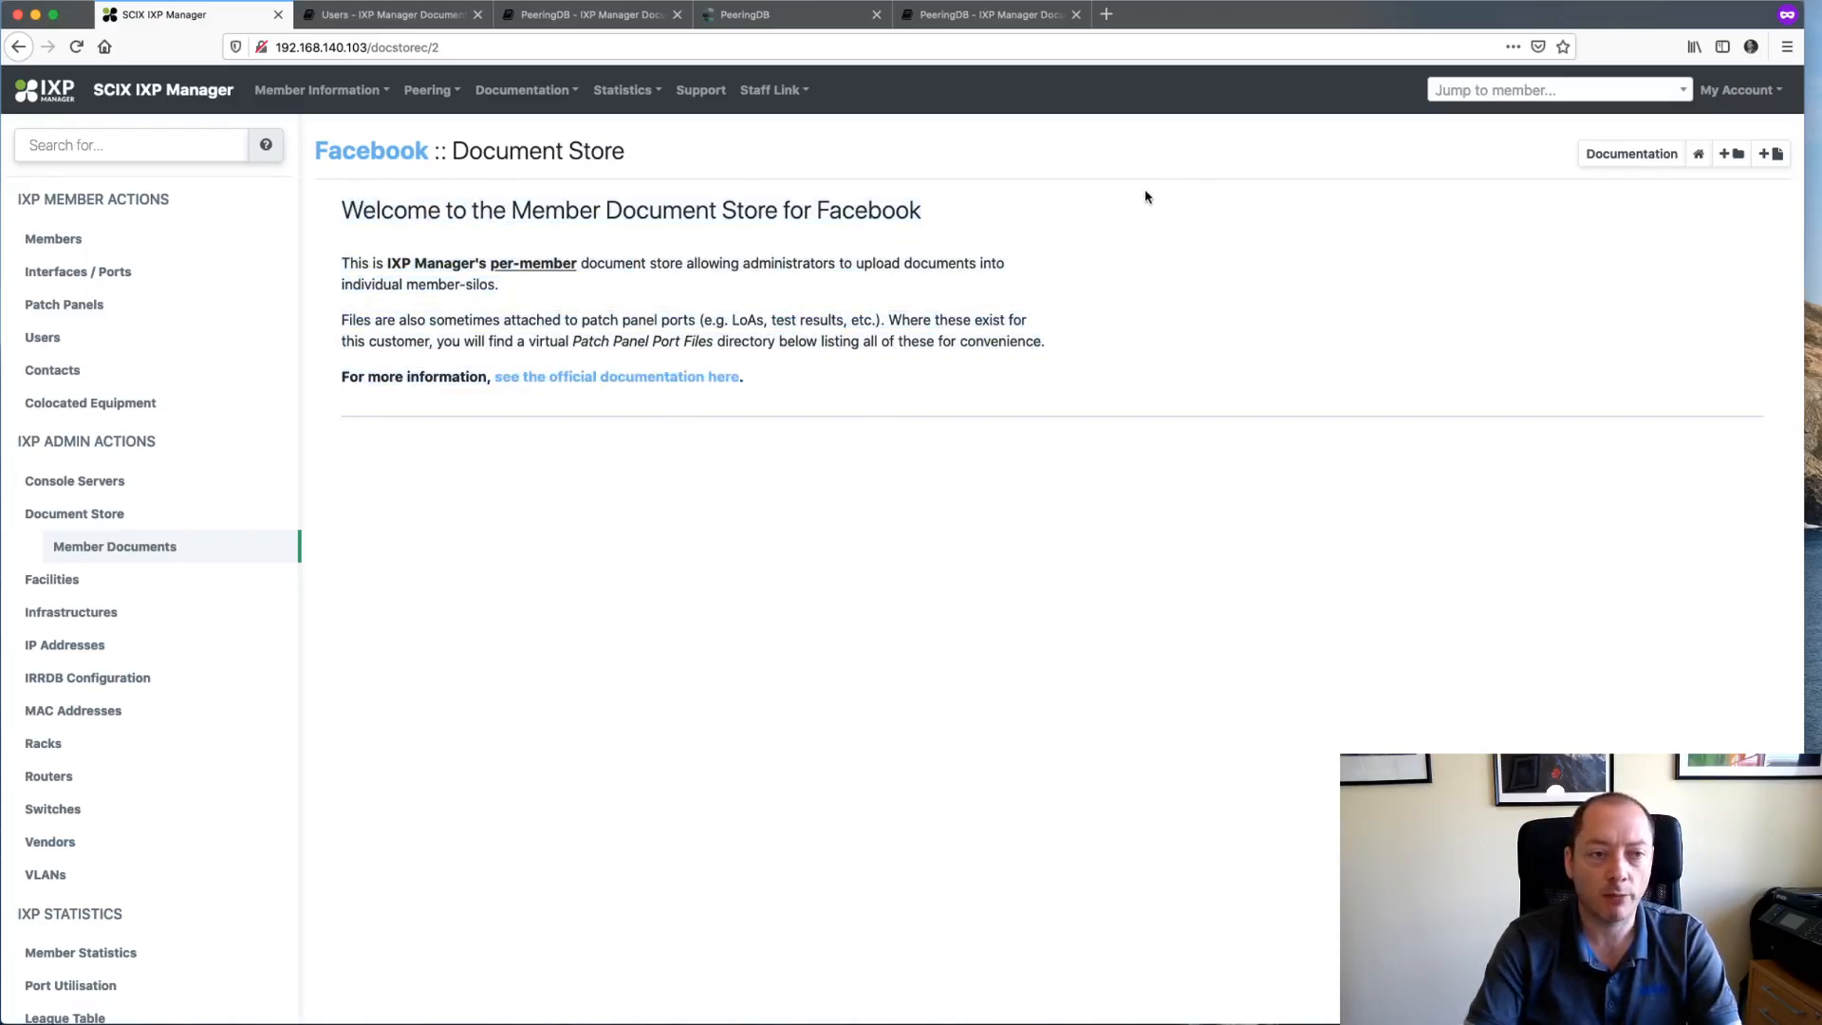
left_click(1733, 155)
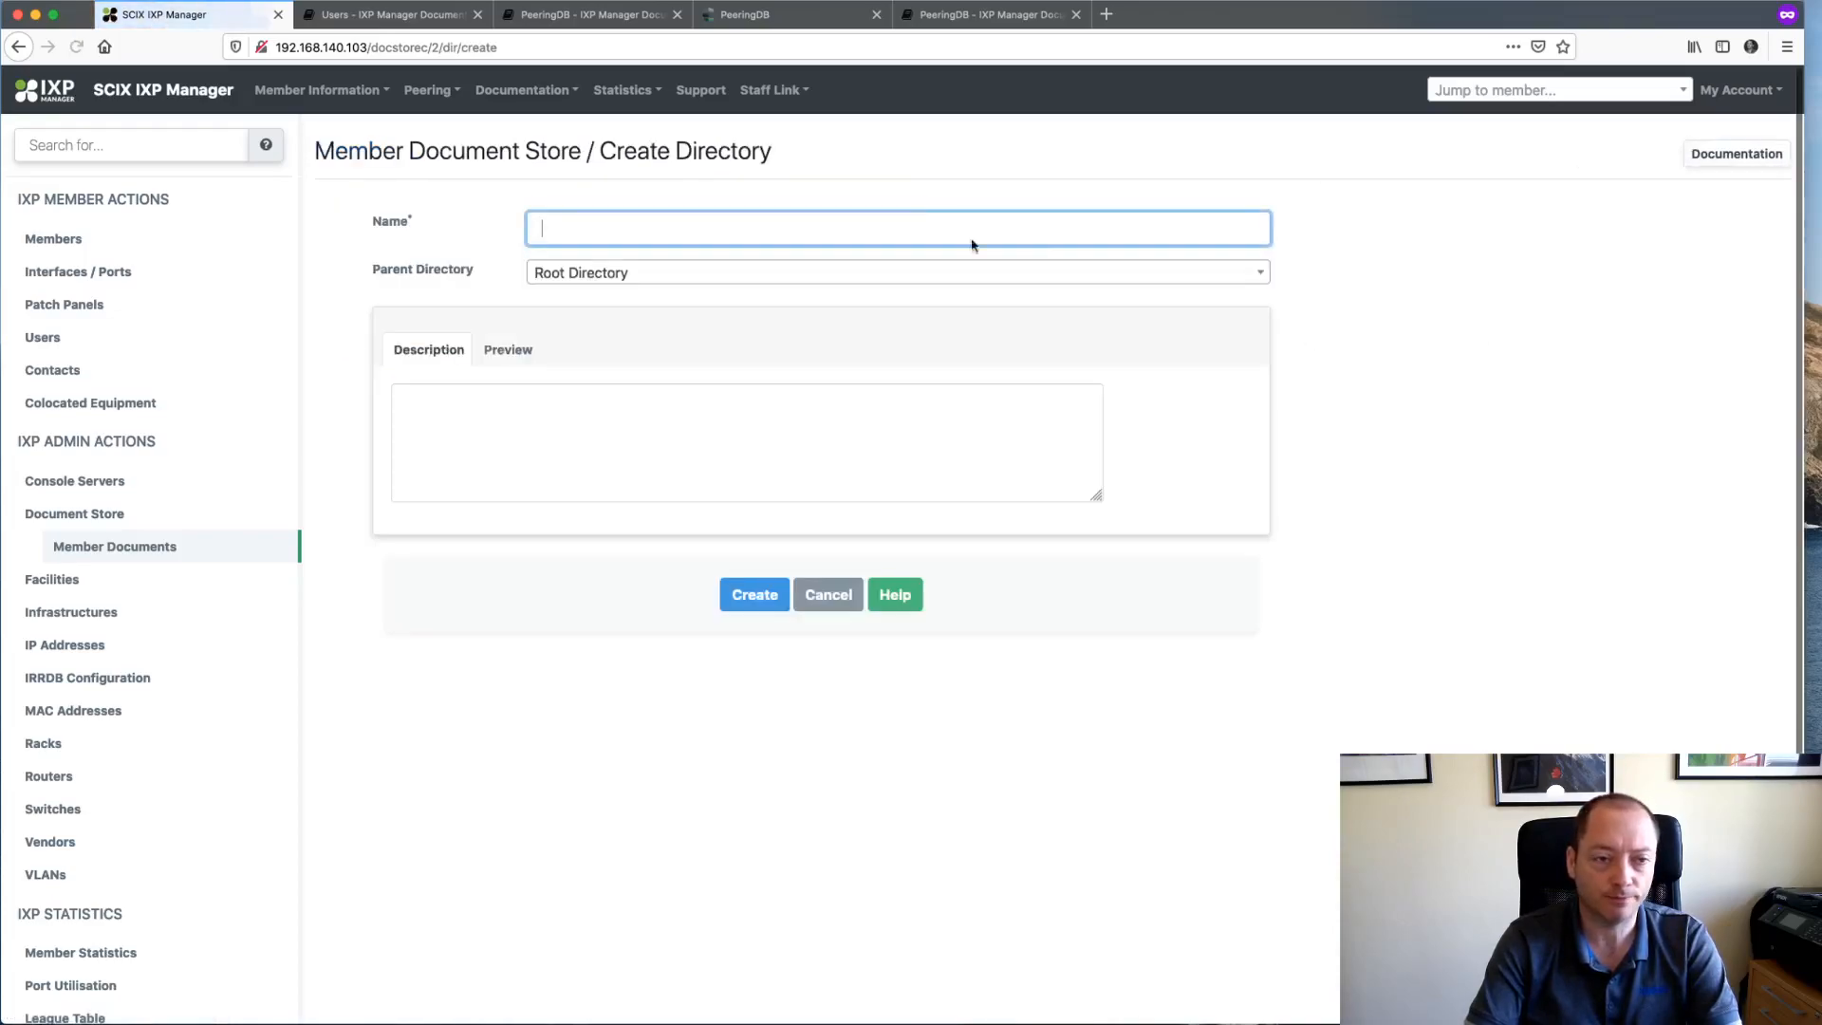
- Name the new folder 'Official Agreements', correcting the misspelled suggested name
type("O")
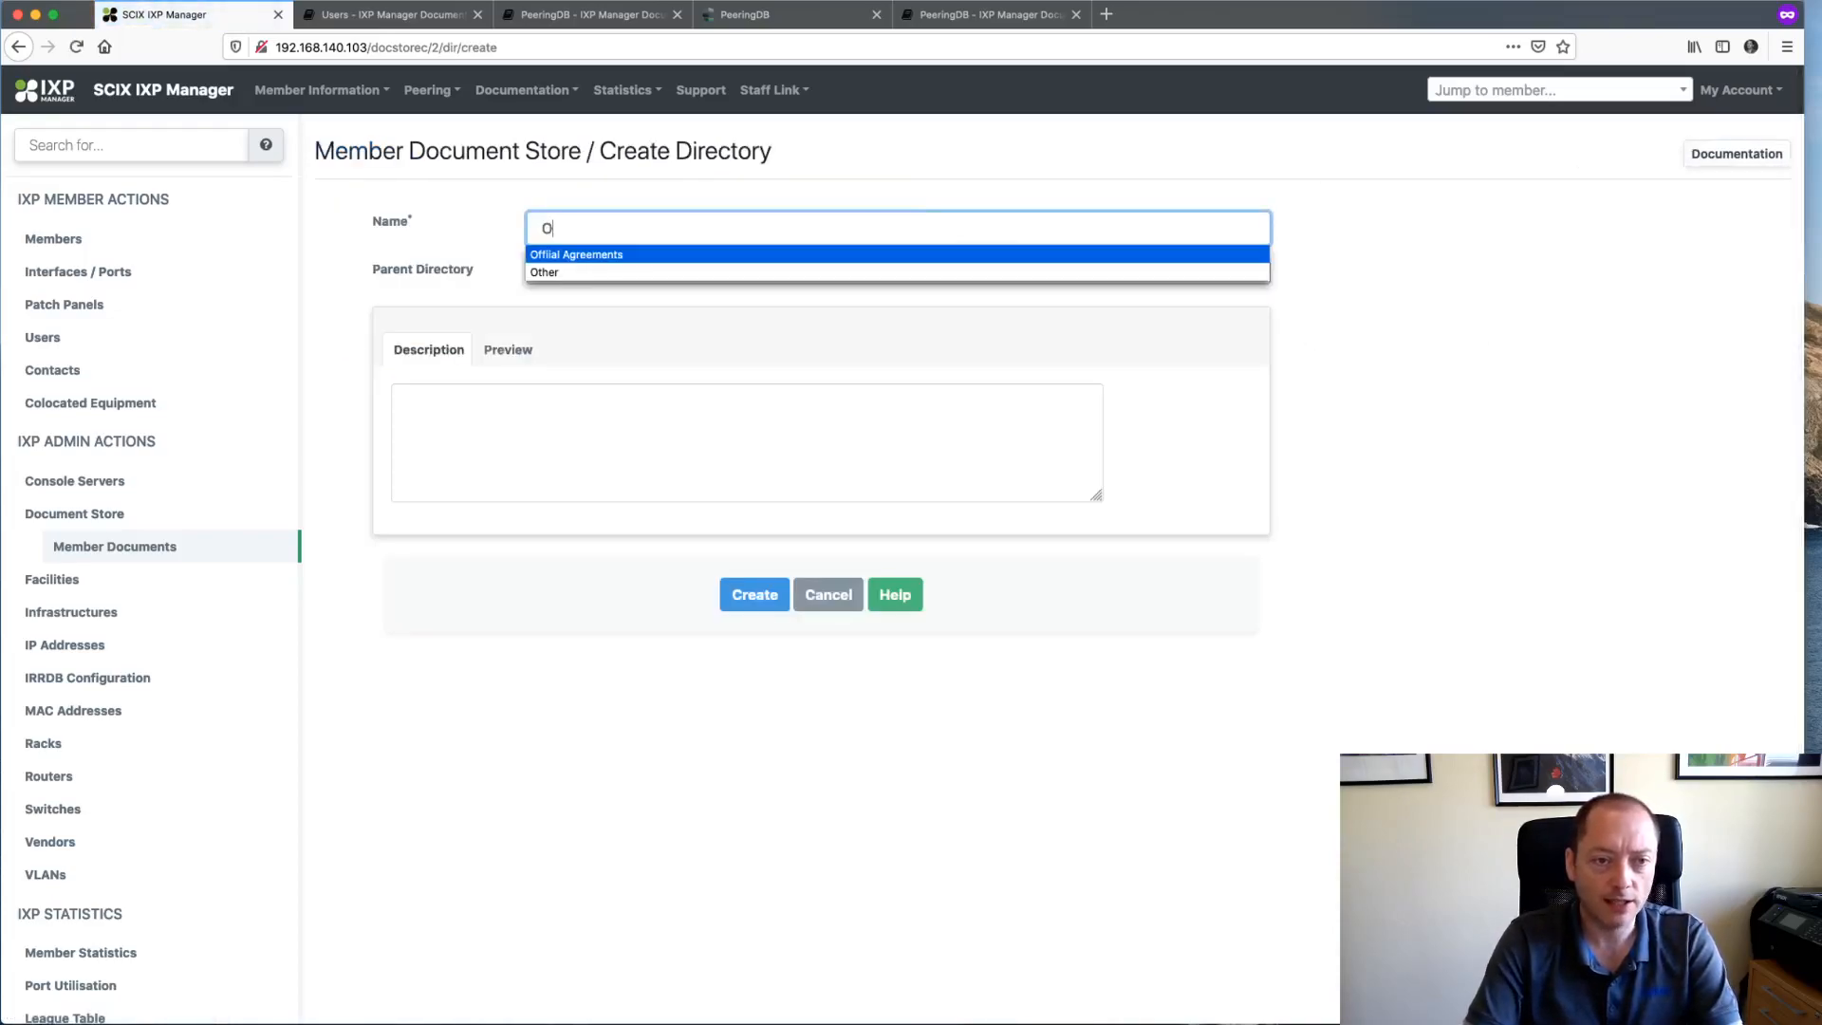
key("Return")
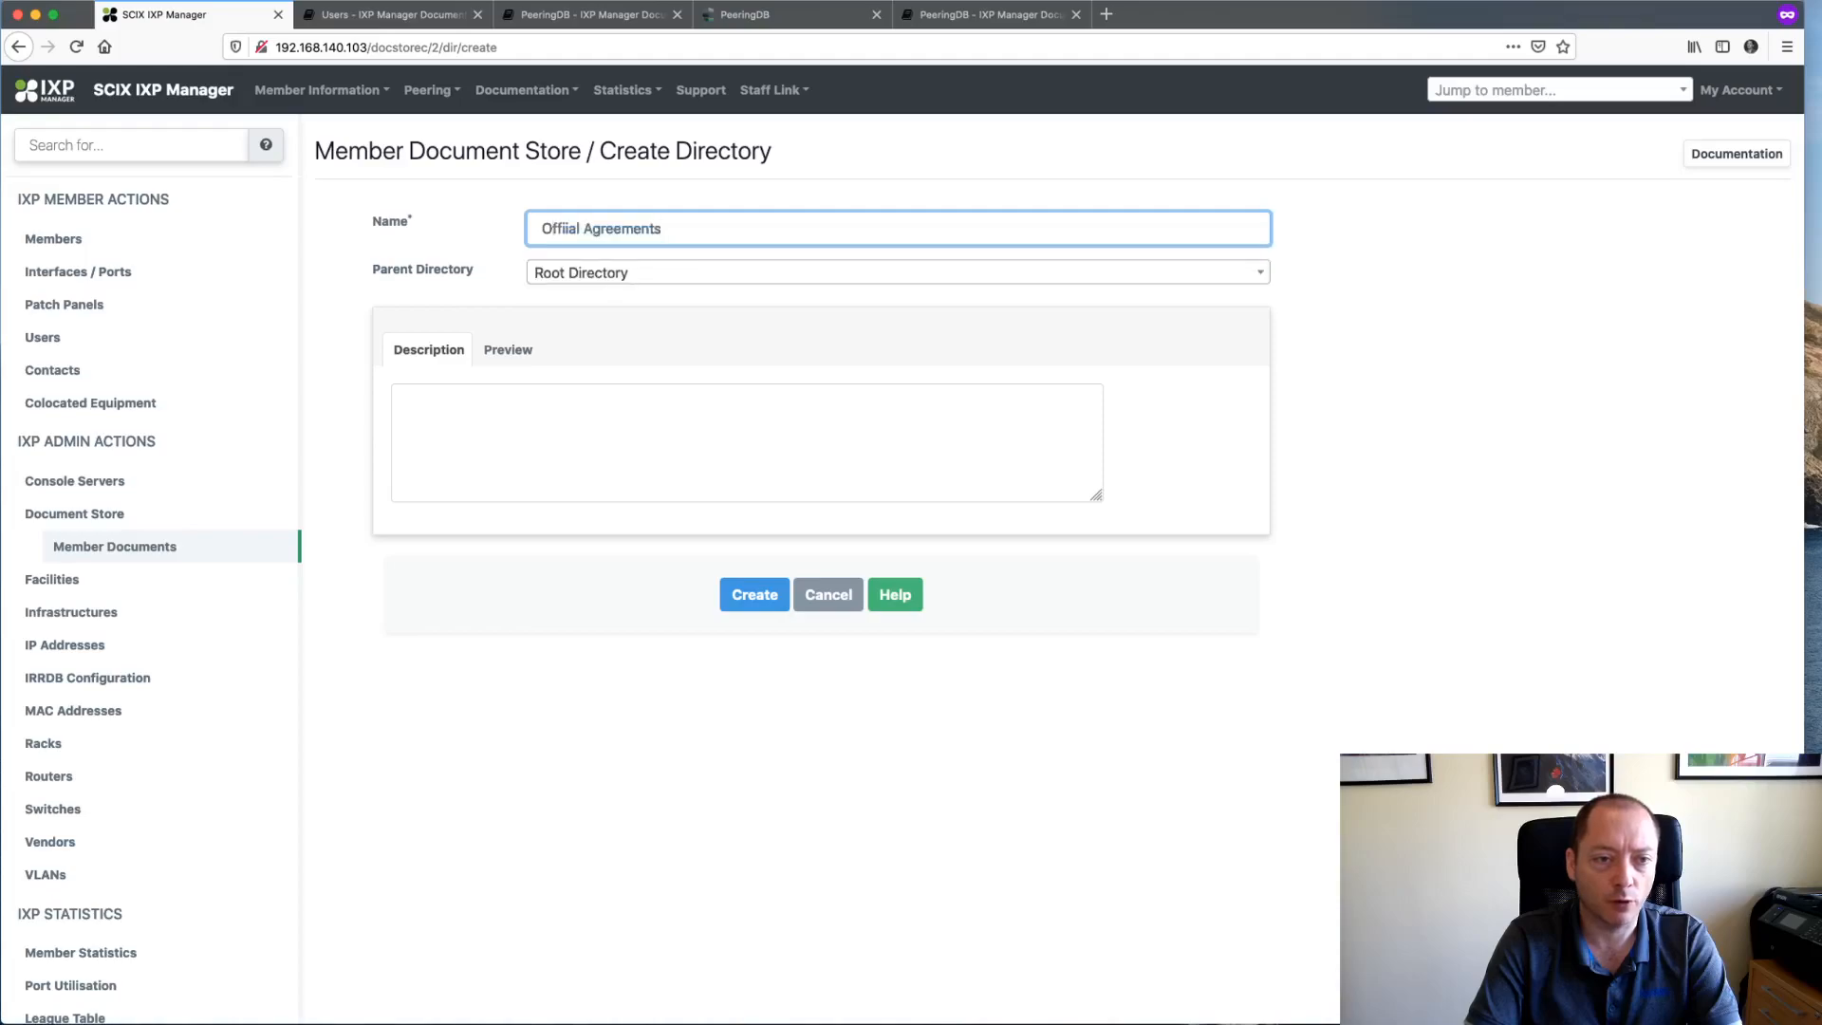
double_click(560, 228)
type("Official")
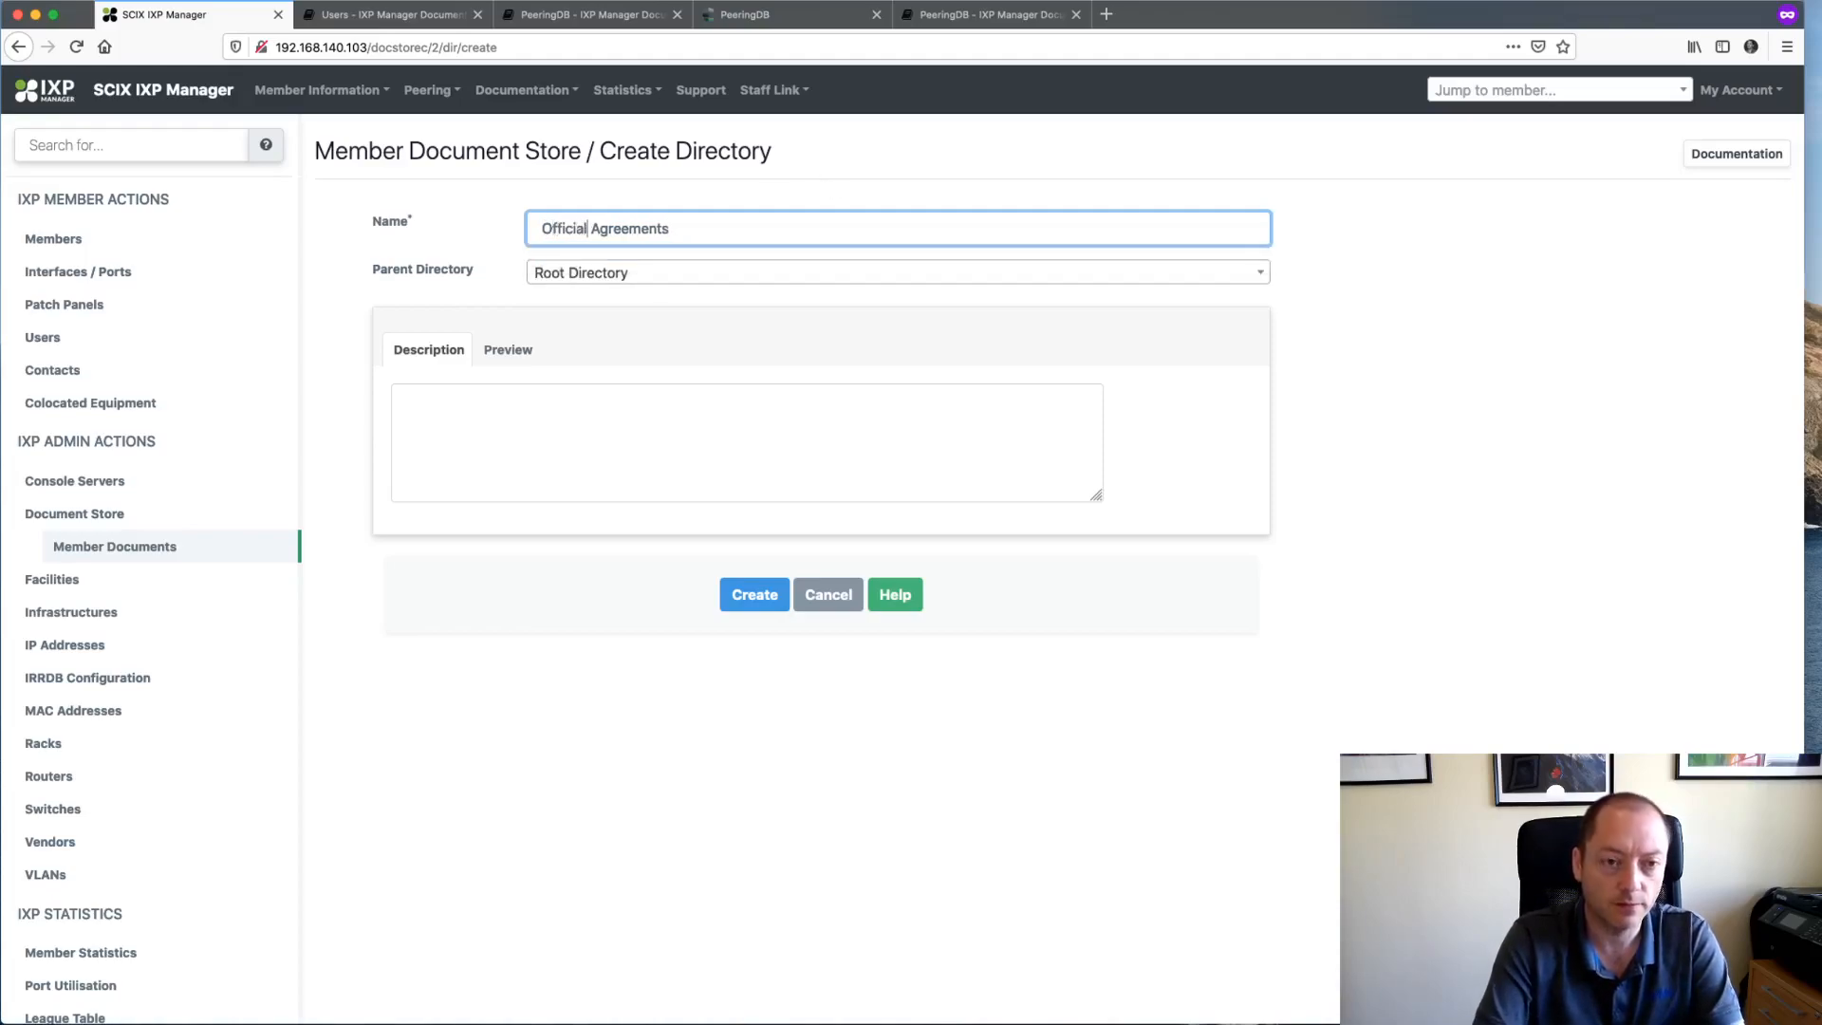
- Describe it as holding **official documents** like member agreements, contracts and service forms, preview, and create it
left_click(569, 418)
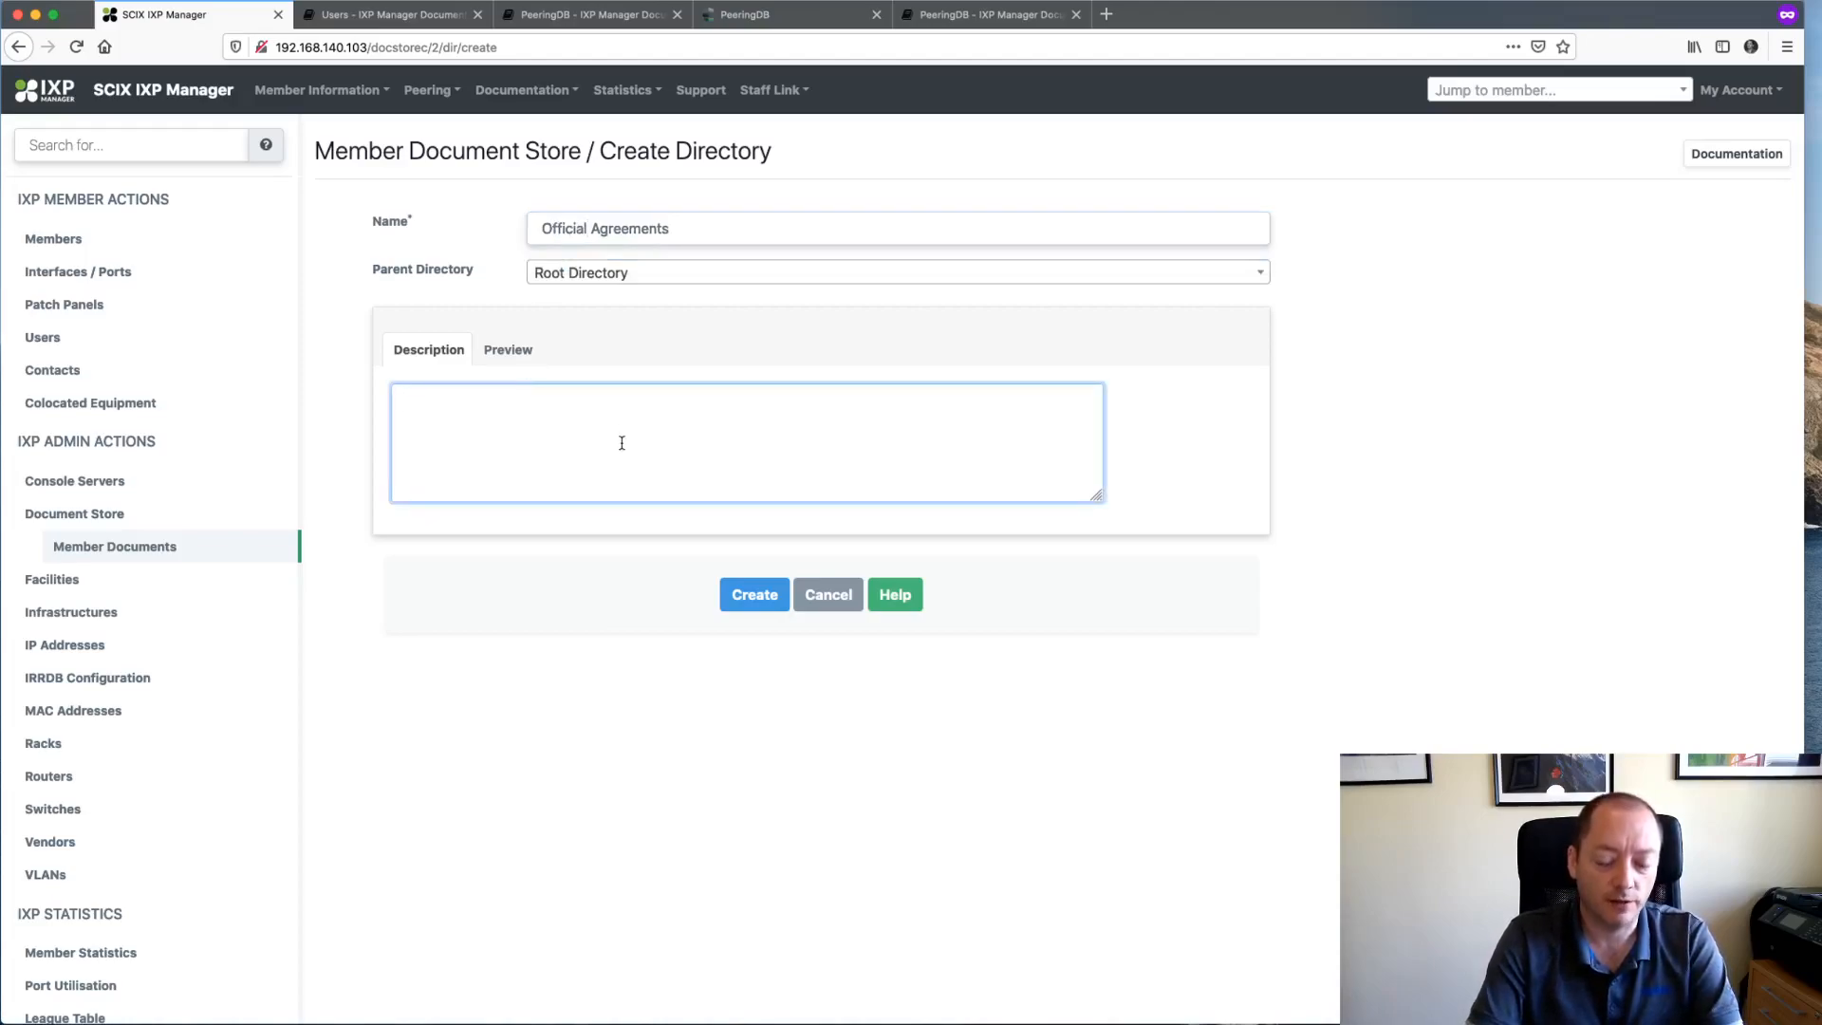
type("This folder contact")
key("BackSpace")
key("BackSpace")
key("BackSpace")
key("BackSpace")
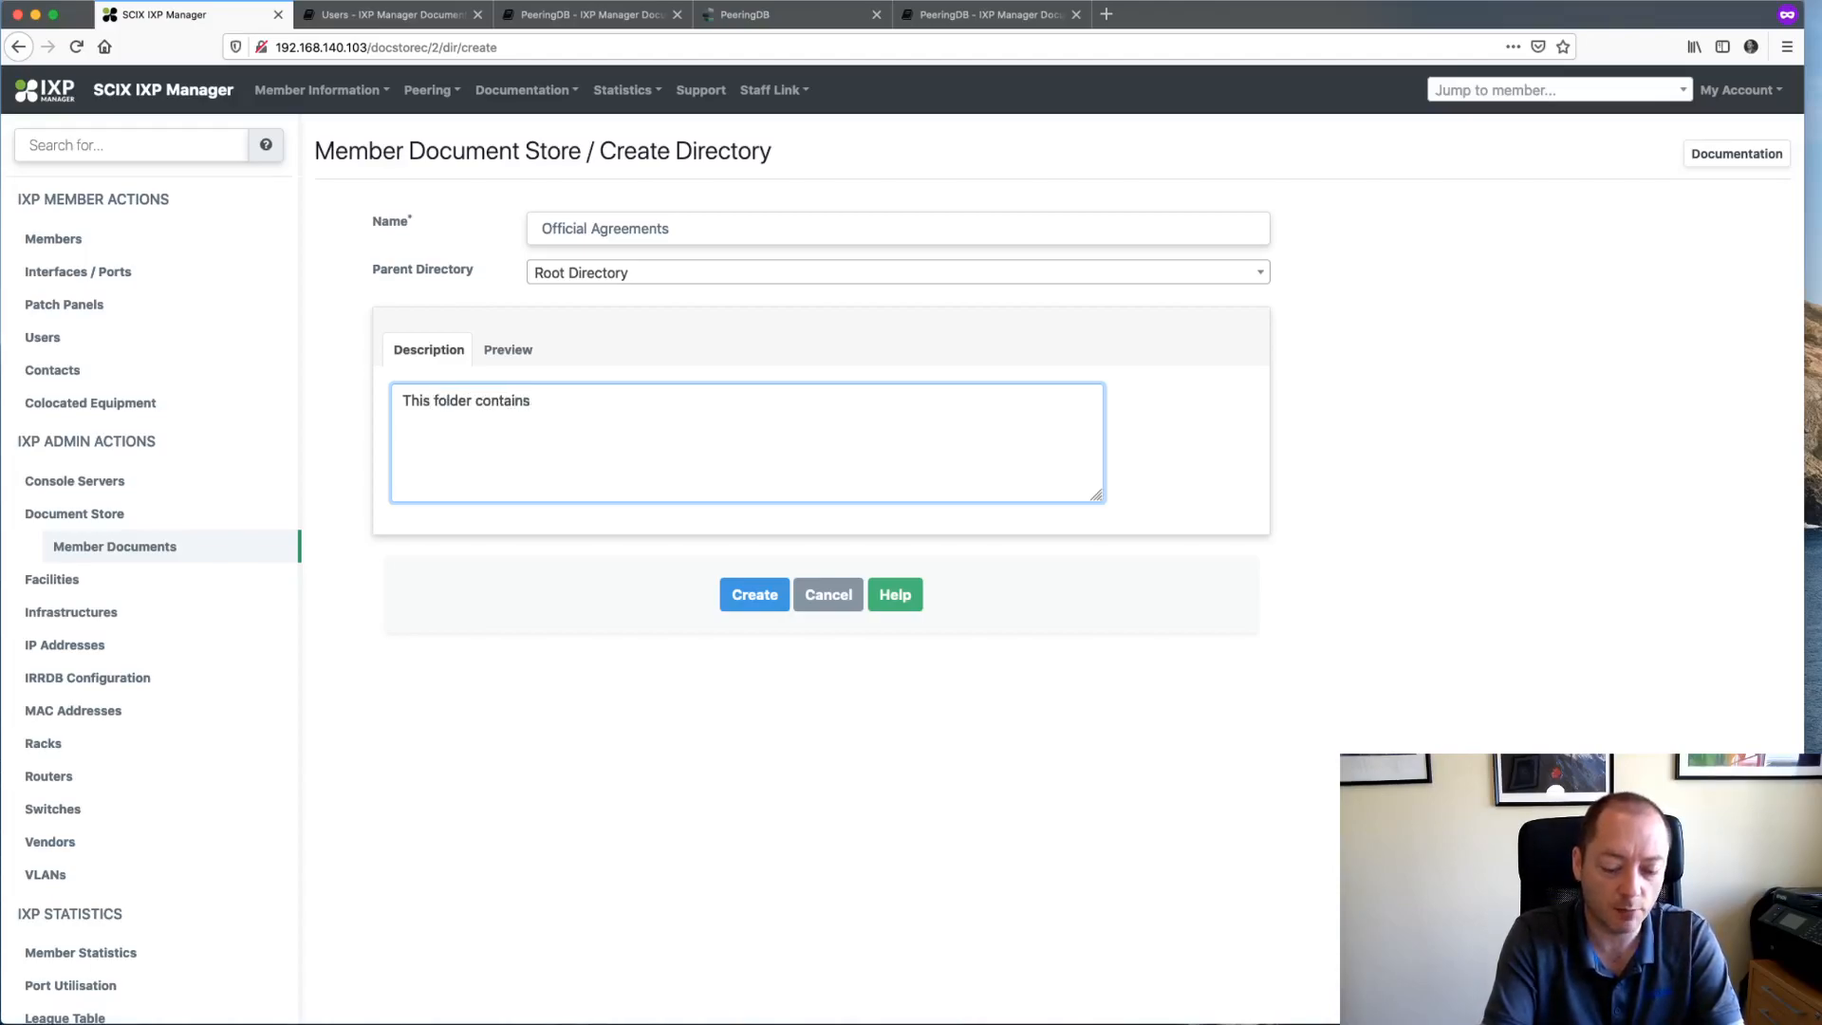
type("ins **officia")
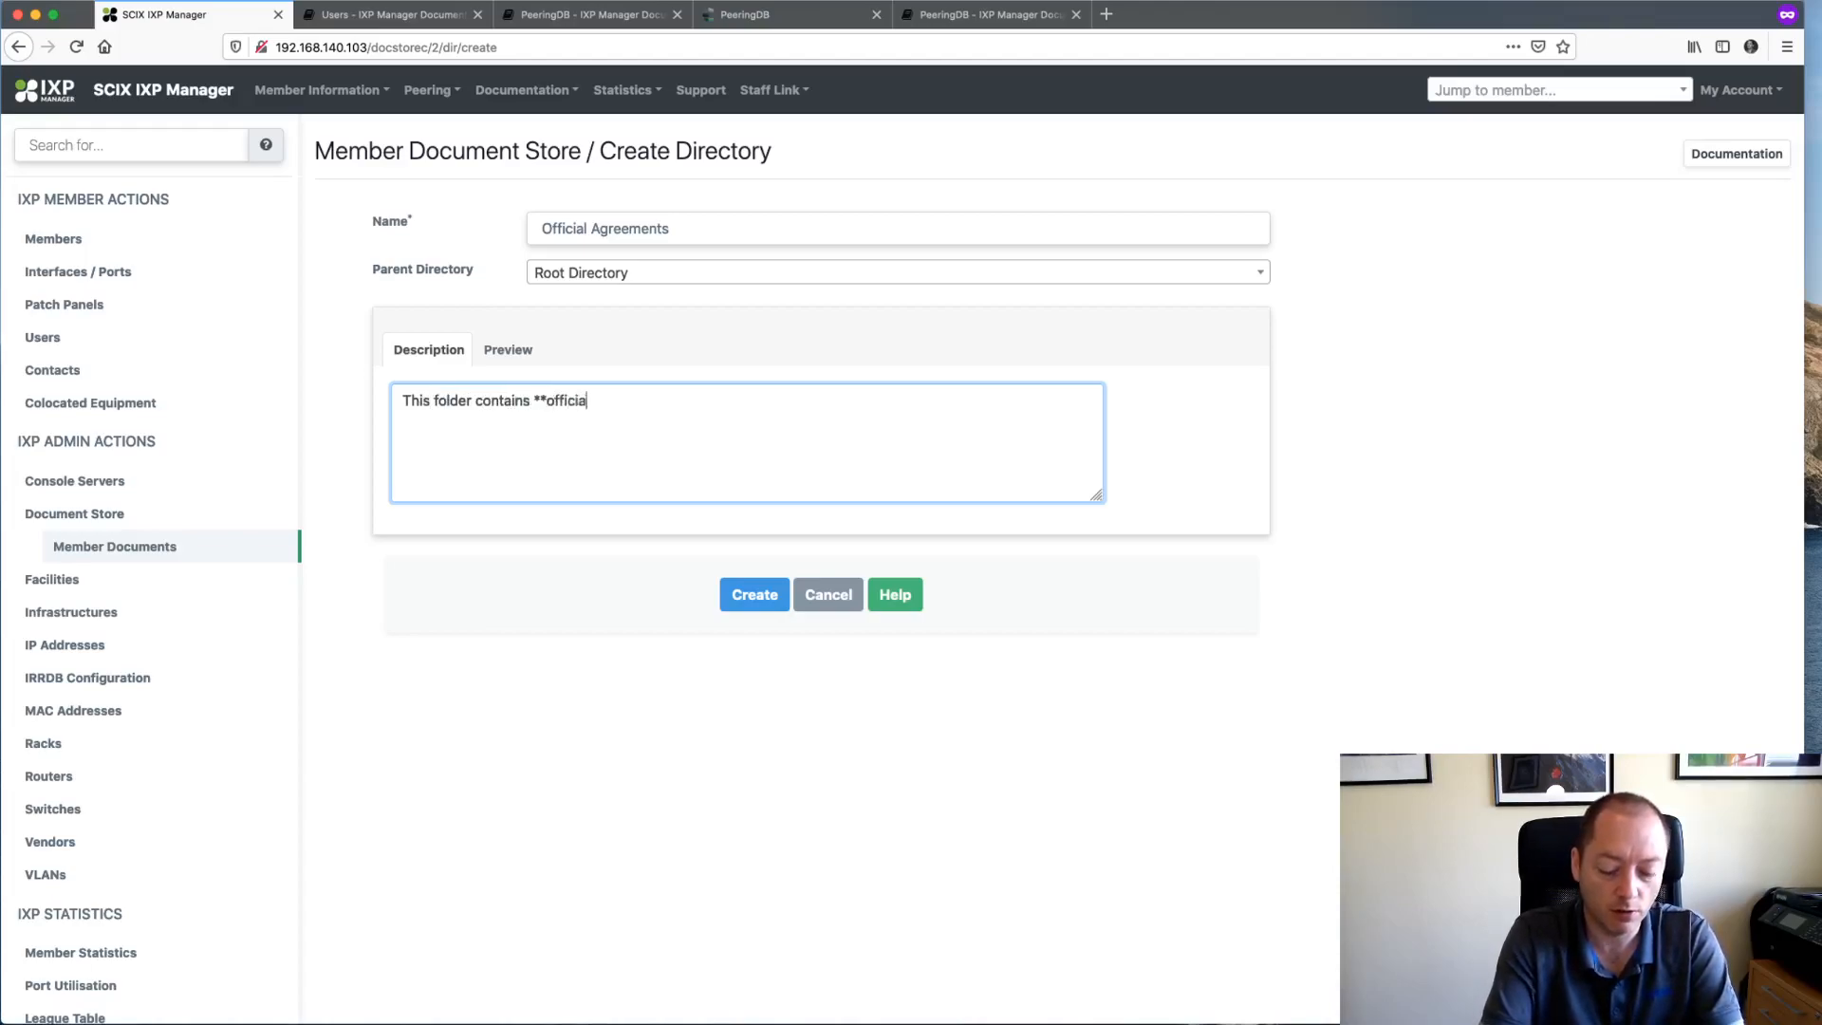
type("l documets** suc")
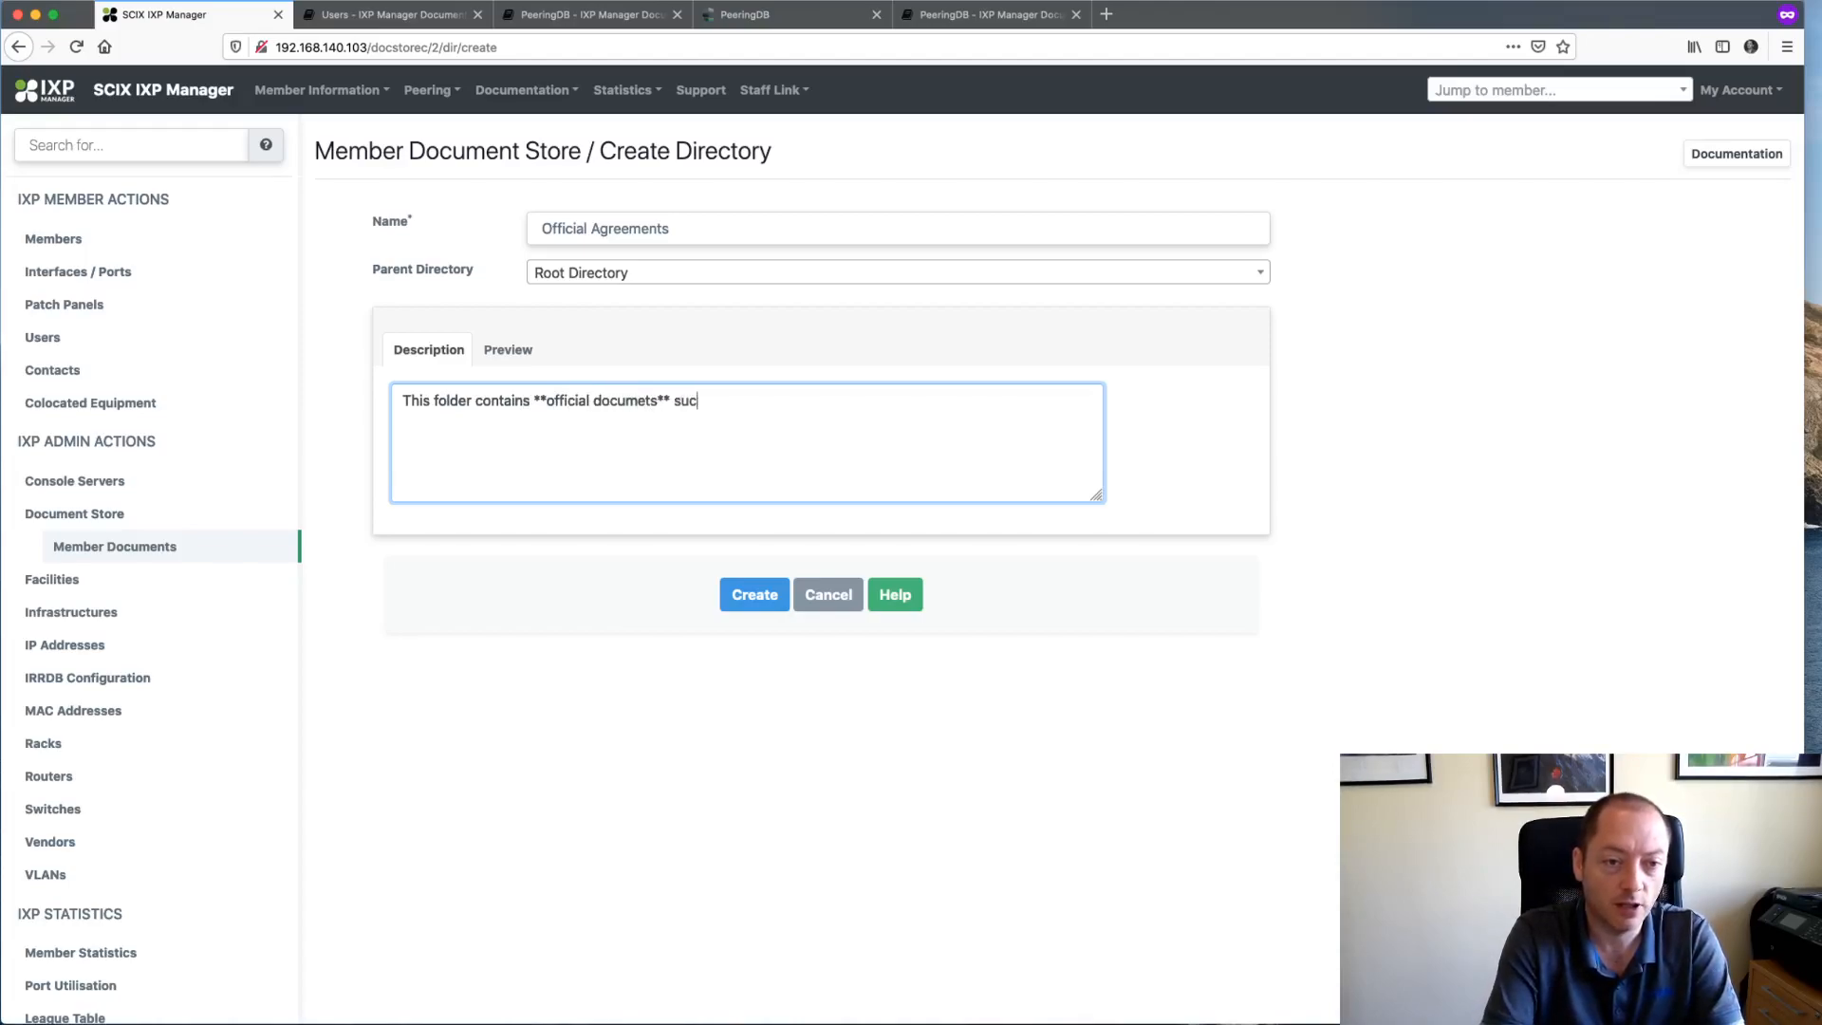
type("h as member agreement")
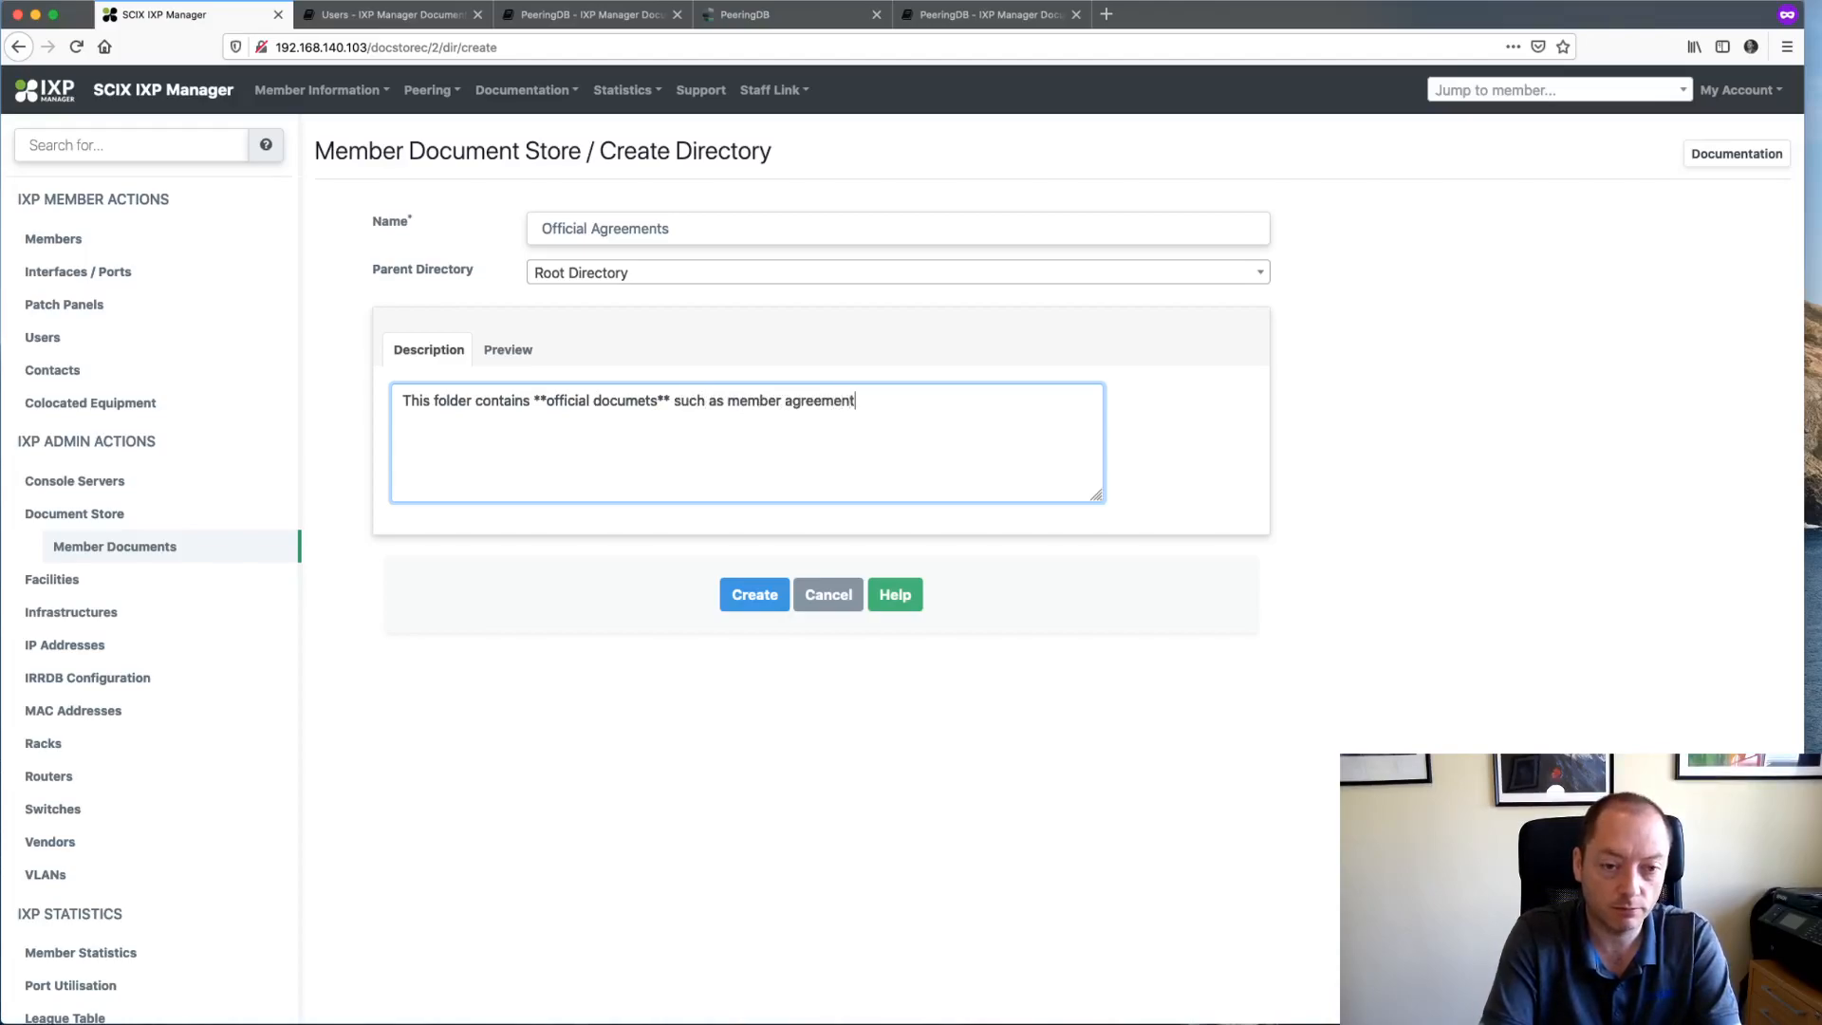
type("s / conttract")
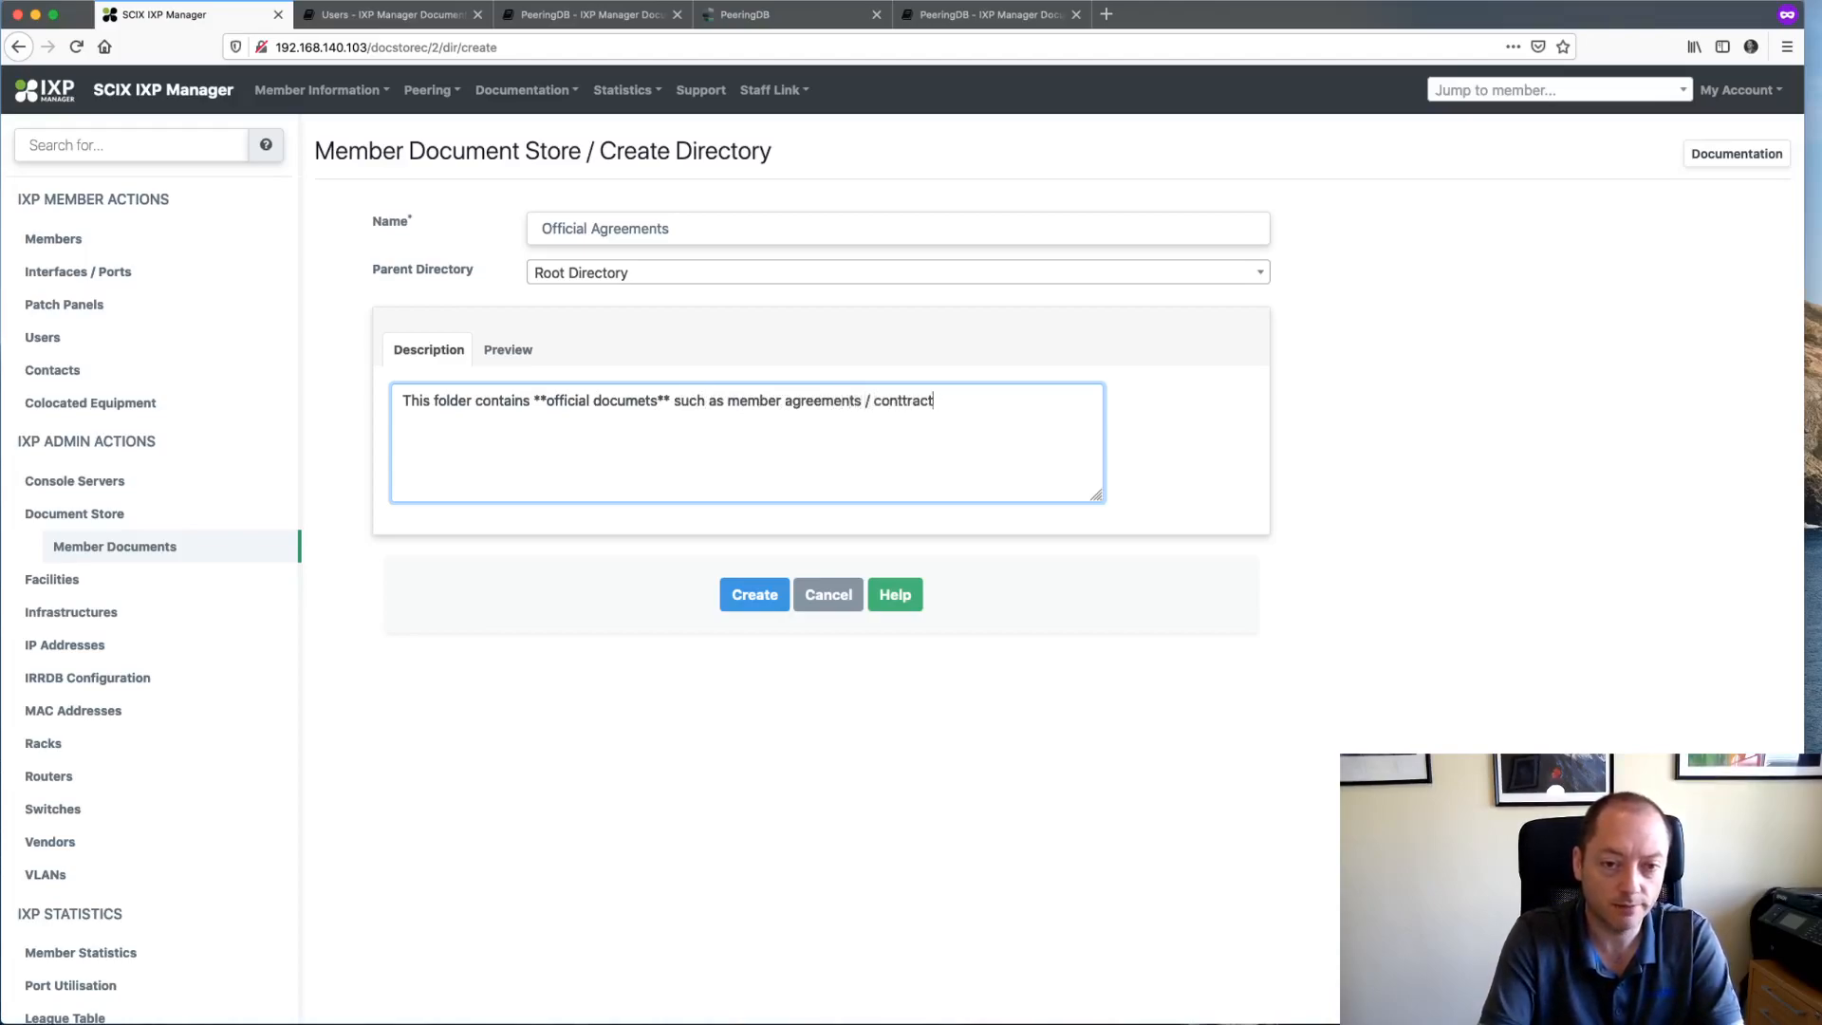
key("BackSpace")
key("BackSpace")
key("BackSpace")
key("BackSpace")
key("BackSpace")
type("racts, service orde")
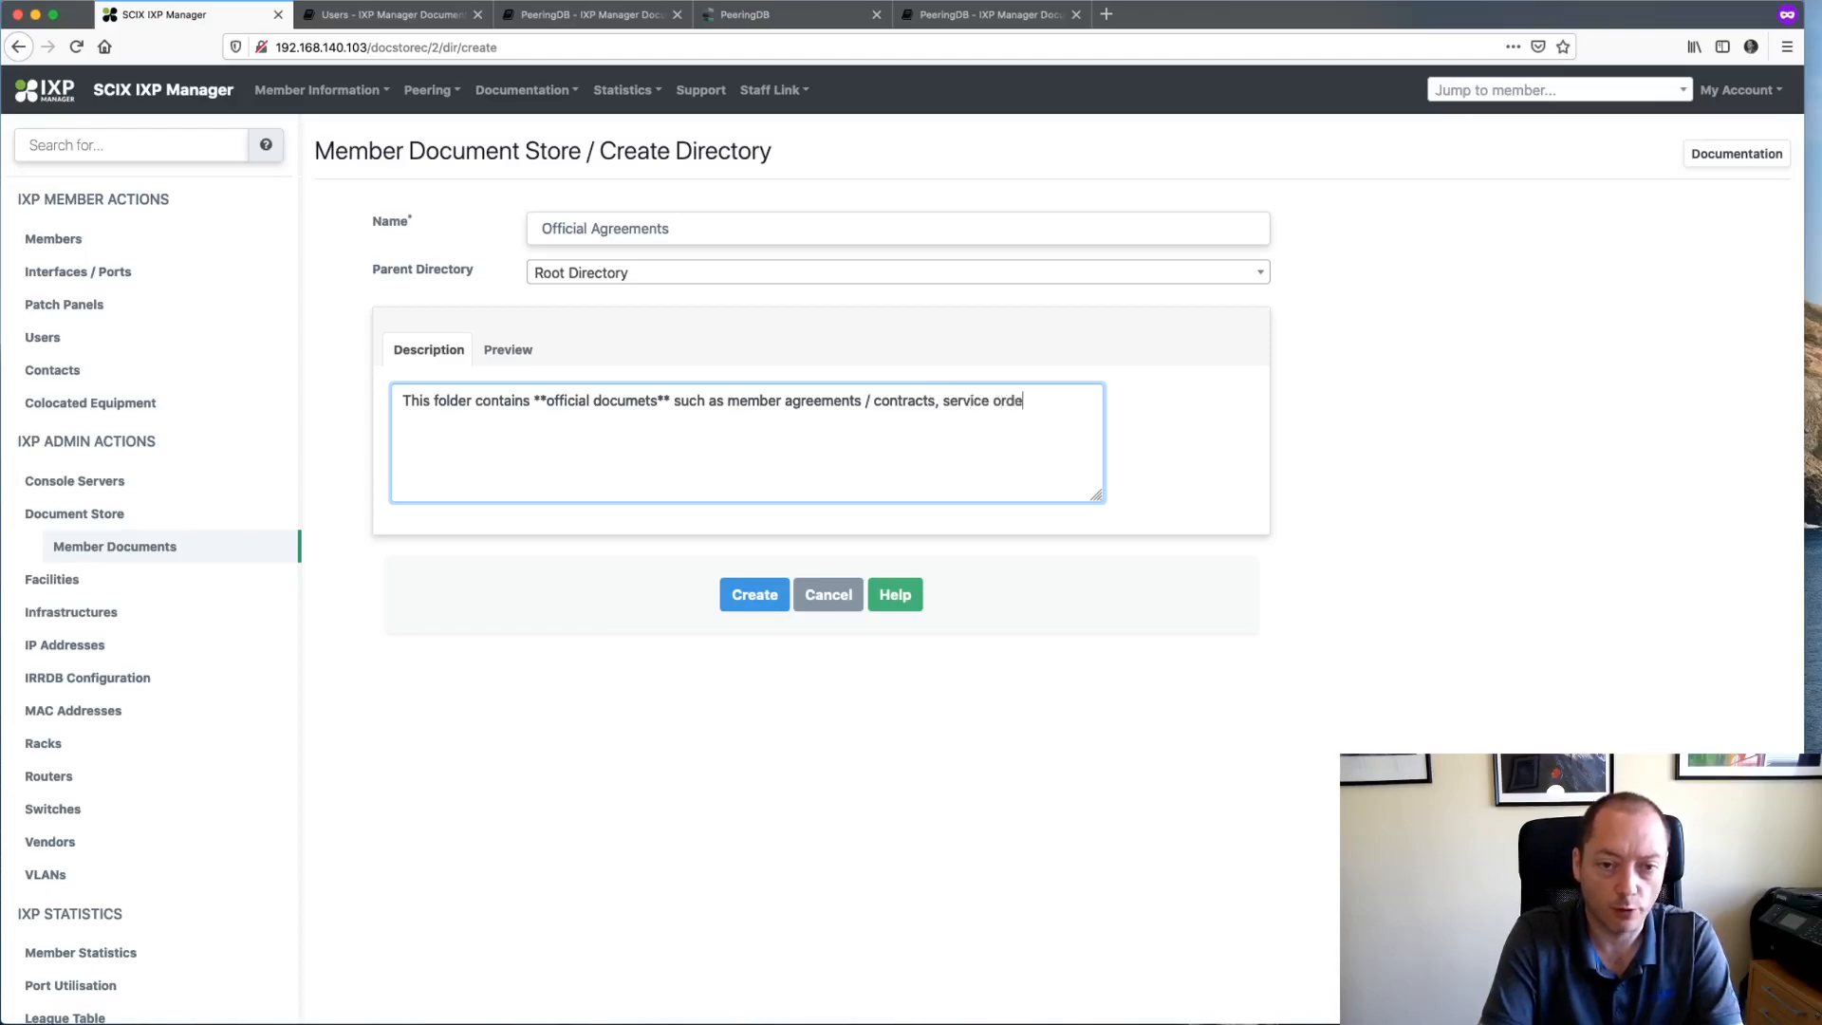
type("forms, etc.")
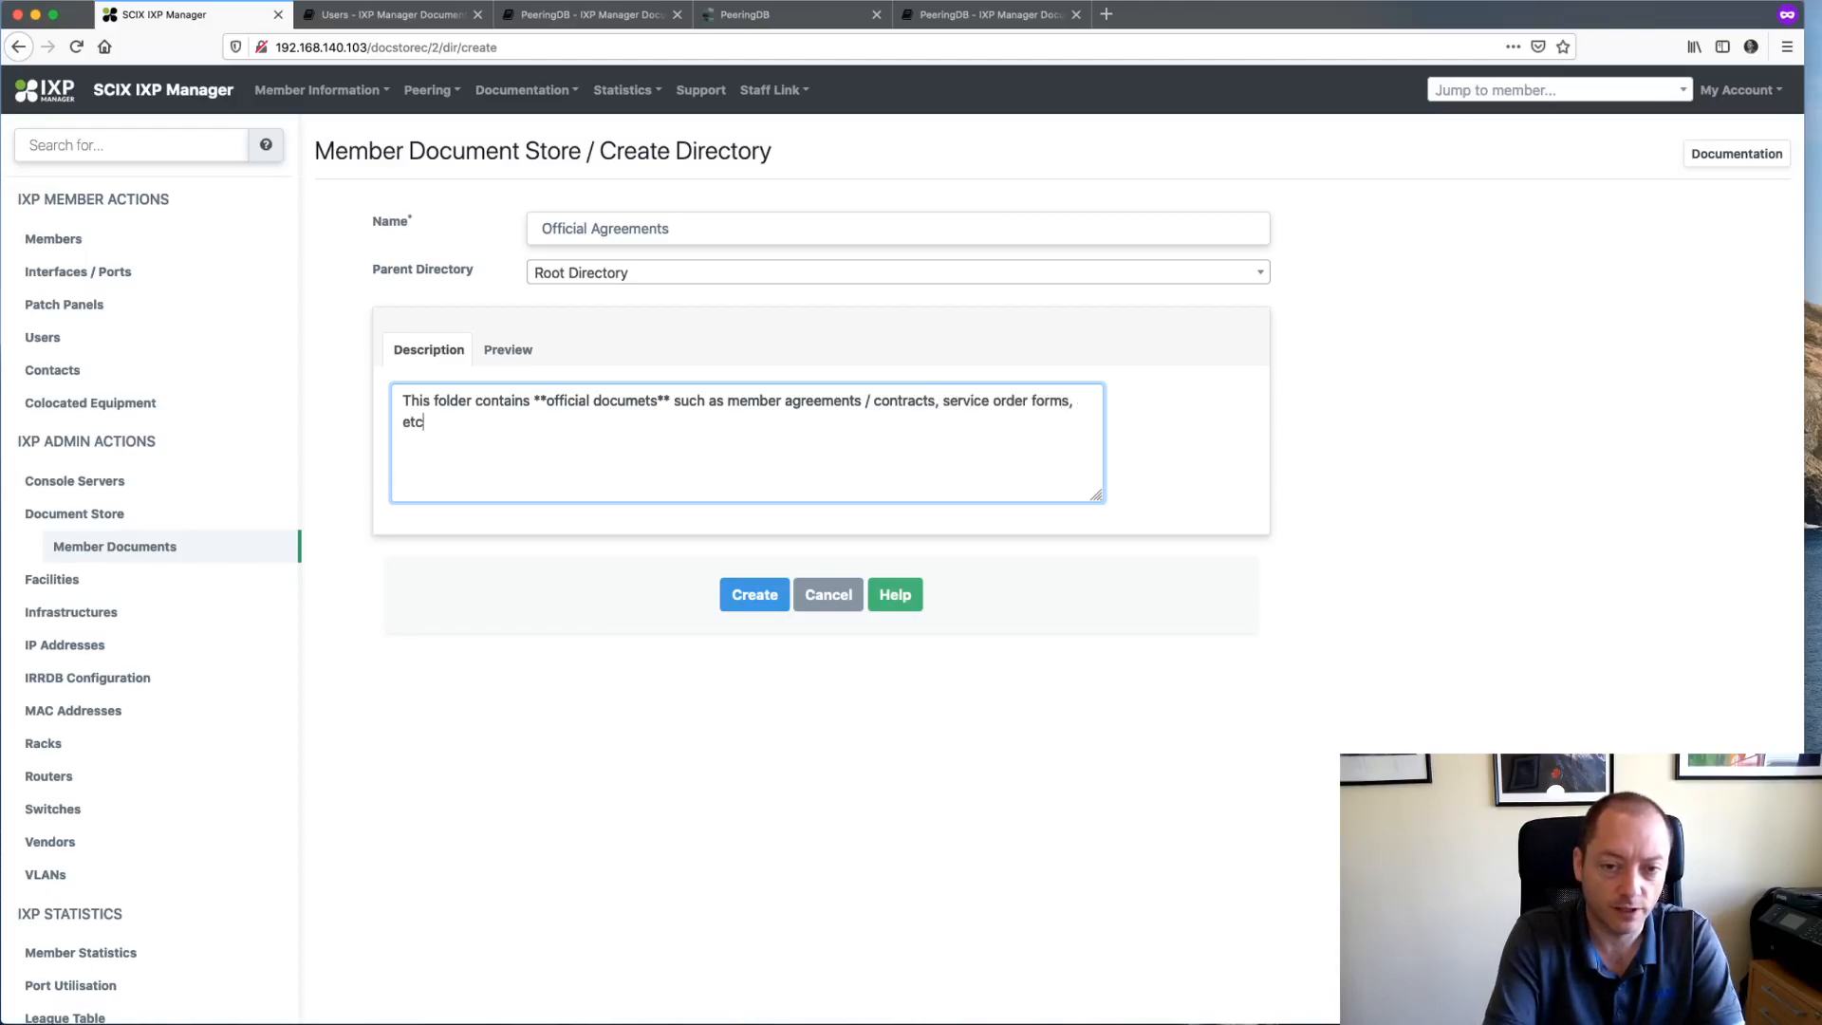
left_click(509, 349)
left_click(435, 353)
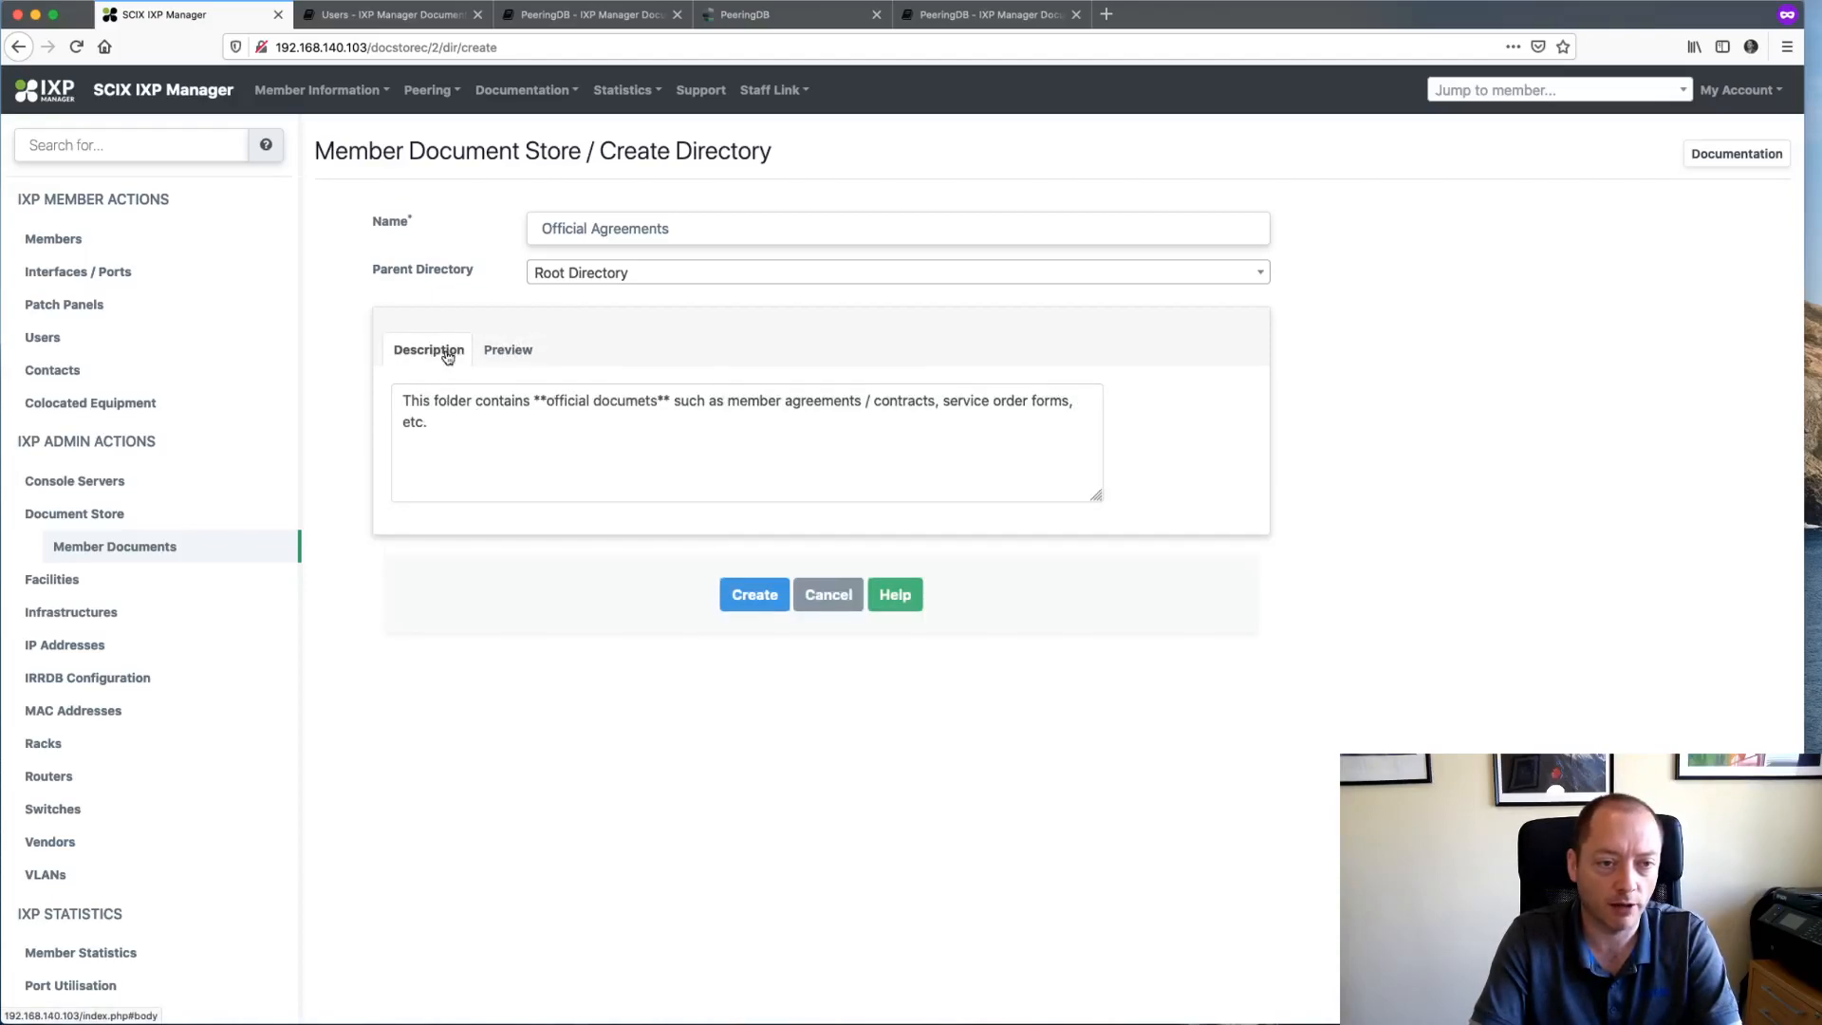
left_click(753, 596)
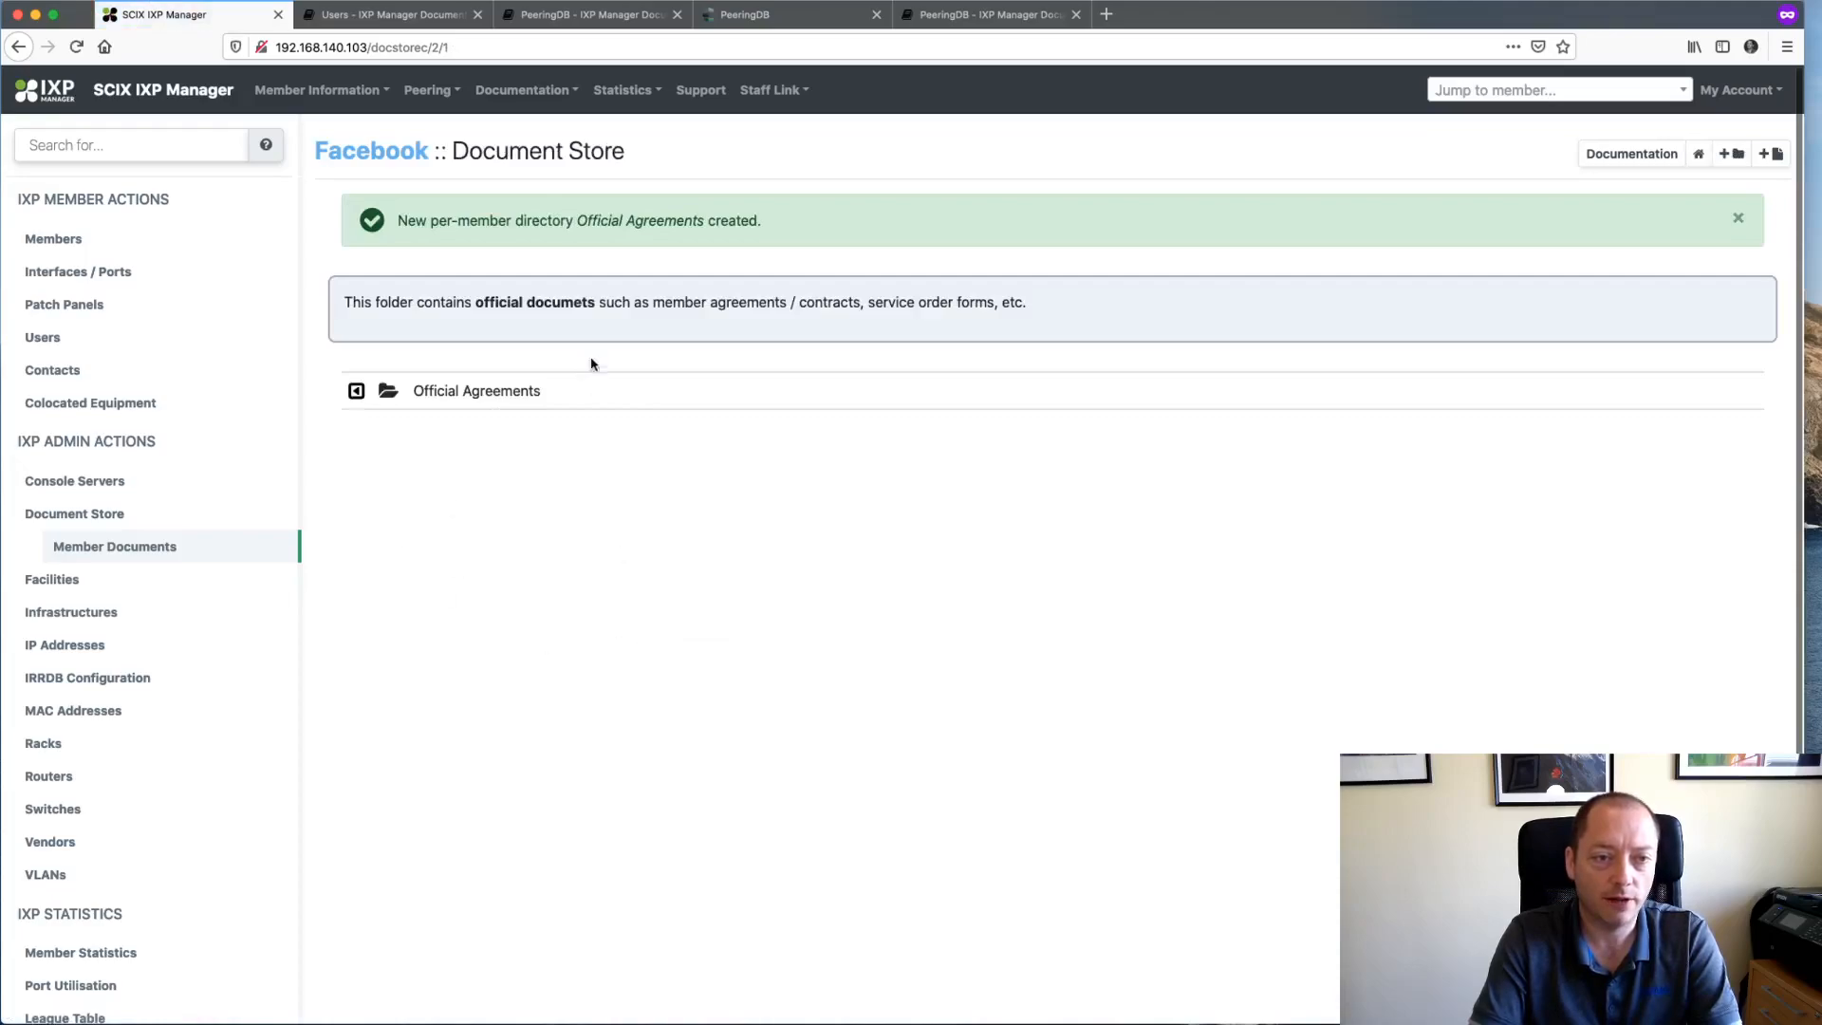
- Dismiss the success alert and return to Facebook's document store via the member jump list
left_click(1738, 219)
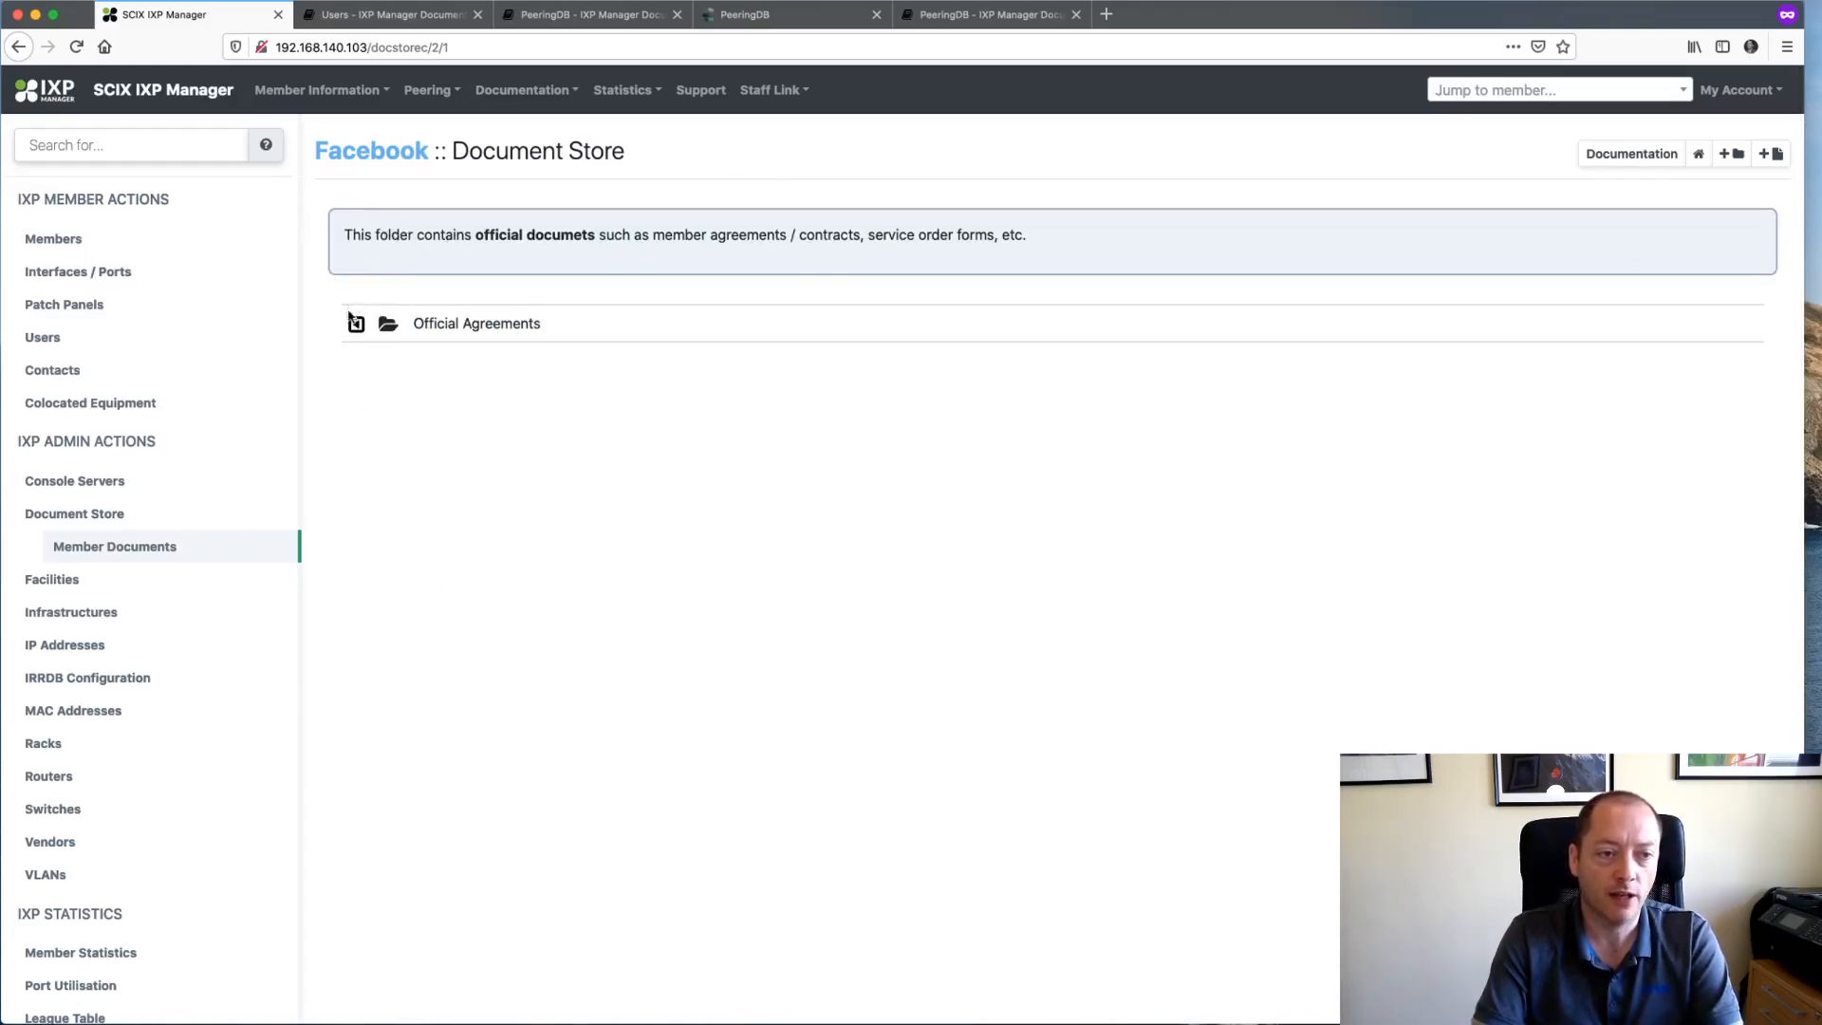
left_click(1696, 157)
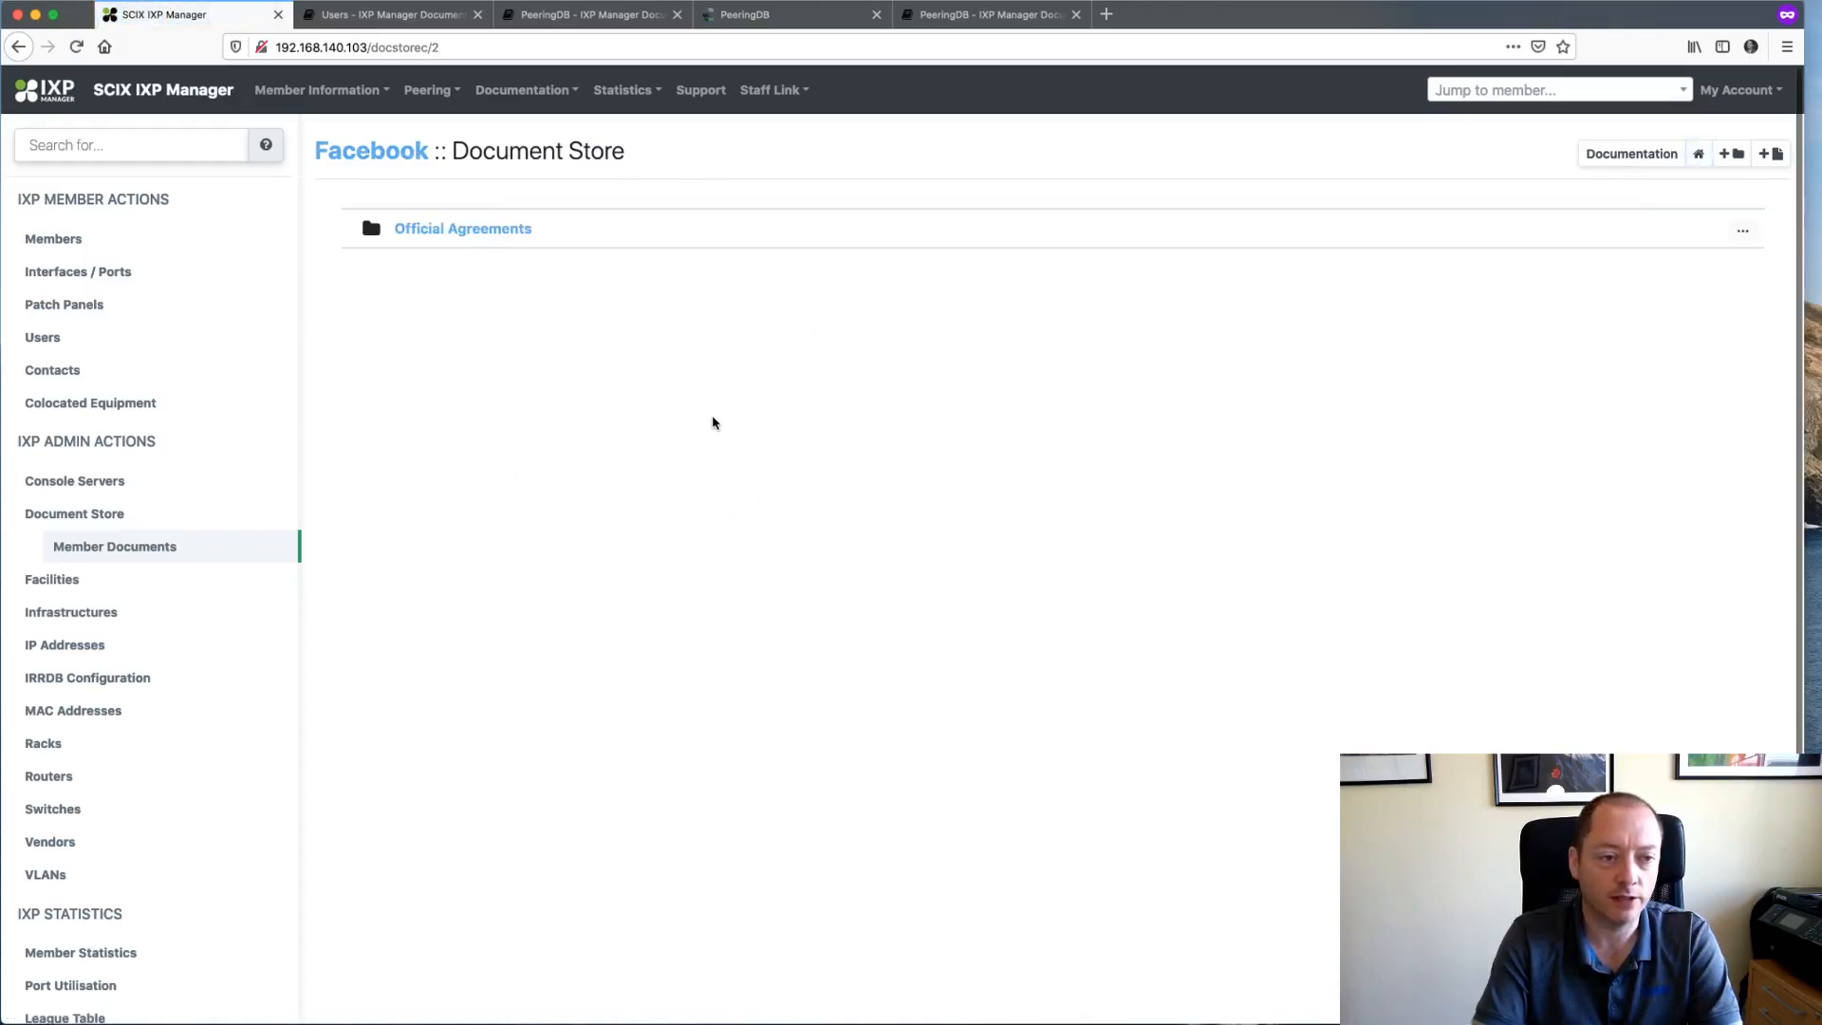
left_click(1512, 94)
type("fac")
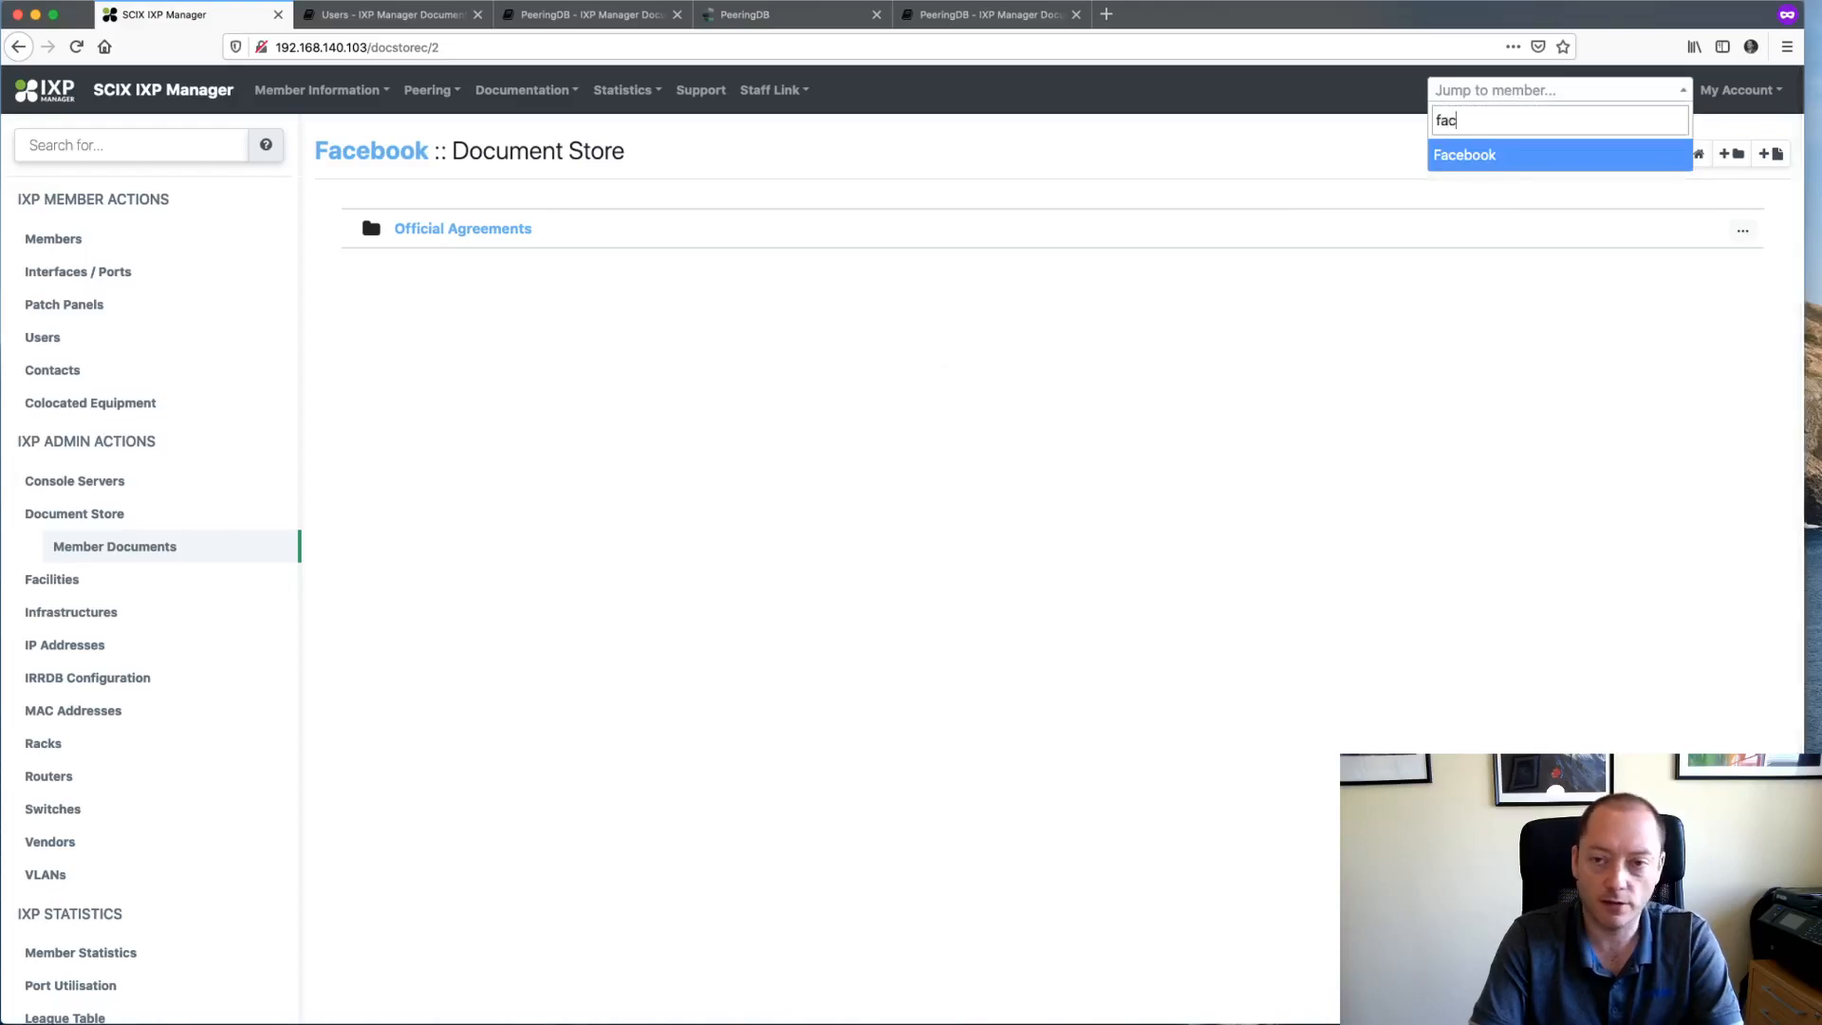
key("Return")
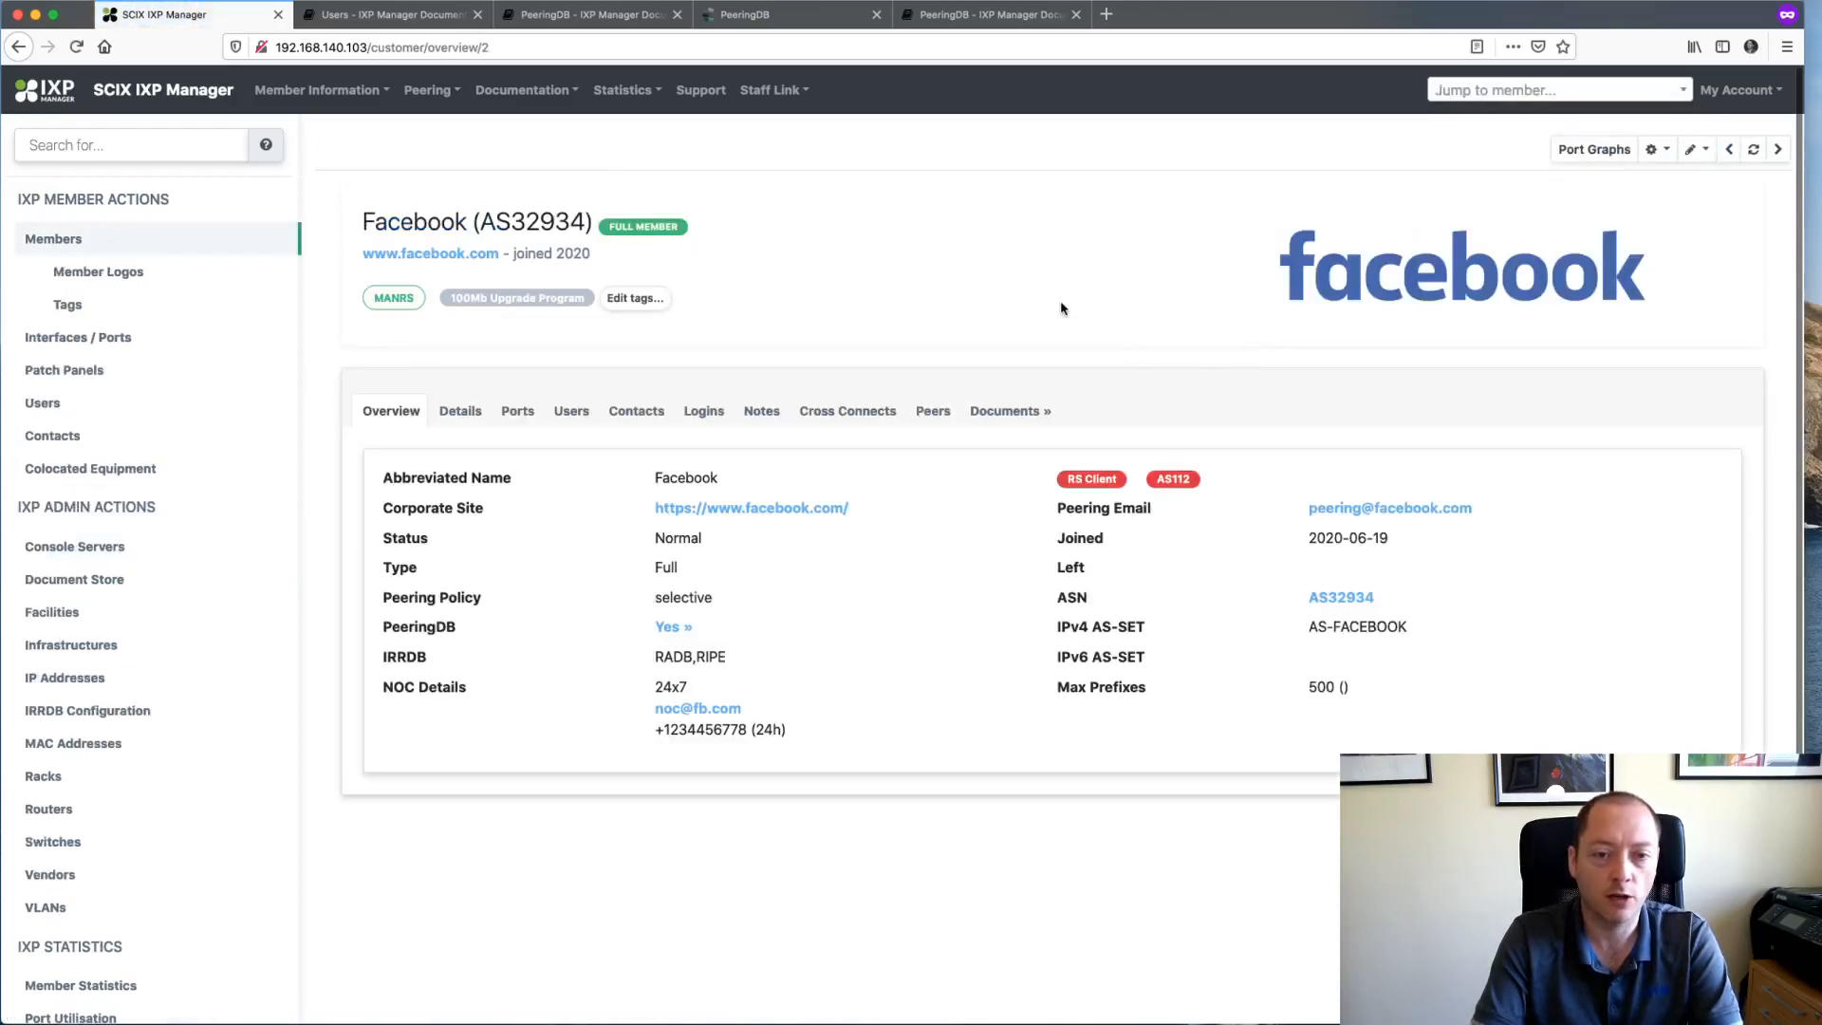
left_click(1015, 424)
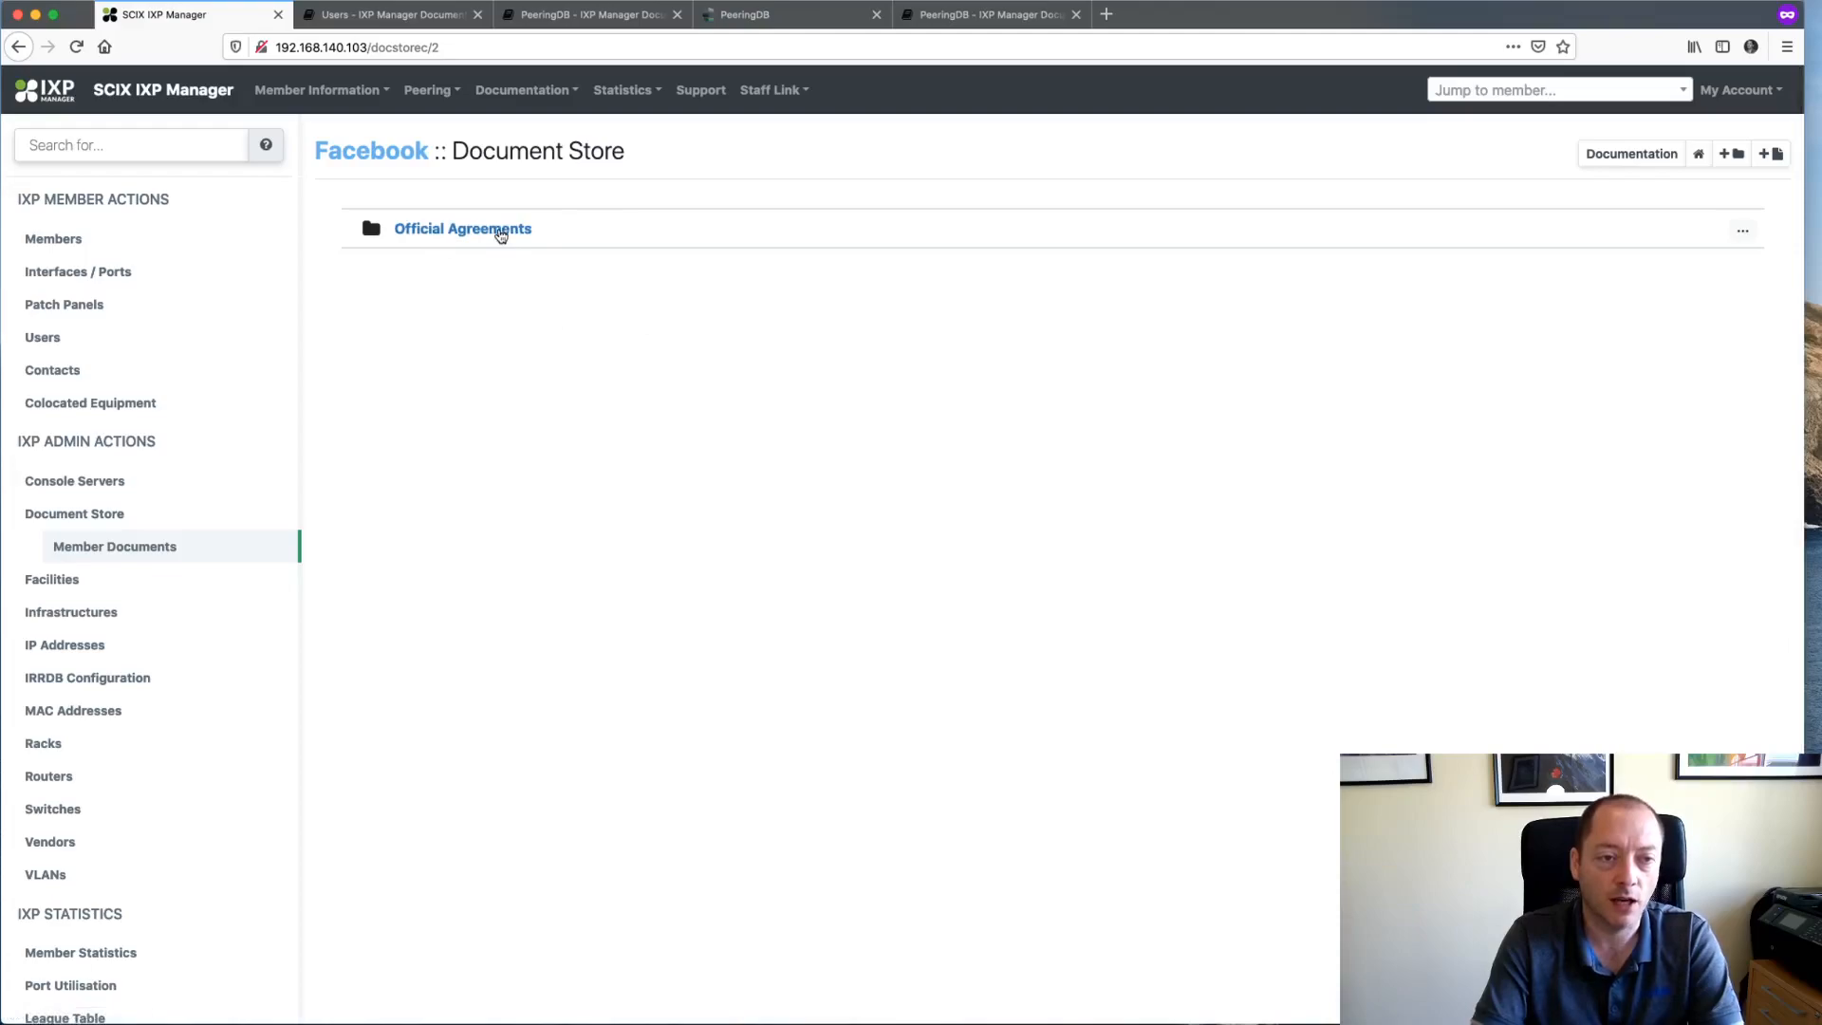
- Open the Official Agreements folder and start uploading a file into it
left_click(500, 229)
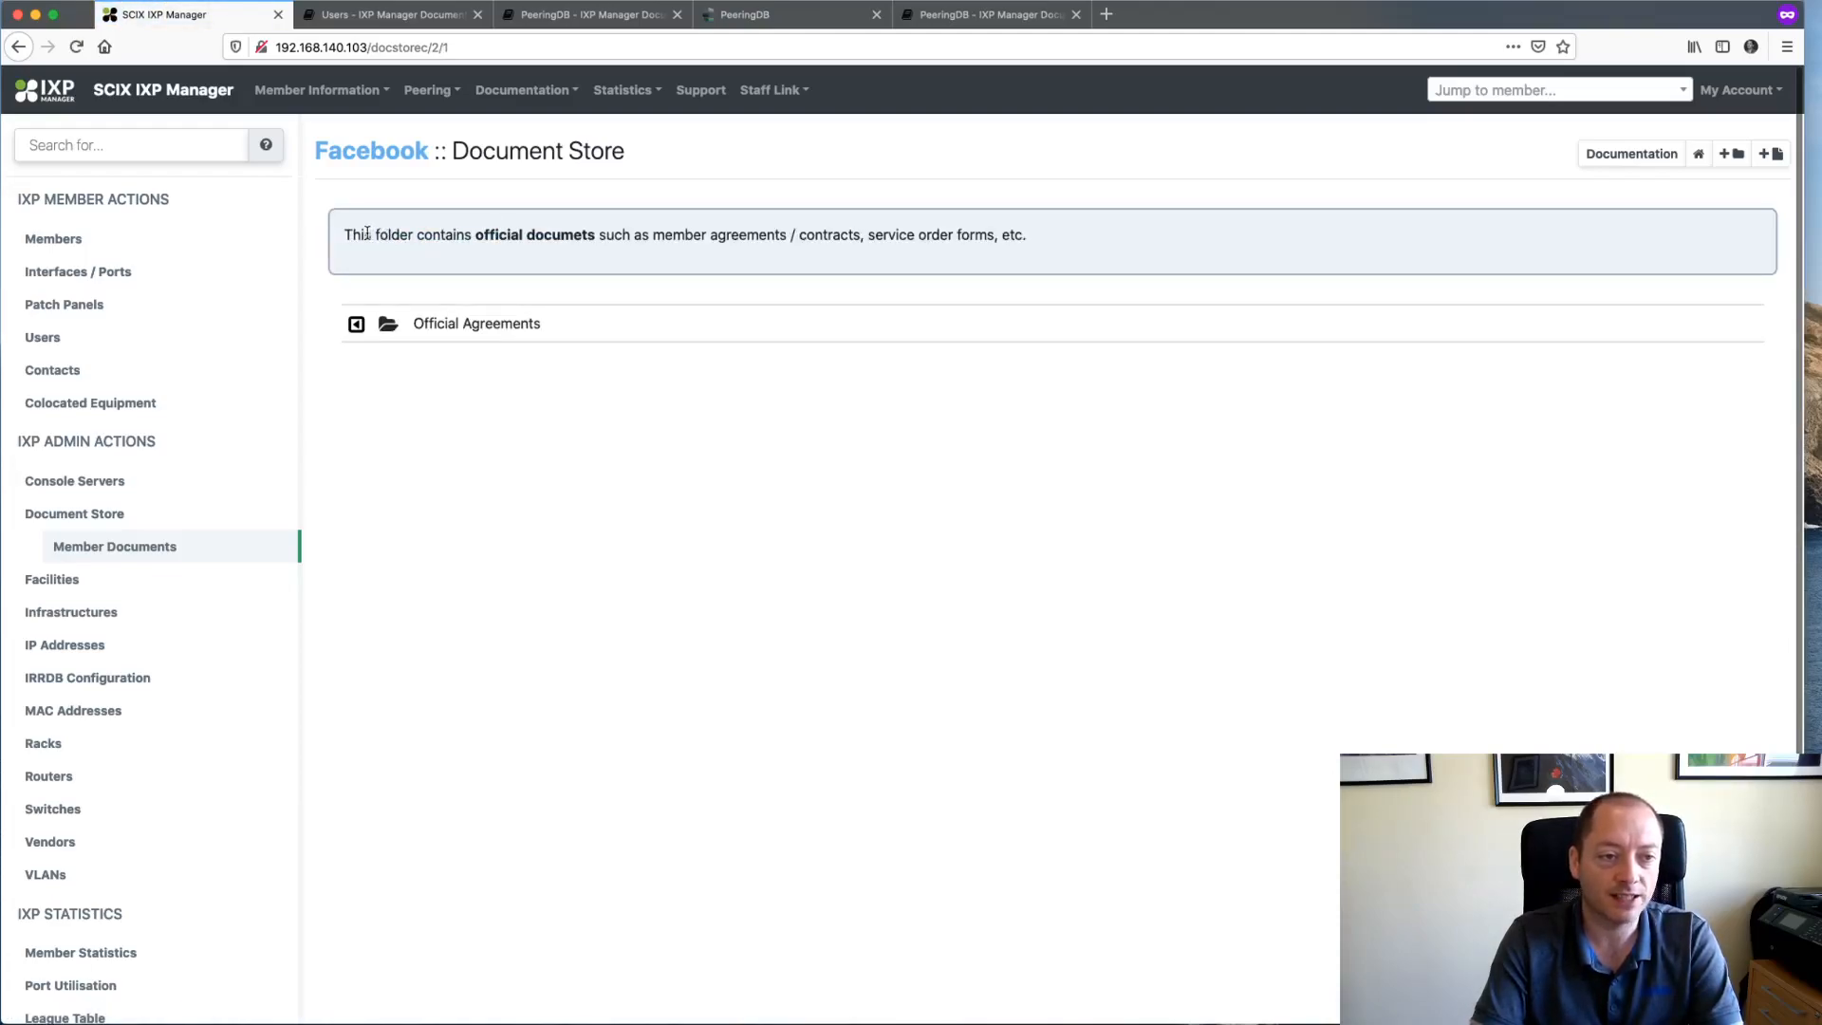
left_click_drag(344, 235, 1130, 245)
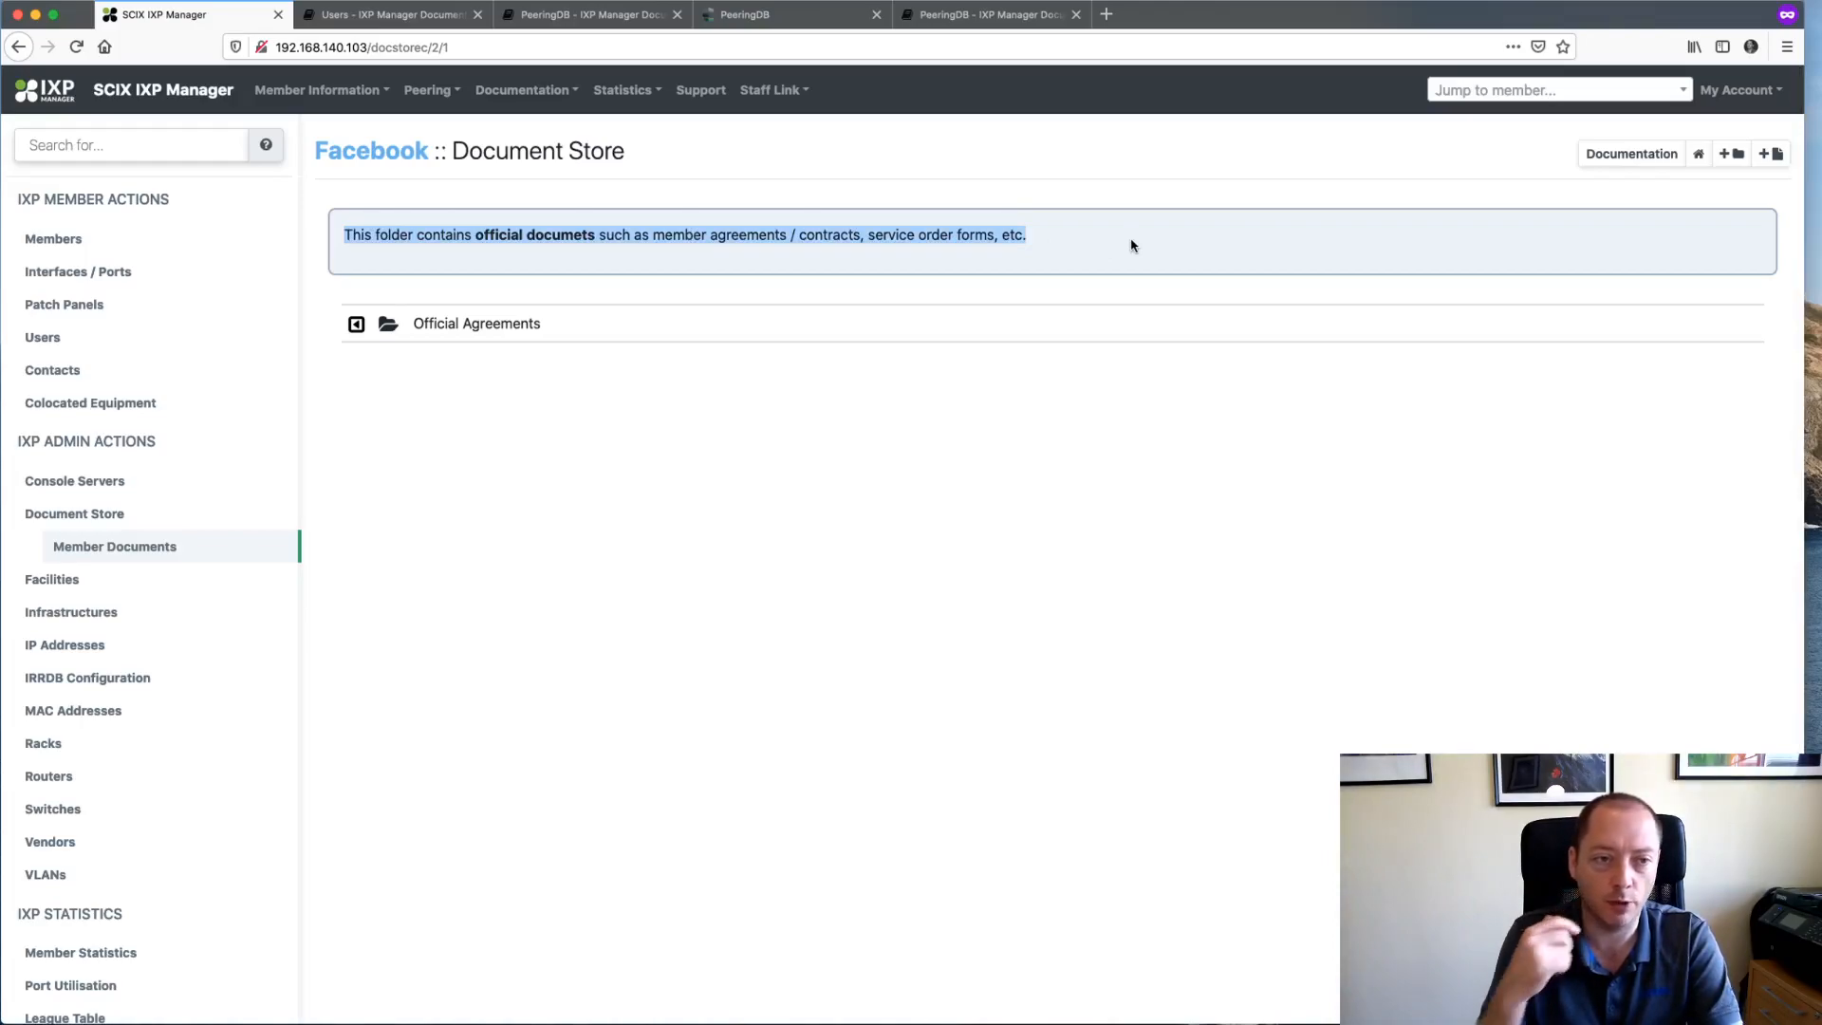
left_click(1130, 244)
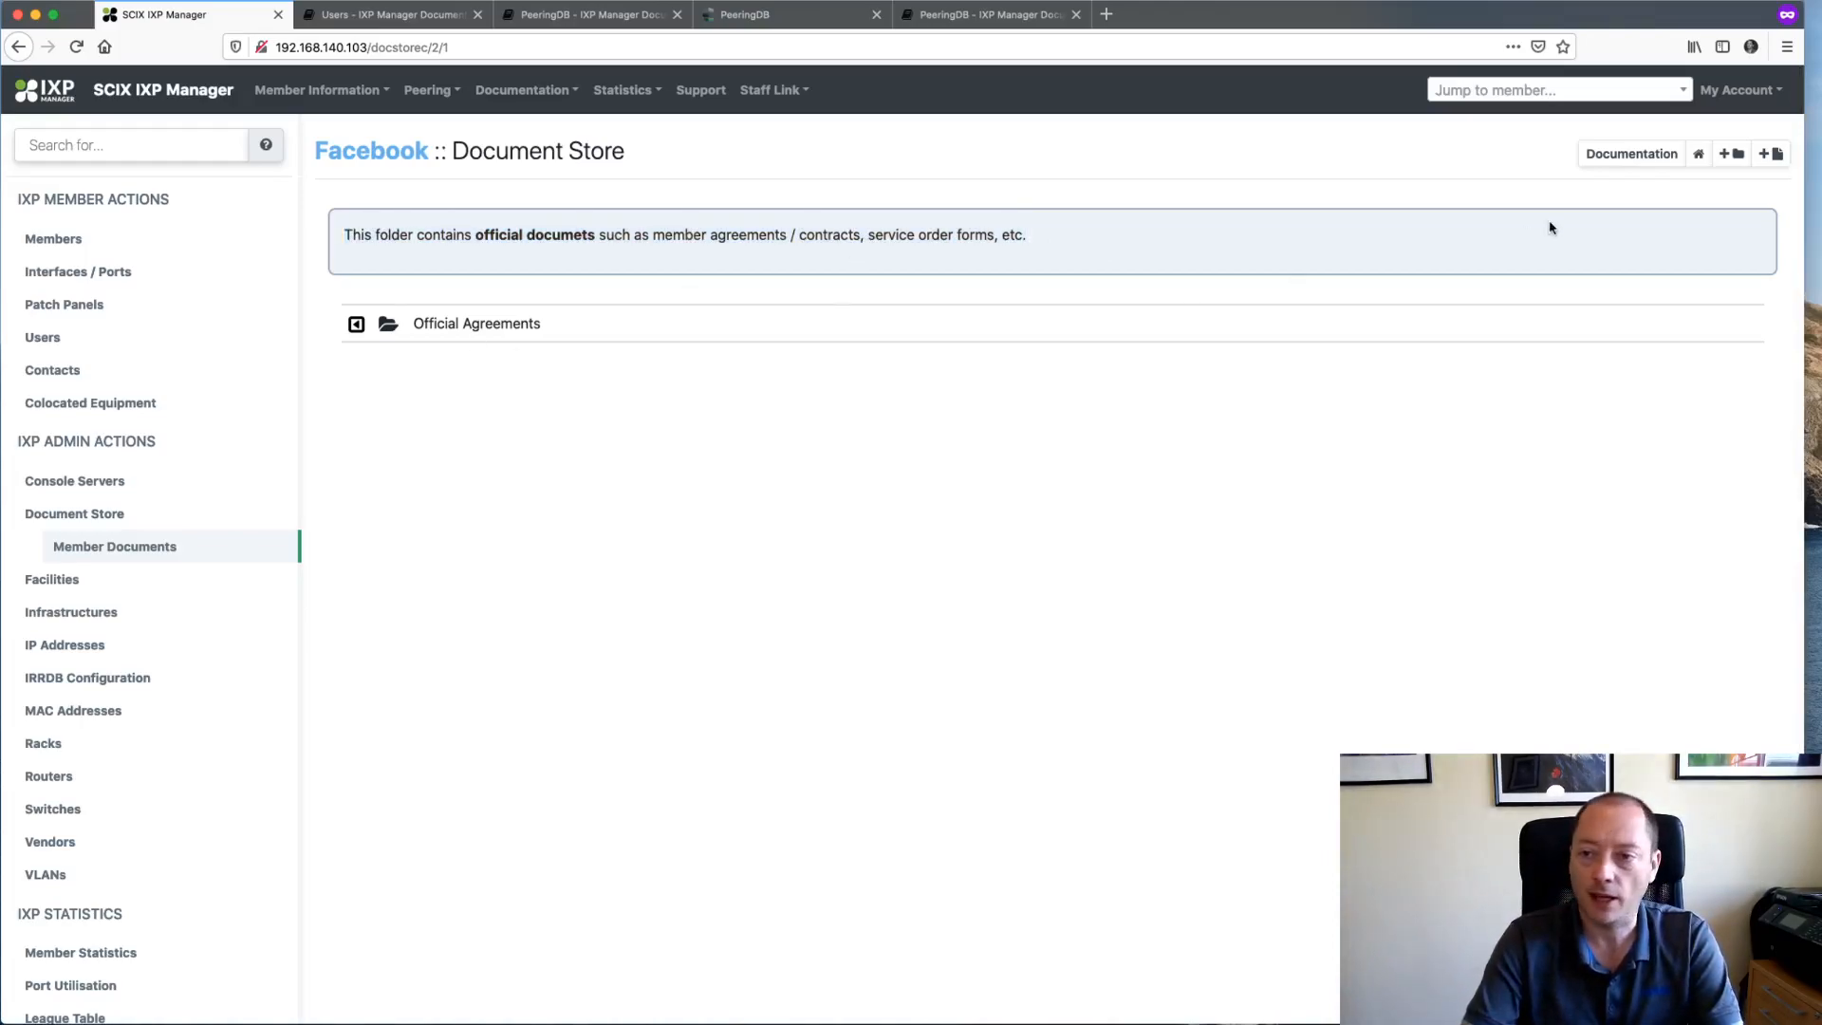
left_click(1769, 154)
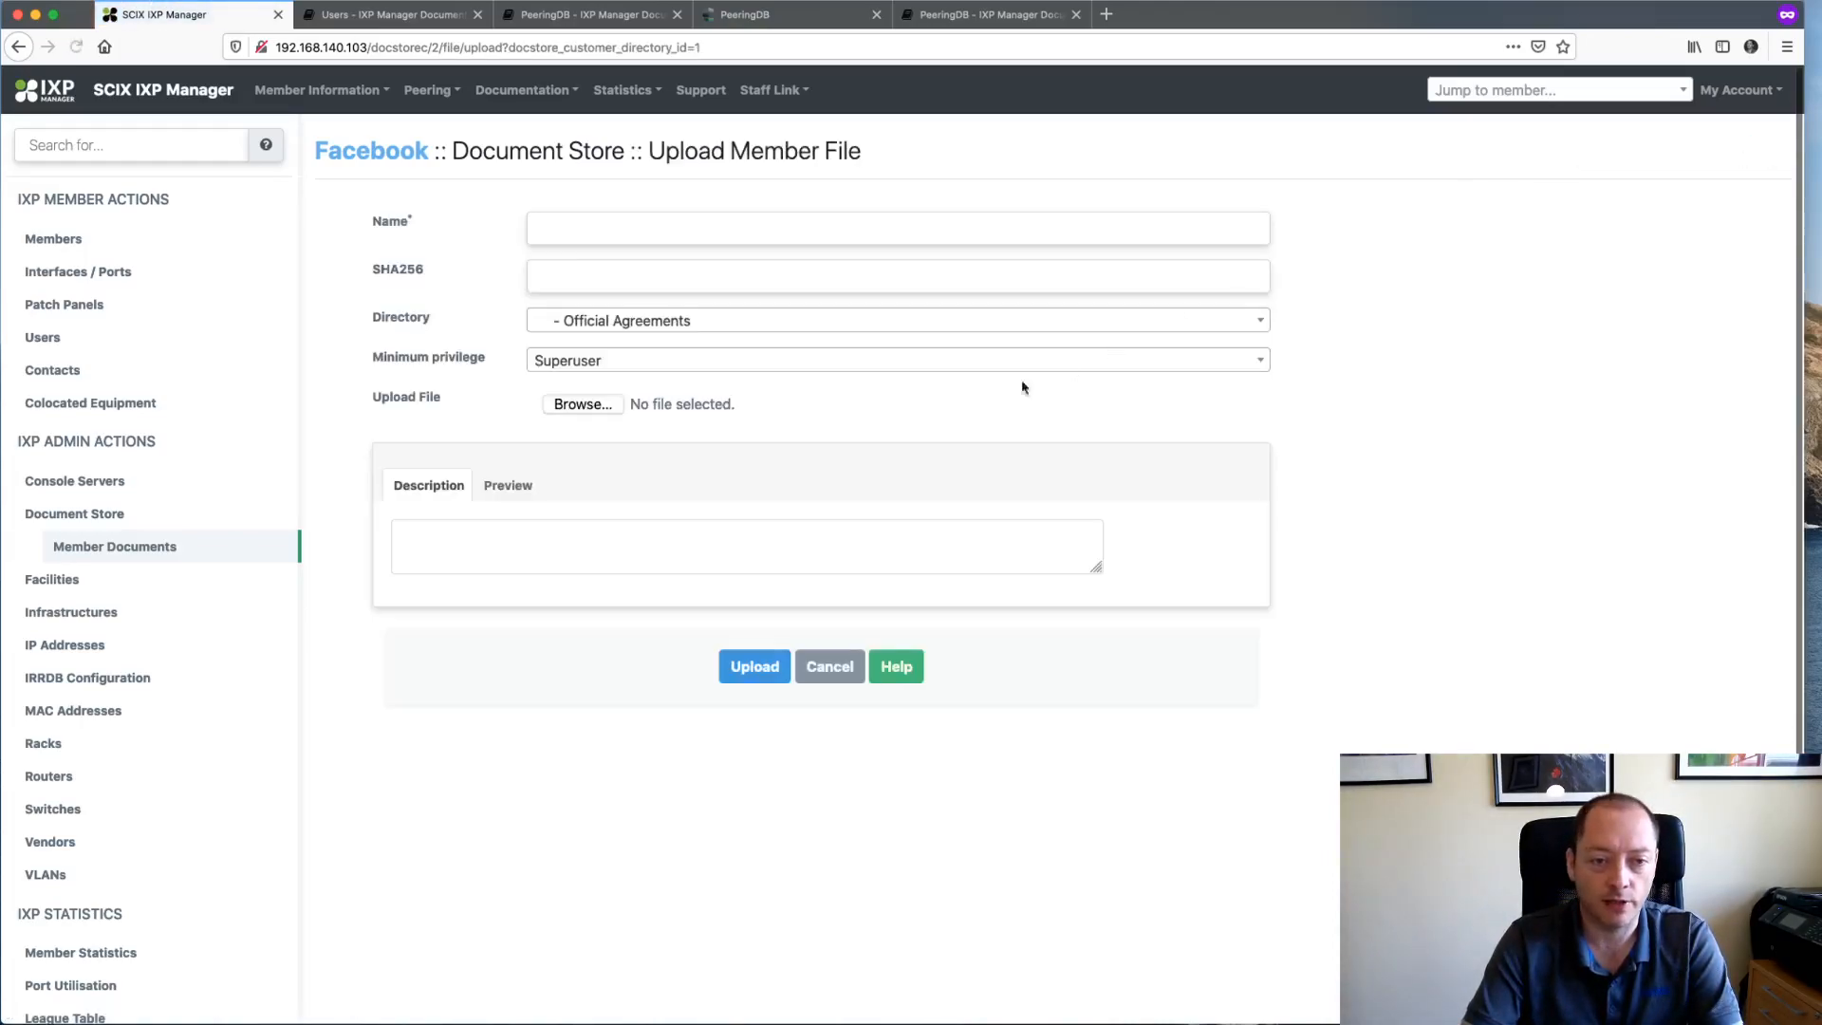
- Attach fb.png and name the upload FacebookLogo.png
left_click(581, 406)
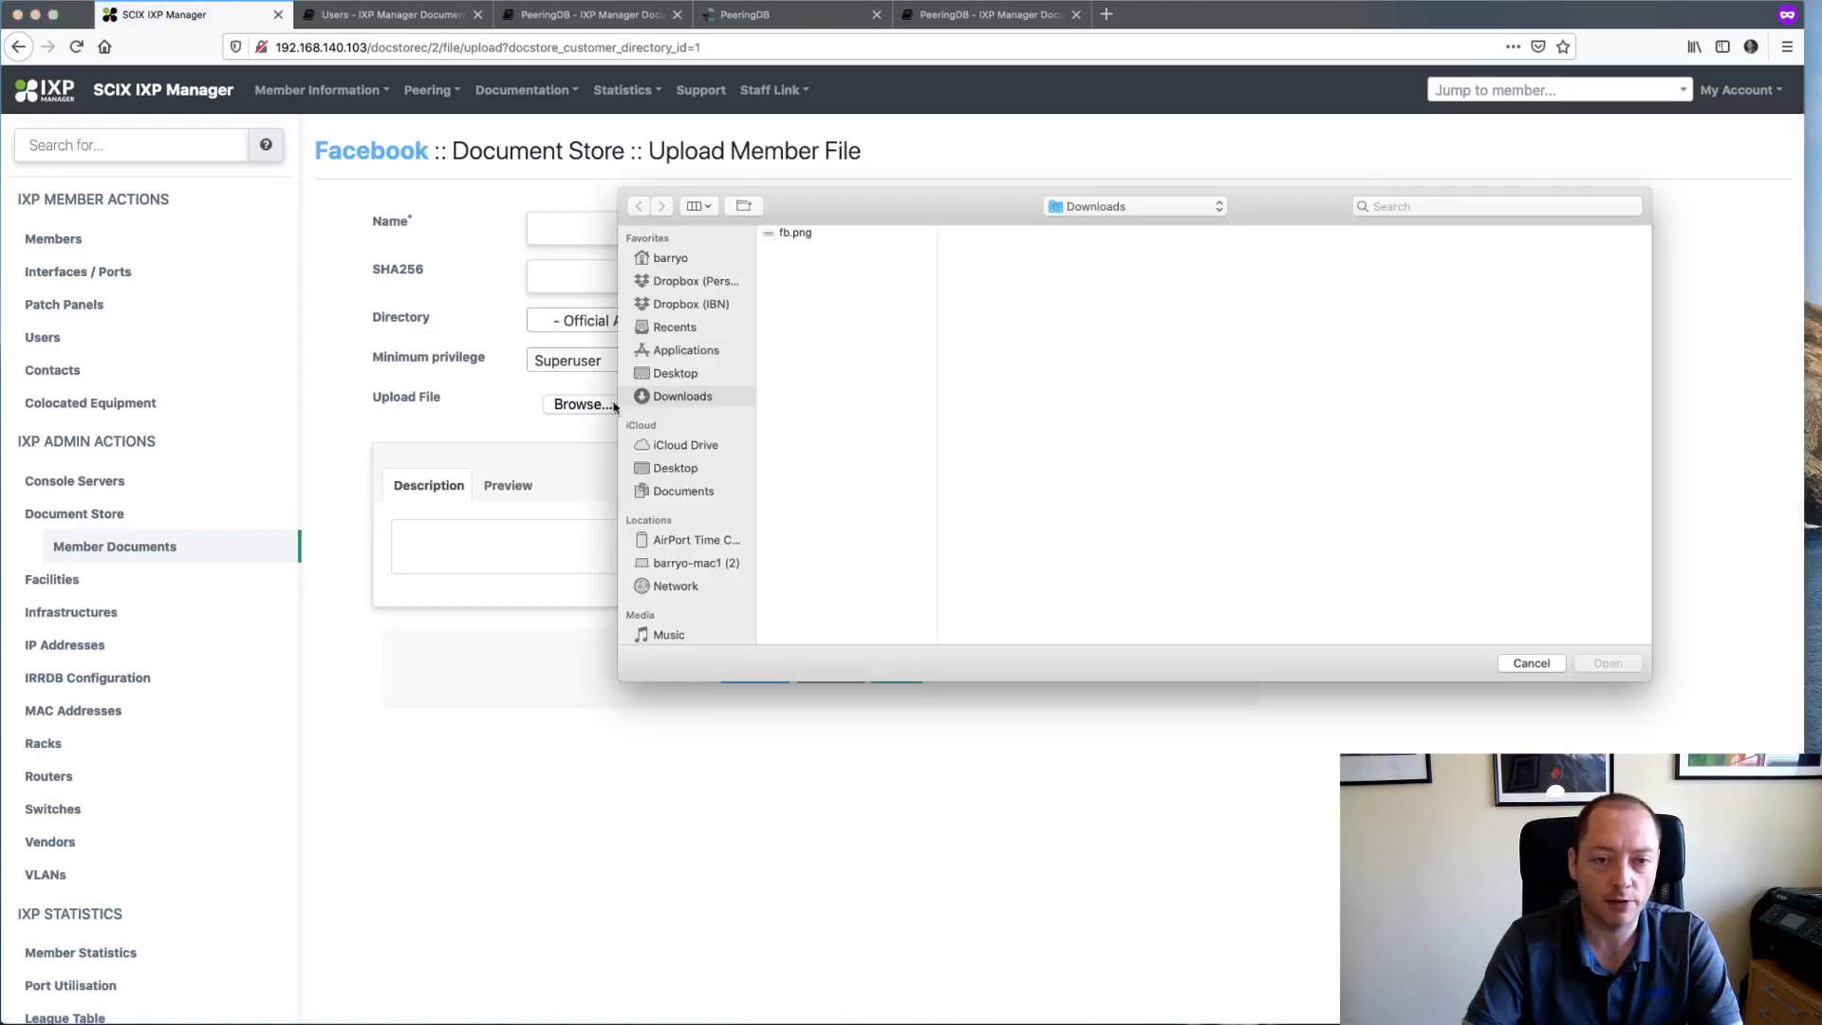
double_click(794, 236)
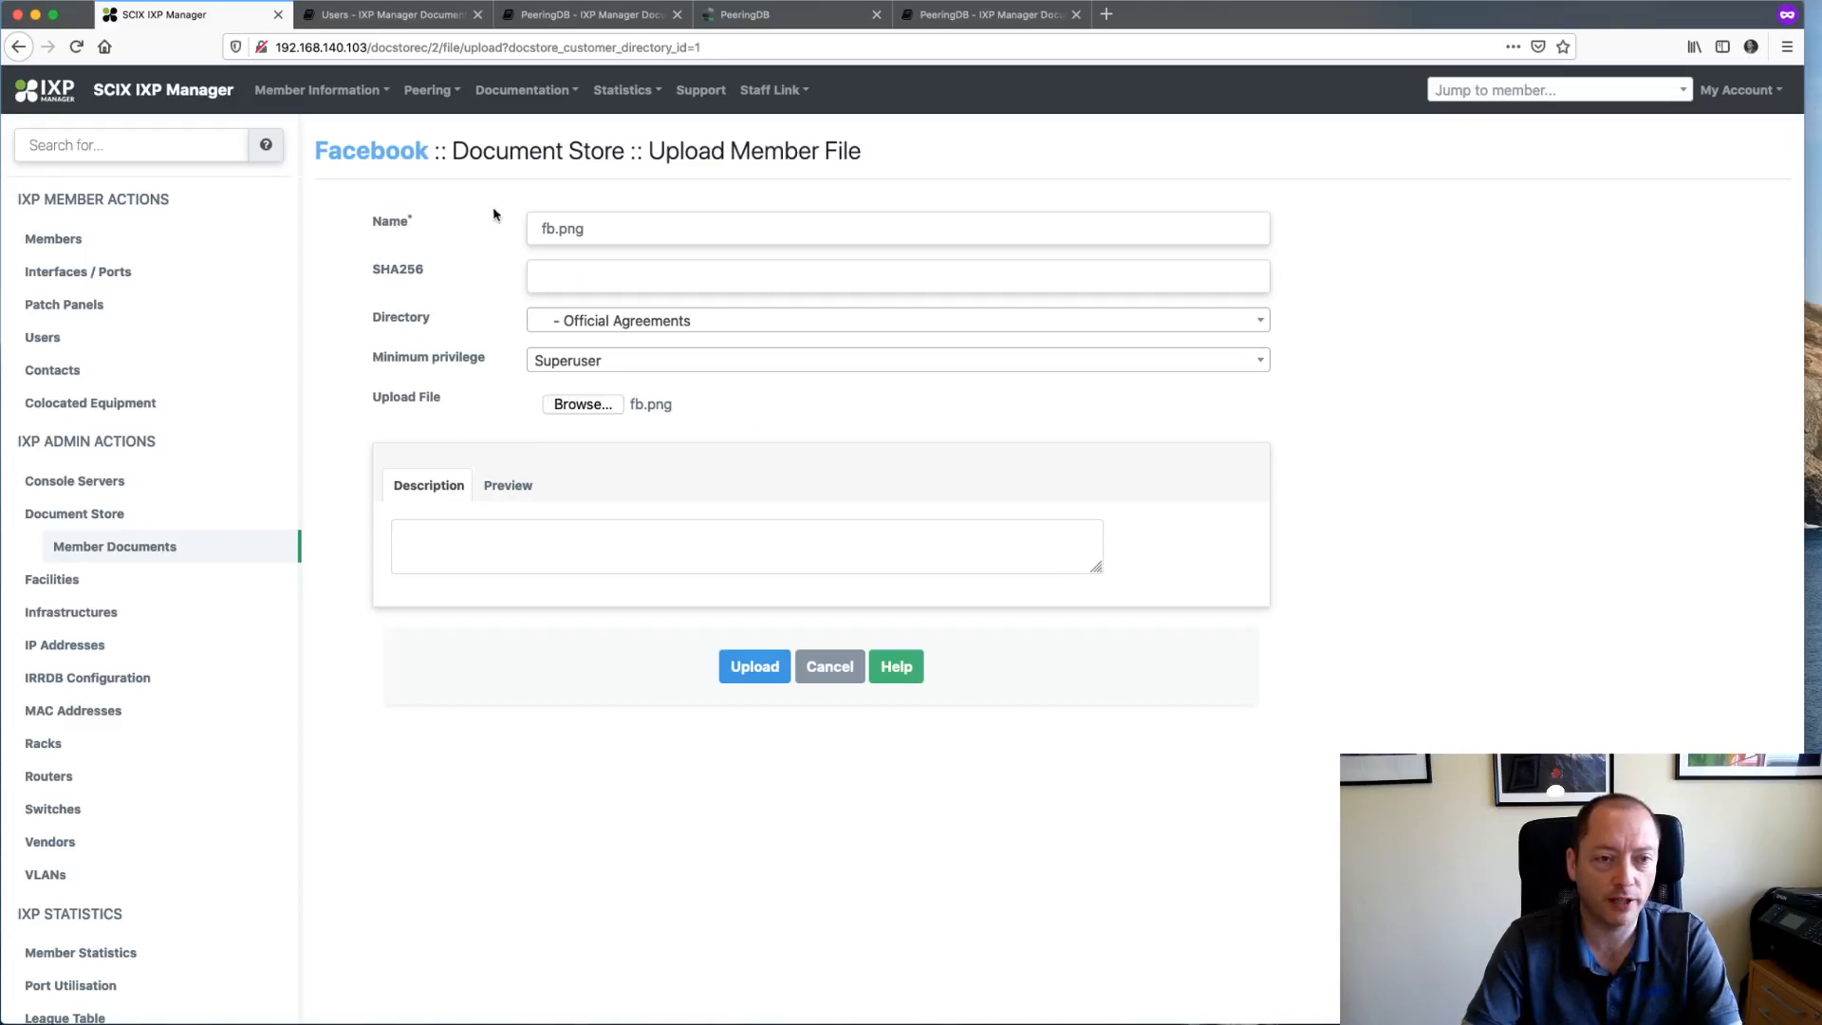
left_click(545, 229)
type("facebpo")
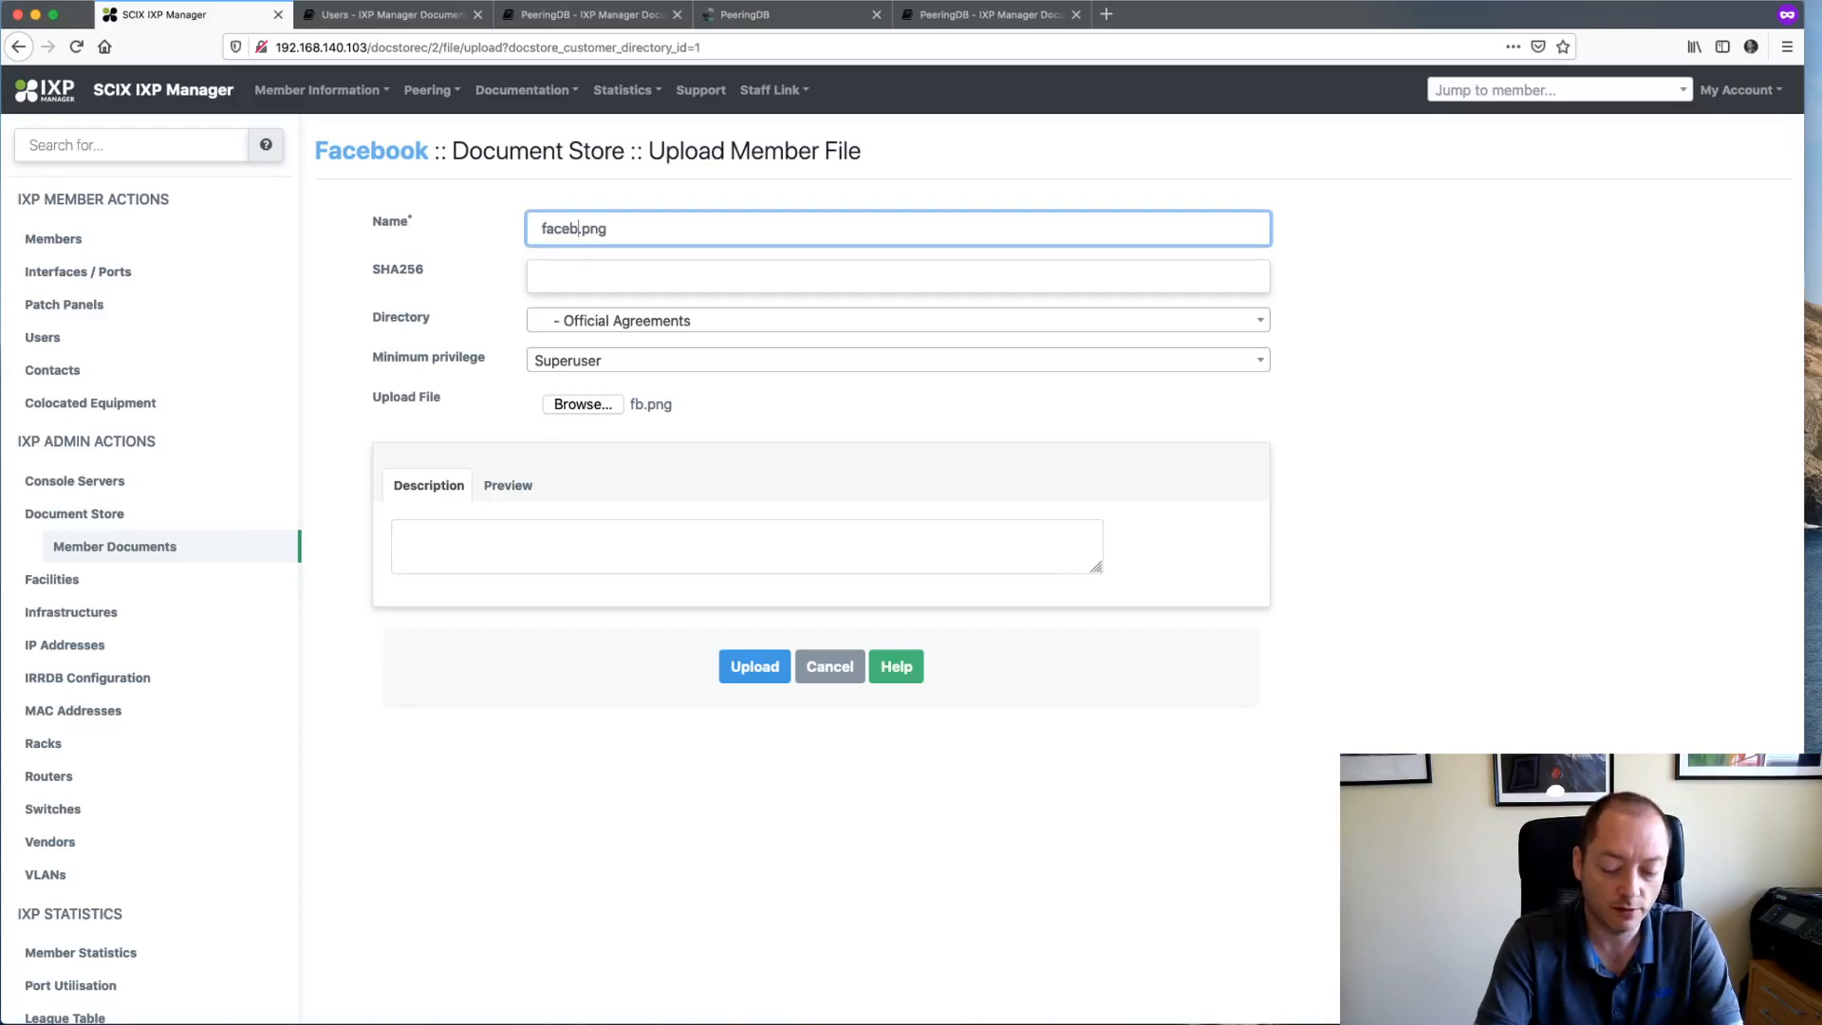
key("super+a")
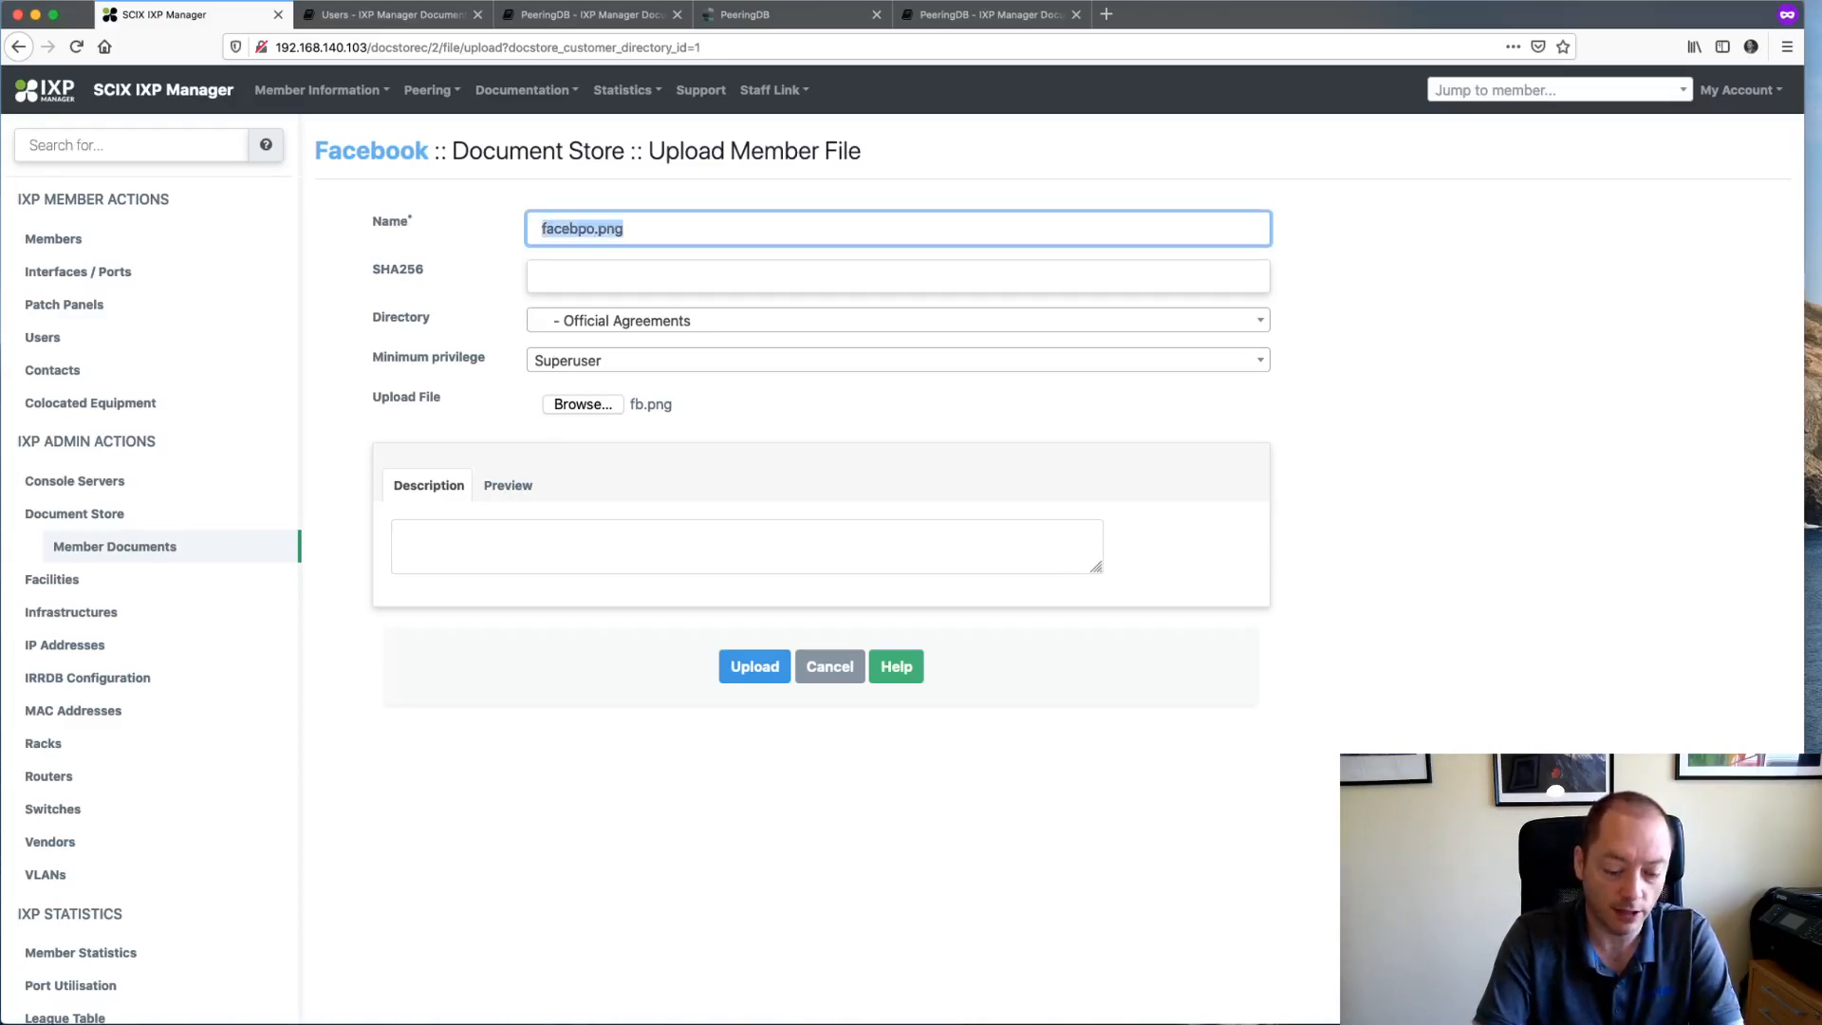
type("Facrebo")
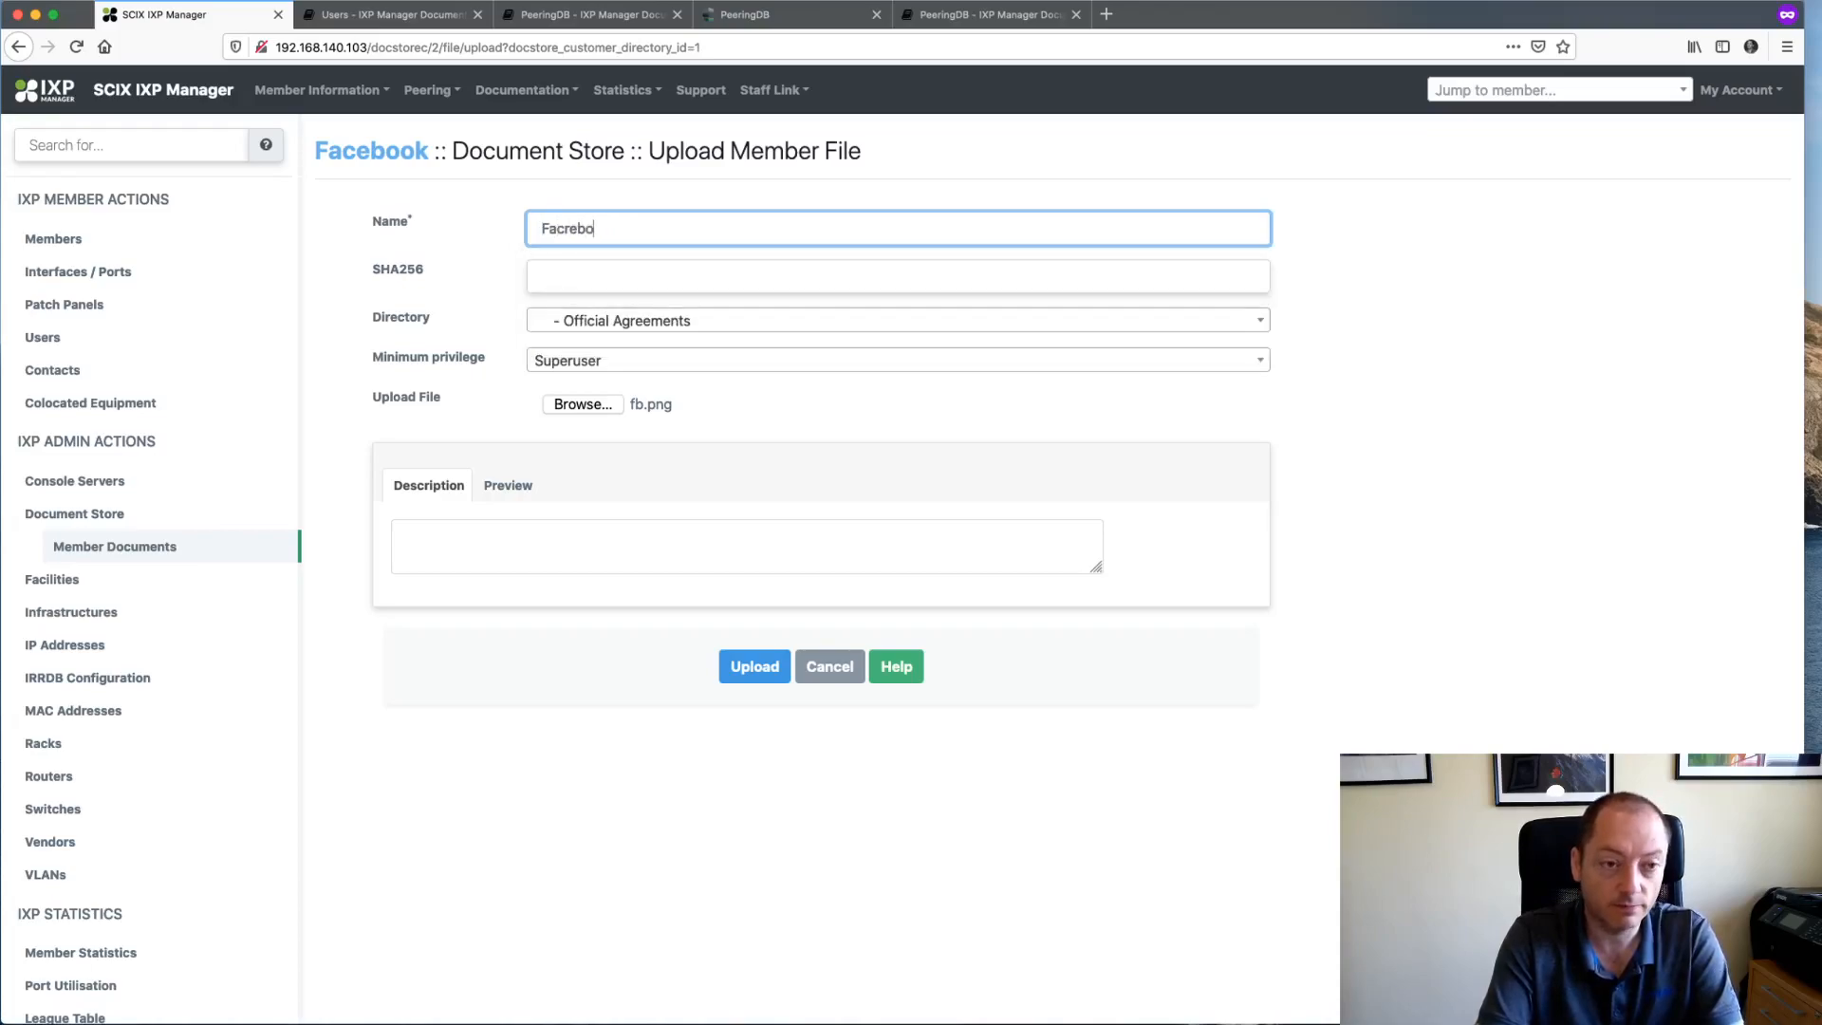
type("okLo")
key("super+a")
type("FacebookLo")
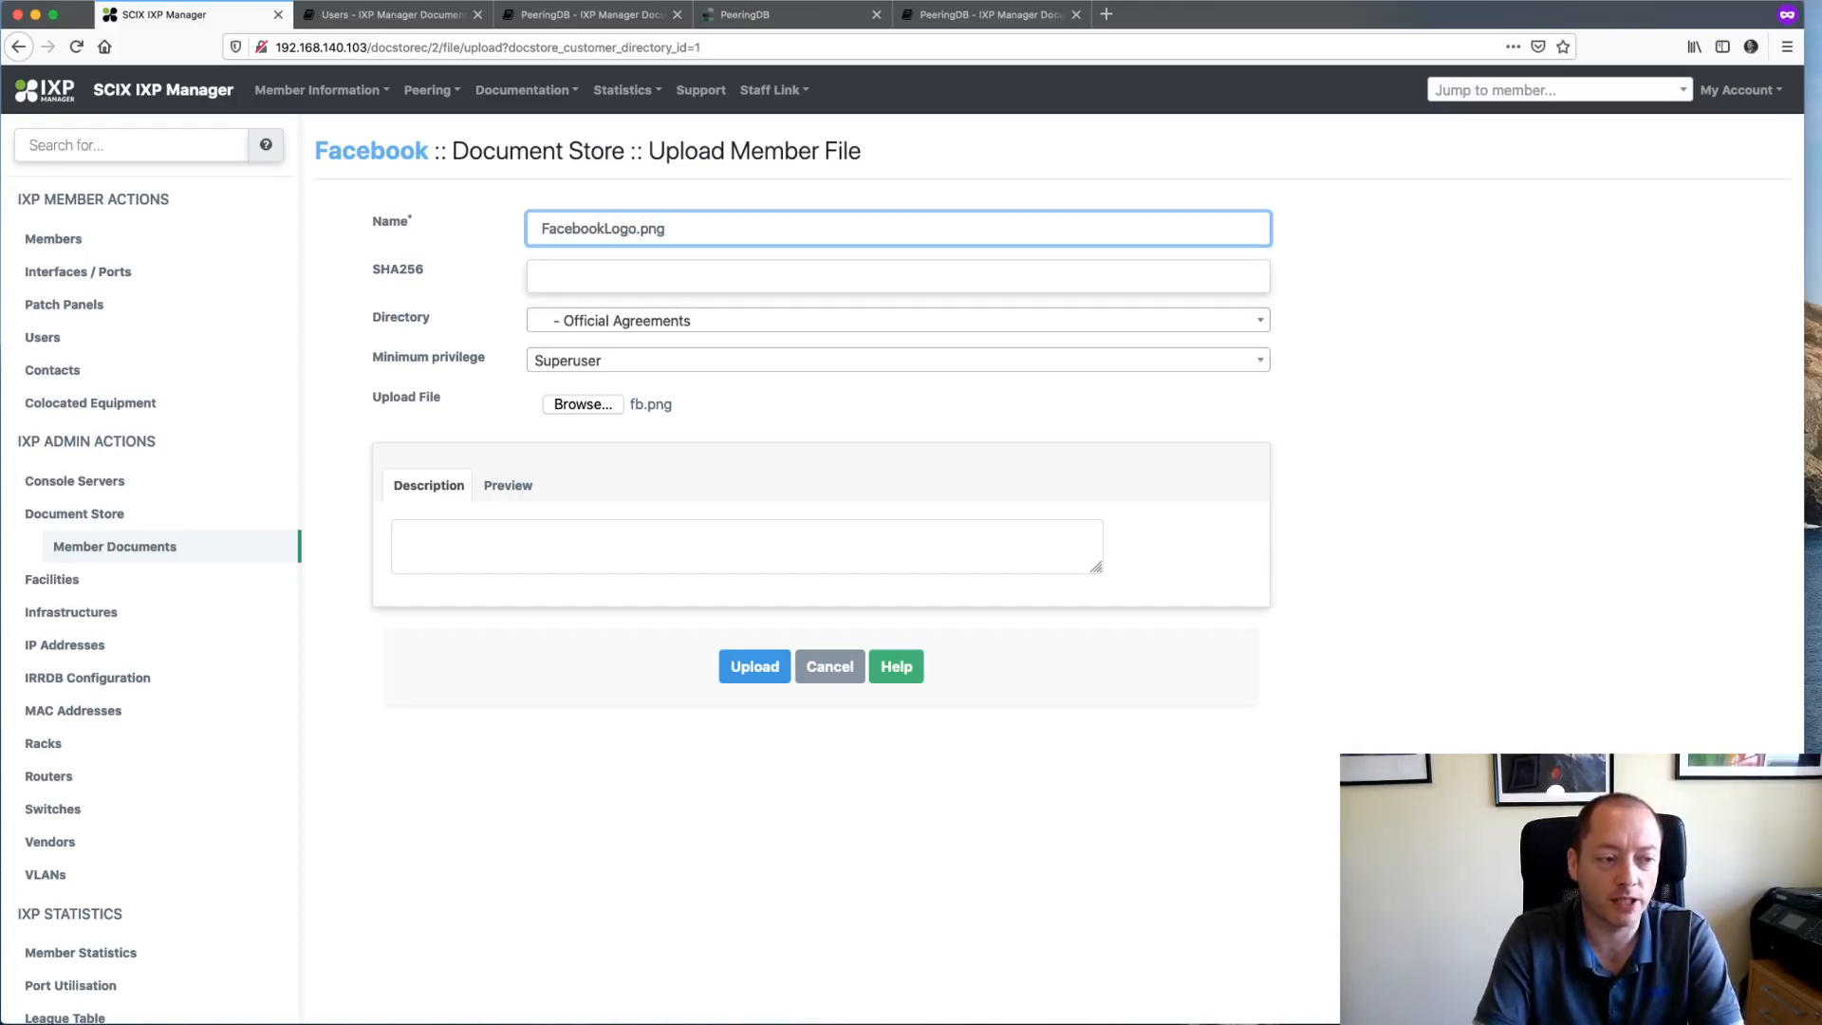
key("Tab")
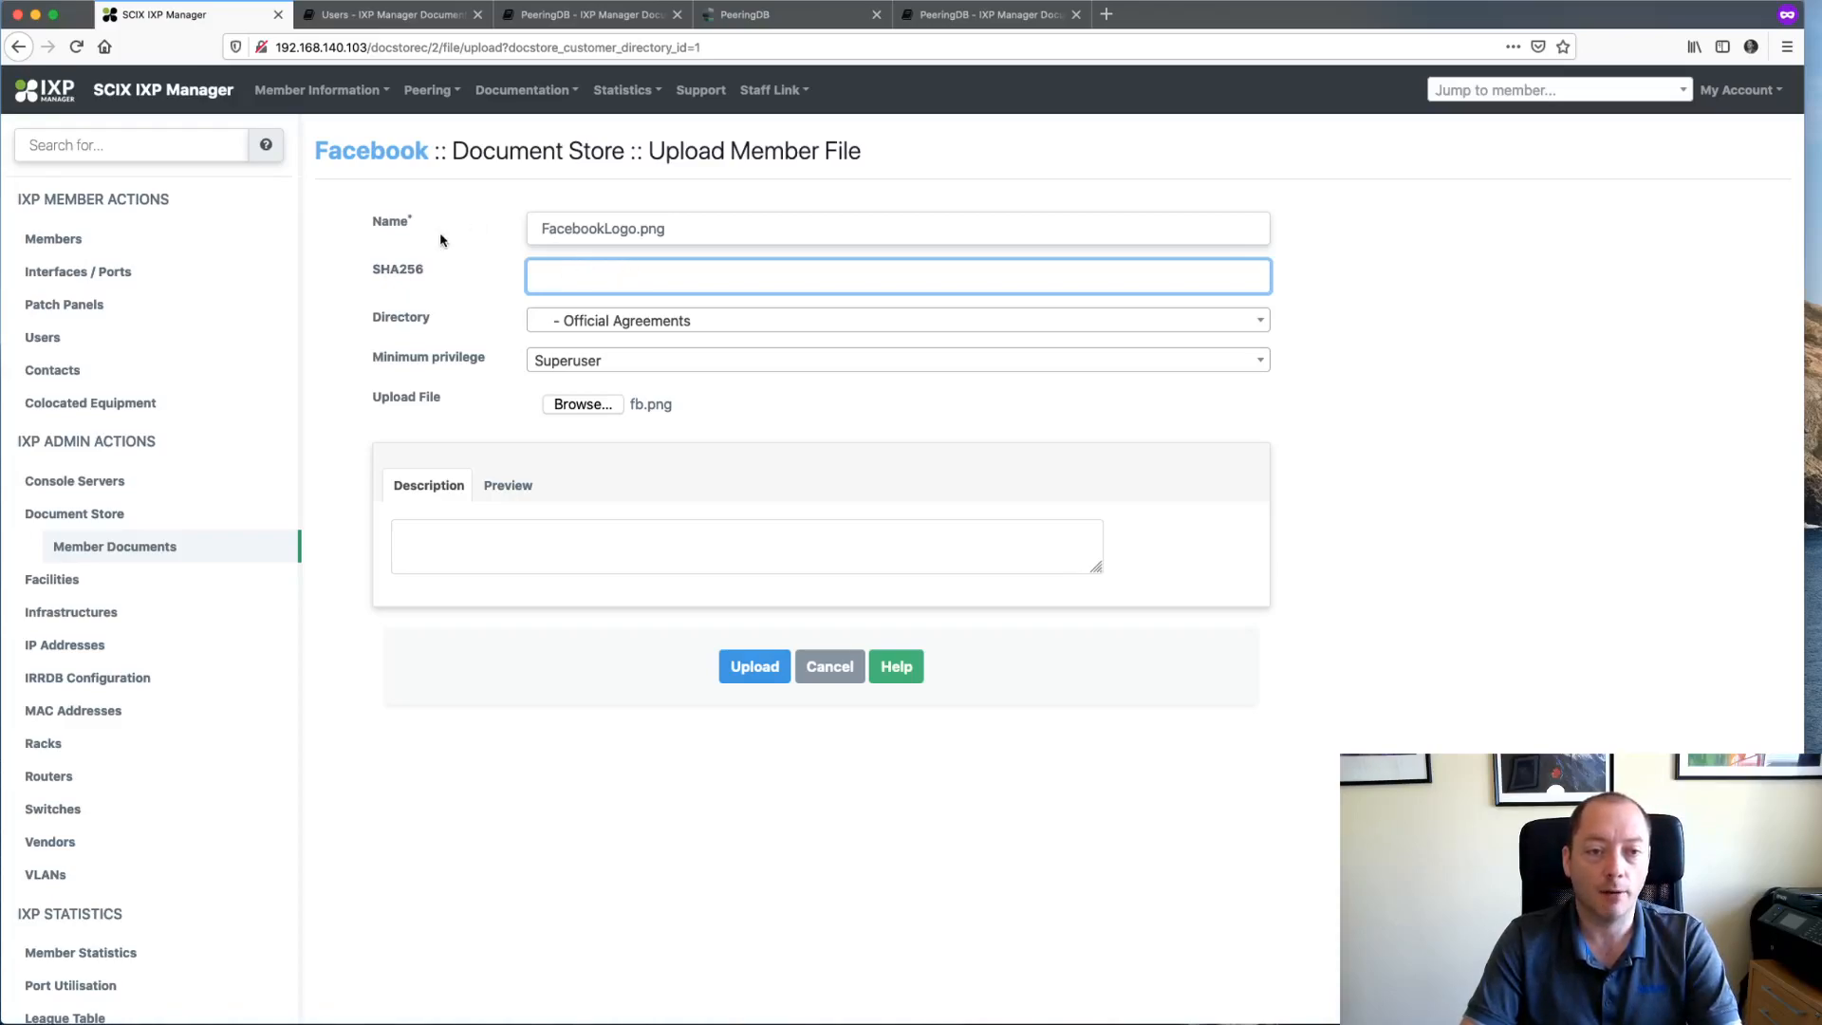
- Set the file's minimum privilege to Customer User
left_click(599, 368)
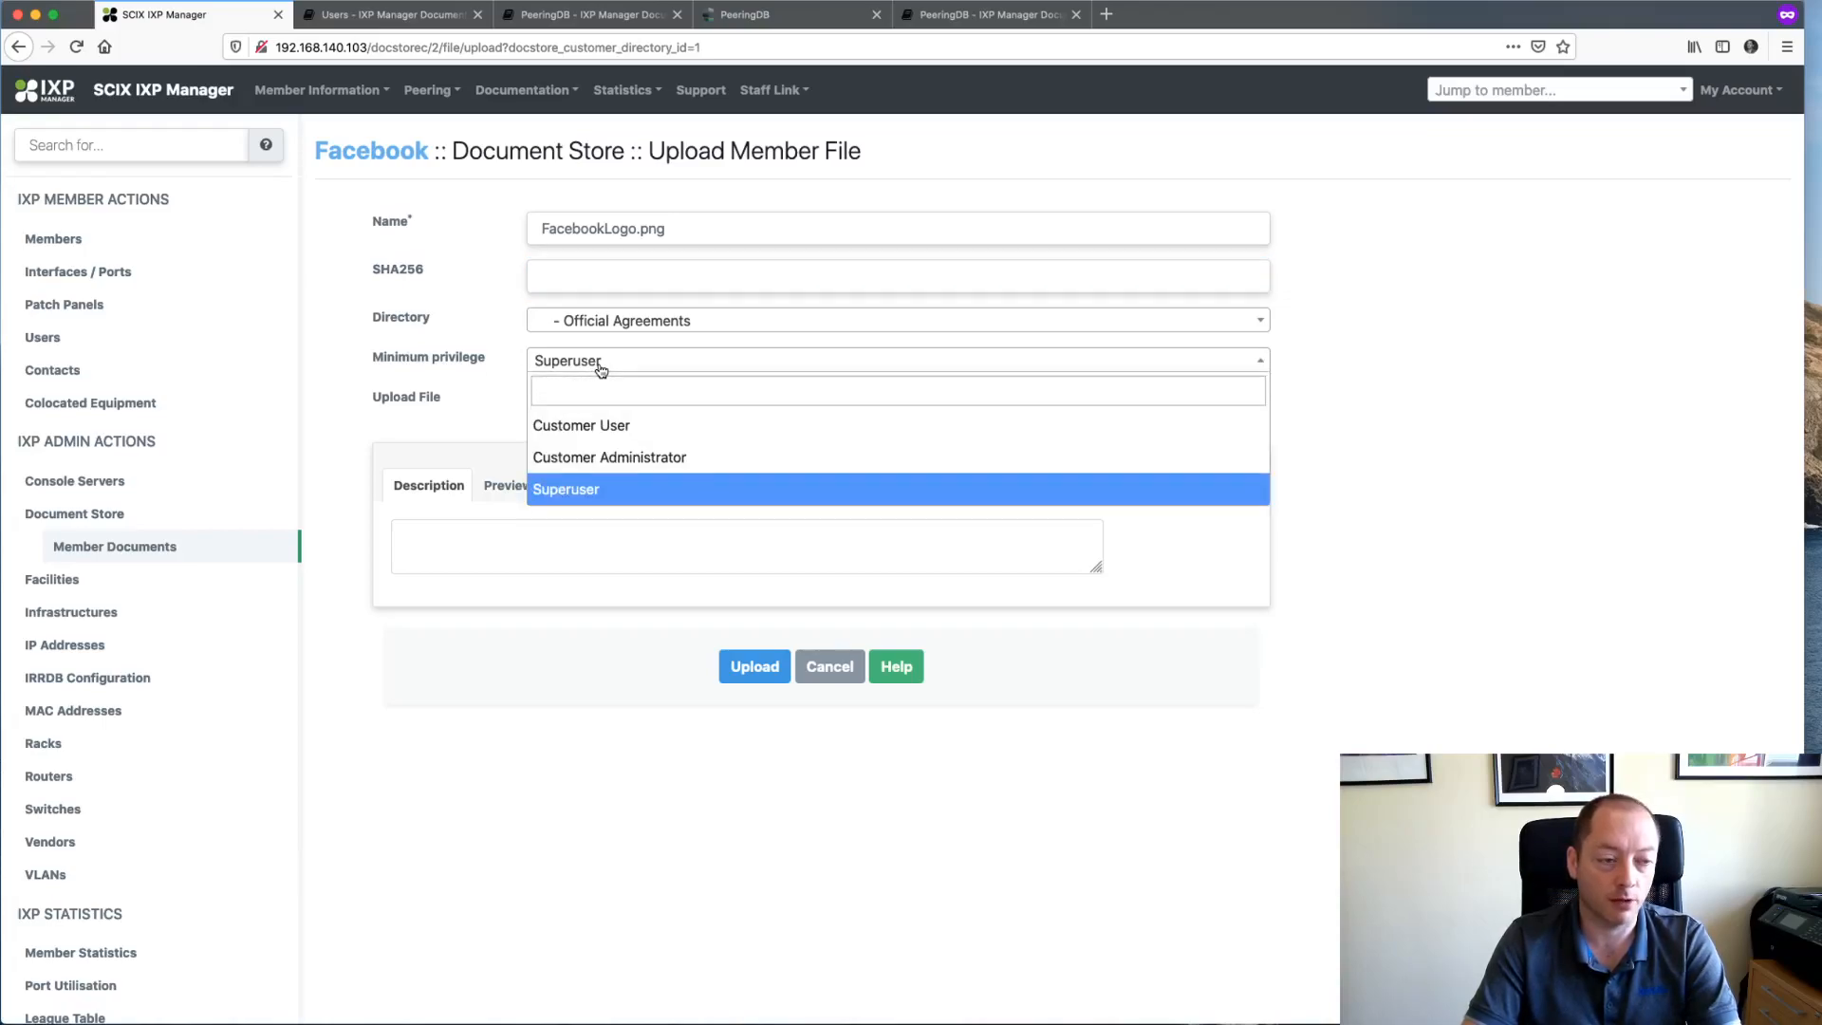
left_click(596, 496)
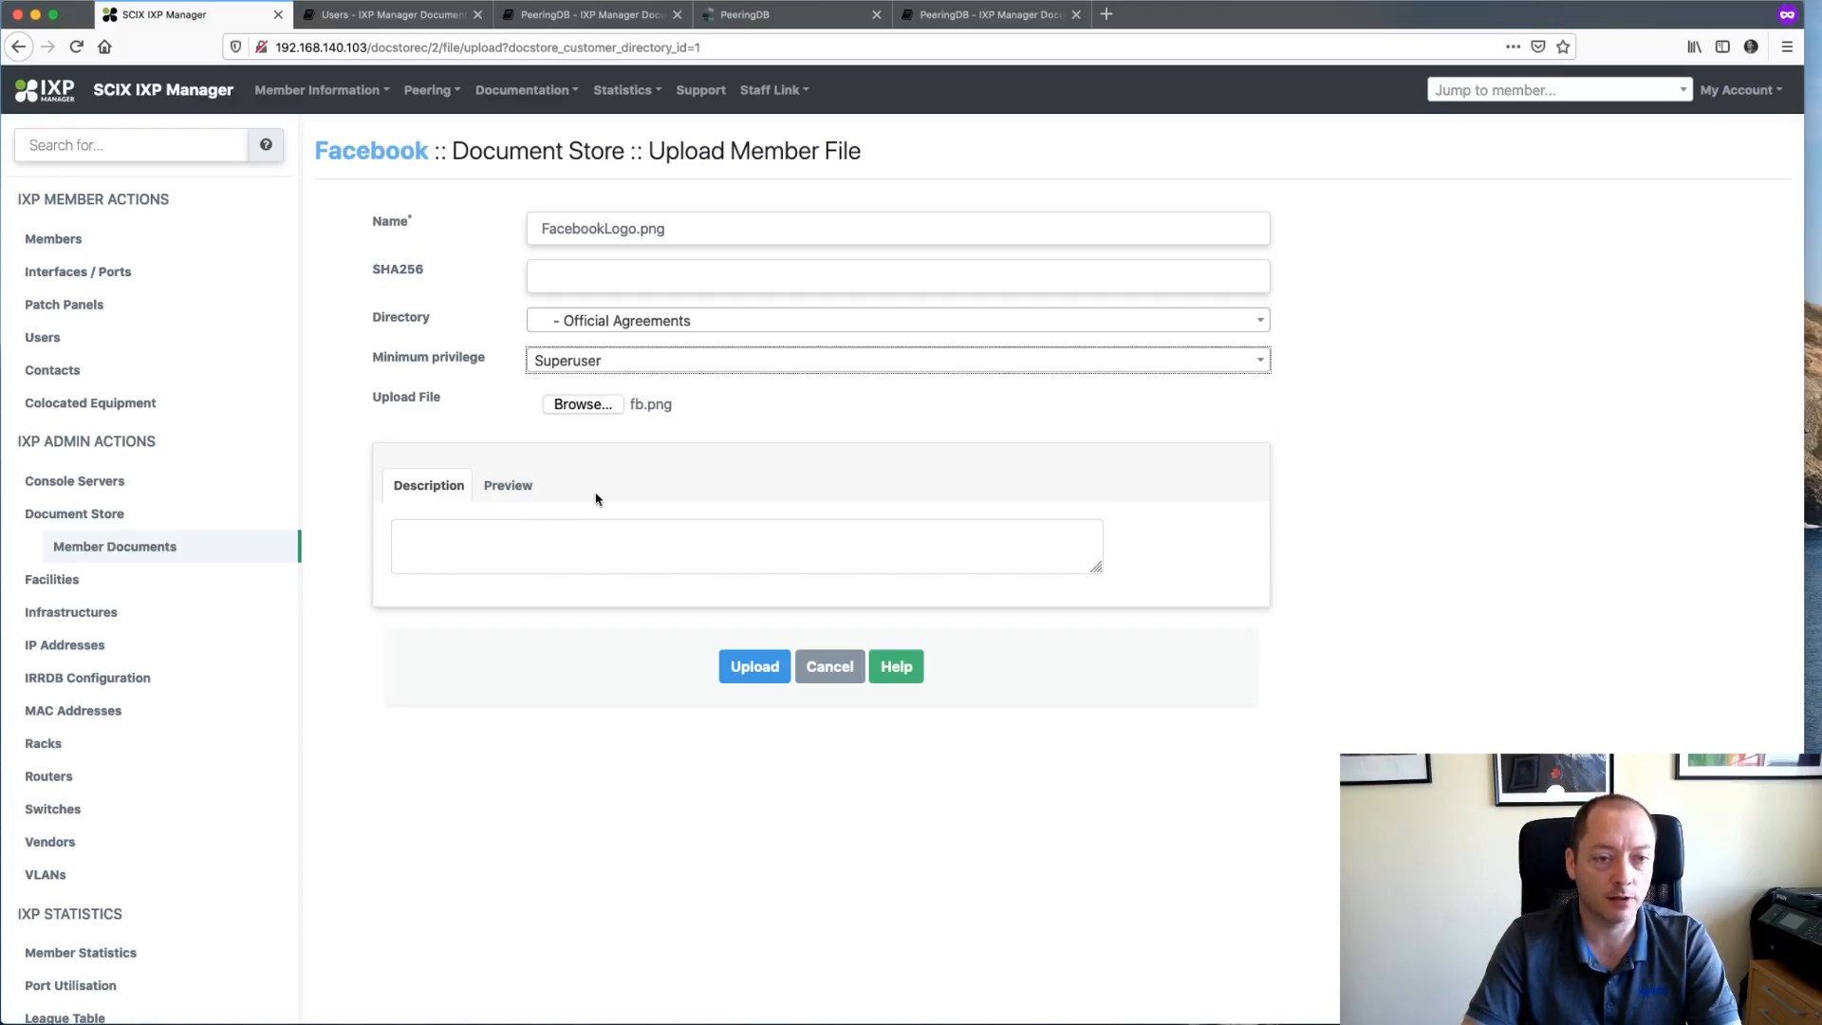
left_click(645, 357)
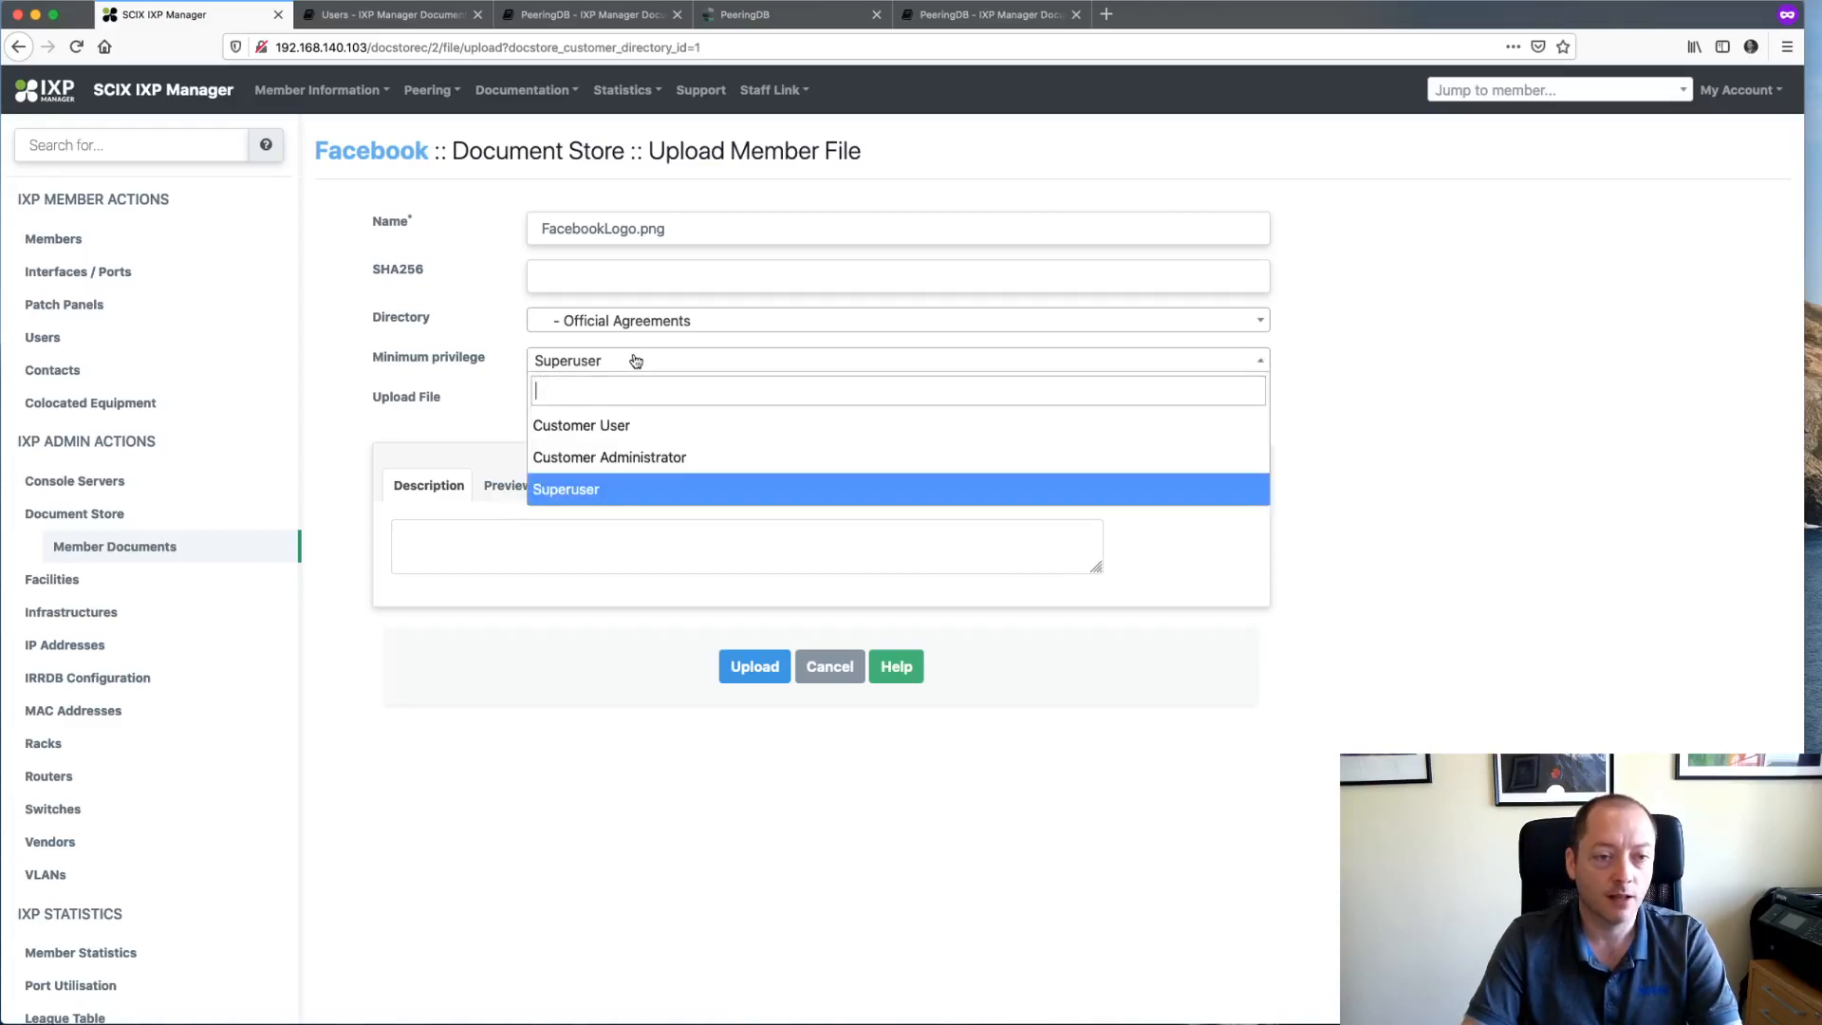
left_click(609, 461)
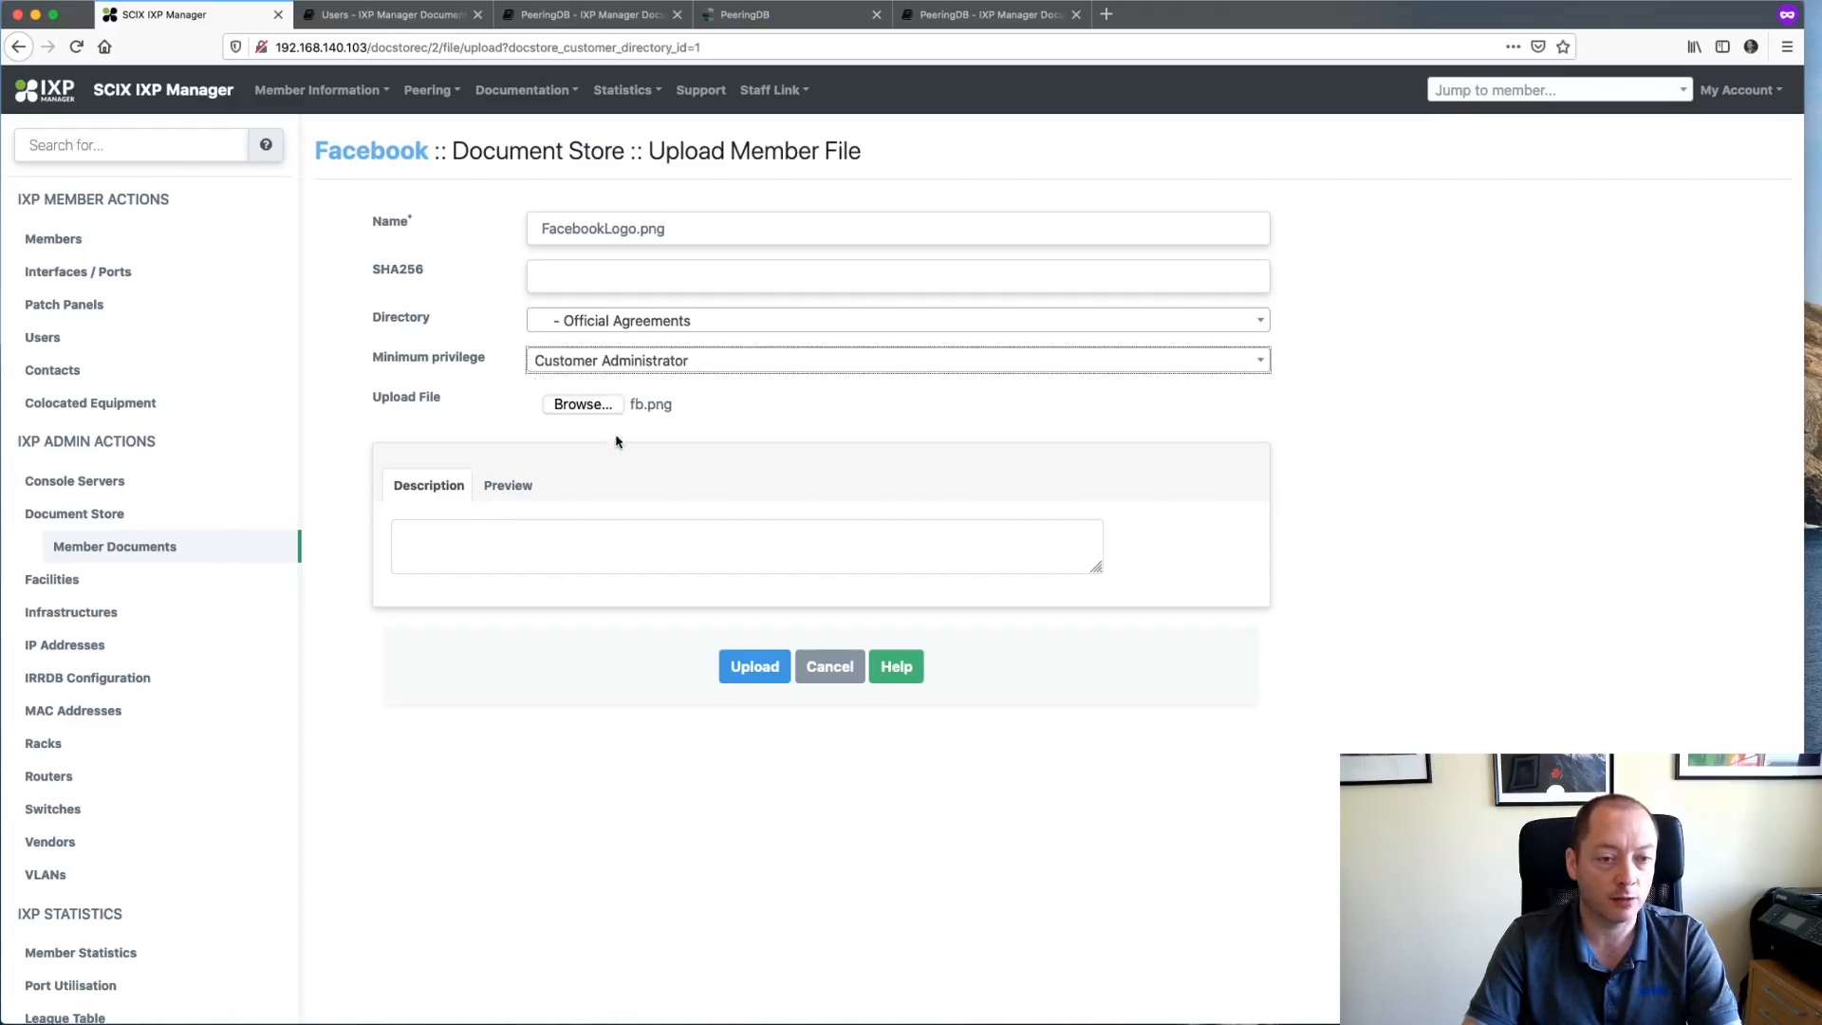
left_click(697, 368)
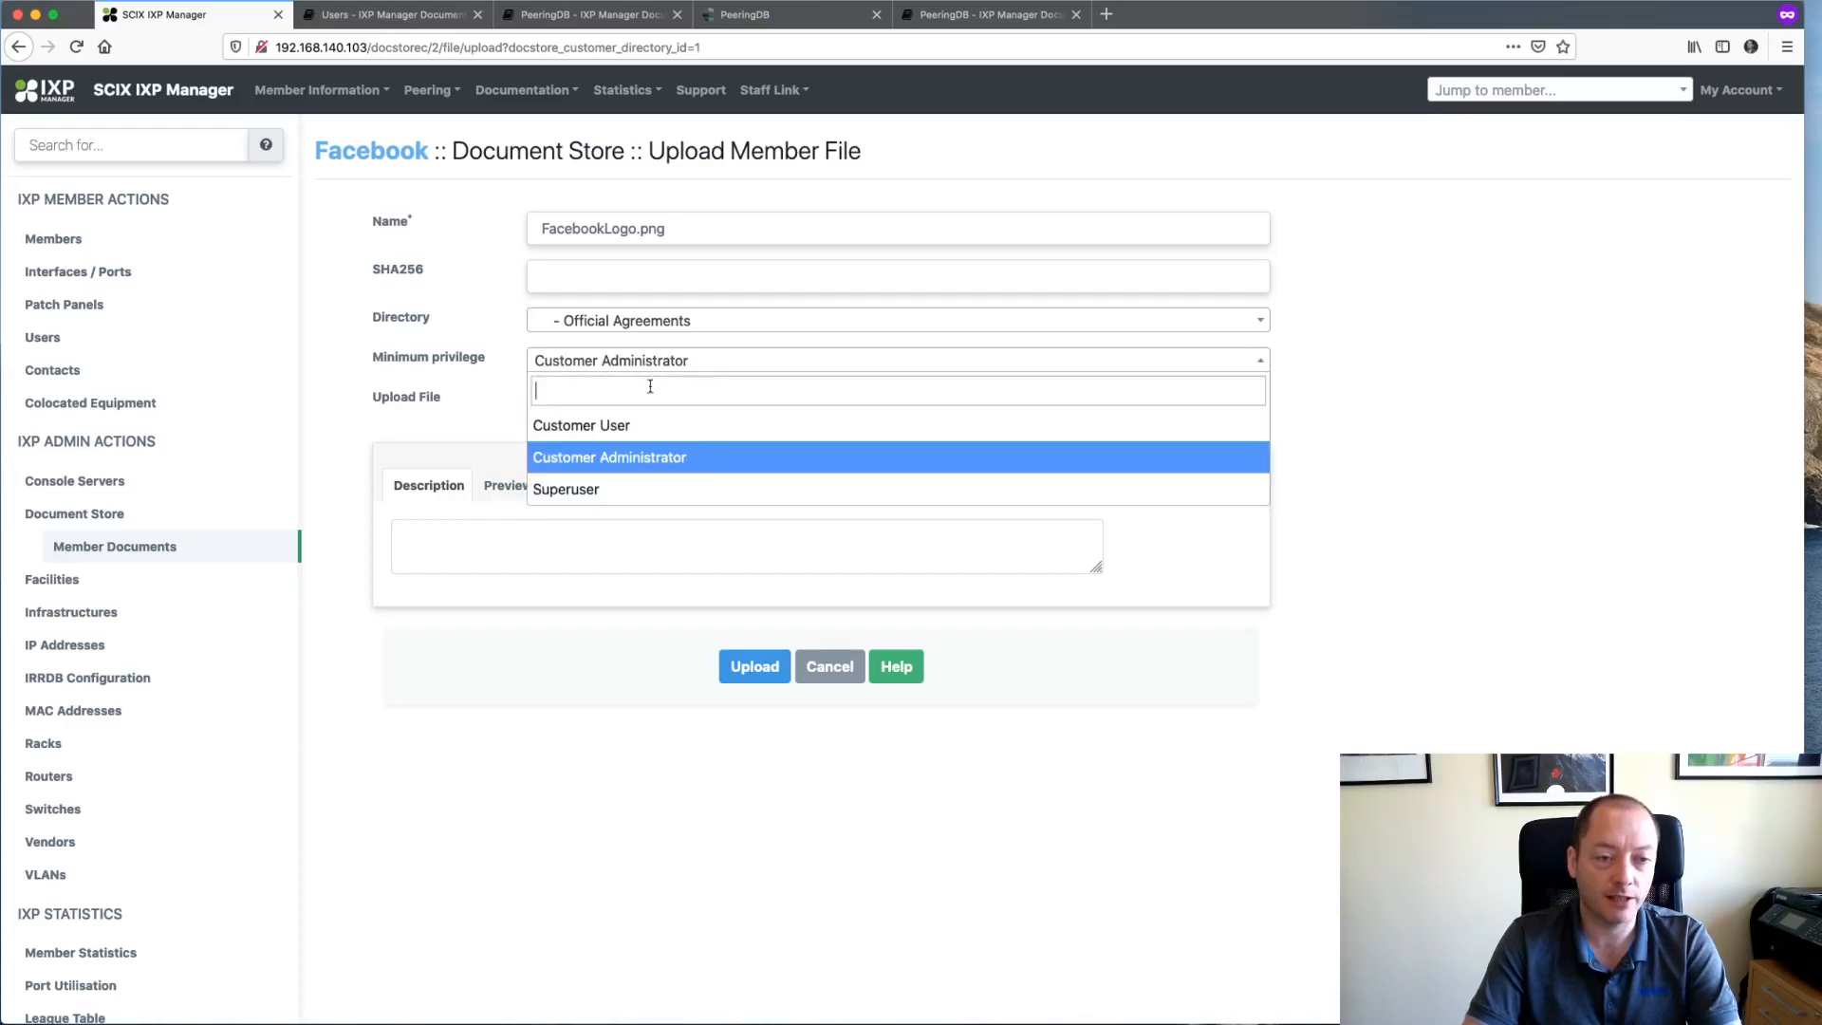
left_click(617, 420)
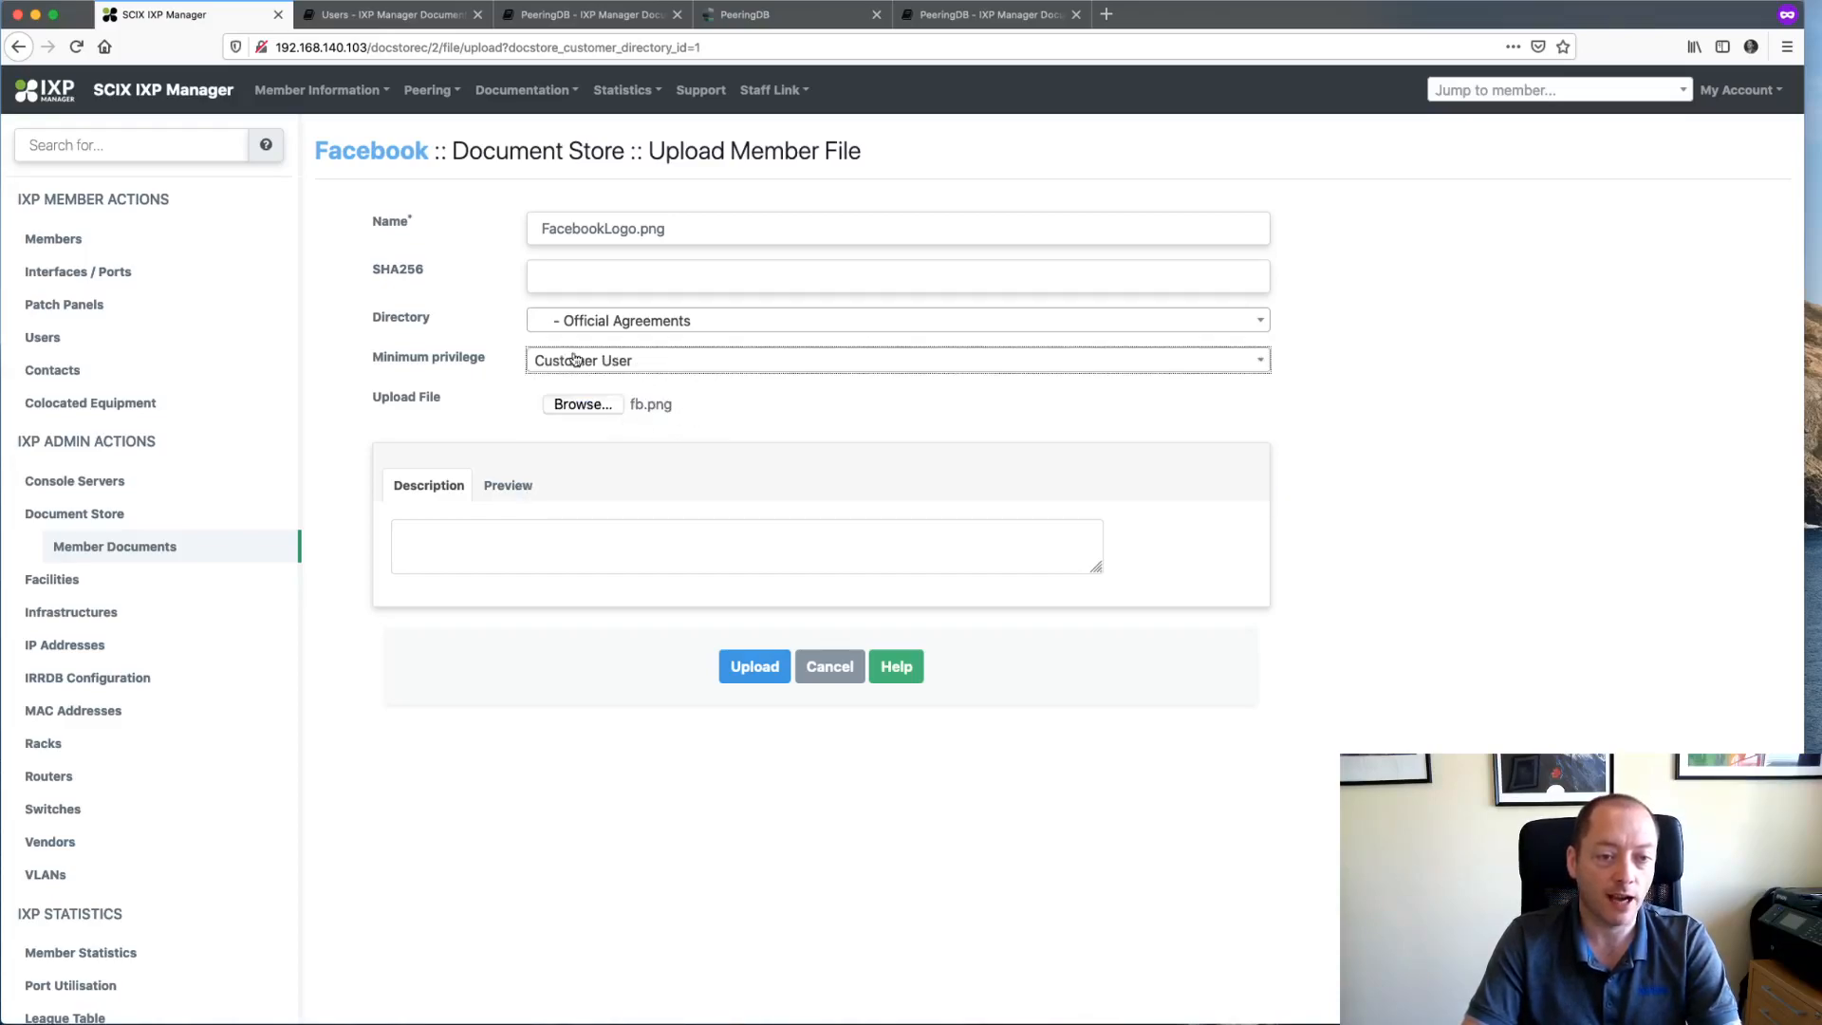
left_click(642, 365)
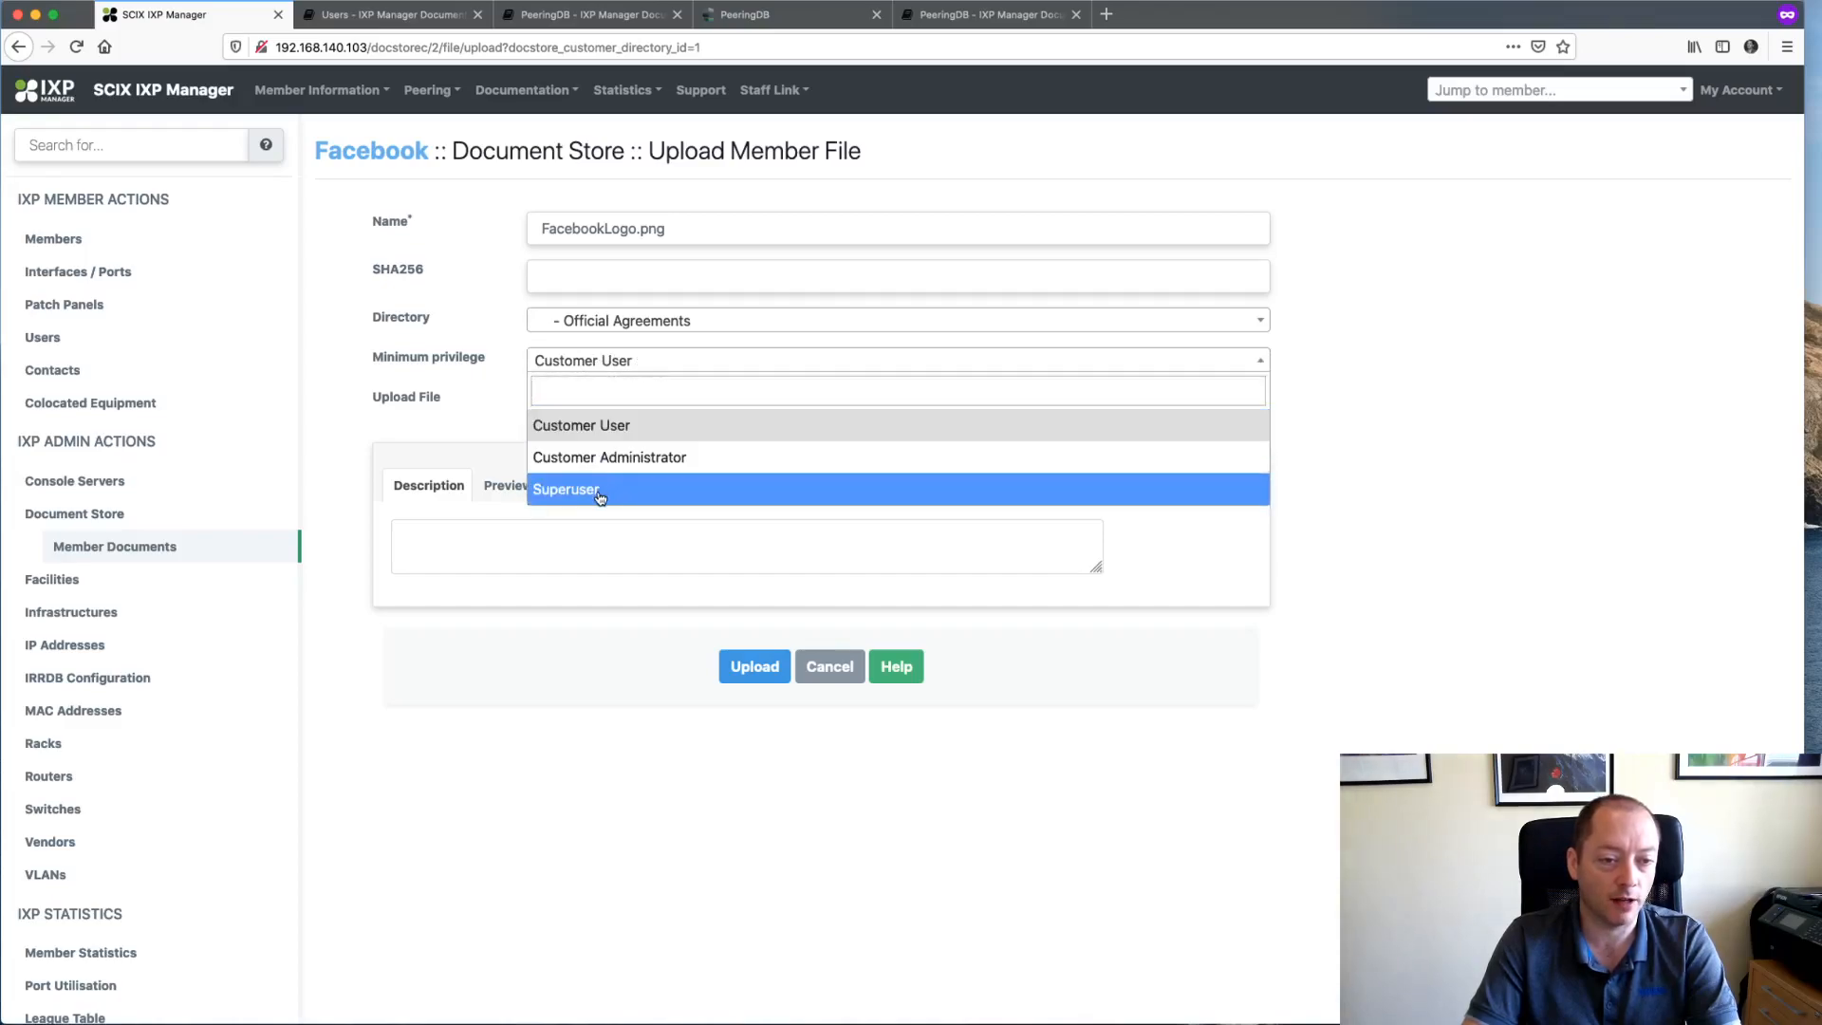
left_click(617, 429)
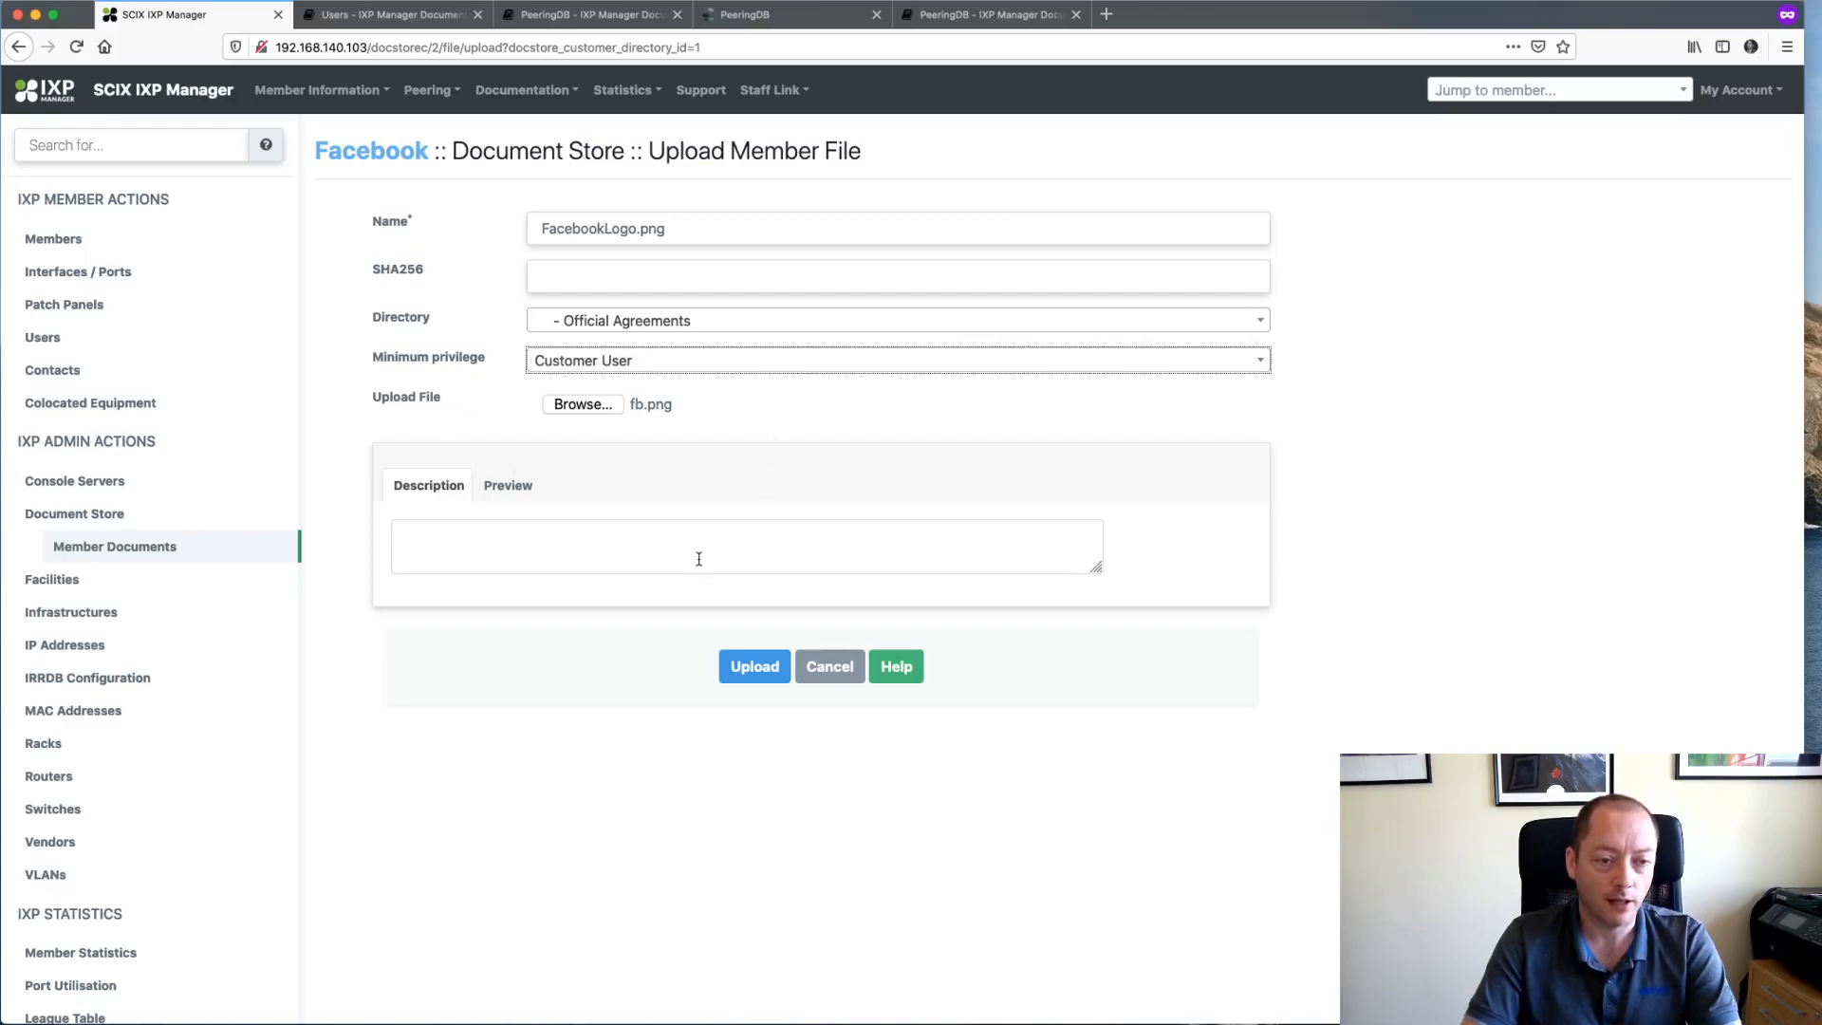
- Upload FacebookLogo.png, then inspect its metadata, including stored path and creator, and close it
left_click(754, 666)
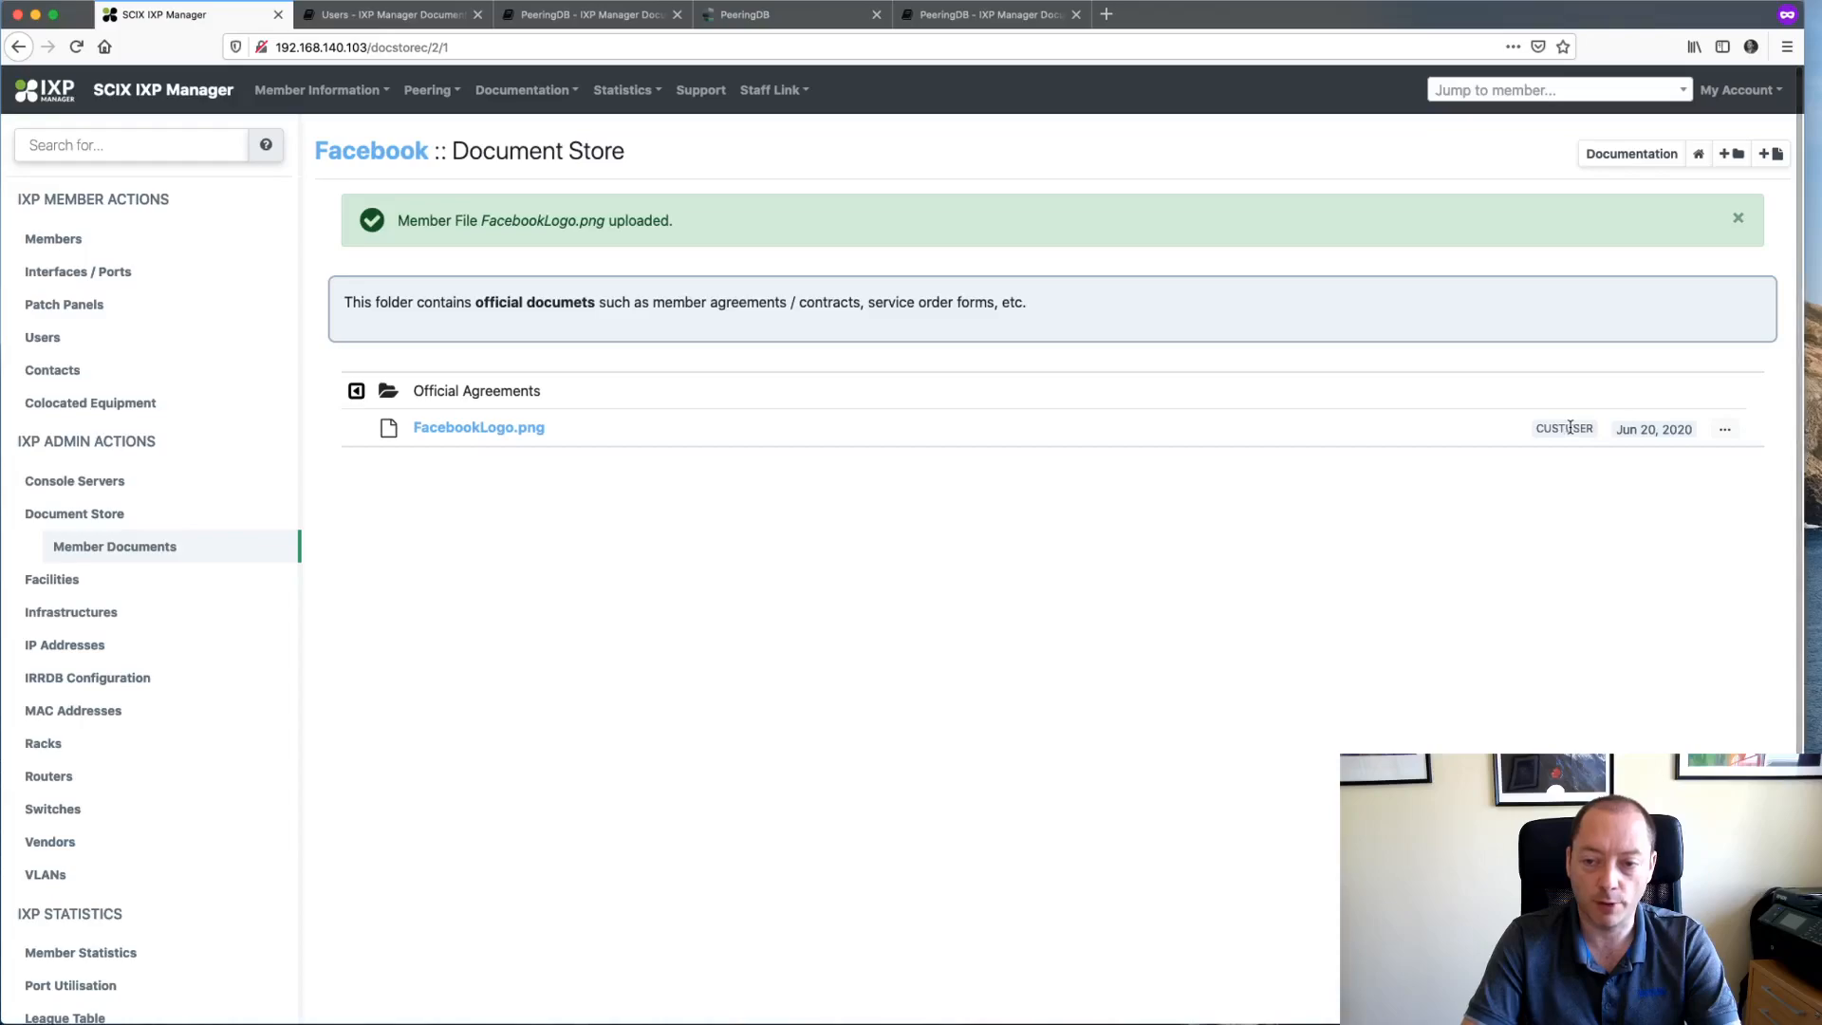
left_click(1725, 432)
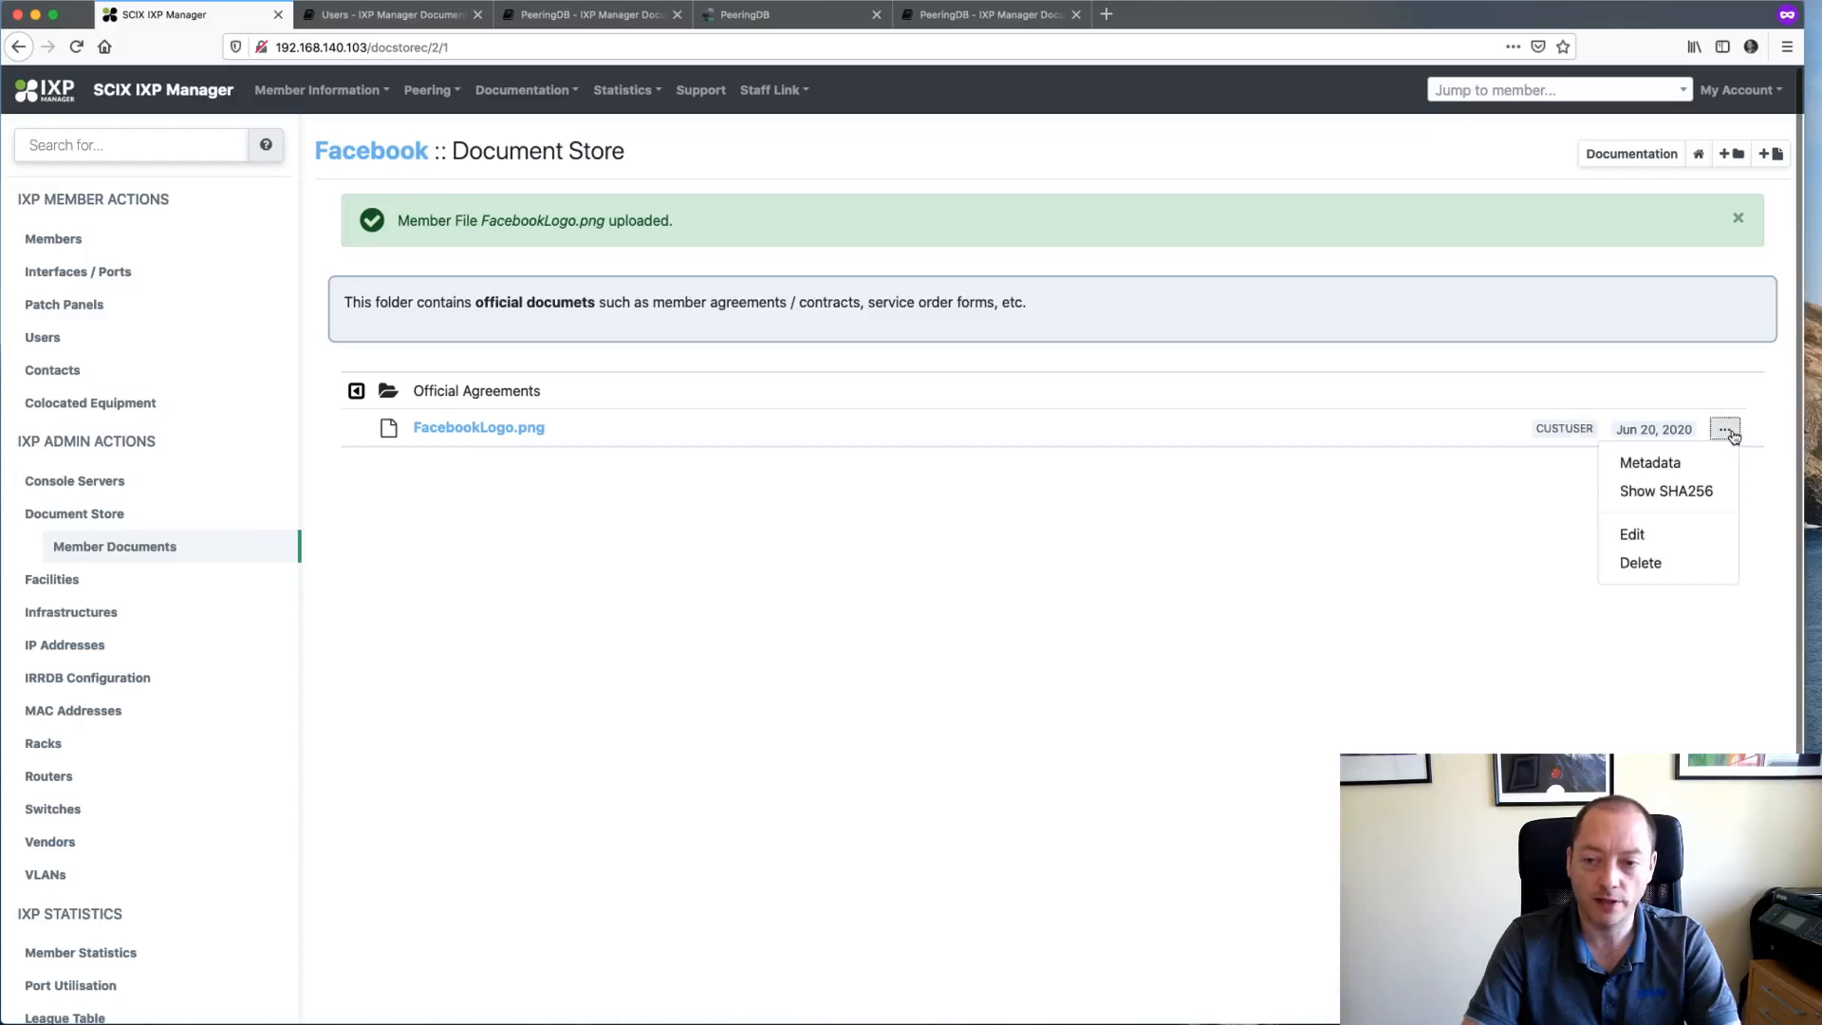
left_click(1664, 461)
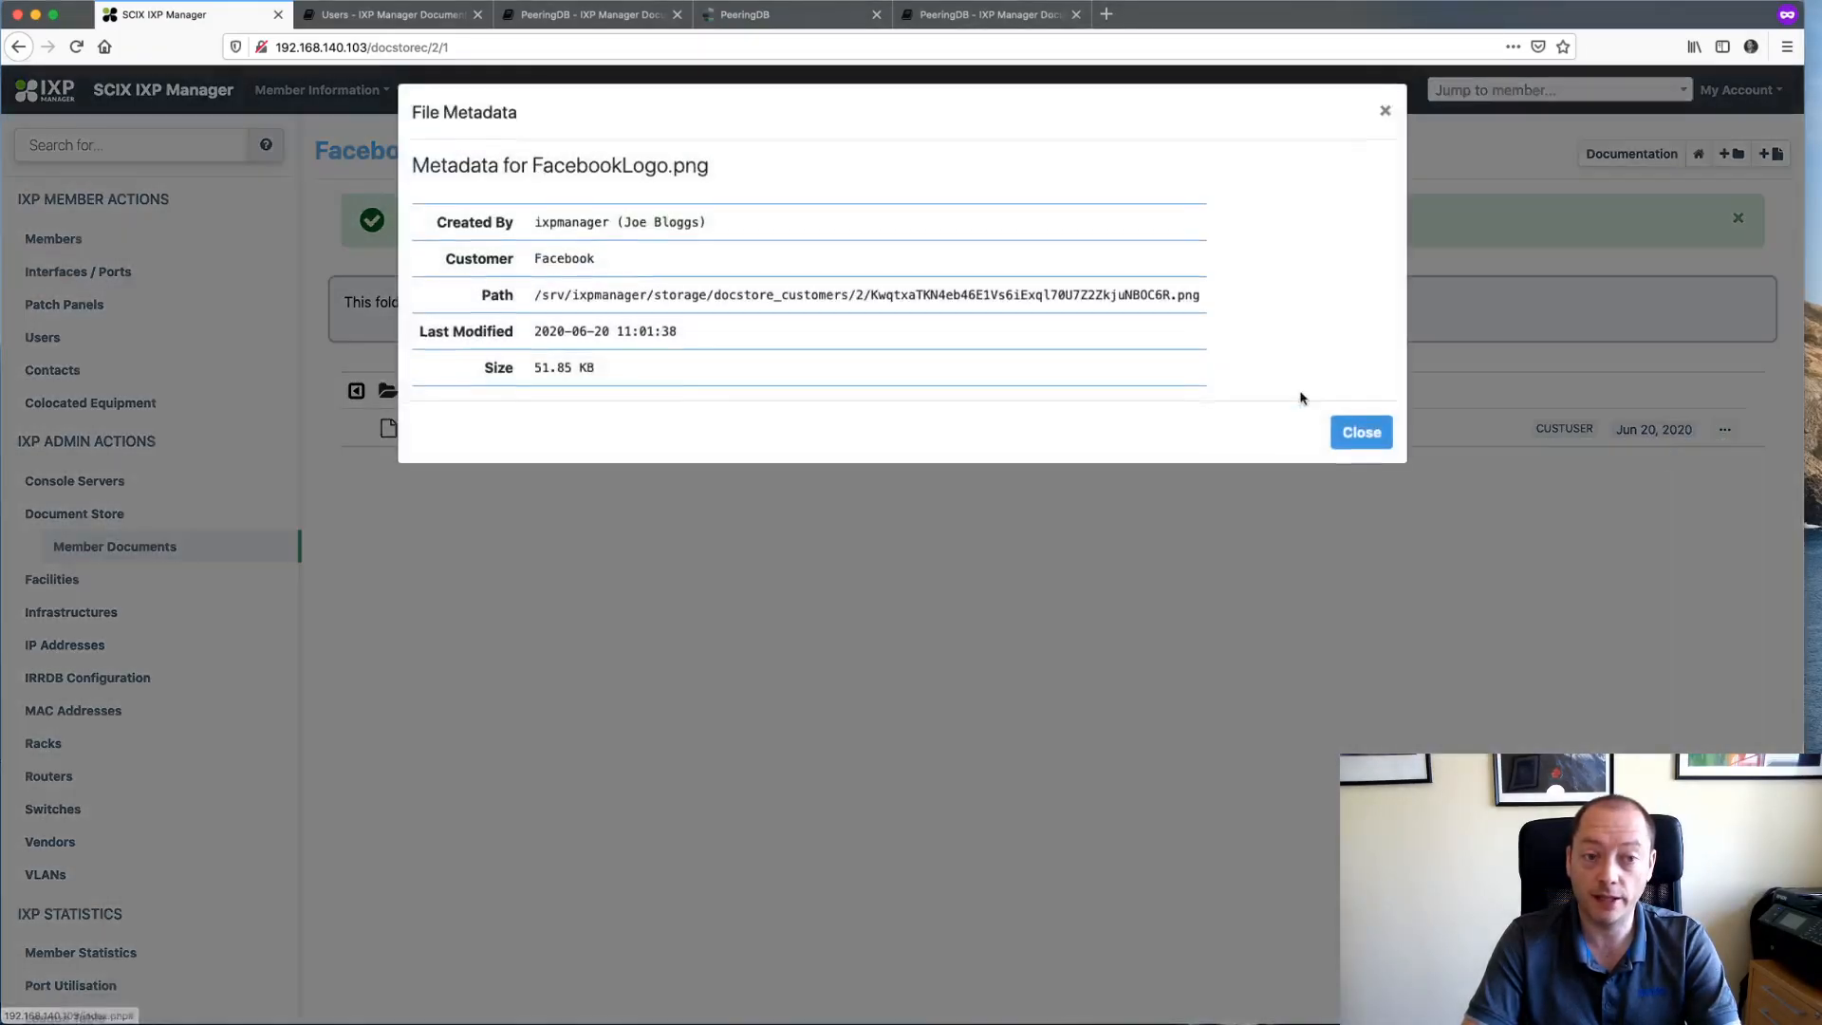
left_click_drag(626, 302, 1057, 299)
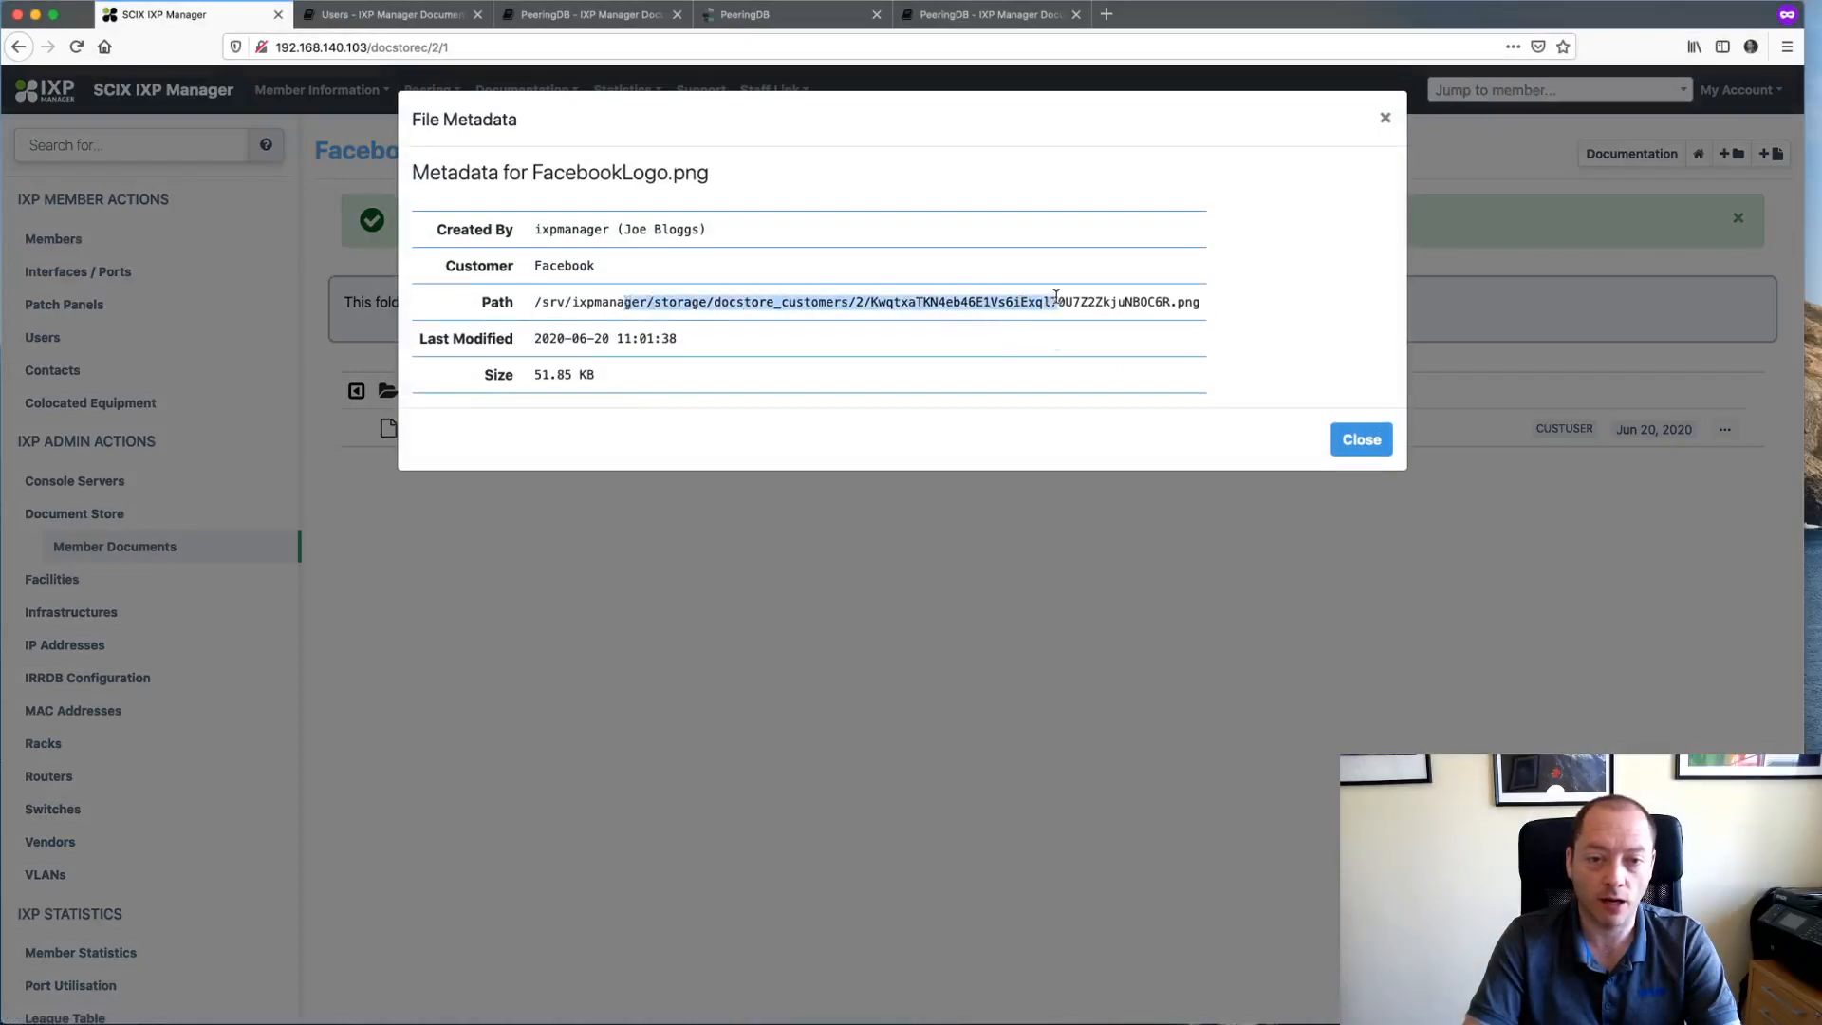
triple_click(1057, 300)
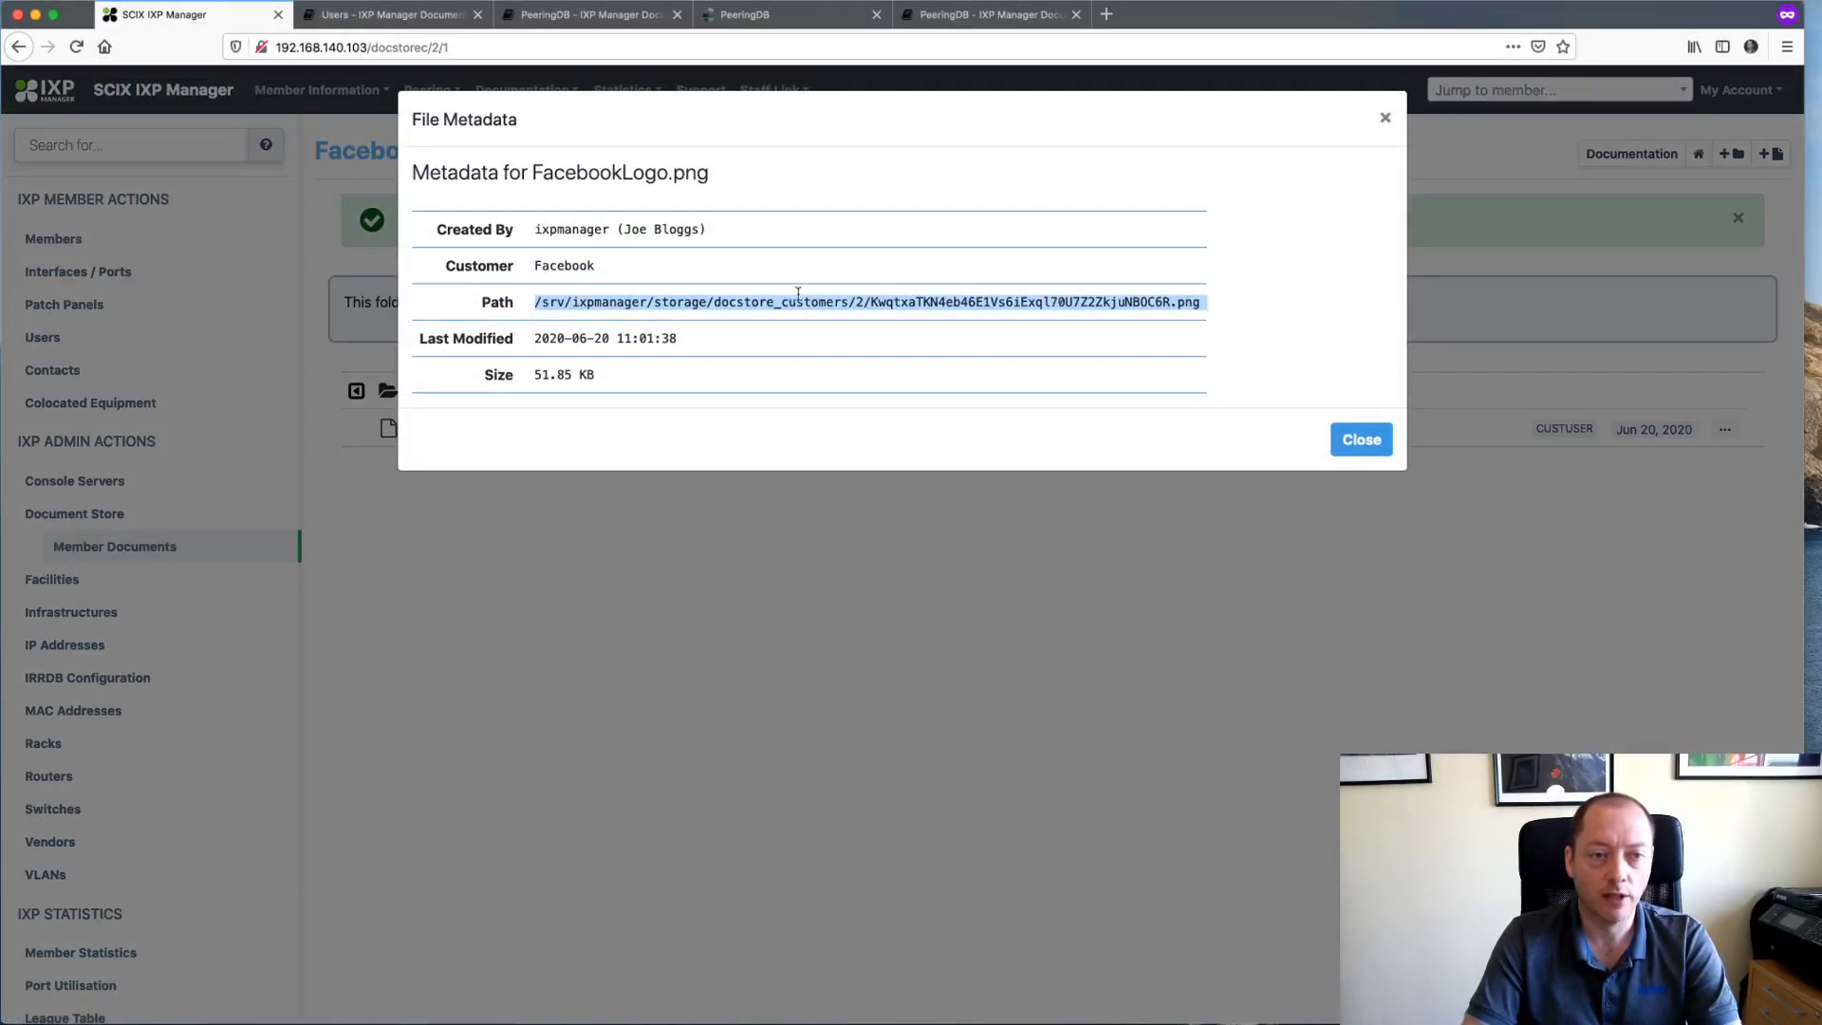
double_click(541, 228)
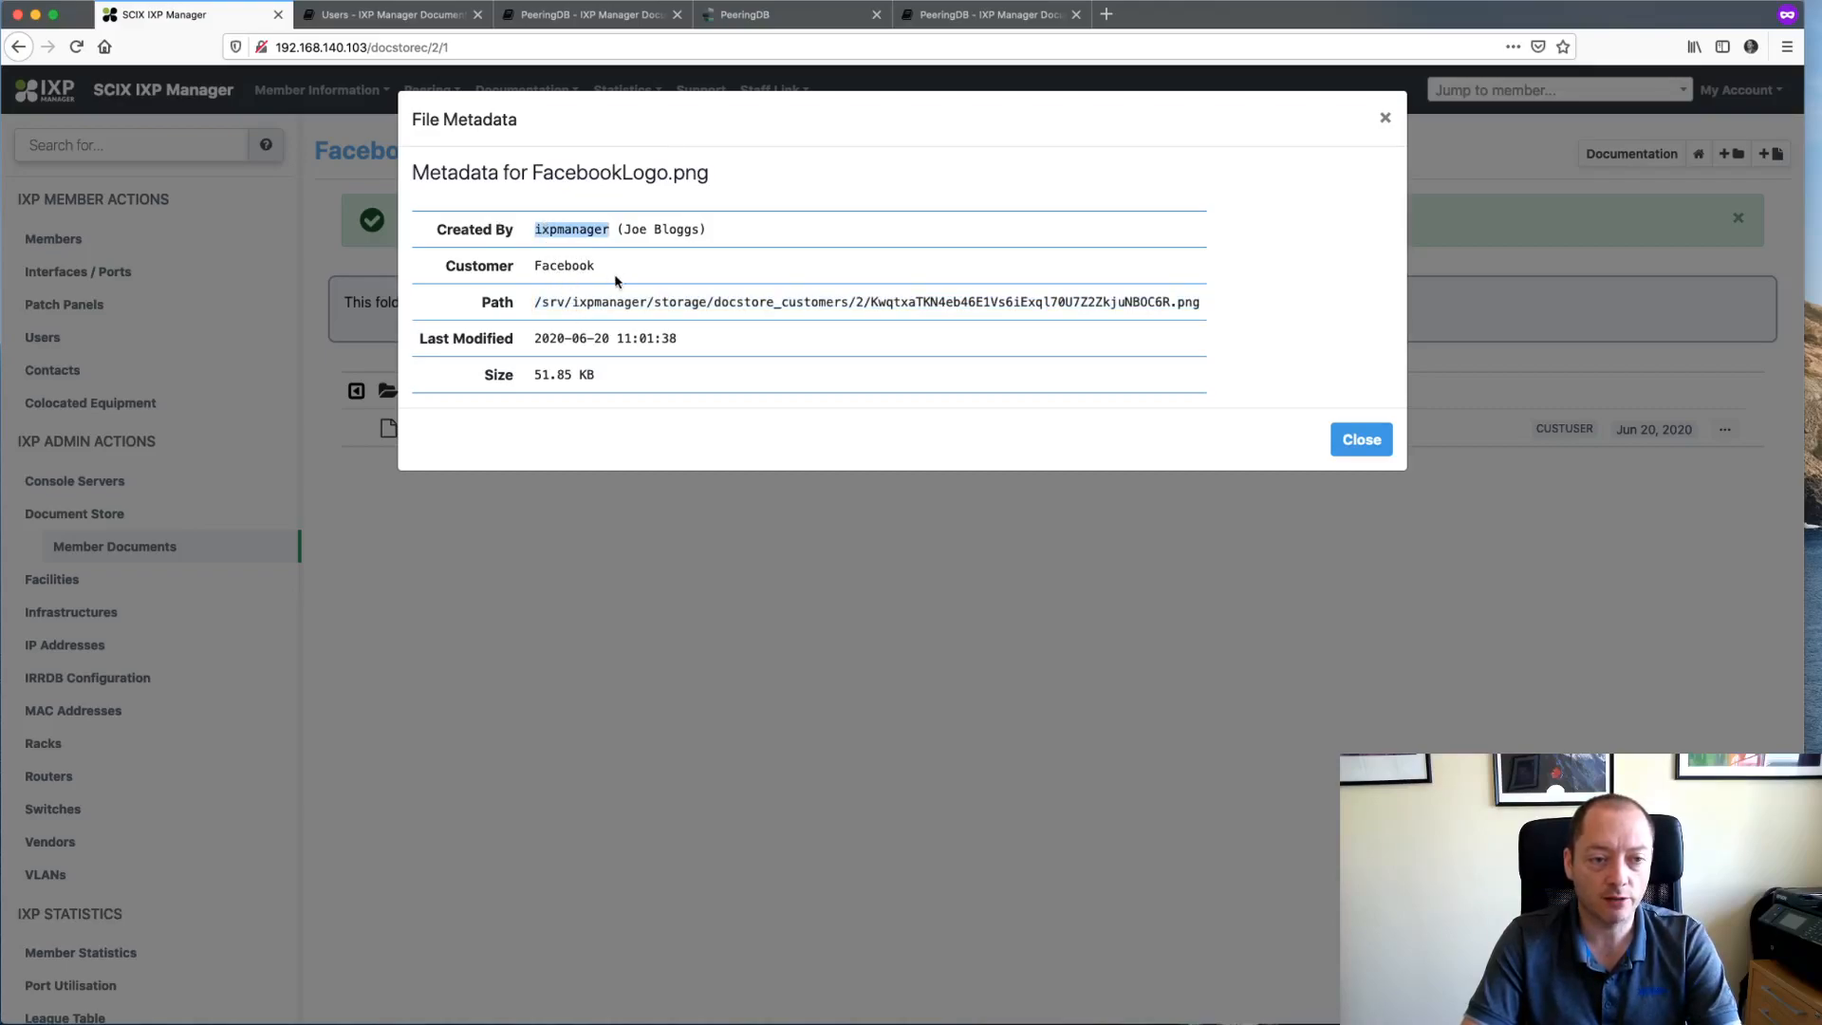
left_click(1361, 438)
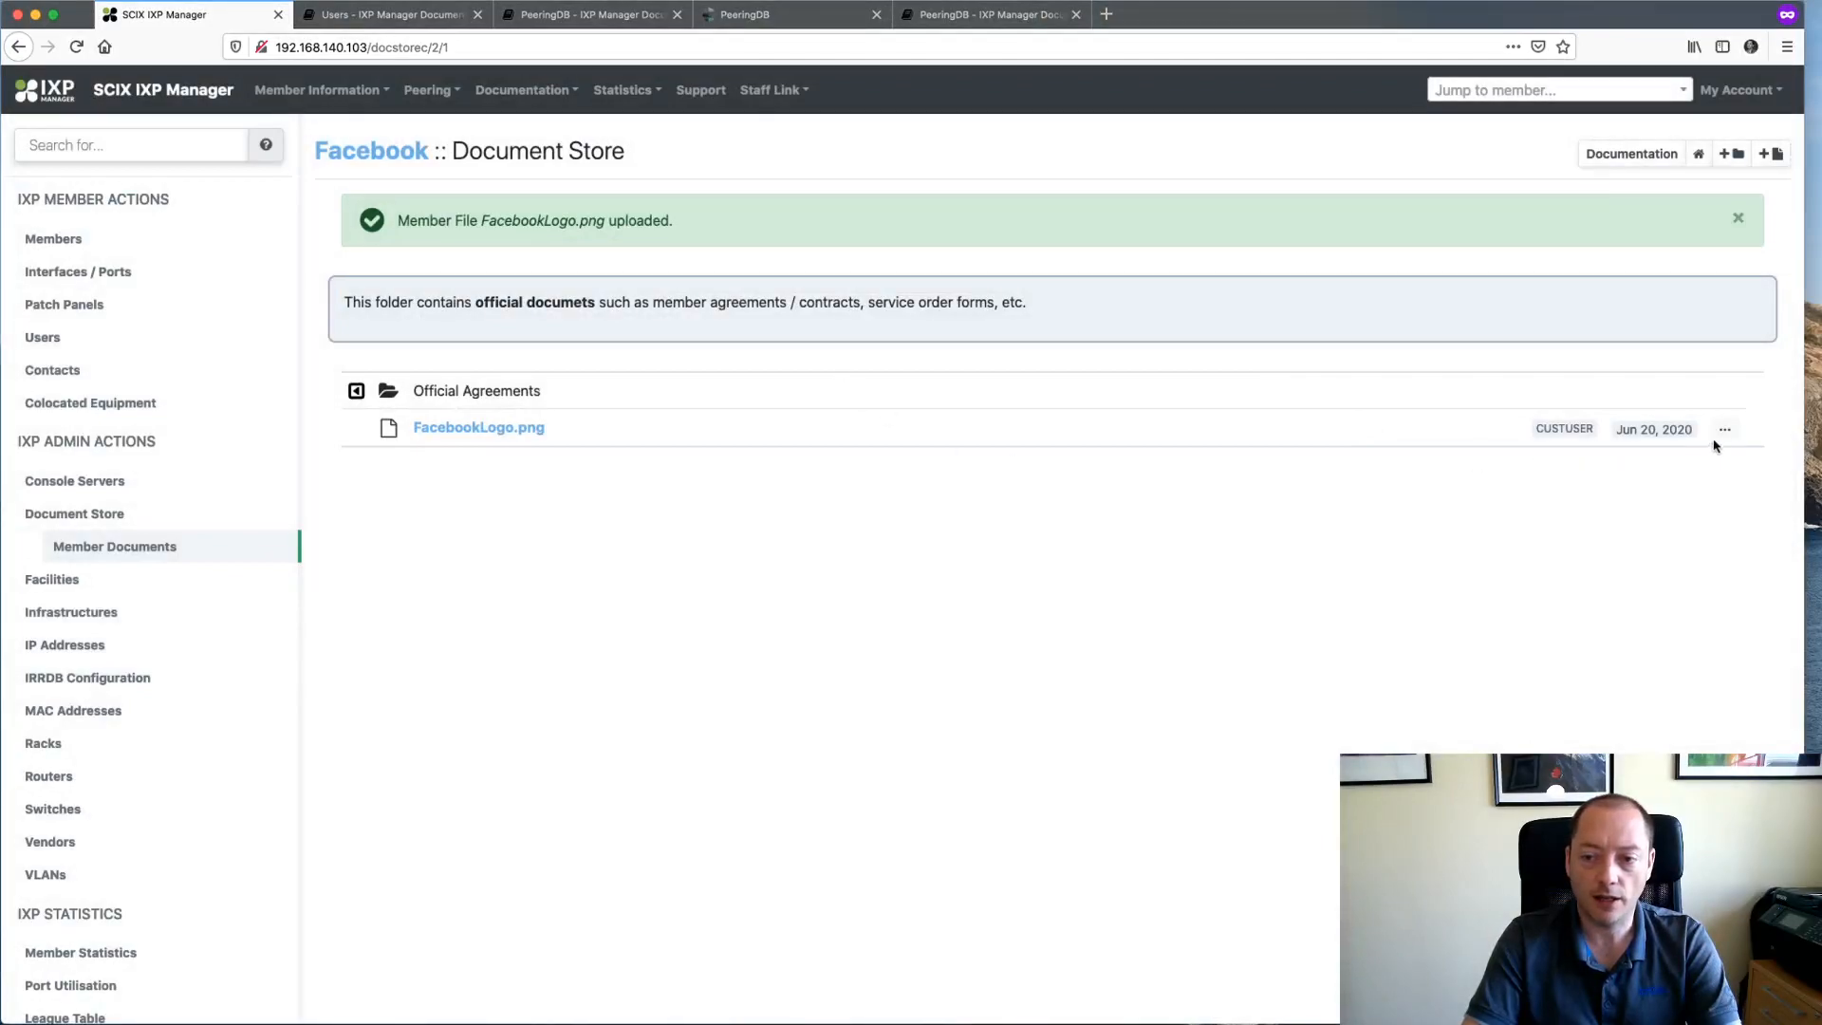
- Log in as Facebook's member user from its Users list
left_click(408, 163)
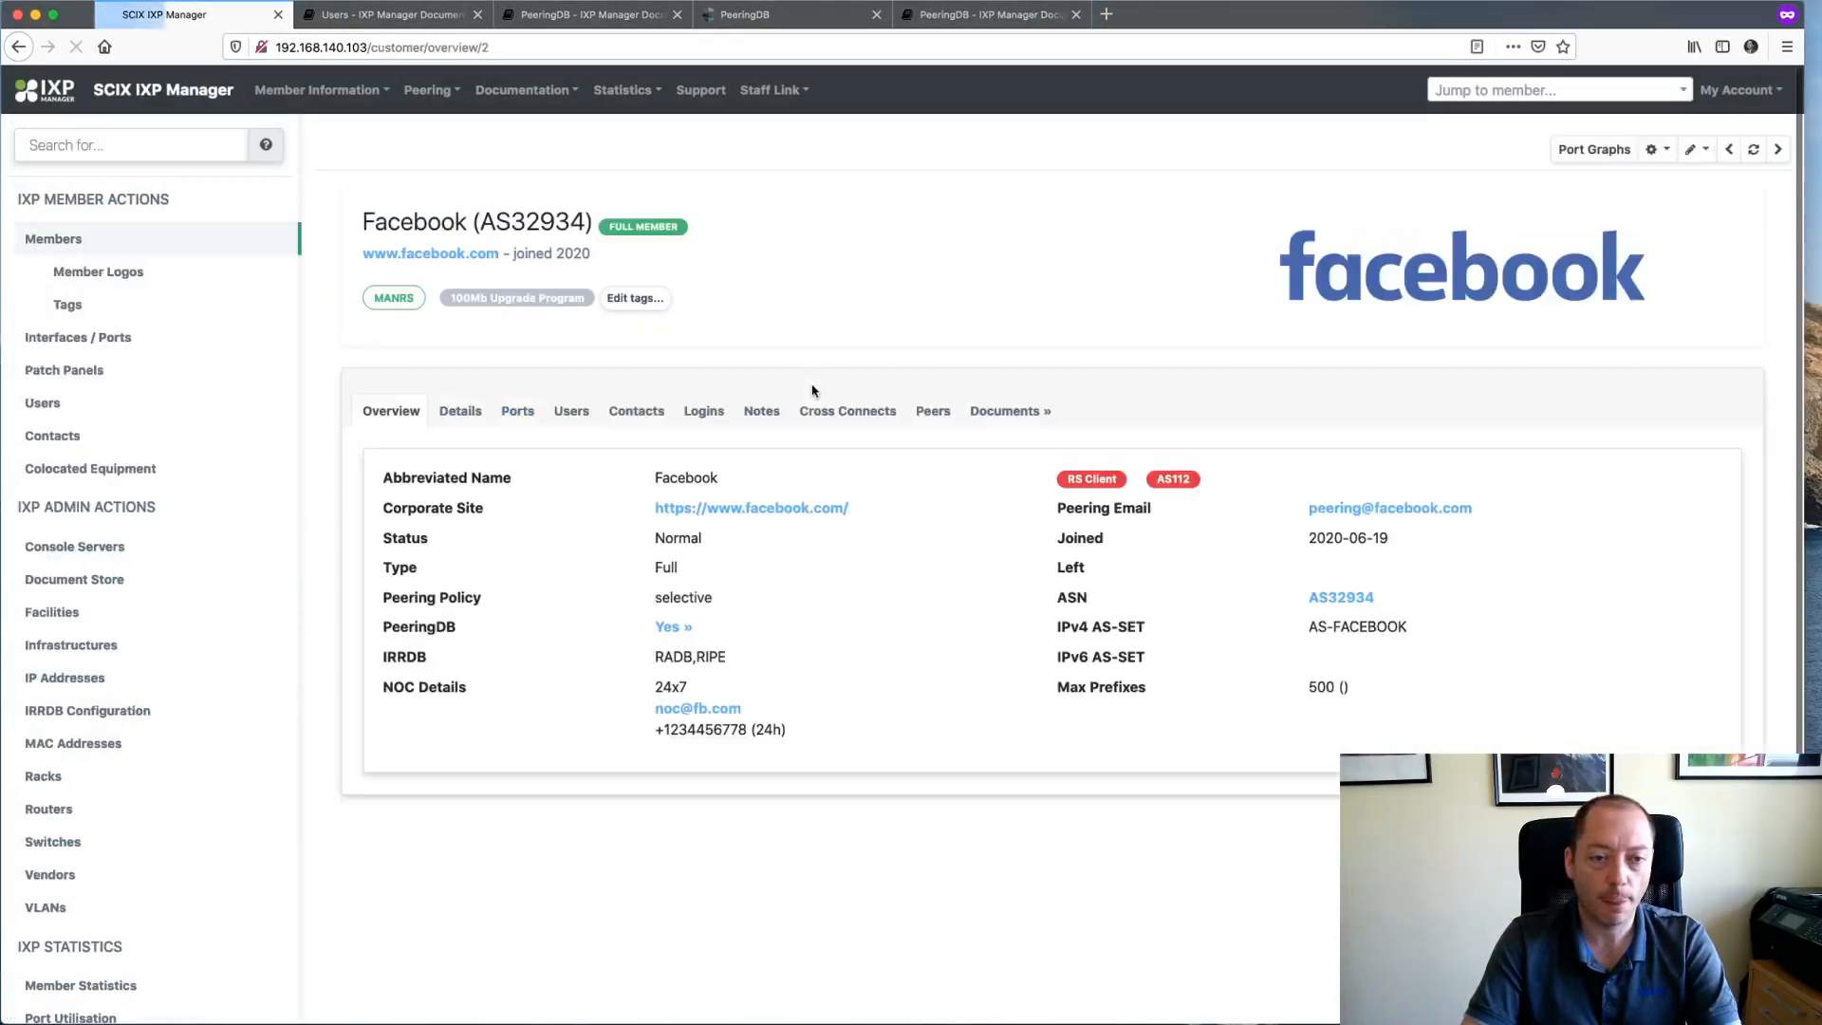
left_click(572, 414)
left_click(1630, 525)
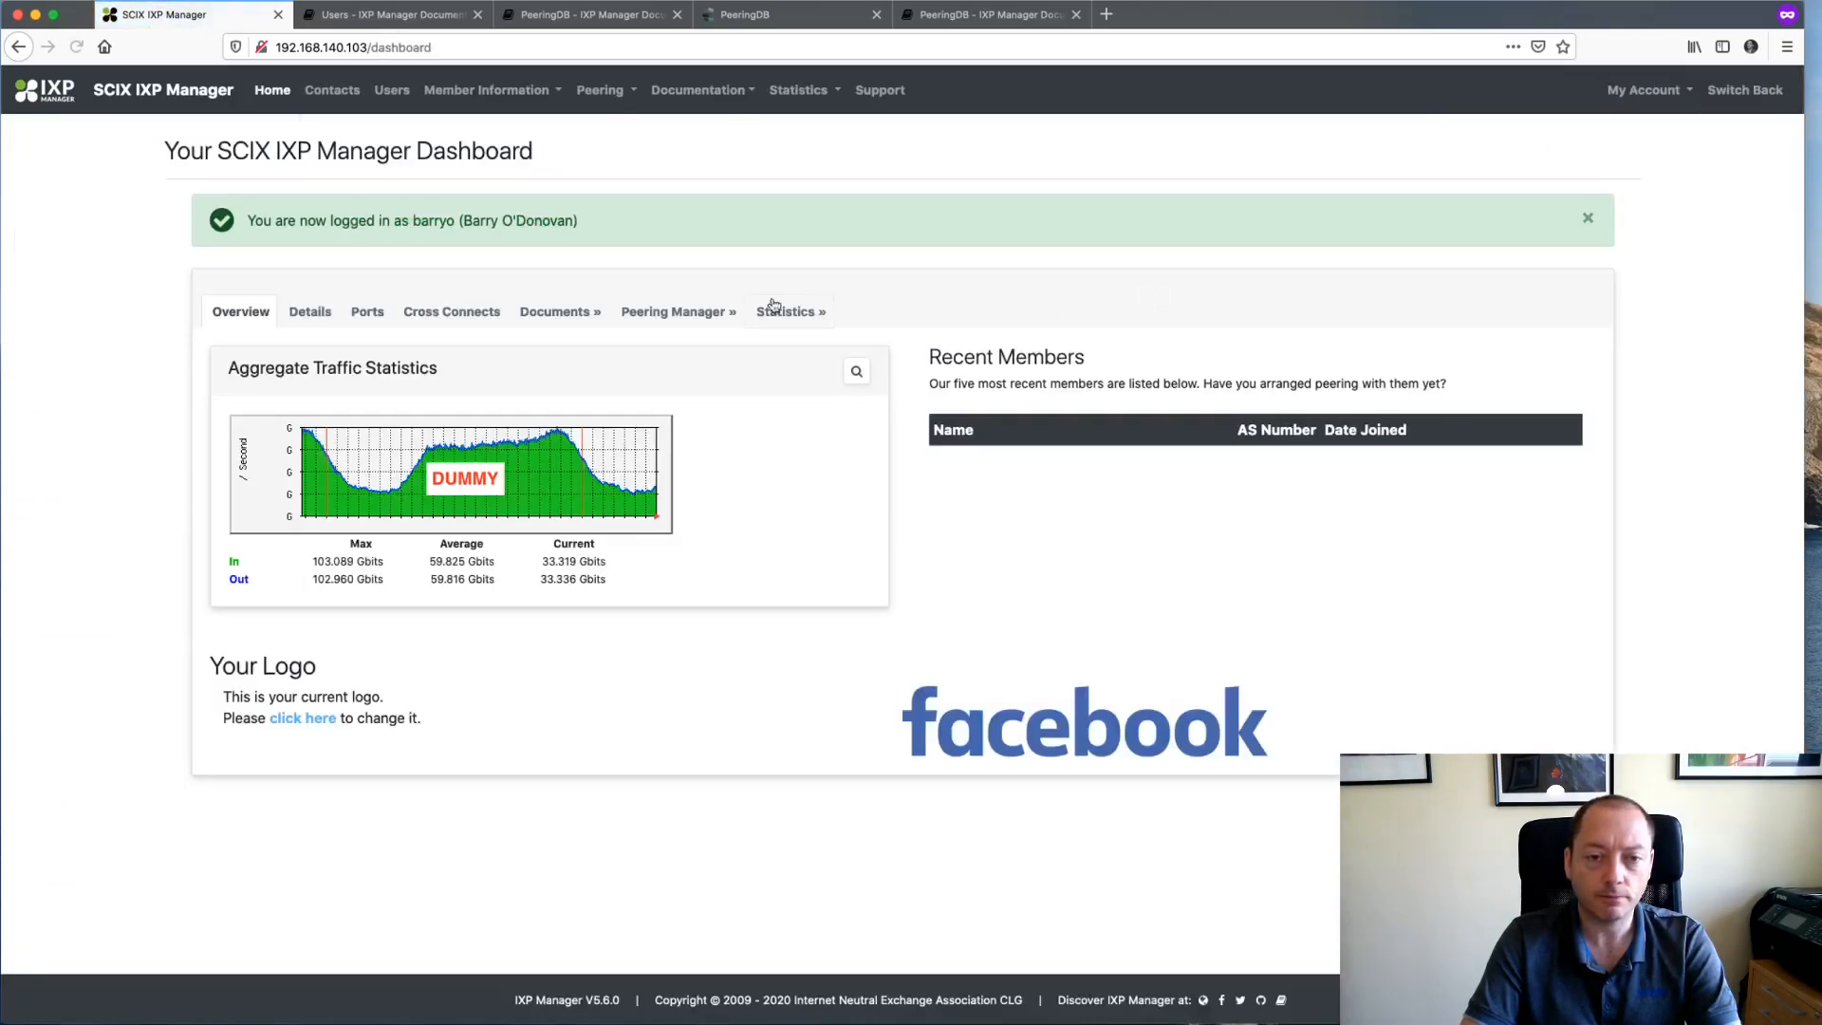
- As that user, view FacebookLogo.png in Official Agreements, then switch back to the administrator
left_click(557, 312)
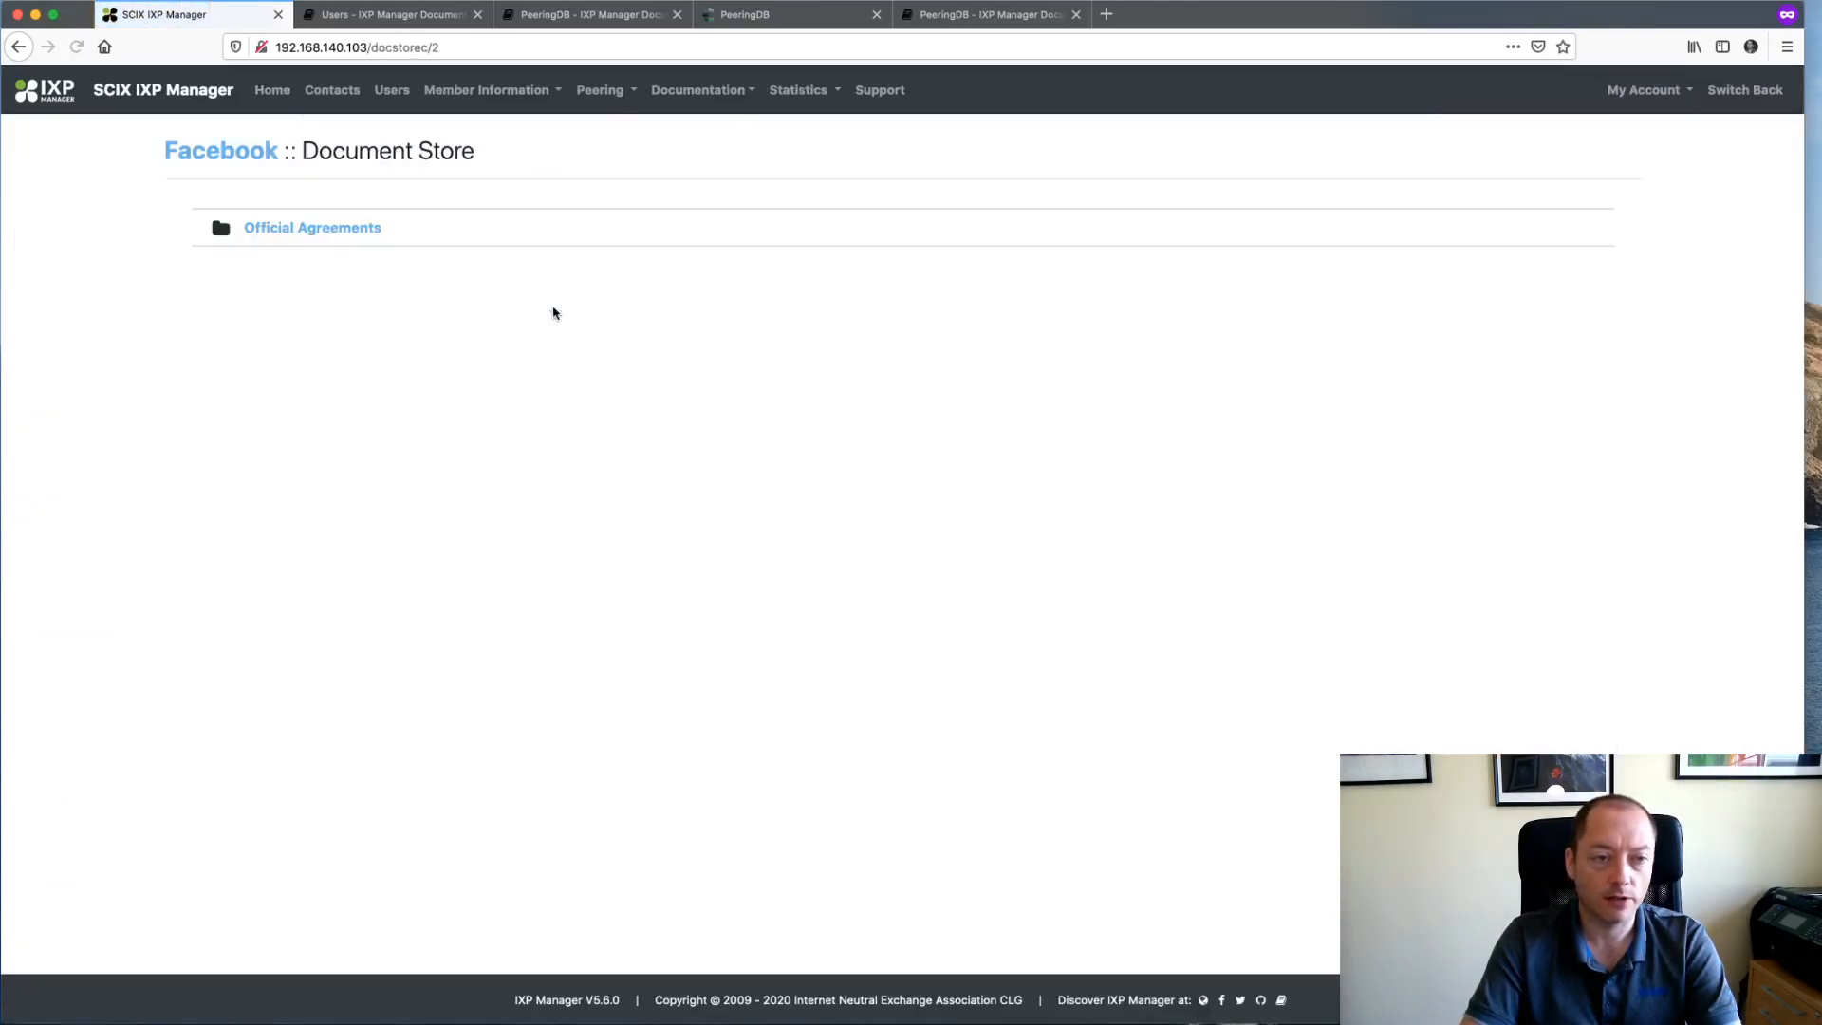
left_click(301, 229)
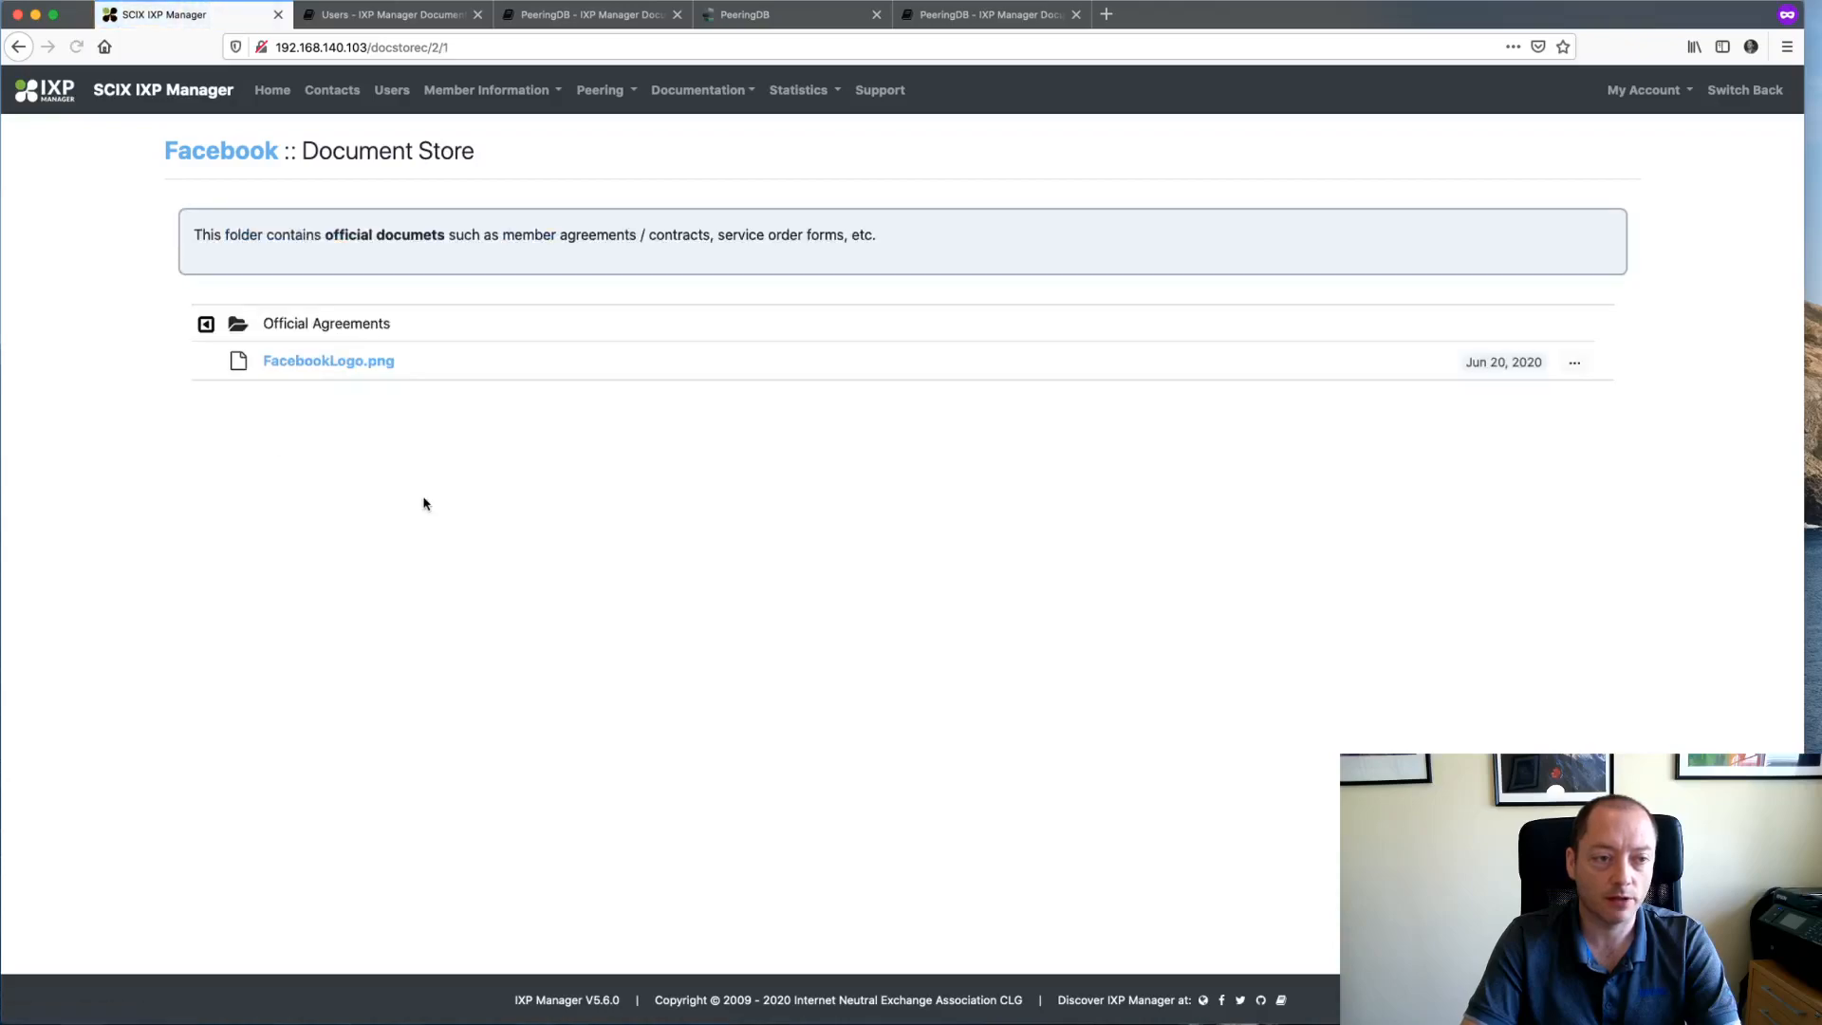
left_click(334, 362)
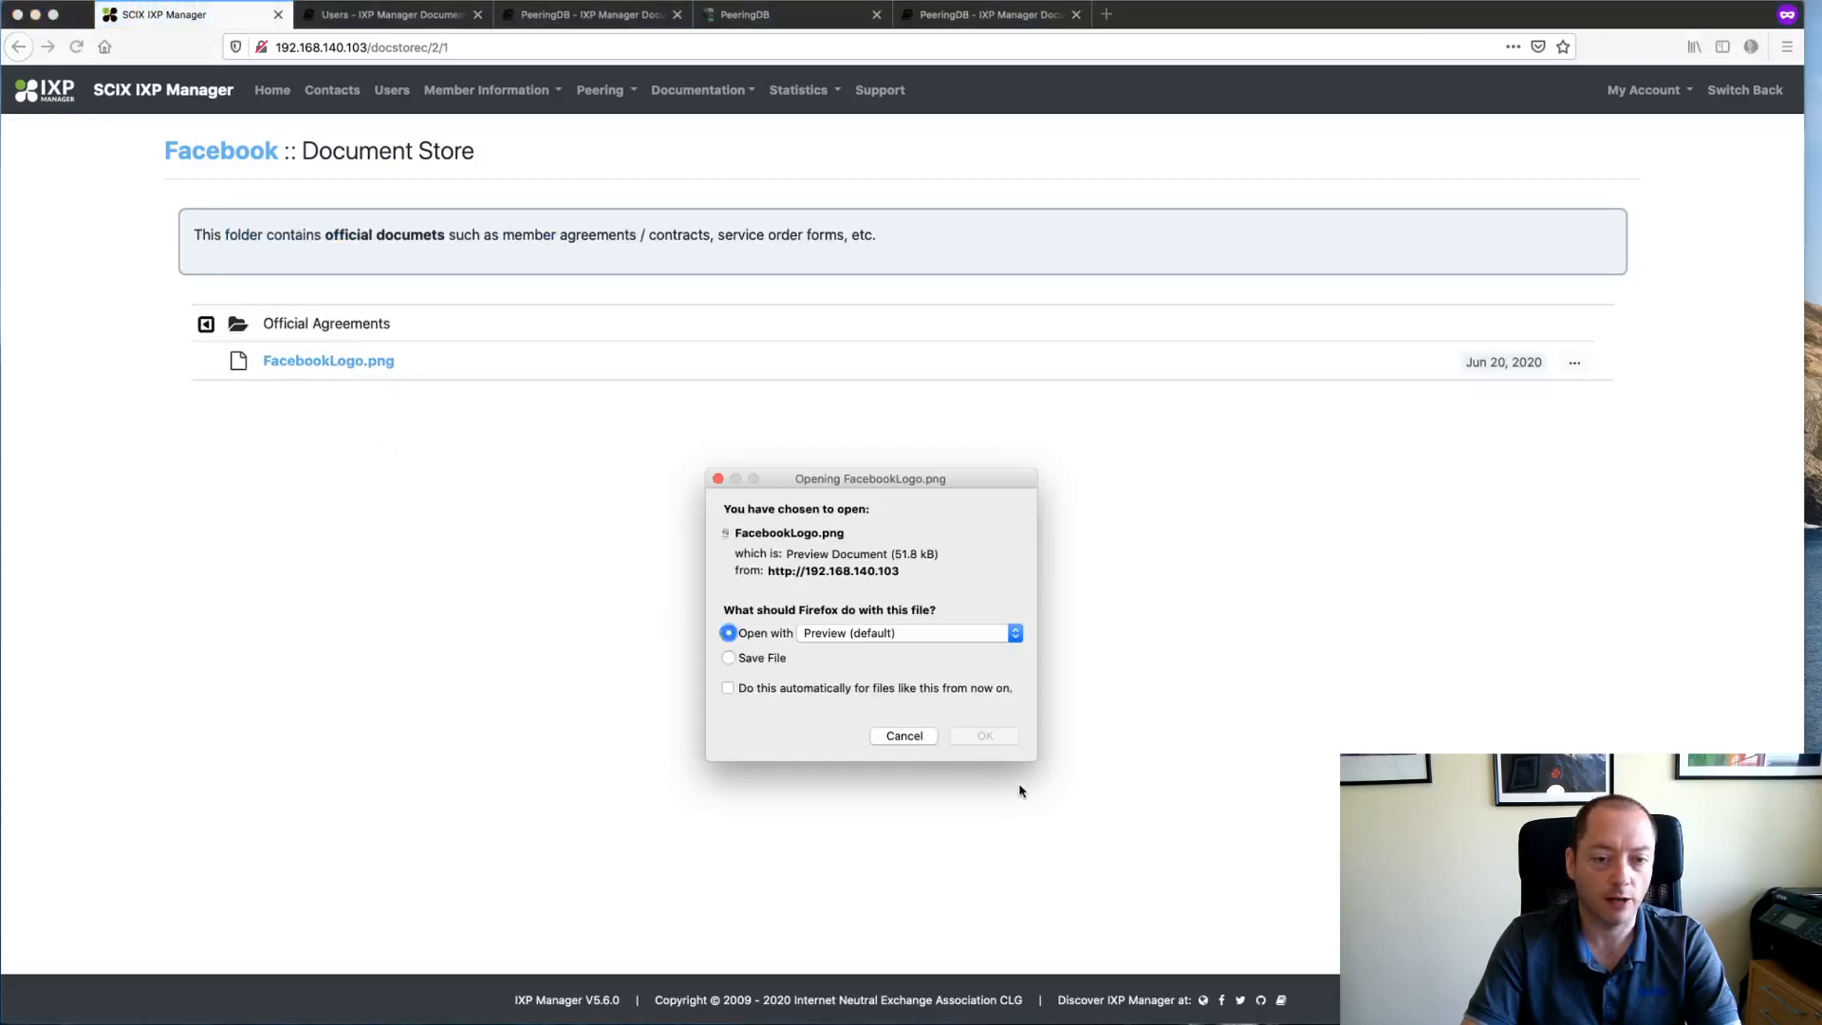
left_click(996, 736)
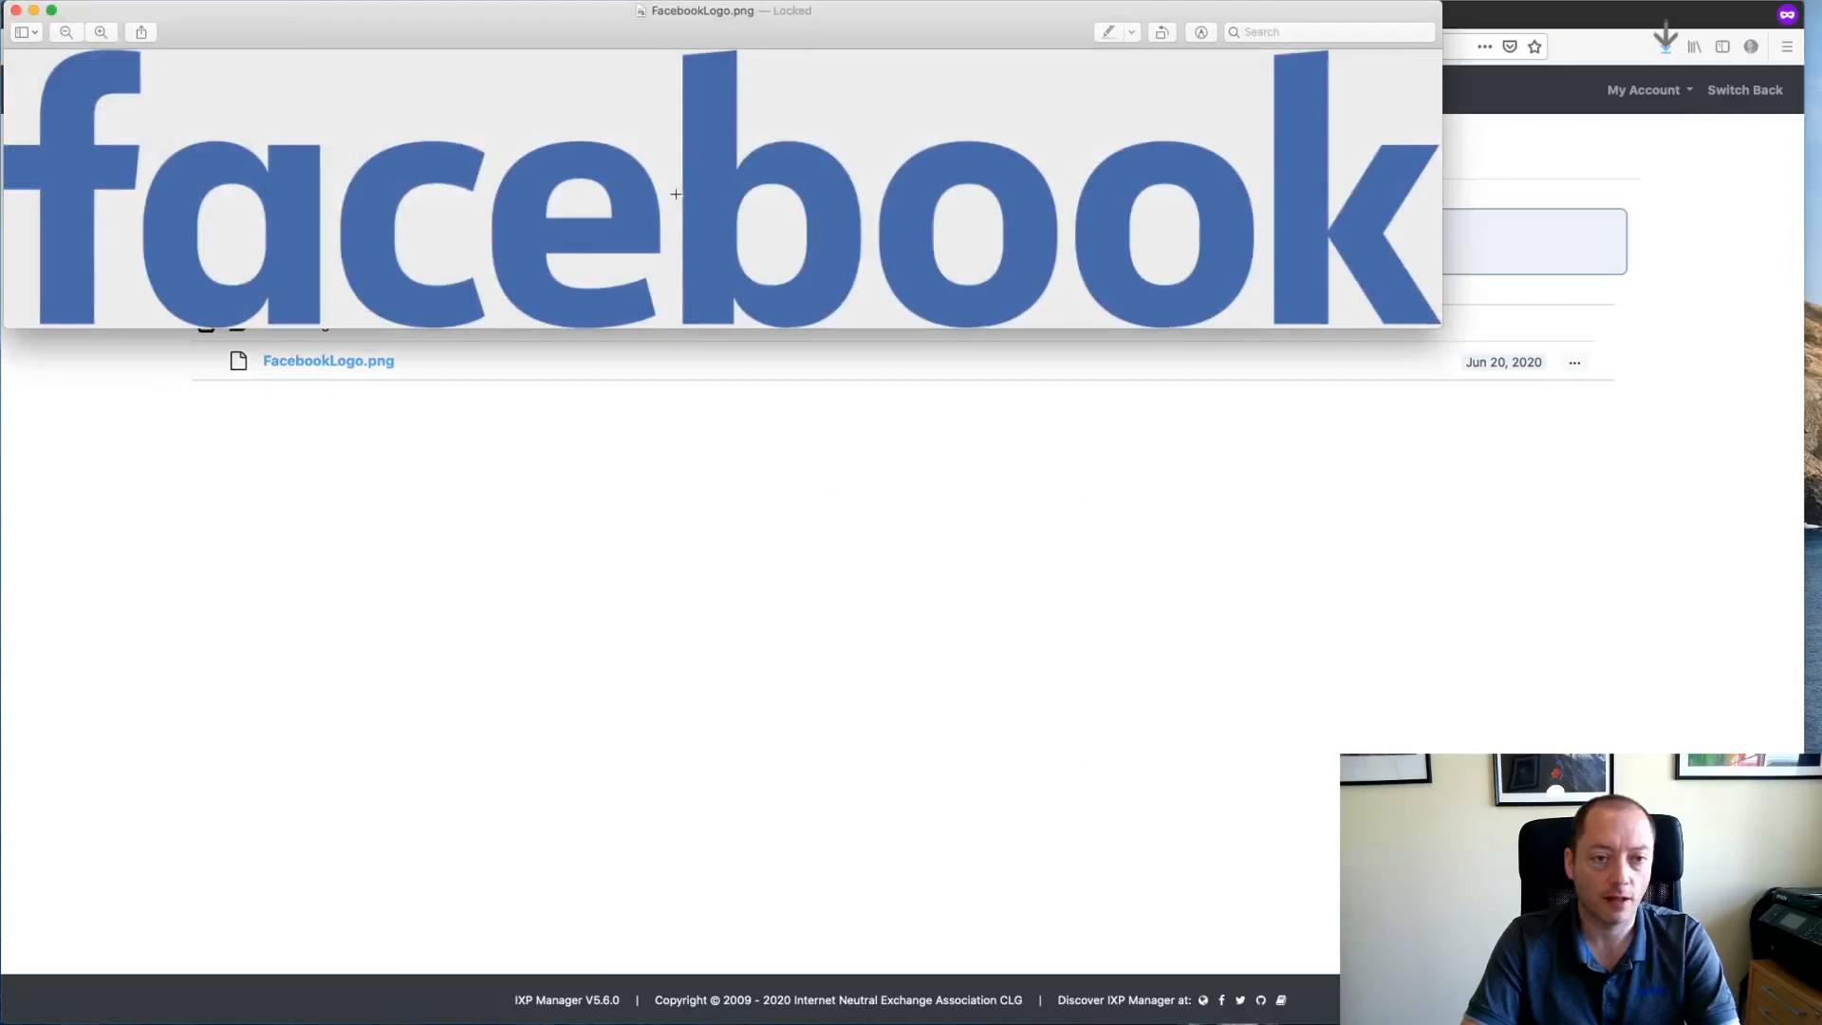
key("super+q")
left_click(1725, 93)
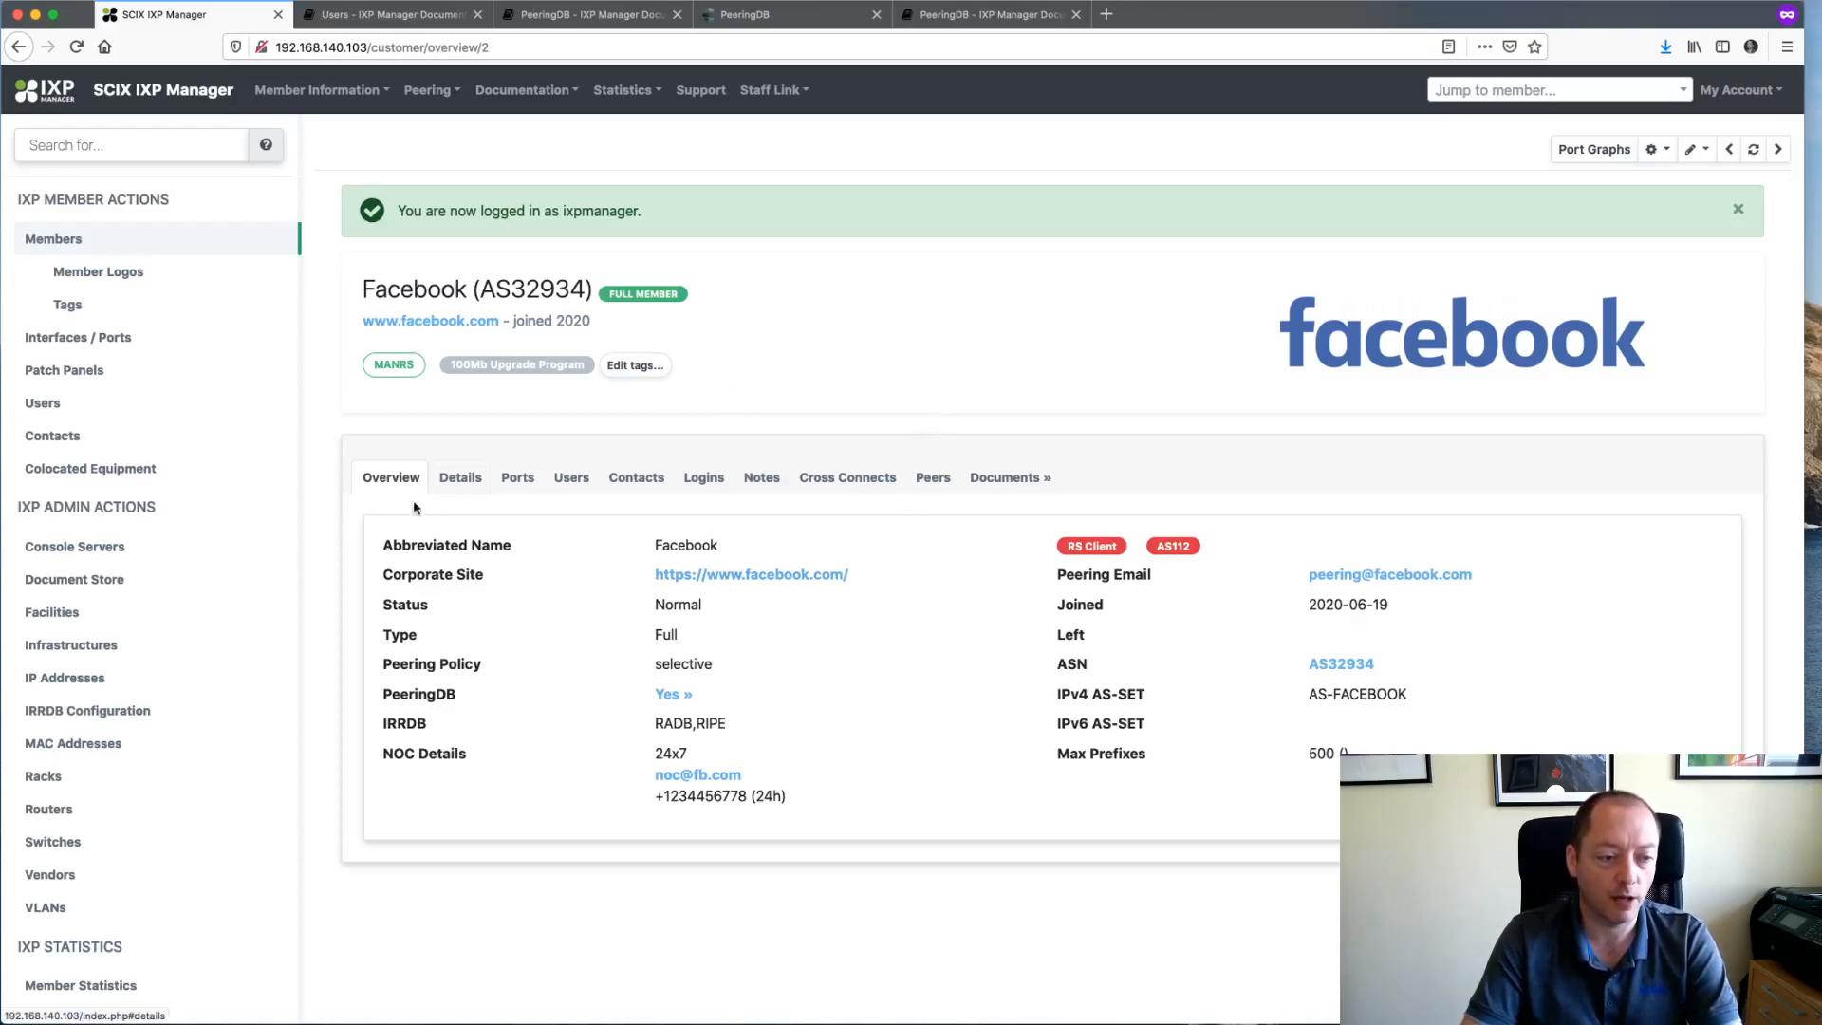
- Begin a general upload in Document Store and look over its minimum privilege choices
left_click(61, 583)
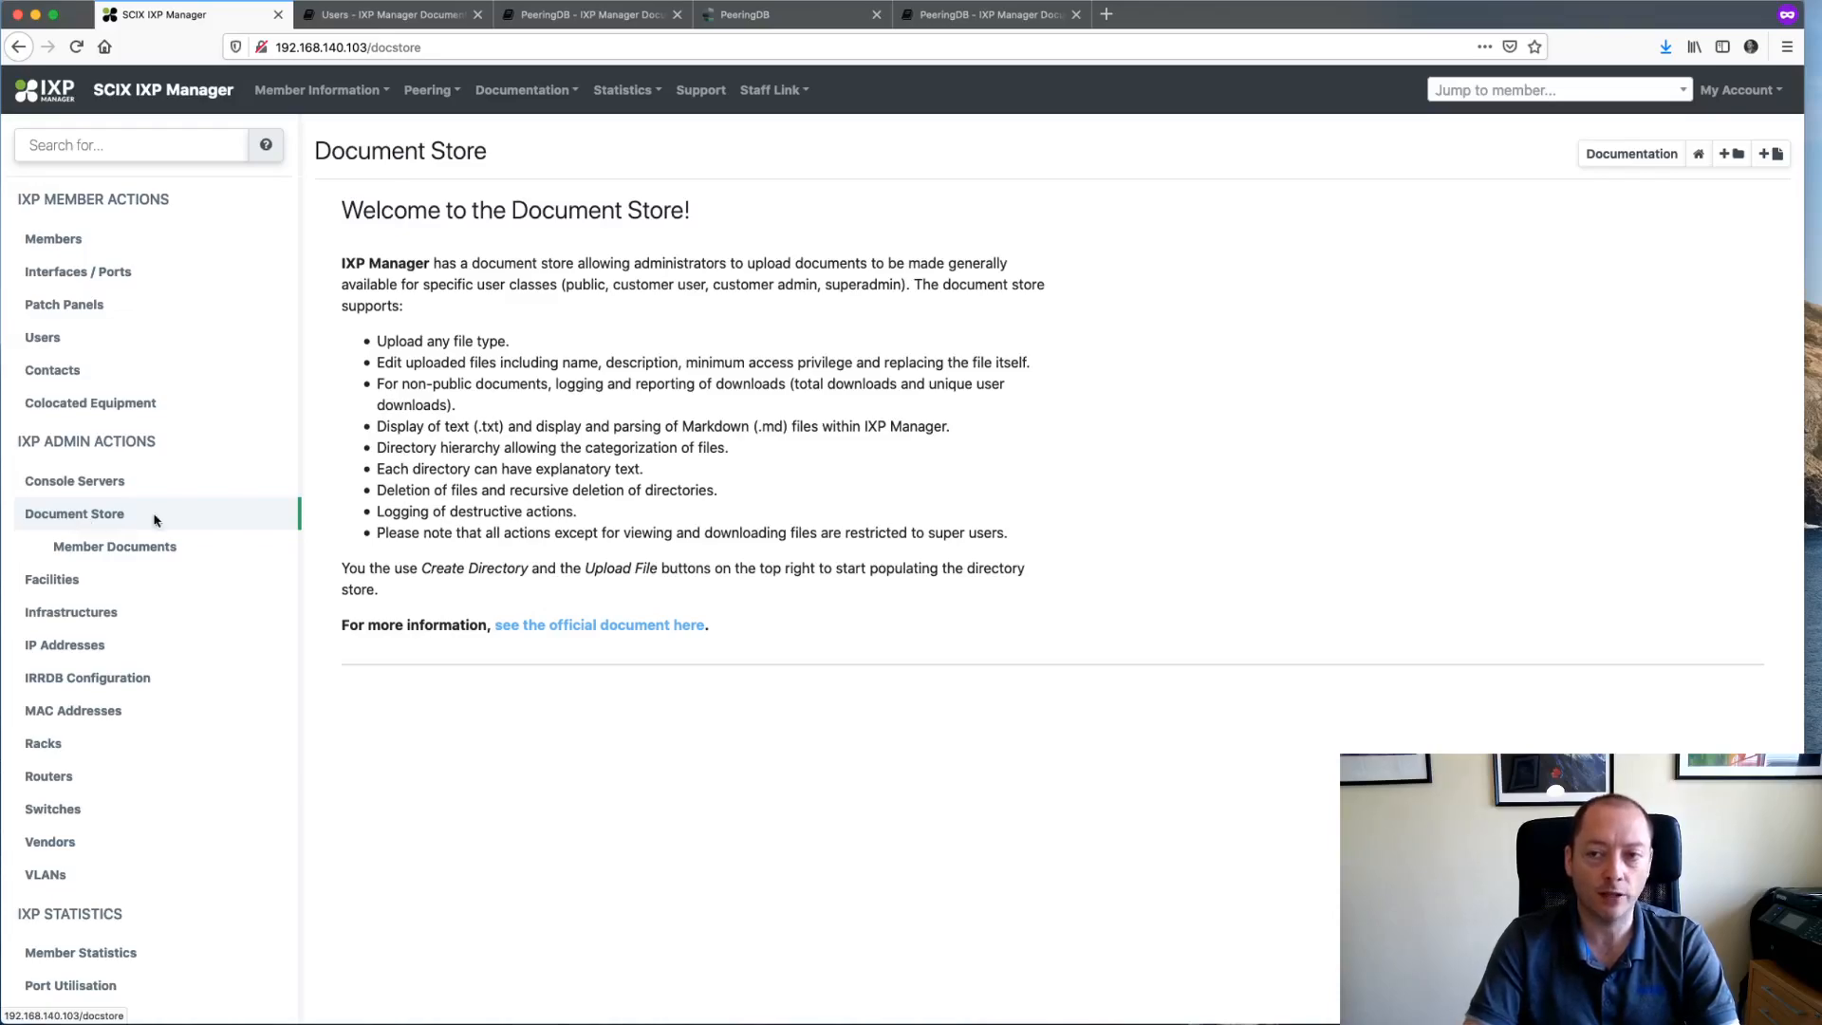
left_click(1776, 154)
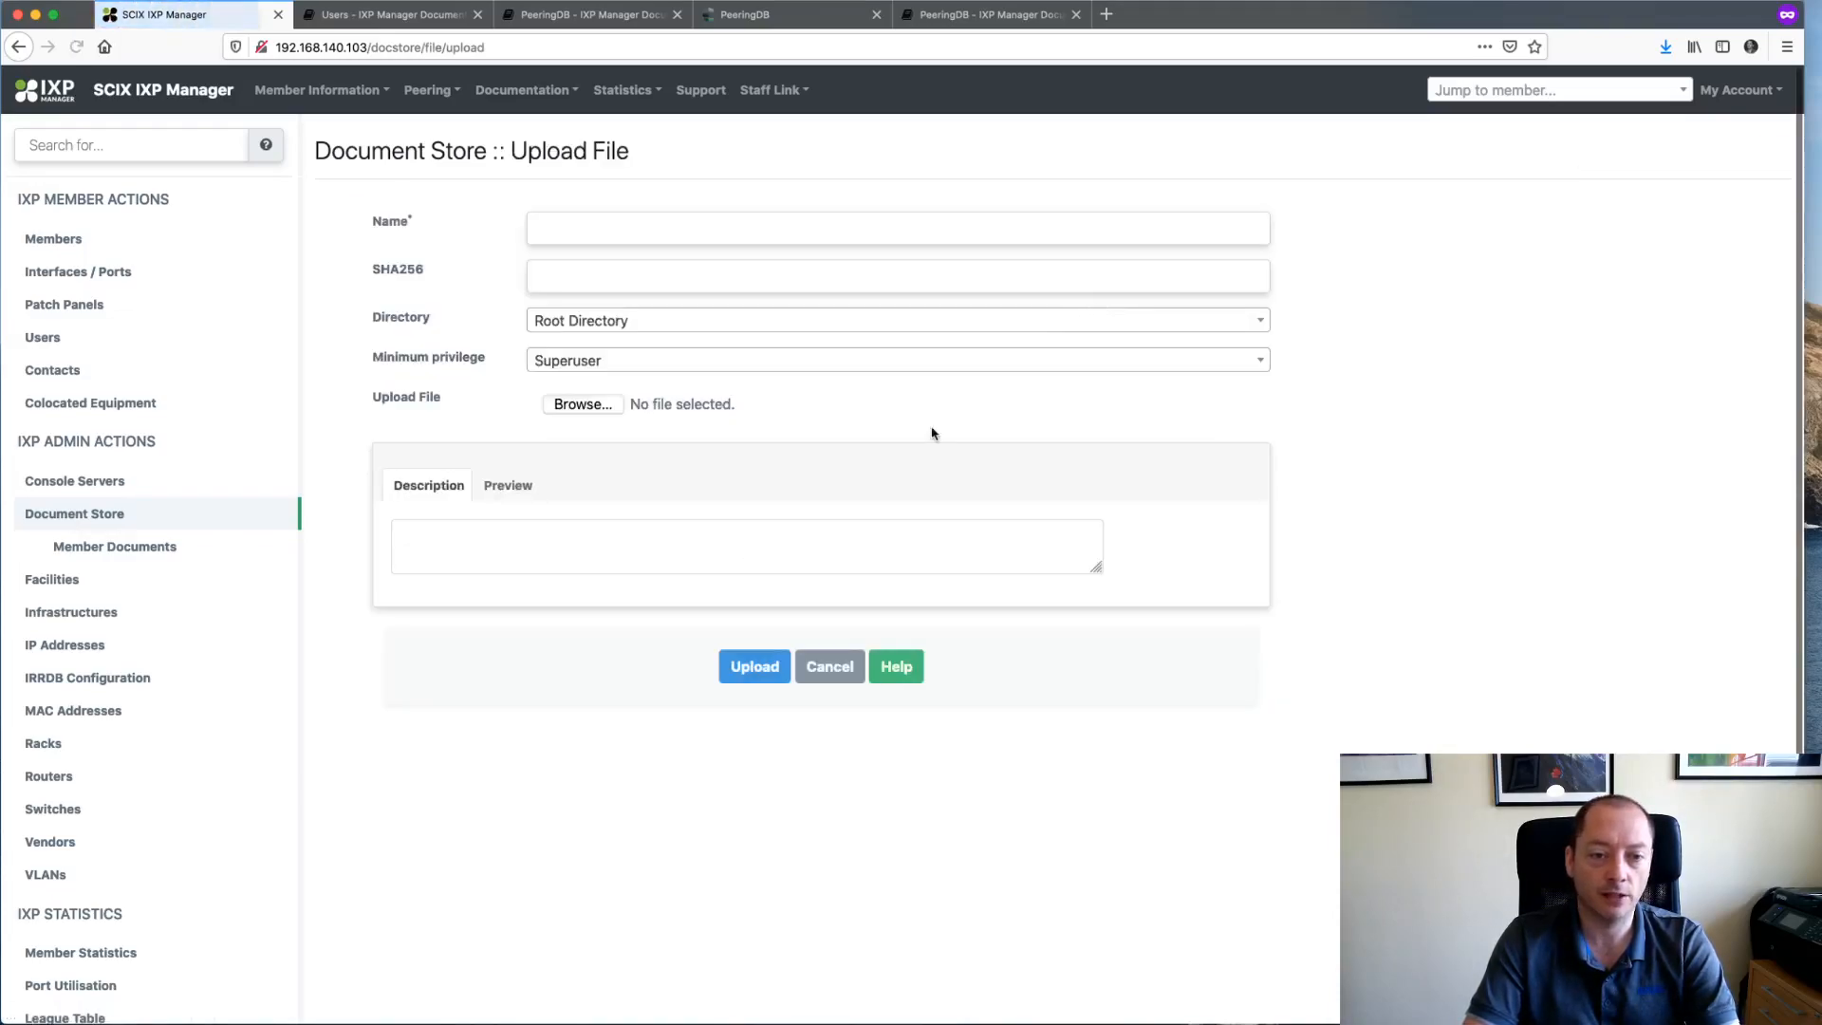
left_click(700, 365)
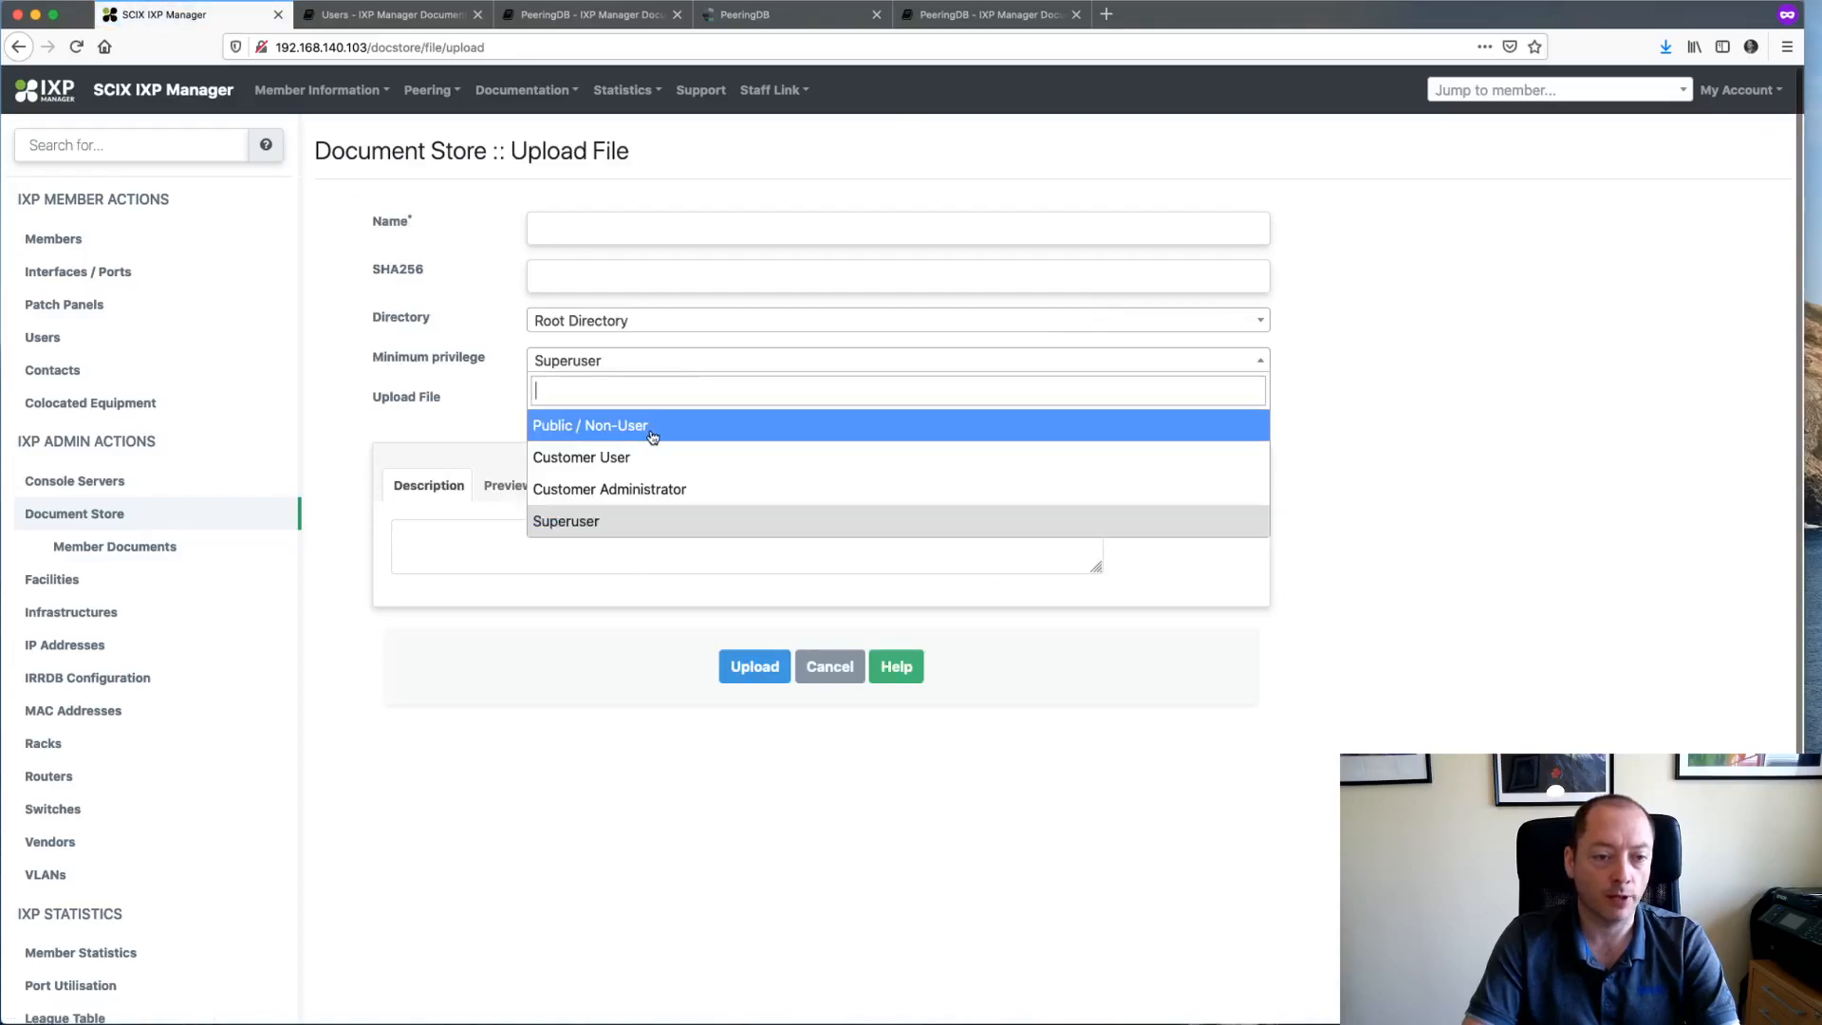
left_click(353, 95)
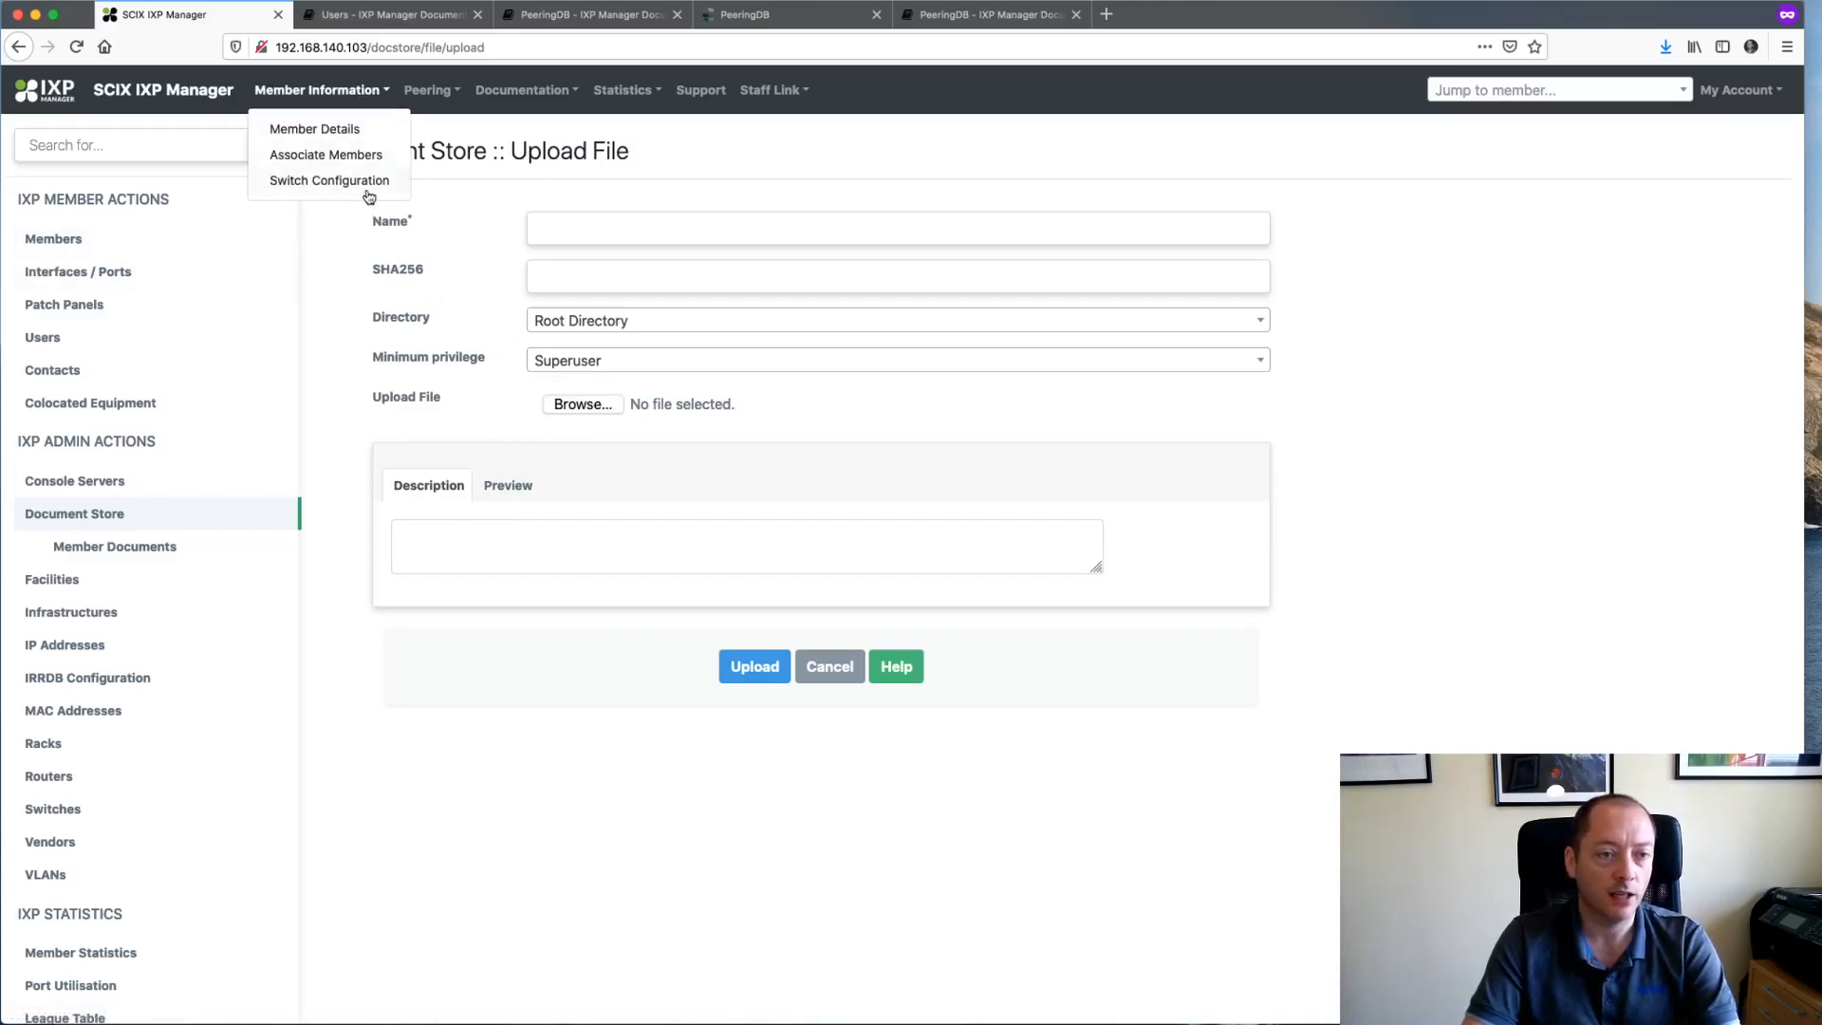
left_click(548, 631)
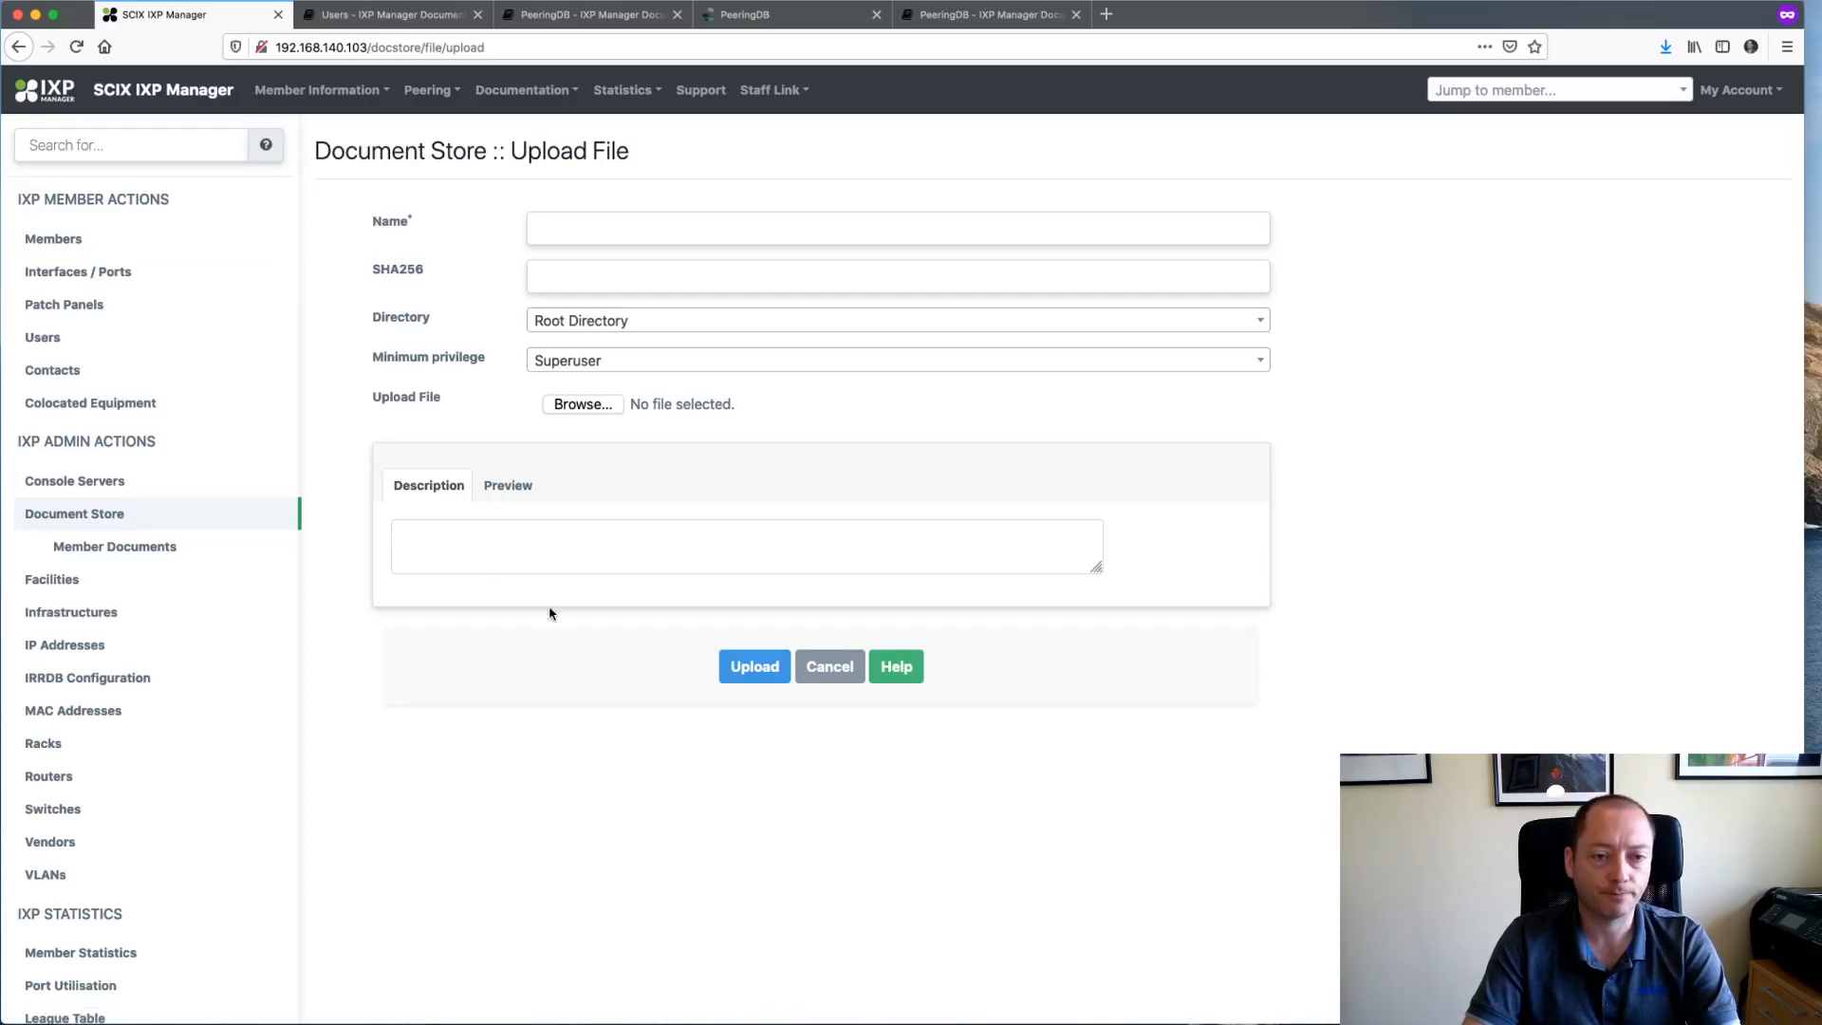
- Abandon the upload, visit Member Documents, then go to the Members list
left_click(120, 515)
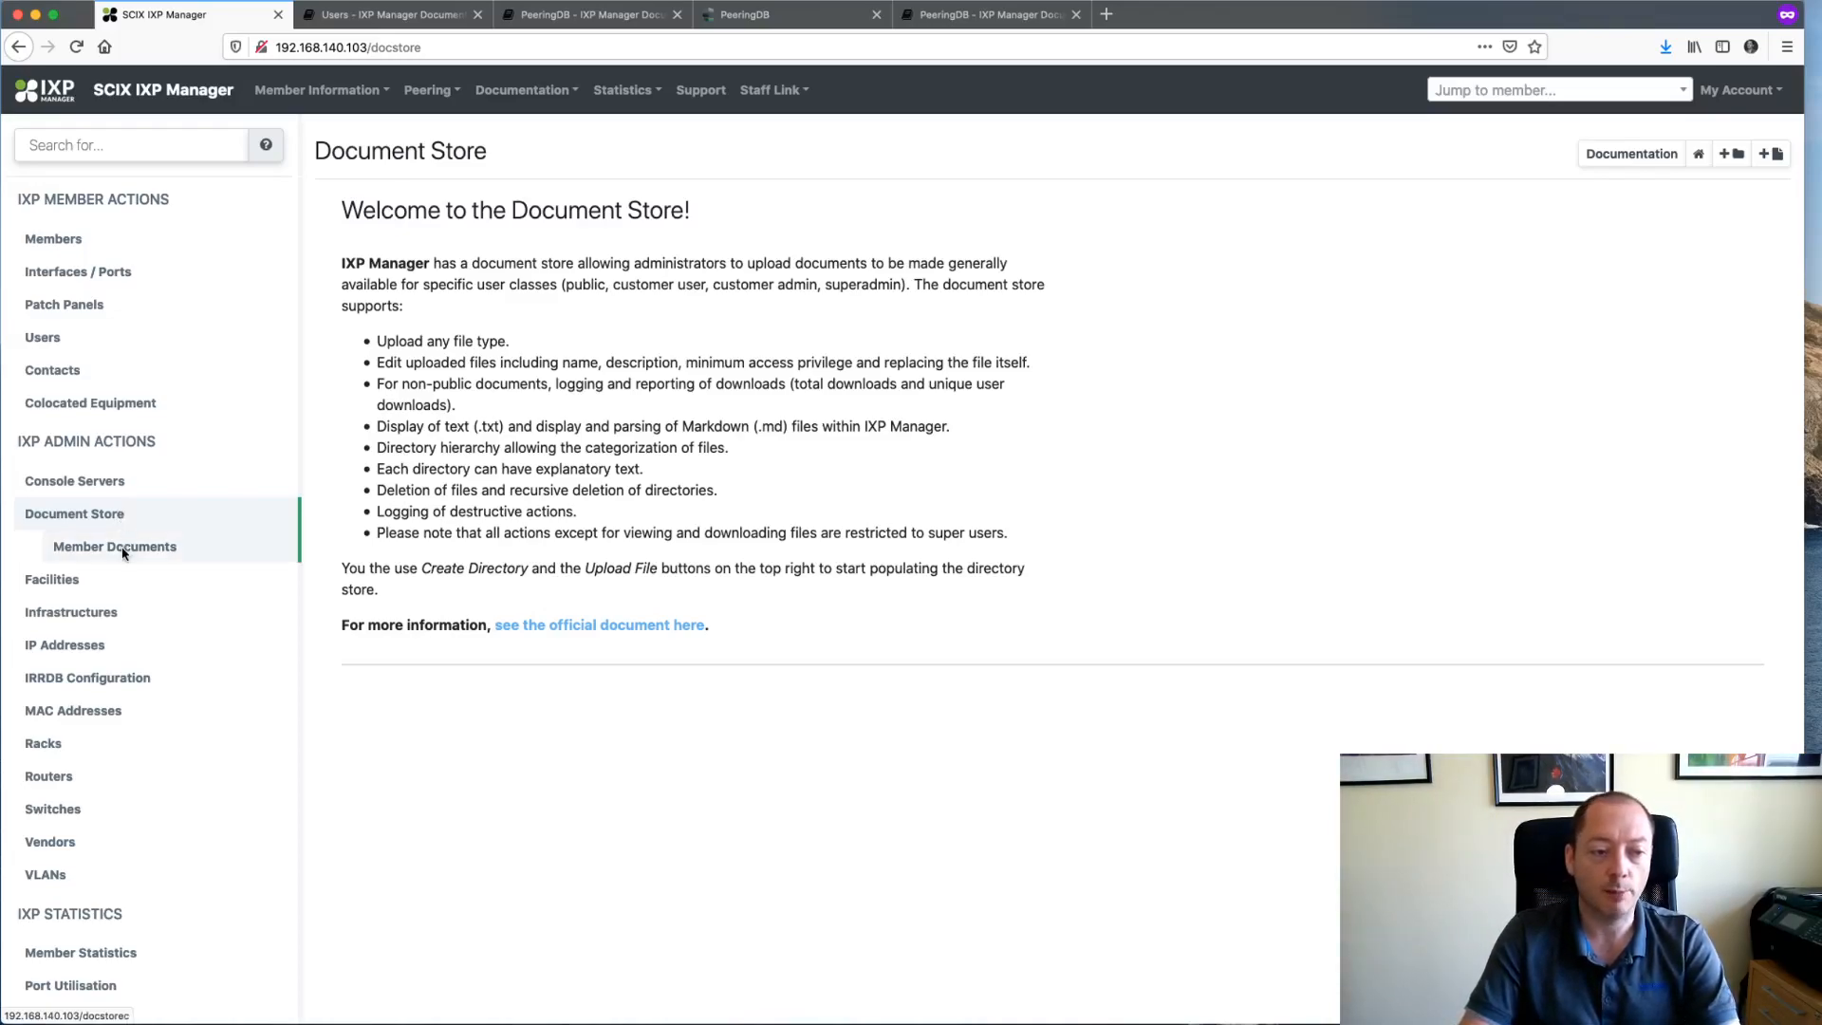
left_click(123, 552)
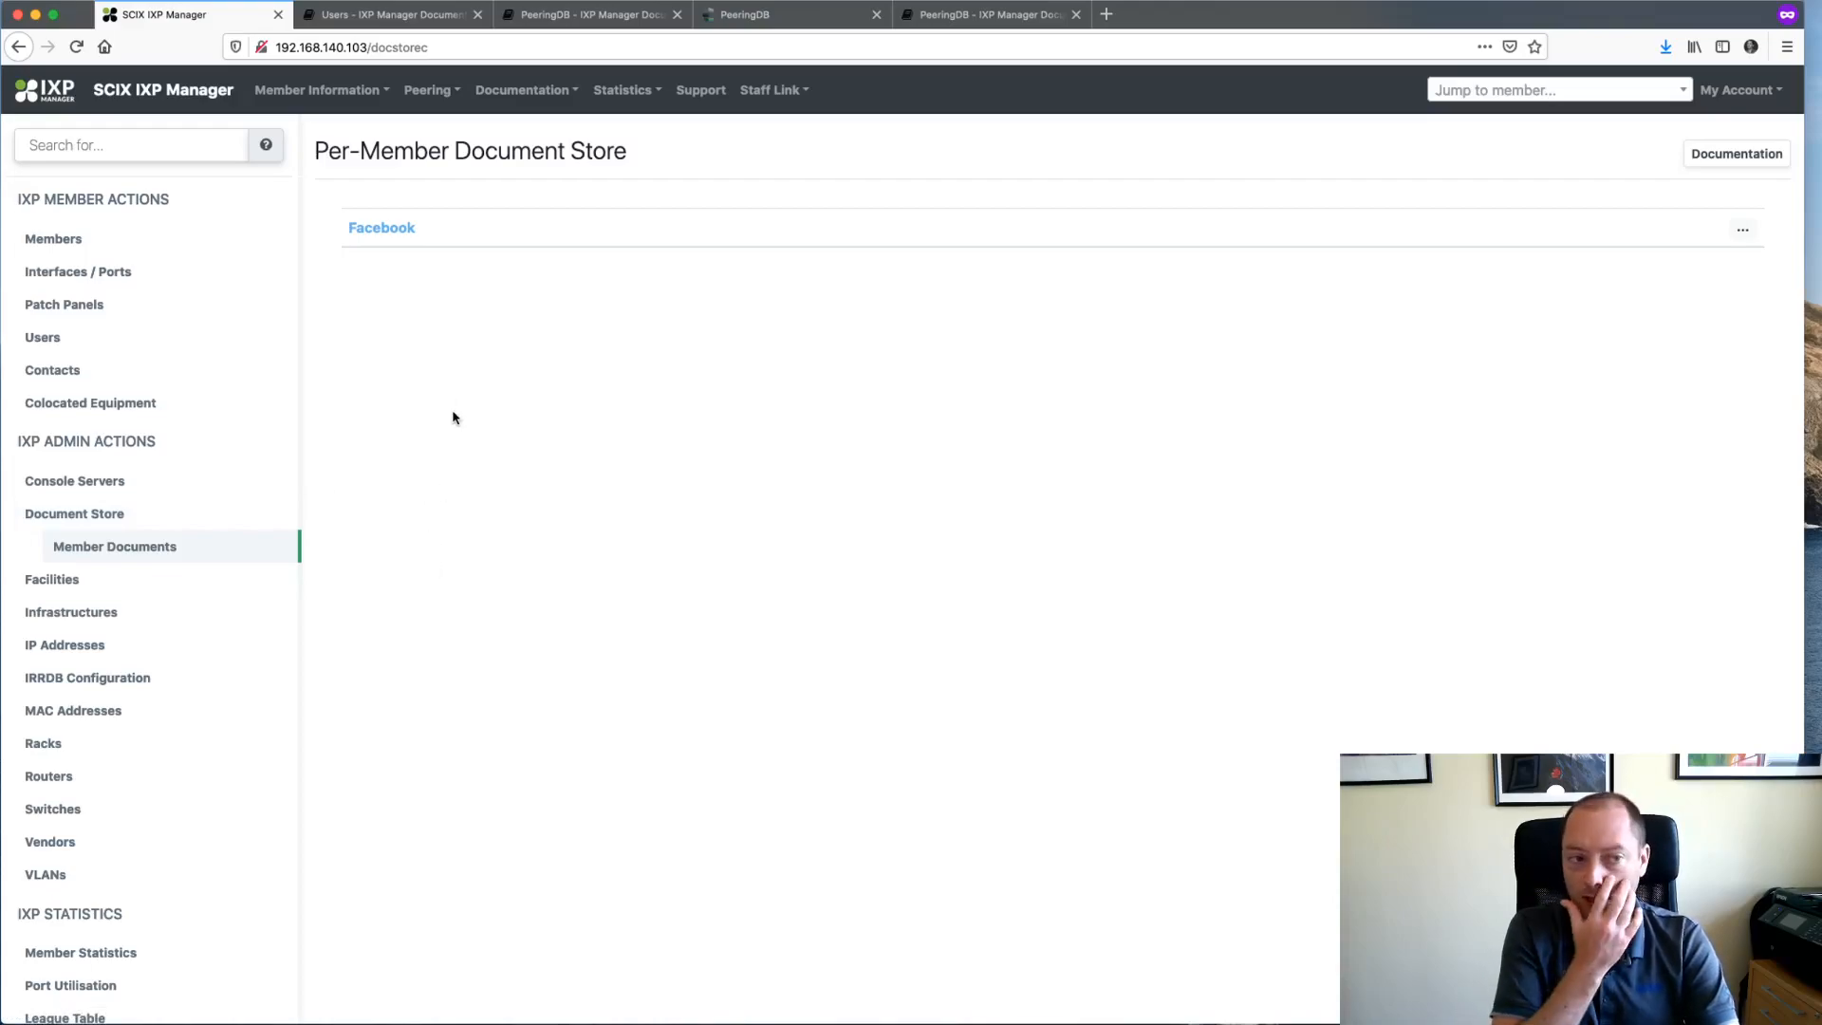
left_click(139, 245)
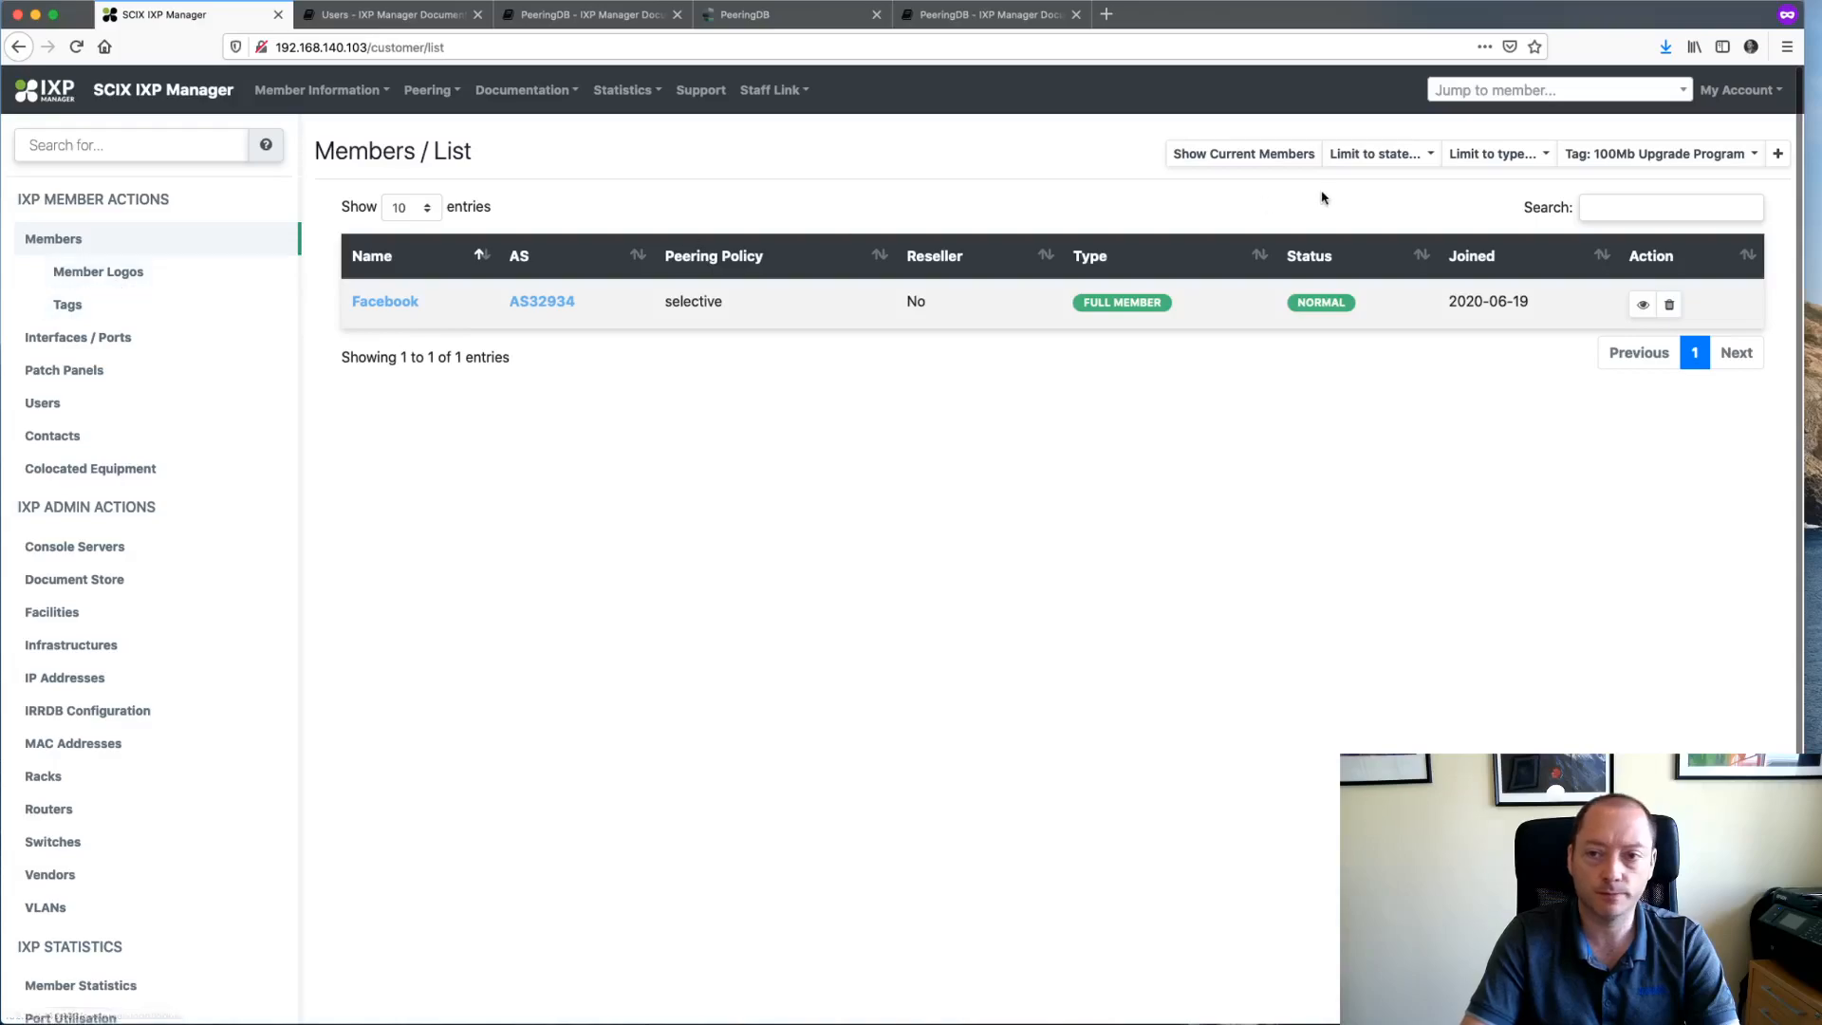
- Clear the tag filter to show all members, then open Facebook's member document store
left_click(1751, 154)
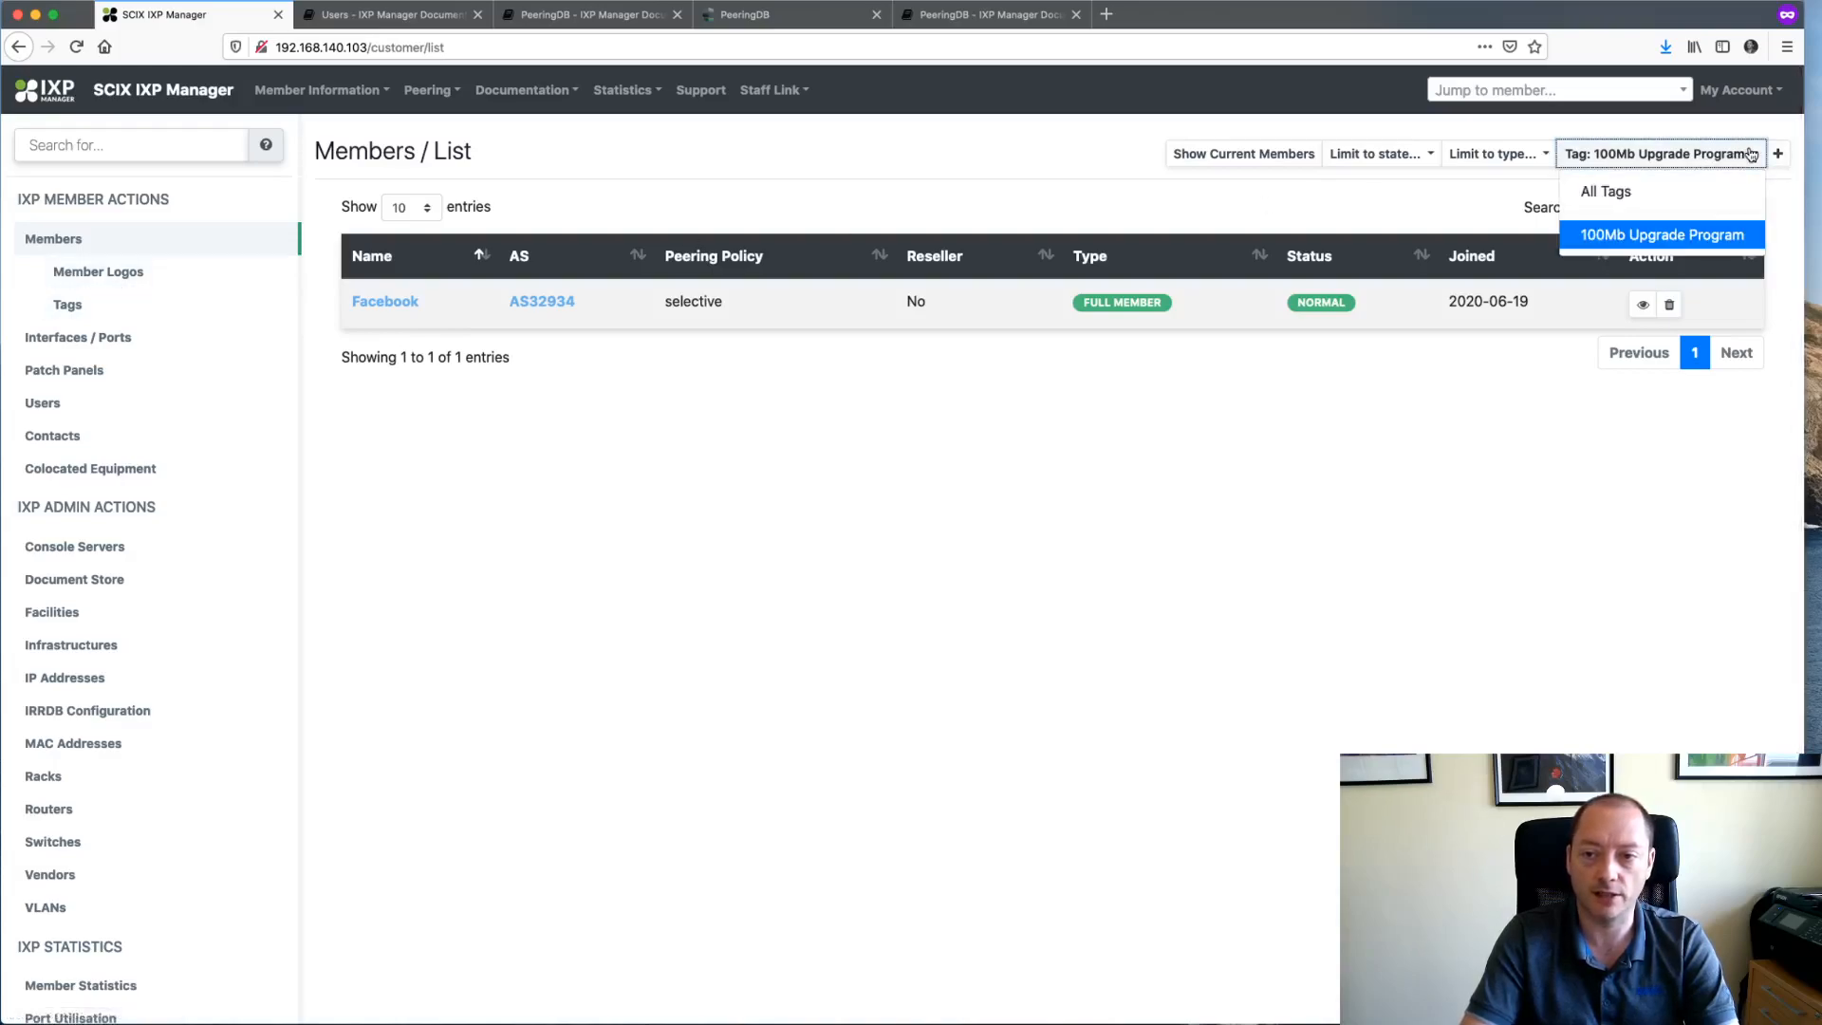
left_click(1619, 195)
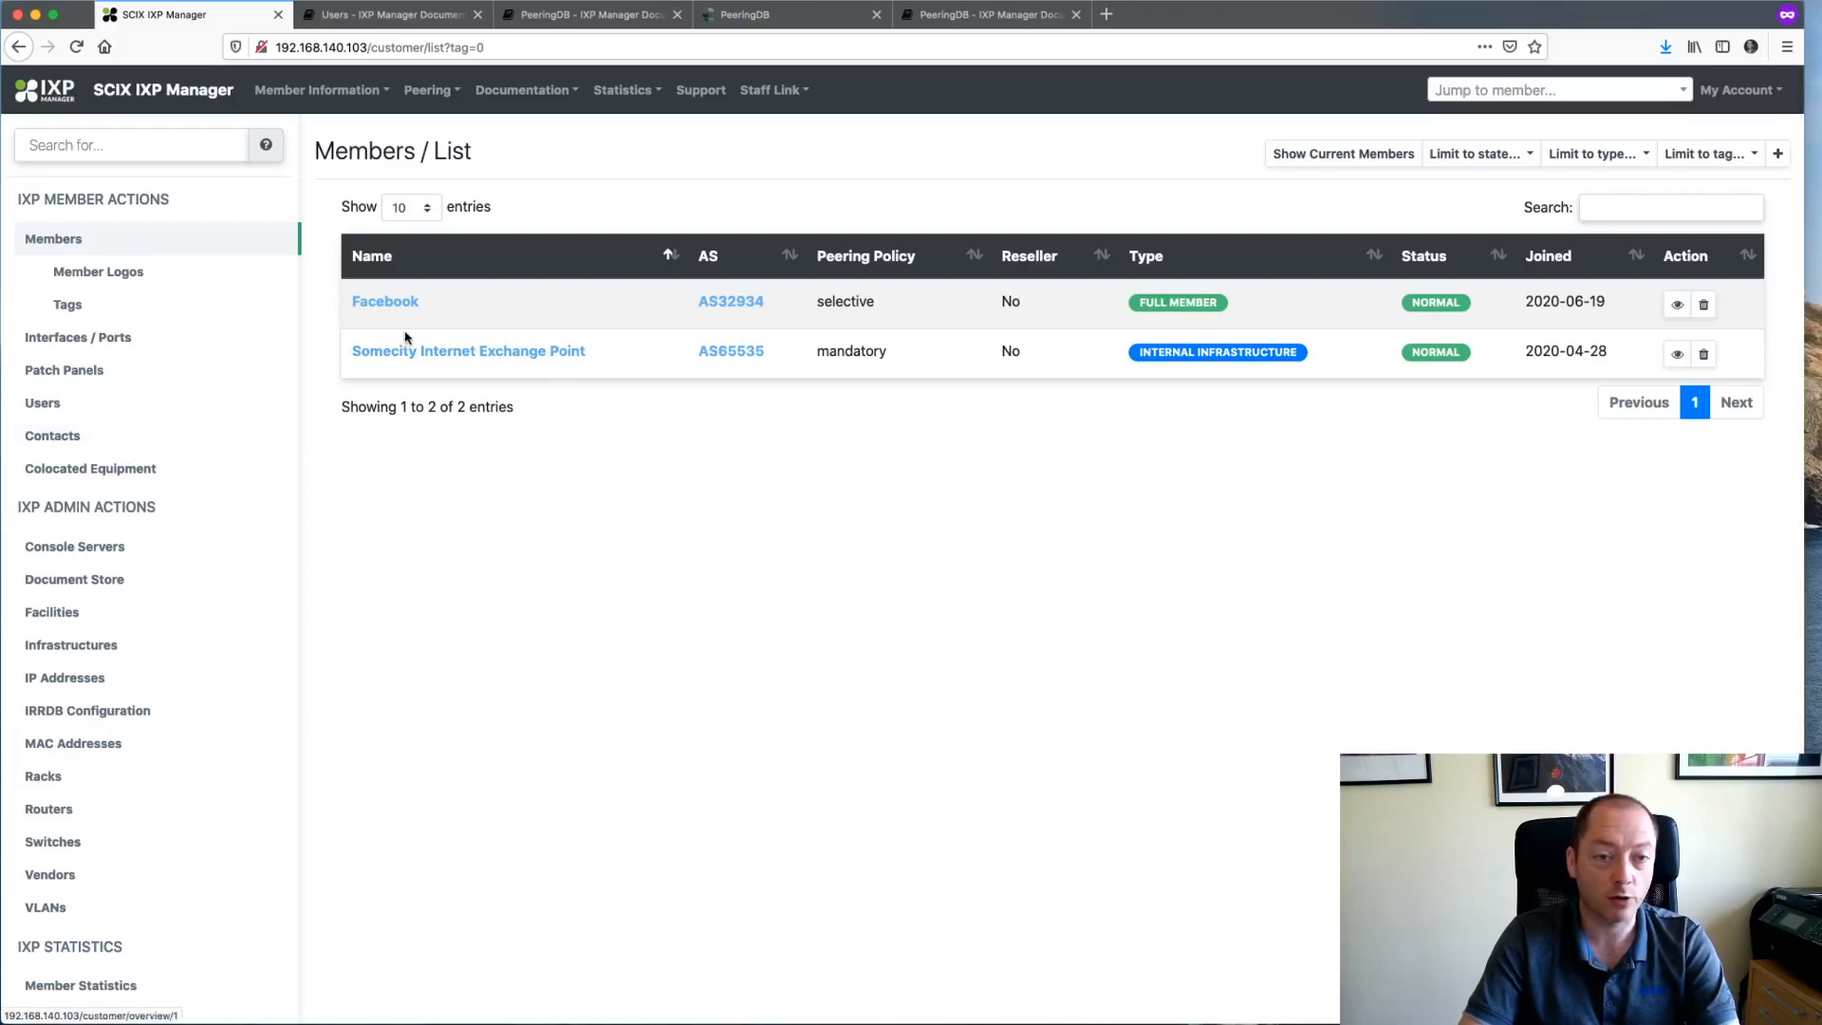
left_click(64, 581)
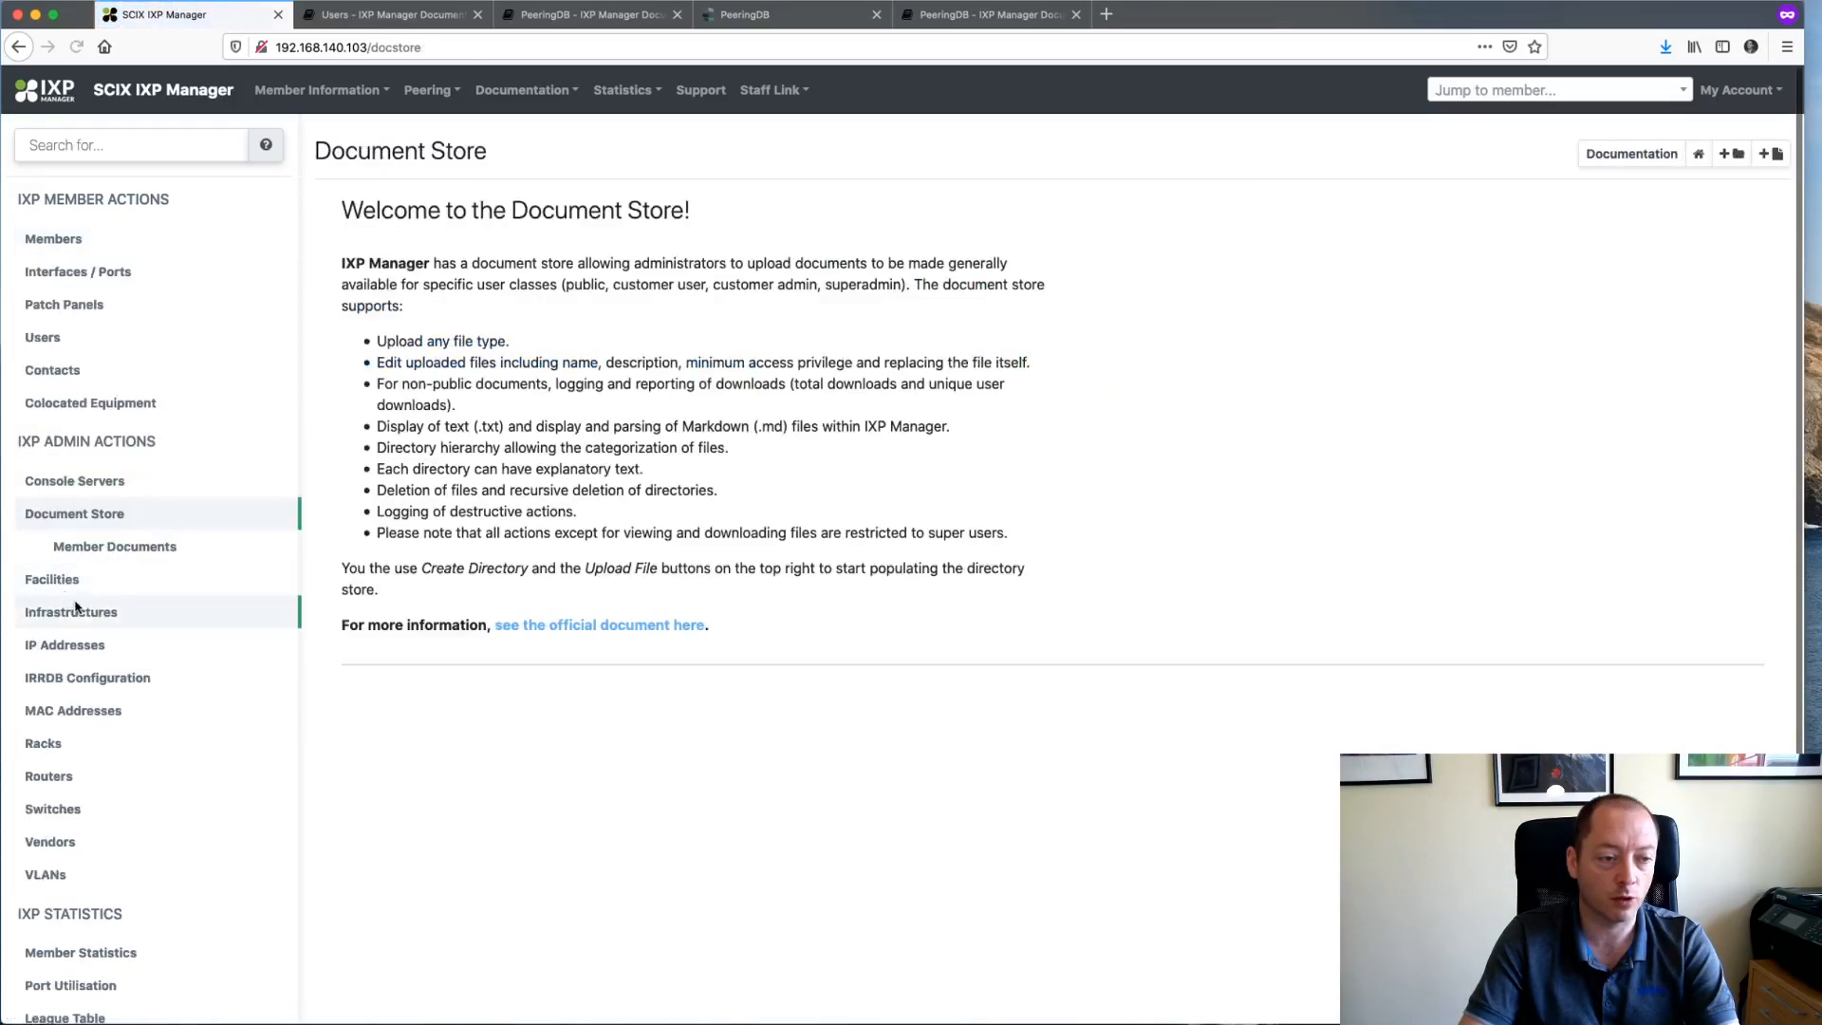
left_click(118, 550)
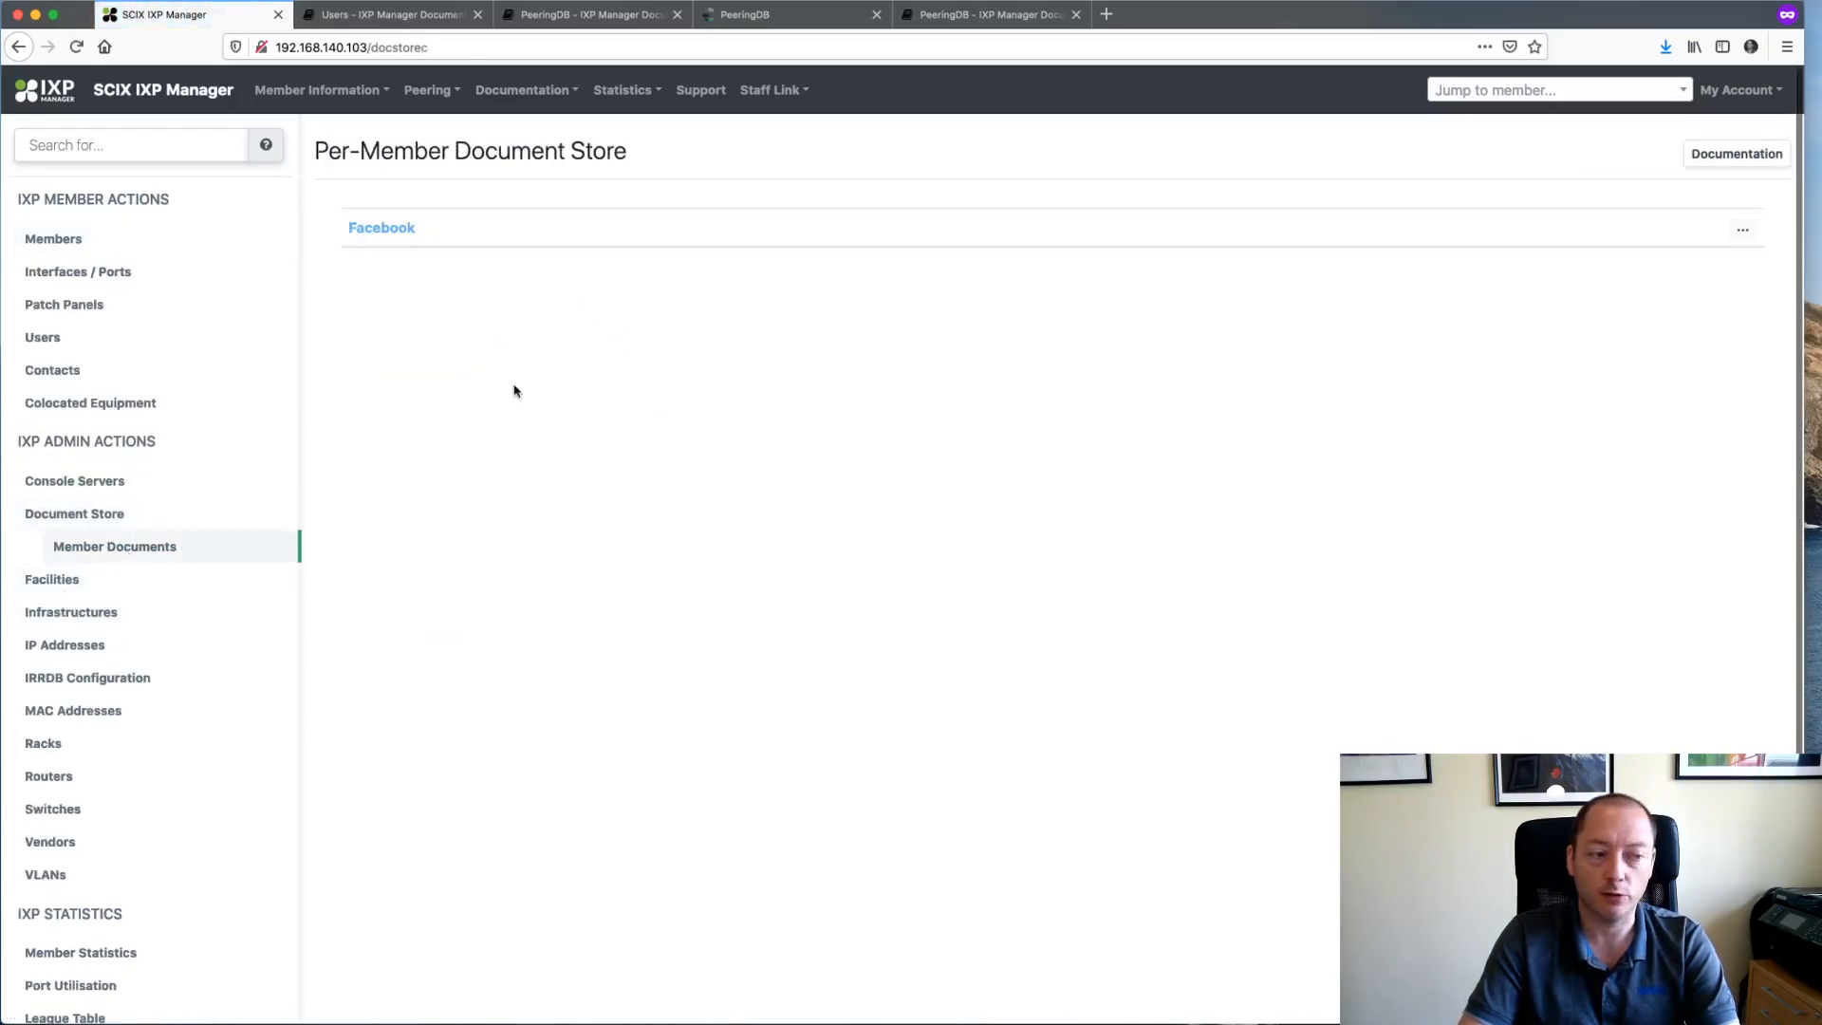
left_click(380, 232)
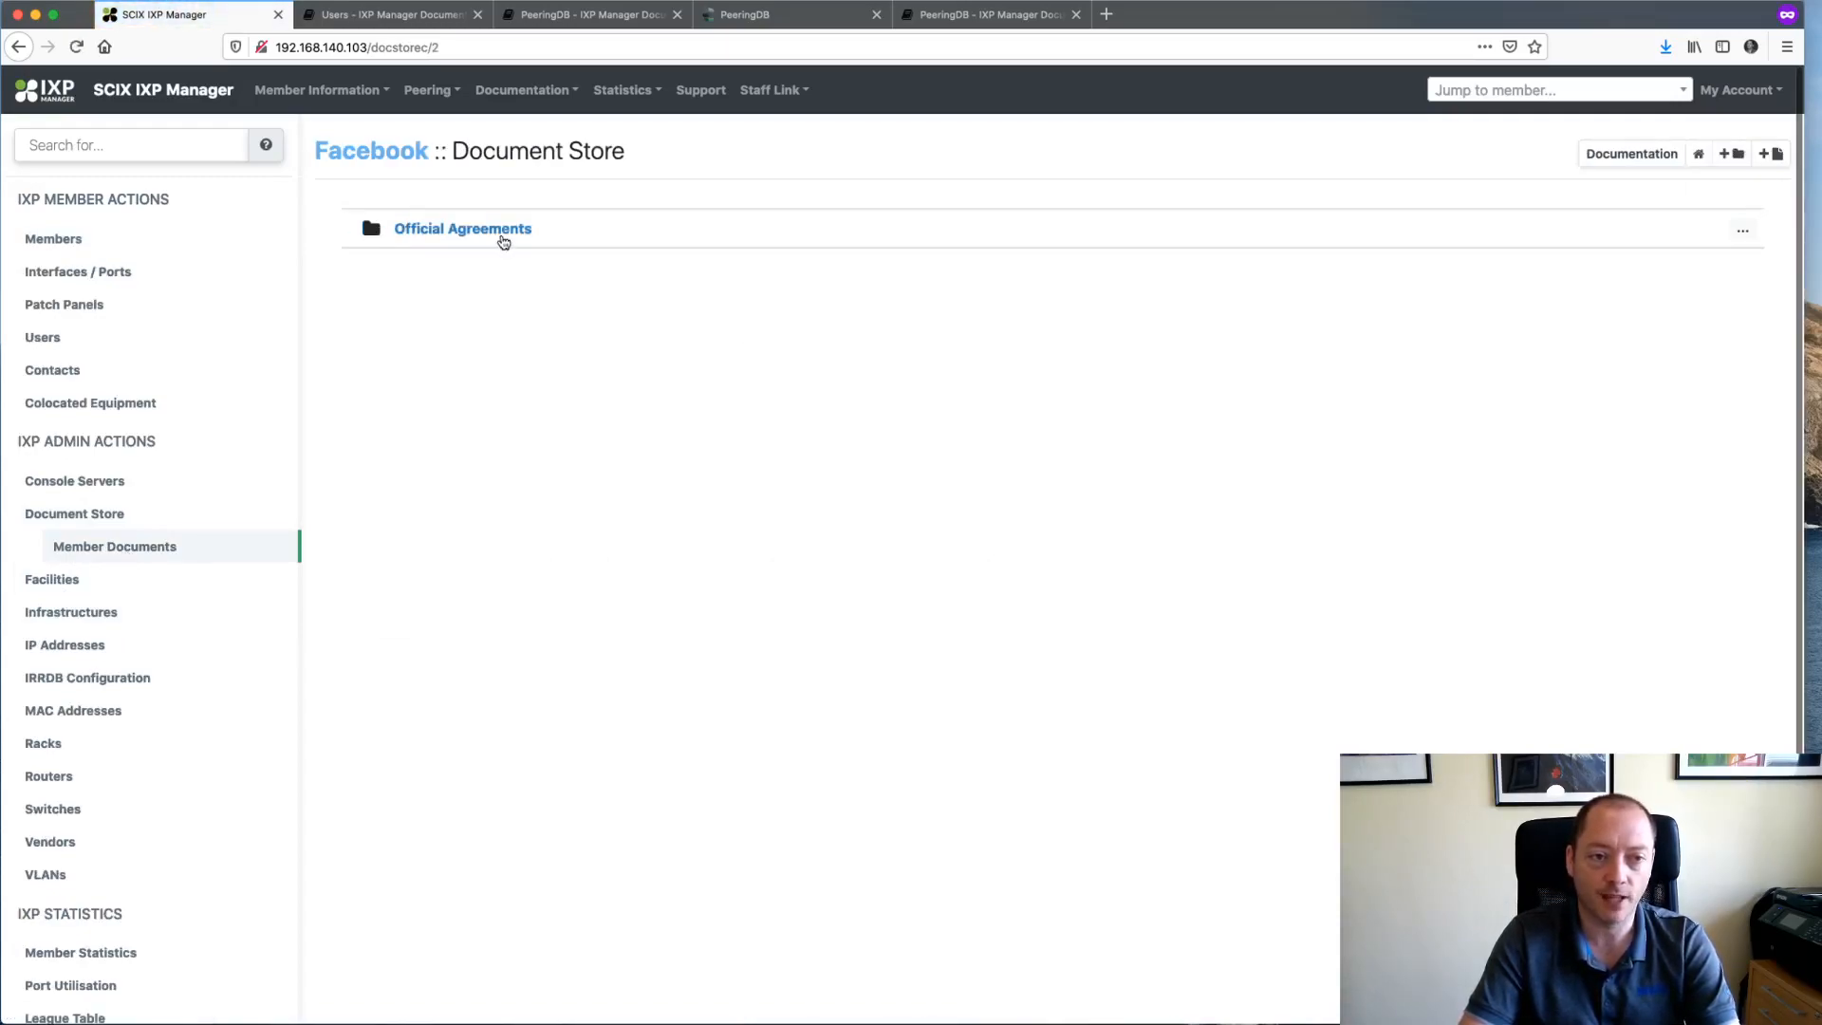
- Check that Official Agreements holds FacebookLogo.png, return to Facebook's overview, and open the account menu
left_click(484, 232)
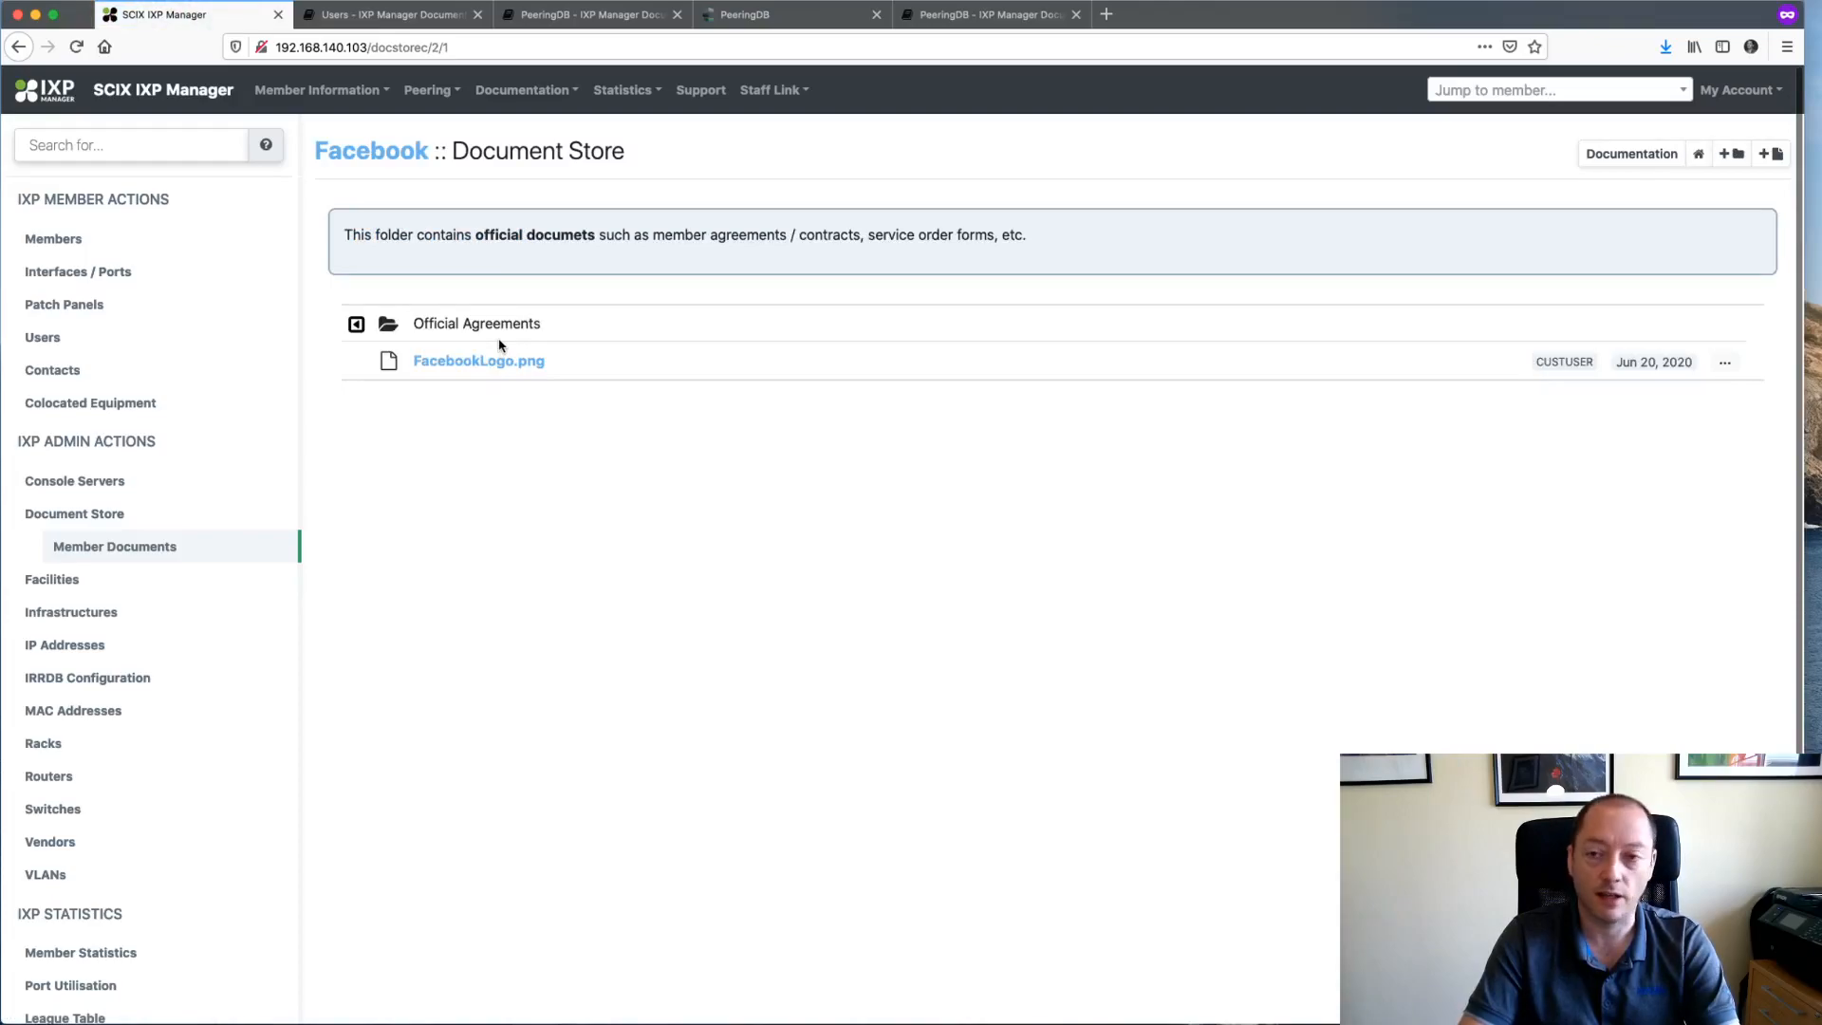
left_click(389, 164)
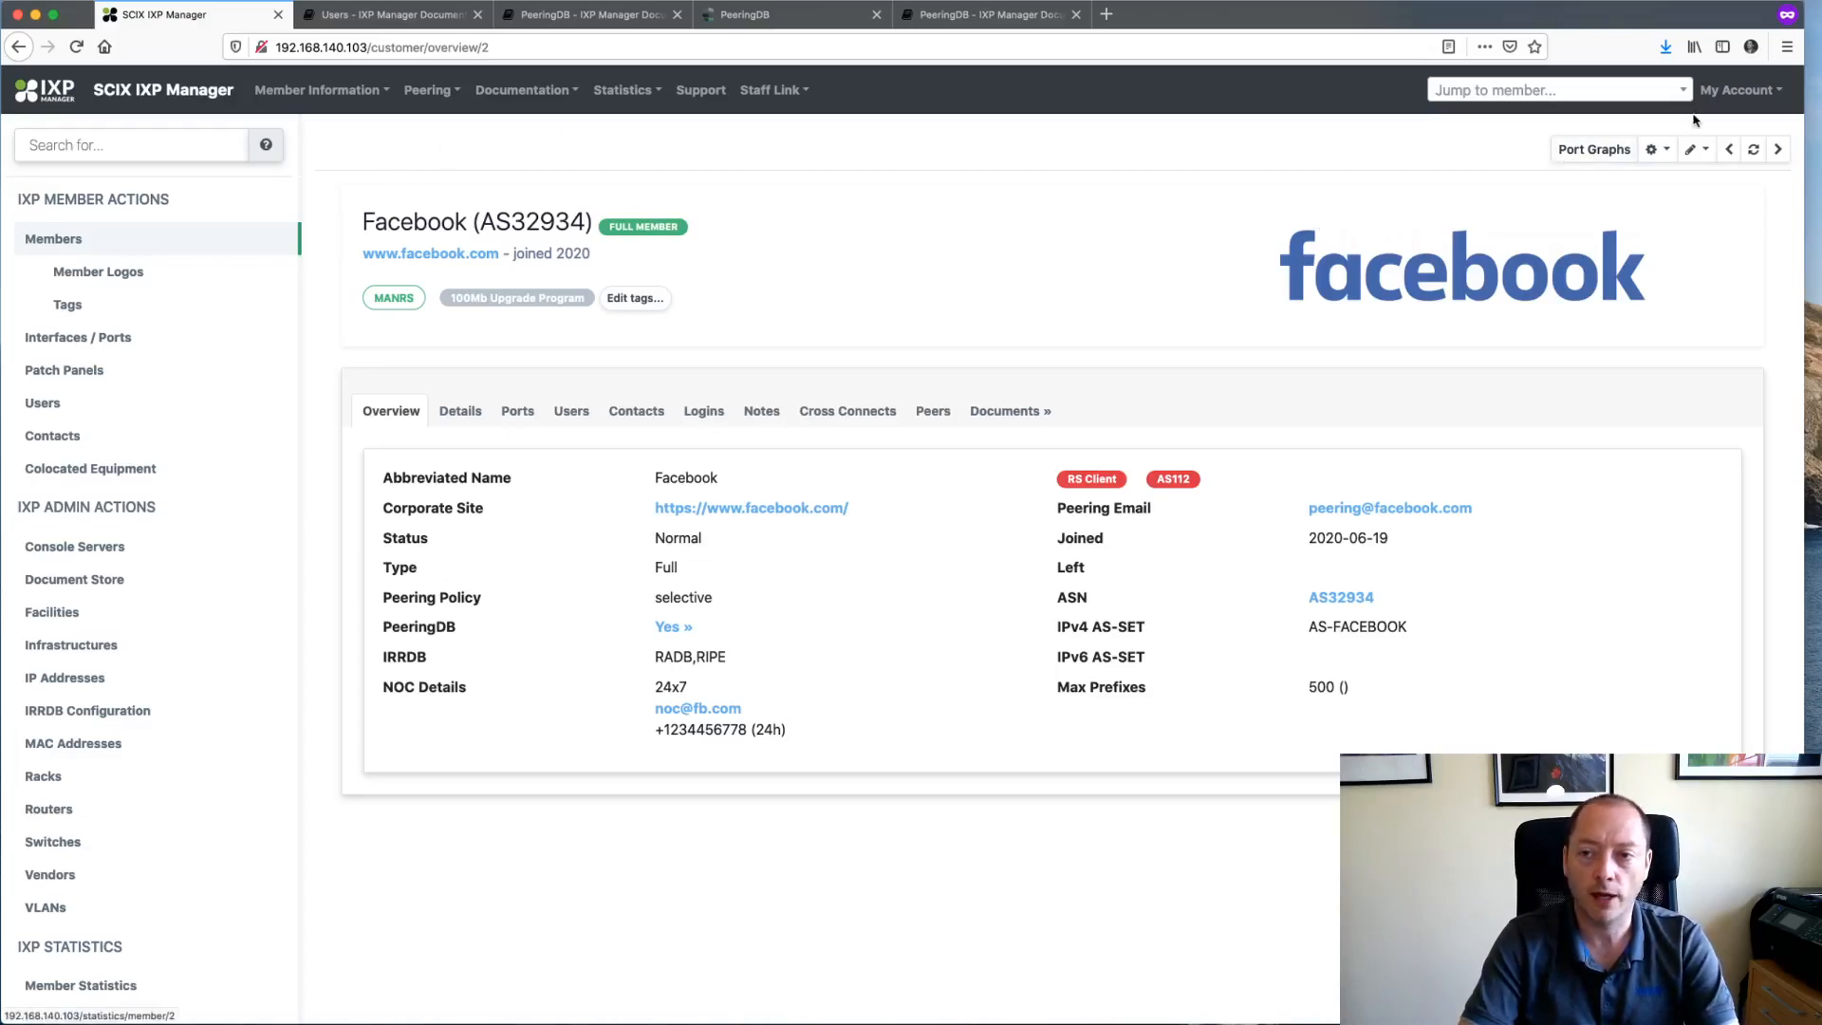
left_click(1736, 91)
- Go to the API Keys page and locate the ixf/1.0 member export link
left_click(1708, 158)
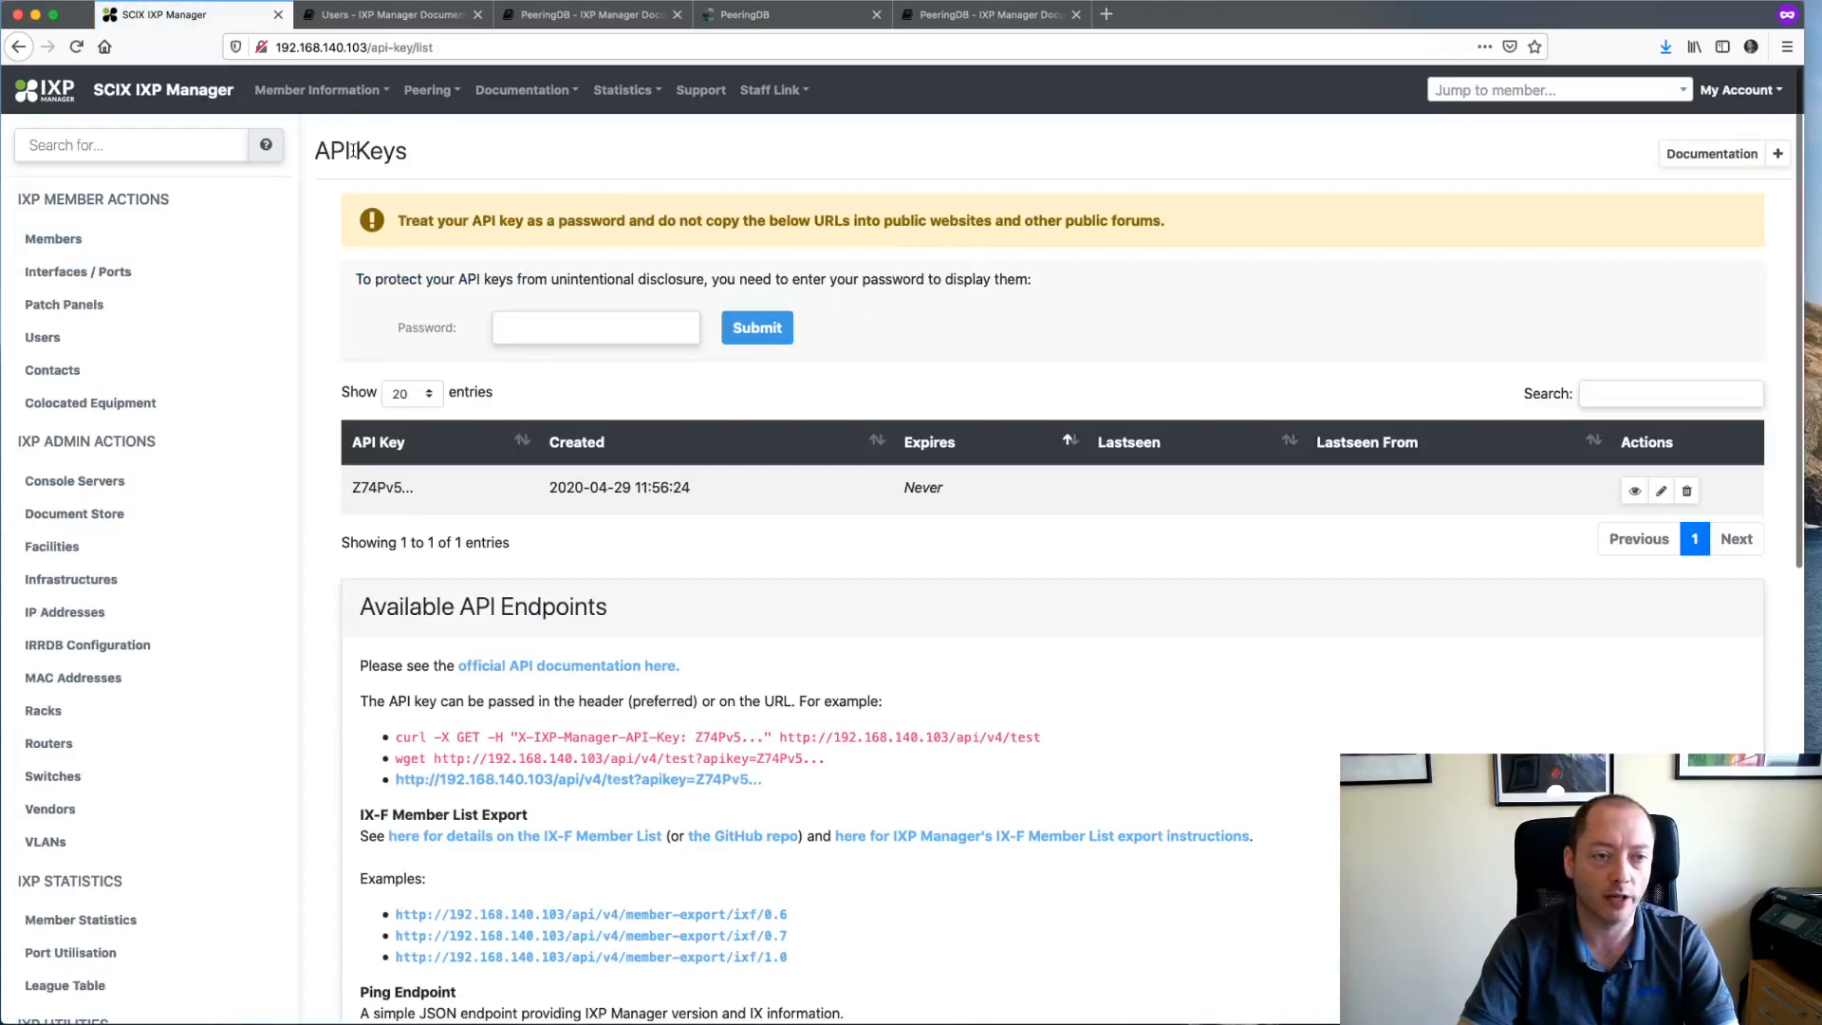
scroll(919, 469, "down", 2)
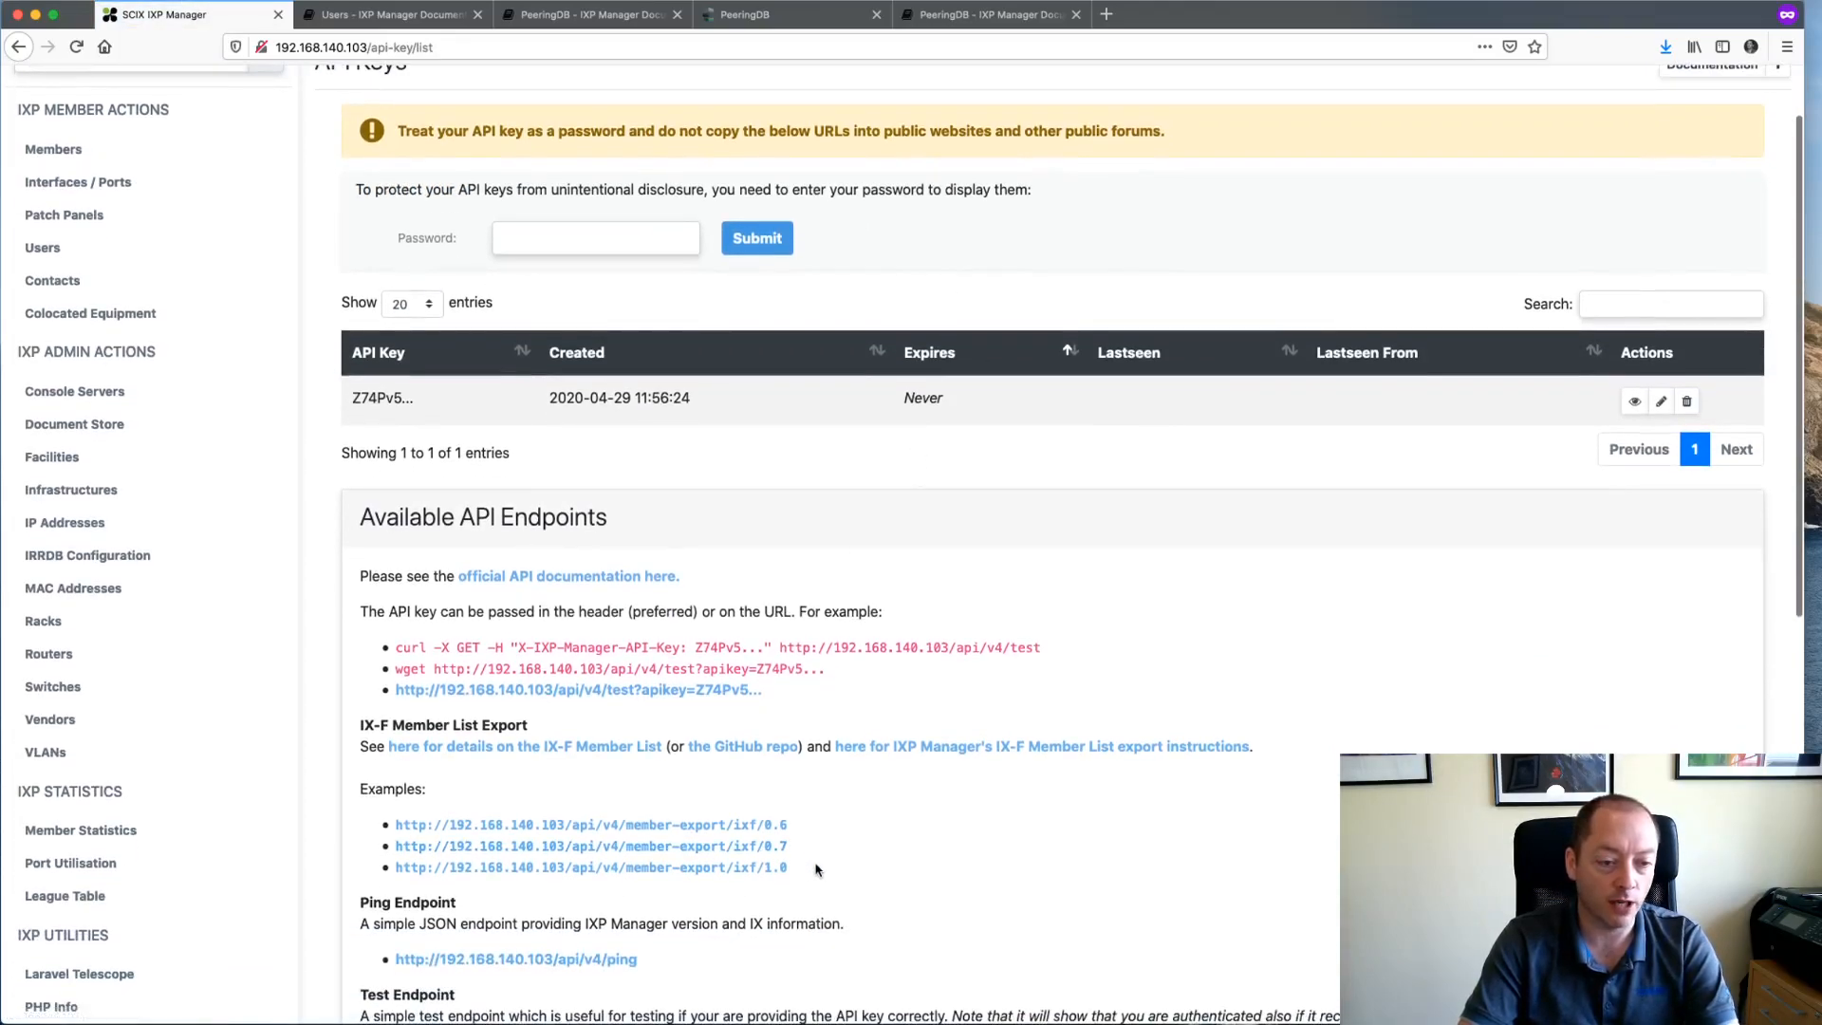
left_click_drag(816, 870, 399, 874)
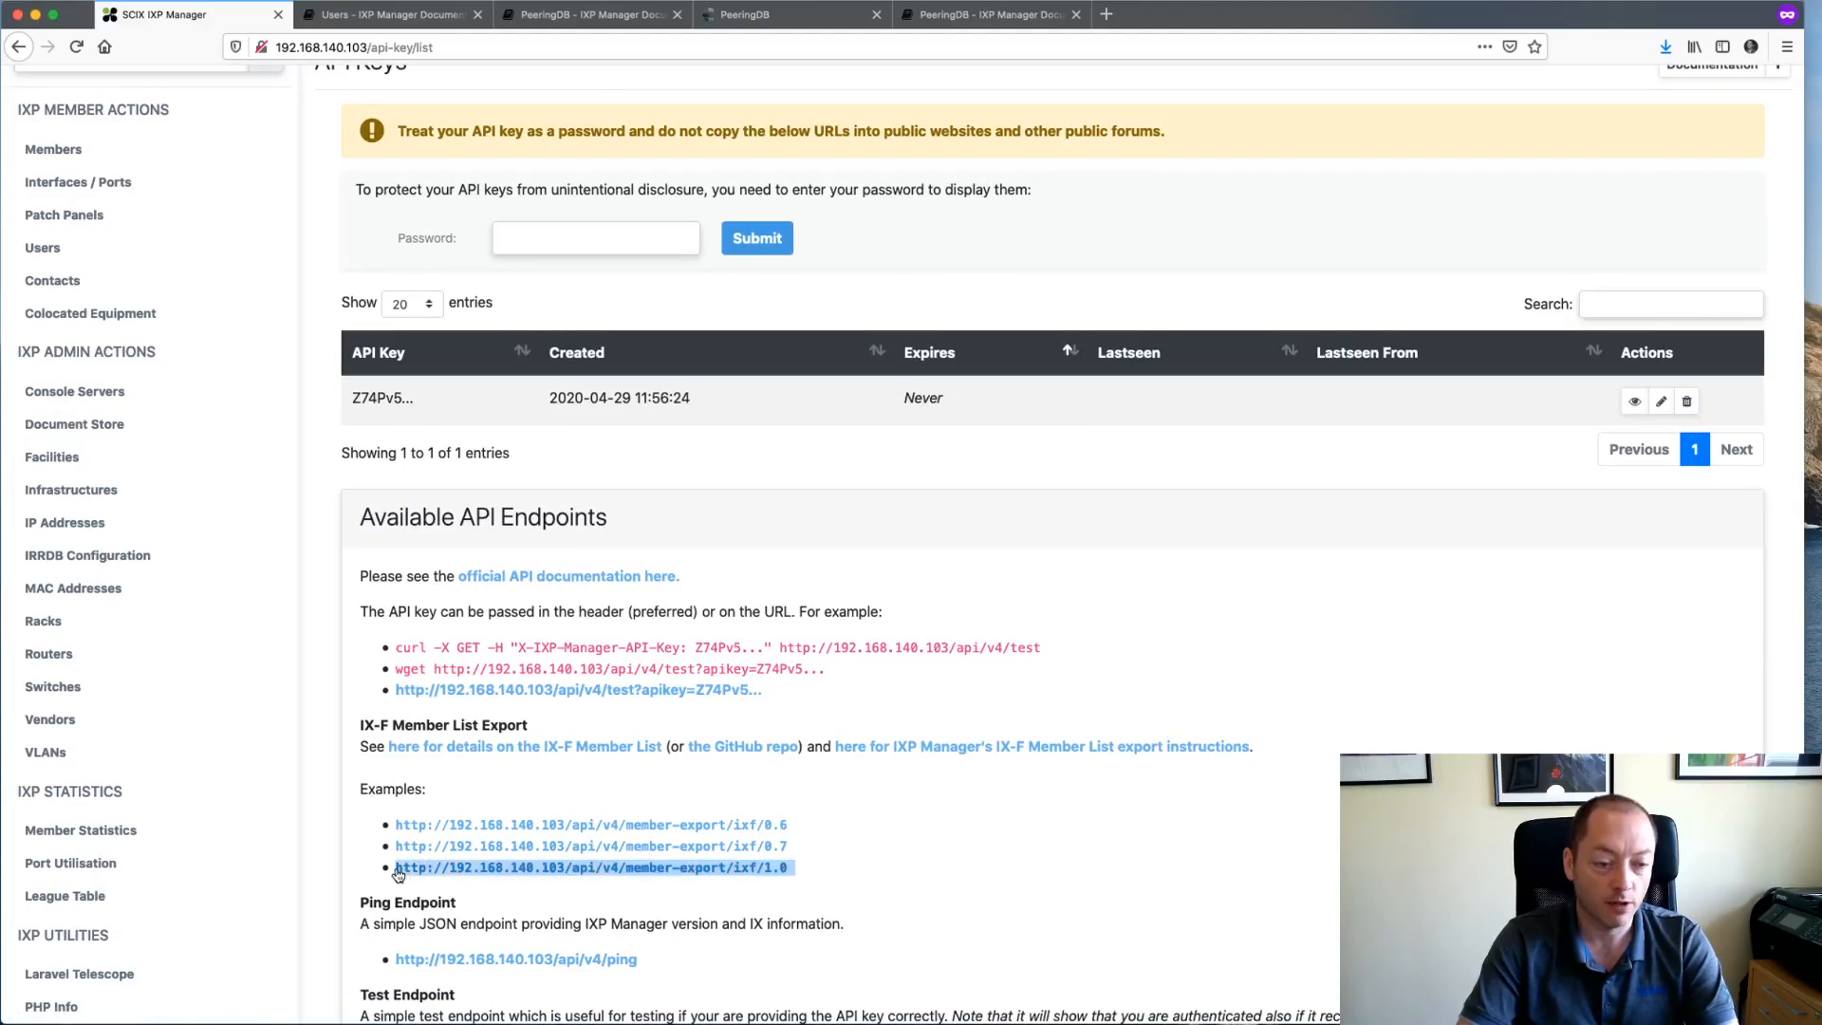
scroll(854, 474, "down", 10)
scroll(898, 380, "up", 2)
left_click(898, 343)
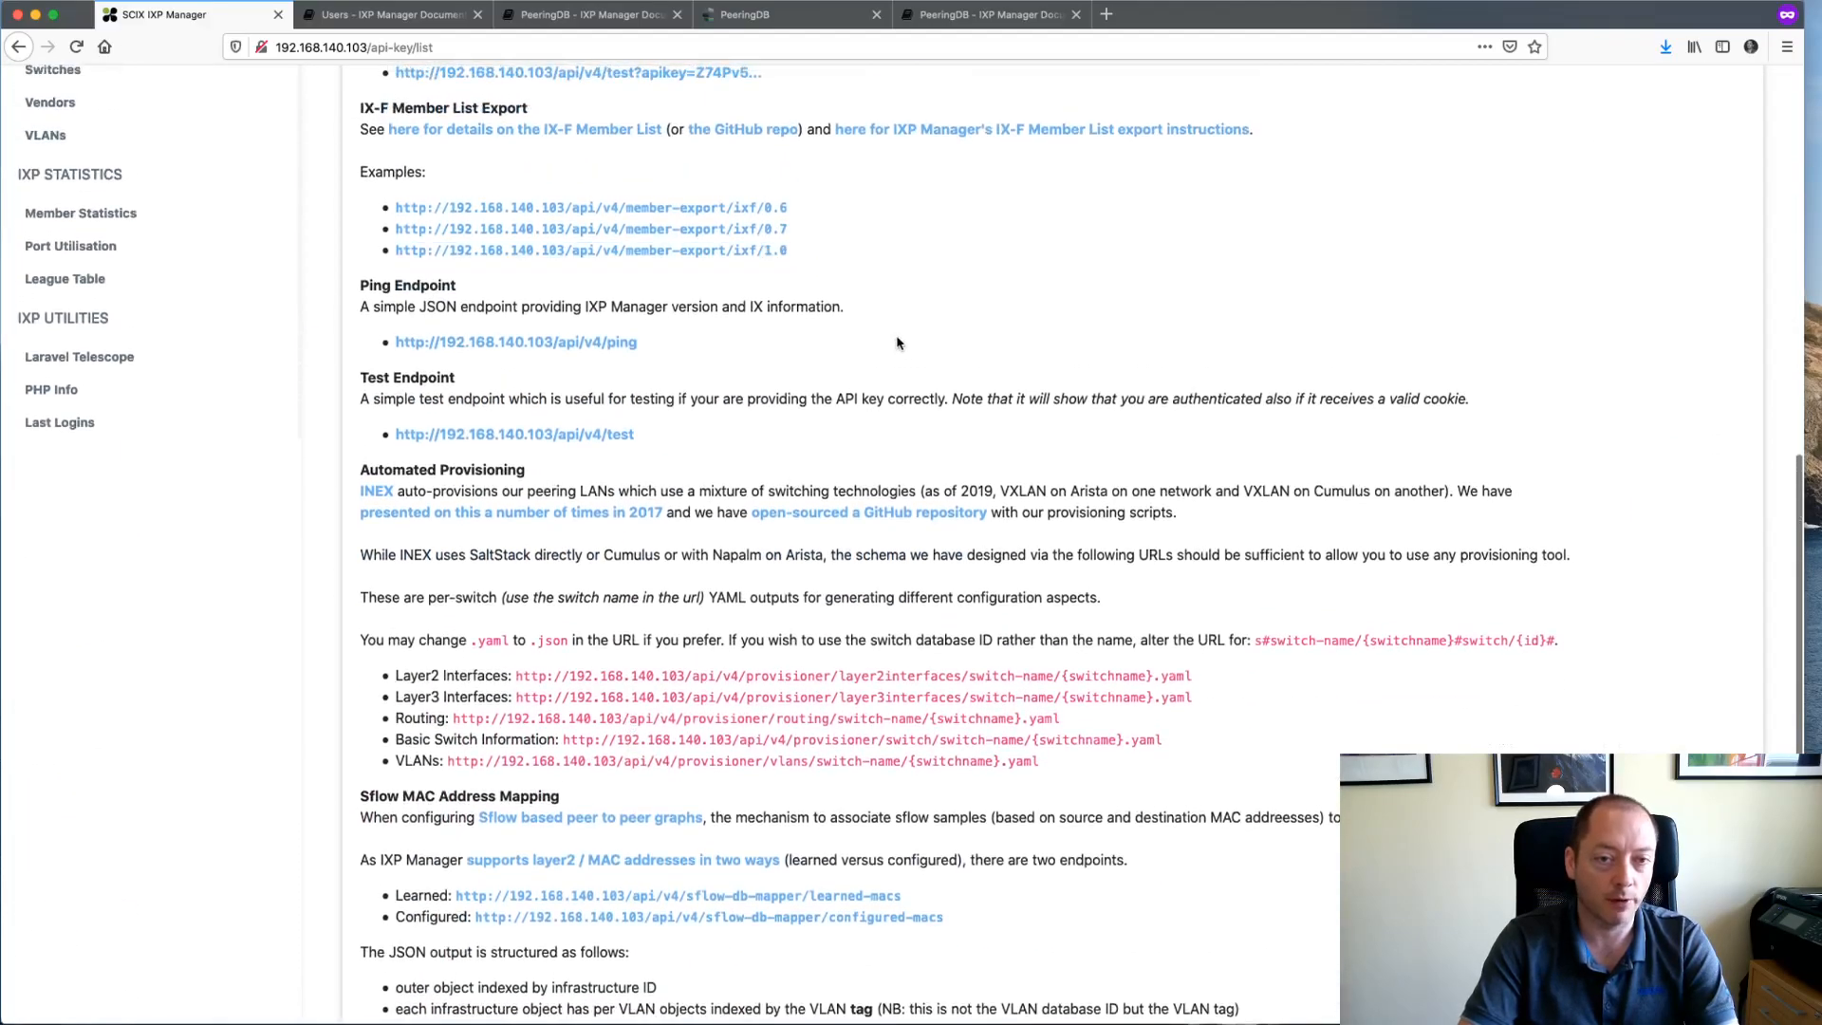
- Inspect the ixf/1.0 member export JSON in a new tab, then close that tab
right_click(734, 249)
left_click(772, 256)
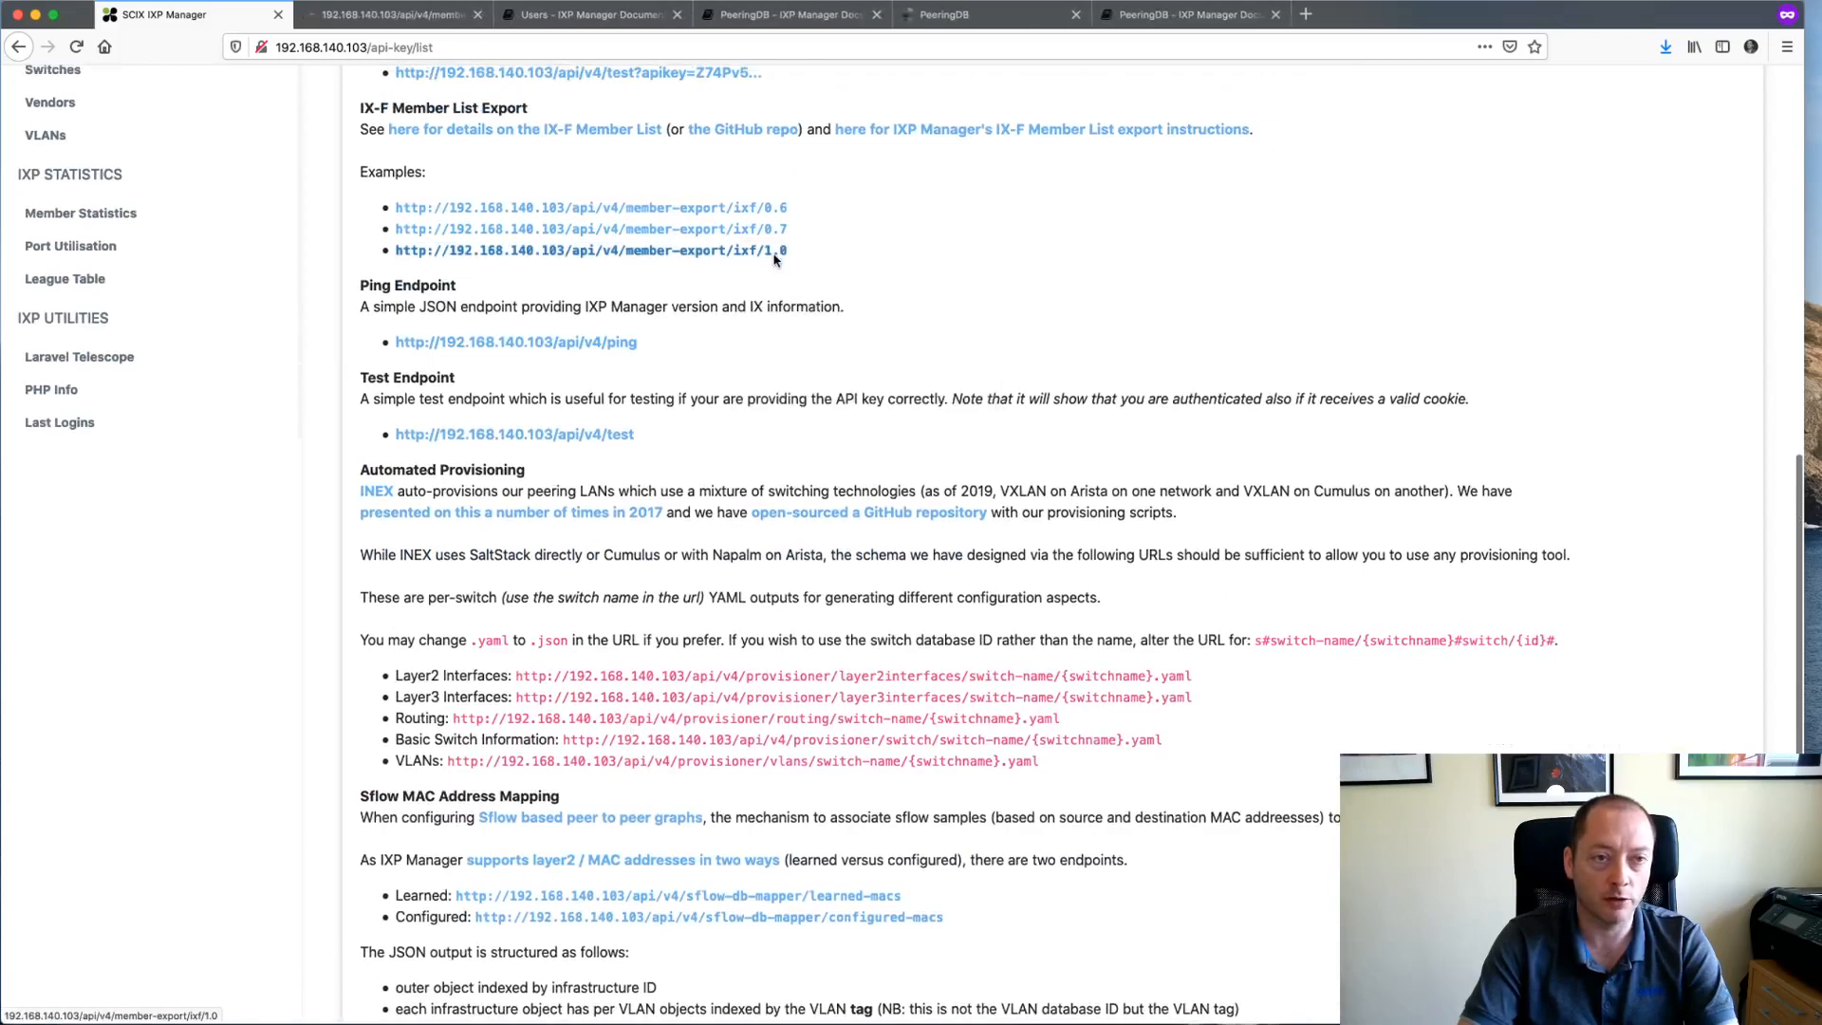
left_click(389, 14)
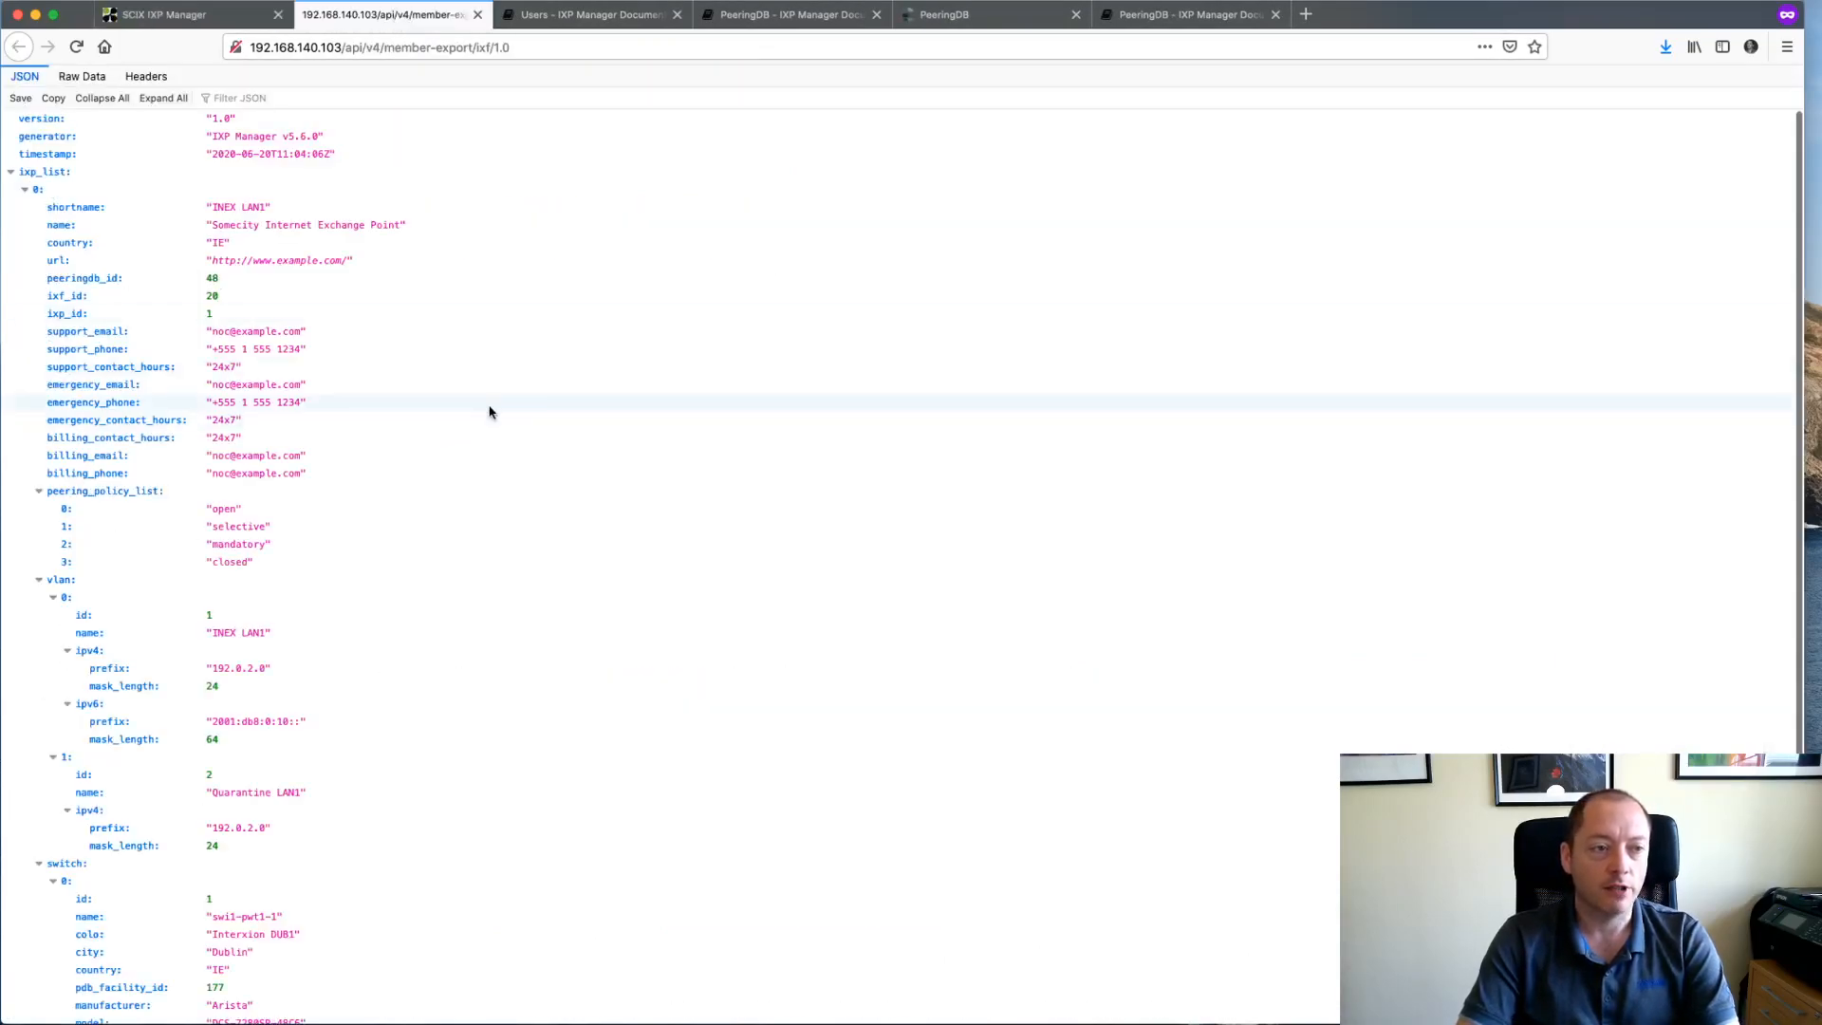
left_click(11, 173)
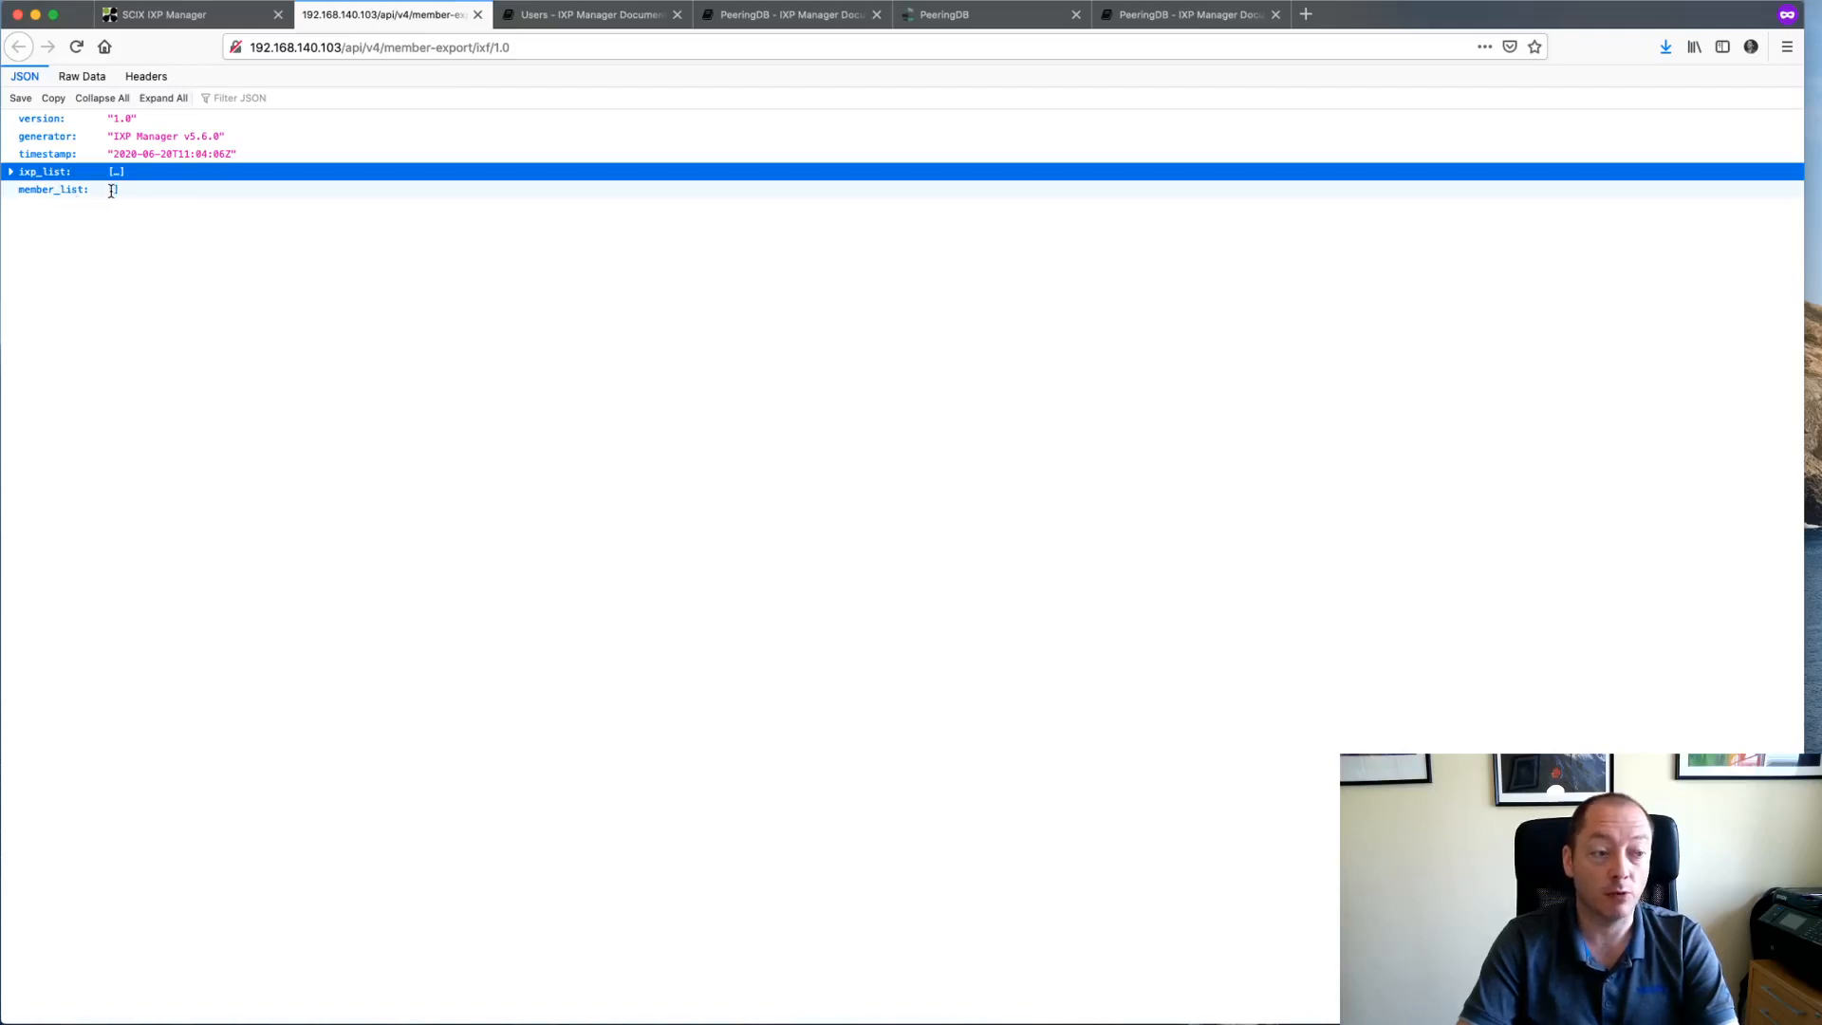
left_click(477, 15)
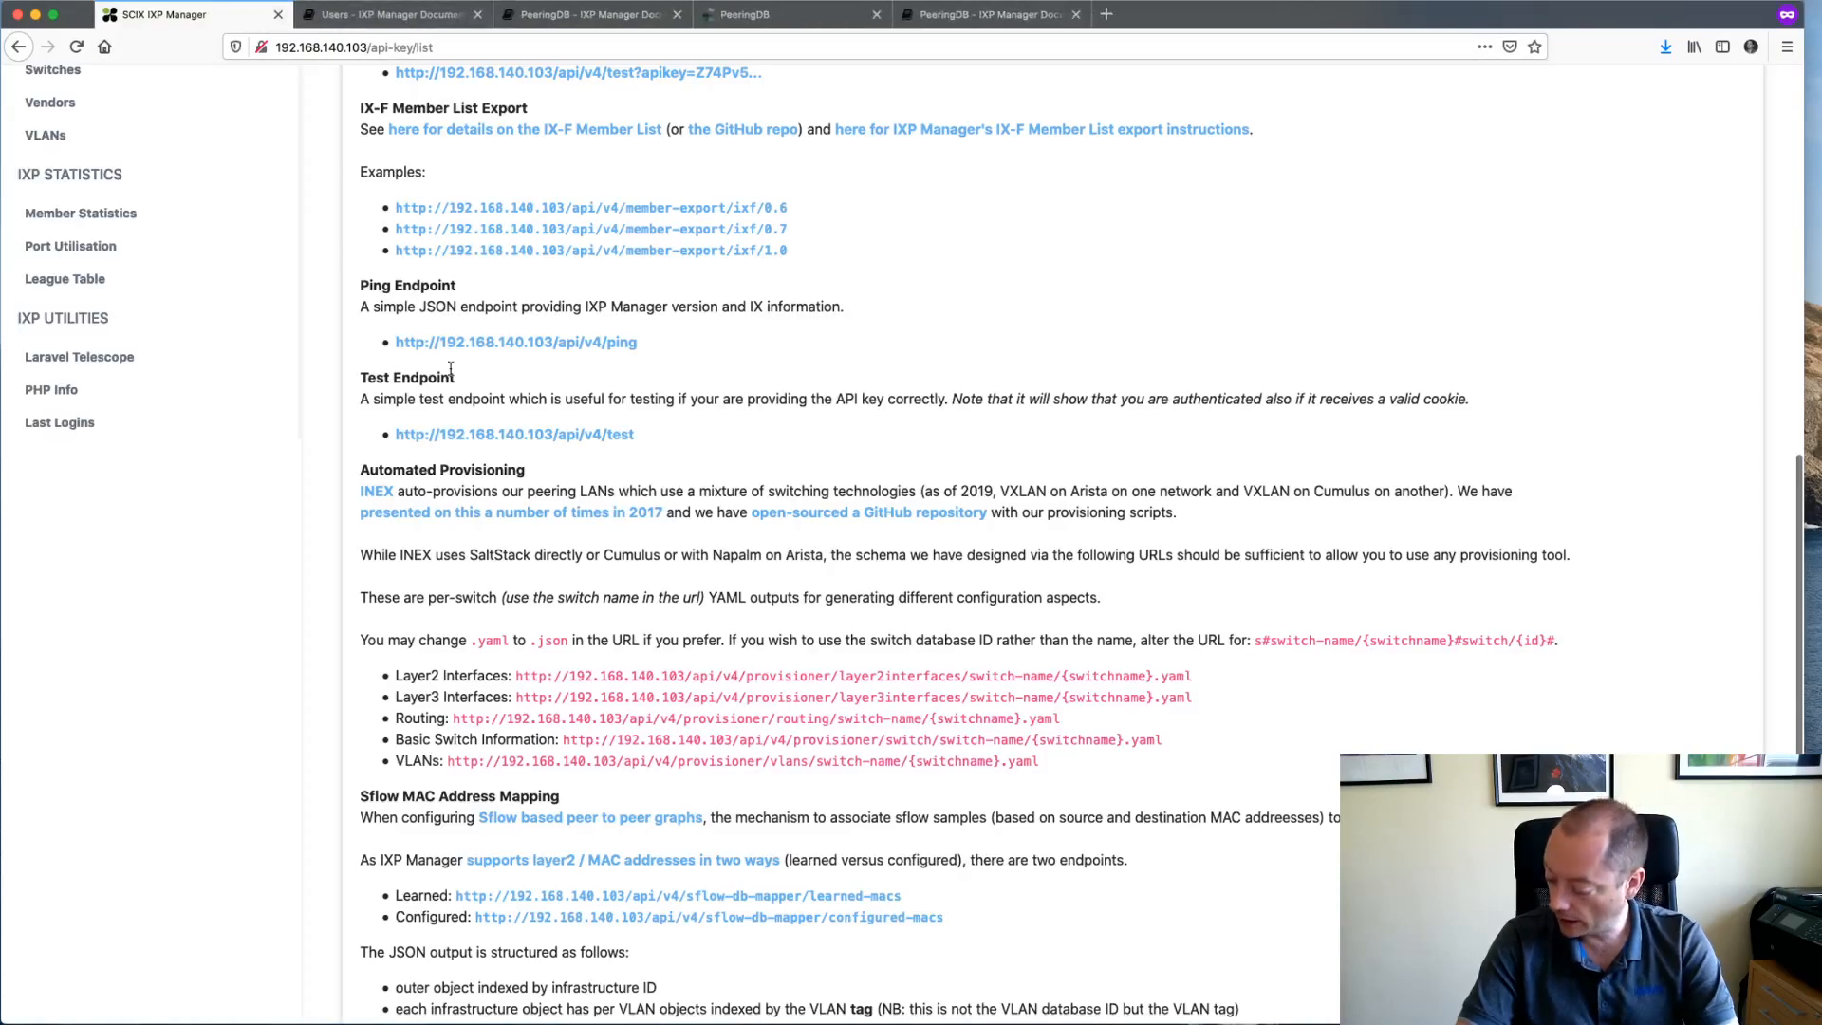
- Open Facebook's overview from the Members list and peek at its edit dropdown
scroll(57, 422, "up", 10)
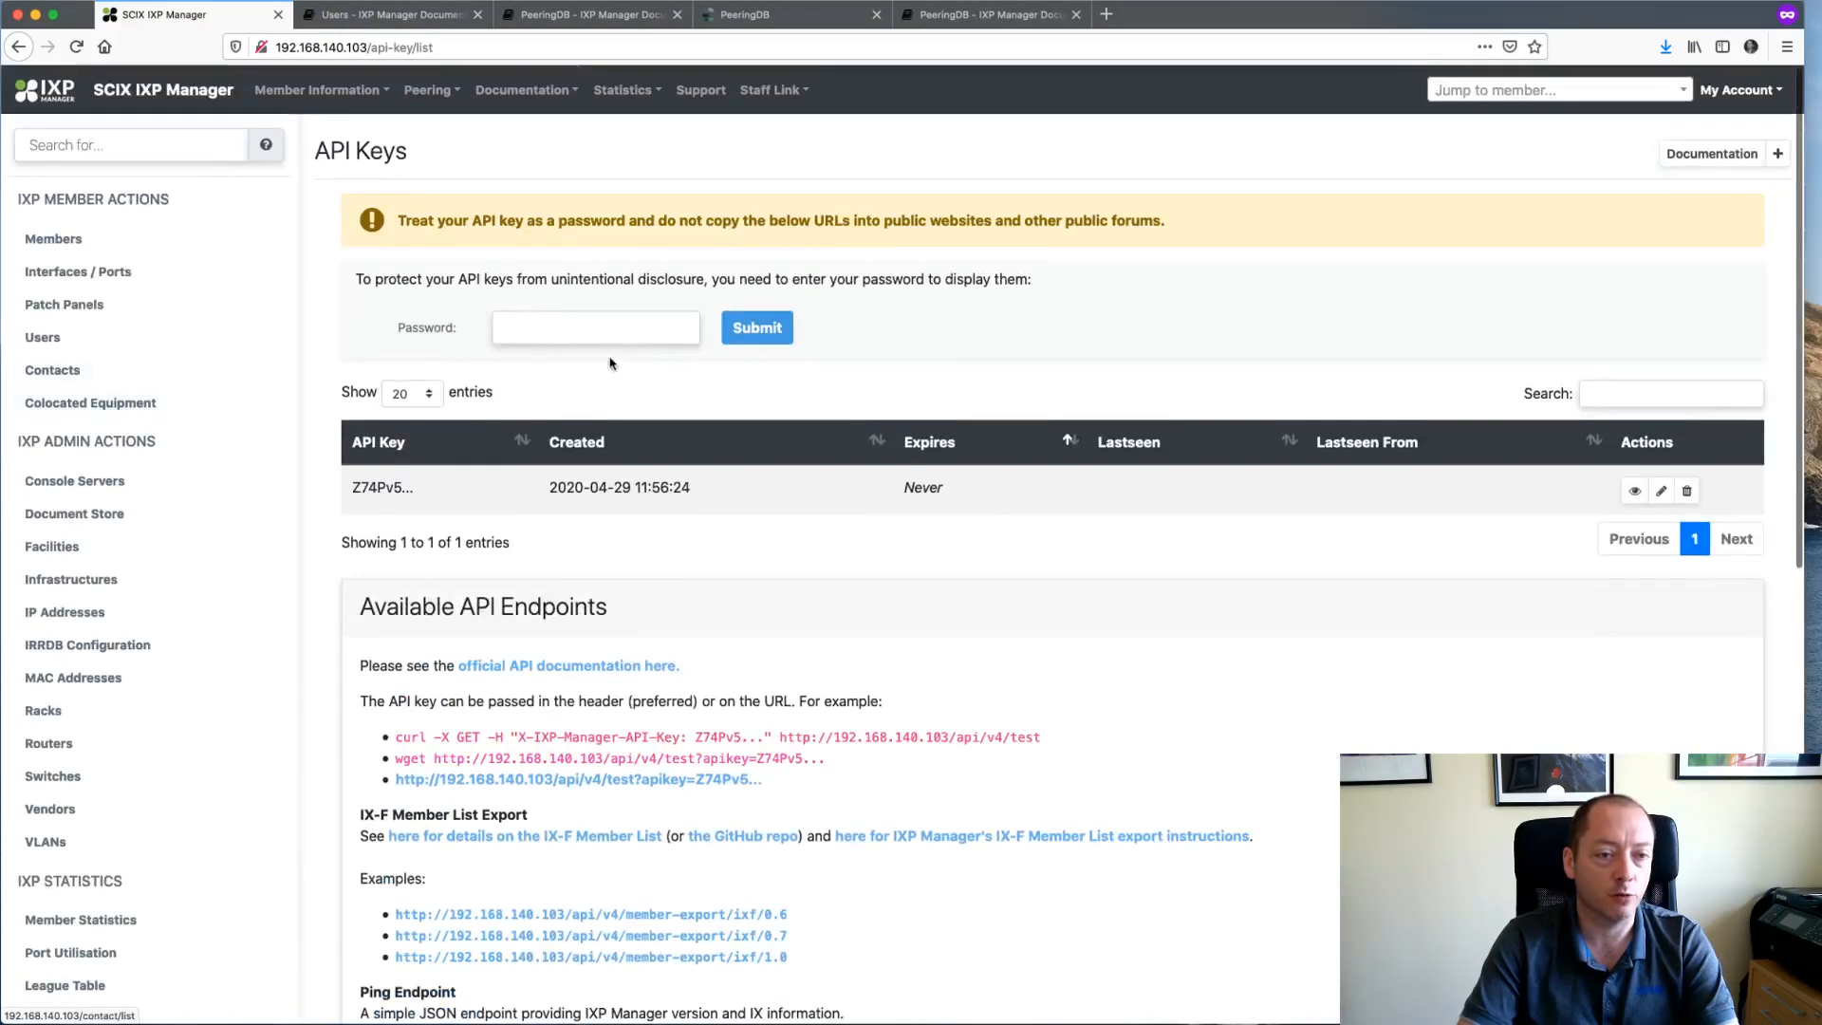
left_click(71, 246)
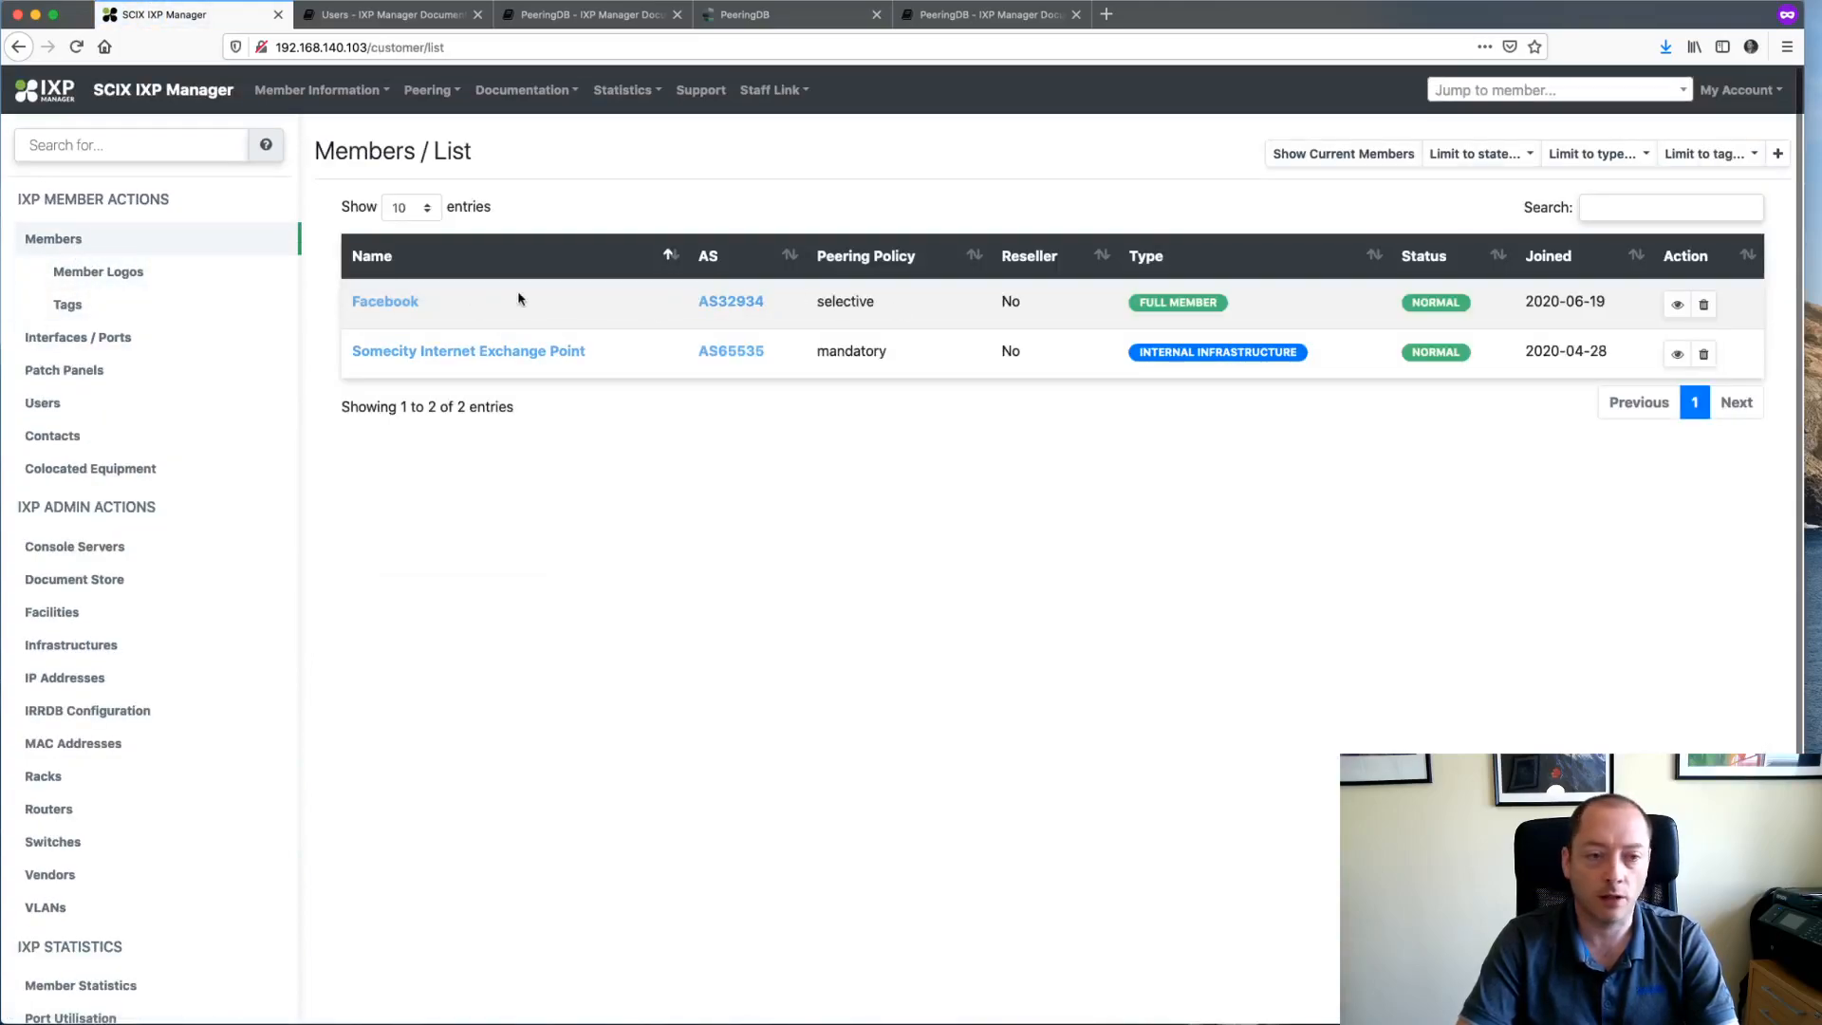
left_click(397, 301)
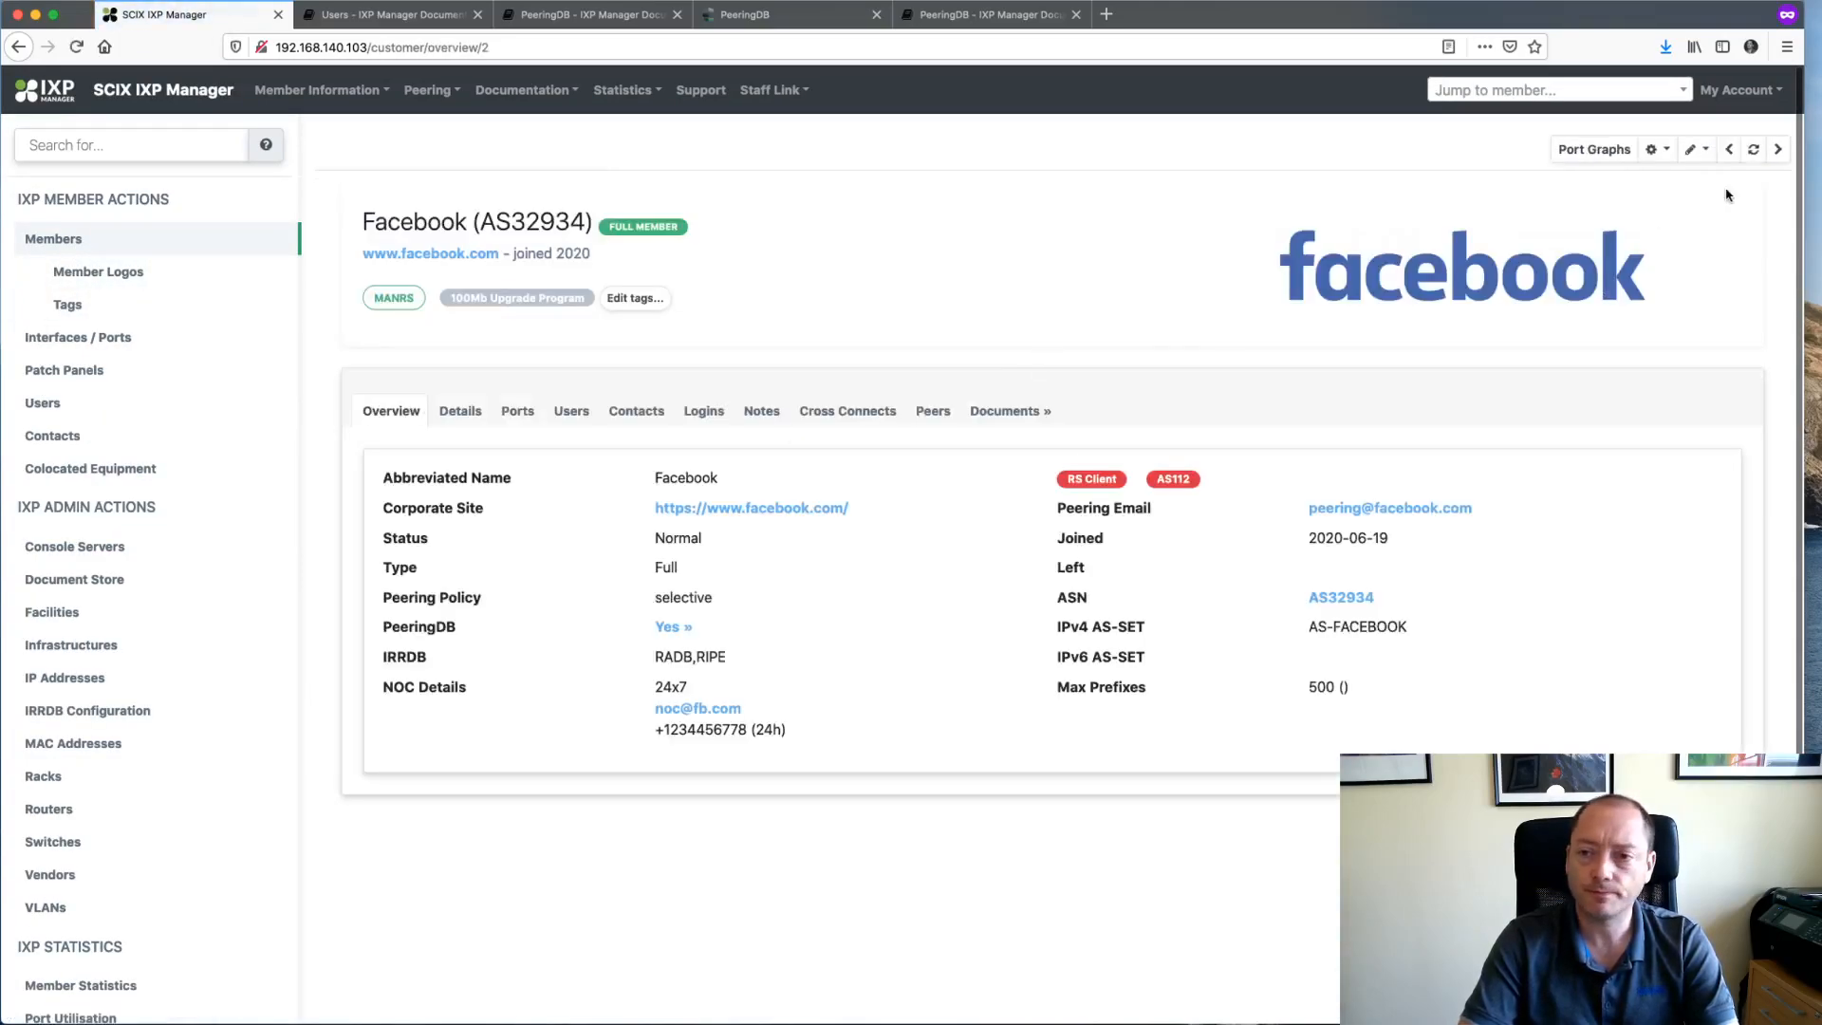
left_click(1702, 150)
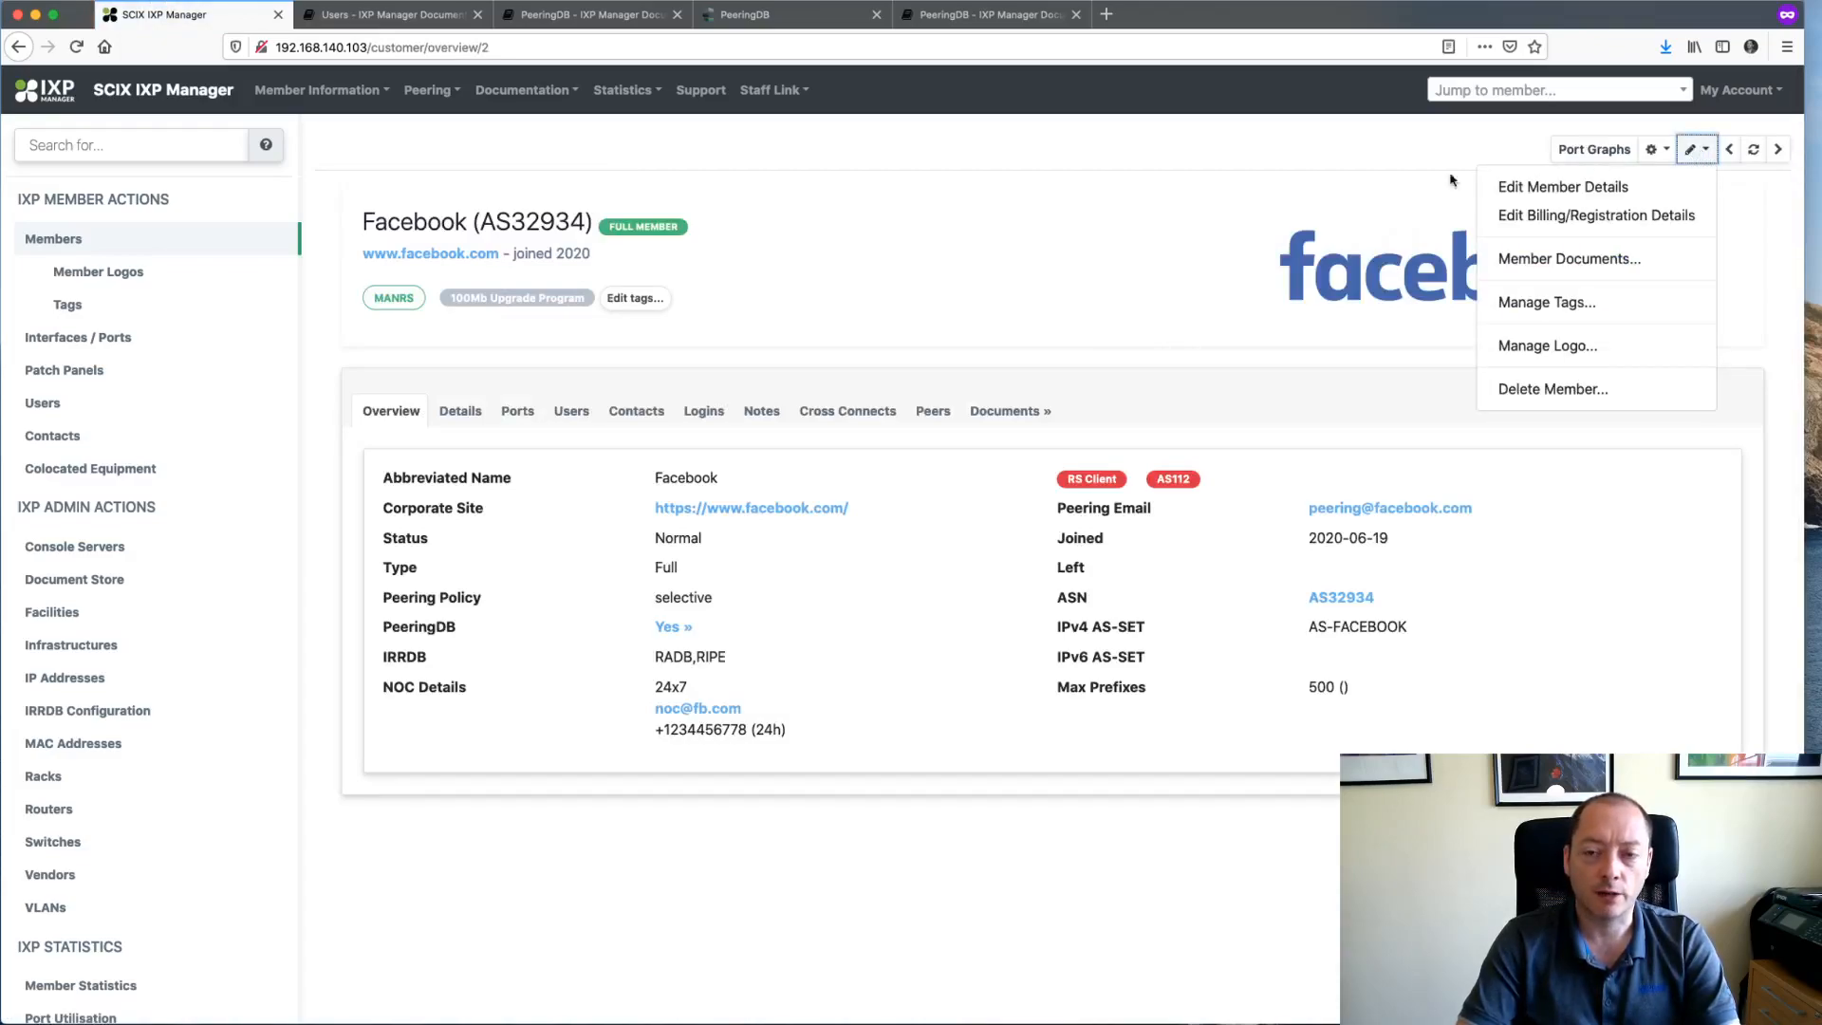
left_click(1308, 221)
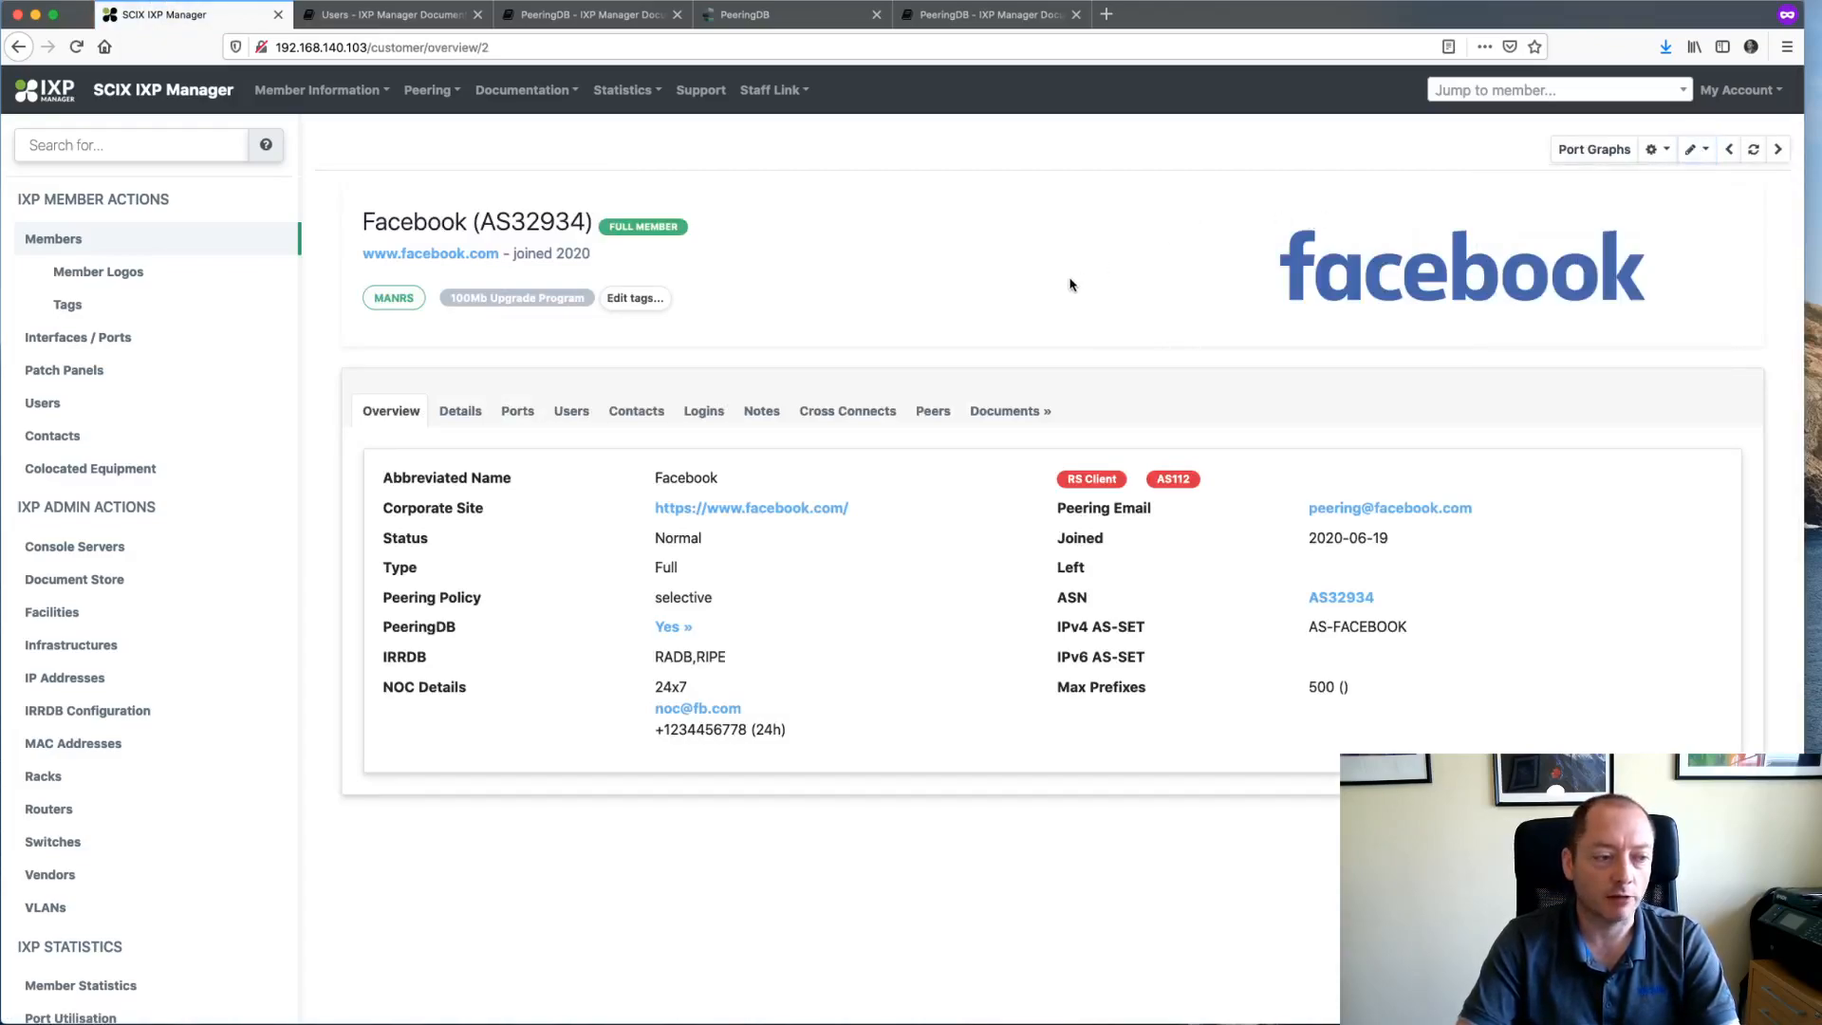
left_click(1702, 151)
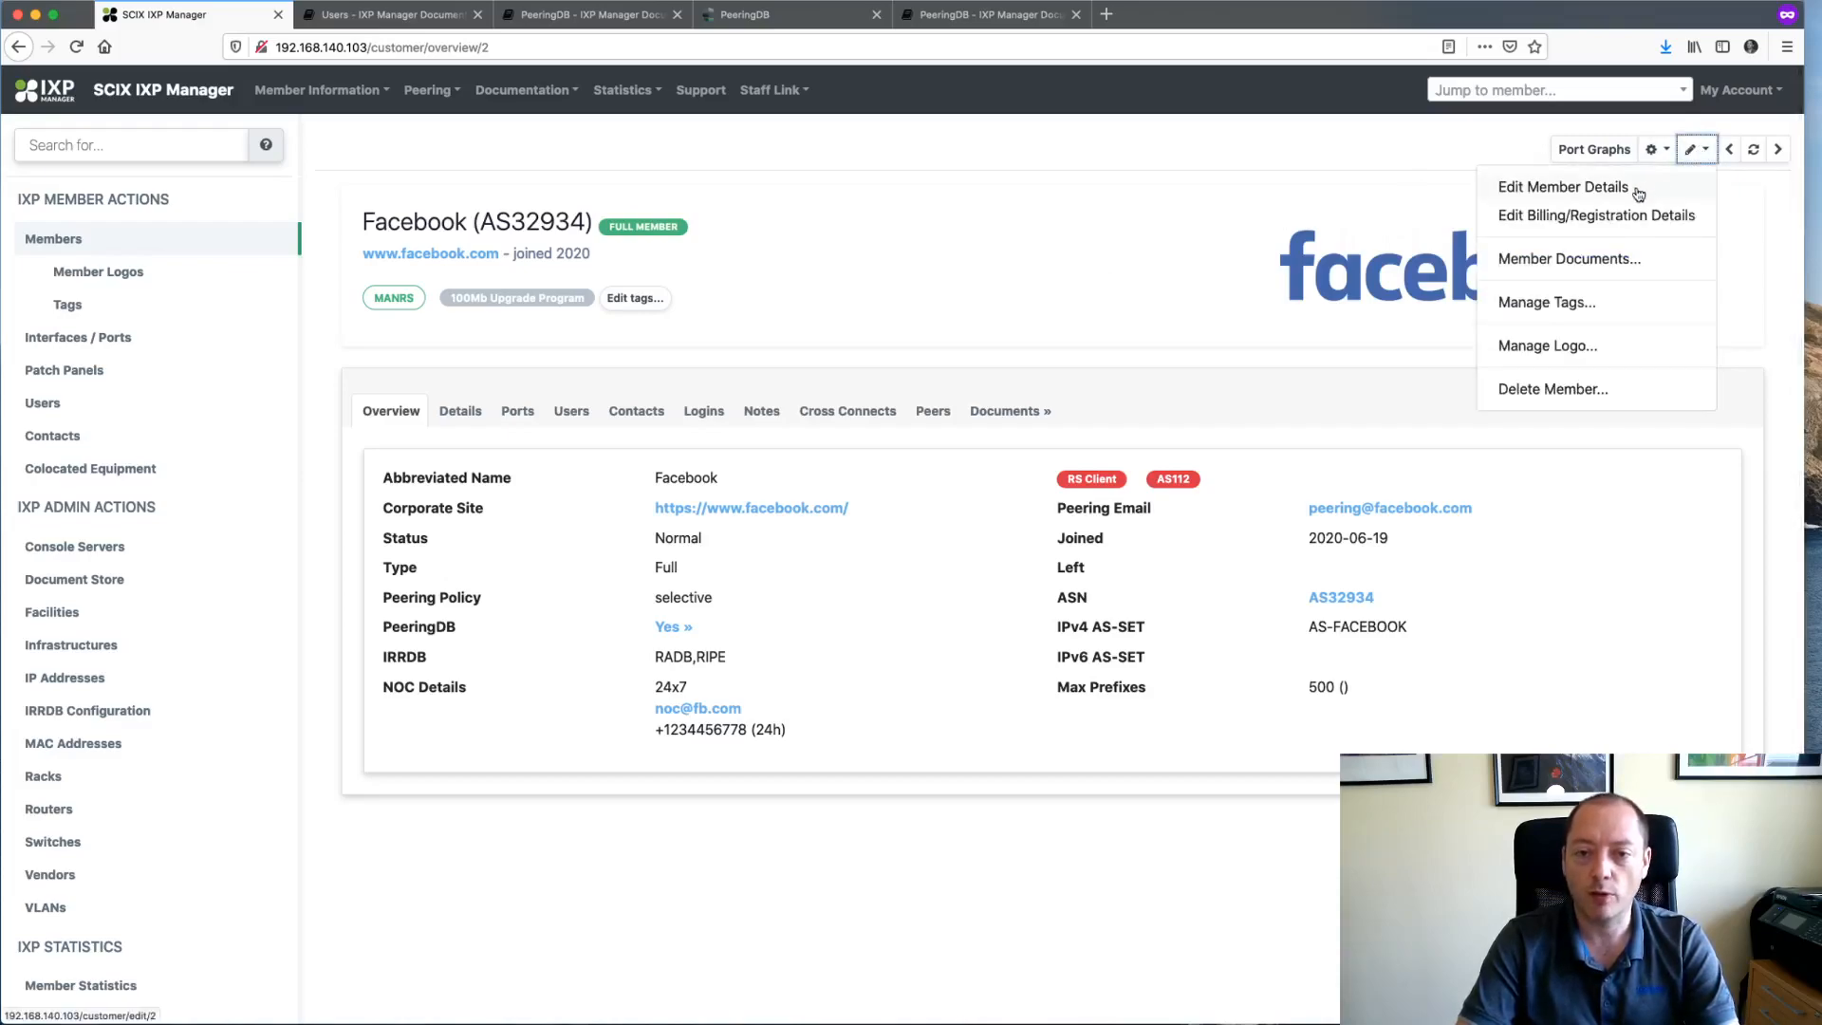
left_click(1090, 317)
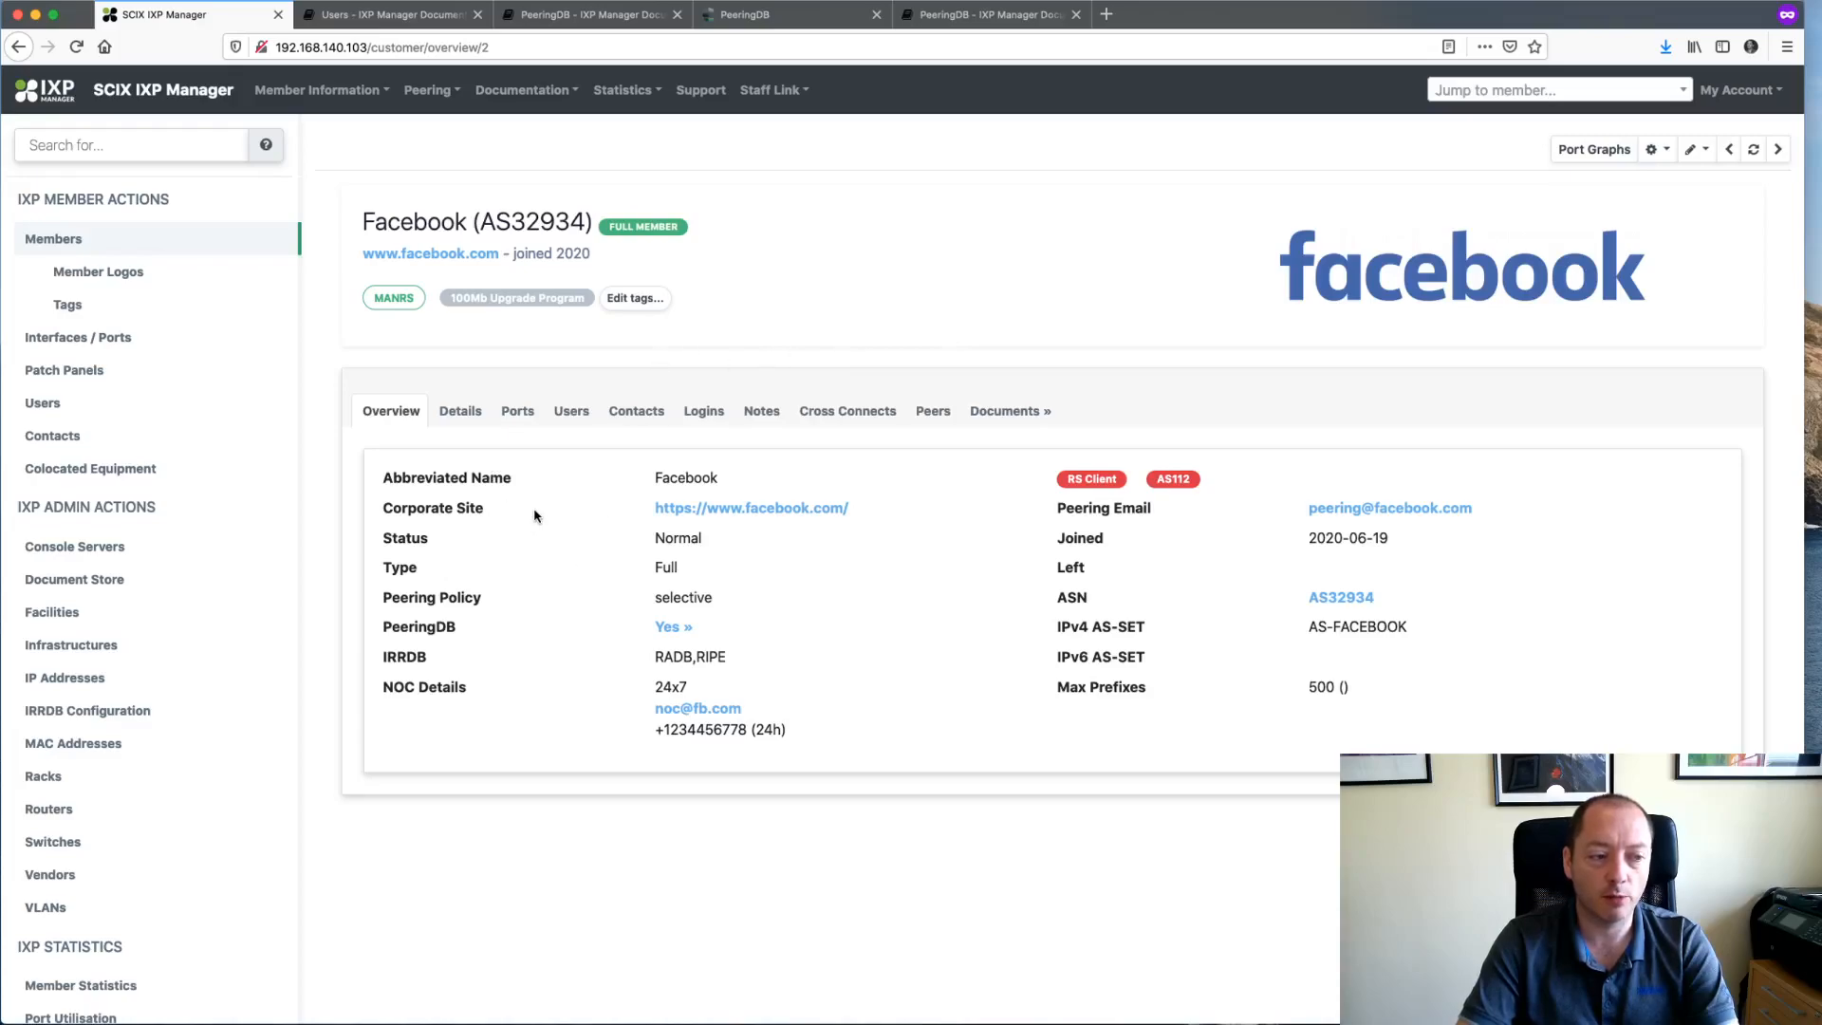
- Check Facebook's Ports and Overview tabs, then open its member edit form
left_click(518, 413)
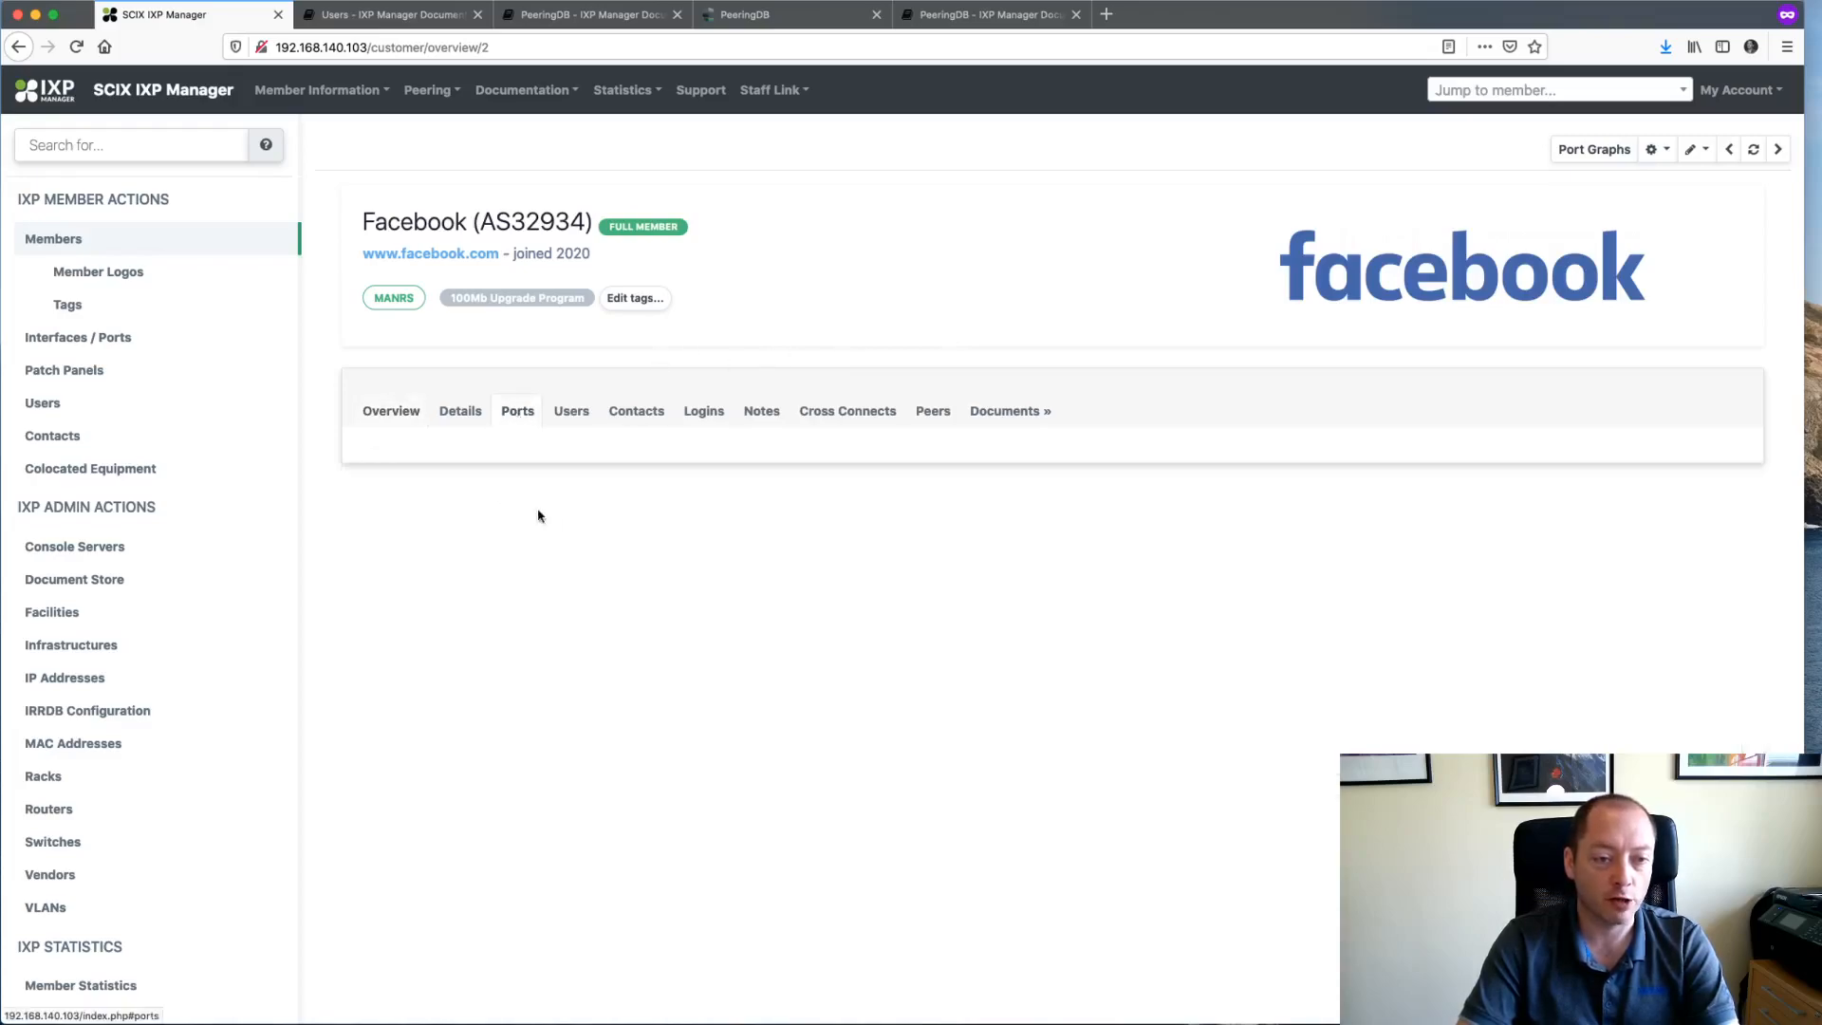
left_click(392, 416)
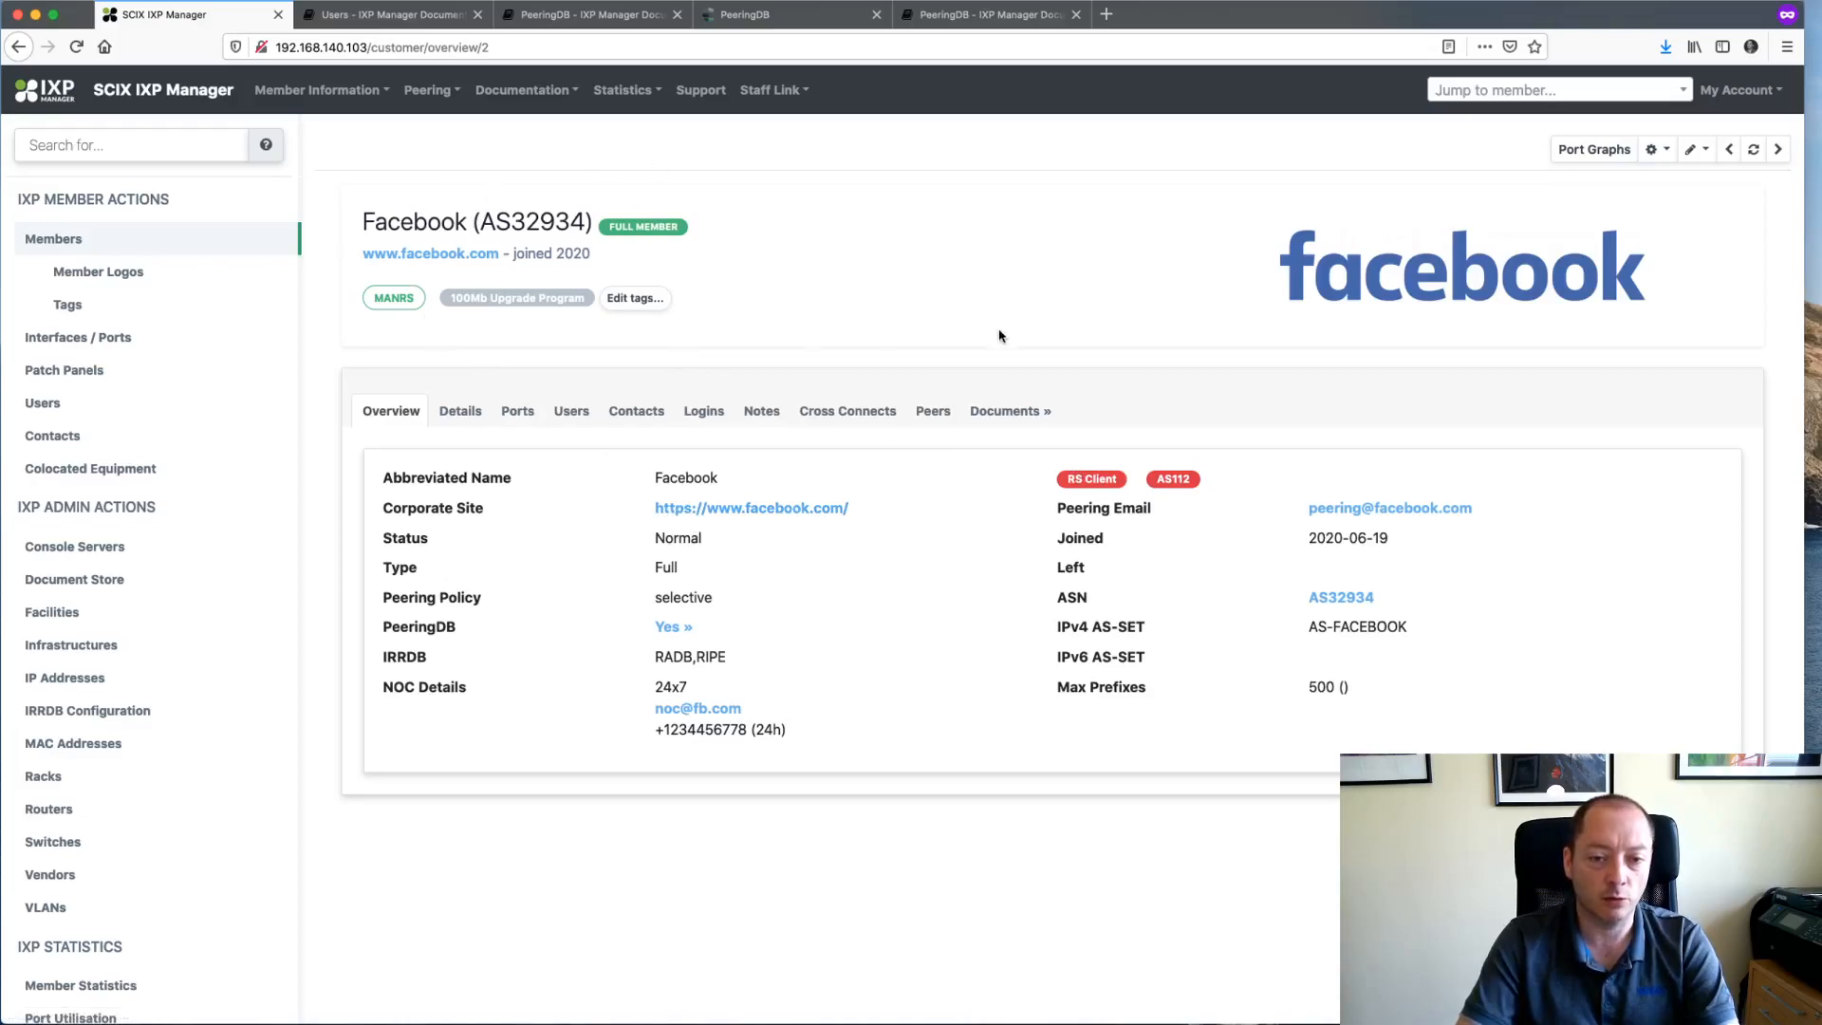
left_click(1705, 154)
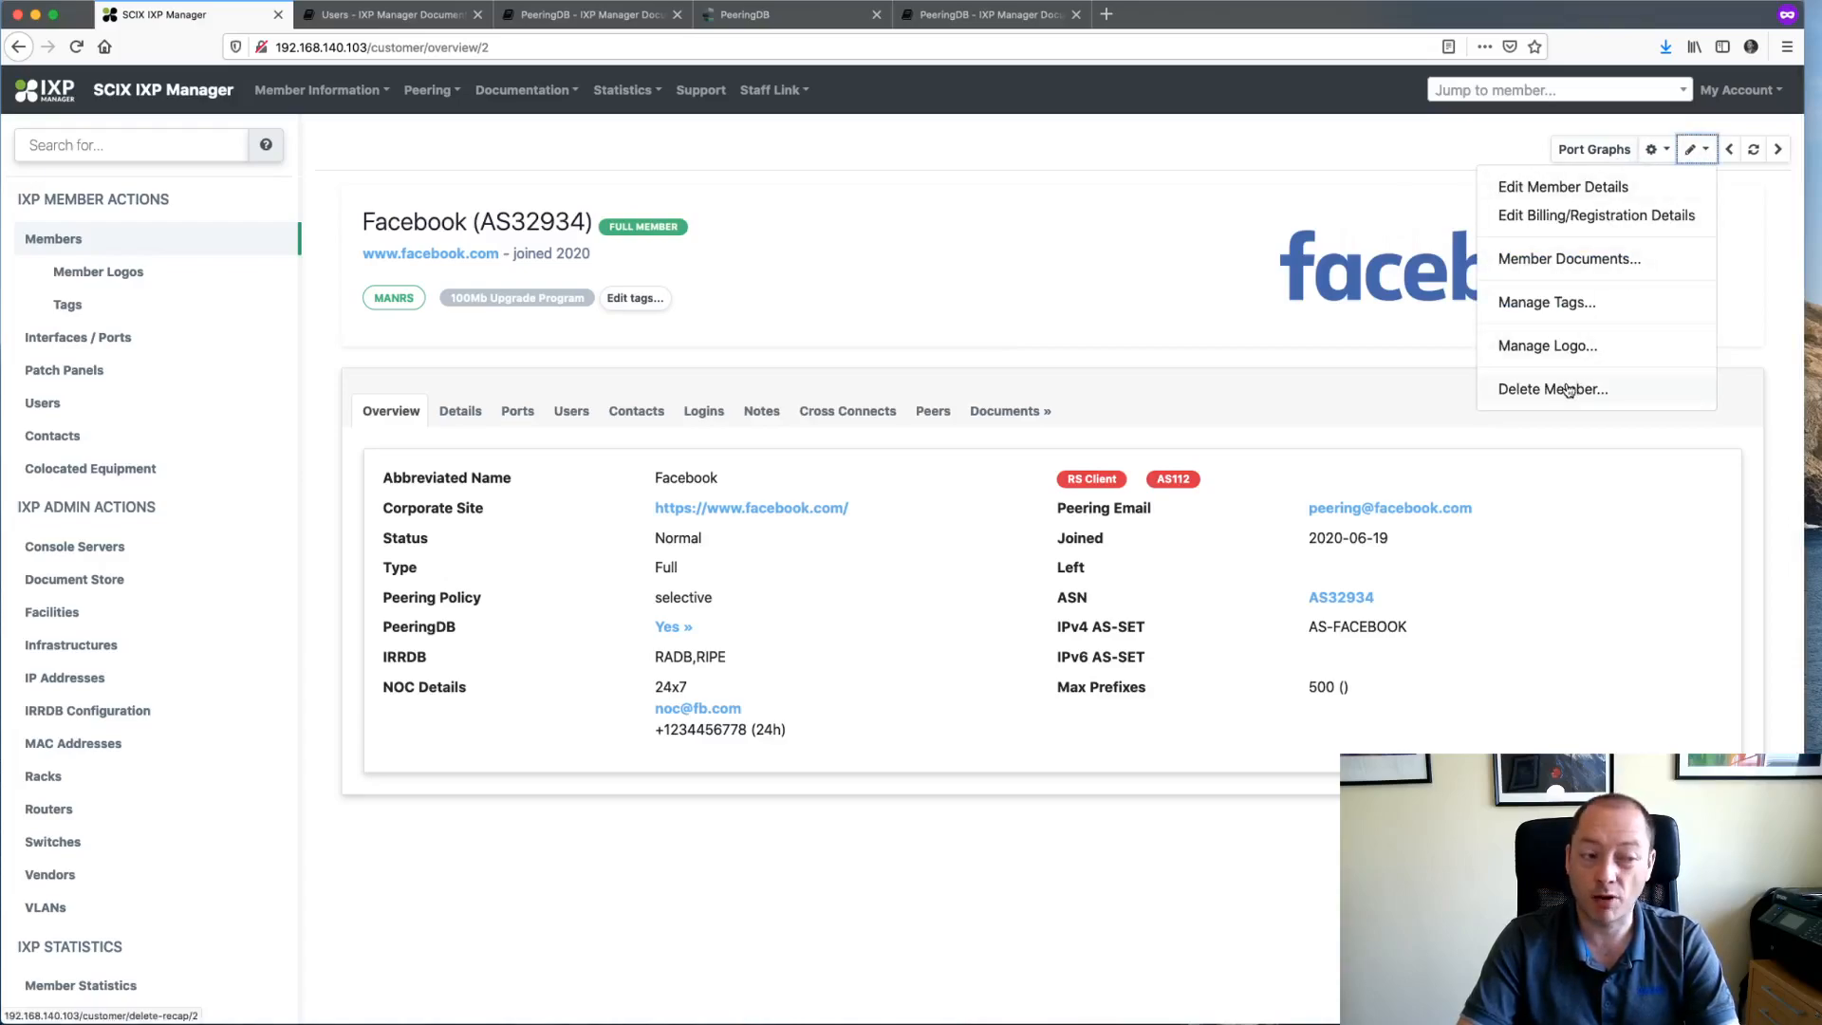
left_click(1577, 188)
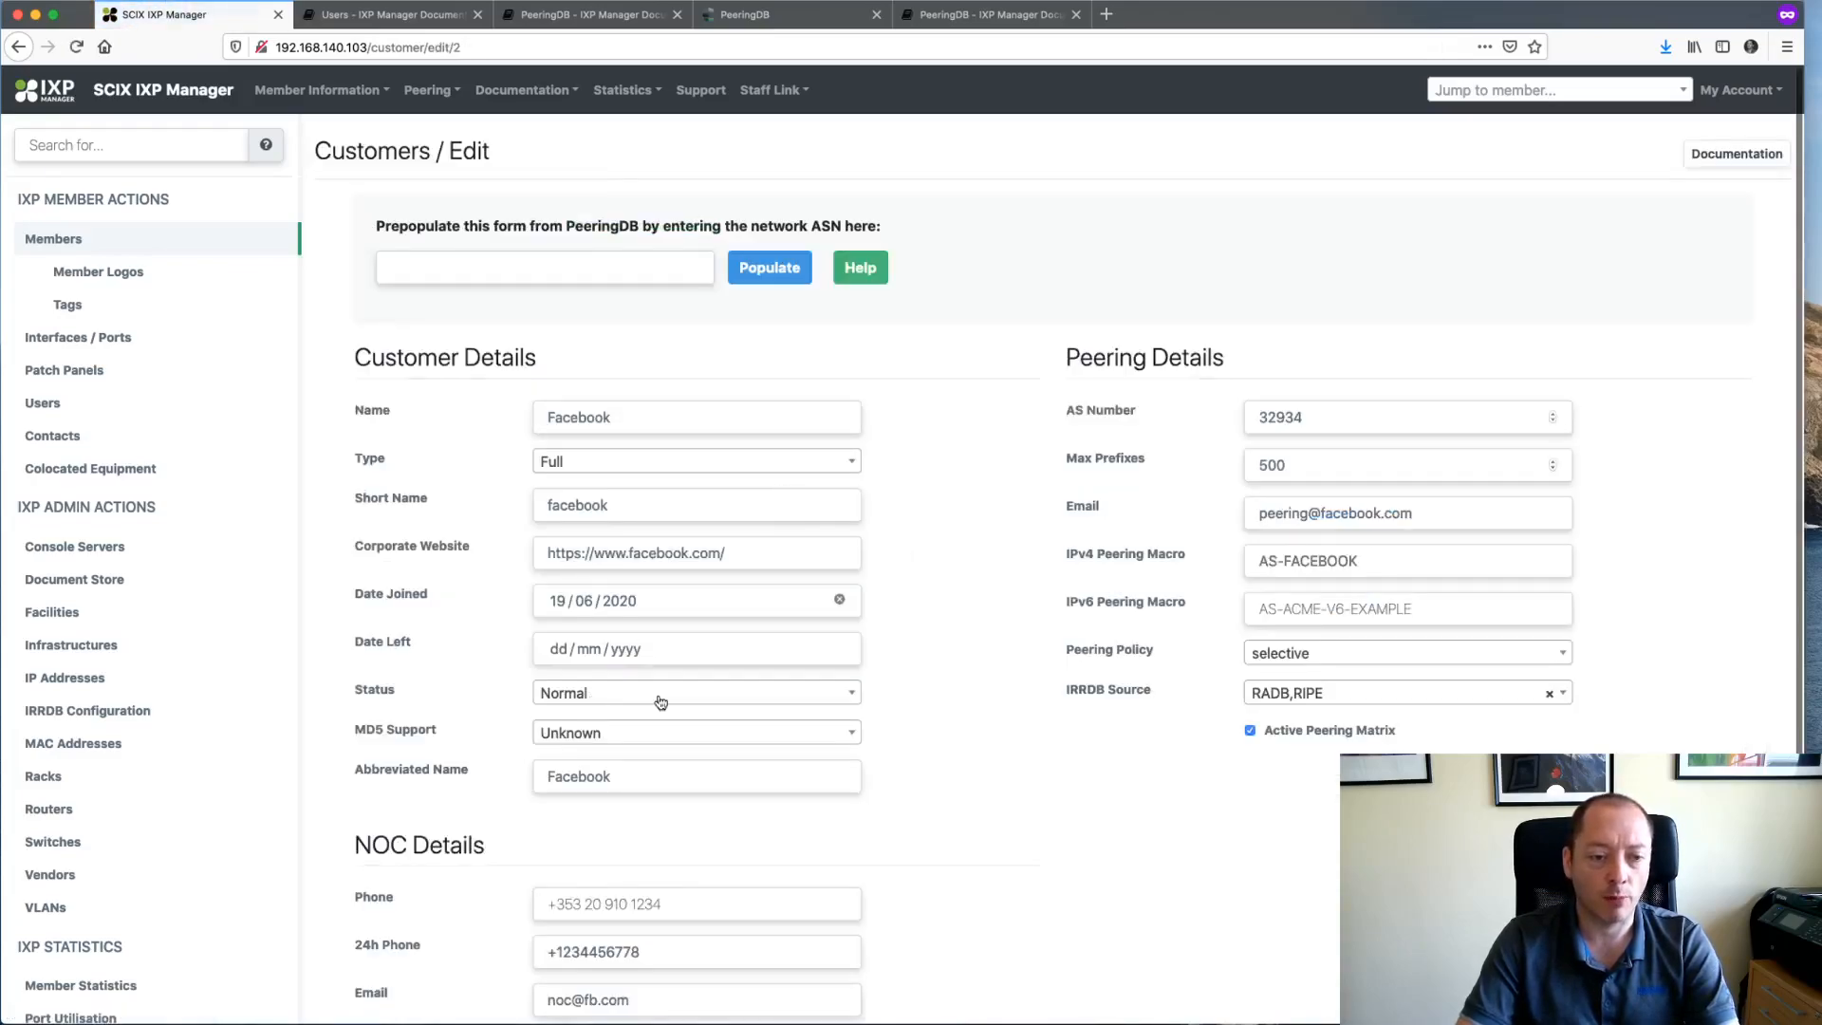
- Set Facebook's Date Joined to 18/06/2020 and Date Left to 19/06/2020, and save
left_click(559, 607)
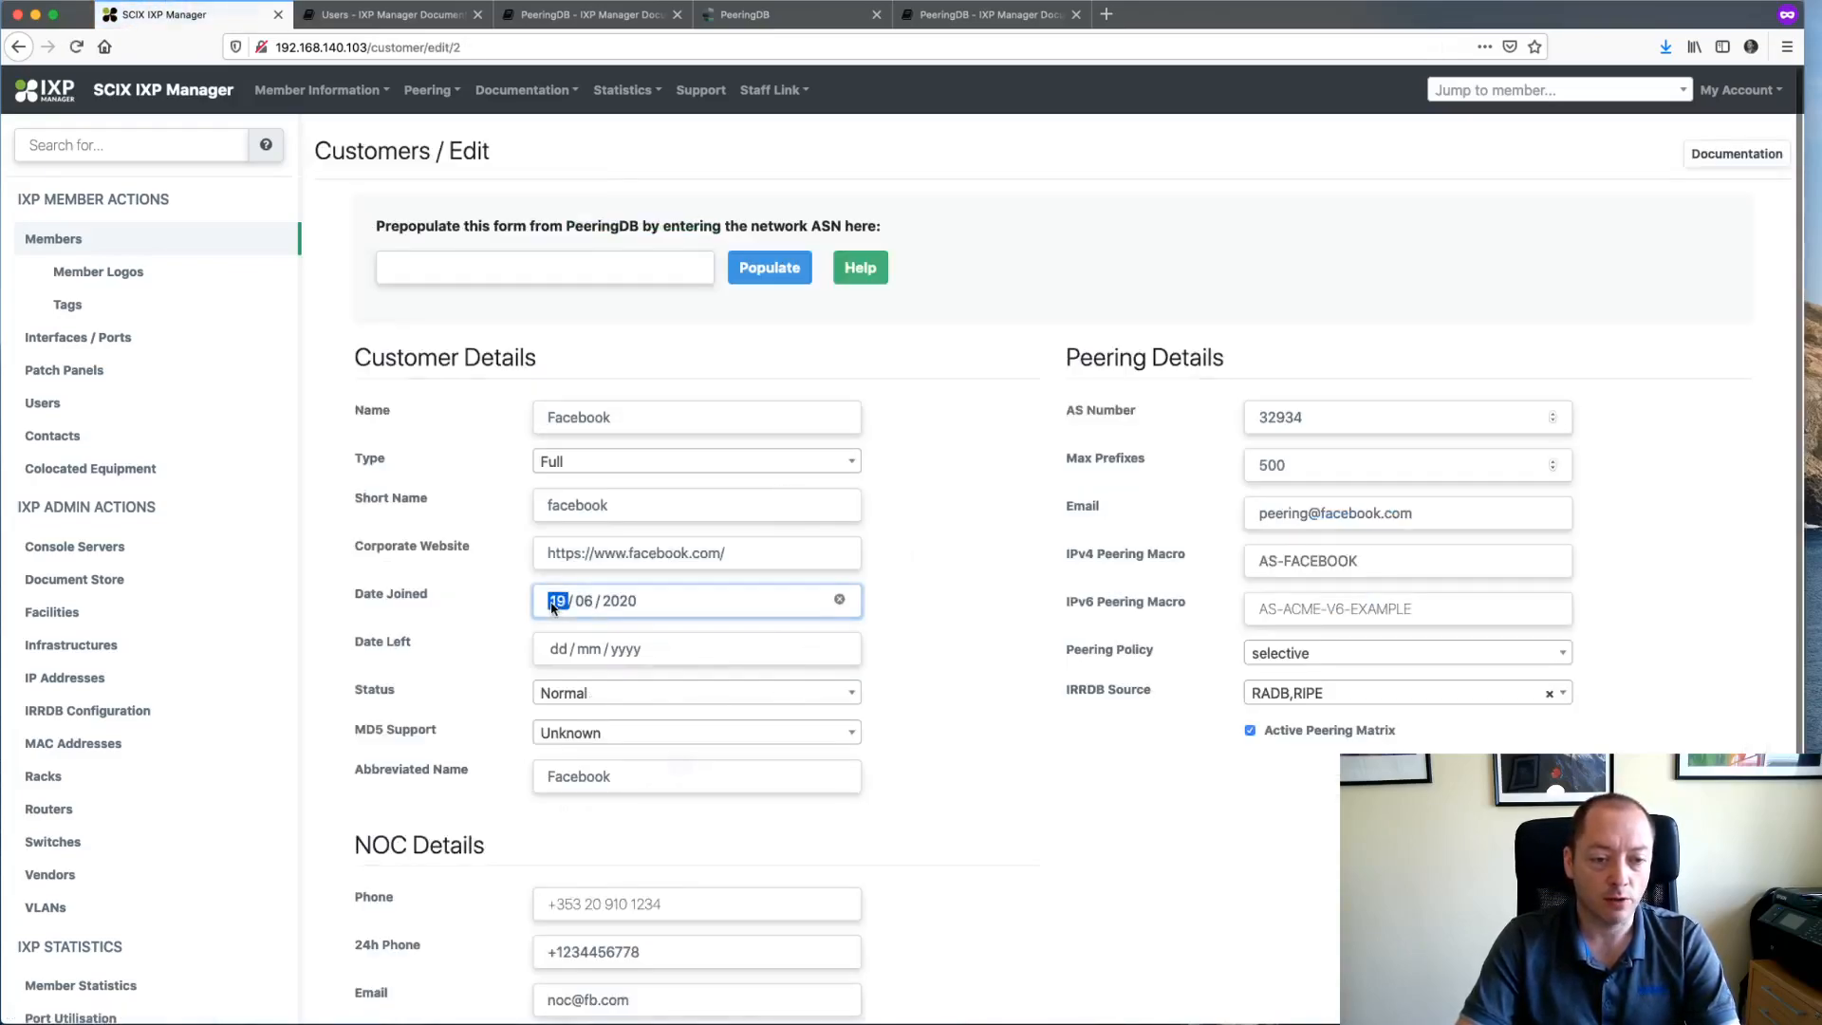
left_click(650, 770)
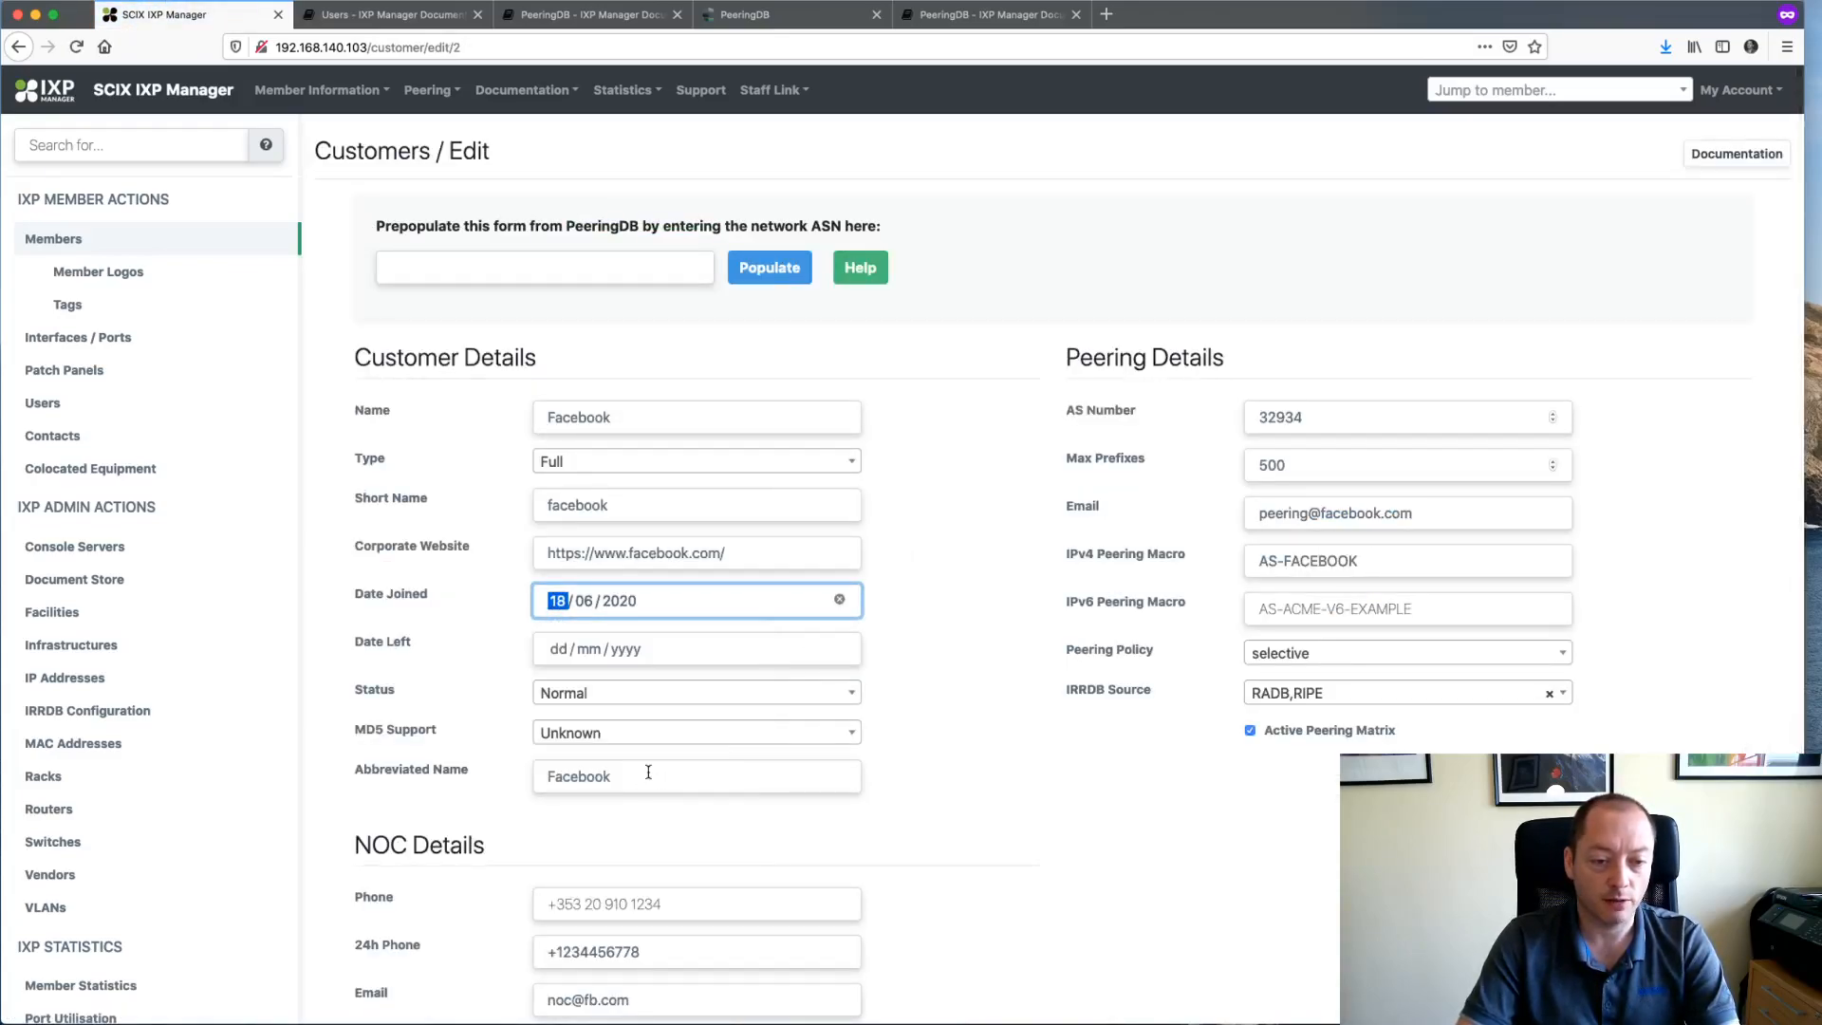
left_click(569, 655)
type("19 / mm / yyyy")
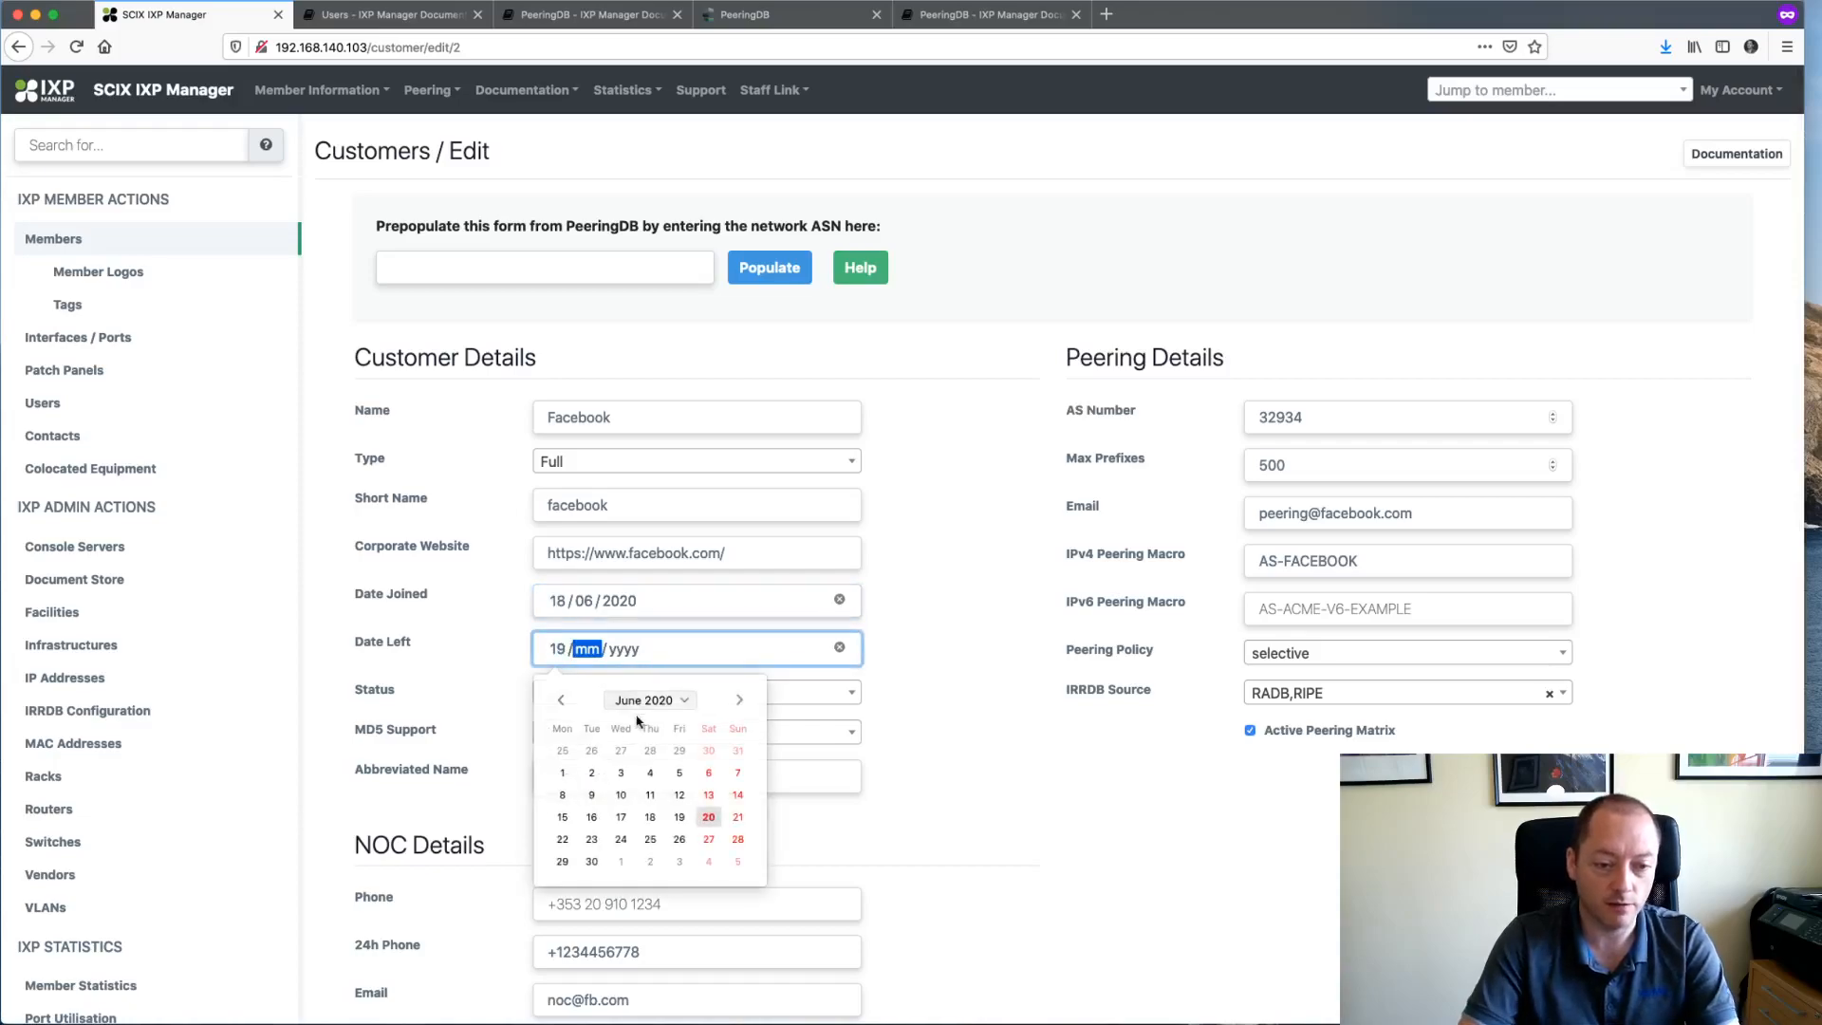
left_click(679, 817)
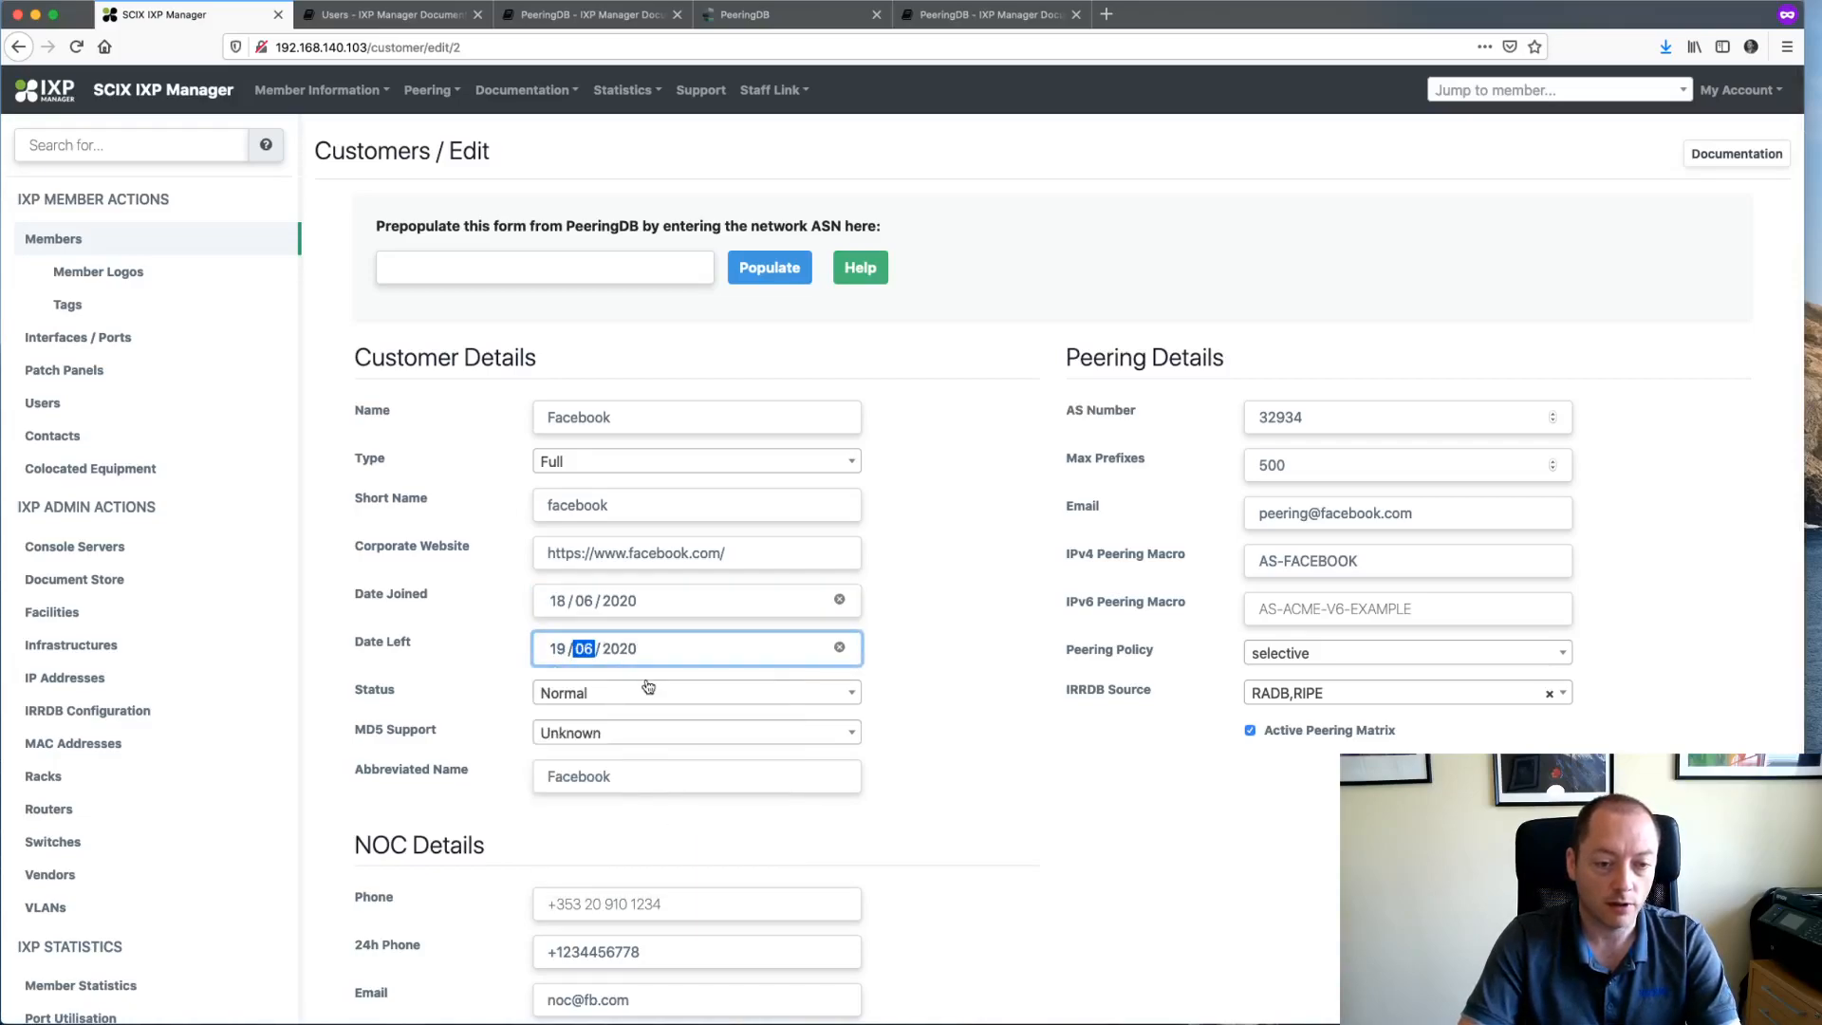
scroll(996, 754, "down", 3)
left_click(985, 901)
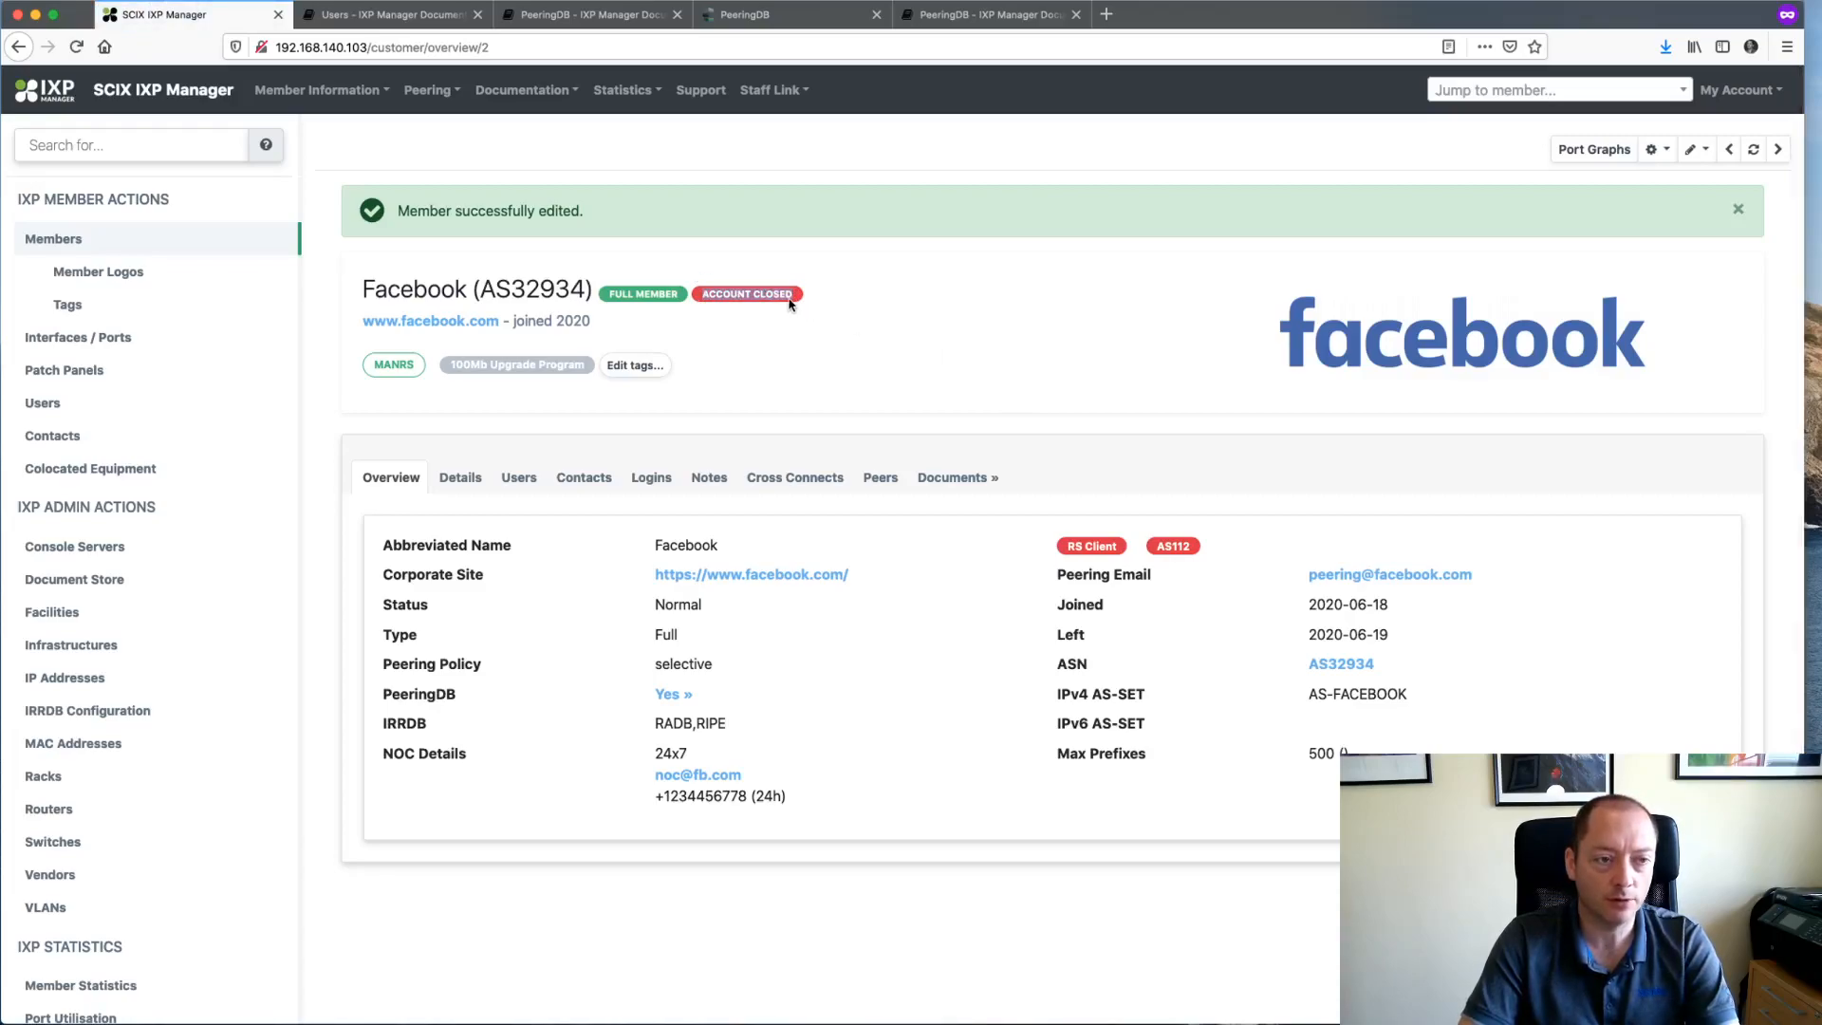
- Toggle the members list between current and all members to check Facebook's visibility
left_click(52, 239)
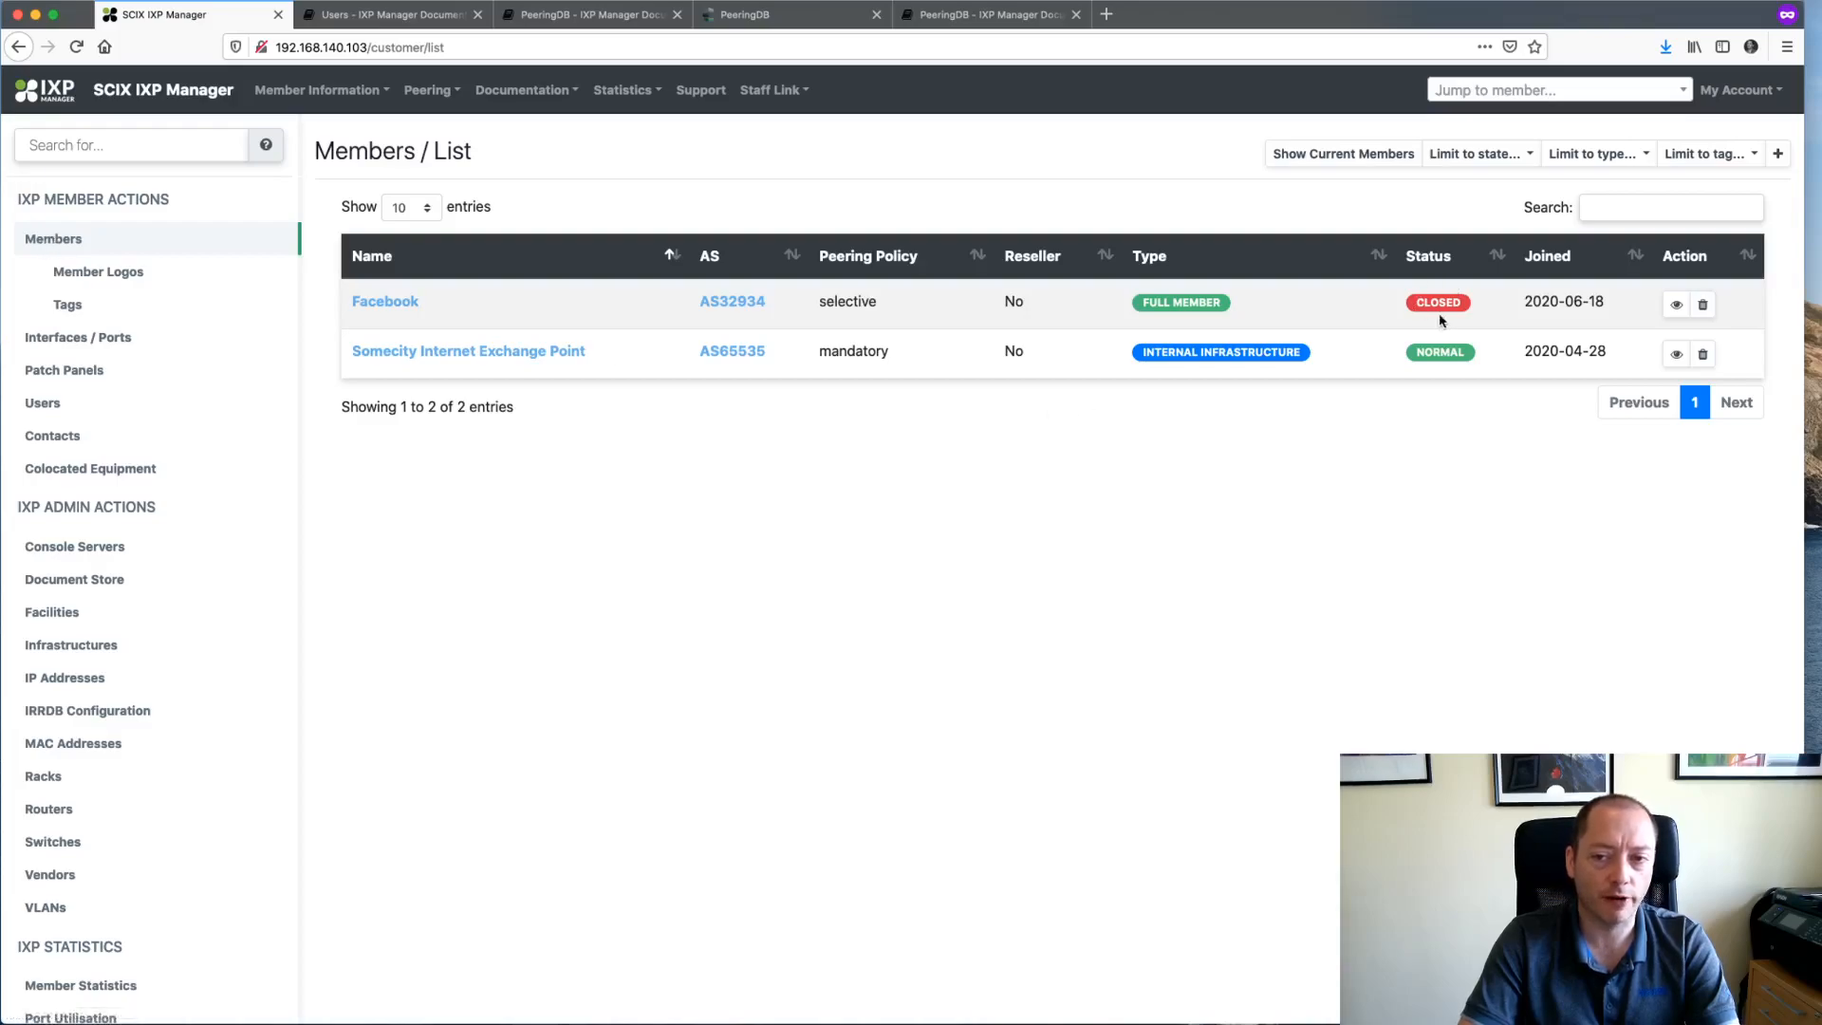
left_click(1329, 154)
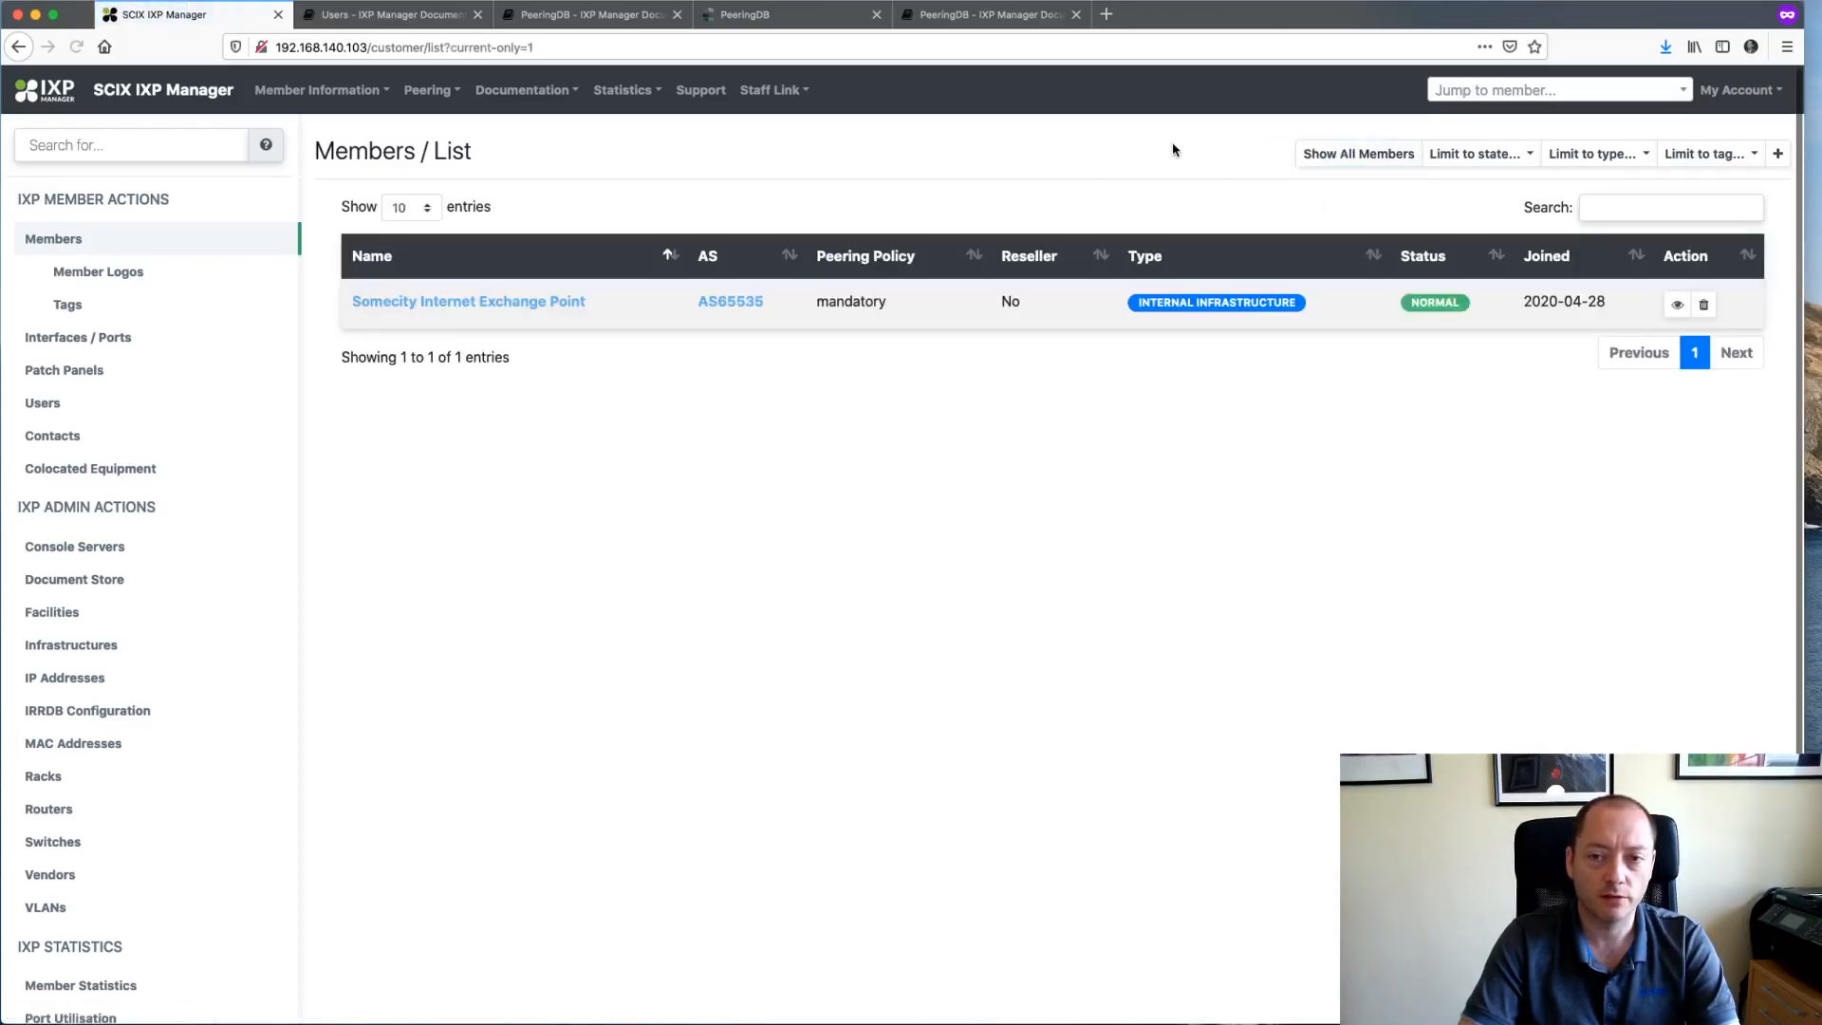
left_click(1329, 154)
left_click(1348, 154)
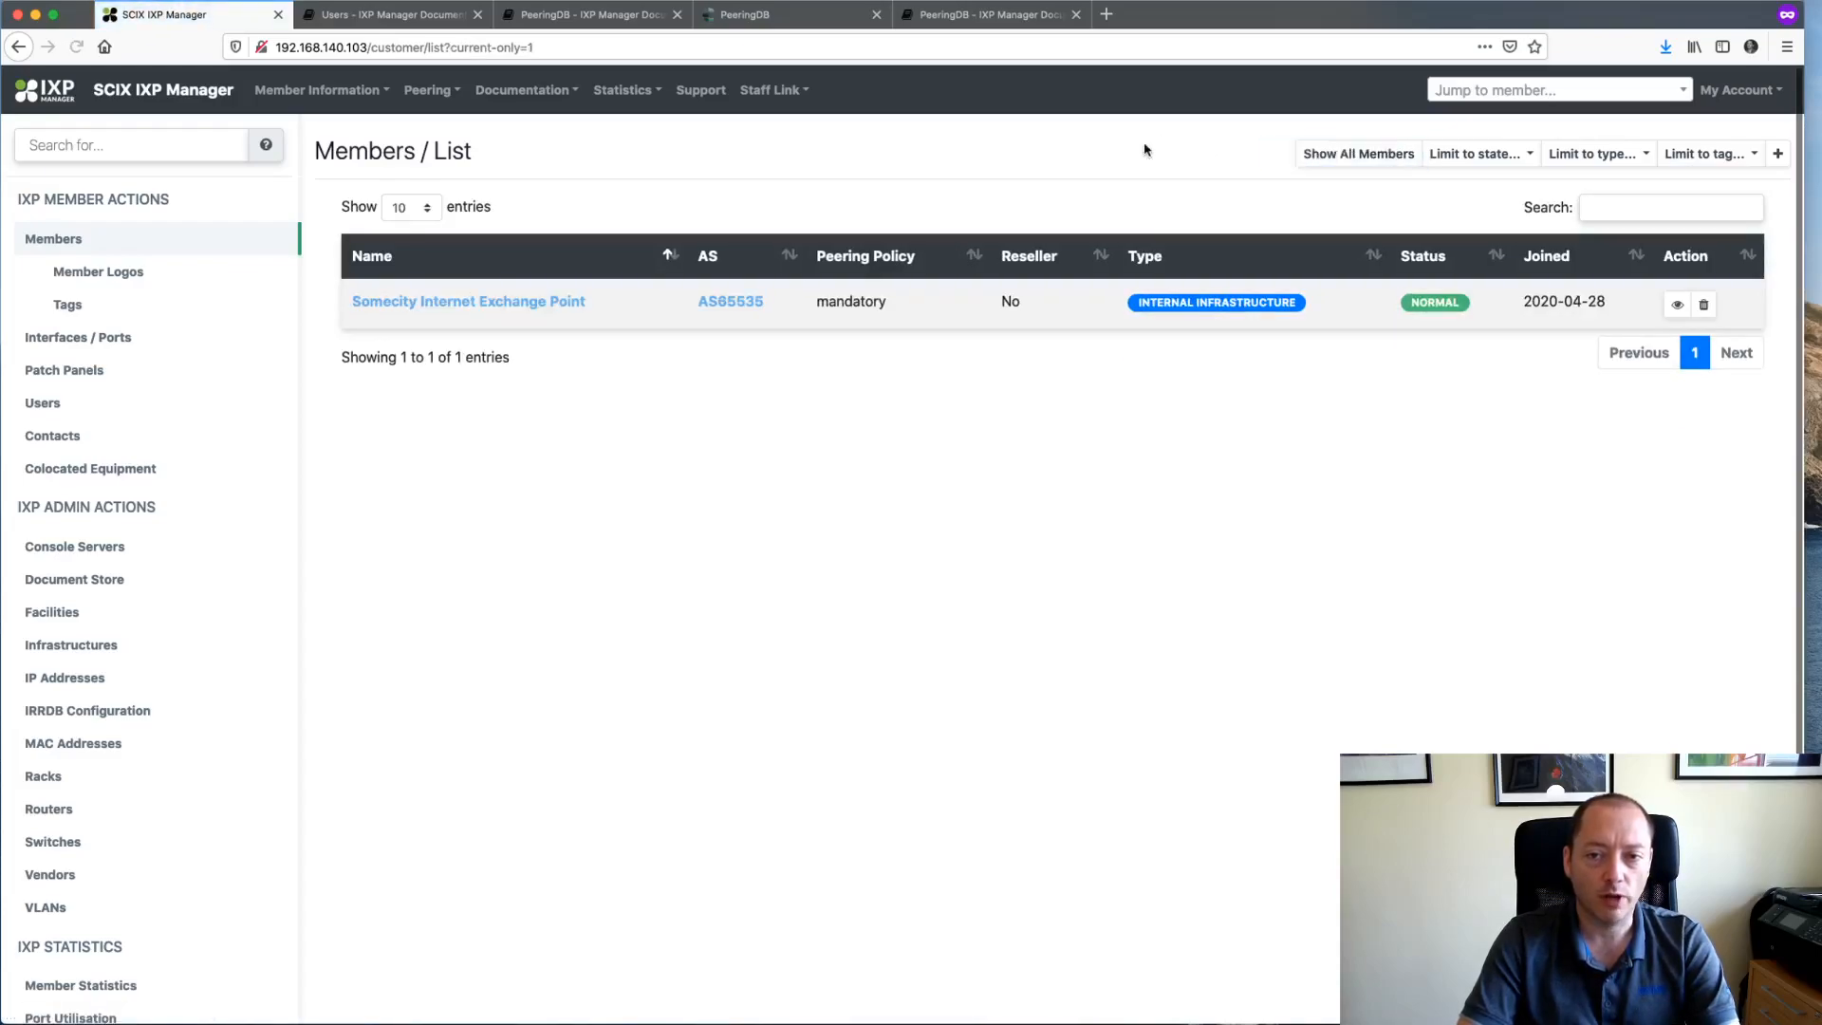
left_click(52, 435)
left_click(57, 242)
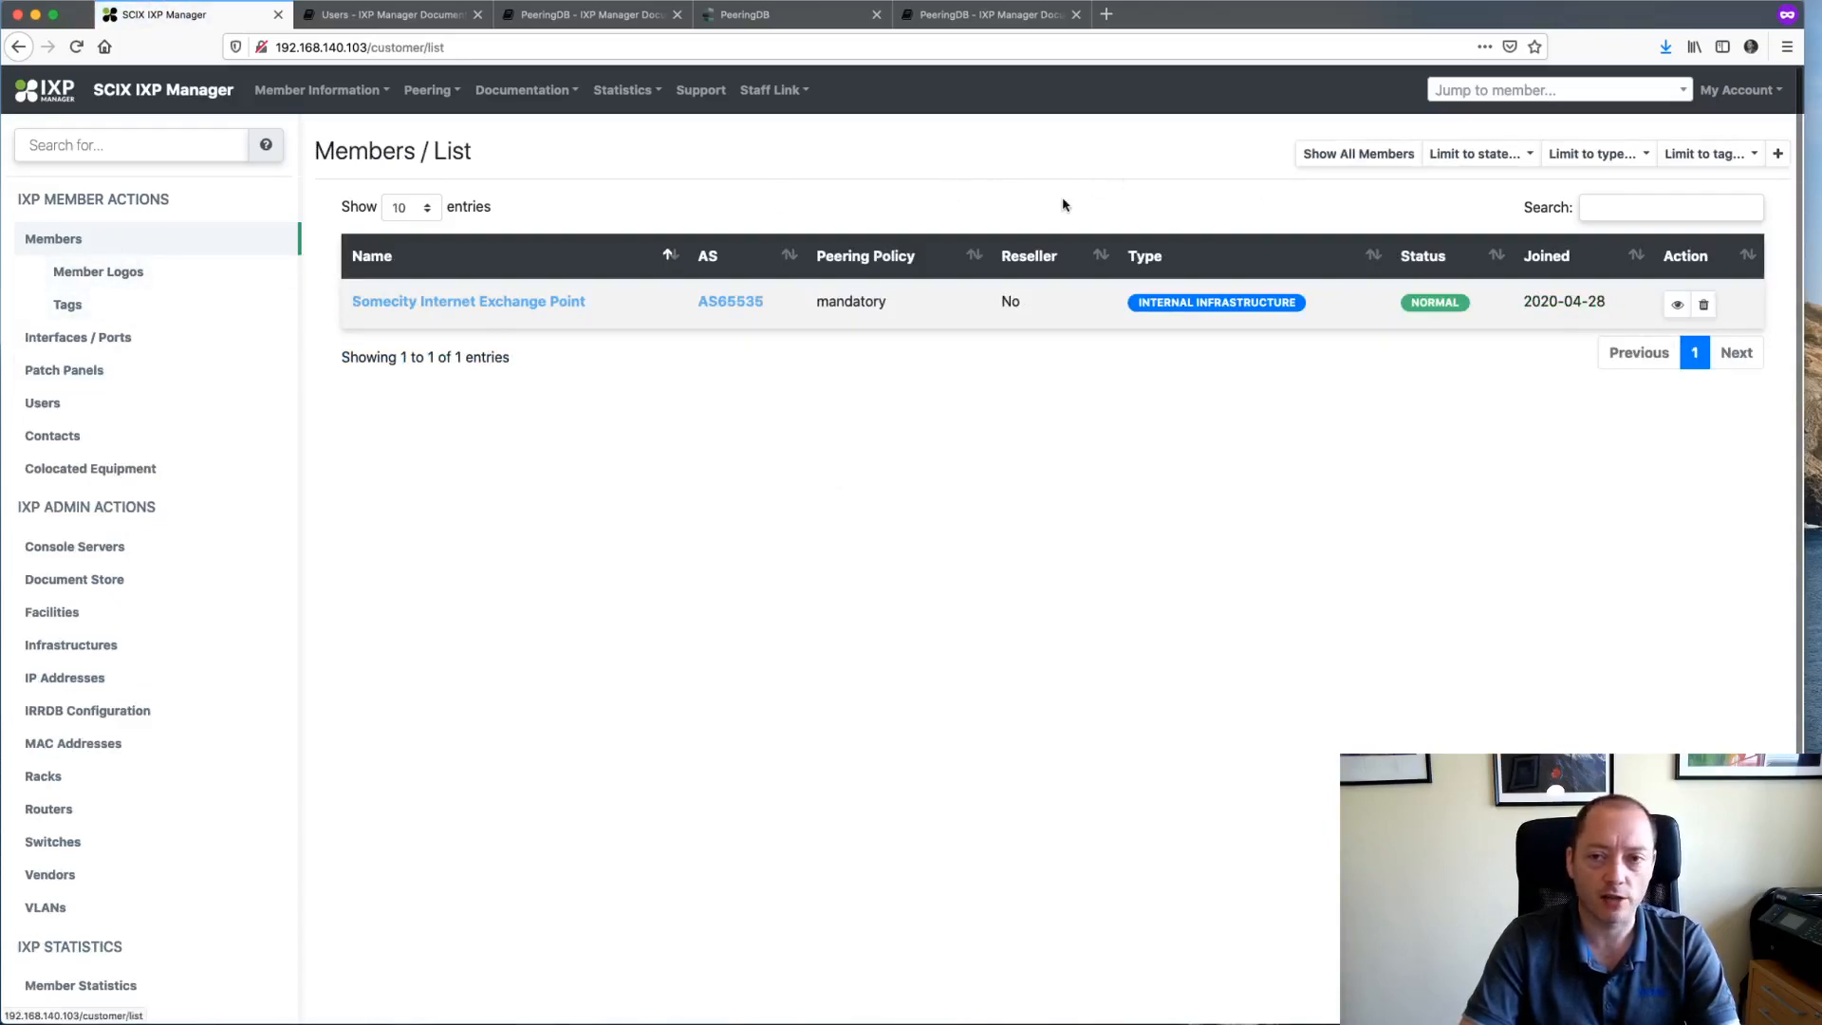
left_click(1383, 153)
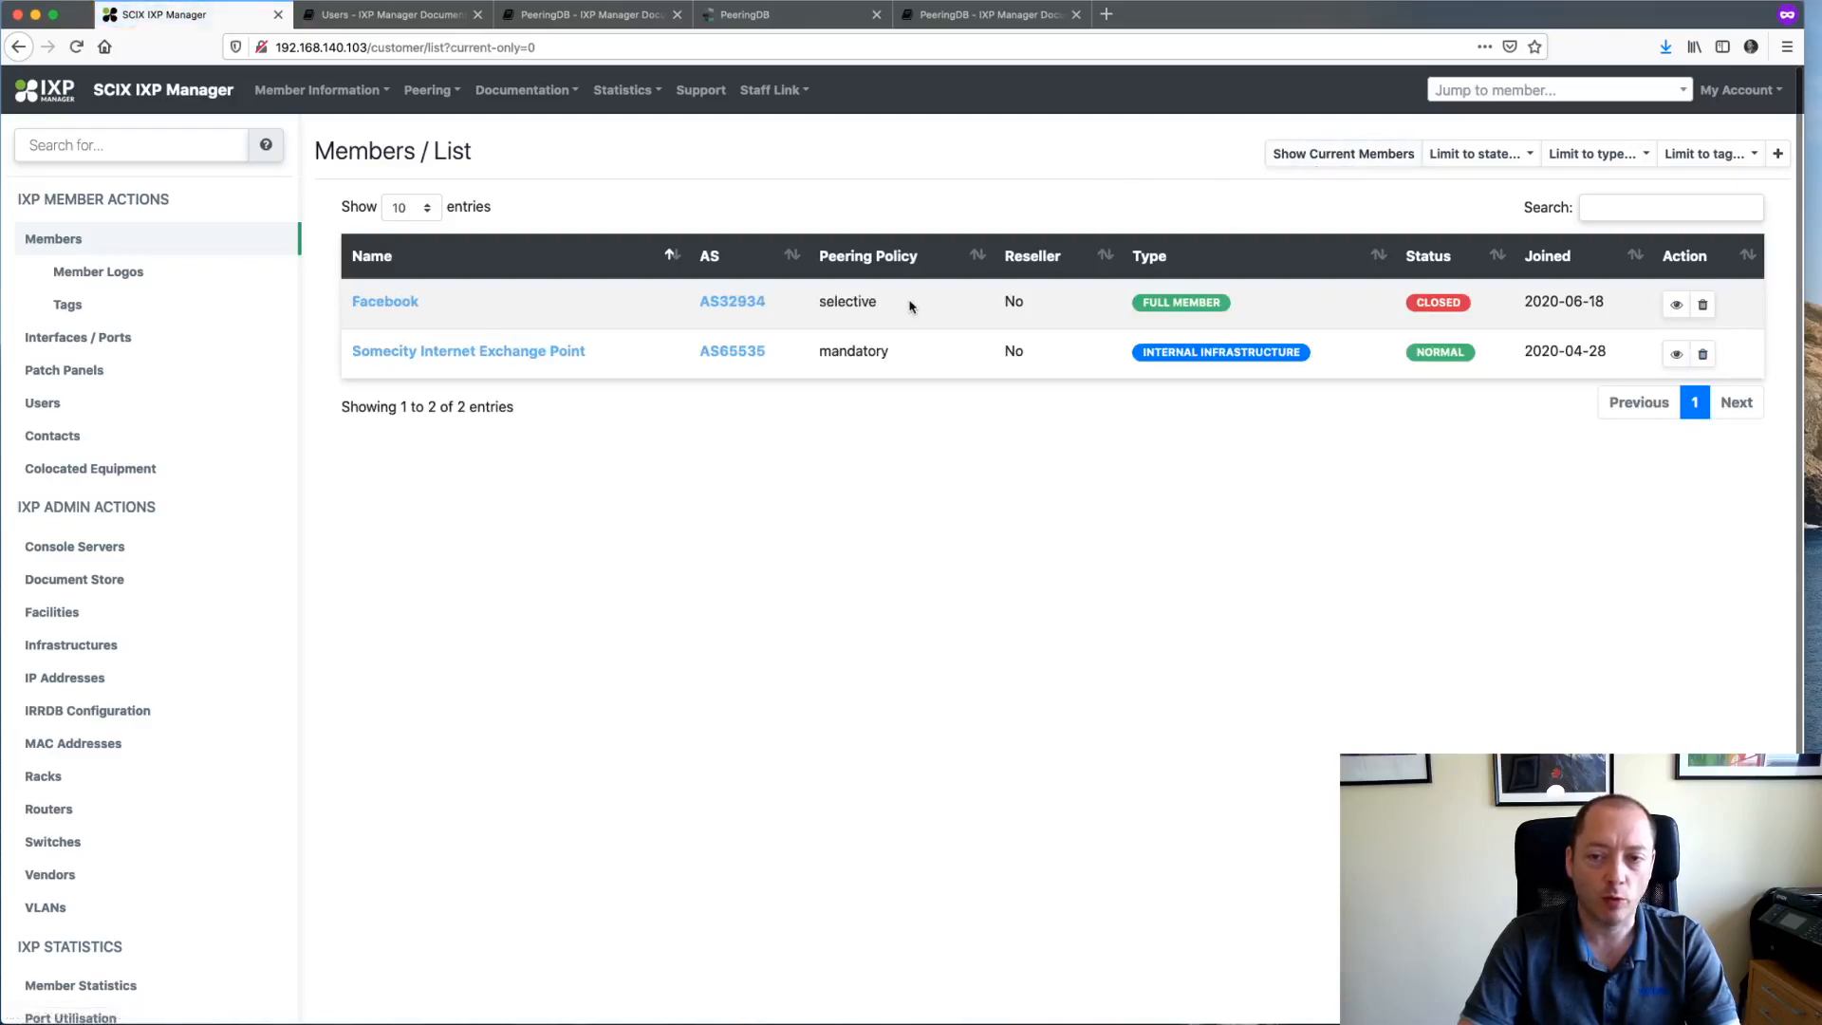
- Search members for 'f', find no match, and reload the list with current members only
left_click(1448, 97)
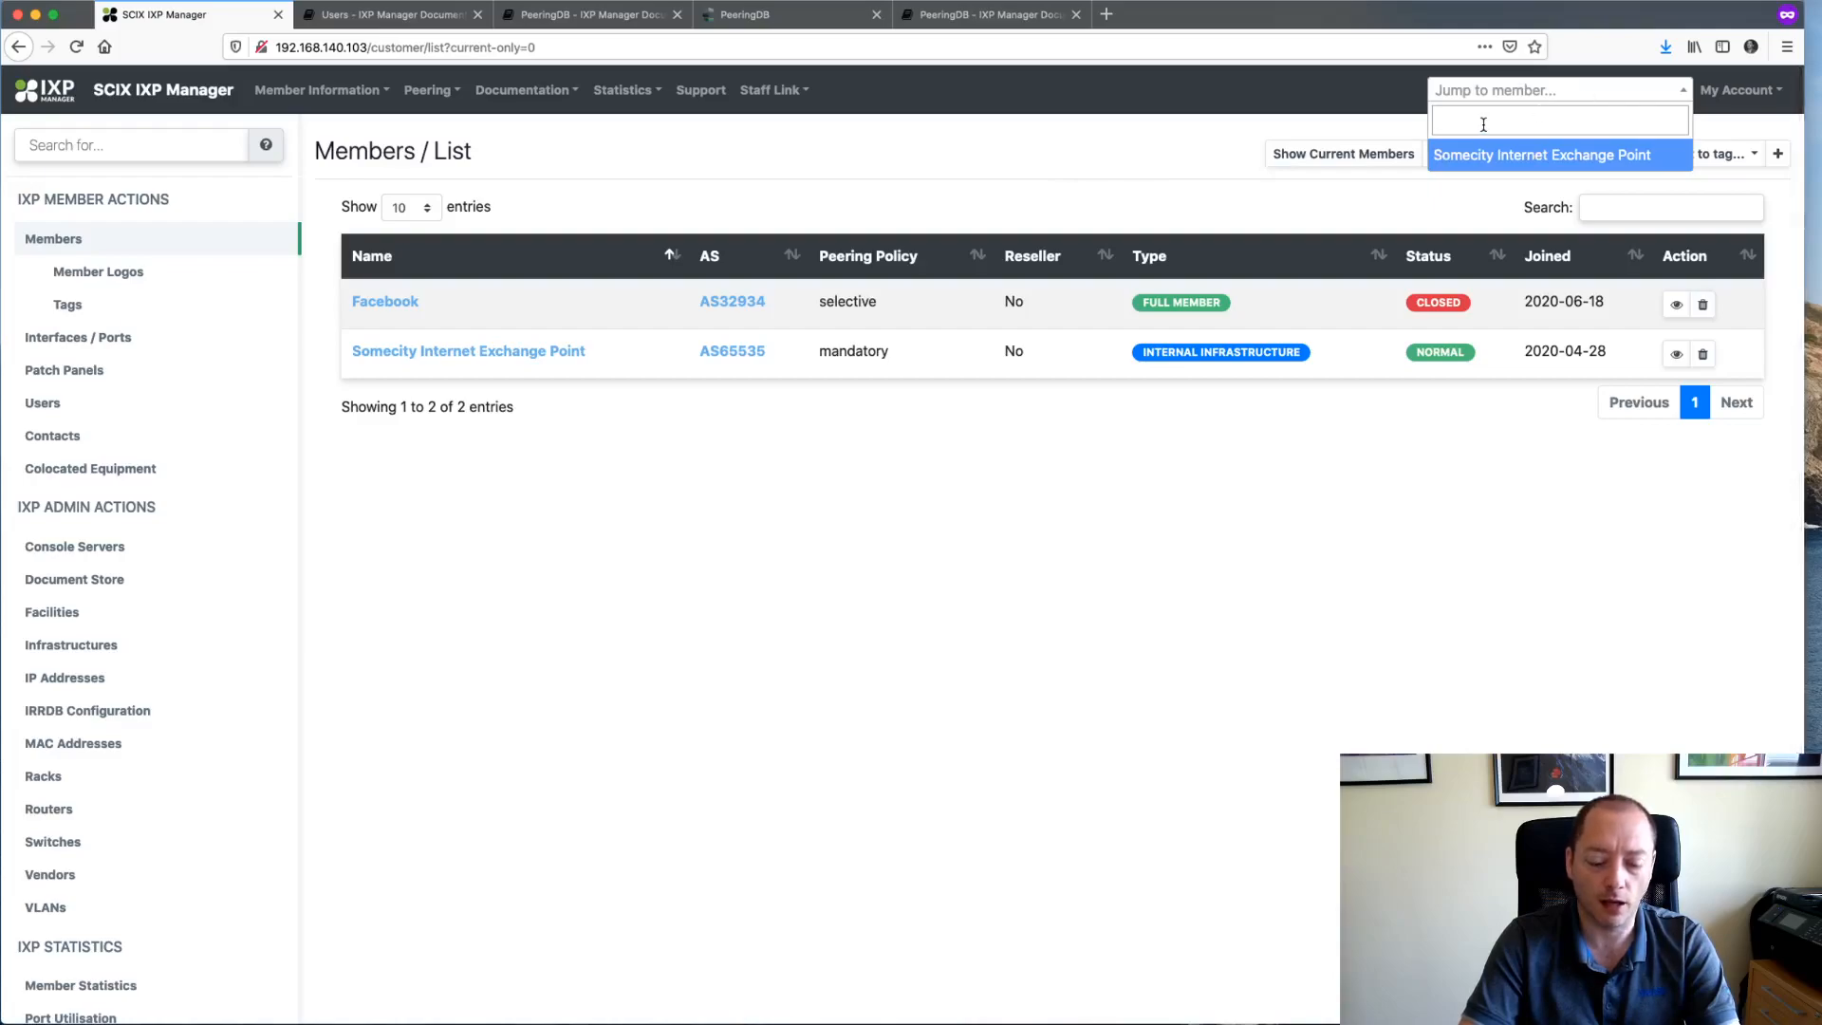
type("fa")
left_click(995, 168)
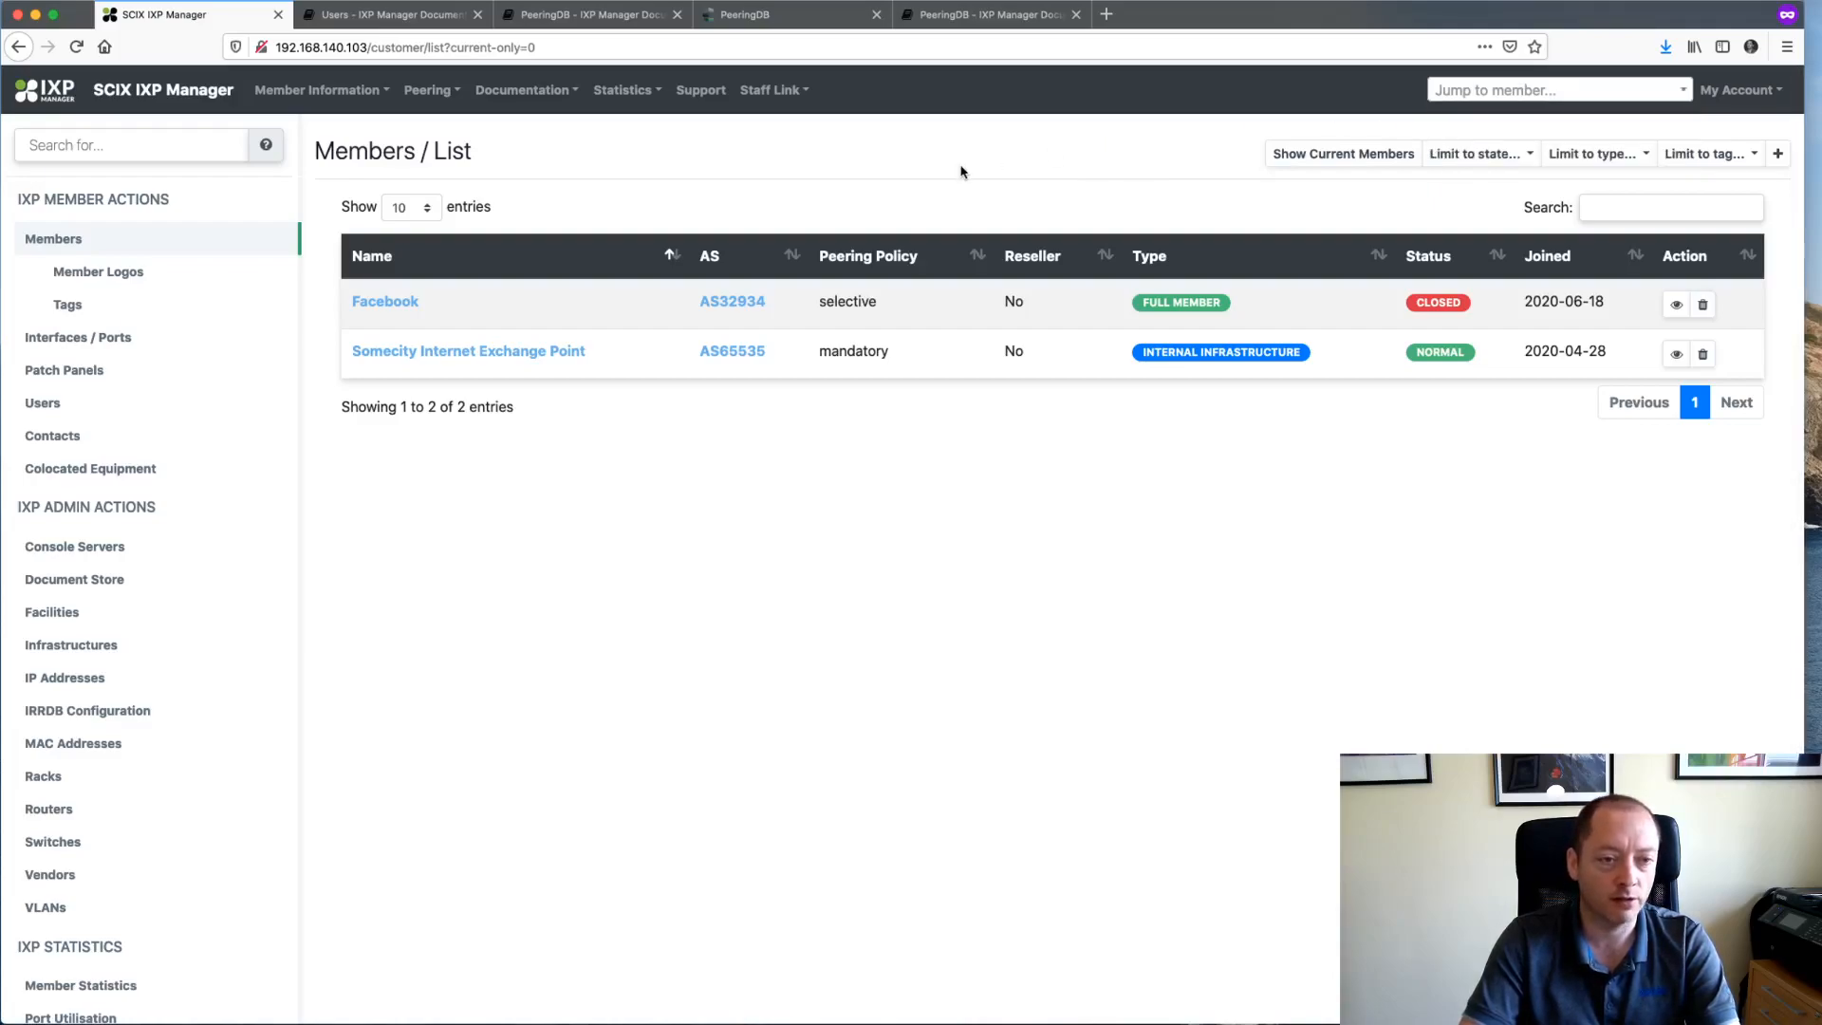
left_click(52, 247)
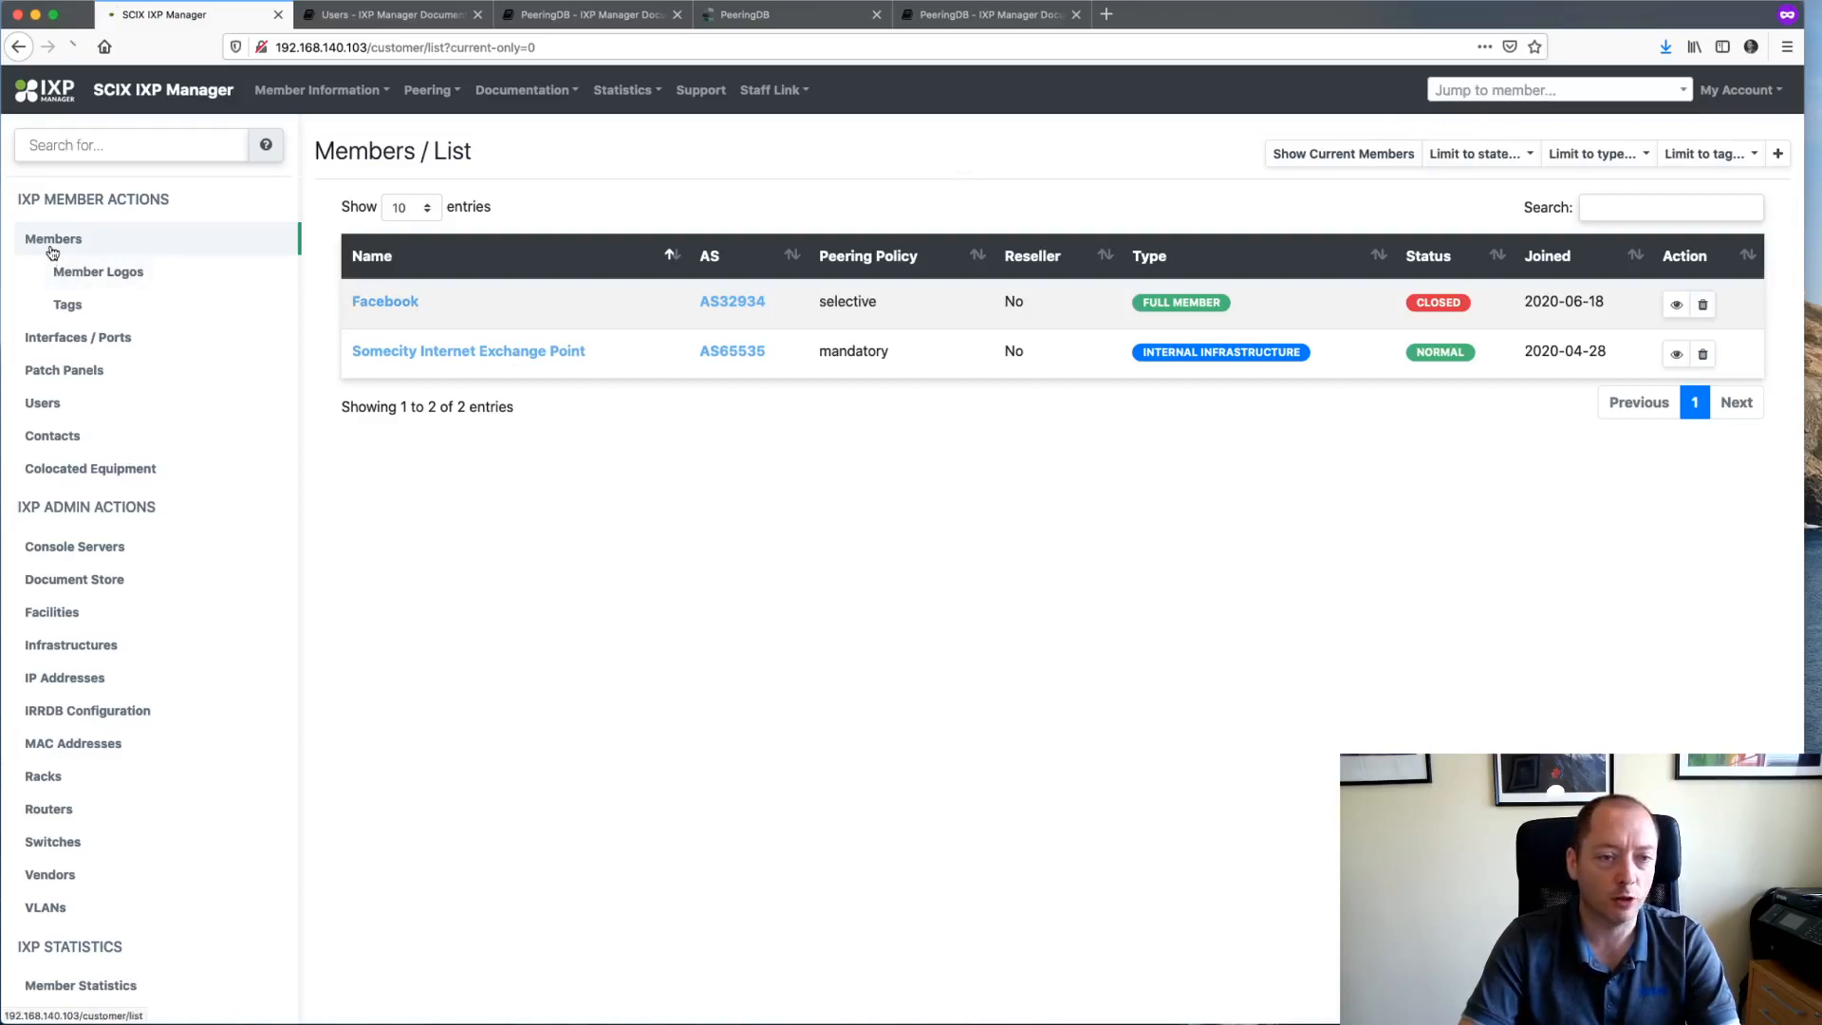
left_click(1315, 157)
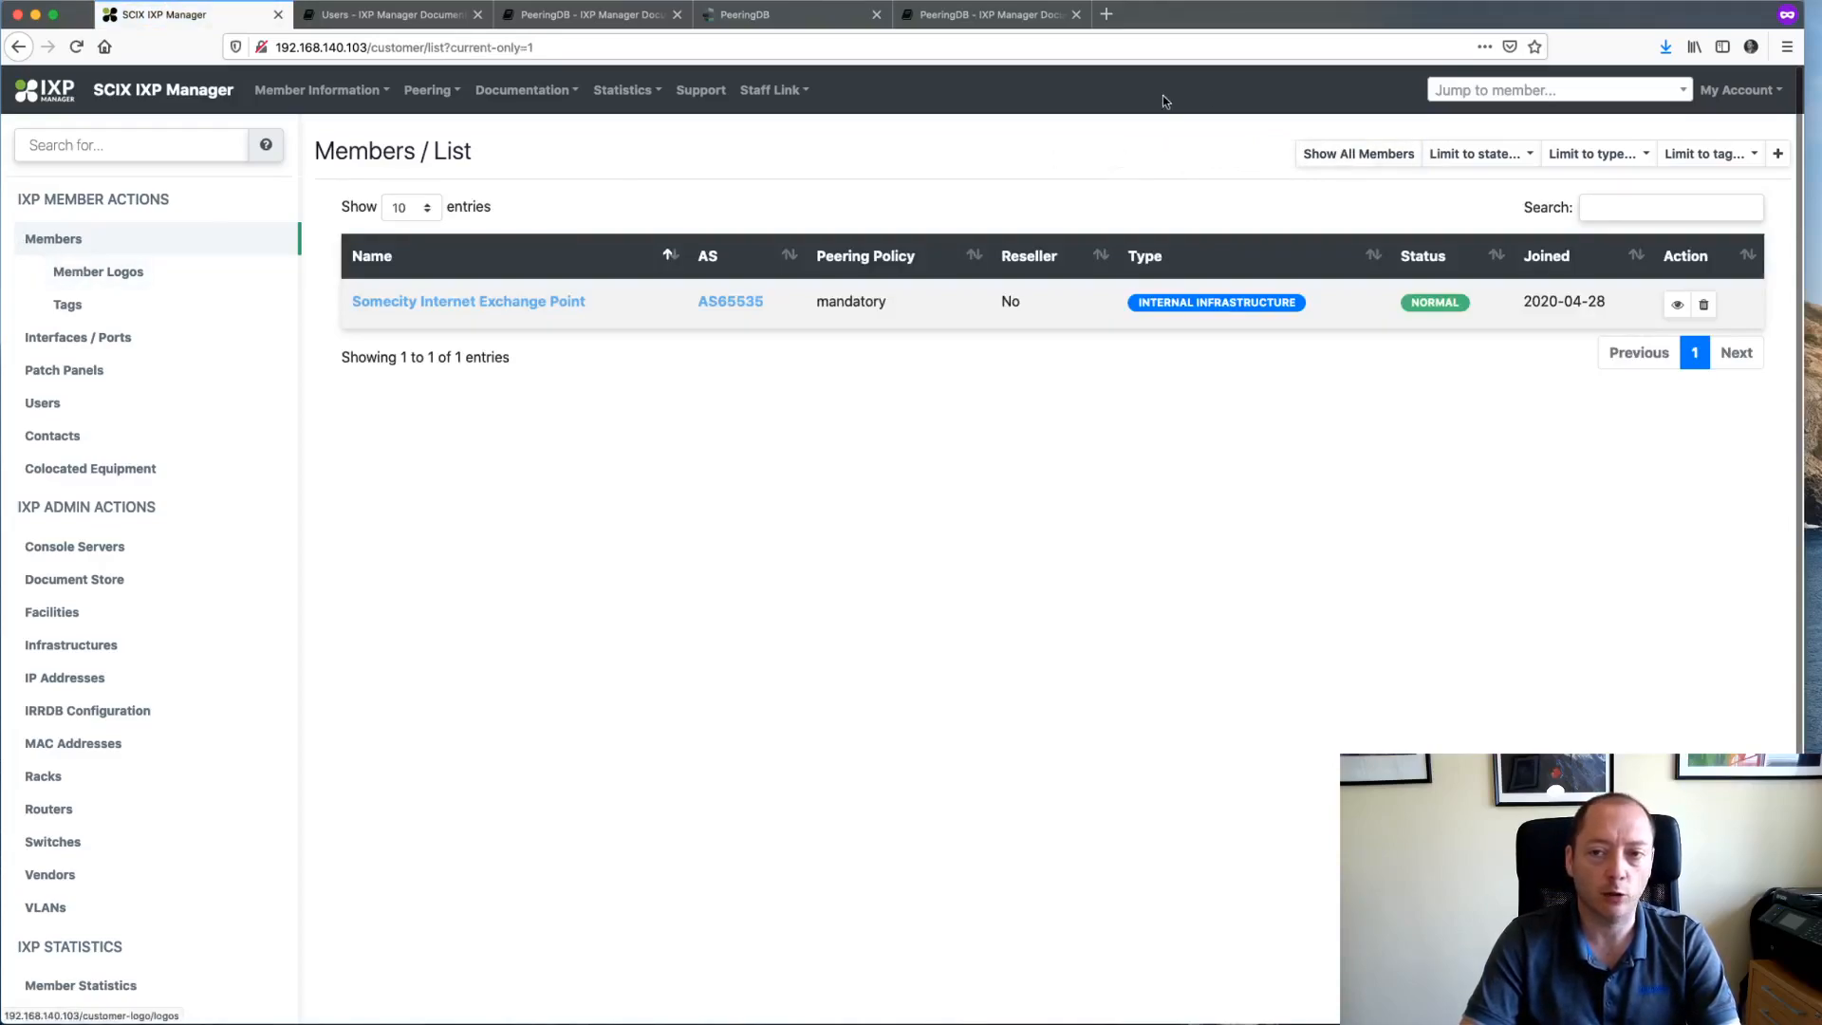
- After another 'f' search, show all members and open Facebook's overview from its eye icon
left_click(1489, 89)
type("fac")
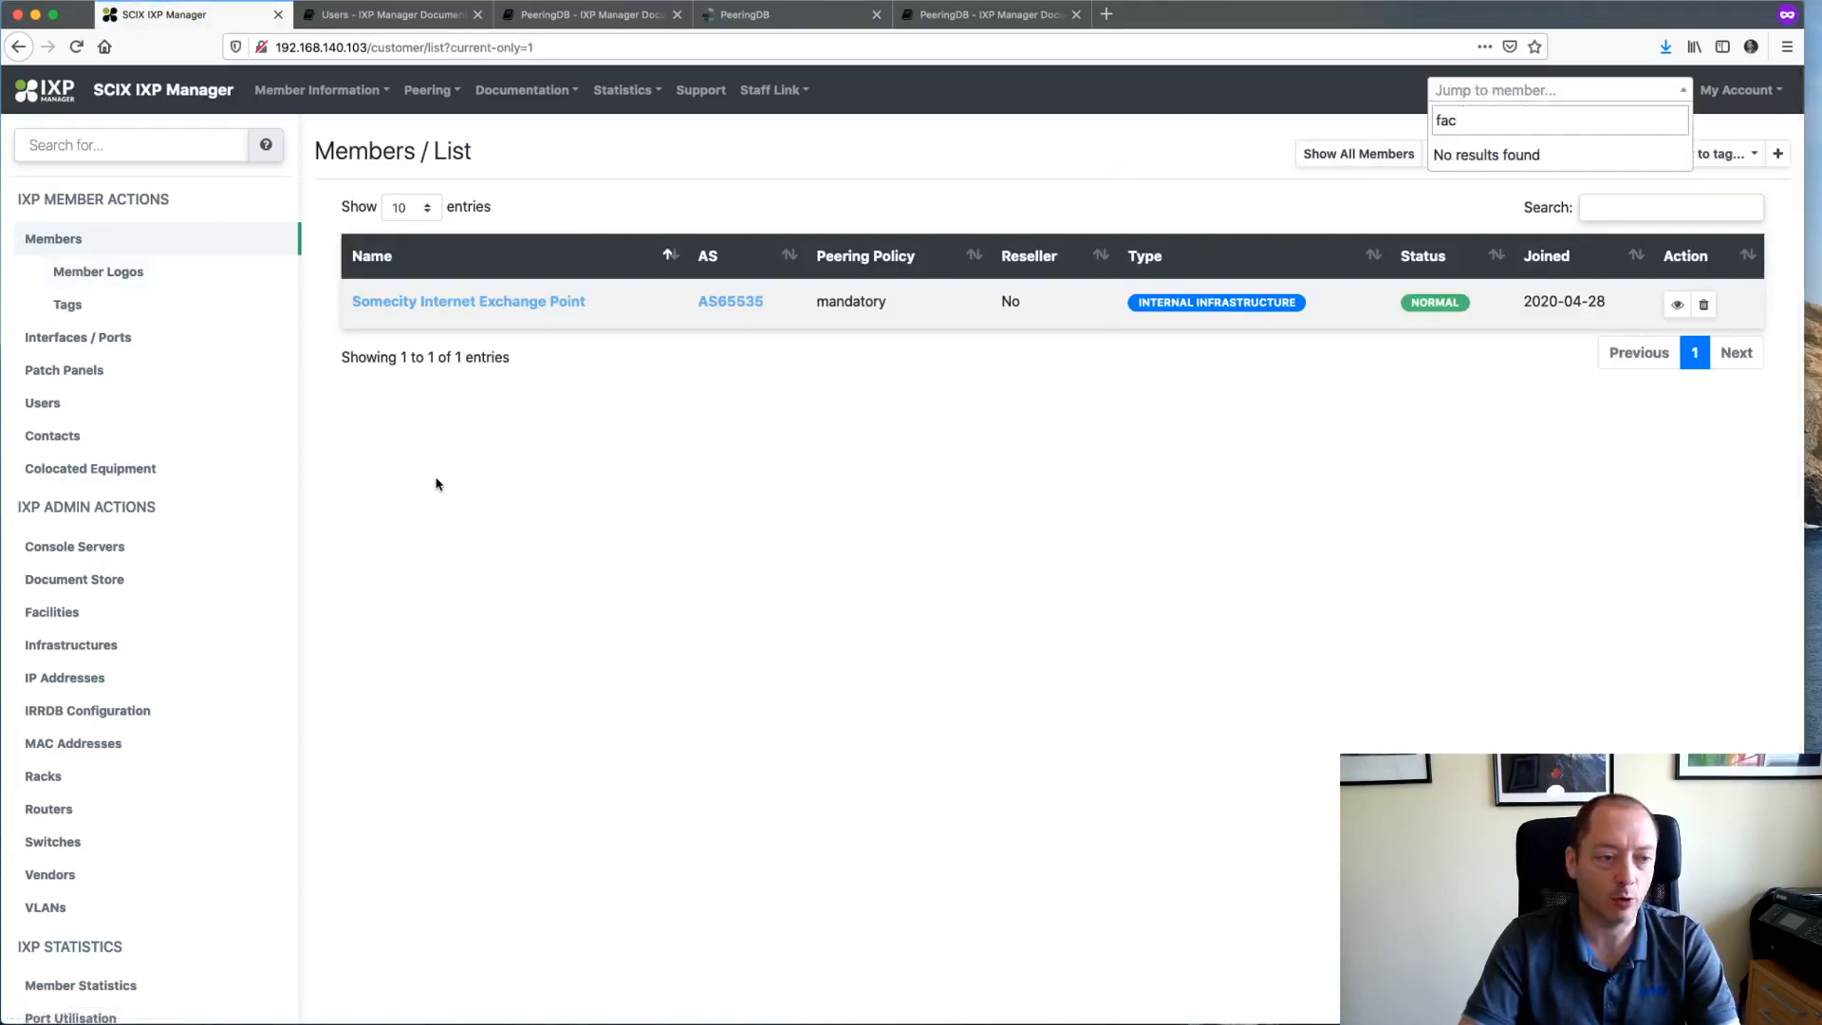
left_click(437, 482)
left_click(90, 581)
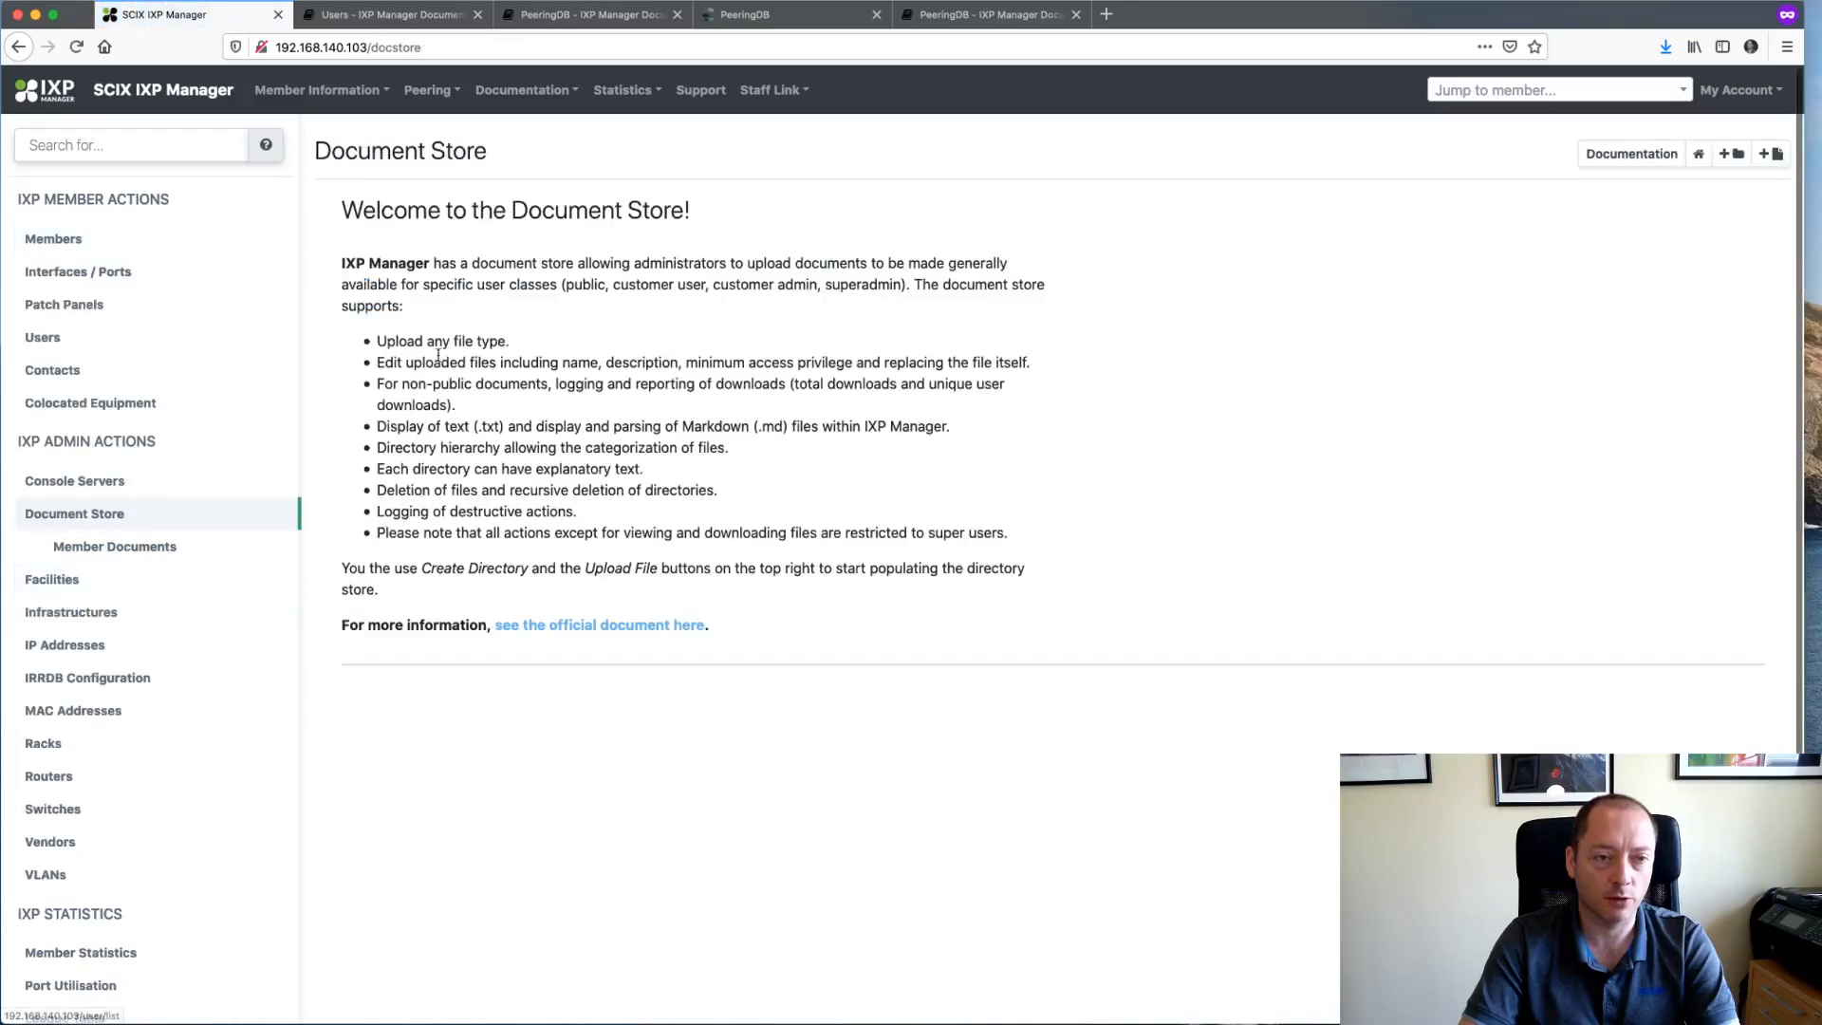
left_click(55, 244)
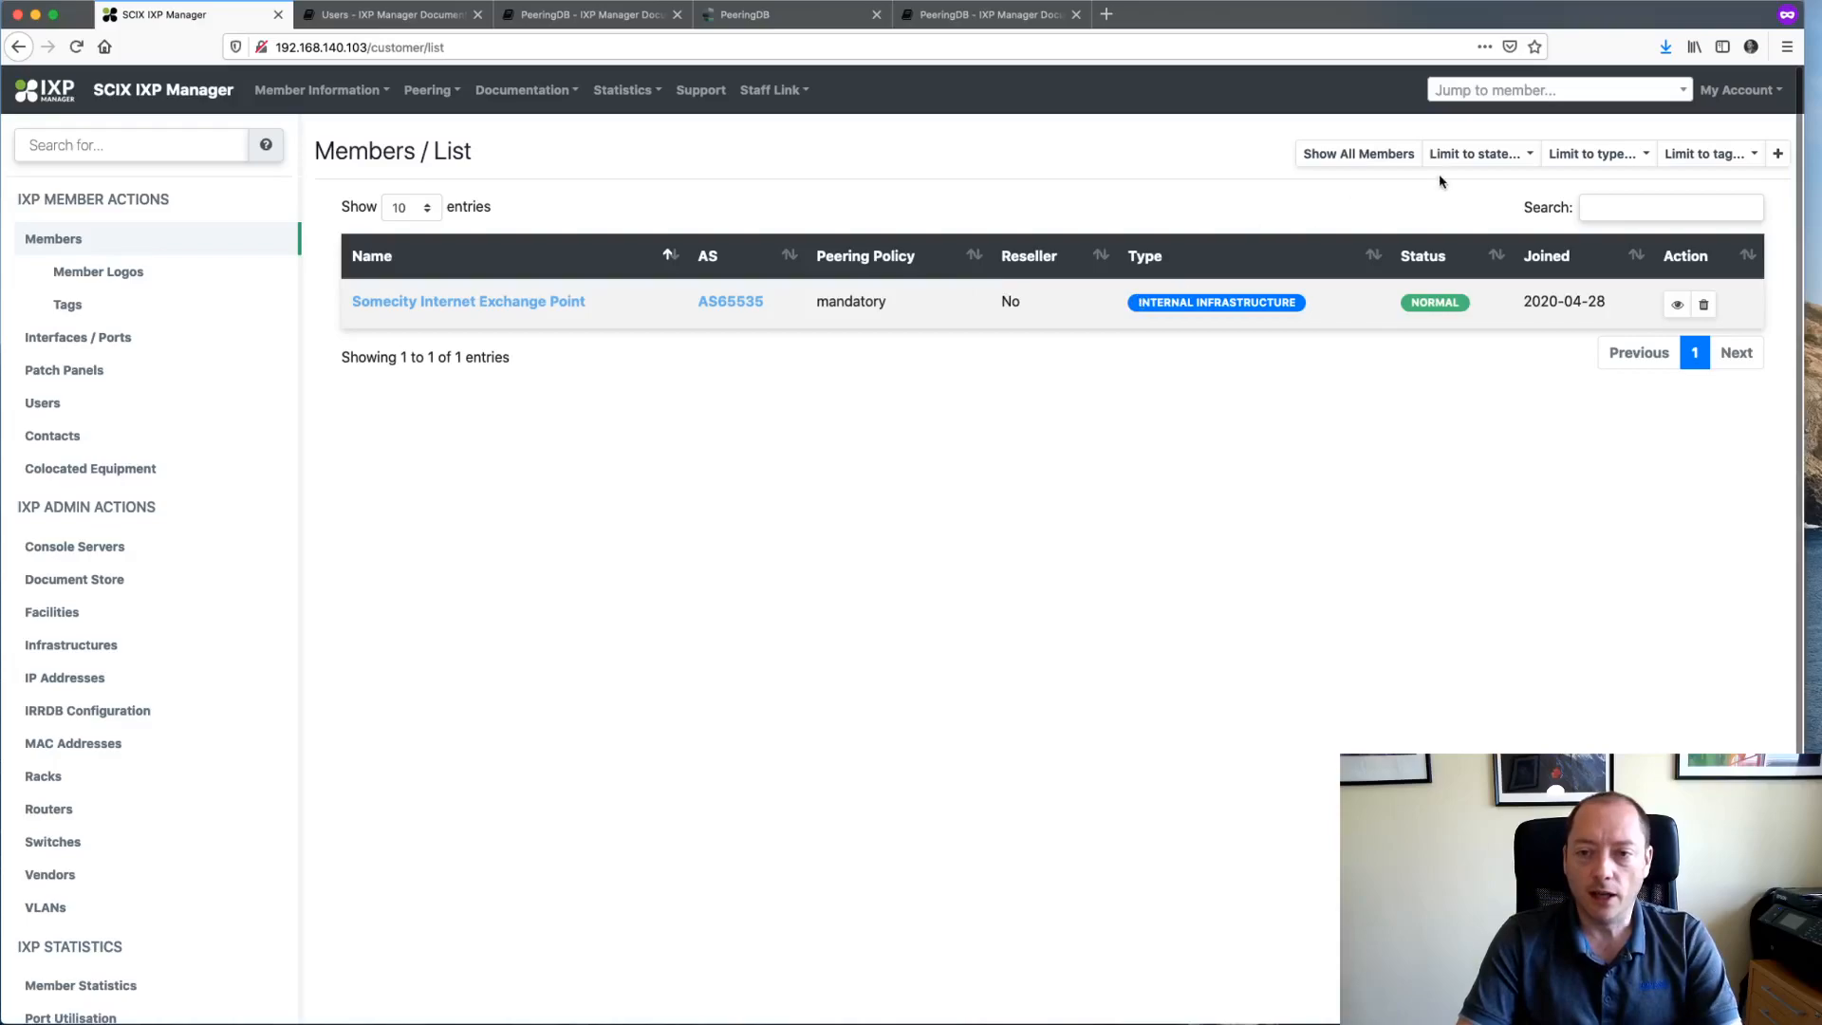
left_click(1347, 154)
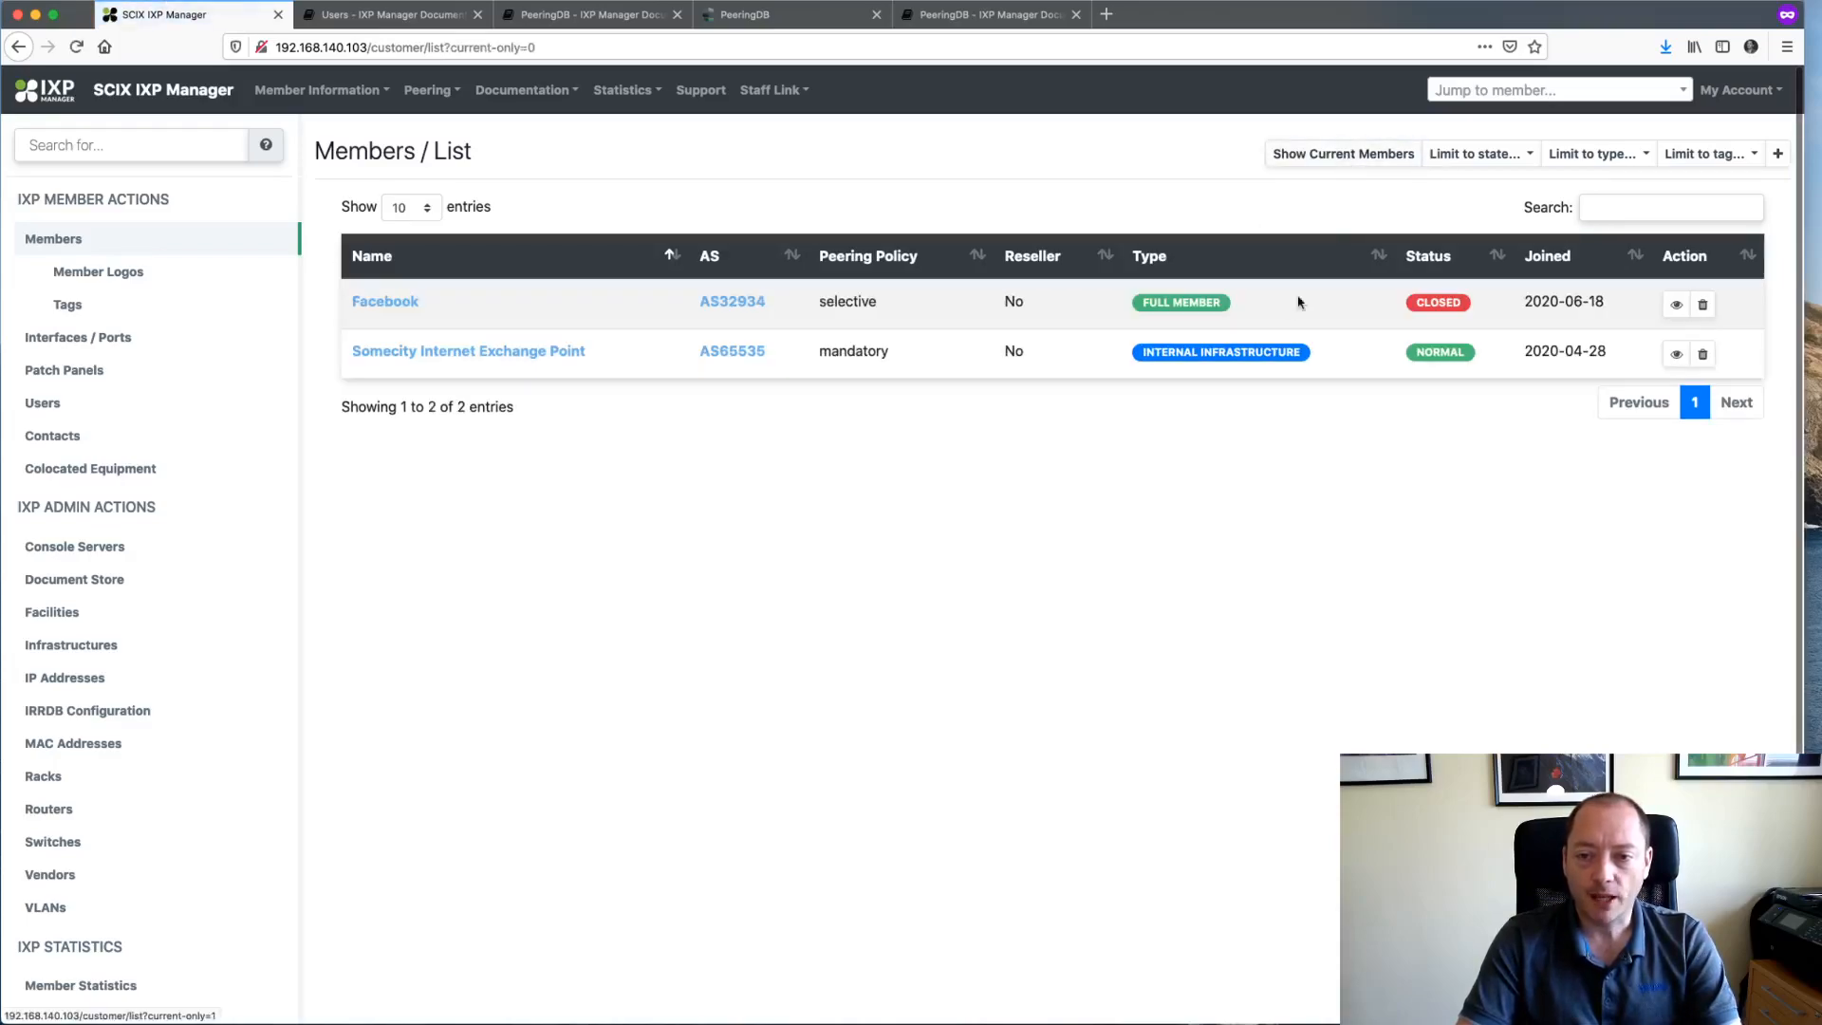
left_click(1676, 305)
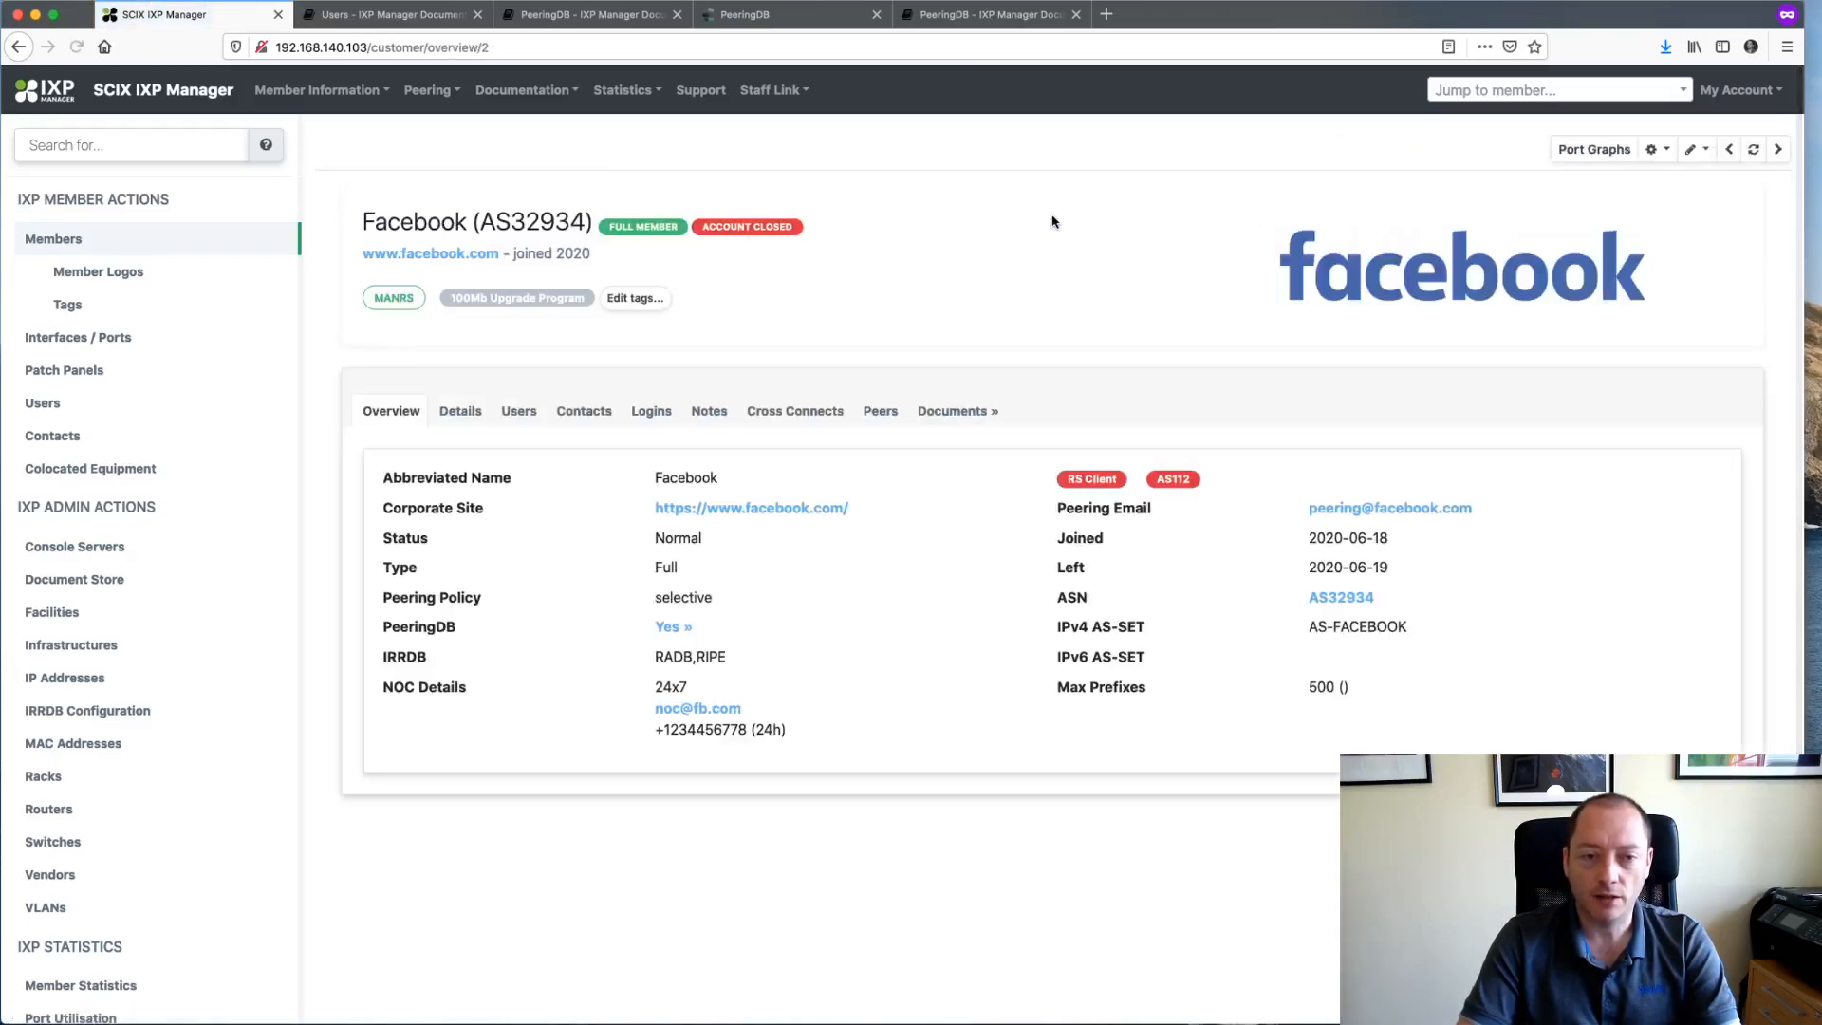
- Delete Facebook via the pencil menu's Delete Member..., confirming in the Delete Customer dialog
left_click(1669, 157)
left_click(1694, 150)
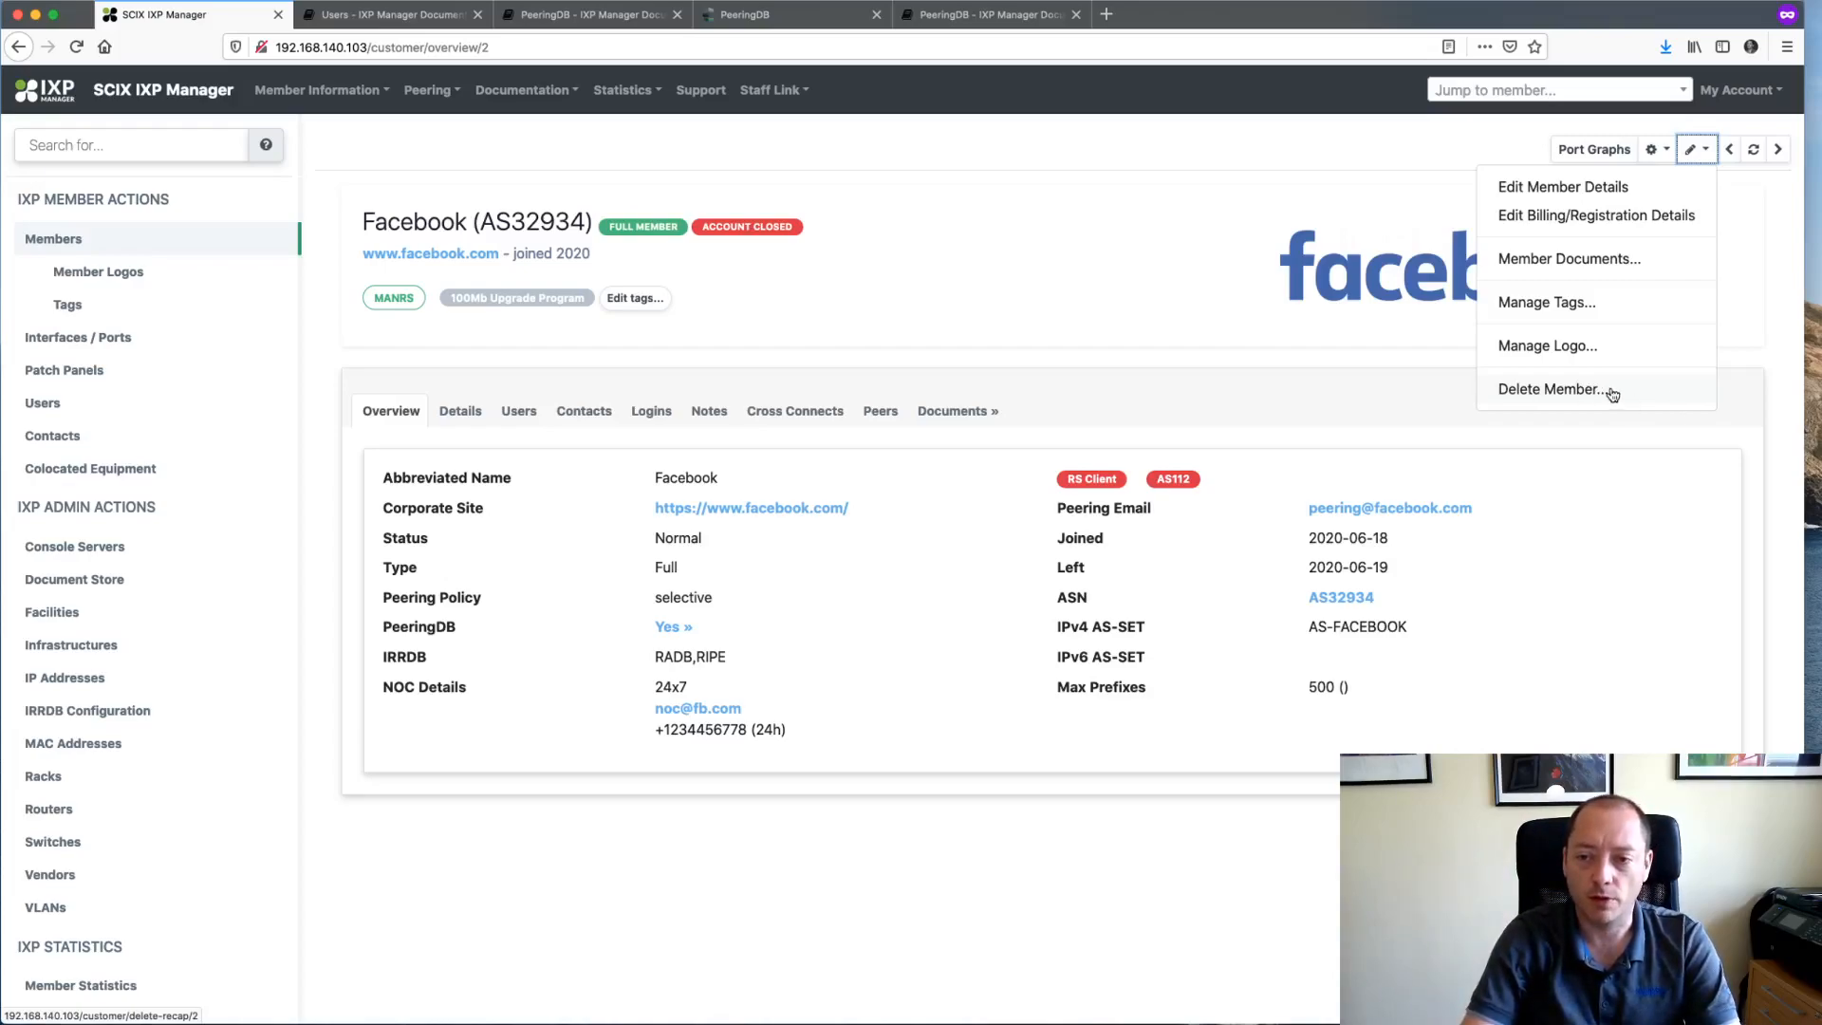
left_click(1580, 394)
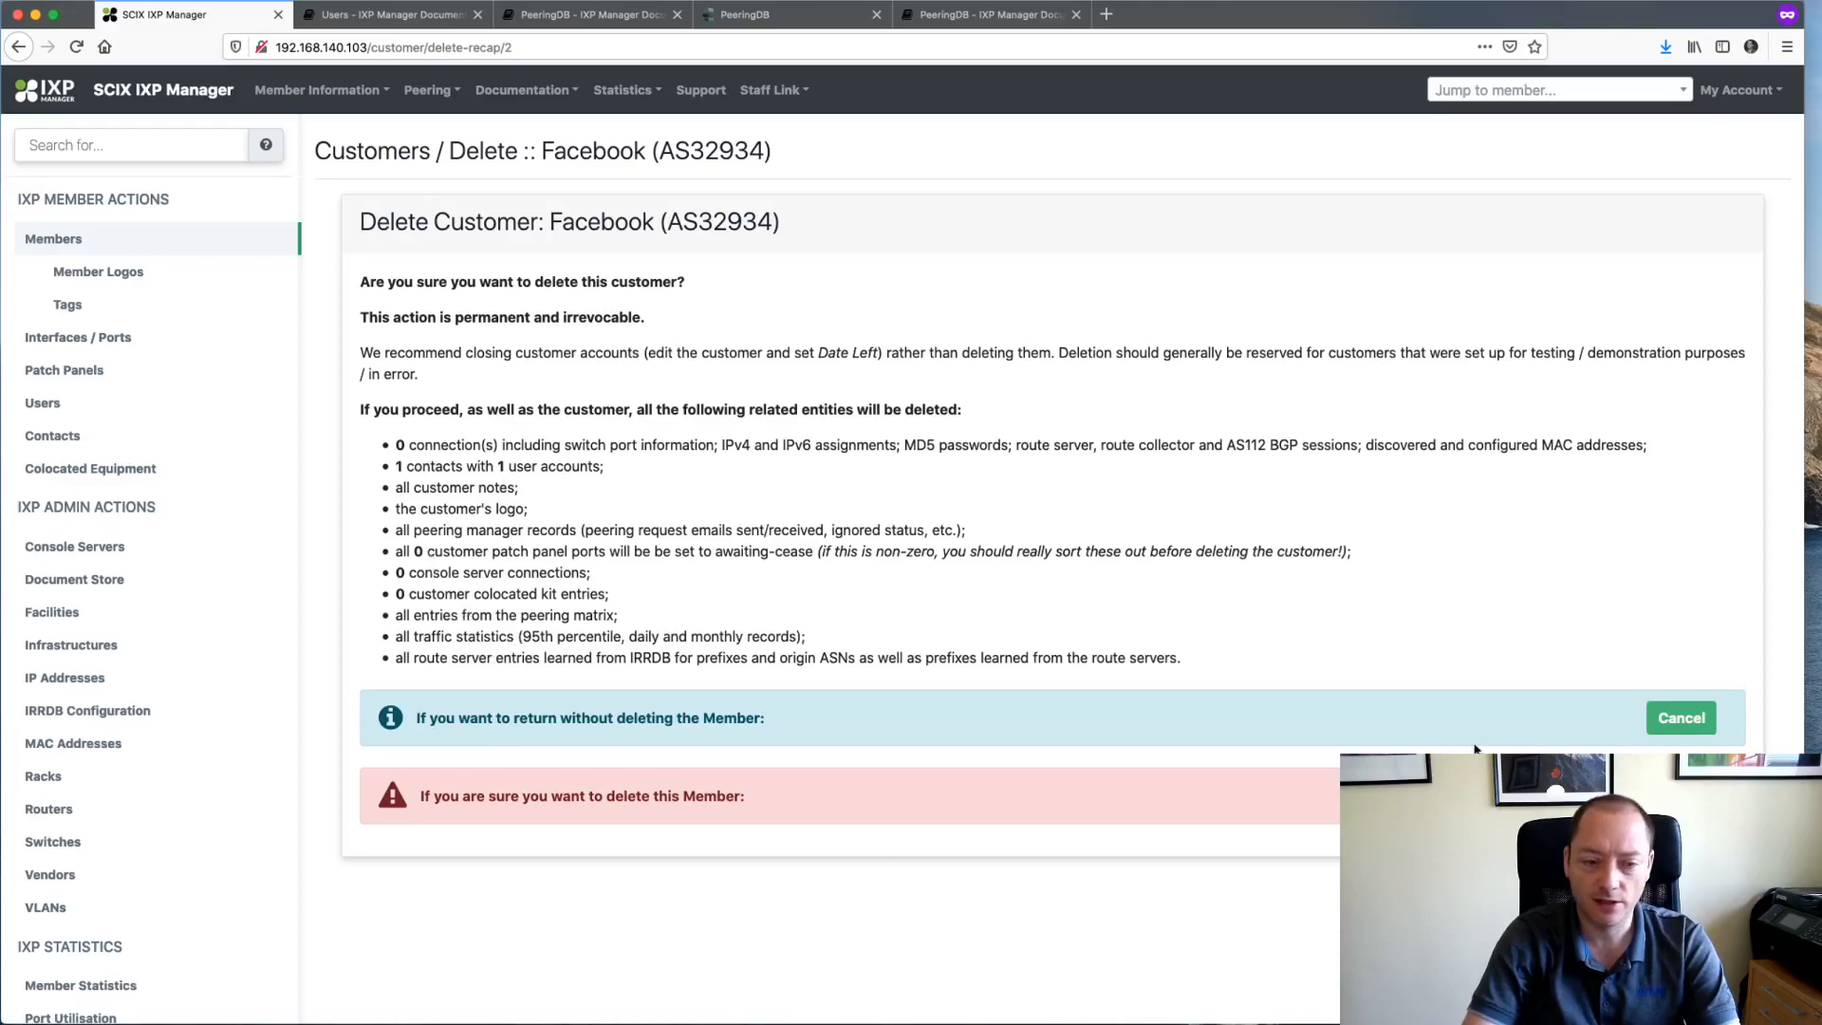
left_click(1680, 796)
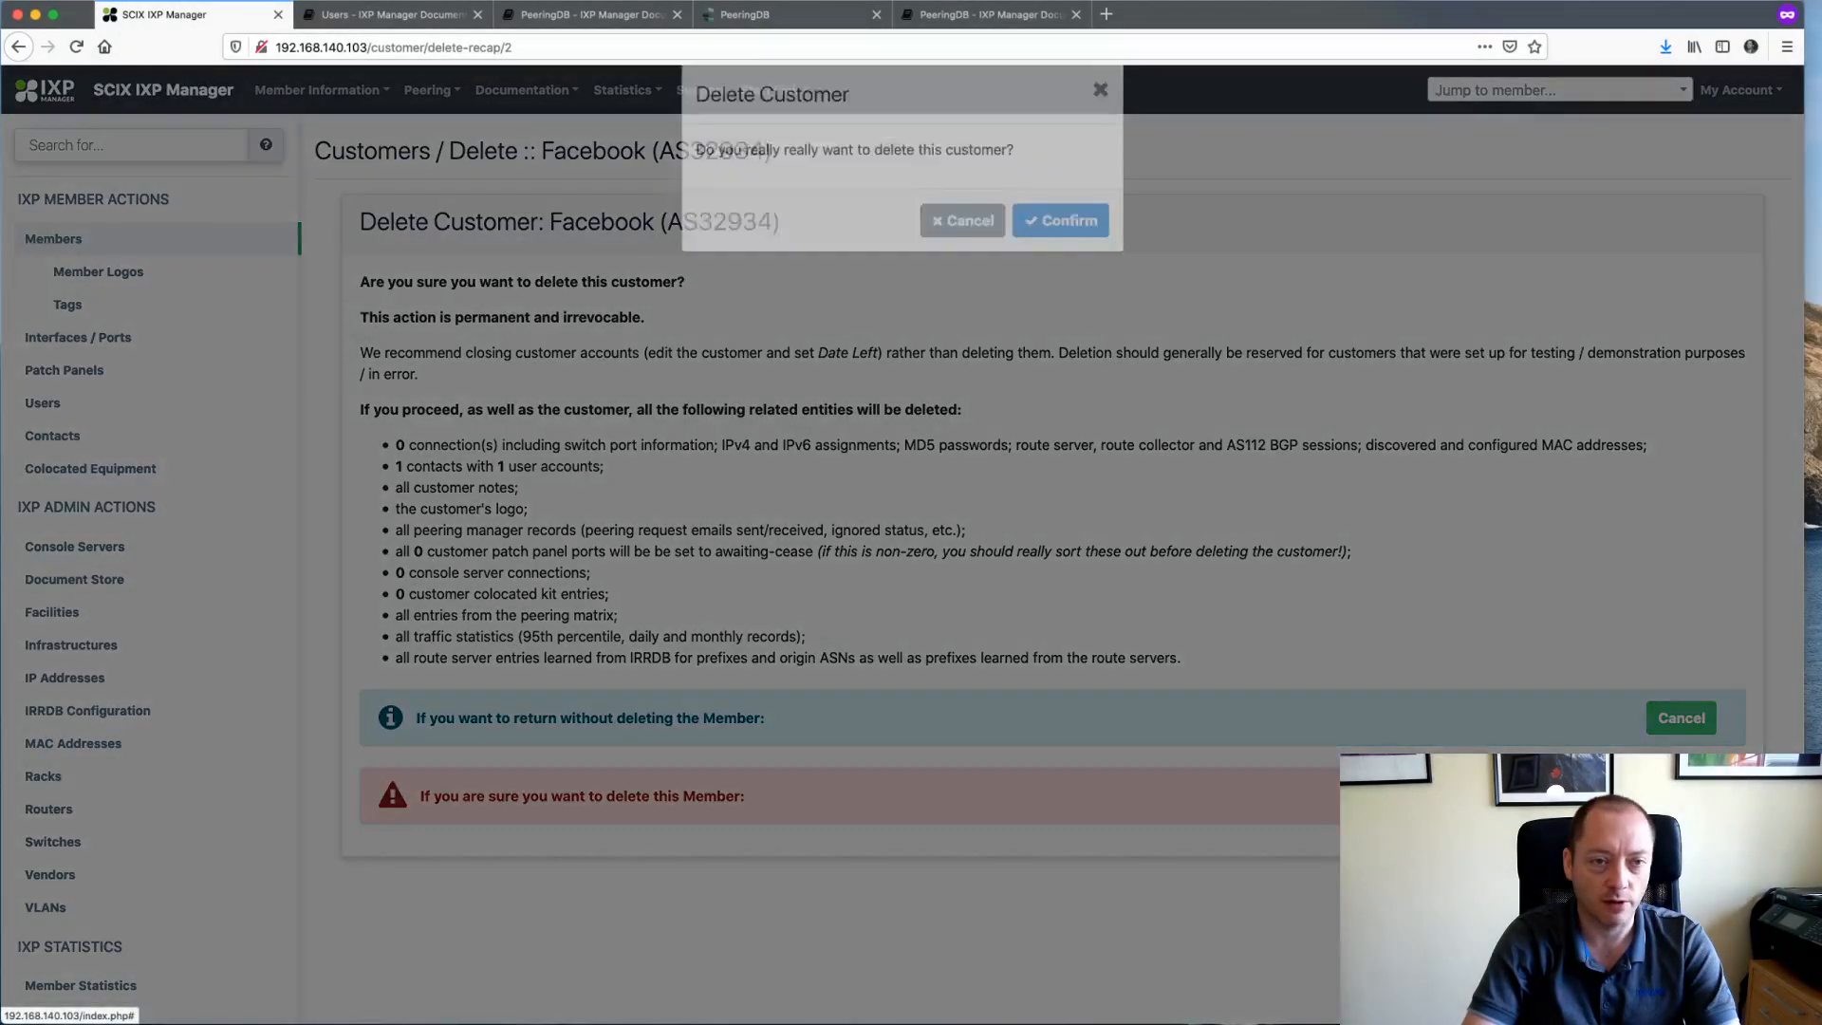
left_click(1074, 245)
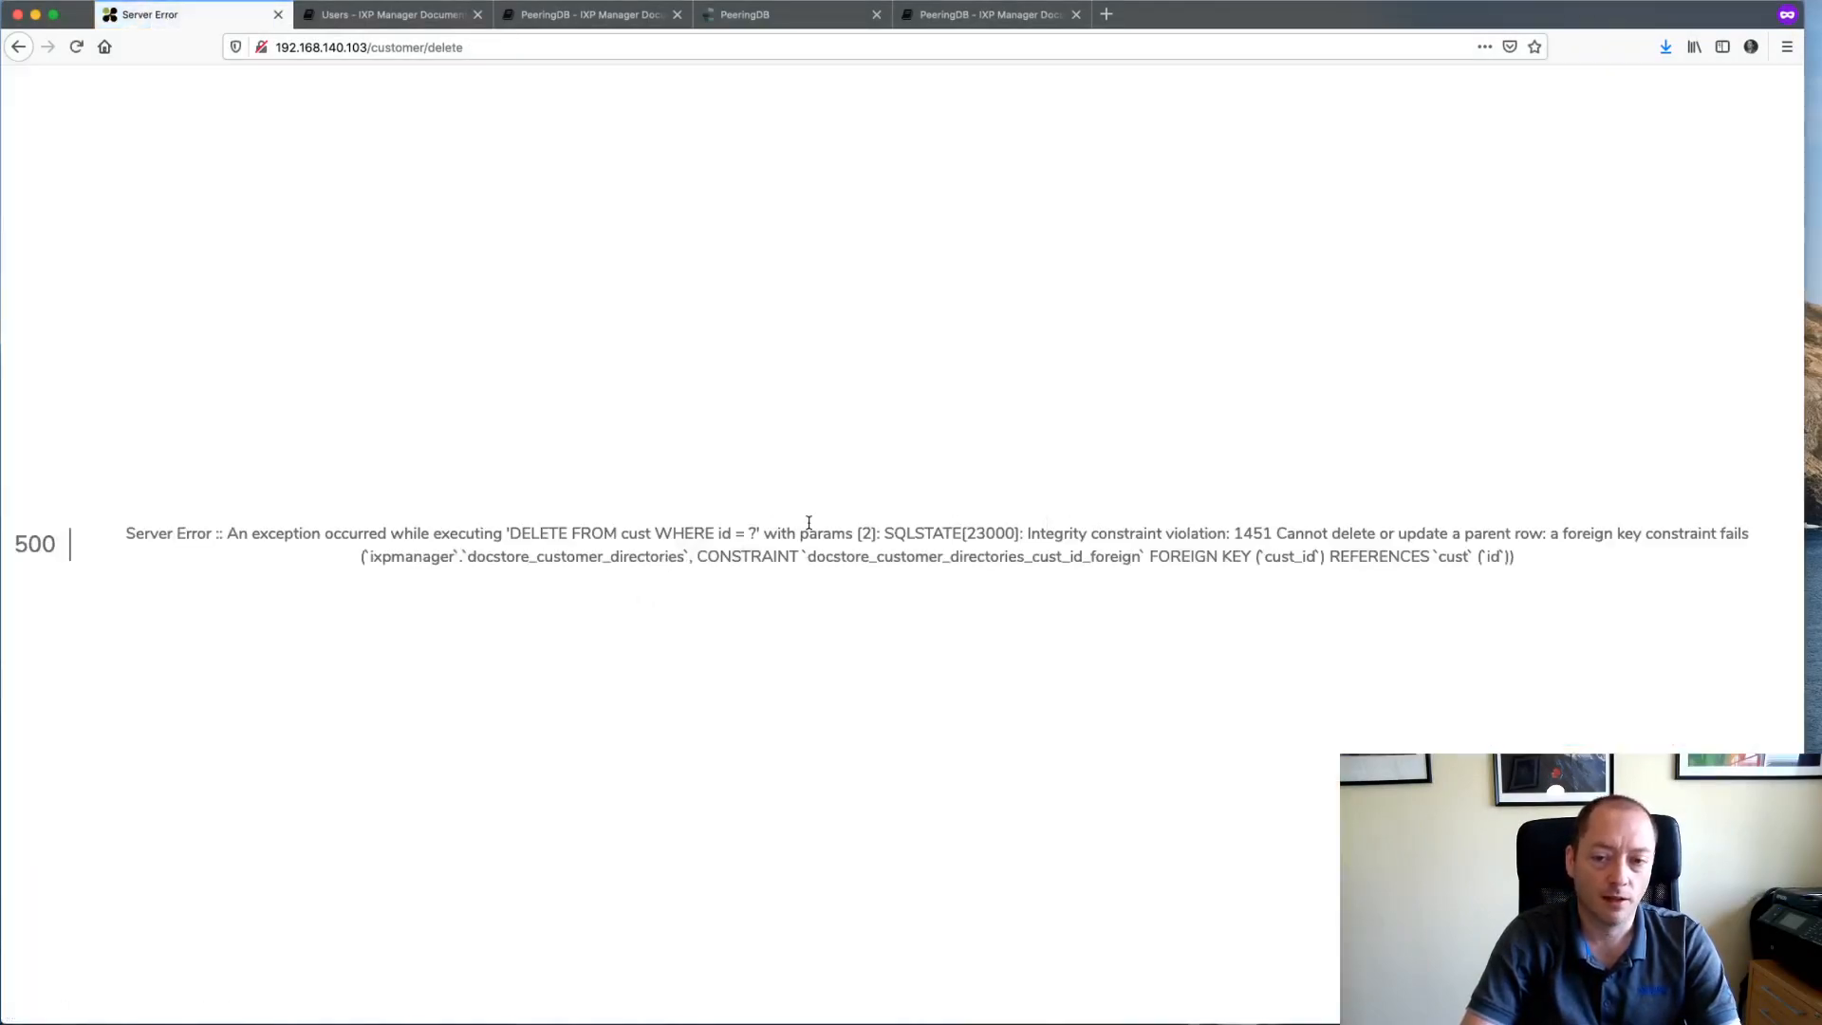
- Highlight the docstore_customer_directories constraint name, go back, and cancel the deletion
double_click(882, 559)
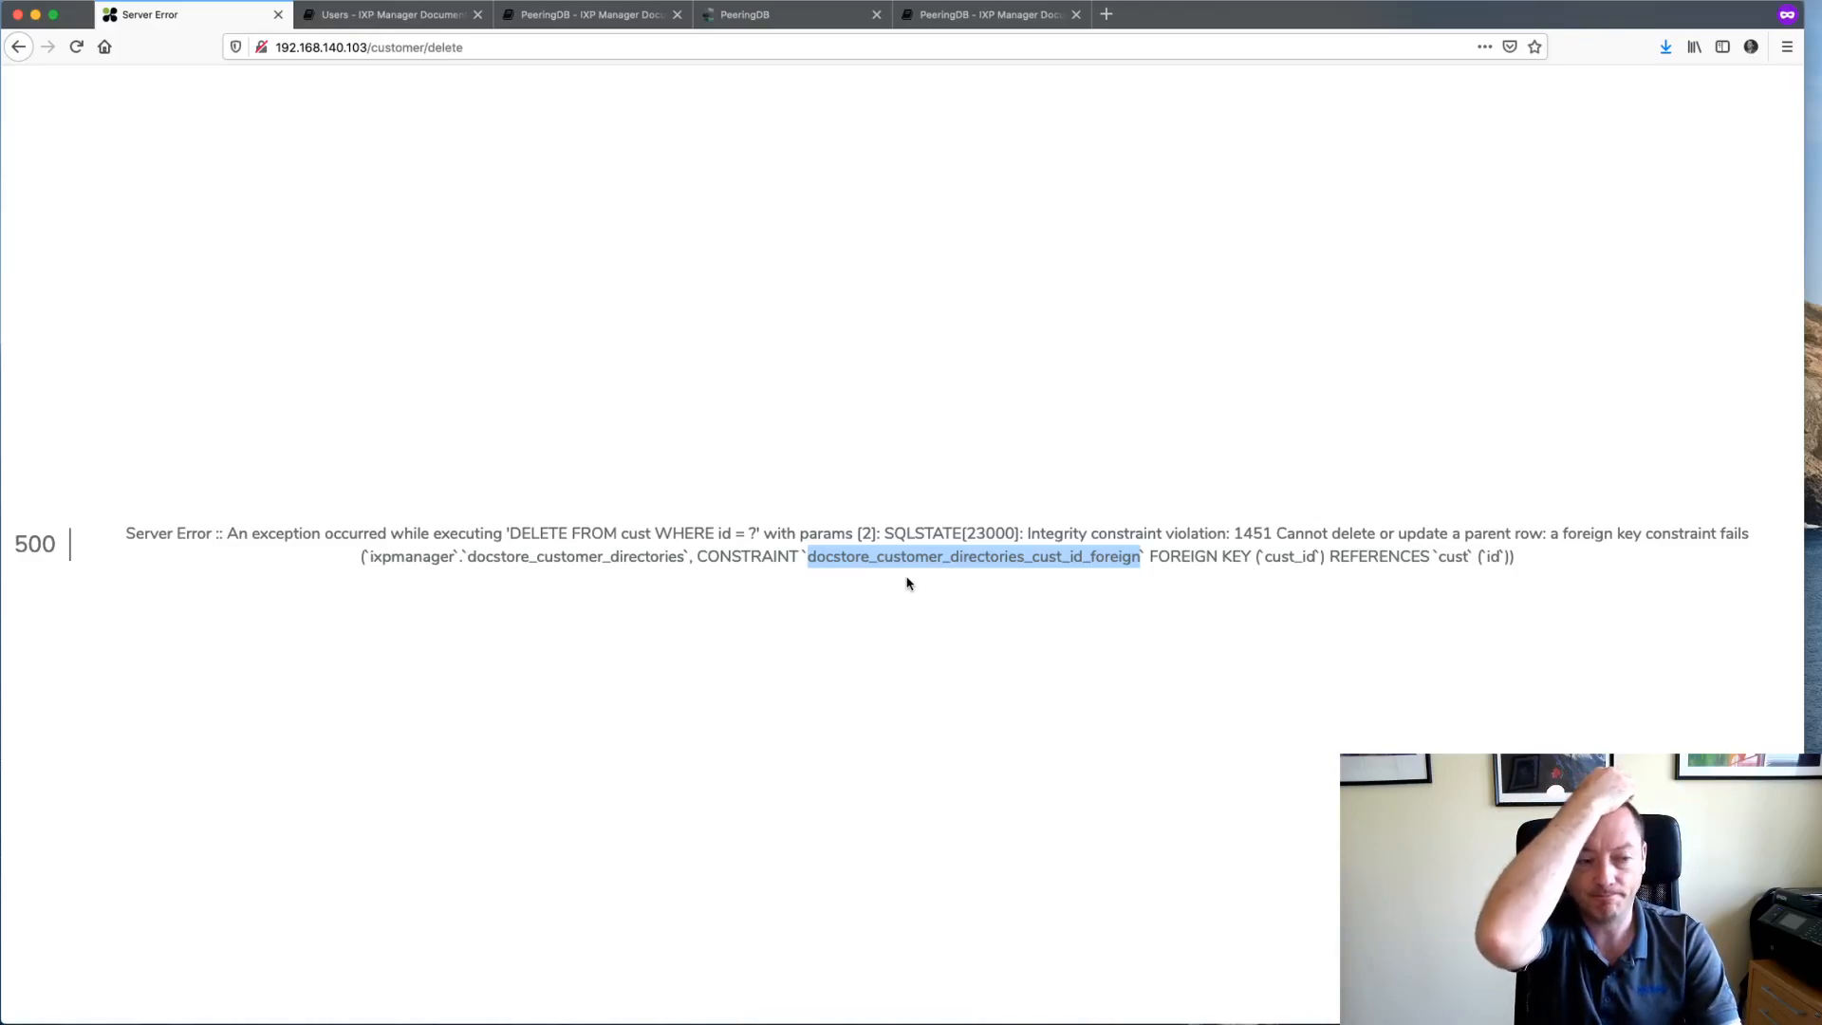
scroll(907, 582, "left", 5)
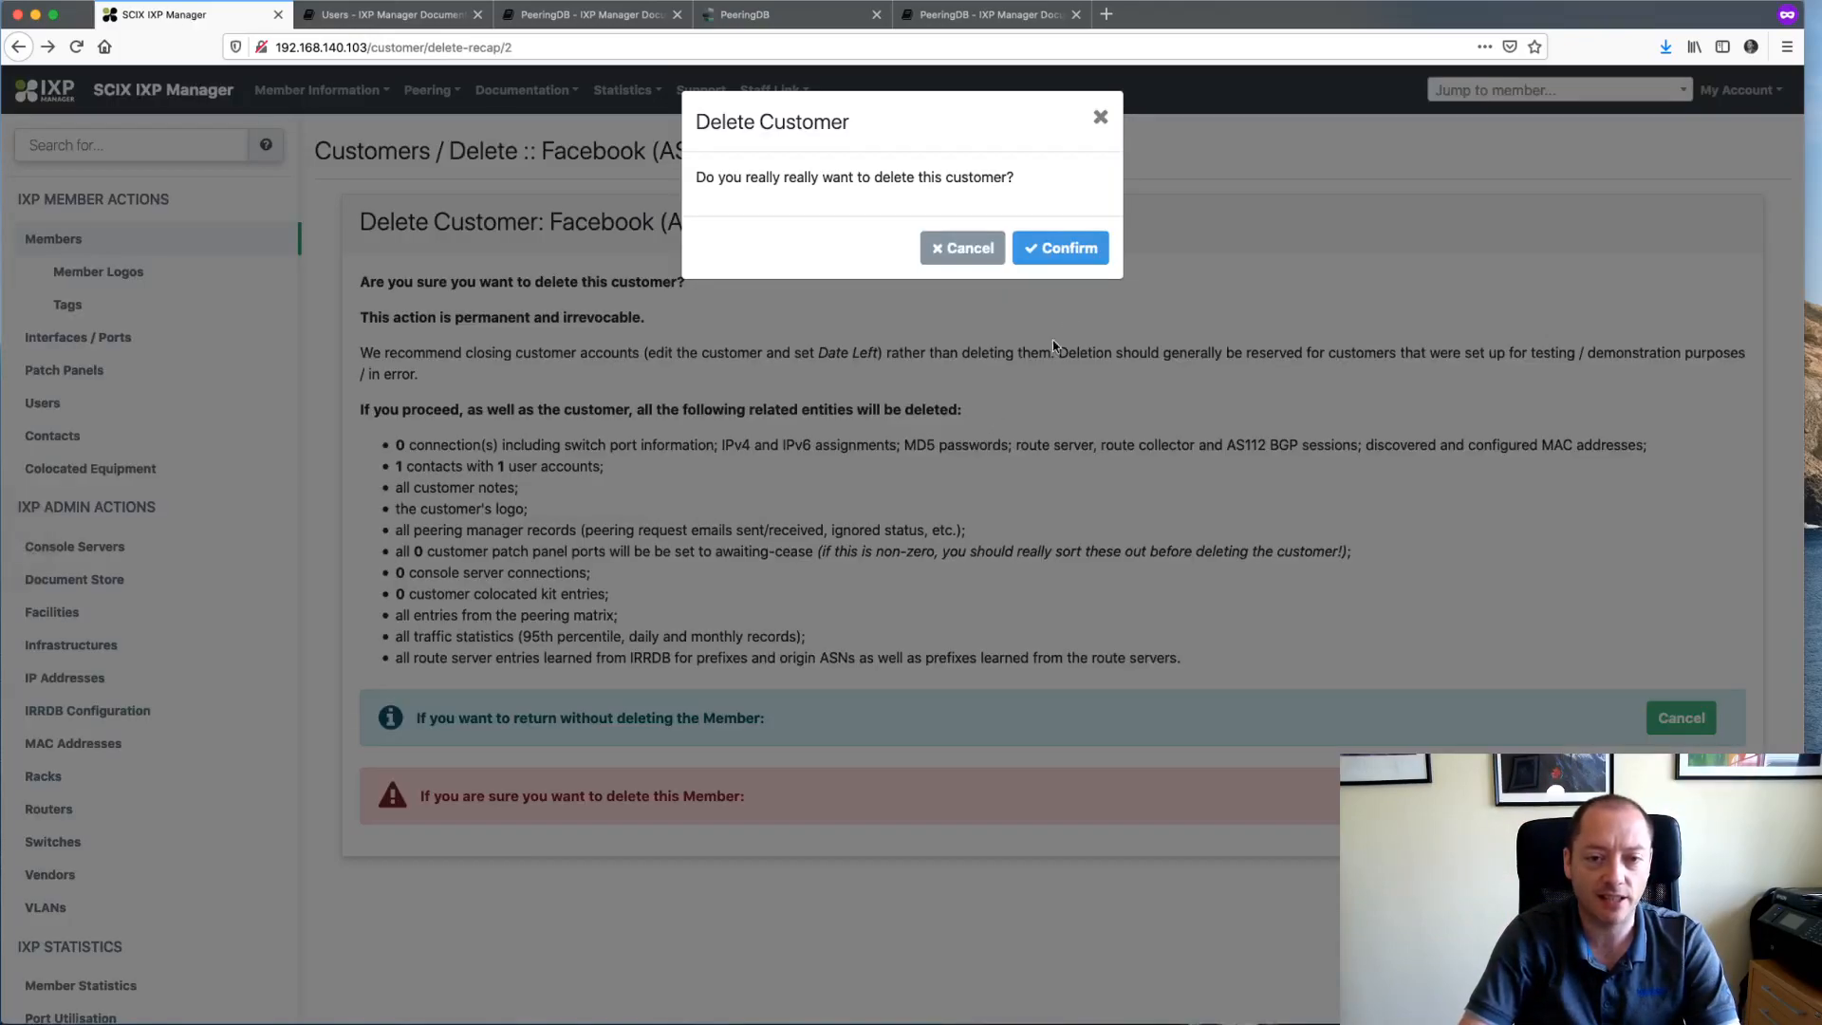
left_click(962, 249)
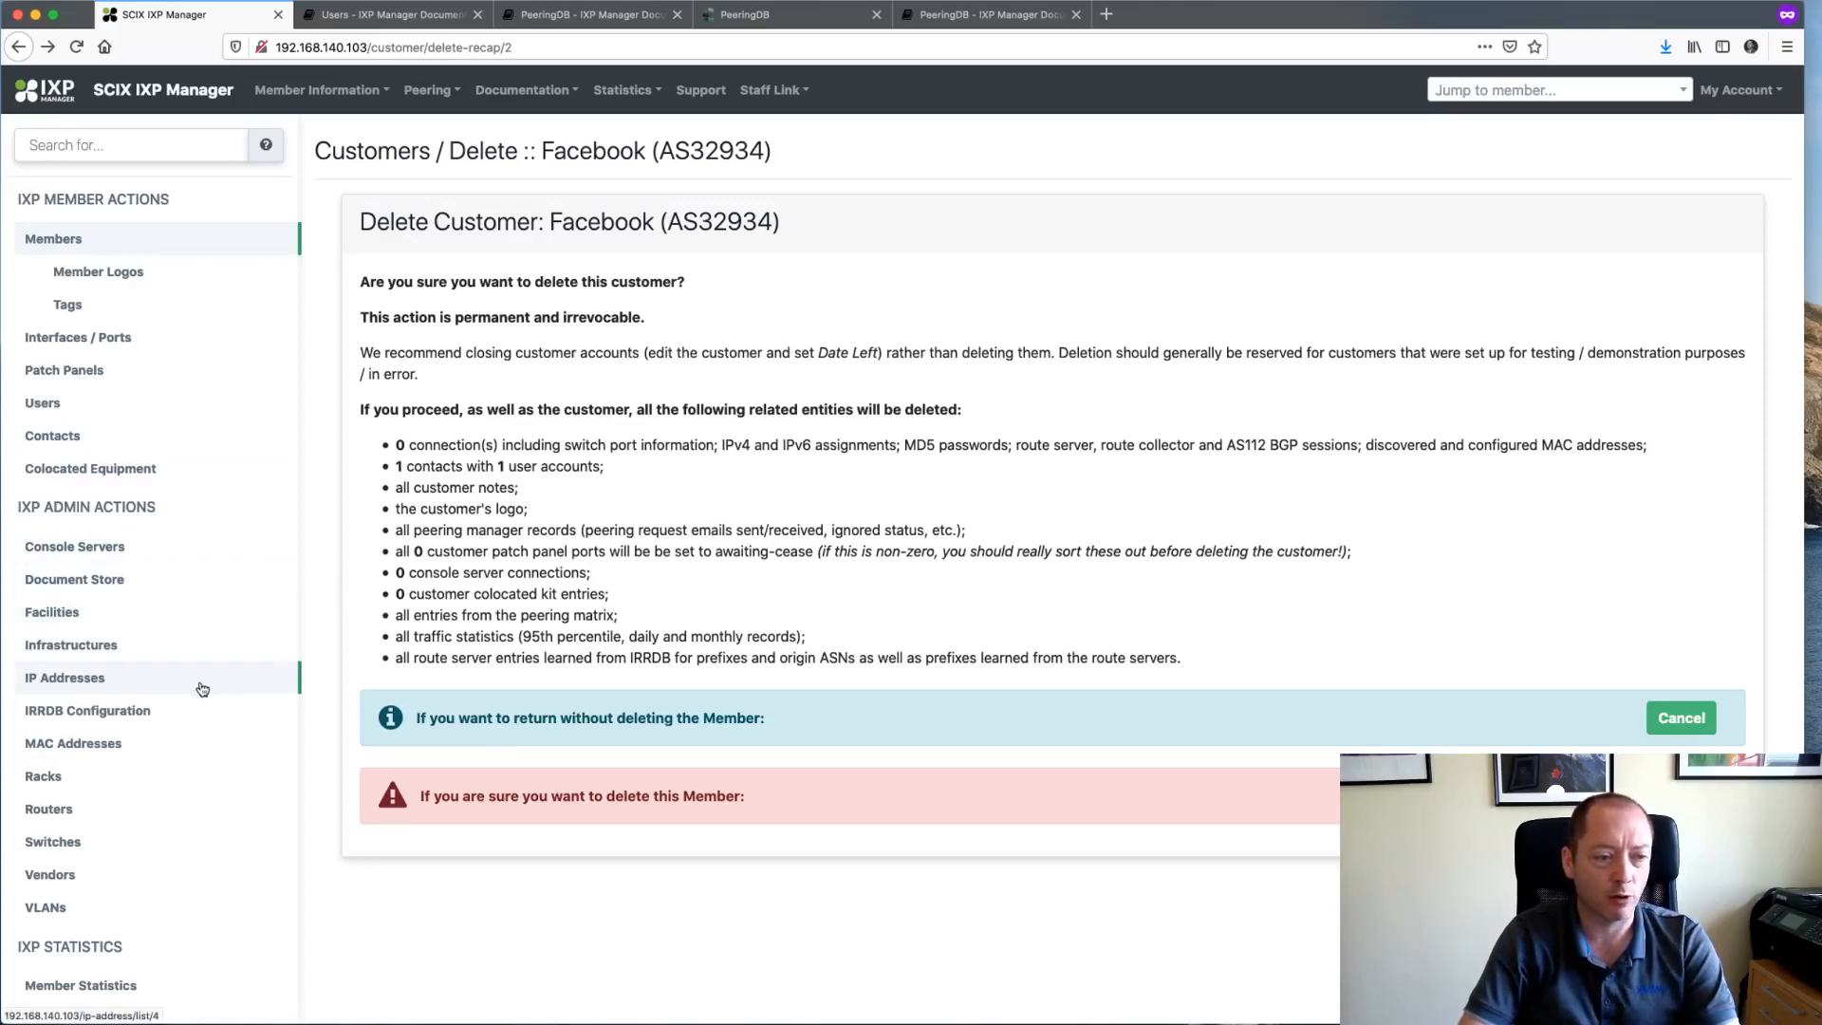
- Open Facebook's member document store and inspect the Official Agreements folder and FacebookLogo.png
left_click(82, 583)
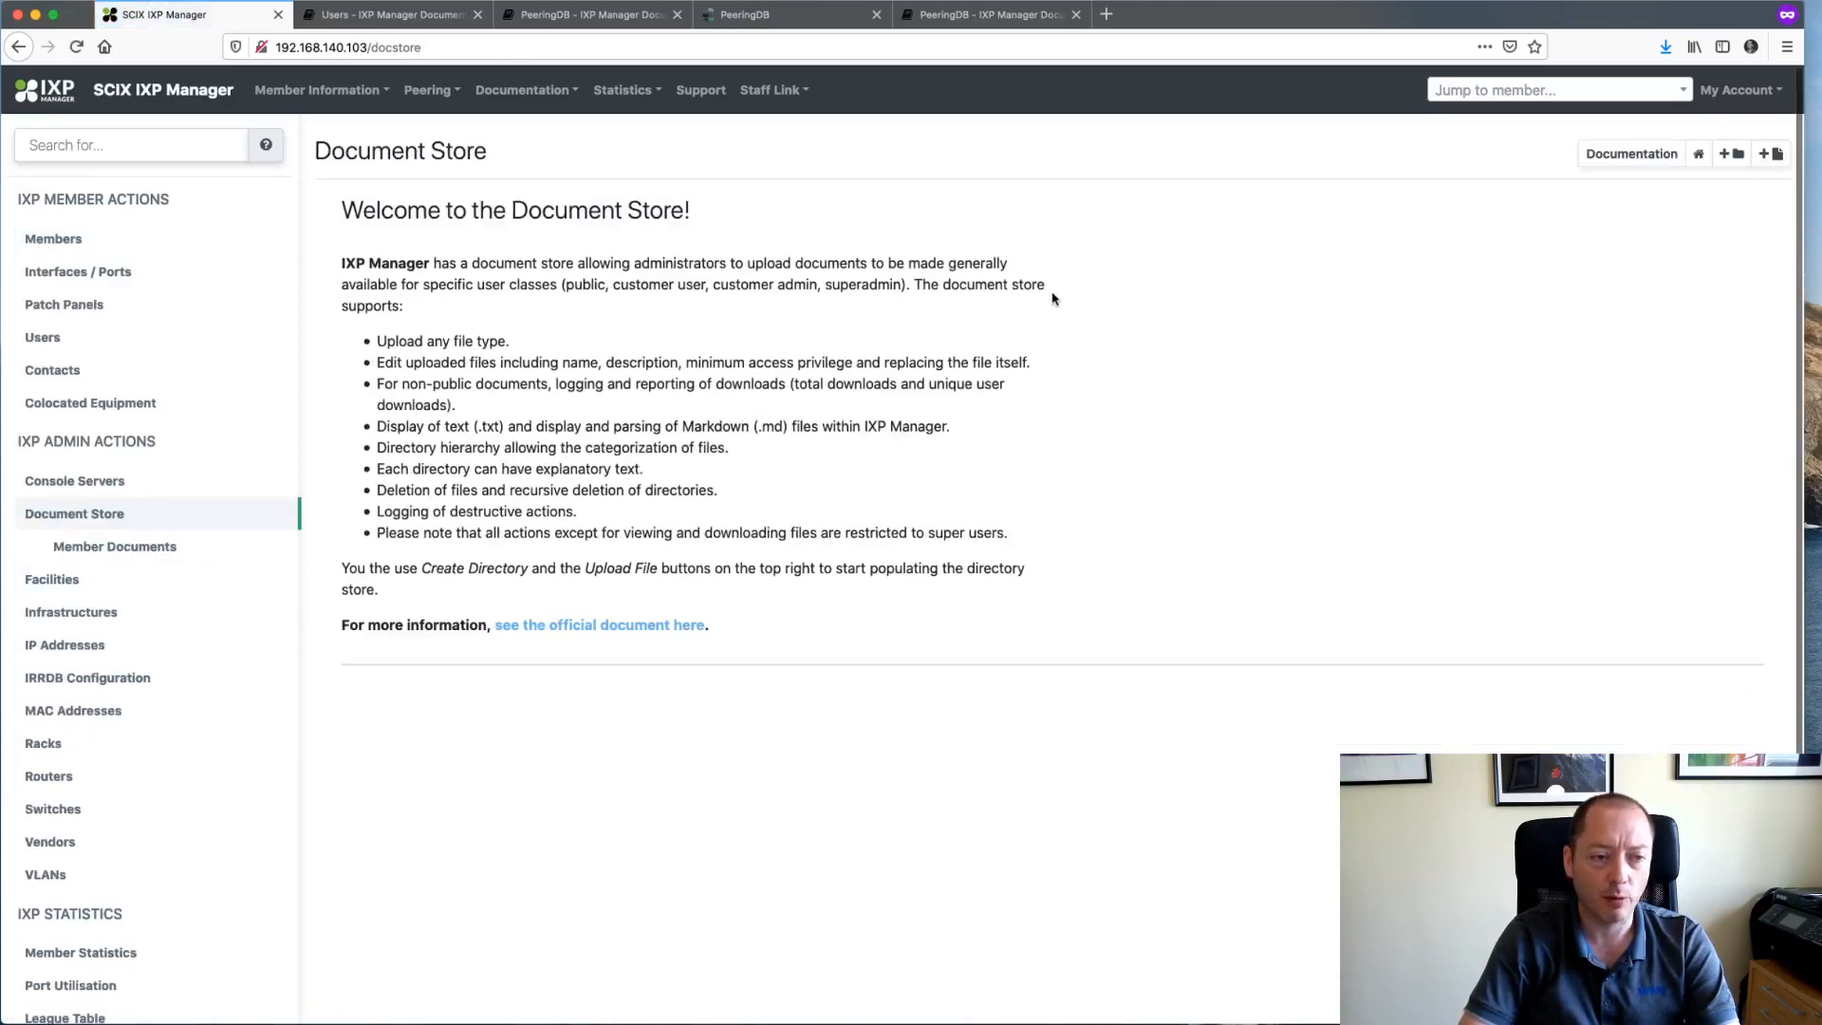
left_click(171, 547)
left_click(399, 235)
left_click(468, 237)
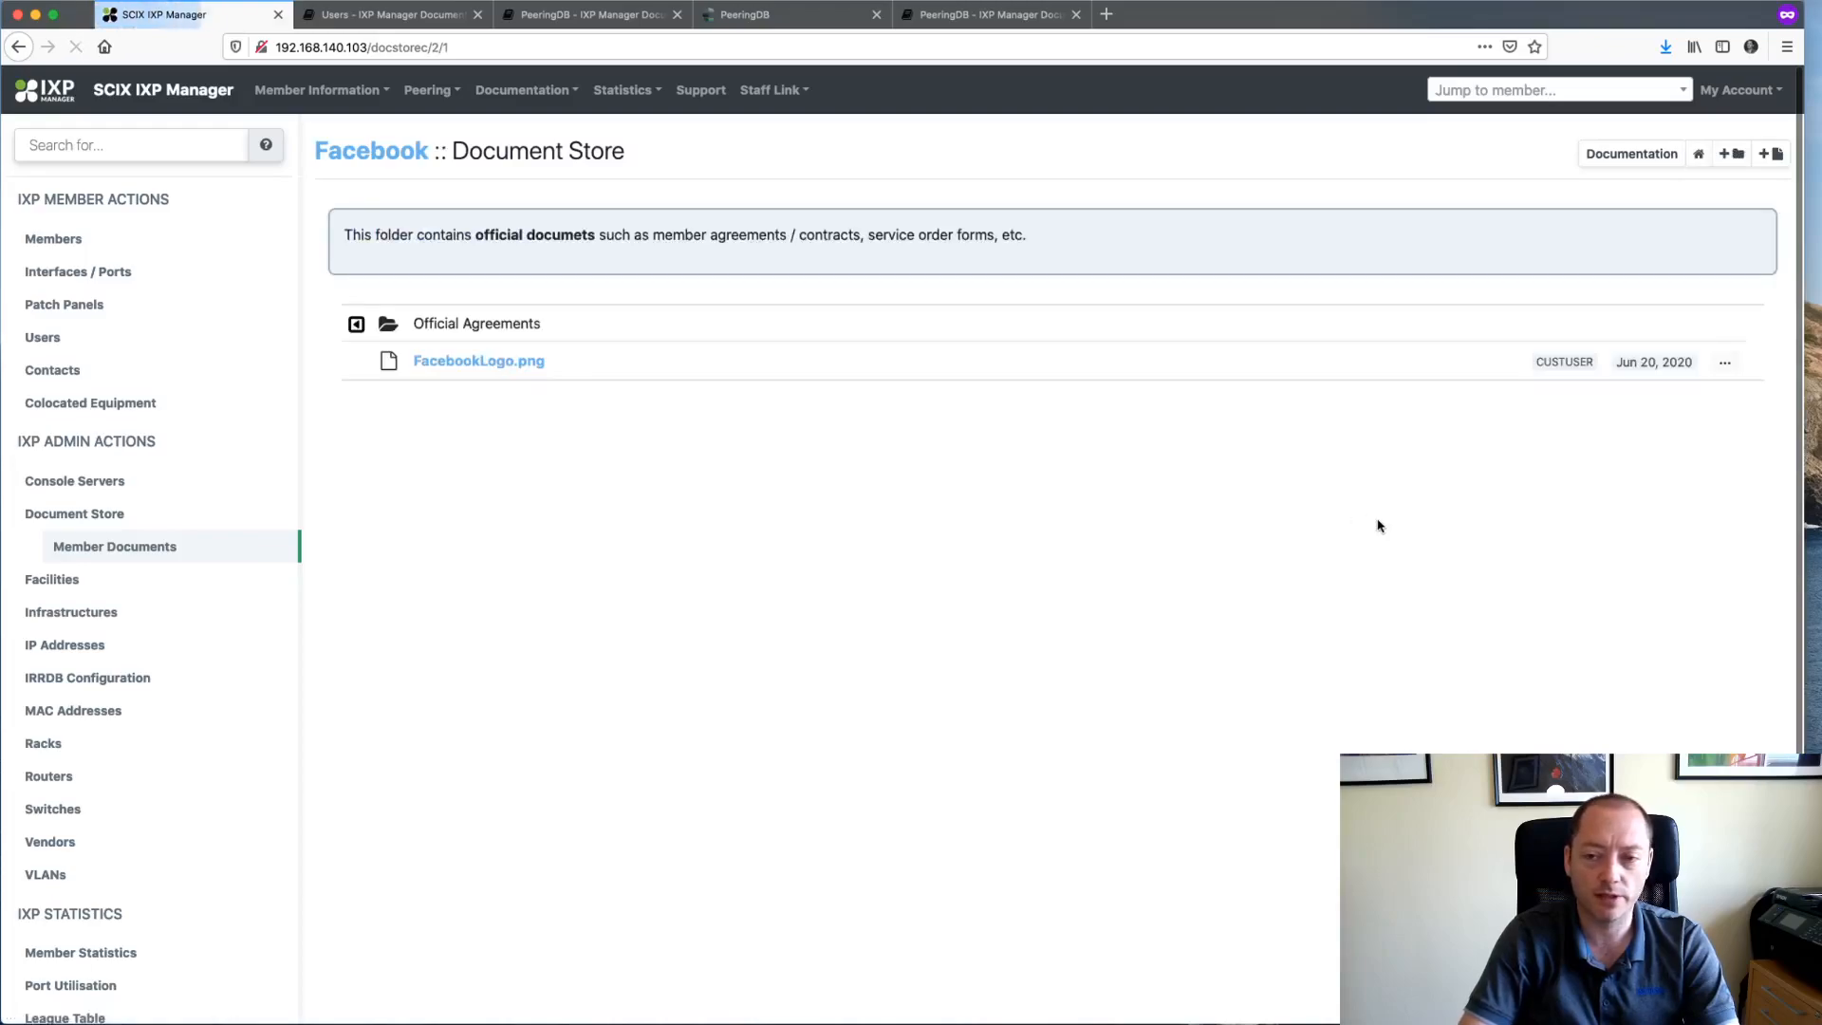
left_click(1725, 362)
left_click(756, 514)
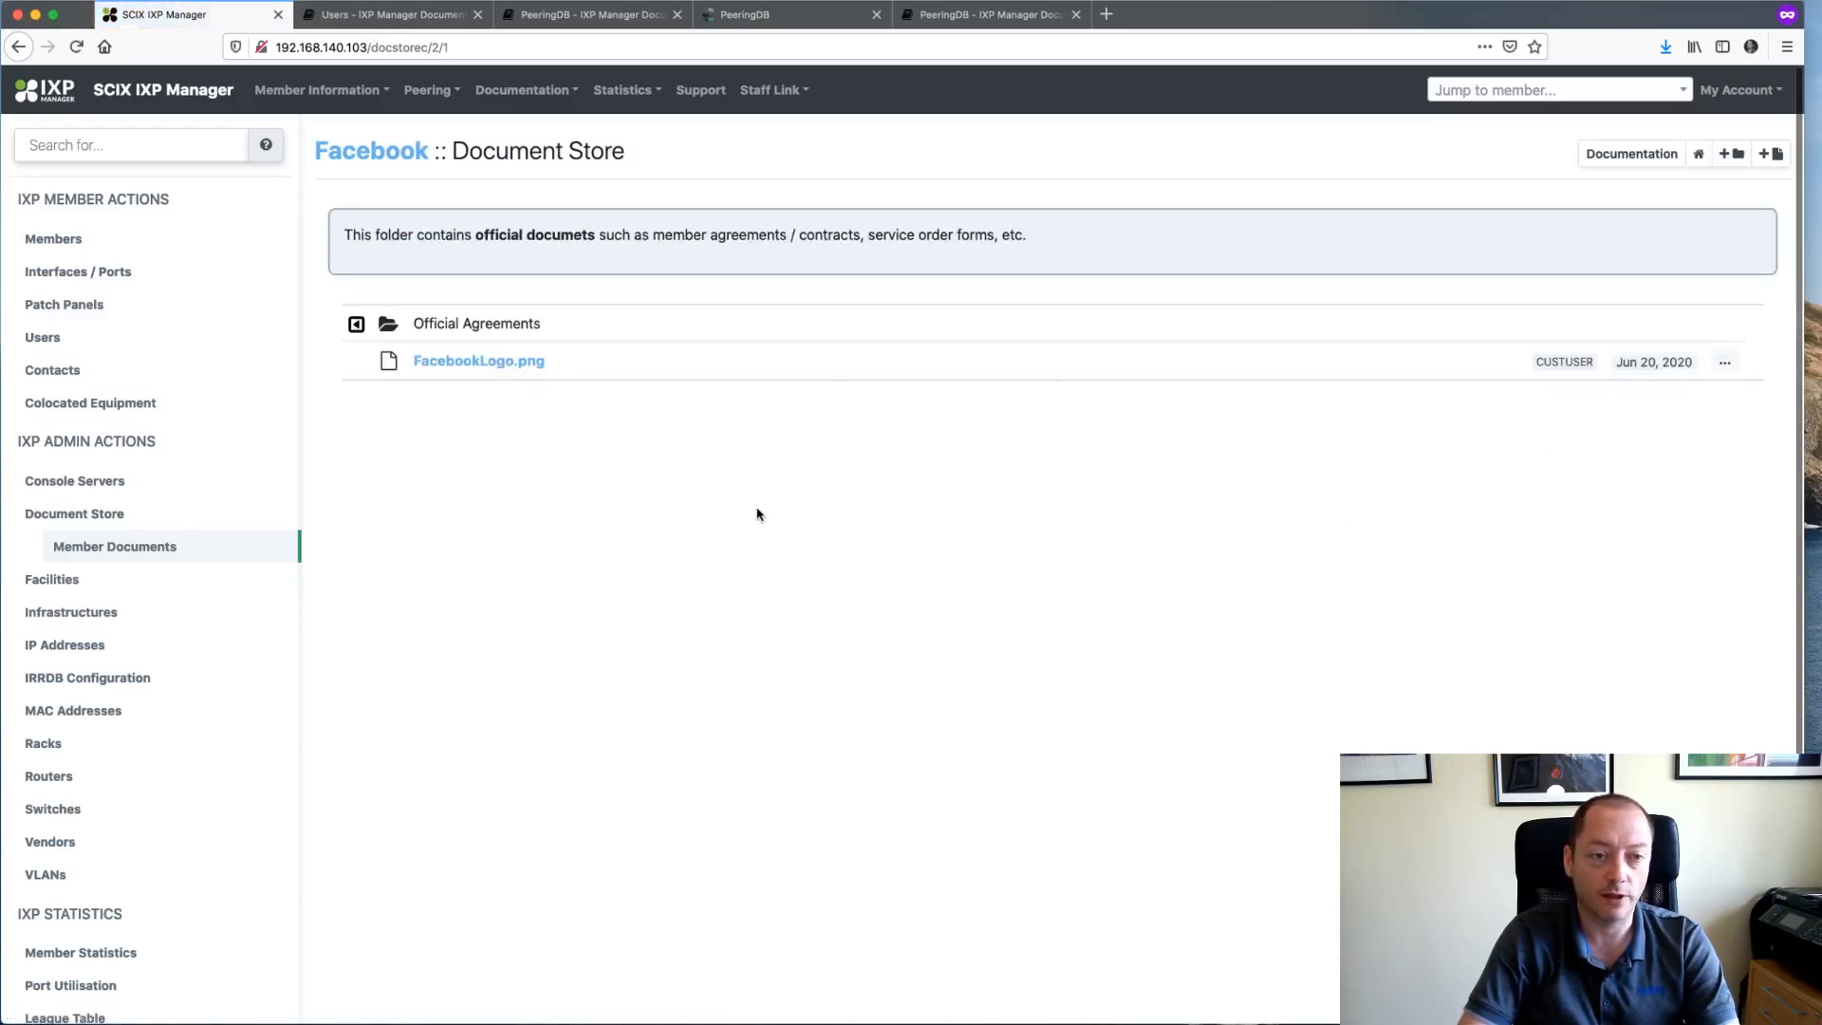
left_click(356, 323)
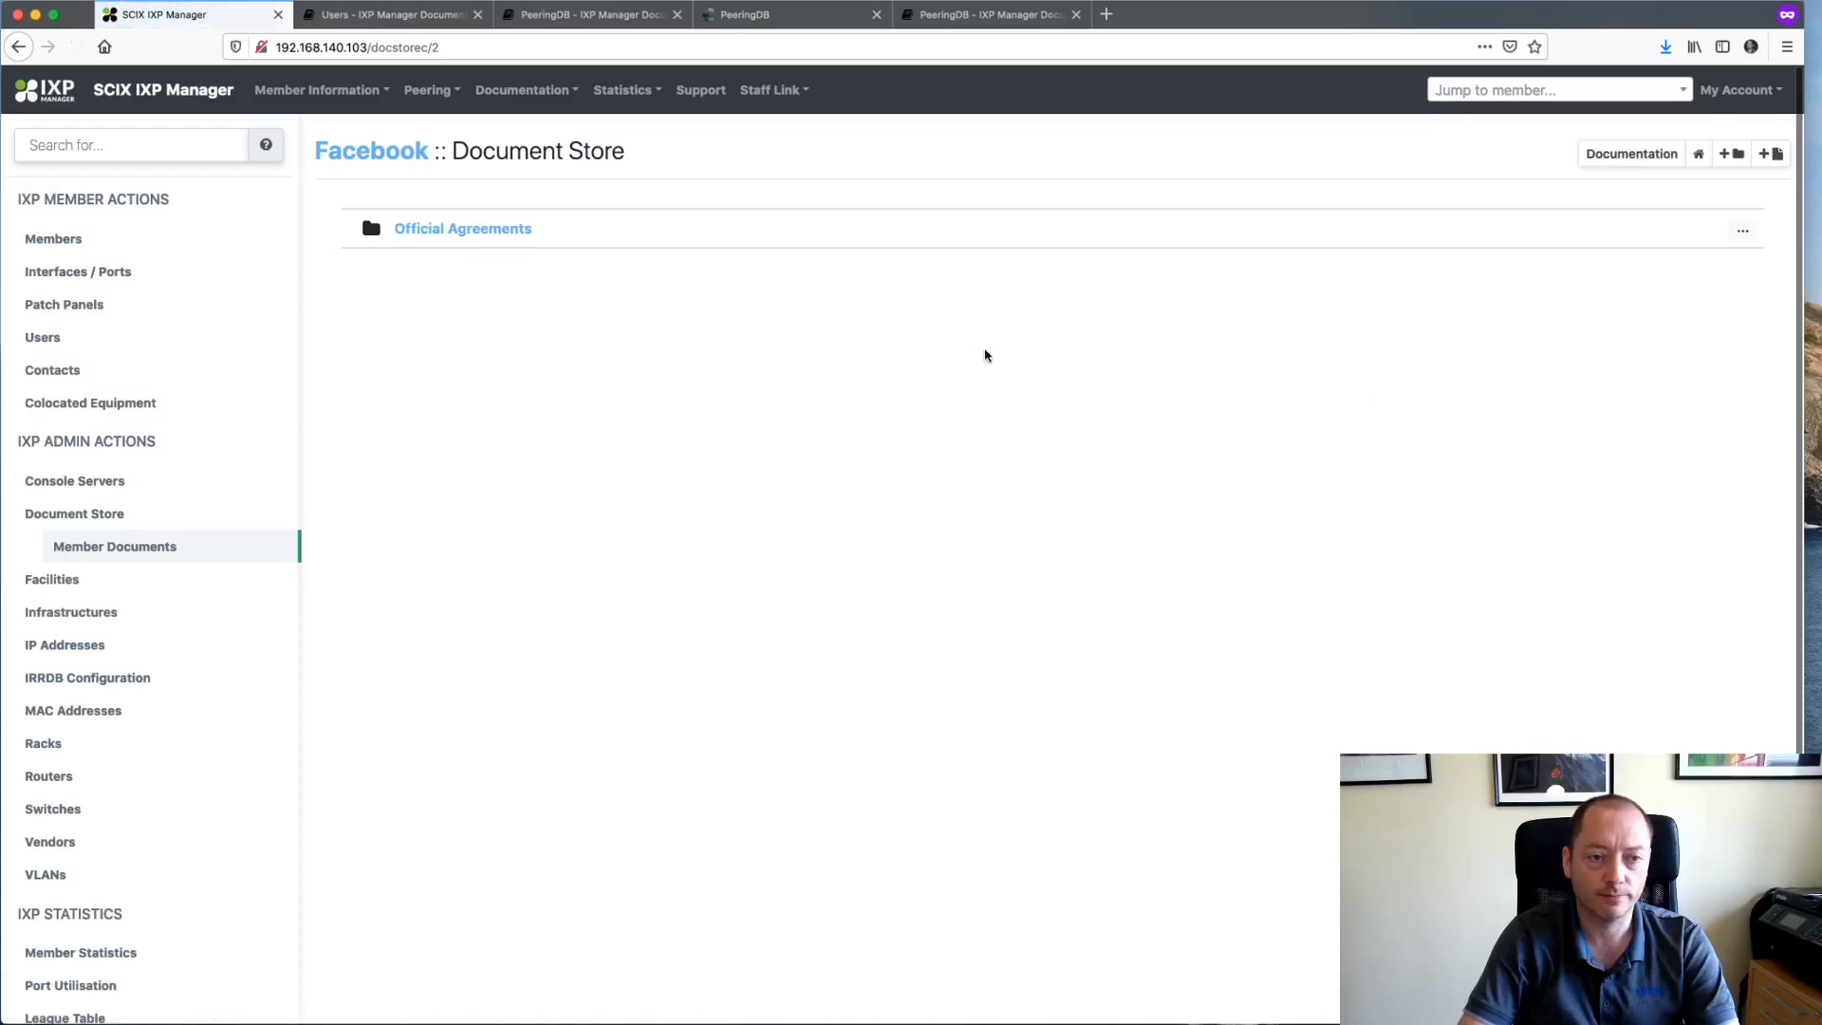
- Delete the Official Agreements folder, then reopen Facebook's overview from Members
left_click(1742, 231)
left_click(1661, 287)
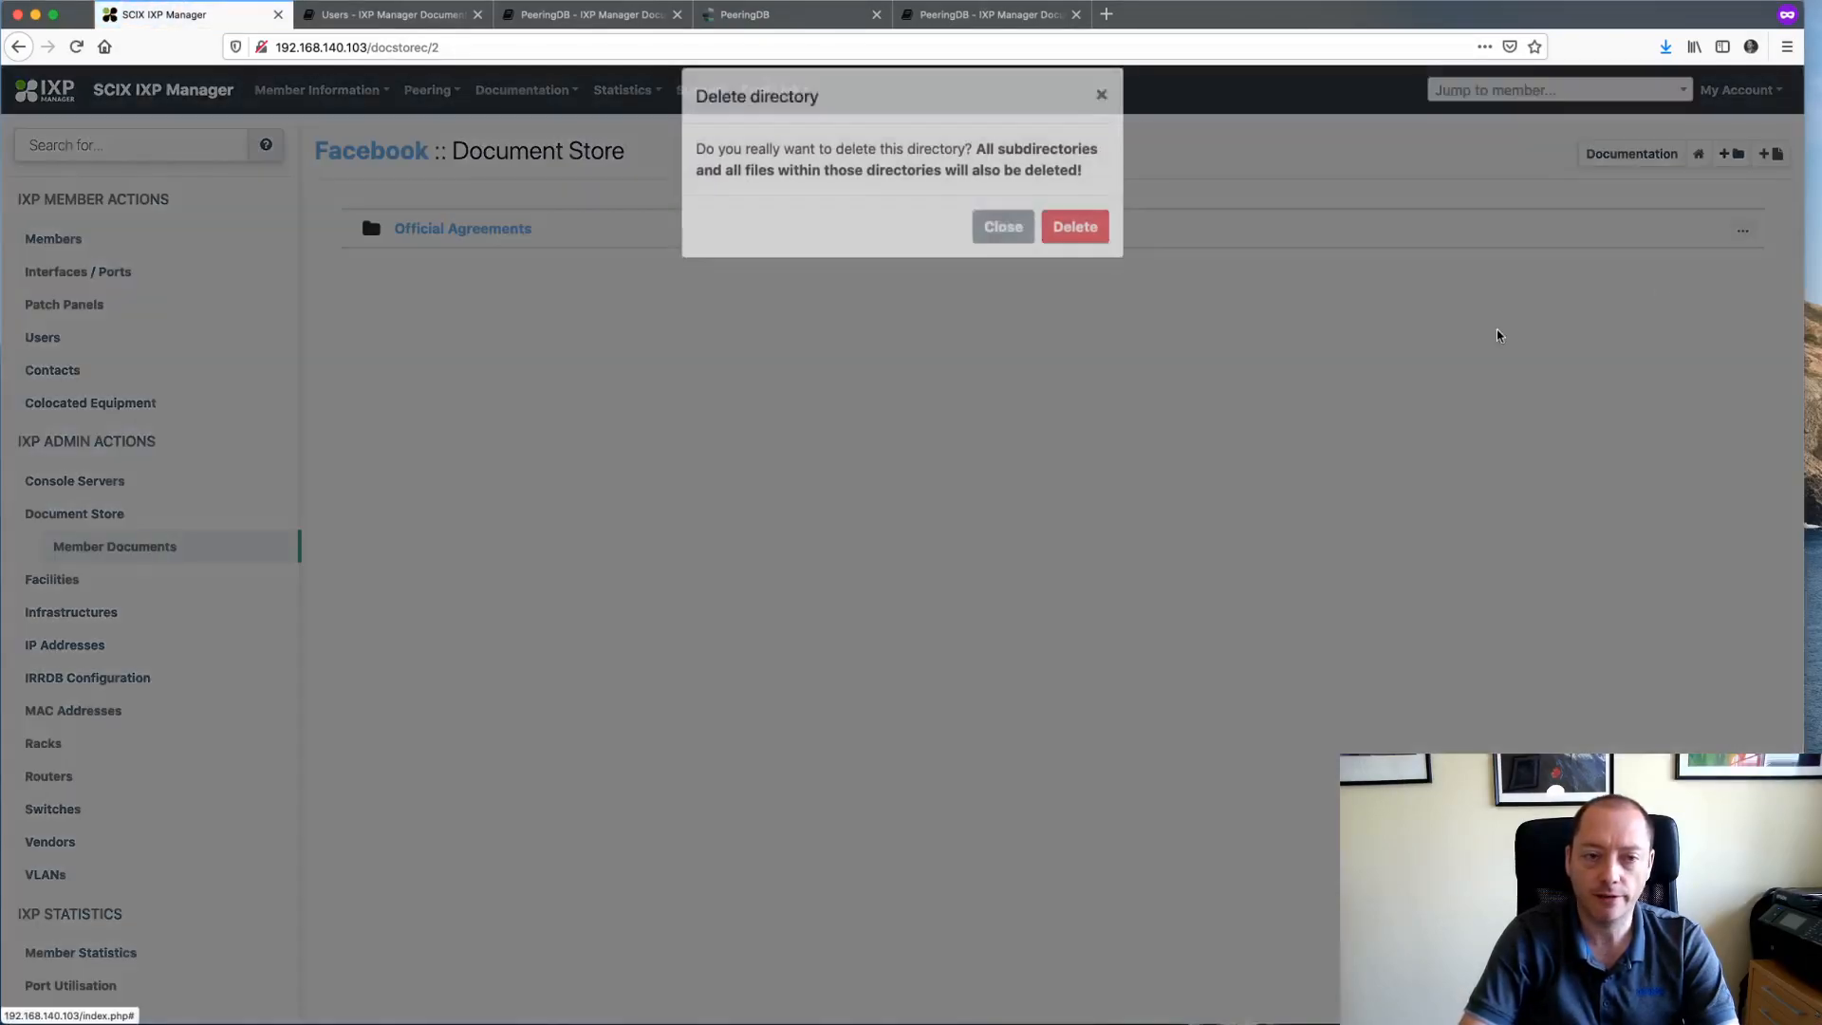
left_click(1075, 223)
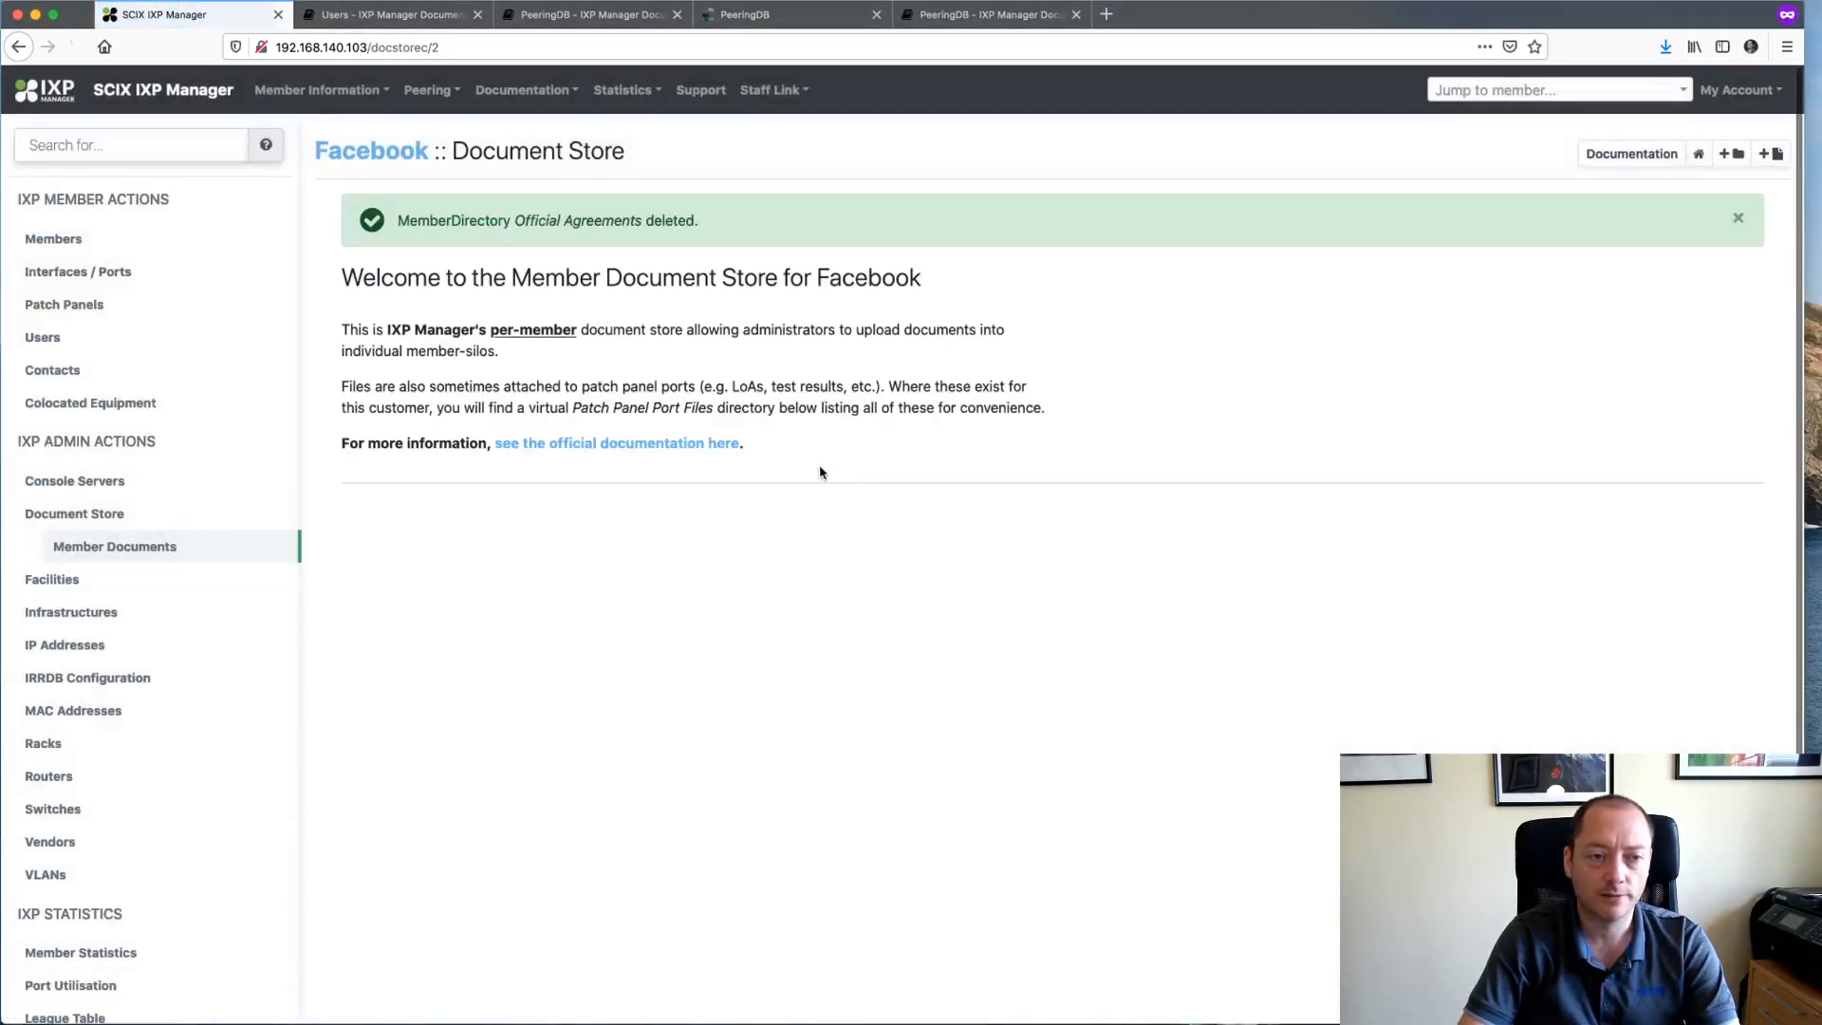
left_click(73, 248)
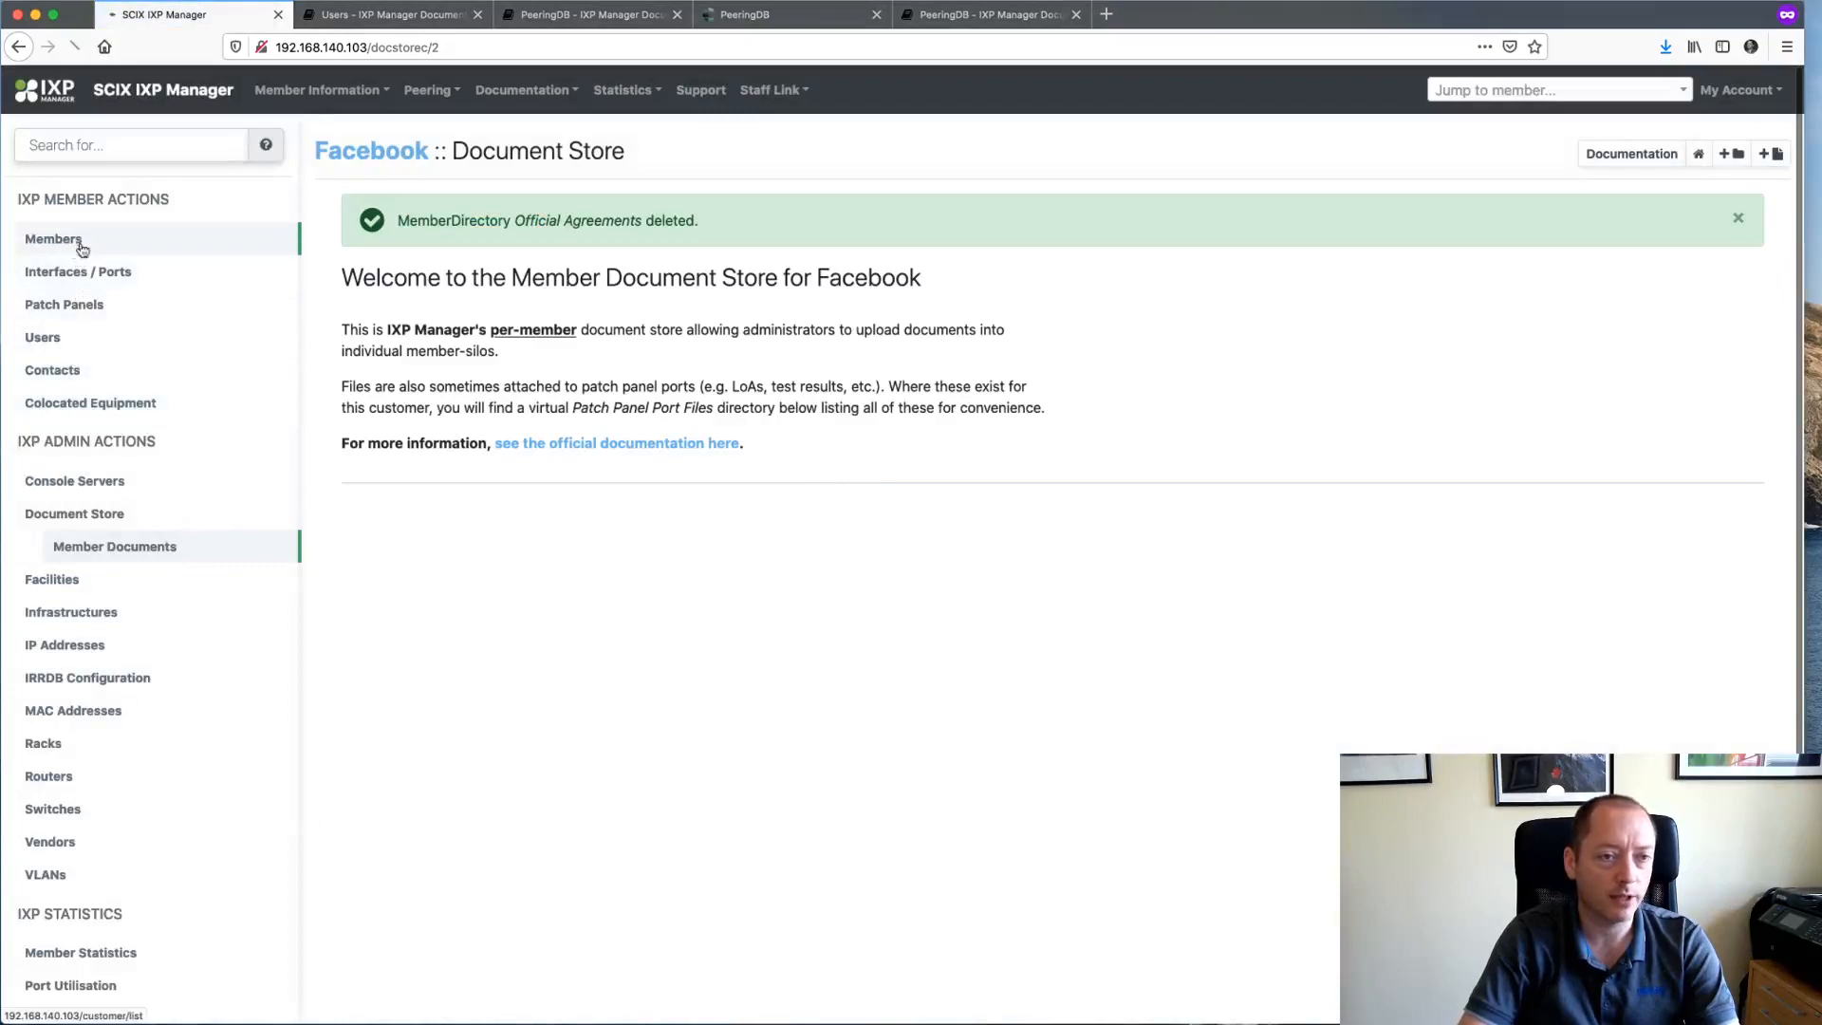
left_click(384, 297)
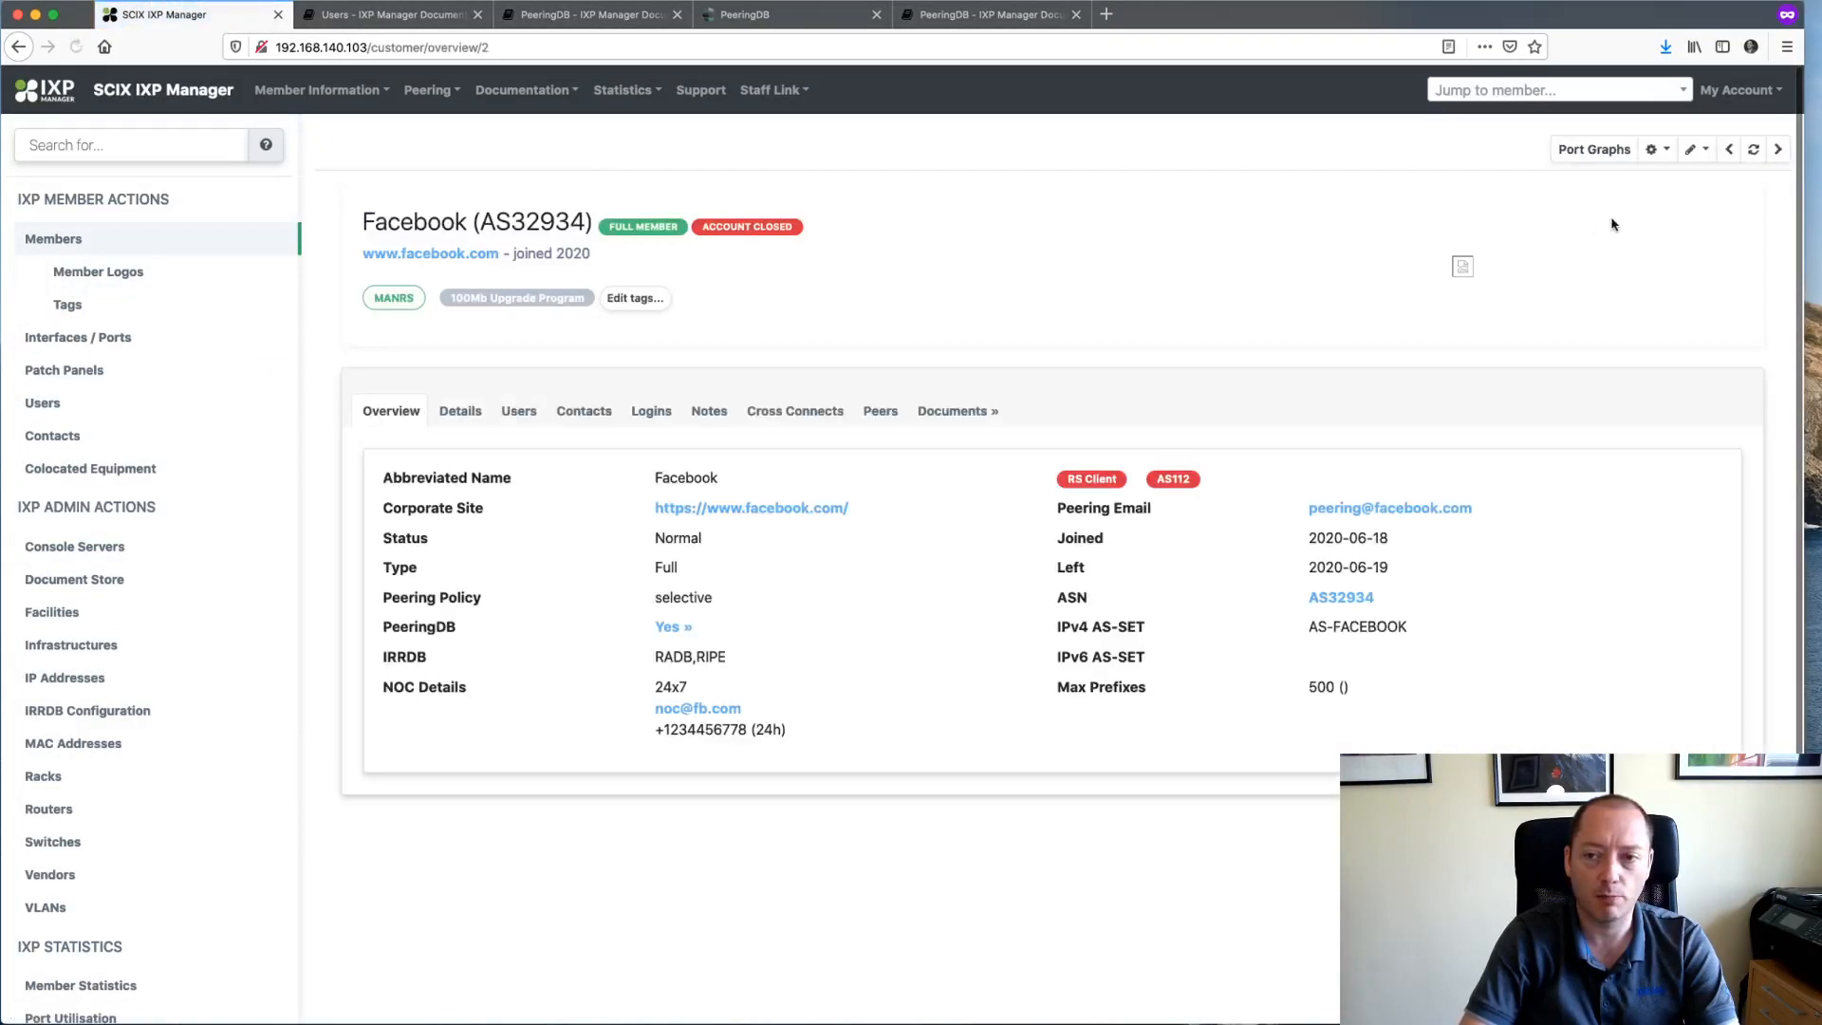
- Delete the Facebook (AS32934) member, confirming twice, then return to the admin dashboard
left_click(1697, 149)
left_click(1571, 386)
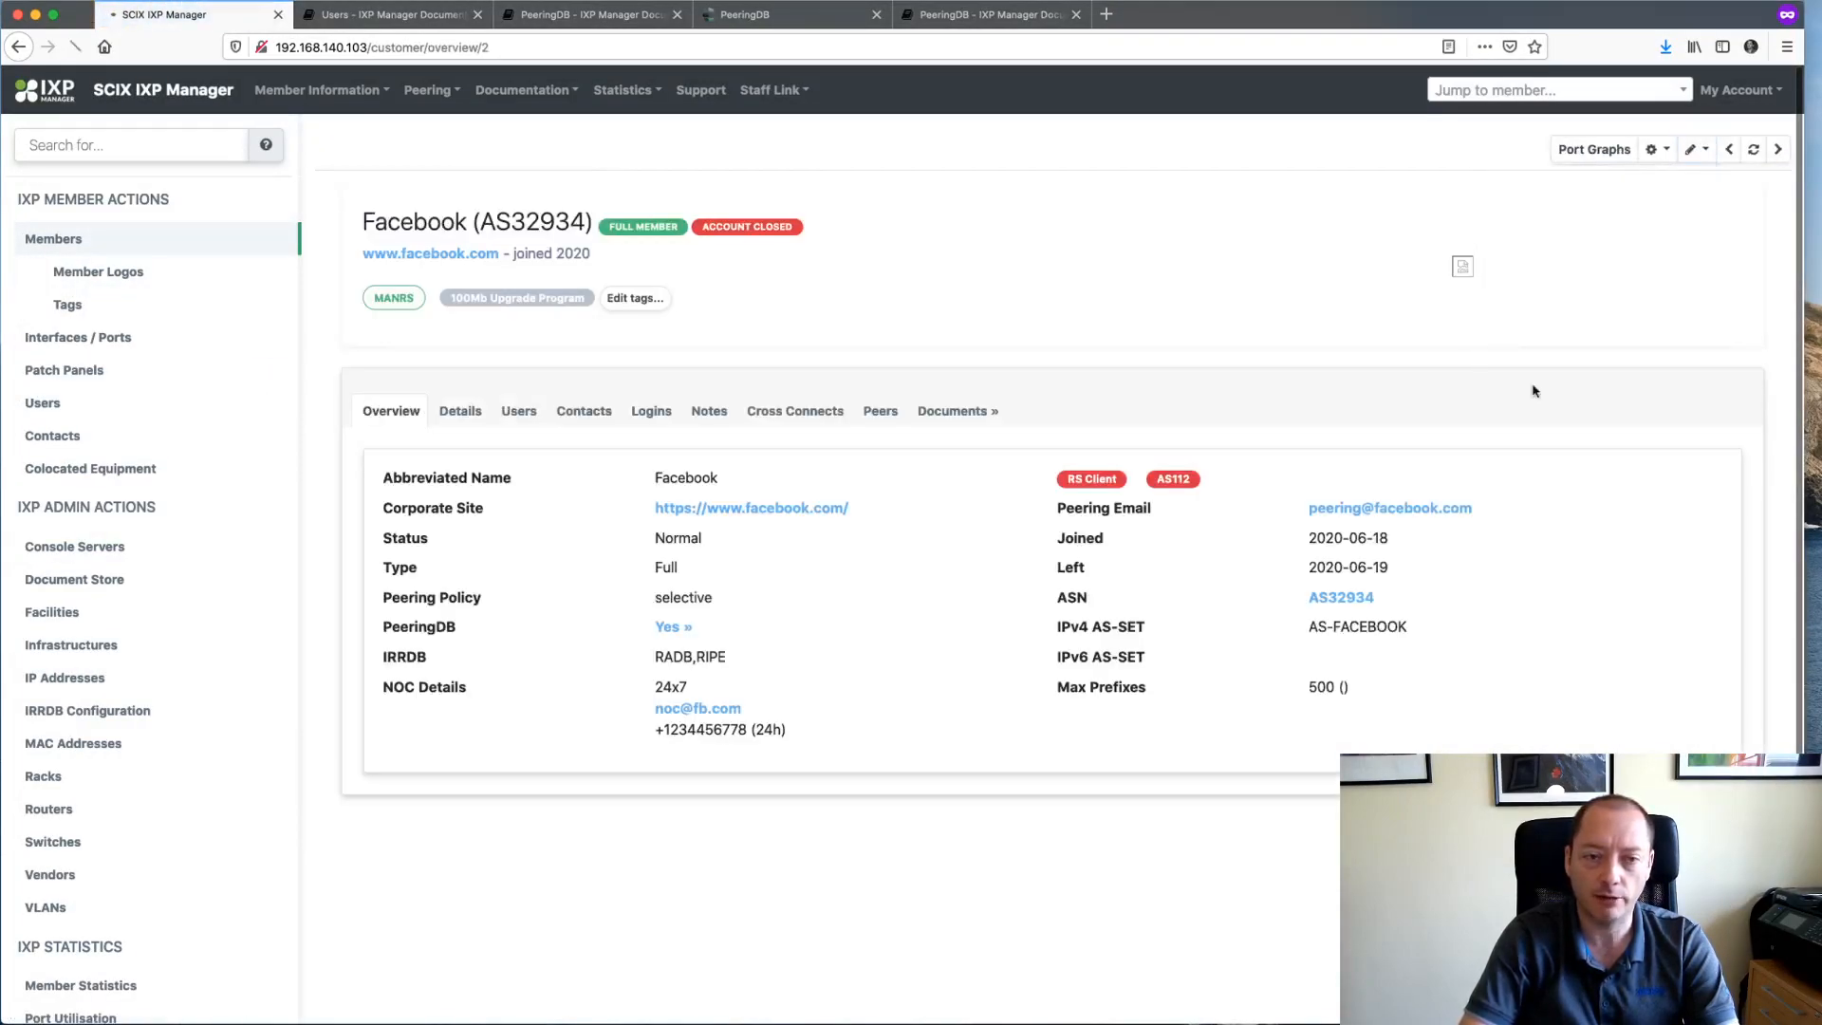
left_click(1679, 795)
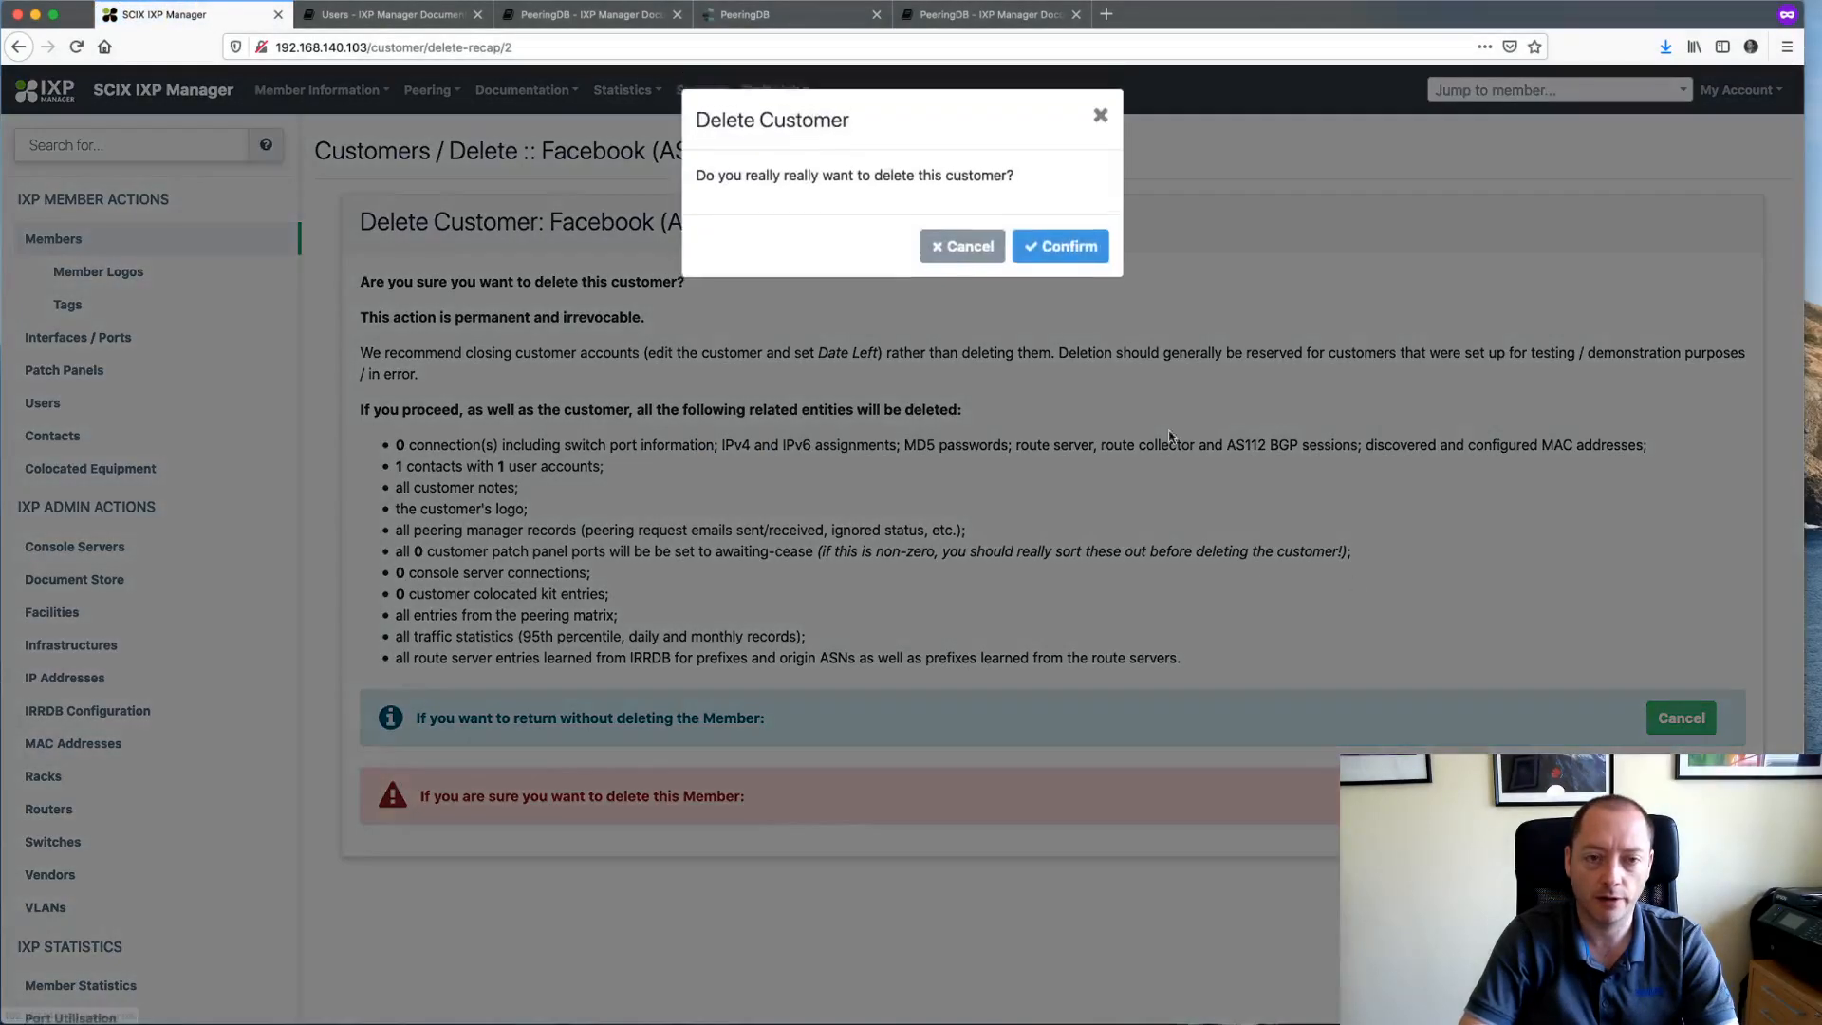
left_click(1044, 249)
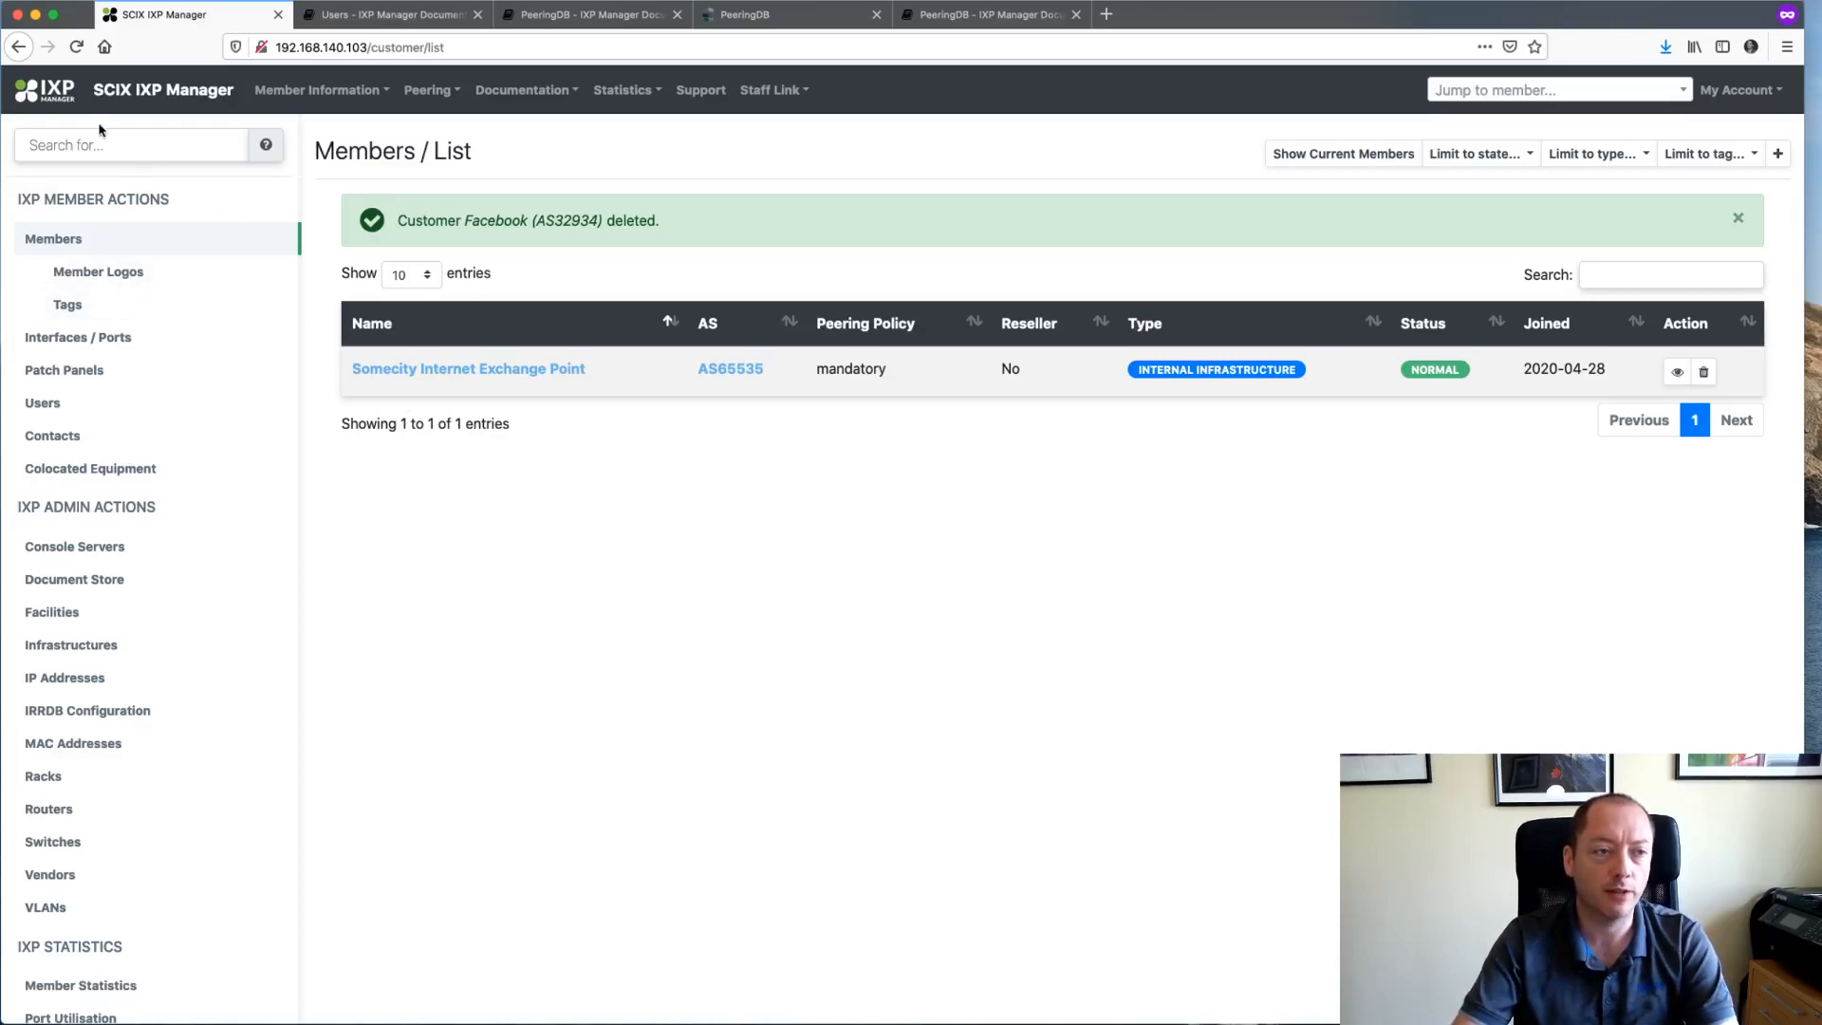
left_click(57, 92)
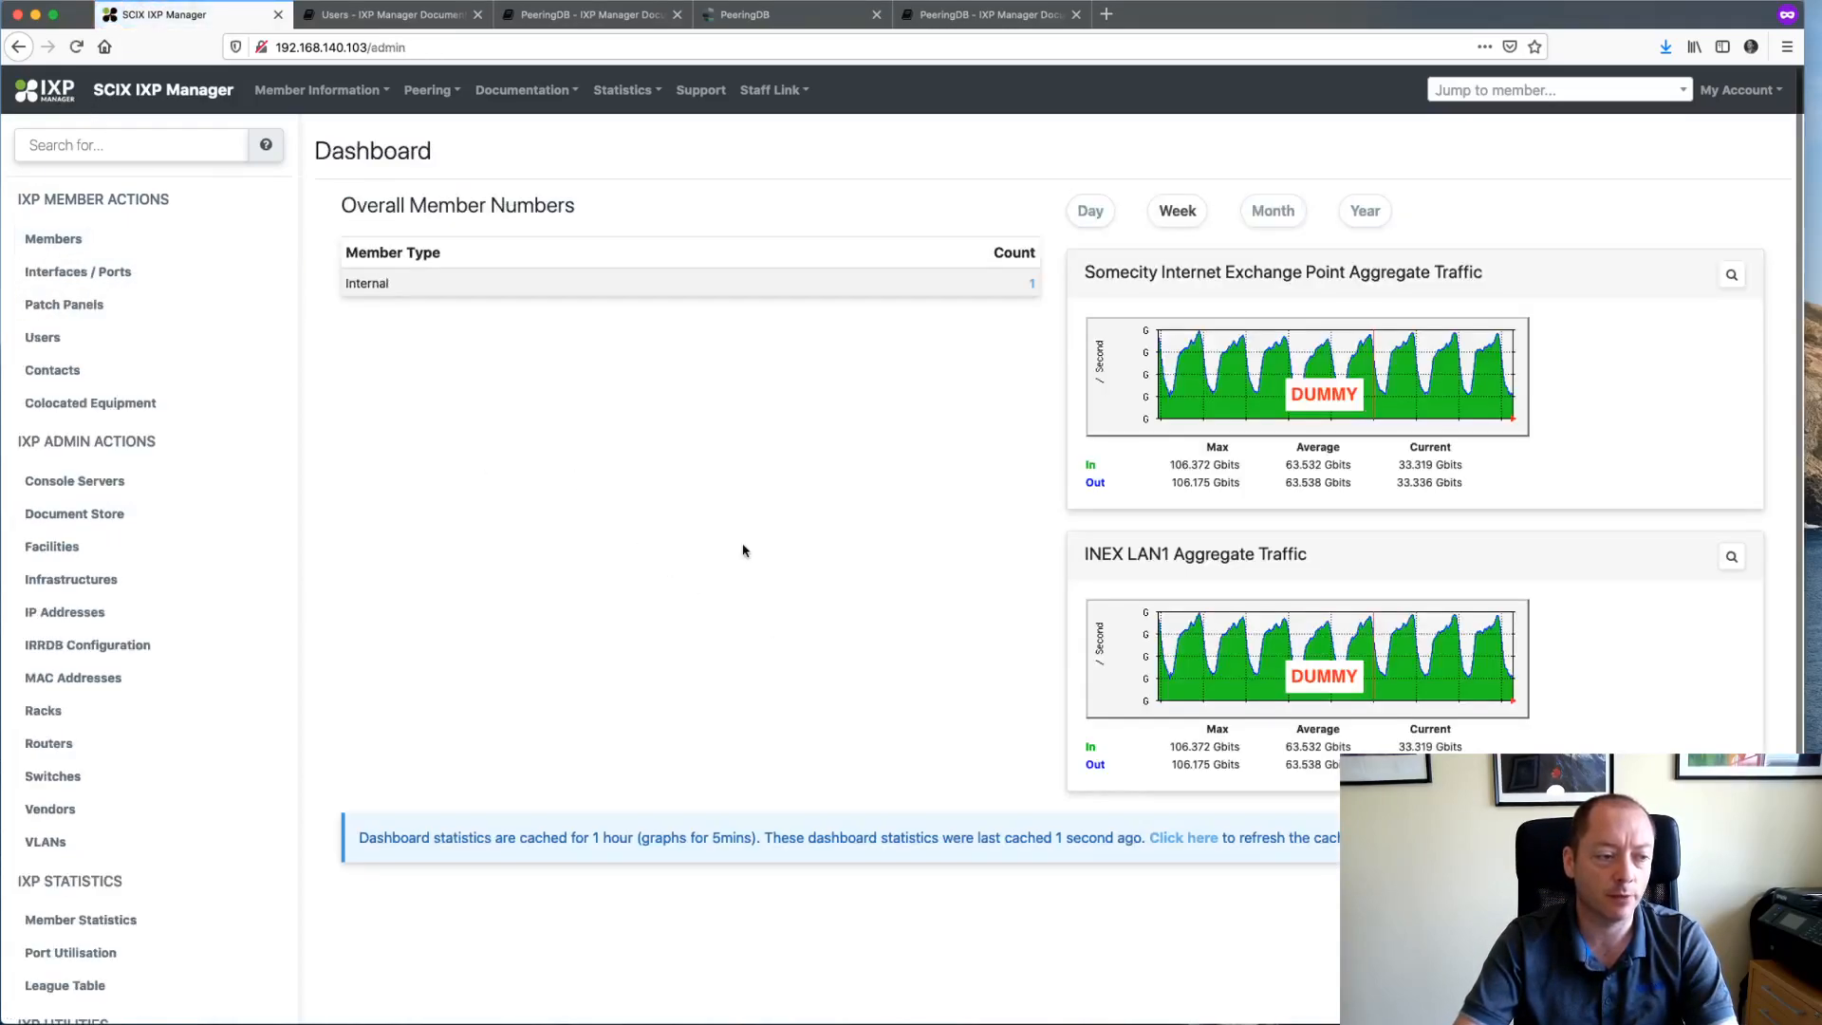